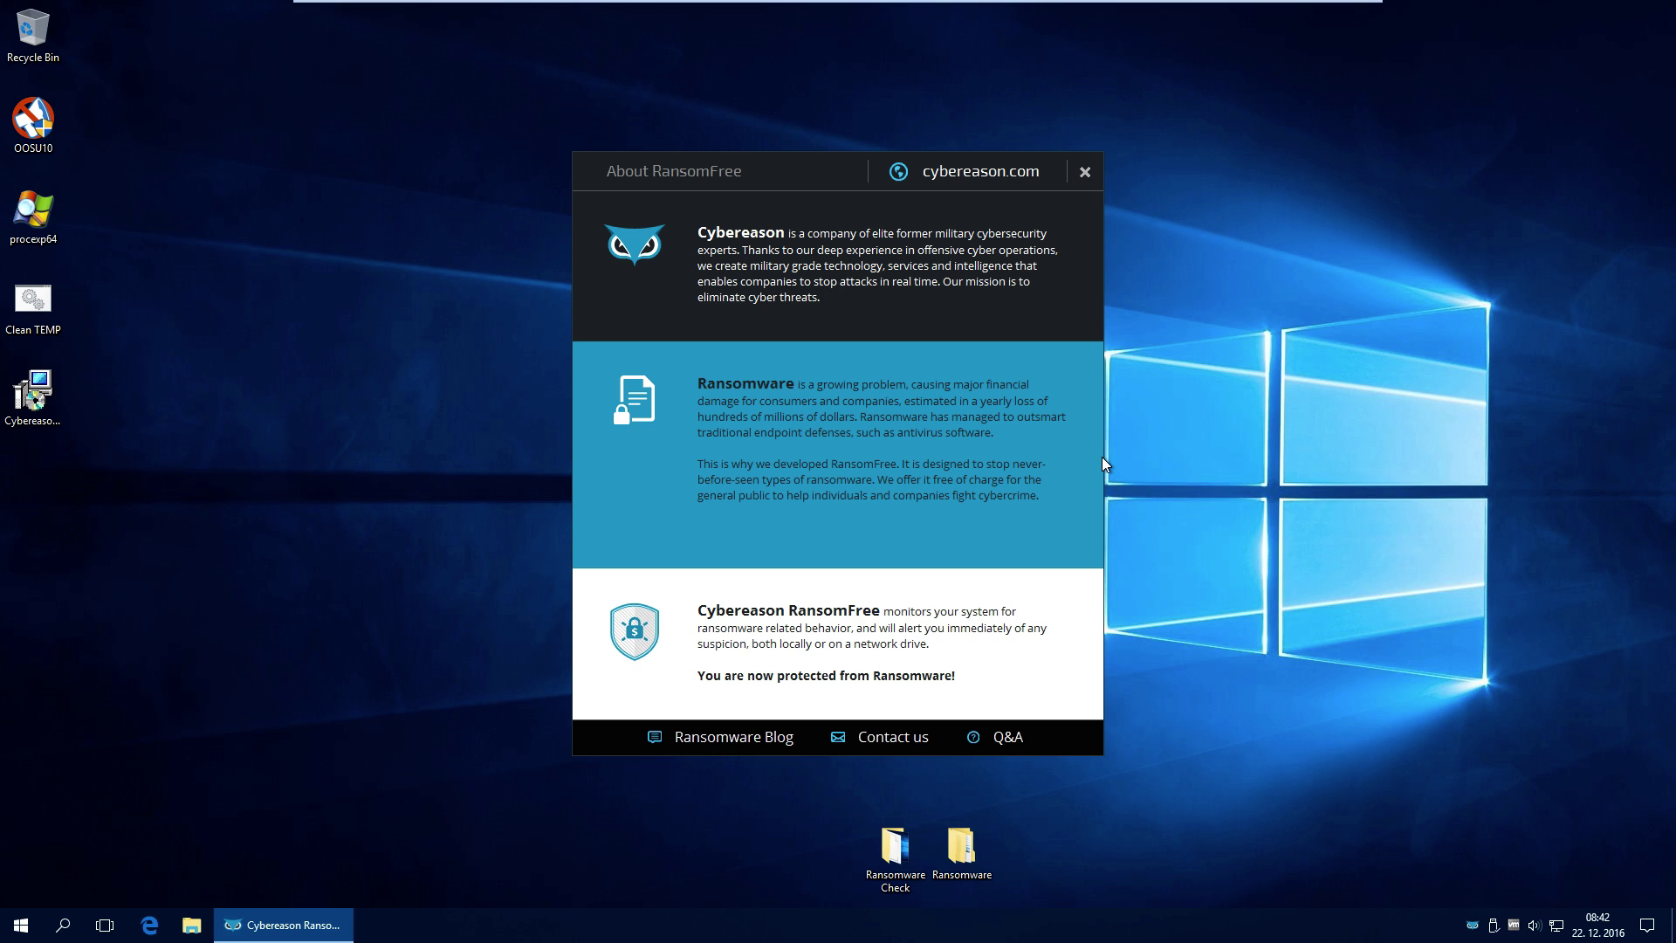
# Close the About RansomFree window and open Local Disk (C:) in File Explorer
pyautogui.click(1085, 173)
pyautogui.click(20, 931)
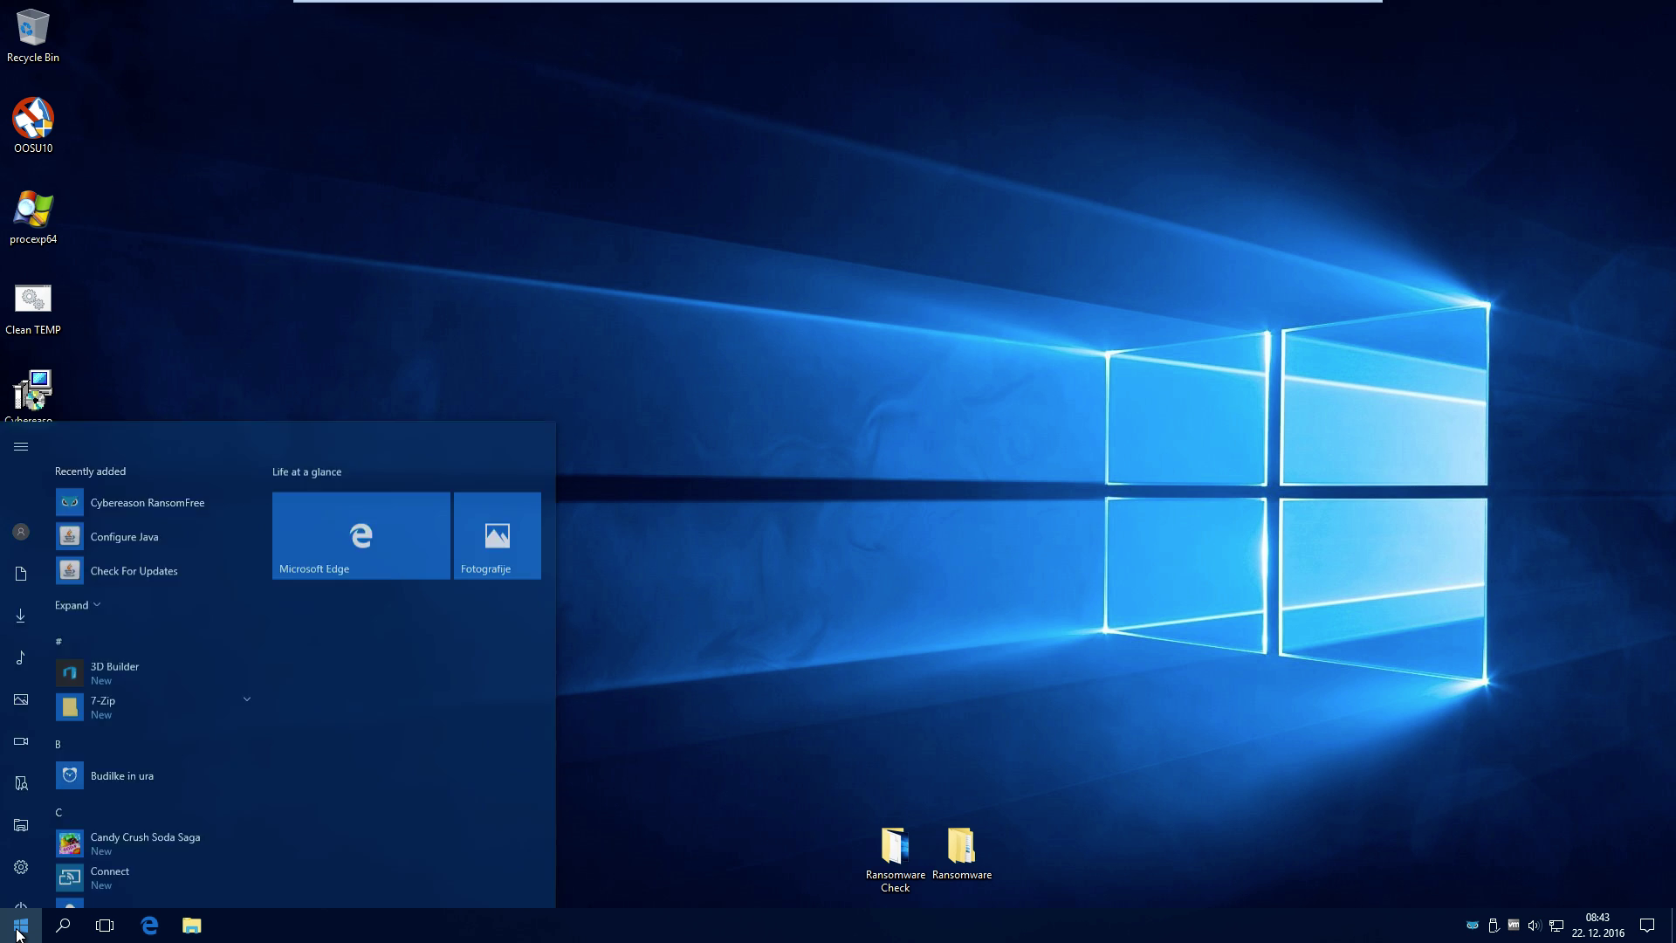
pyautogui.click(25, 807)
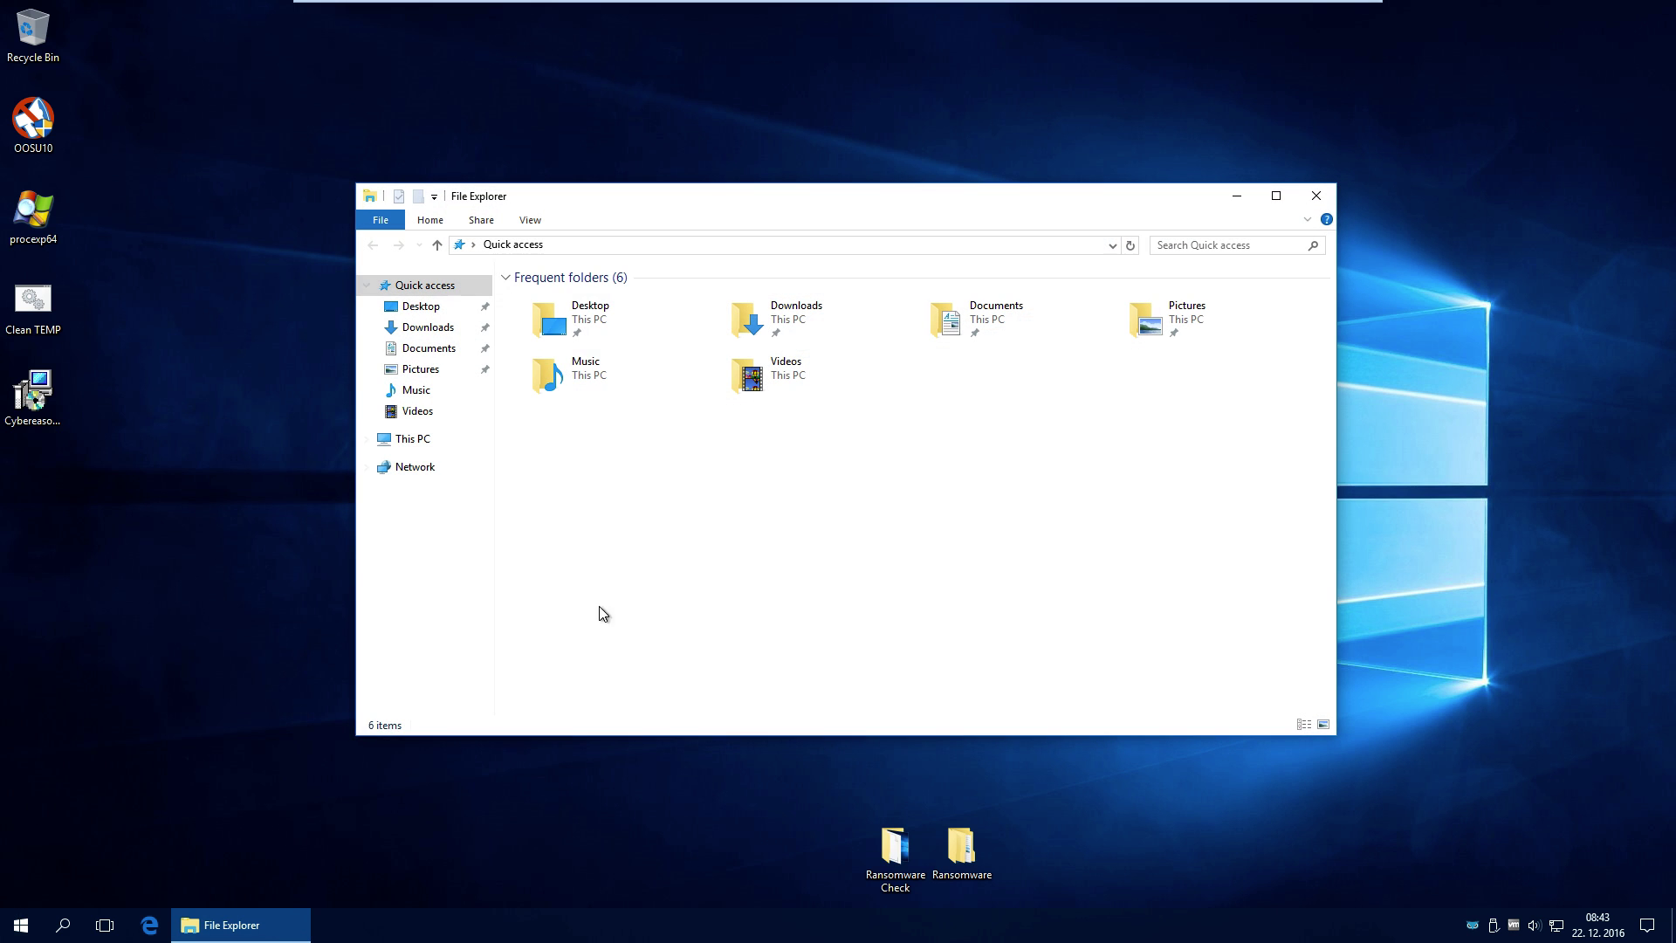
pyautogui.click(422, 442)
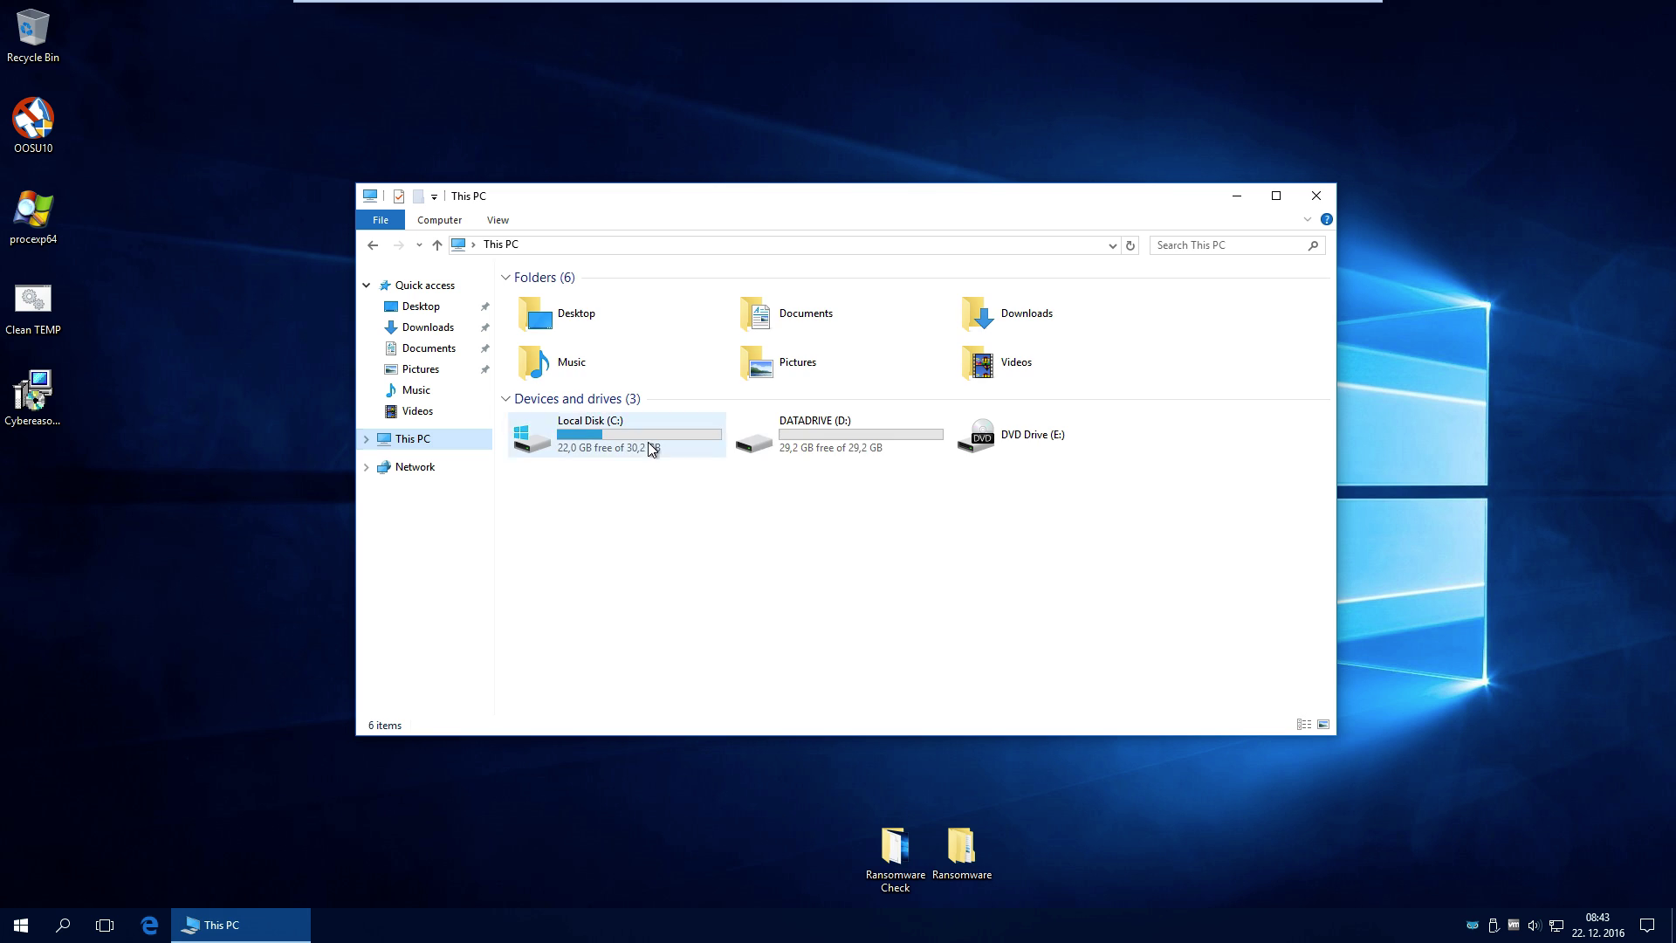
pyautogui.doubleClick(602, 434)
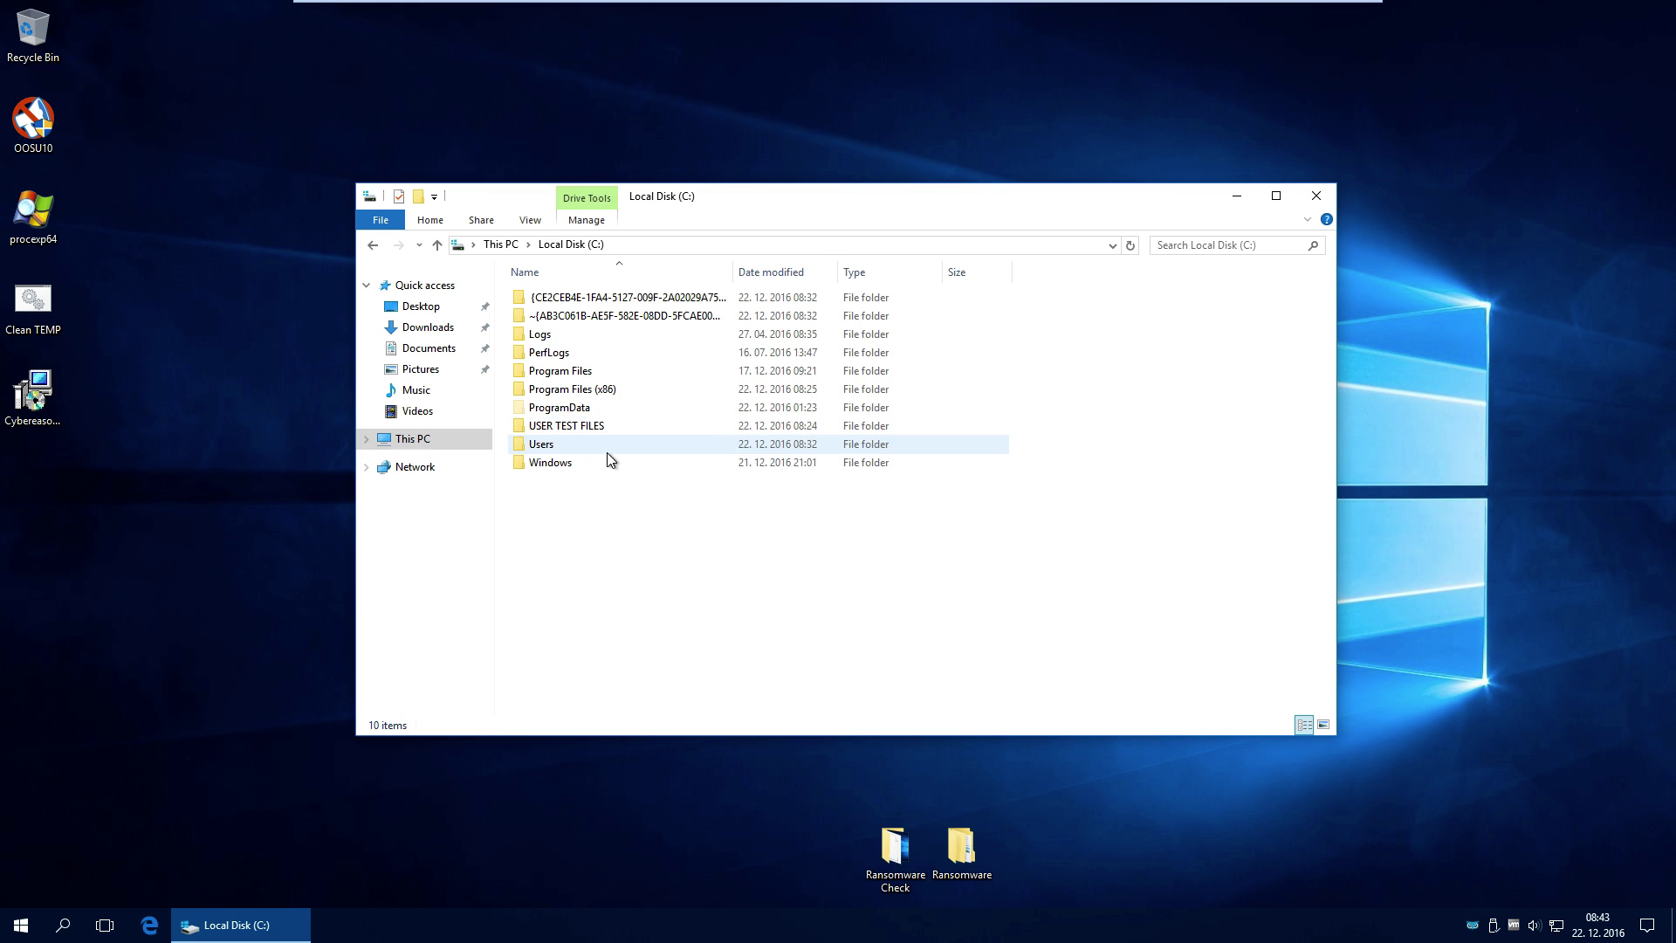
# Examine the files inside the two GUID-named folders at the root of Local Disk (C:), then return to the root
pyautogui.click(604, 317)
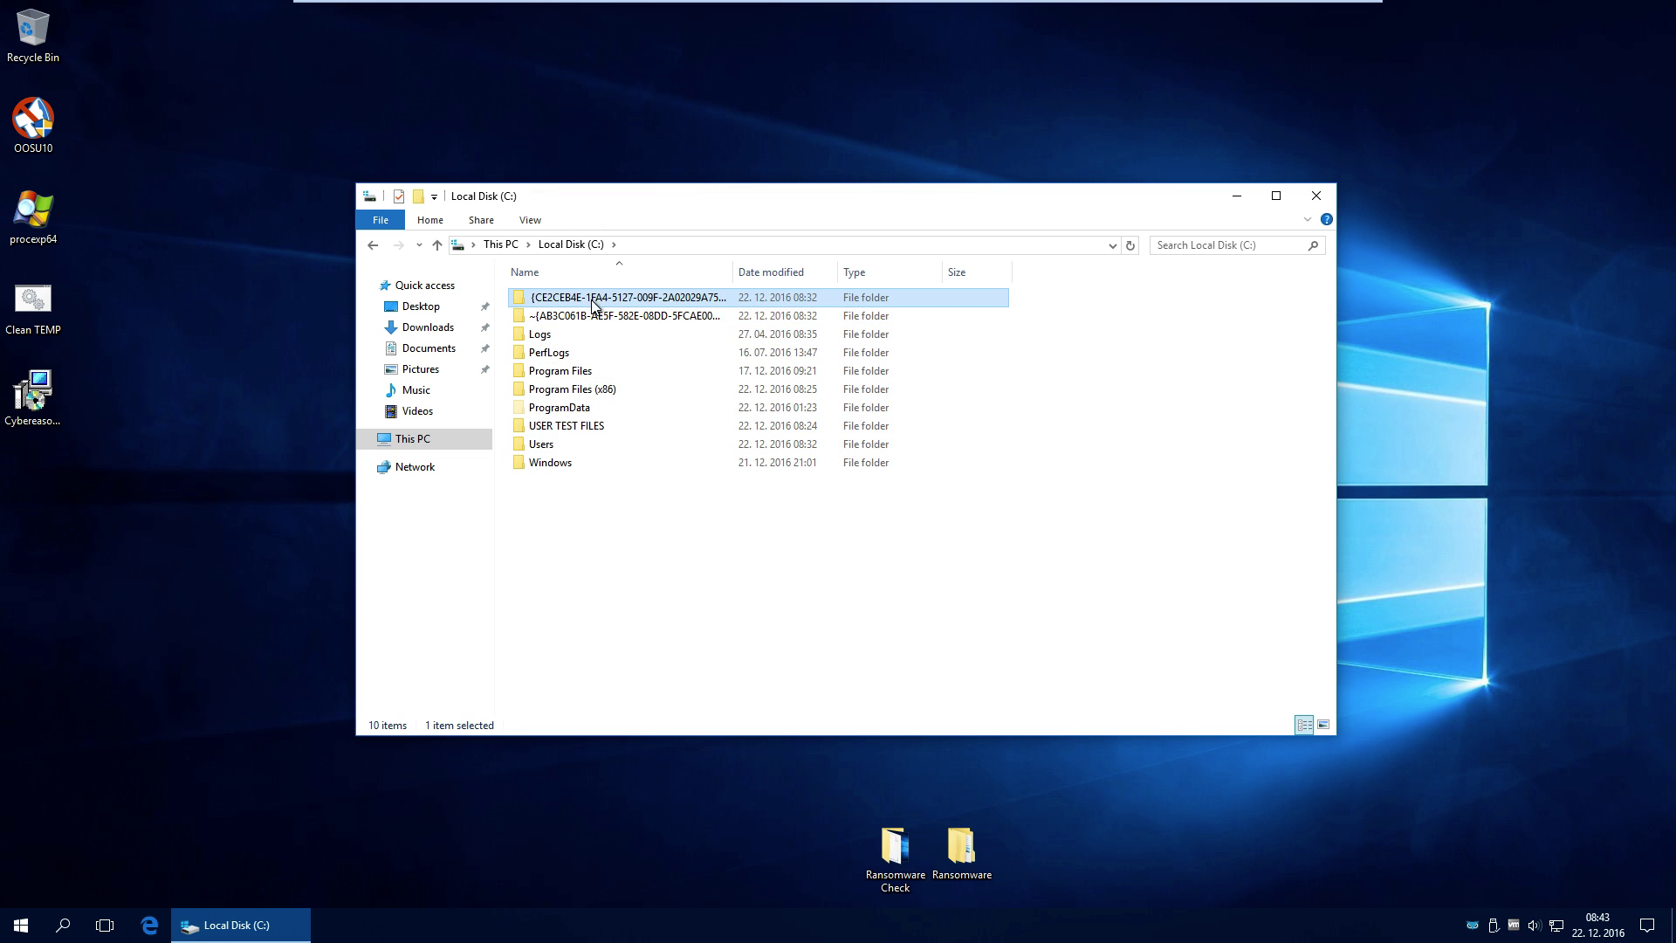
pyautogui.doubleClick(599, 295)
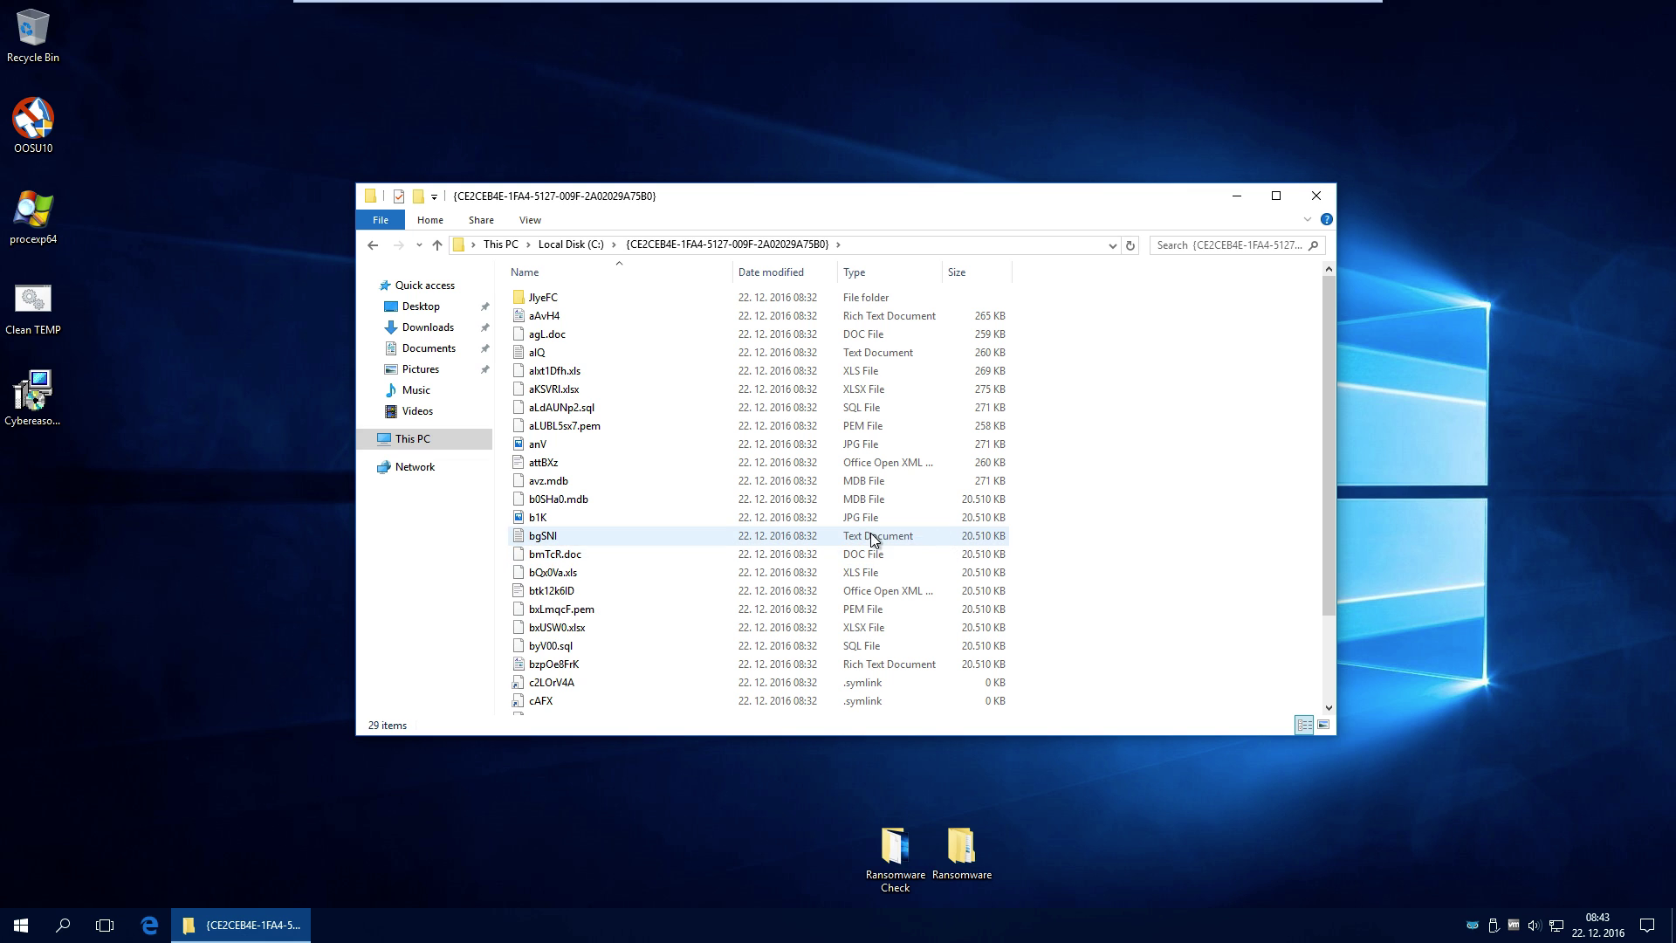
pyautogui.click(372, 246)
pyautogui.doubleClick(587, 315)
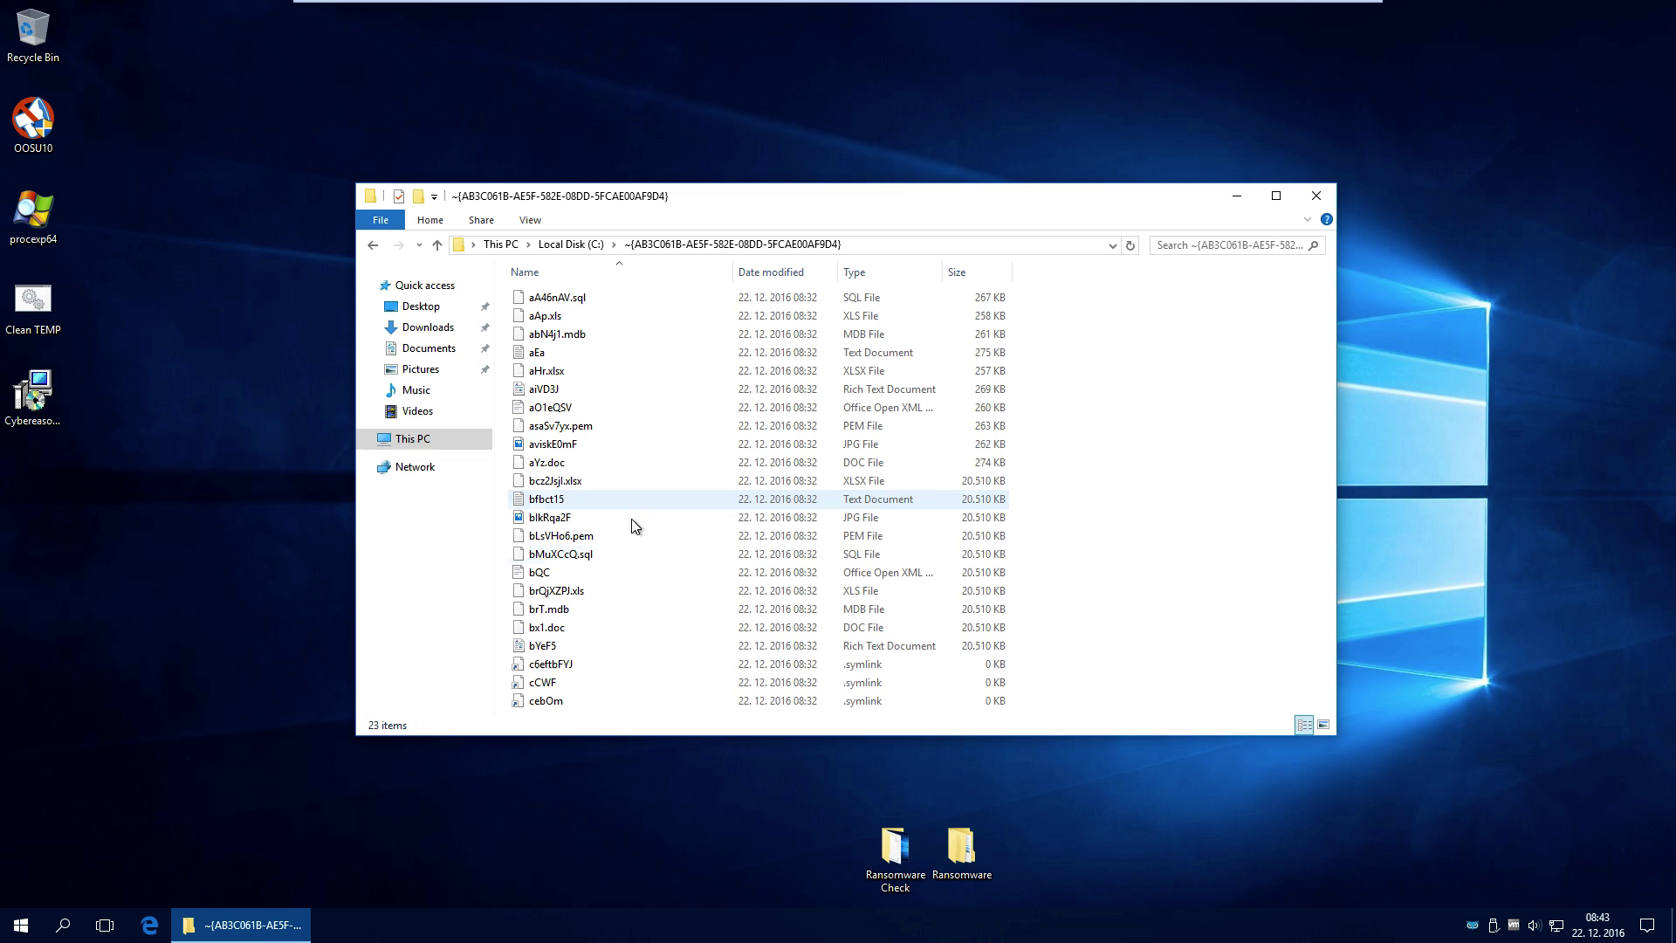
pyautogui.click(372, 245)
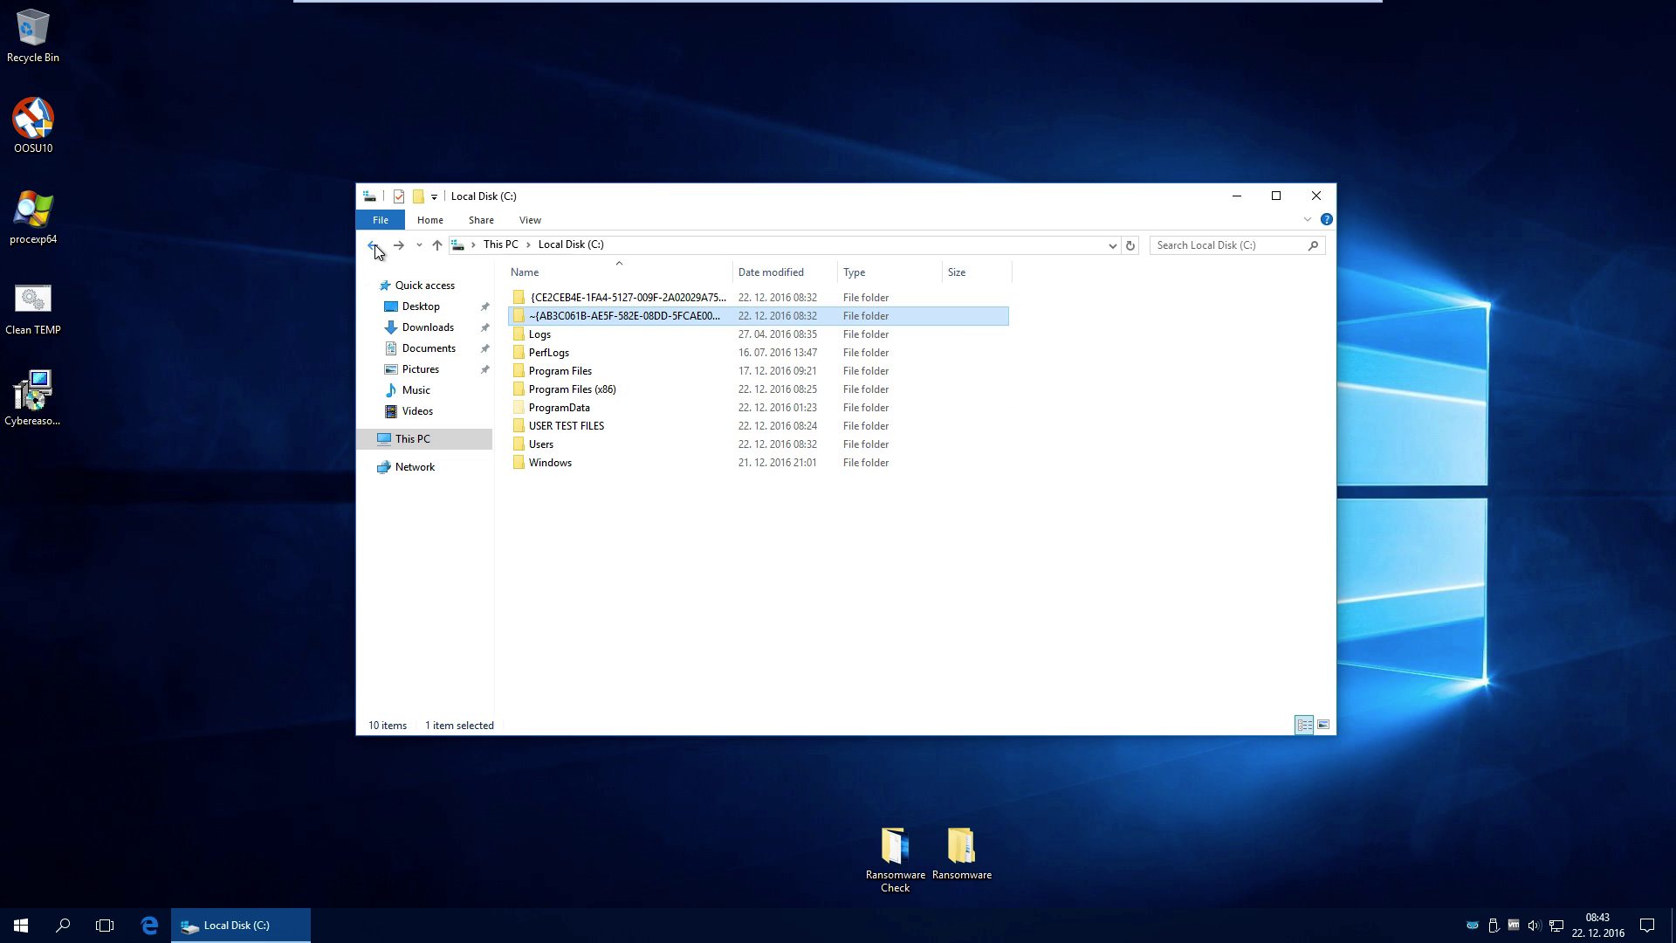
# Review the first GUID-named folder, {CE2CEB4E-1FA4-5127-009F-2A02029A75B0}, once more and go back to the root of Local Disk (C:)
pyautogui.click(574, 298)
pyautogui.click(627, 542)
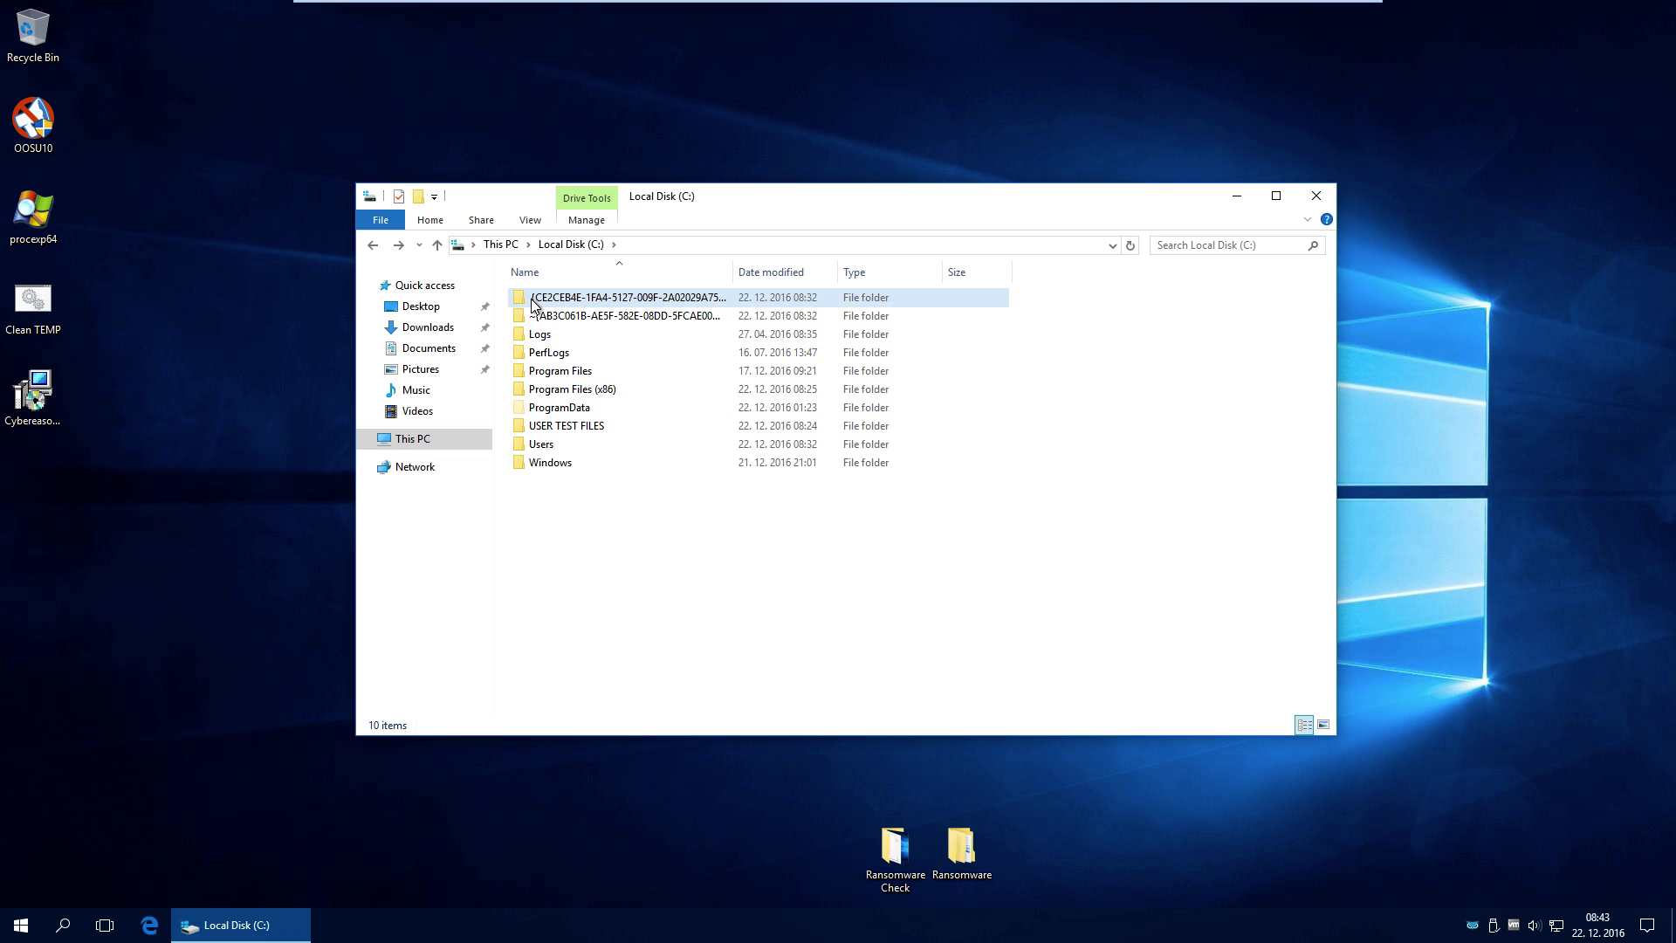
pyautogui.moveTo(533, 299)
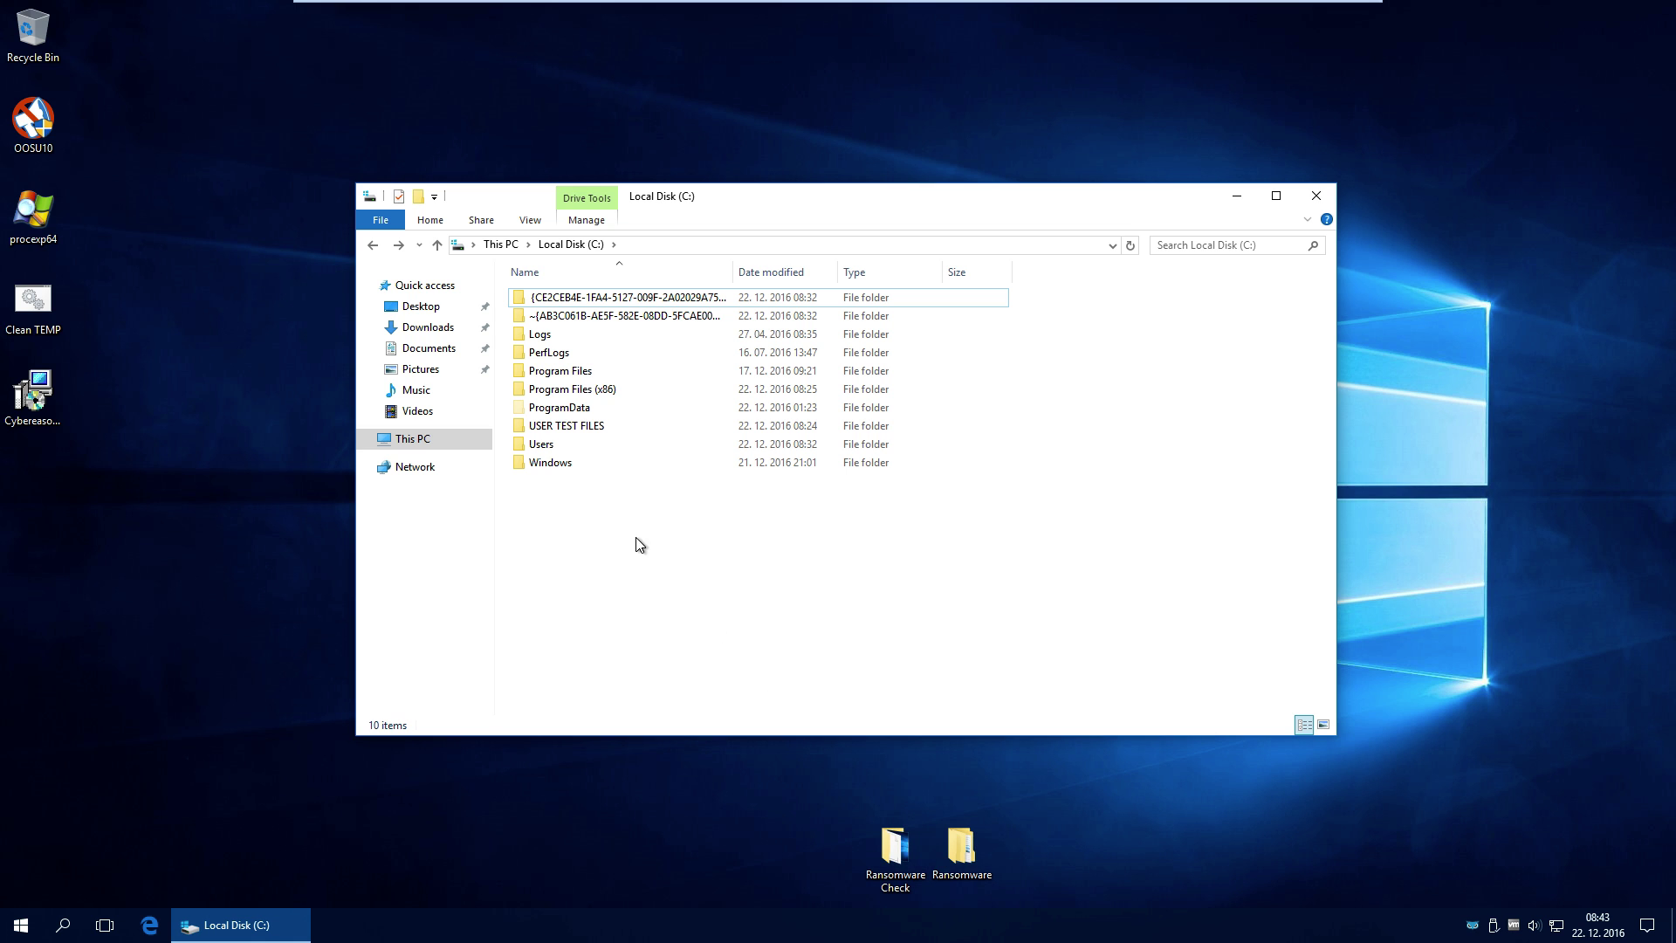
pyautogui.doubleClick(594, 292)
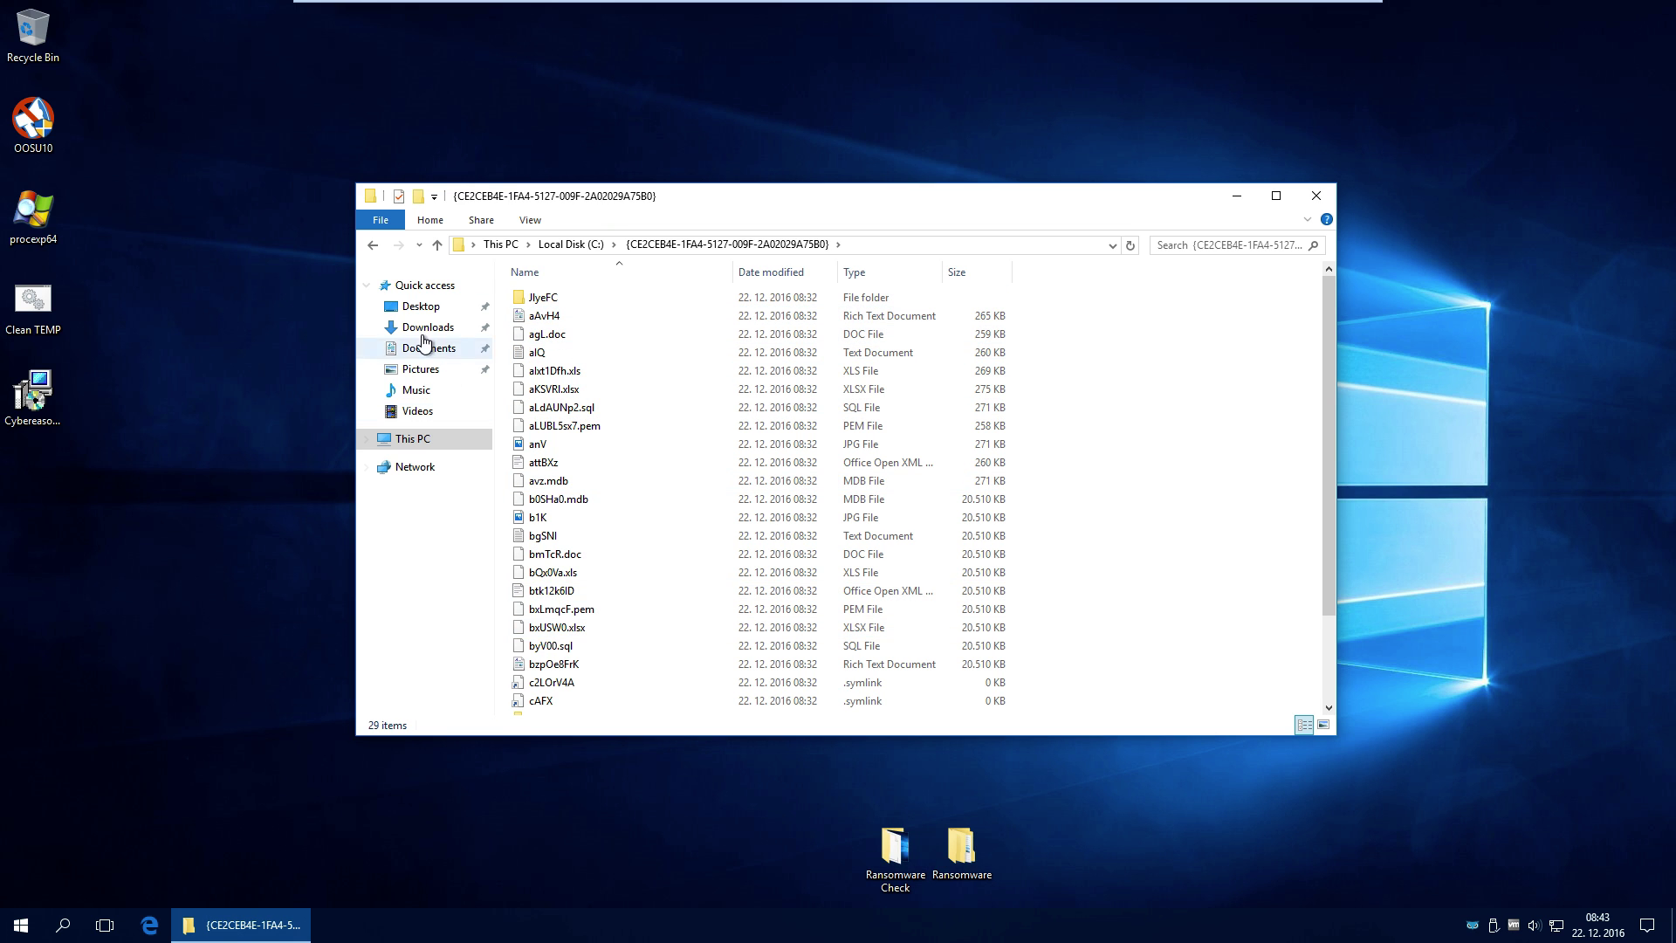
pyautogui.click(381, 253)
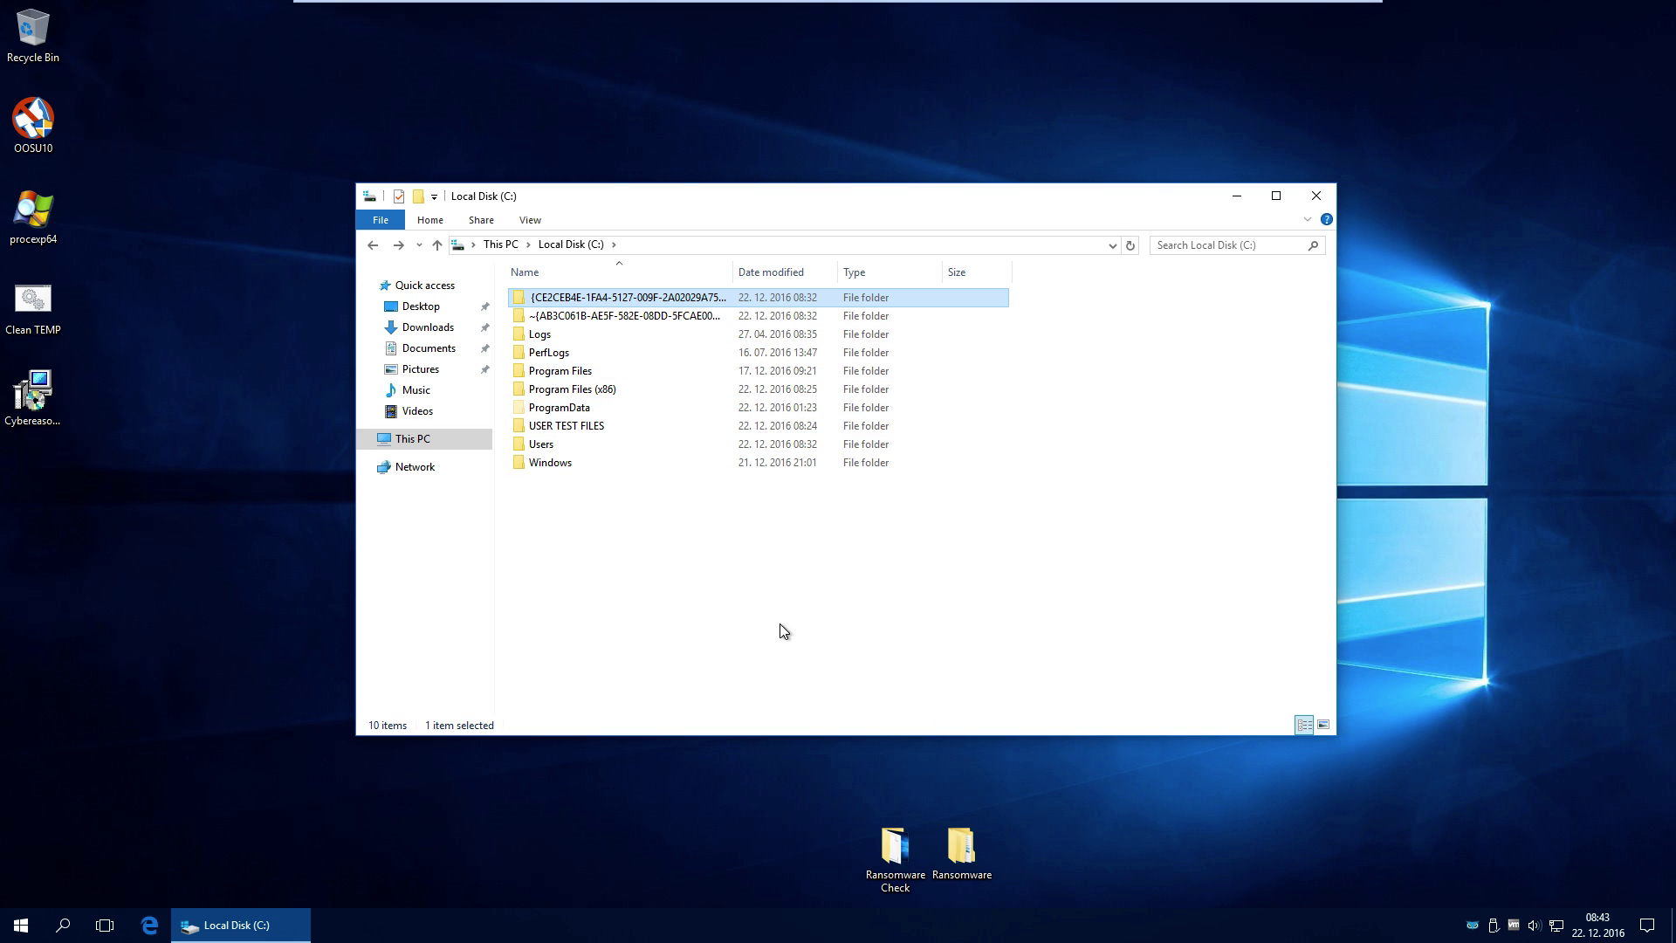
pyautogui.click(676, 520)
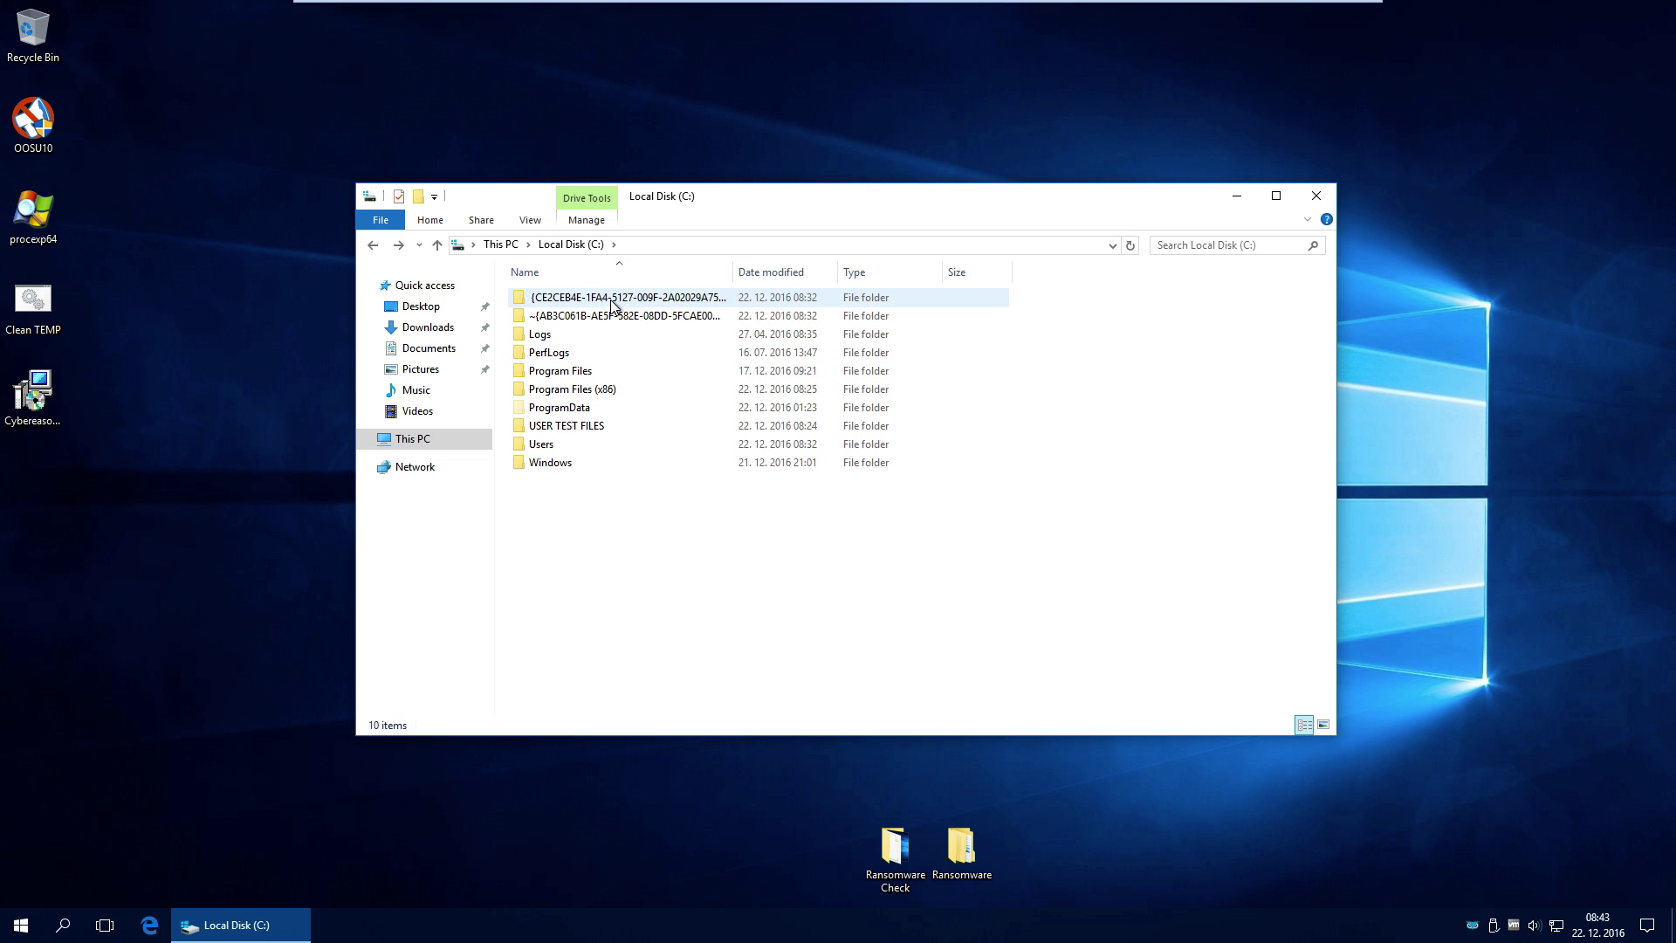
pyautogui.moveTo(690, 319)
# Open DATADRIVE (D:) and examine the files in its USER TEST FILES folder
pyautogui.click(408, 441)
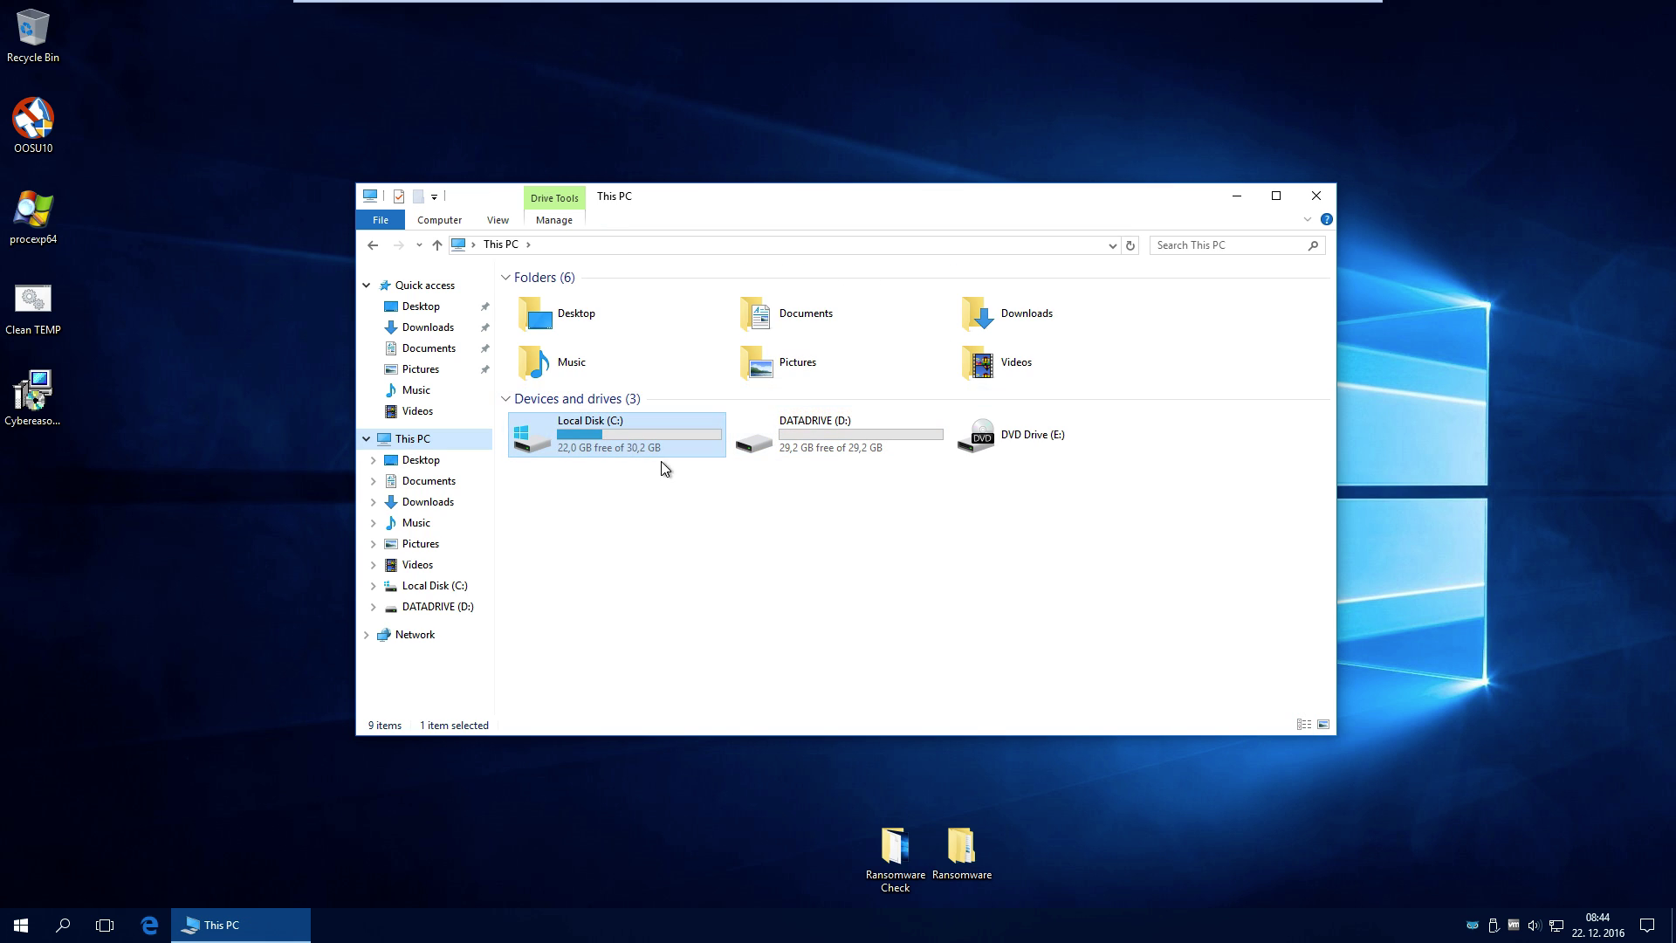
pyautogui.doubleClick(805, 438)
pyautogui.moveTo(704, 439); pyautogui.dragTo(521, 346)
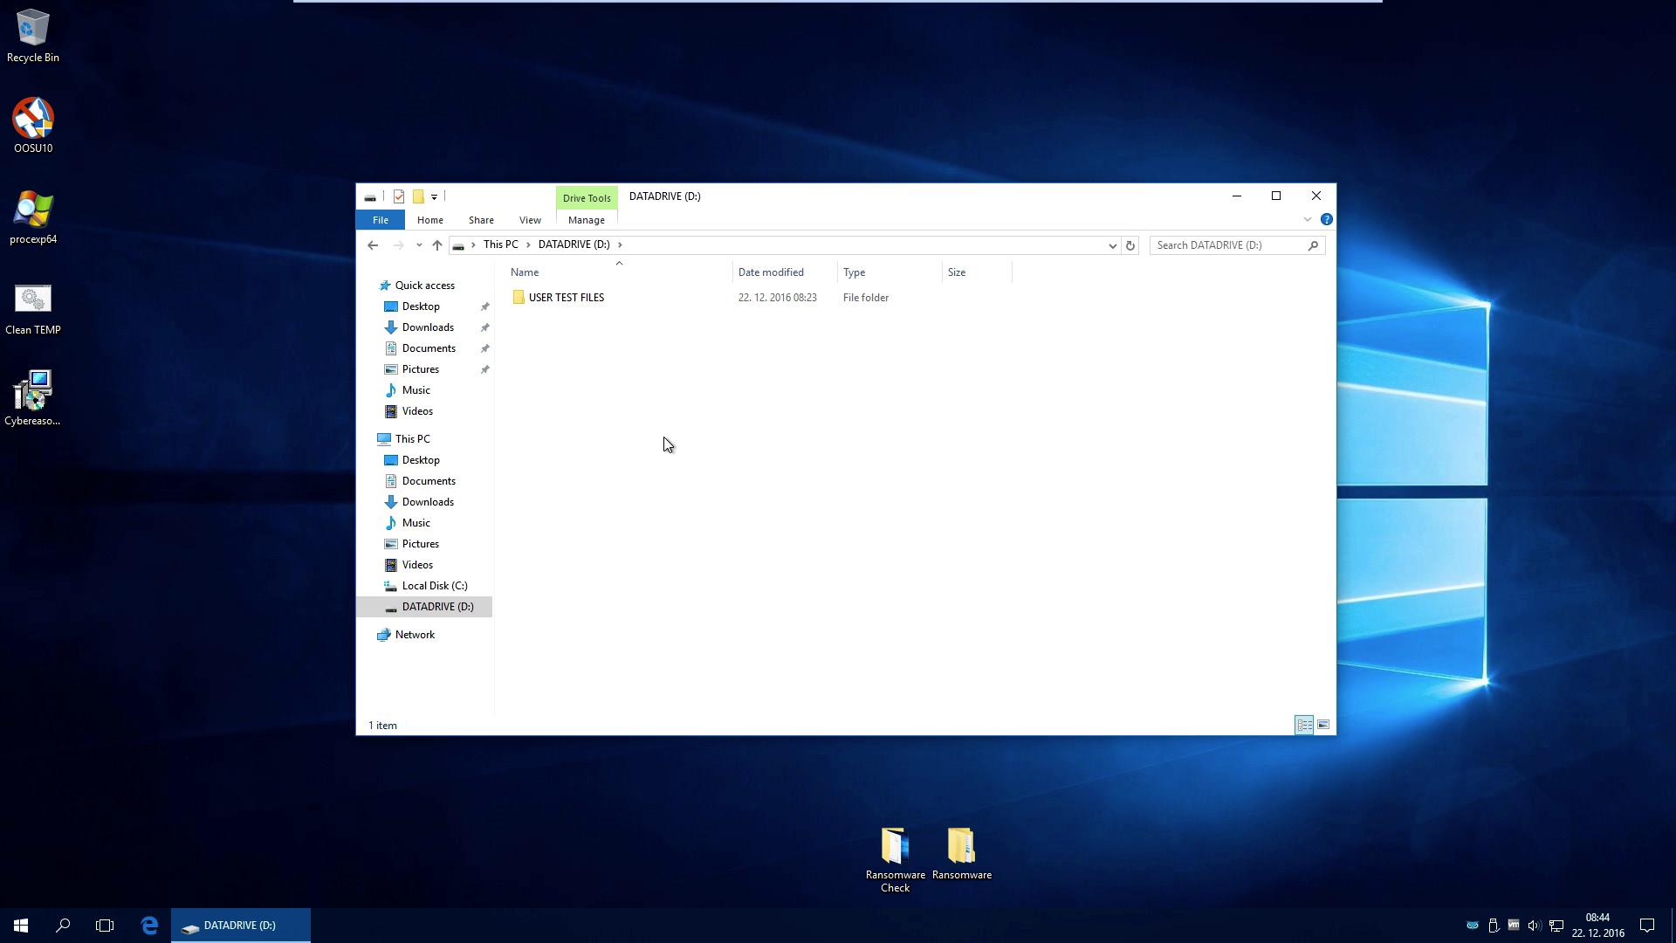
pyautogui.moveTo(770, 464); pyautogui.dragTo(471, 262)
pyautogui.doubleClick(587, 300)
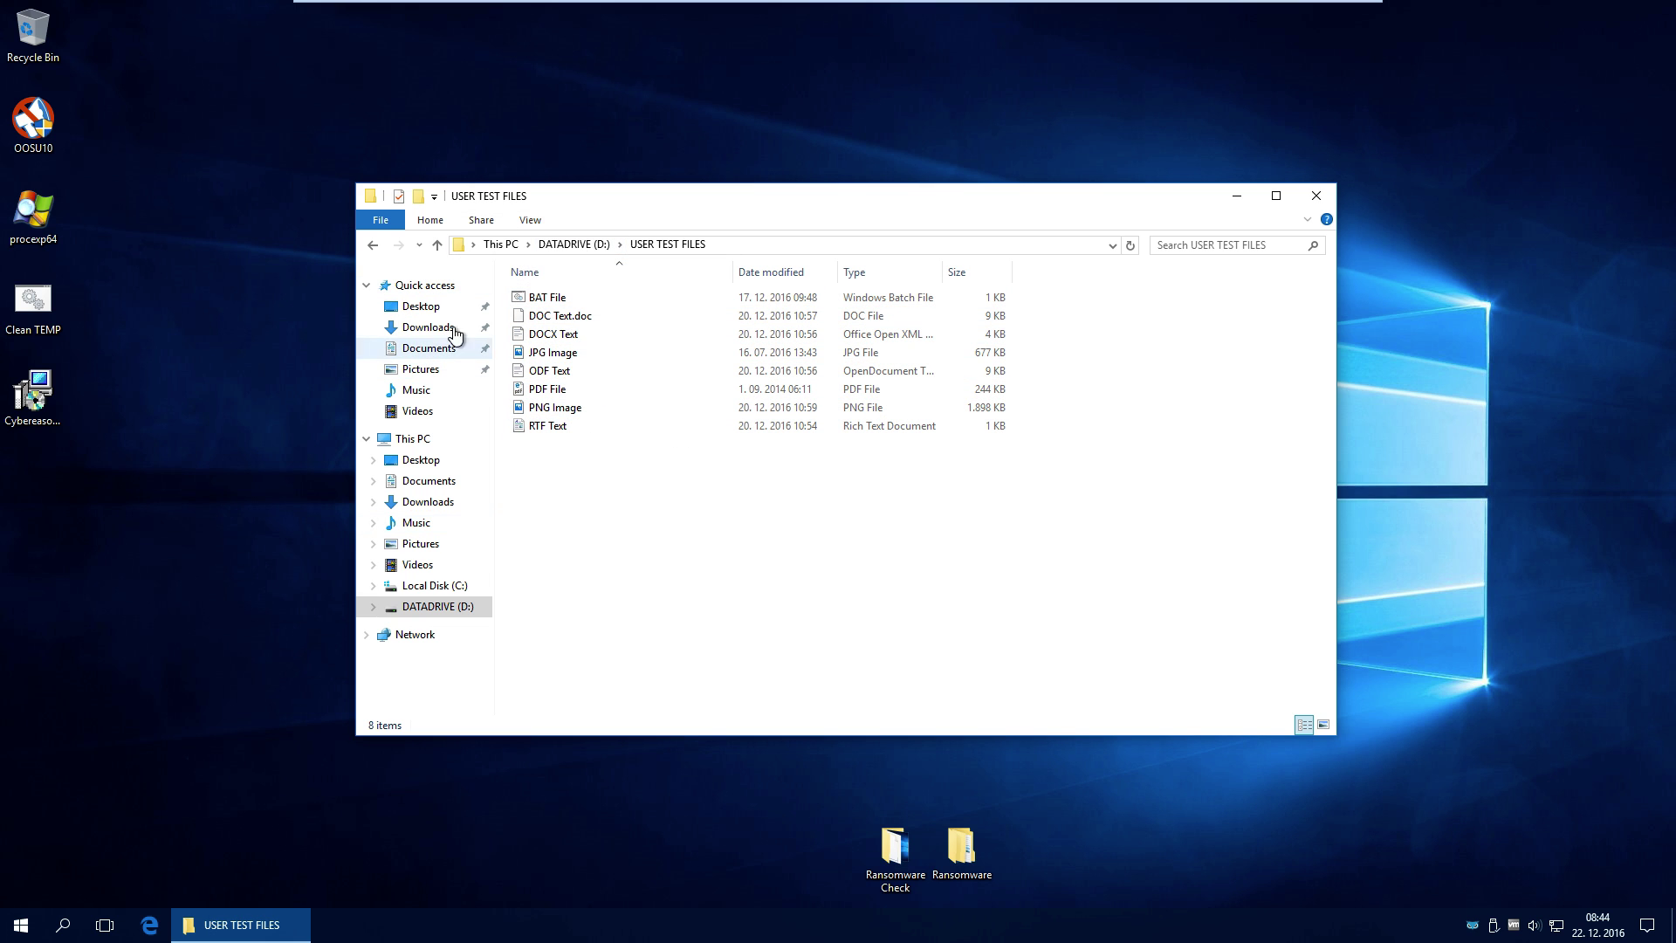
# Examine the USER TEST FILES folder inside Documents and close both File Explorer windows
pyautogui.click(906, 855)
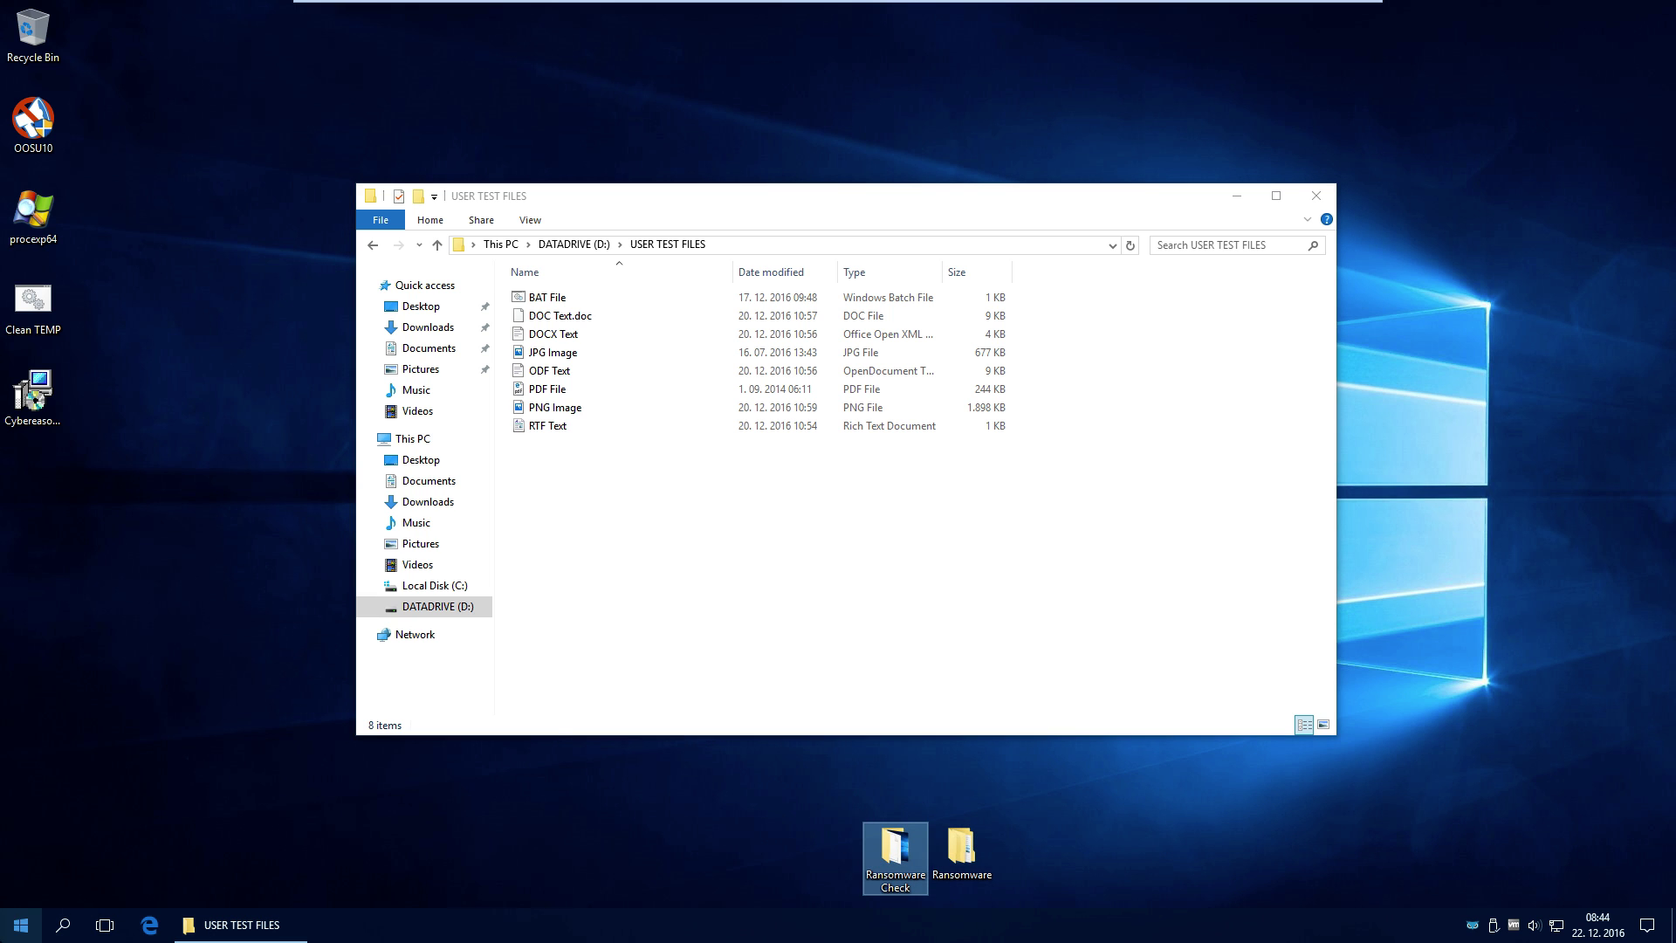
pyautogui.click(21, 925)
pyautogui.click(21, 553)
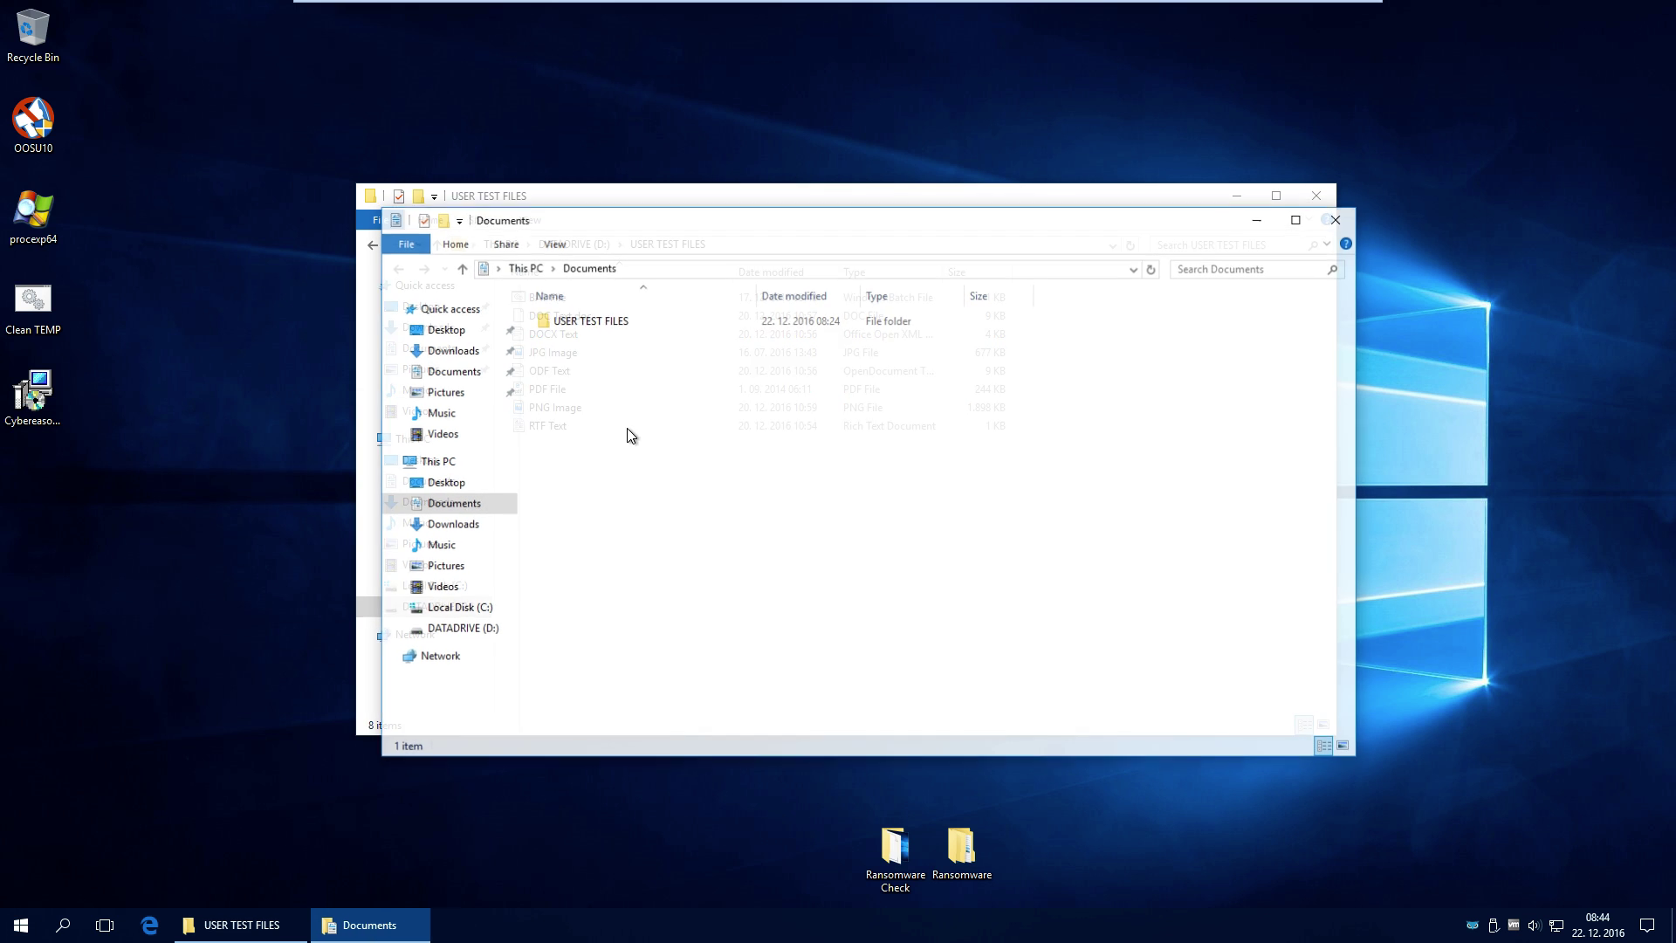
pyautogui.doubleClick(610, 329)
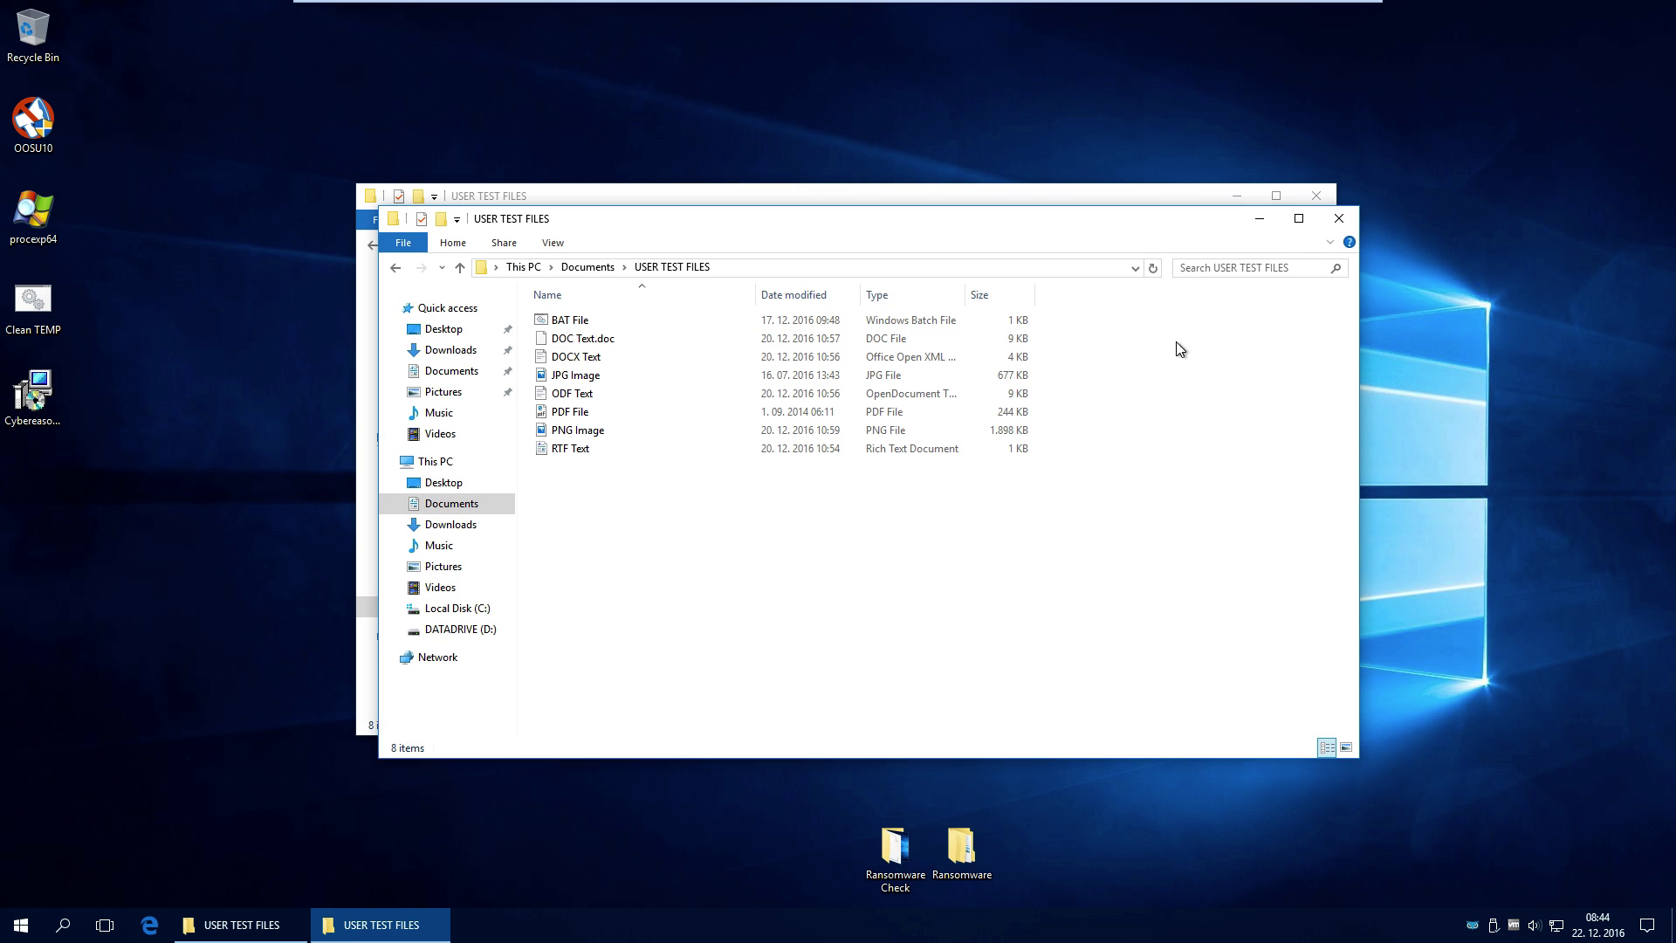
pyautogui.click(1344, 222)
pyautogui.click(1316, 194)
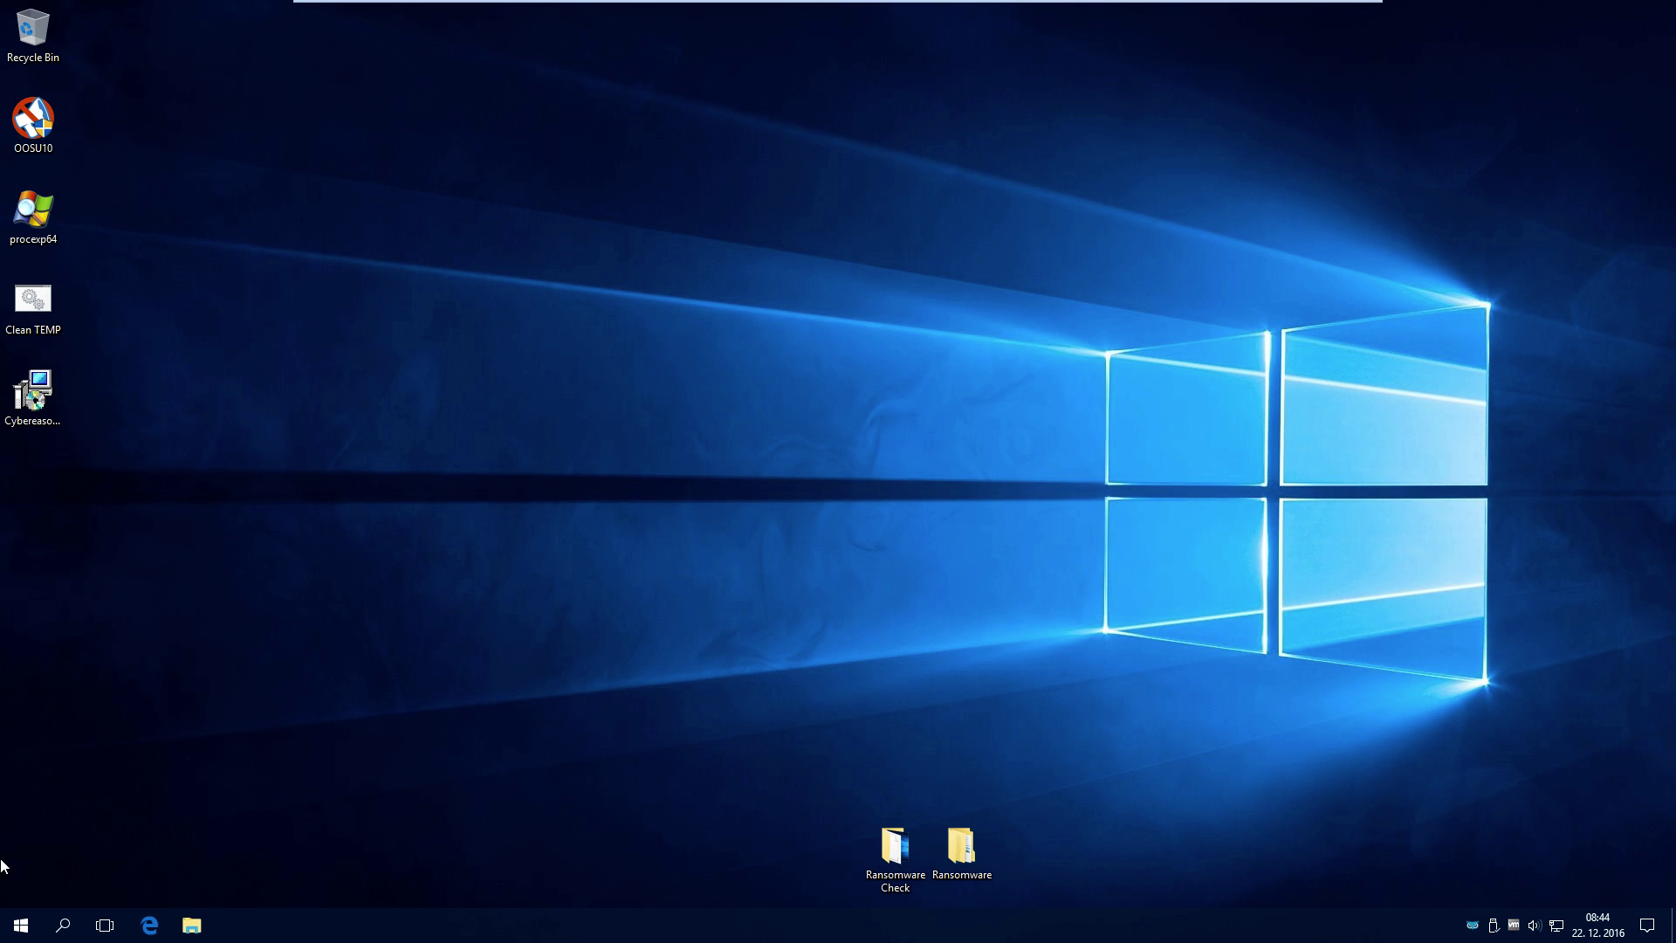
pyautogui.click(21, 926)
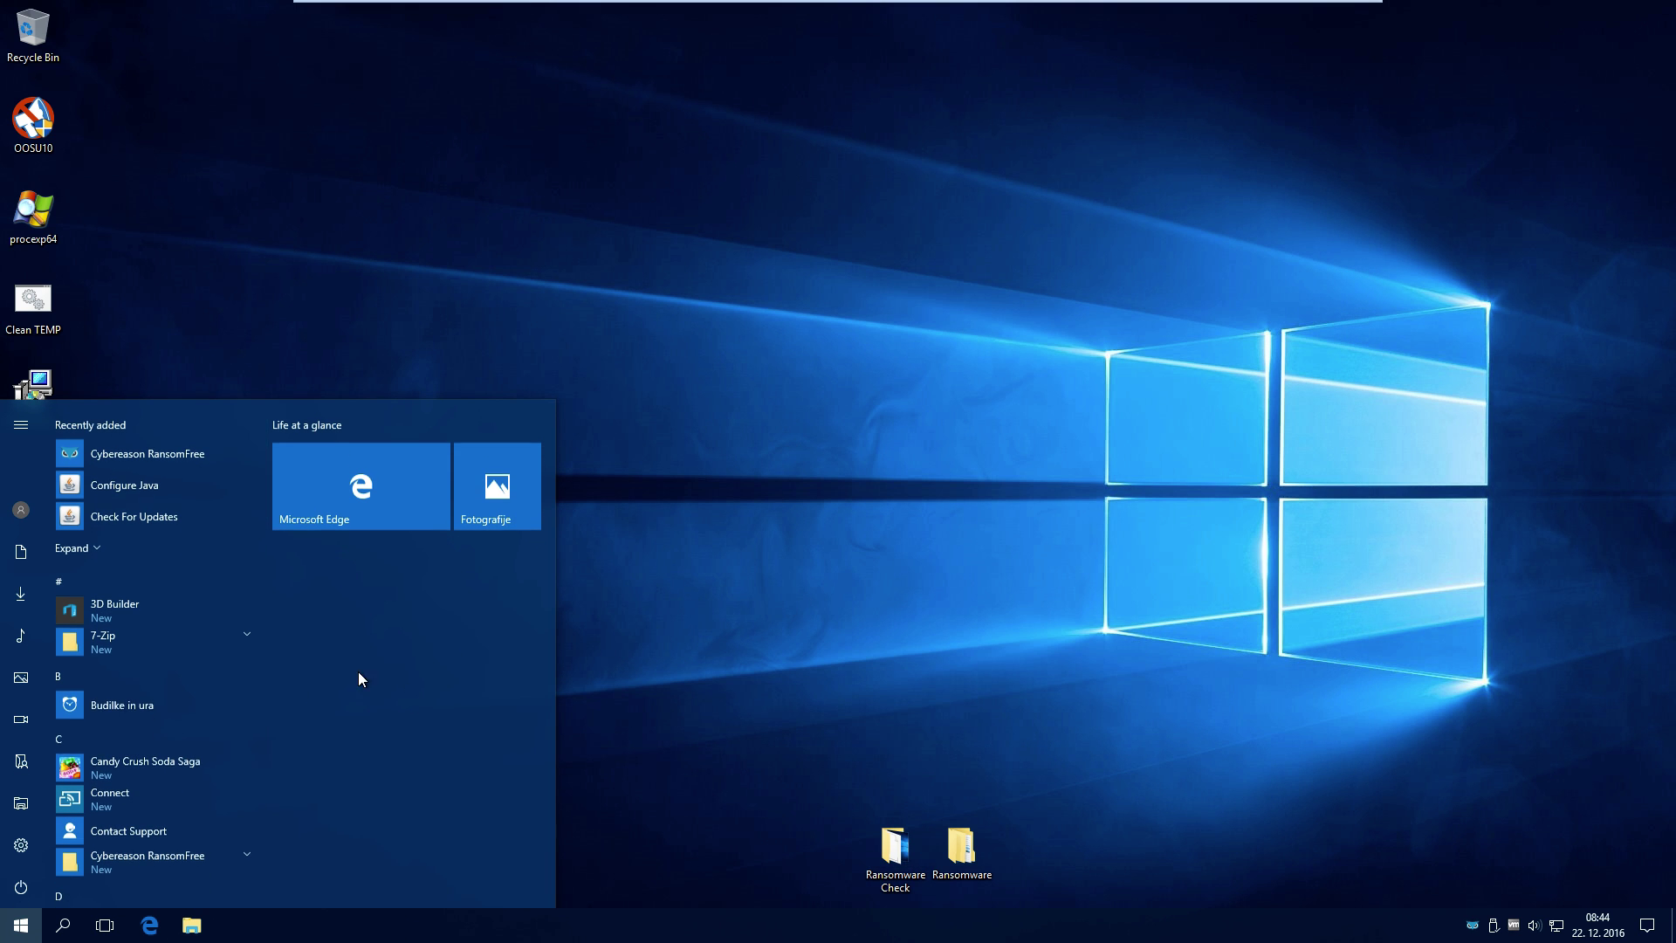
pyautogui.click(21, 761)
pyautogui.click(1317, 196)
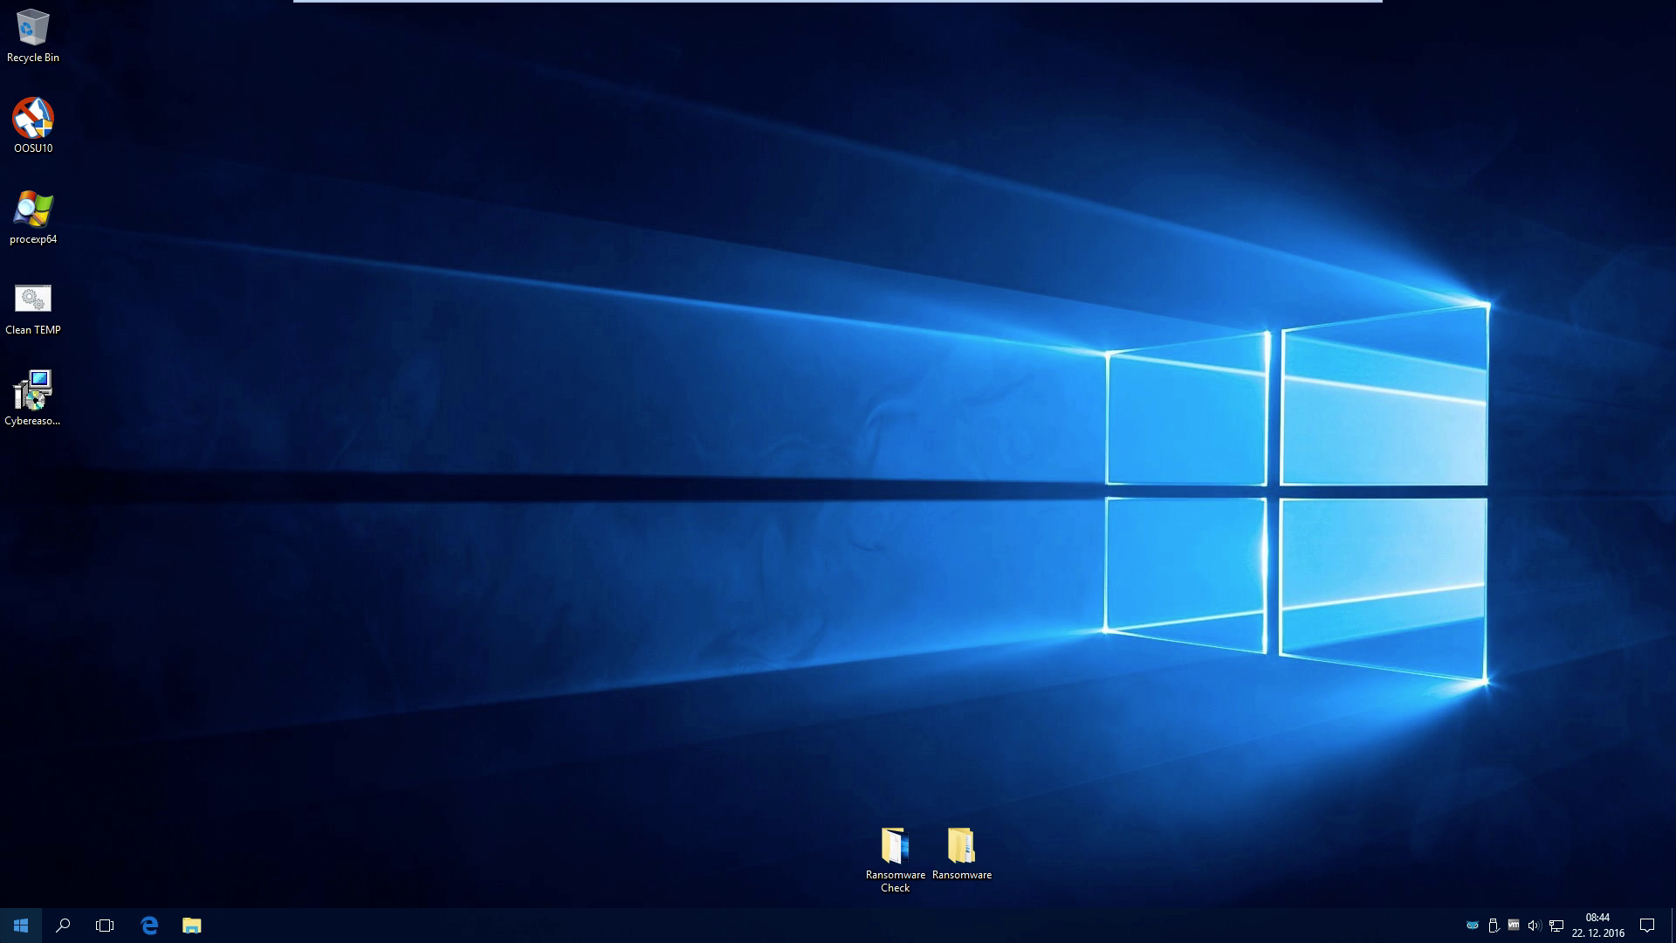
# Open a new File Explorer window and show the contents of DATADRIVE (D:)
pyautogui.click(21, 925)
pyautogui.click(887, 478)
pyautogui.press('super+e')
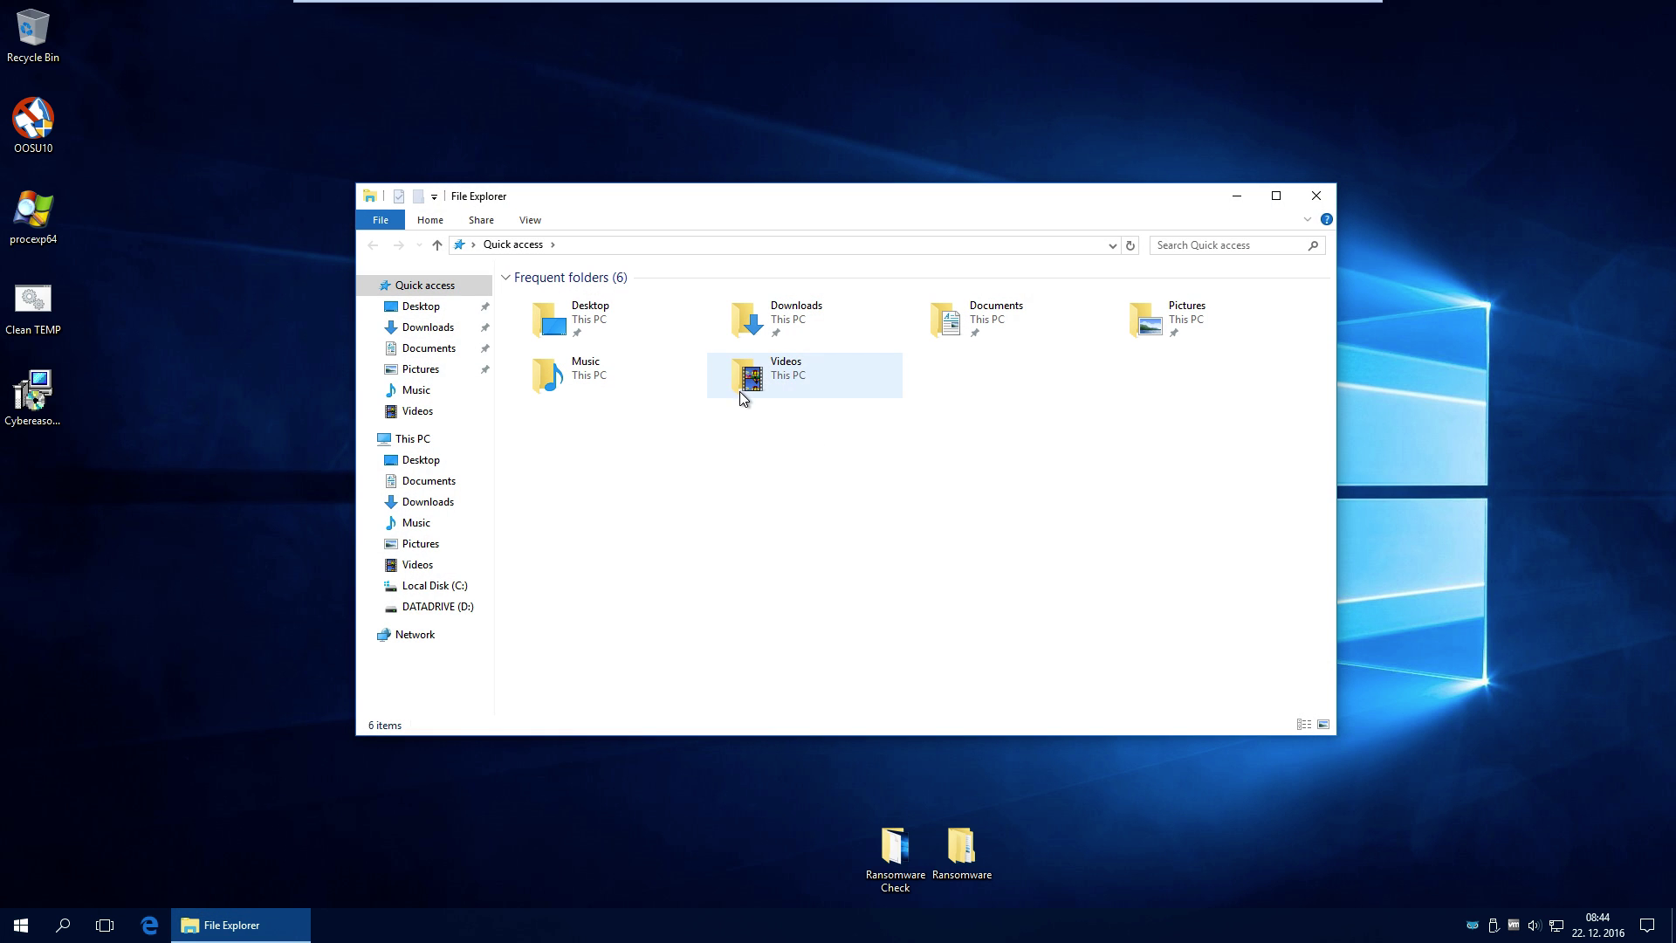
pyautogui.click(443, 614)
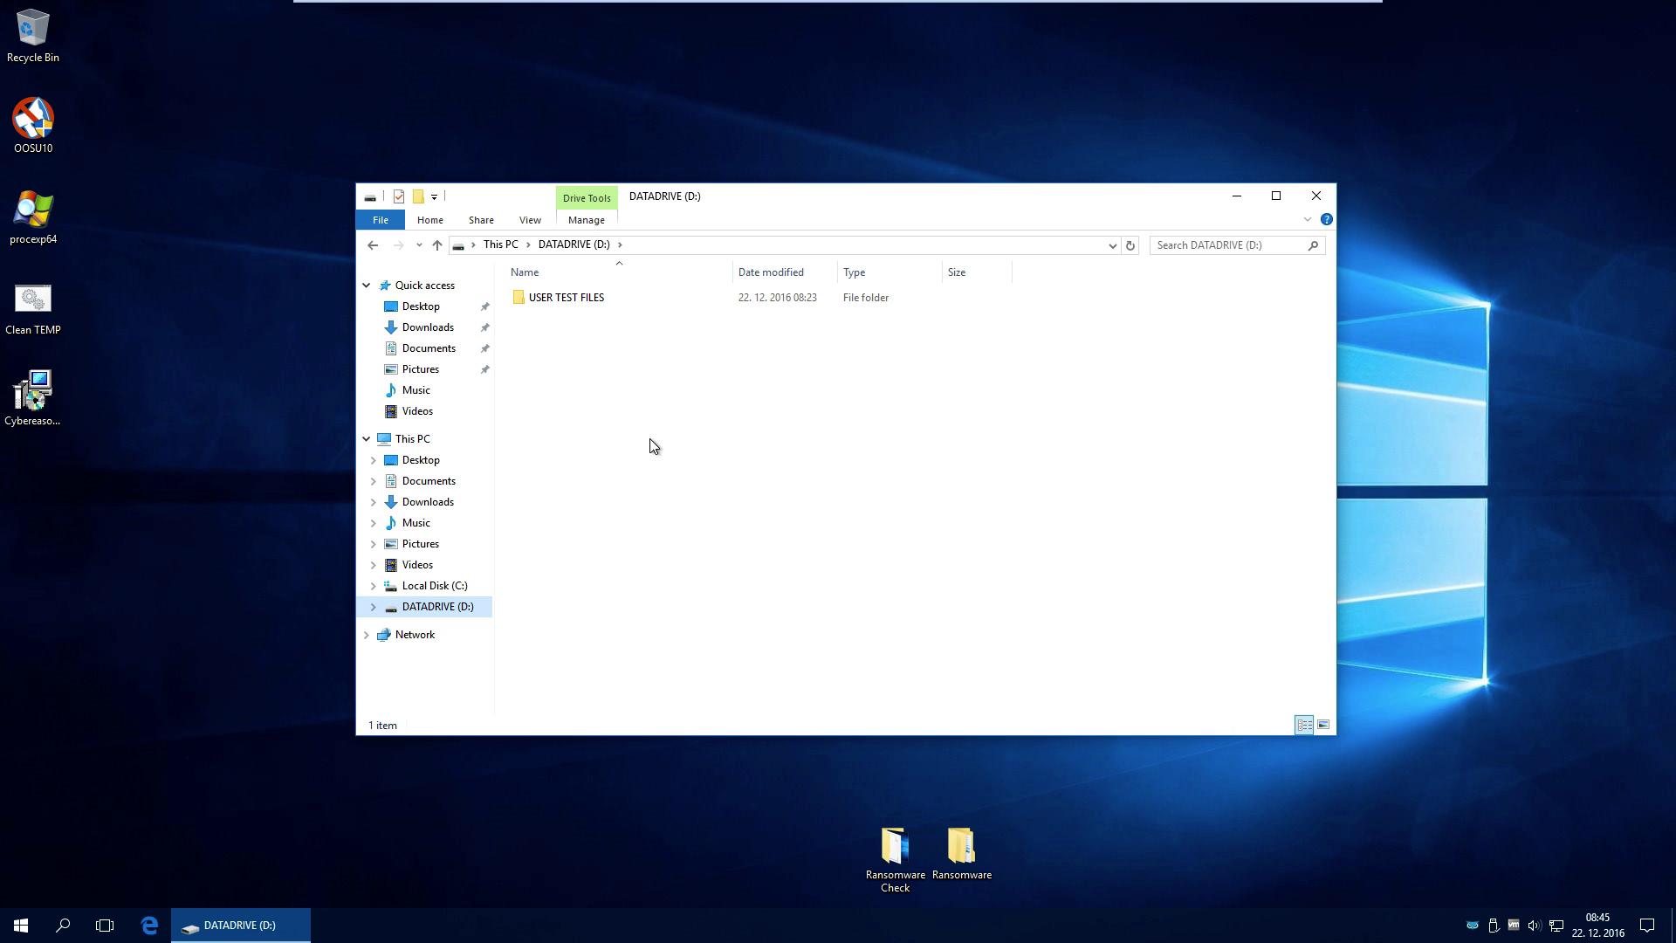
pyautogui.click(688, 569)
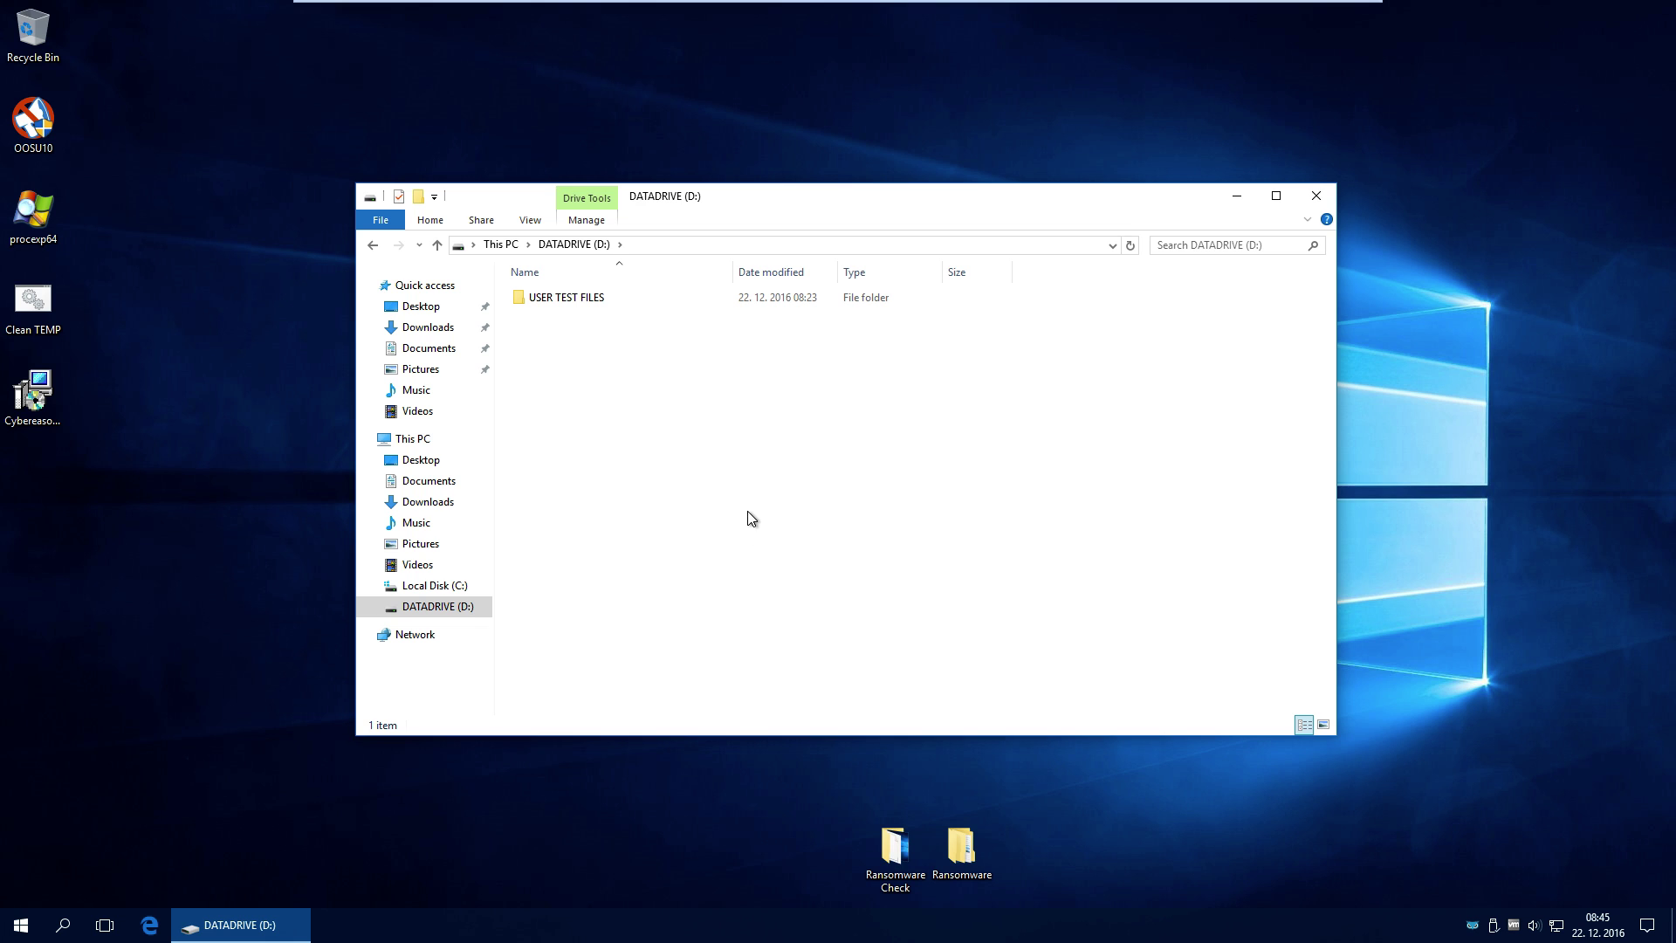
# Review the sample documents and images in USER TEST FILES on DATADRIVE (D:) and close the window
pyautogui.doubleClick(583, 298)
pyautogui.moveTo(625, 546); pyautogui.dragTo(496, 285)
pyautogui.click(924, 553)
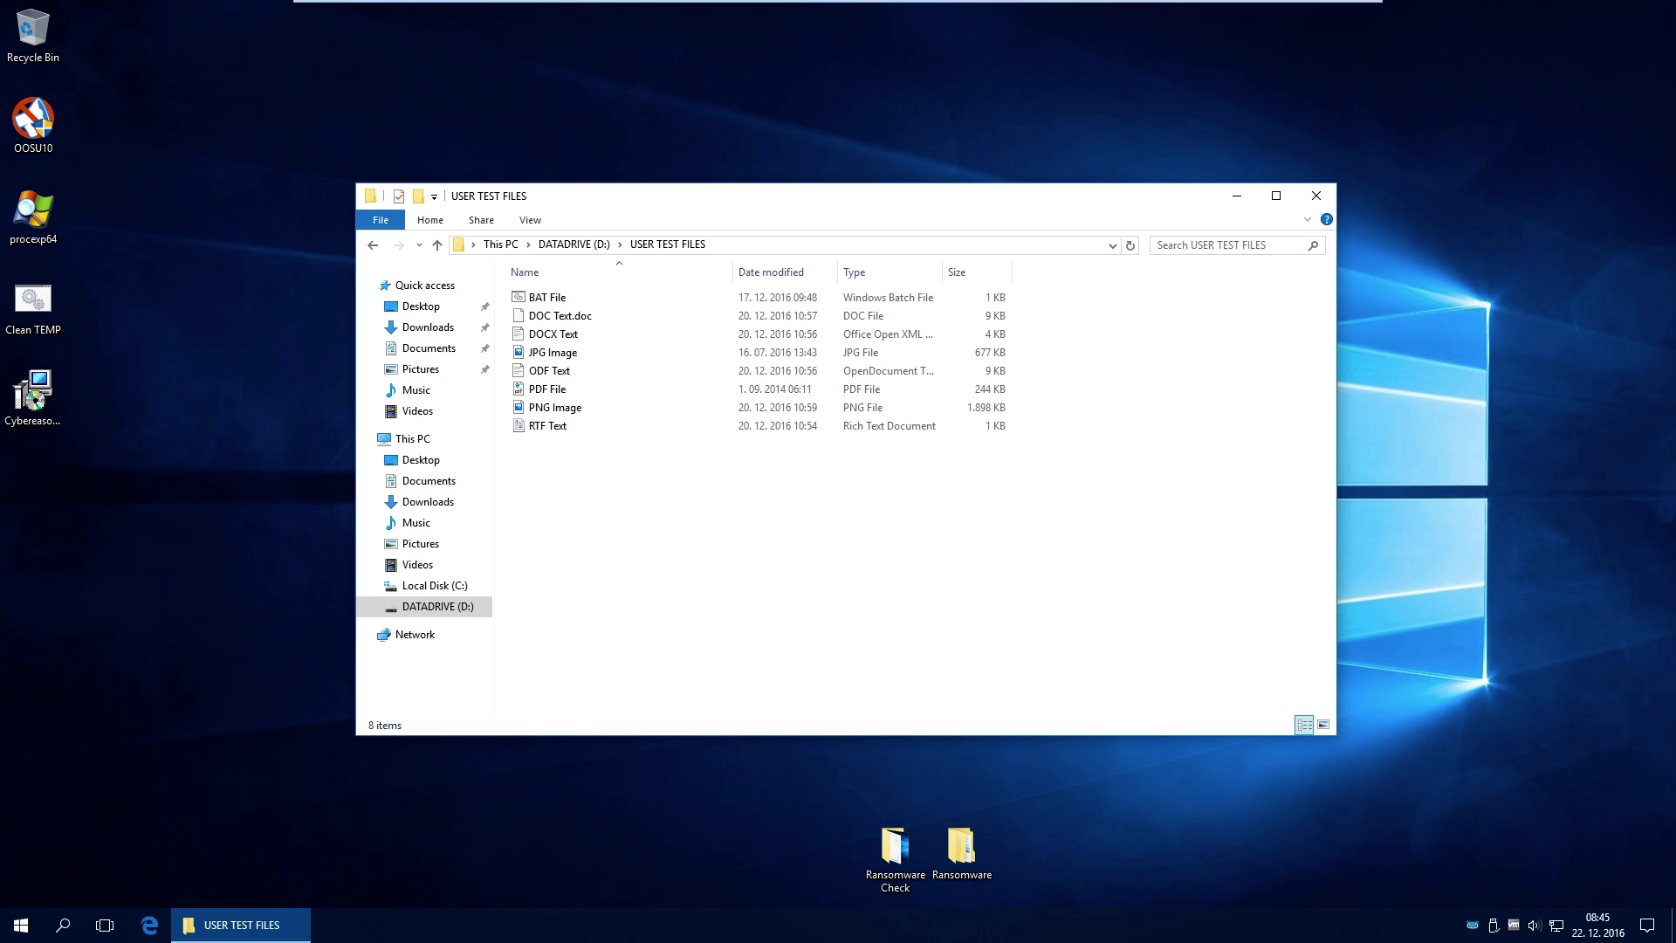
pyautogui.moveTo(1137, 202); pyautogui.dragTo(1118, 167)
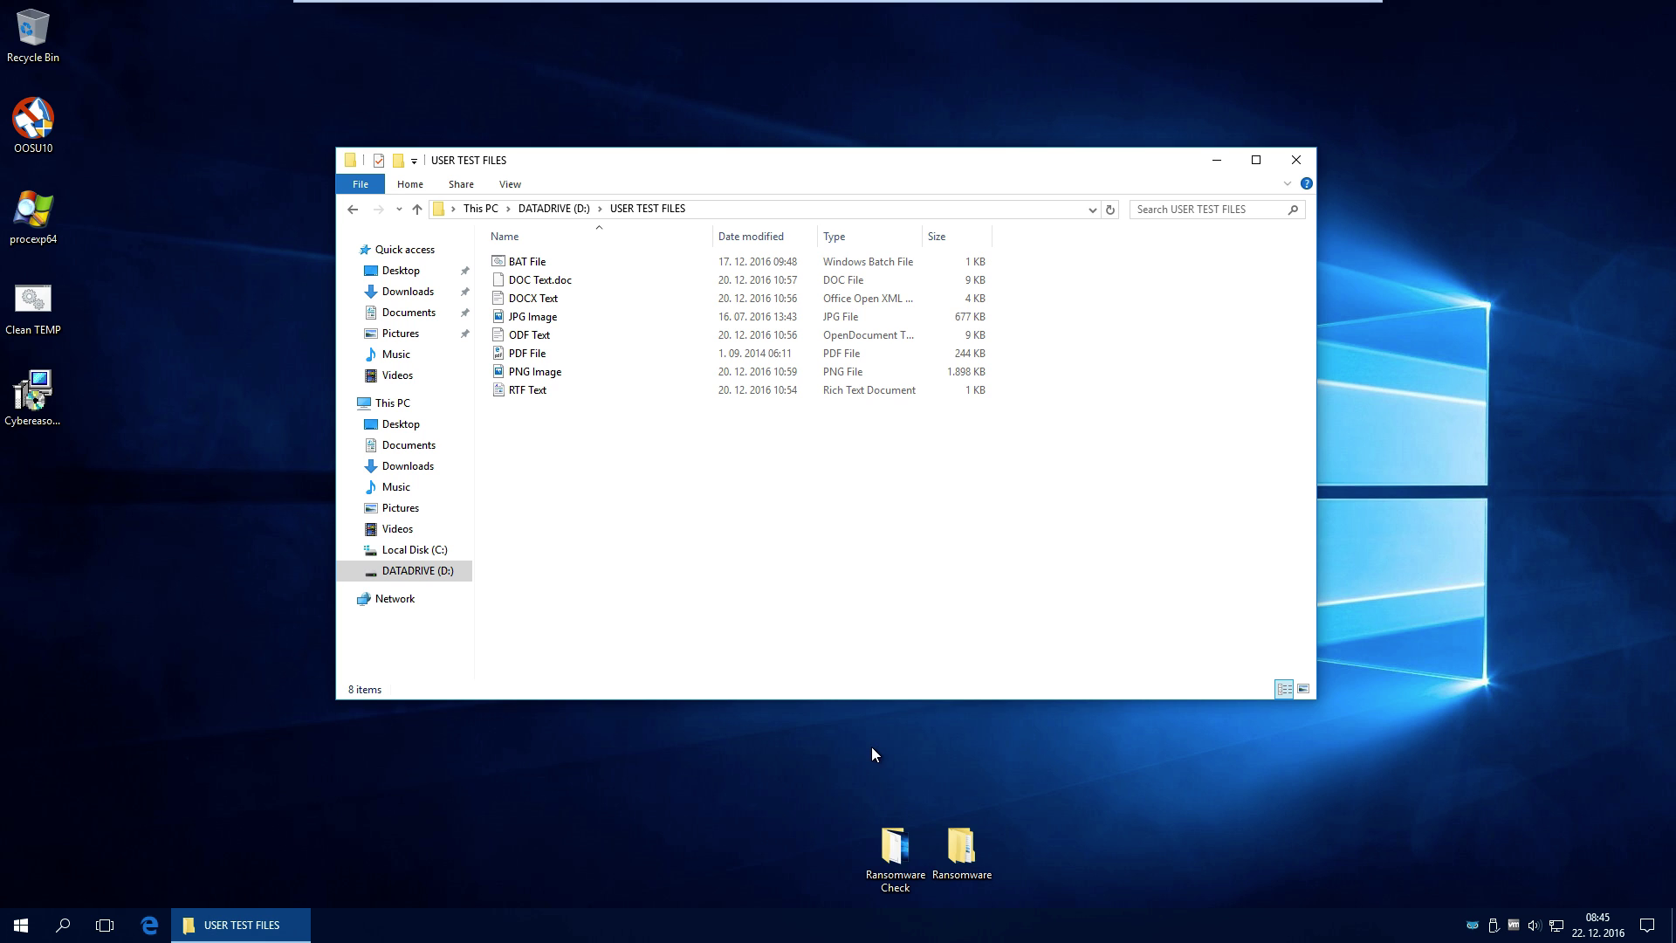
pyautogui.hotkey('ctrl', 'a')
pyautogui.click(709, 513)
pyautogui.click(1295, 159)
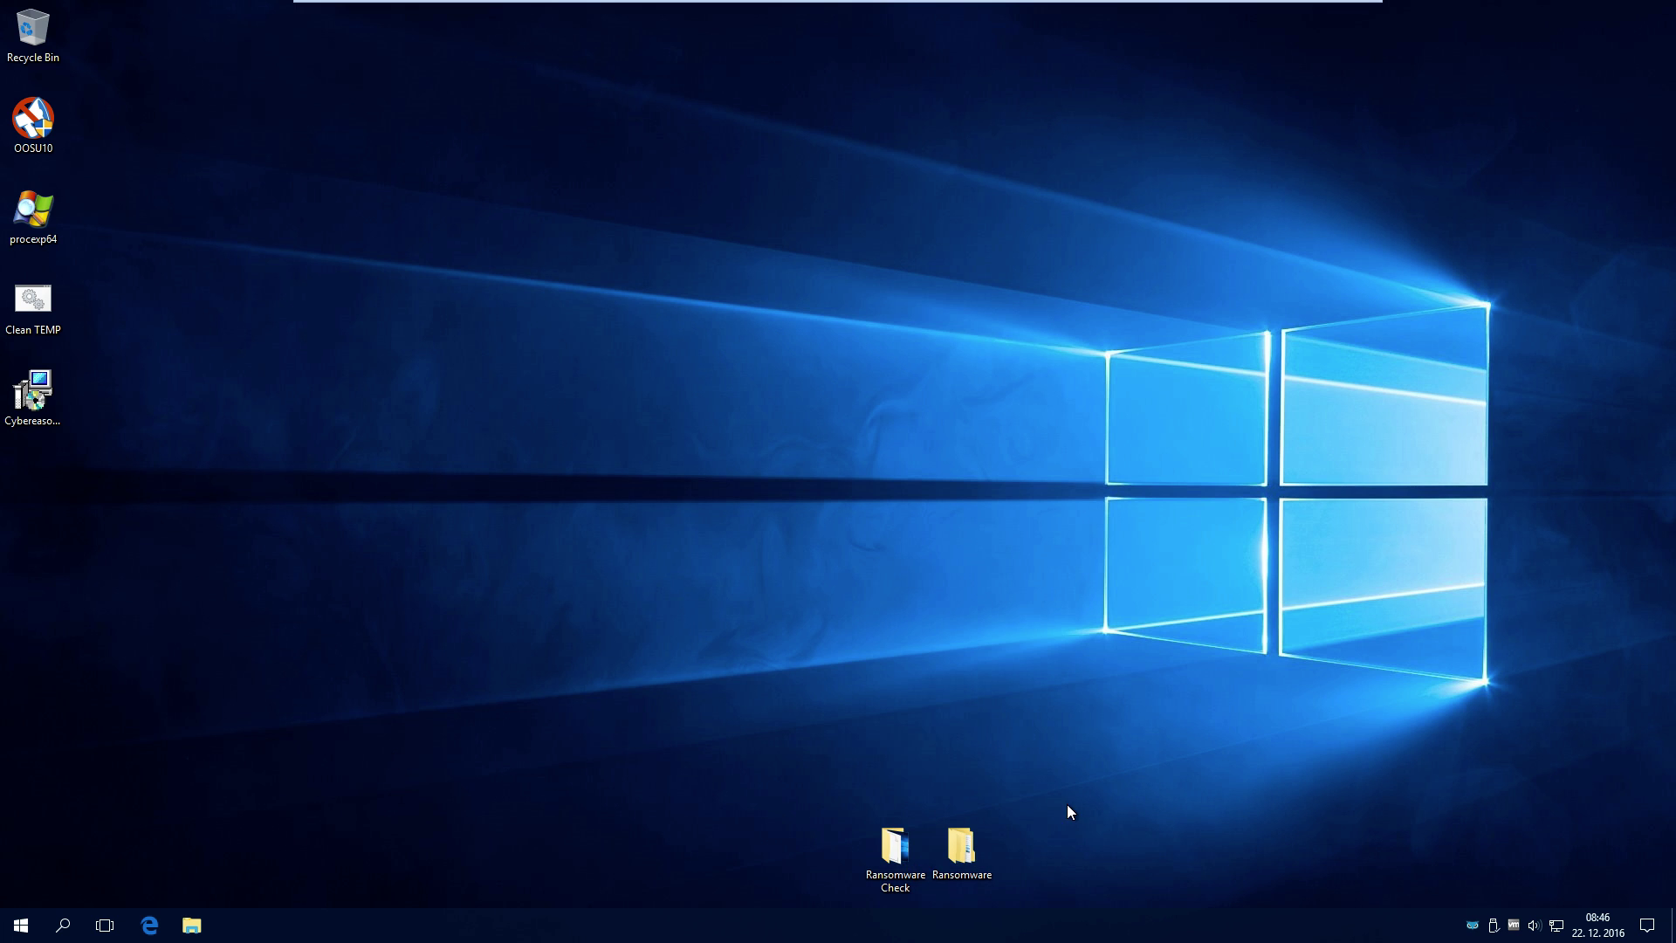
# Launch procexp64 from the desktop and snap the Process Explorer window to the left half of the screen
pyautogui.click(13, 924)
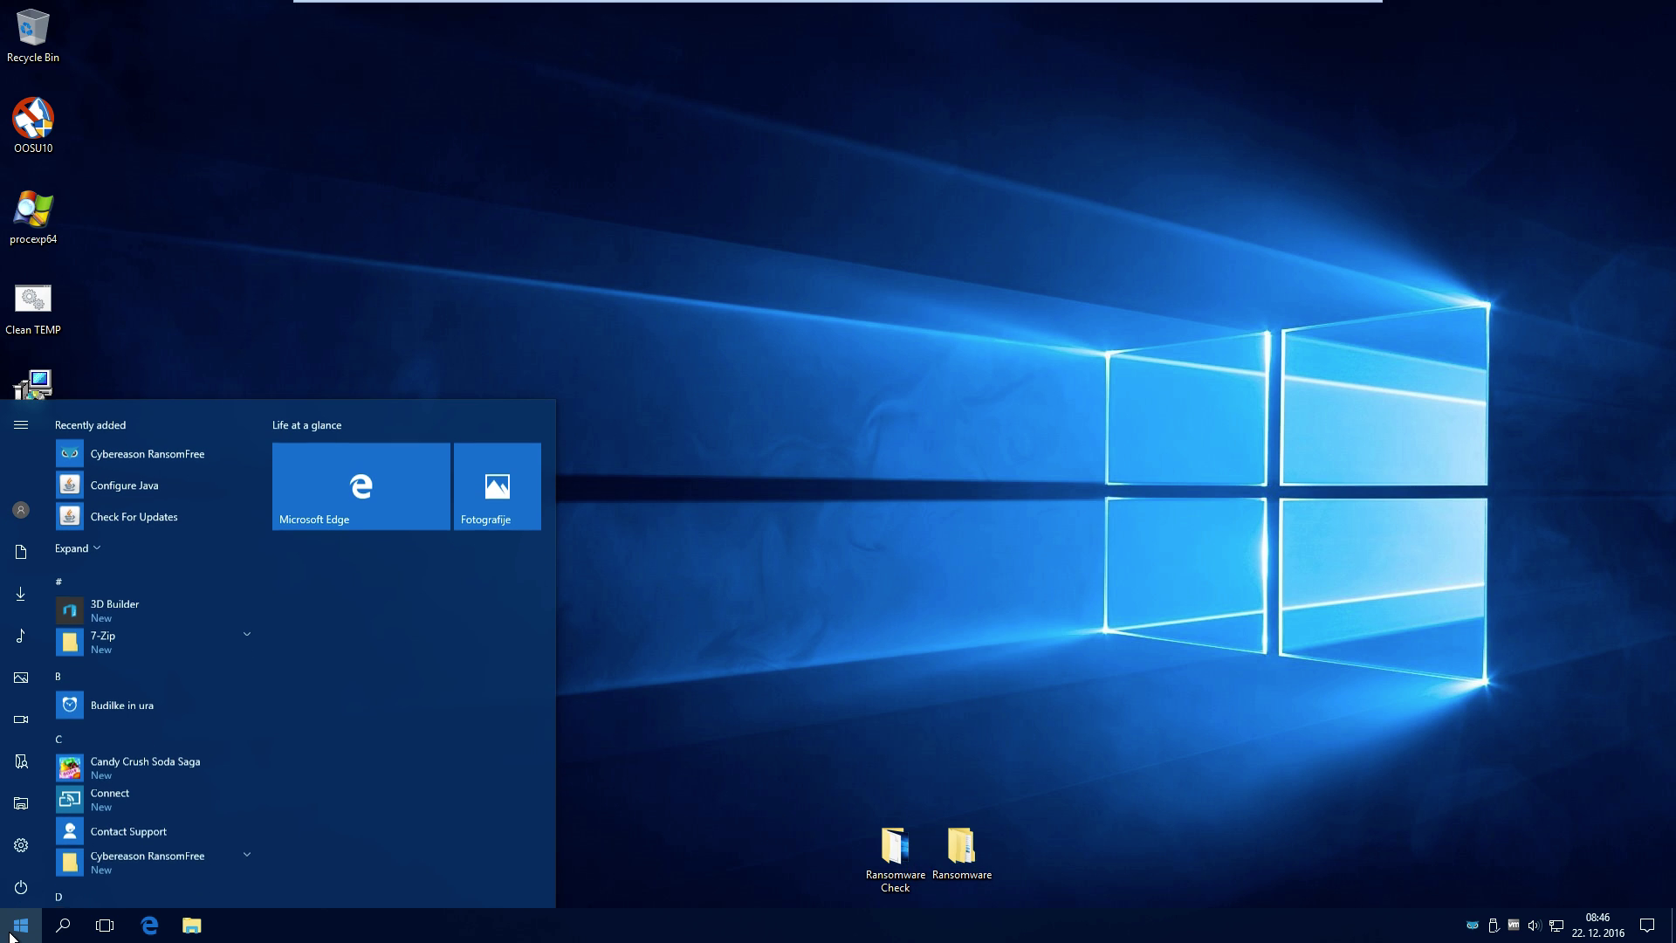
pyautogui.click(51, 133)
pyautogui.doubleClick(52, 208)
pyautogui.click(772, 578)
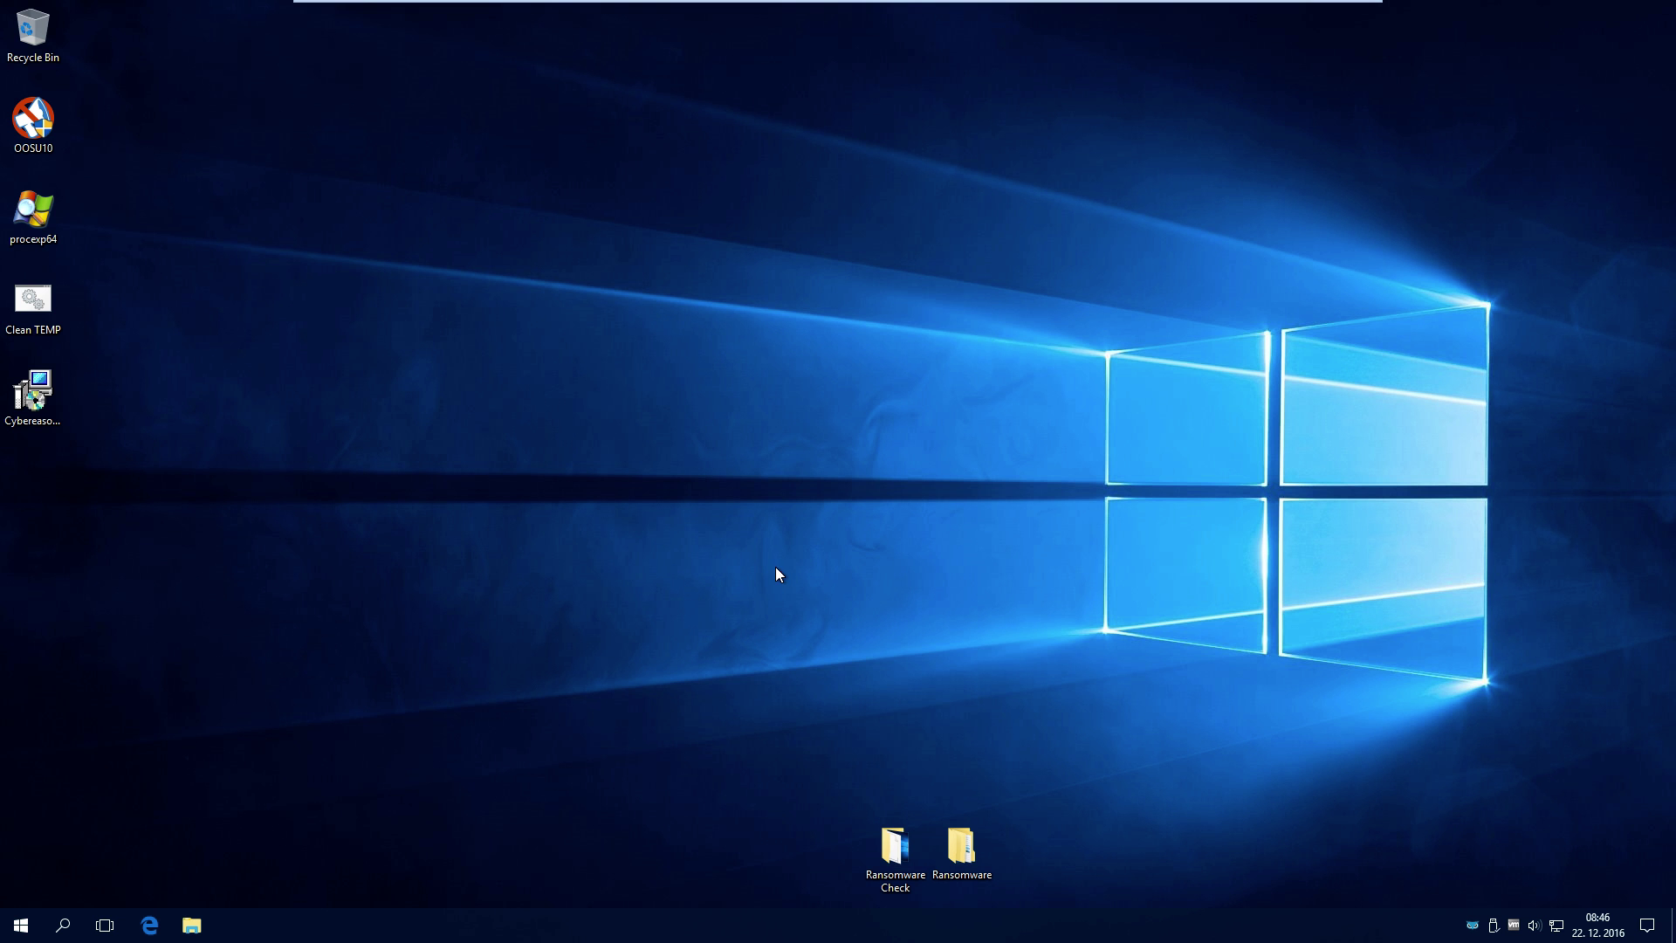
pyautogui.moveTo(543, 52); pyautogui.dragTo(4, 585)
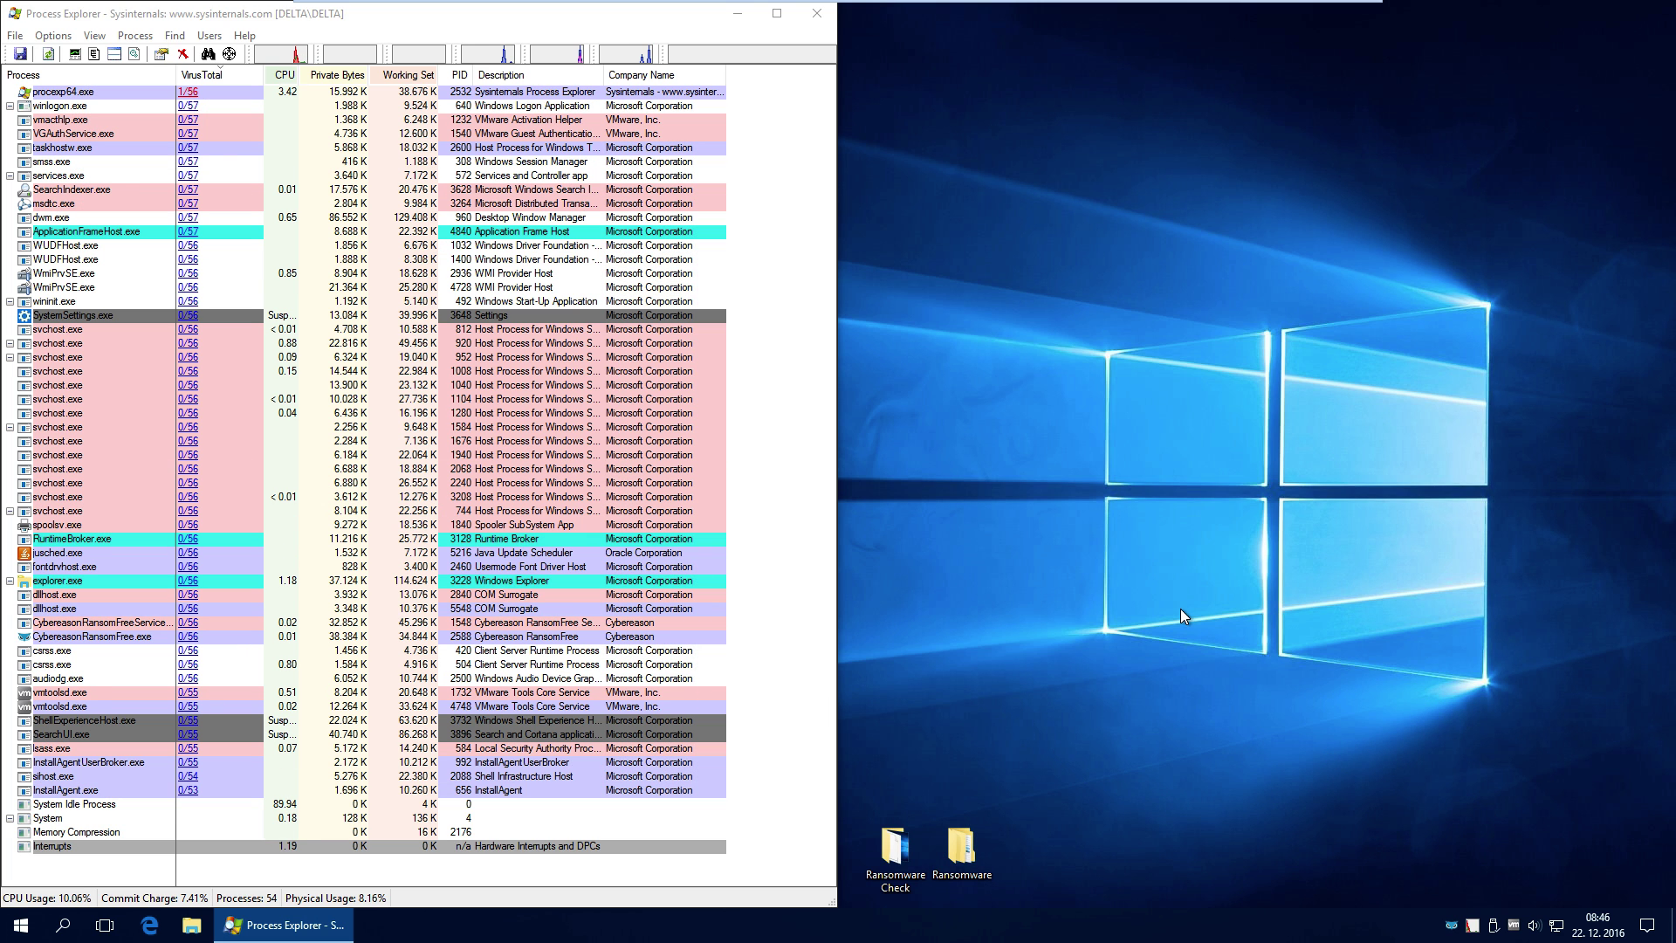
# Open Ransomware.CryptoLocker from the desktop Ransomware folder and move and narrow its window so it sits beside Process Explorer
pyautogui.click(981, 851)
pyautogui.doubleClick(981, 850)
pyautogui.moveTo(746, 178); pyautogui.dragTo(1019, 239)
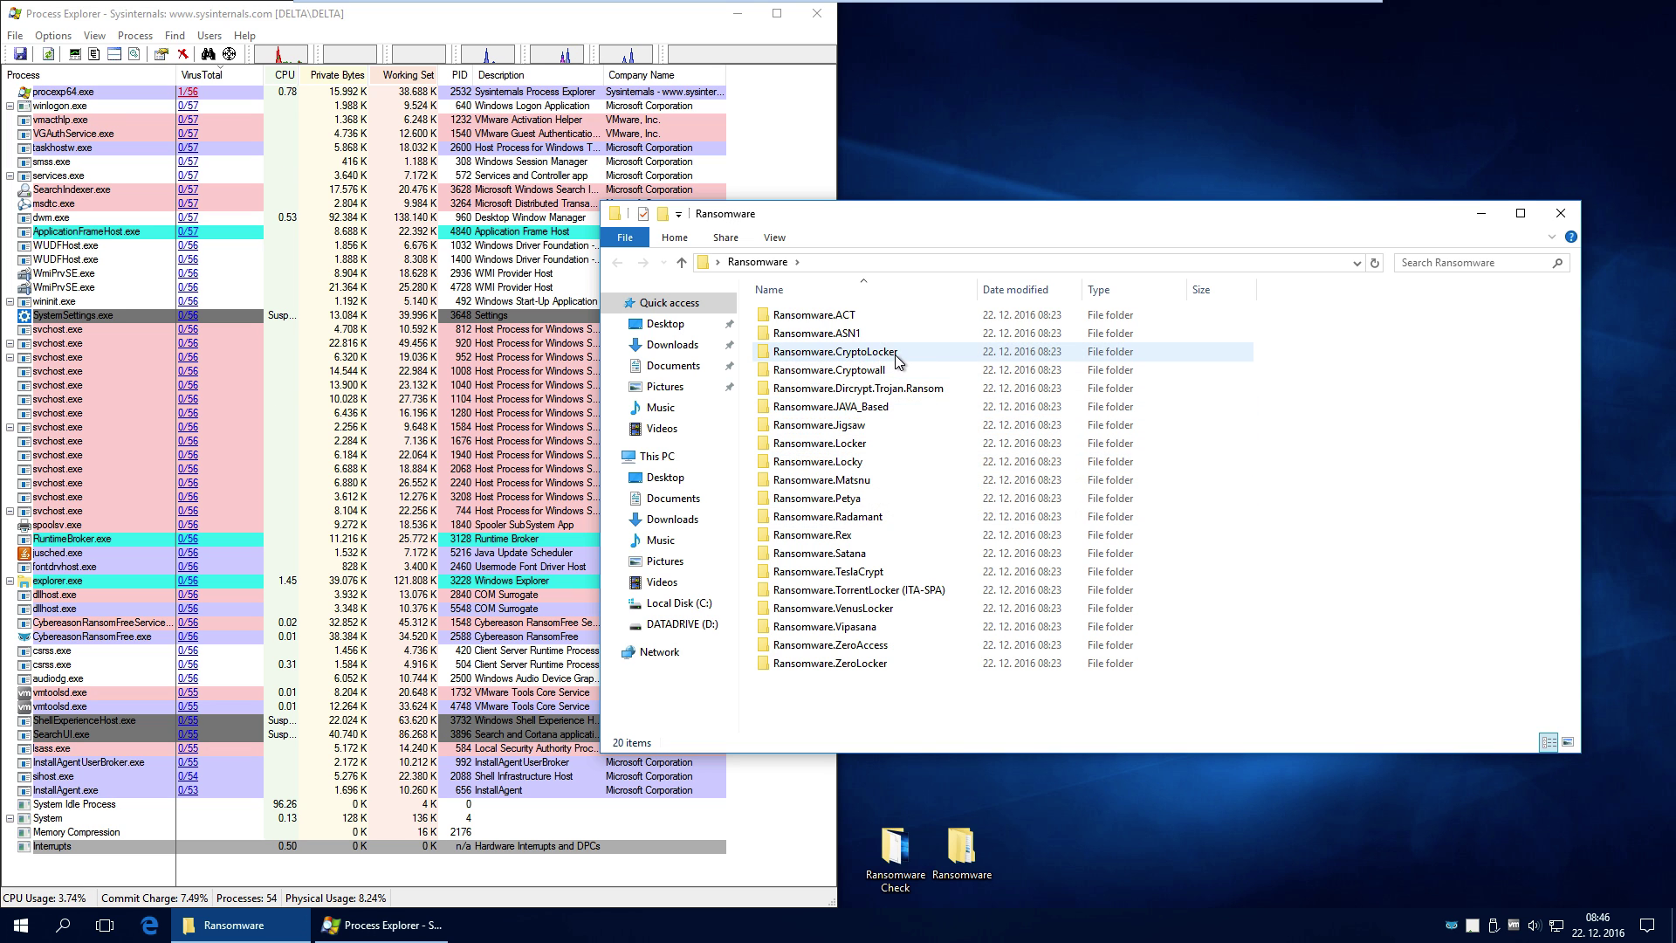
pyautogui.doubleClick(869, 352)
pyautogui.moveTo(967, 212)
pyautogui.mouseDown()
pyautogui.moveTo(1044, 278)
pyautogui.moveTo(1022, 222)
pyautogui.moveTo(987, 198)
pyautogui.mouseUp()
pyautogui.moveTo(622, 447); pyautogui.dragTo(931, 447)
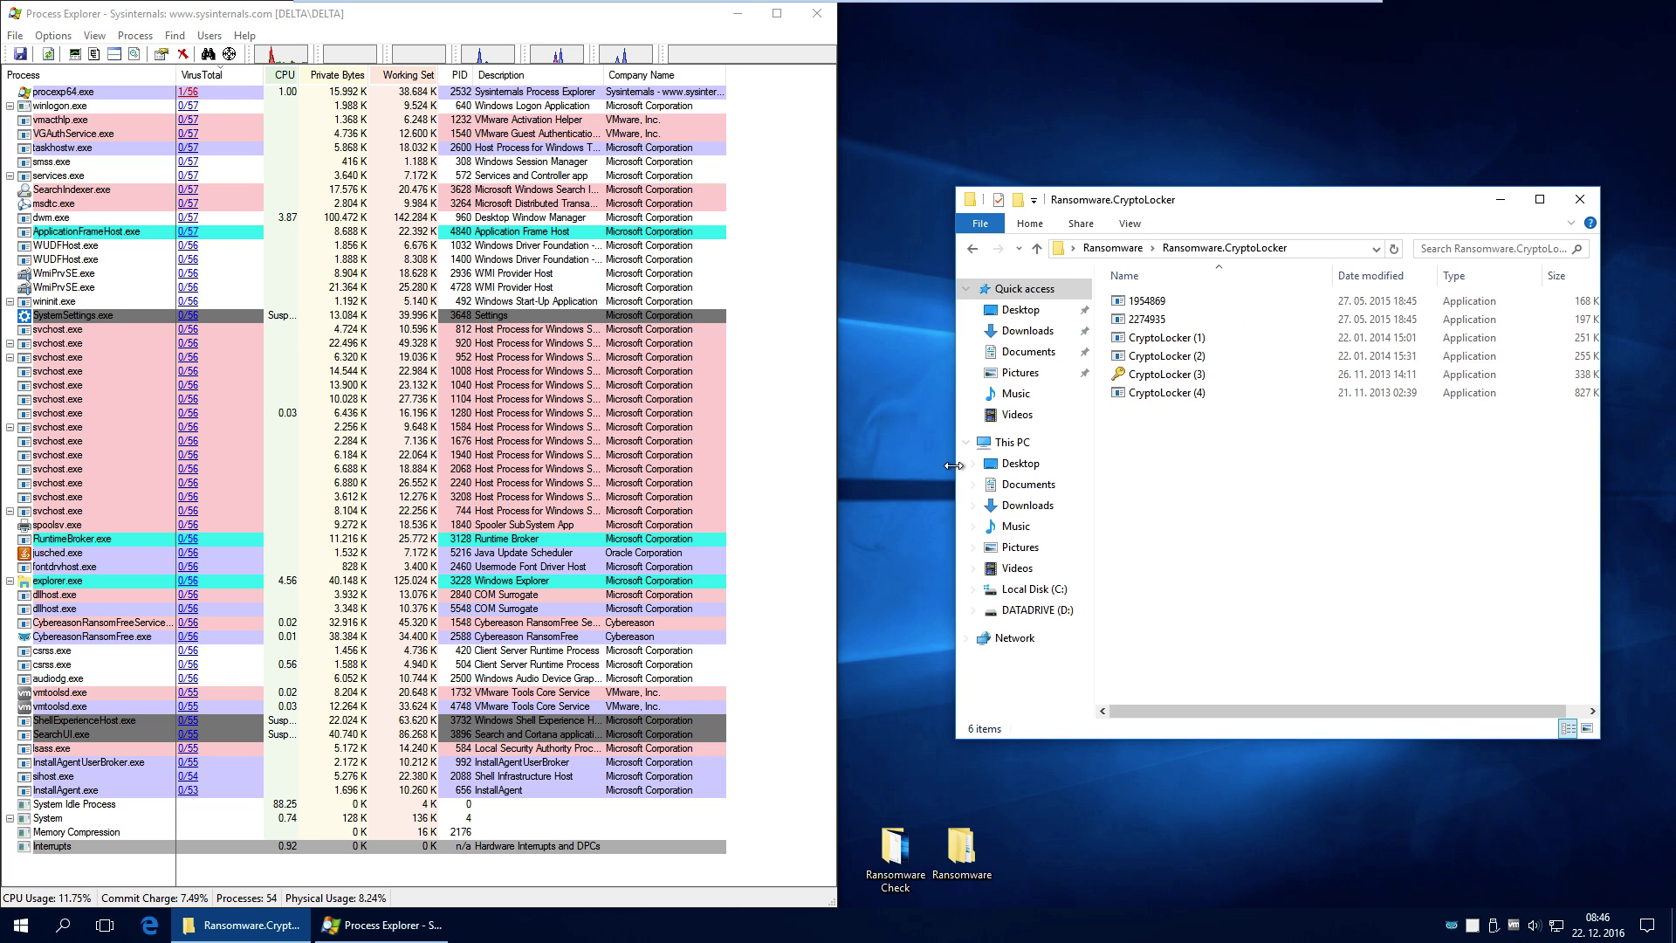
# Run the 1954869 application from the Ransomware.CryptoLocker folder and minimize Process Explorer
pyautogui.doubleClick(1122, 302)
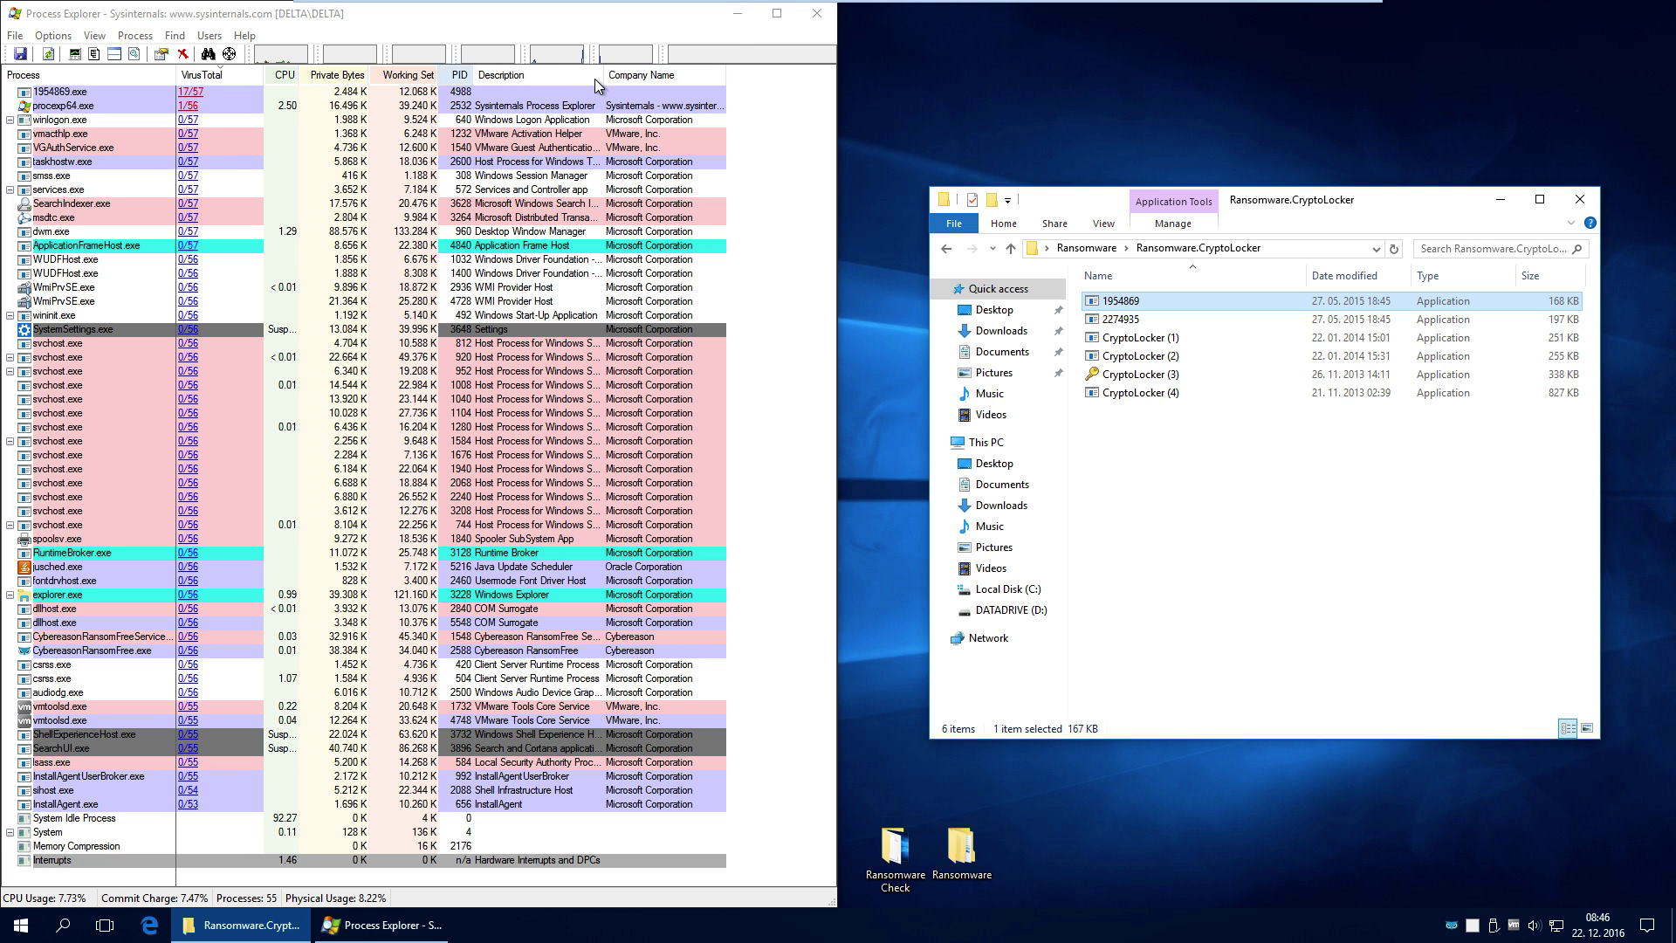
pyautogui.click(738, 18)
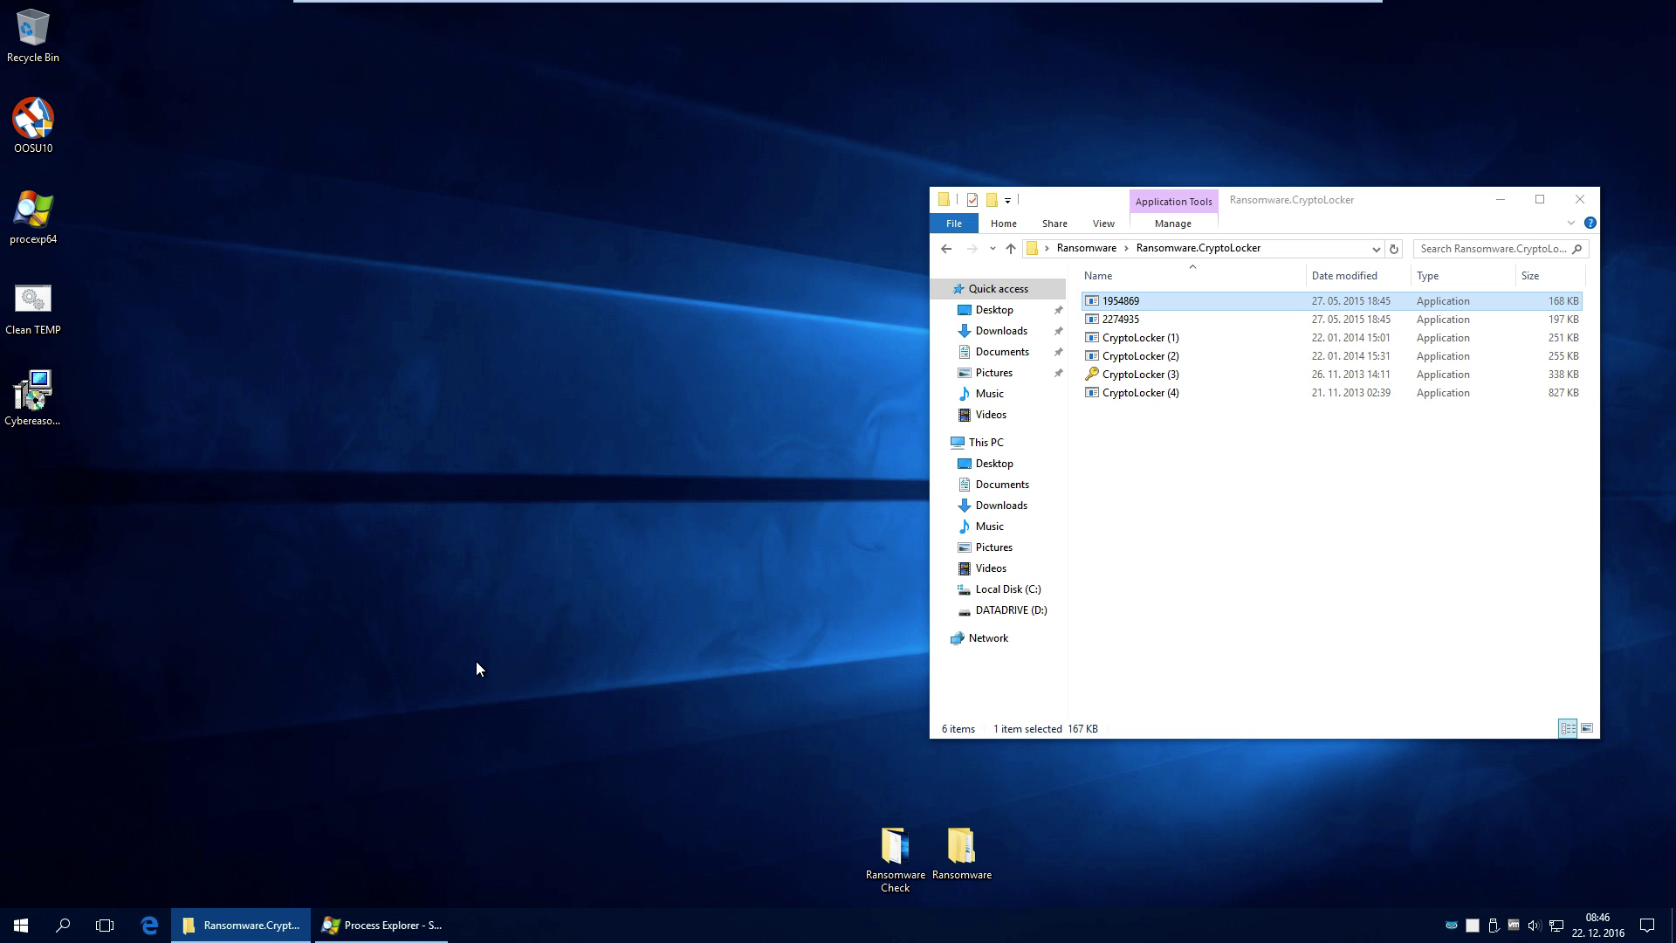
# Restore Process Explorer, view JPG Image in the desktop's Ransomware Check folder, and close the image and the folder
pyautogui.click(346, 919)
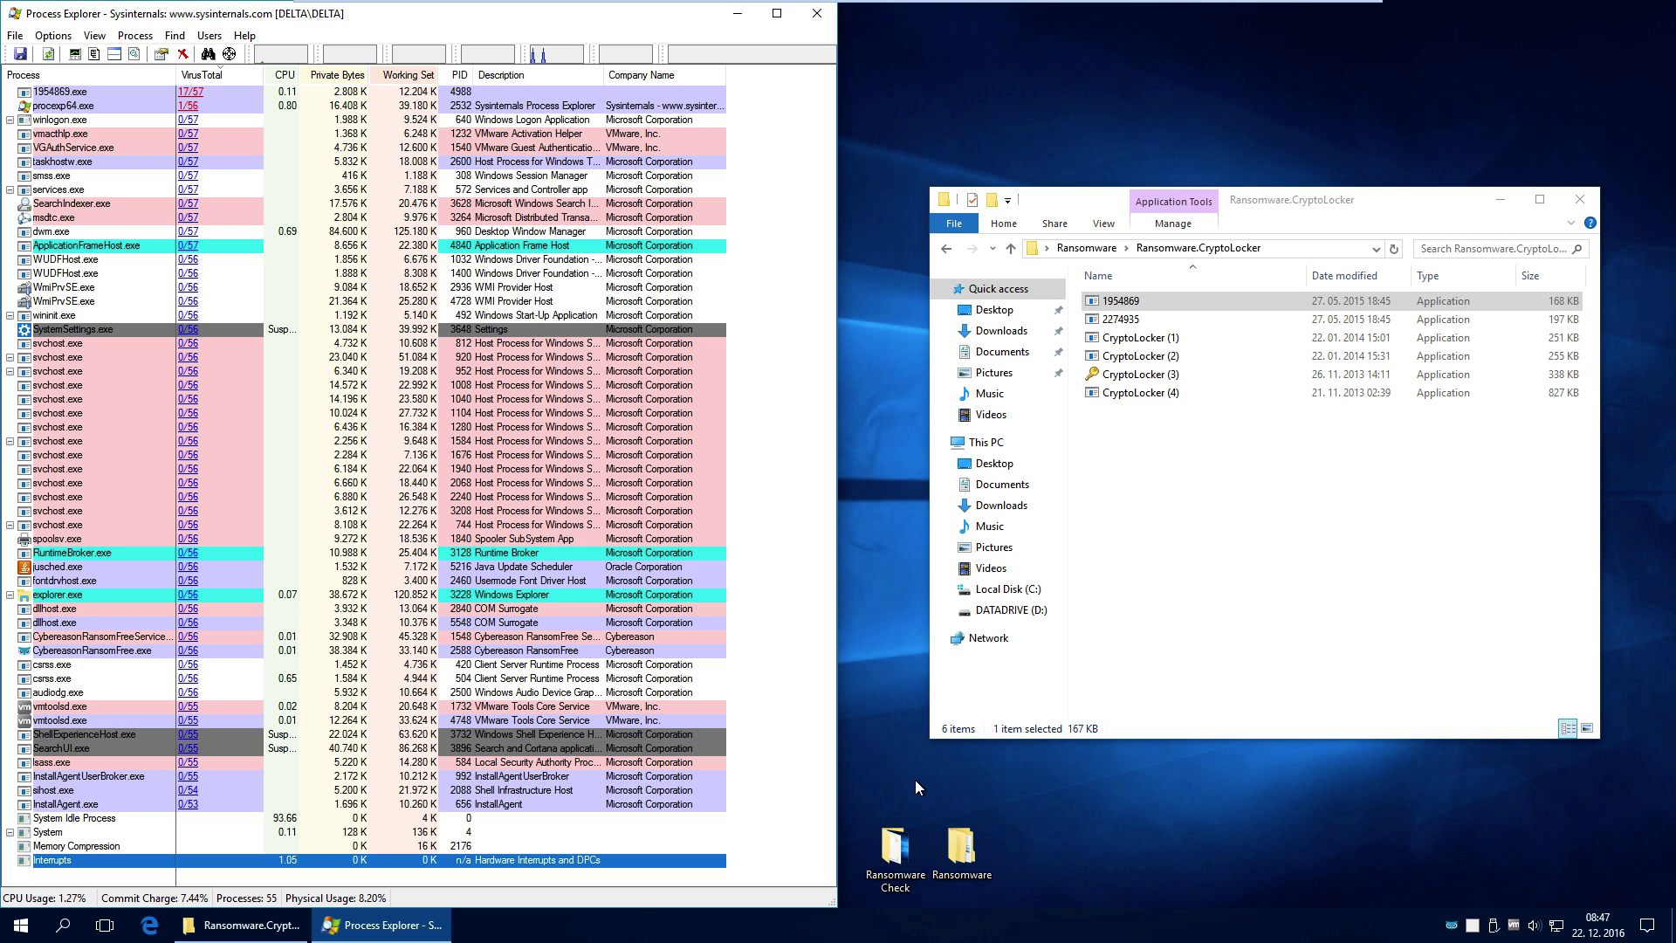
pyautogui.doubleClick(883, 851)
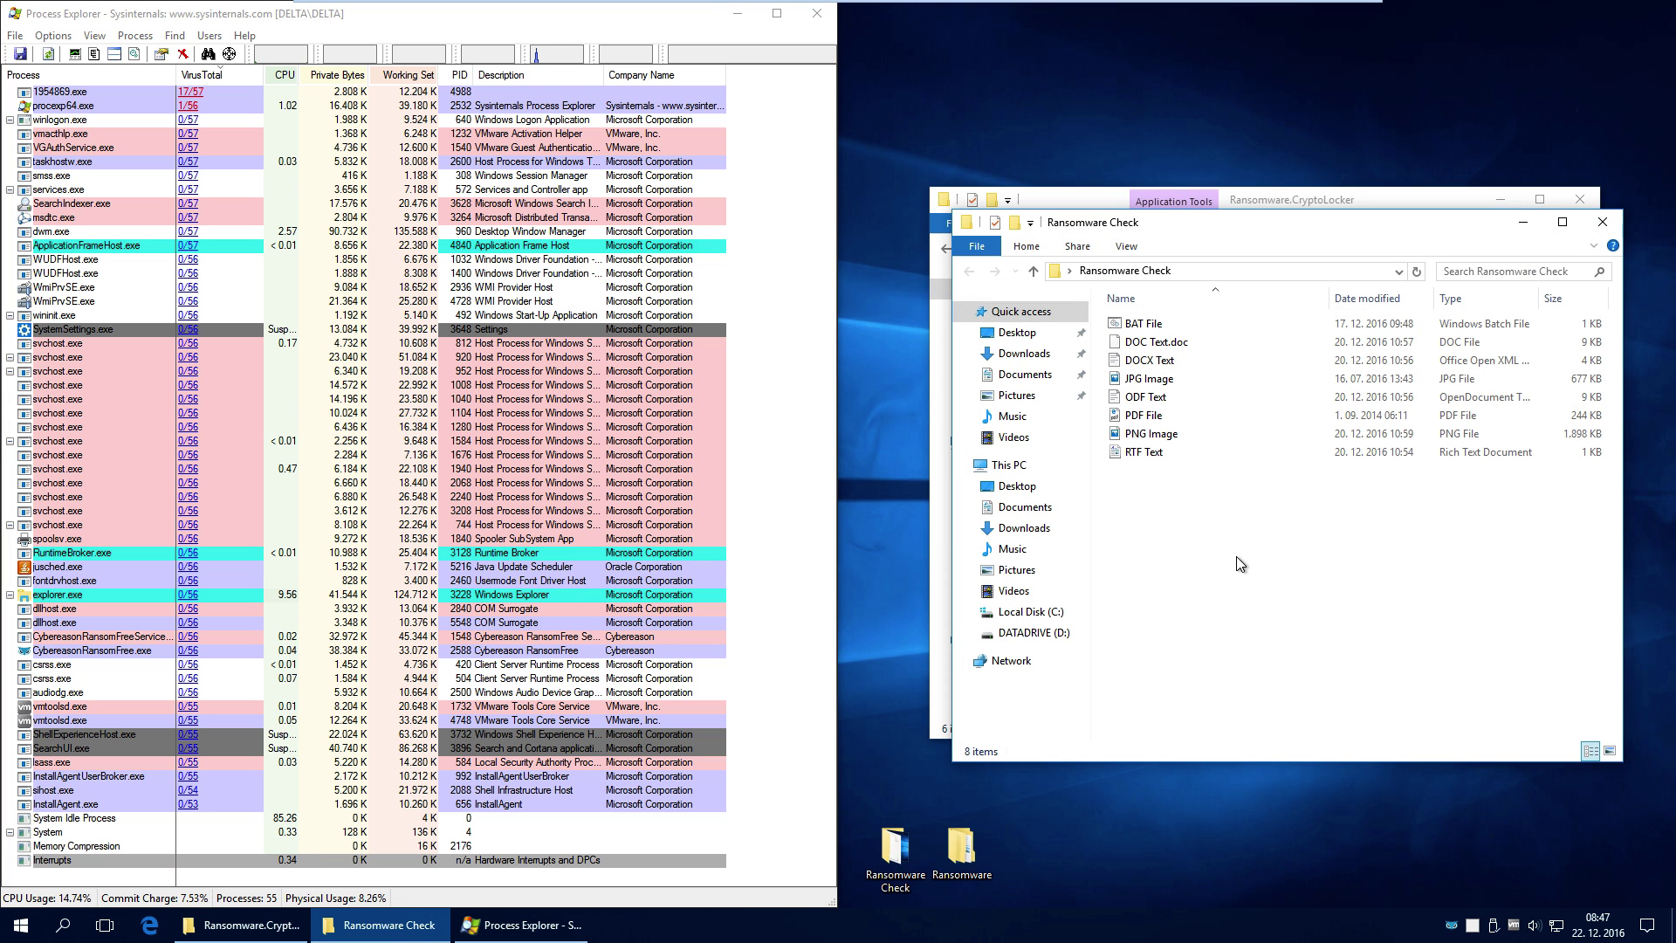
pyautogui.moveTo(1215, 512); pyautogui.dragTo(1120, 318)
pyautogui.click(1175, 561)
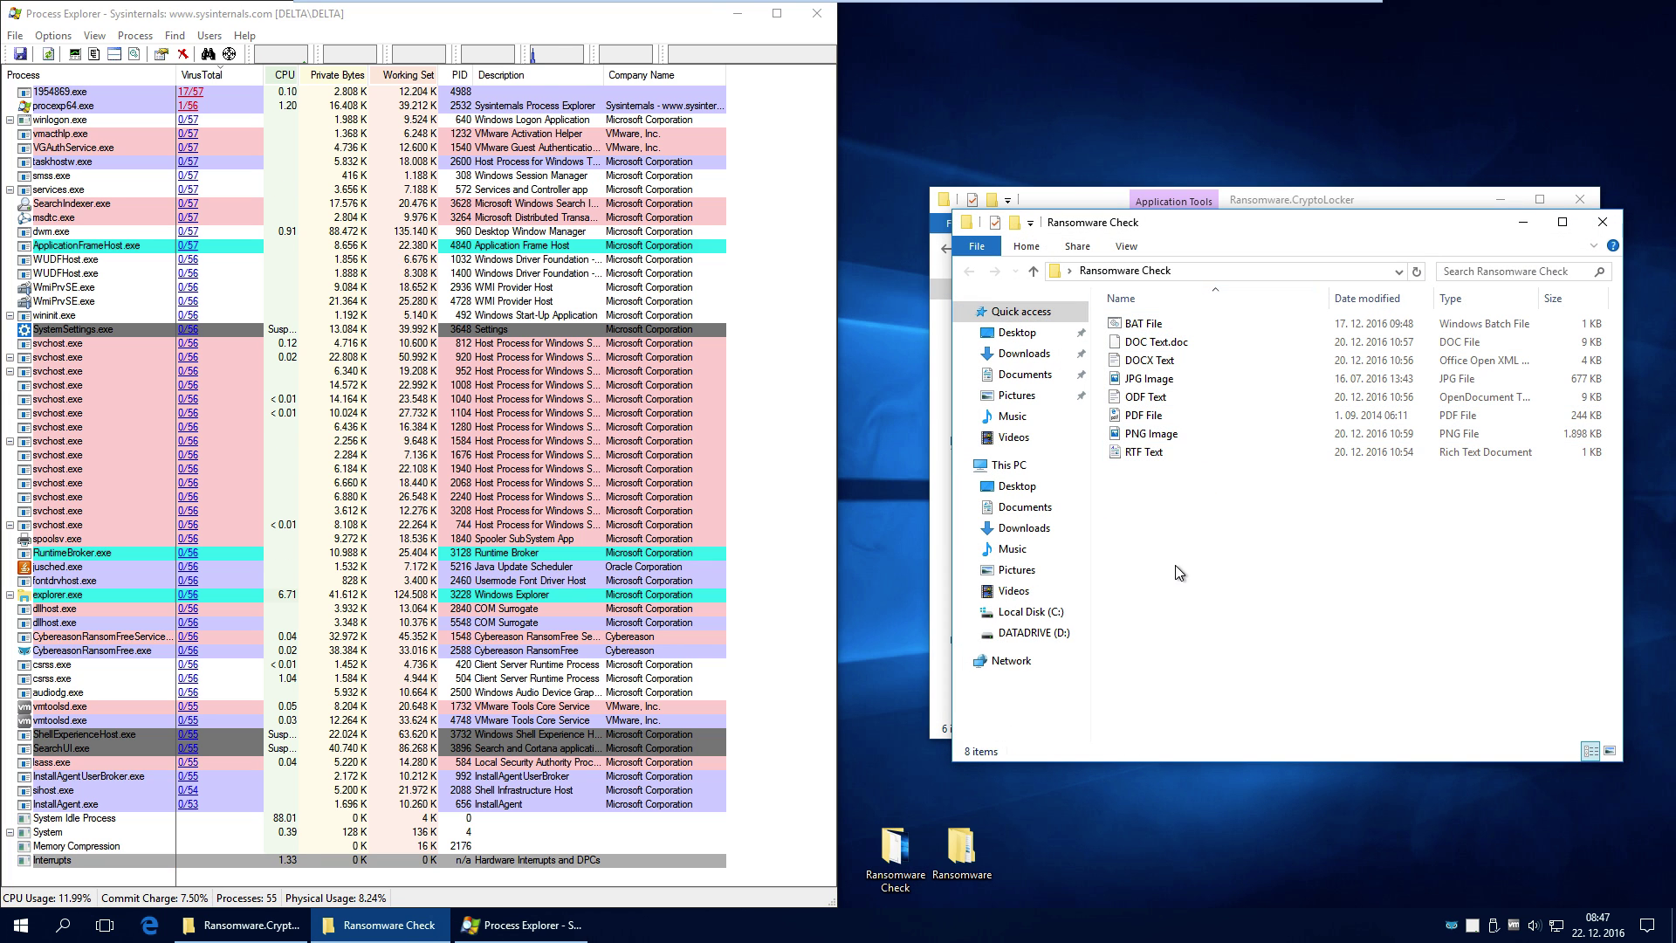
pyautogui.doubleClick(1175, 380)
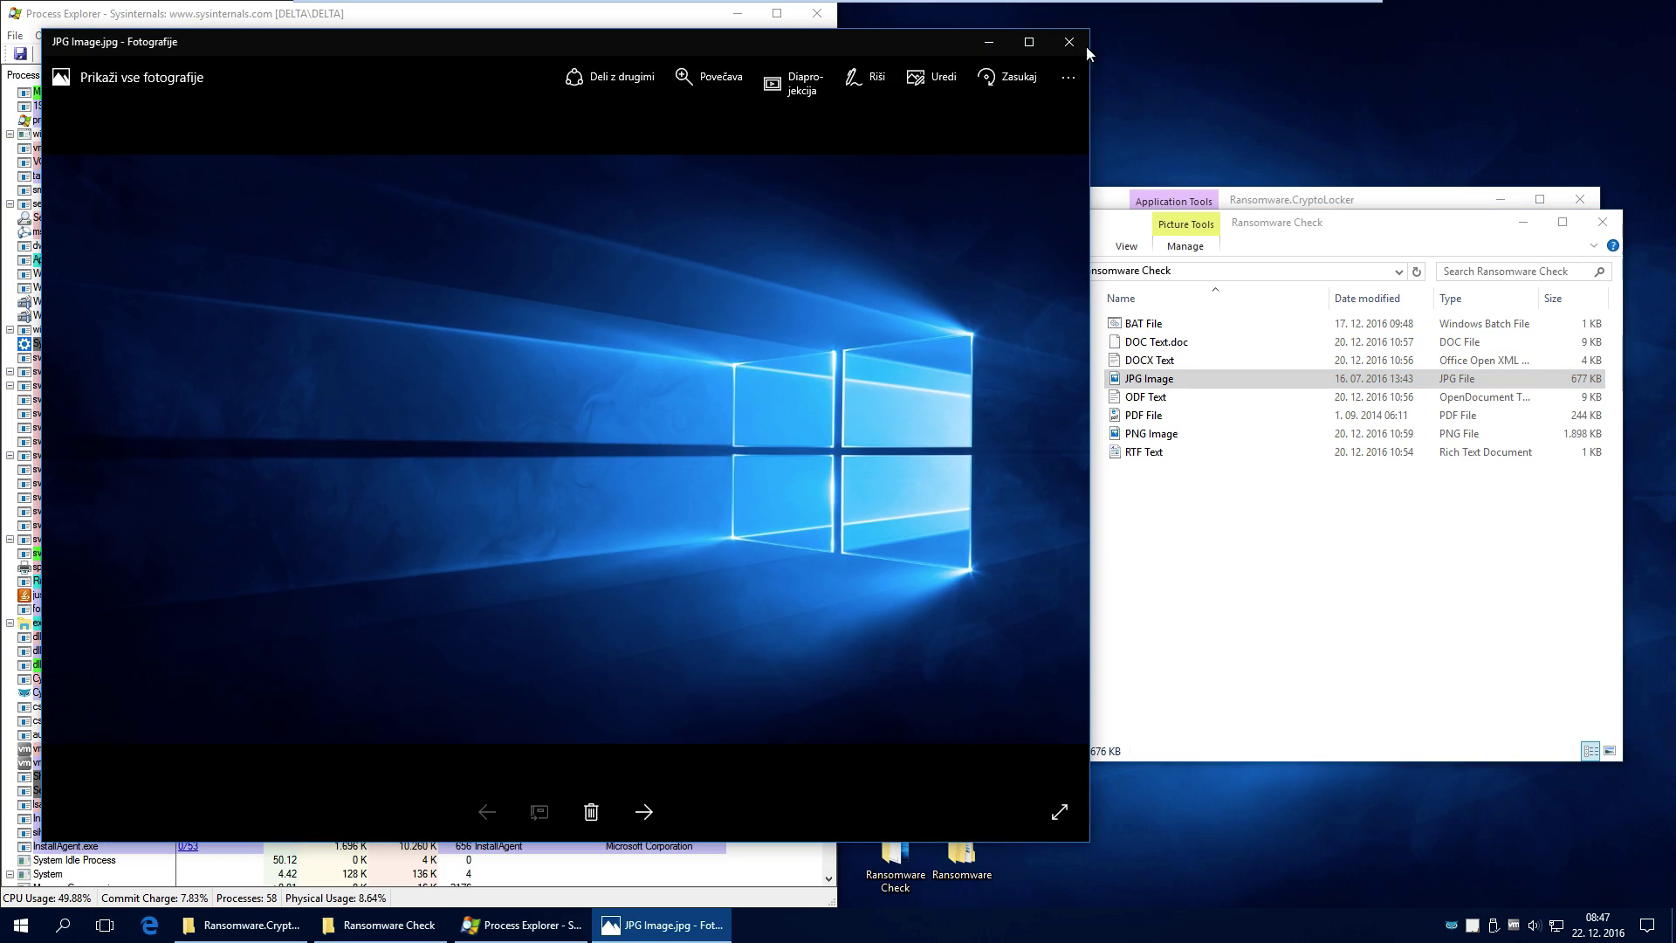
pyautogui.click(1069, 42)
pyautogui.click(1603, 222)
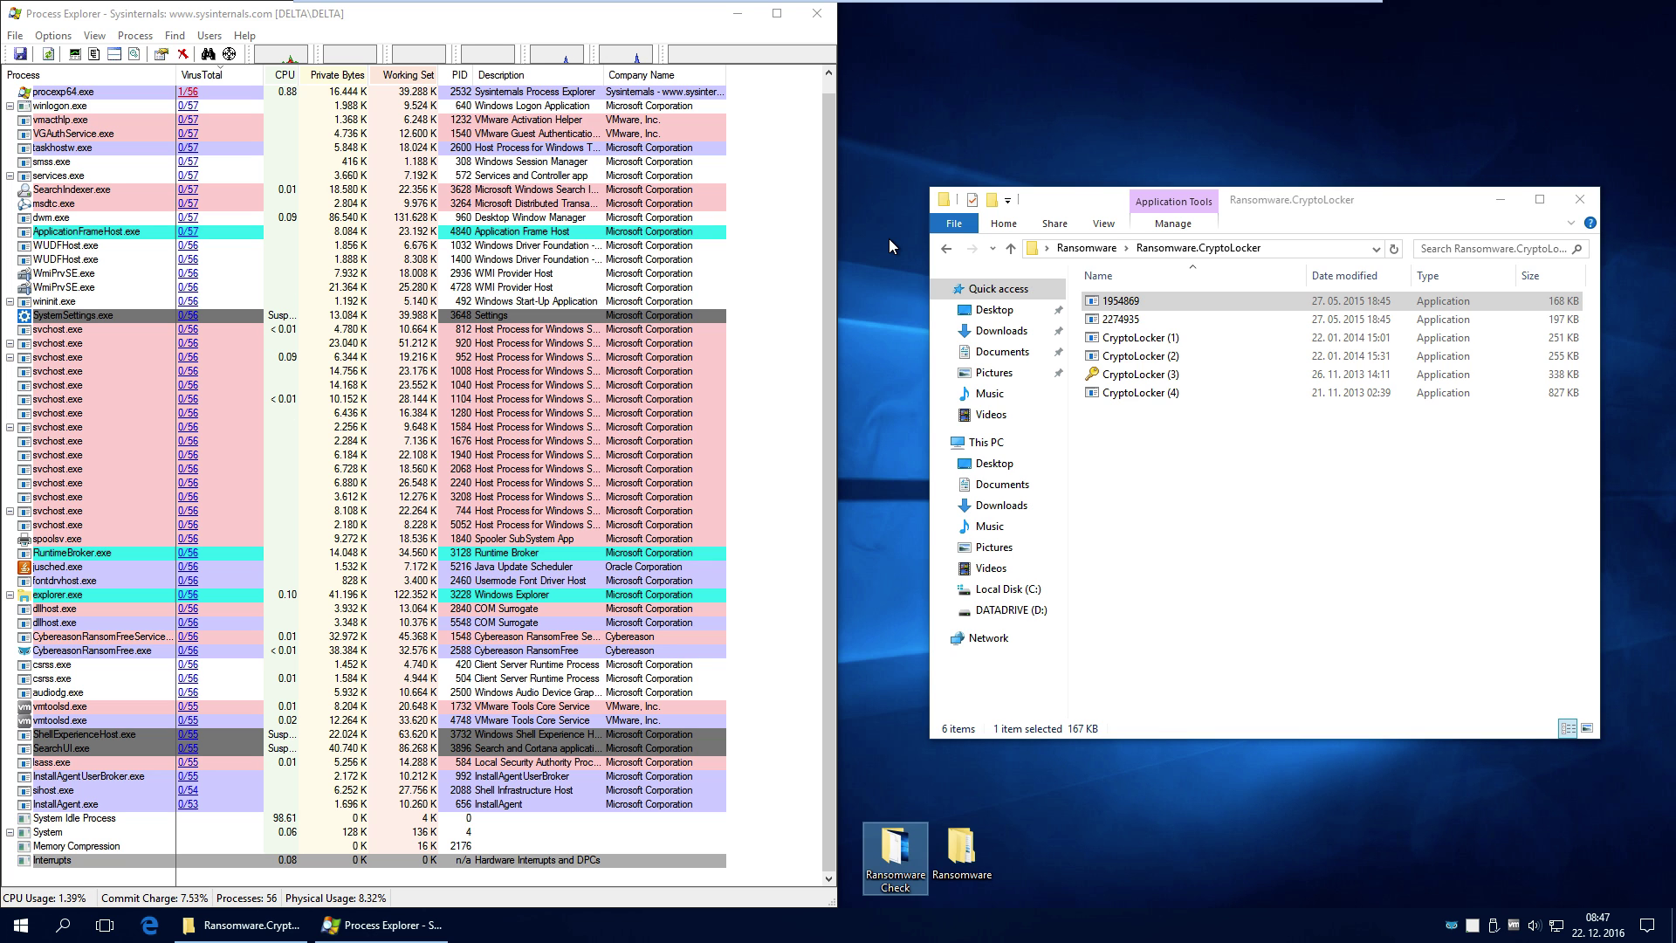
# Minimize Process Explorer, inspect the files in the USER TEST FILES folder under Documents, and close that window
pyautogui.click(734, 20)
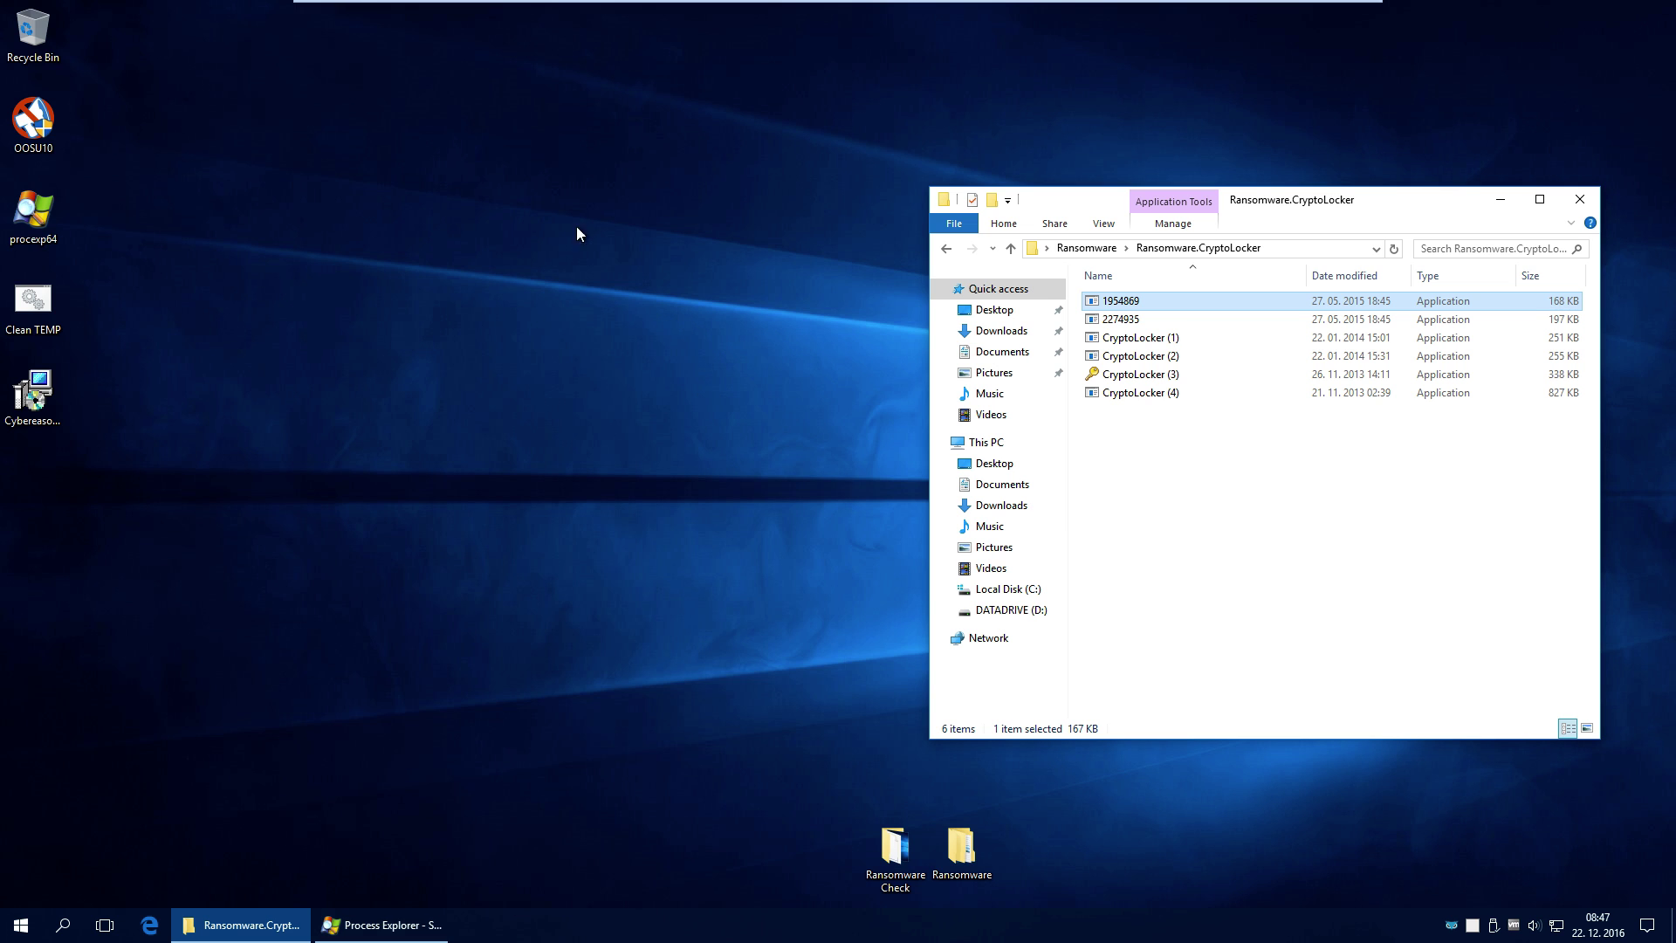
pyautogui.click(19, 927)
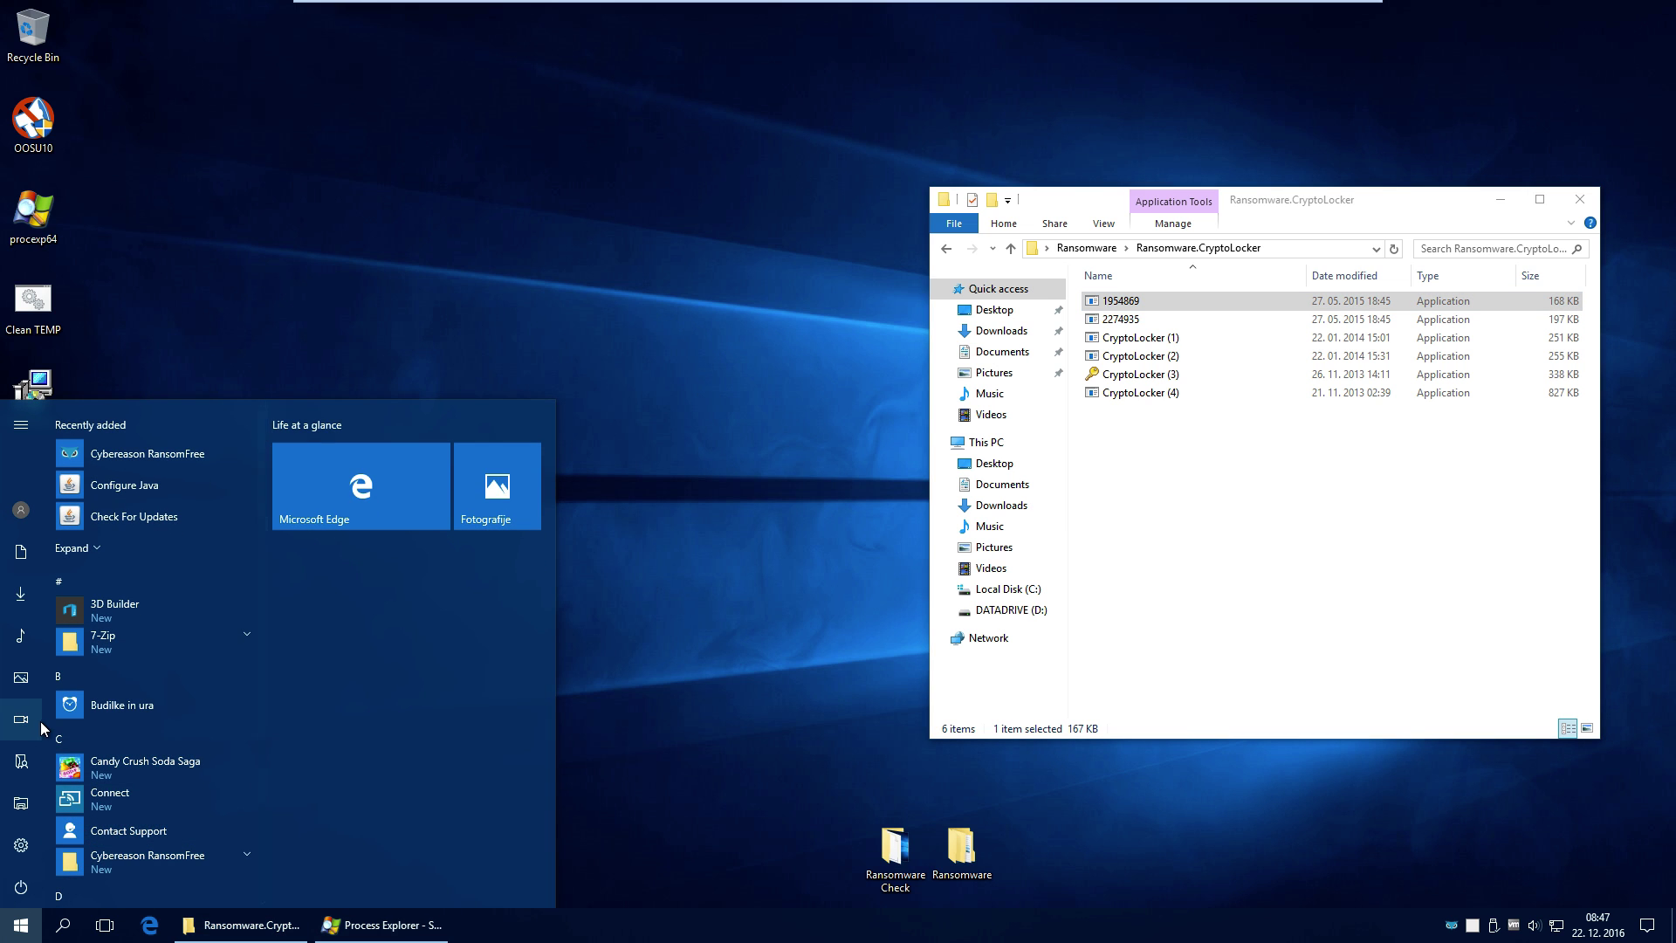
pyautogui.click(20, 552)
pyautogui.doubleClick(1167, 349)
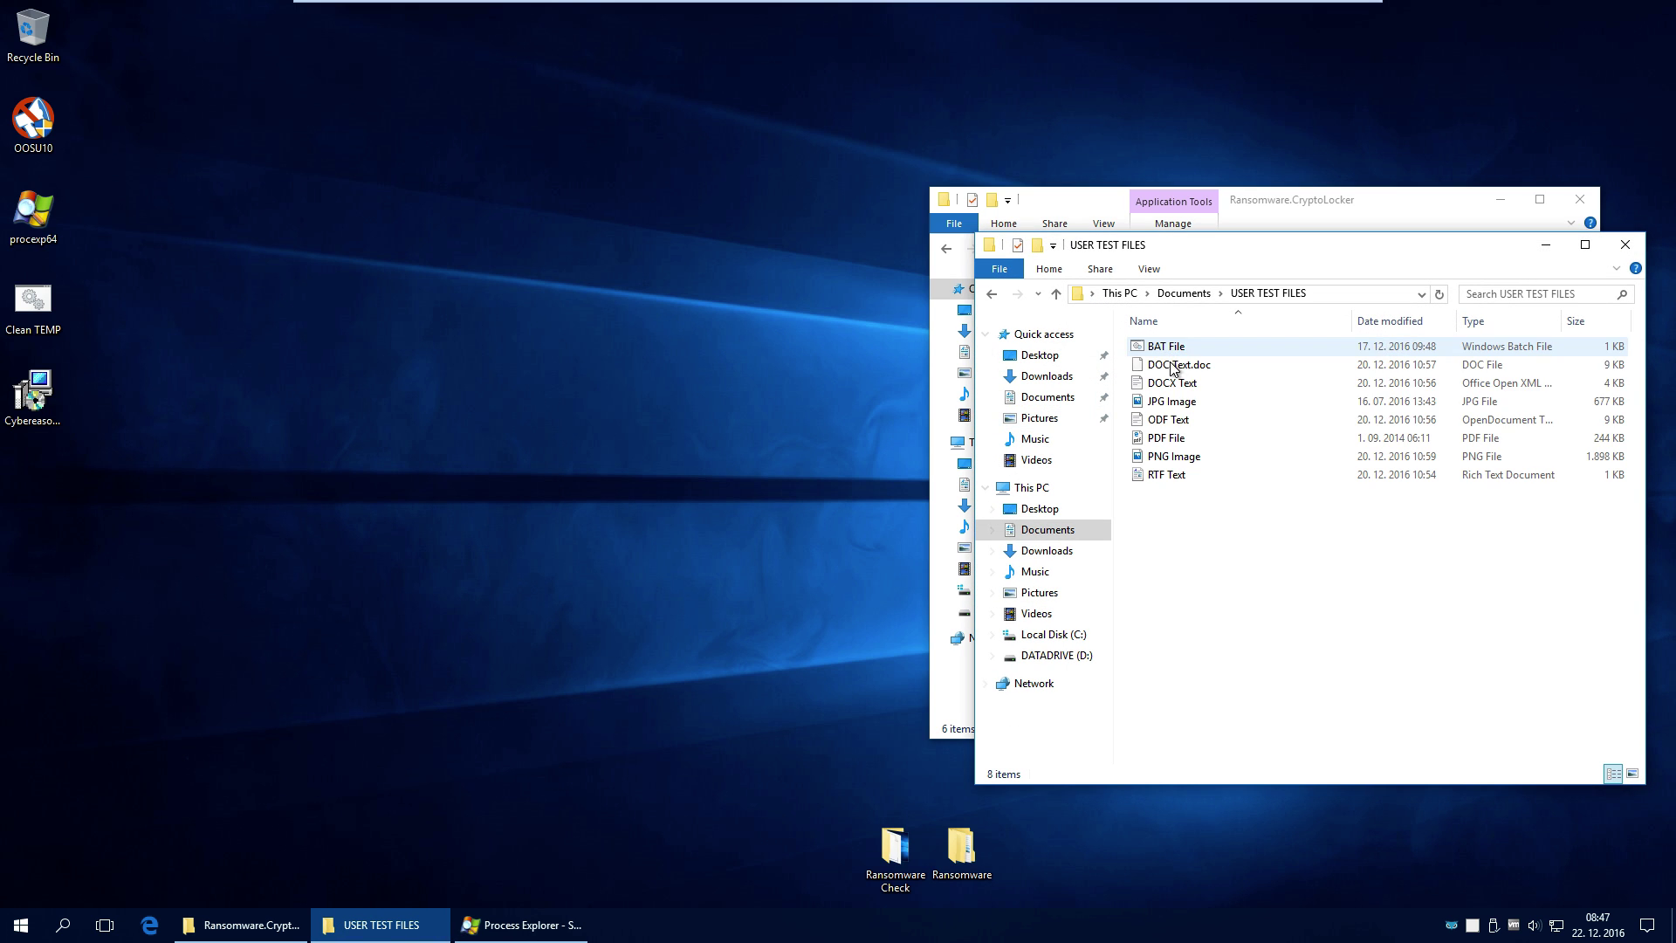
pyautogui.click(1626, 244)
# Open USER TEST FILES on DATADRIVE (D:) in a new File Explorer window and snap it to the upper-right quarter of the screen
pyautogui.click(21, 925)
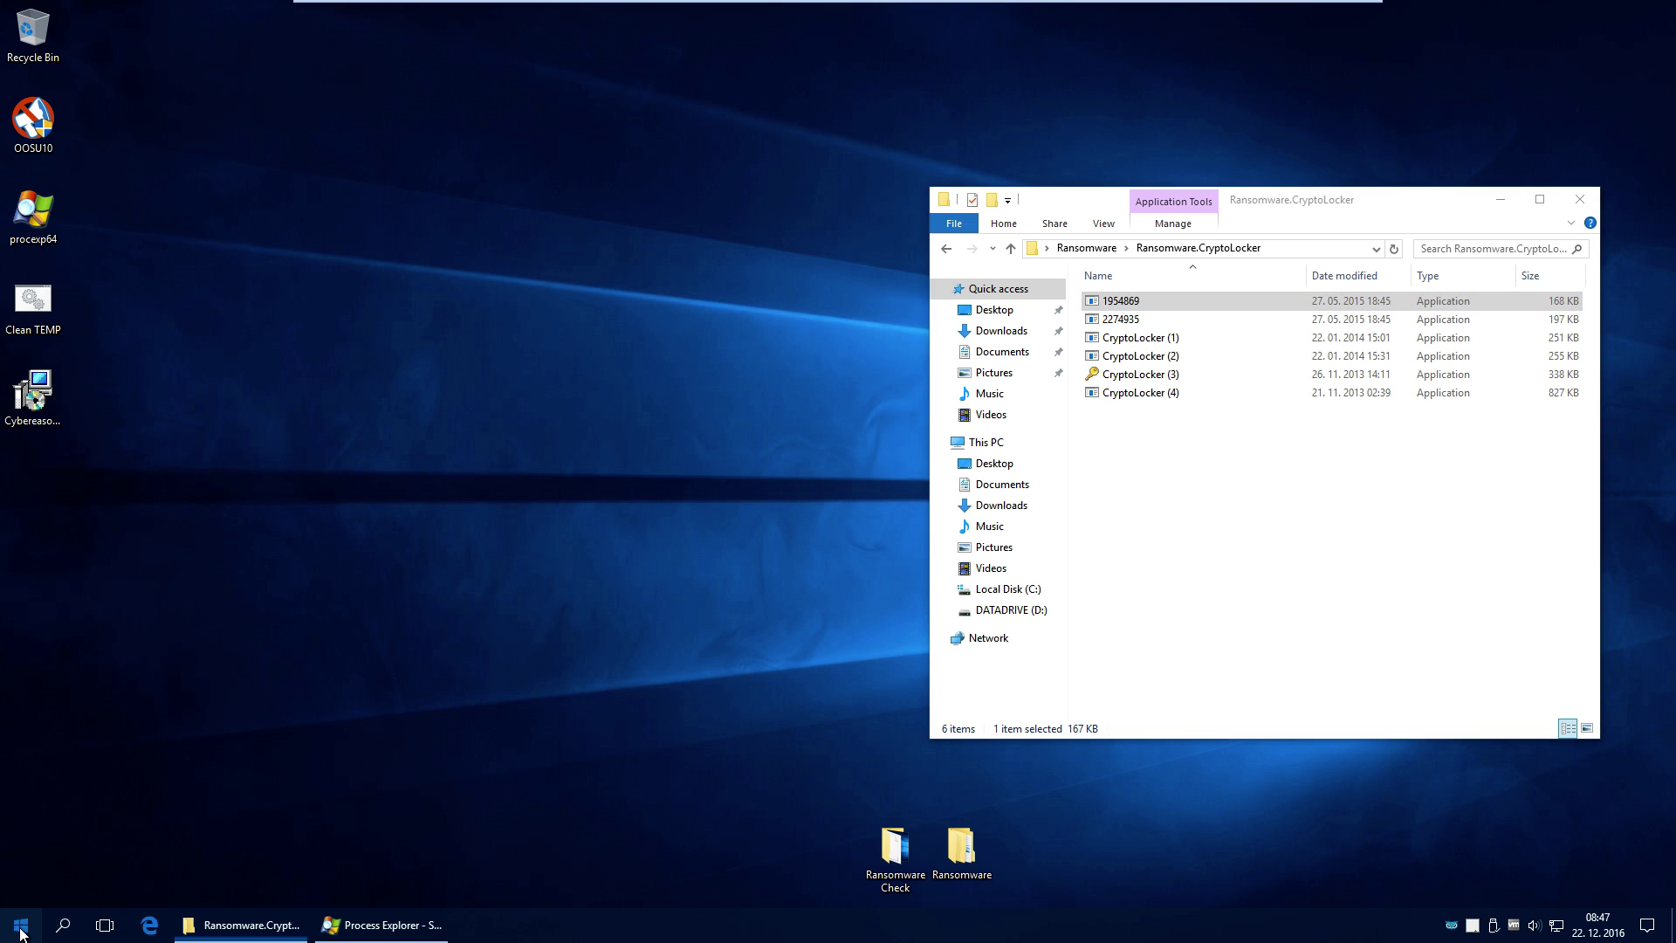
pyautogui.click(21, 803)
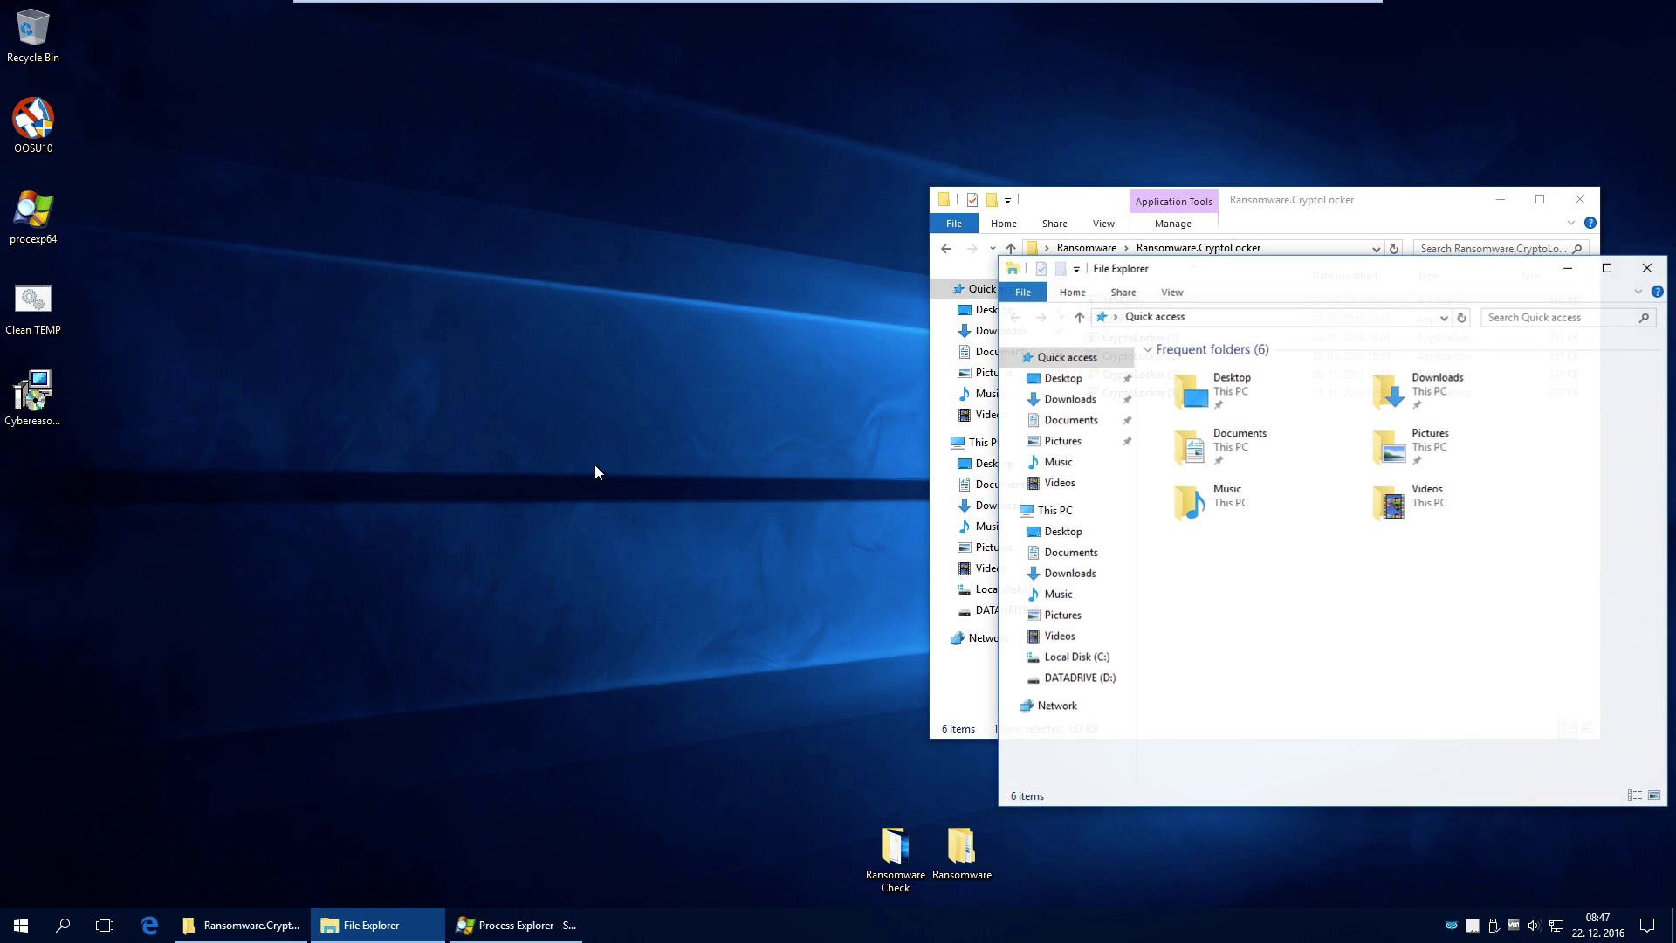
pyautogui.click(1081, 678)
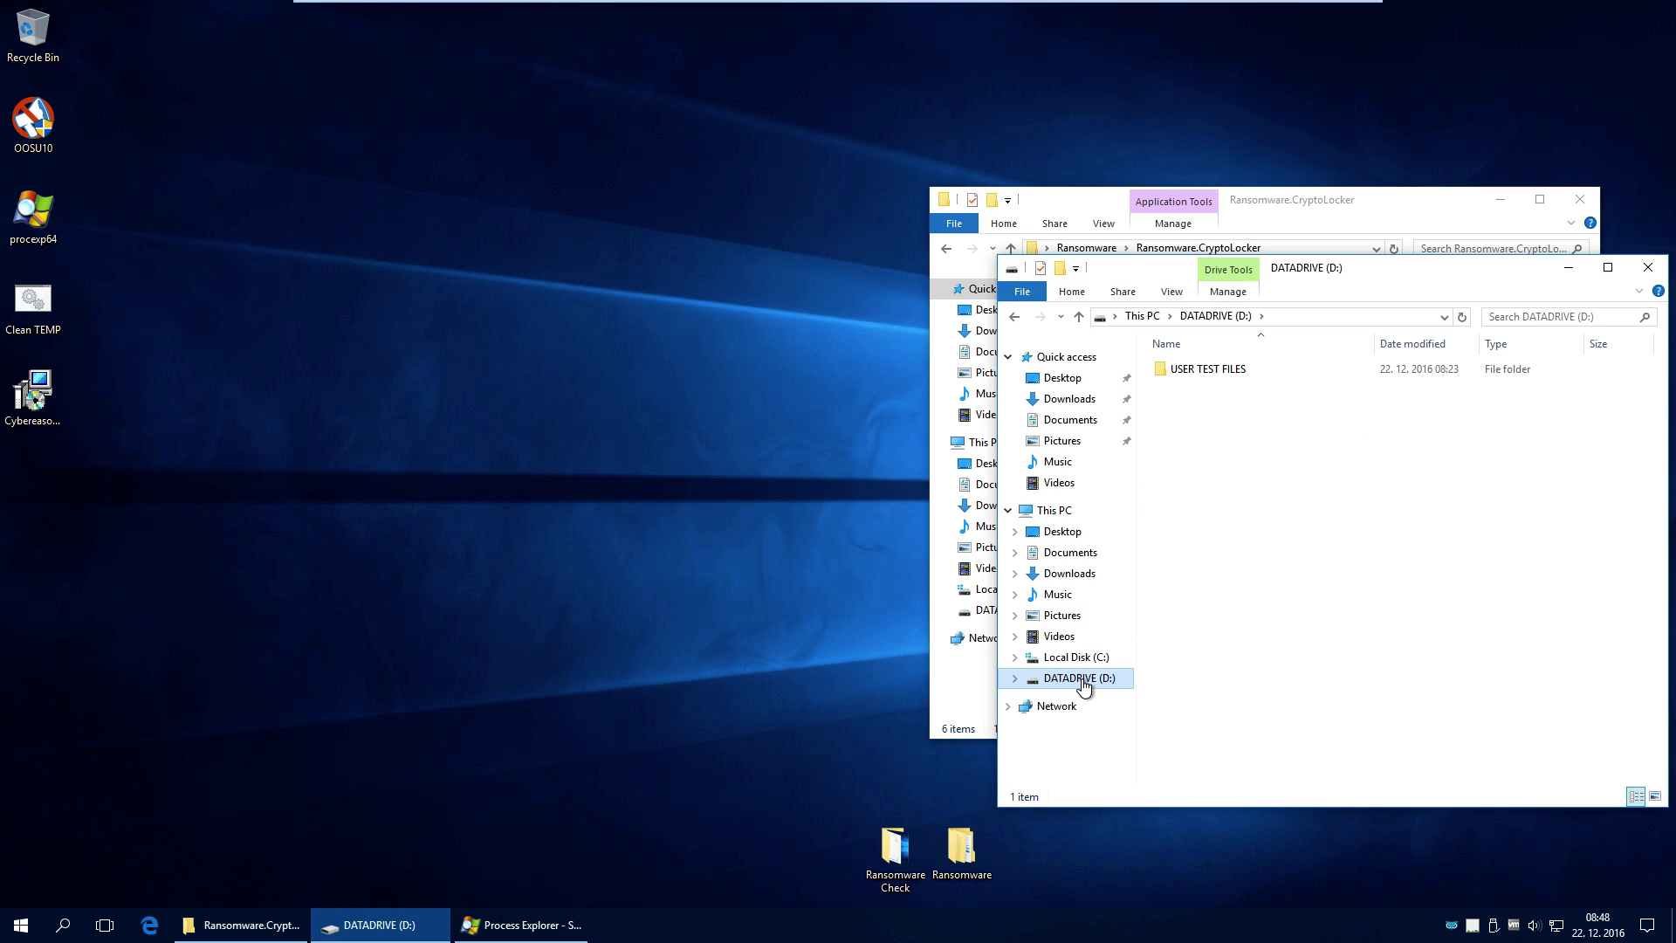
pyautogui.doubleClick(1243, 370)
pyautogui.moveTo(1256, 271); pyautogui.dragTo(490, 248)
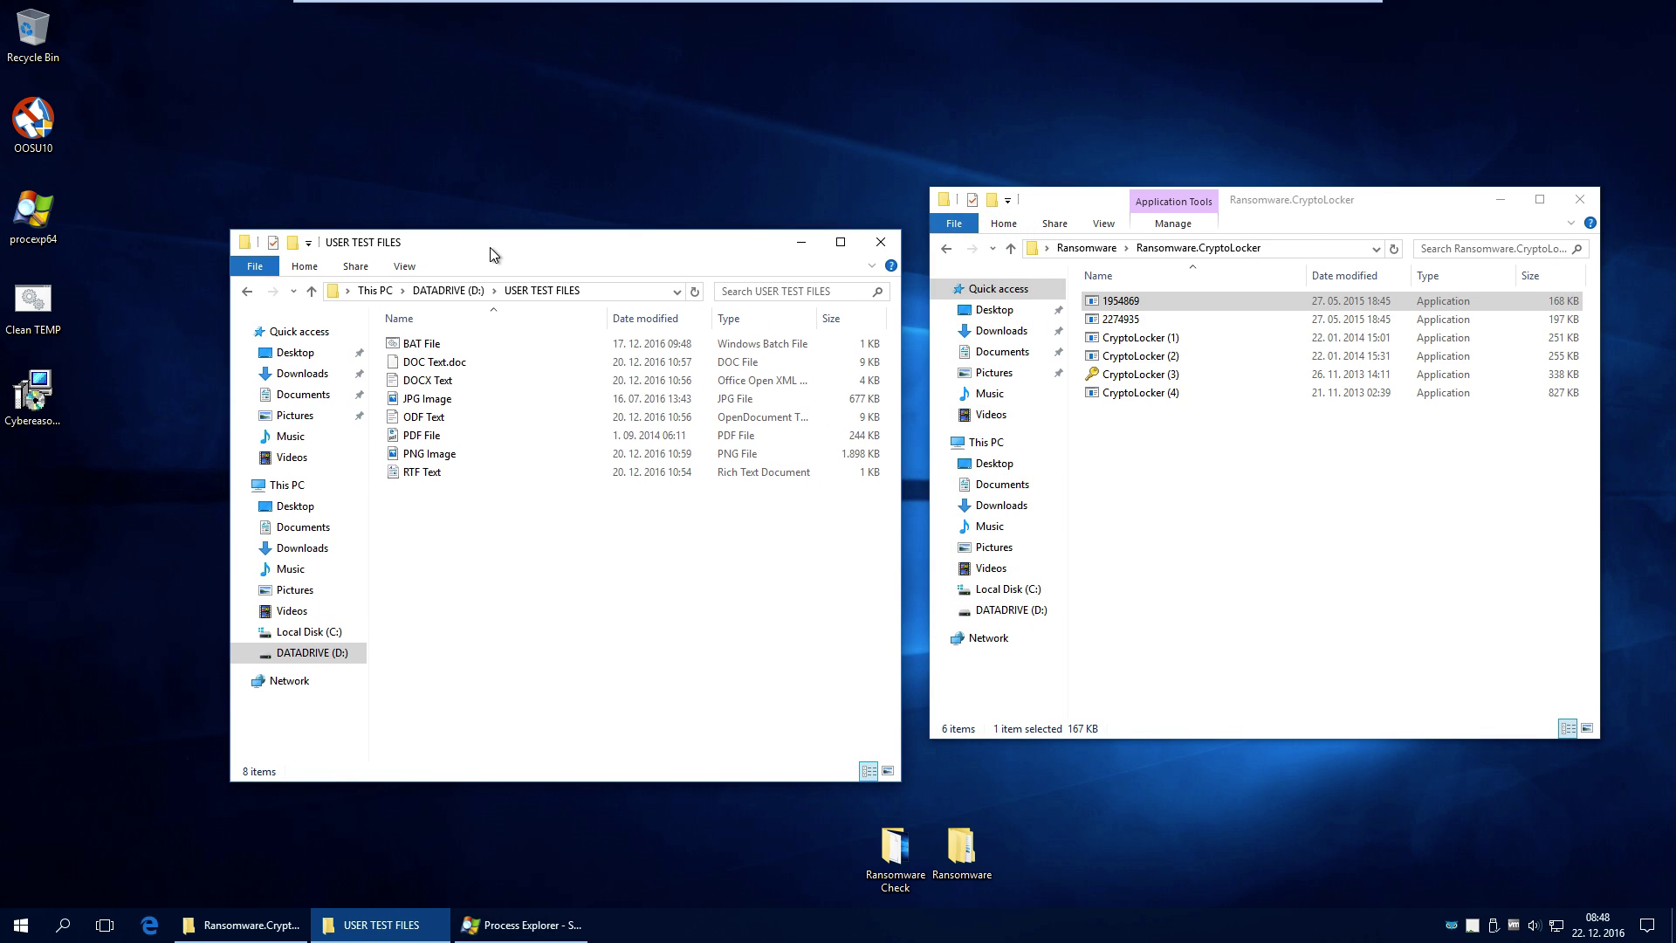
pyautogui.moveTo(490, 248); pyautogui.dragTo(1672, 92)
pyautogui.moveTo(1503, 28); pyautogui.dragTo(1674, 3)
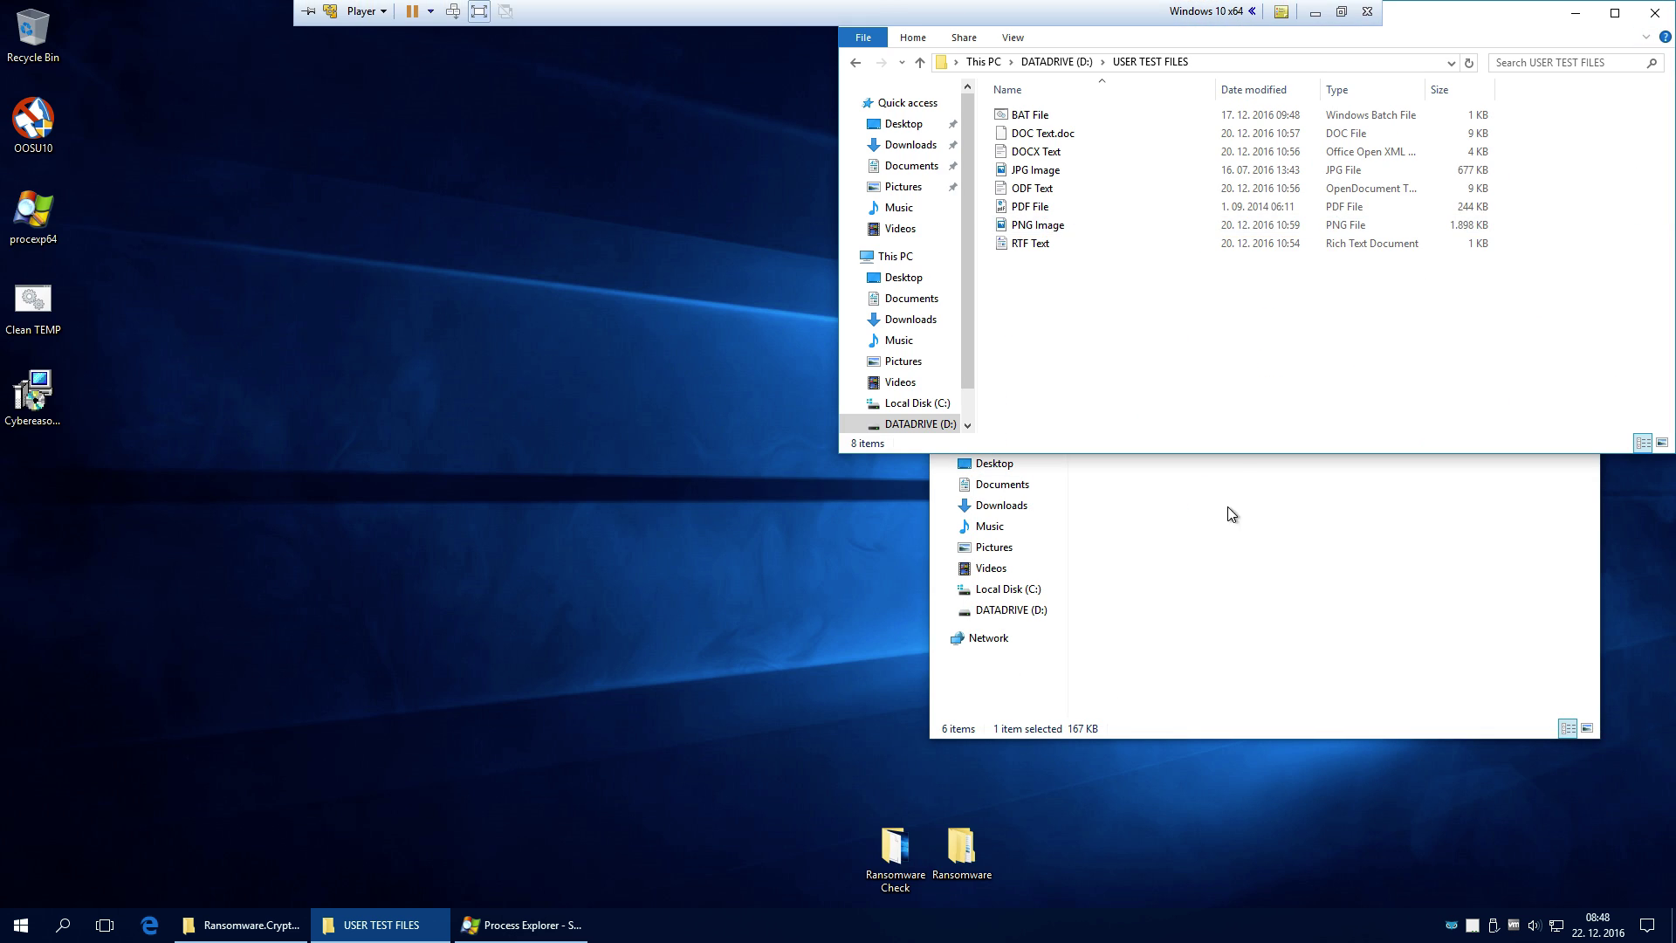
# Snap the Ransomware.CryptoLocker window to the lower-right quarter of the screen and restore Process Explorer beside both folder windows
pyautogui.click(1302, 562)
pyautogui.moveTo(1247, 211); pyautogui.dragTo(1675, 942)
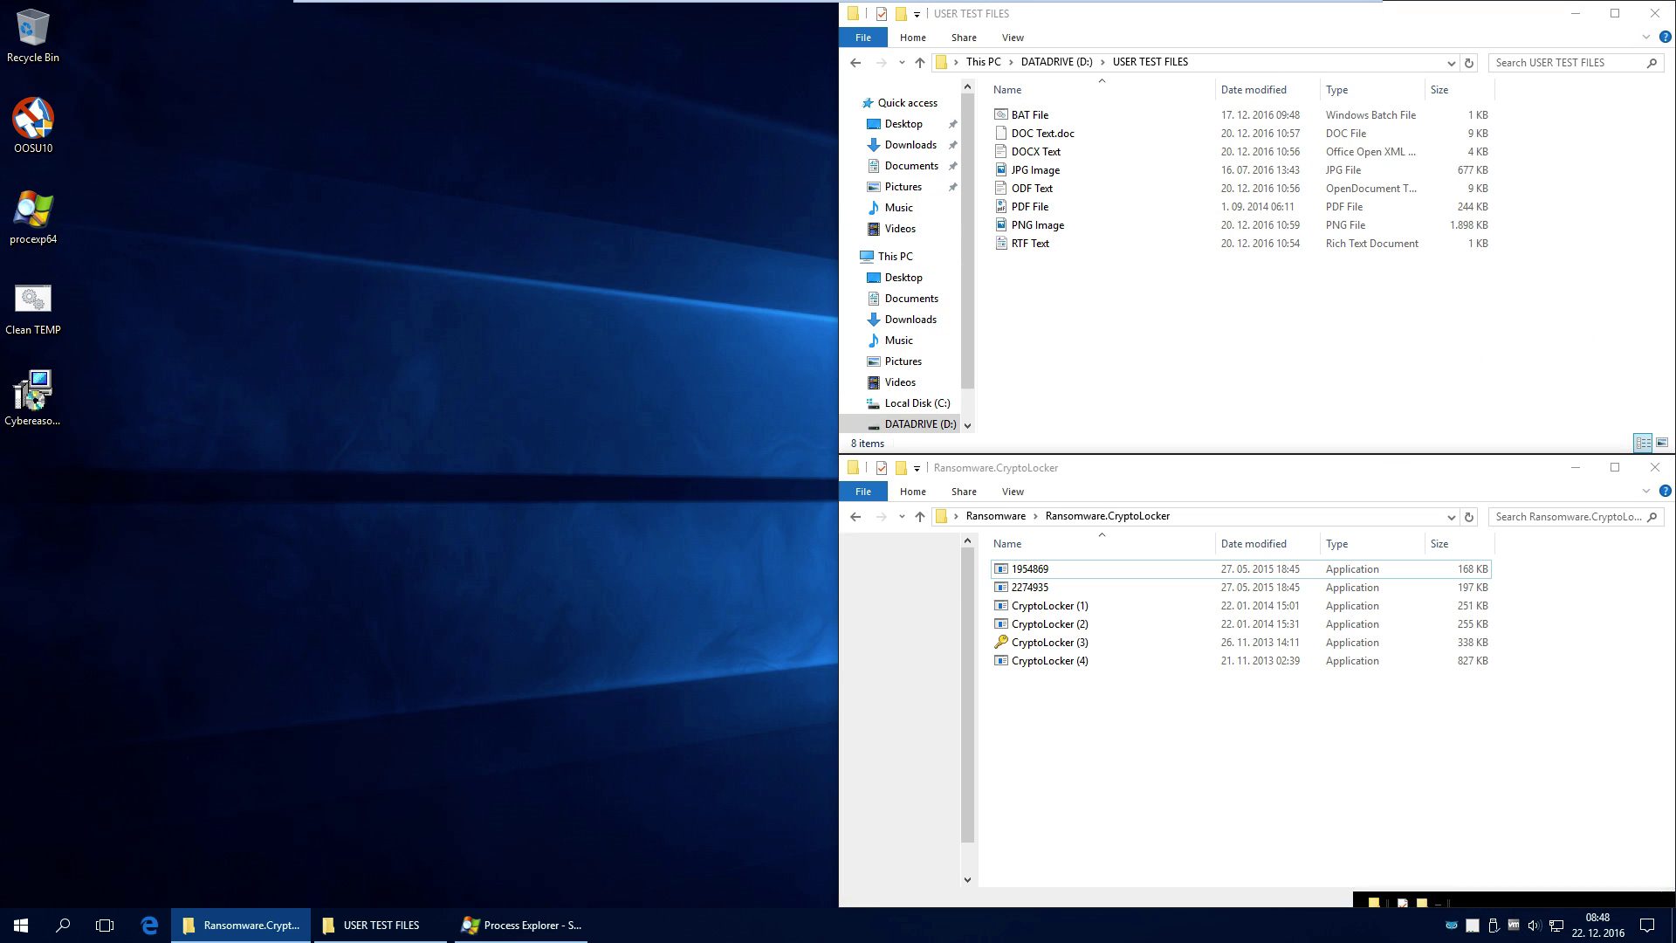
pyautogui.click(568, 524)
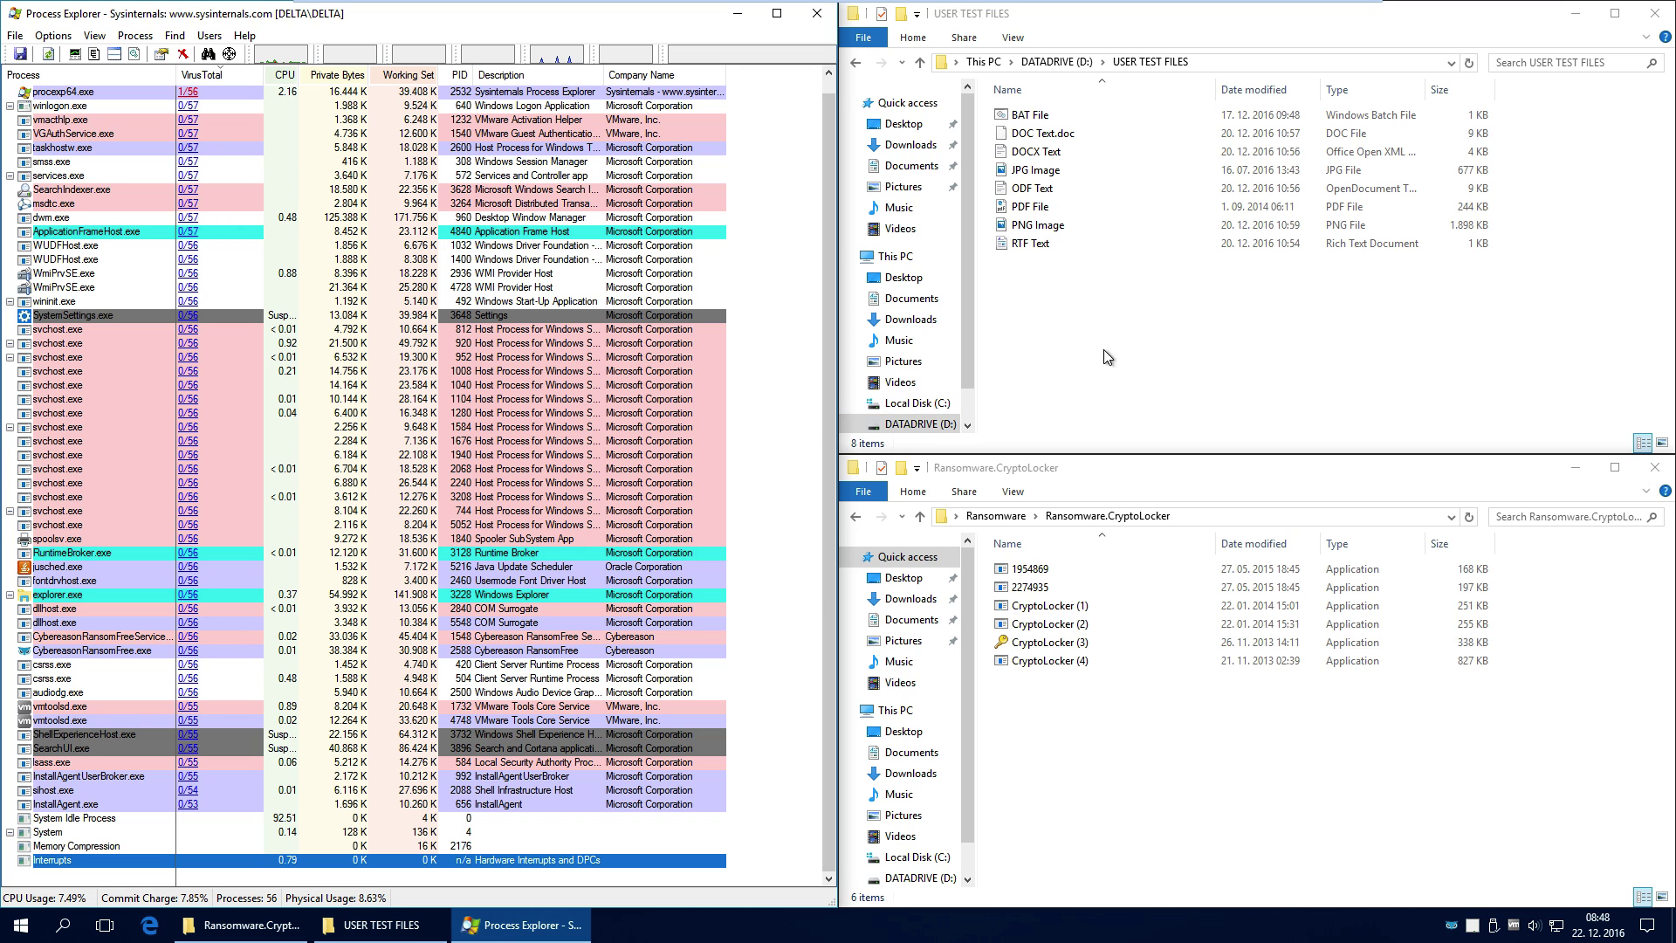
pyautogui.moveTo(274, 928)
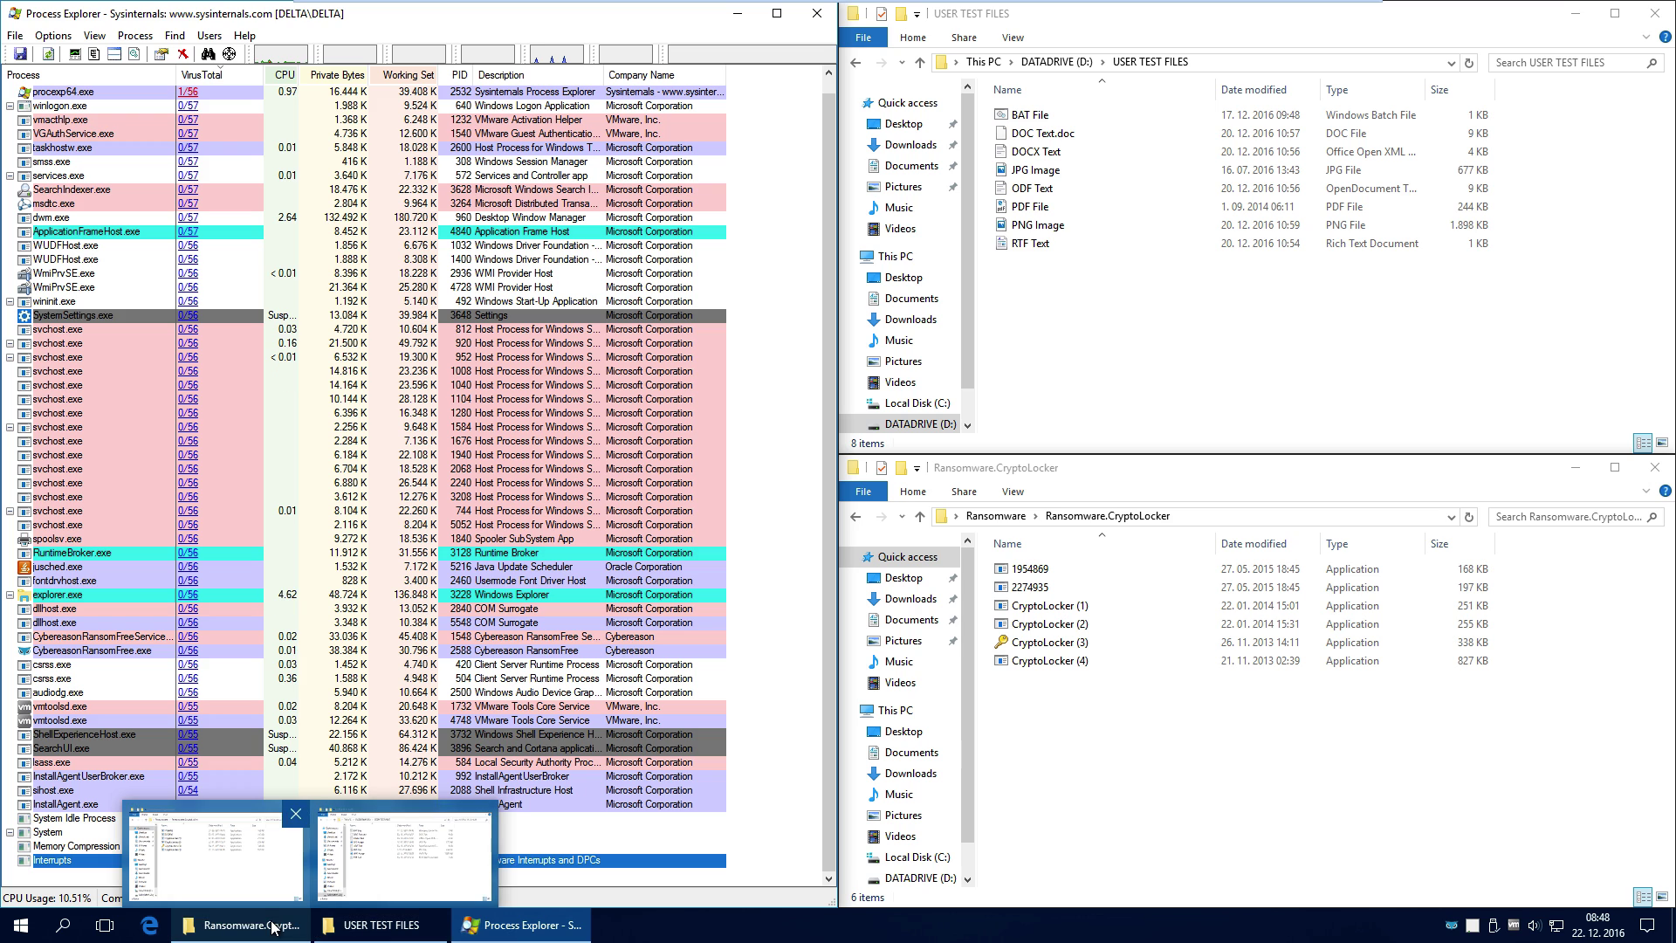
pyautogui.click(384, 926)
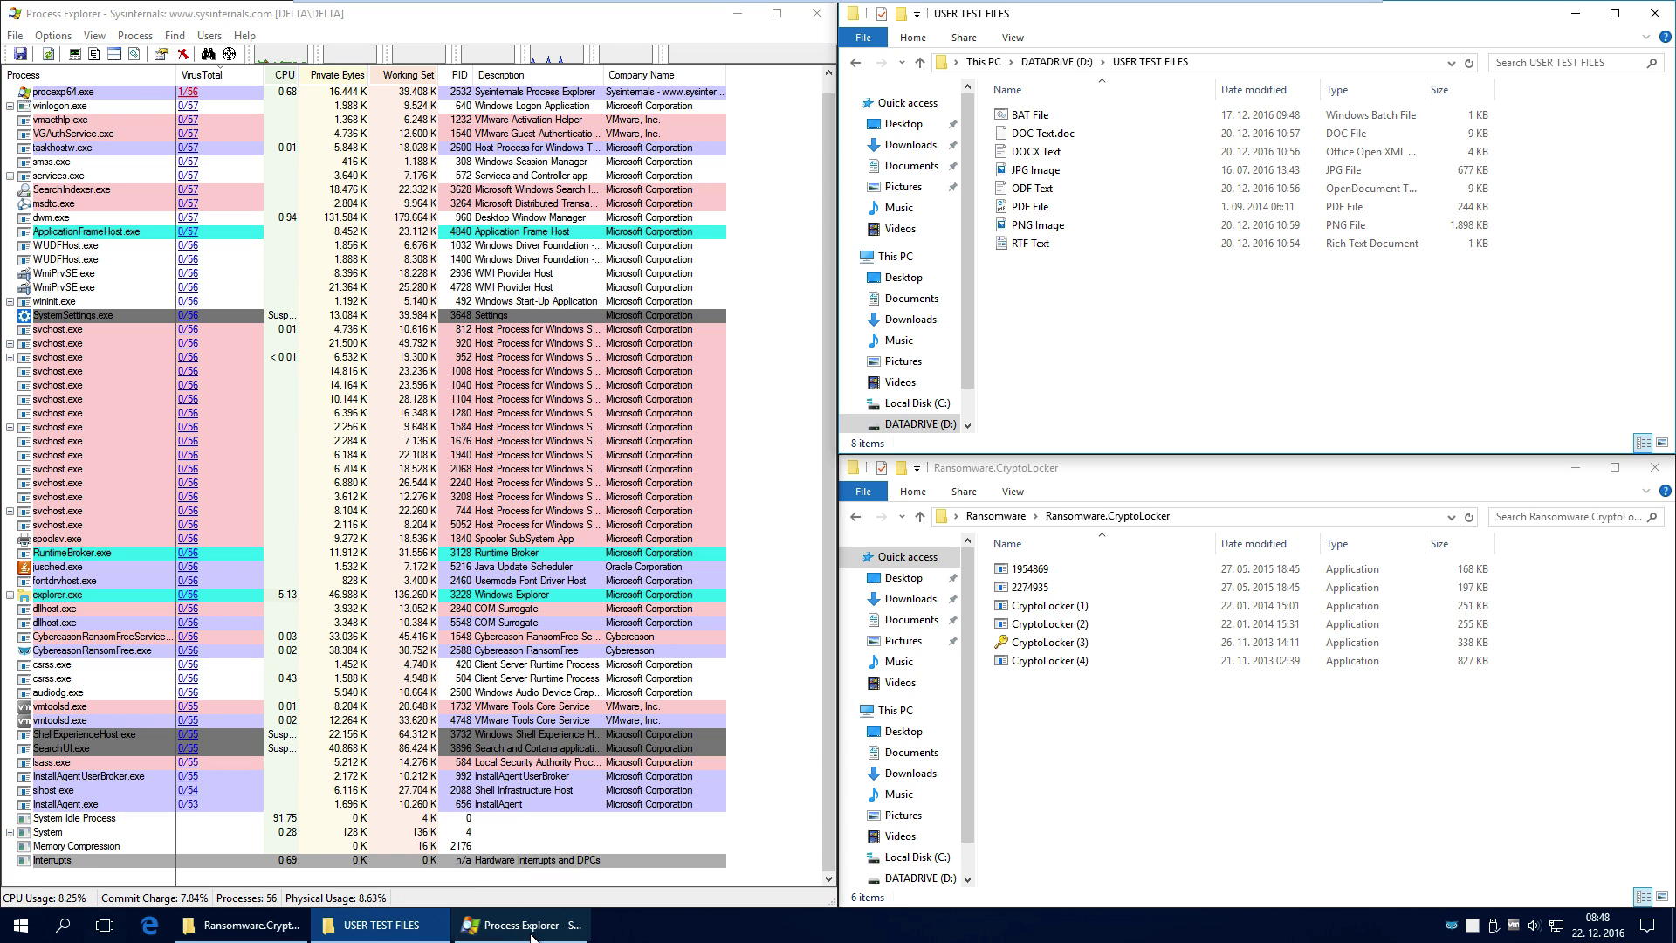
# Minimize Ransomware.CryptoLocker, check the files in the desktop's Ransomware Check folder, close it, and restore Ransomware.CryptoLocker
pyautogui.click(1577, 472)
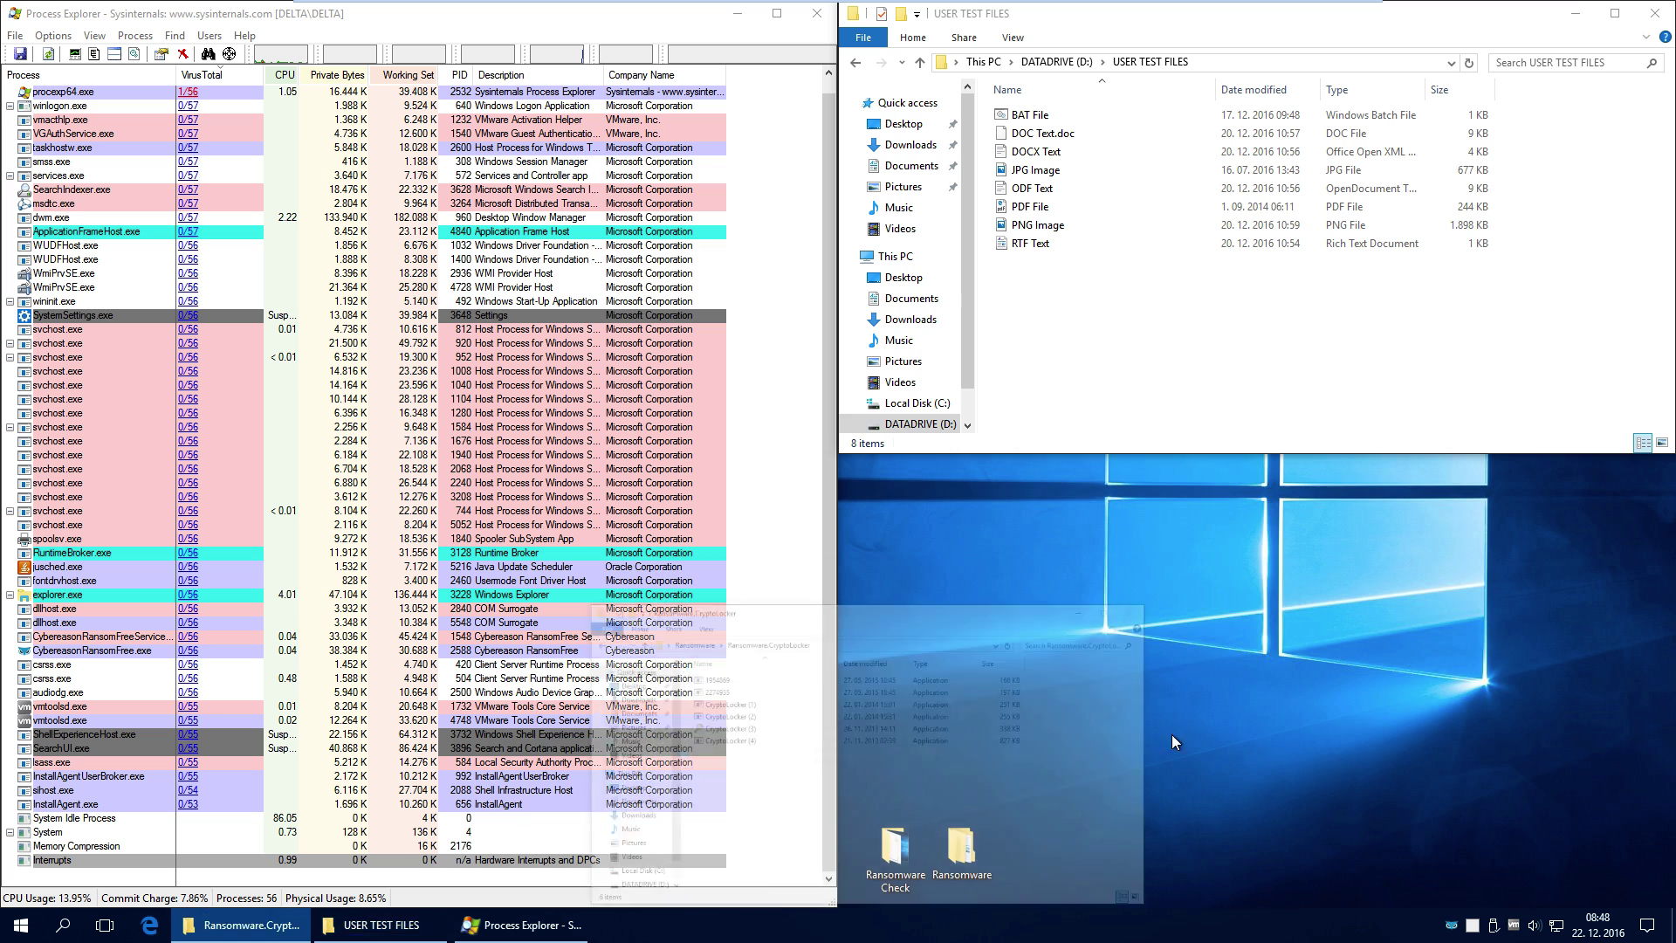
pyautogui.doubleClick(895, 848)
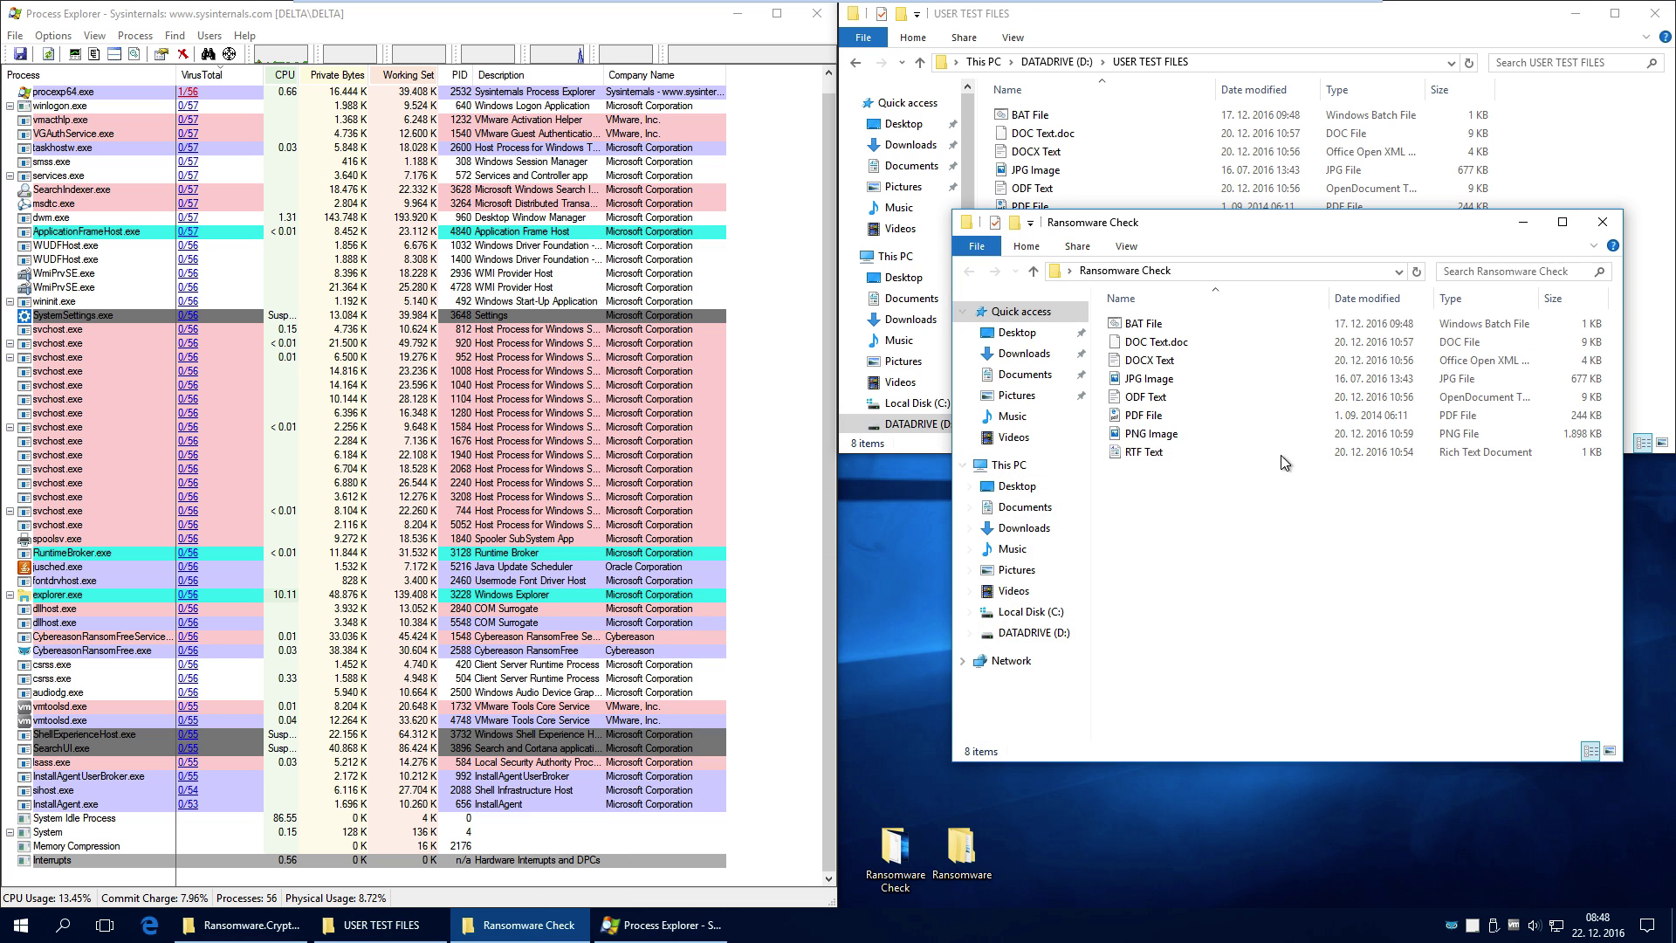
pyautogui.click(1602, 222)
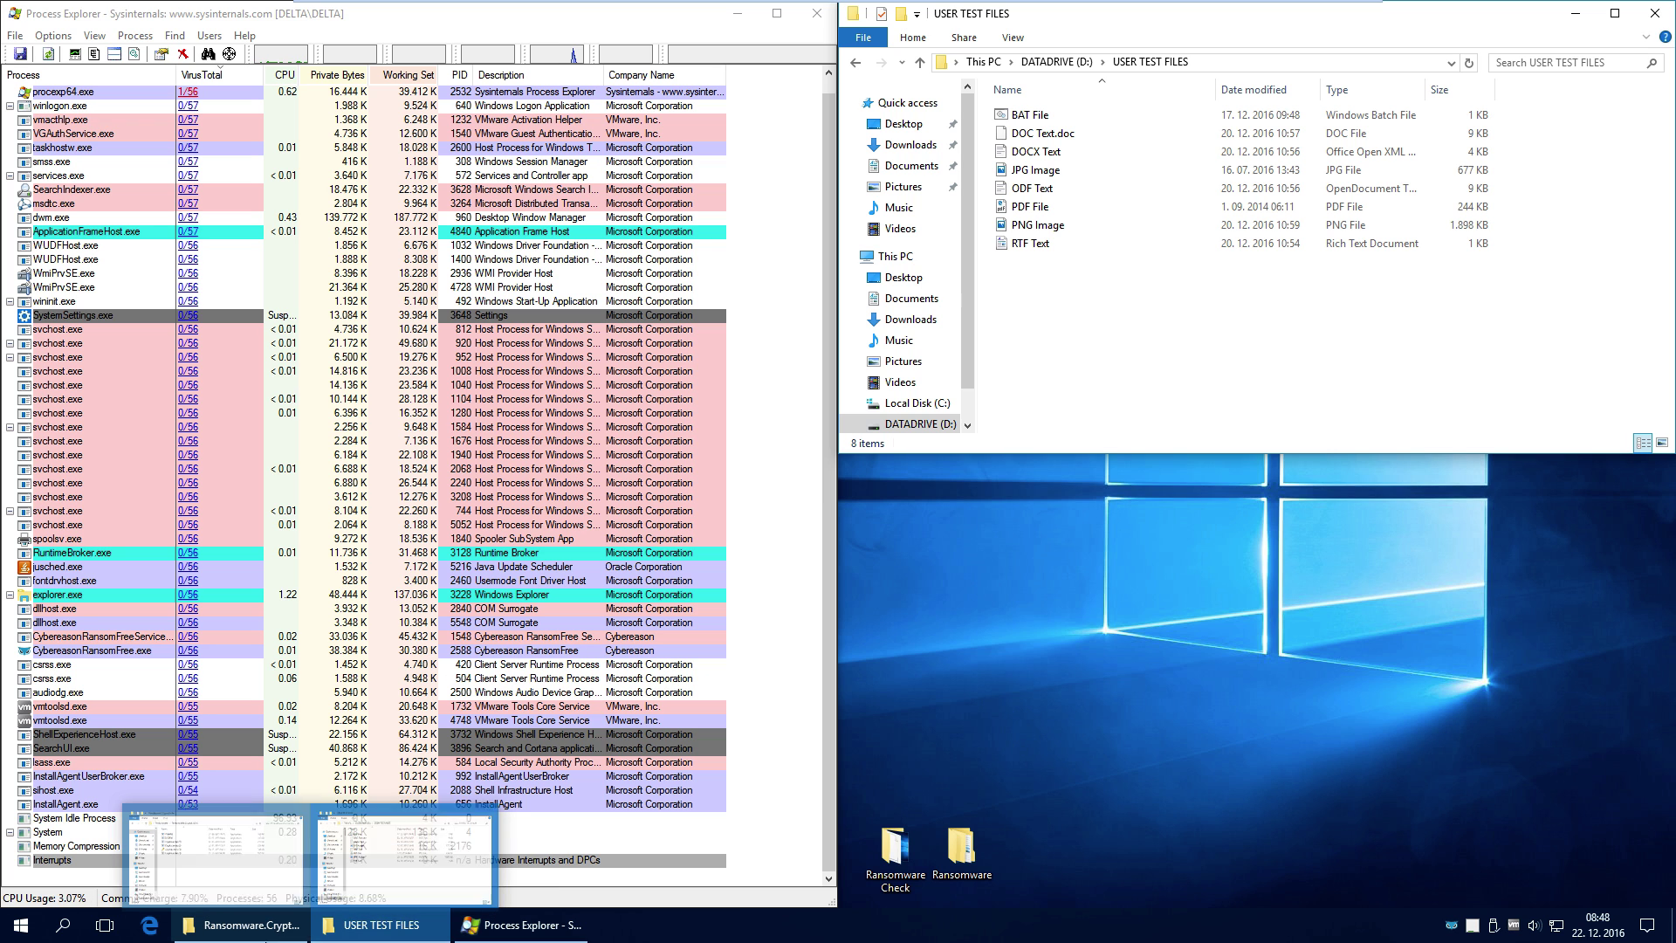
pyautogui.click(245, 924)
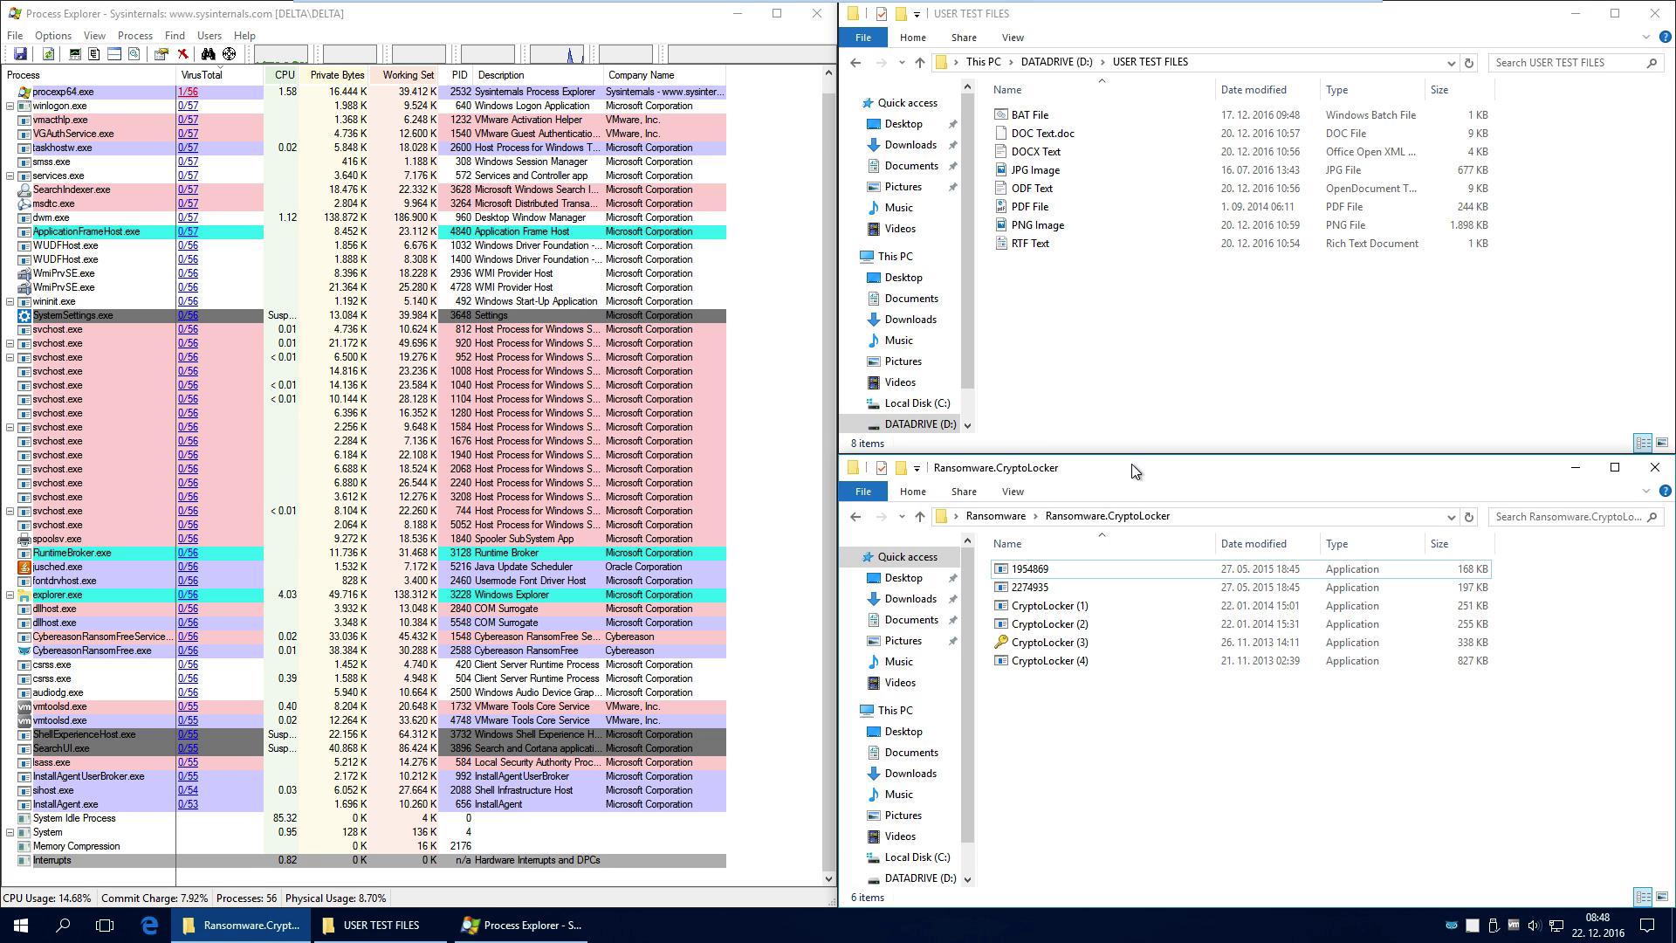
pyautogui.click(299, 913)
pyautogui.click(244, 924)
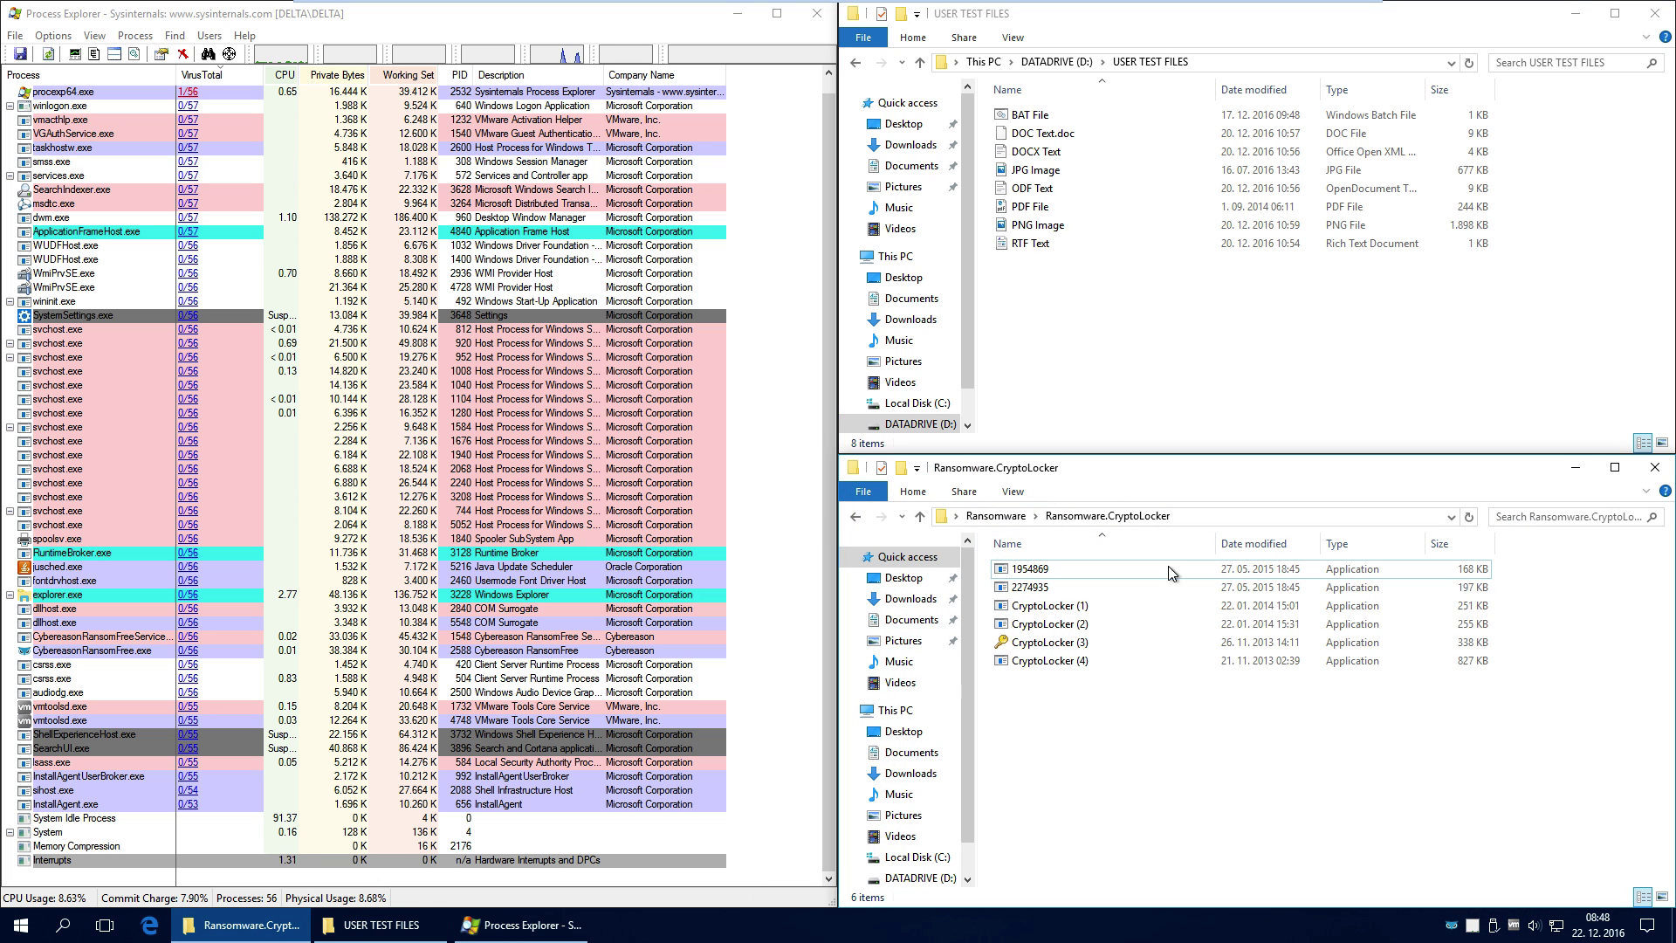
# Run the 2274935 application, choose to stop and clean the threat in the Cybereason alert, and acknowledge the confirmation
pyautogui.doubleClick(1044, 590)
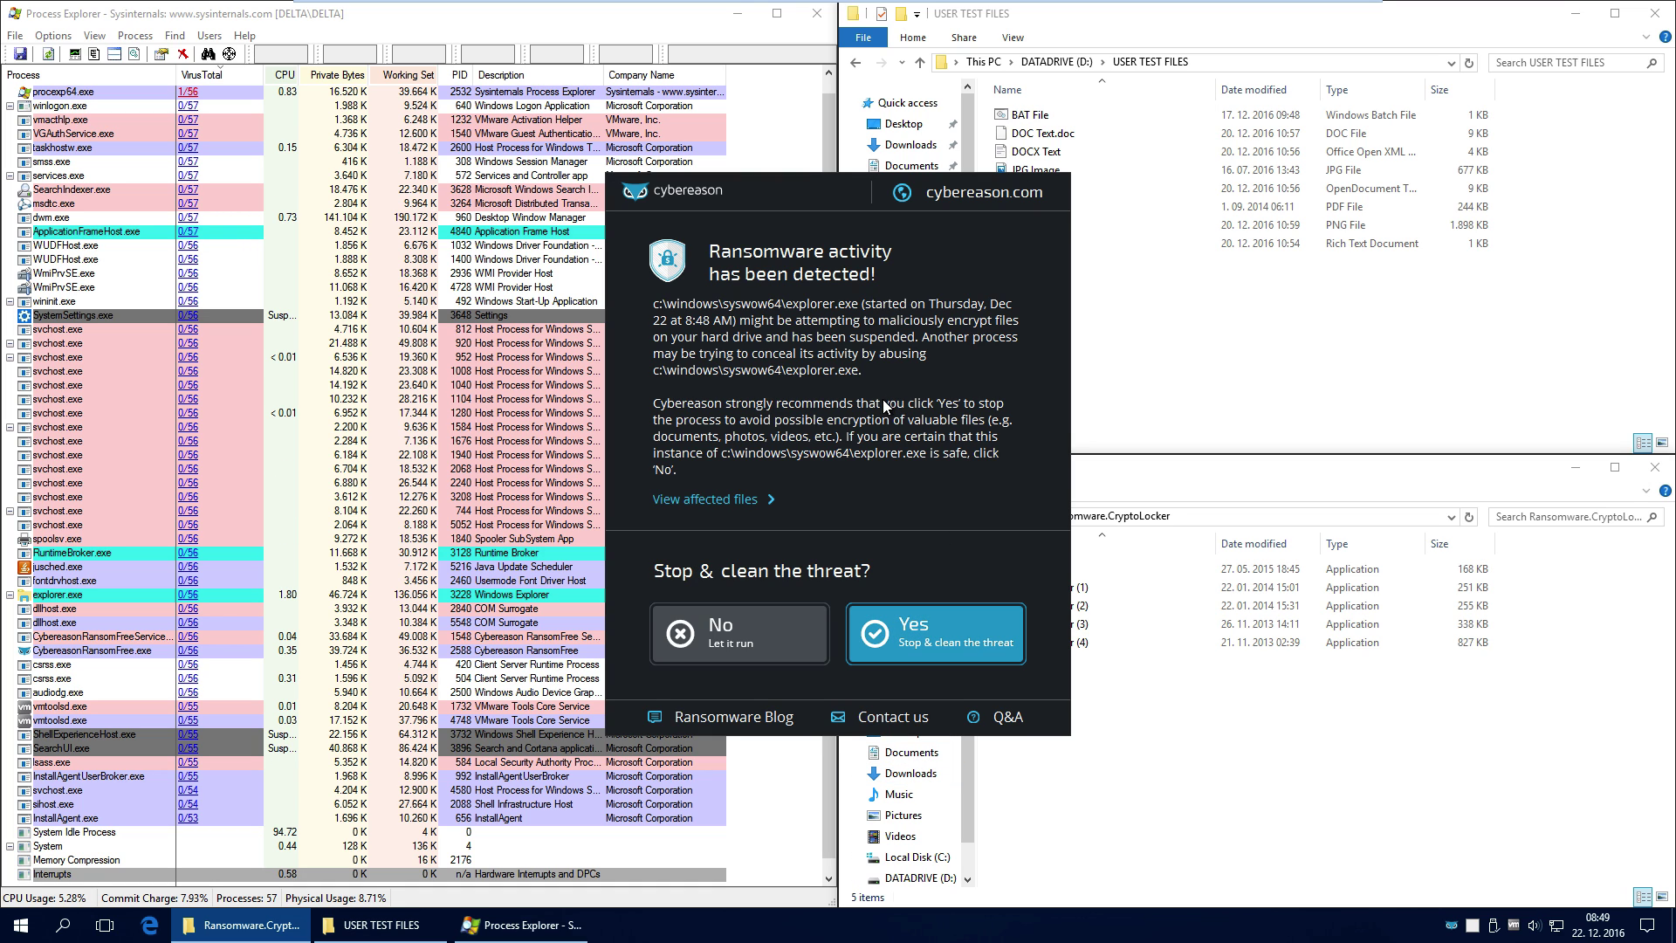
pyautogui.click(956, 626)
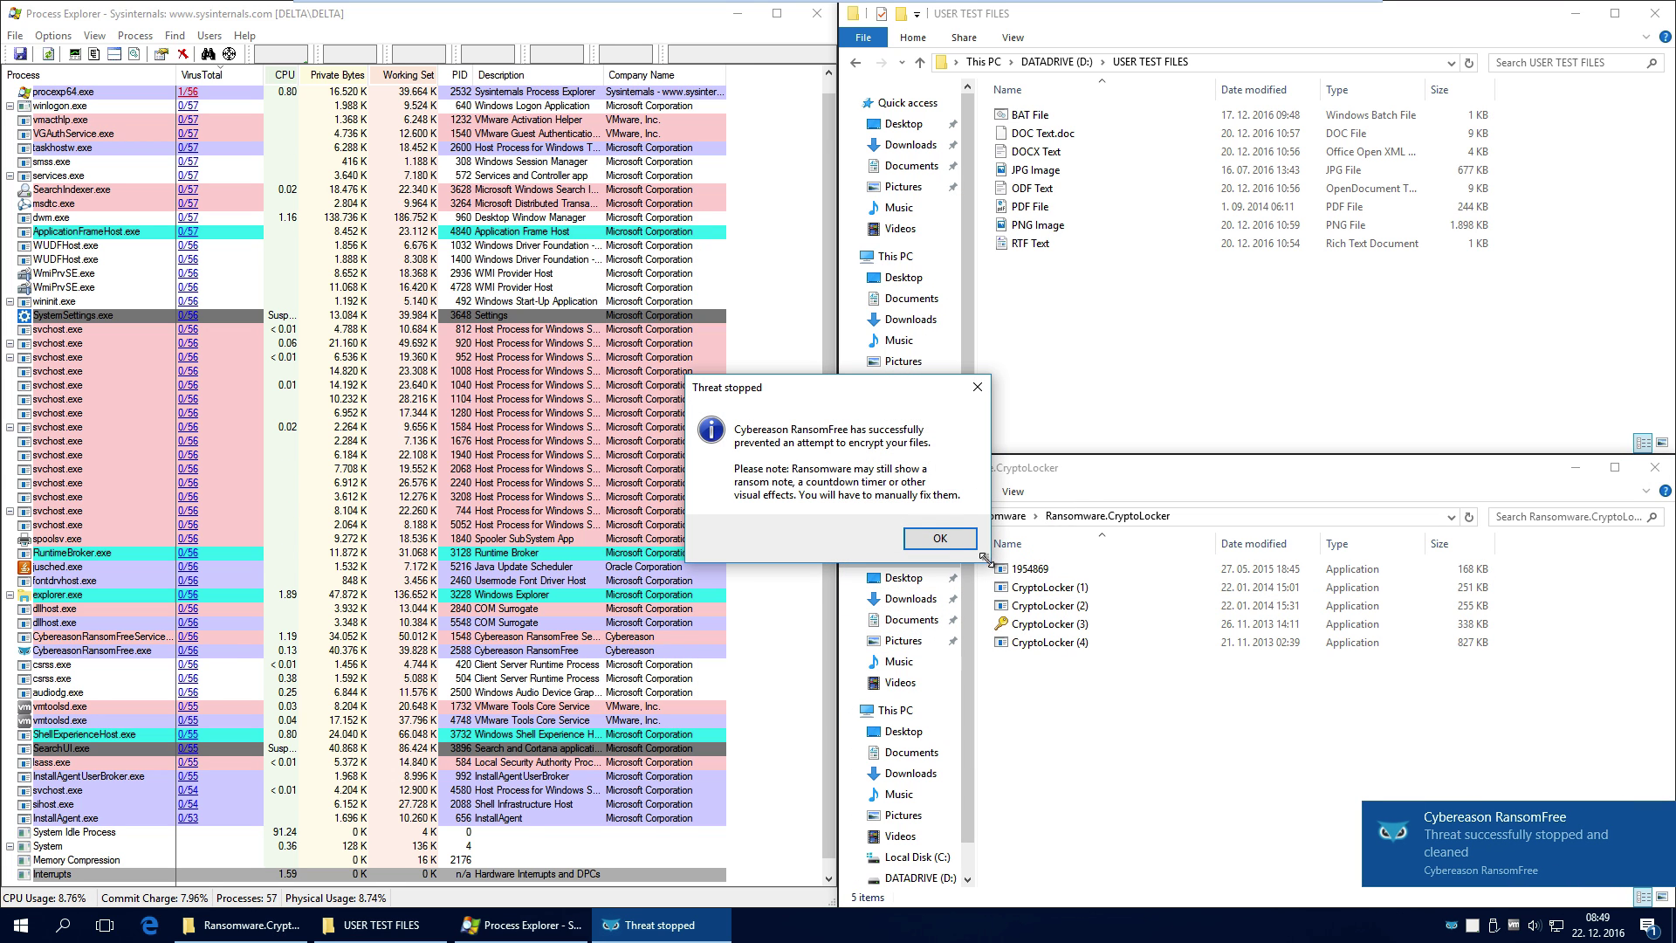
pyautogui.click(945, 544)
# Minimize Process Explorer and examine the files in USER TEST FILES on DATADRIVE (D:) for signs of encryption
pyautogui.click(524, 926)
pyautogui.click(527, 931)
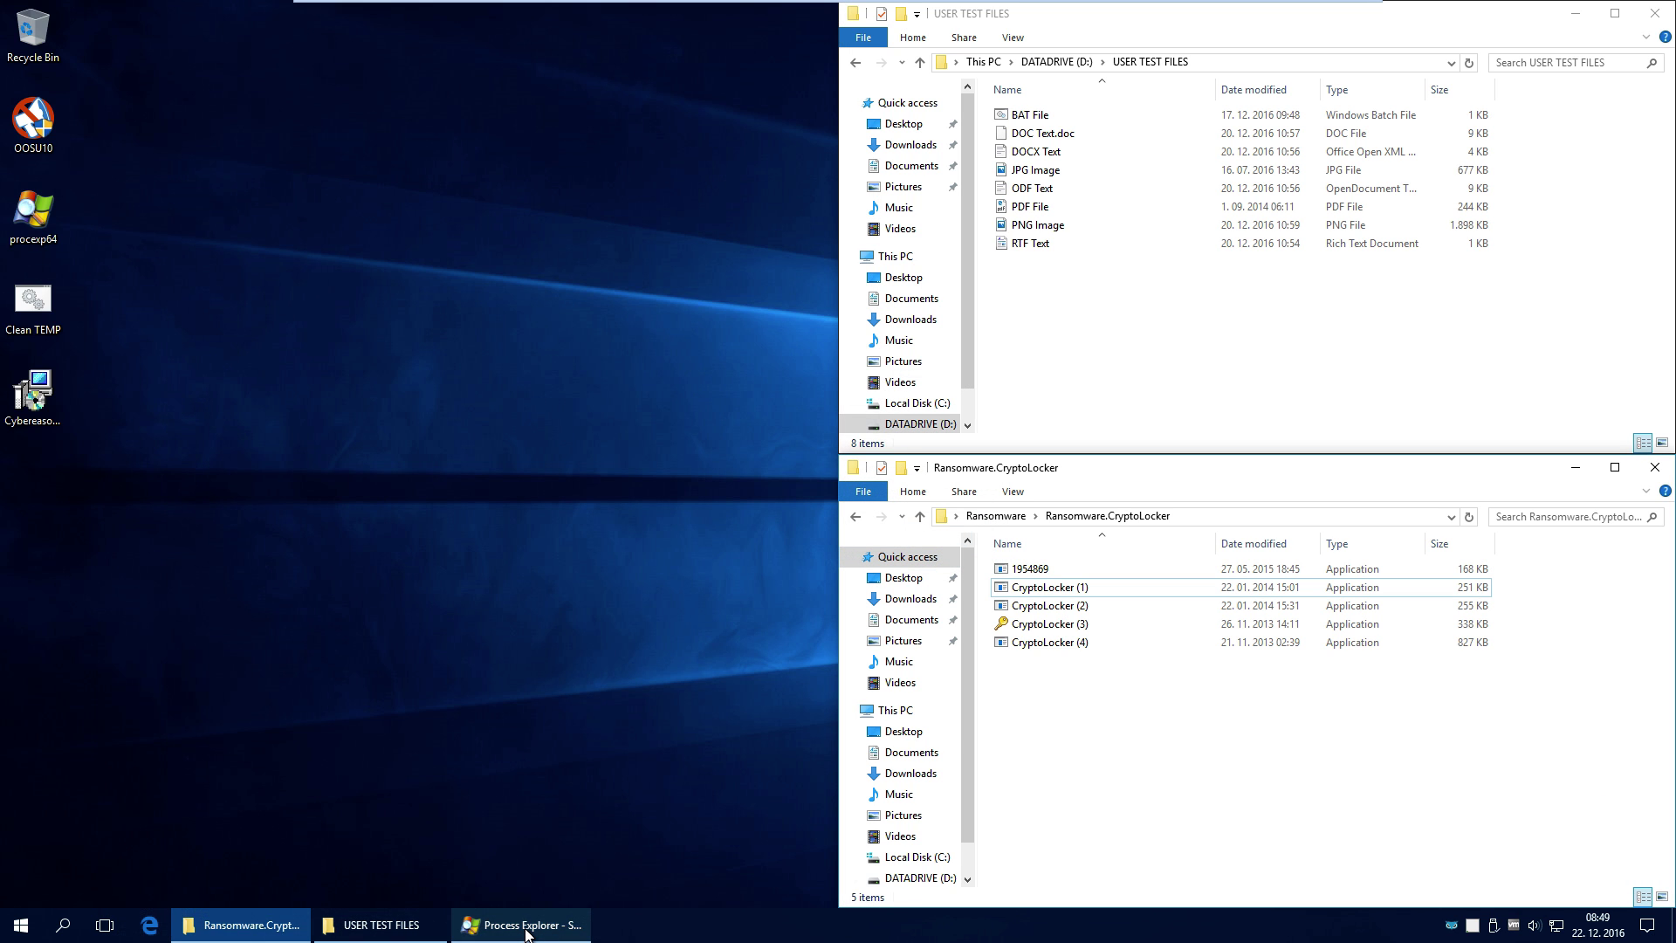
pyautogui.click(380, 926)
pyautogui.click(380, 926)
pyautogui.click(380, 925)
pyautogui.moveTo(1080, 333); pyautogui.dragTo(978, 101)
pyautogui.click(1056, 347)
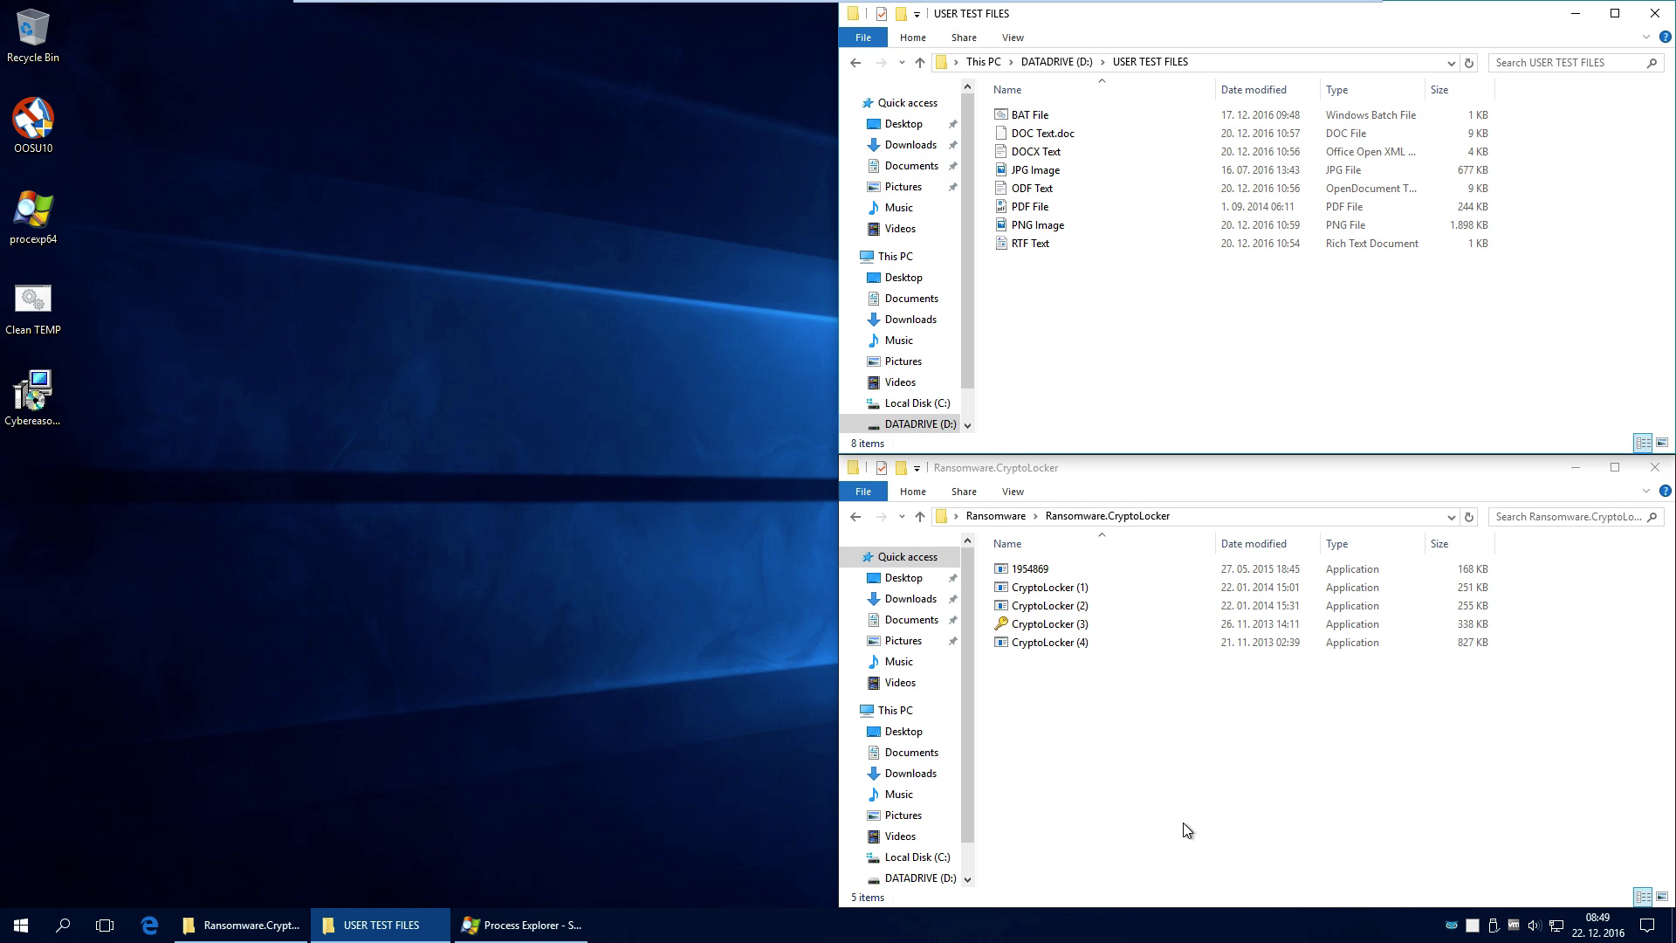
# Minimize Ransomware.CryptoLocker, open the desktop's Ransomware Check folder, and snap it to the upper-right quarter of the screen
pyautogui.click(1576, 467)
pyautogui.doubleClick(880, 852)
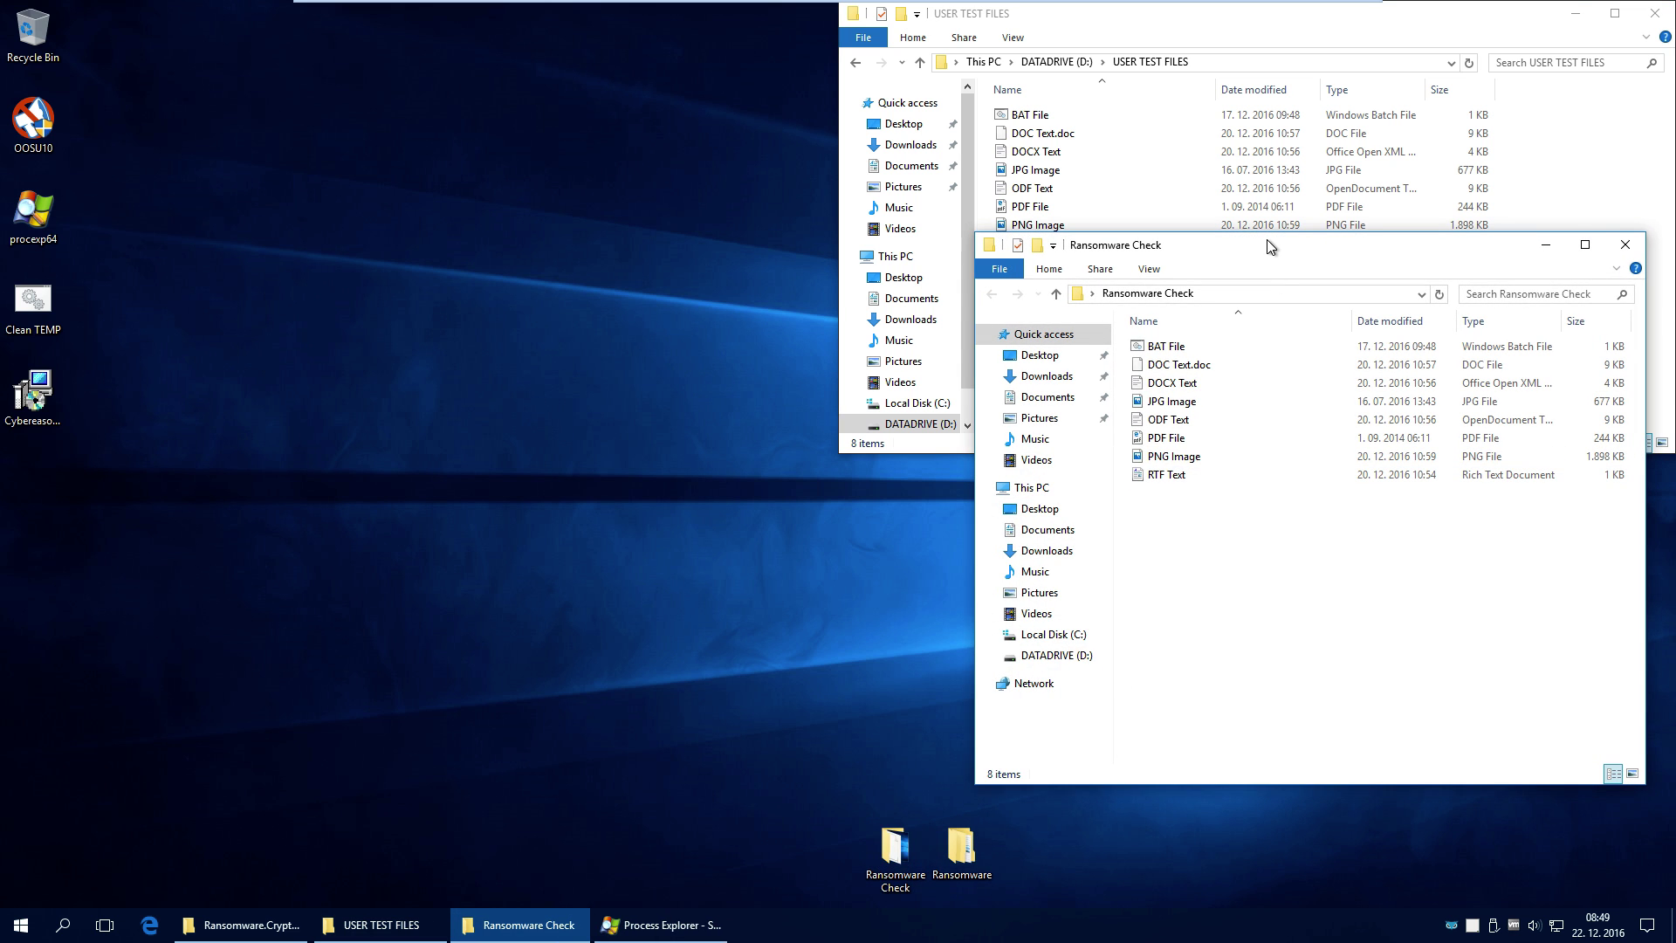
pyautogui.moveTo(1266, 239); pyautogui.dragTo(1675, 0)
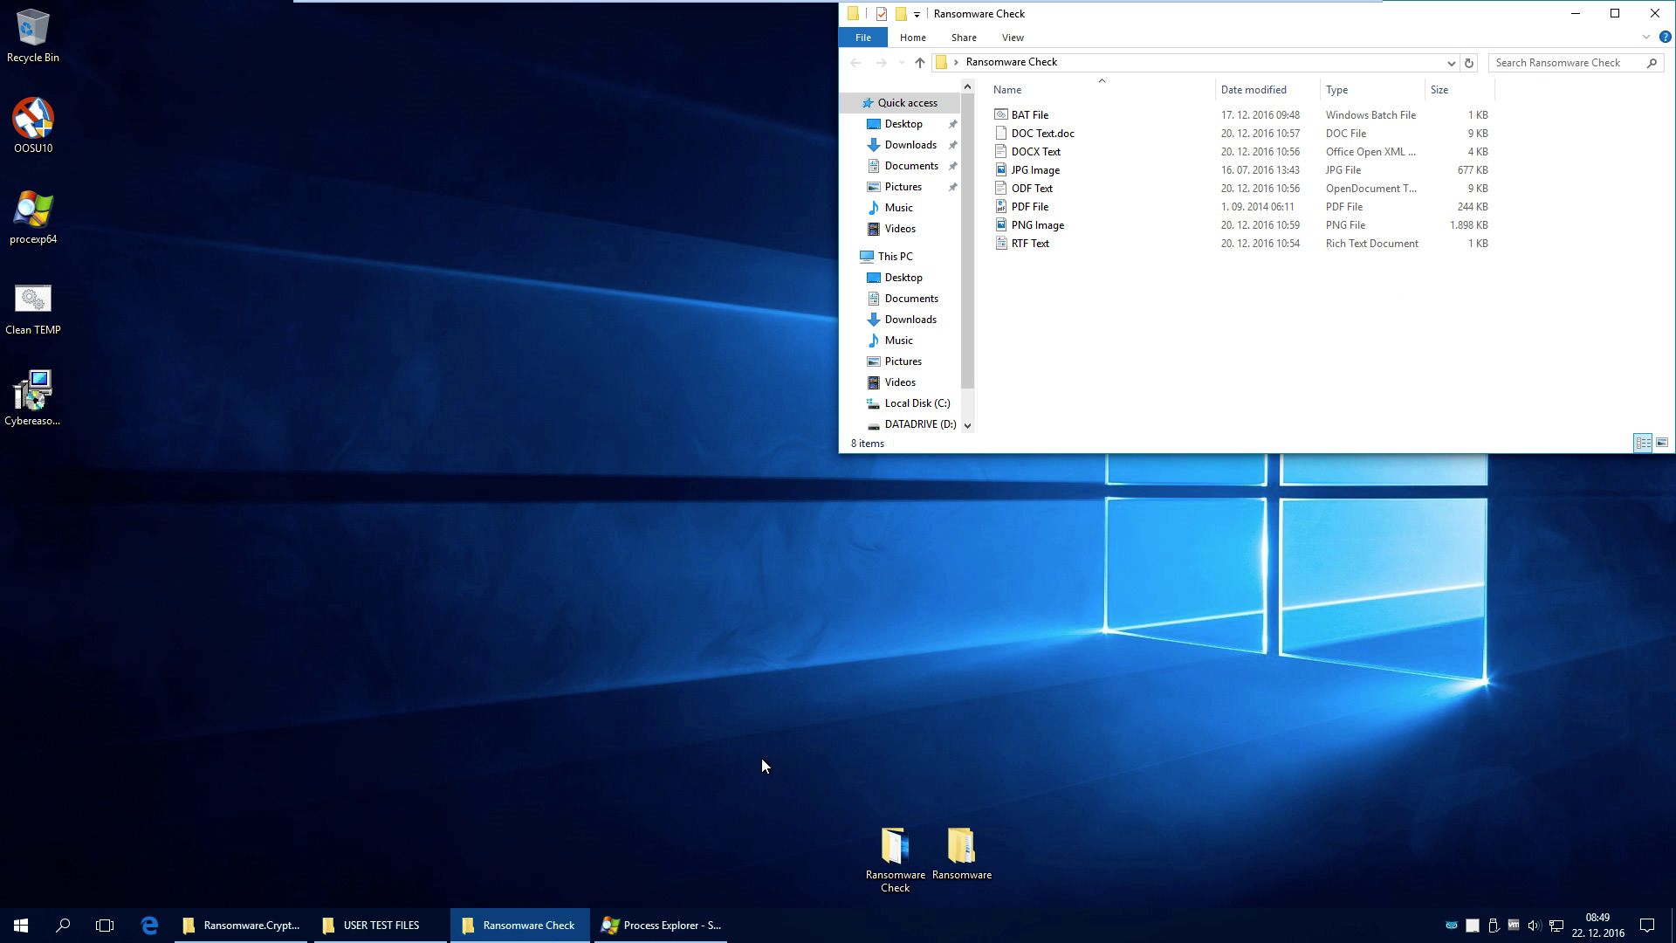
# Open USER TEST FILES under Documents in a new File Explorer window and snap it to the upper-right quarter of the screen
pyautogui.click(21, 925)
pyautogui.click(29, 799)
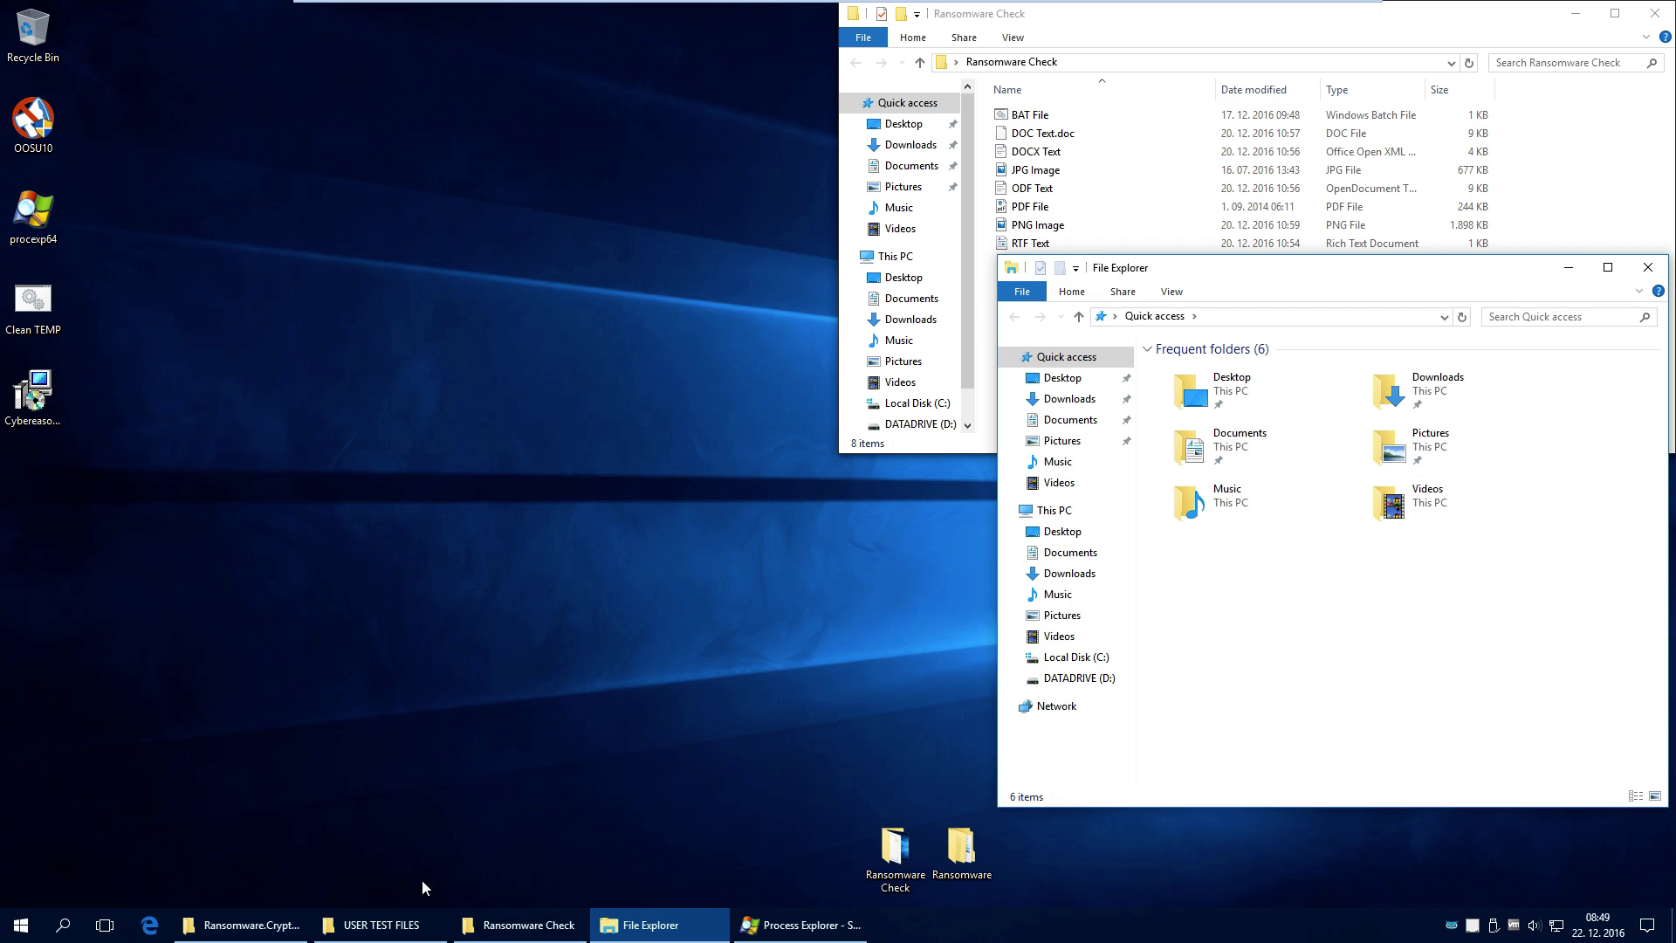
pyautogui.click(357, 927)
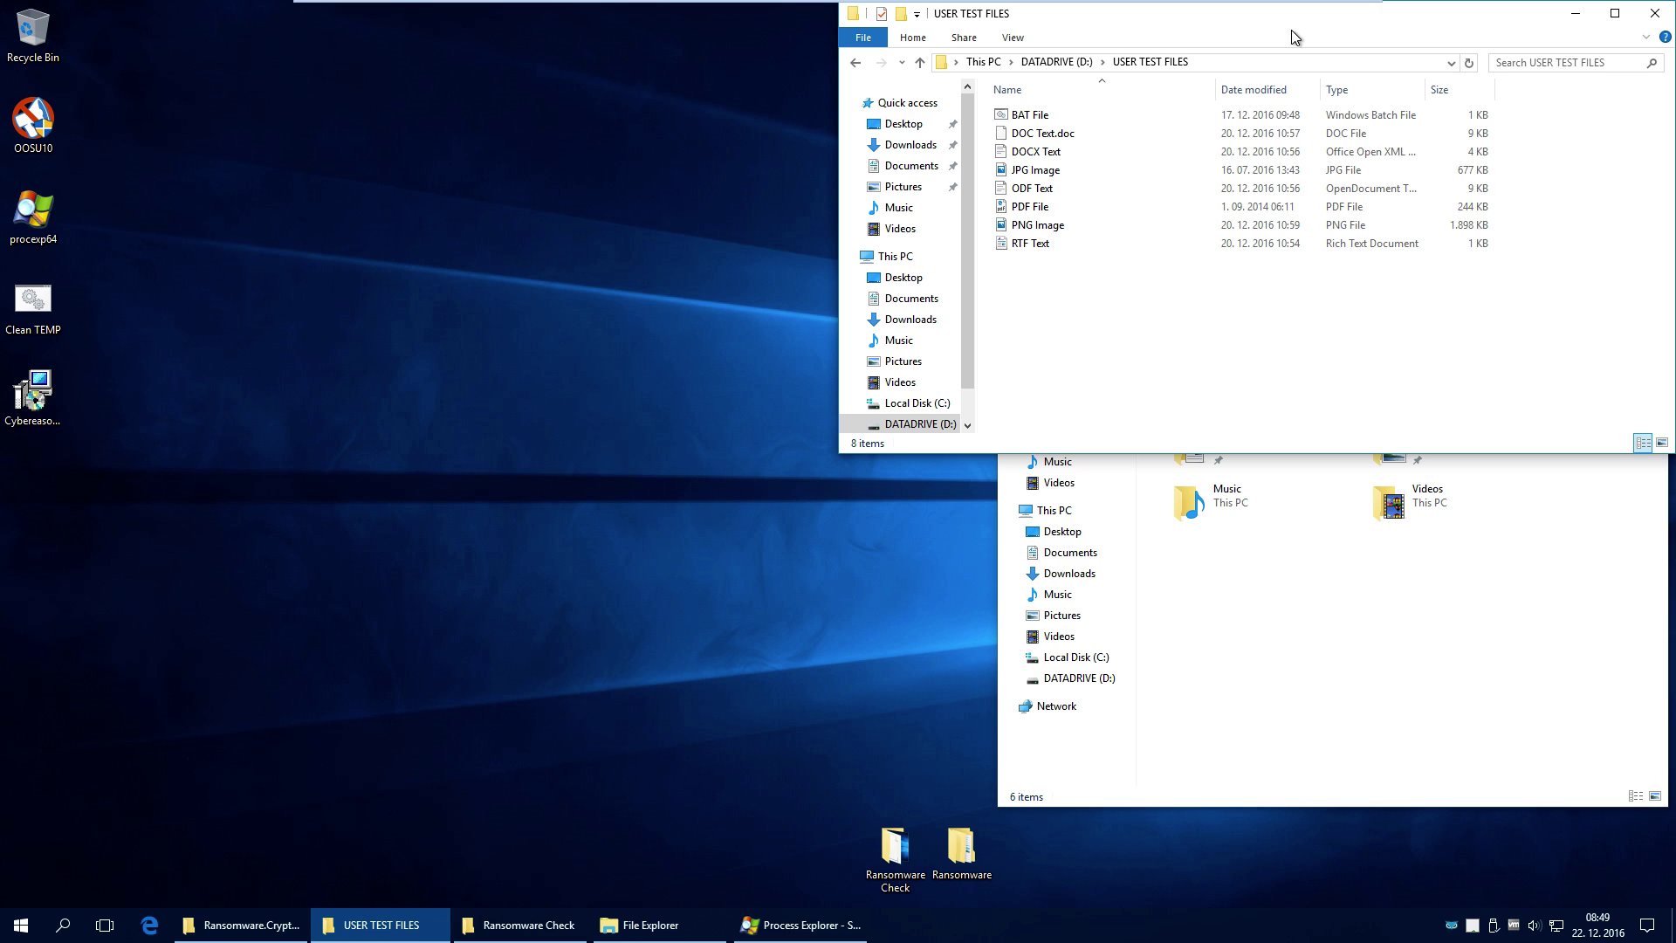
pyautogui.click(543, 938)
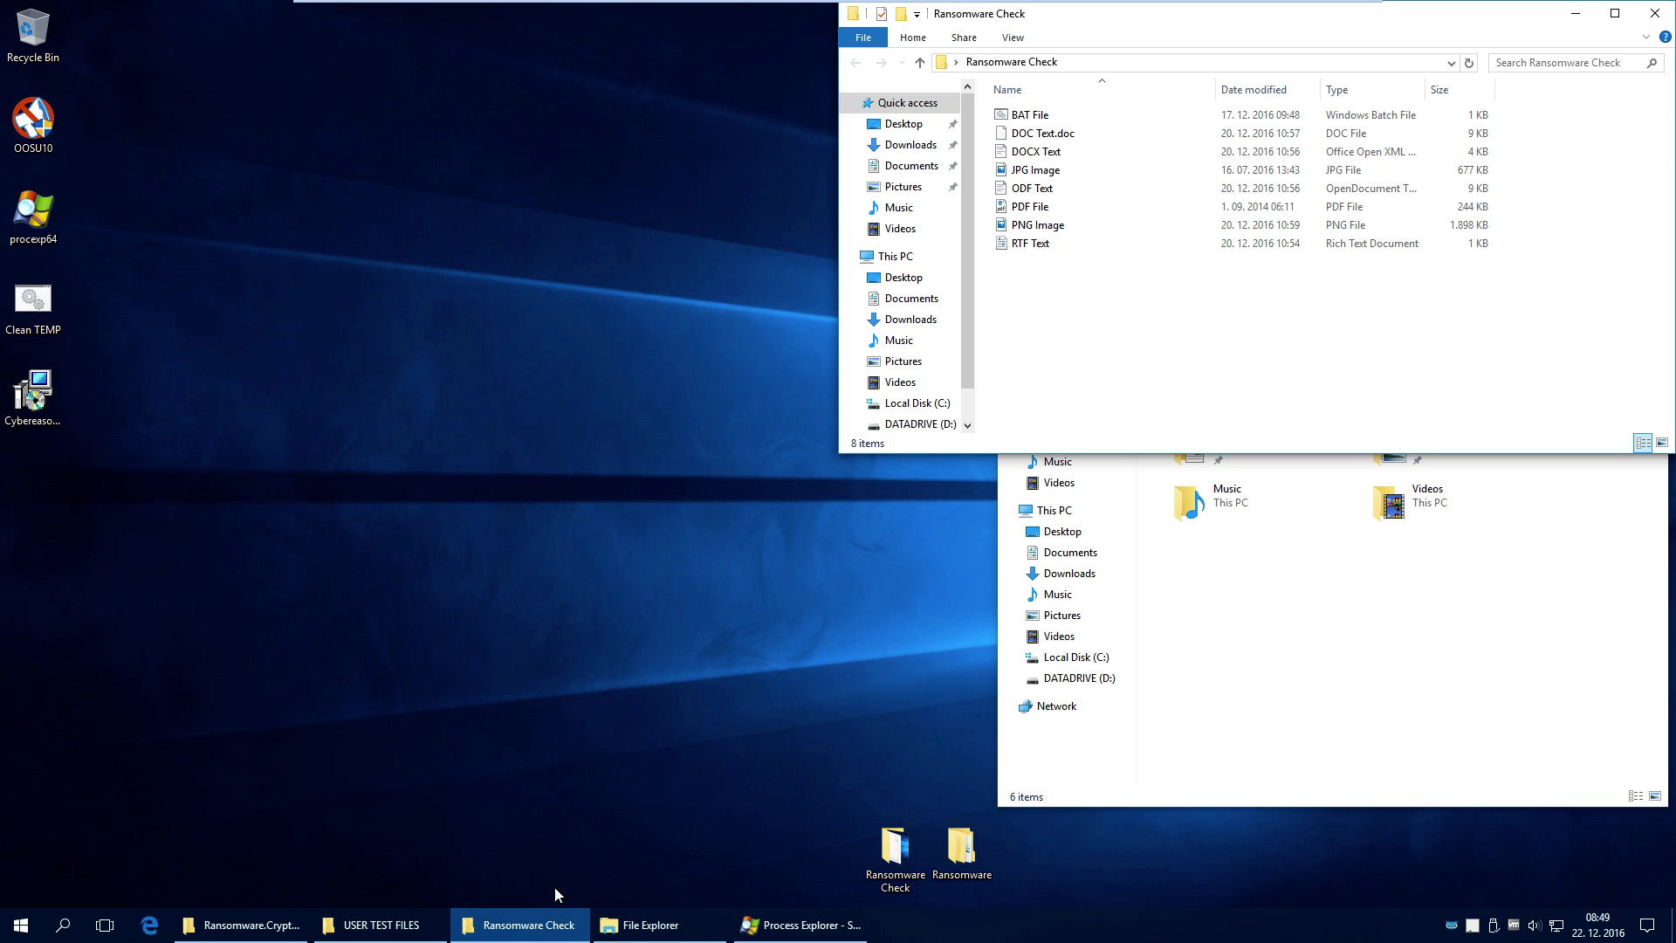
pyautogui.click(1418, 603)
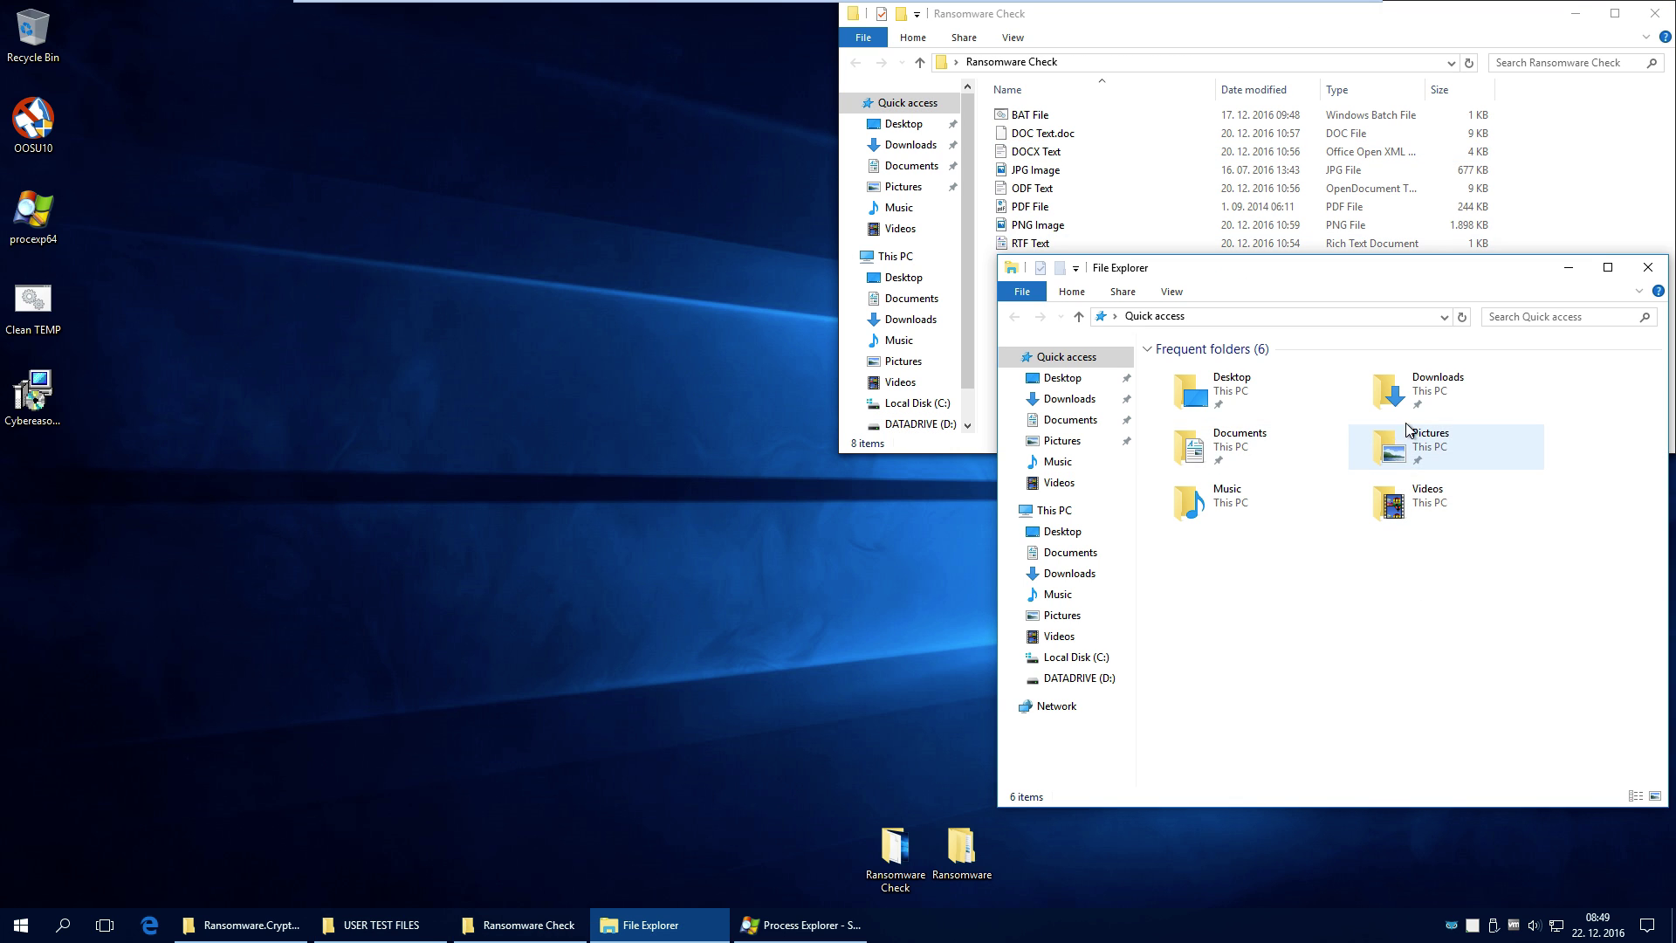
pyautogui.doubleClick(1260, 440)
pyautogui.doubleClick(1210, 365)
pyautogui.moveTo(1322, 269); pyautogui.dragTo(1672, 2)
# Restore Process Explorer, bring Ransomware Check to the front, and restore the Ransomware.CryptoLocker window below it
pyautogui.click(800, 925)
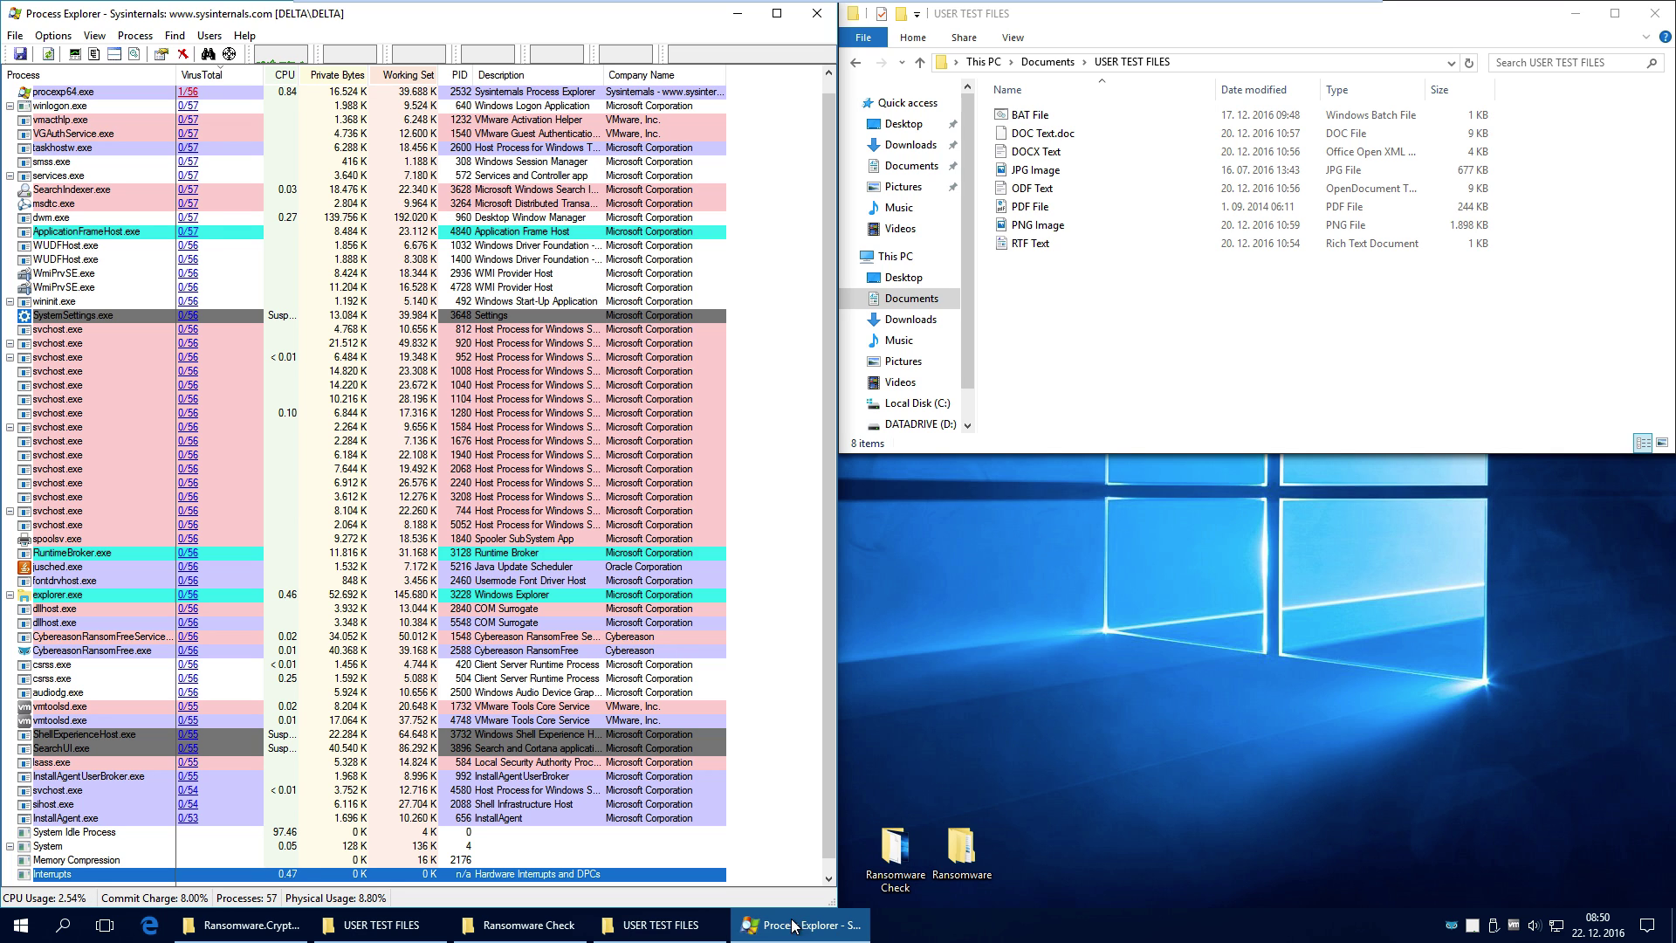
pyautogui.click(688, 924)
pyautogui.click(549, 927)
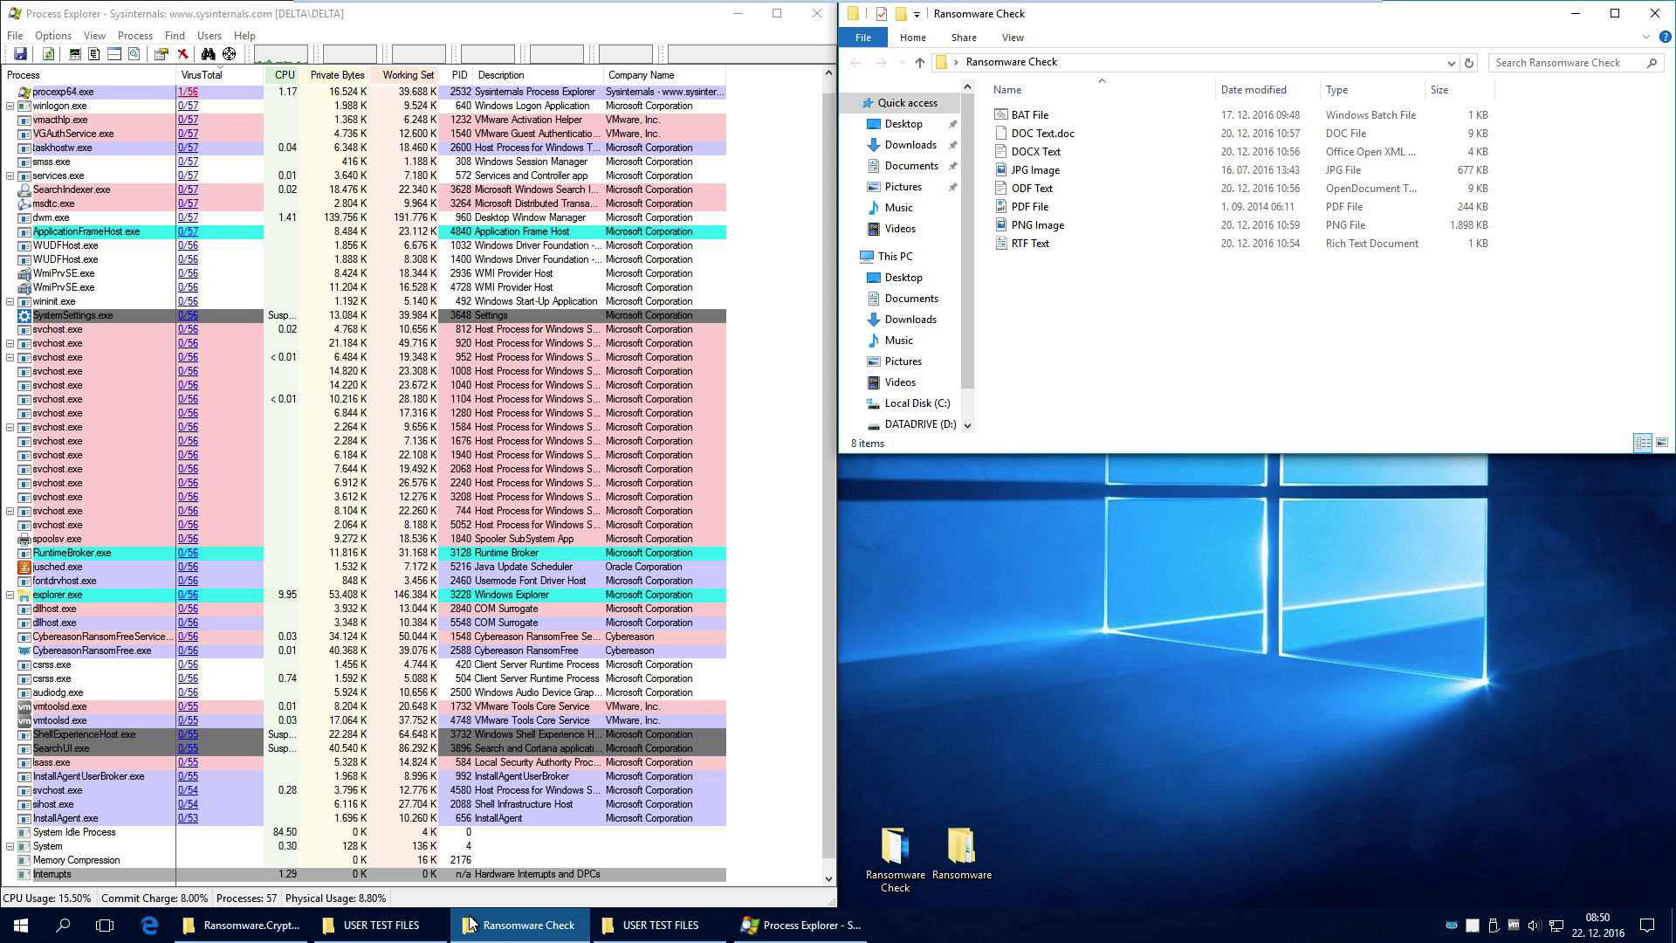
pyautogui.click(250, 925)
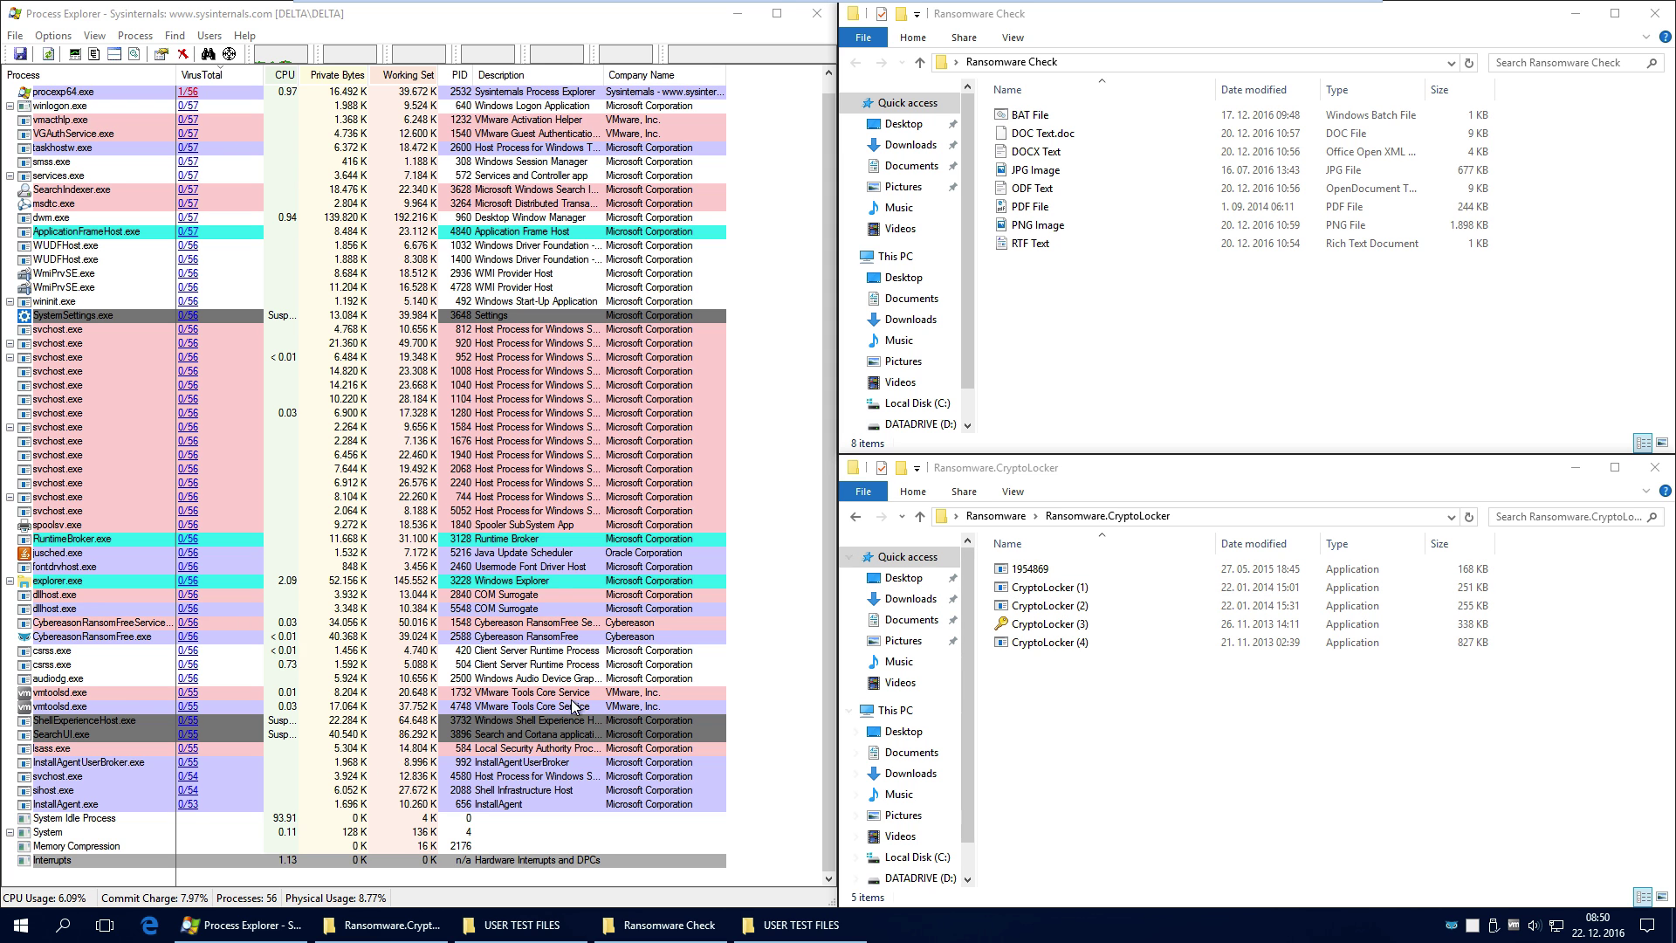
# Open Local Disk (C:) in a new File Explorer window and examine the files inside the folder starting with {CE2CEB4E
pyautogui.click(21, 925)
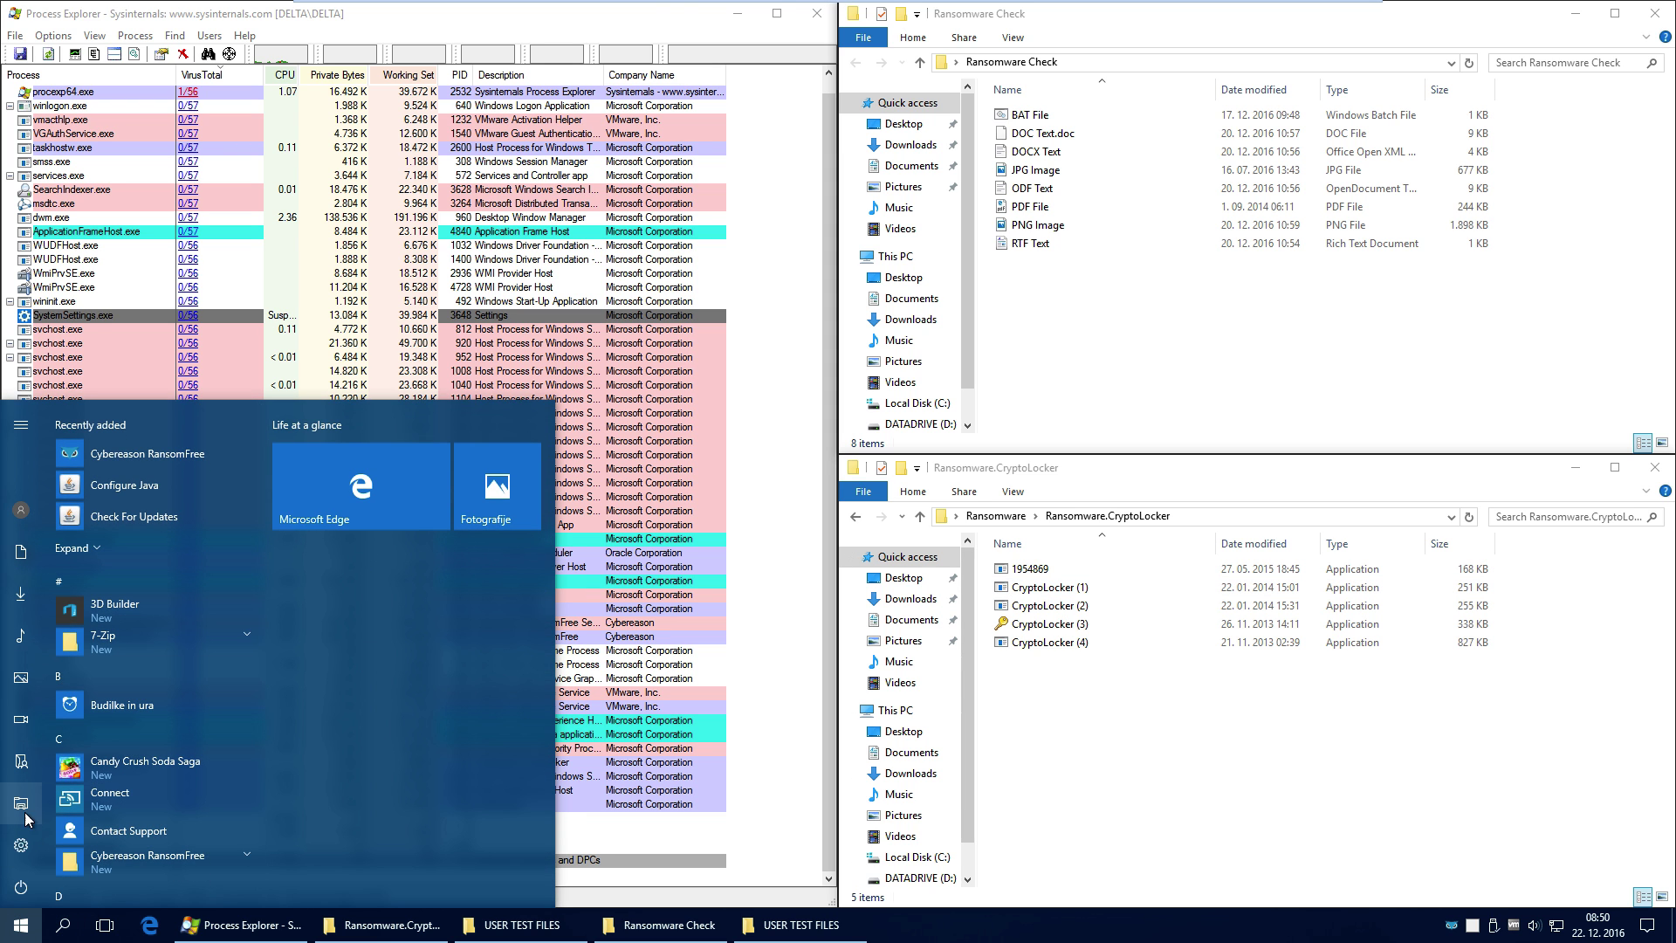
pyautogui.press('Escape')
pyautogui.press('super+e')
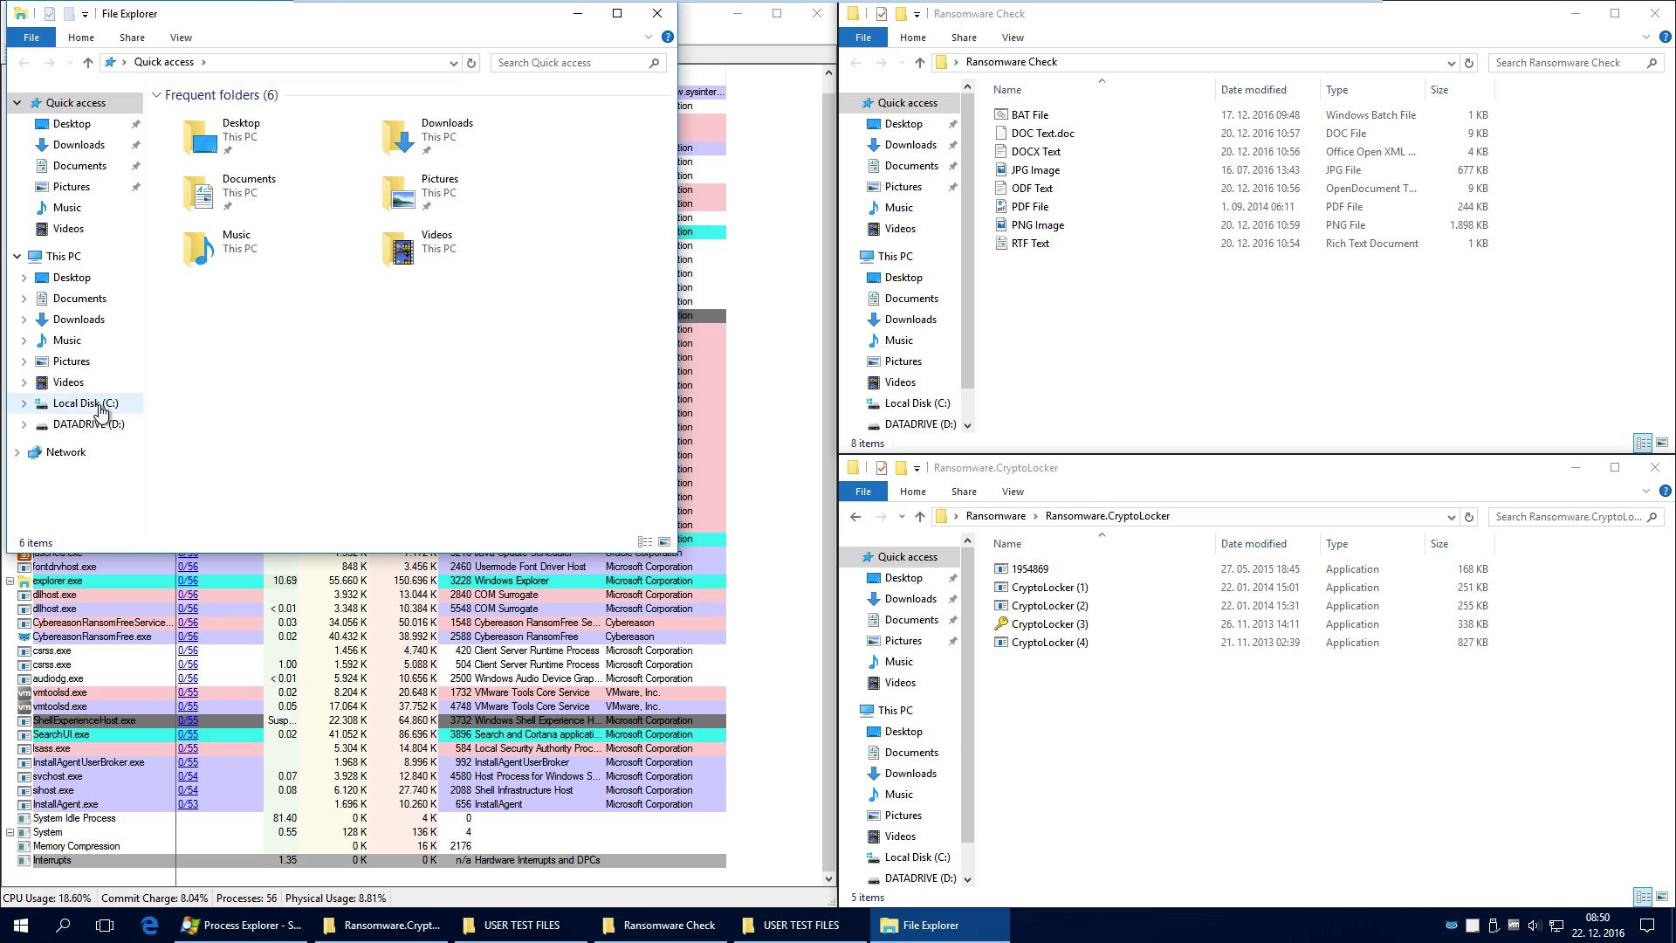
pyautogui.click(96, 402)
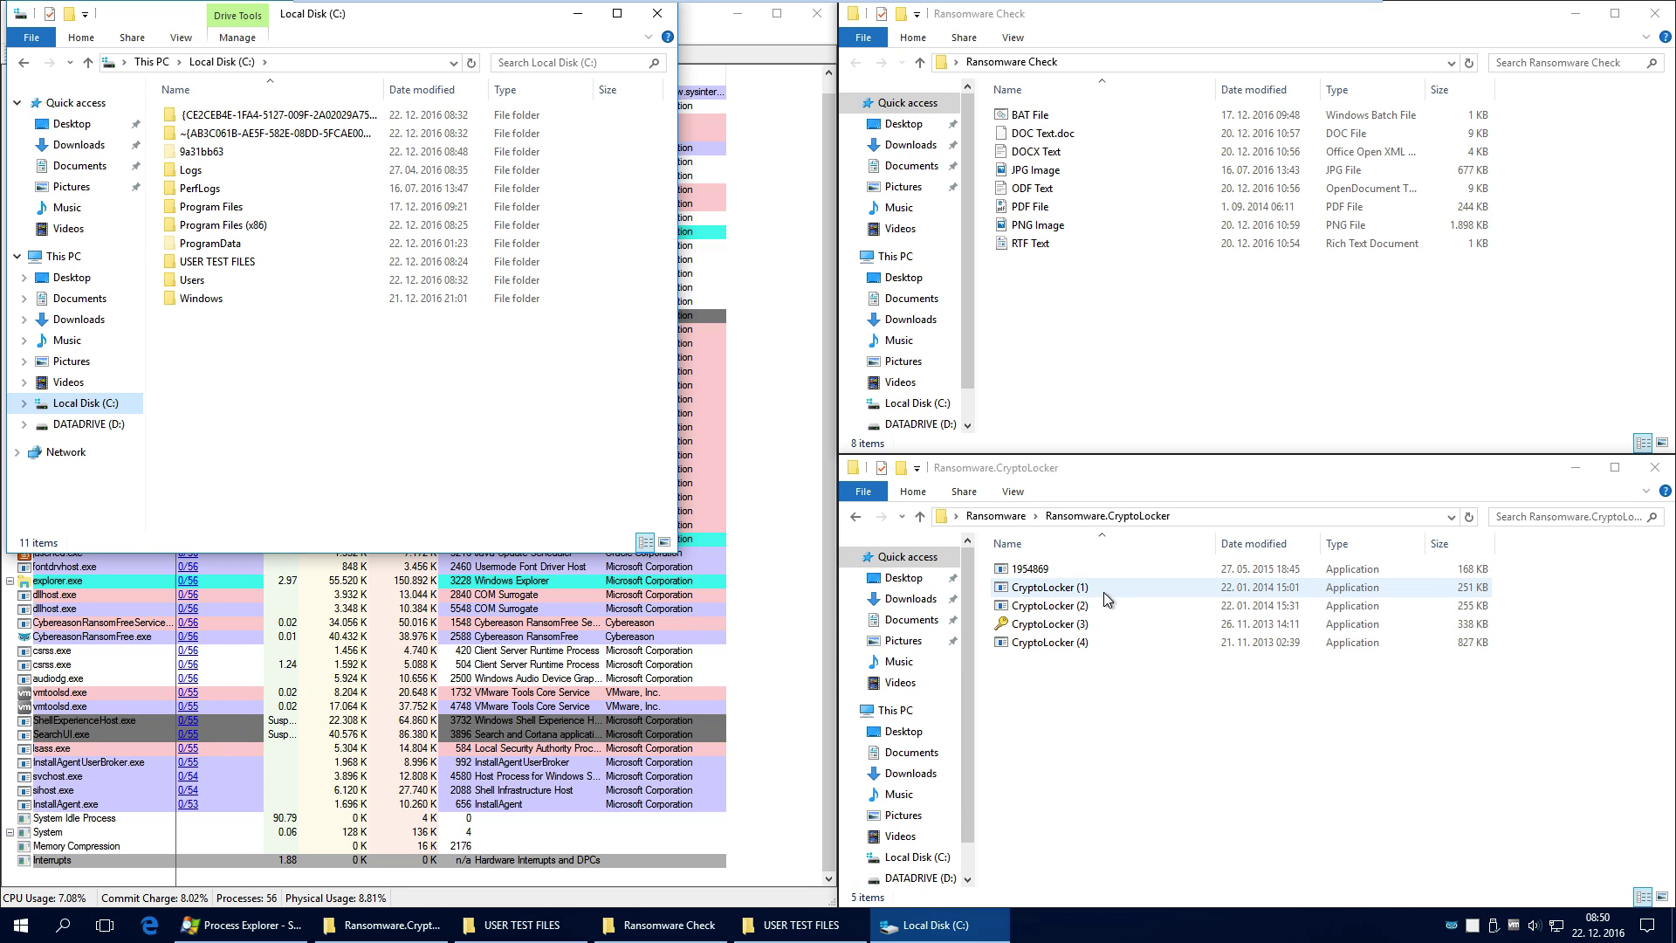
pyautogui.doubleClick(256, 114)
pyautogui.scroll(-2, 430, 304)
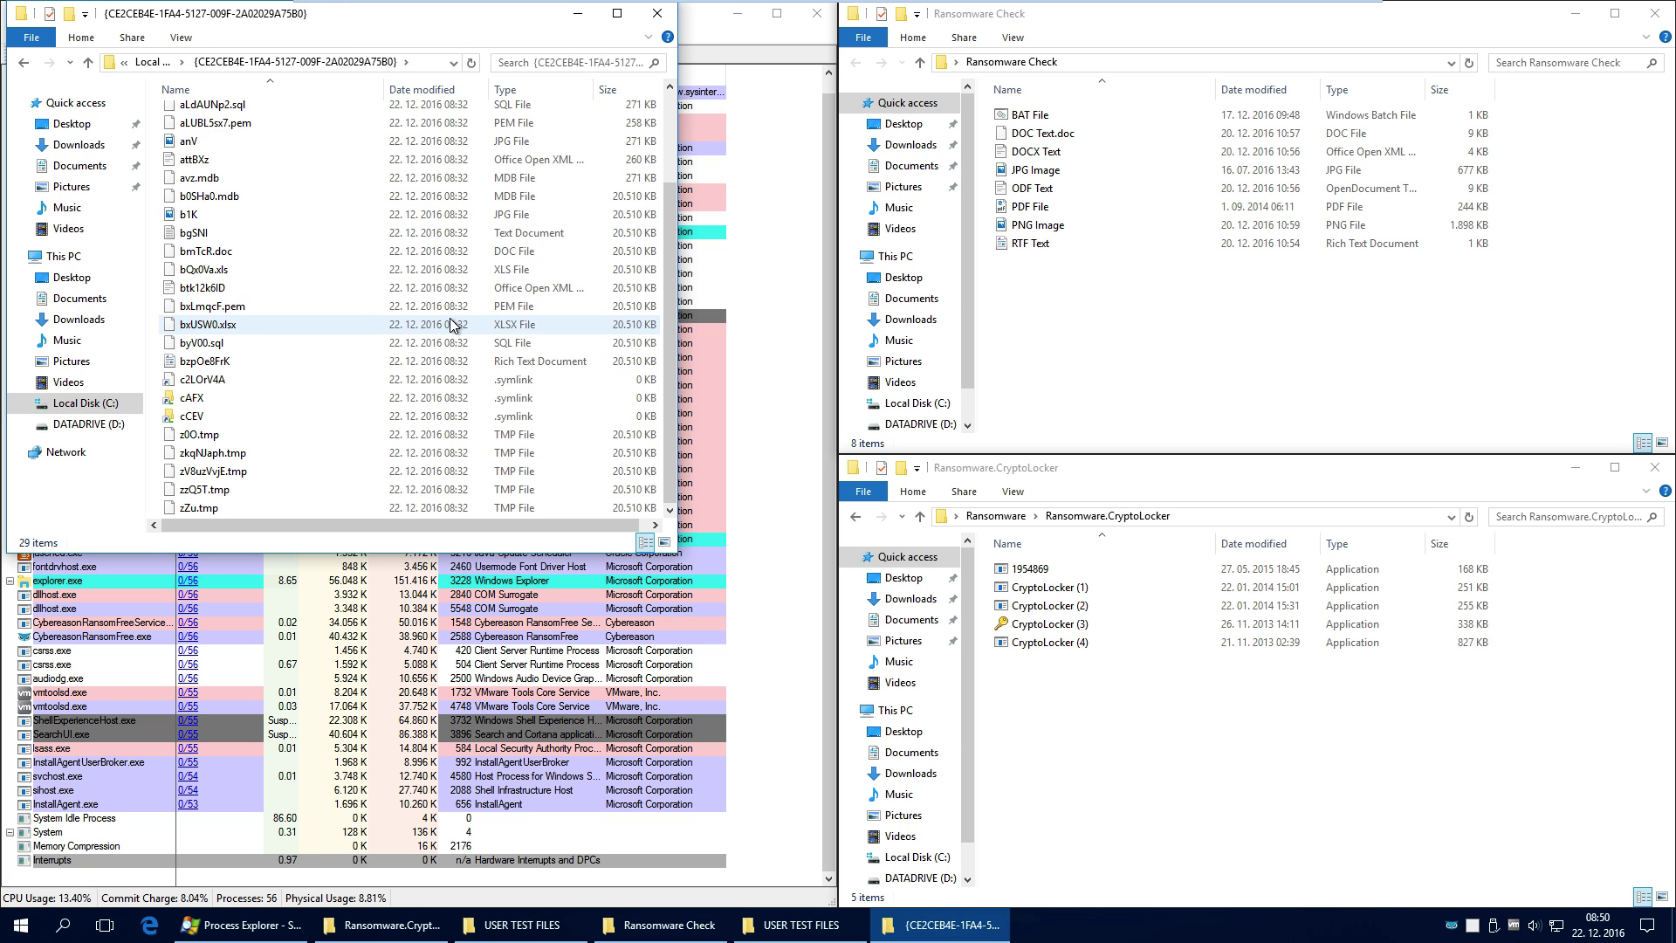
pyautogui.scroll(3, 327, 474)
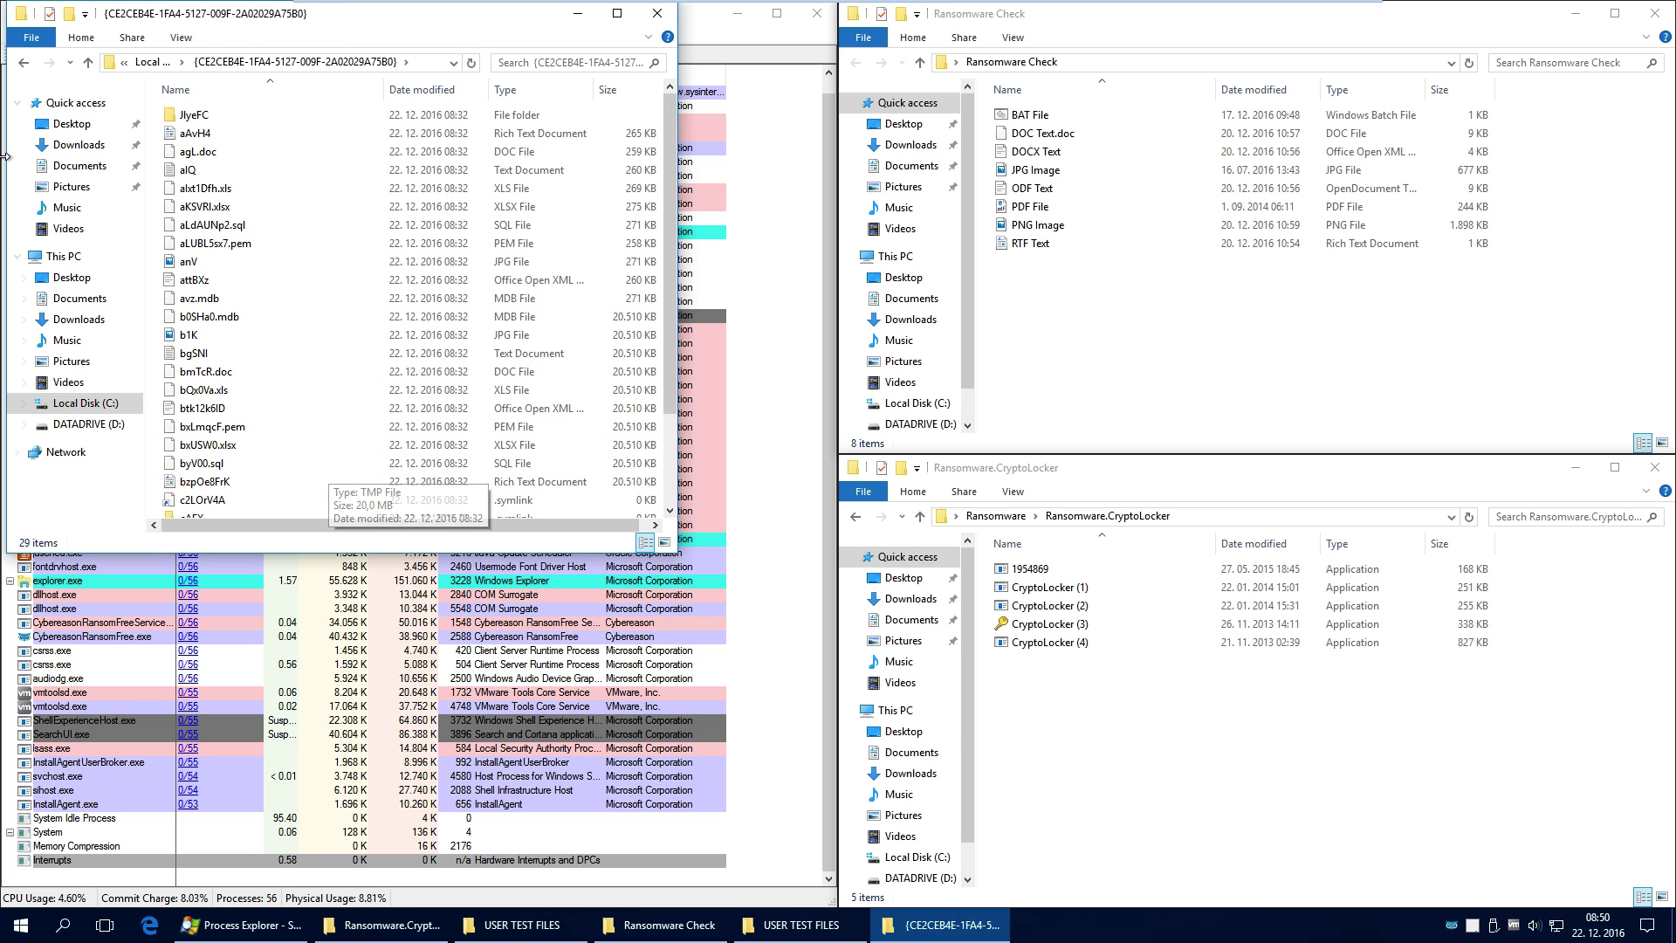
# Return to Local Disk (C:), examine the files in the folder starting with ~{AB3C061B, and close that window
pyautogui.press('BackSpace')
pyautogui.doubleClick(231, 138)
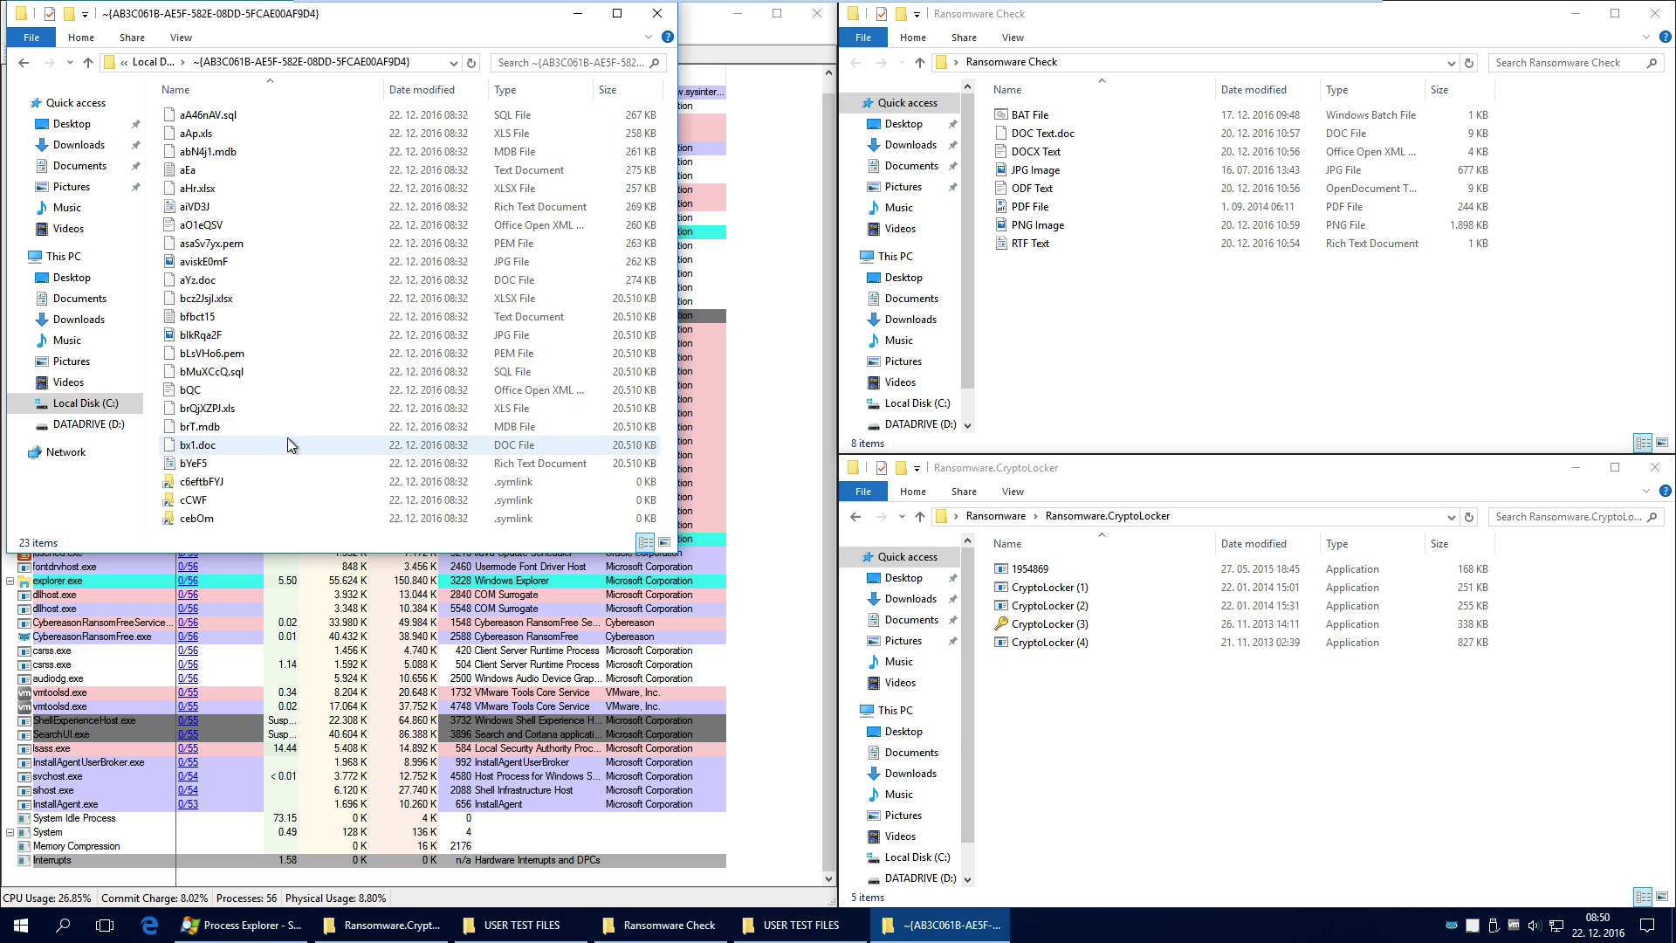
pyautogui.moveTo(308, 12); pyautogui.dragTo(474, 123)
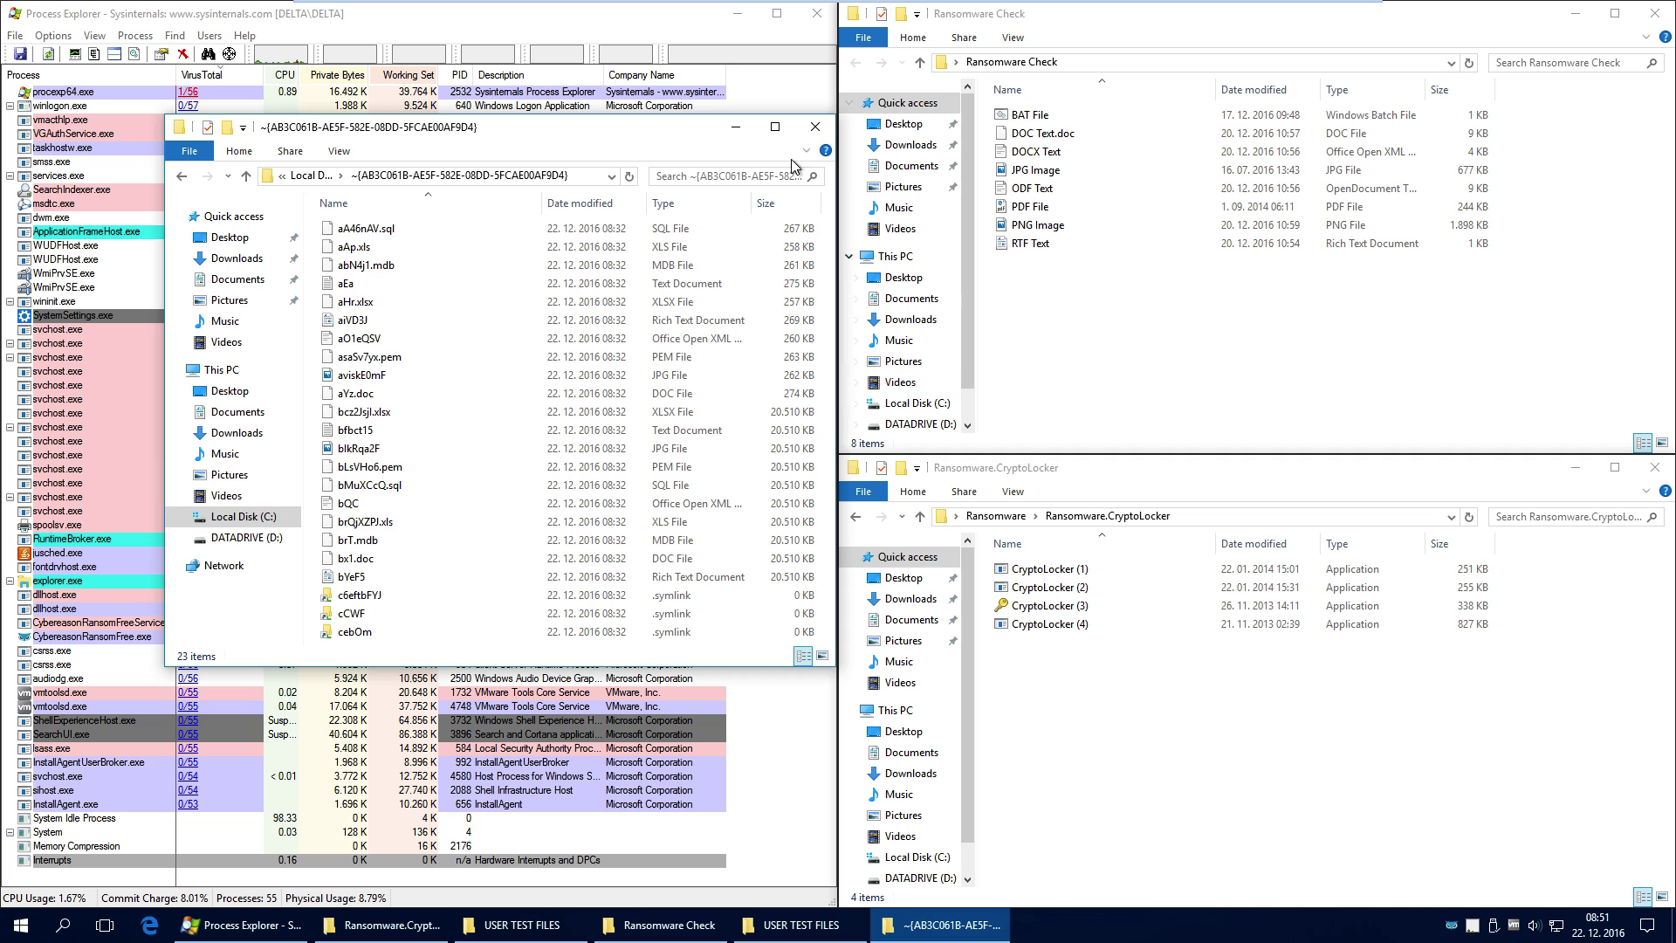
pyautogui.click(815, 126)
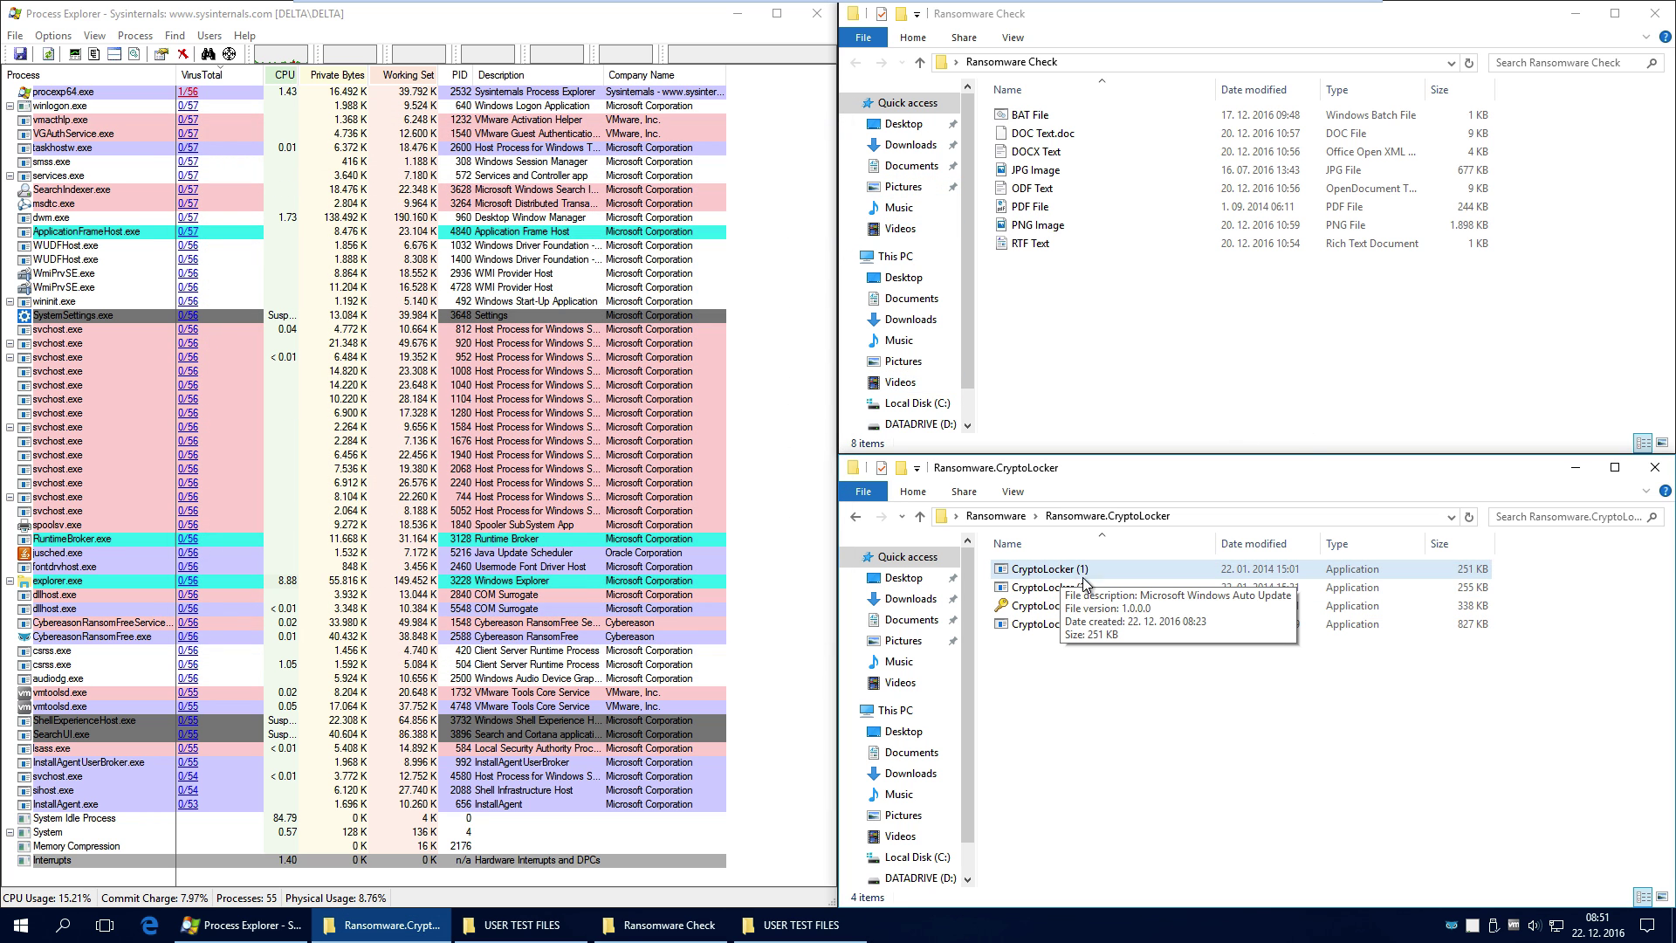
# Review USER TEST FILES under Documents and the desktop's Ransomware Check folder, minimizing Ransomware.CryptoLocker to reveal the desktop
pyautogui.click(1576, 14)
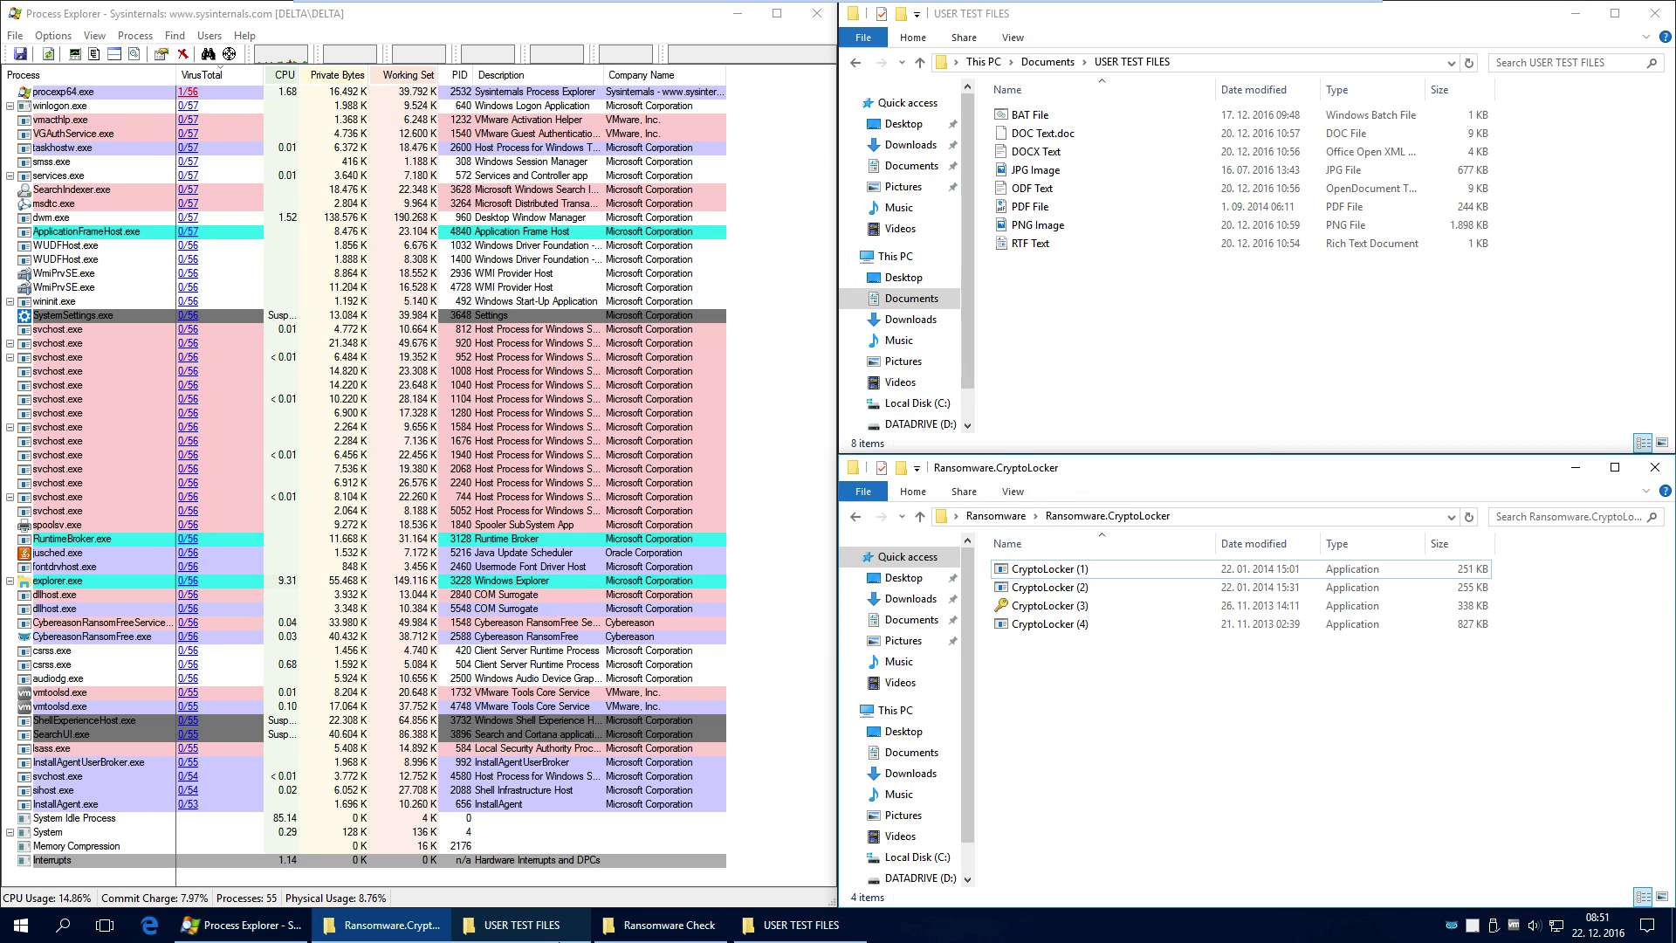
pyautogui.click(661, 924)
pyautogui.click(661, 925)
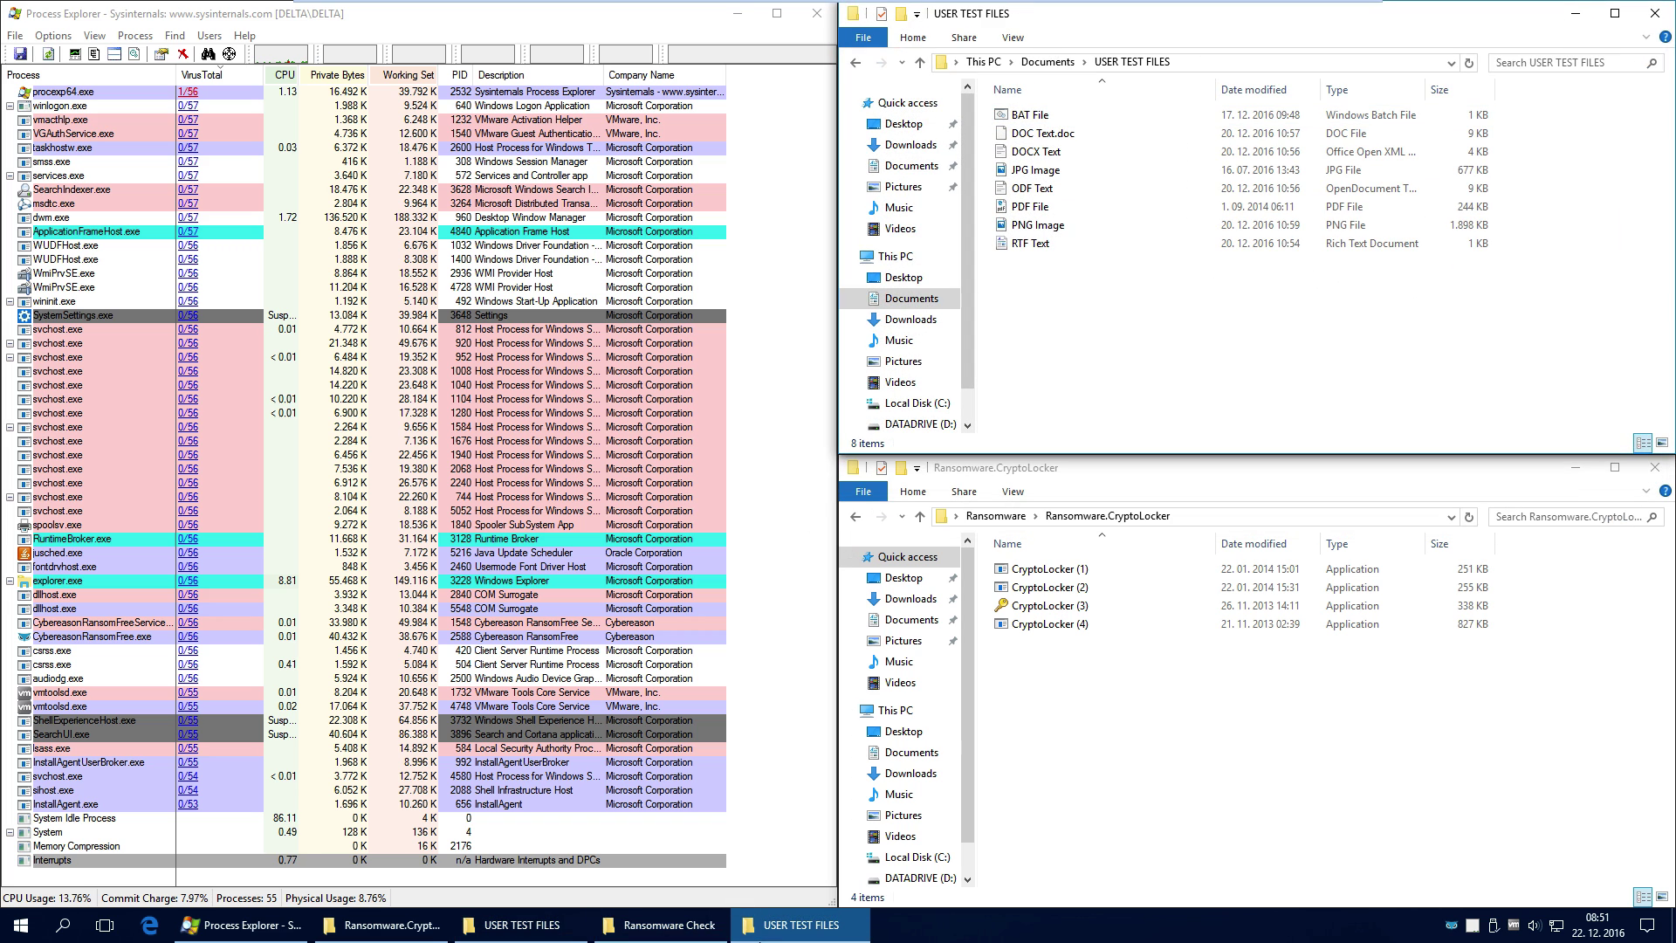
pyautogui.click(1124, 715)
pyautogui.click(1566, 469)
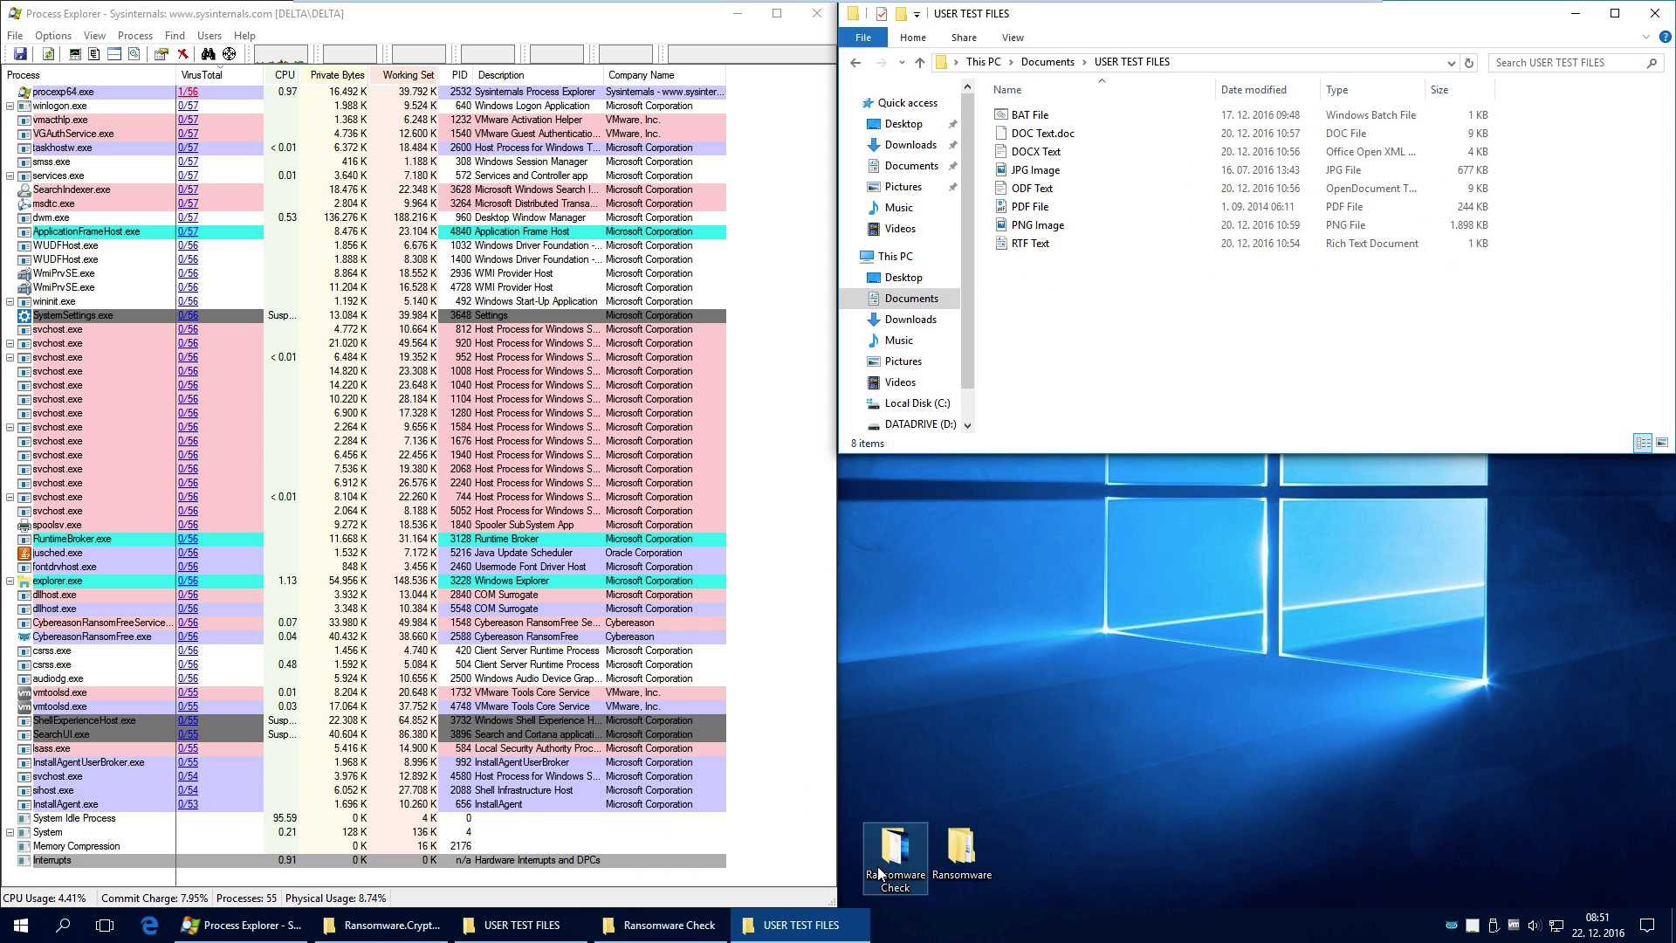
pyautogui.click(661, 925)
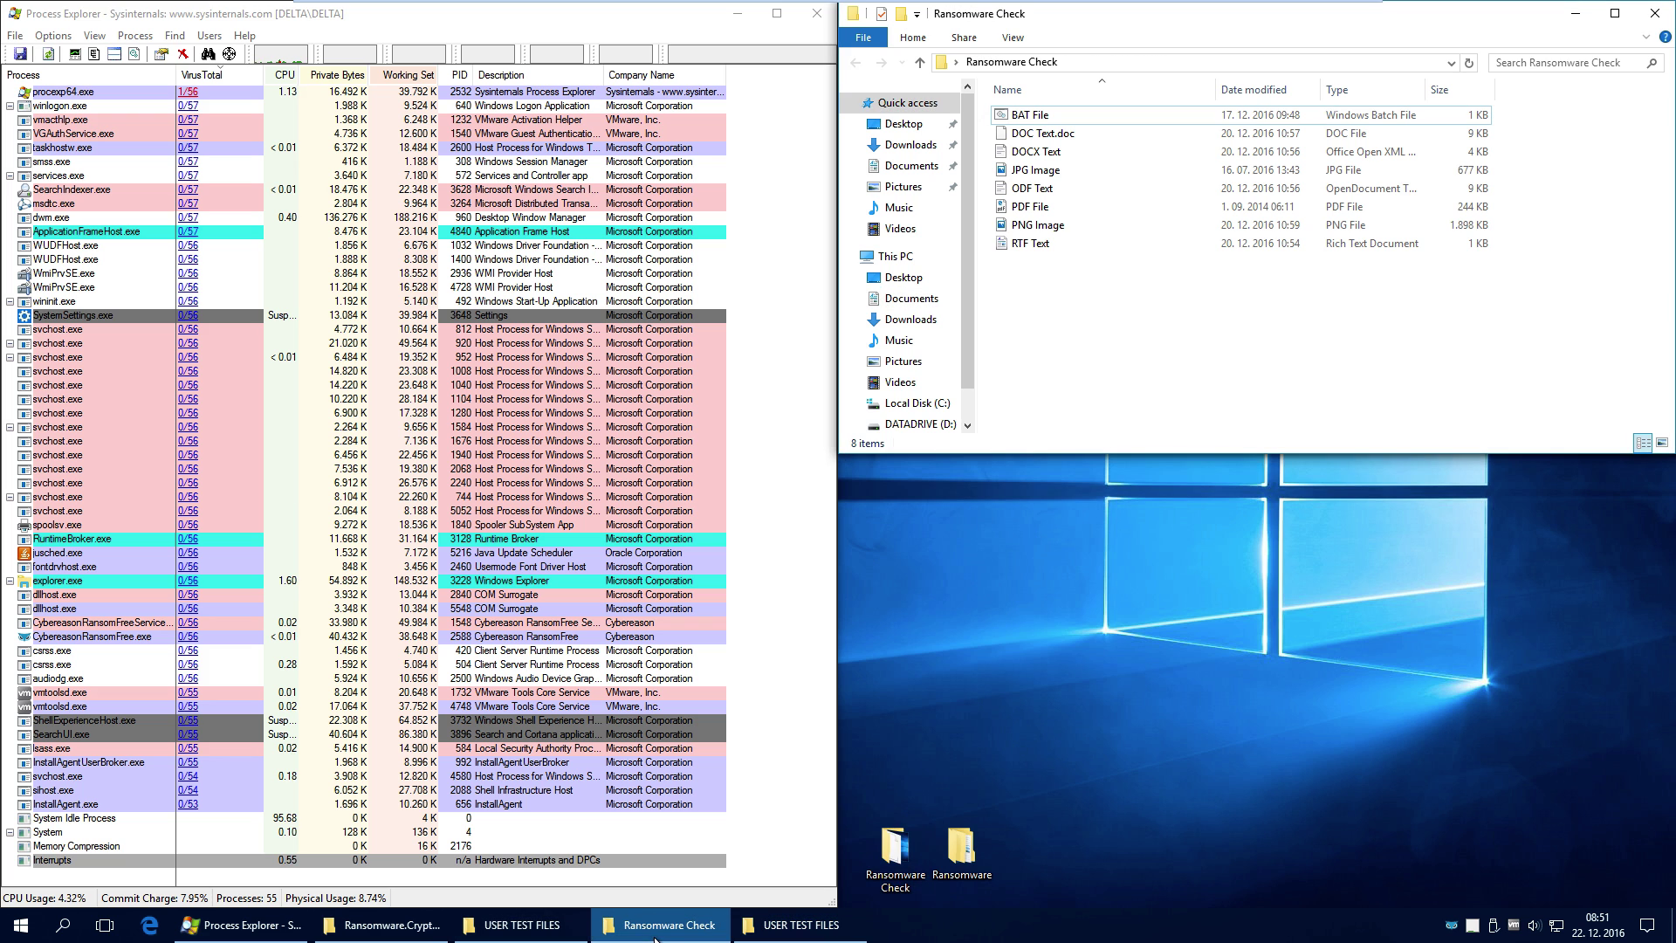
# Restore the Ransomware.CryptoLocker window and run the CryptoLocker (1) sample while watching its processes in Process Explorer
pyautogui.click(368, 927)
pyautogui.doubleClick(1054, 573)
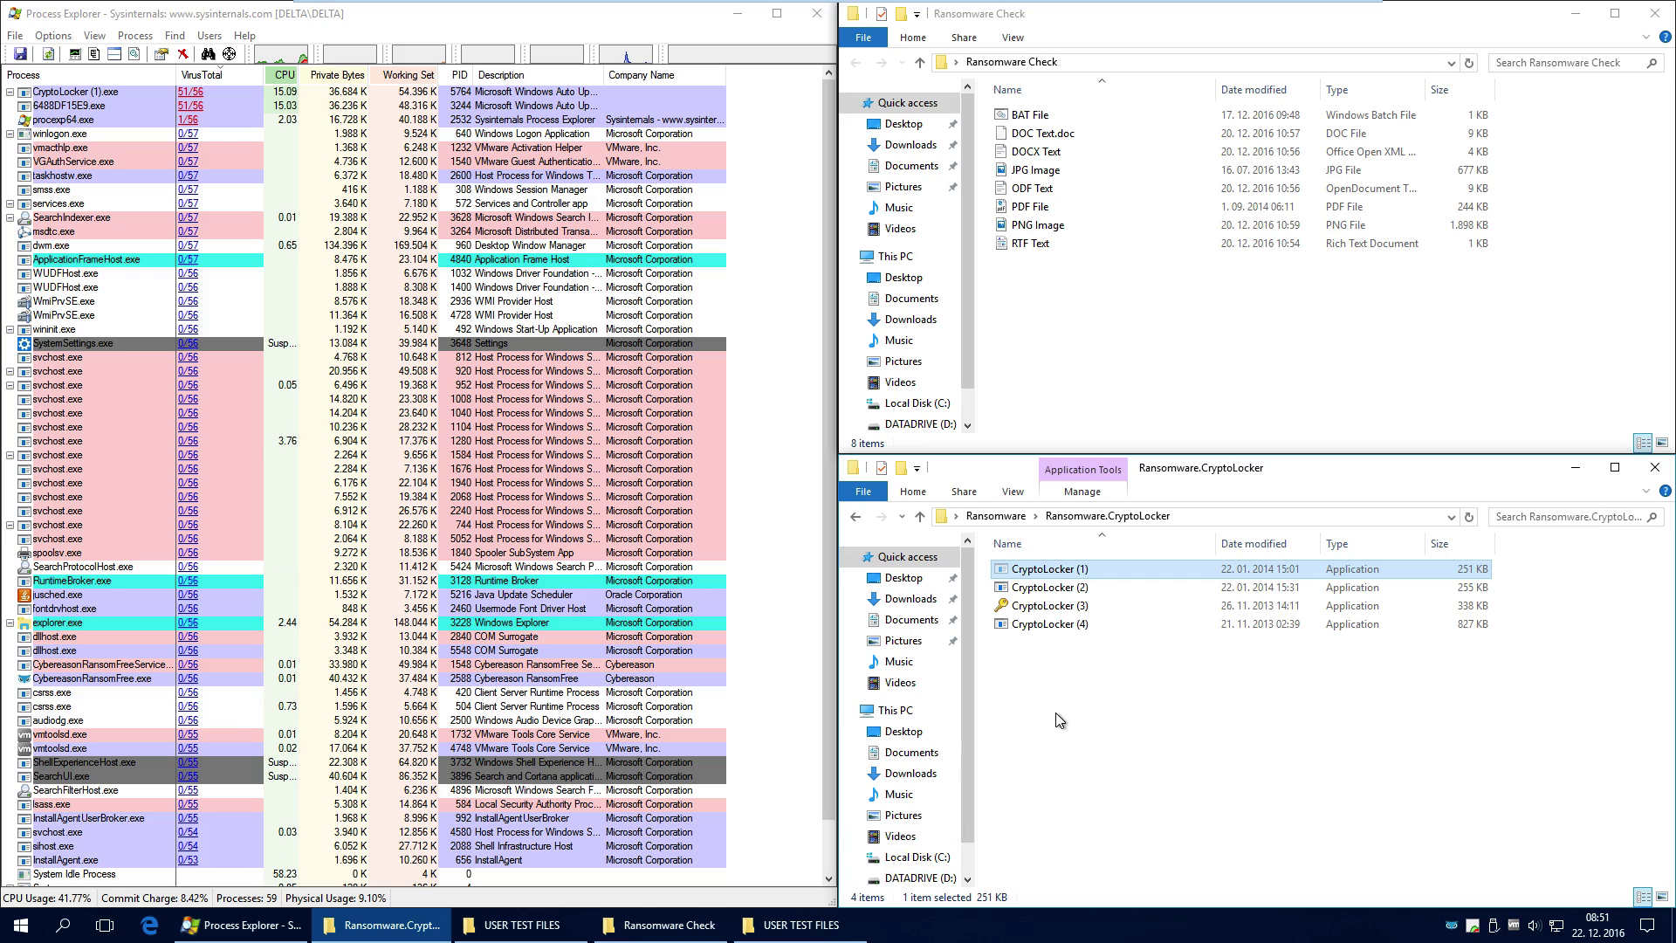
pyautogui.moveTo(799, 925)
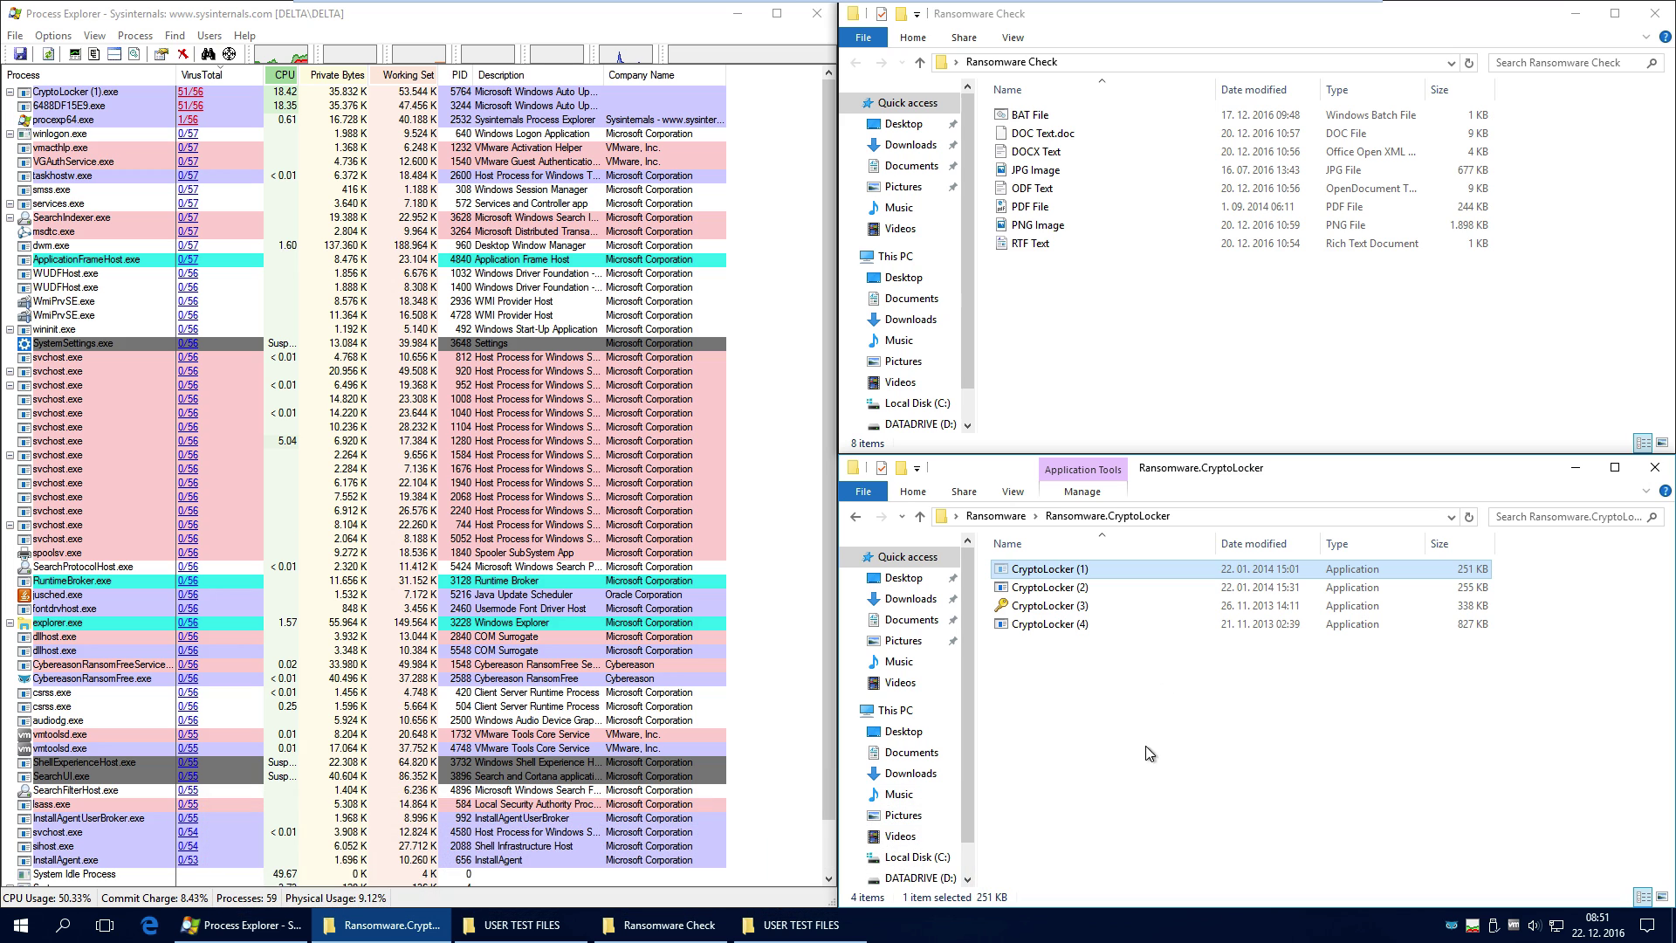
pyautogui.click(1161, 725)
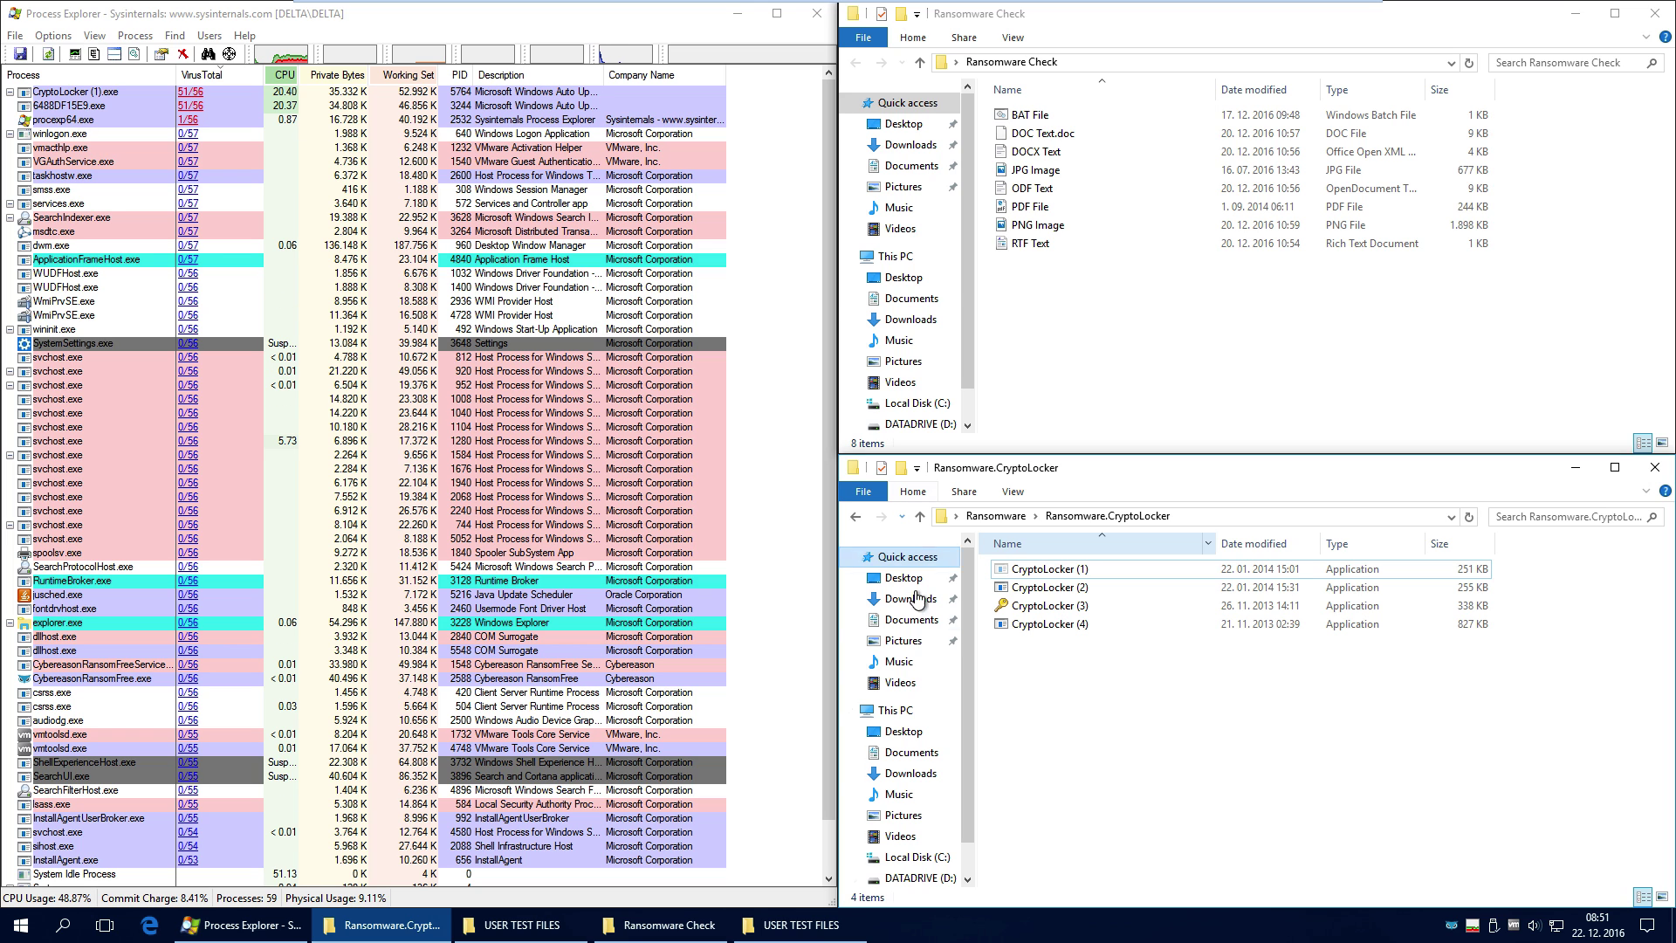
# Examine the test files in Documents, Ransomware Check and DATADRIVE (D:) for signs of encryption while CryptoLocker (1) runs
pyautogui.click(801, 925)
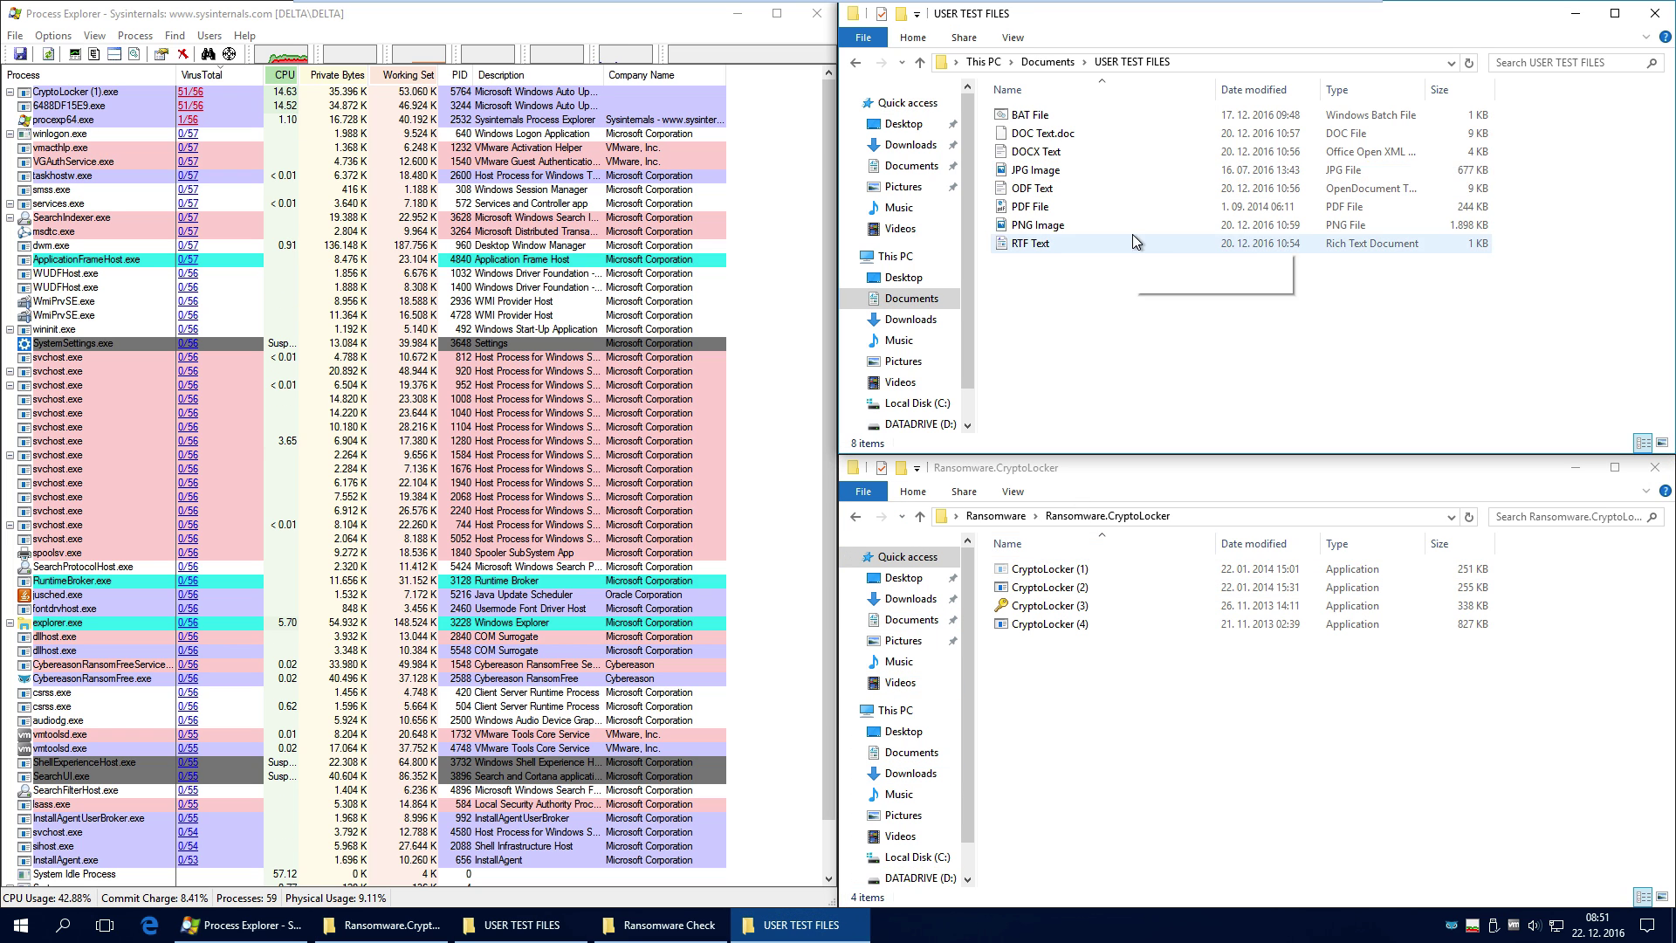
pyautogui.click(597, 924)
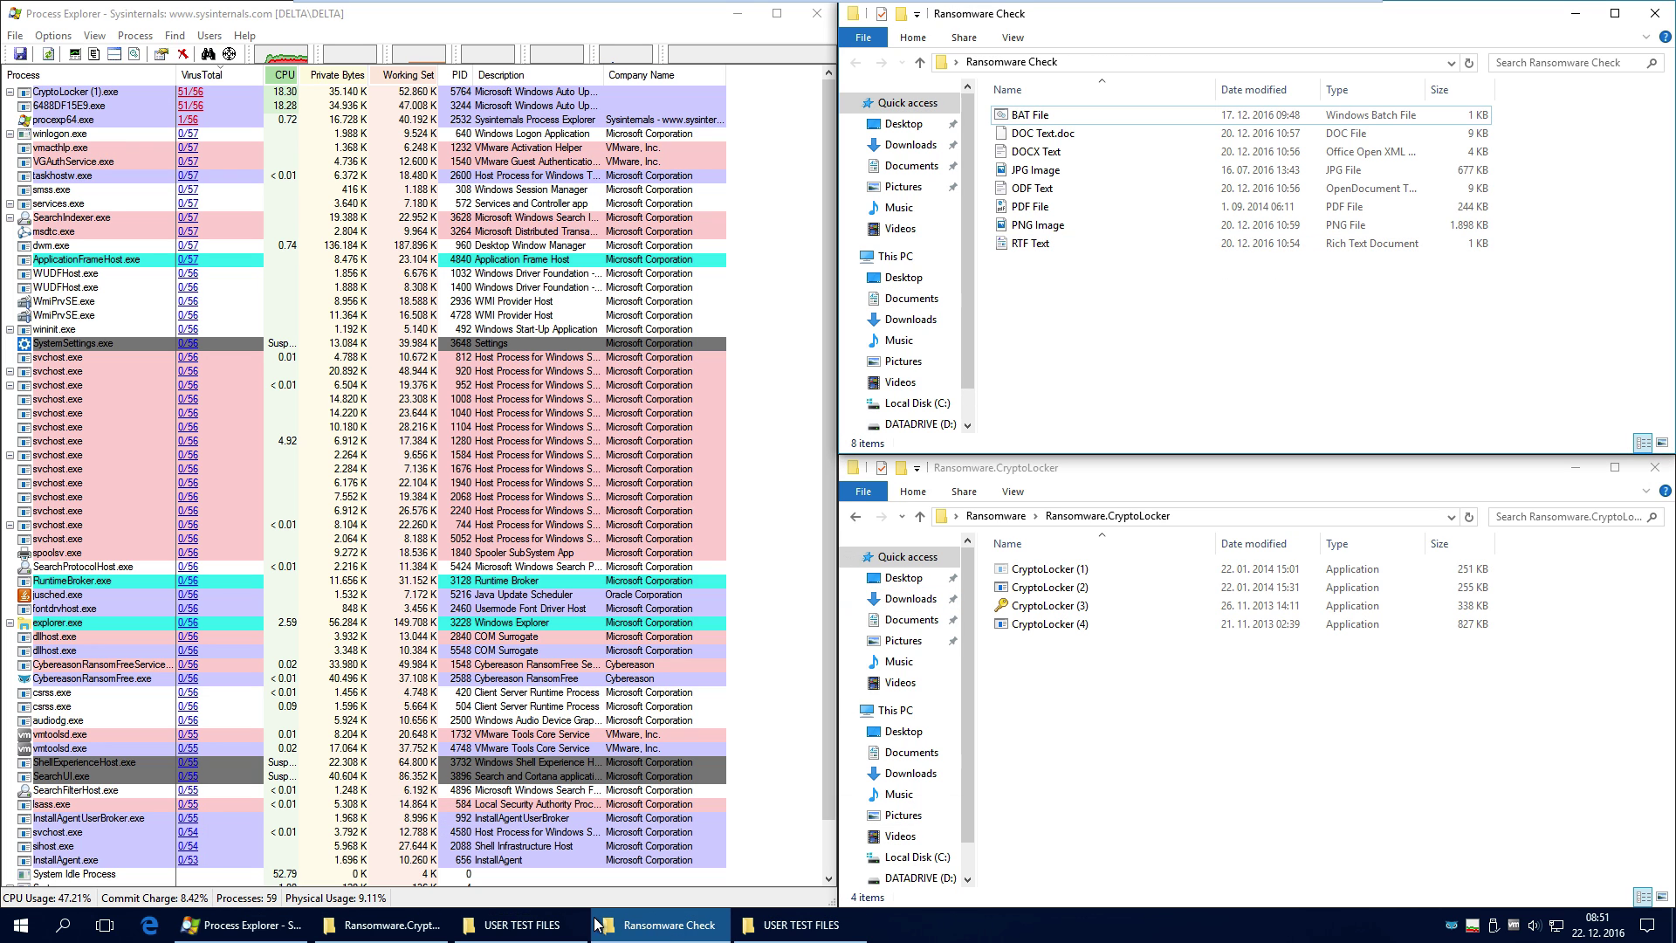
pyautogui.click(521, 931)
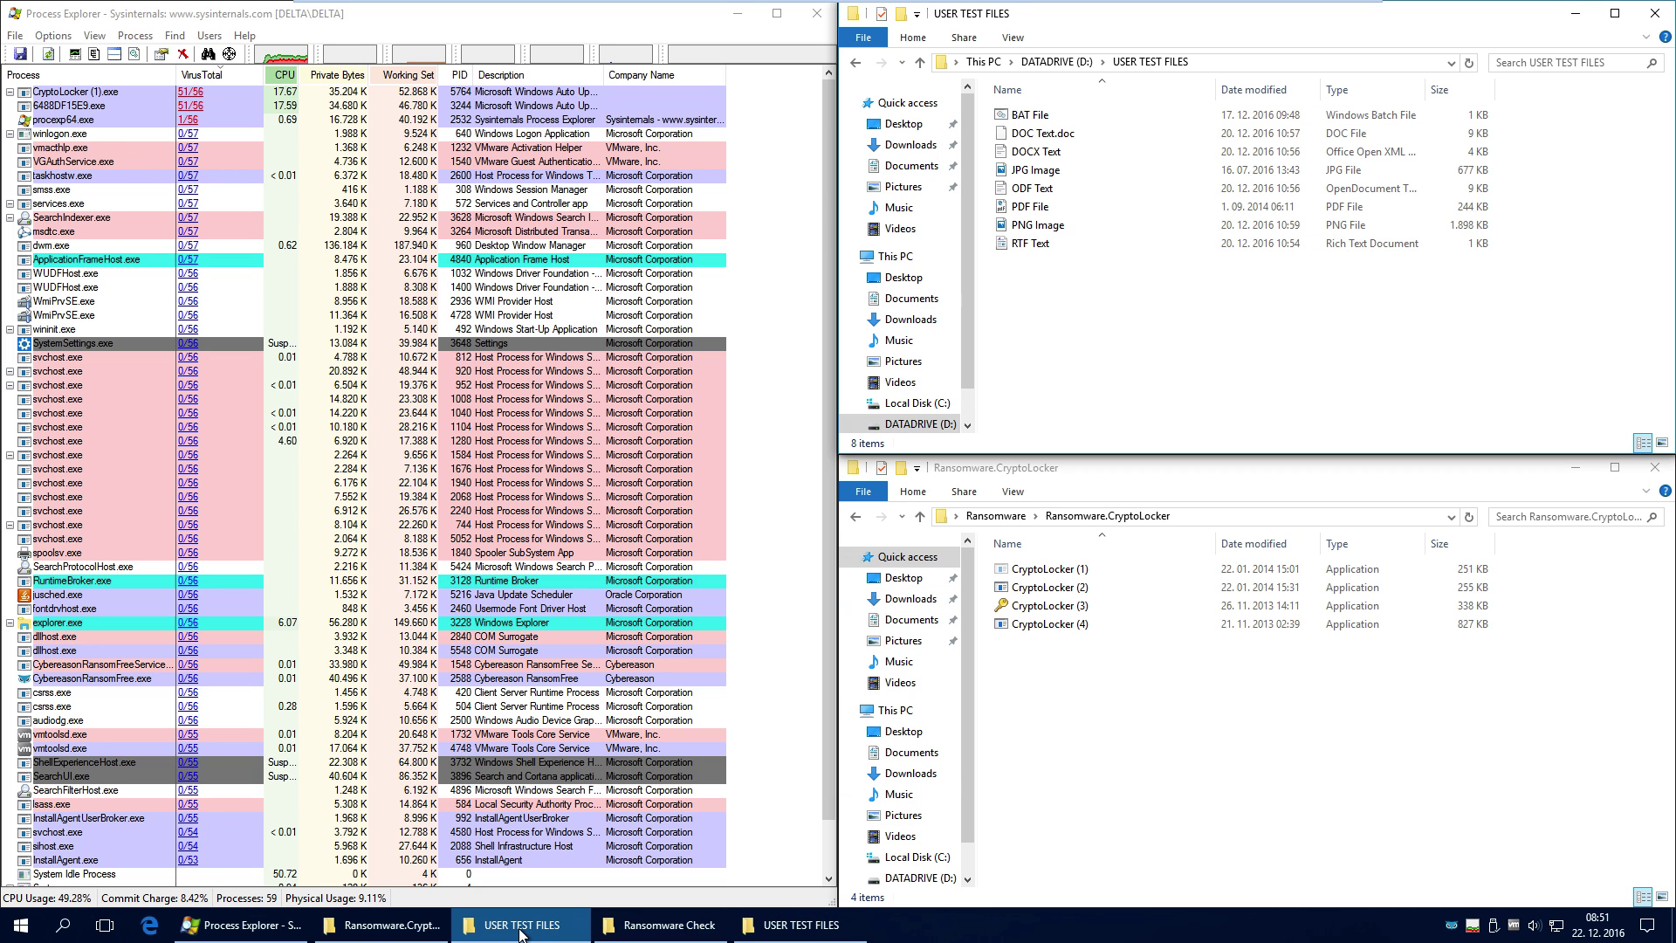
pyautogui.click(689, 931)
pyautogui.click(791, 933)
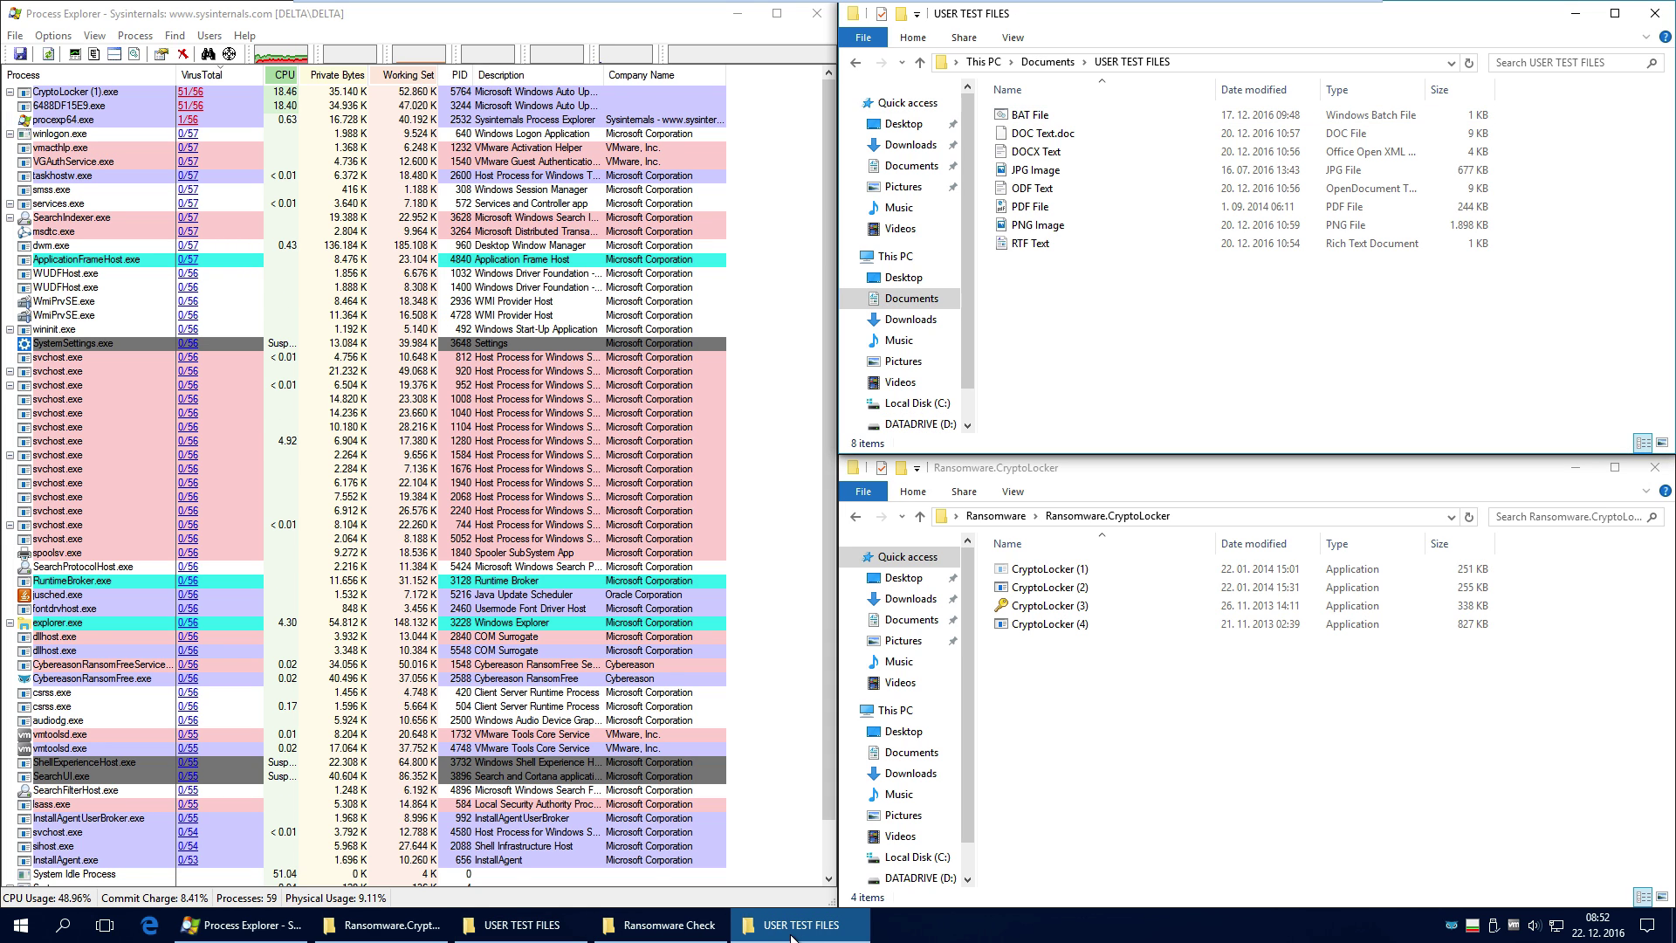
pyautogui.click(677, 931)
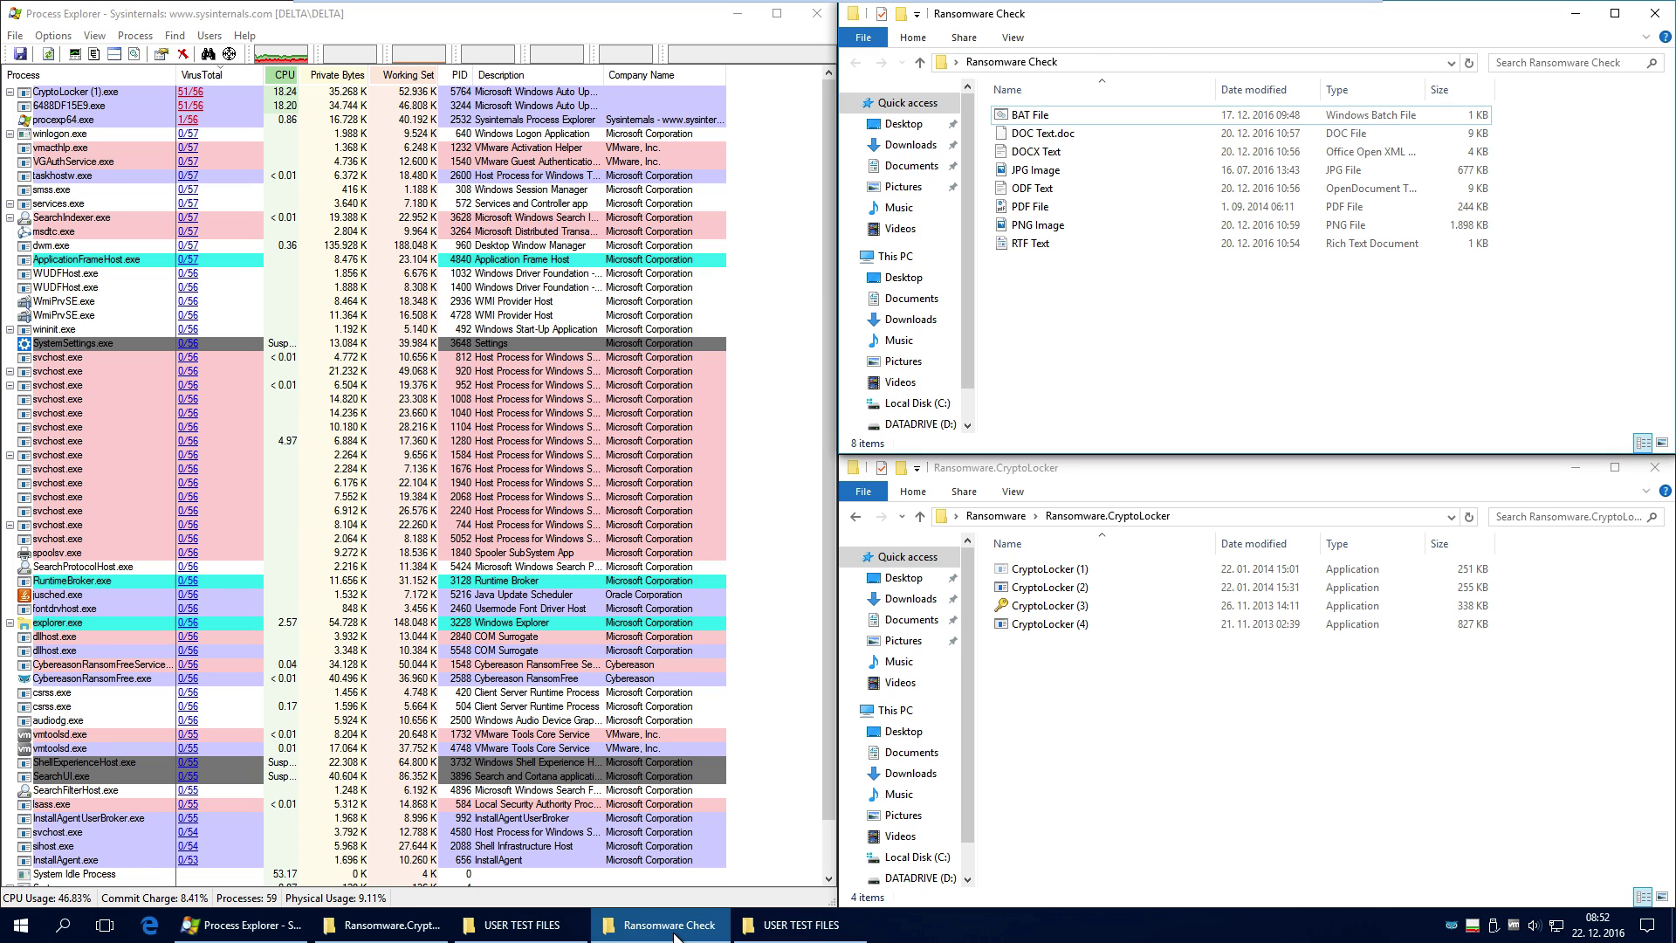
pyautogui.click(535, 930)
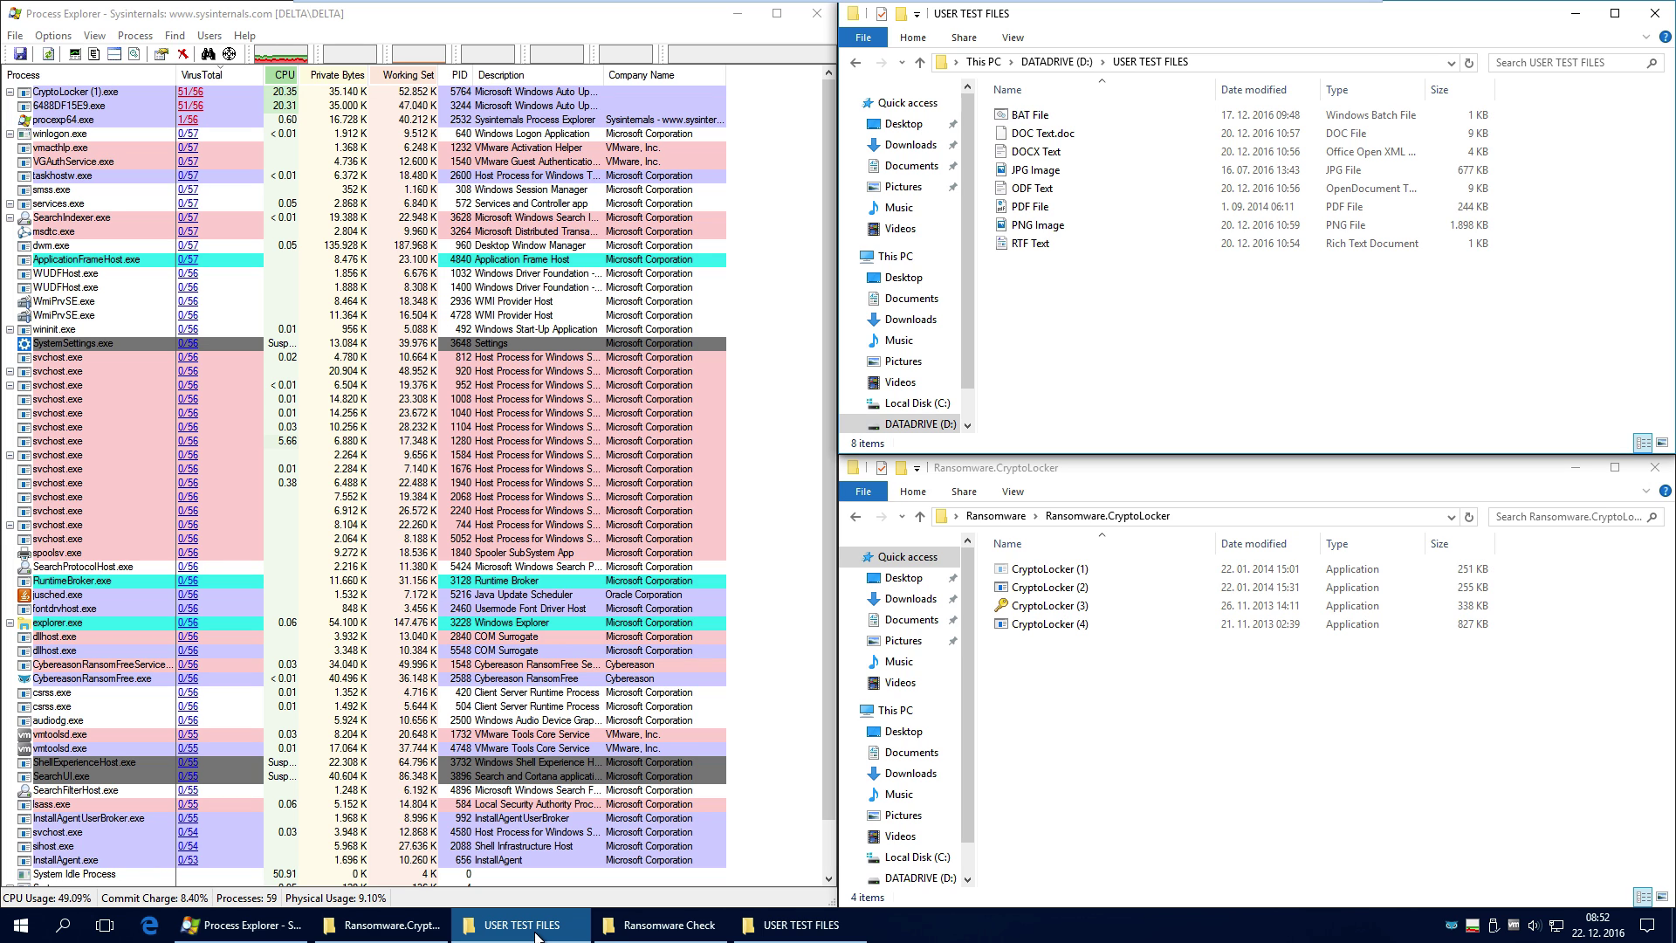
pyautogui.click(1099, 713)
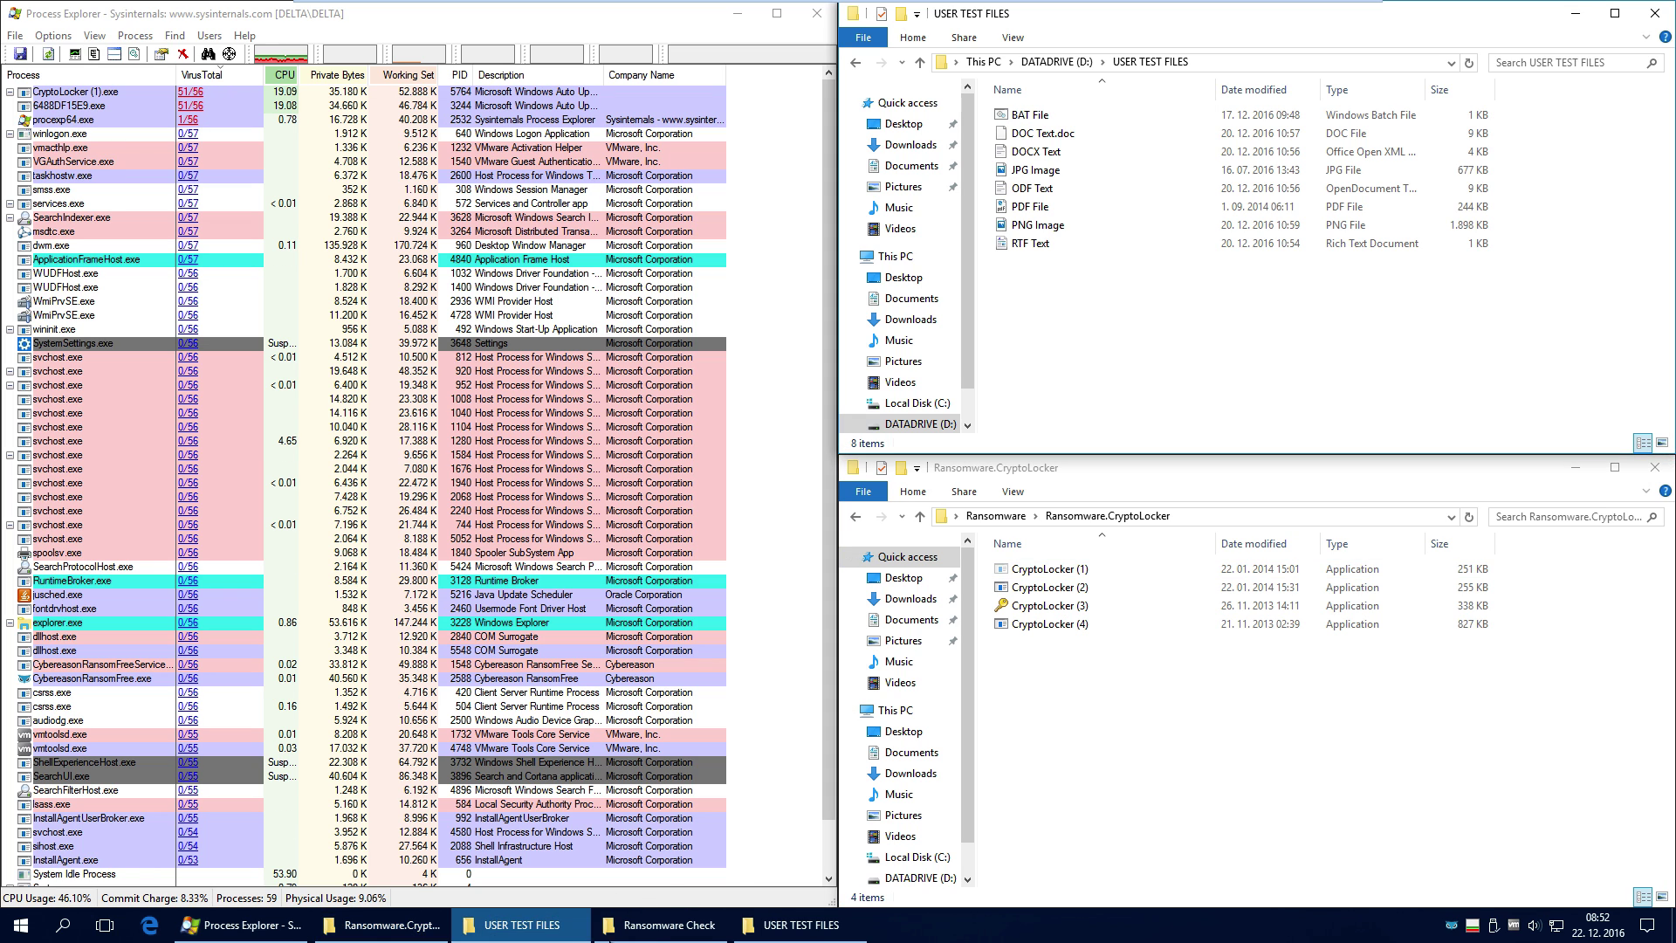
pyautogui.click(789, 932)
pyautogui.click(524, 927)
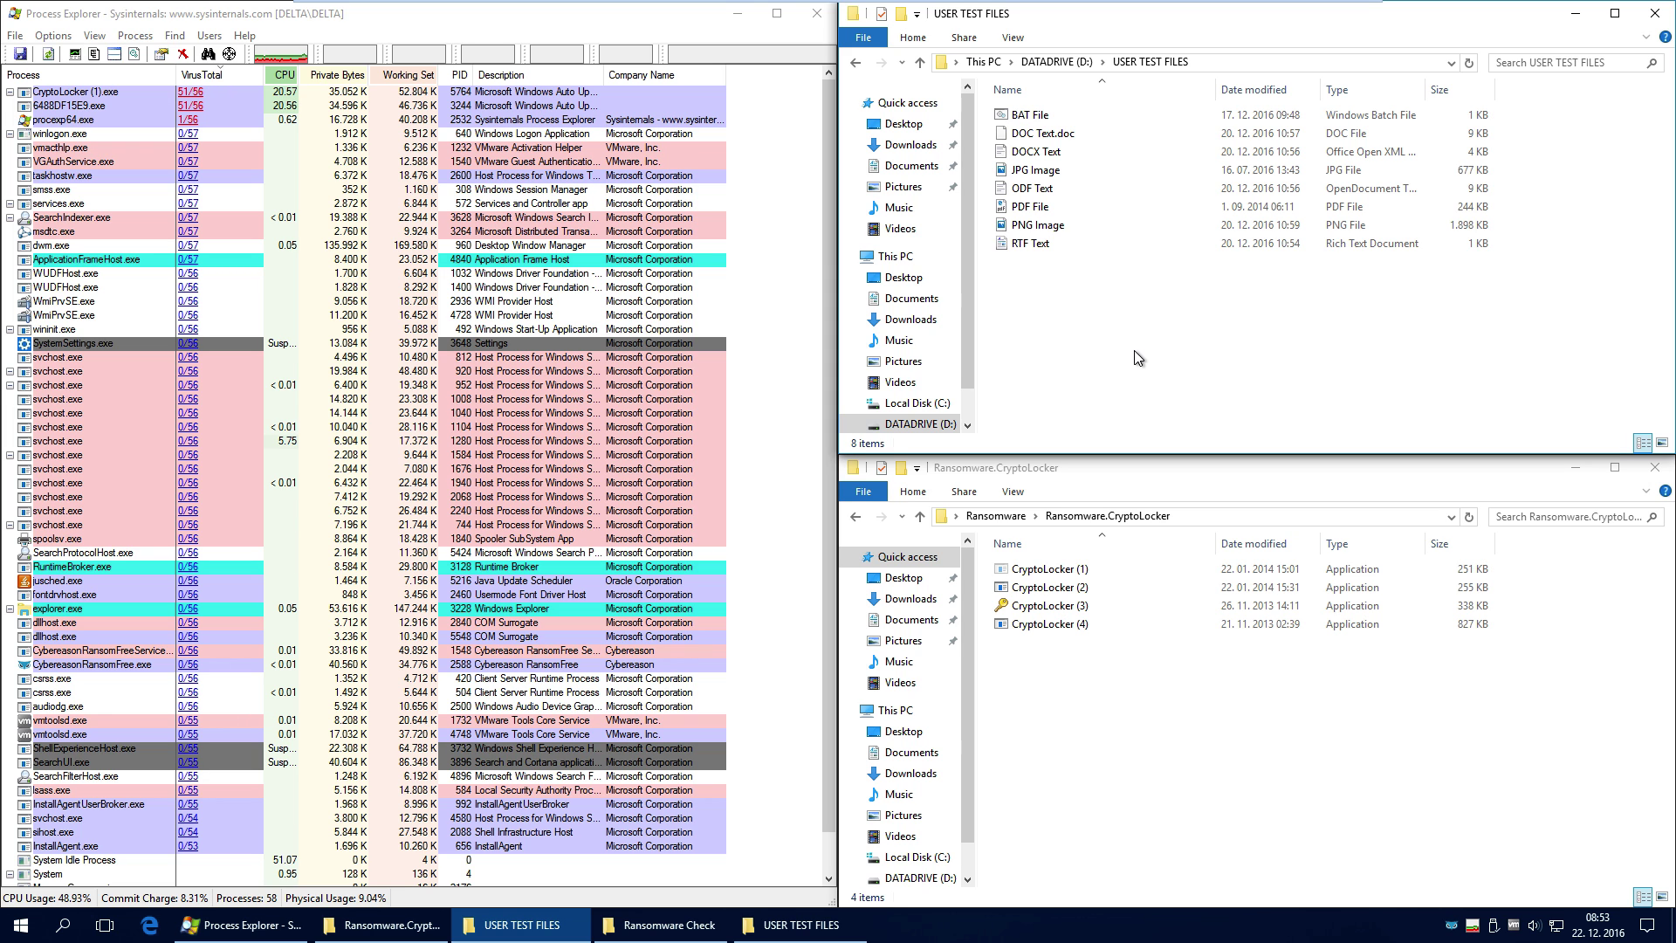
# Open Local Disk (C:) in a new File Explorer window, examine its folders for changes, and close the window
pyautogui.click(32, 918)
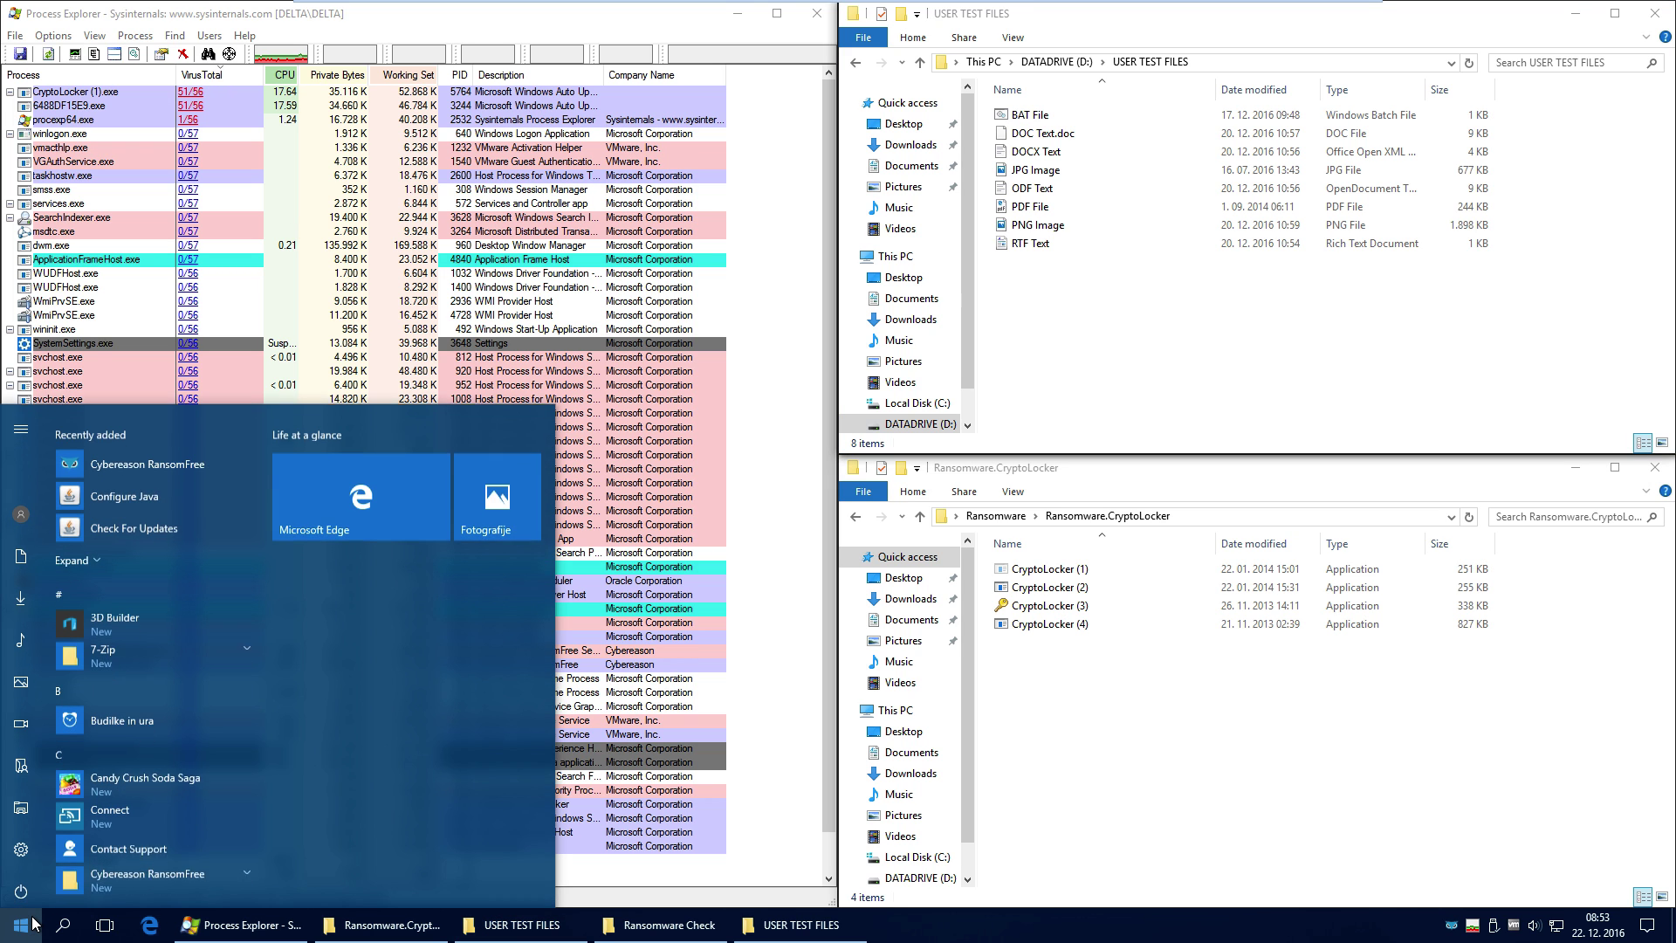
pyautogui.click(720, 583)
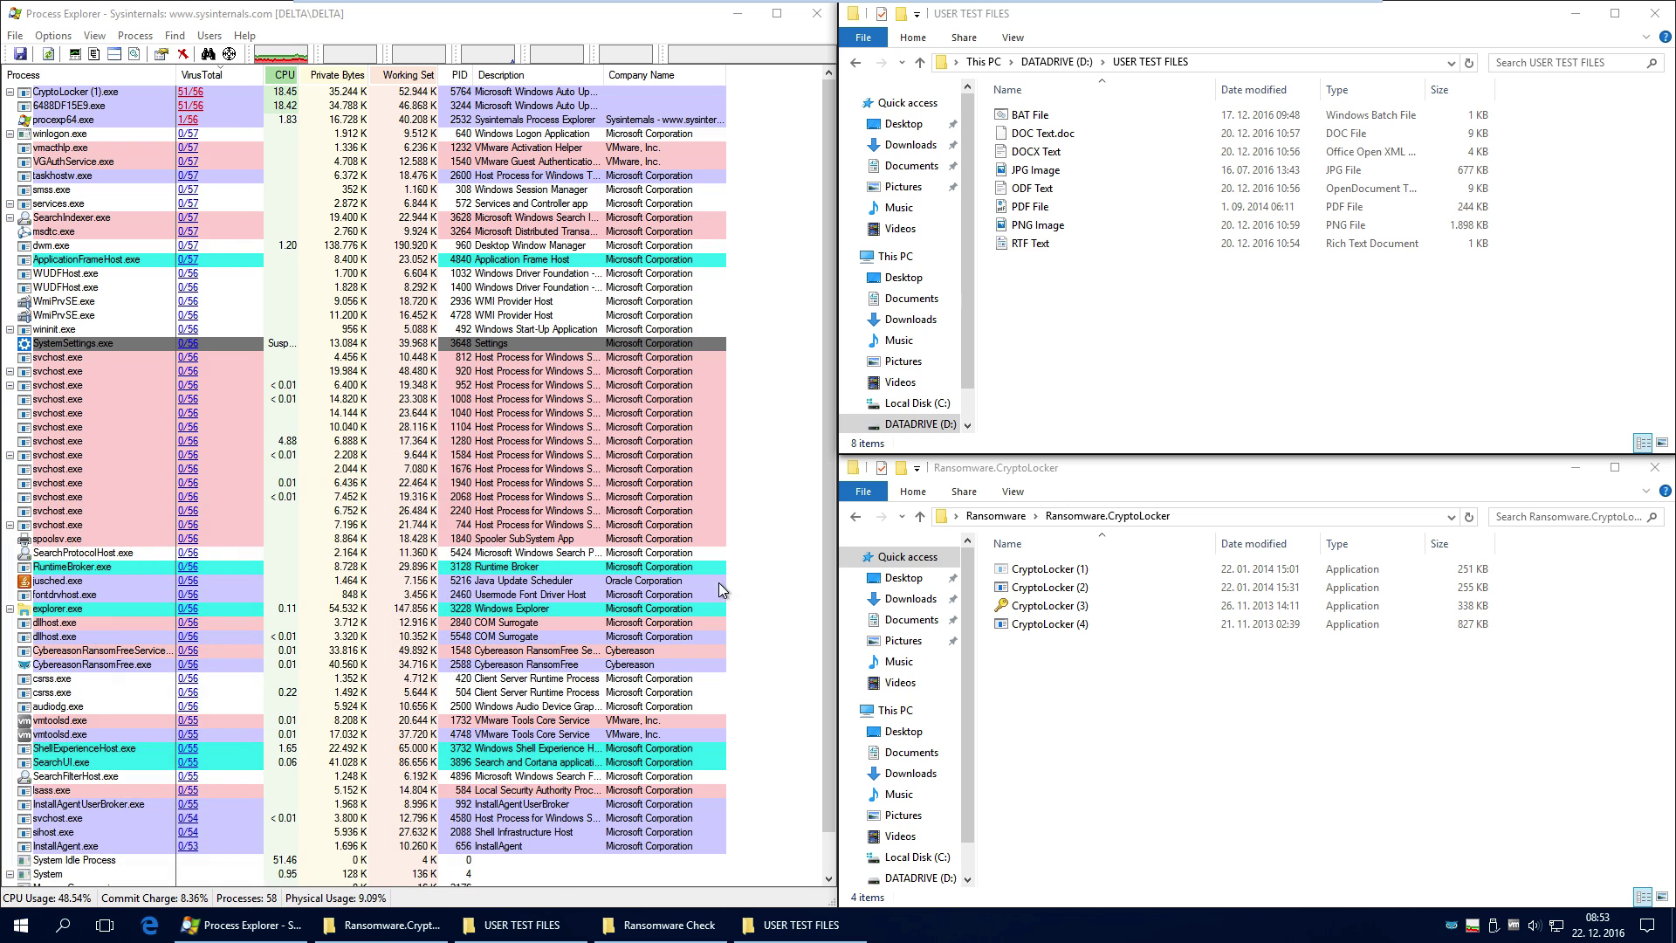
pyautogui.press('super+e')
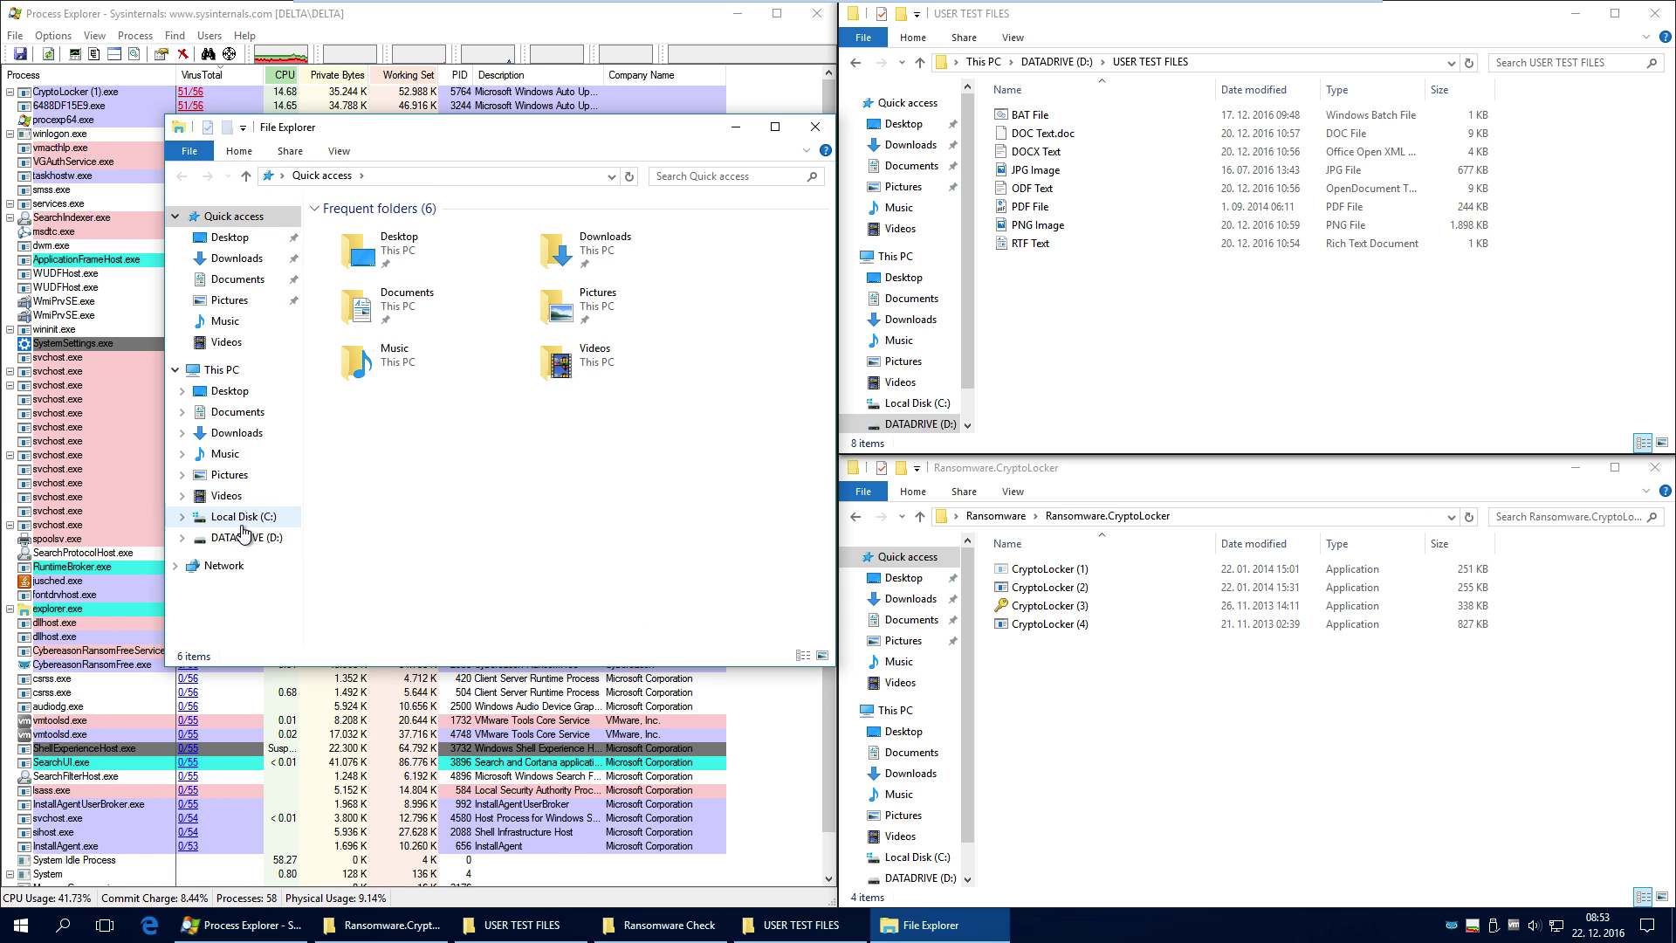
pyautogui.click(244, 536)
pyautogui.click(246, 522)
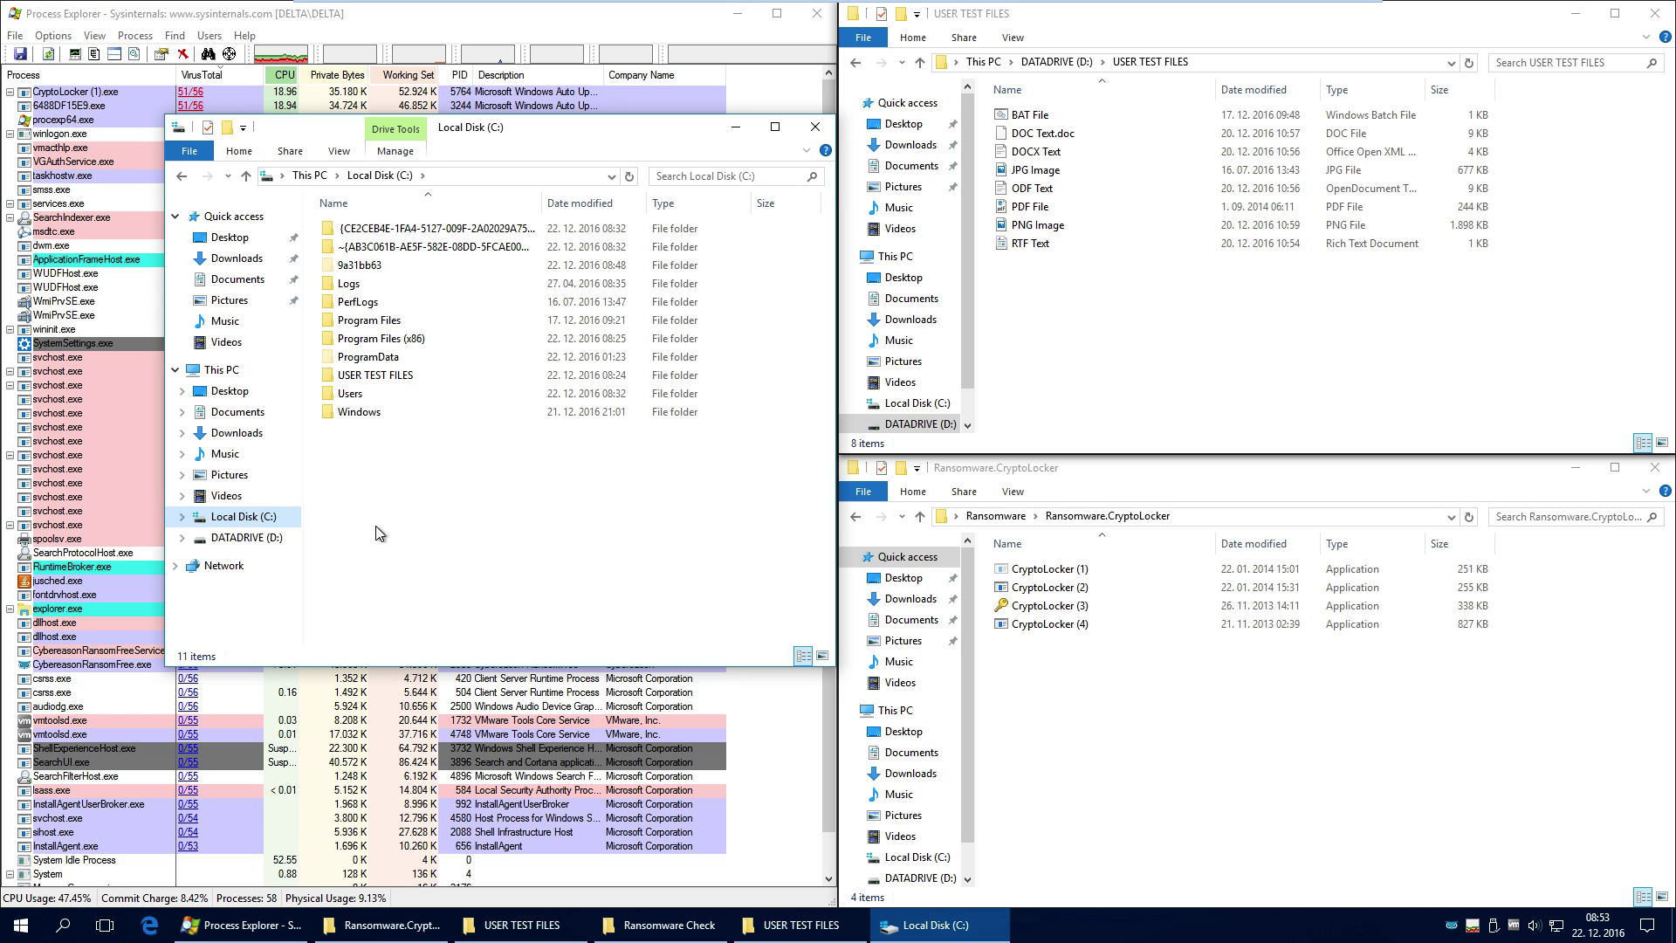
pyautogui.click(815, 127)
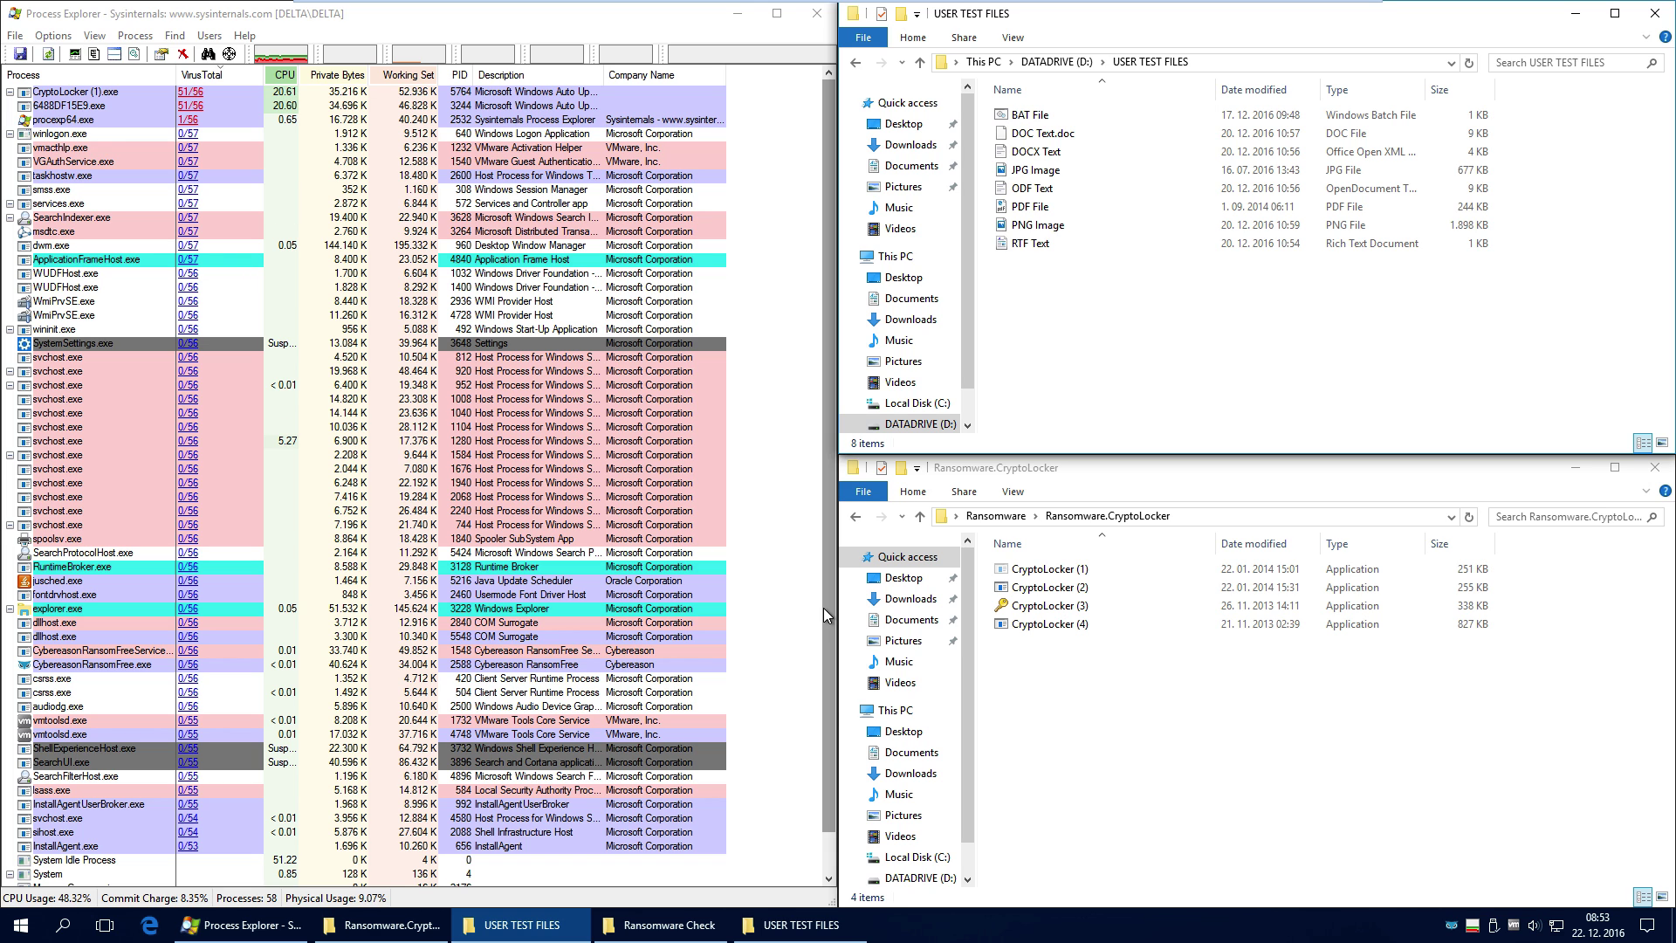
# Recheck the Ransomware Check folder and both USER TEST FILES folders for modified files, ending on the one on DATADRIVE (D:)
pyautogui.click(714, 923)
pyautogui.click(780, 926)
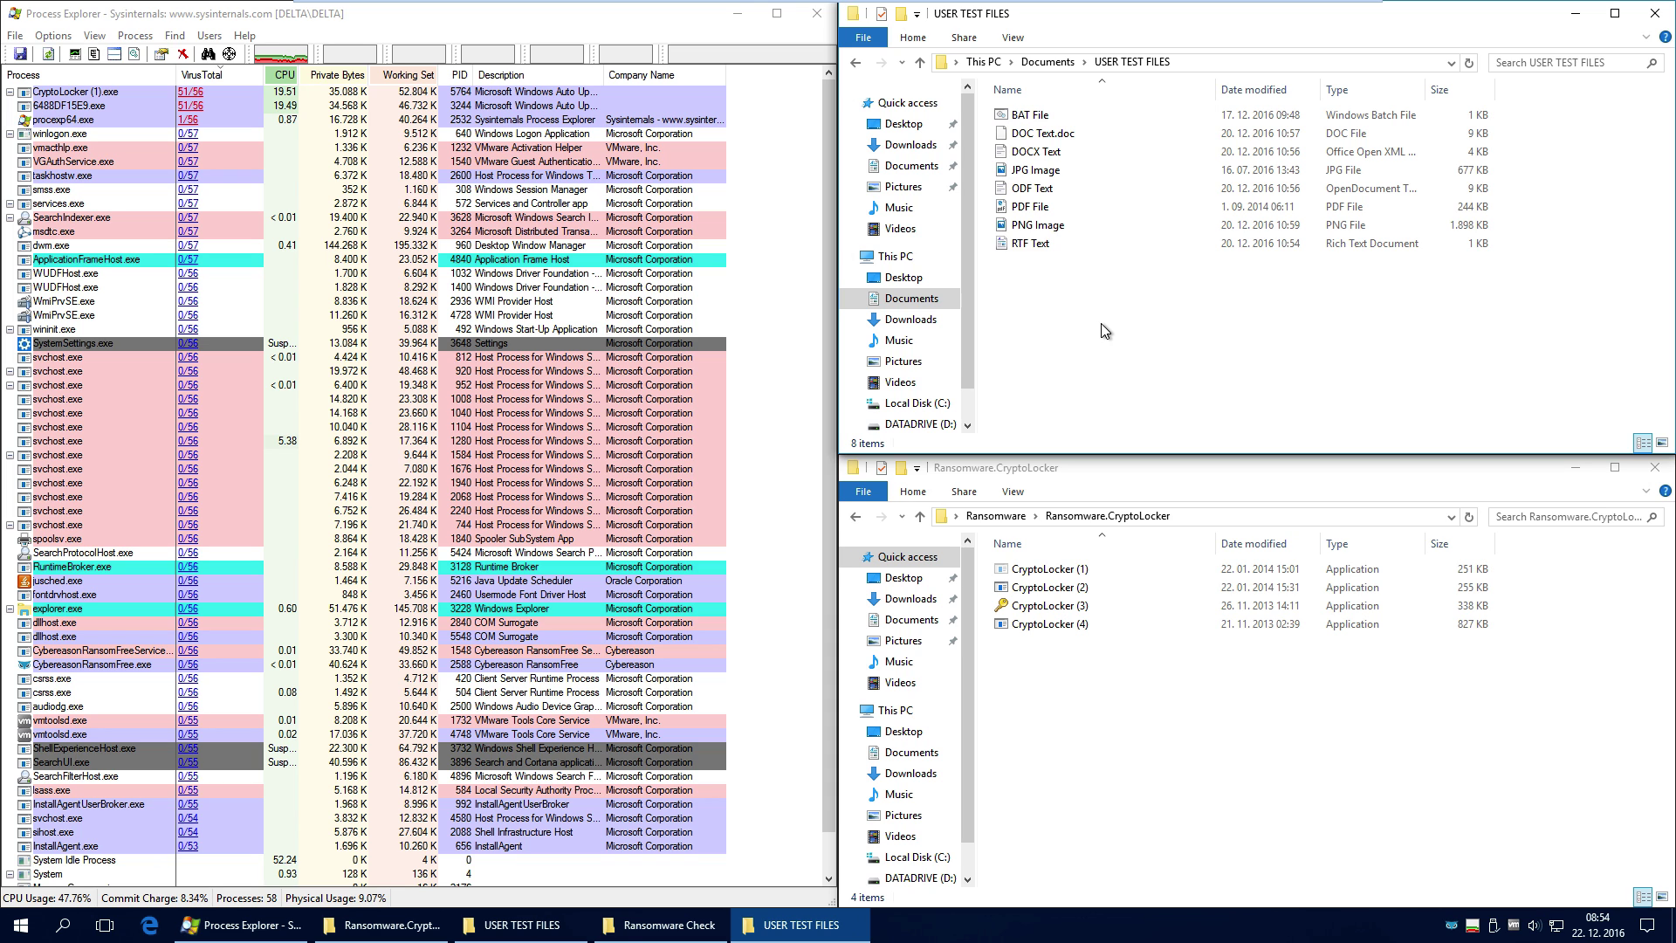
pyautogui.moveTo(1102, 323); pyautogui.dragTo(1091, 288)
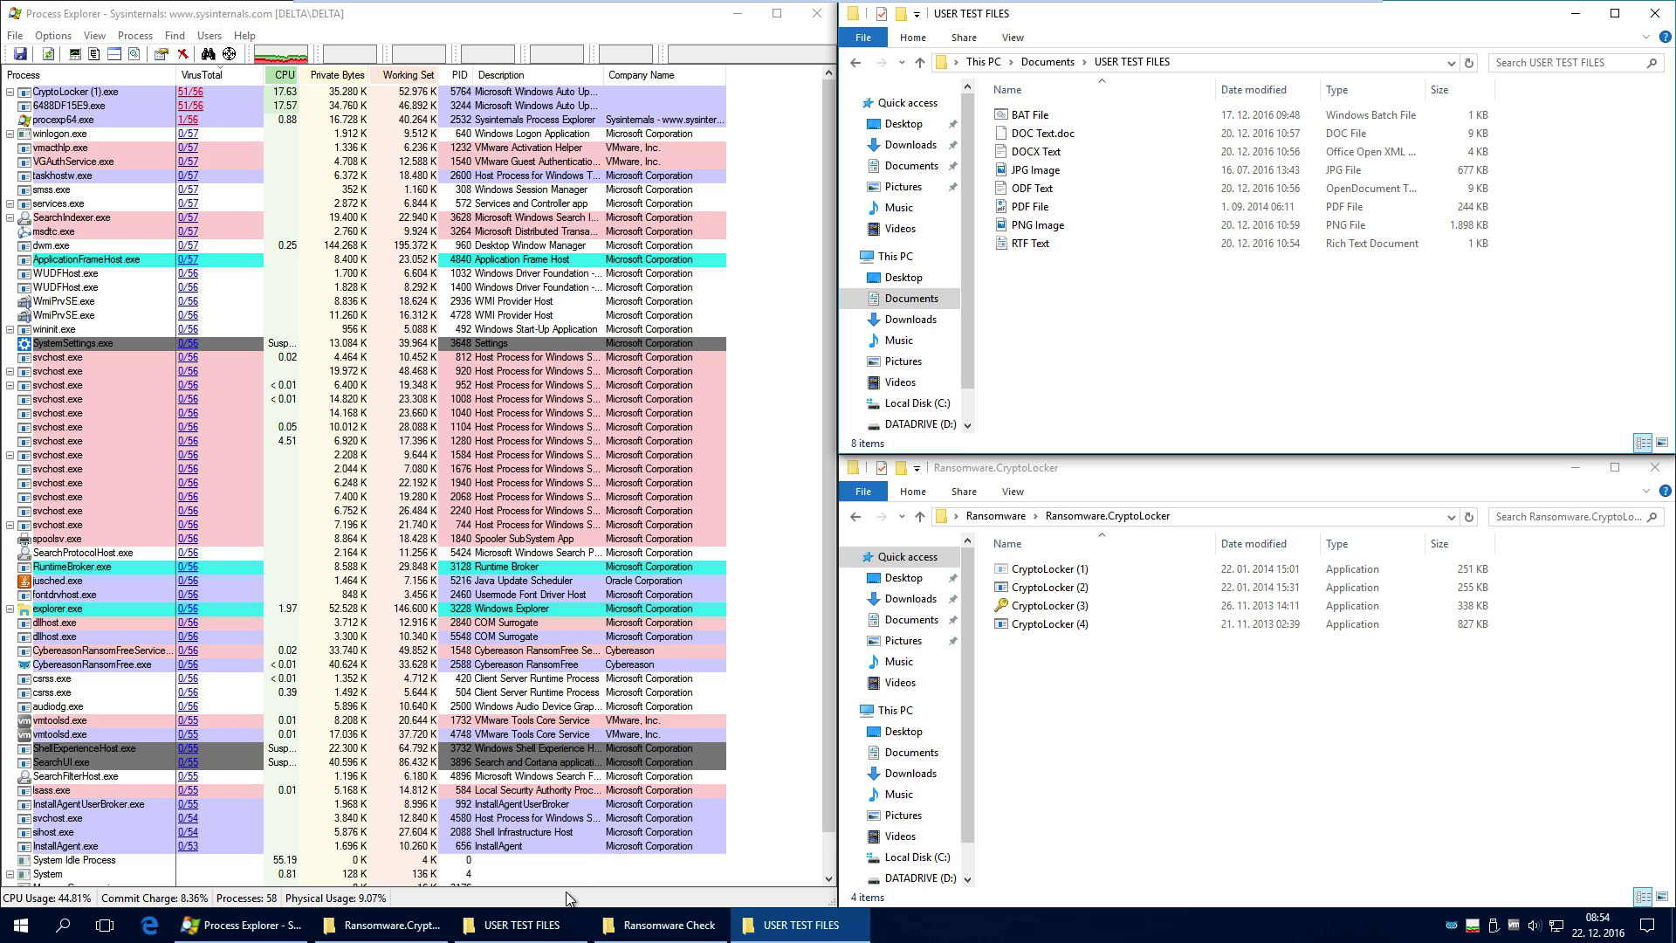
pyautogui.click(522, 926)
pyautogui.click(670, 926)
pyautogui.click(758, 926)
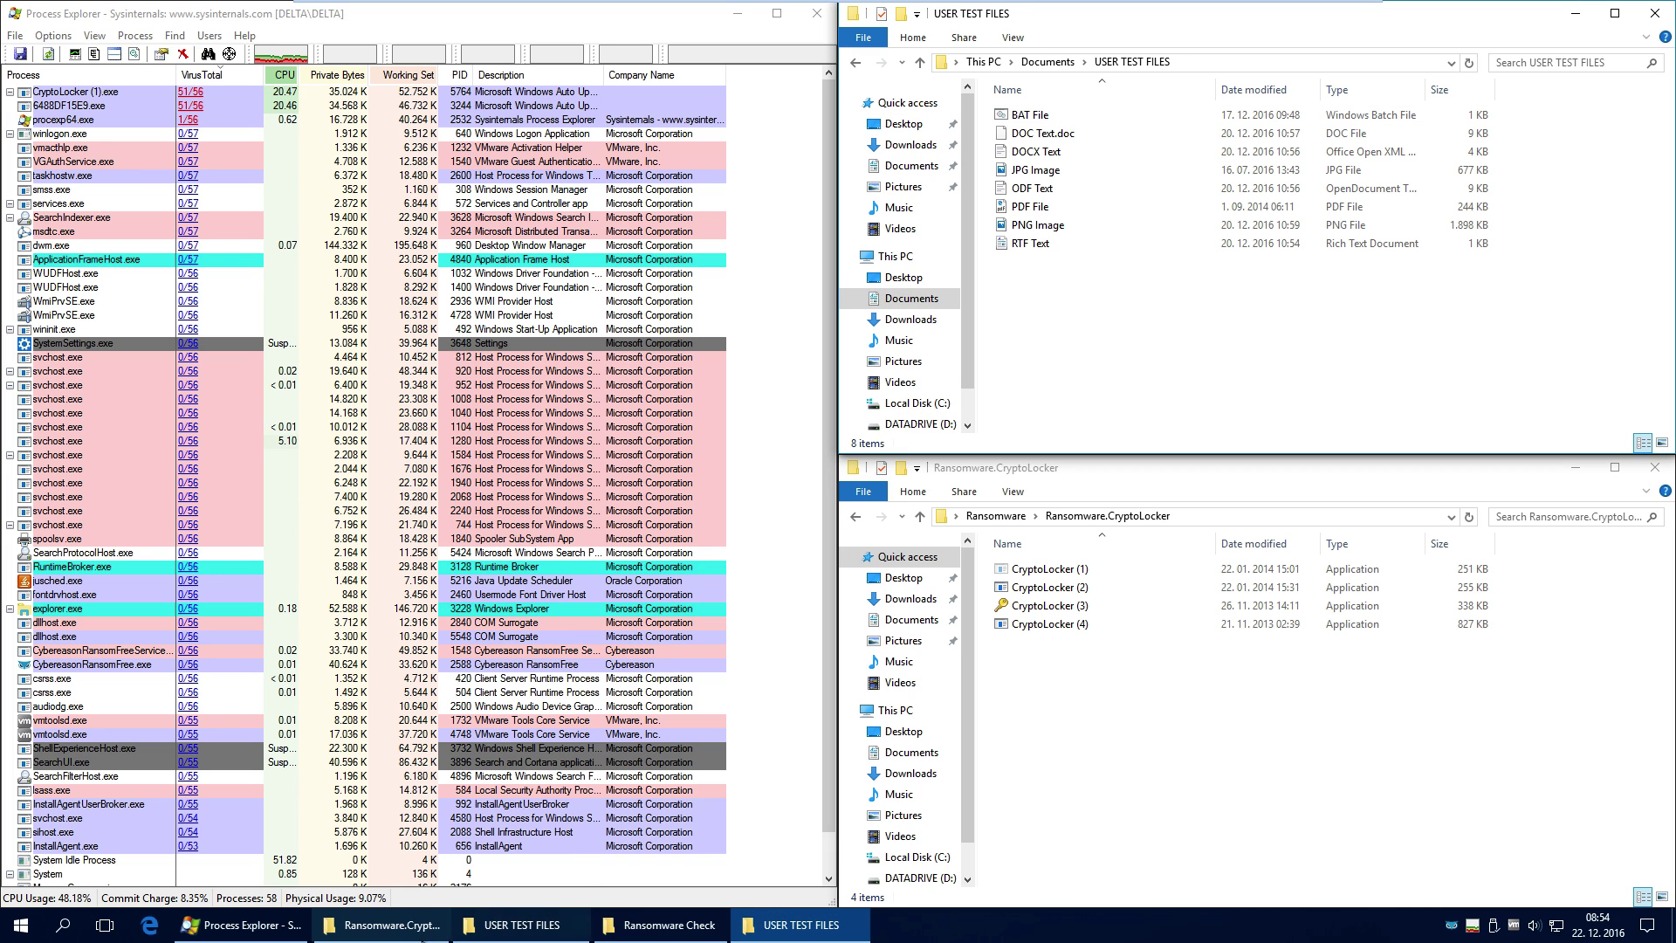
pyautogui.click(522, 931)
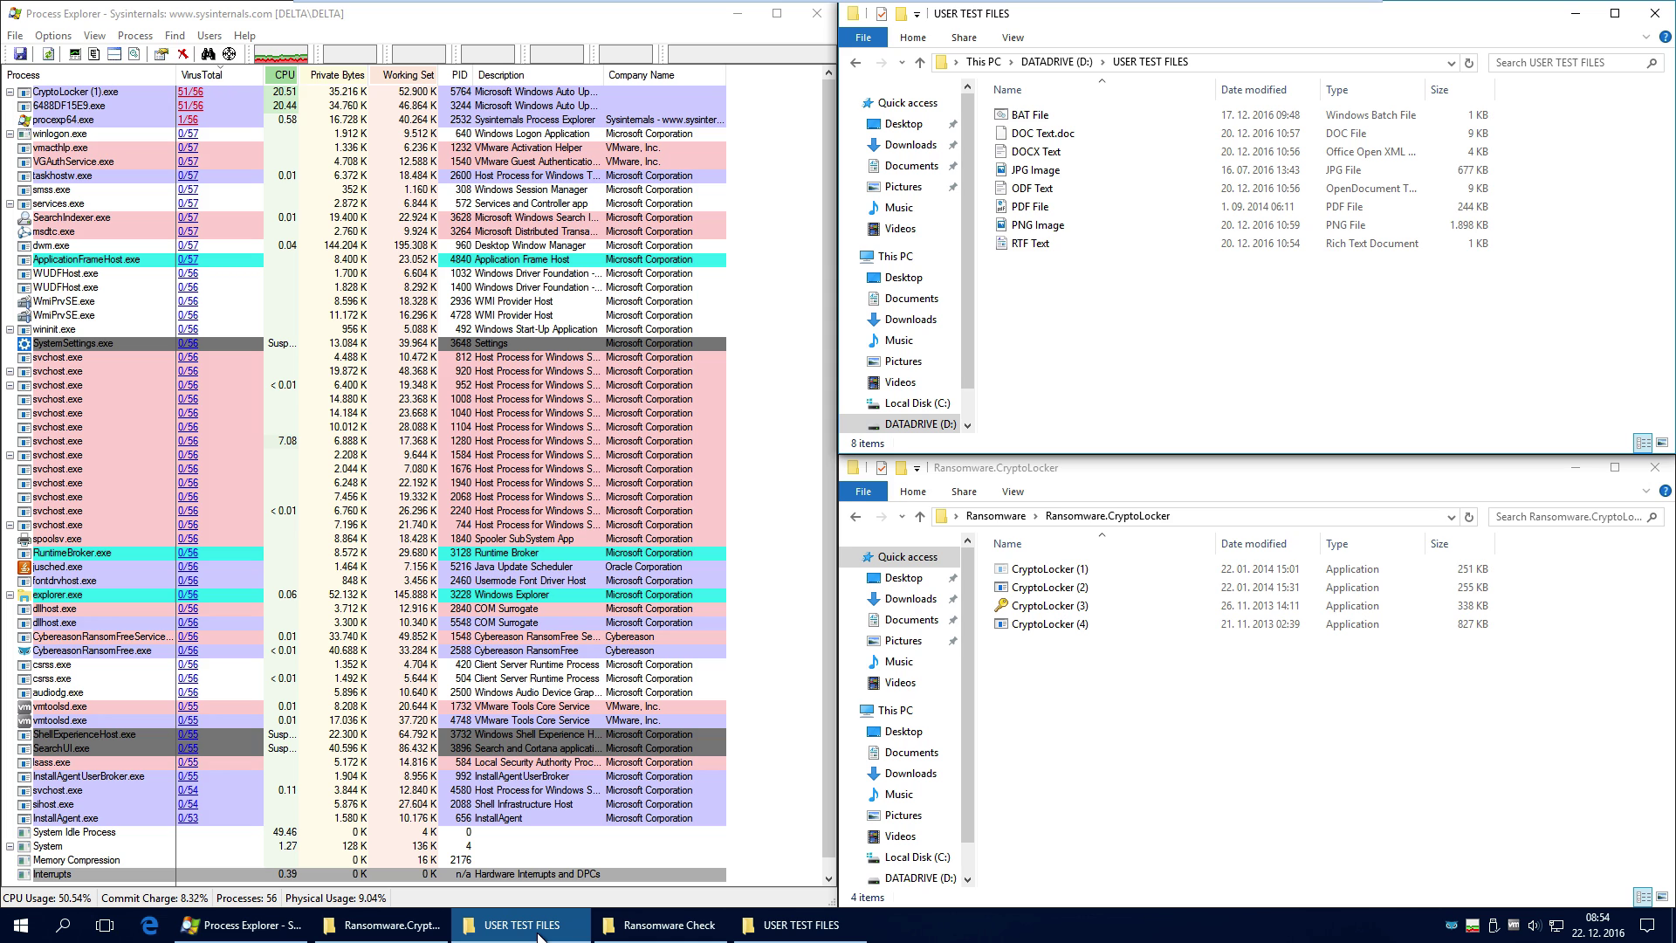
pyautogui.moveTo(661, 934)
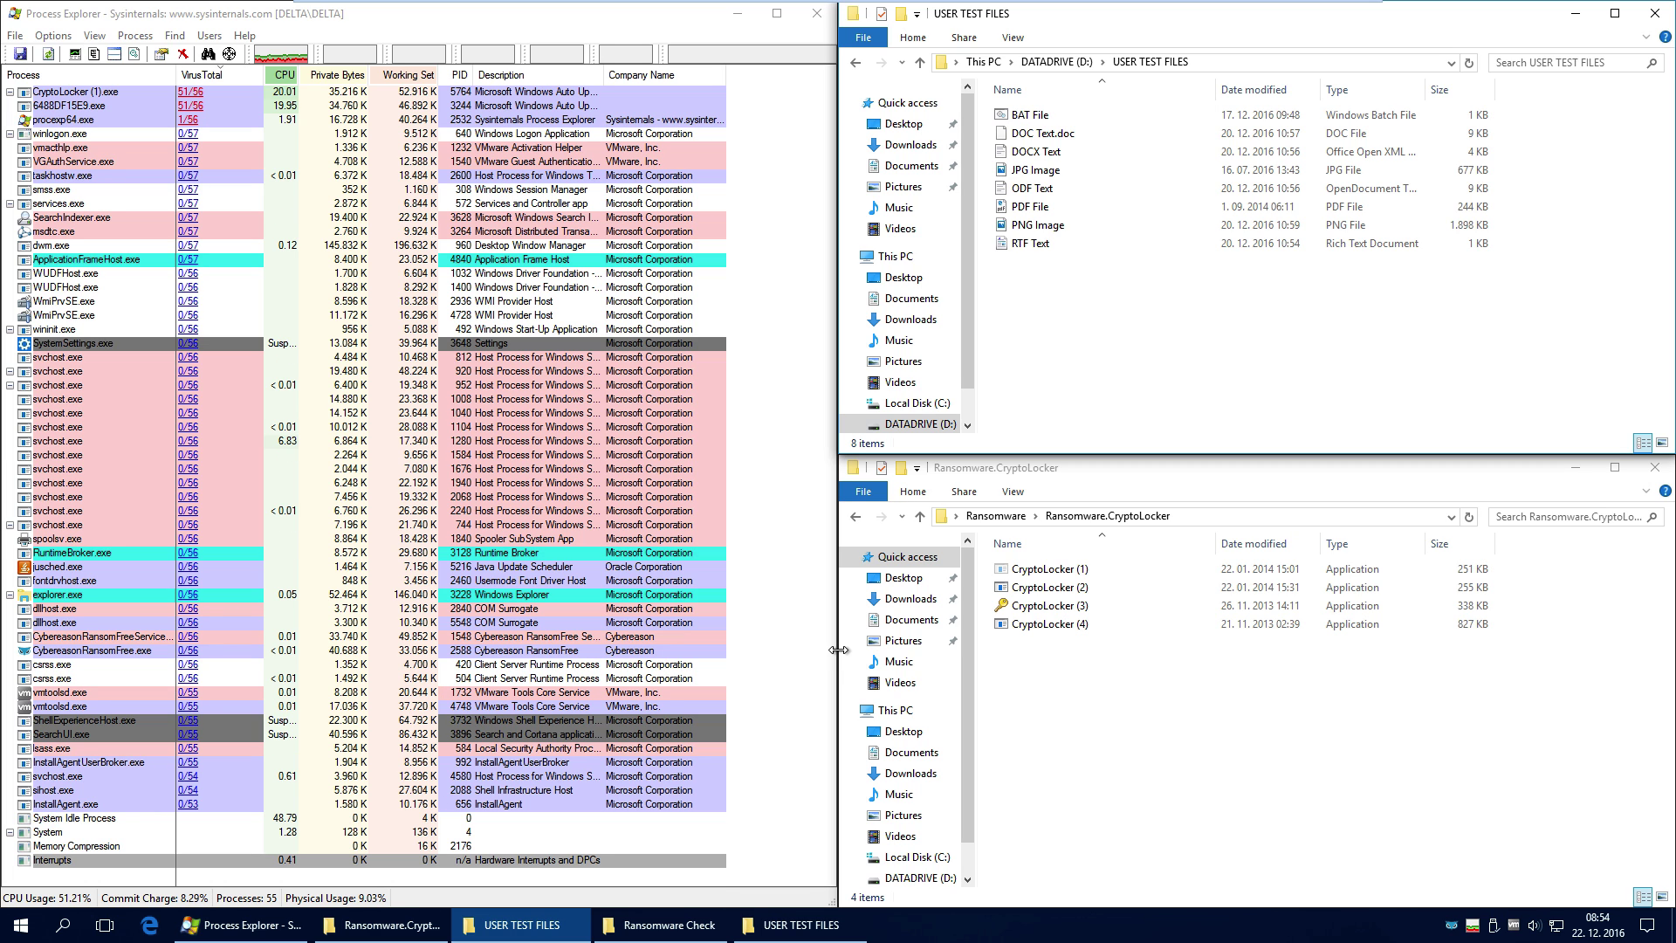
pyautogui.click(670, 924)
pyautogui.click(770, 927)
pyautogui.click(528, 925)
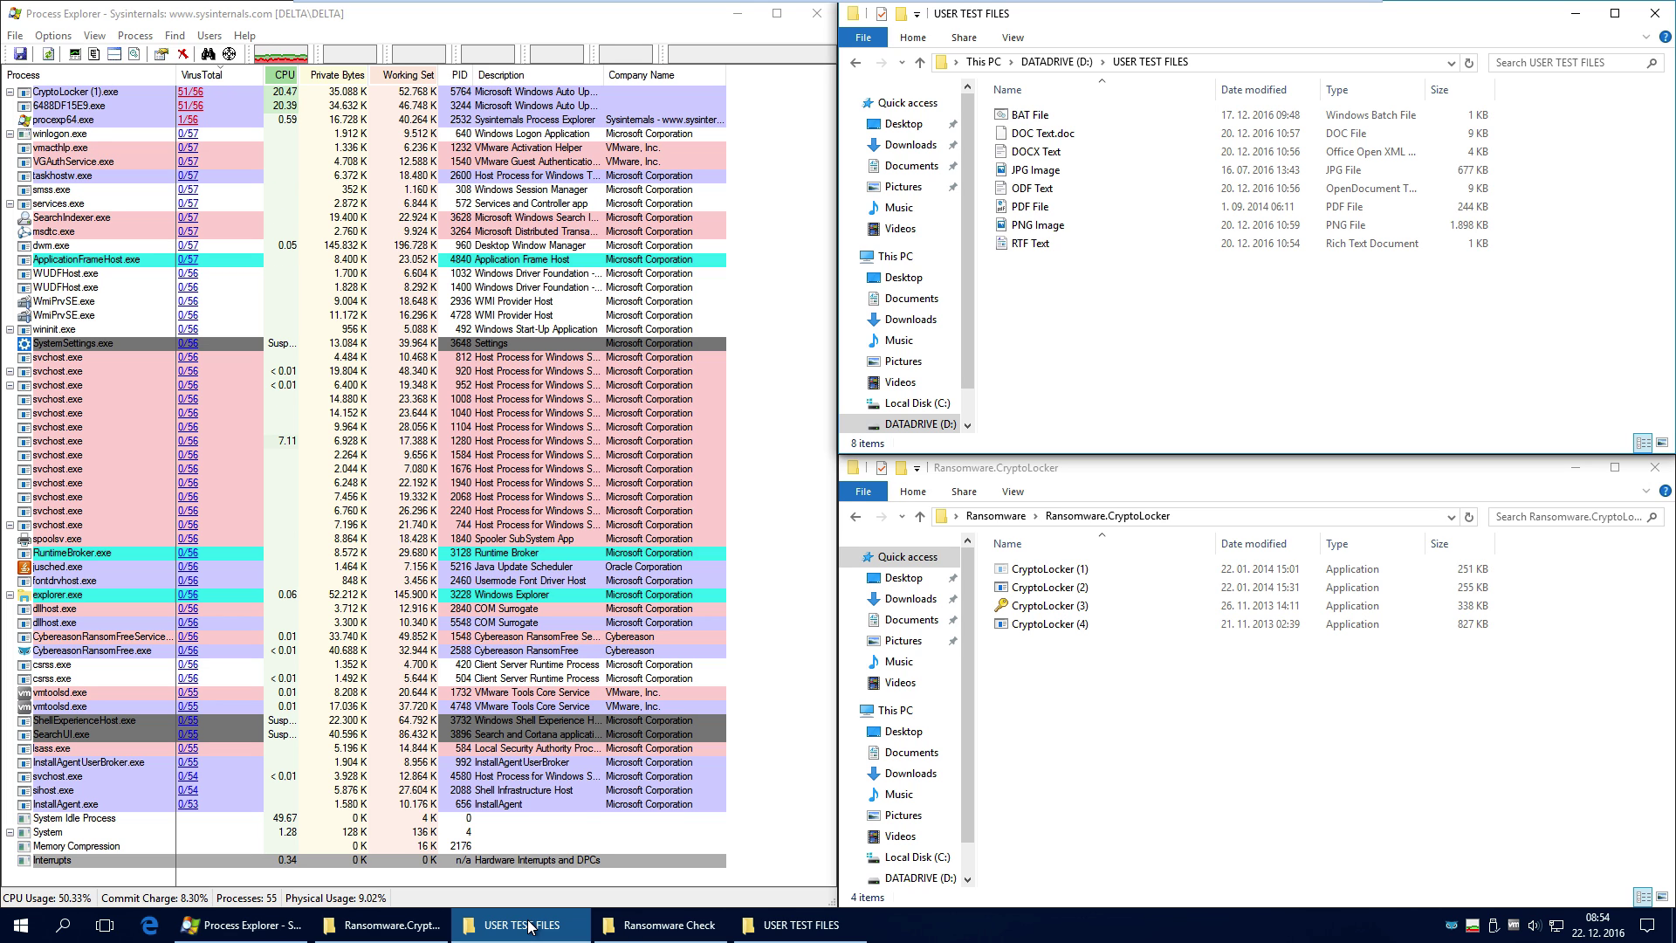
# Open Local Disk (C:) in a new File Explorer window and examine its folders alongside the Ransomware Check and USER TEST FILES folders
pyautogui.click(21, 926)
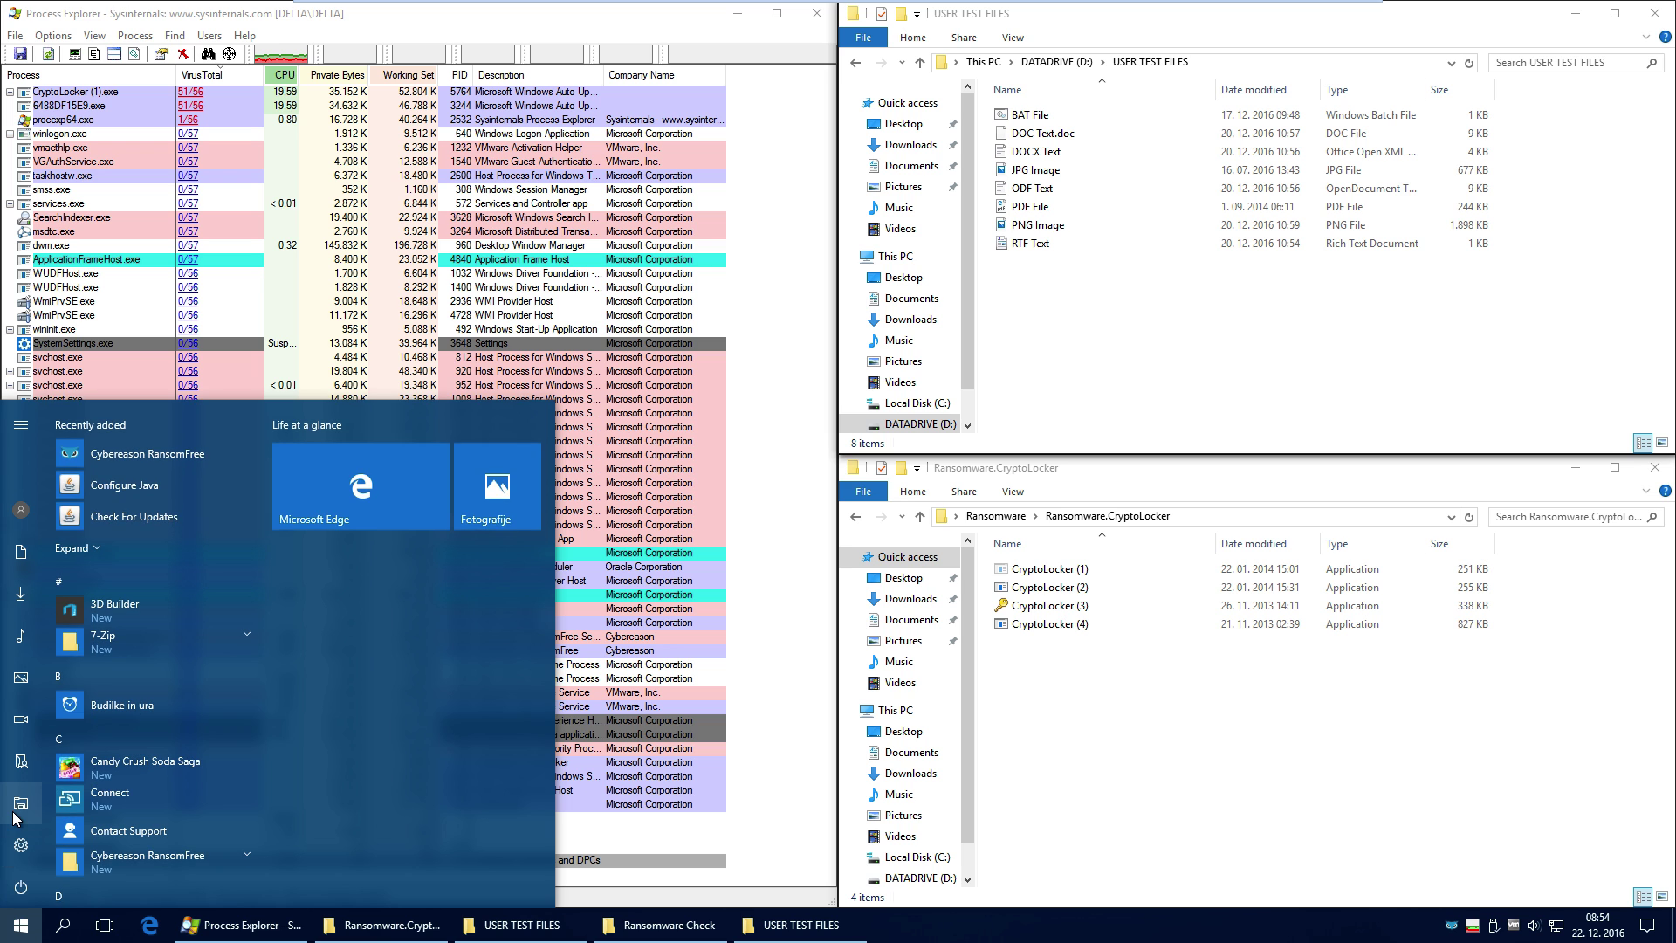
pyautogui.click(20, 805)
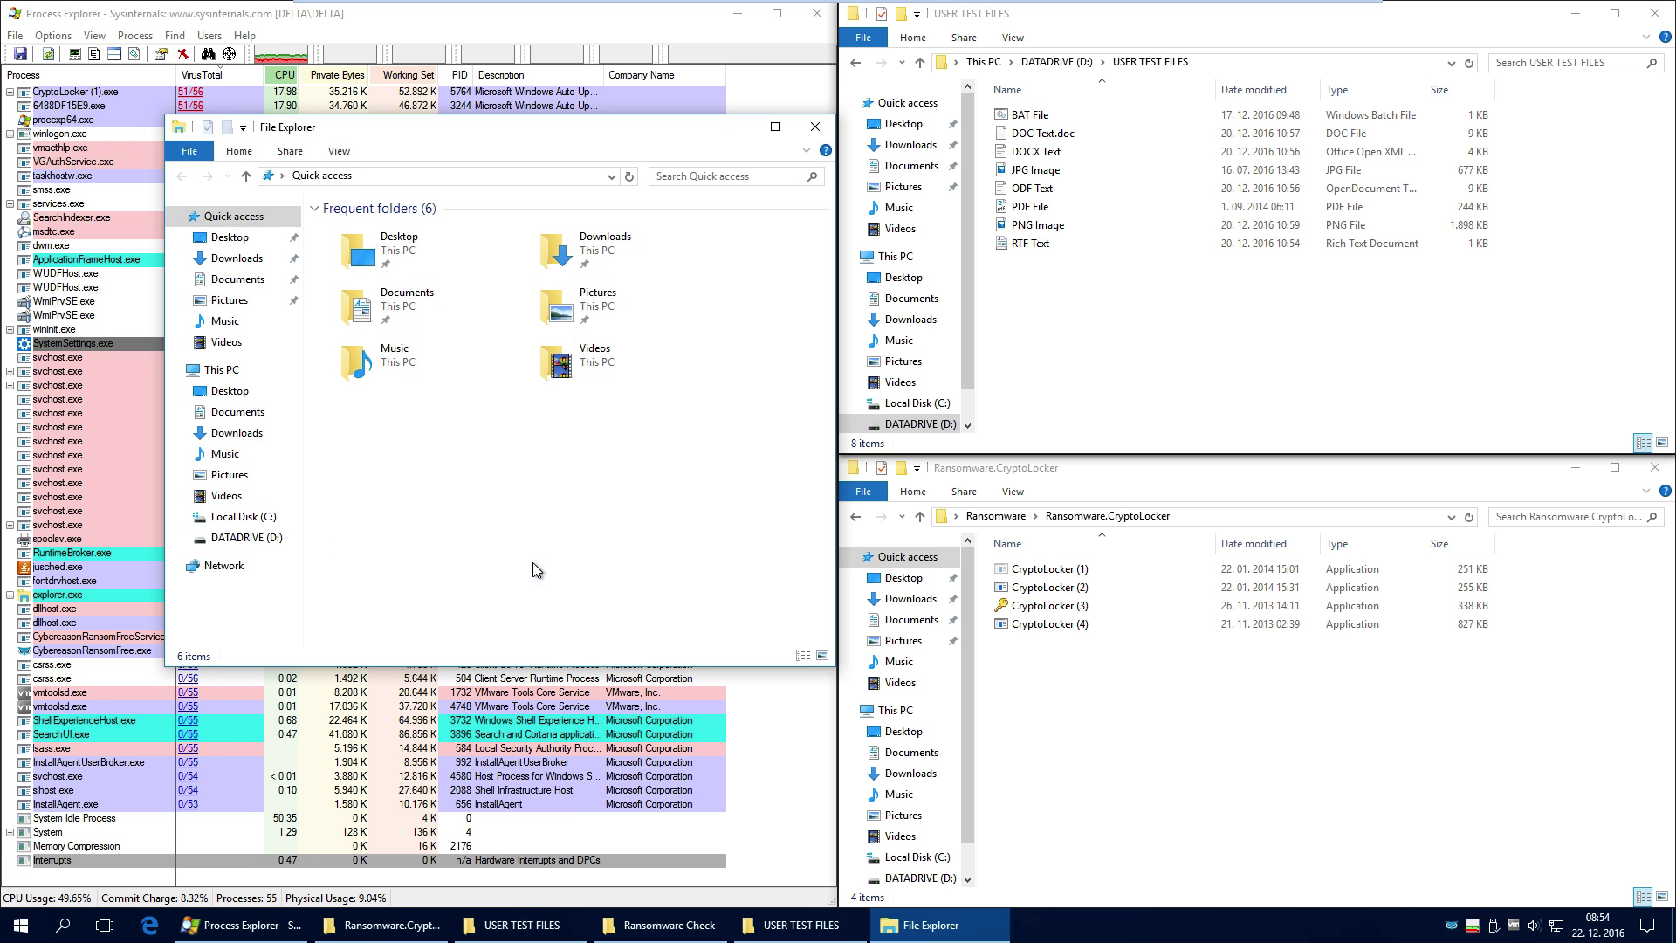
pyautogui.click(245, 522)
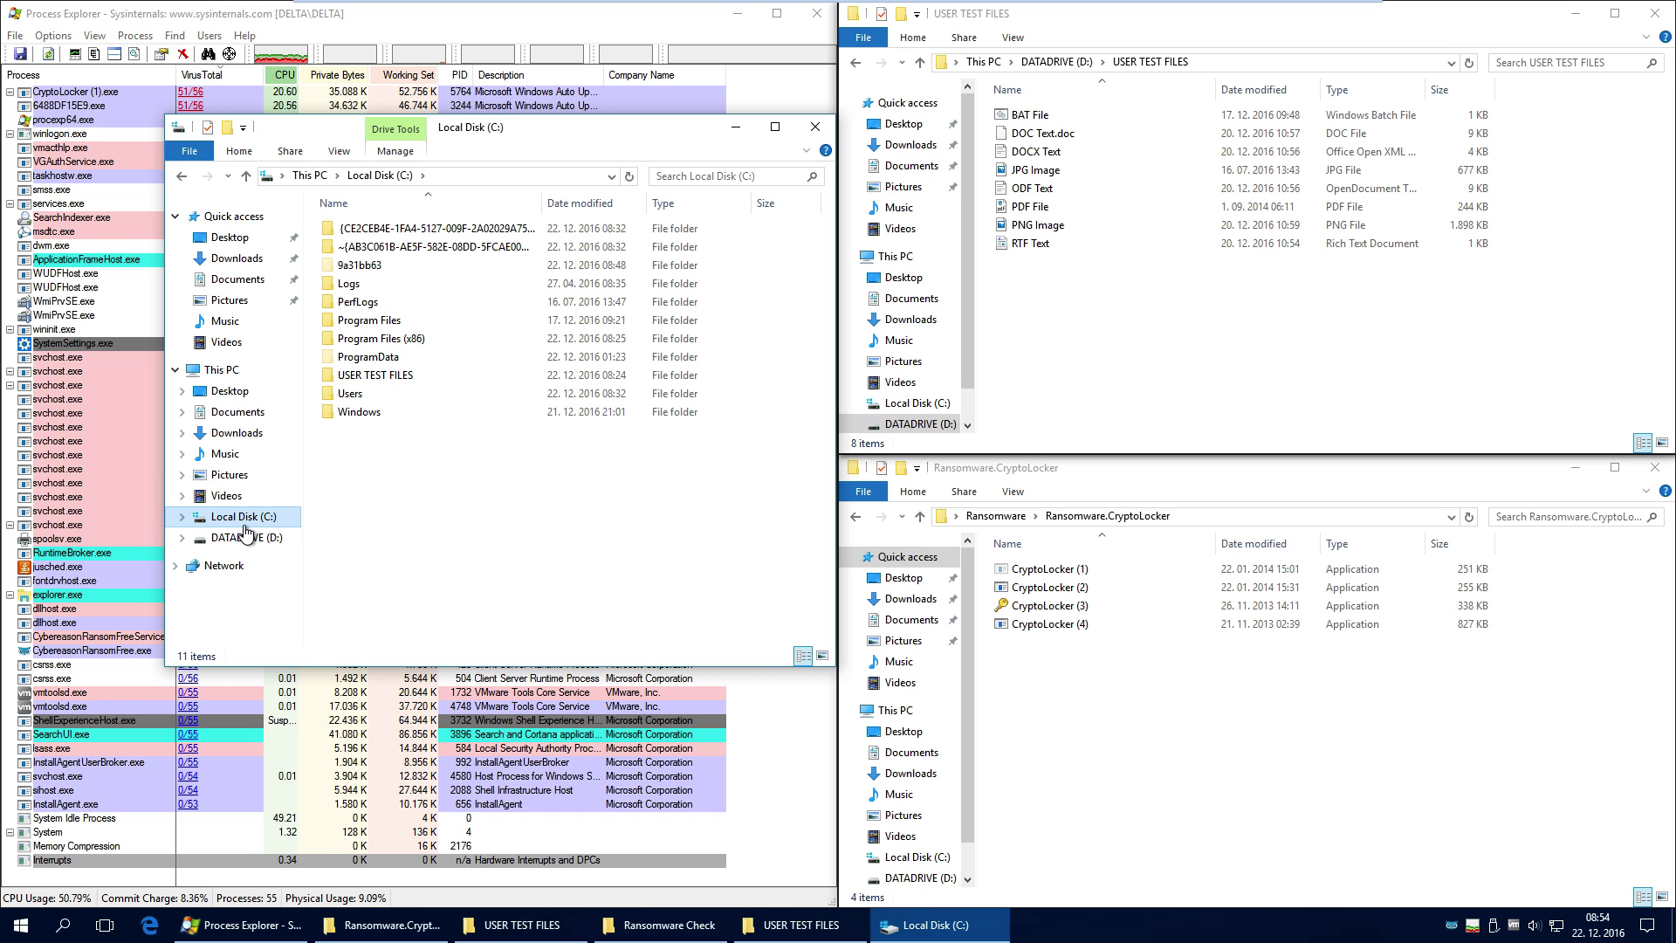
pyautogui.click(522, 925)
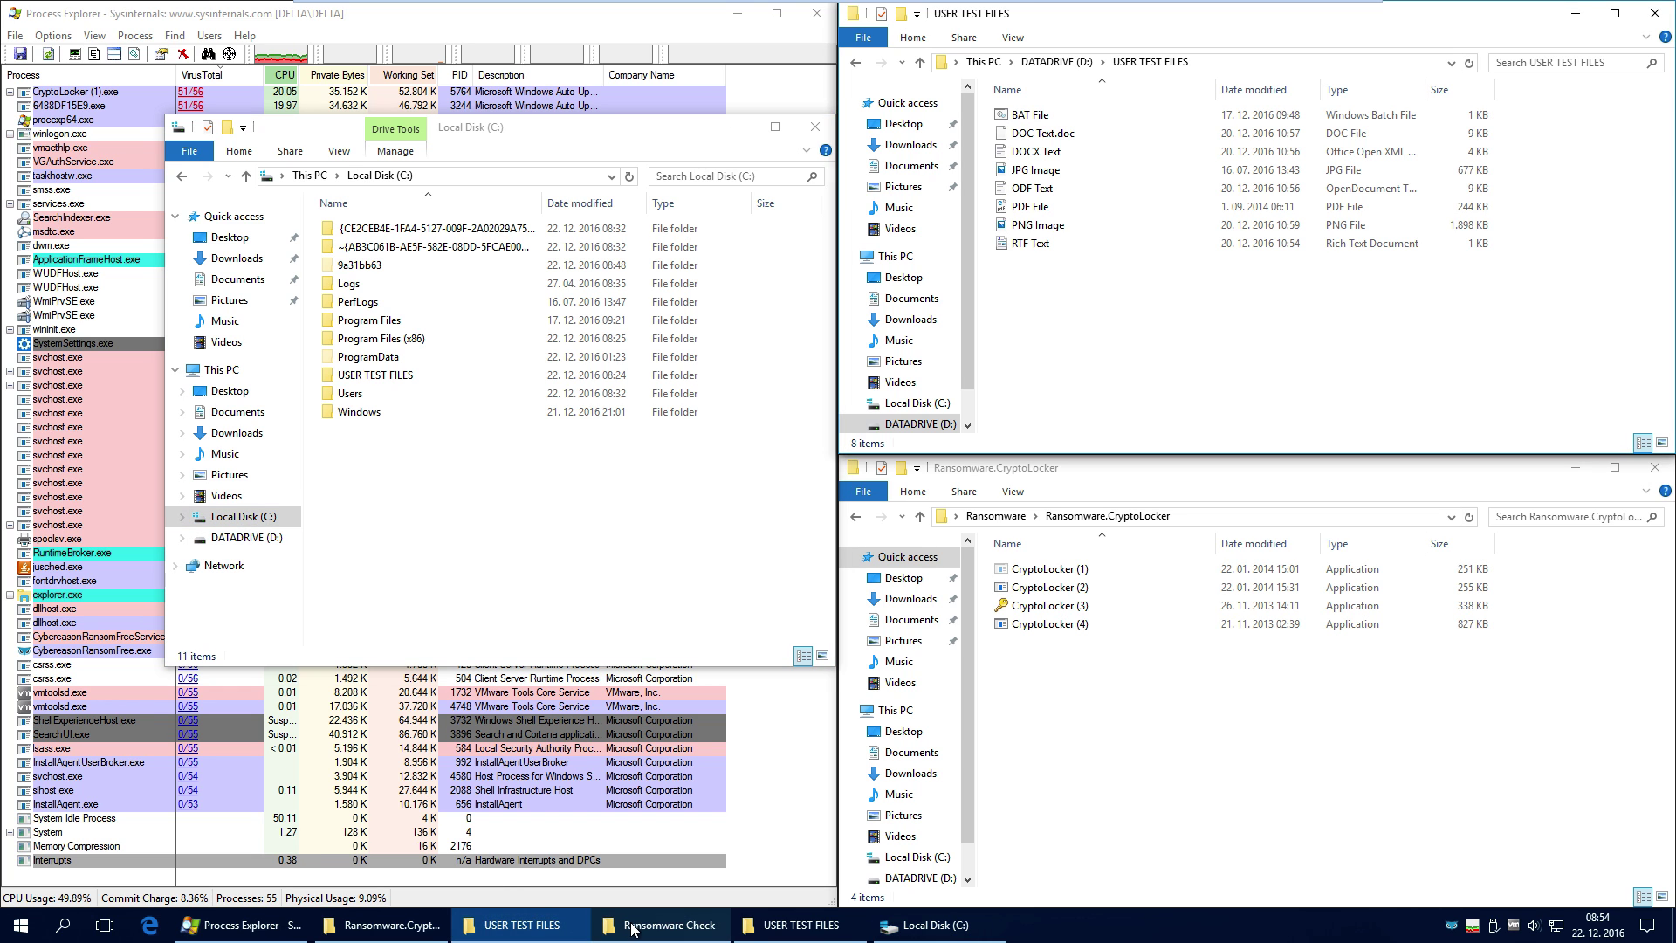
pyautogui.click(670, 925)
pyautogui.click(754, 932)
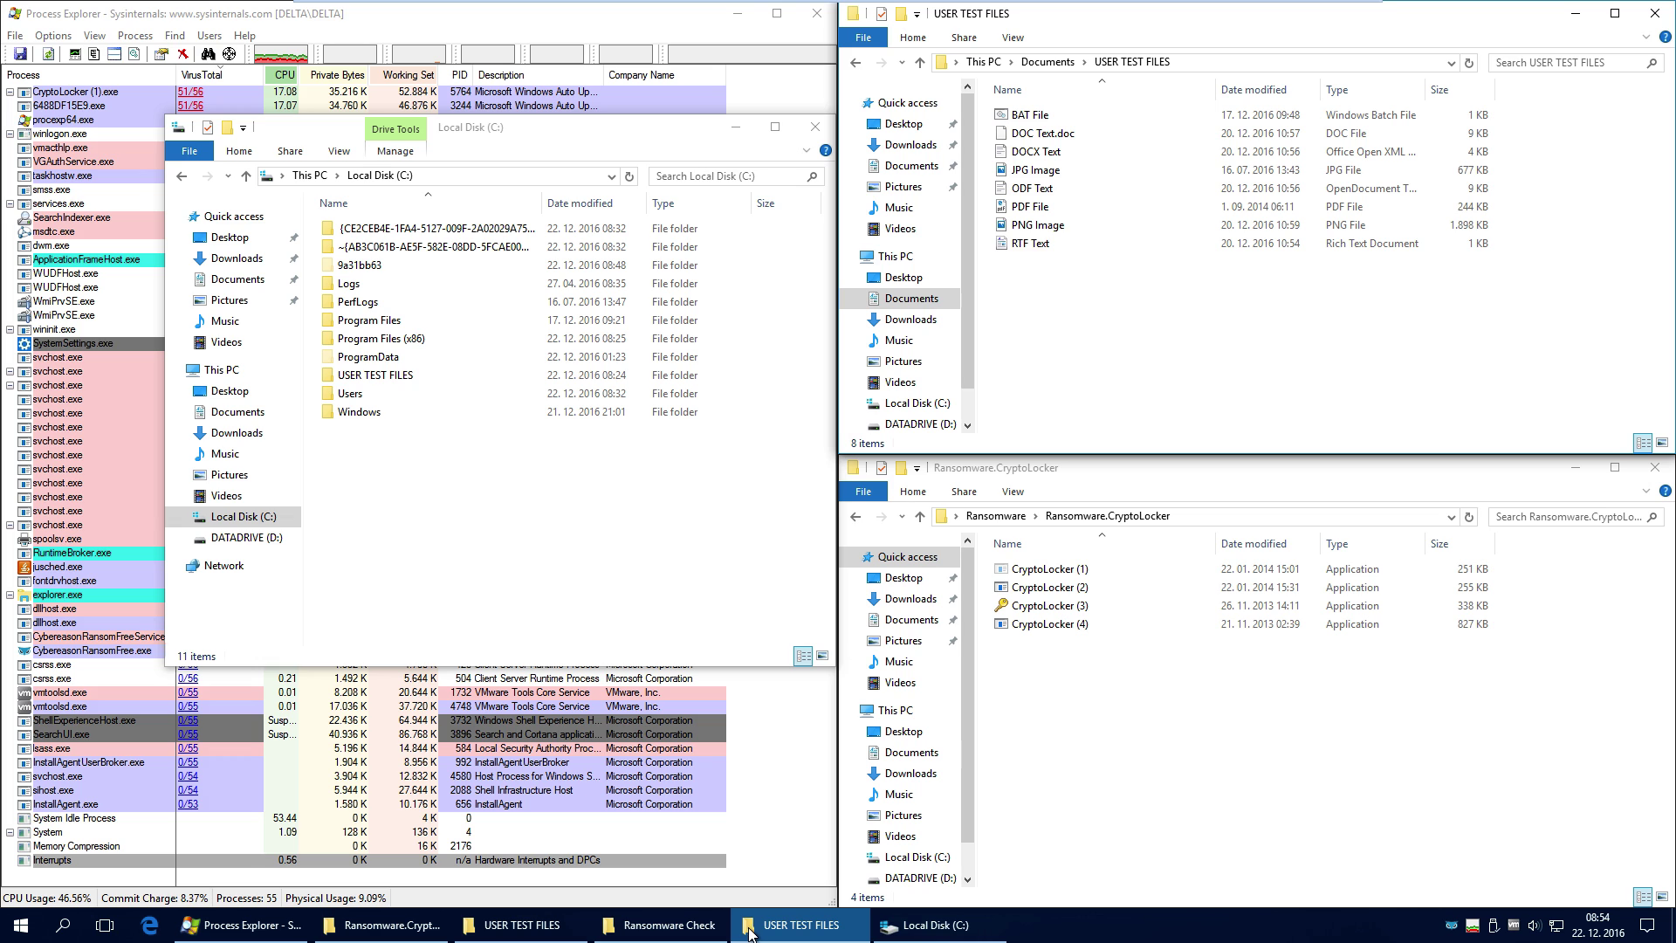
pyautogui.click(572, 559)
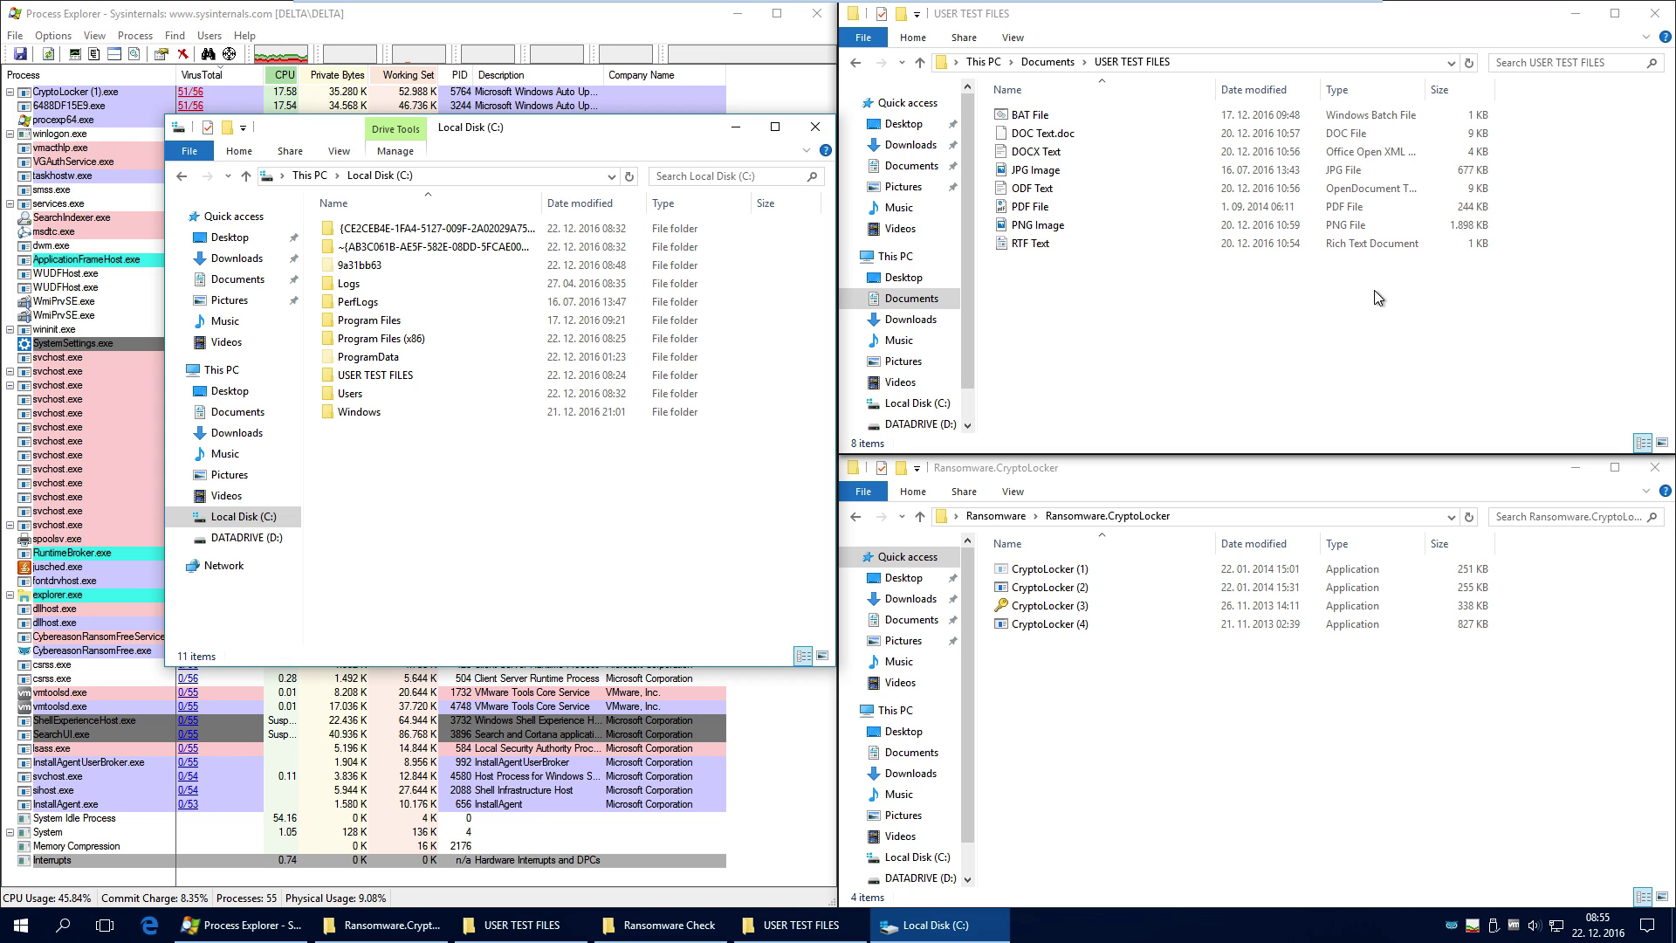
# Refresh the USER TEST FILES folder in Documents to look for modified files, and close the Local Disk (C:) window
pyautogui.rightClick(1202, 326)
pyautogui.click(1275, 395)
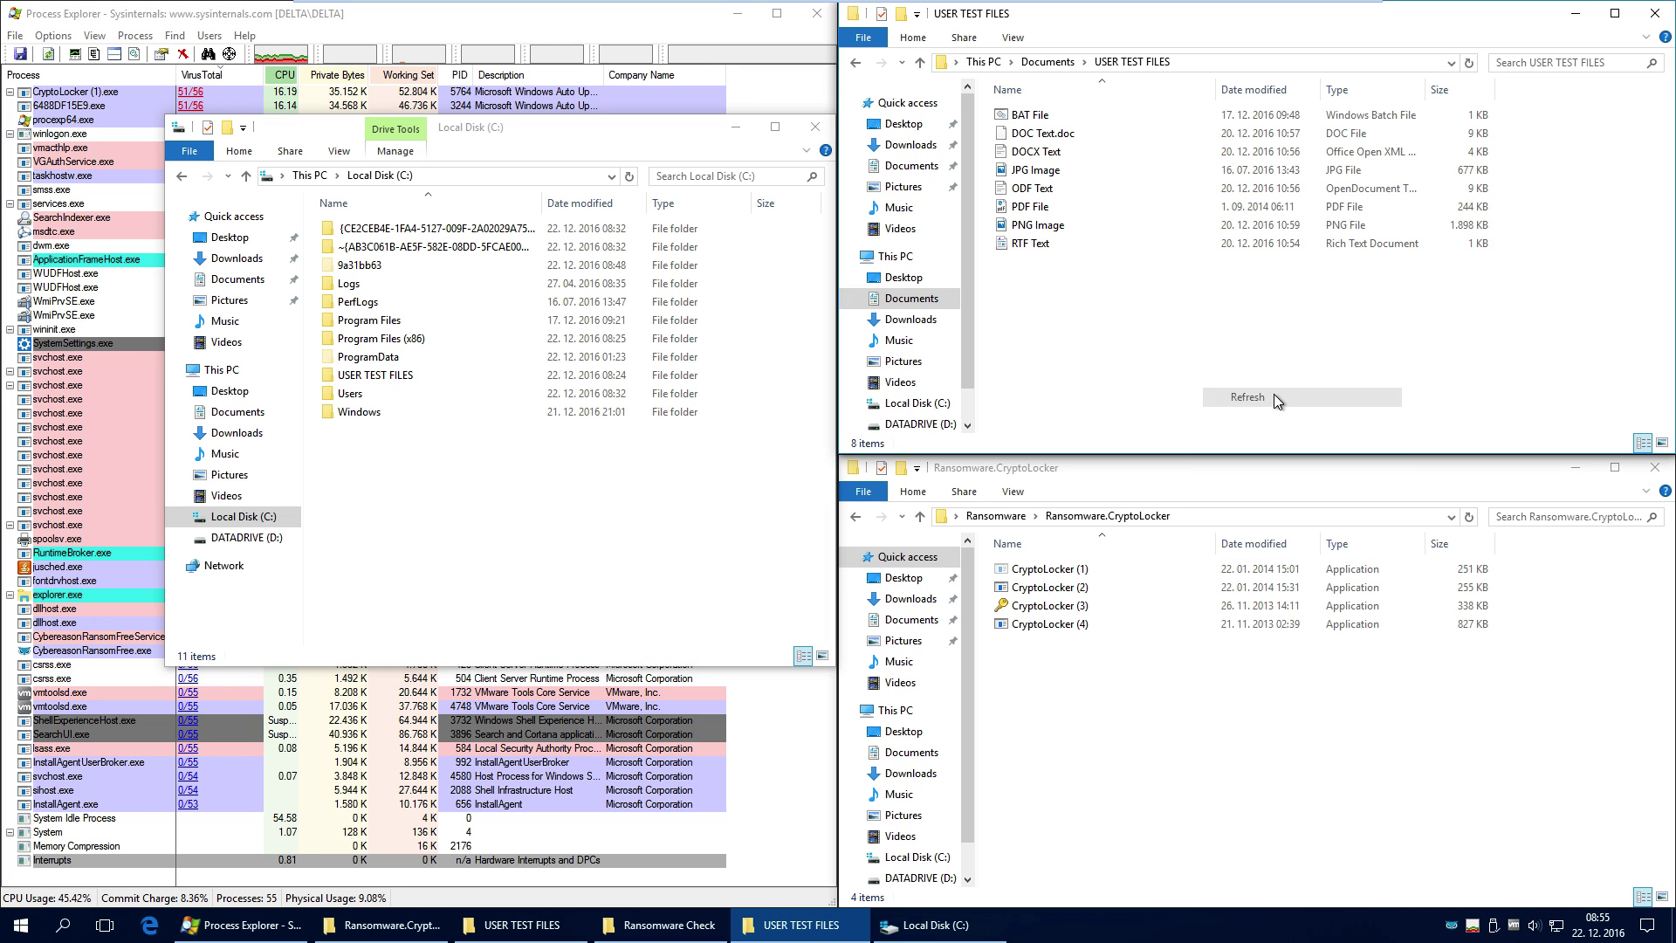
pyautogui.moveTo(625, 124); pyautogui.dragTo(654, 158)
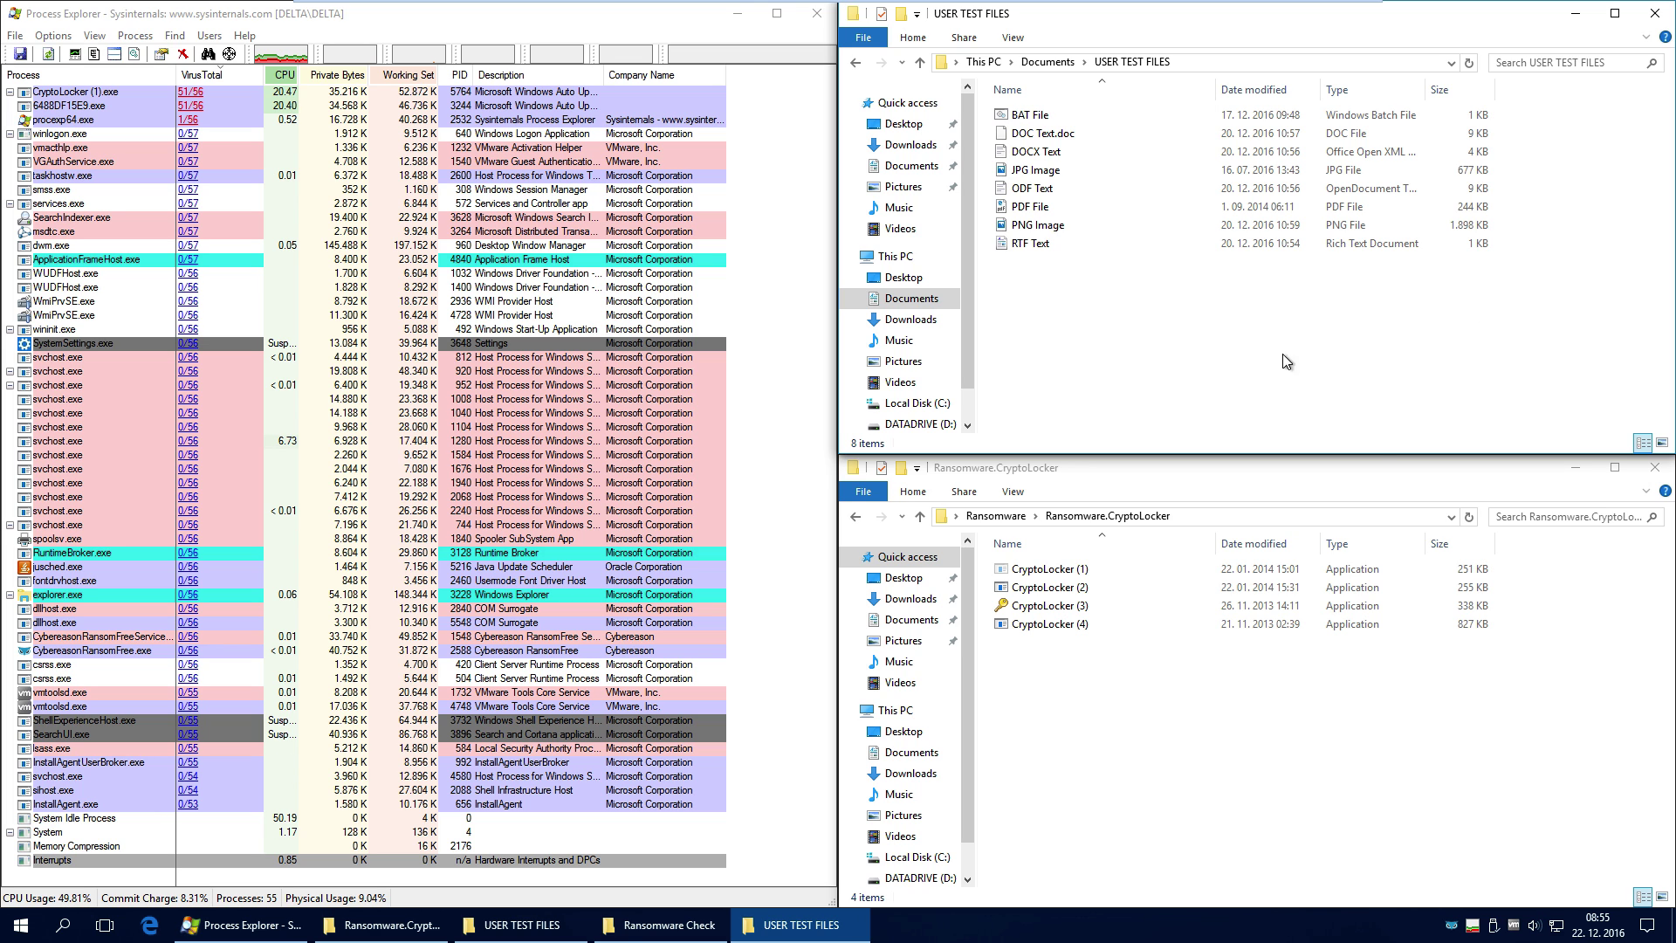
pyautogui.rightClick(1182, 289)
pyautogui.click(1261, 366)
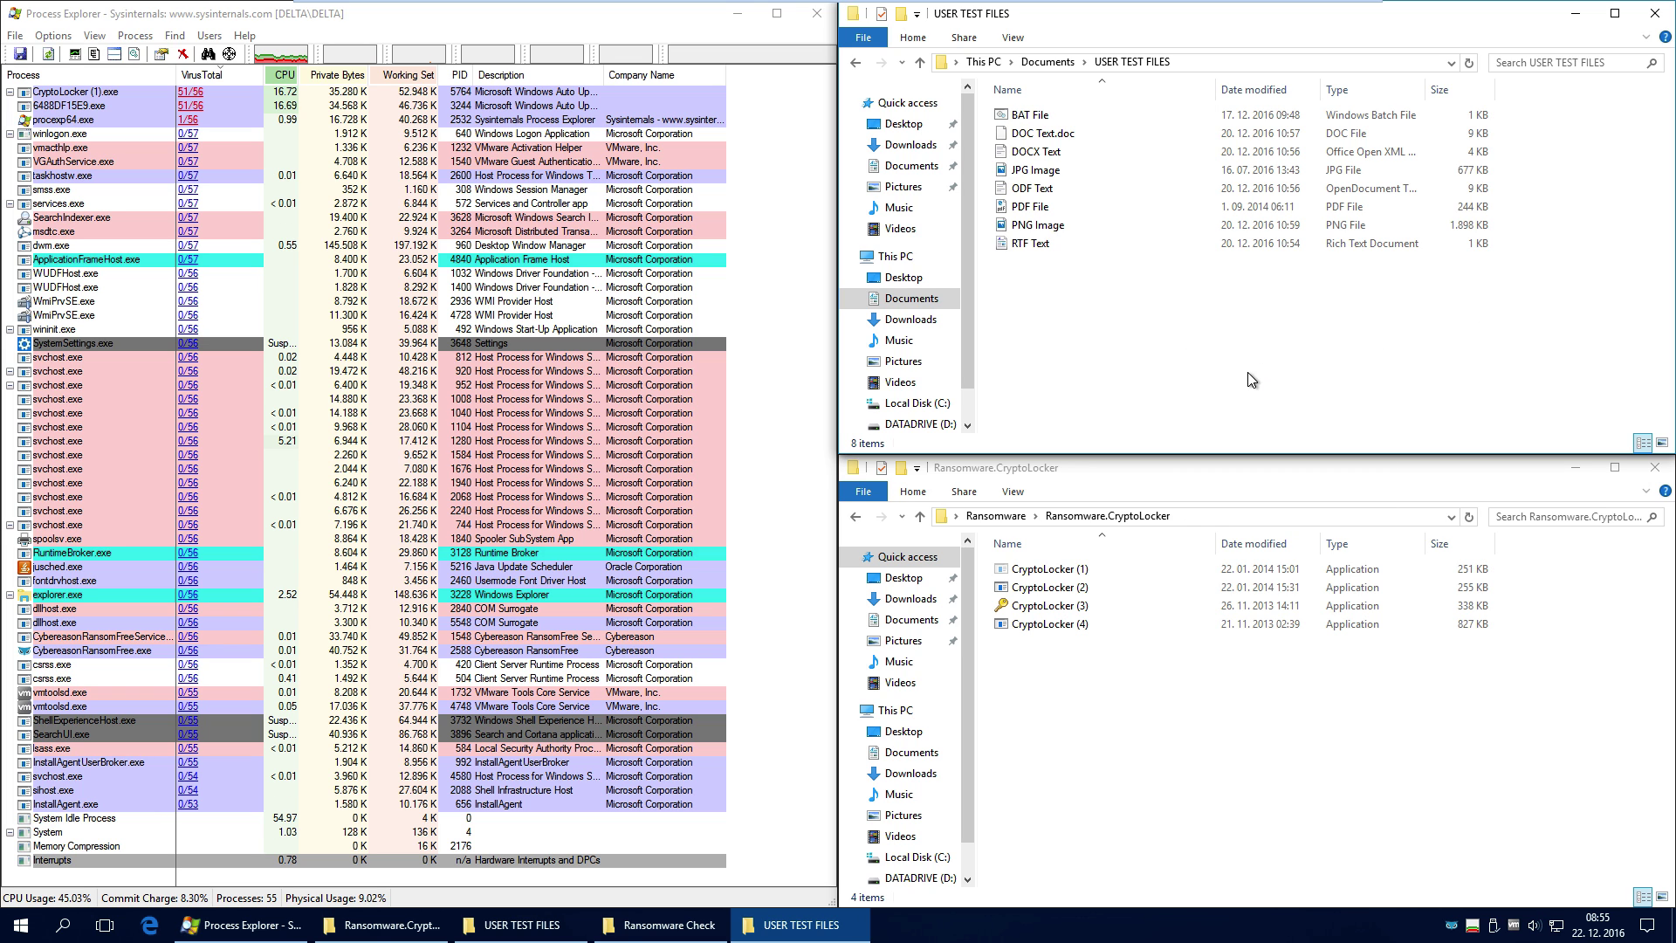
# Open PNG Image and JPG Image from the Documents test folder to check for encryption, closing the viewer after each
pyautogui.doubleClick(1061, 226)
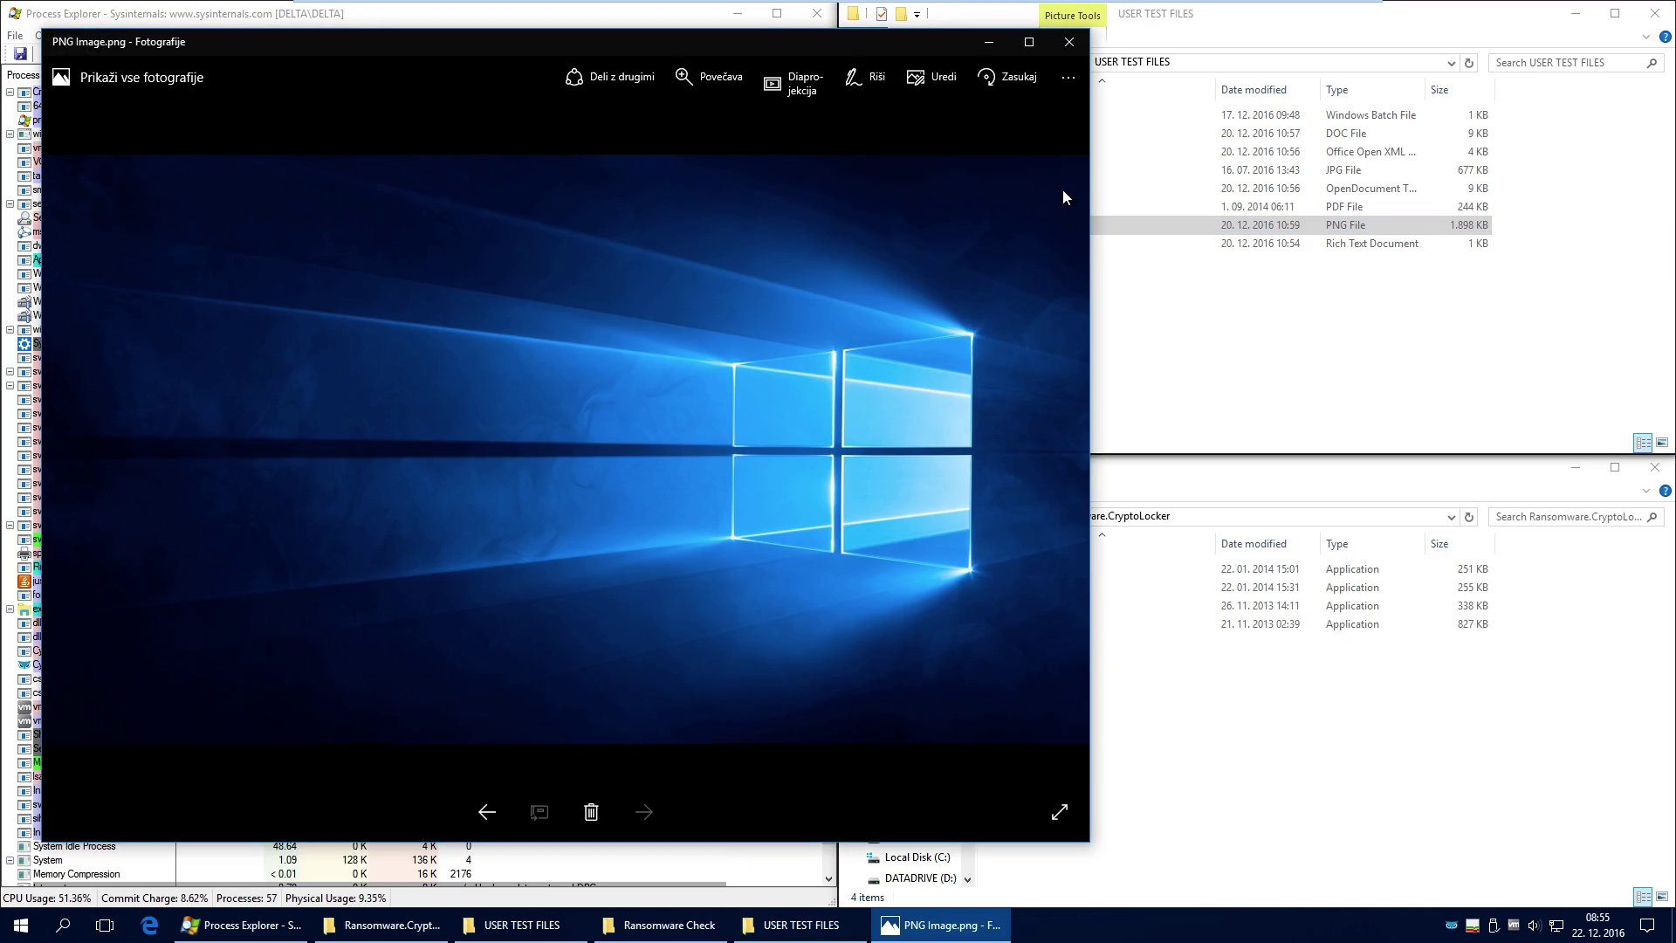
pyautogui.click(1069, 41)
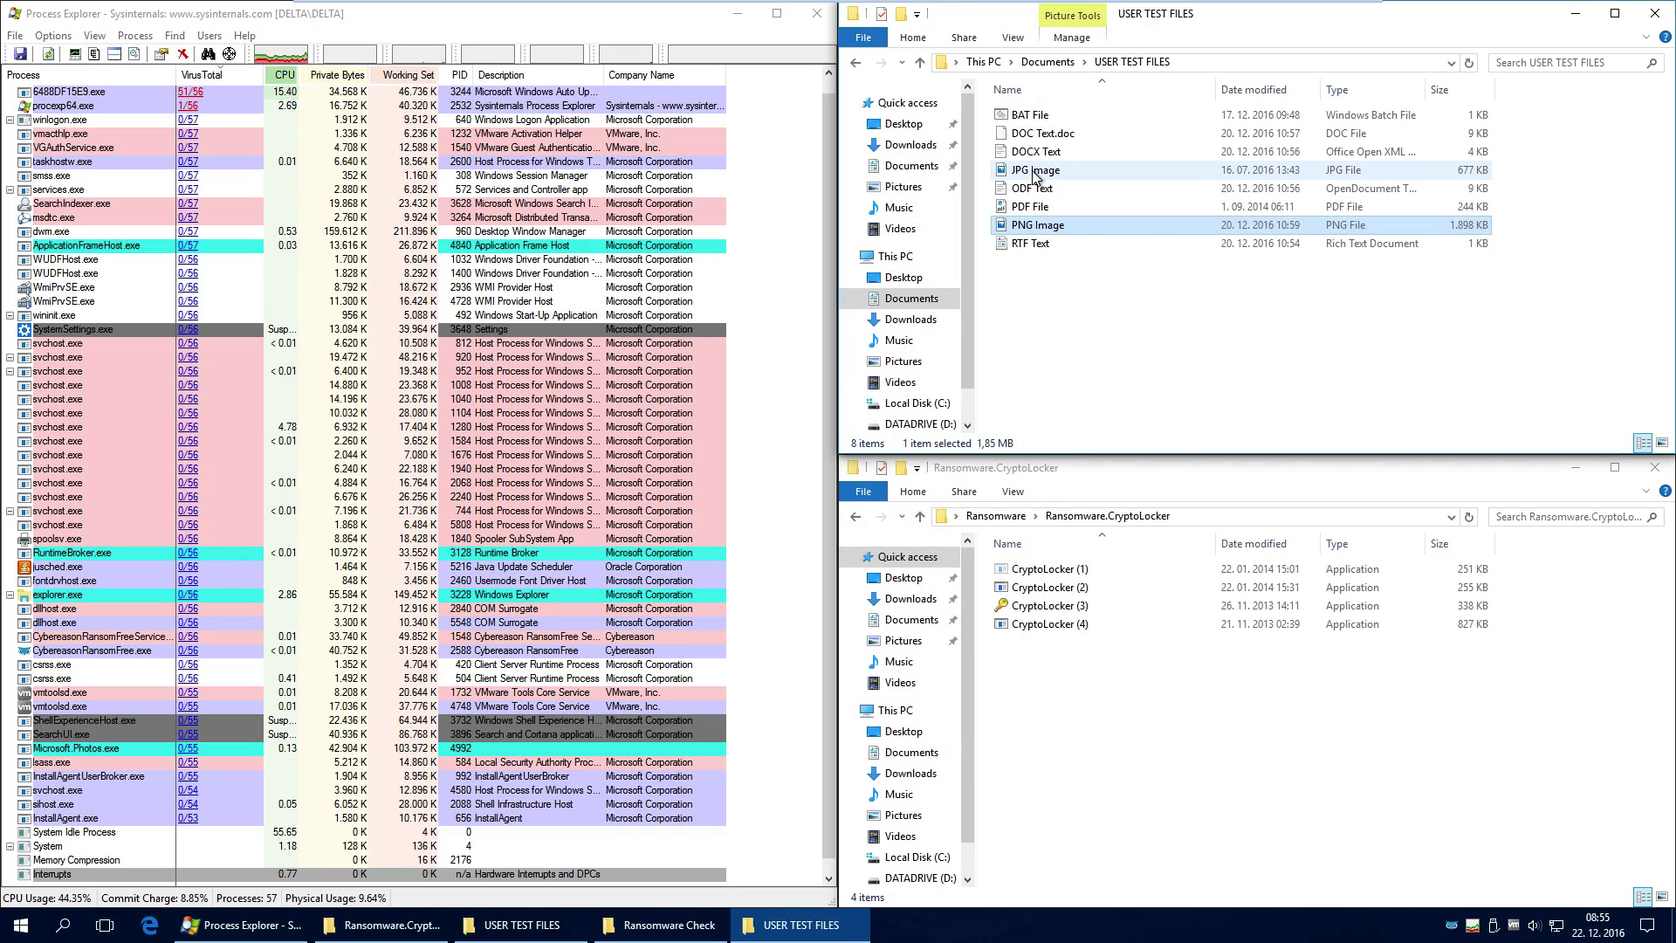
pyautogui.doubleClick(1033, 172)
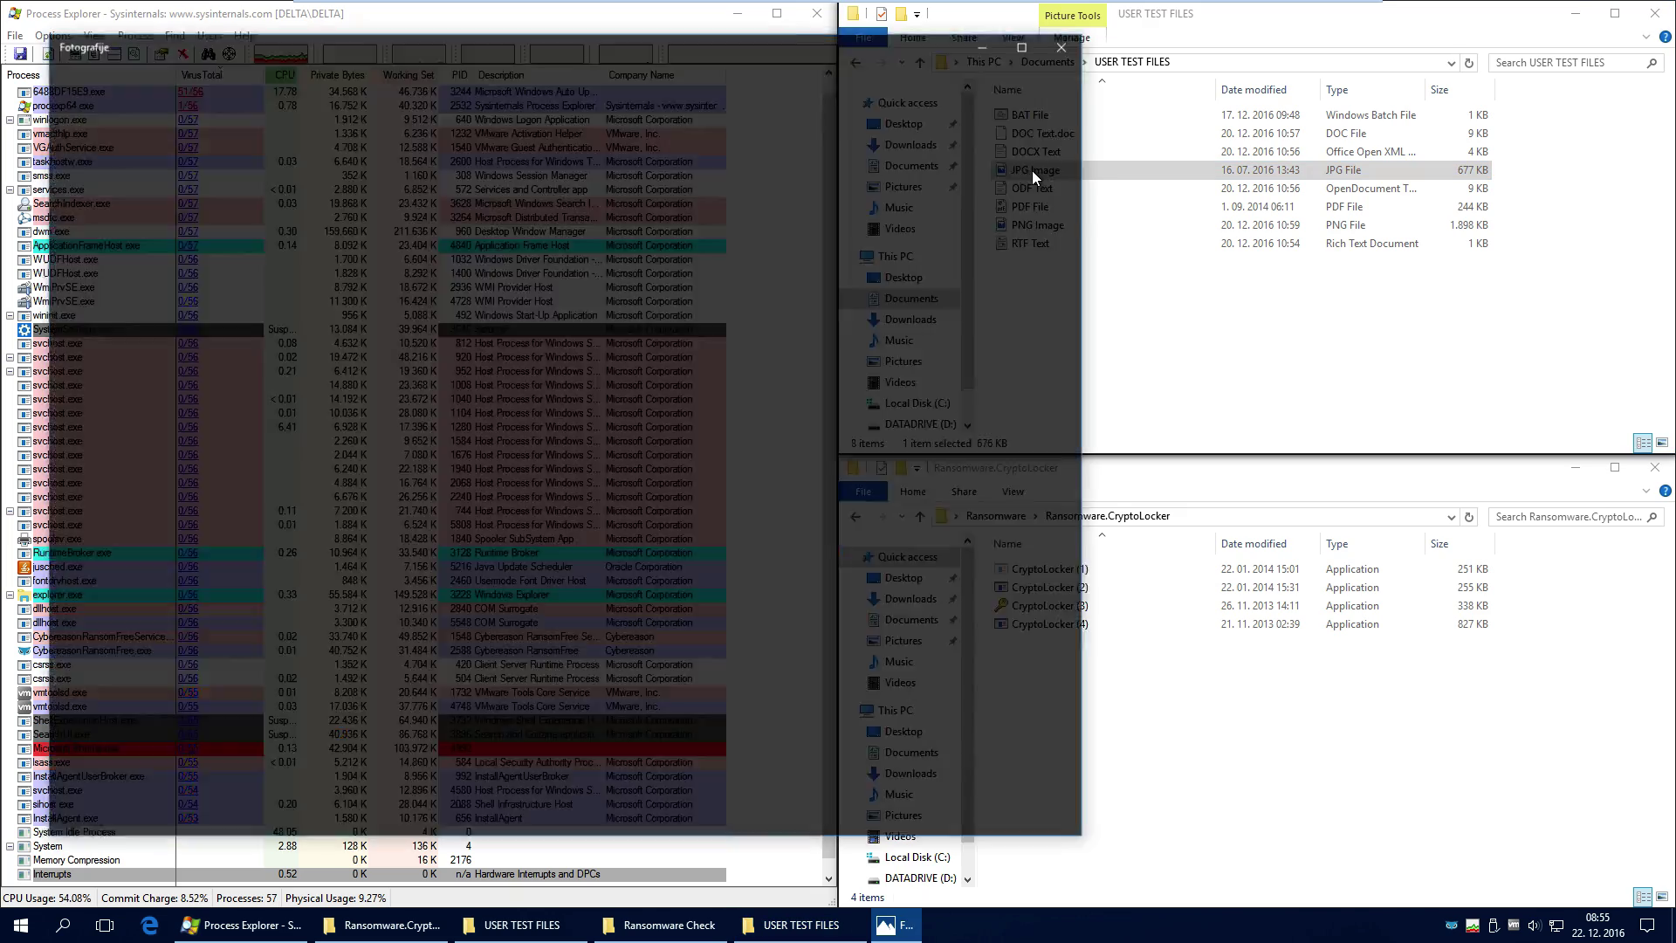
pyautogui.click(1062, 50)
pyautogui.click(1080, 329)
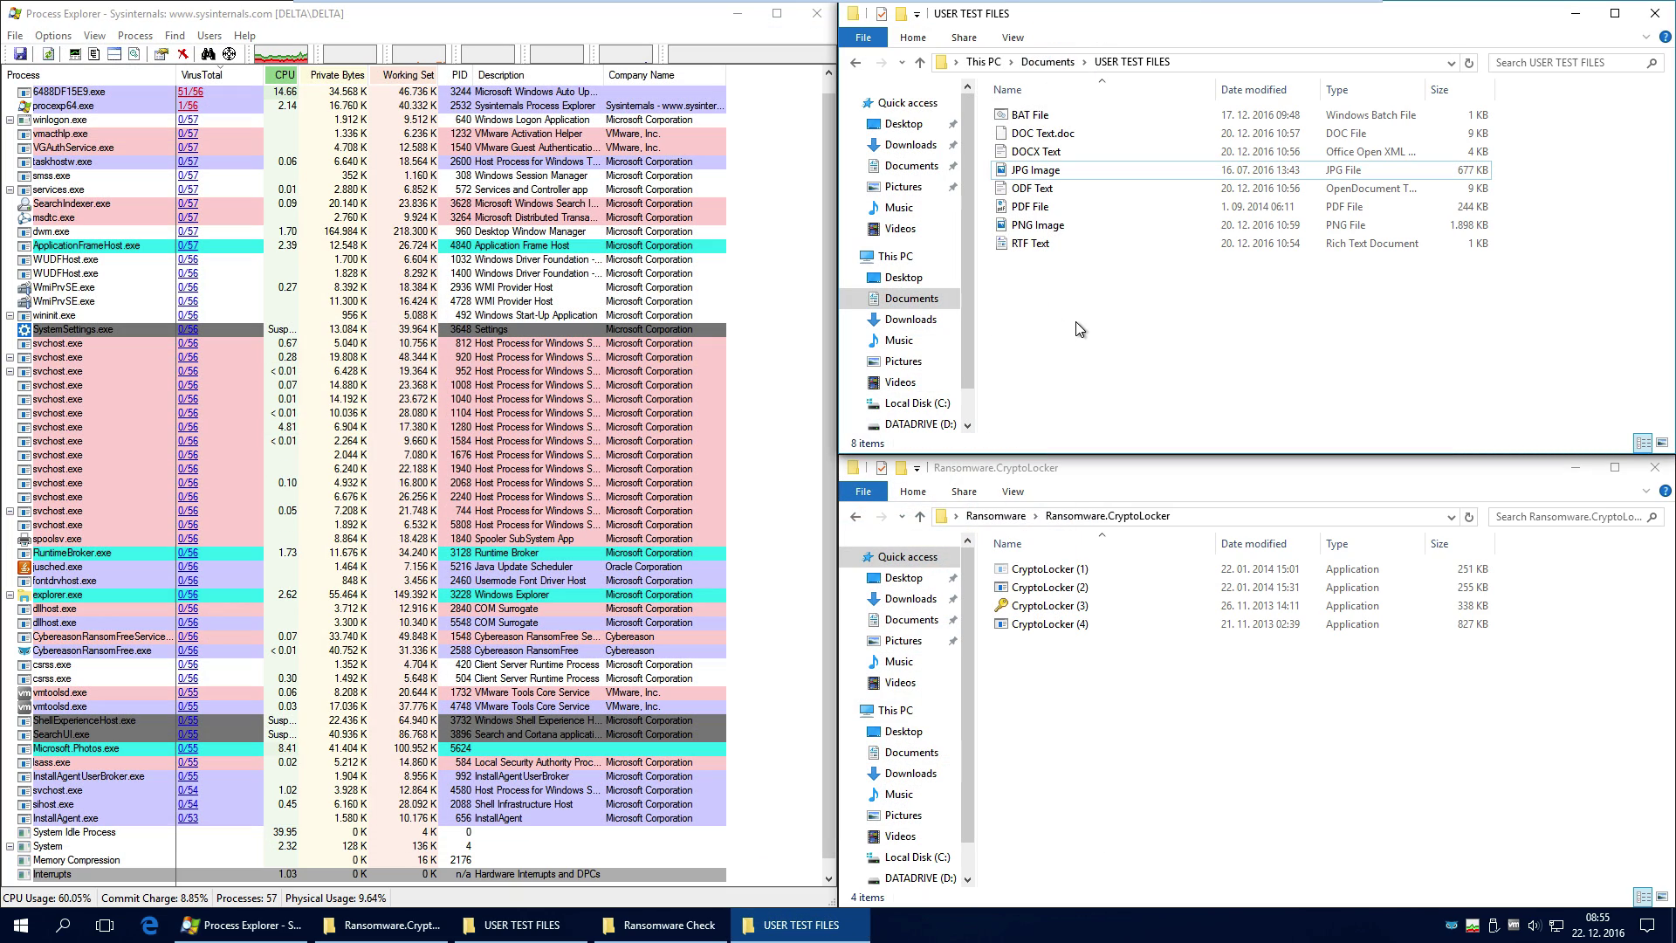
# Look through the open test folders and view JPG Image from the USER TEST FILES folder in Documents again
pyautogui.click(412, 927)
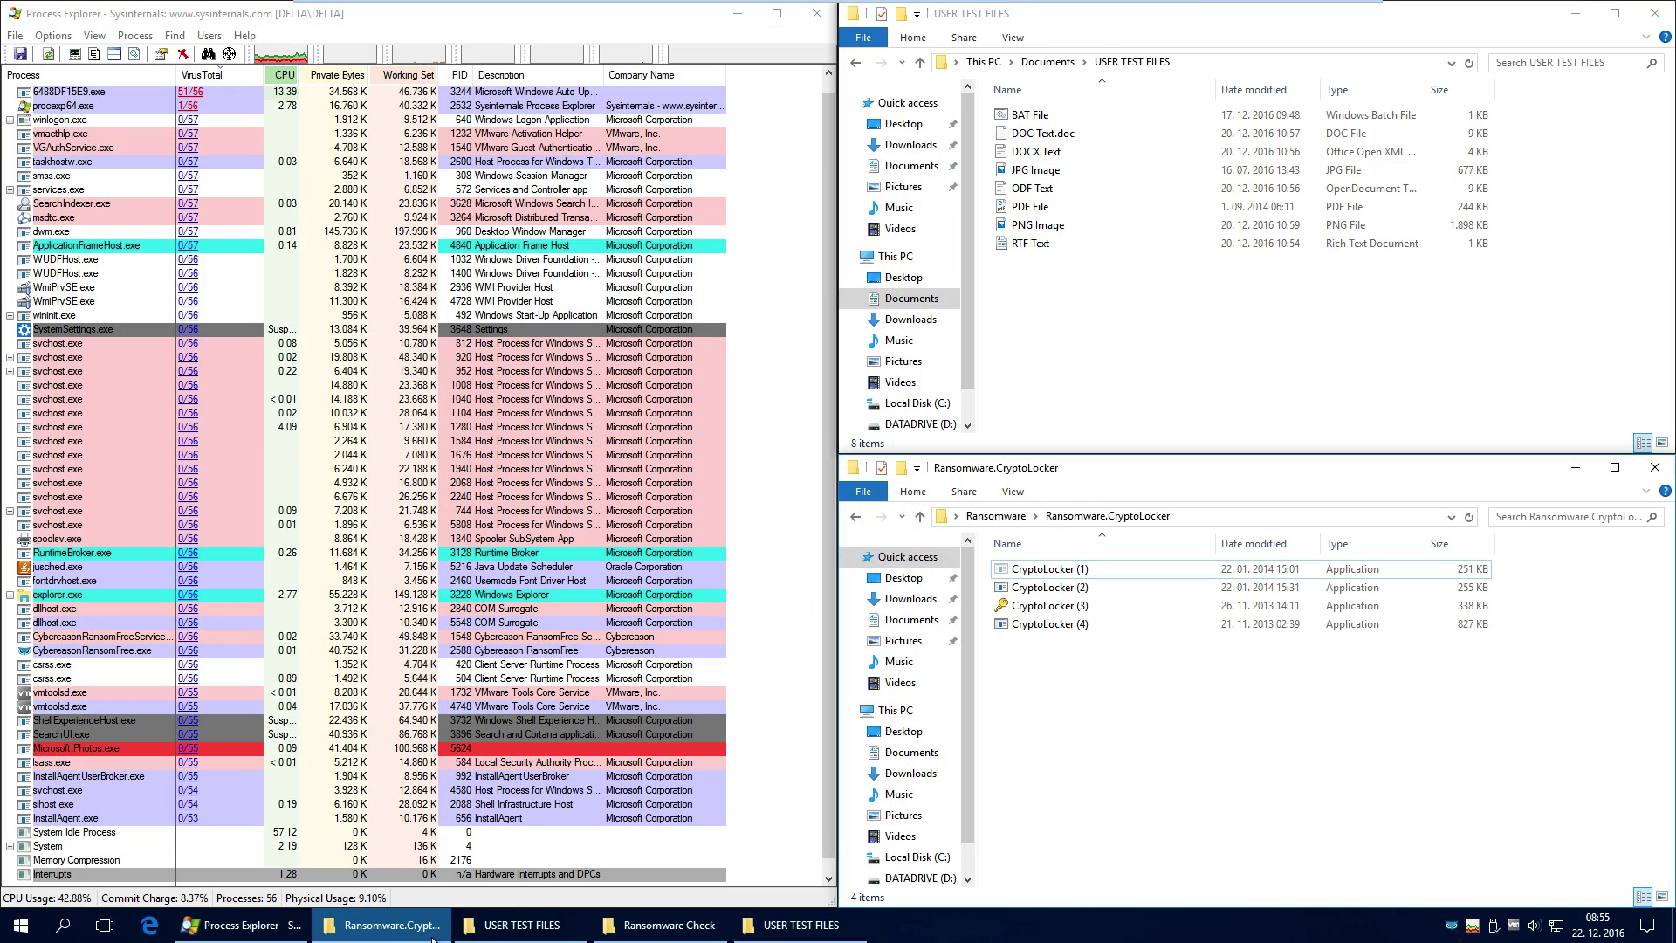
pyautogui.click(522, 925)
pyautogui.click(668, 925)
pyautogui.click(789, 932)
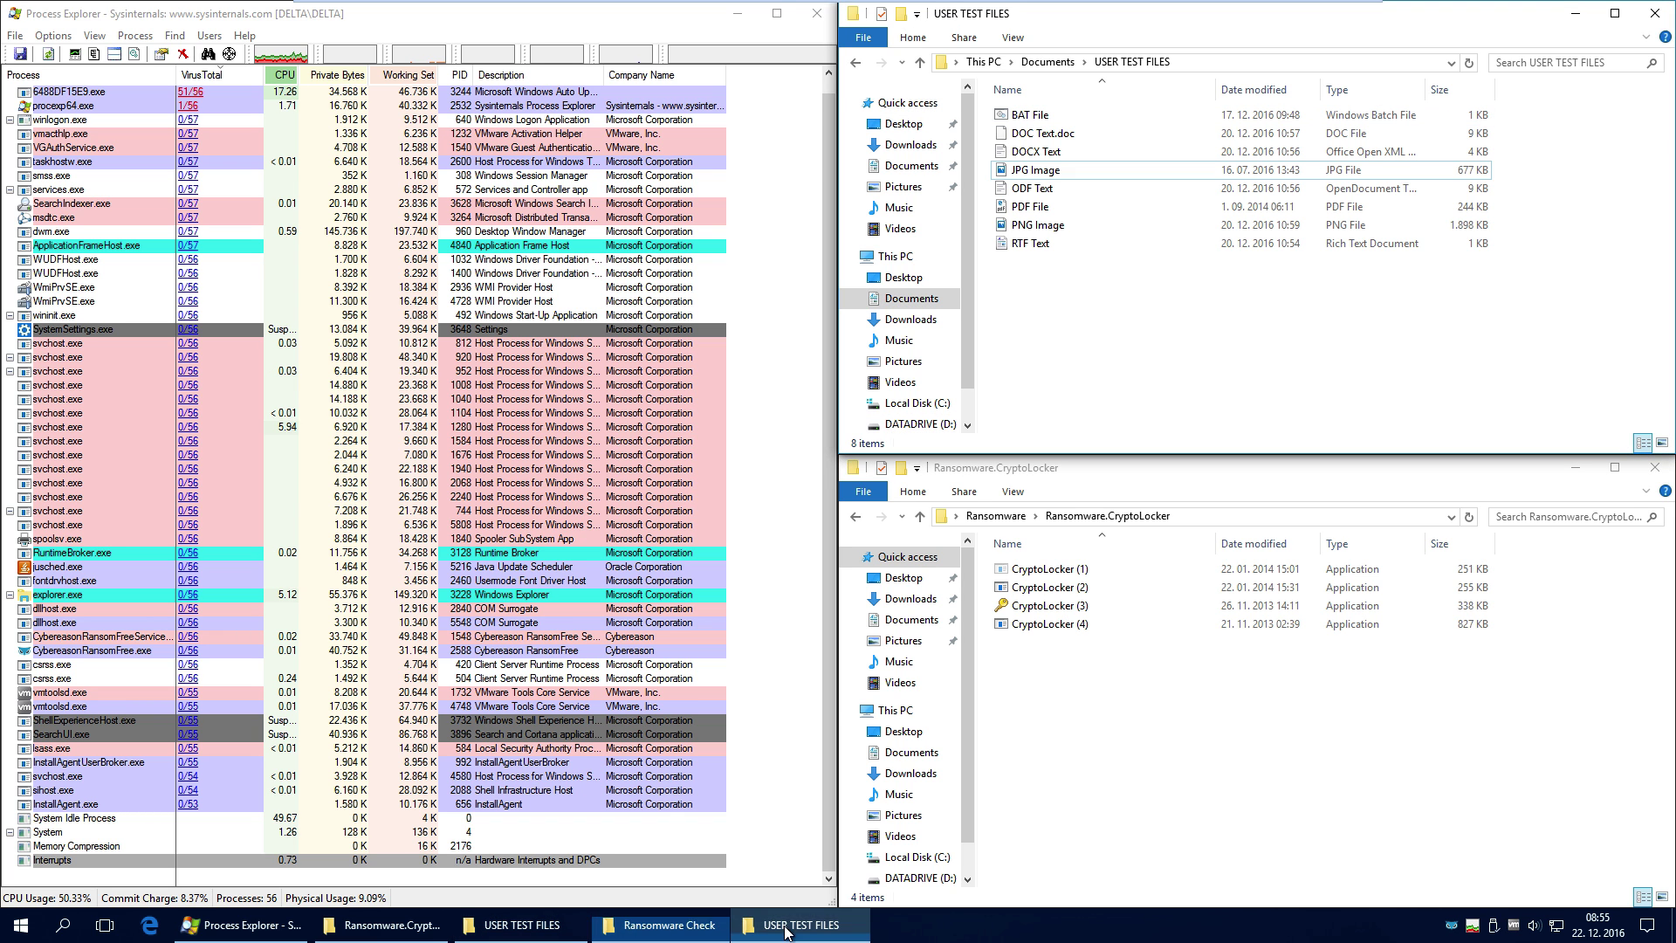
pyautogui.doubleClick(1041, 173)
pyautogui.click(1060, 45)
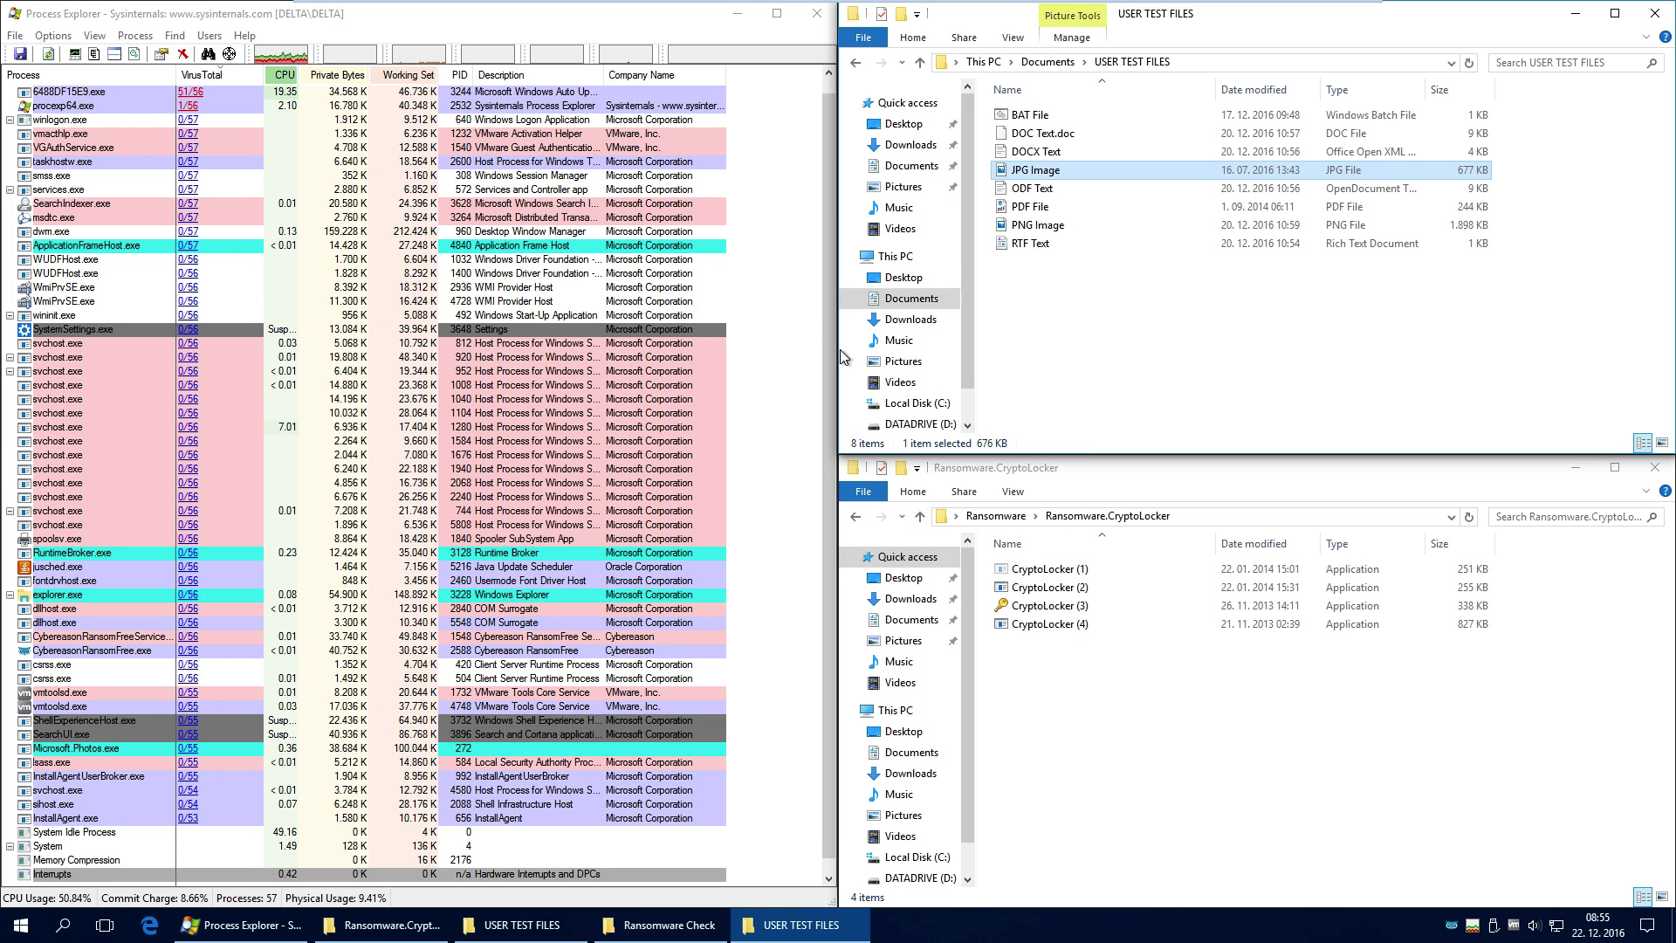
pyautogui.click(1346, 309)
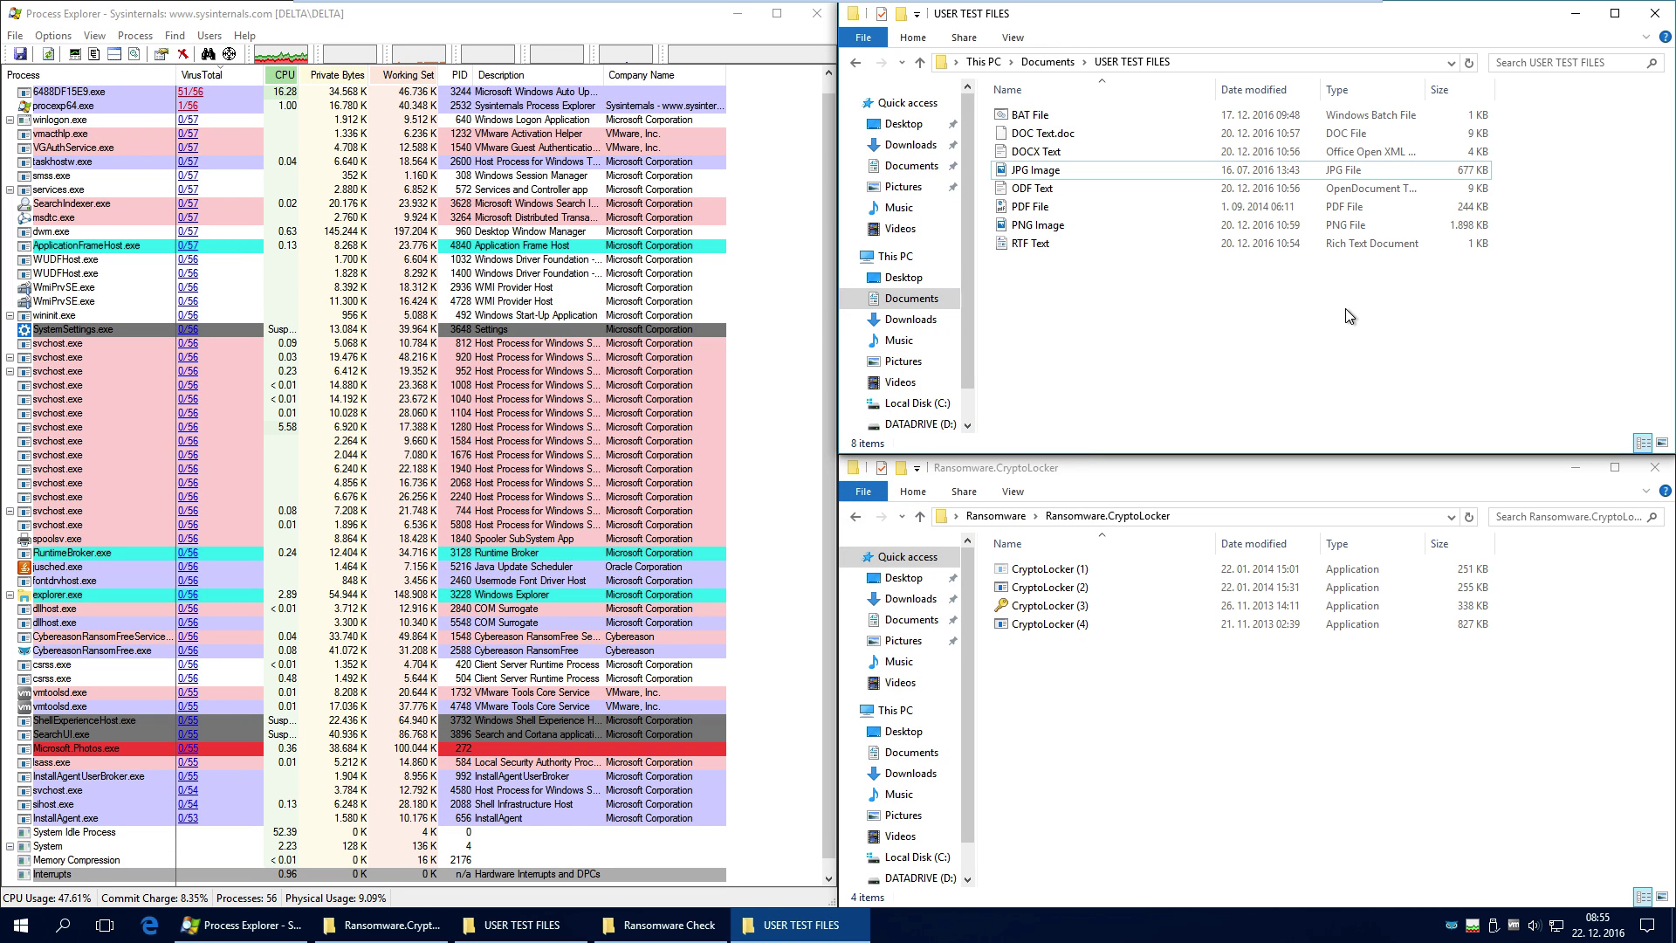
# Compare the USER TEST FILES and Ransomware Check folders for changes, ending on the DATADRIVE (D:) test folder
pyautogui.click(522, 924)
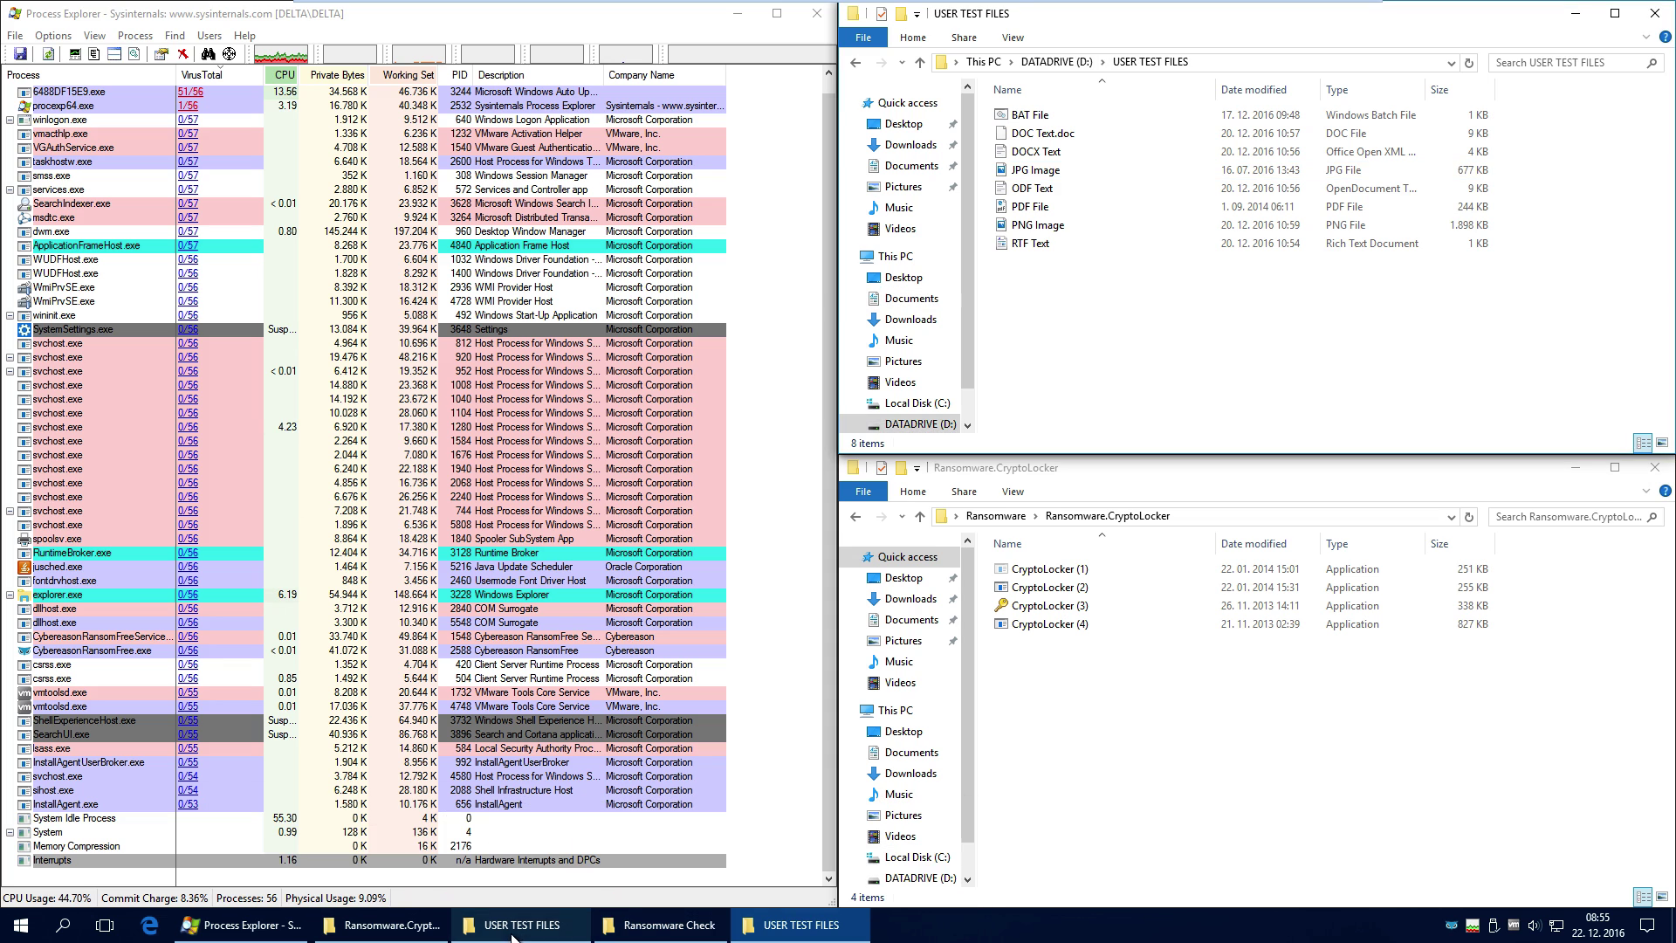
pyautogui.click(635, 927)
pyautogui.click(801, 924)
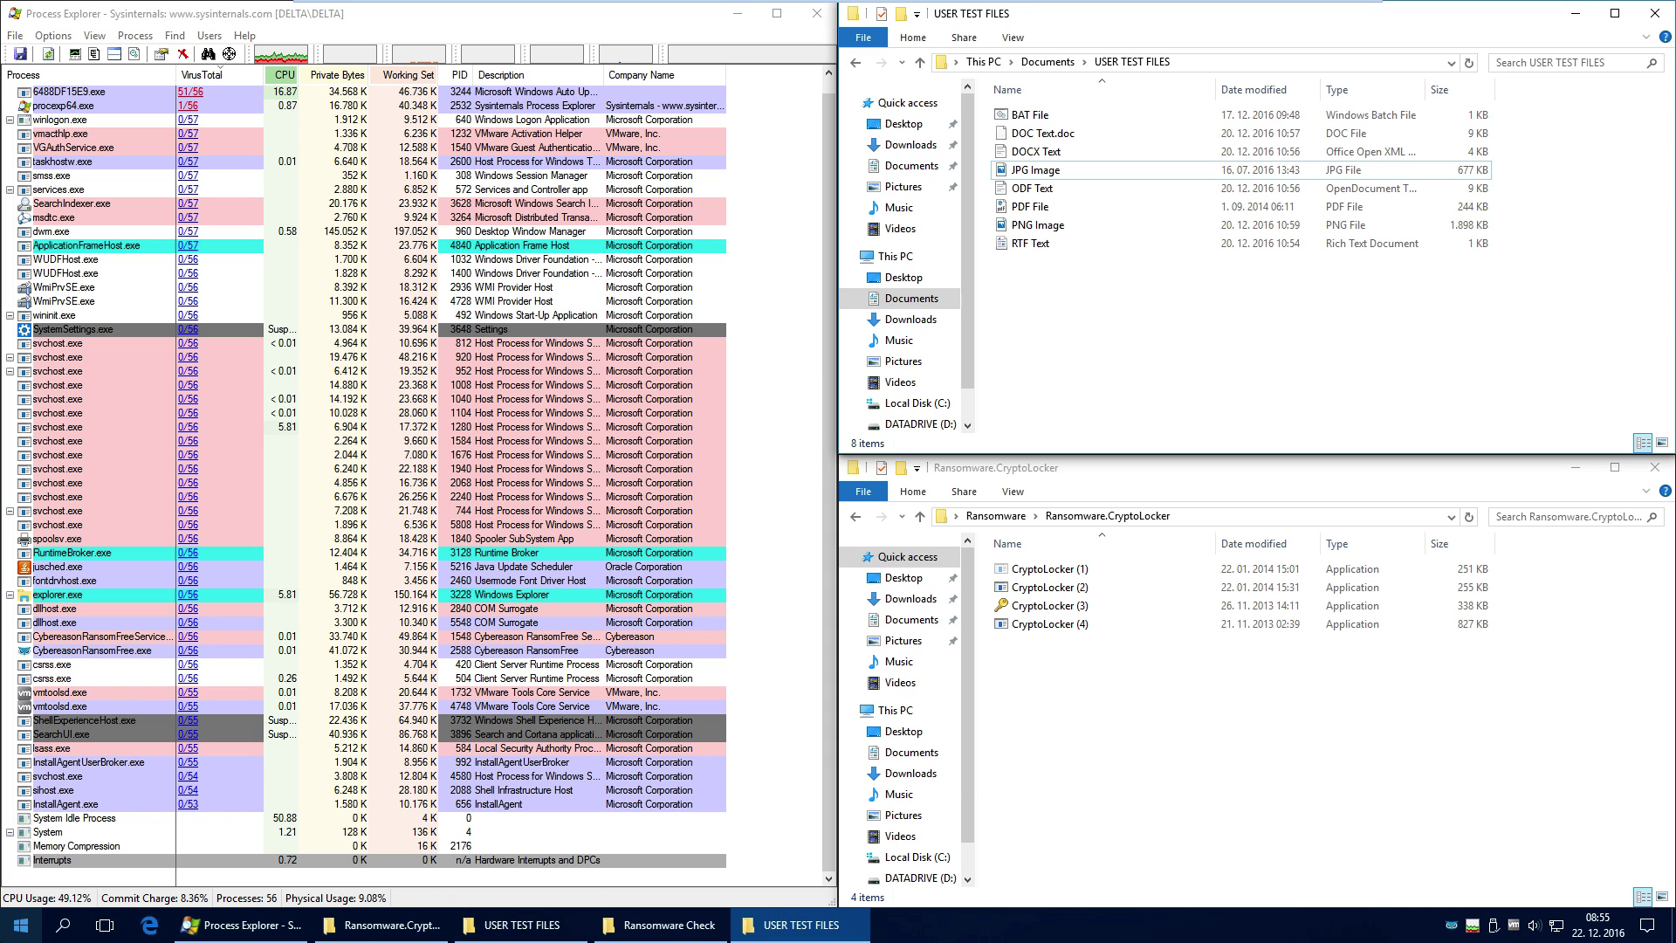
pyautogui.click(488, 927)
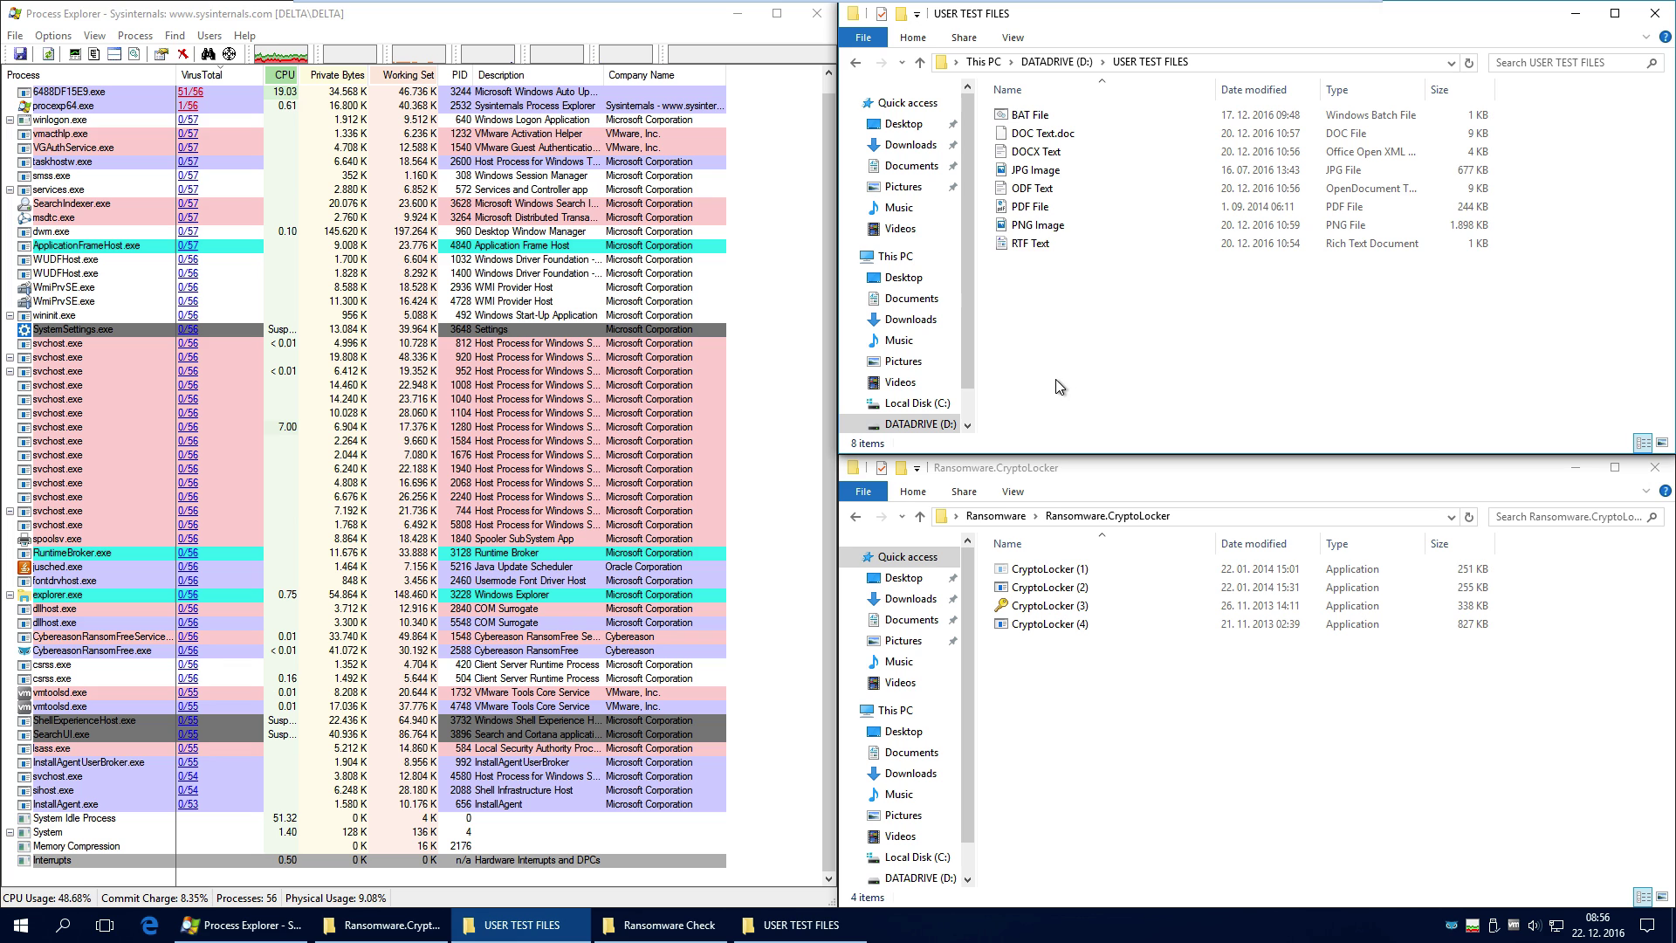
# Open the VirusTotal report for 6488DF15E9.exe from Process Explorer, read the antivirus detections, and close the browser
pyautogui.click(201, 93)
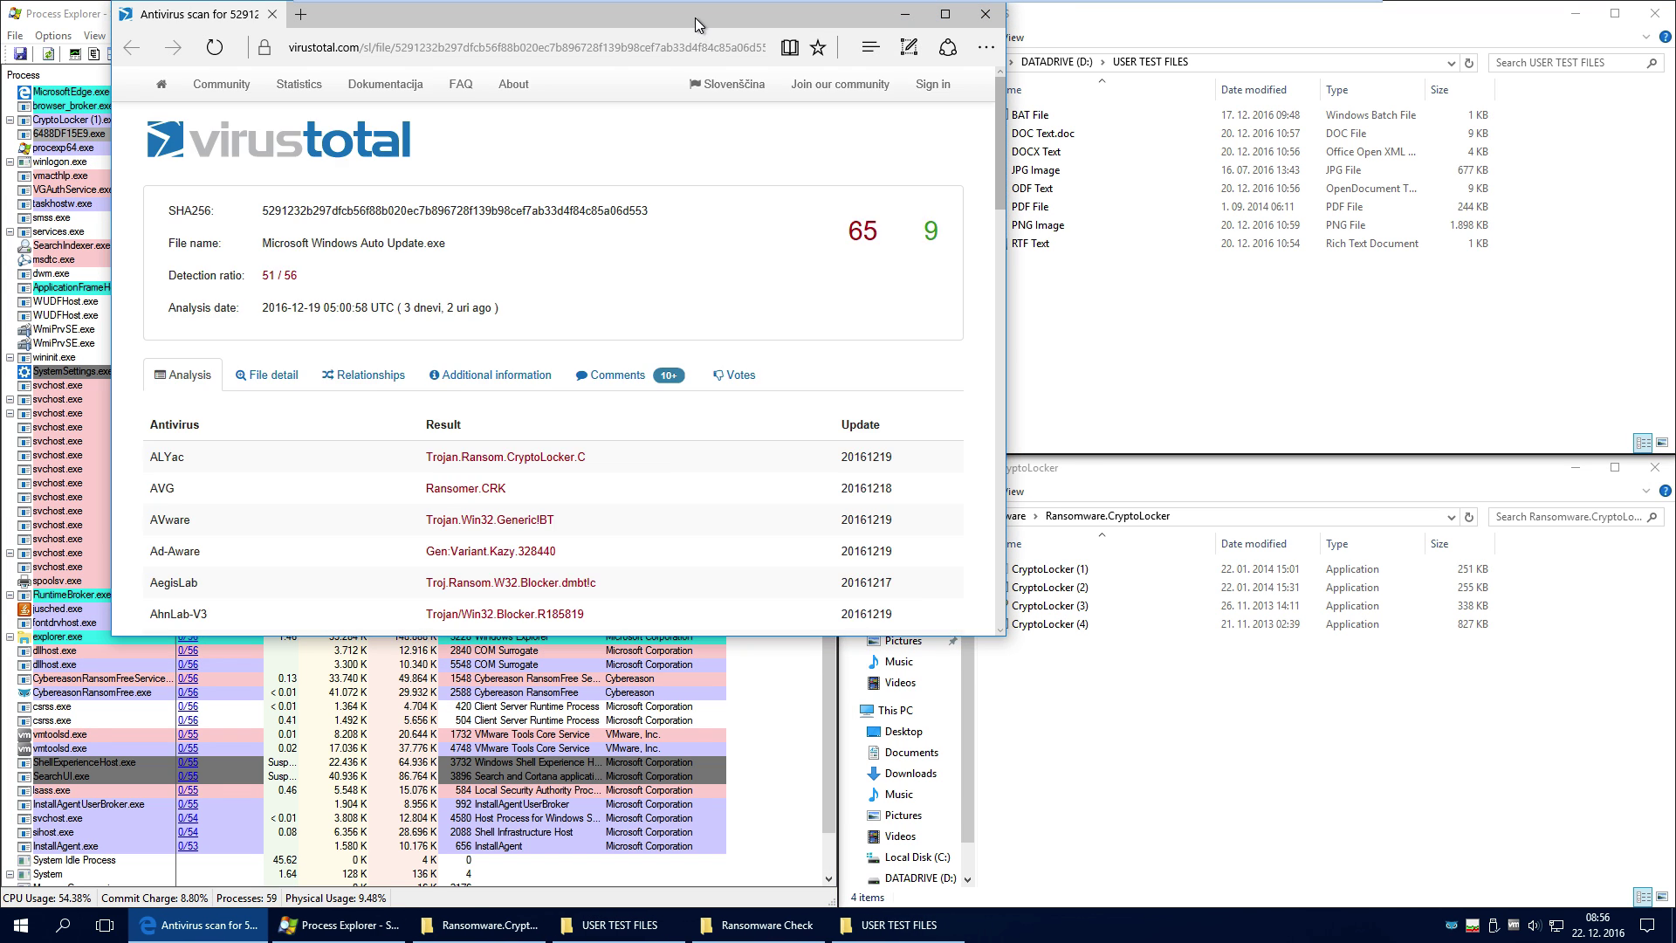
pyautogui.moveTo(695, 17); pyautogui.dragTo(768, 176)
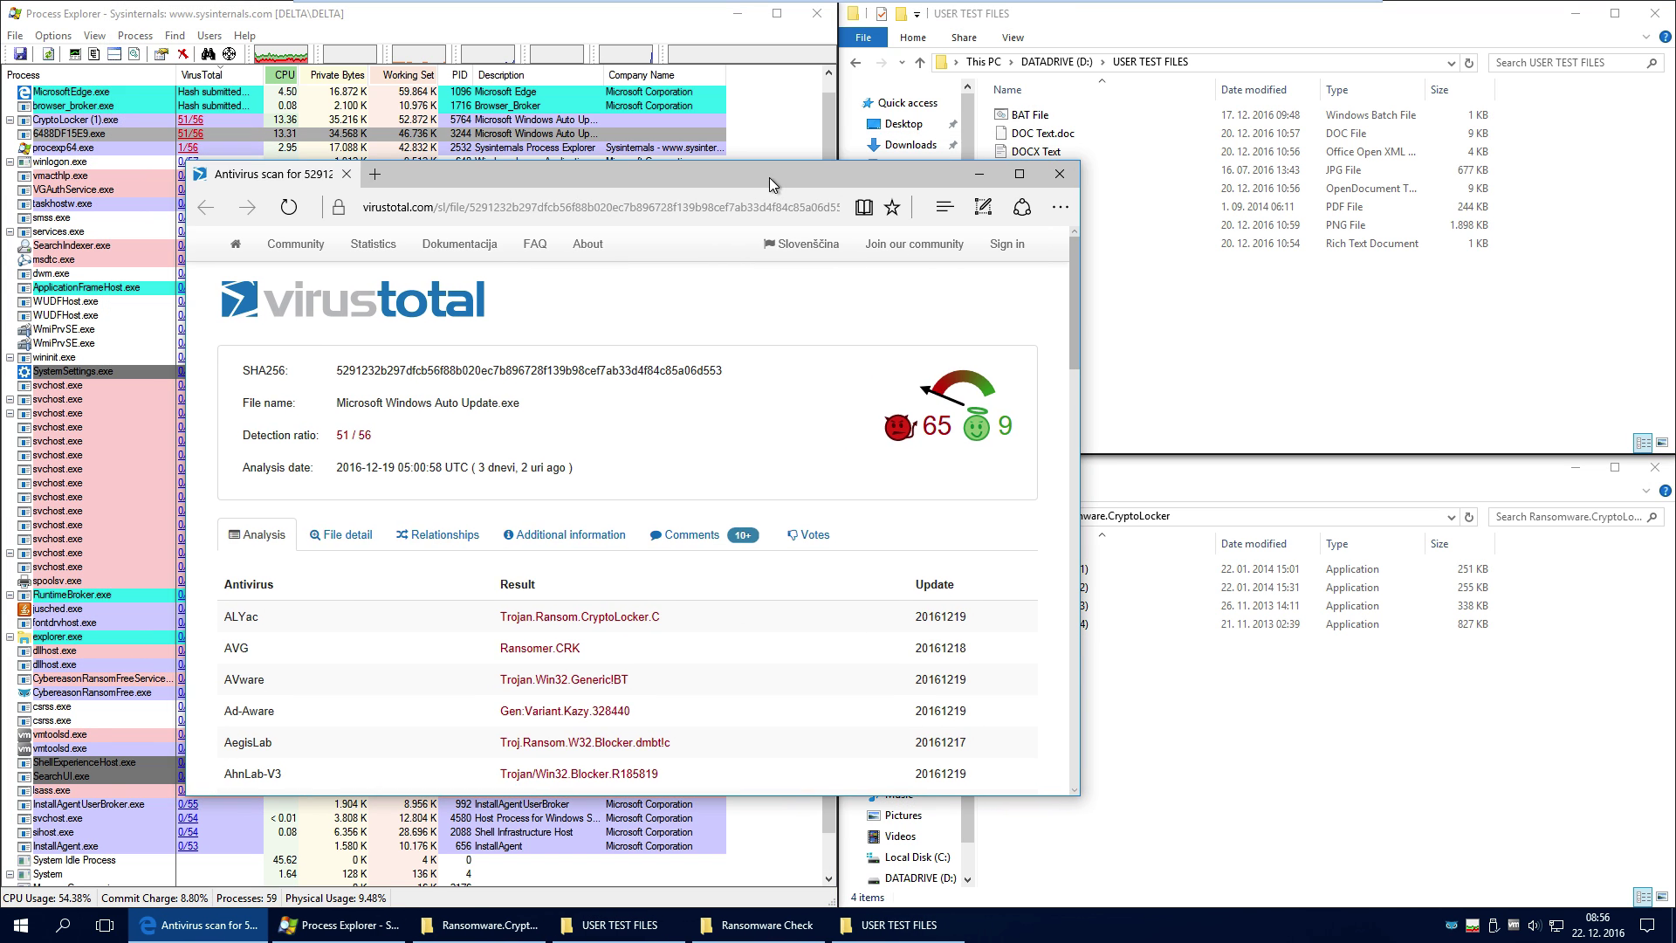
pyautogui.scroll(-2, 689, 631)
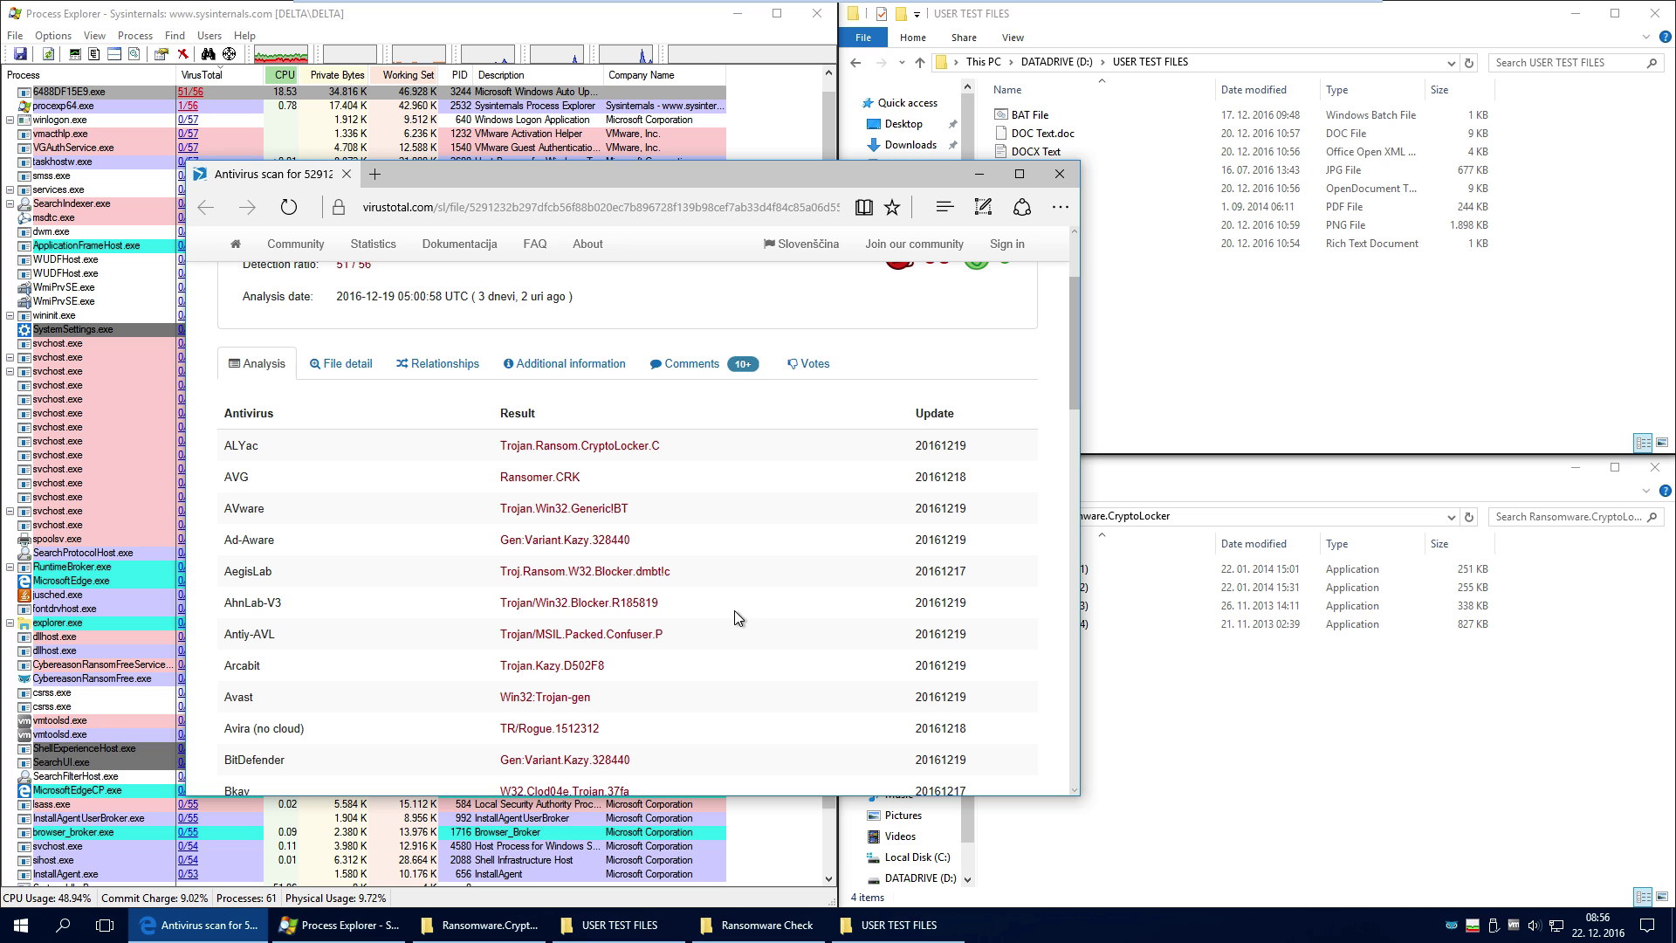
pyautogui.scroll(-3, 798, 592)
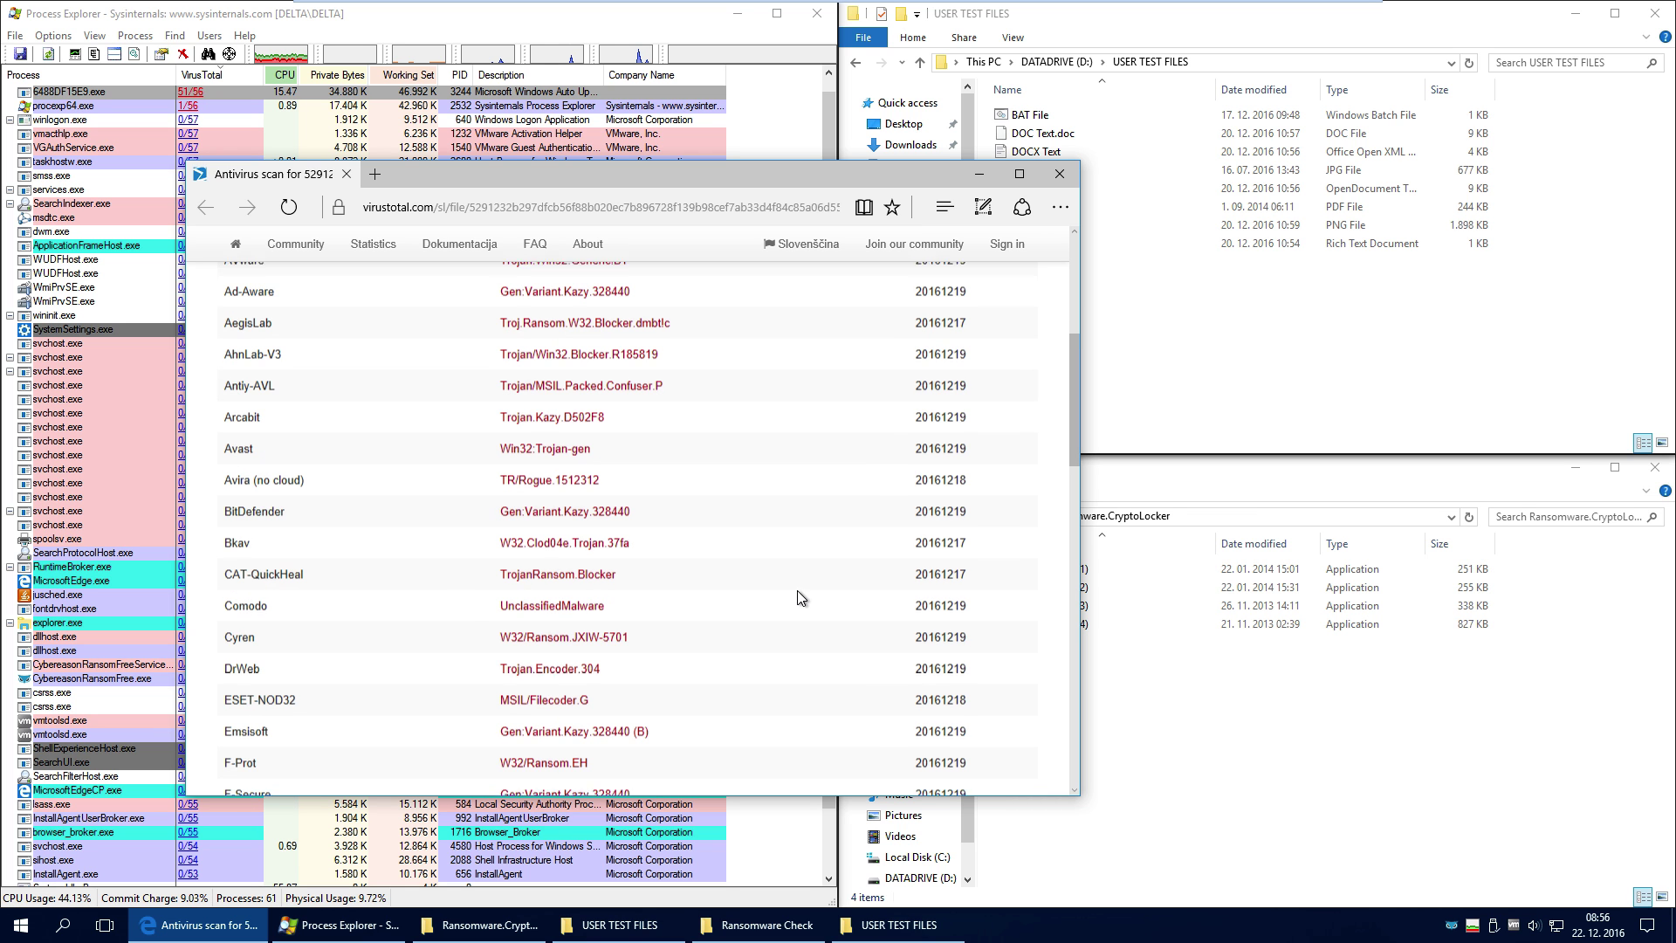
pyautogui.click(1074, 176)
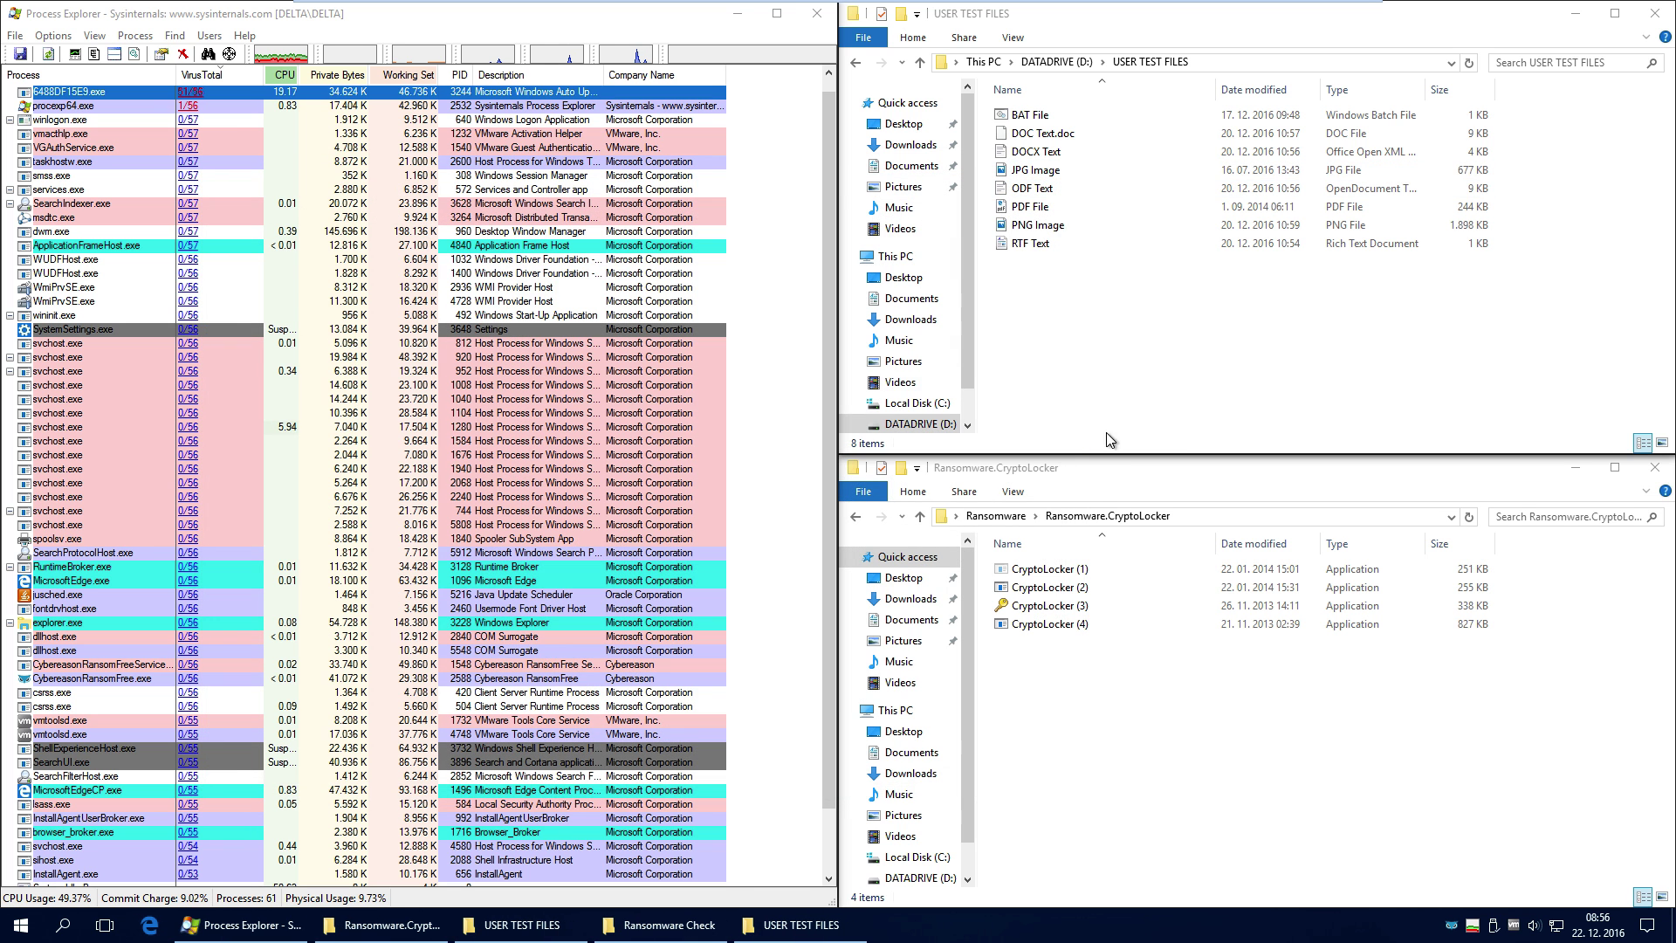
# Recheck Ransomware Check and both USER TEST FILES folders for encrypted files while the sample's processes keep running
pyautogui.click(556, 927)
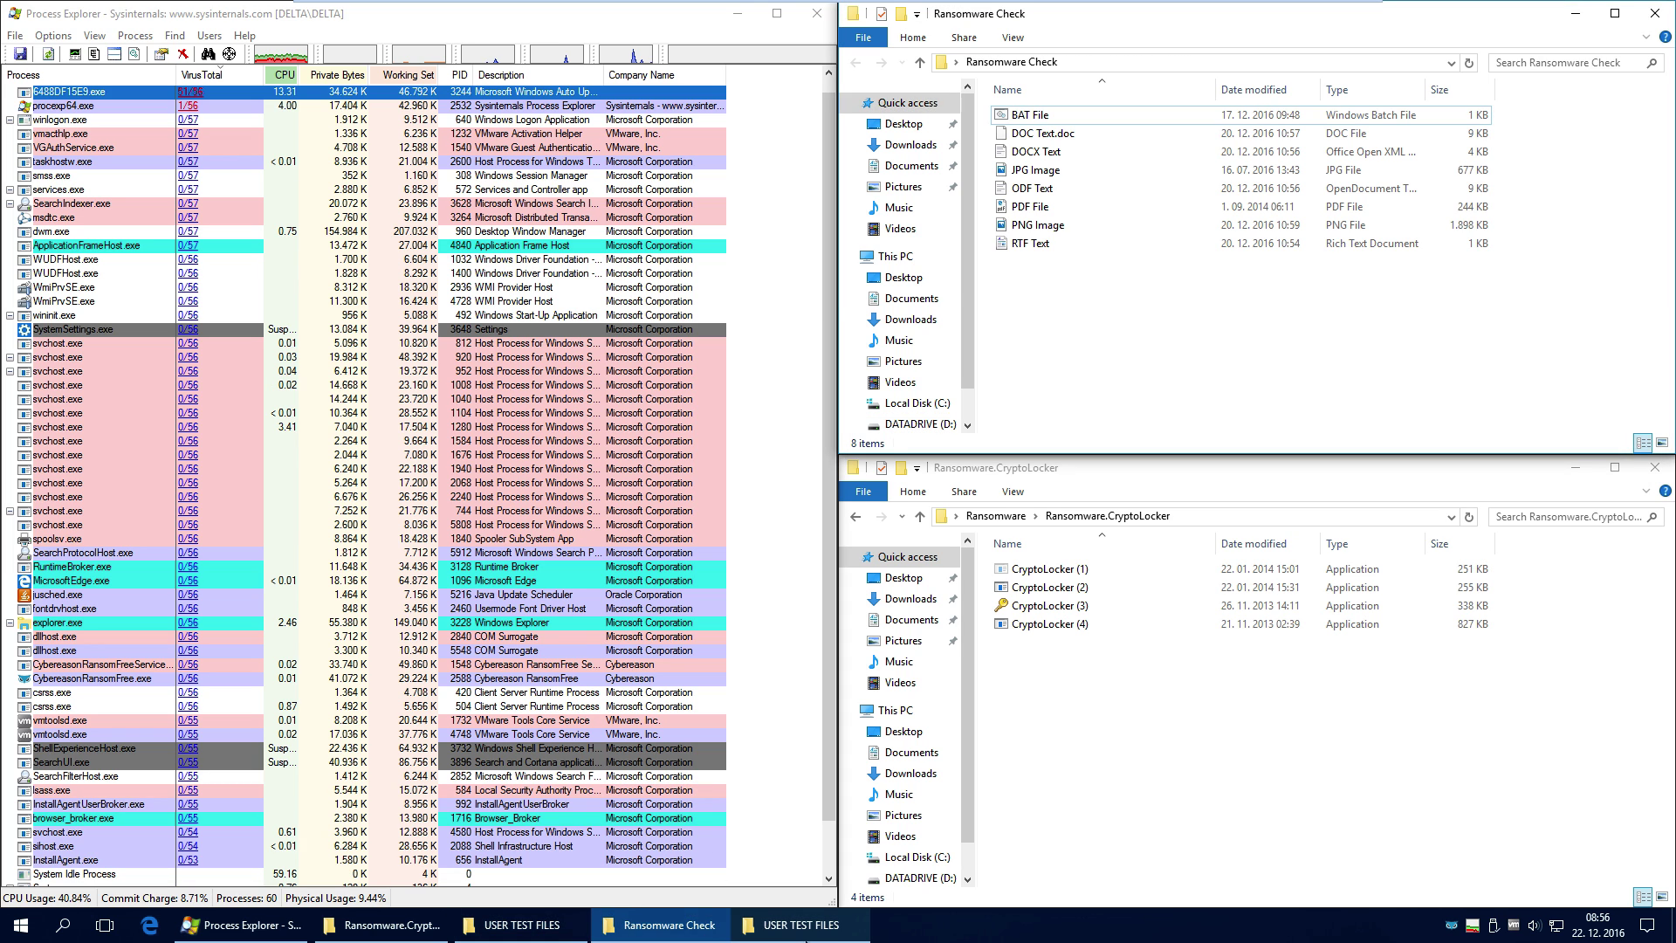
pyautogui.click(802, 926)
pyautogui.click(522, 926)
pyautogui.click(670, 925)
pyautogui.click(802, 926)
pyautogui.click(522, 925)
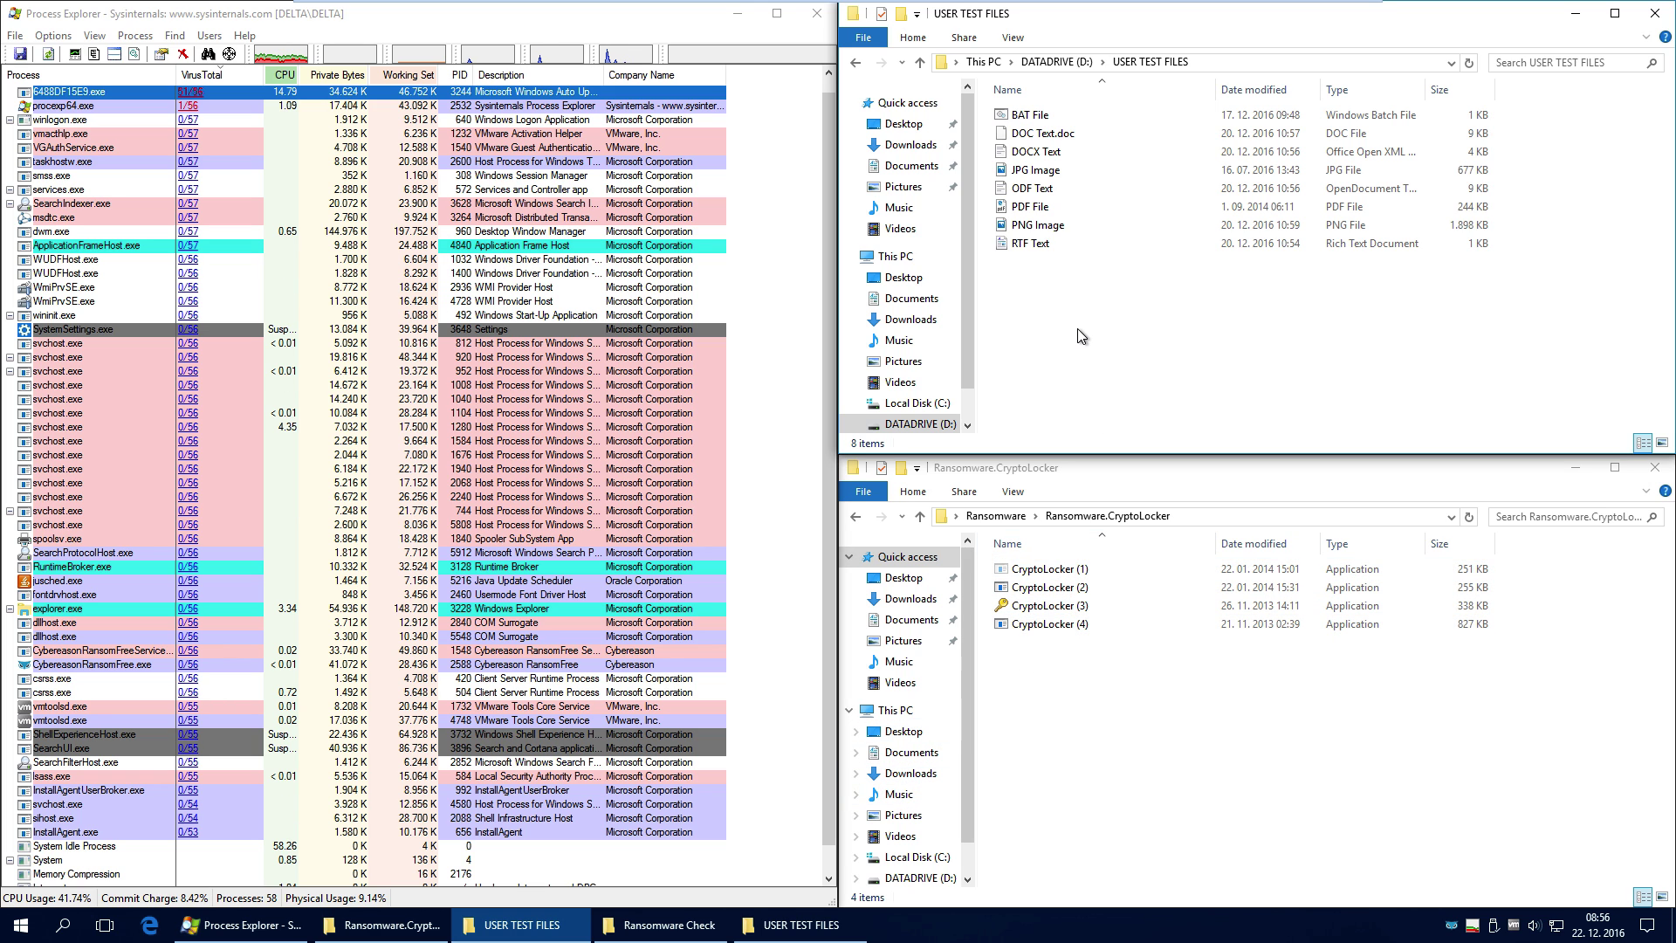
# Bring up the USER TEST FILES folder in Documents and open PNG Image to test it for encryption, closing the viewer
pyautogui.click(1156, 698)
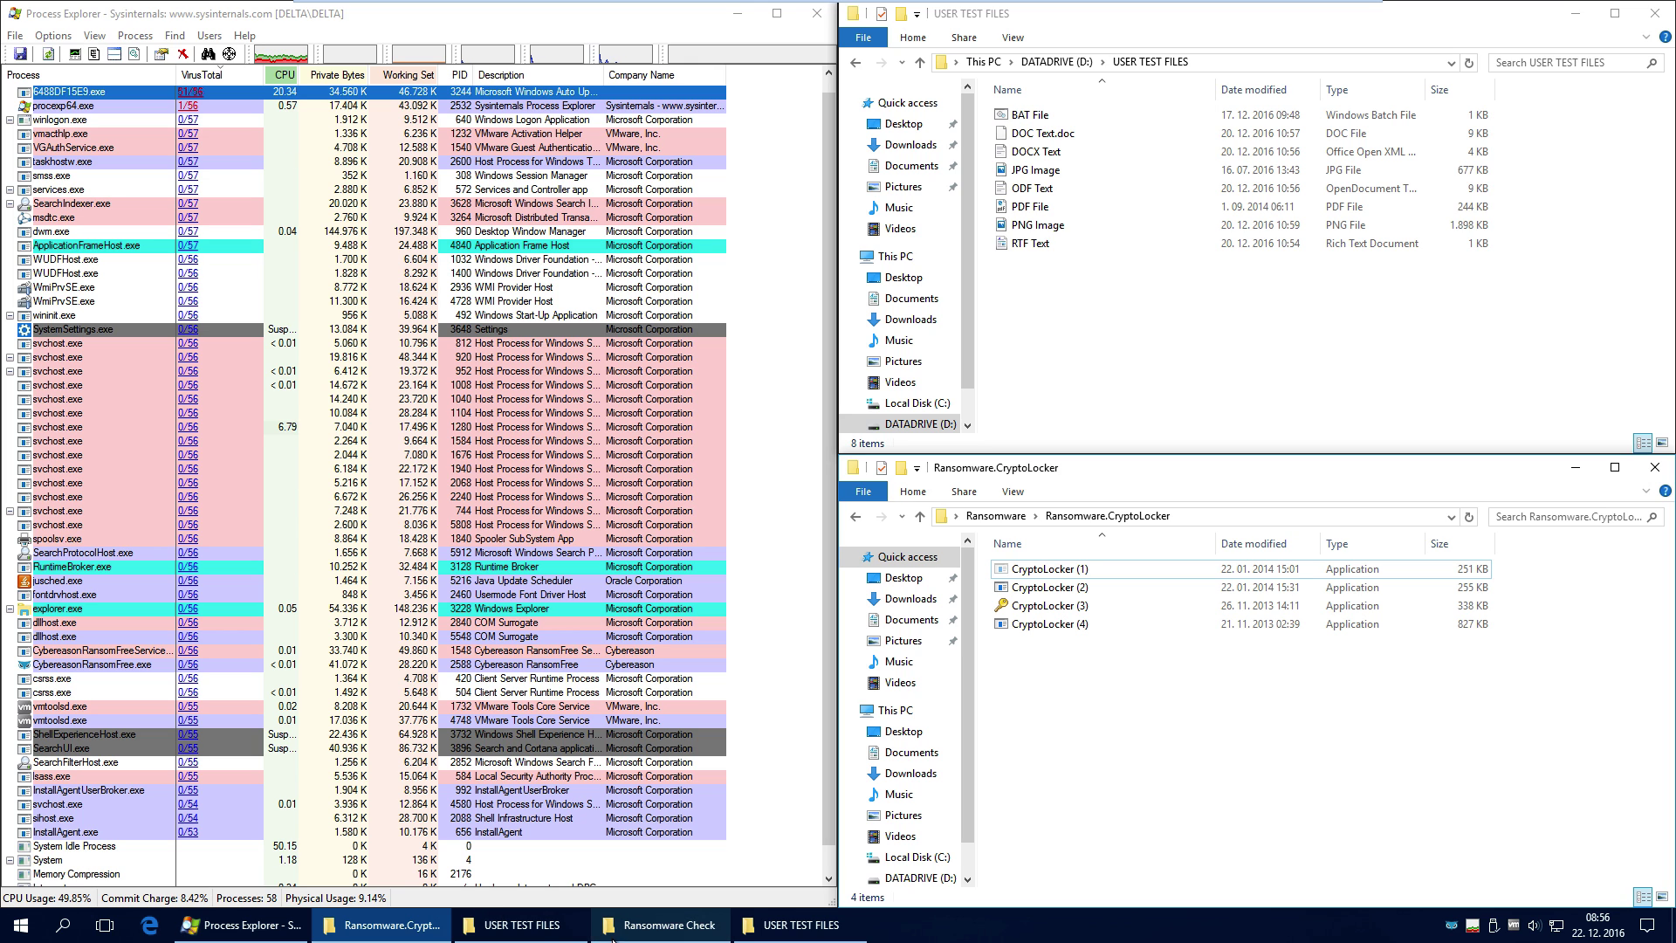
pyautogui.click(720, 931)
pyautogui.click(790, 925)
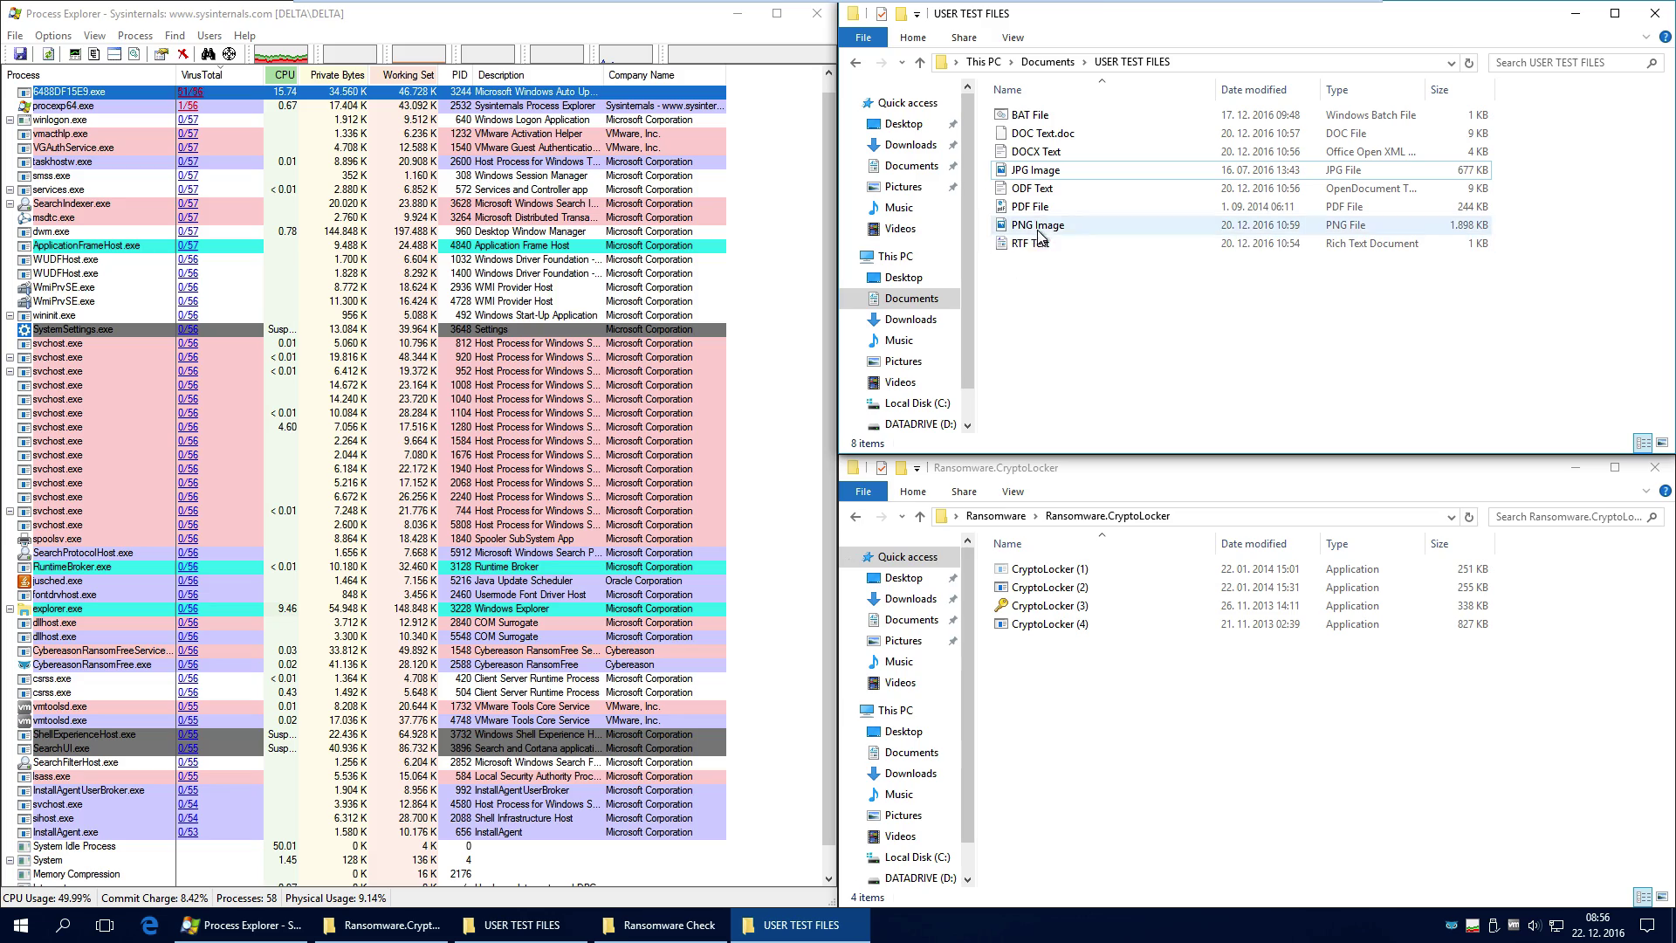
pyautogui.doubleClick(1039, 224)
pyautogui.click(1069, 41)
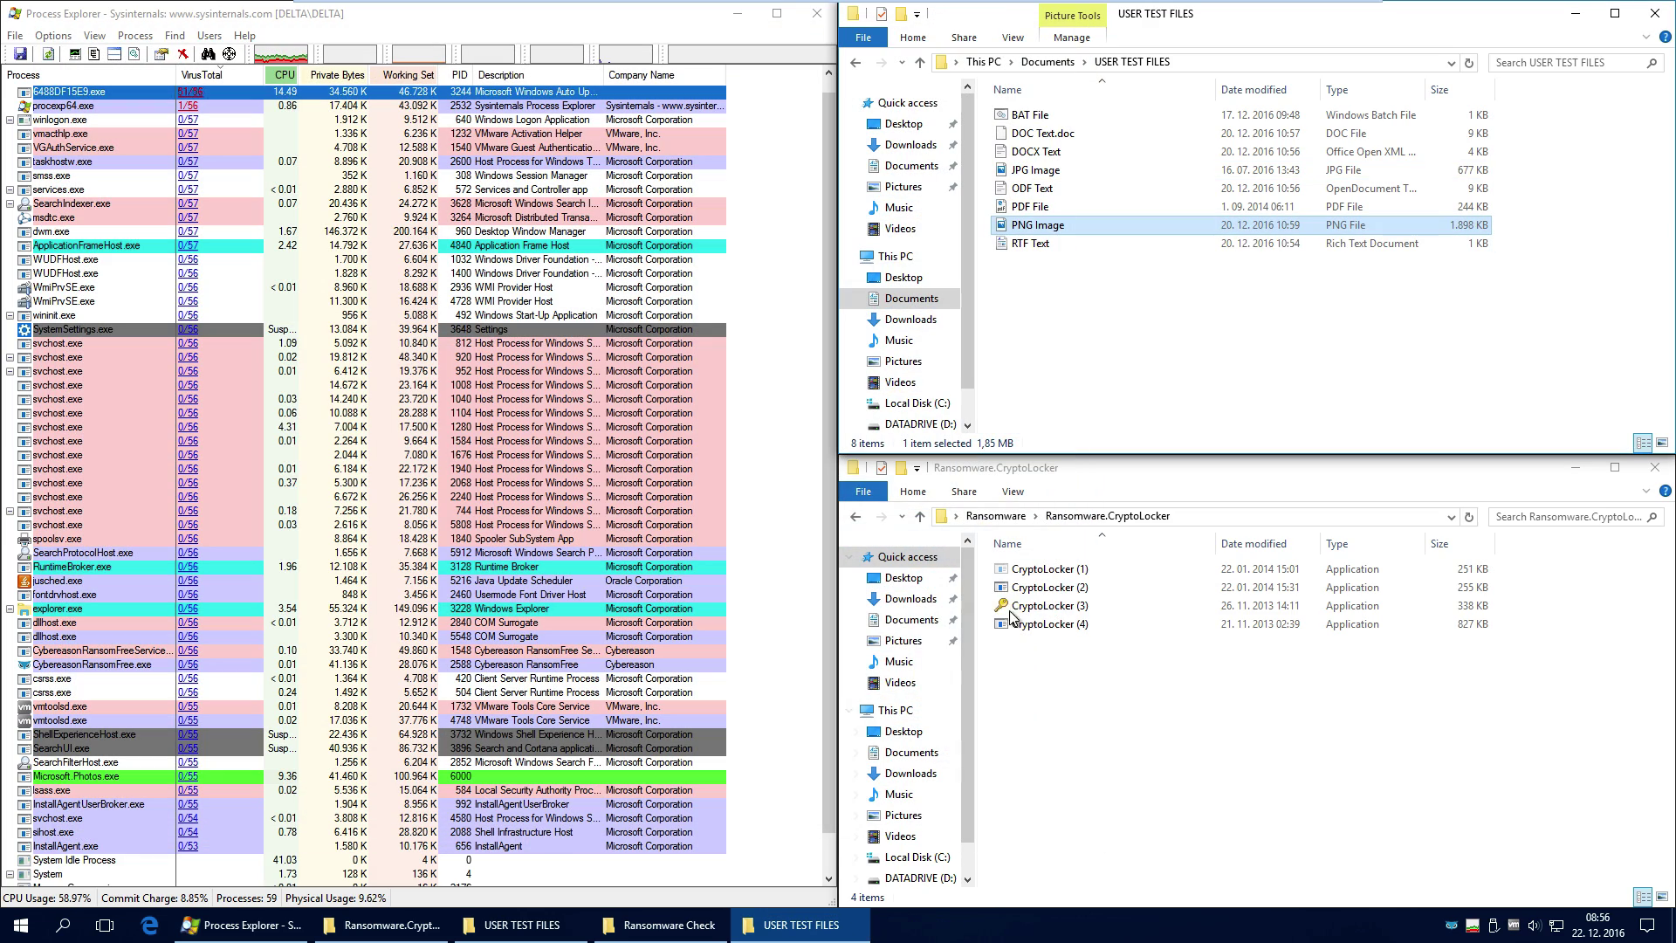
pyautogui.click(1109, 332)
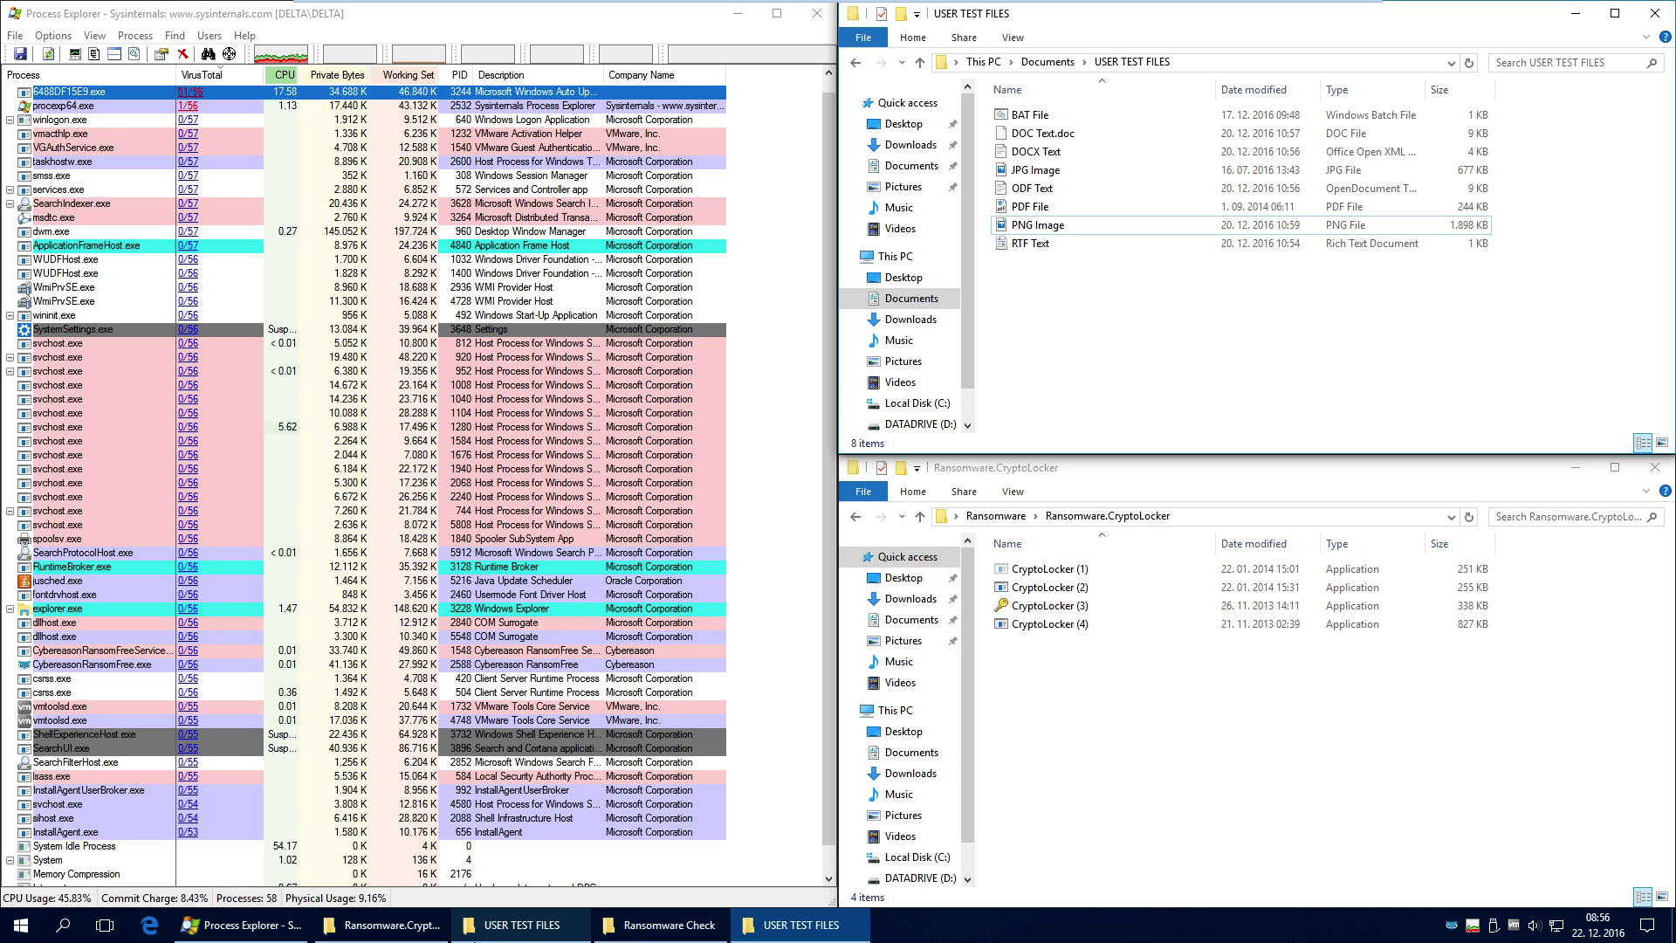
# Make a last pass through the desktop, Documents and DATADRIVE (D:) test folders to look for damage from CryptoLocker (1)
pyautogui.click(534, 930)
pyautogui.click(668, 927)
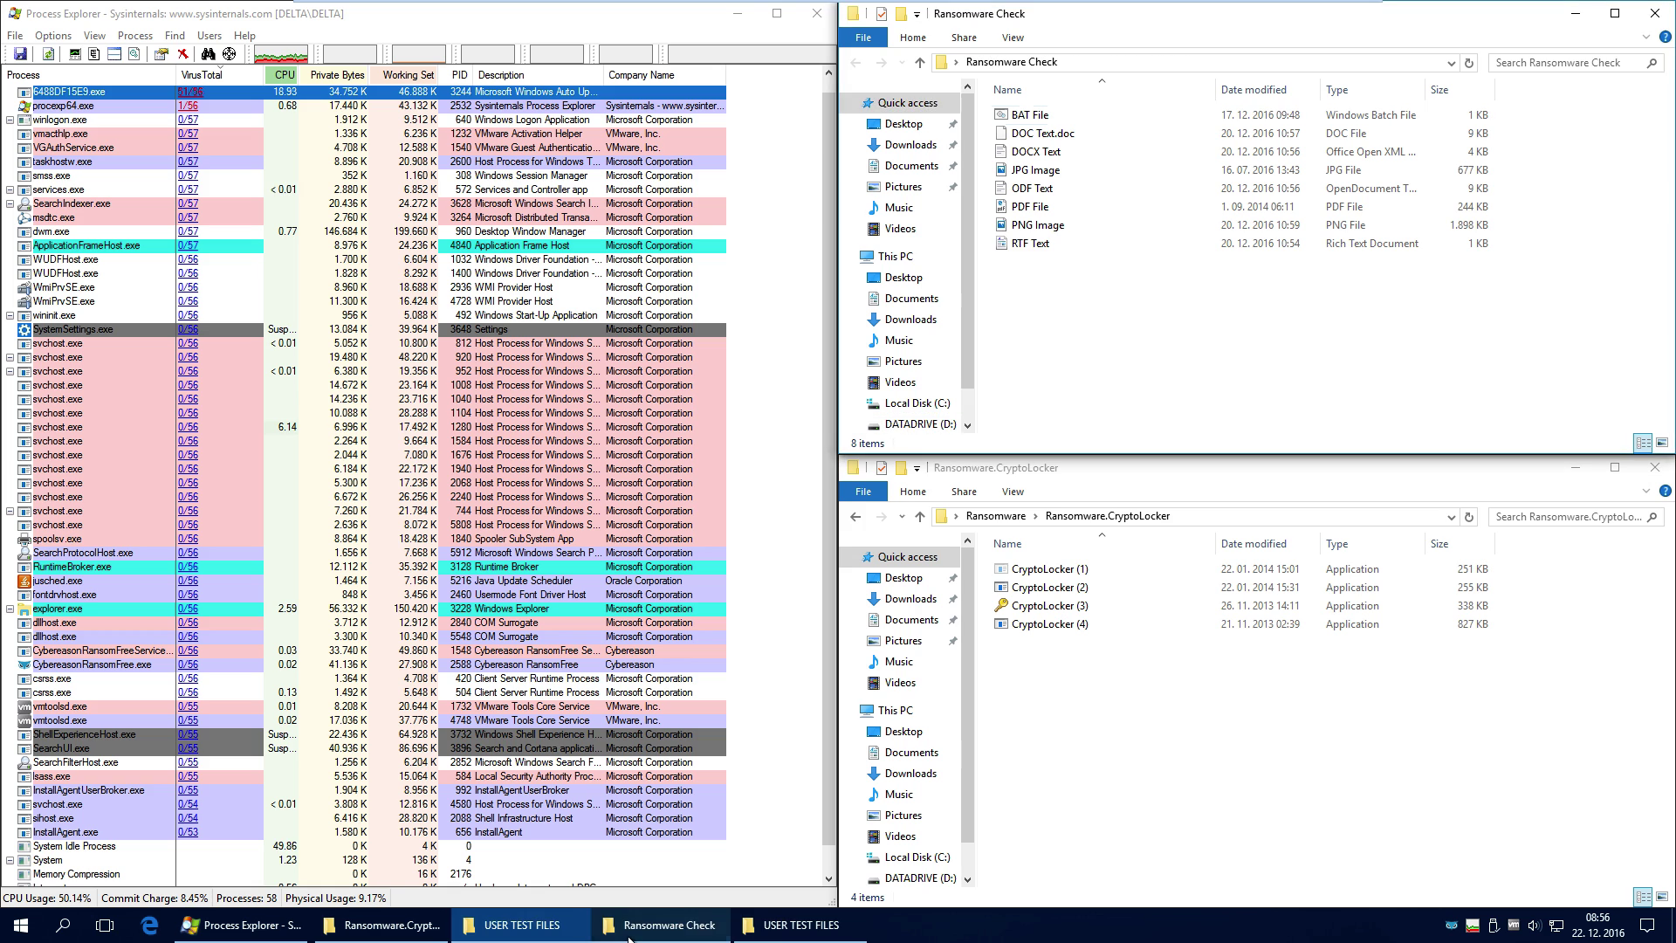
pyautogui.click(783, 930)
pyautogui.click(520, 927)
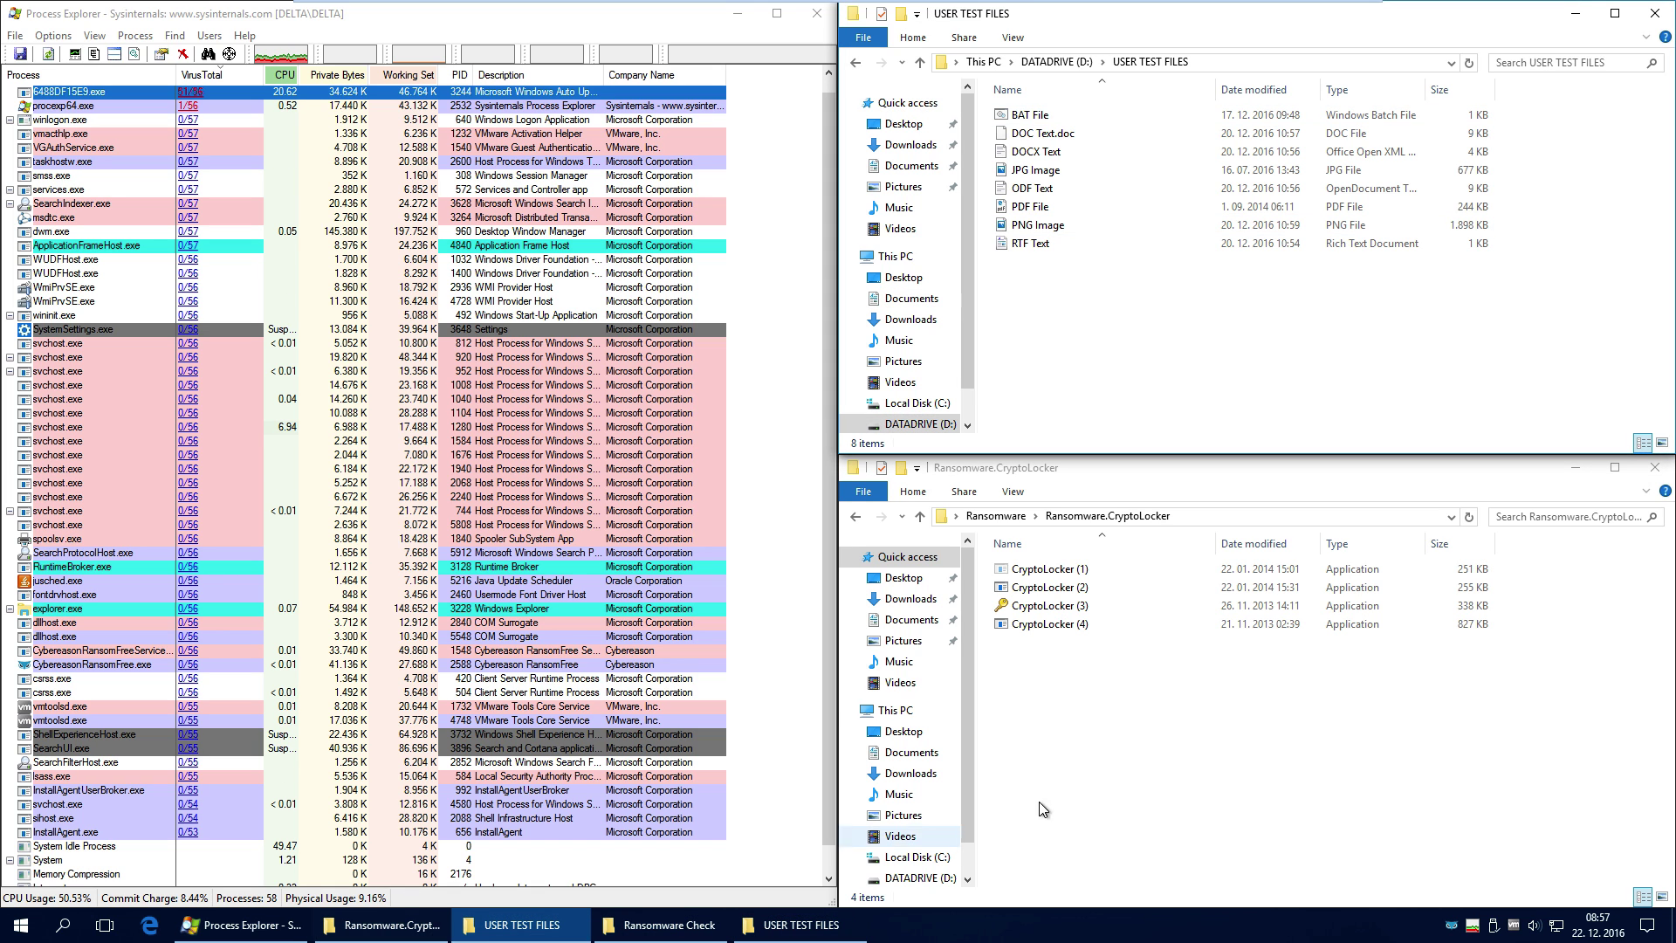
# Run the CryptoLocker (2) sample from the Ransomware.CryptoLocker folder
pyautogui.click(1114, 726)
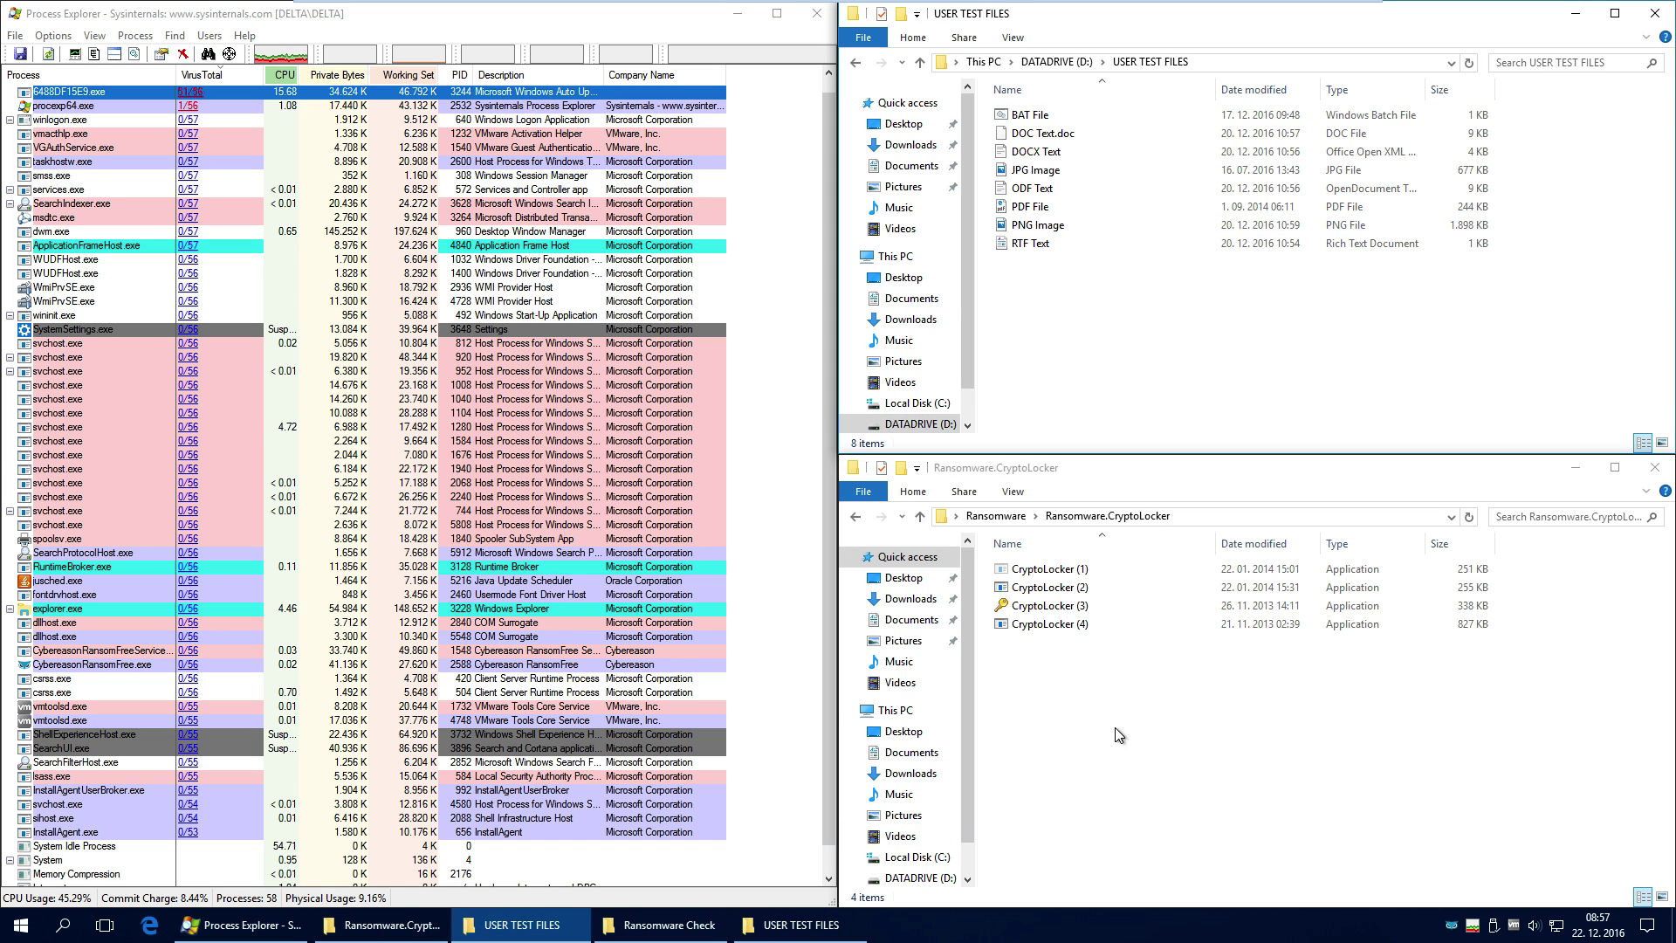
pyautogui.doubleClick(1082, 588)
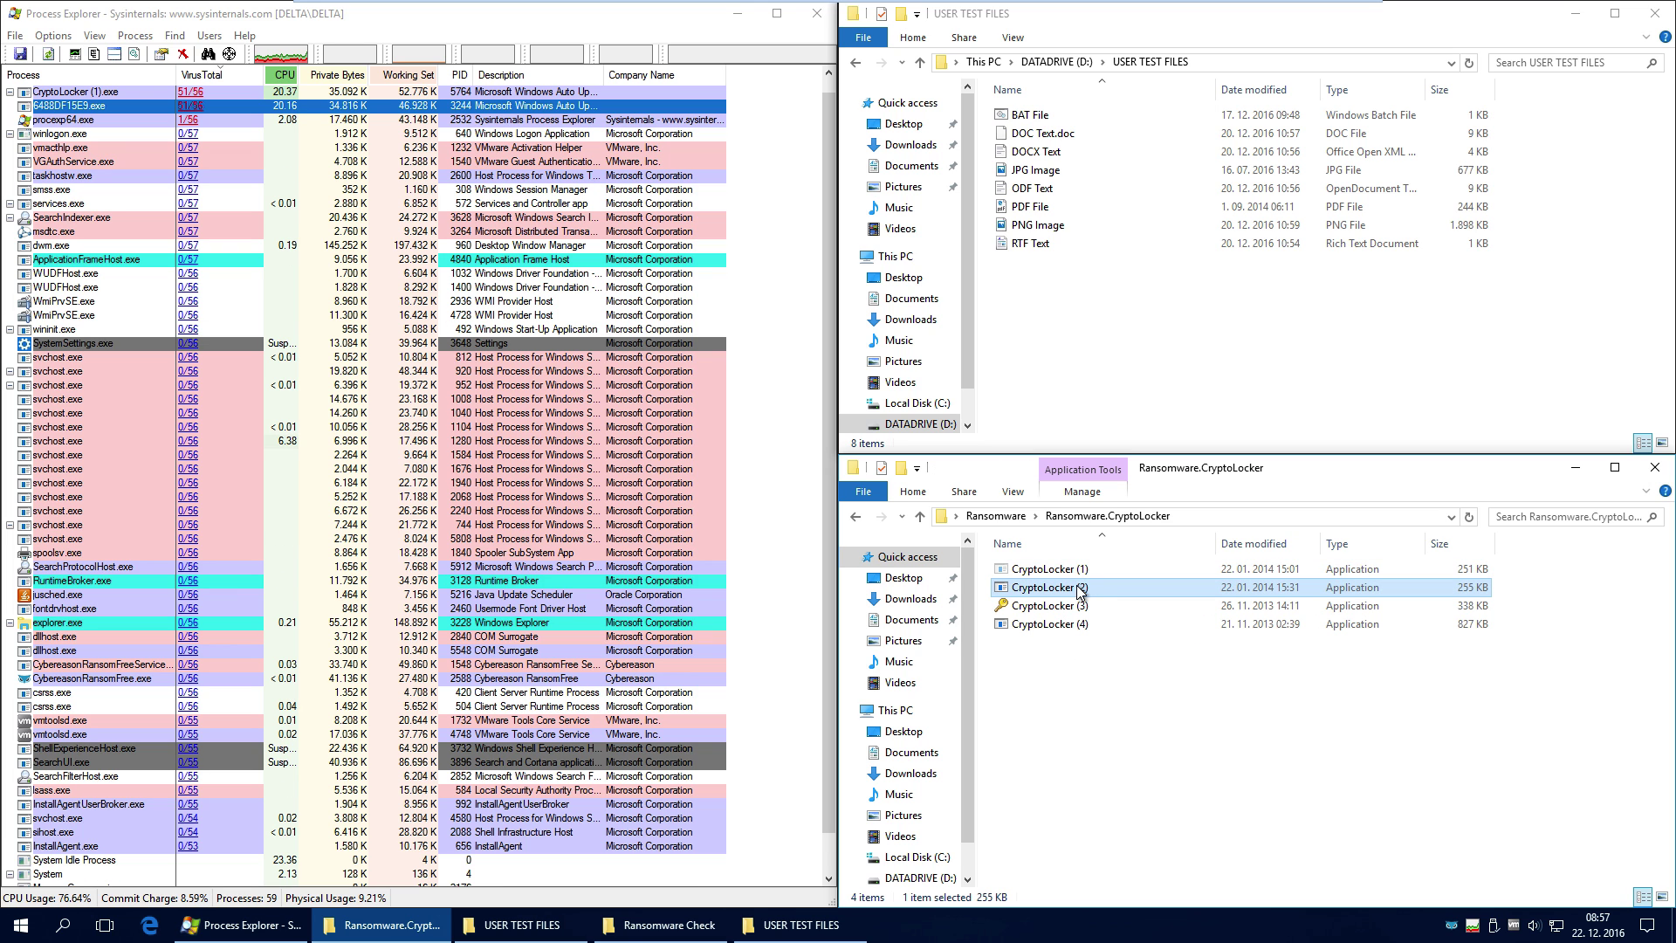
# Run the CryptoLocker (3) sample from the Ransomware.CryptoLocker folder, leaving CryptoLocker (4) unselected
pyautogui.rightClick(1083, 590)
pyautogui.click(1285, 716)
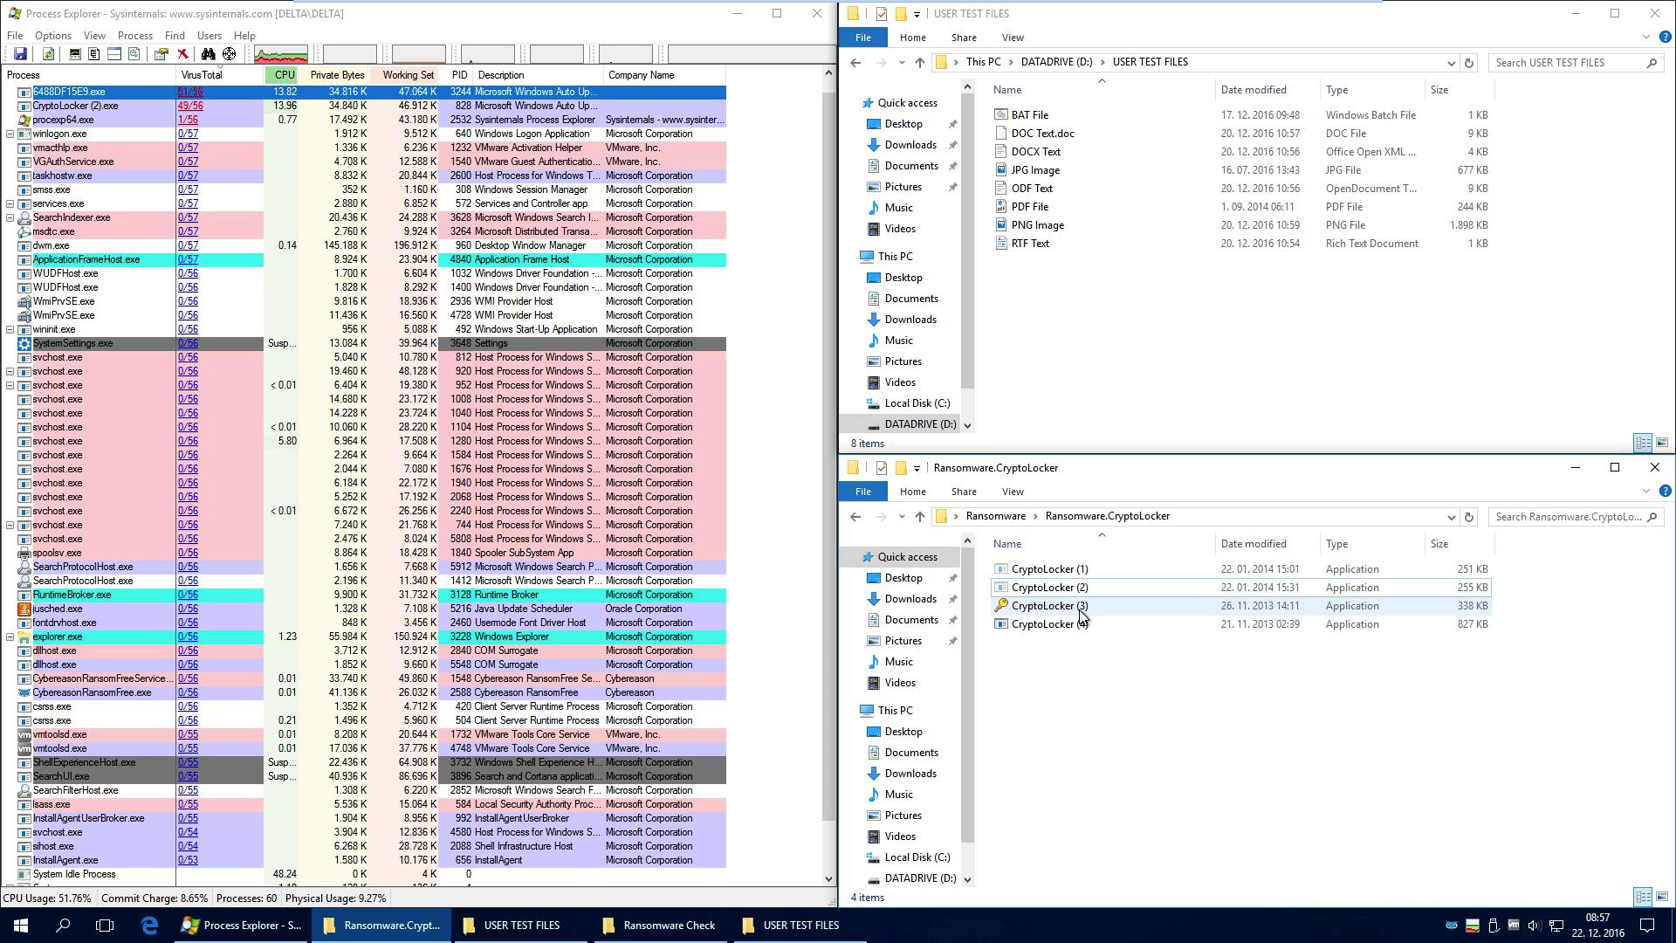
pyautogui.moveTo(1082, 616)
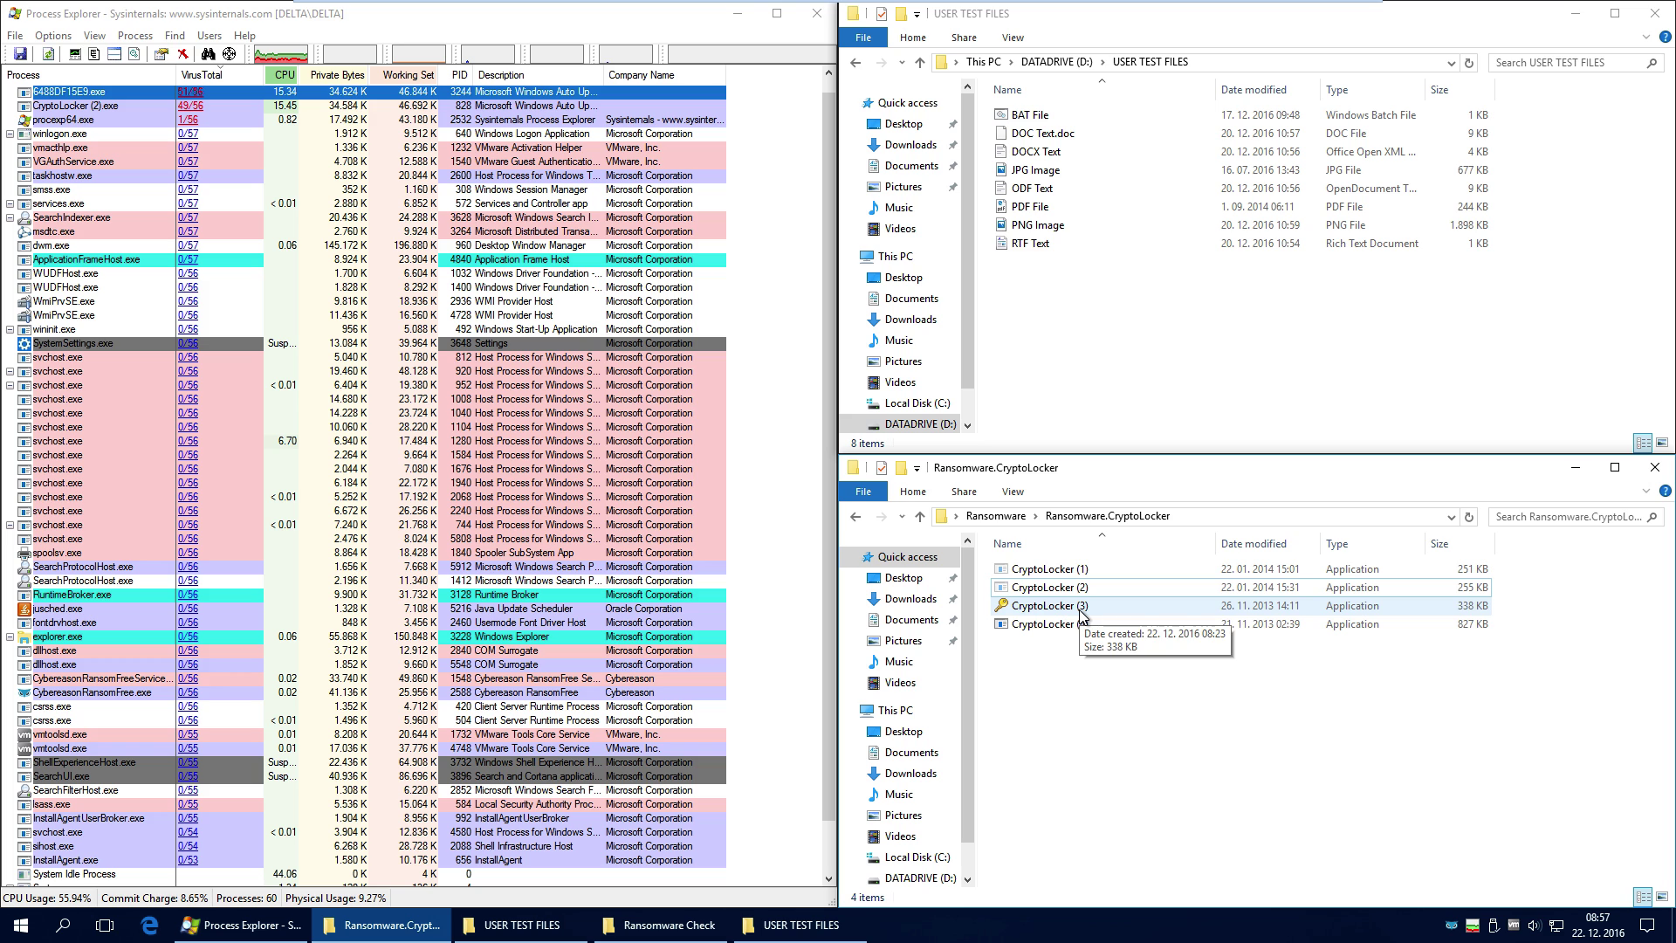
pyautogui.click(1080, 610)
pyautogui.doubleClick(1079, 609)
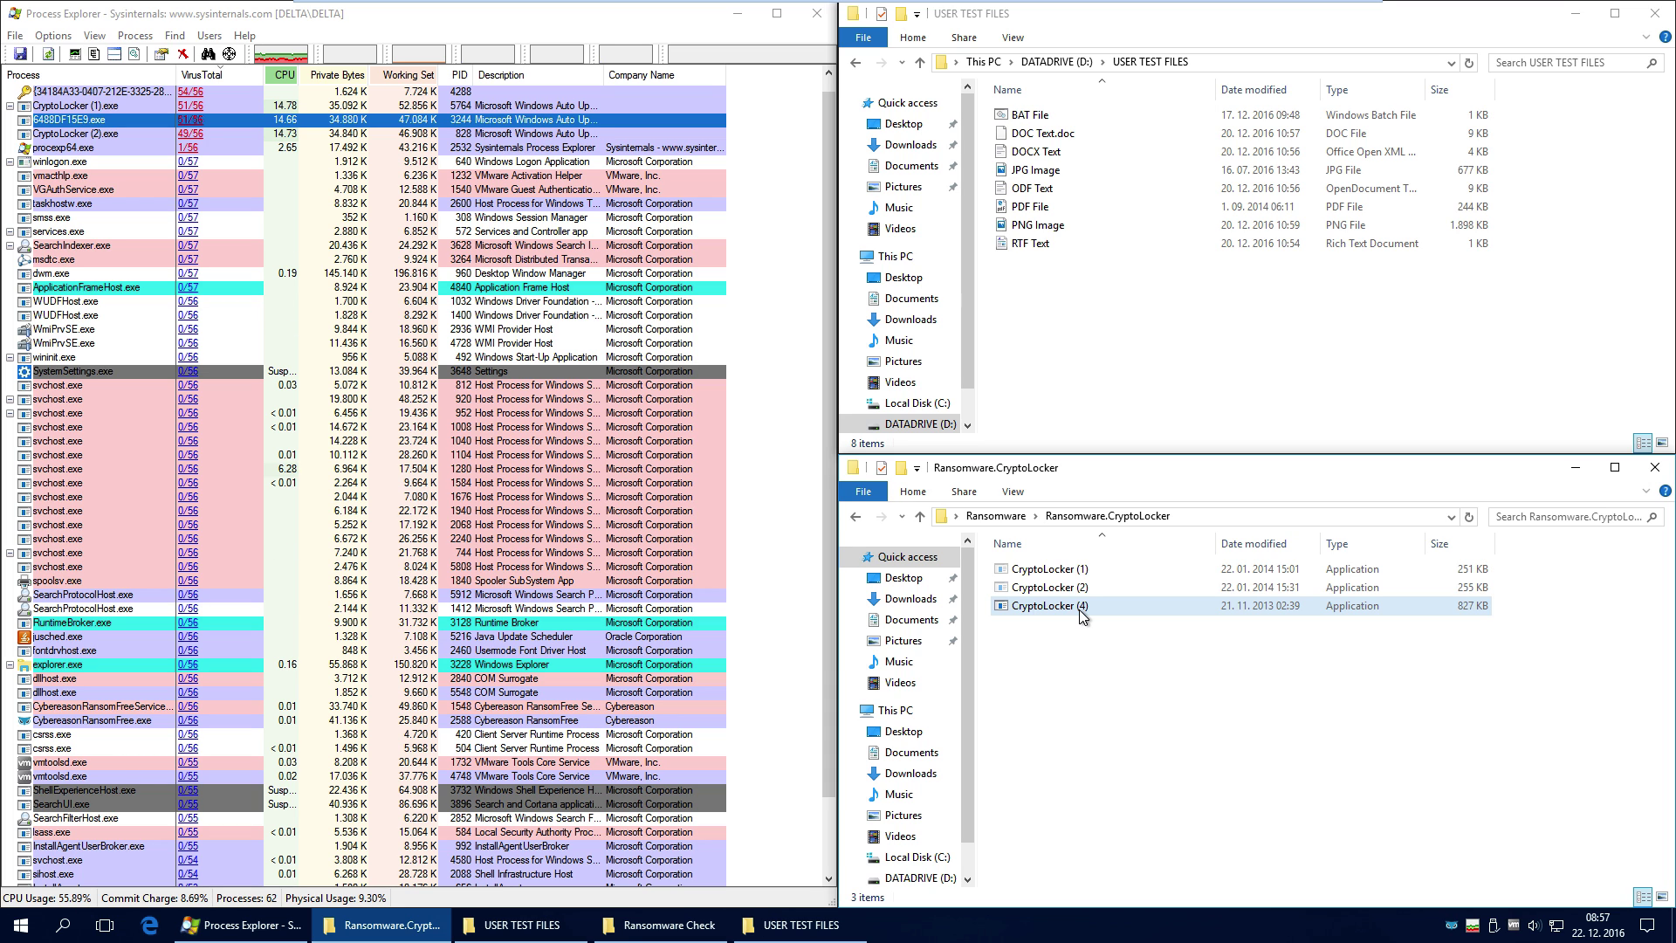
pyautogui.rightClick(1079, 609)
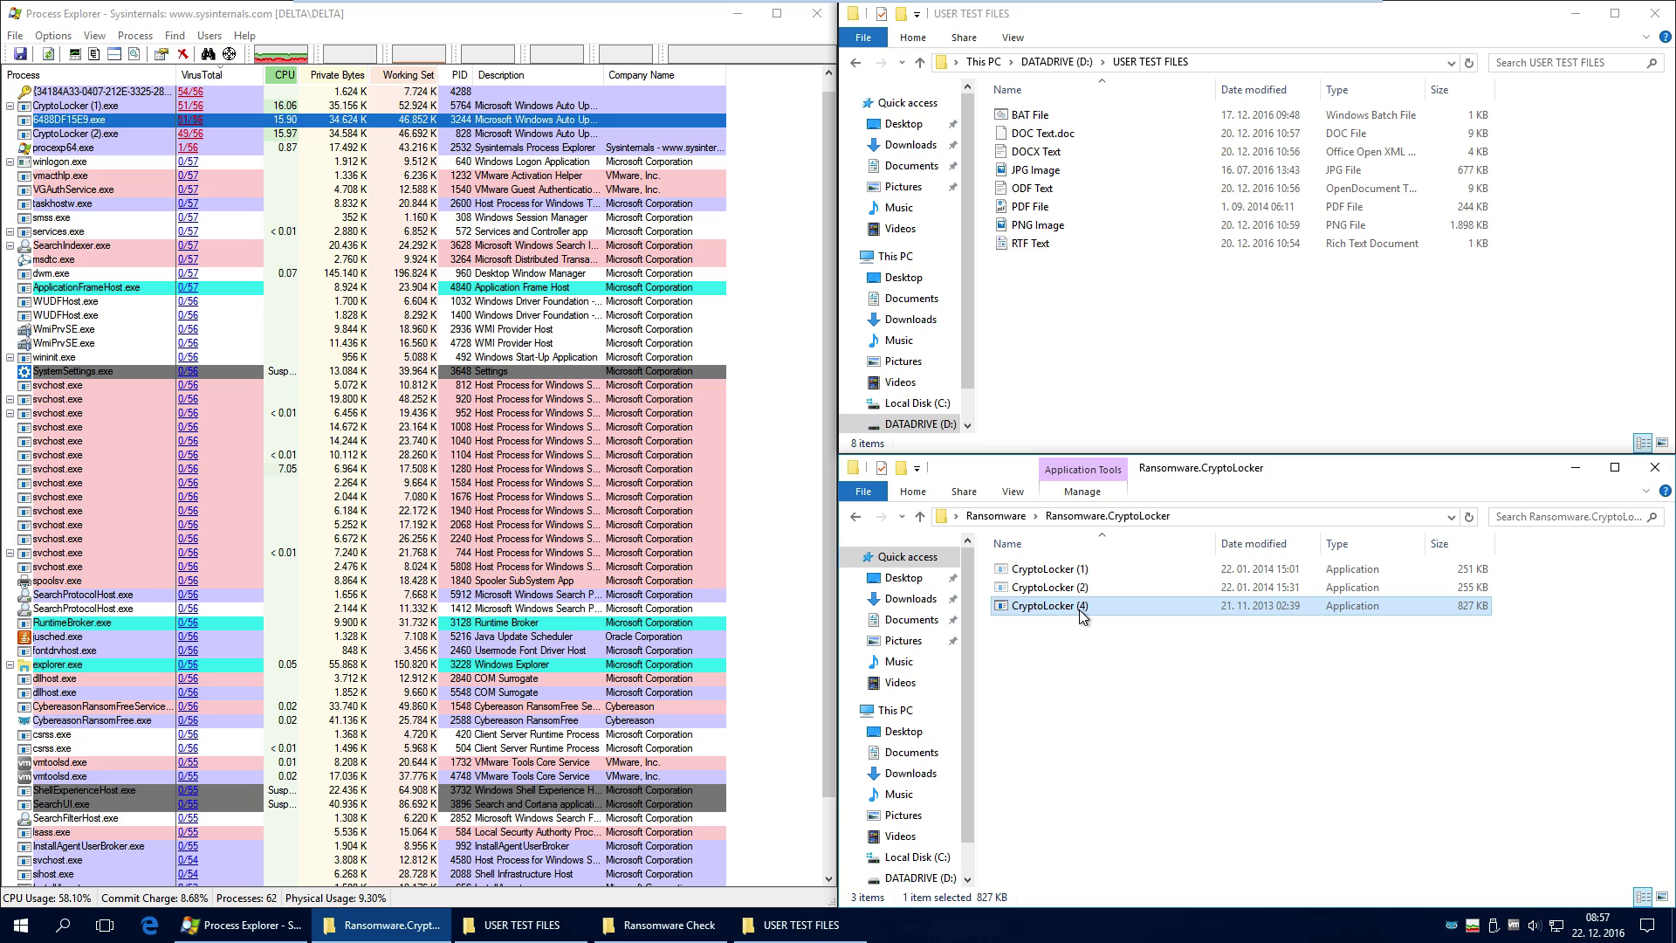
pyautogui.click(1044, 679)
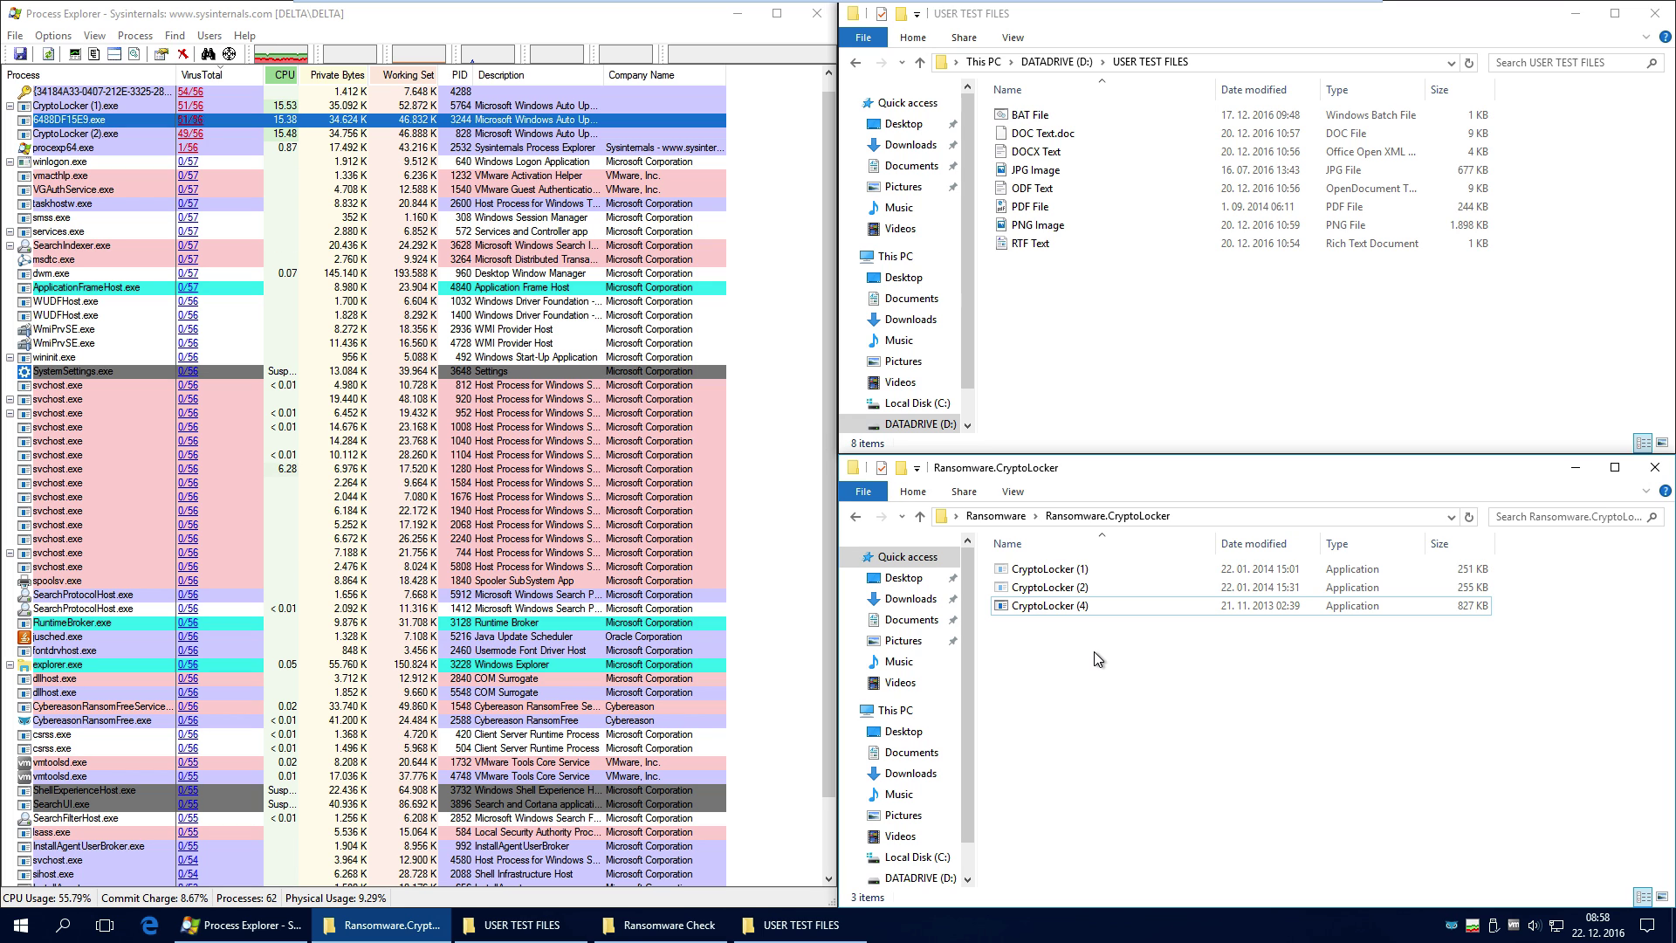
# Check the test files on DATADRIVE (D:), in Ransomware Check and in Documents for damage from CryptoLocker (3)
pyautogui.click(522, 926)
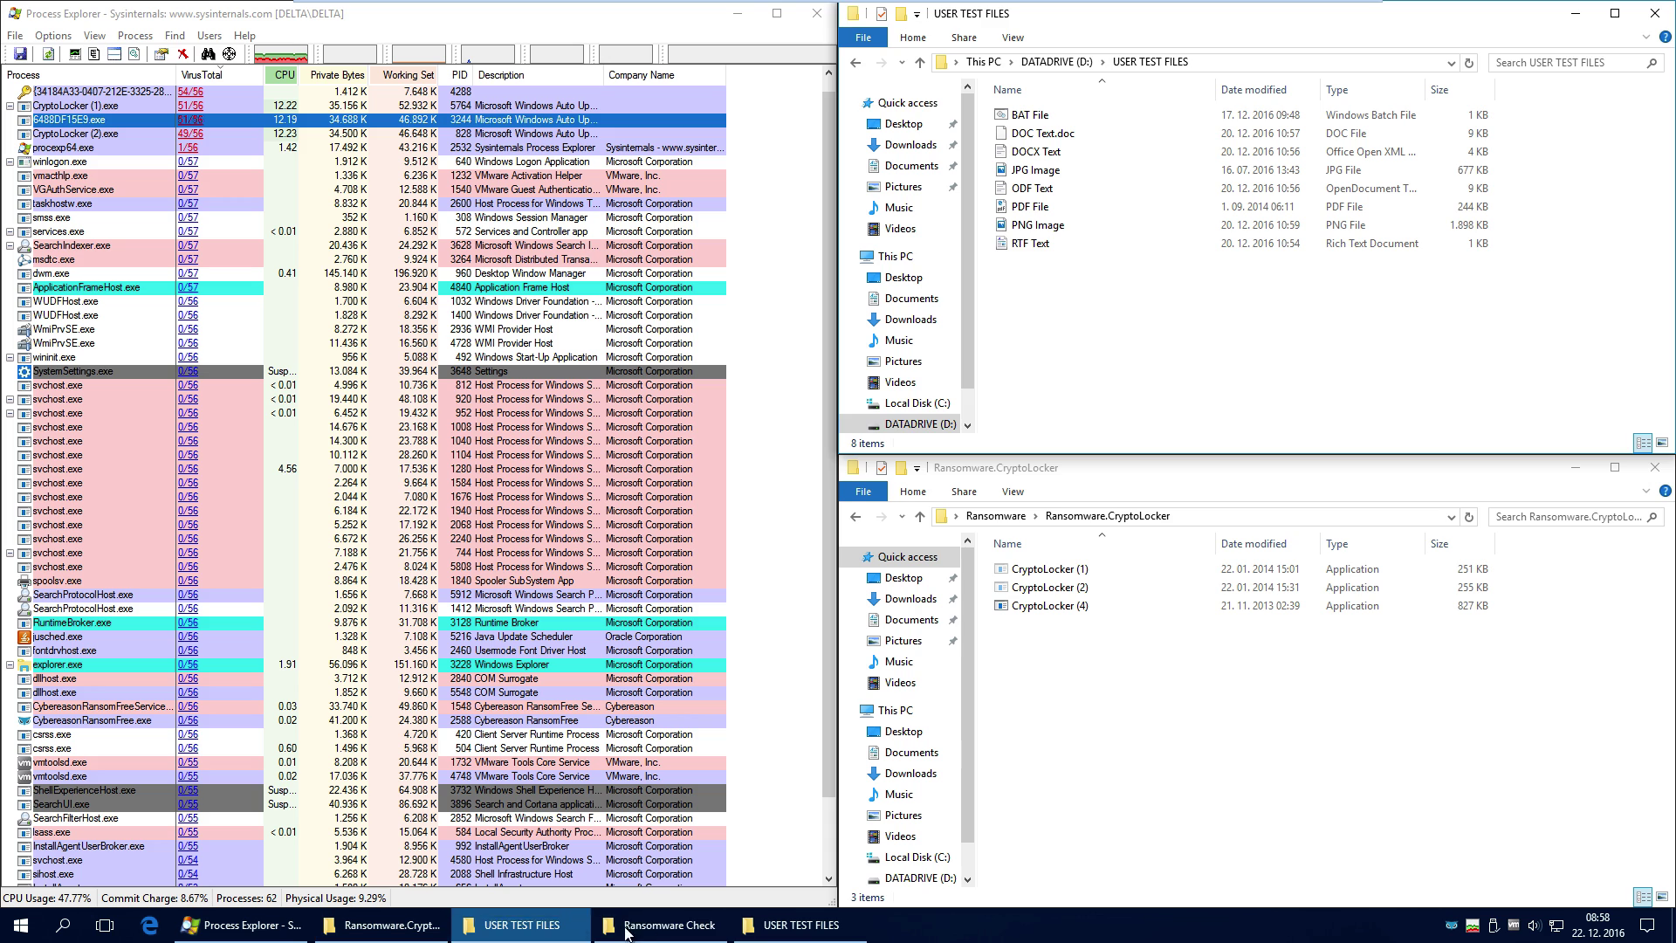
pyautogui.click(626, 931)
pyautogui.click(805, 934)
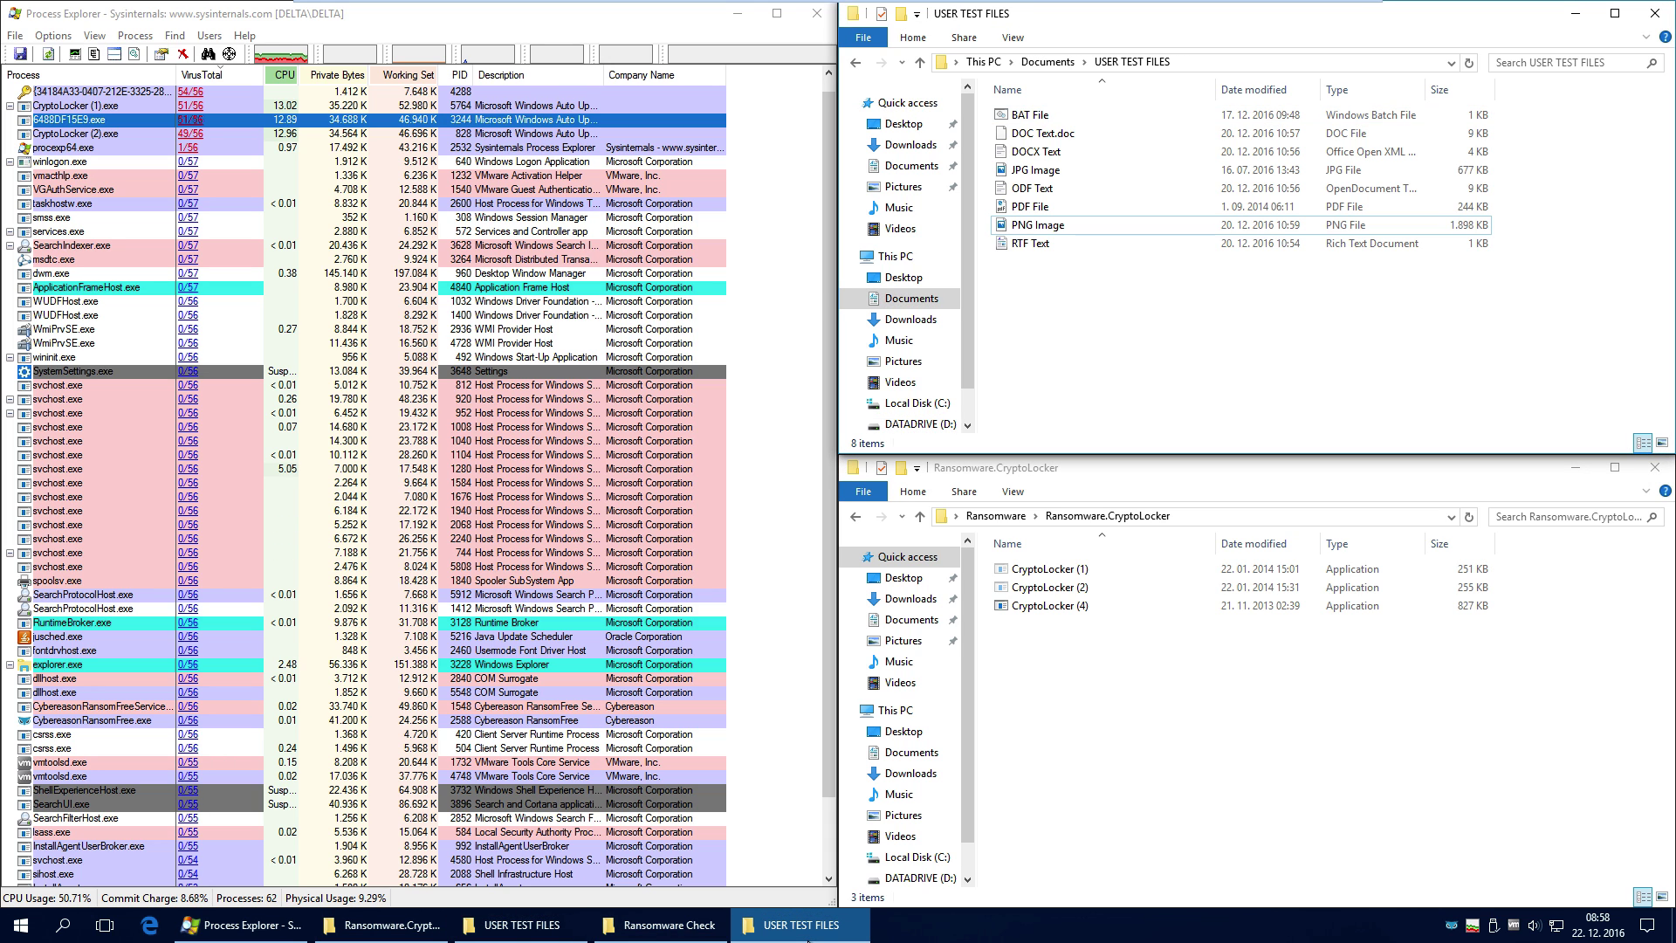
# Open JPG Image from USER TEST FILES on DATADRIVE (D:) to test it for encryption, closing the viewer
pyautogui.click(520, 930)
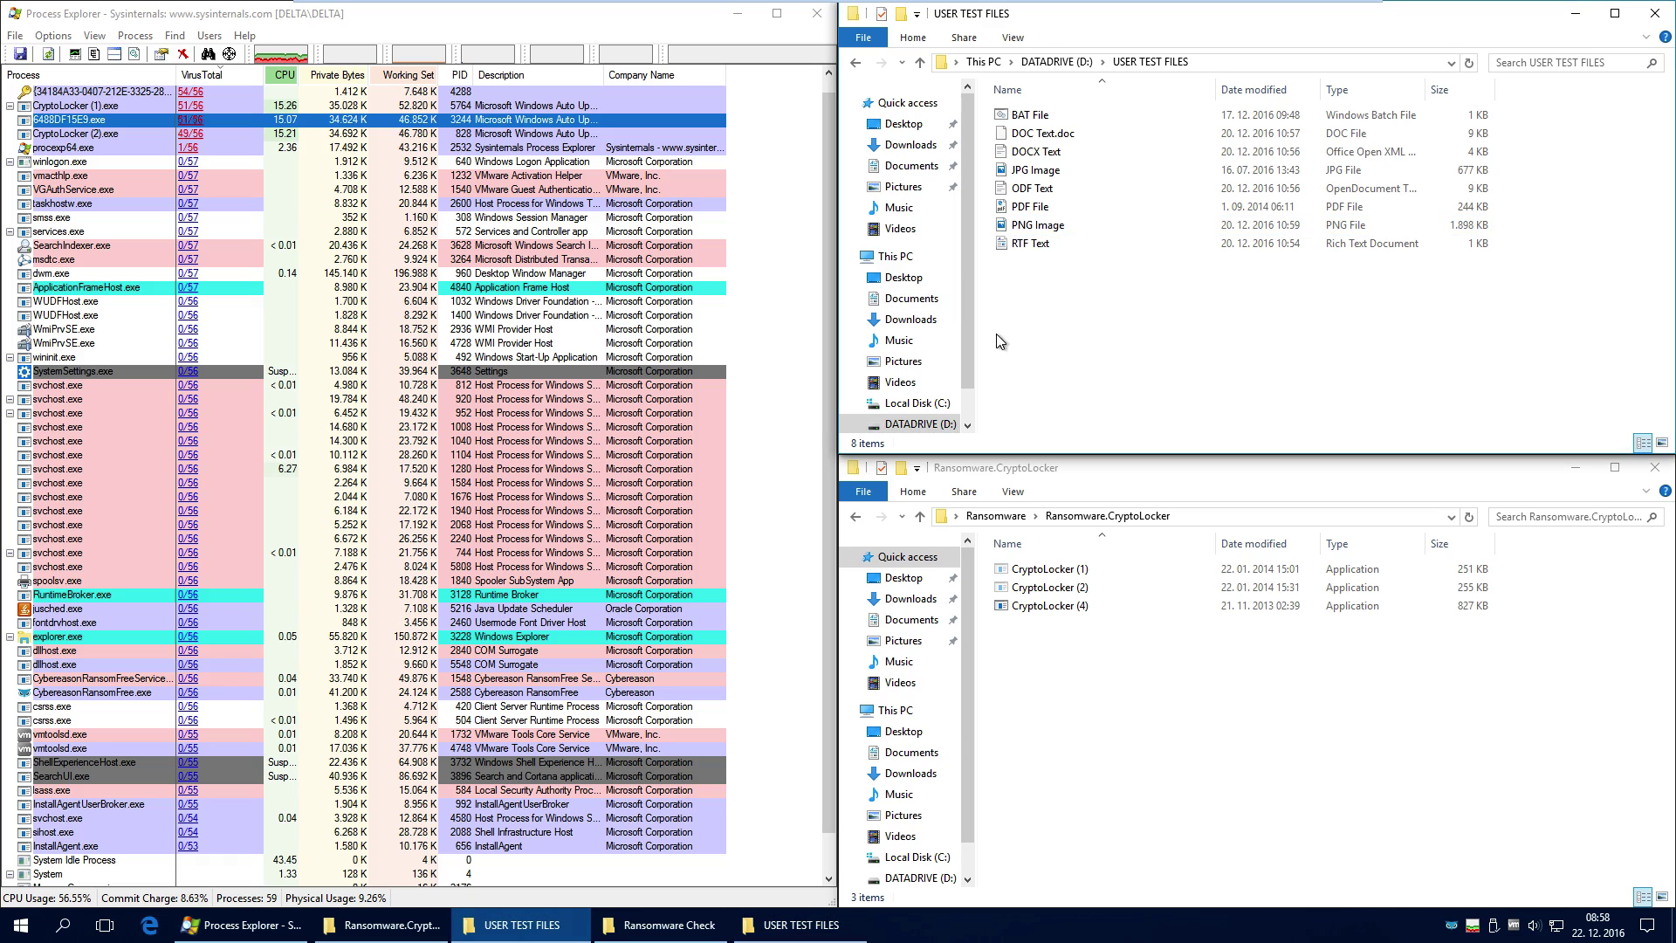
pyautogui.click(1046, 243)
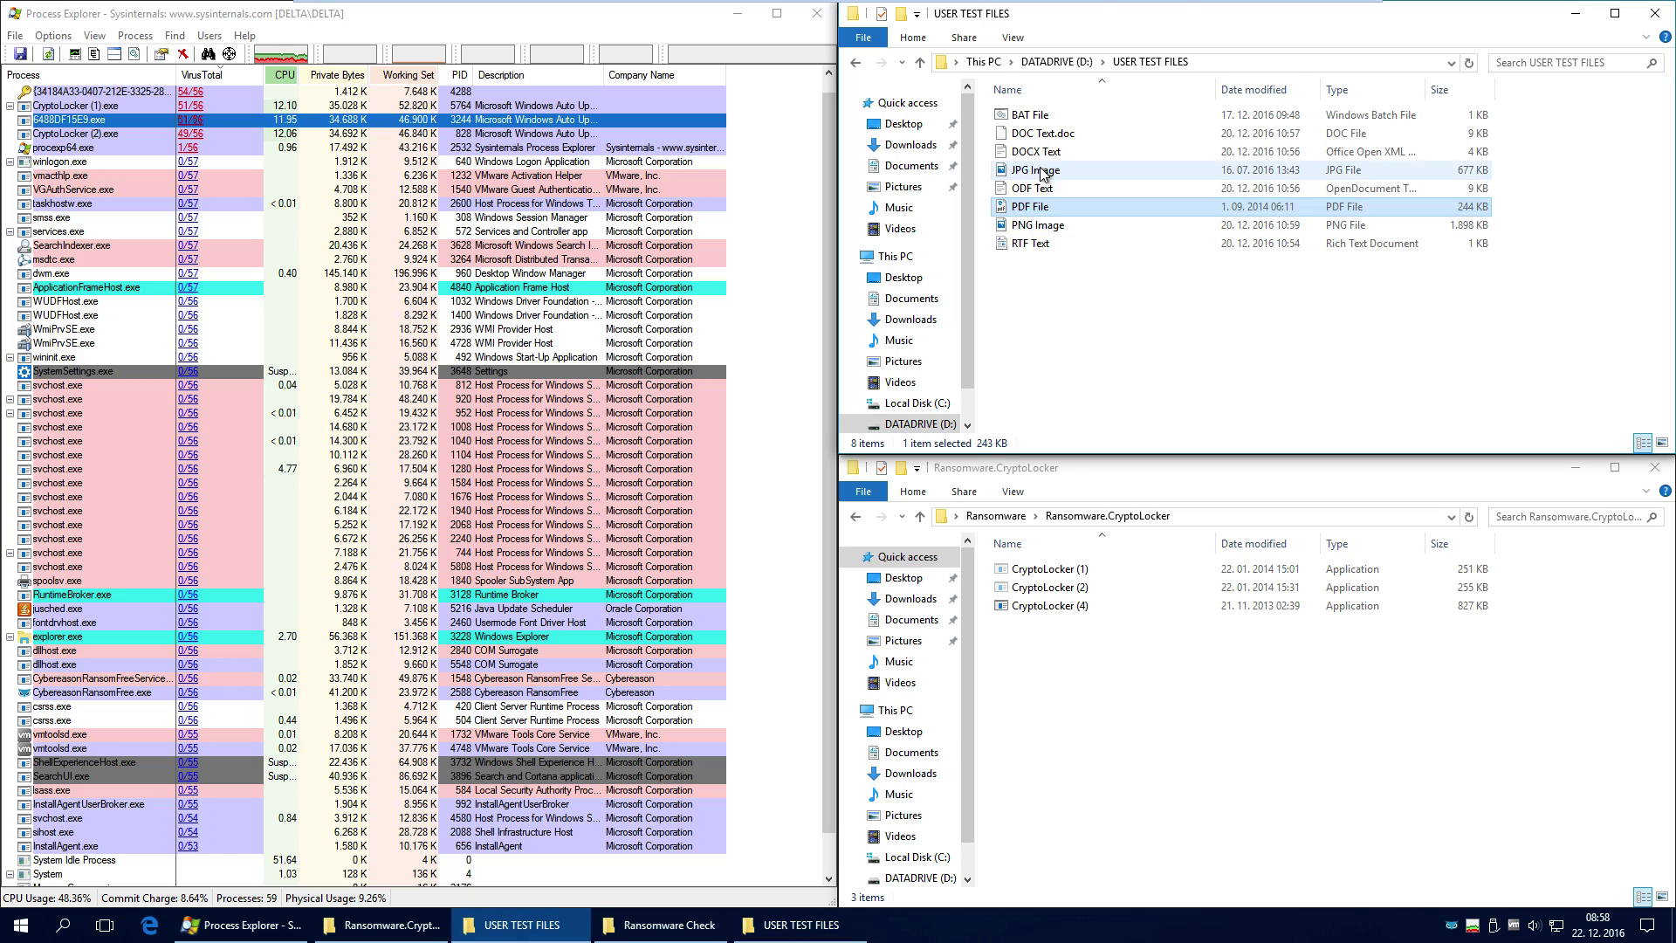
pyautogui.doubleClick(1040, 170)
pyautogui.click(1069, 41)
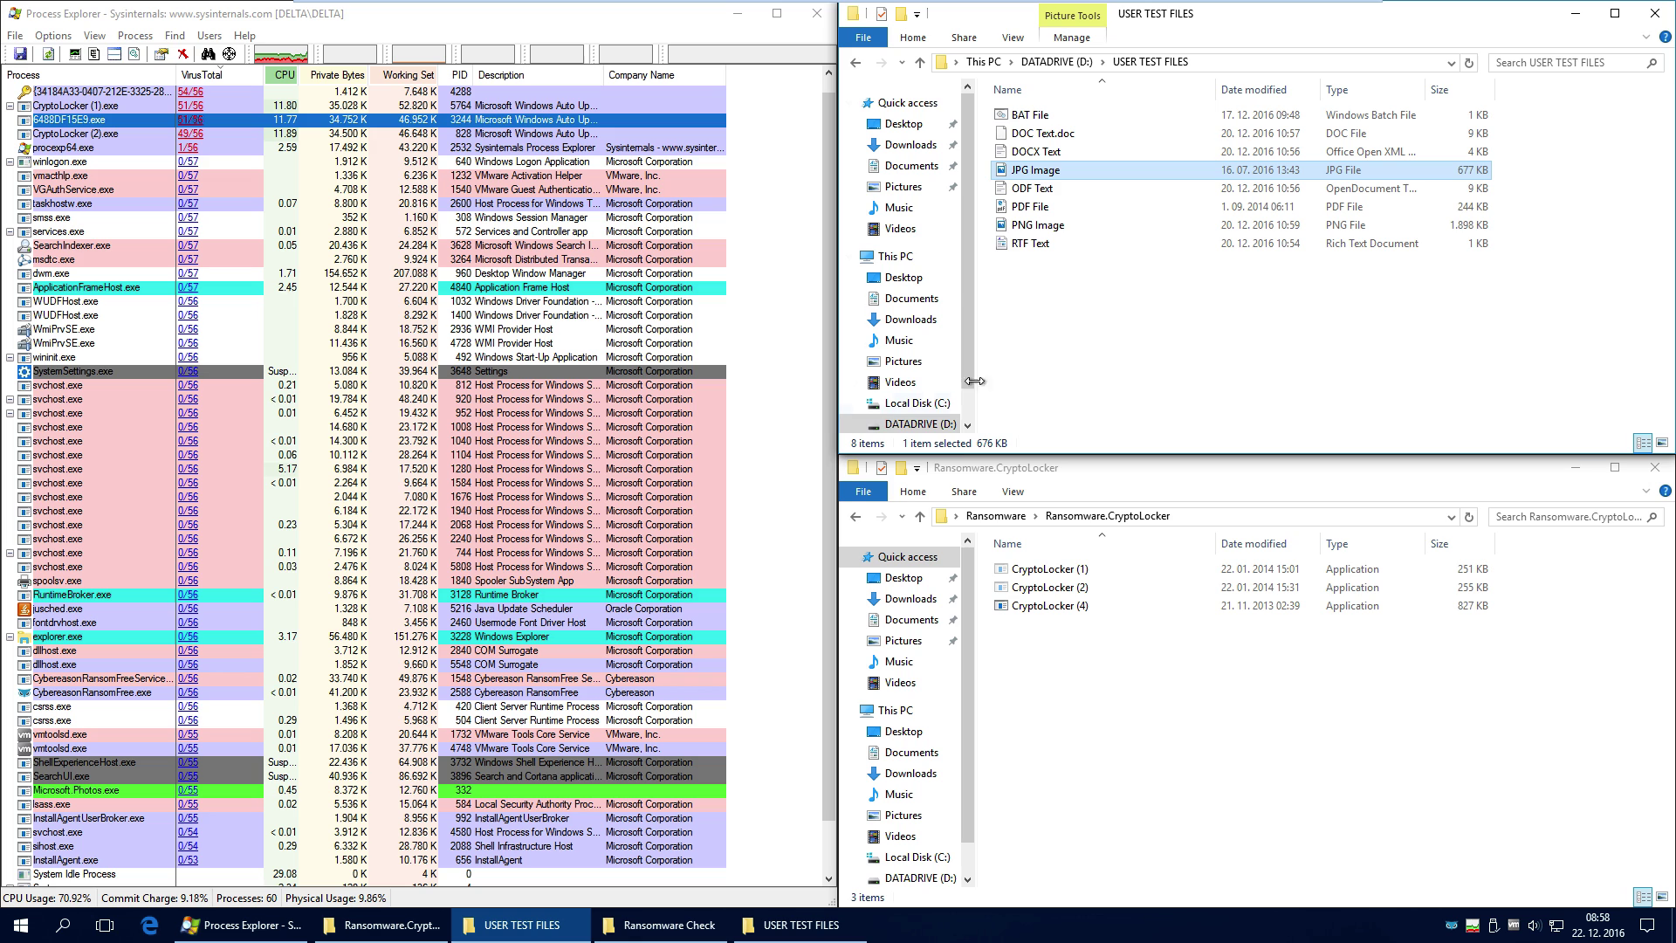
# Go through the test folders again and open PNG Image in Documents to test it for encryption, closing the viewer
pyautogui.click(651, 931)
pyautogui.click(802, 926)
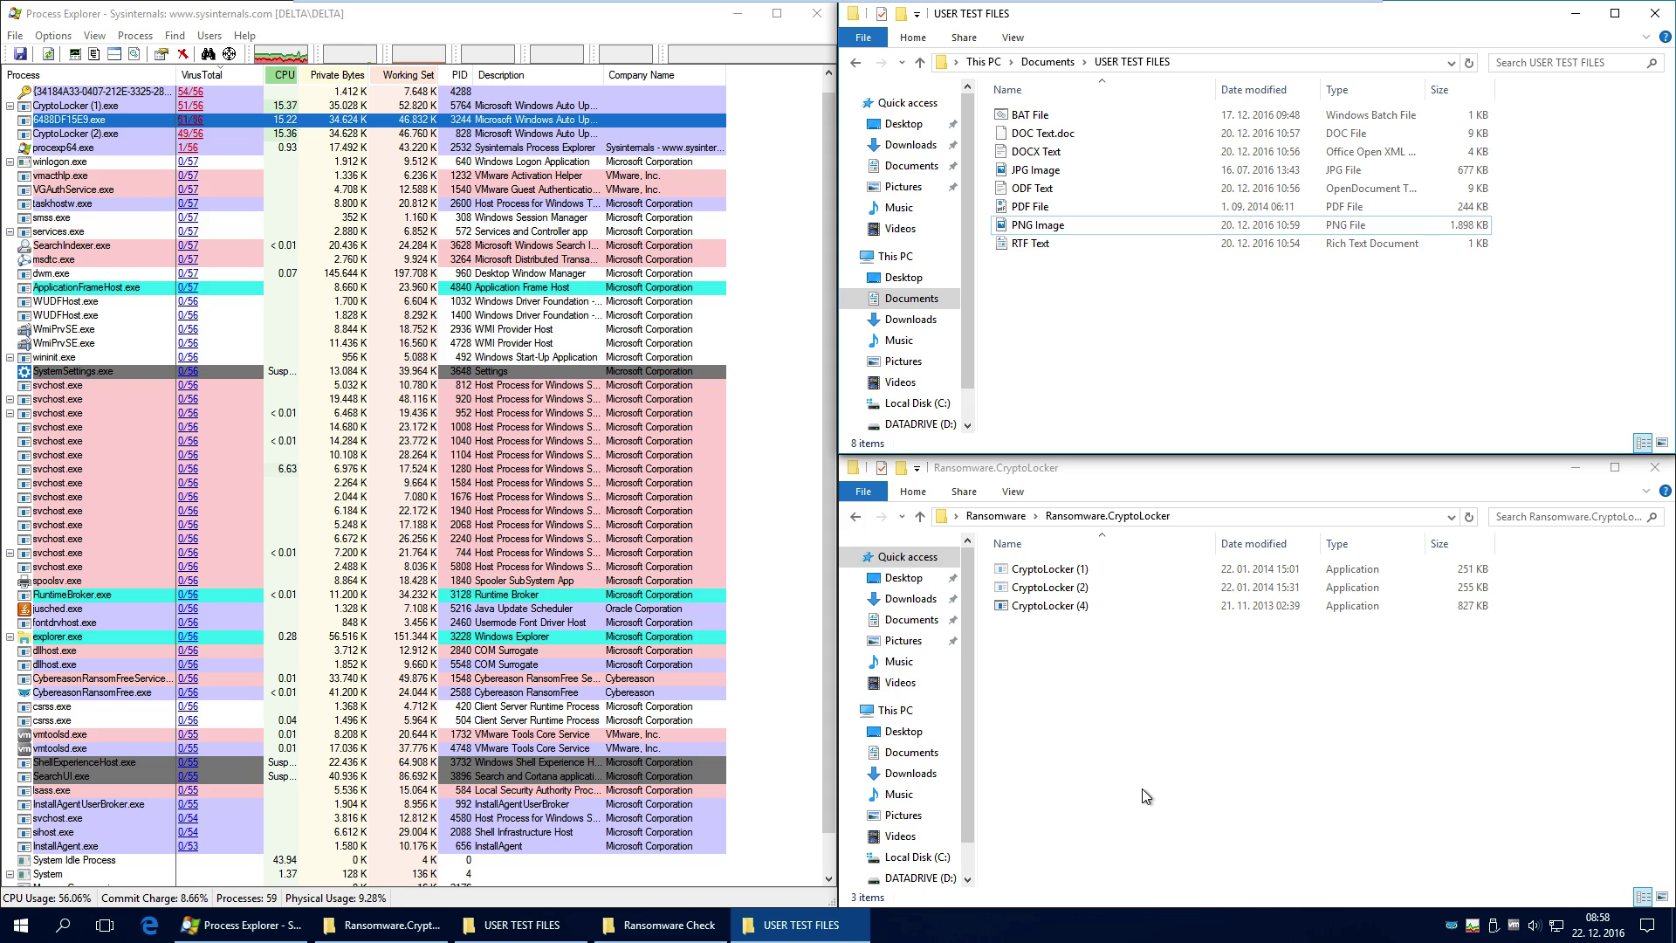
pyautogui.click(1158, 699)
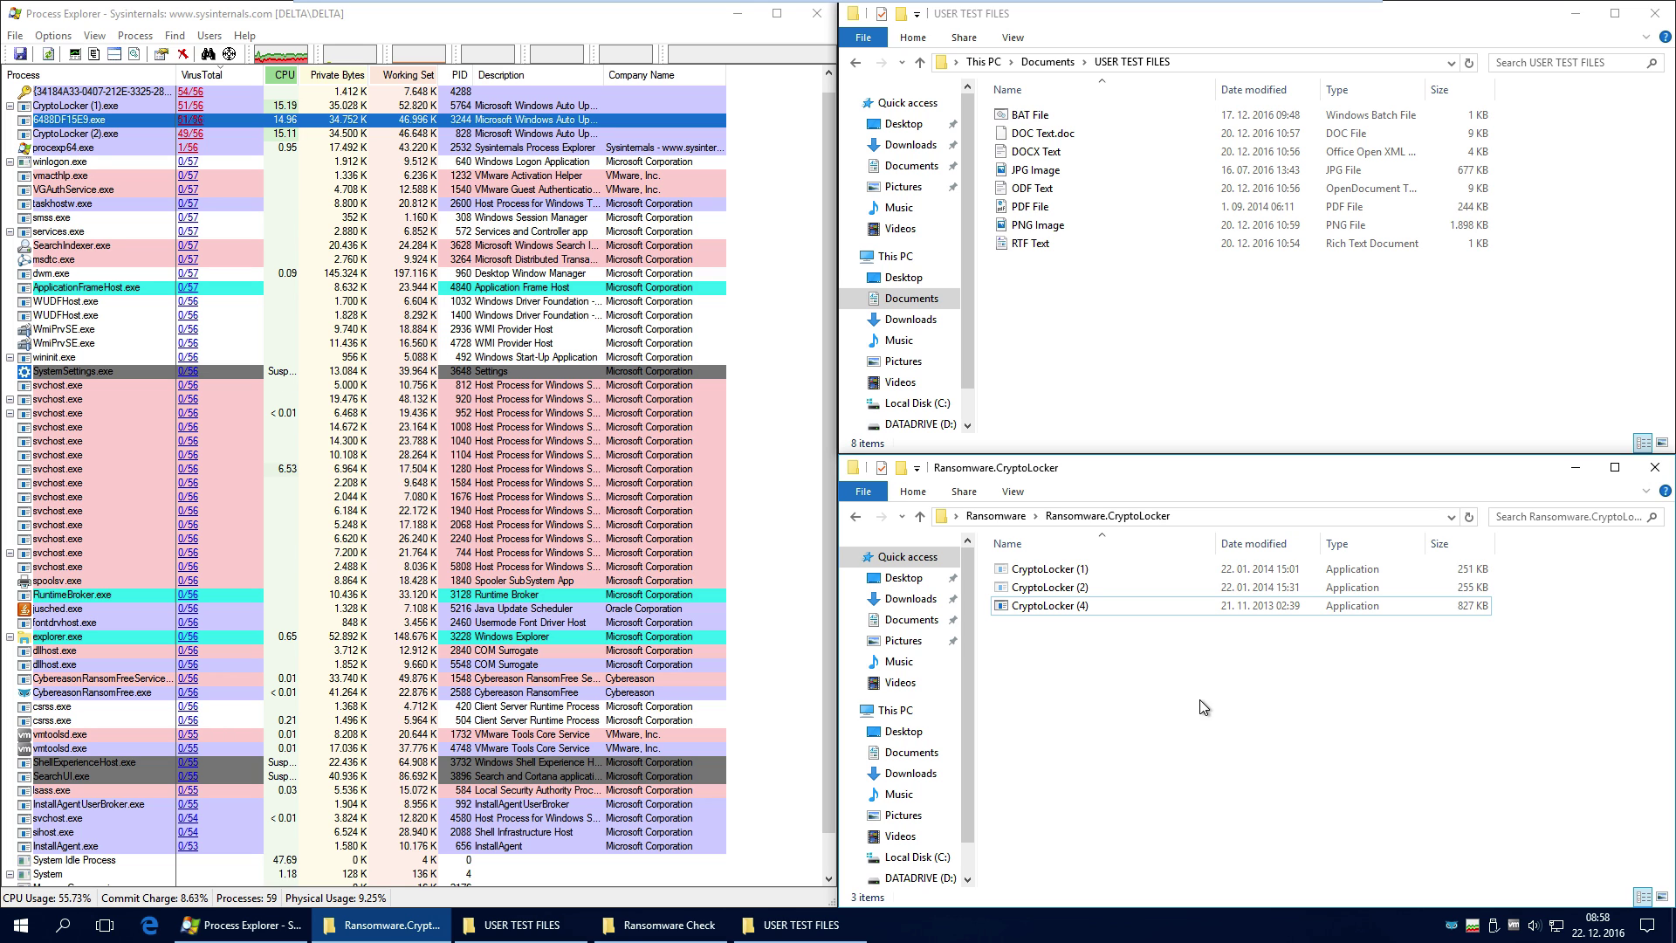
pyautogui.click(552, 920)
pyautogui.click(662, 923)
pyautogui.click(786, 923)
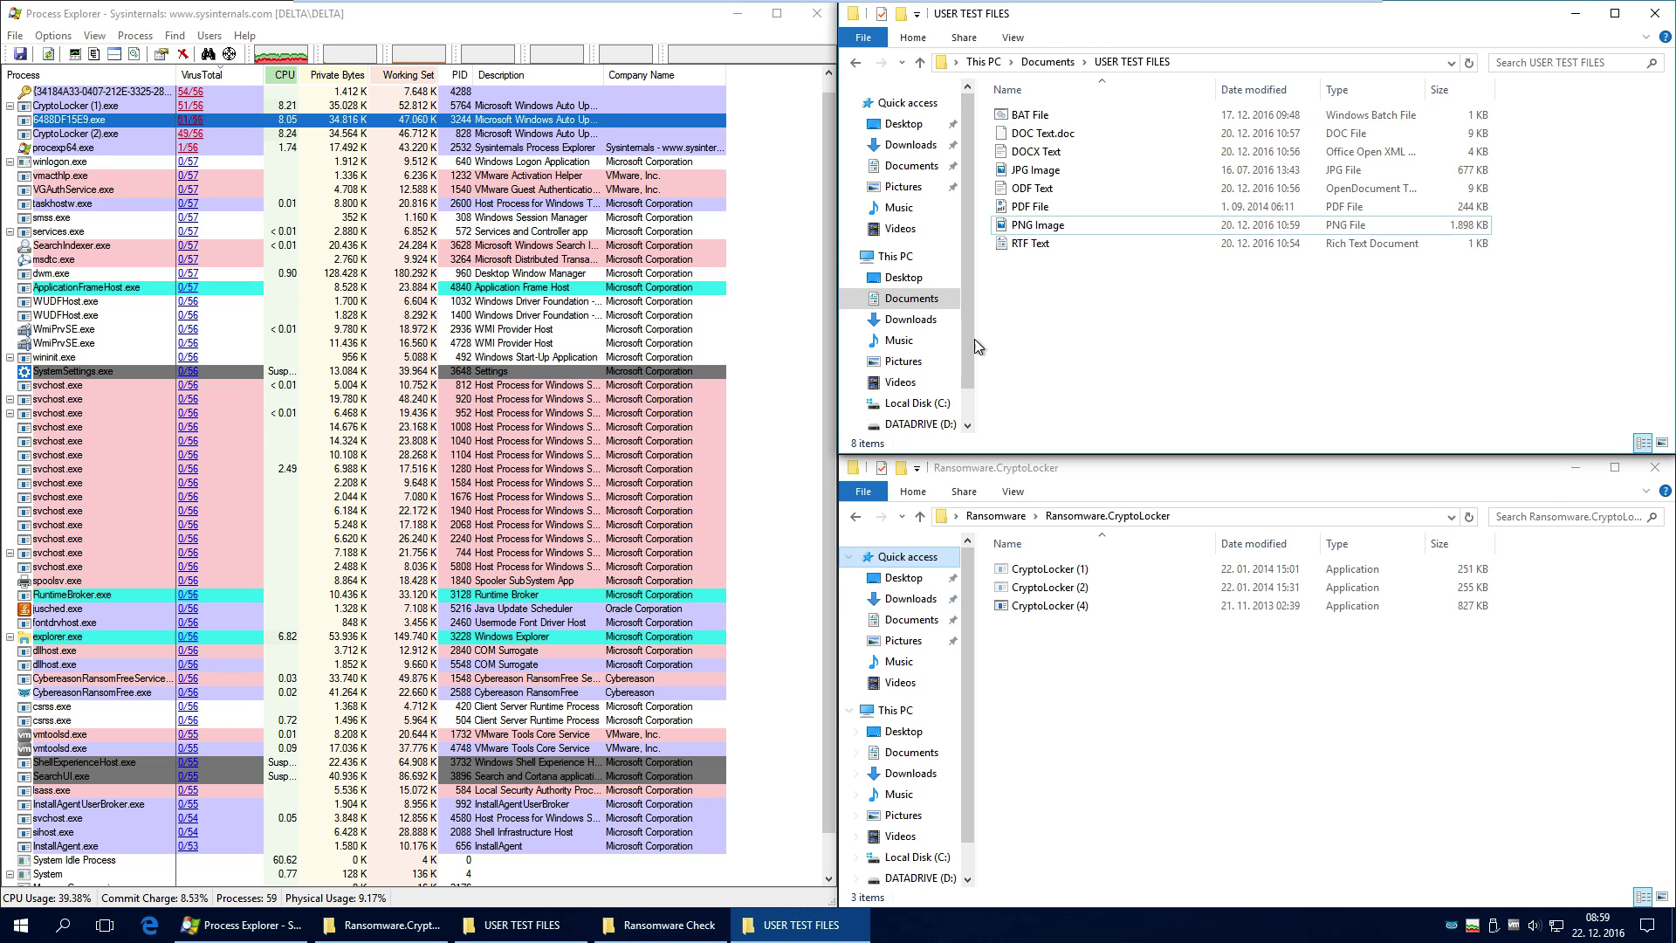
pyautogui.doubleClick(1039, 225)
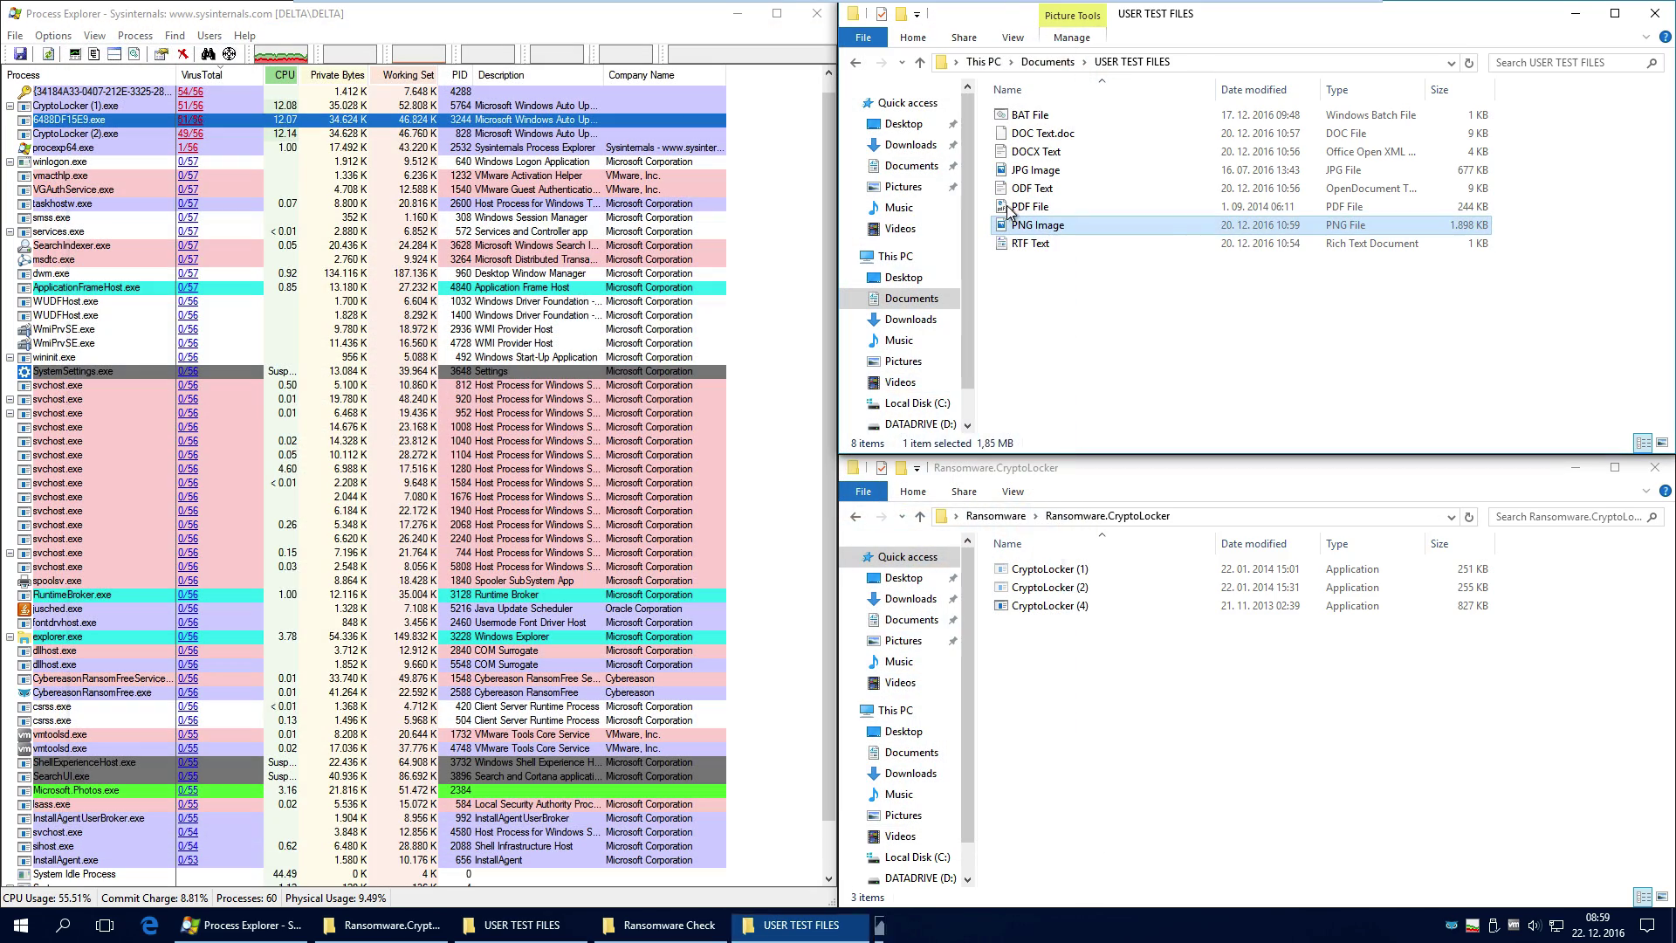
pyautogui.click(1097, 332)
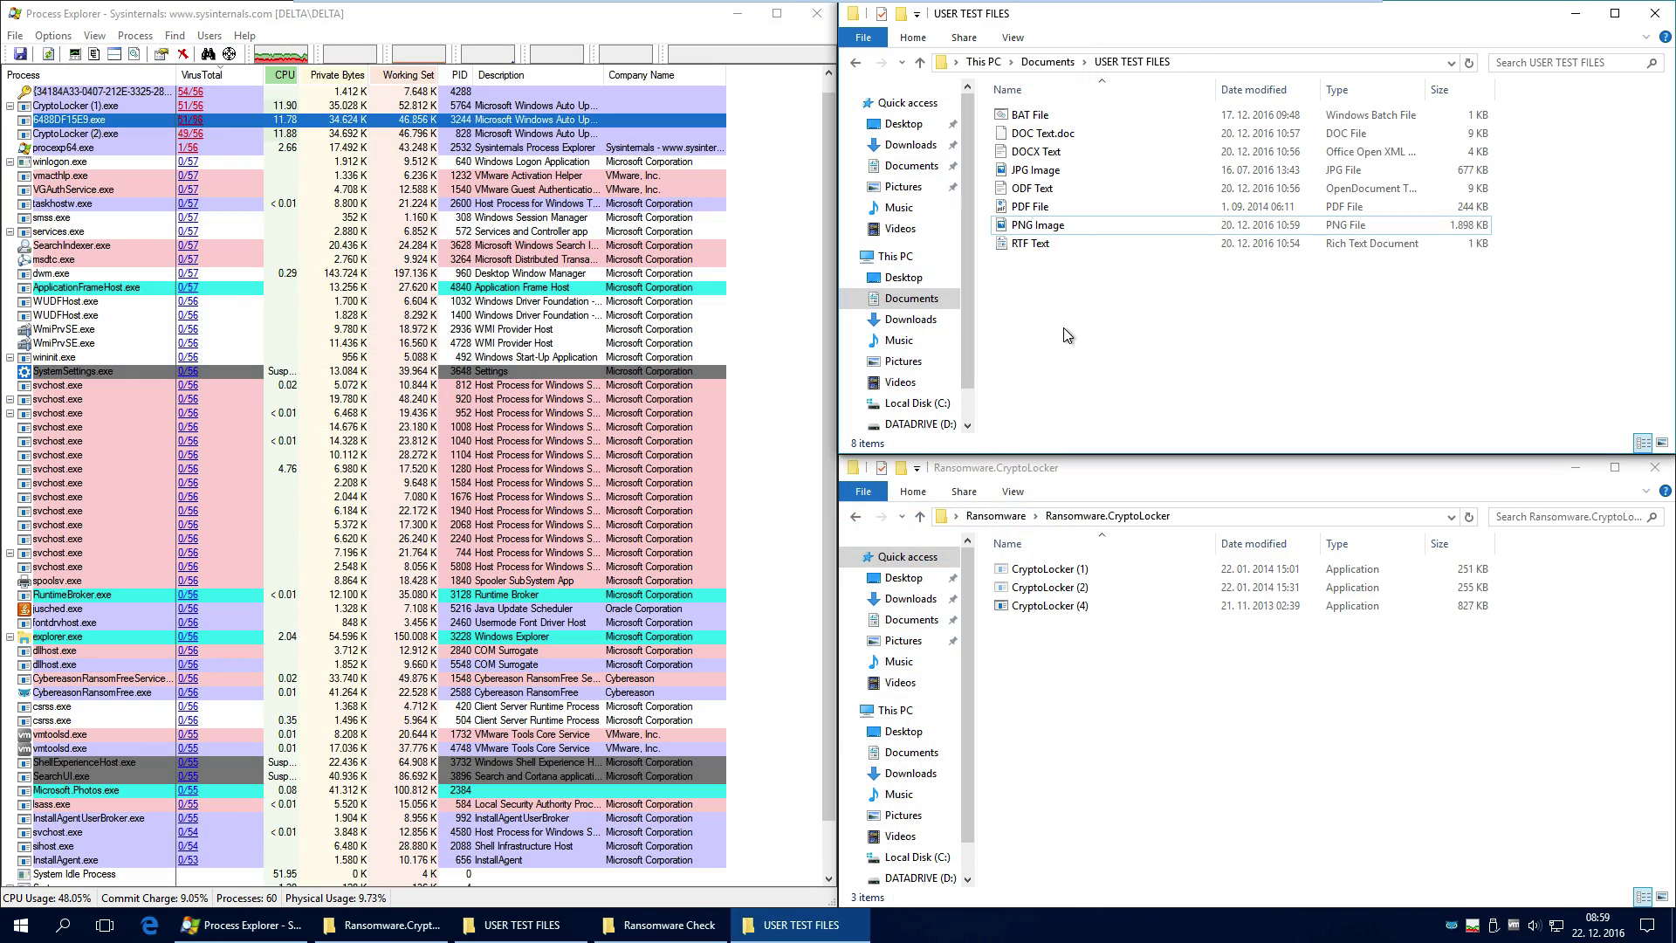
# Run the CryptoLocker (4) sample from the Ransomware.CryptoLocker folder
pyautogui.doubleClick(1047, 605)
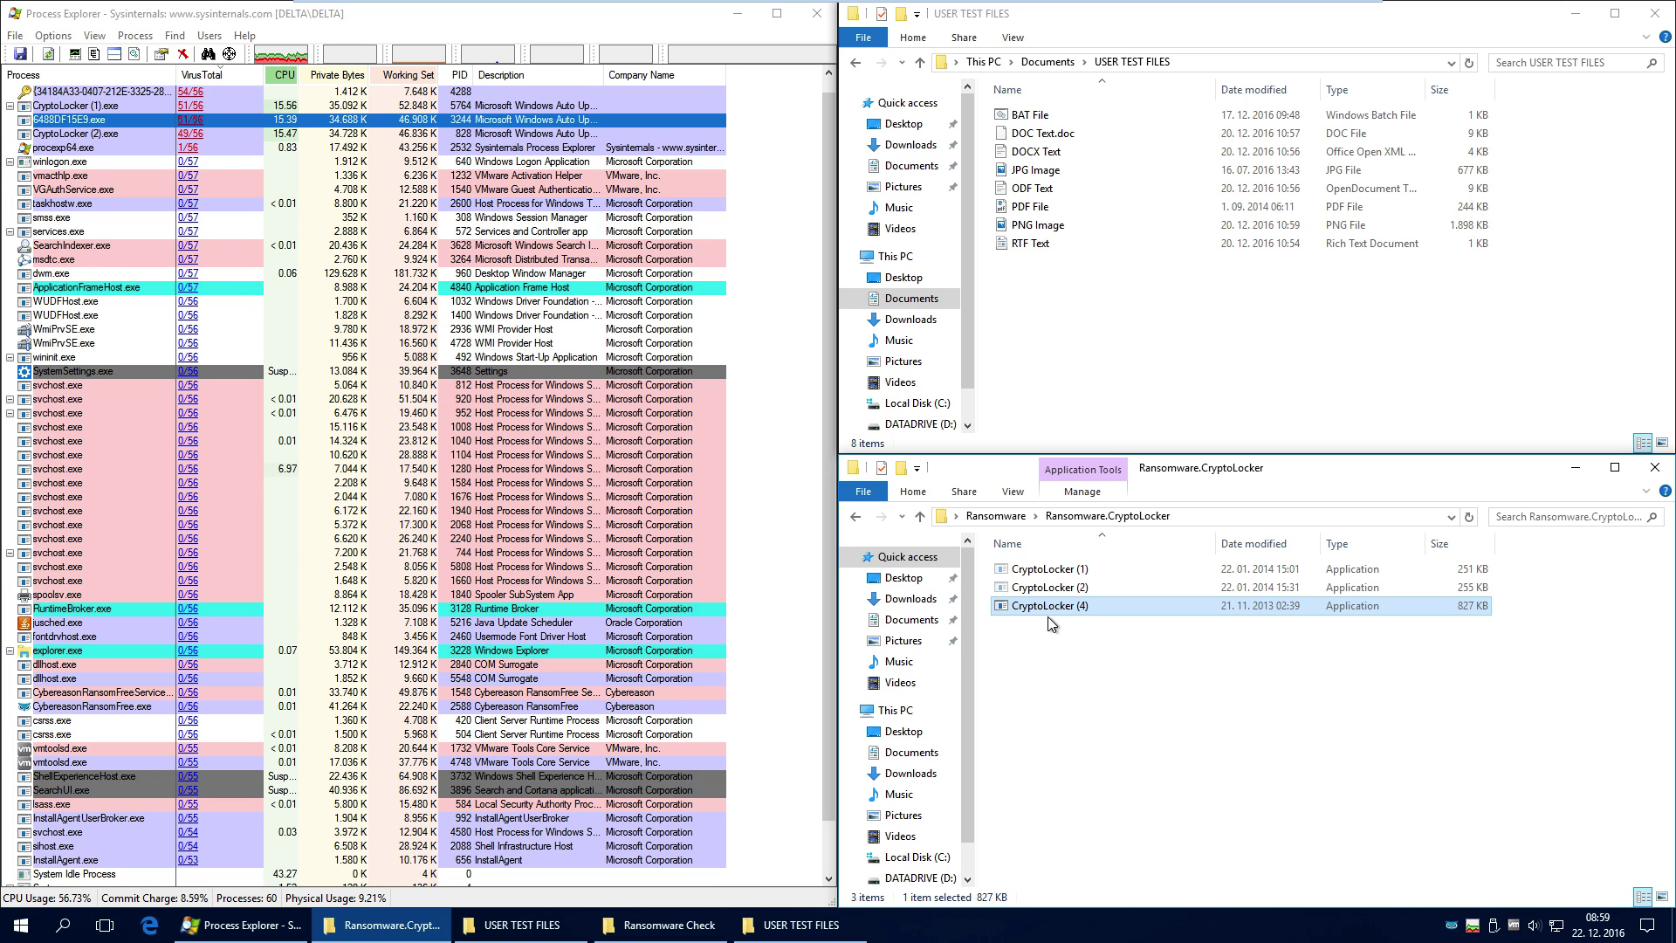
pyautogui.click(1061, 643)
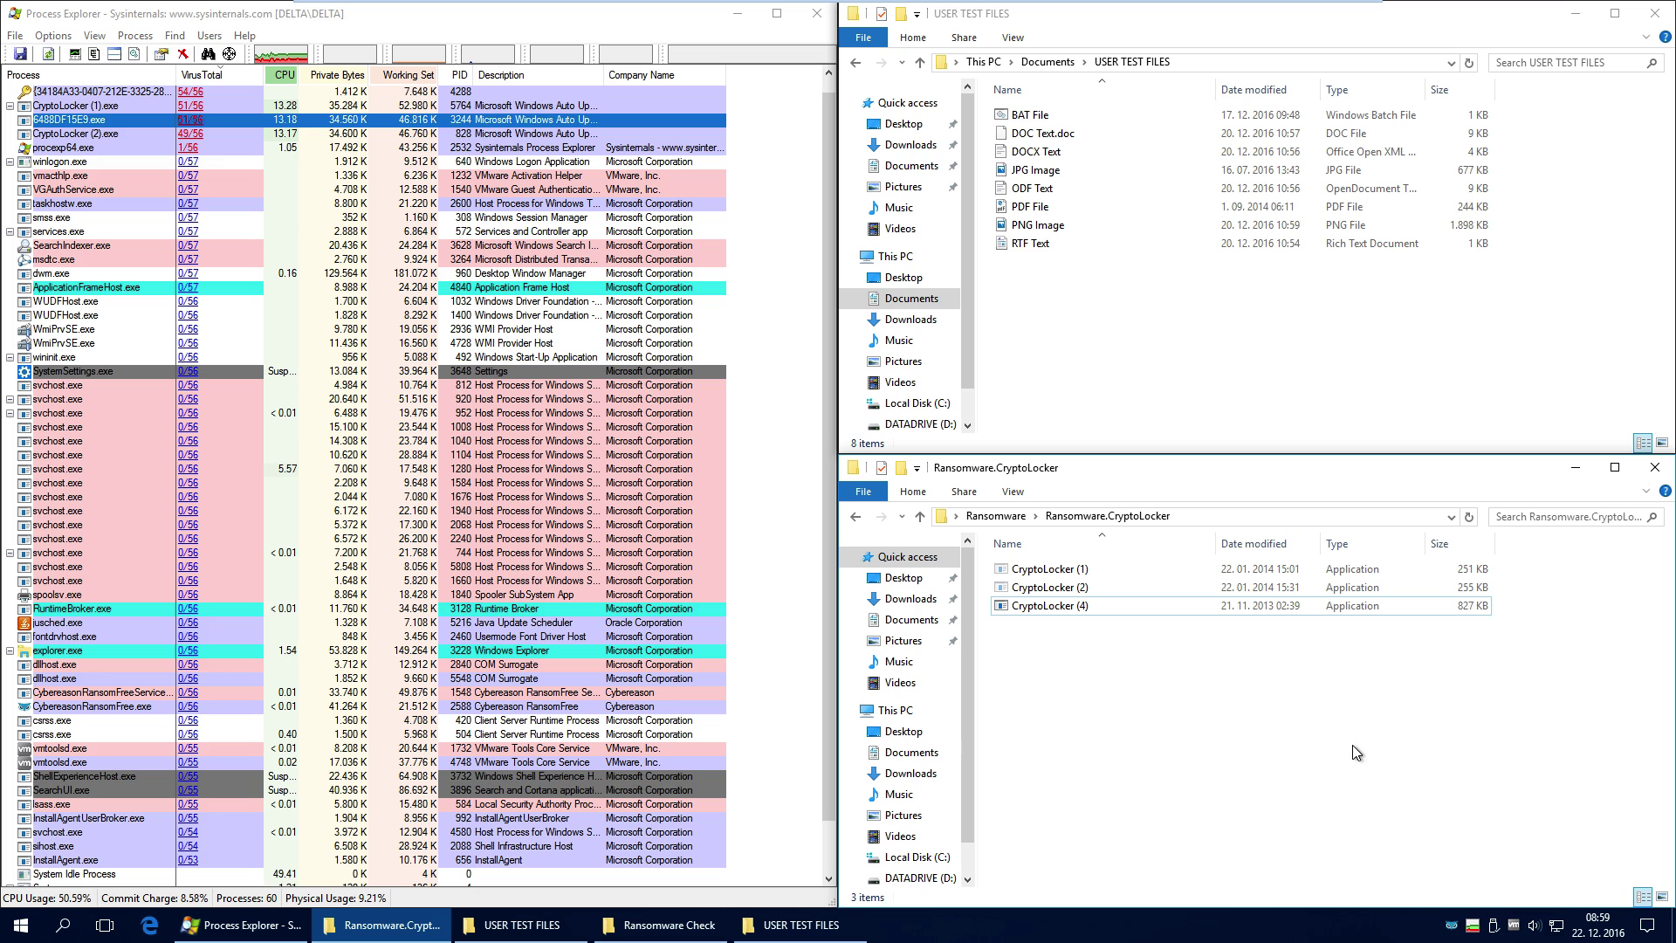
# View the About information of Cybereason RansomFree and close it
pyautogui.rightClick(1453, 925)
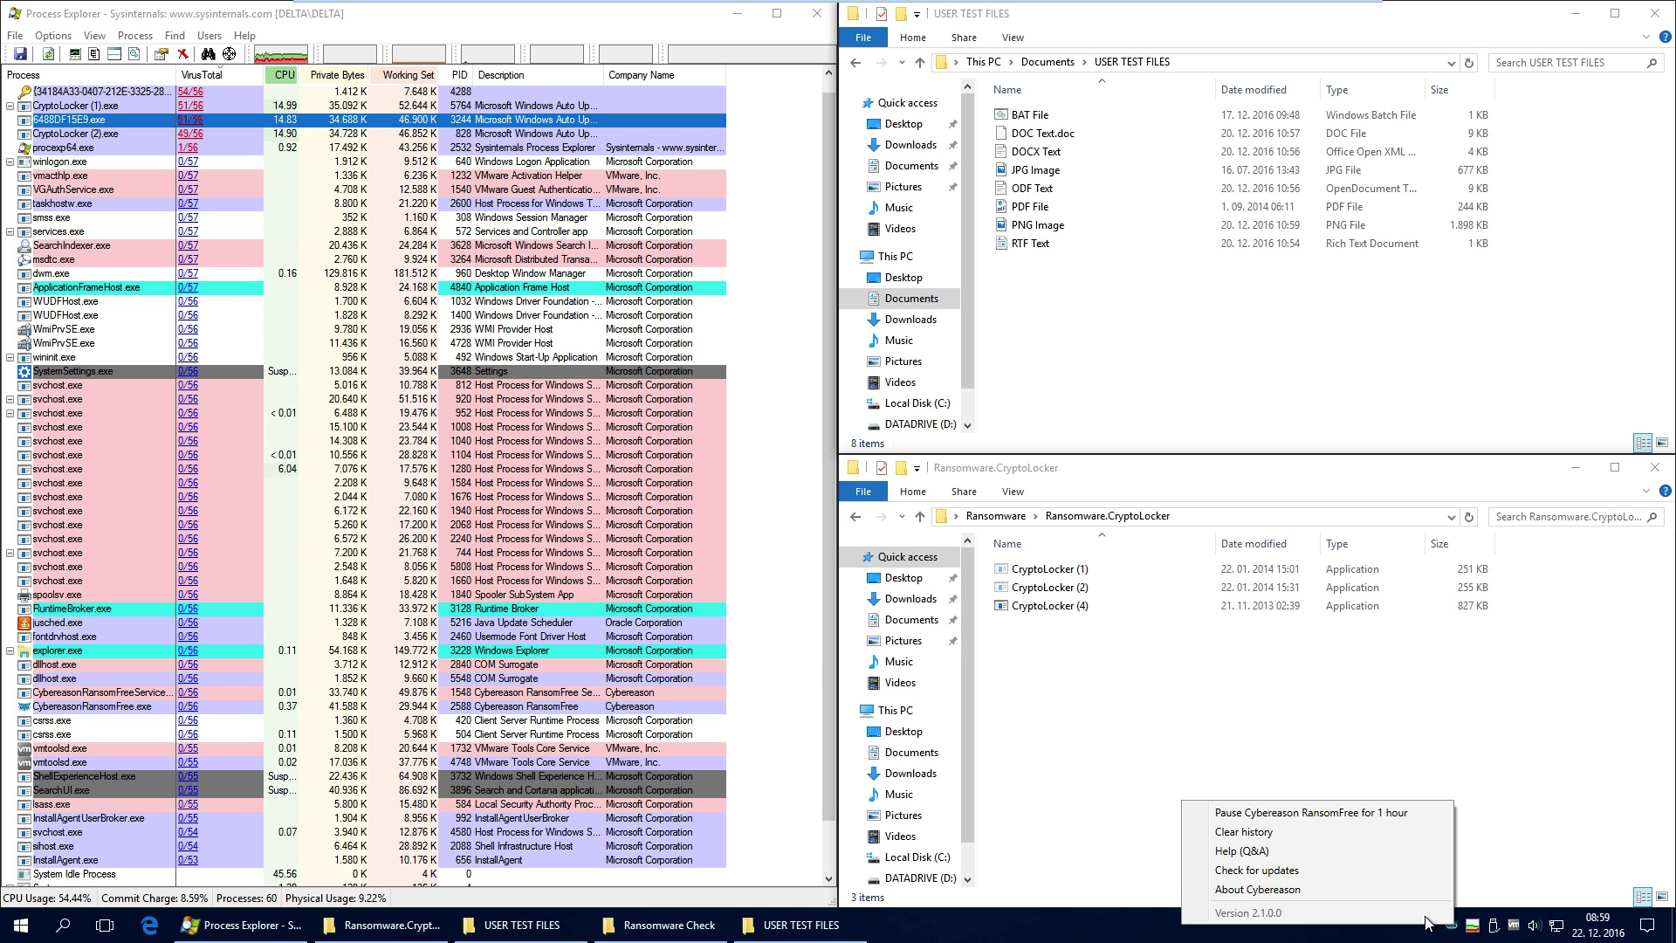
pyautogui.click(1318, 892)
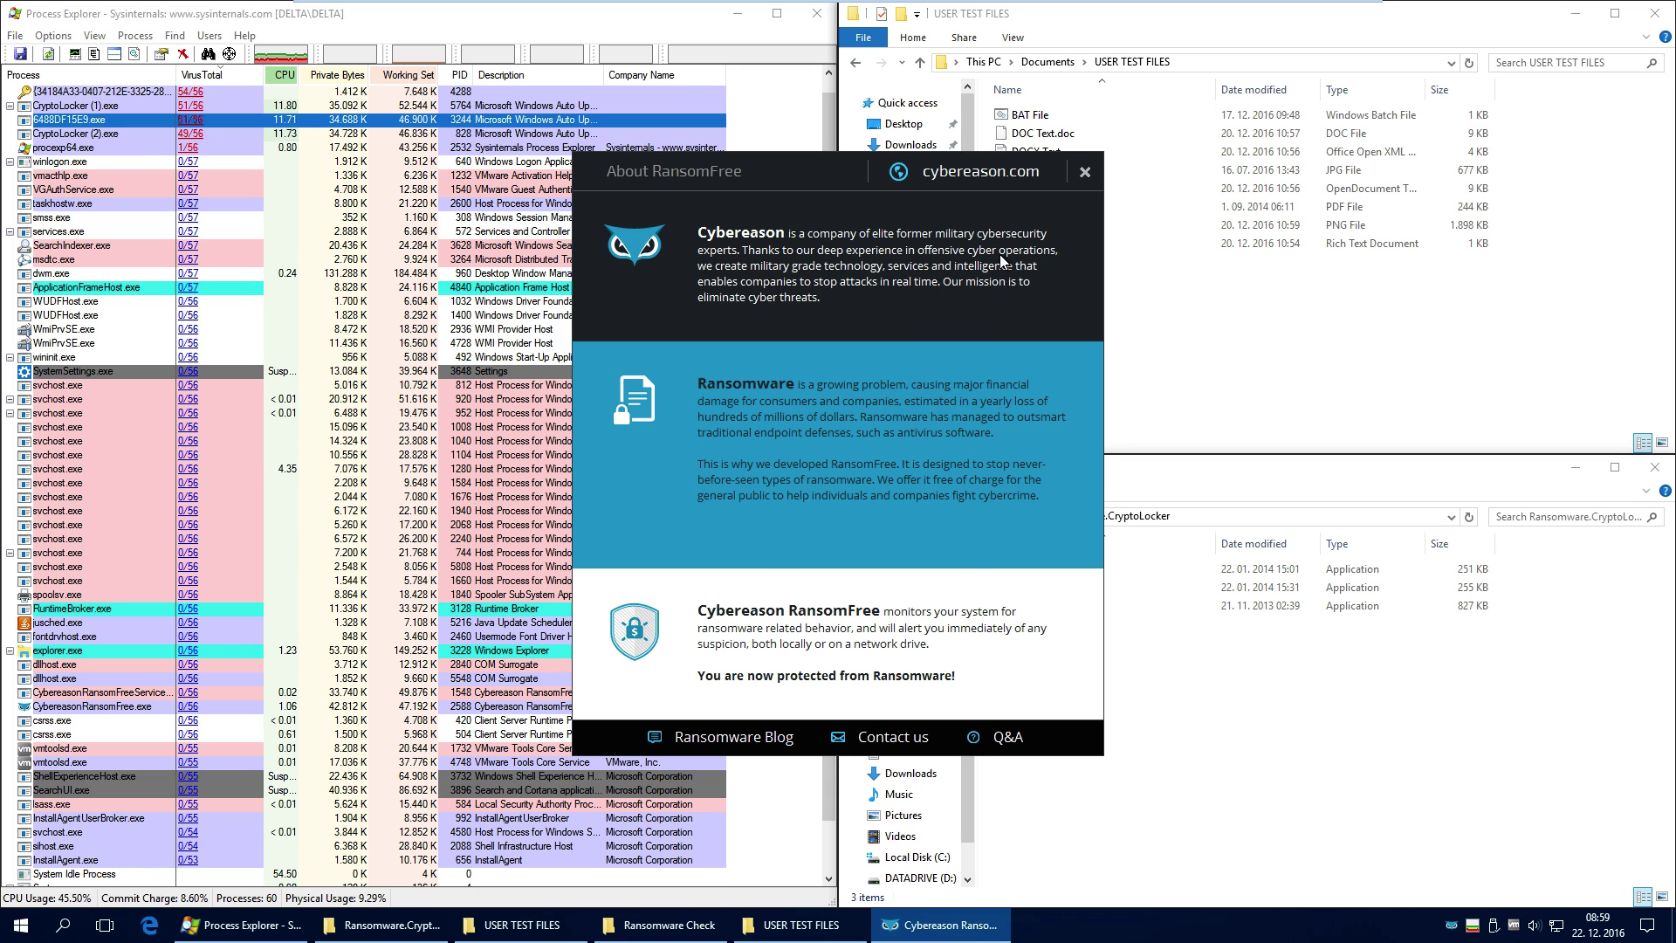
pyautogui.click(1085, 172)
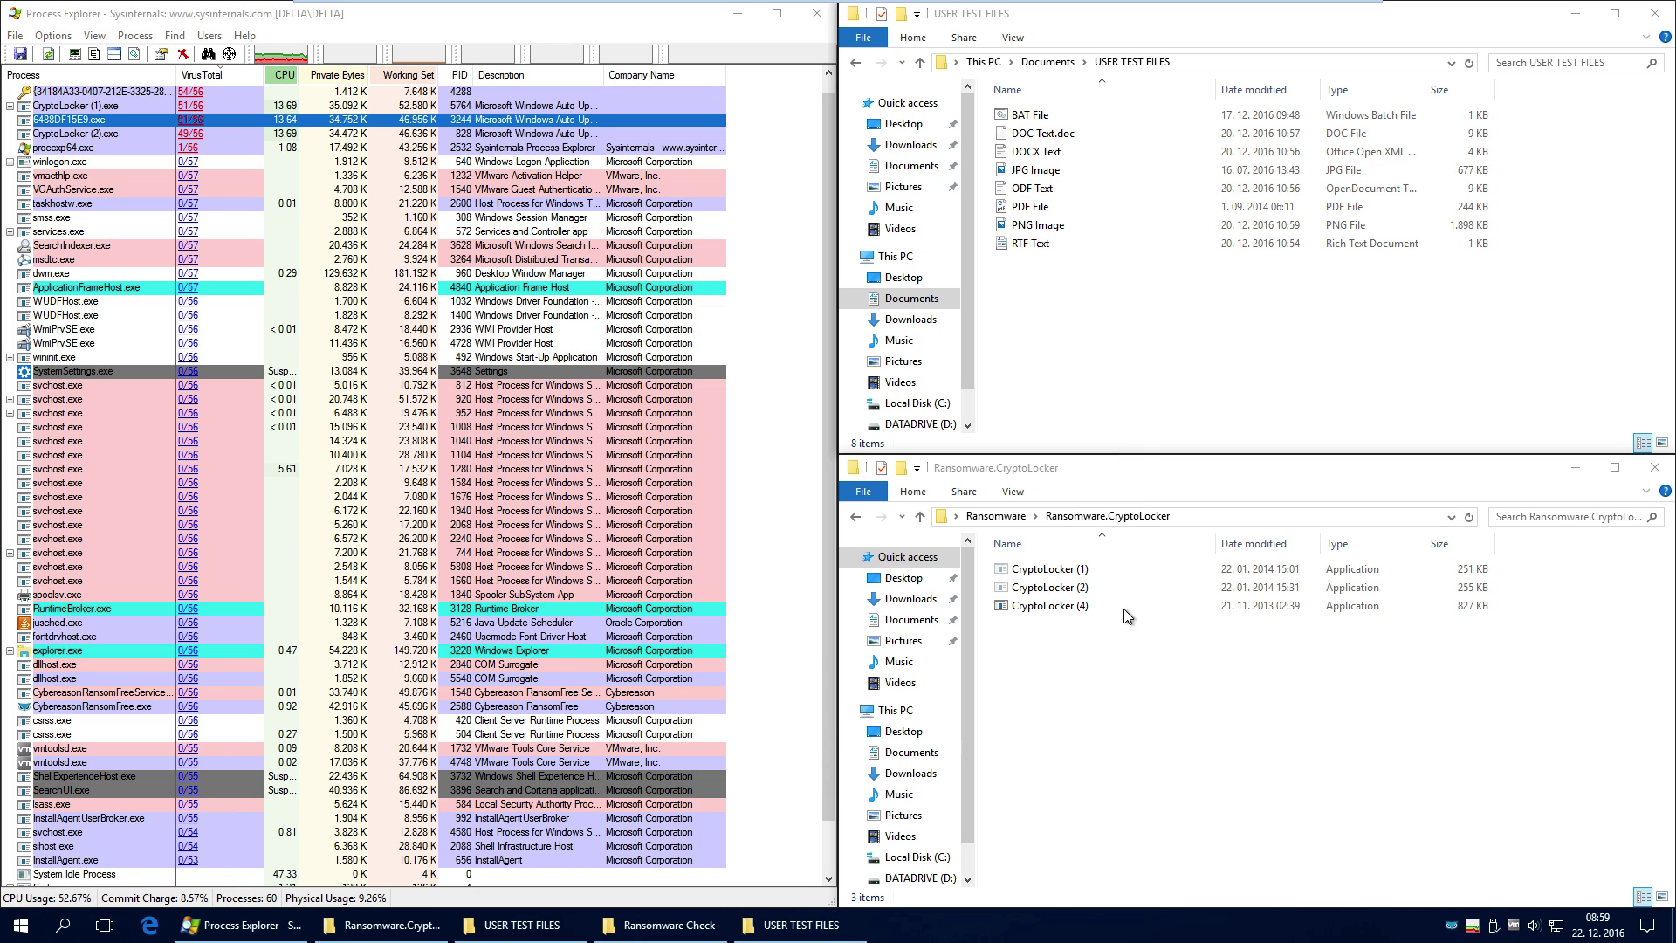
pyautogui.click(1075, 677)
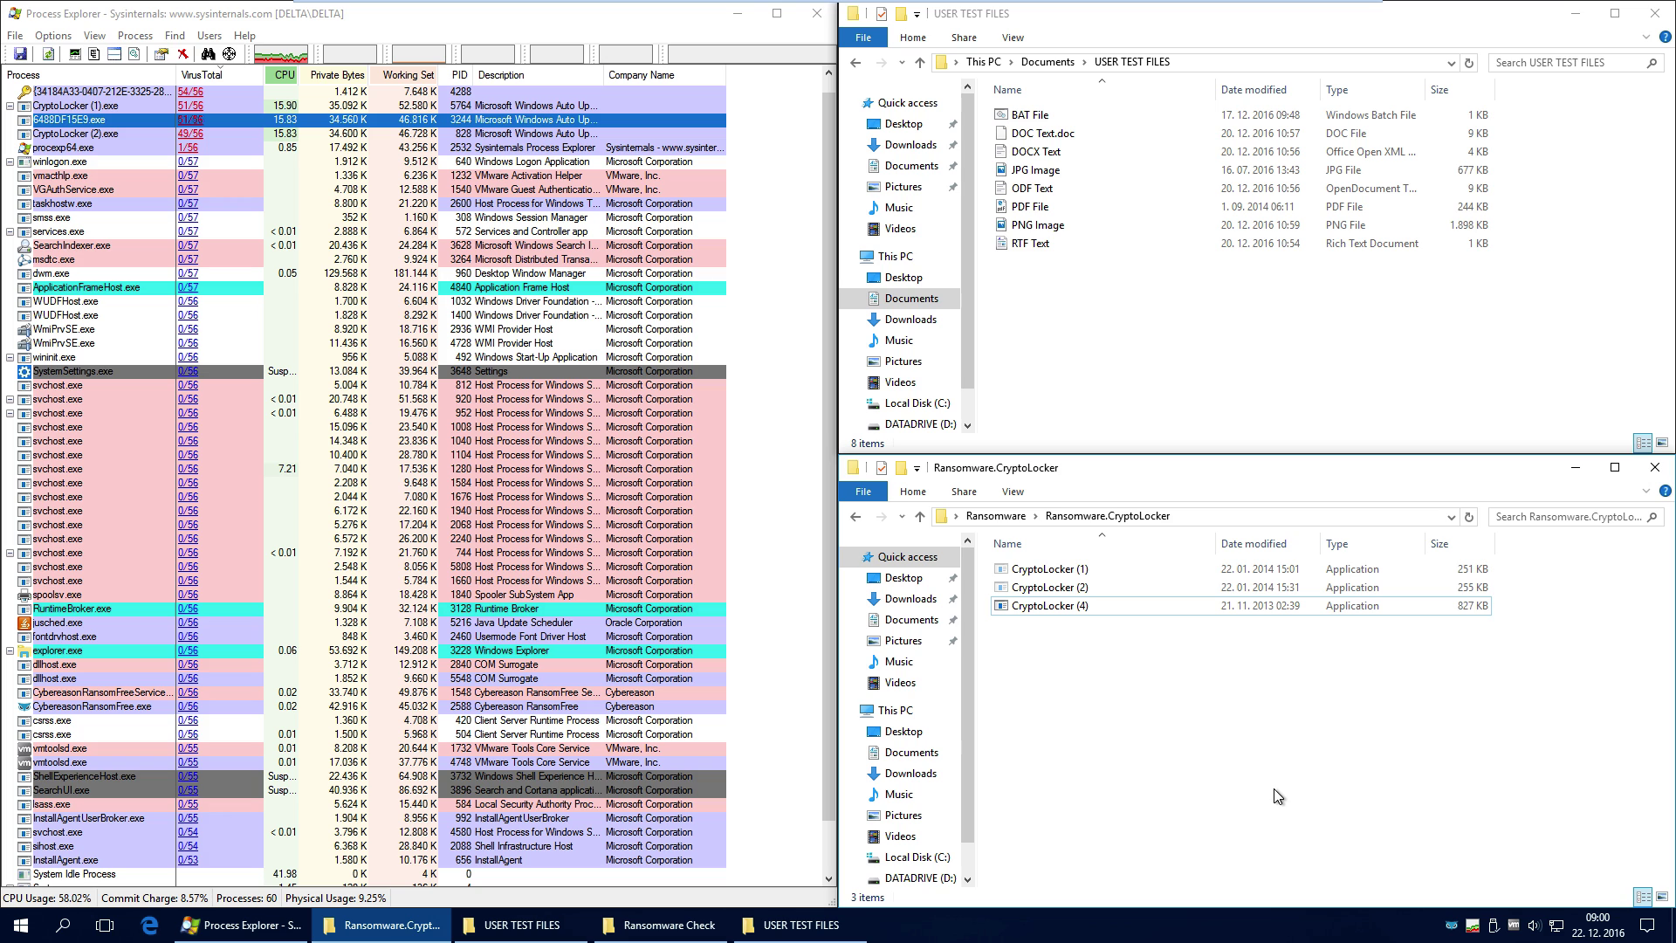
pyautogui.click(1076, 339)
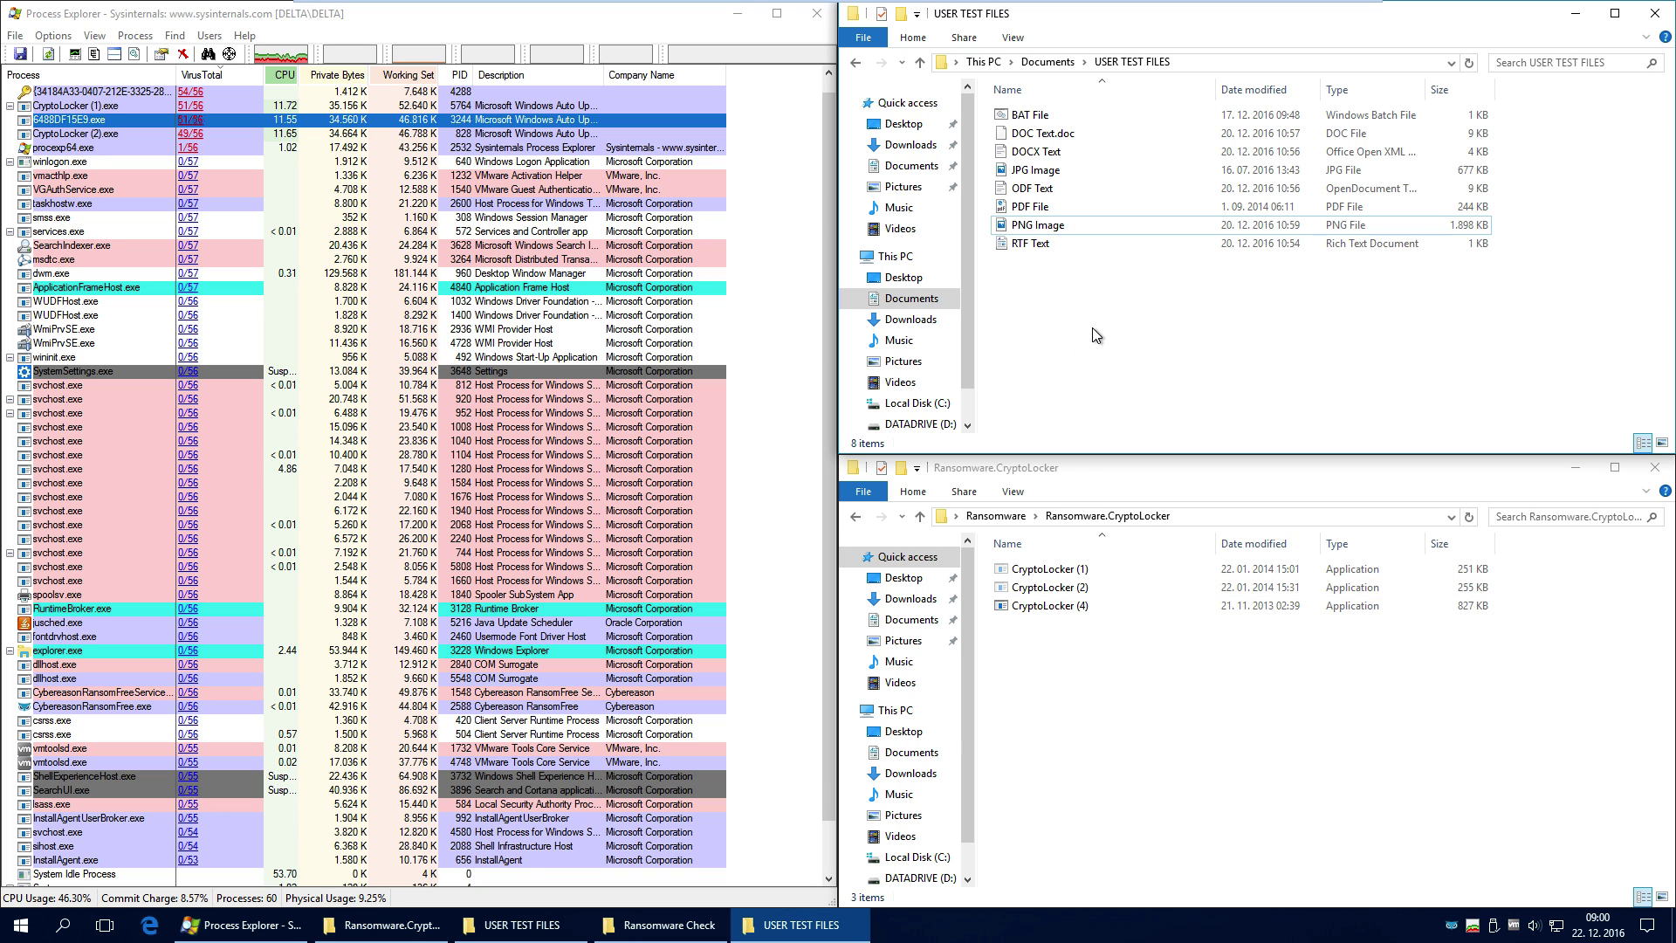
pyautogui.moveTo(1098, 670); pyautogui.dragTo(1174, 752)
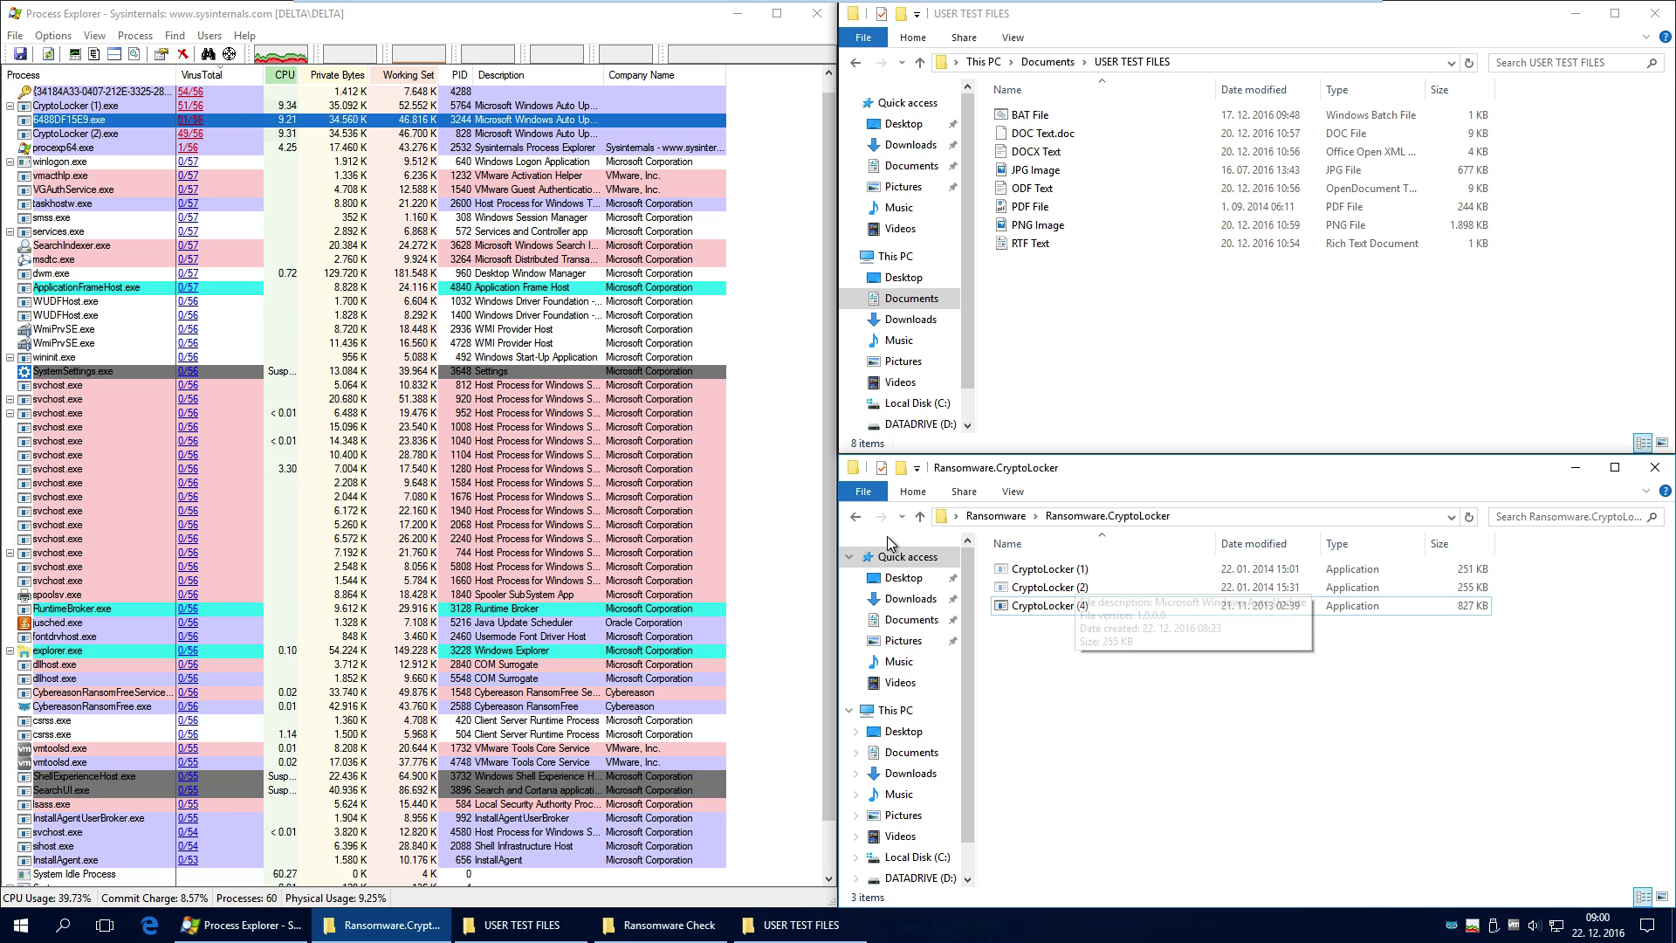
# Go back to the Ransomware folder, open Ransomware.Locky and run the Locky (1) sample
pyautogui.click(855, 522)
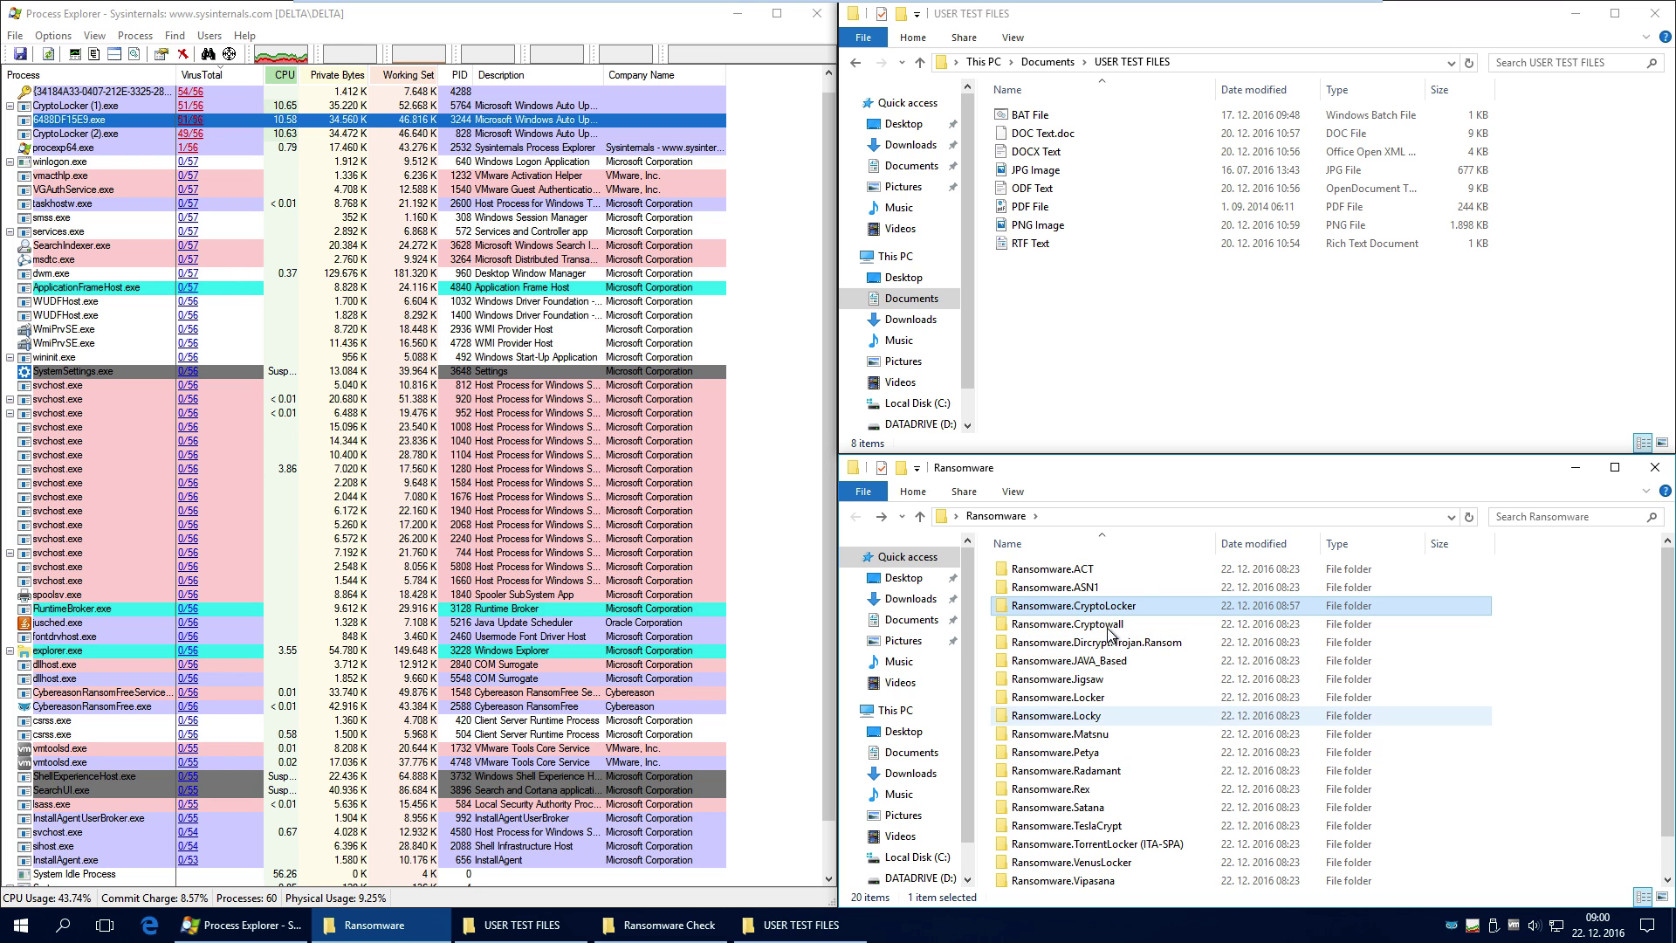
pyautogui.doubleClick(1056, 715)
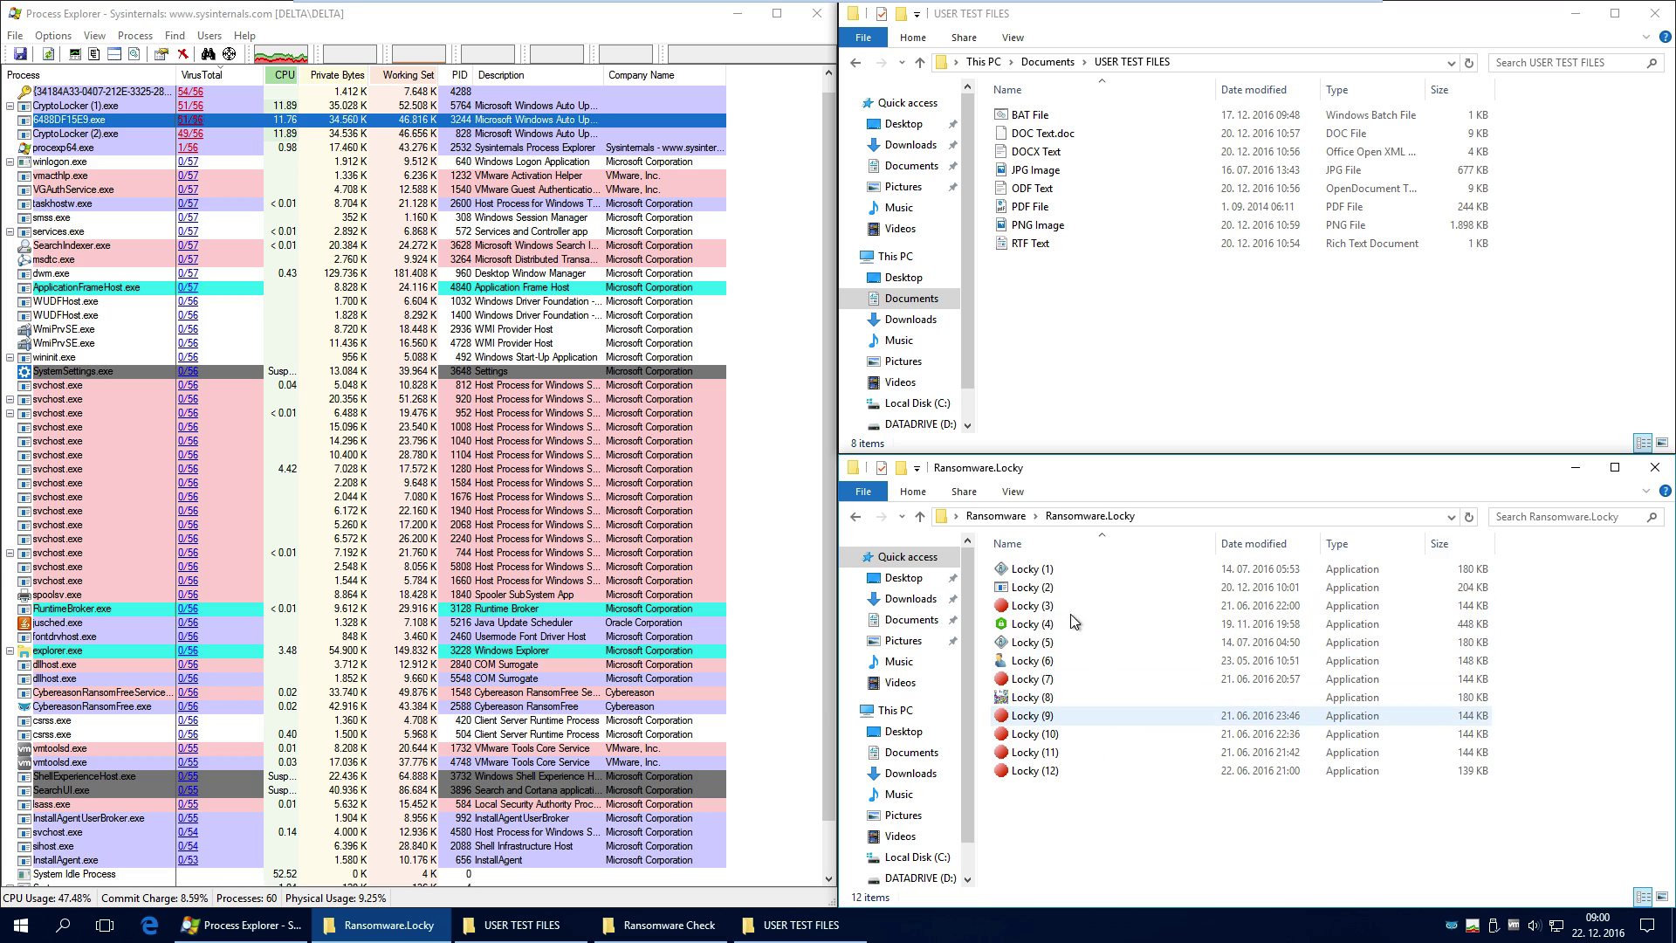
pyautogui.doubleClick(1039, 571)
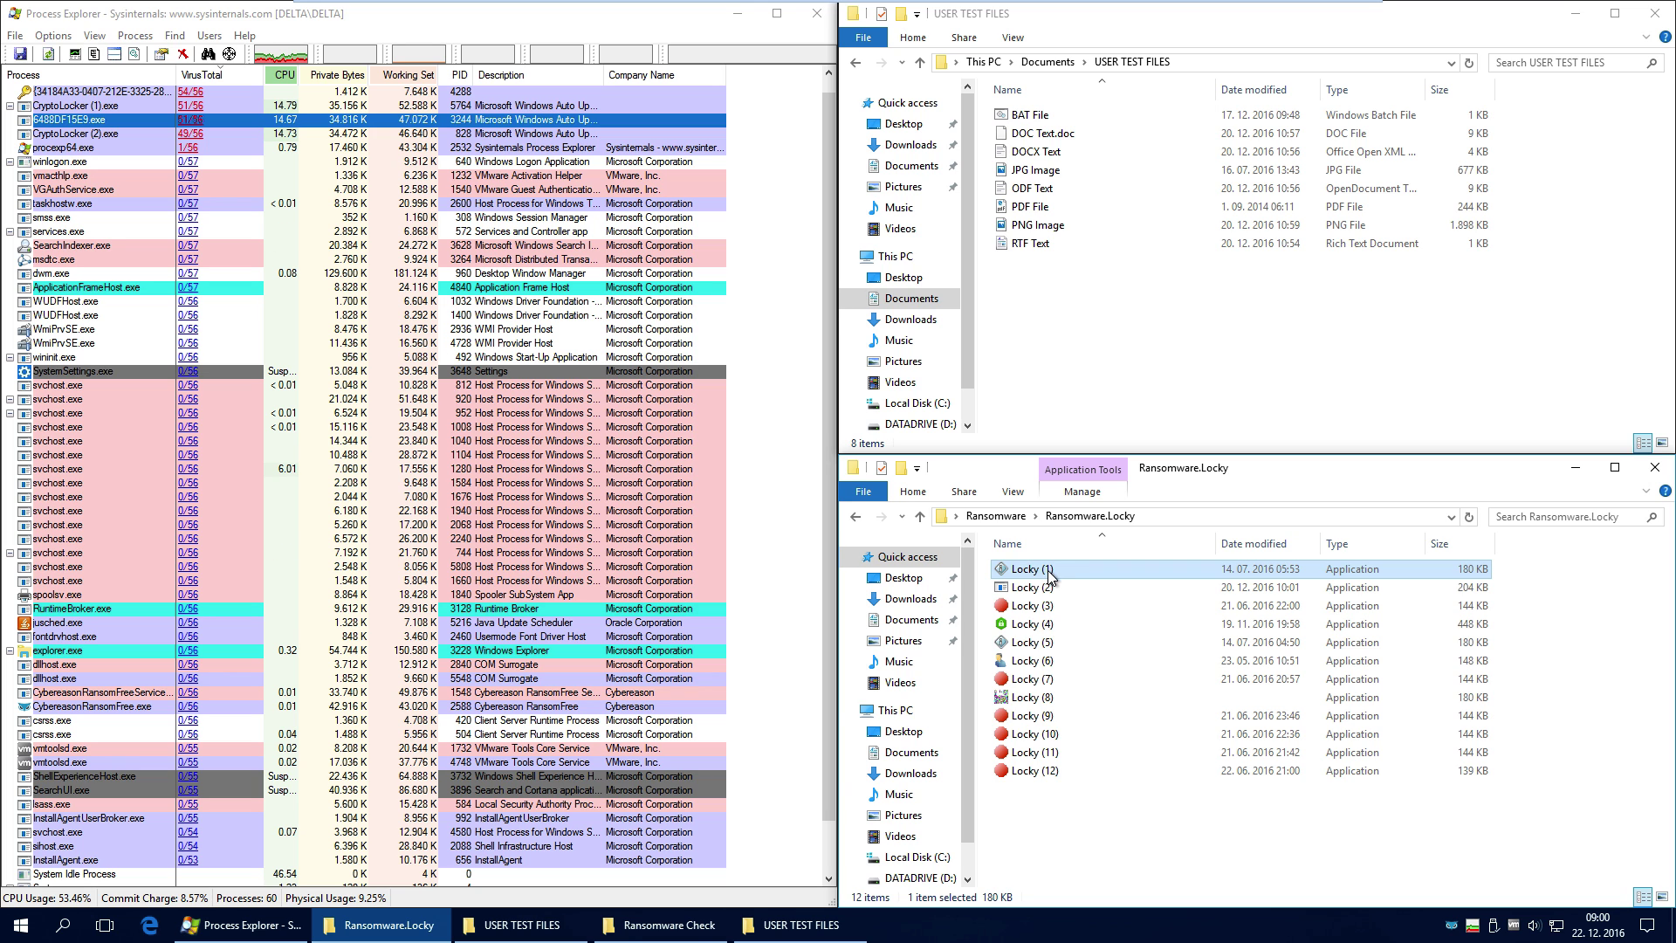
# Check the DATADRIVE (D:), Ransomware Check and Documents test folders repeatedly for files encrypted by Locky (1)
pyautogui.click(558, 926)
pyautogui.click(646, 935)
pyautogui.click(761, 940)
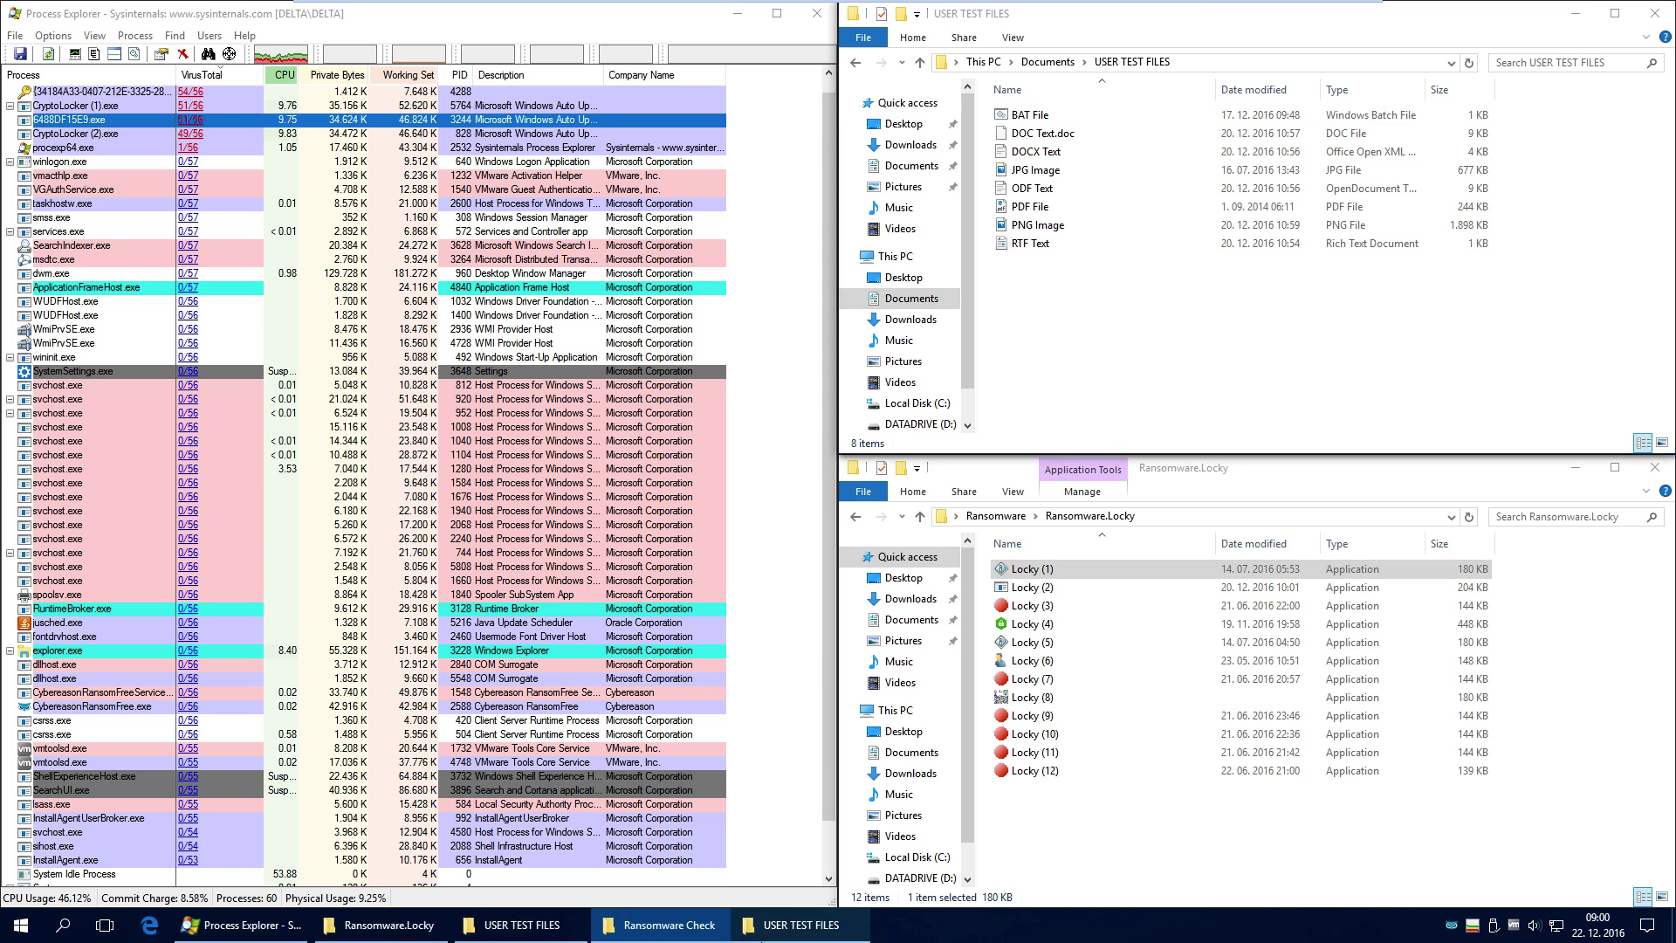
pyautogui.click(762, 940)
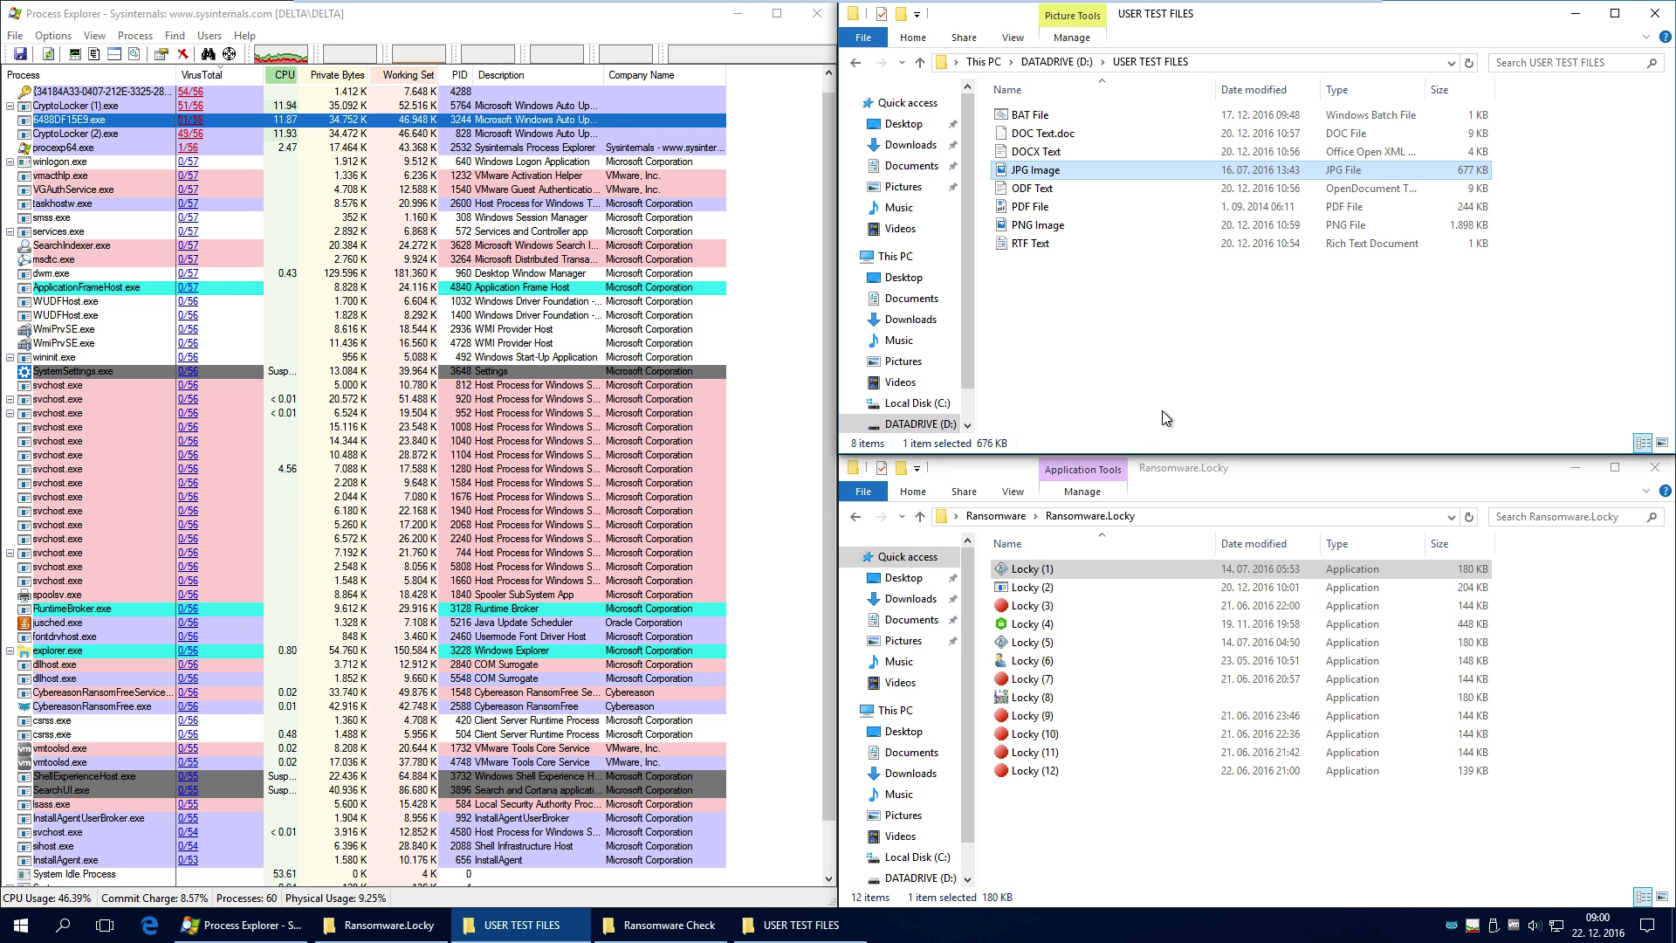
pyautogui.click(668, 926)
pyautogui.click(790, 933)
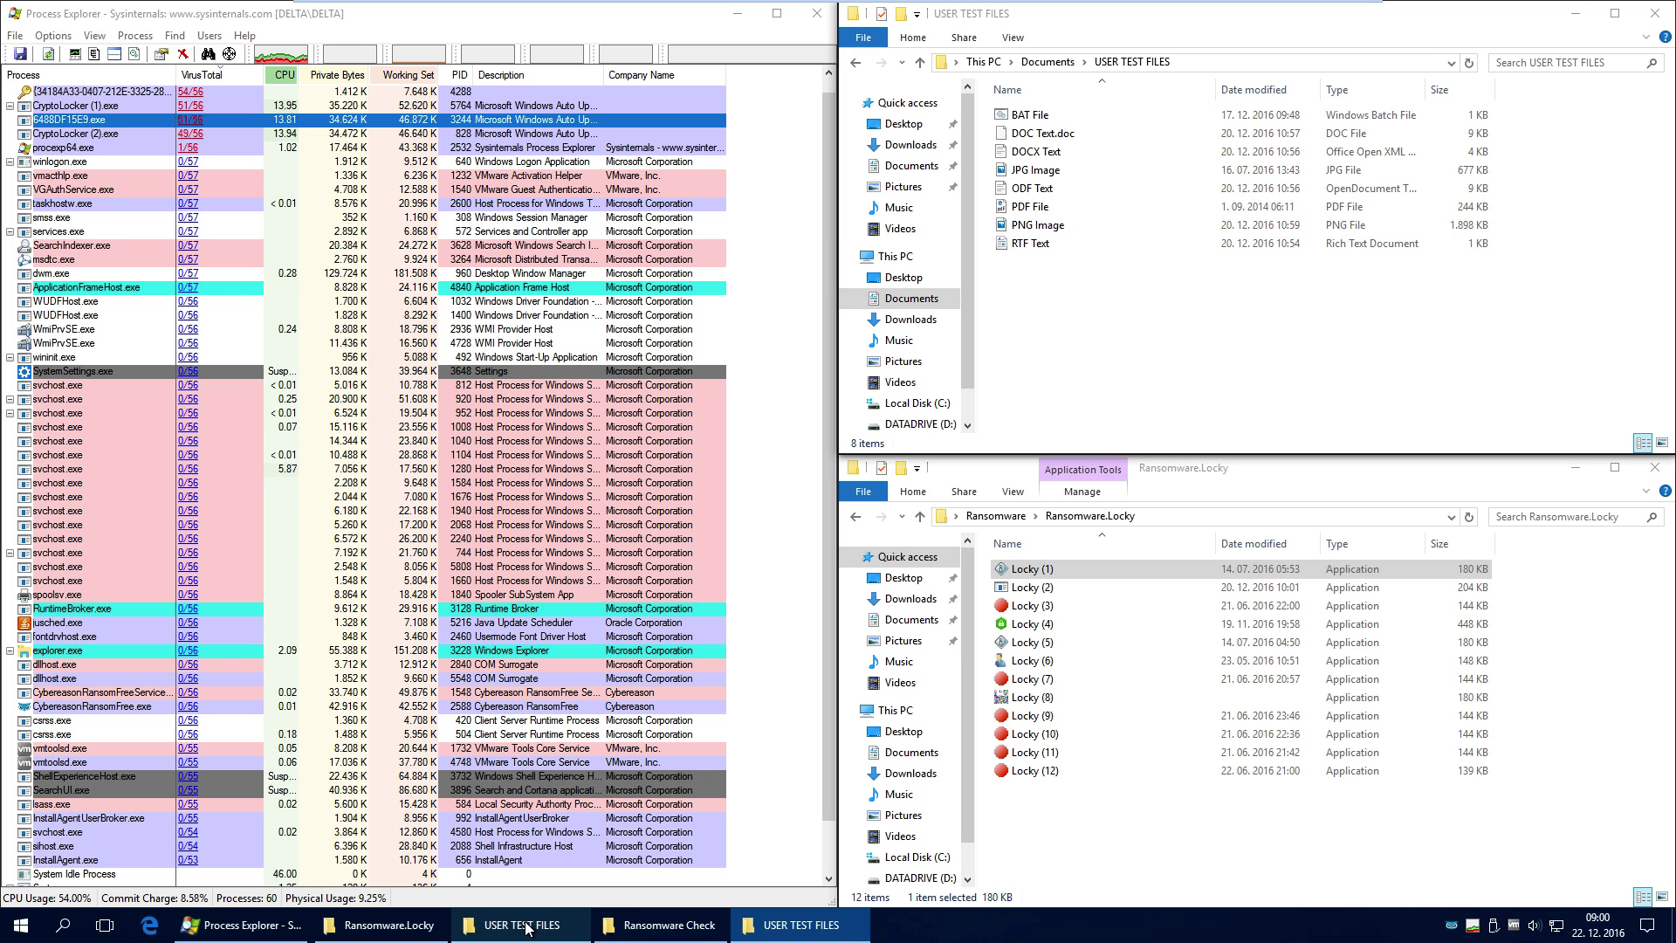
pyautogui.click(663, 924)
pyautogui.click(845, 923)
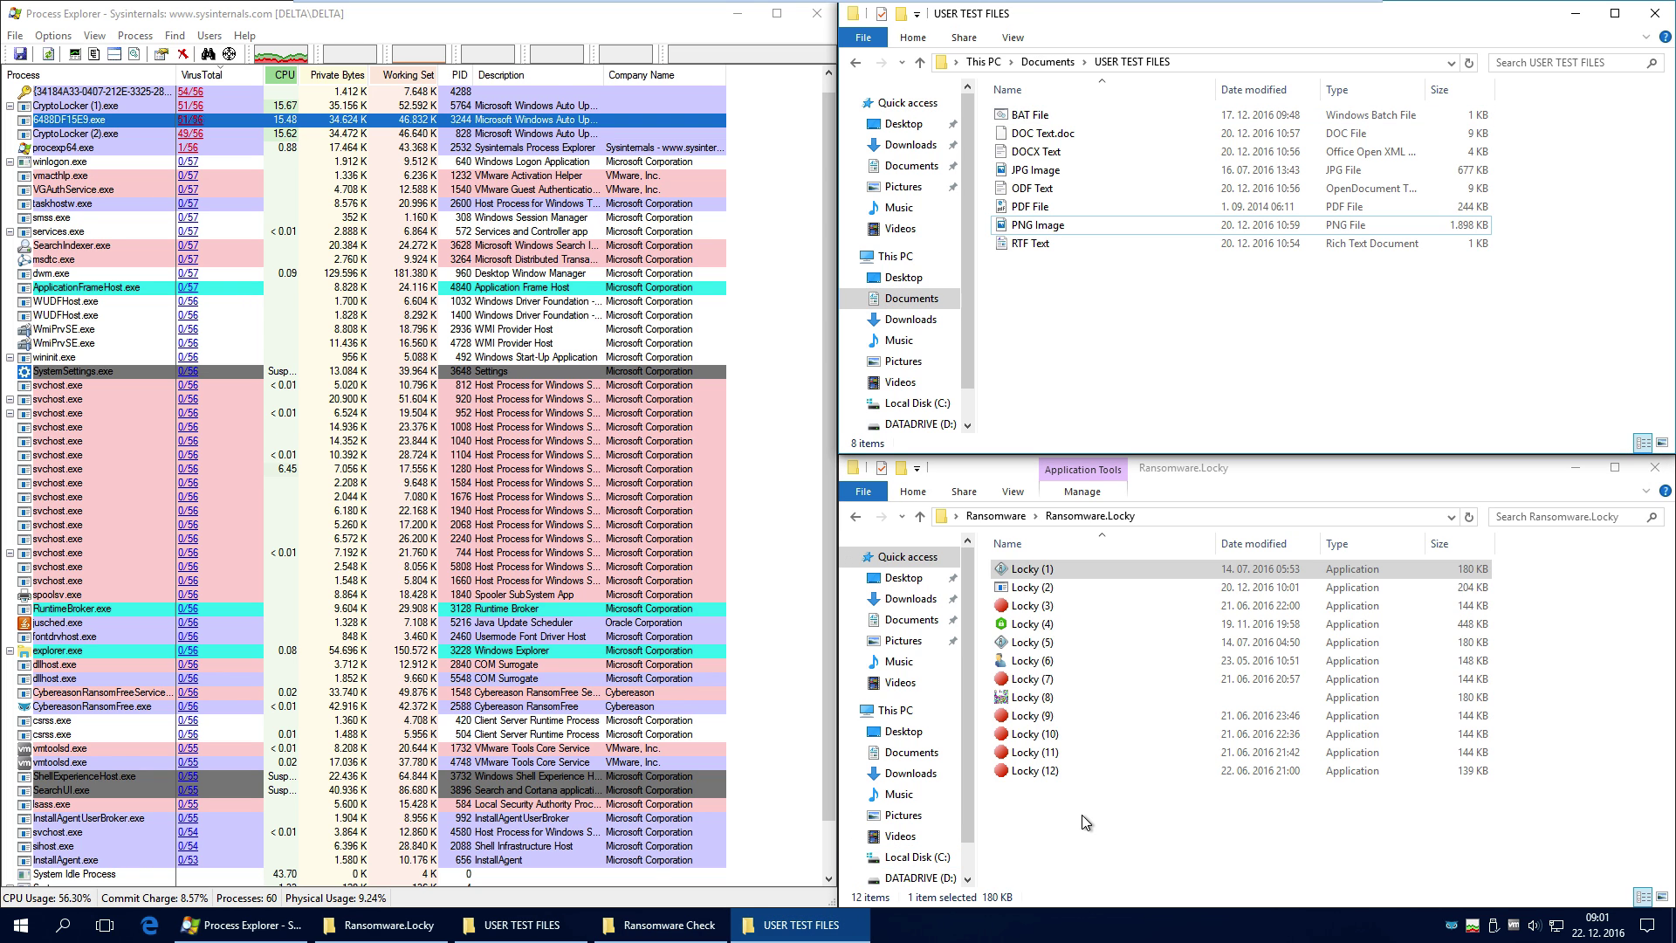
pyautogui.click(539, 929)
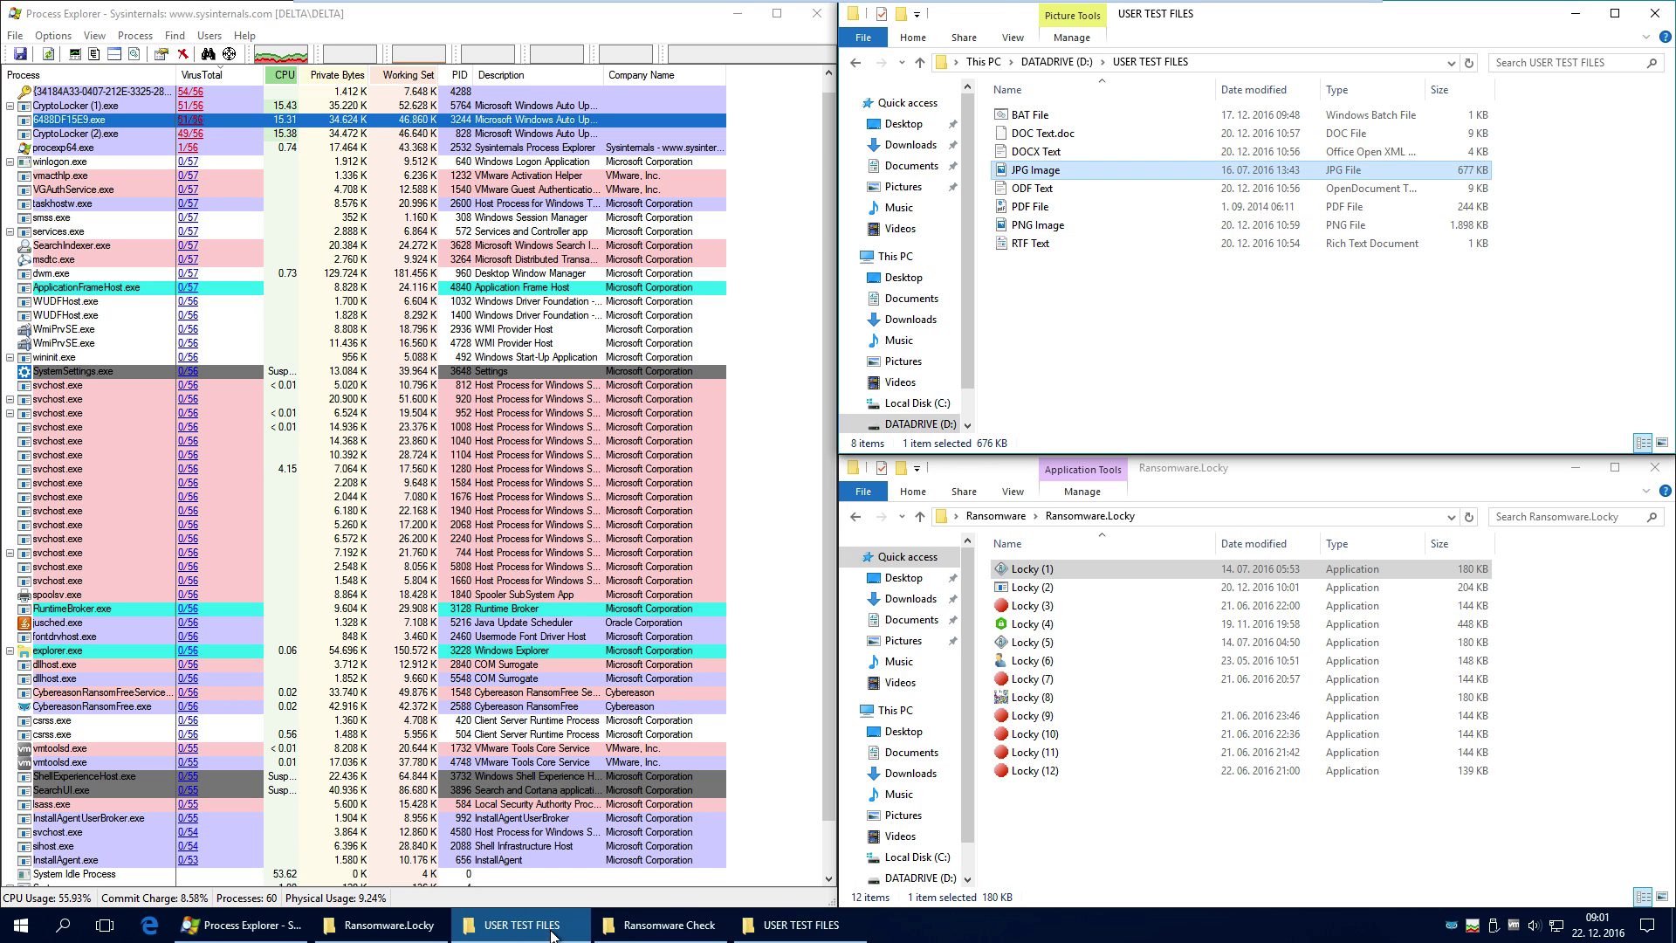
pyautogui.click(698, 933)
pyautogui.click(793, 930)
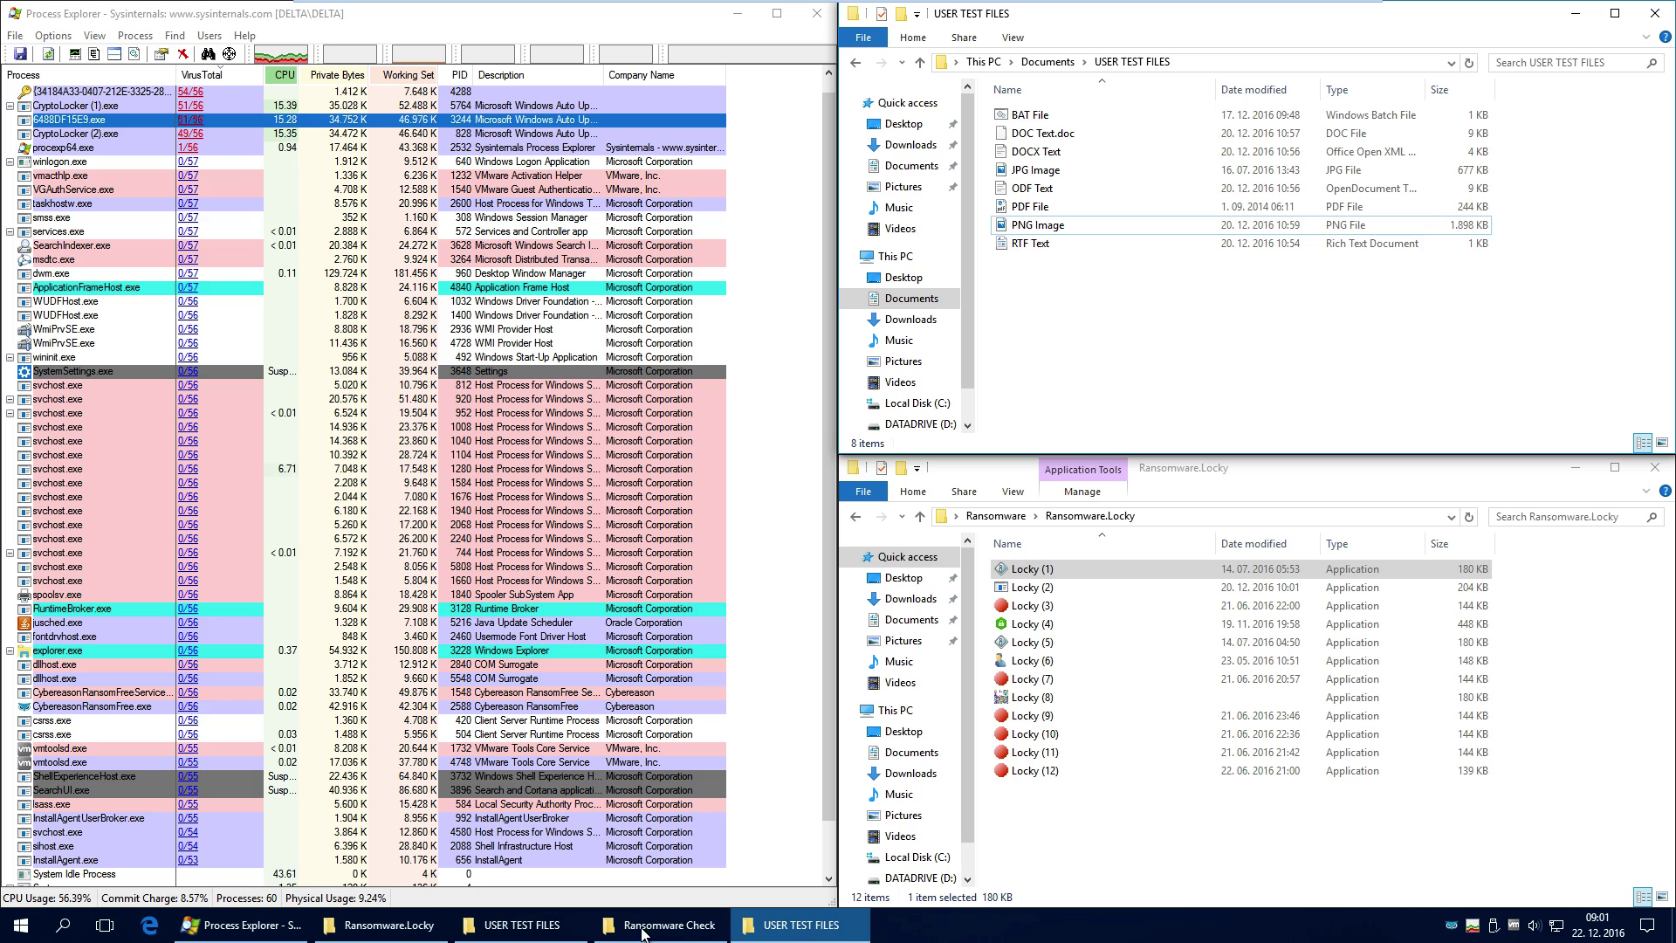
pyautogui.click(486, 934)
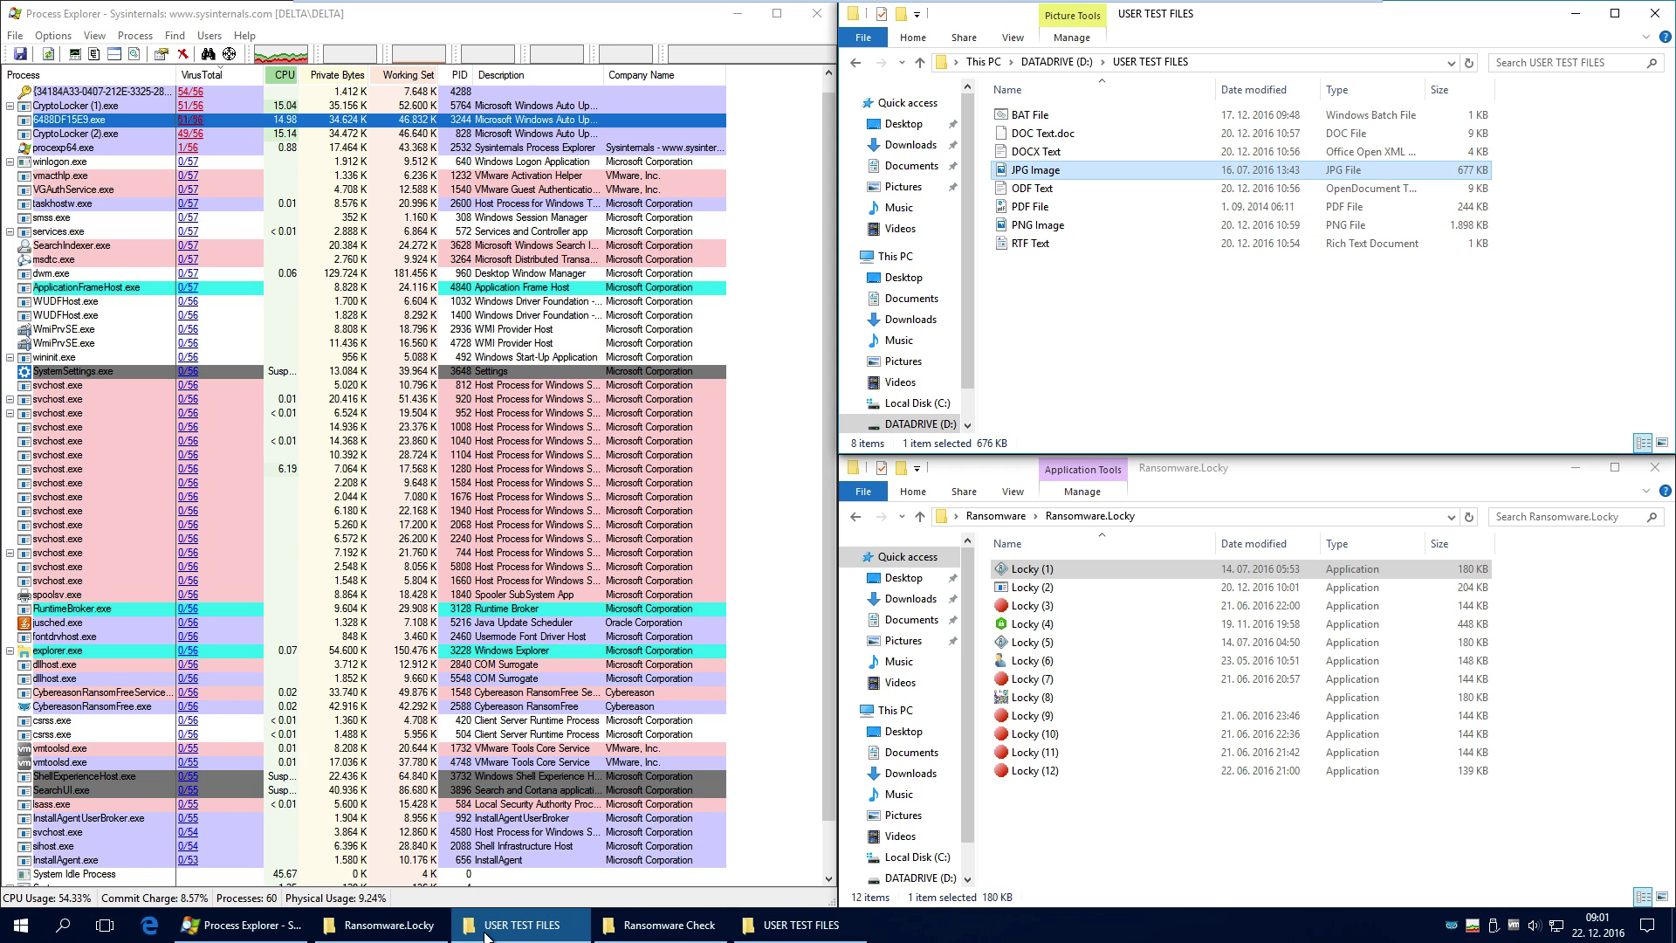
pyautogui.click(661, 928)
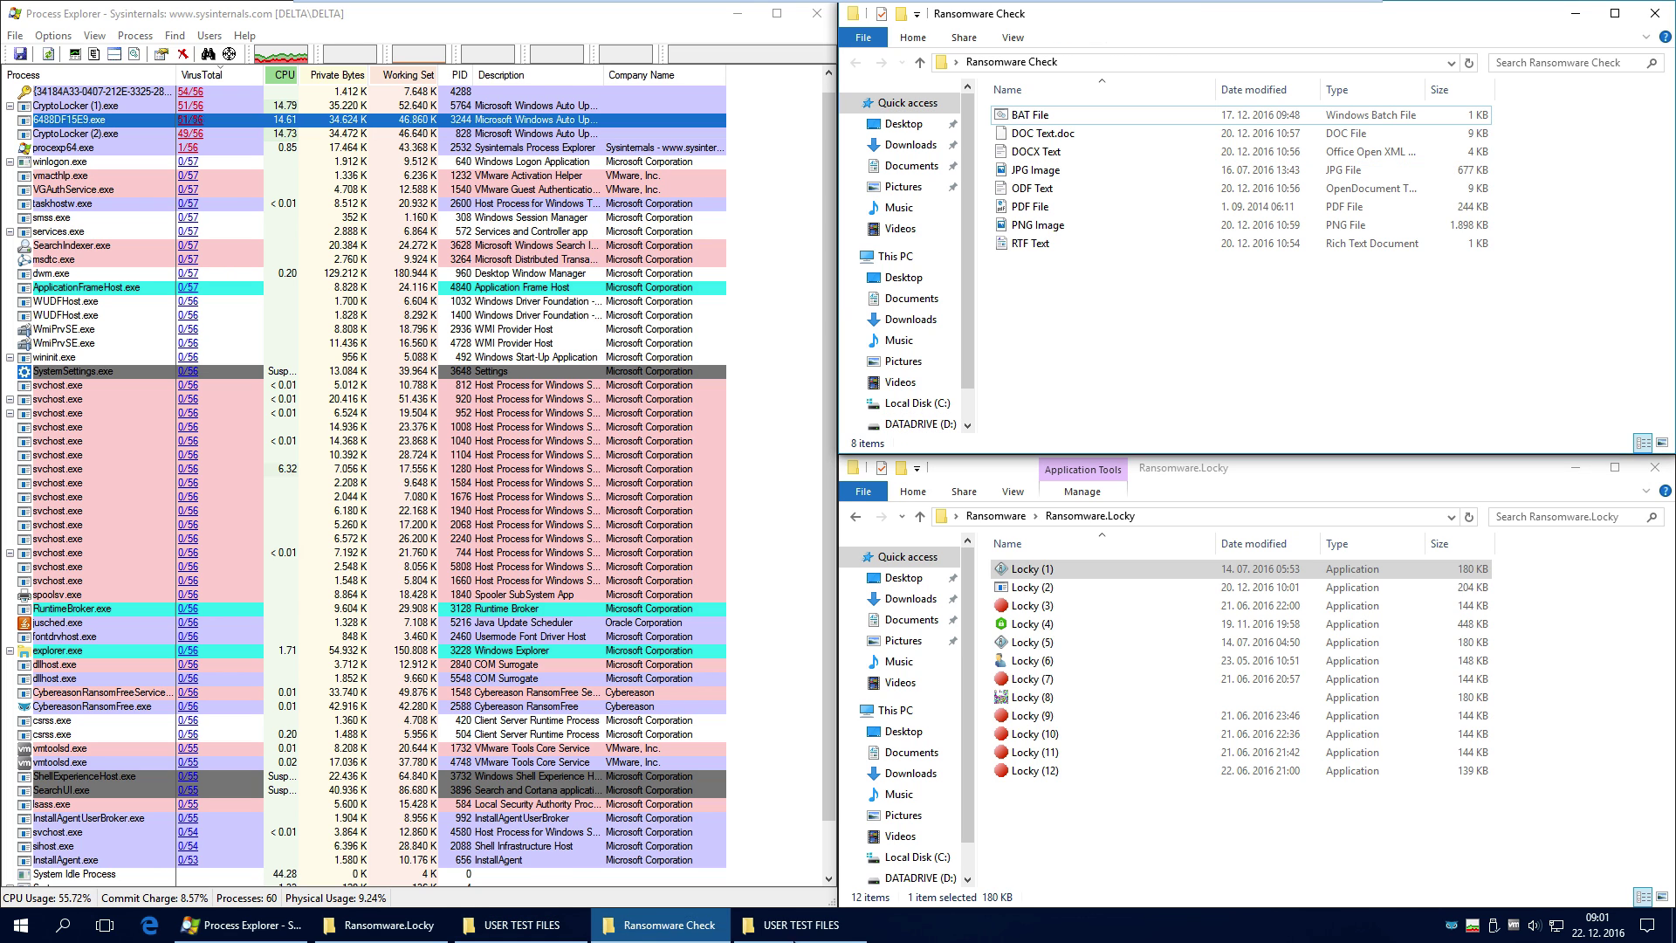
pyautogui.click(801, 925)
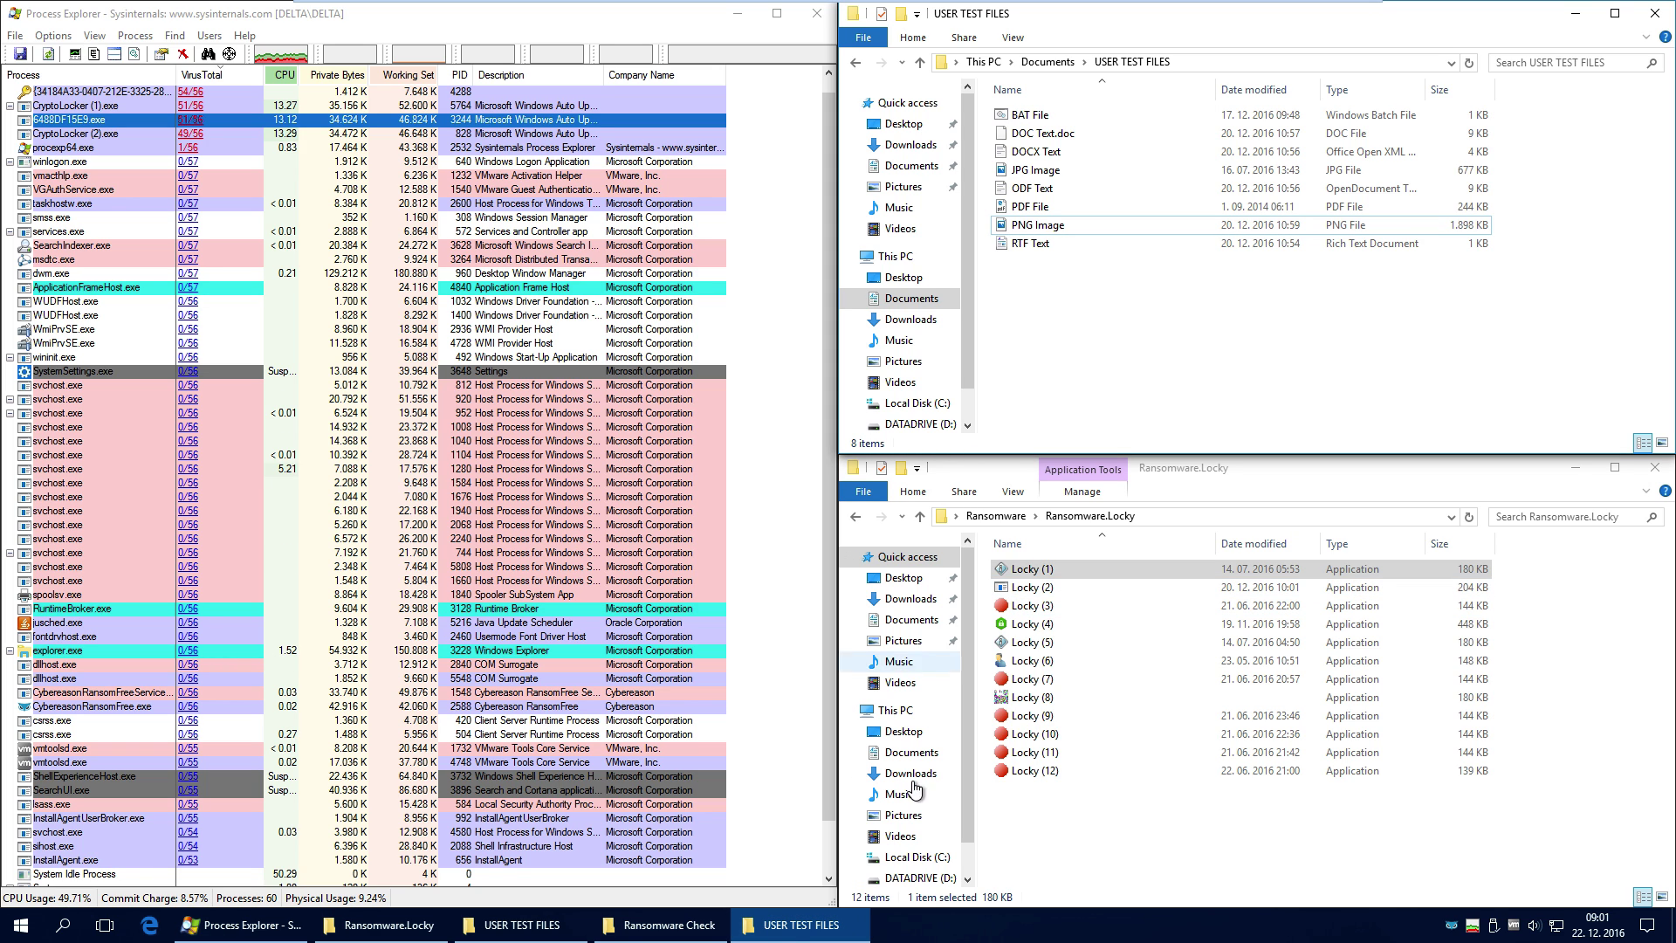
# Run the Locky (2), Locky (3) and Locky (4) samples from the Ransomware.Locky folder one after another
pyautogui.click(669, 925)
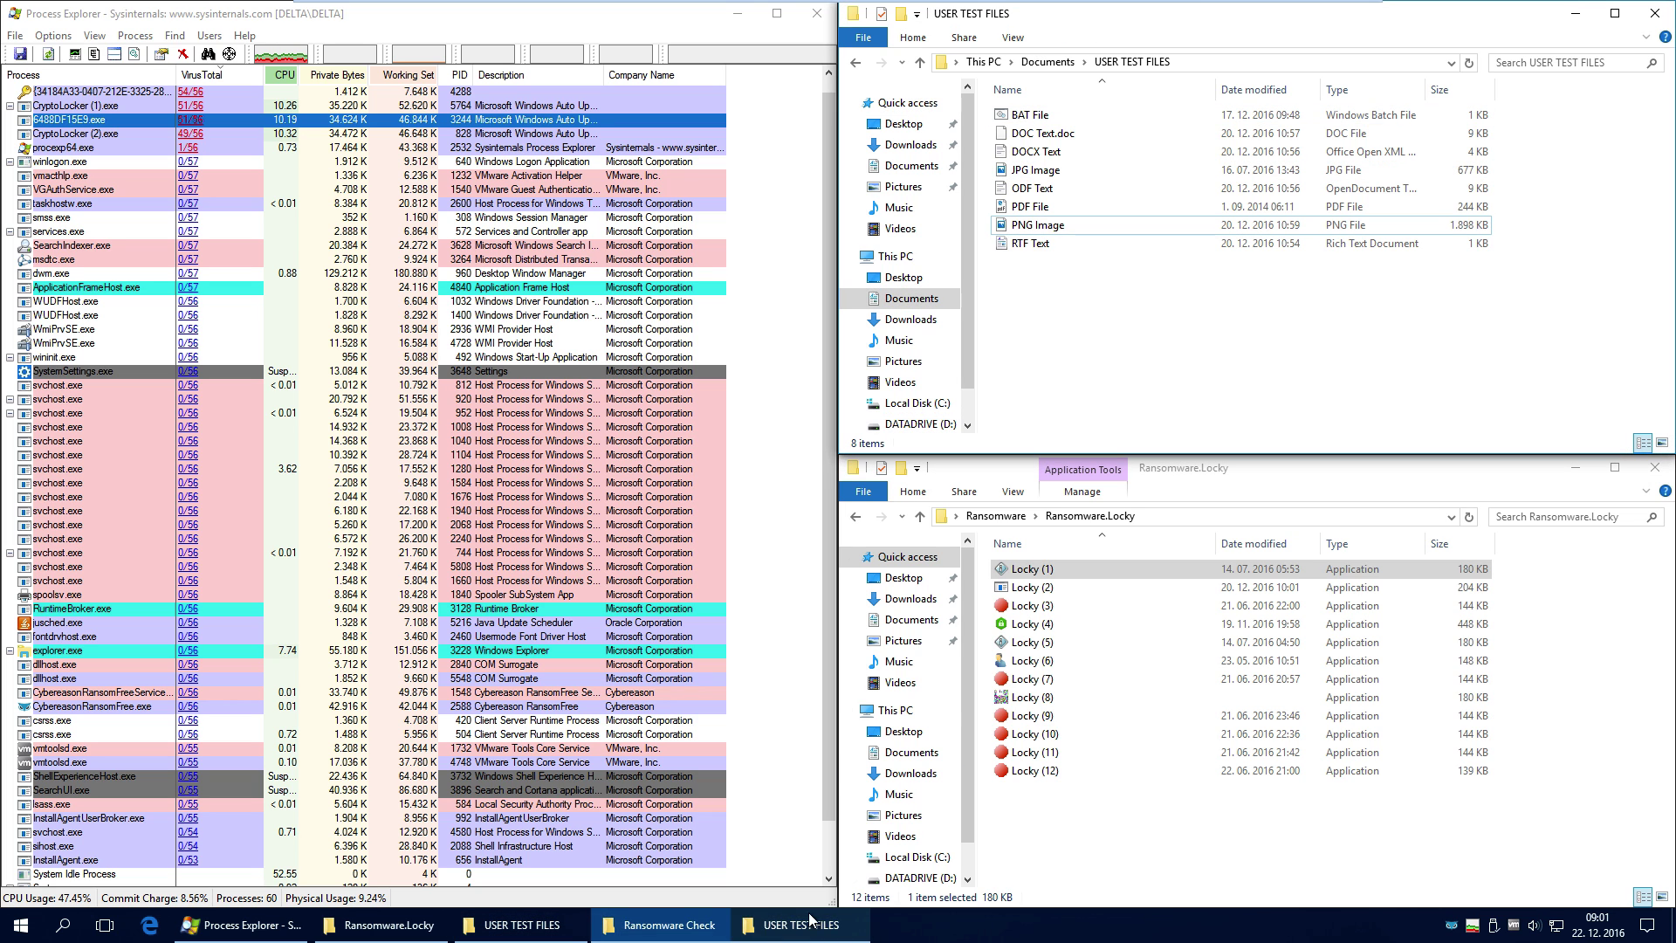
pyautogui.doubleClick(1029, 590)
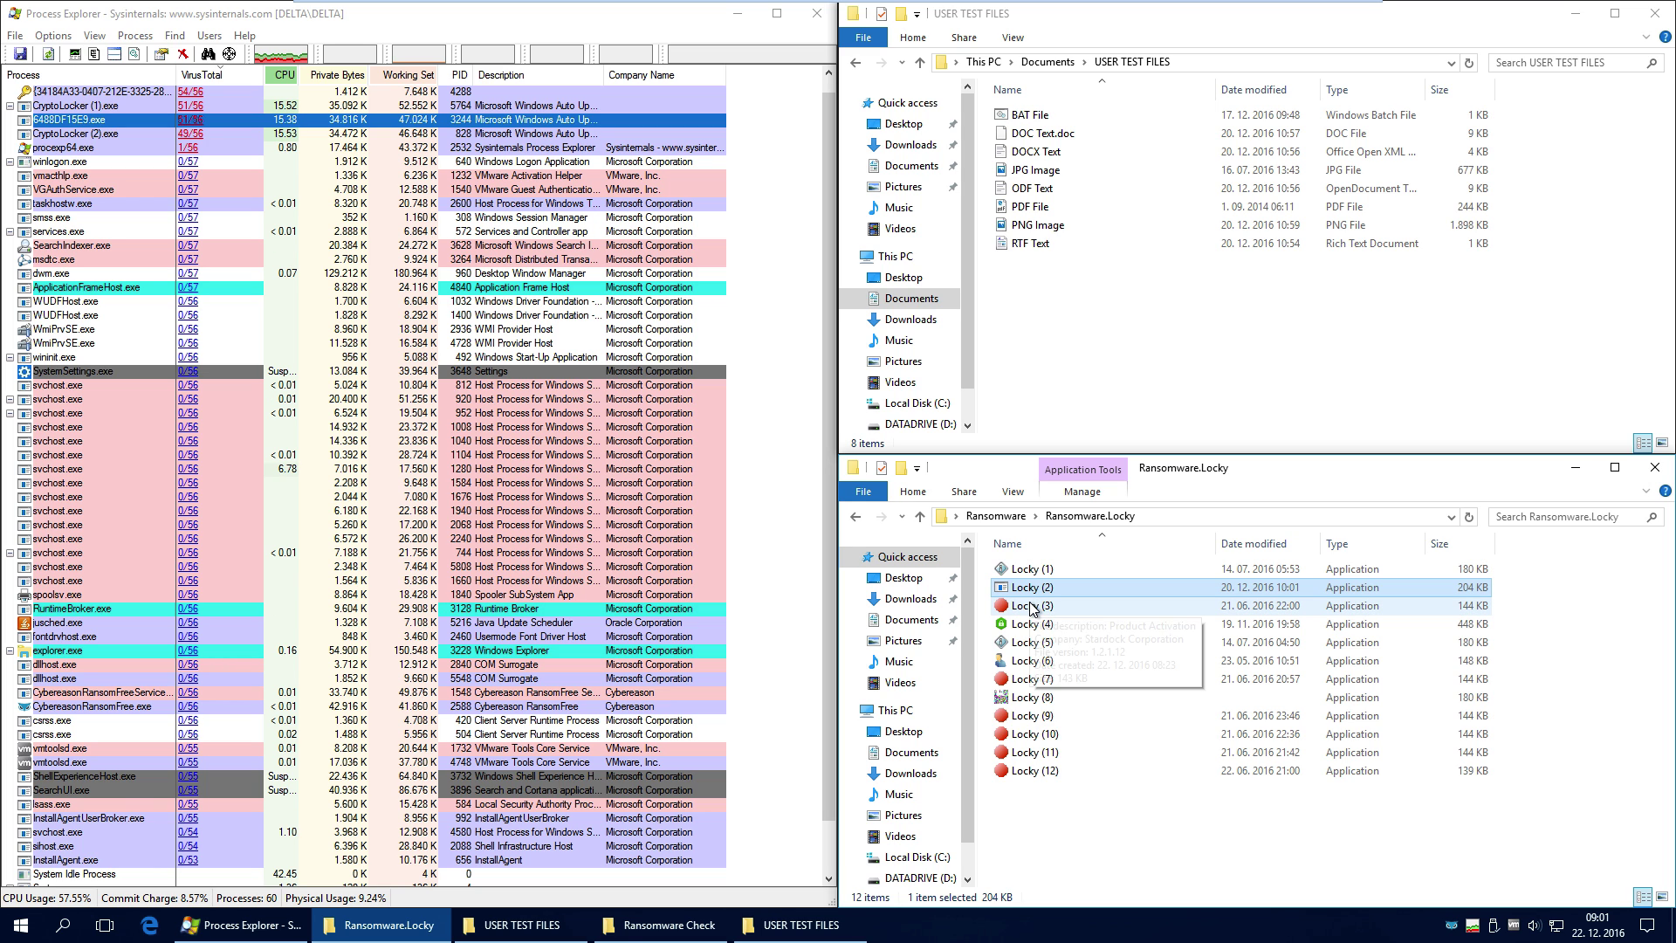
pyautogui.moveTo(1033, 609)
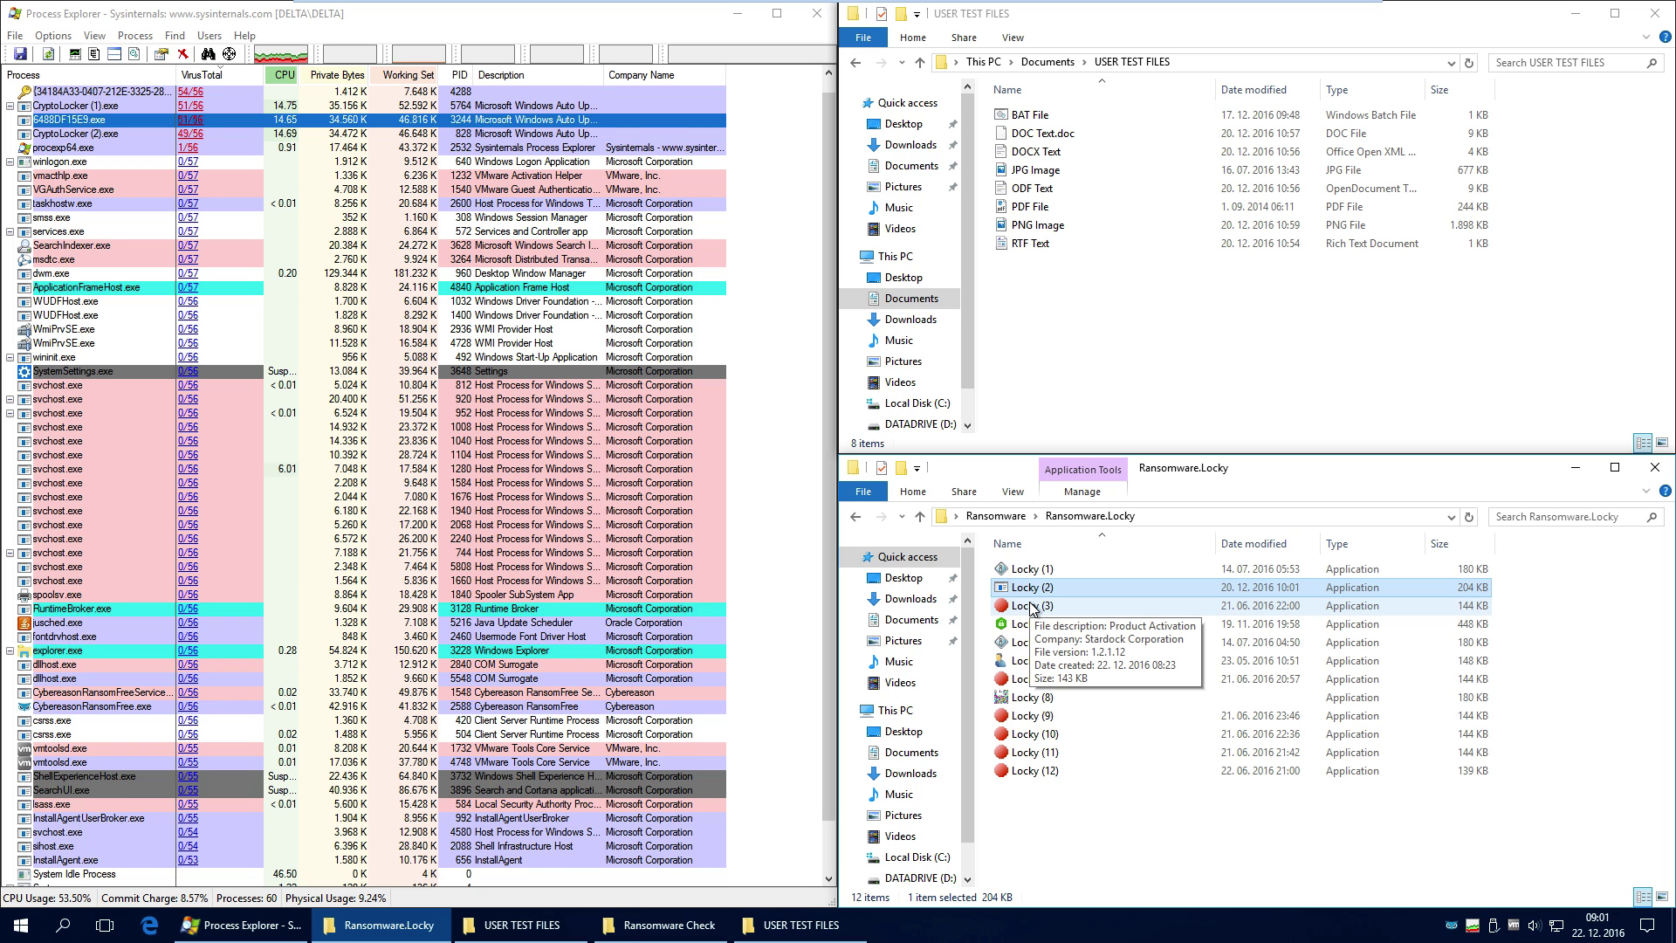
pyautogui.doubleClick(1046, 605)
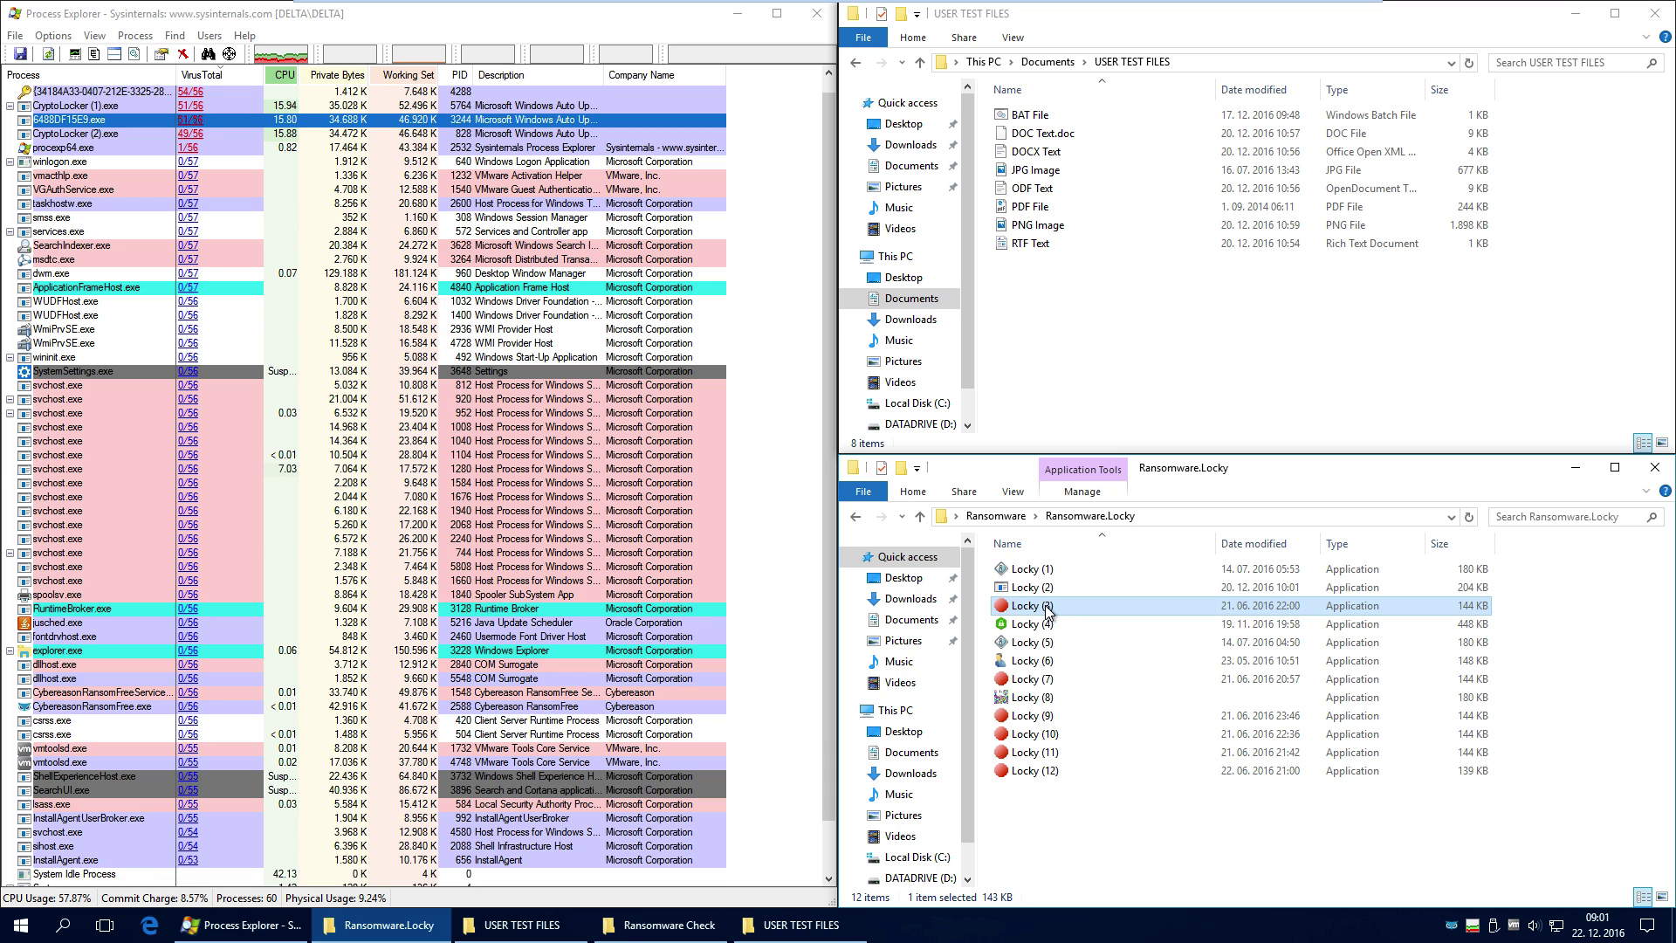
pyautogui.moveTo(1048, 622)
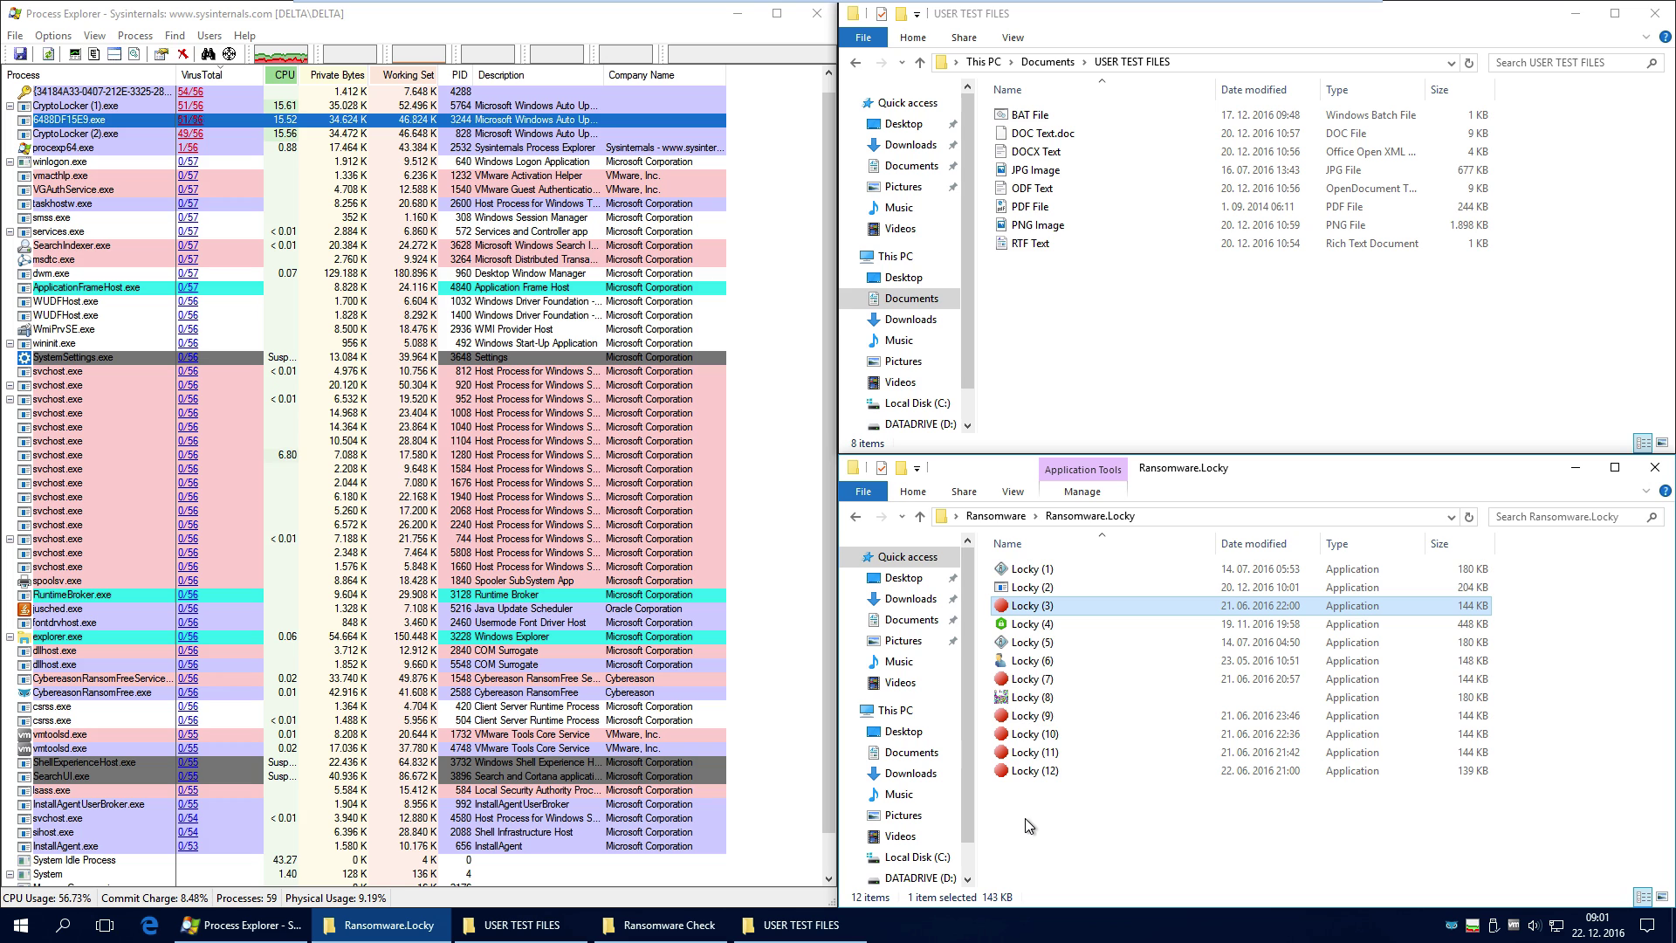
pyautogui.doubleClick(1051, 625)
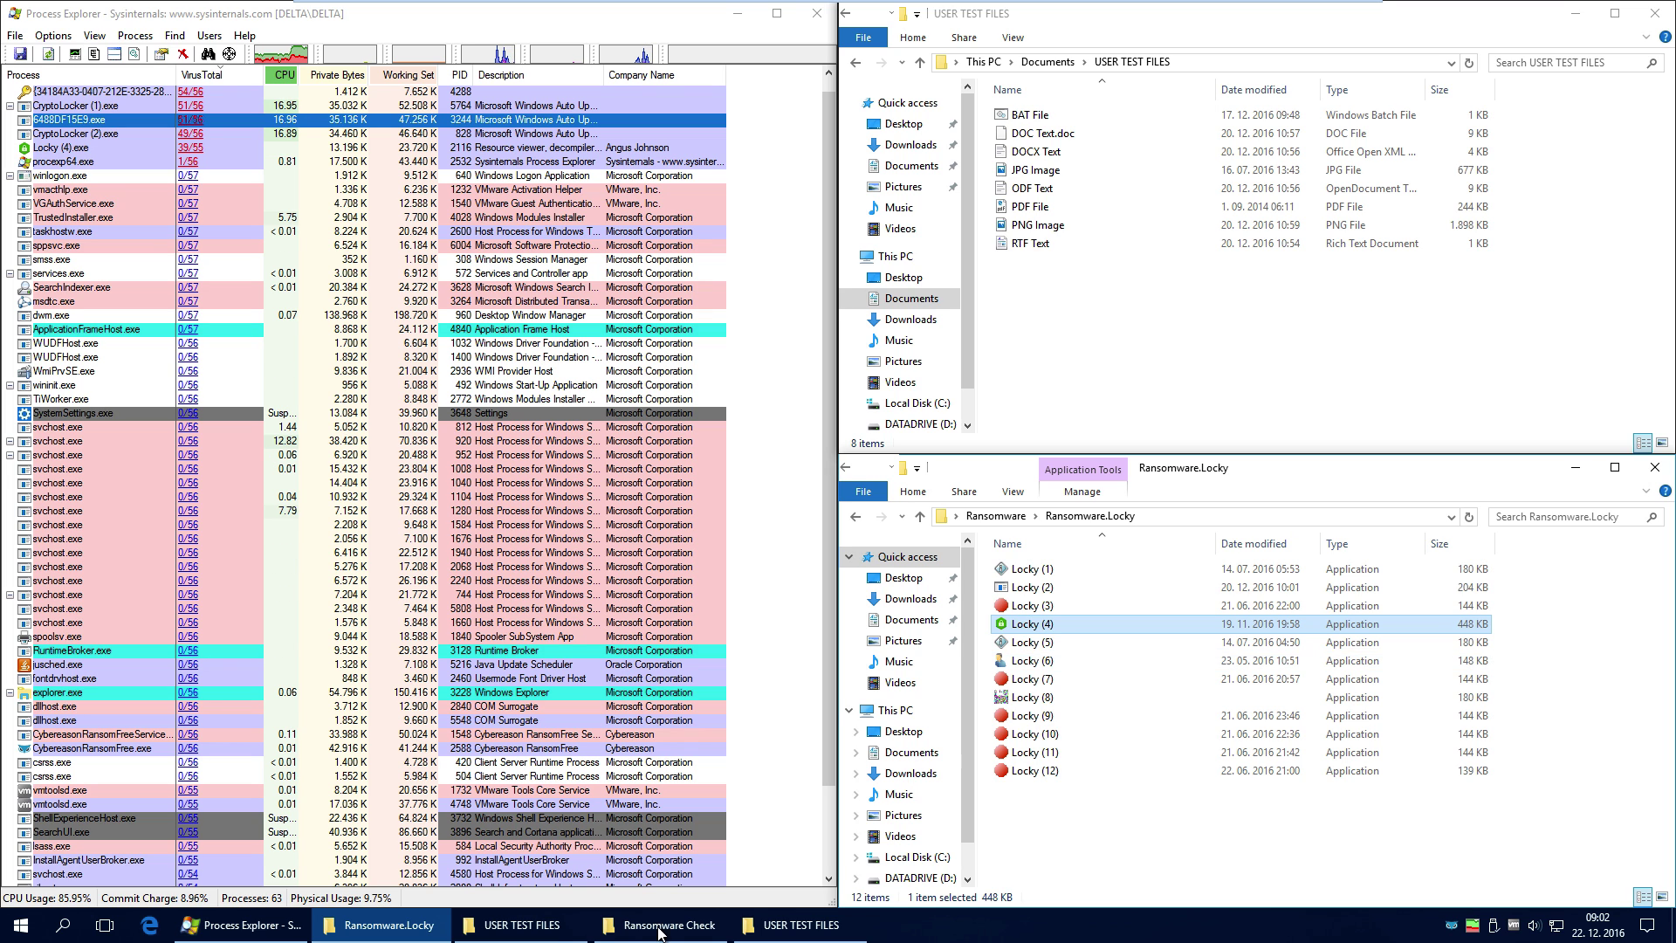
# Check the DATADRIVE (D:), Ransomware Check and Documents test folders repeatedly for files encrypted by Locky (4)
pyautogui.click(559, 928)
pyautogui.click(659, 930)
pyautogui.click(780, 938)
pyautogui.click(552, 931)
pyautogui.click(663, 932)
pyautogui.click(780, 927)
pyautogui.click(524, 928)
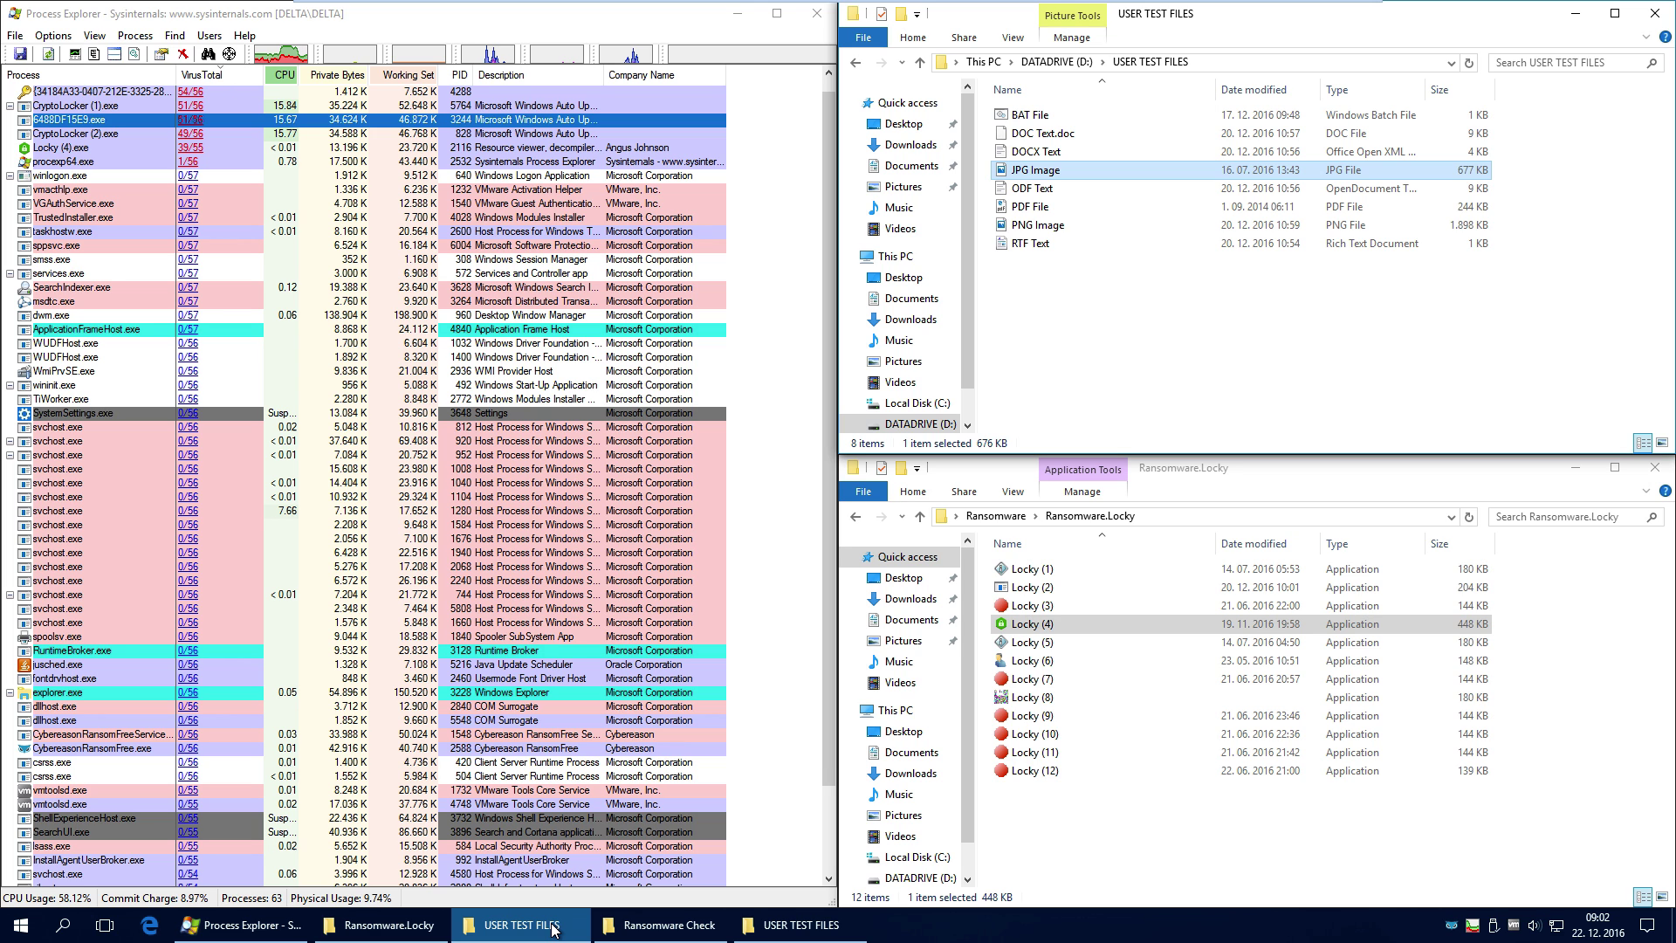
pyautogui.click(664, 927)
pyautogui.click(784, 936)
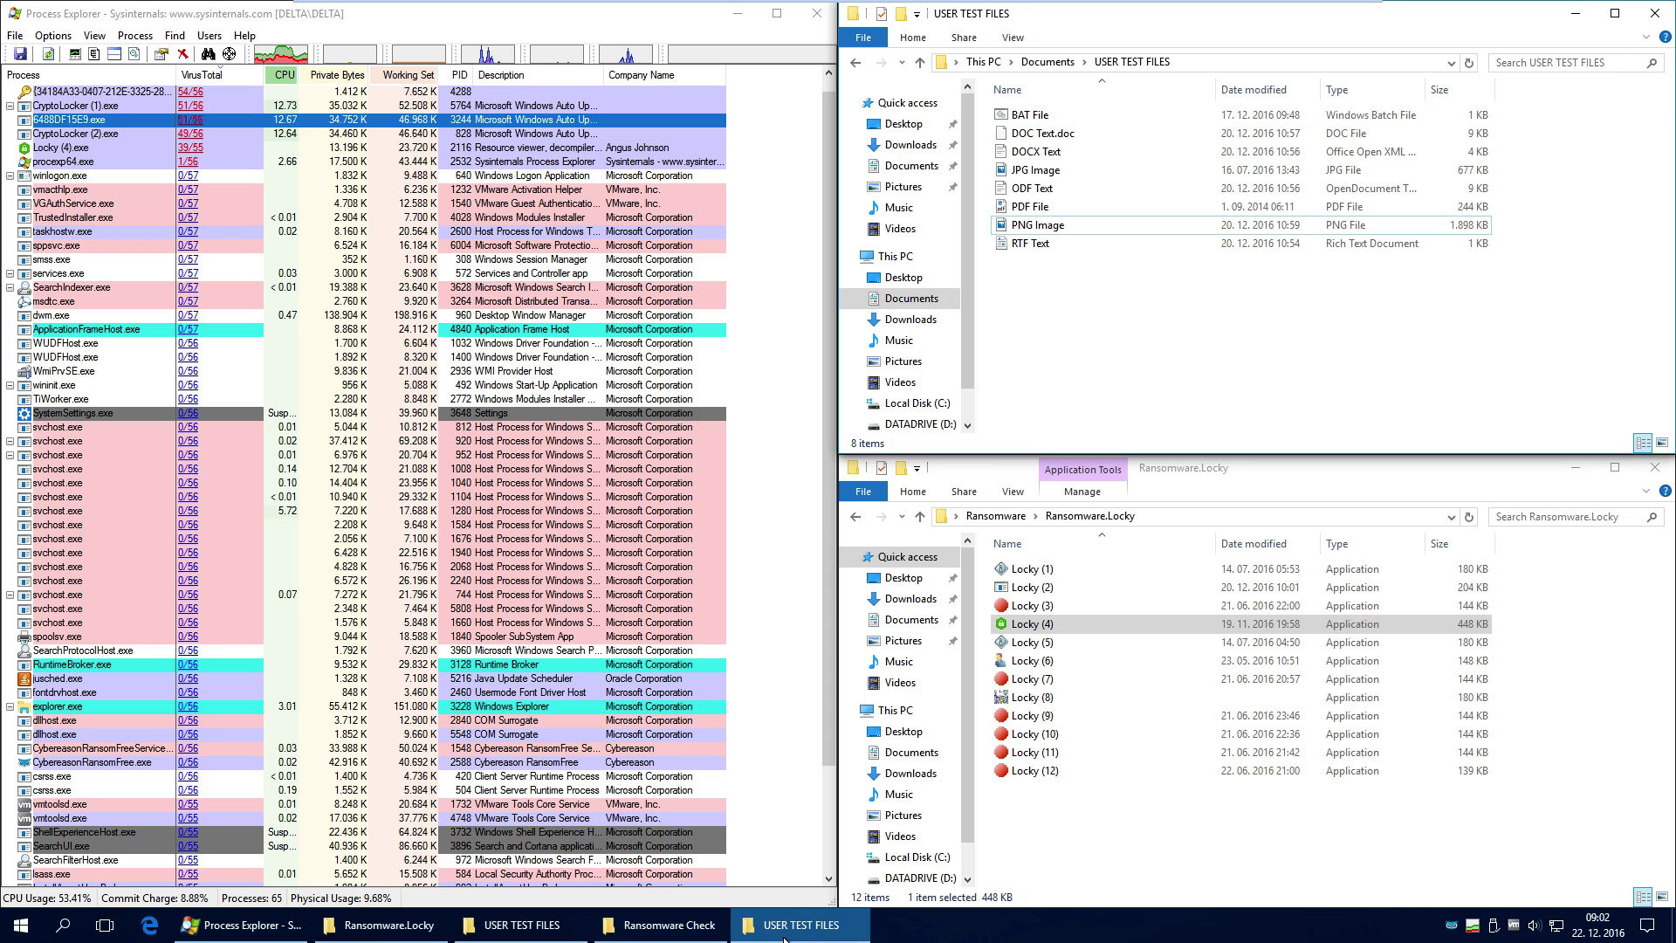
# Open PDF File and DOCX Text from the Documents test folder to check that they are readable, closing each one
pyautogui.doubleClick(1019, 208)
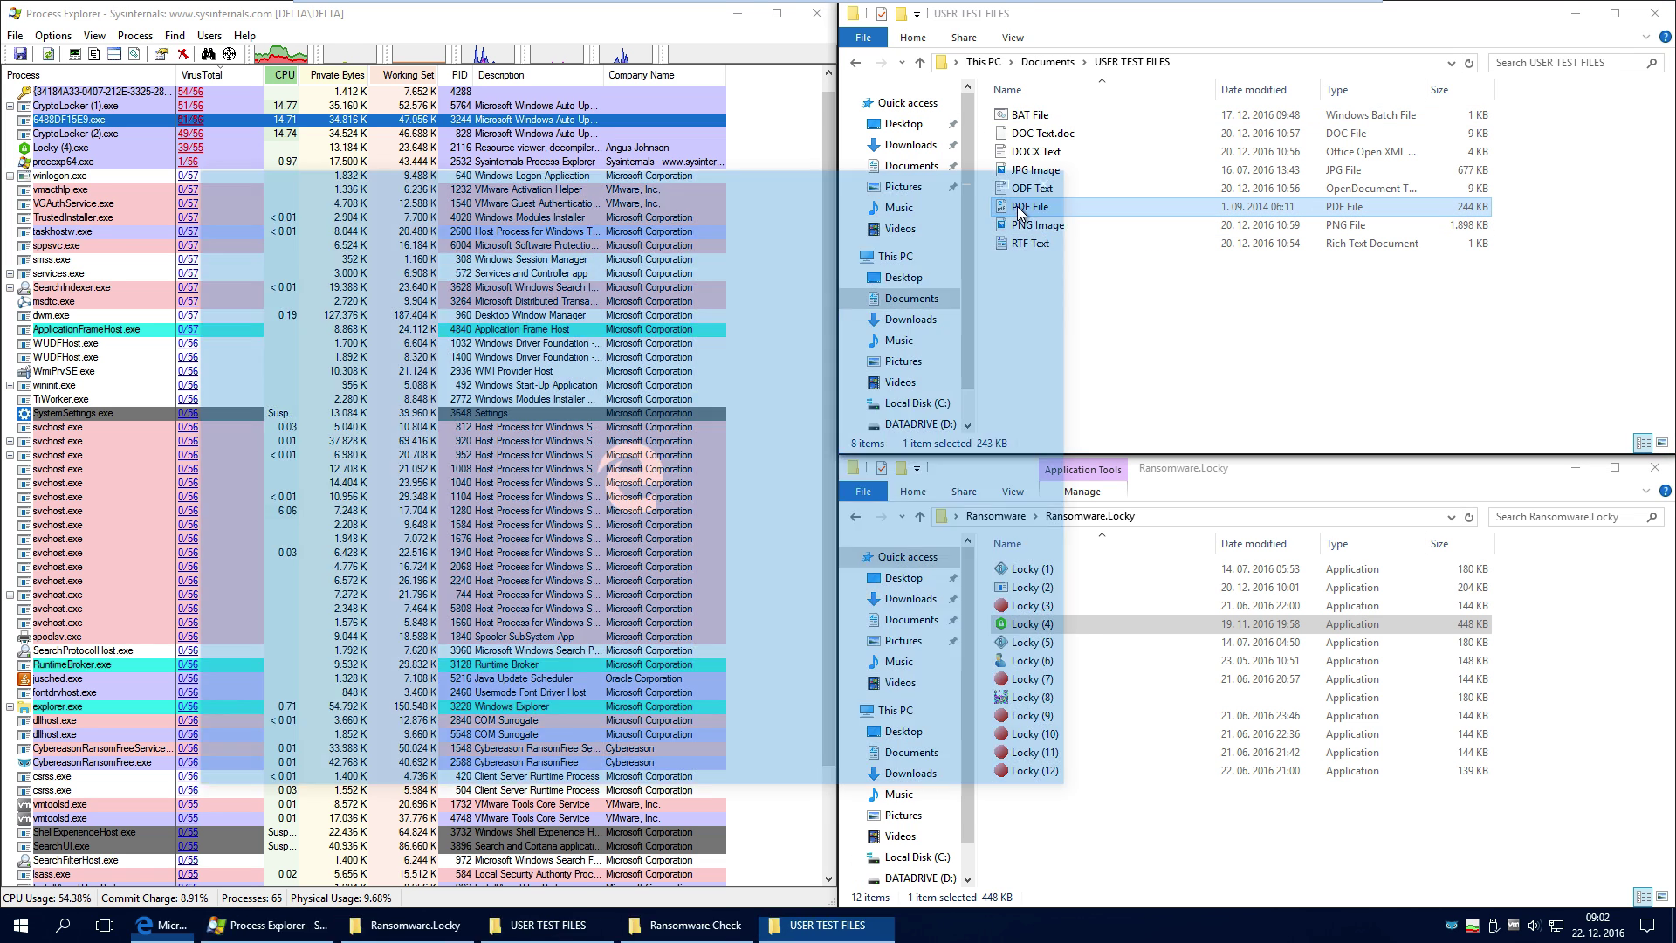
pyautogui.click(1059, 174)
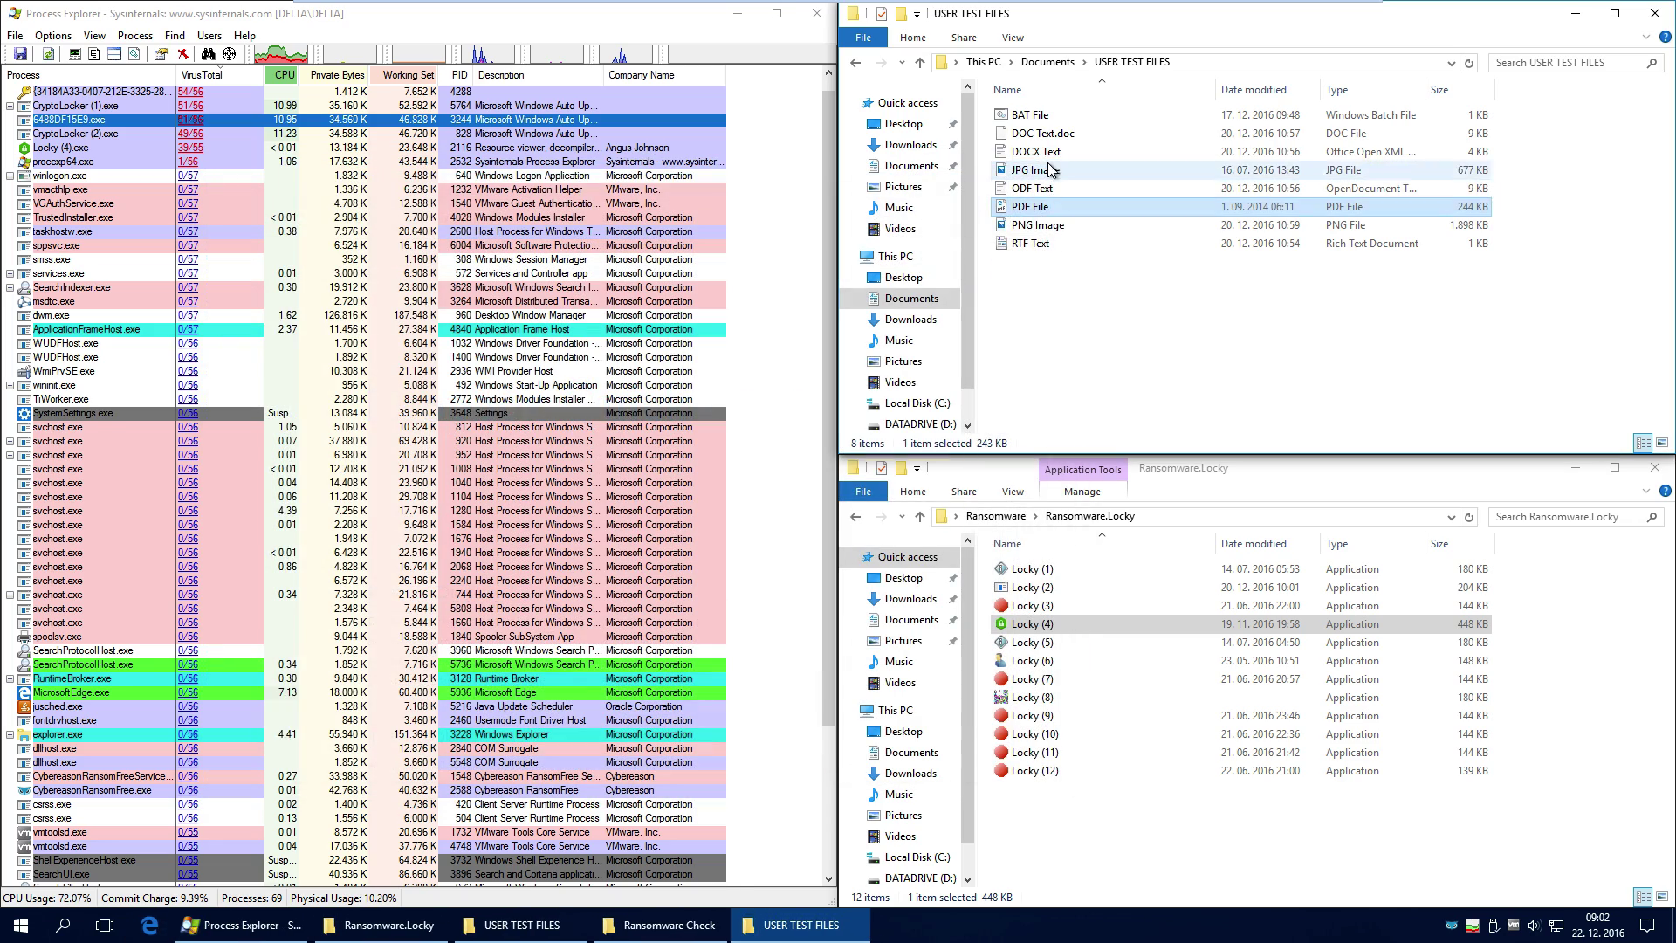
pyautogui.click(1047, 153)
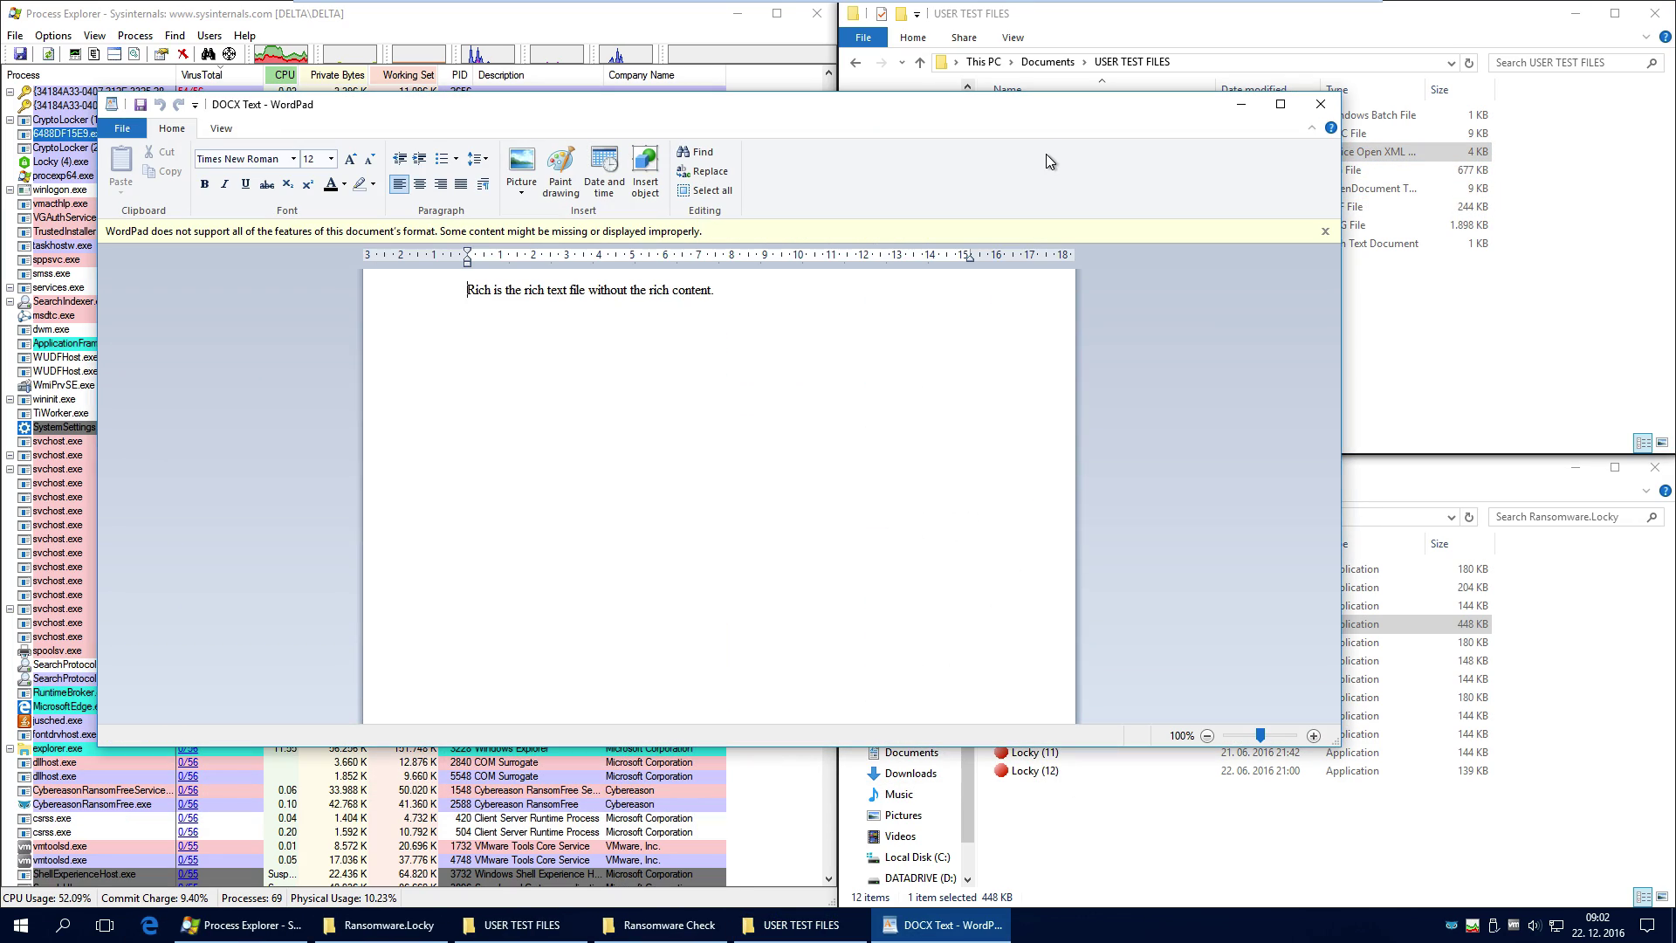
pyautogui.click(1320, 106)
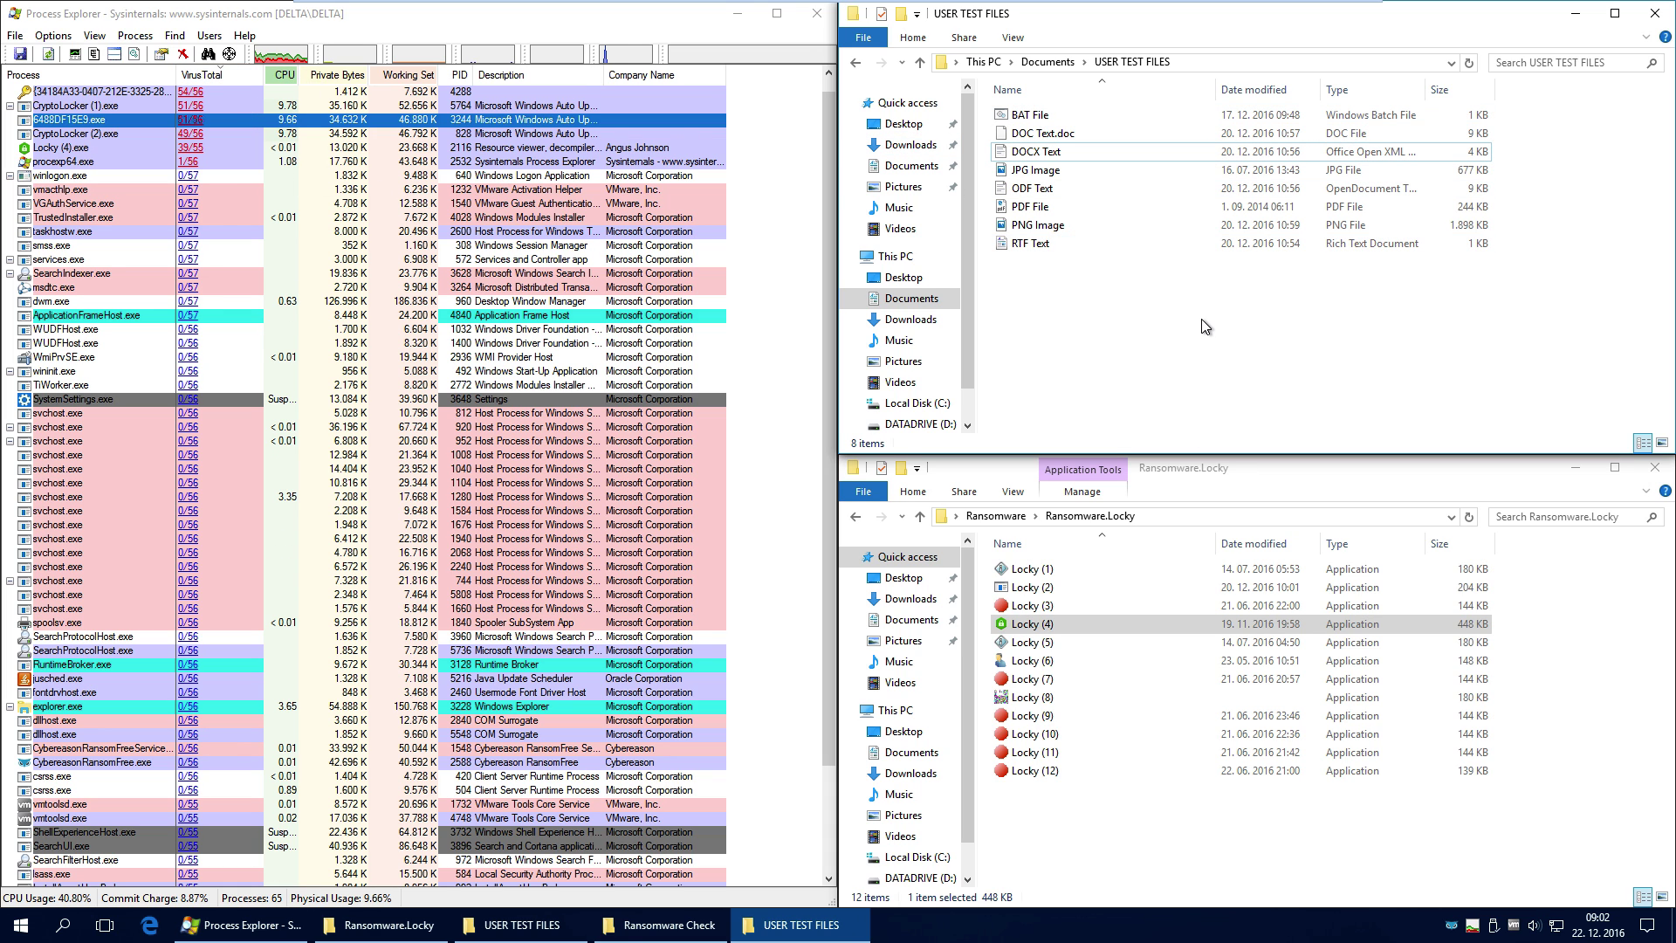
# Check the Ransomware Check folder and the DATADRIVE (D:) test folder for encrypted files
pyautogui.click(663, 925)
pyautogui.click(534, 930)
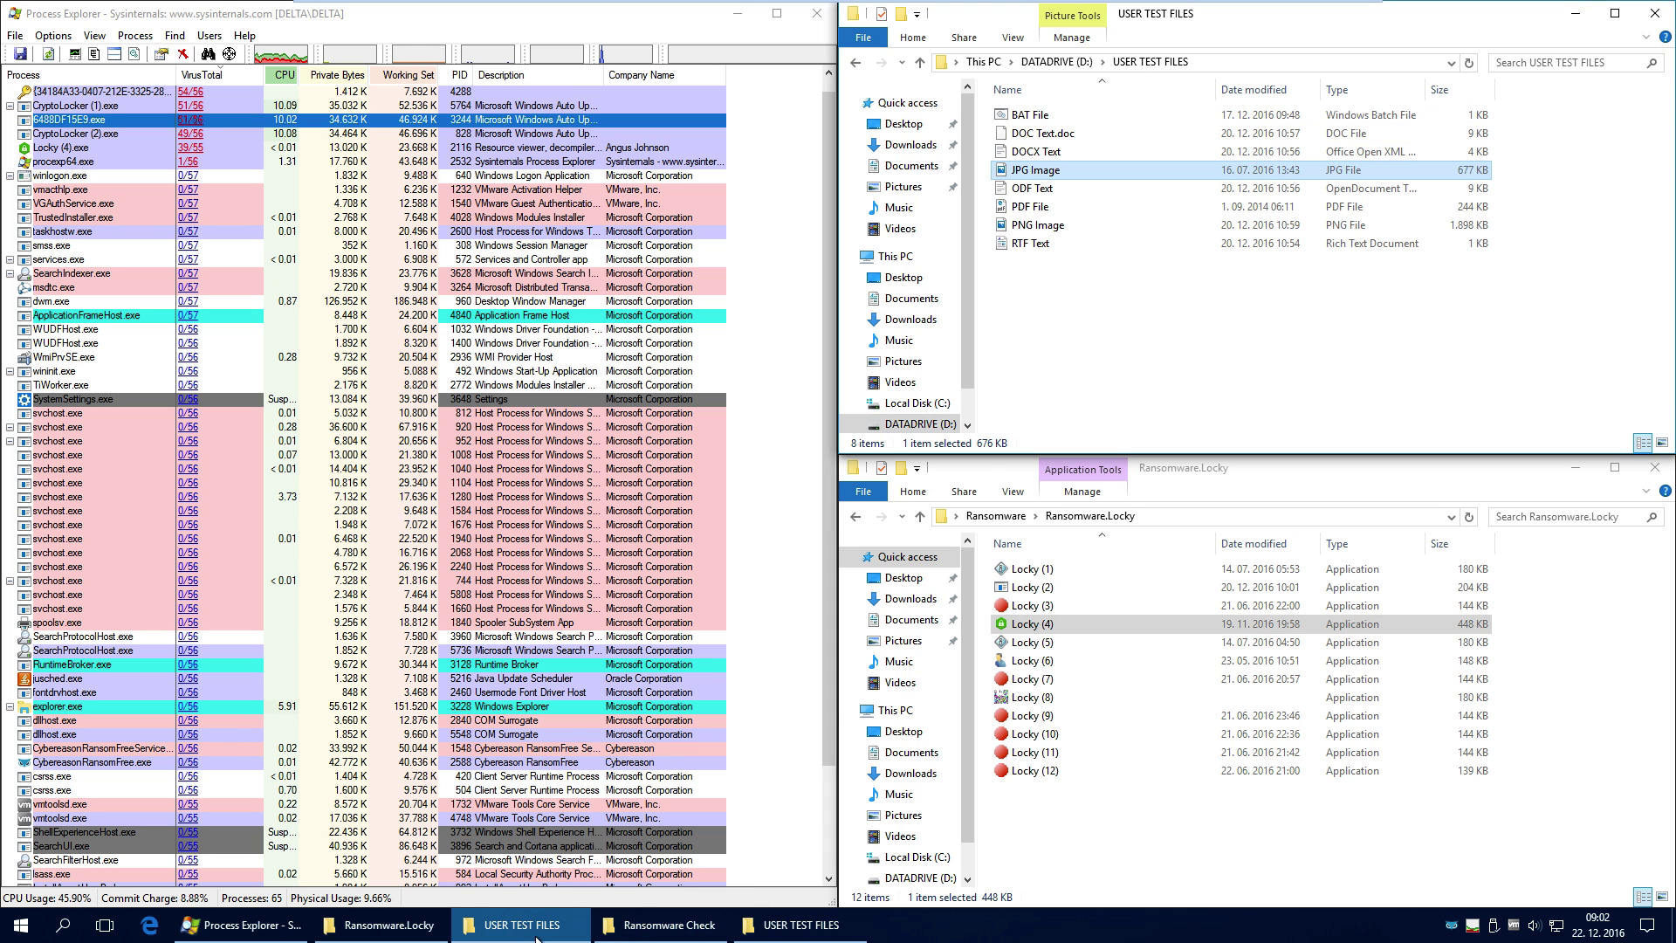
pyautogui.click(1075, 347)
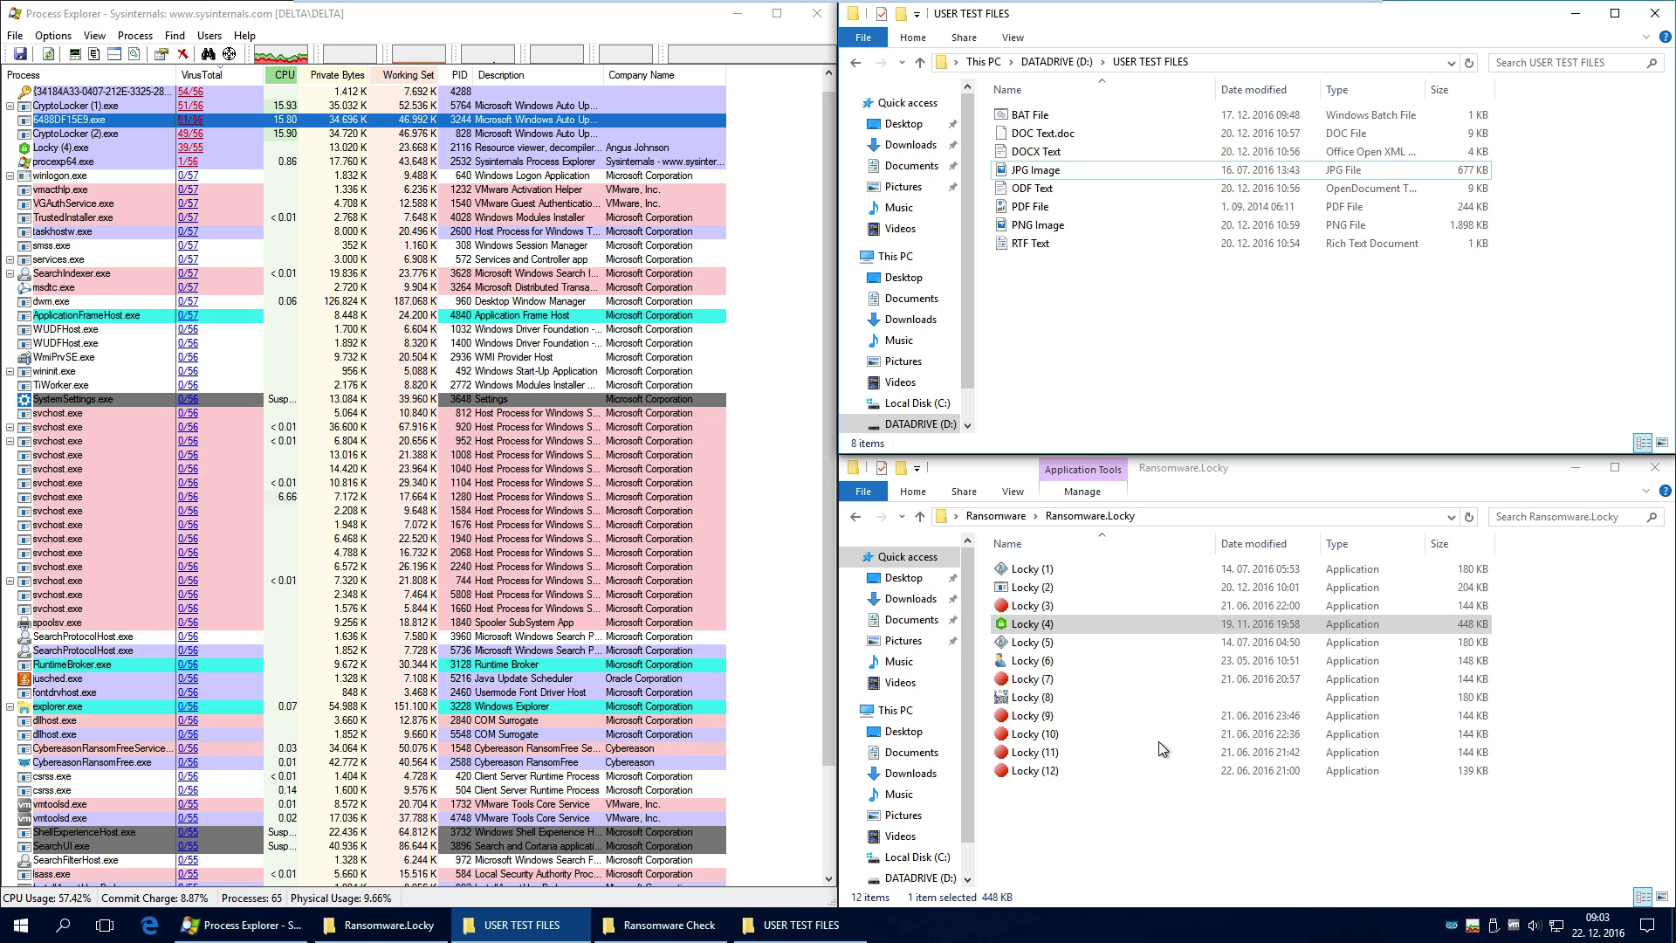
# Run the Locky (5) and Locky (6) samples, checking the test folders for encrypted files after each one
pyautogui.click(1039, 644)
pyautogui.doubleClick(1039, 644)
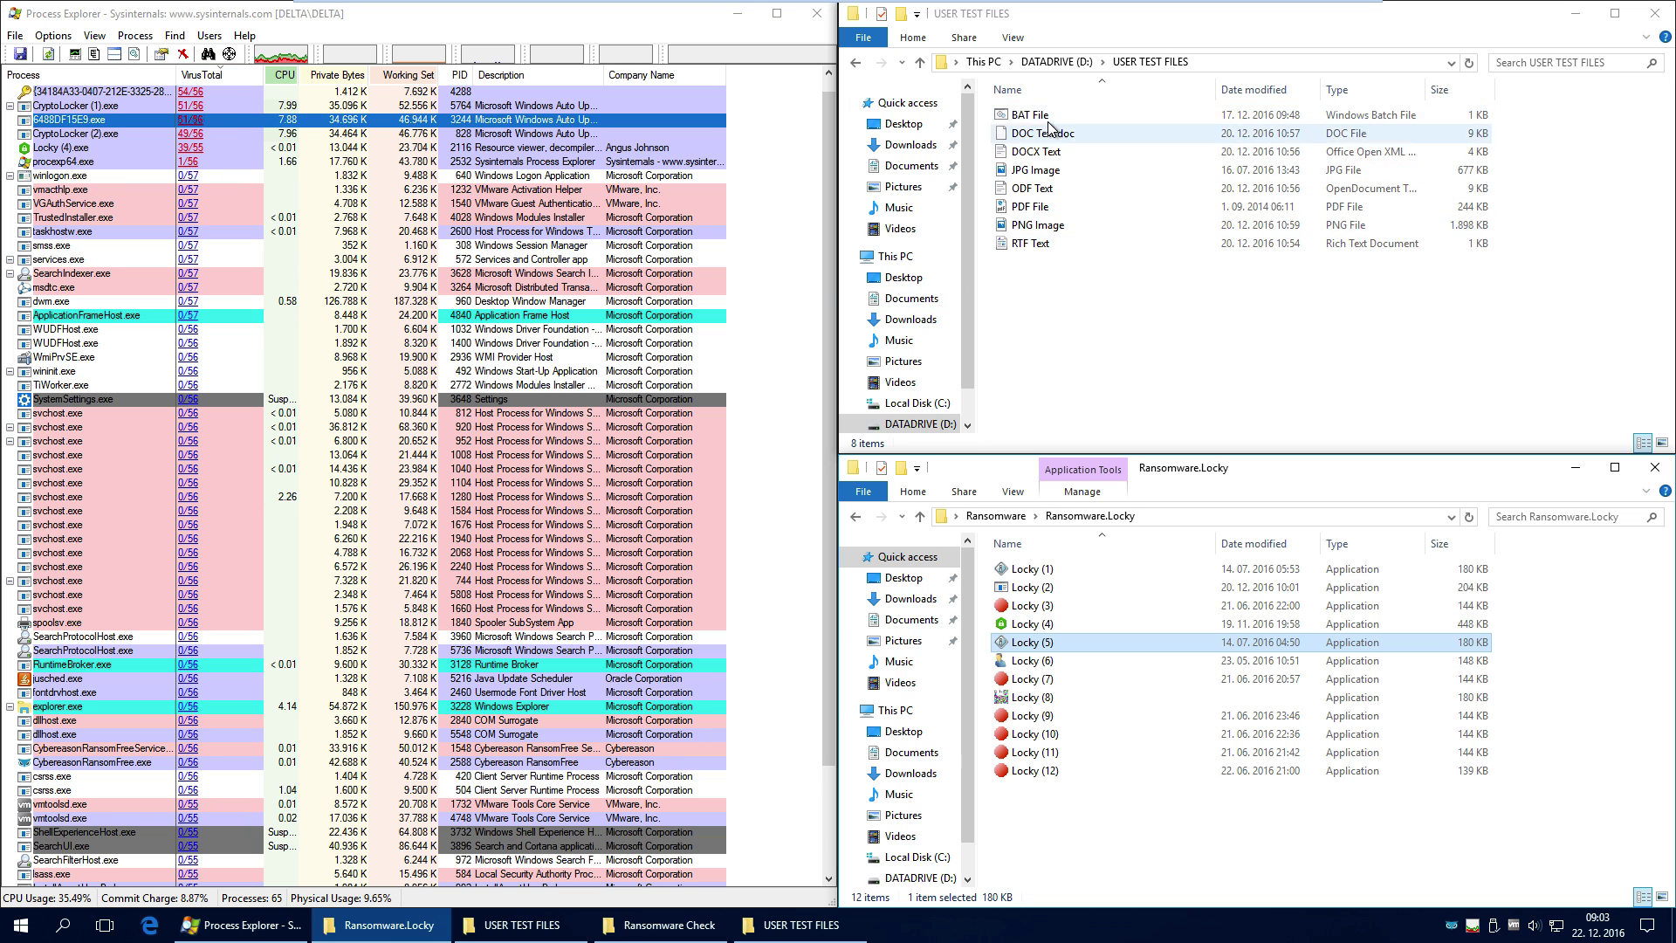
pyautogui.click(801, 925)
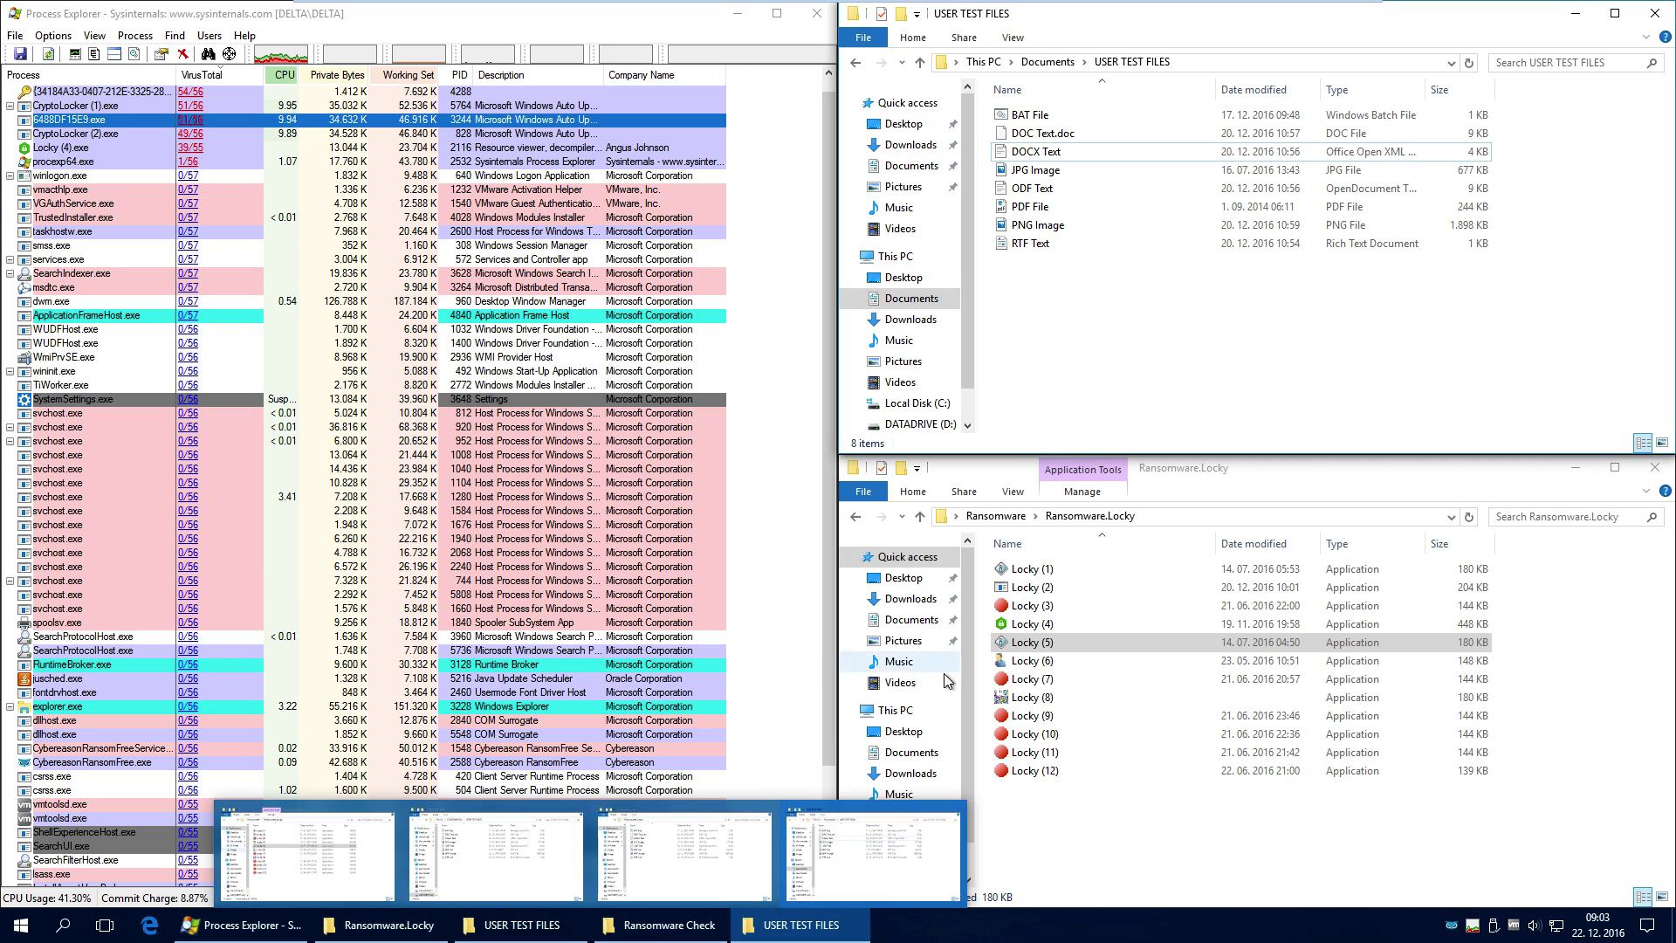
pyautogui.doubleClick(1046, 664)
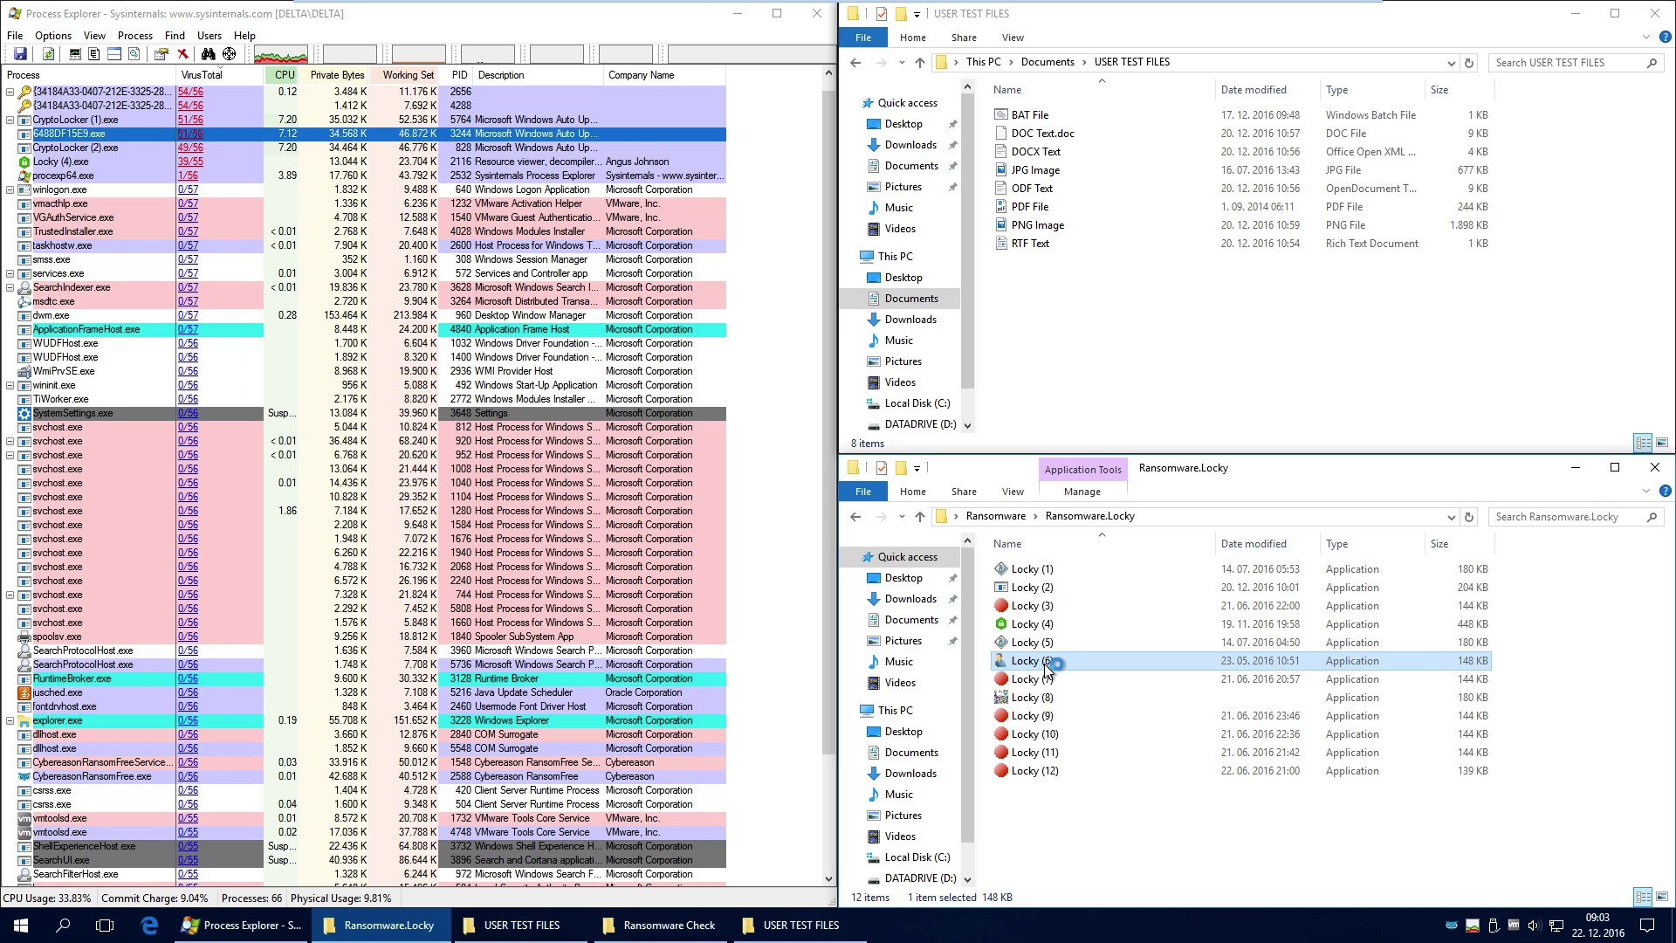
pyautogui.click(690, 927)
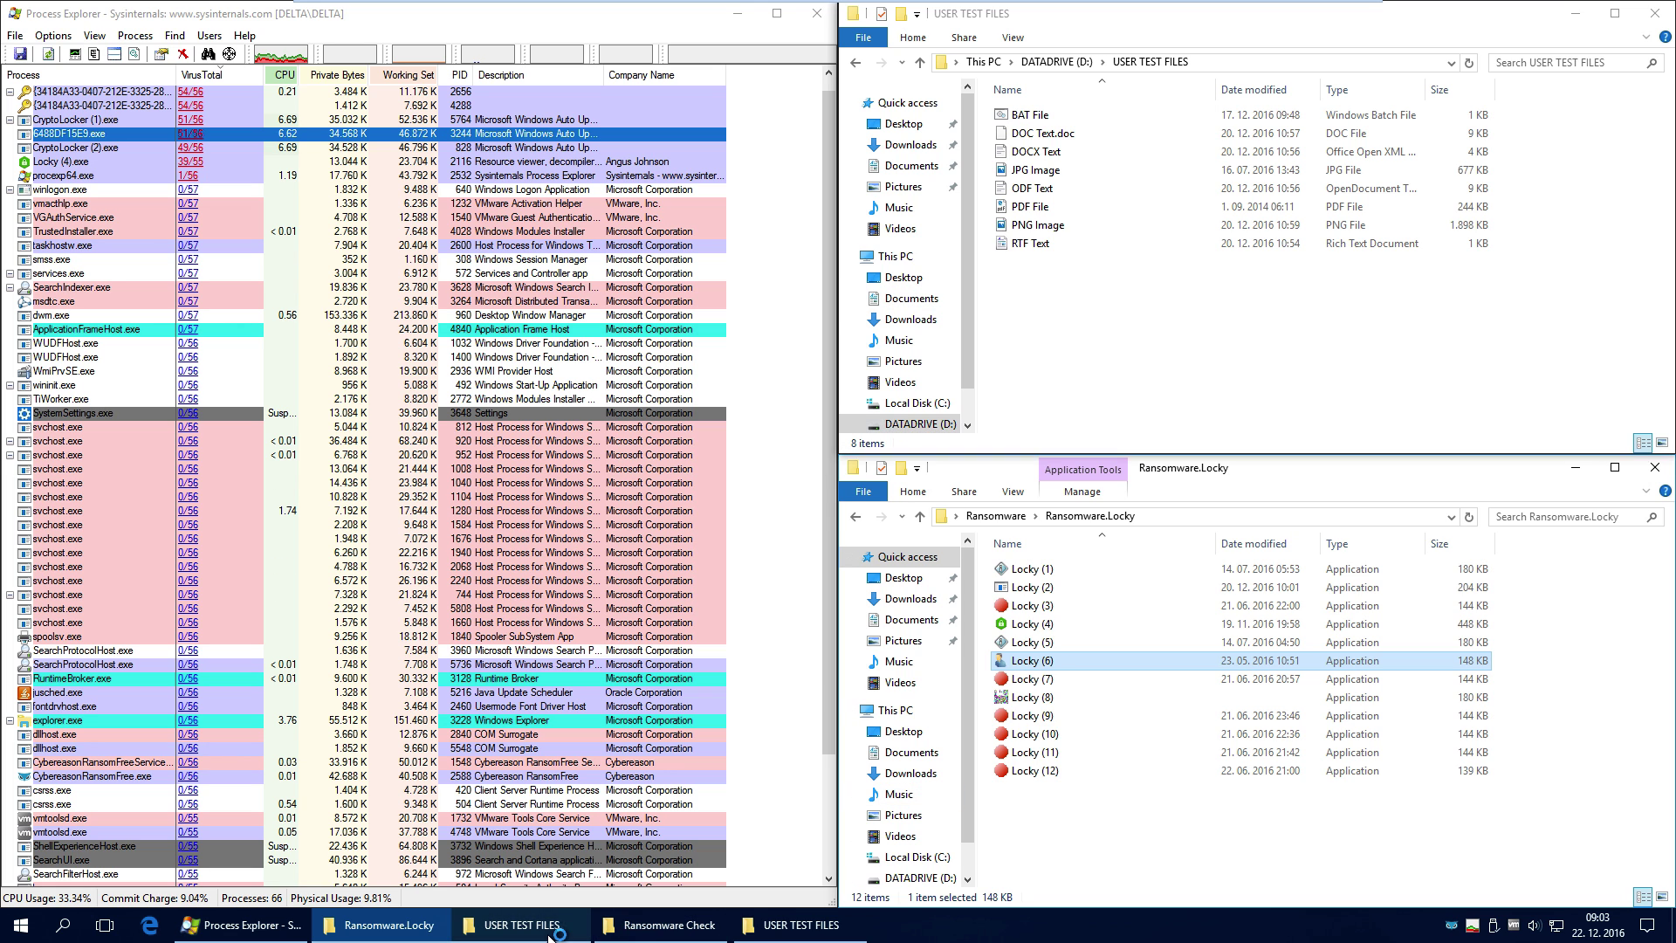
pyautogui.click(803, 933)
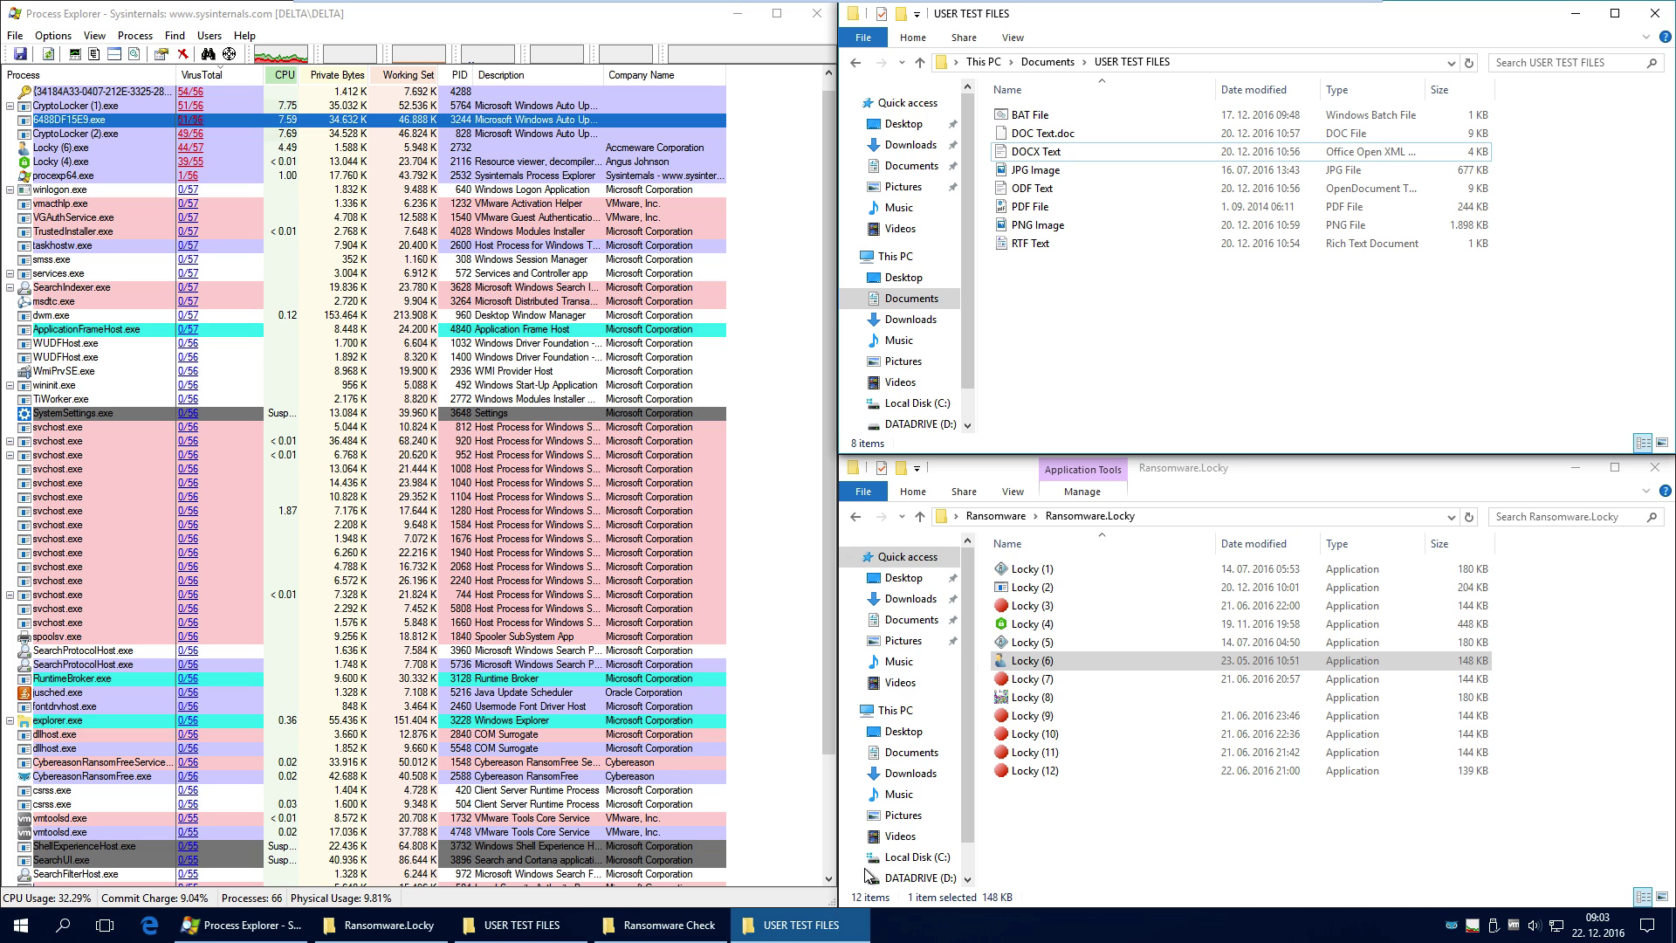
# Run the Locky (7) and Locky (8) samples from the Ransomware.Locky folder
pyautogui.doubleClick(1063, 680)
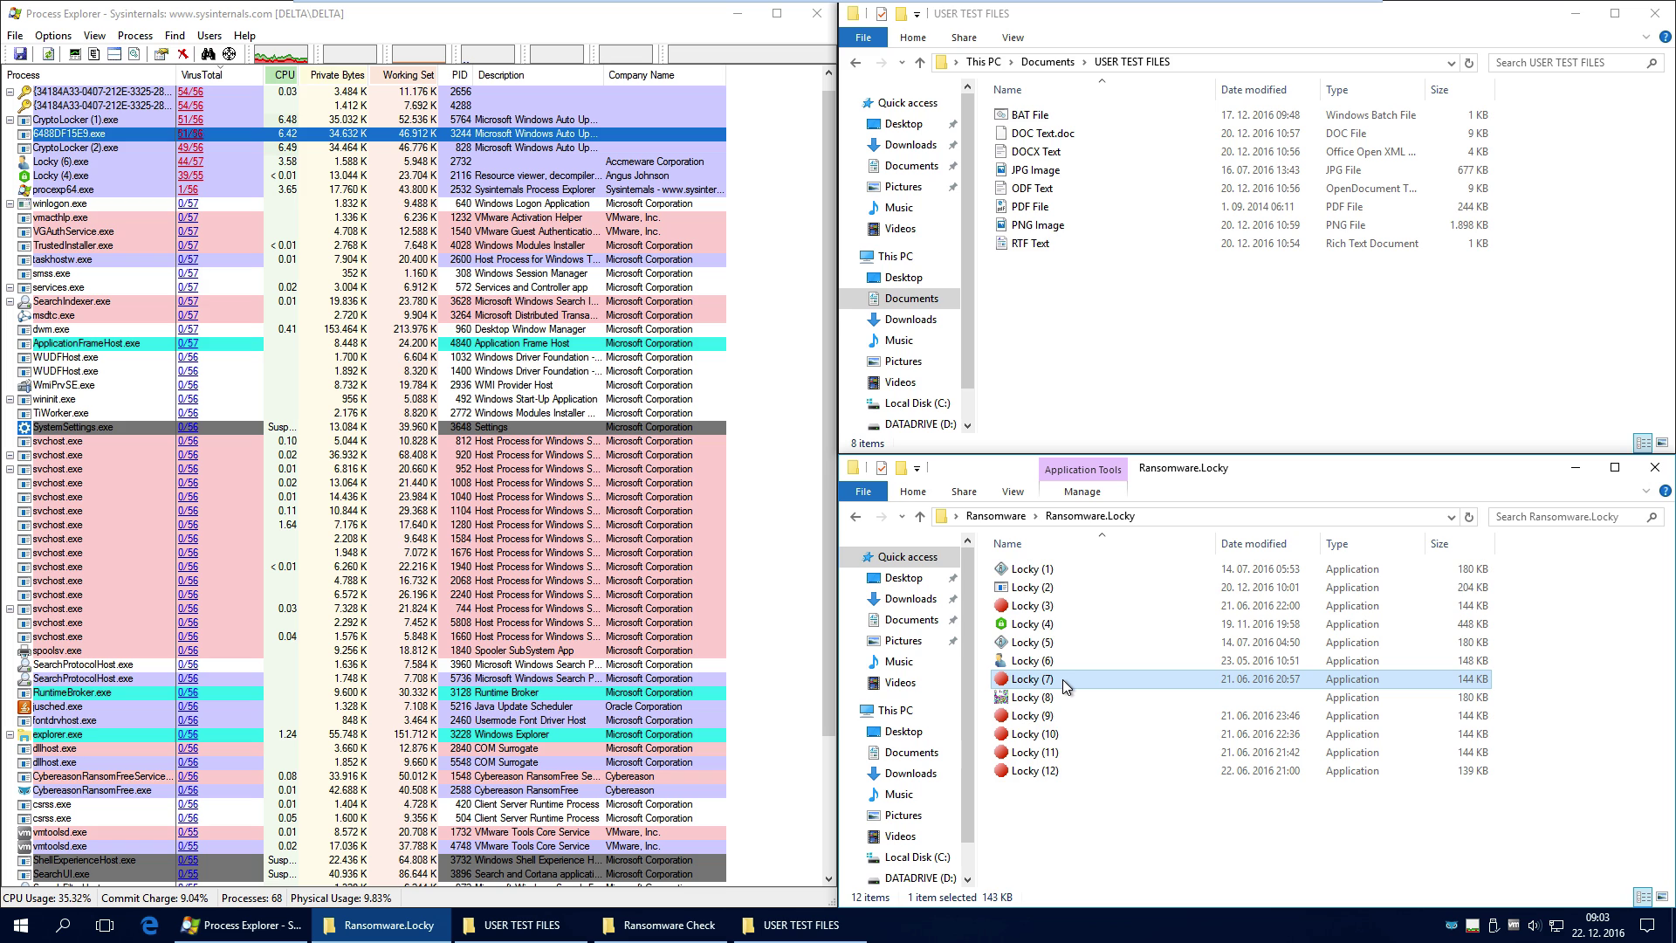
pyautogui.moveTo(1021, 704)
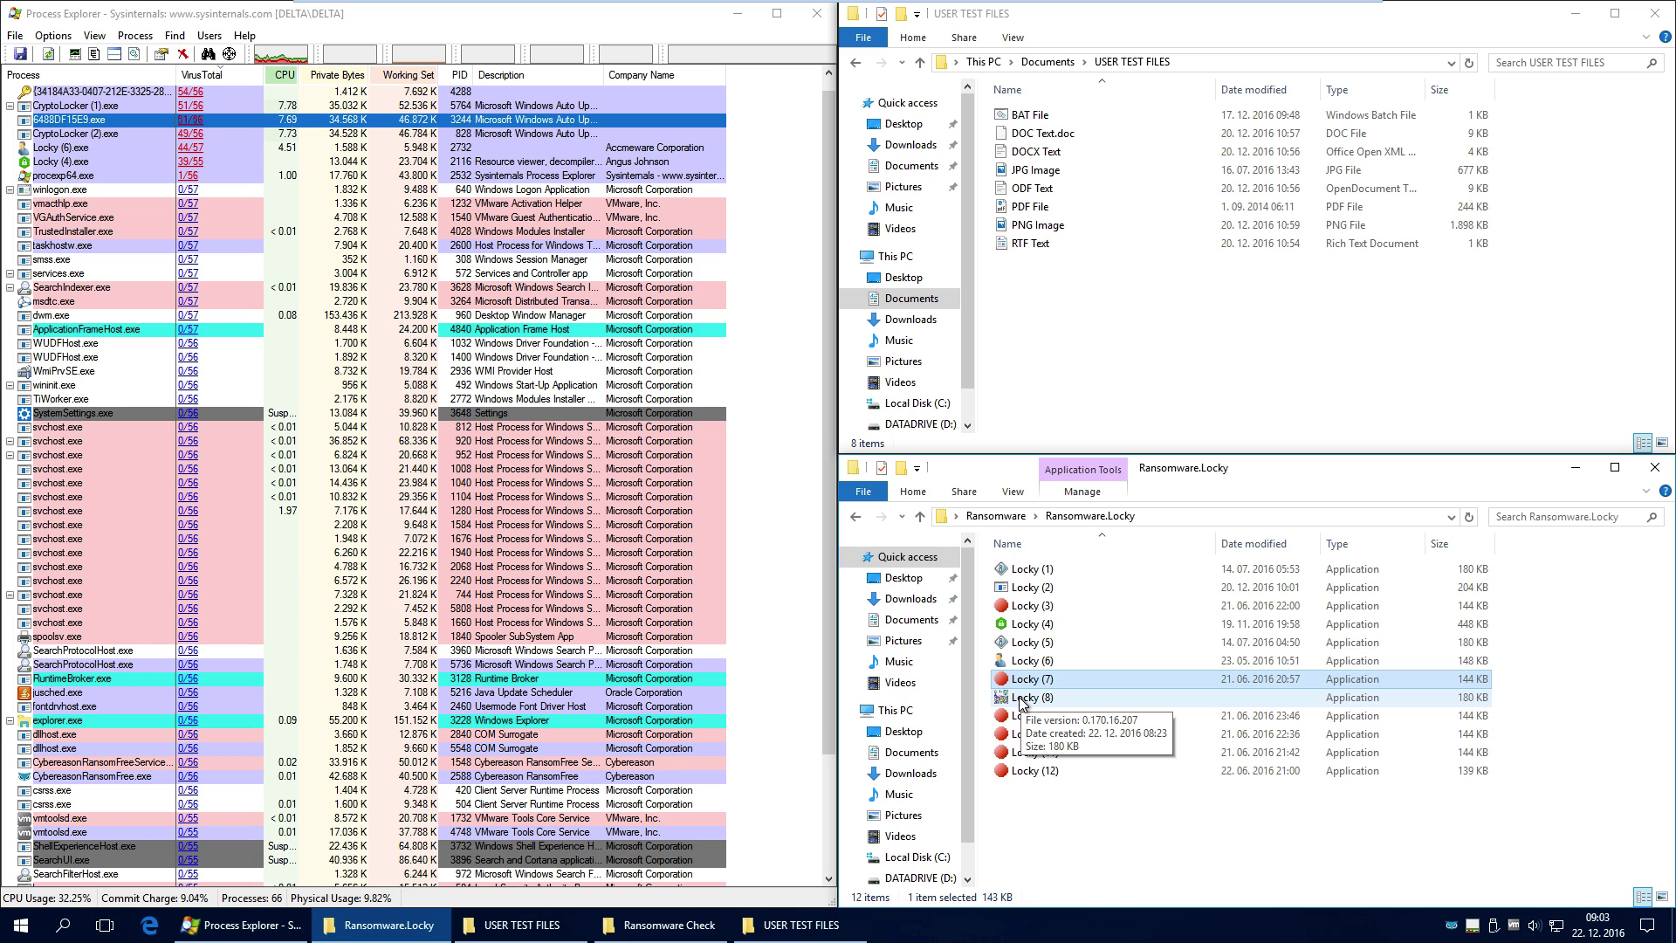
pyautogui.click(1021, 700)
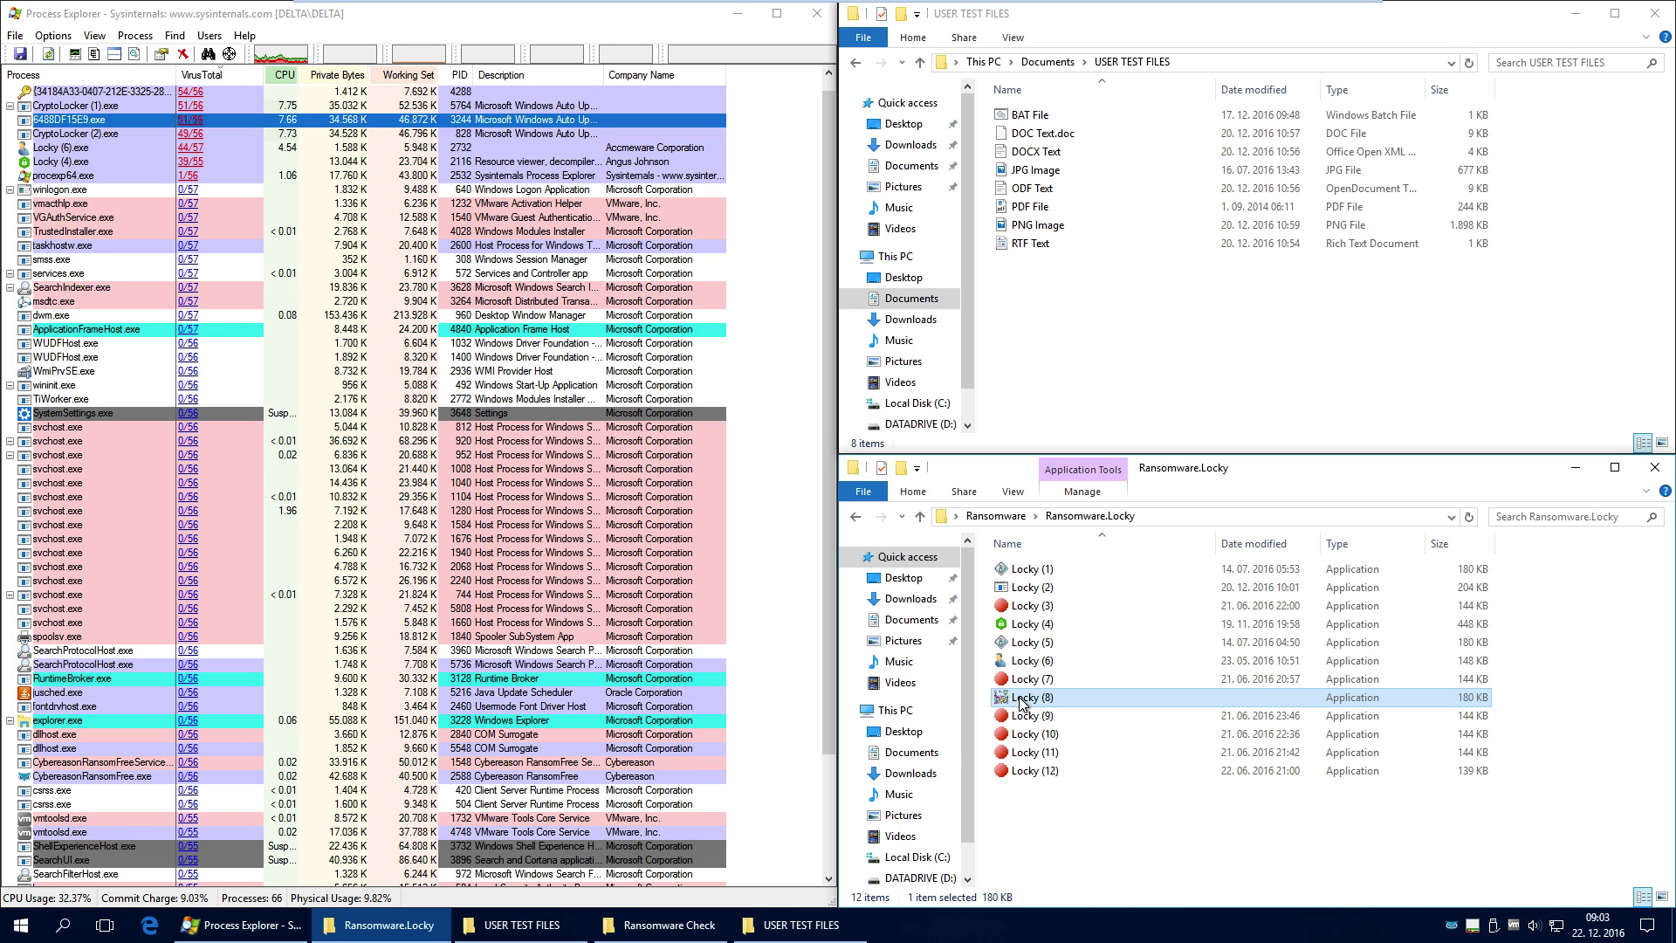
pyautogui.rightClick(1022, 701)
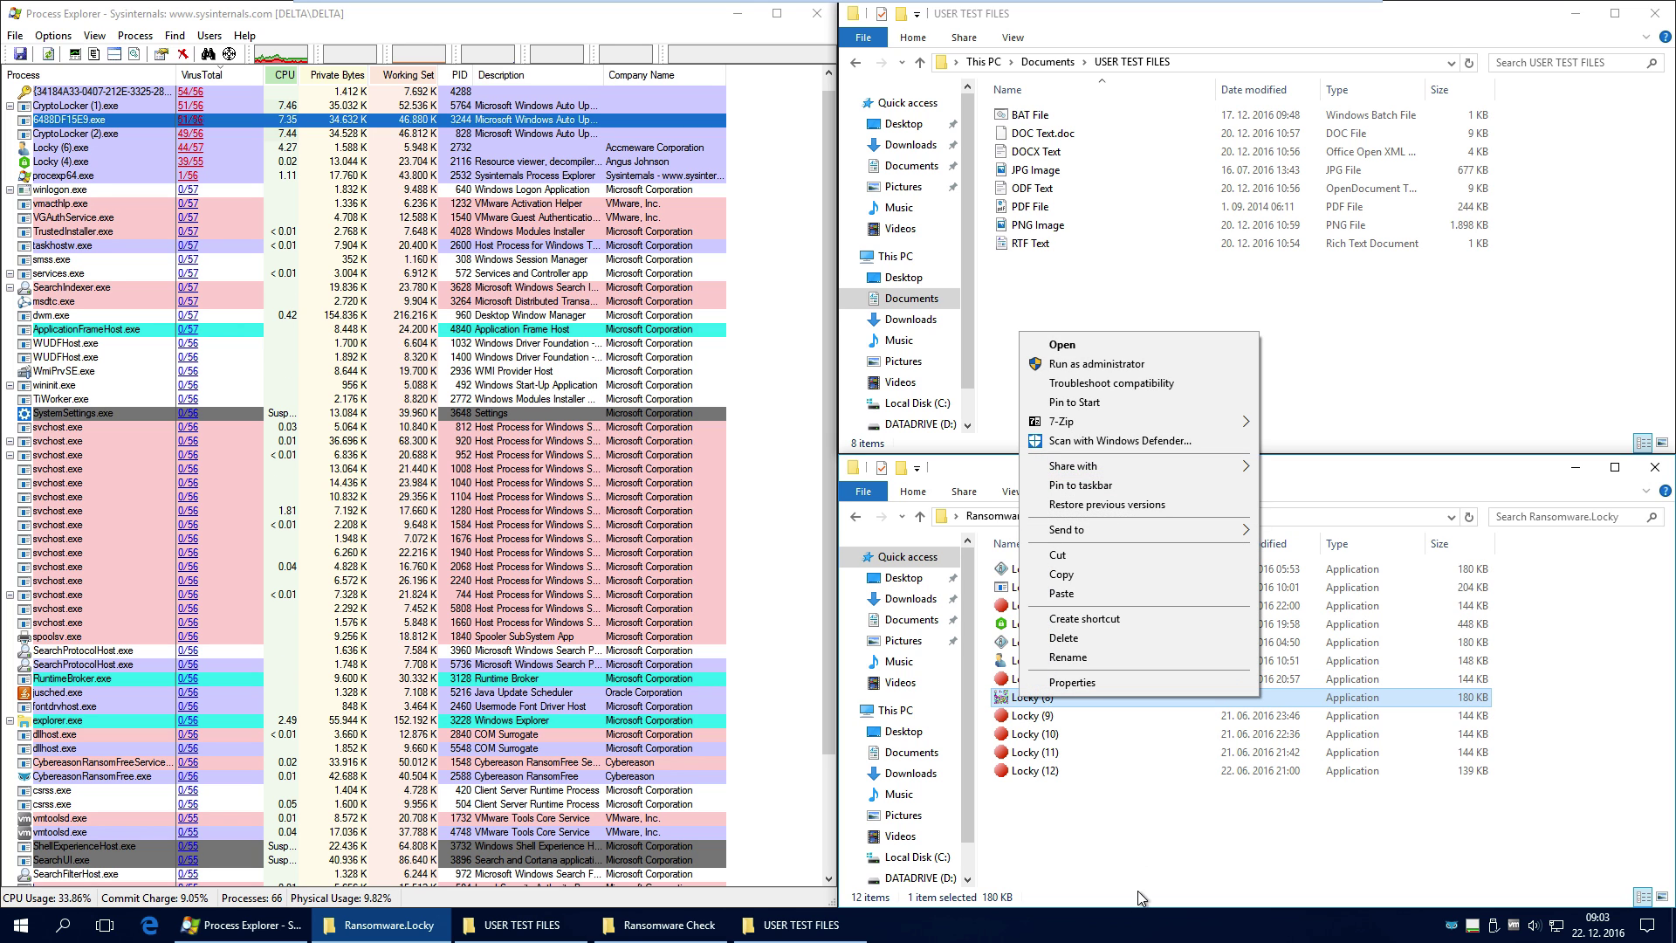
pyautogui.click(1139, 896)
pyautogui.doubleClick(1035, 698)
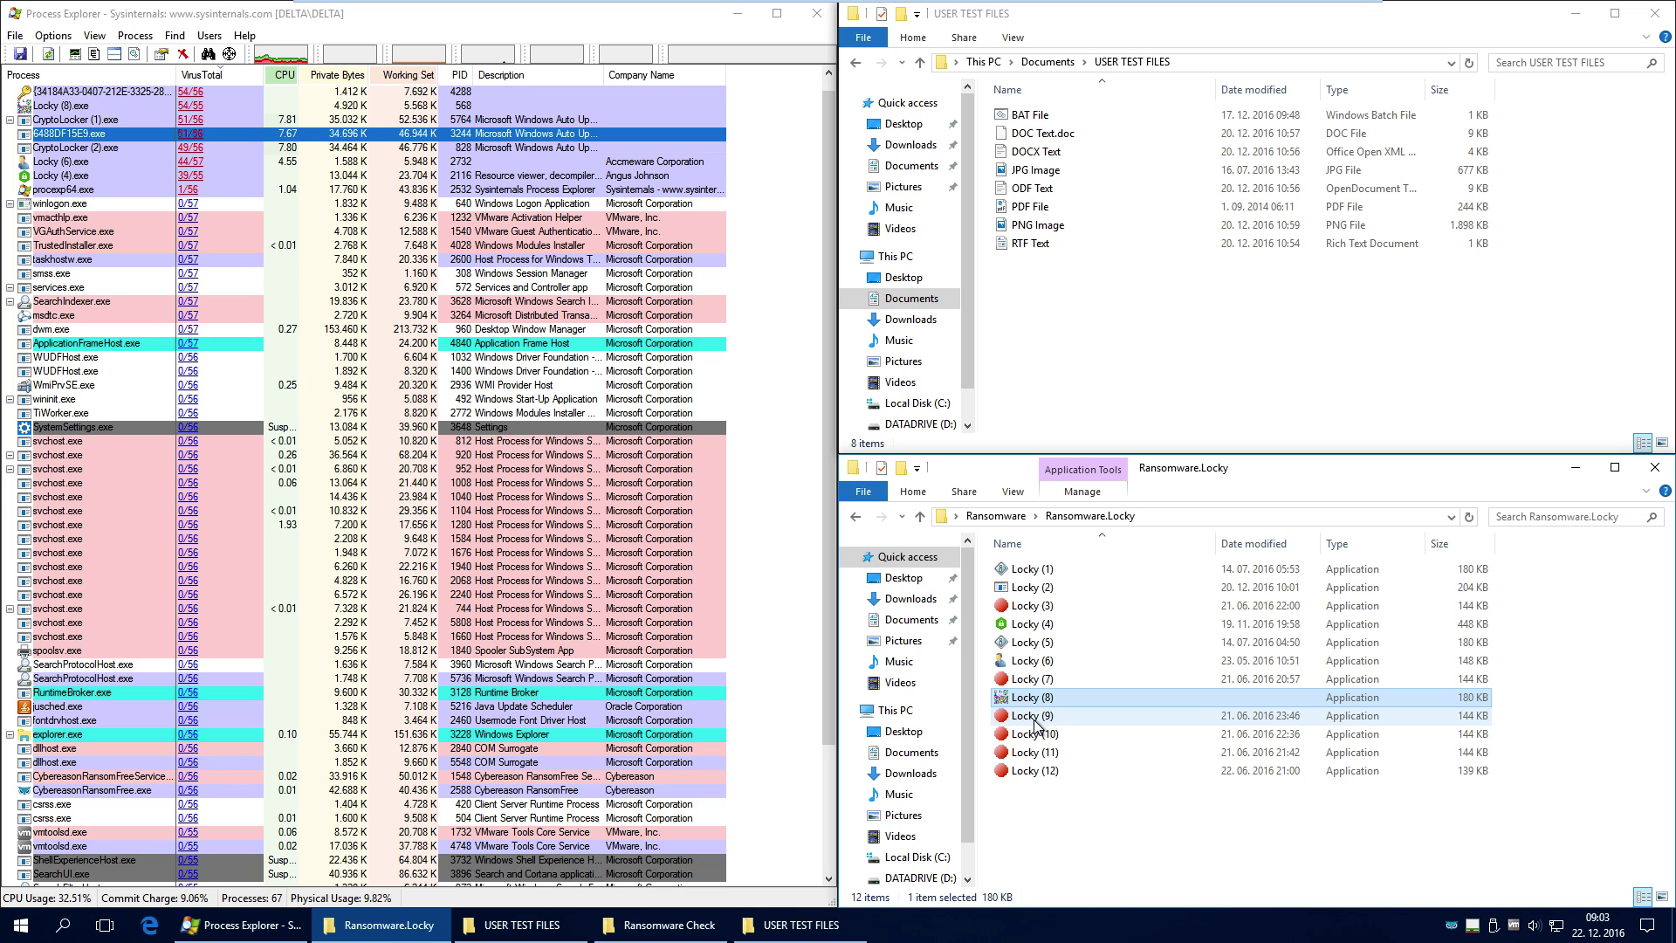
# Run the remaining samples Locky (9), Locky (10), Locky (11) and Locky (12) in sequence
pyautogui.click(1037, 718)
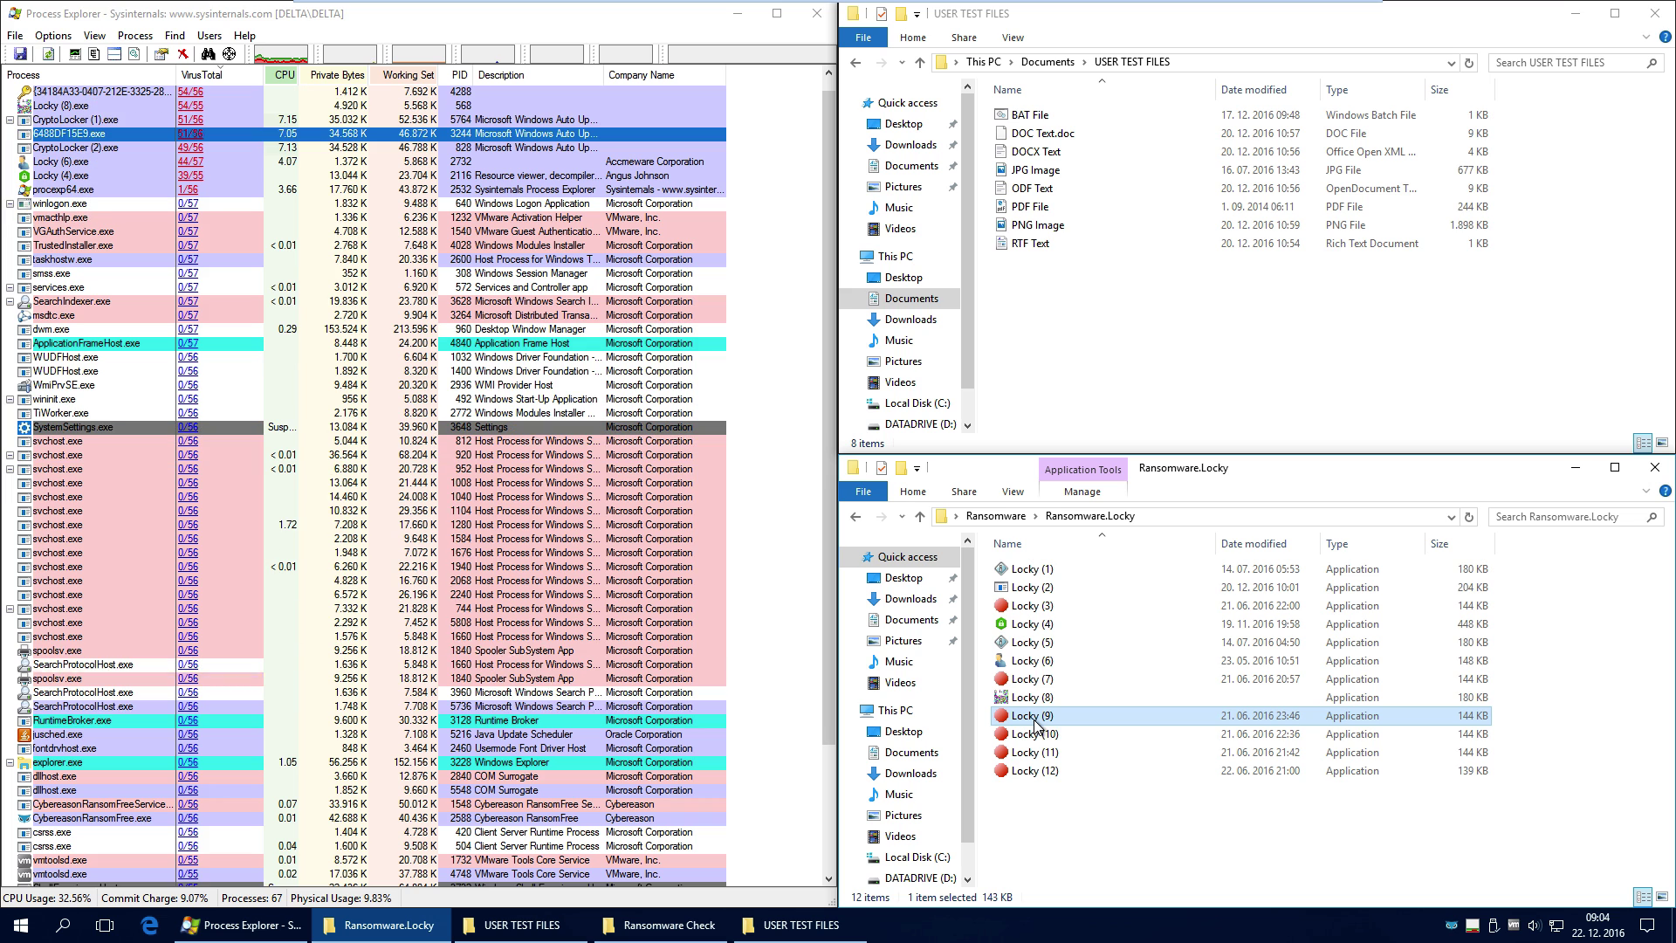
pyautogui.click(1041, 738)
pyautogui.doubleClick(1040, 738)
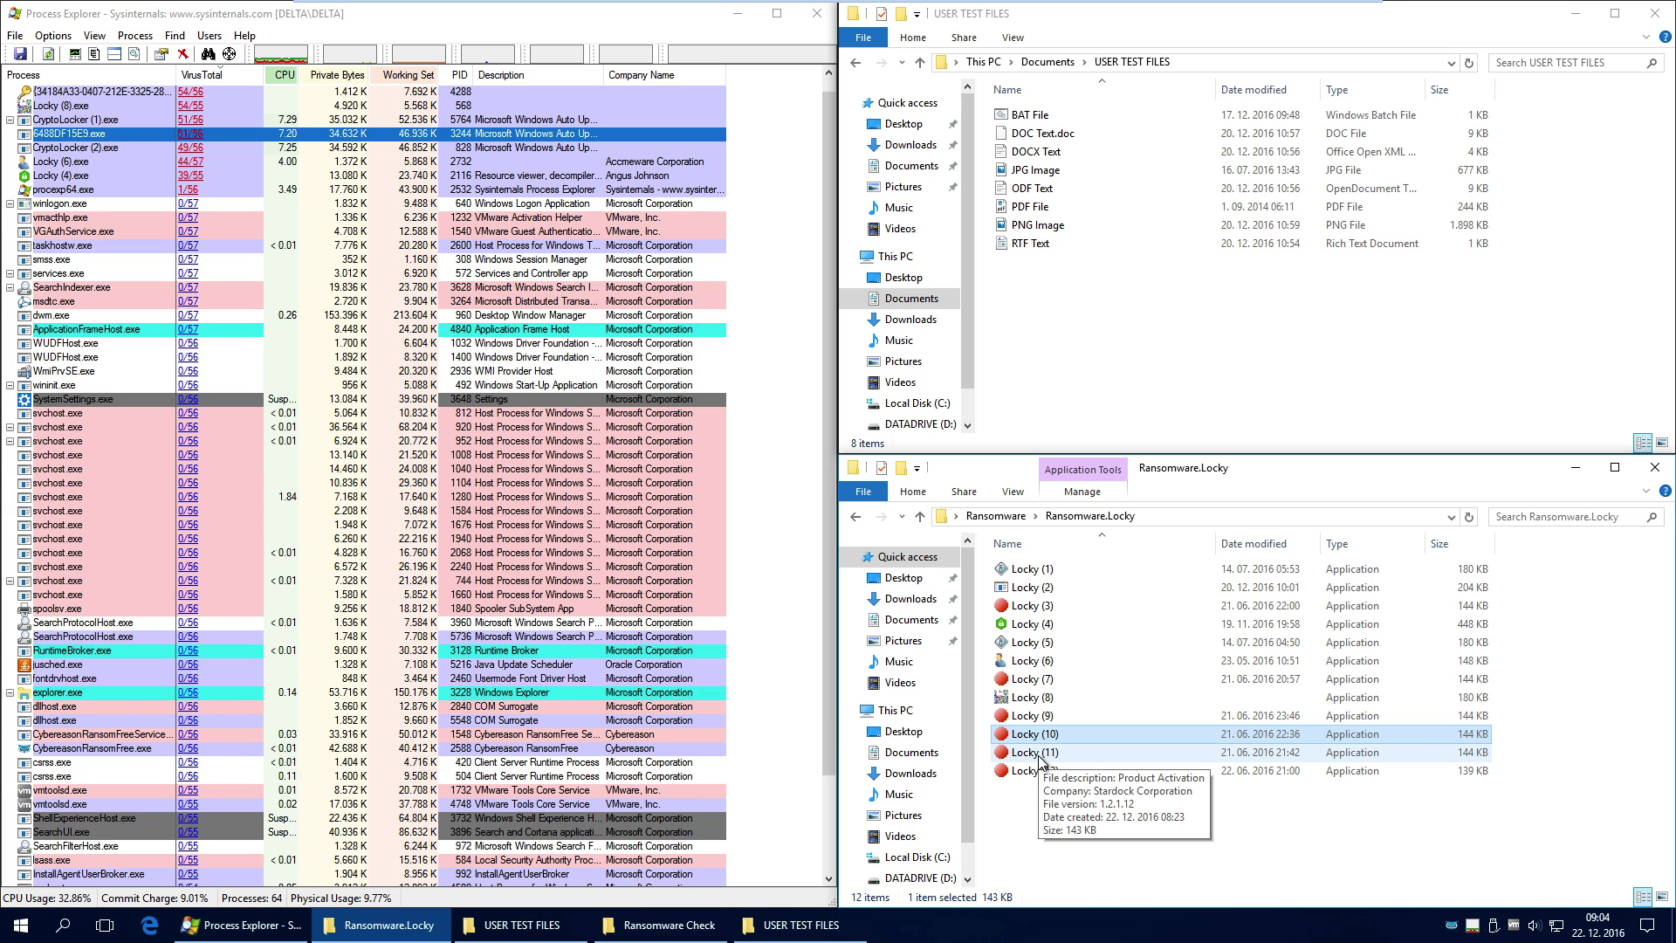
pyautogui.doubleClick(1039, 753)
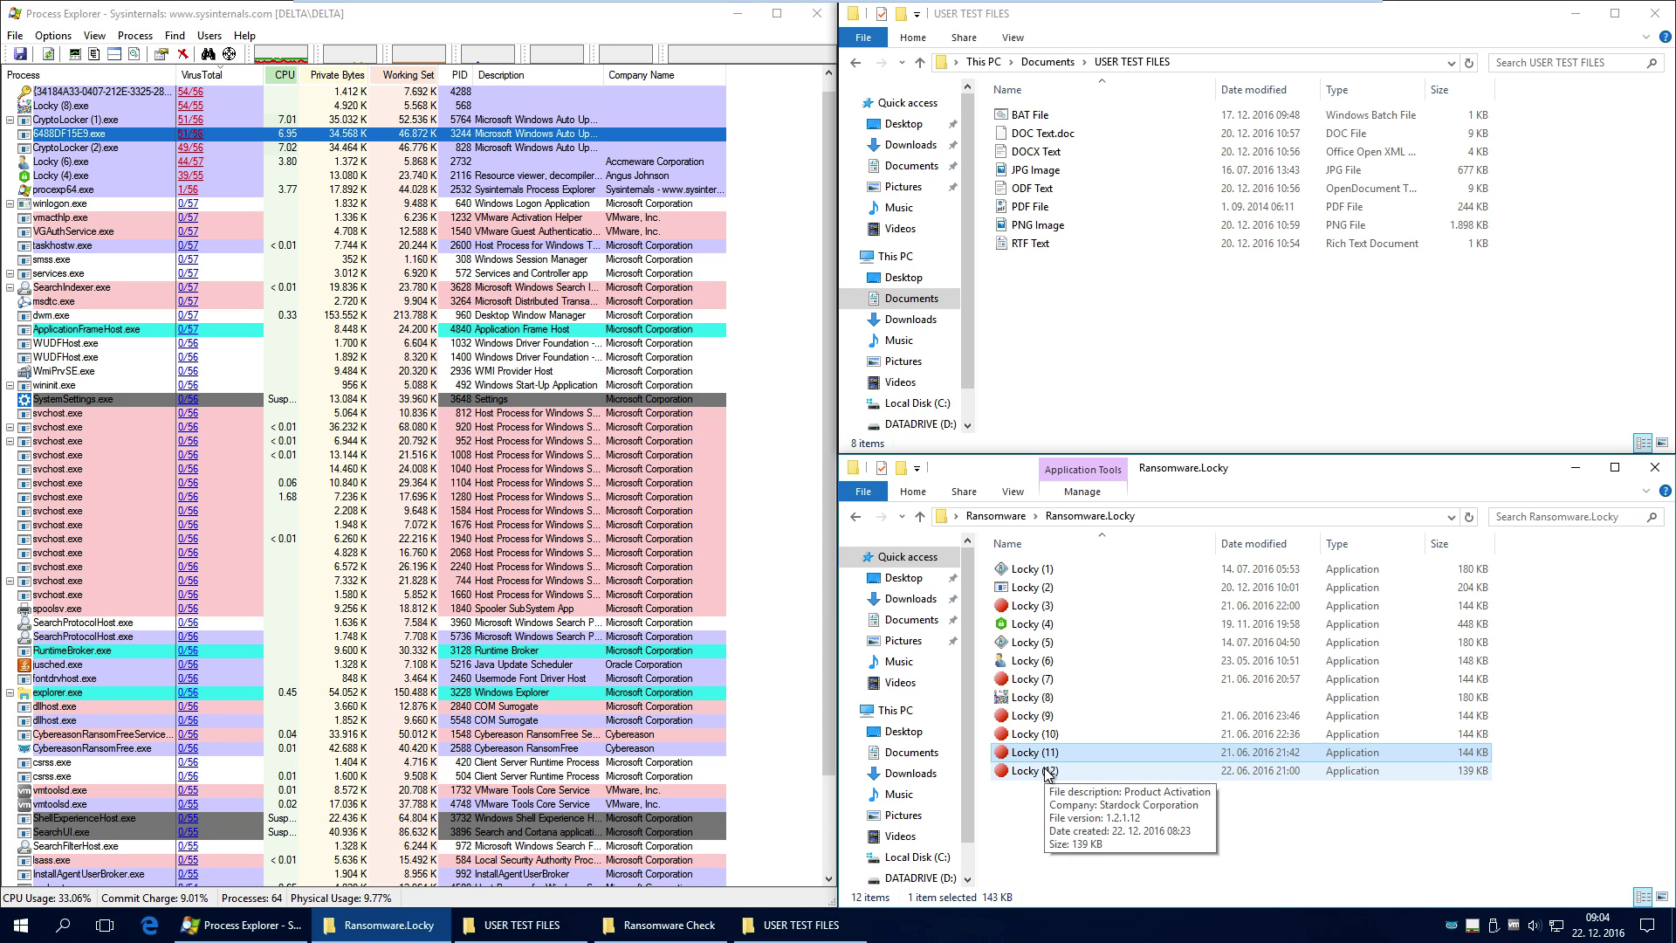
pyautogui.doubleClick(1047, 772)
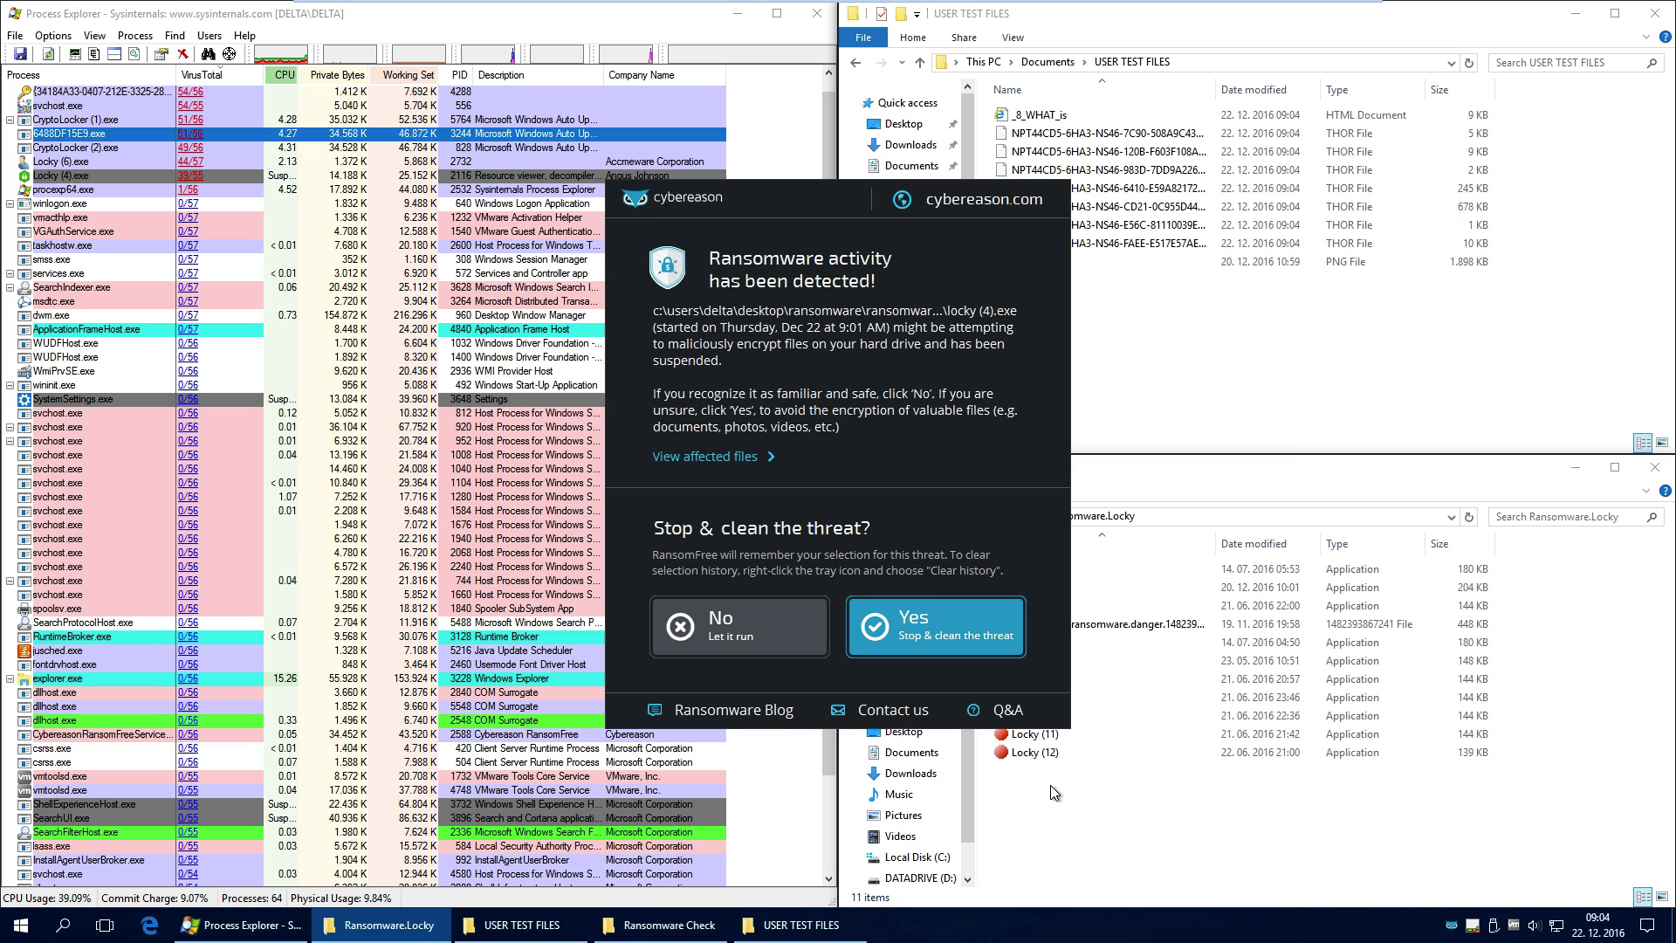
# Move the RansomFree alert aside to examine the Documents test files and the Locky (4) entry in Ransomware.Locky
pyautogui.click(1212, 322)
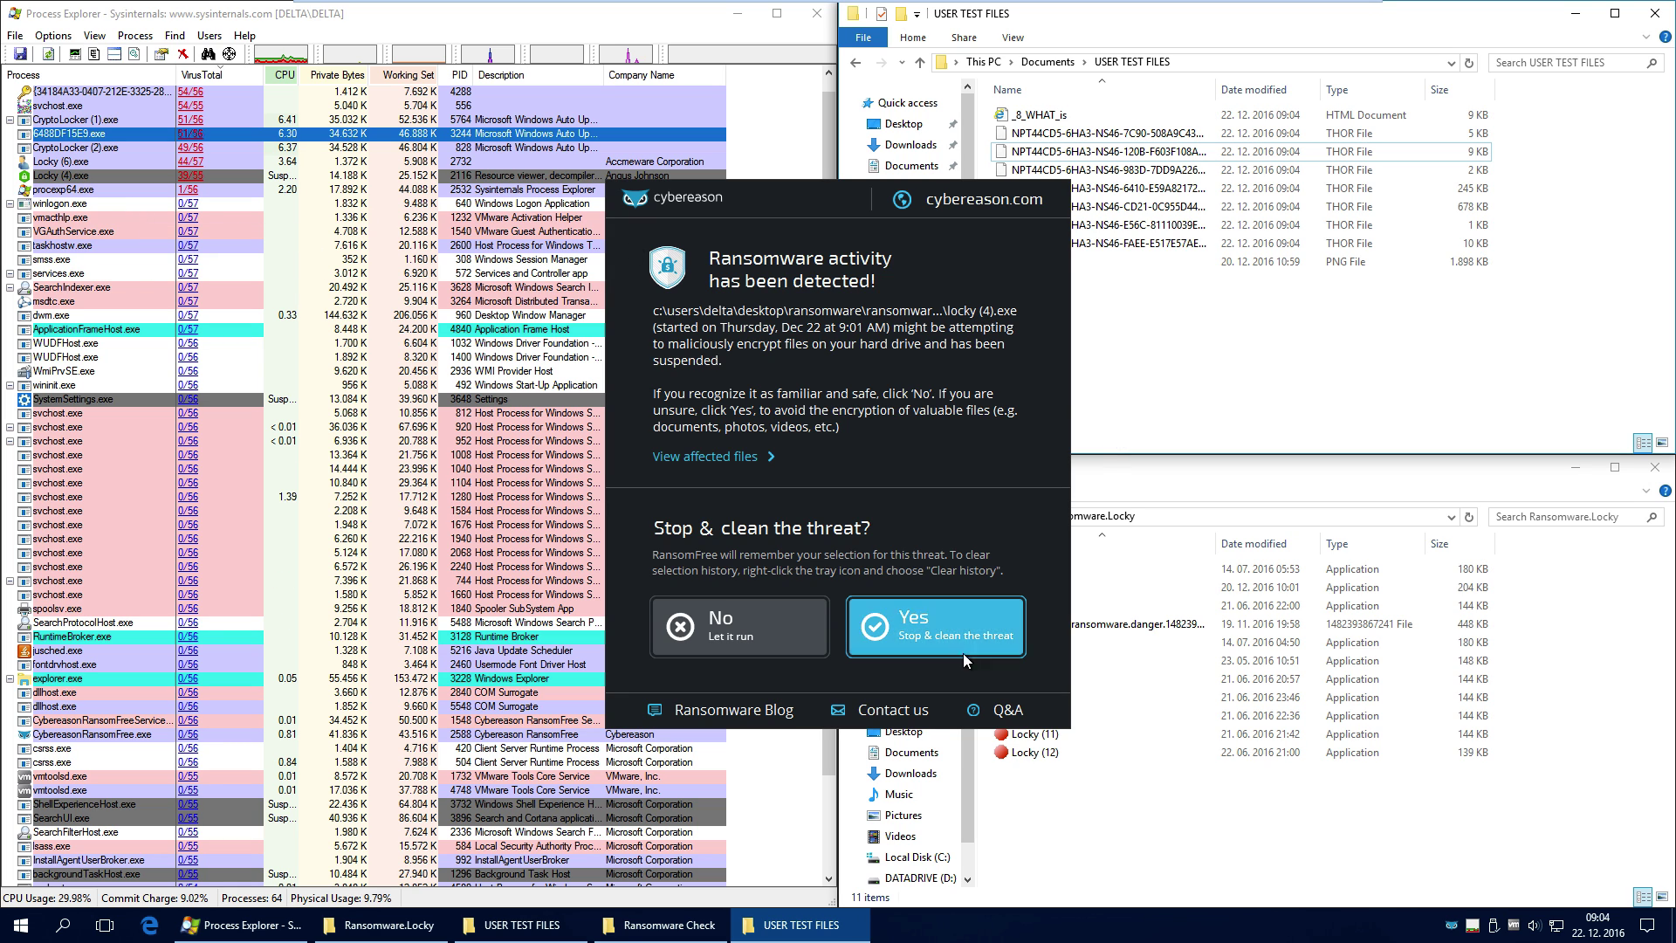
pyautogui.moveTo(805, 210); pyautogui.dragTo(516, 229)
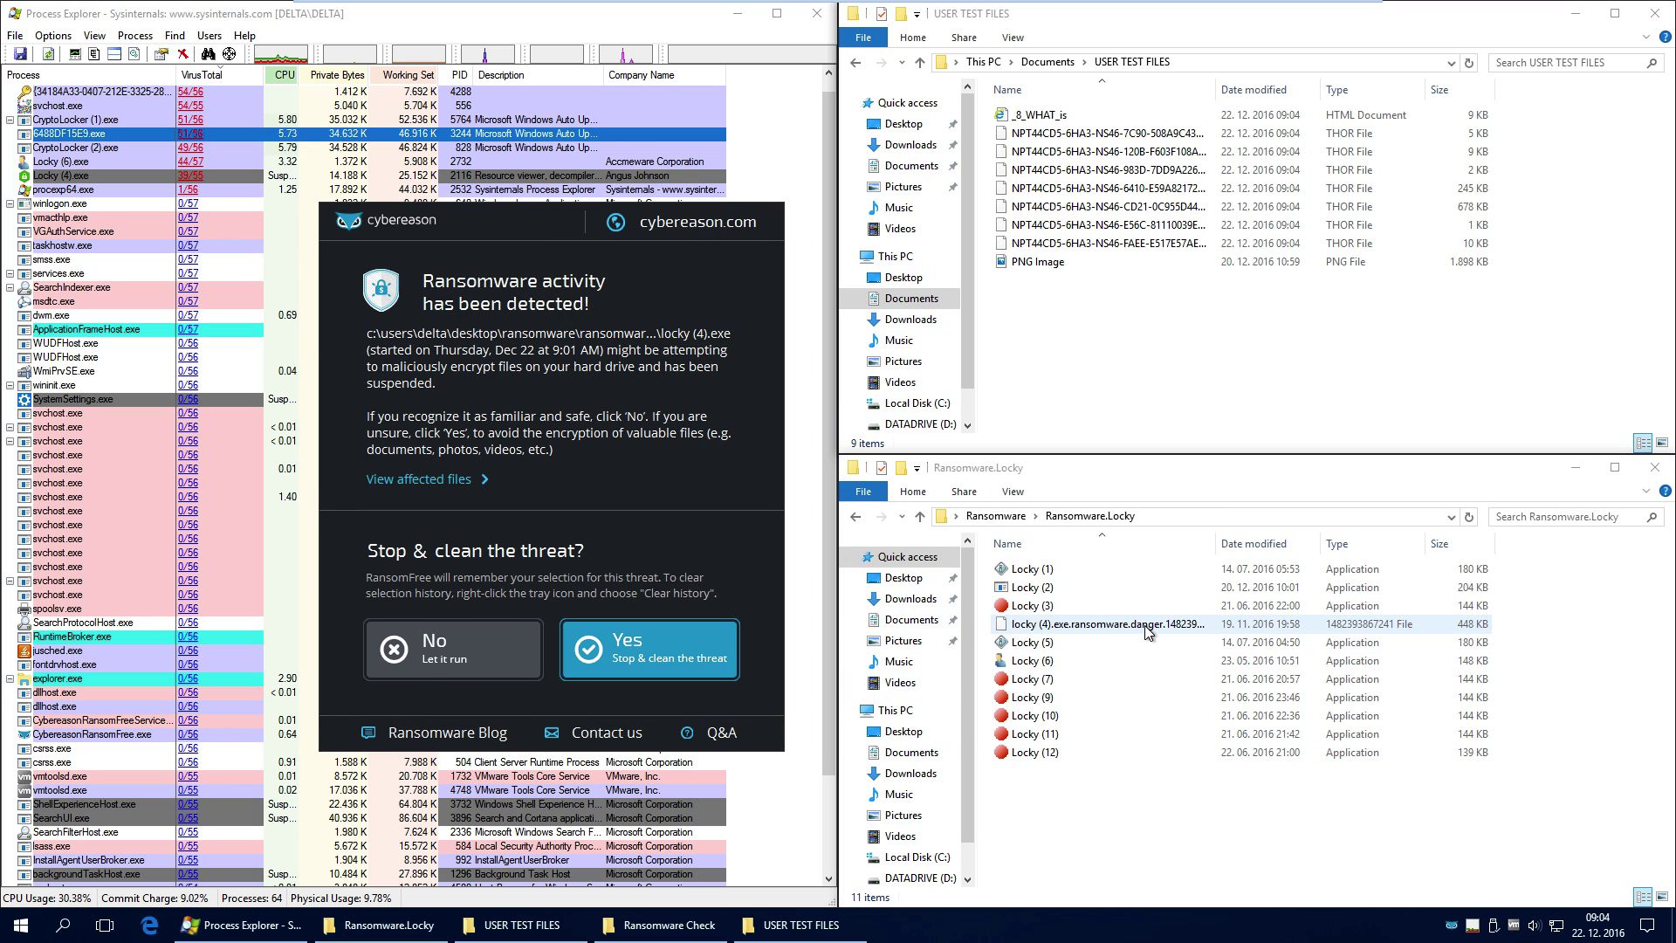
pyautogui.moveTo(1217, 549)
pyautogui.mouseDown()
pyautogui.moveTo(1333, 548)
pyautogui.moveTo(1205, 550)
pyautogui.moveTo(1219, 548)
pyautogui.mouseUp()
pyautogui.moveTo(463, 233); pyautogui.dragTo(728, 200)
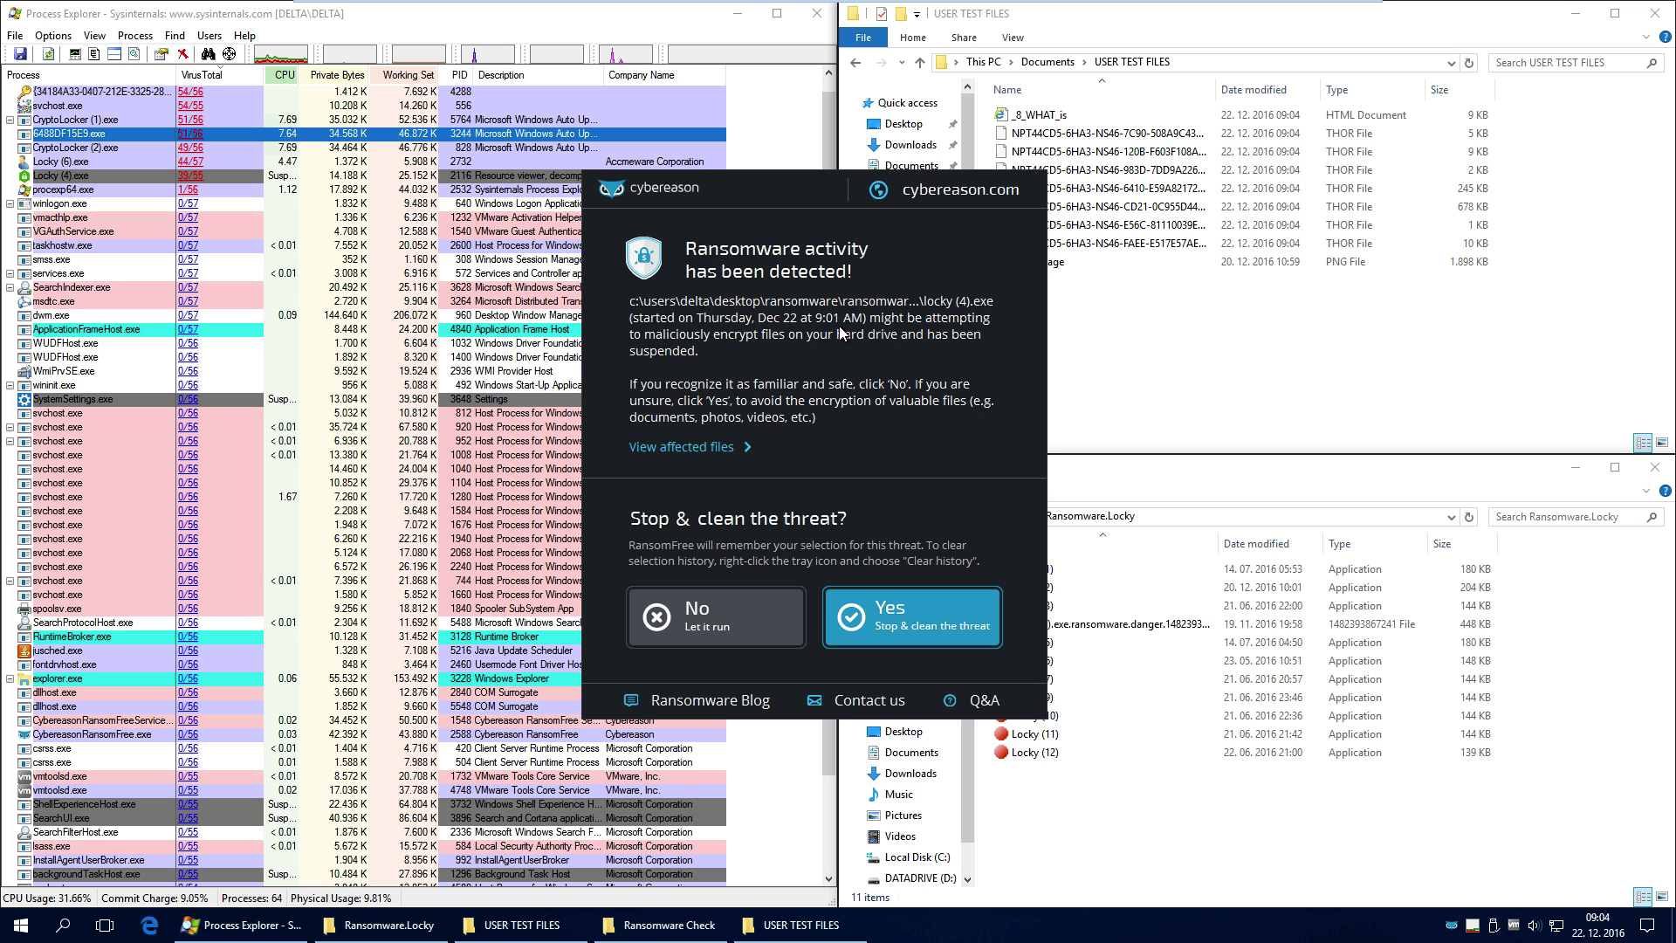
# Check the Ransomware Check, DATADRIVE (D:) and Documents test folders for encrypted files, moving the RansomFree alert off the file list
pyautogui.click(665, 924)
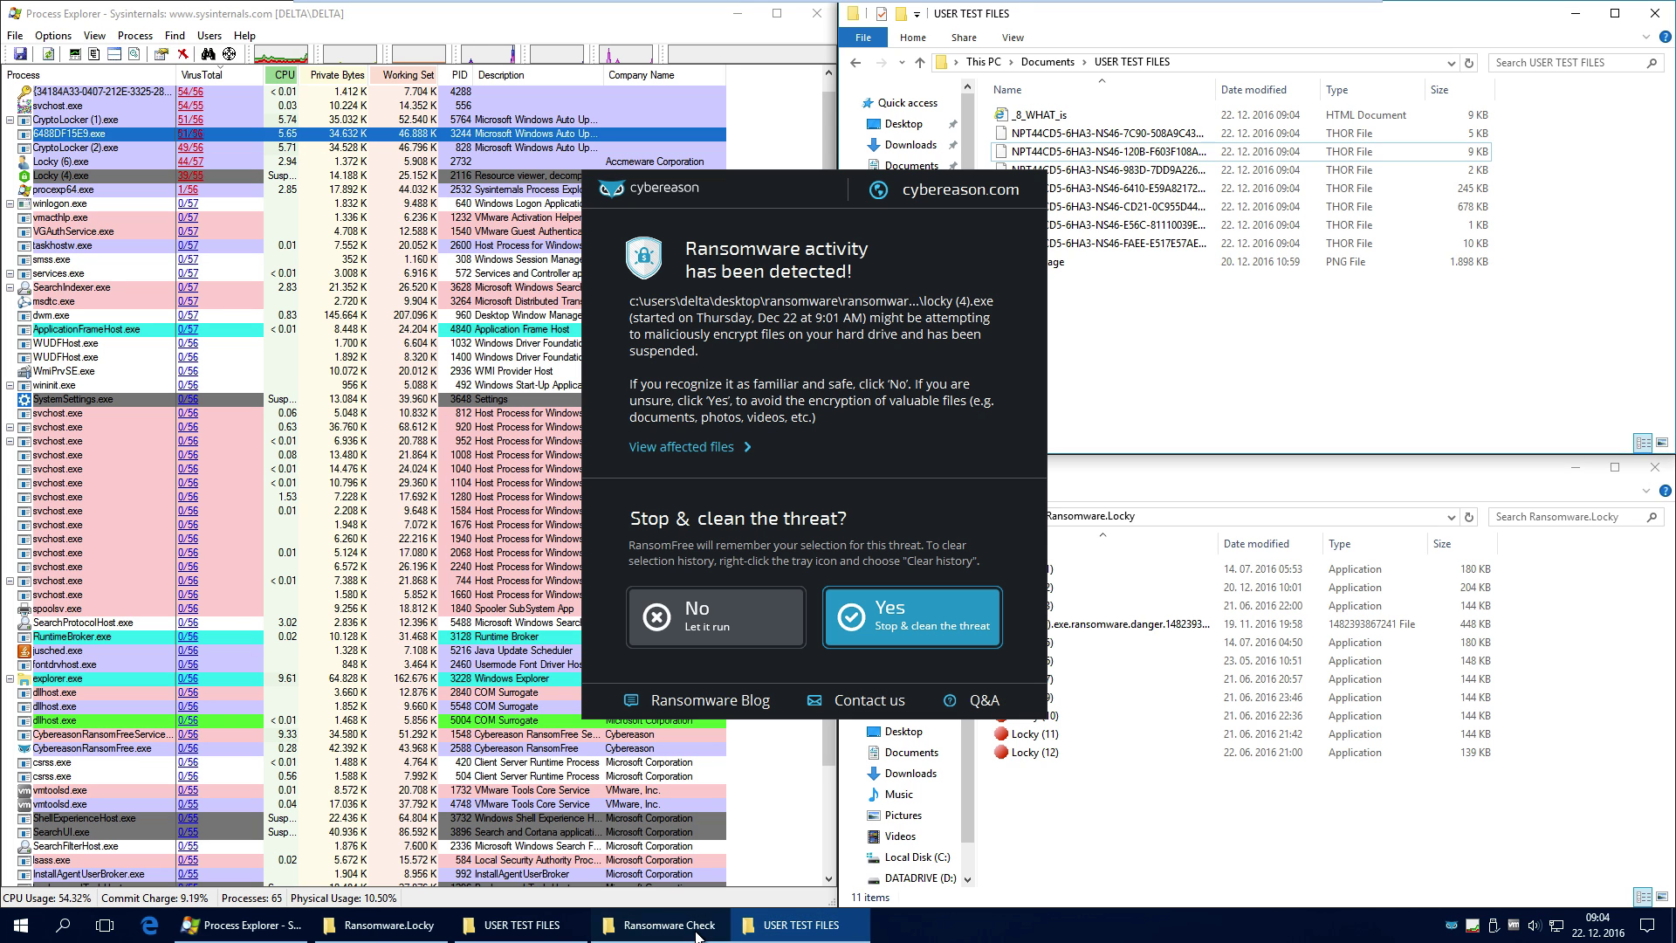
pyautogui.click(541, 934)
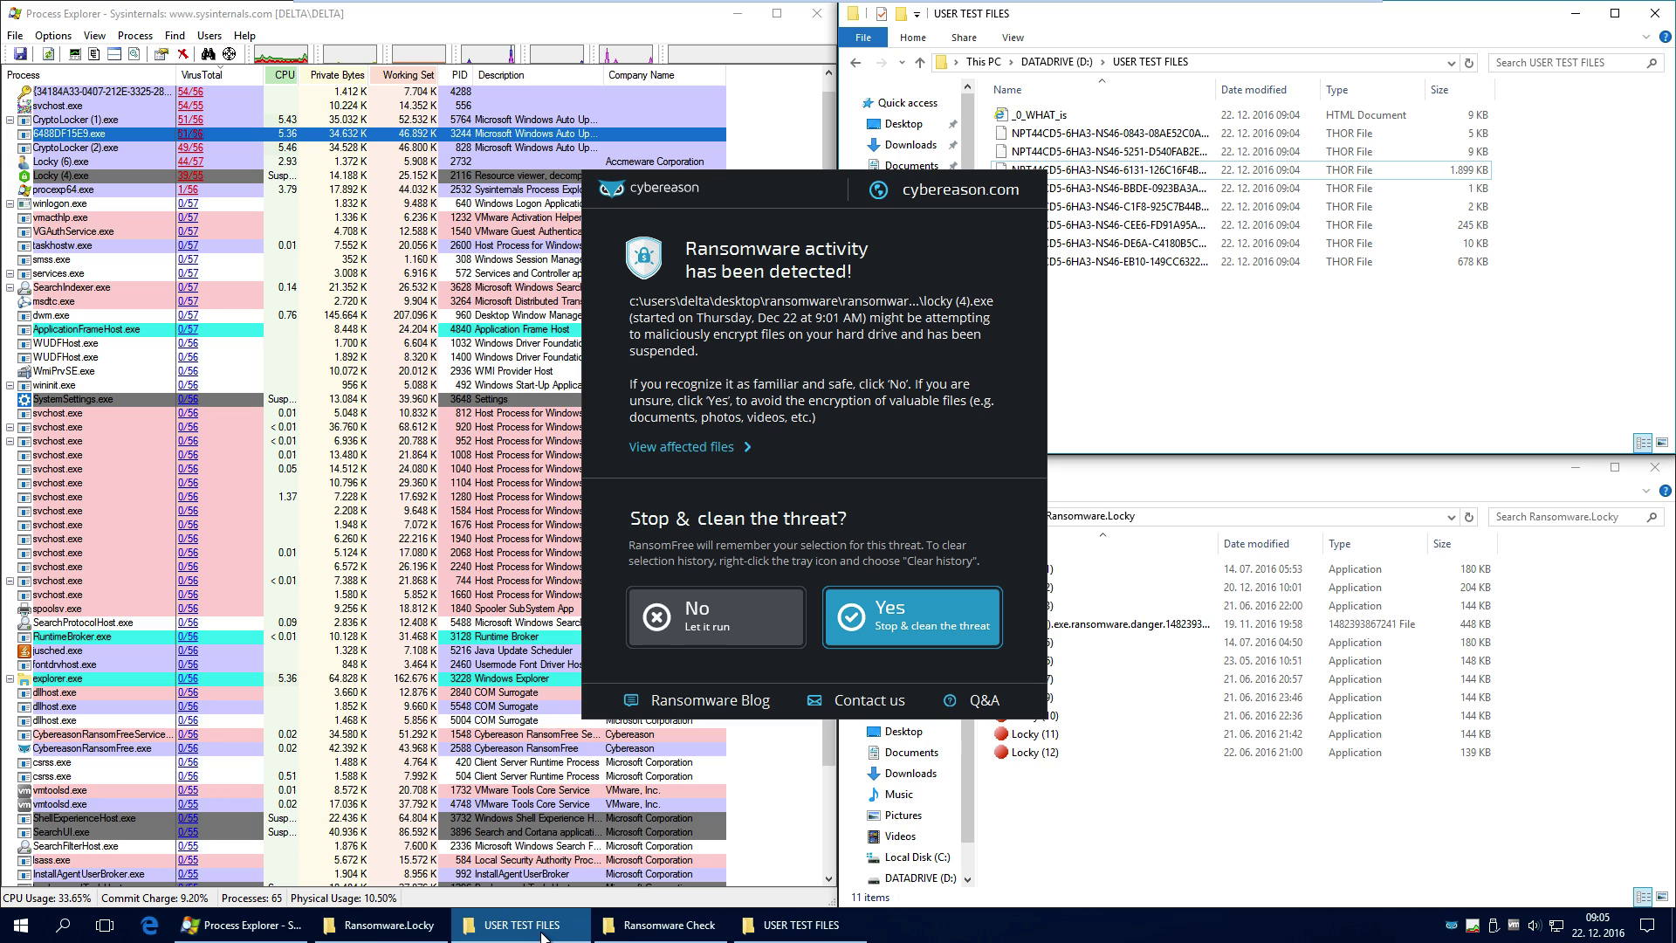
pyautogui.click(668, 927)
pyautogui.click(774, 932)
pyautogui.click(712, 924)
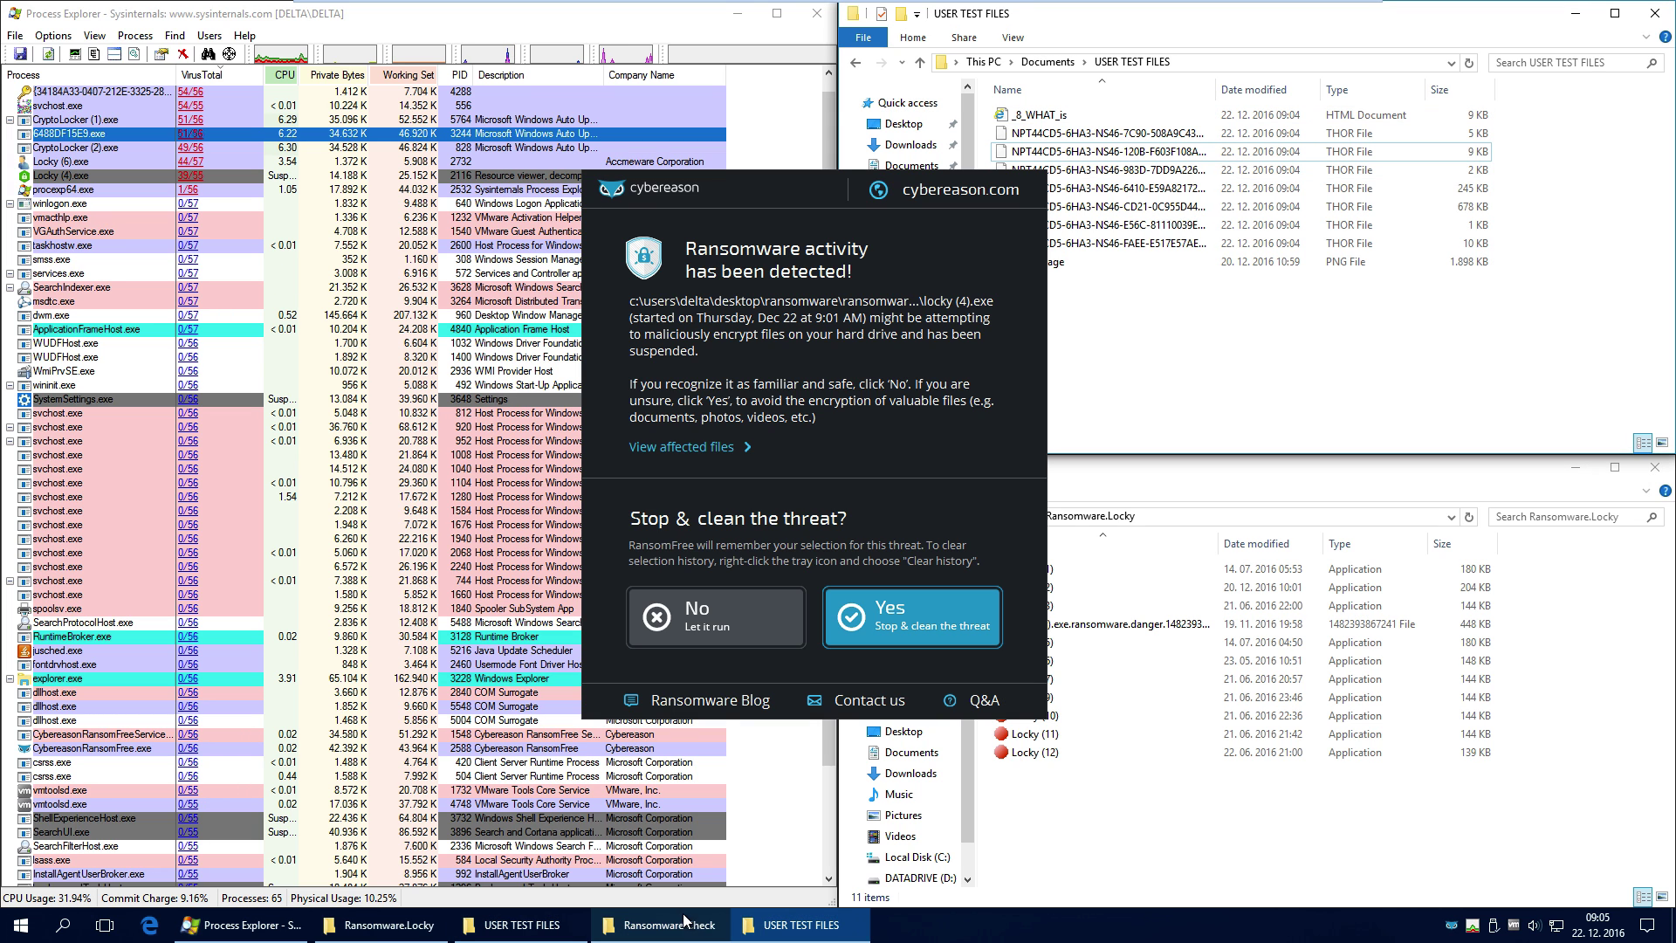
pyautogui.click(759, 936)
pyautogui.moveTo(801, 203); pyautogui.dragTo(475, 303)
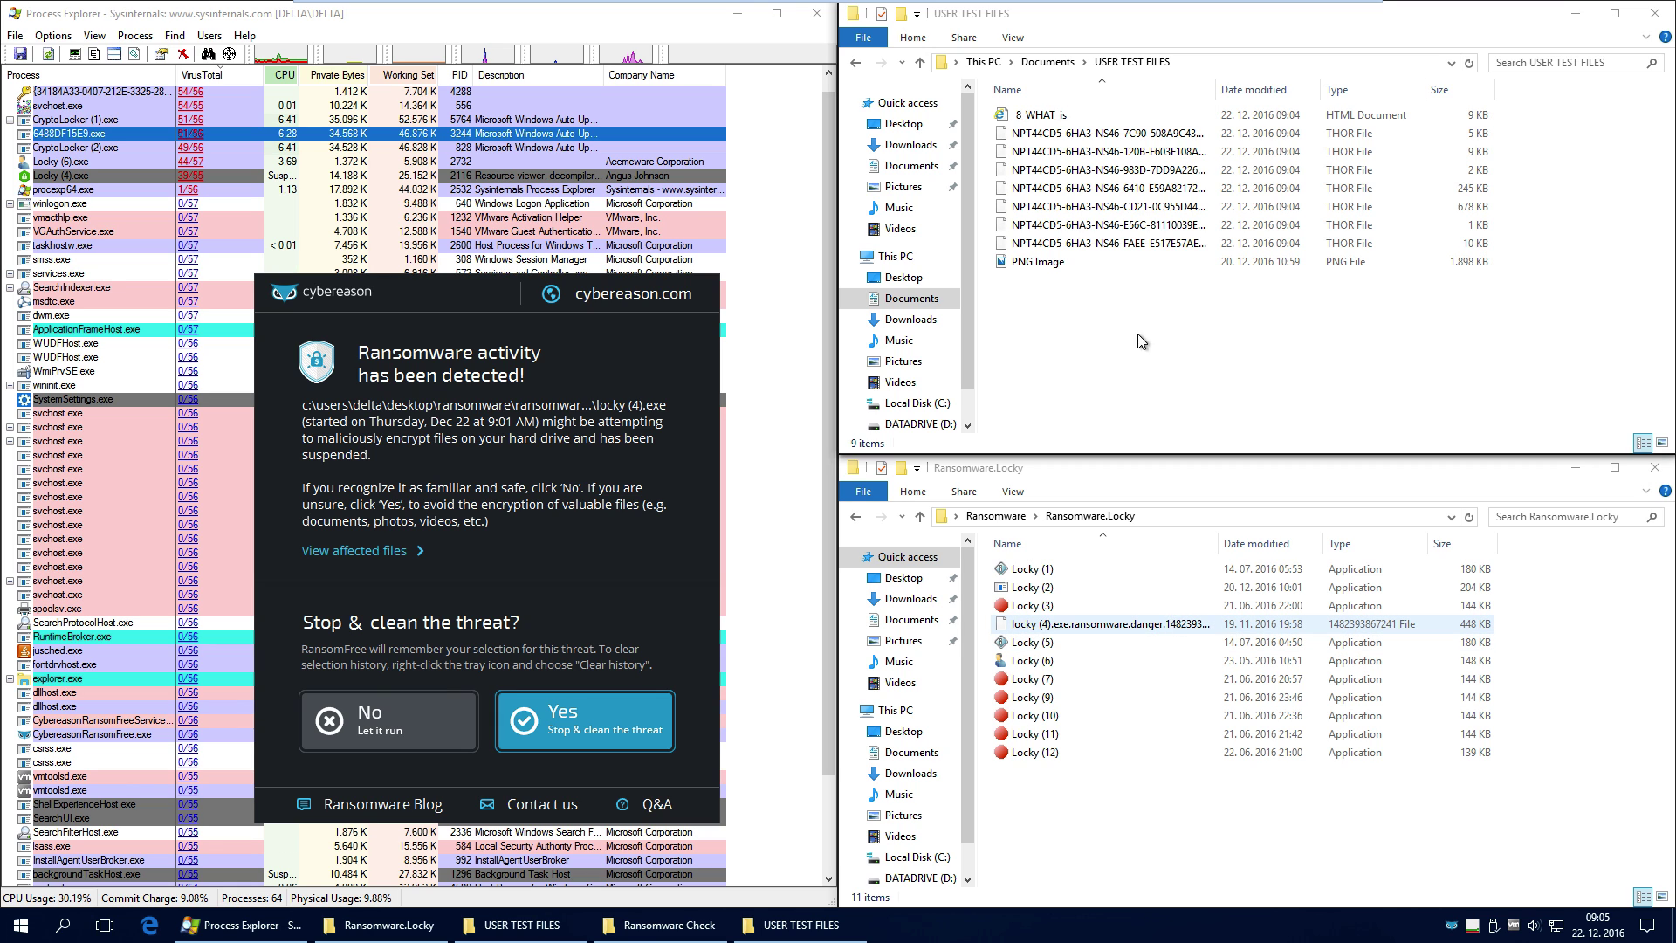
# Open PNG Image from the Documents test folder to check whether it is still readable, and close the viewer
pyautogui.doubleClick(1077, 262)
pyautogui.click(1069, 41)
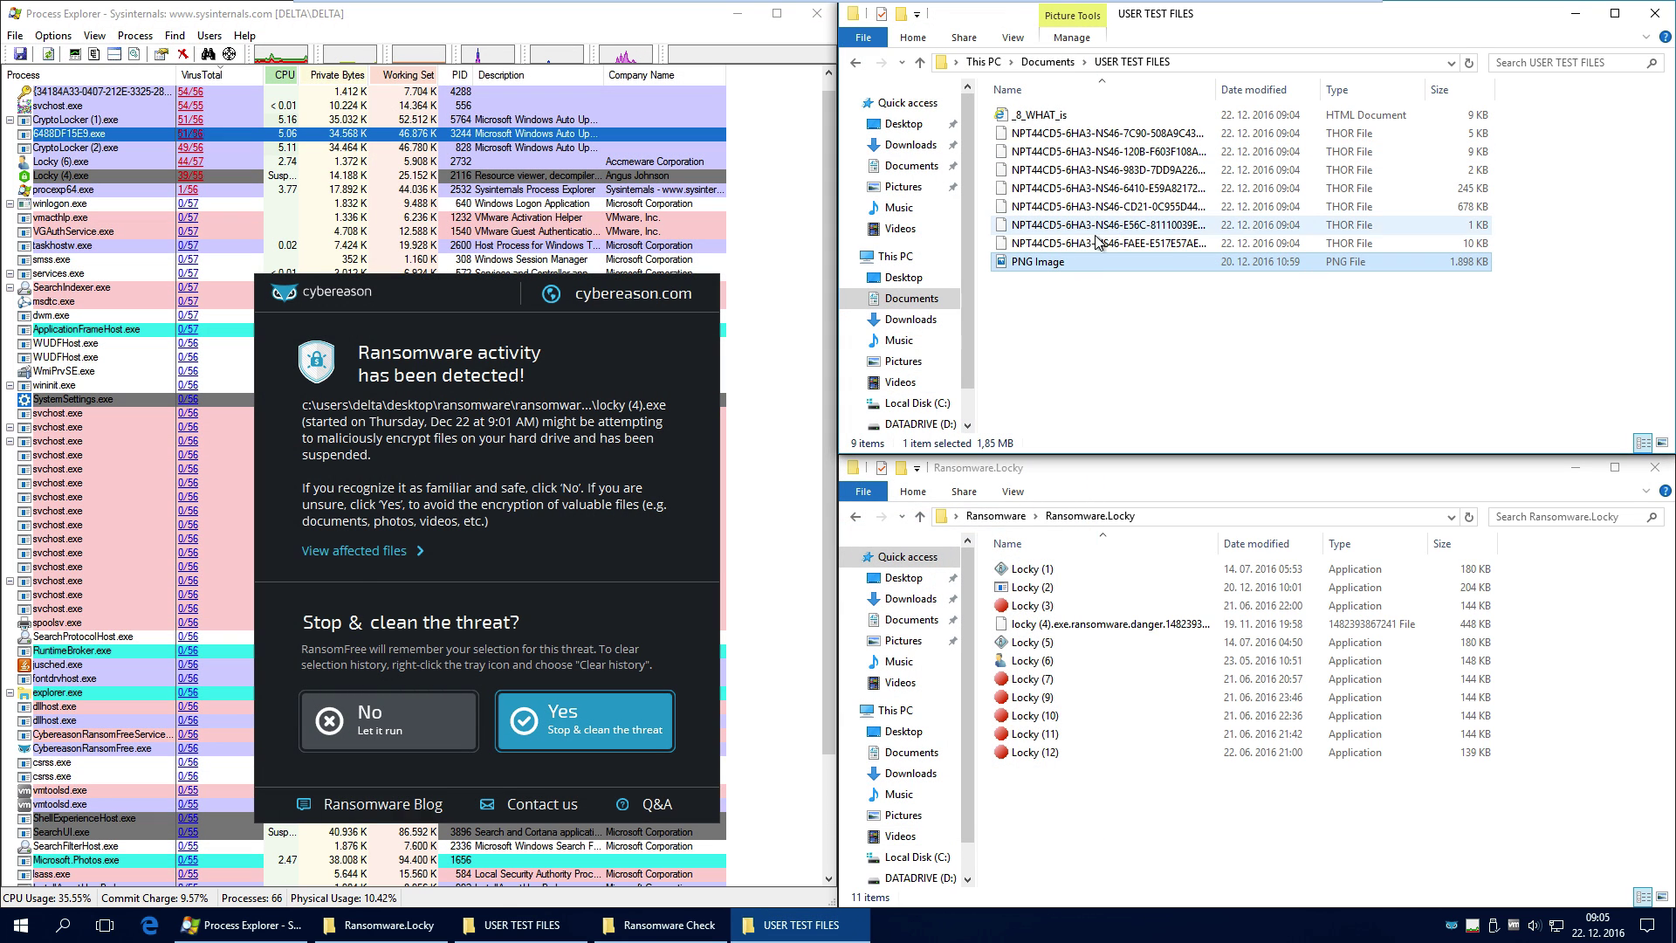
pyautogui.click(1046, 298)
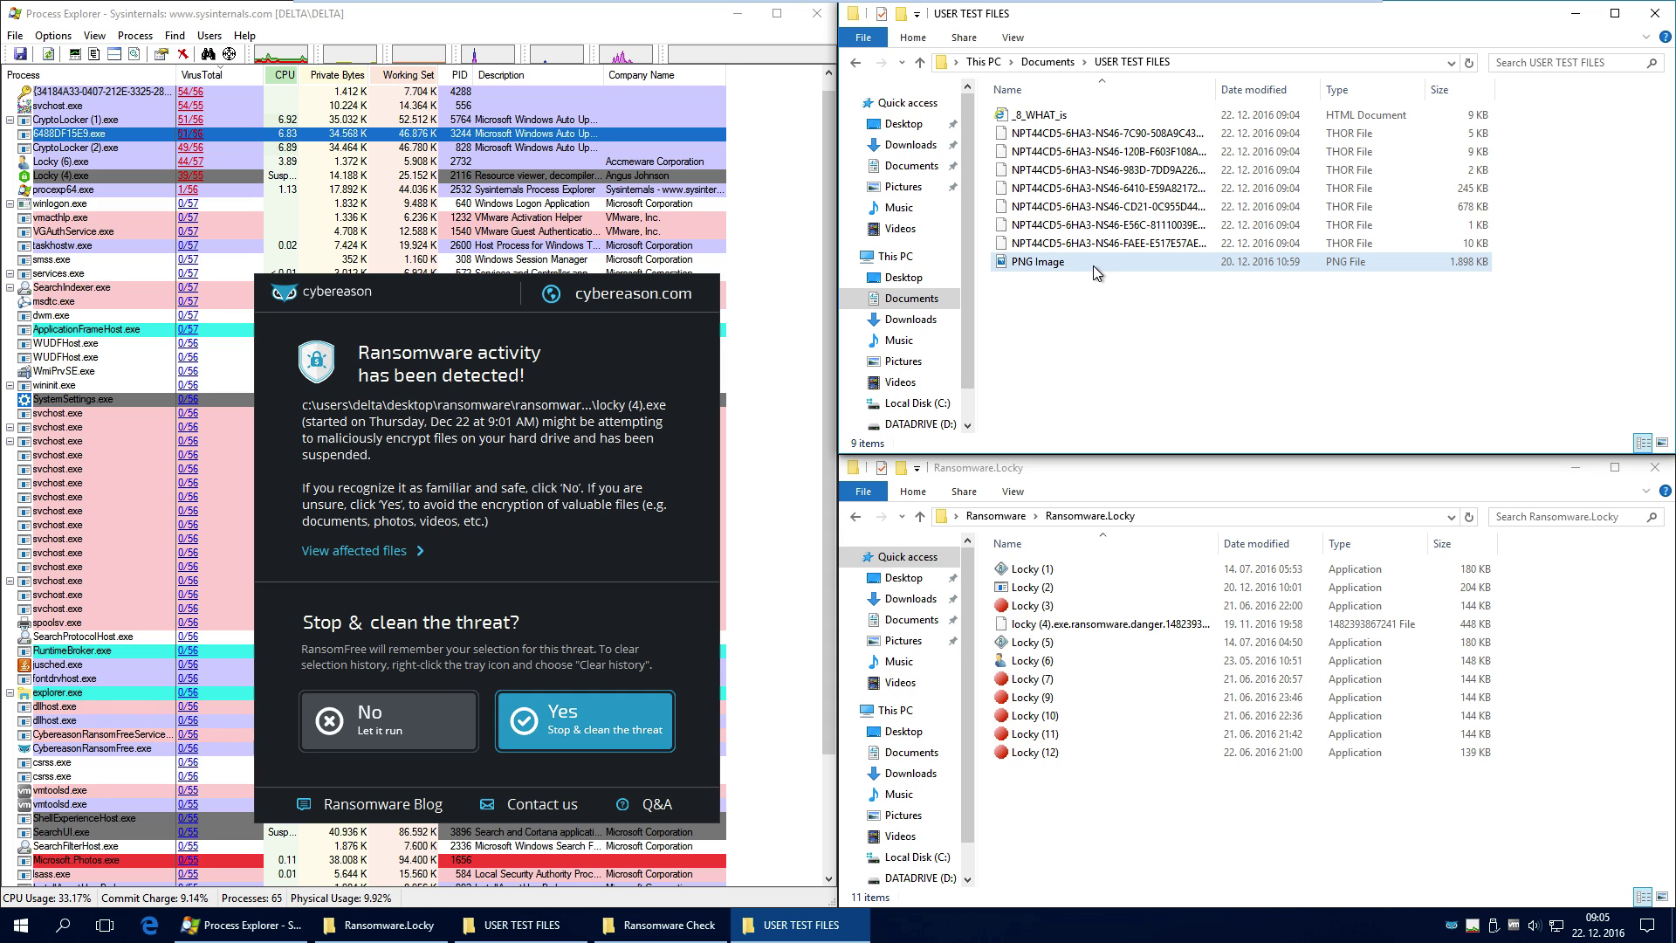
pyautogui.click(1061, 262)
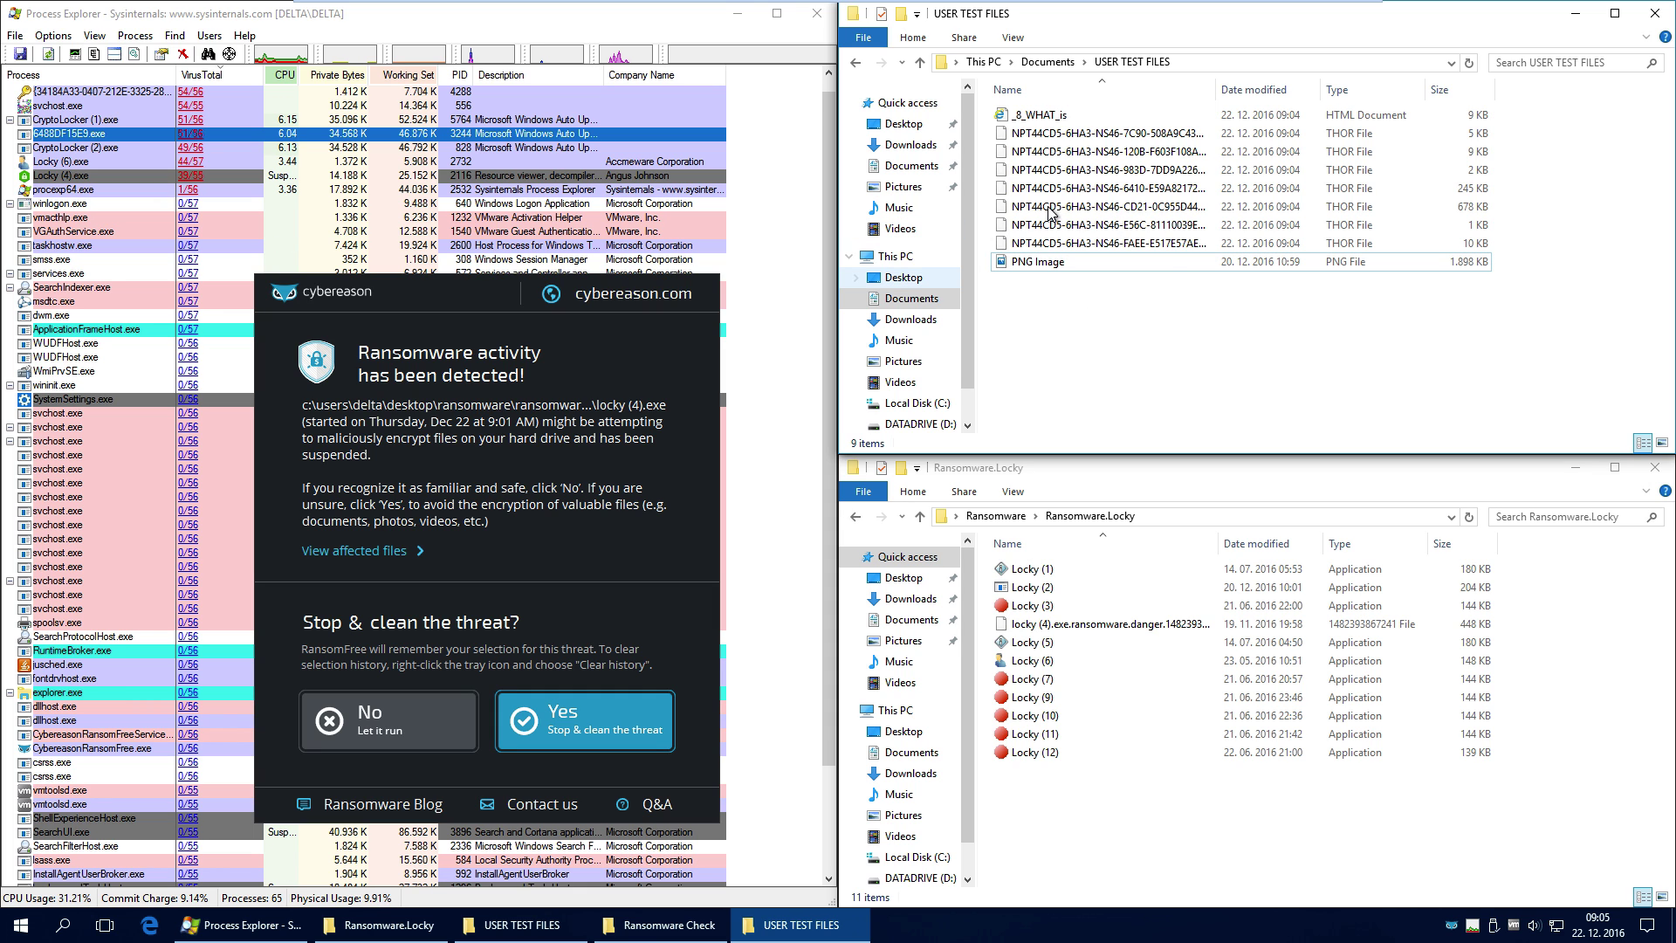
pyautogui.click(1065, 267)
pyautogui.doubleClick(1066, 266)
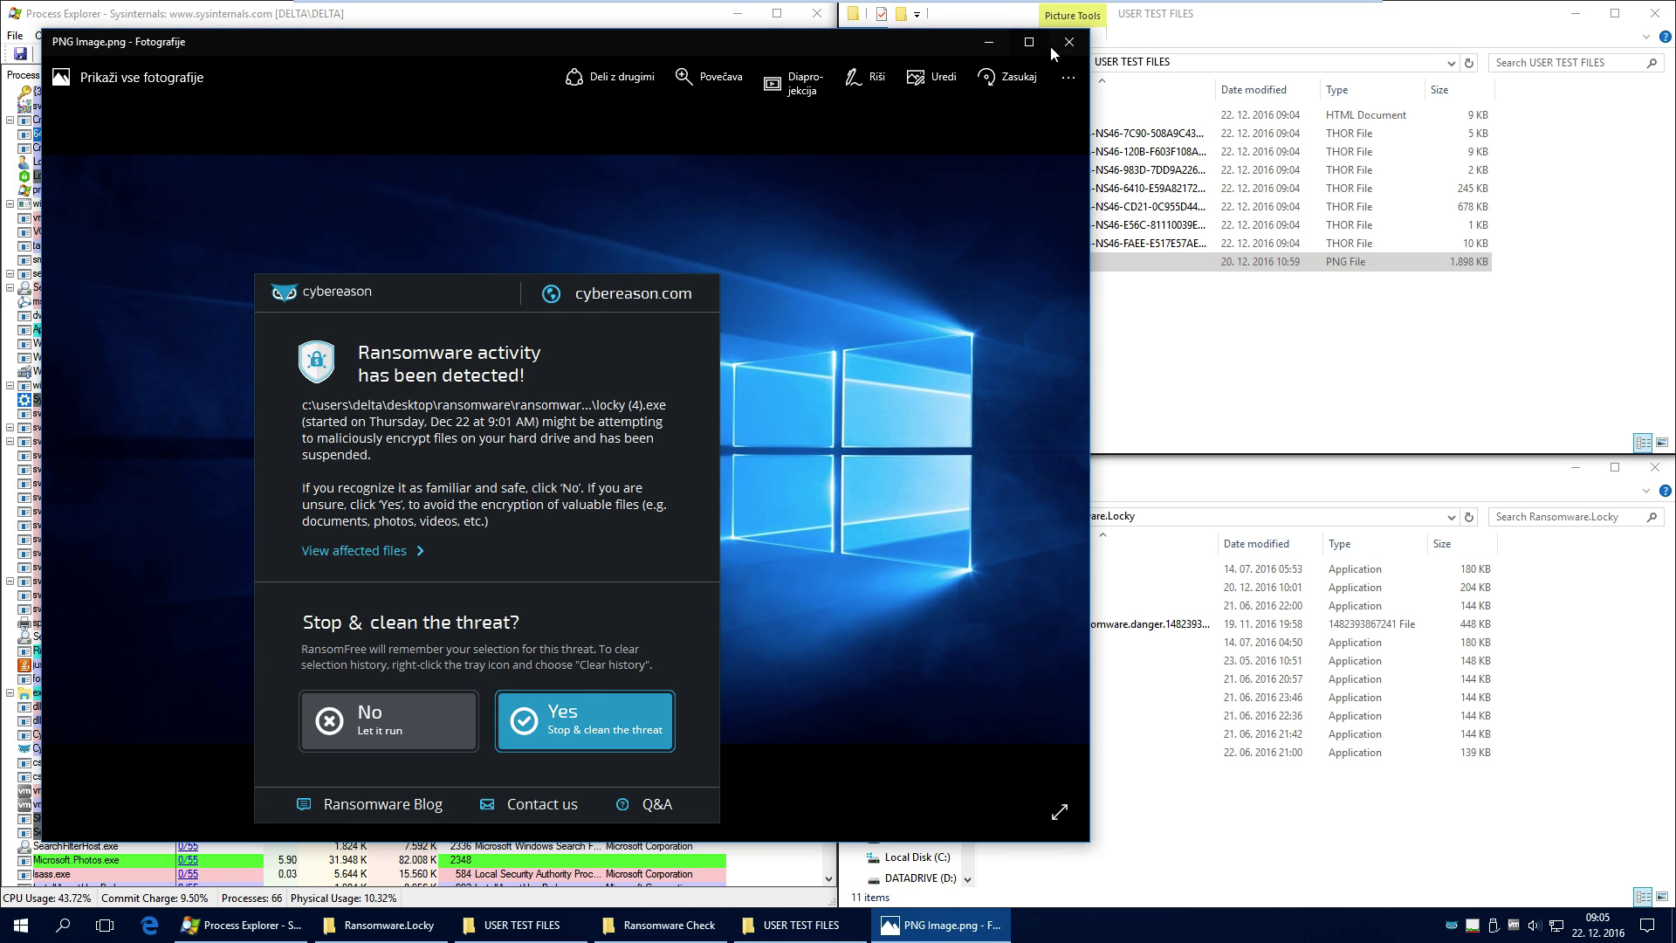
pyautogui.click(1063, 54)
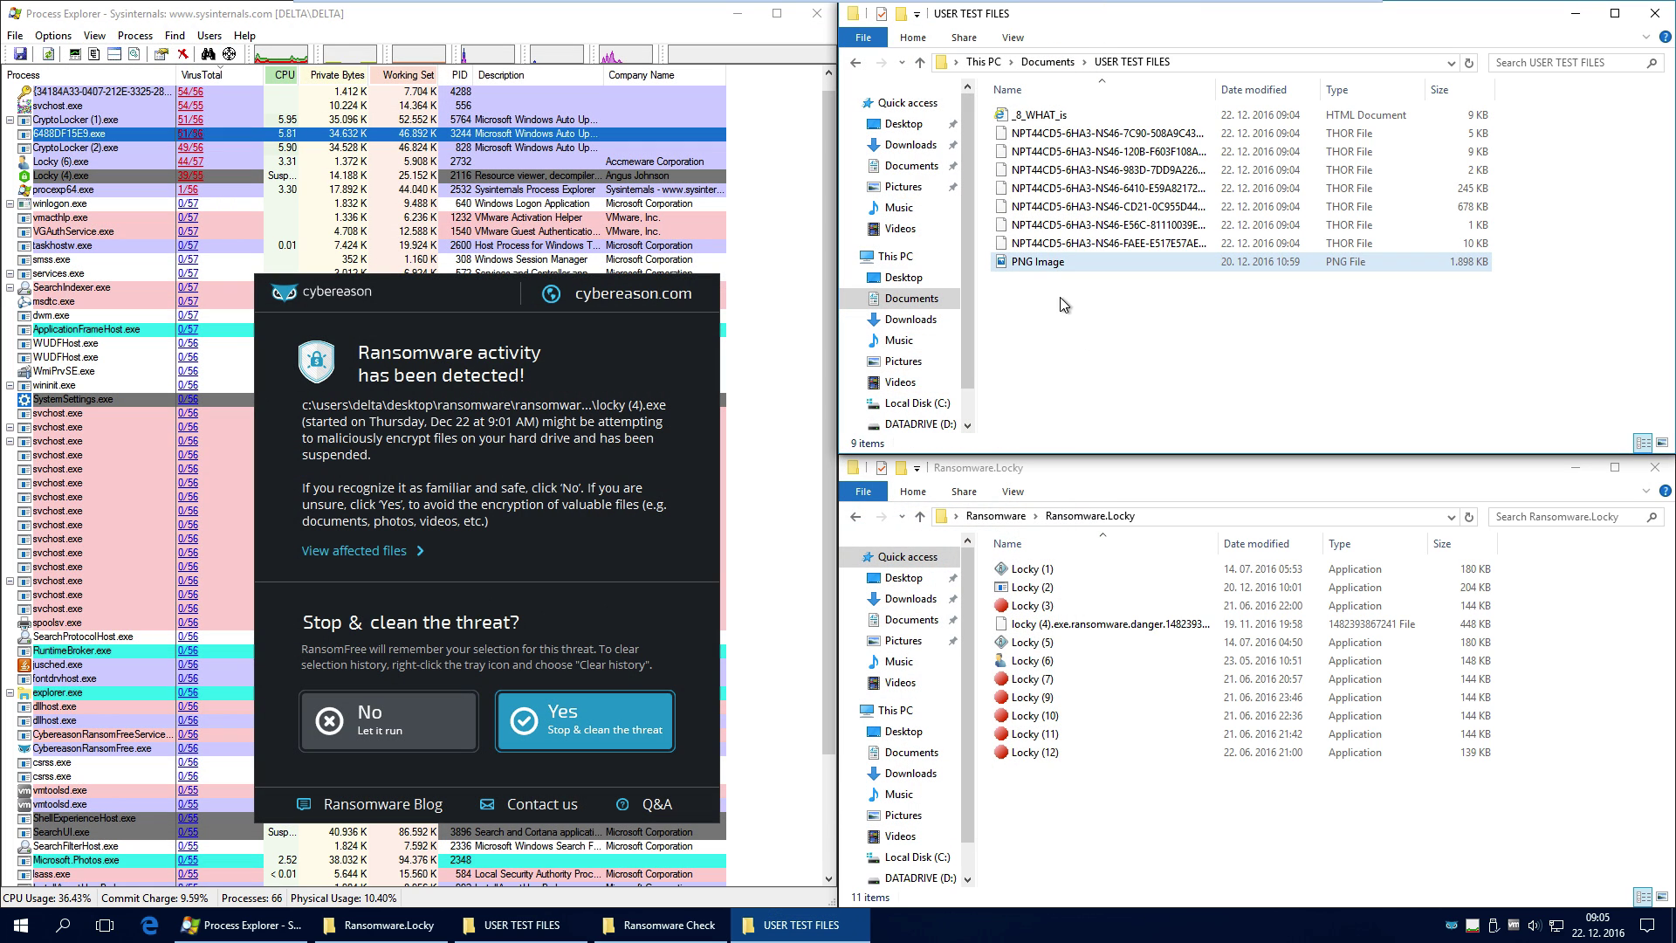
# Move the RansomFree alert aside, have it stop and clean the Locky (4) threat, and acknowledge the notice
pyautogui.moveTo(385, 290); pyautogui.dragTo(735, 167)
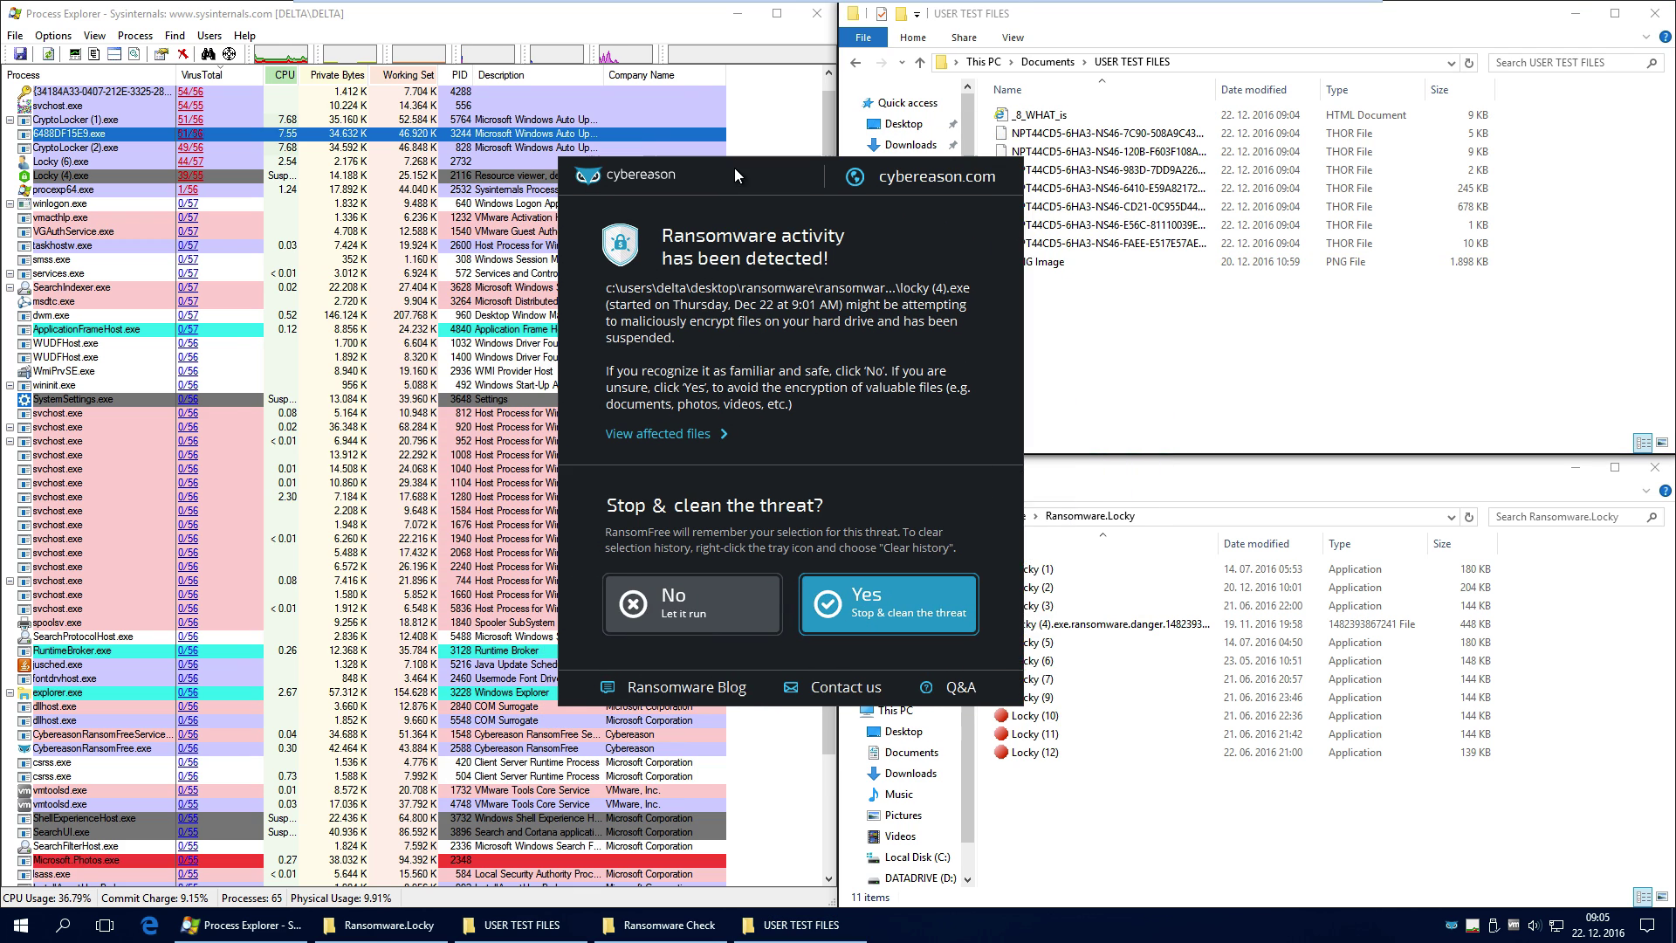
pyautogui.click(872, 601)
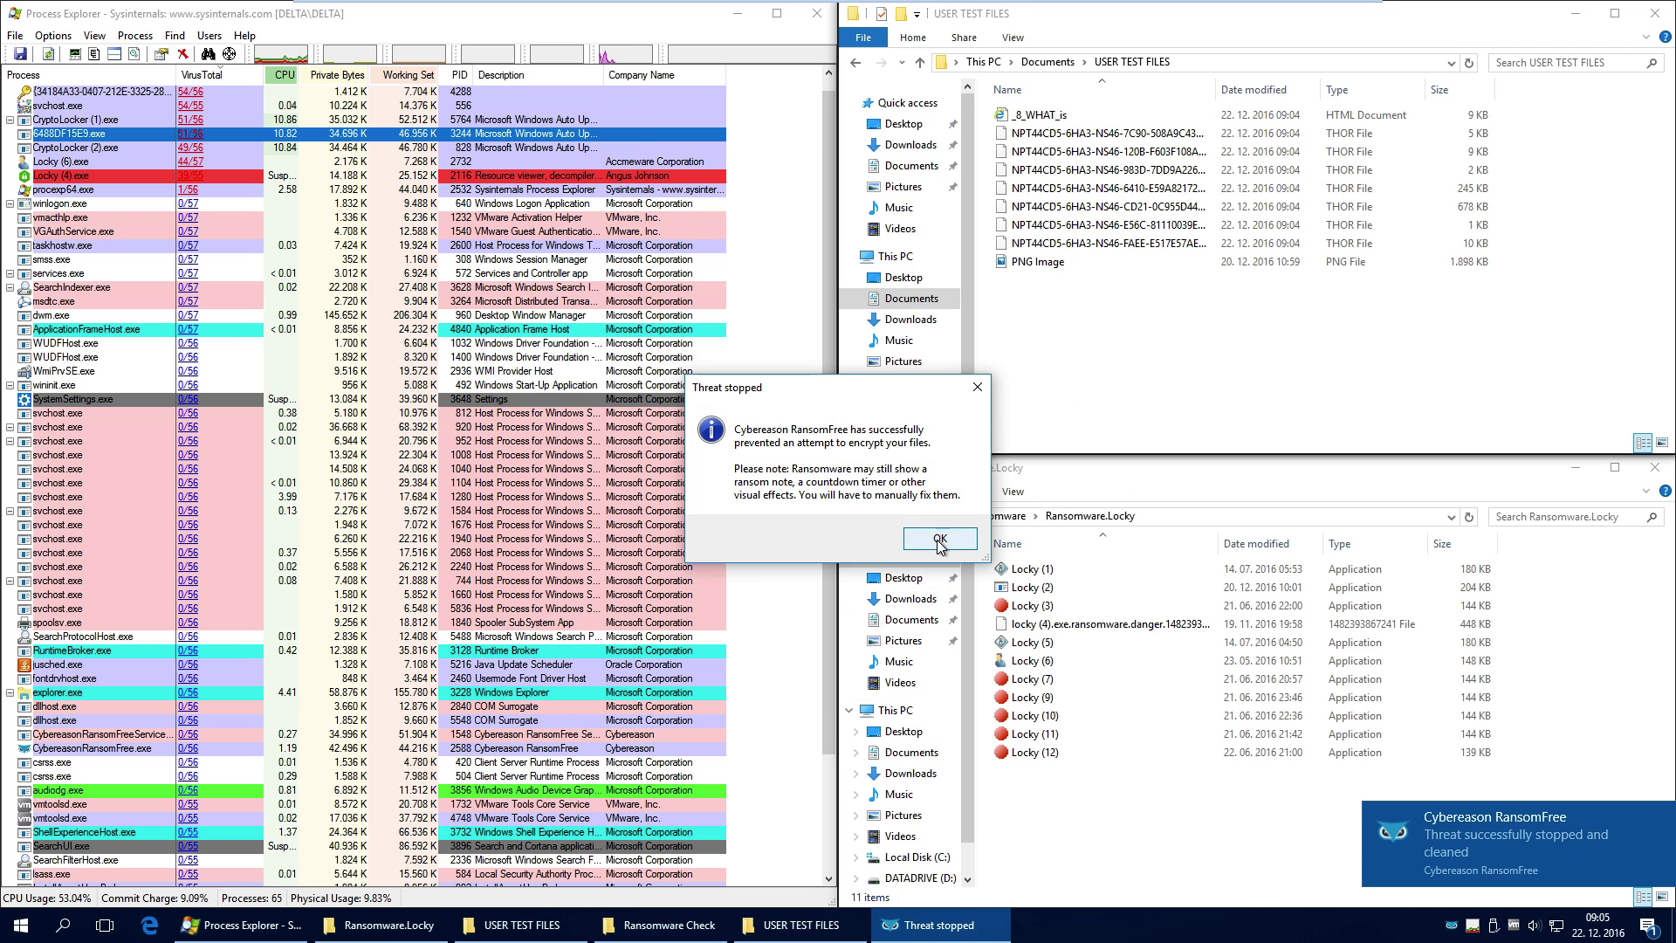
pyautogui.click(943, 547)
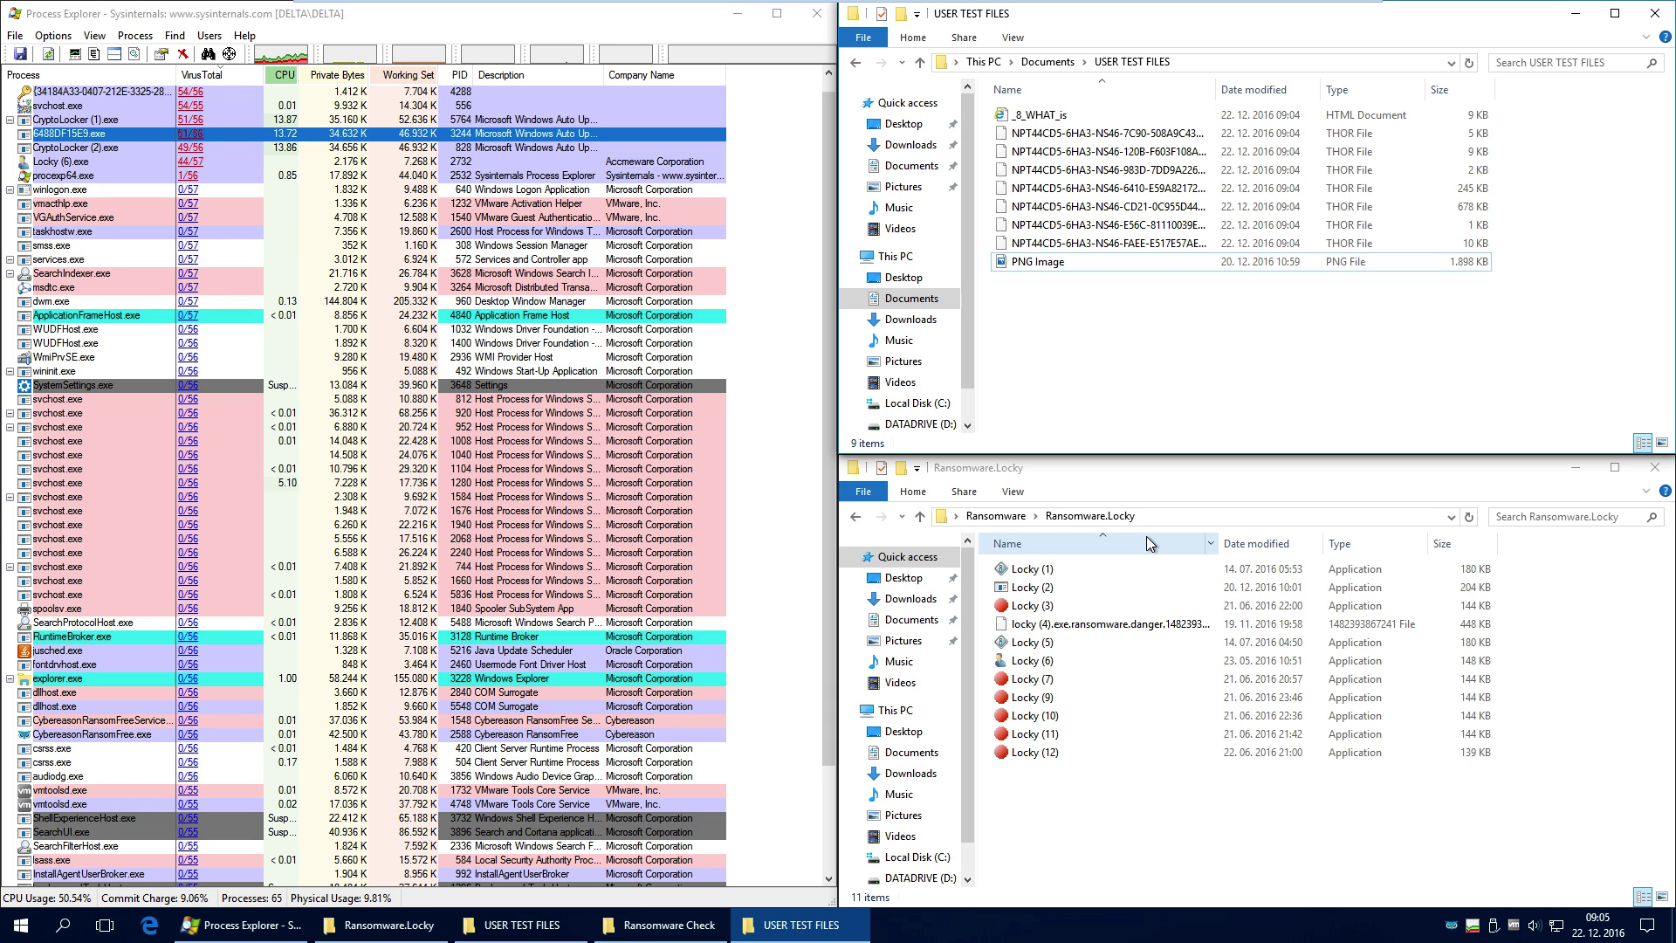
# Return to the parent Ransomware folder and close Process Explorer and the open folder windows
pyautogui.click(846, 515)
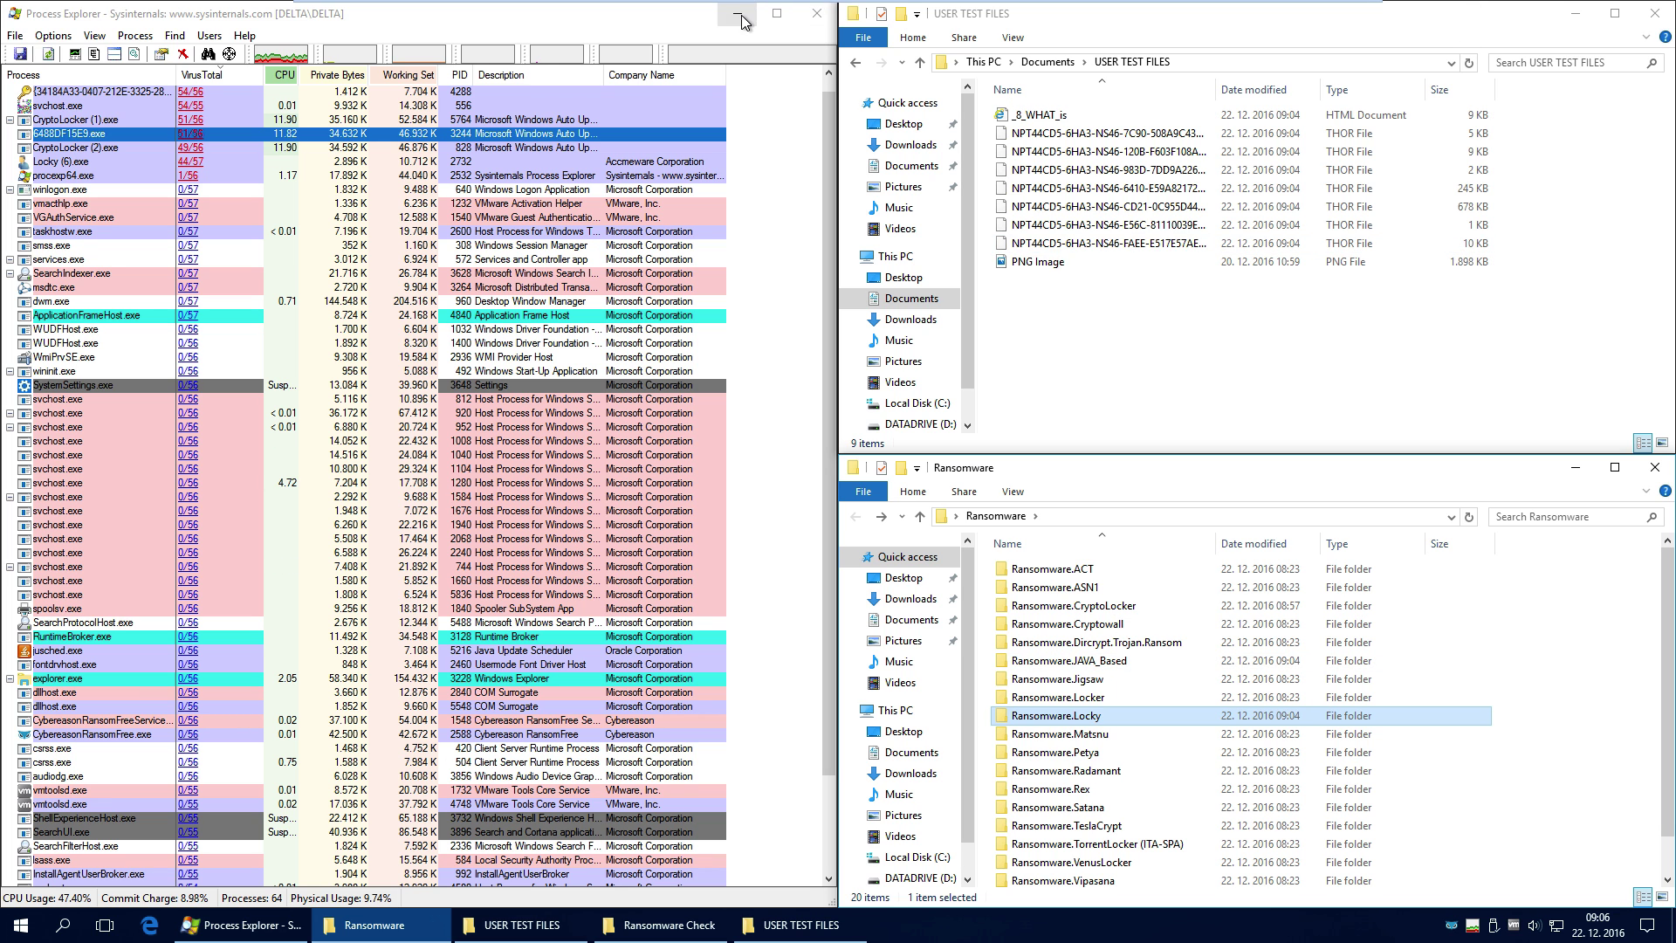
pyautogui.click(814, 14)
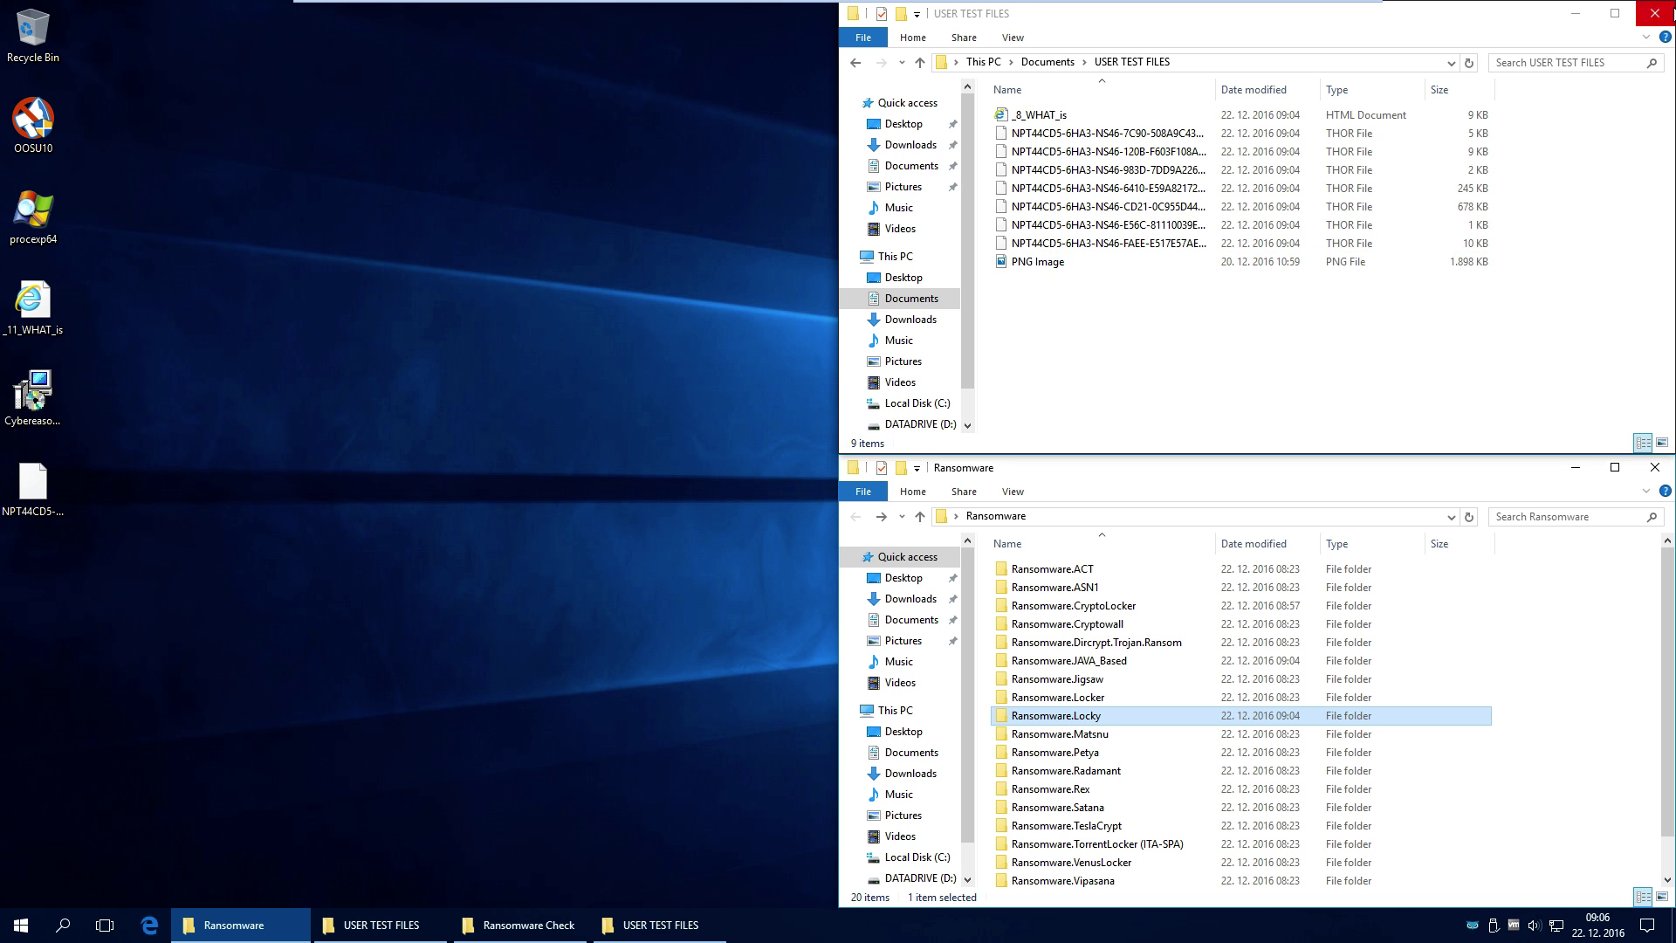
pyautogui.click(1663, 13)
pyautogui.click(1664, 13)
pyautogui.click(1664, 13)
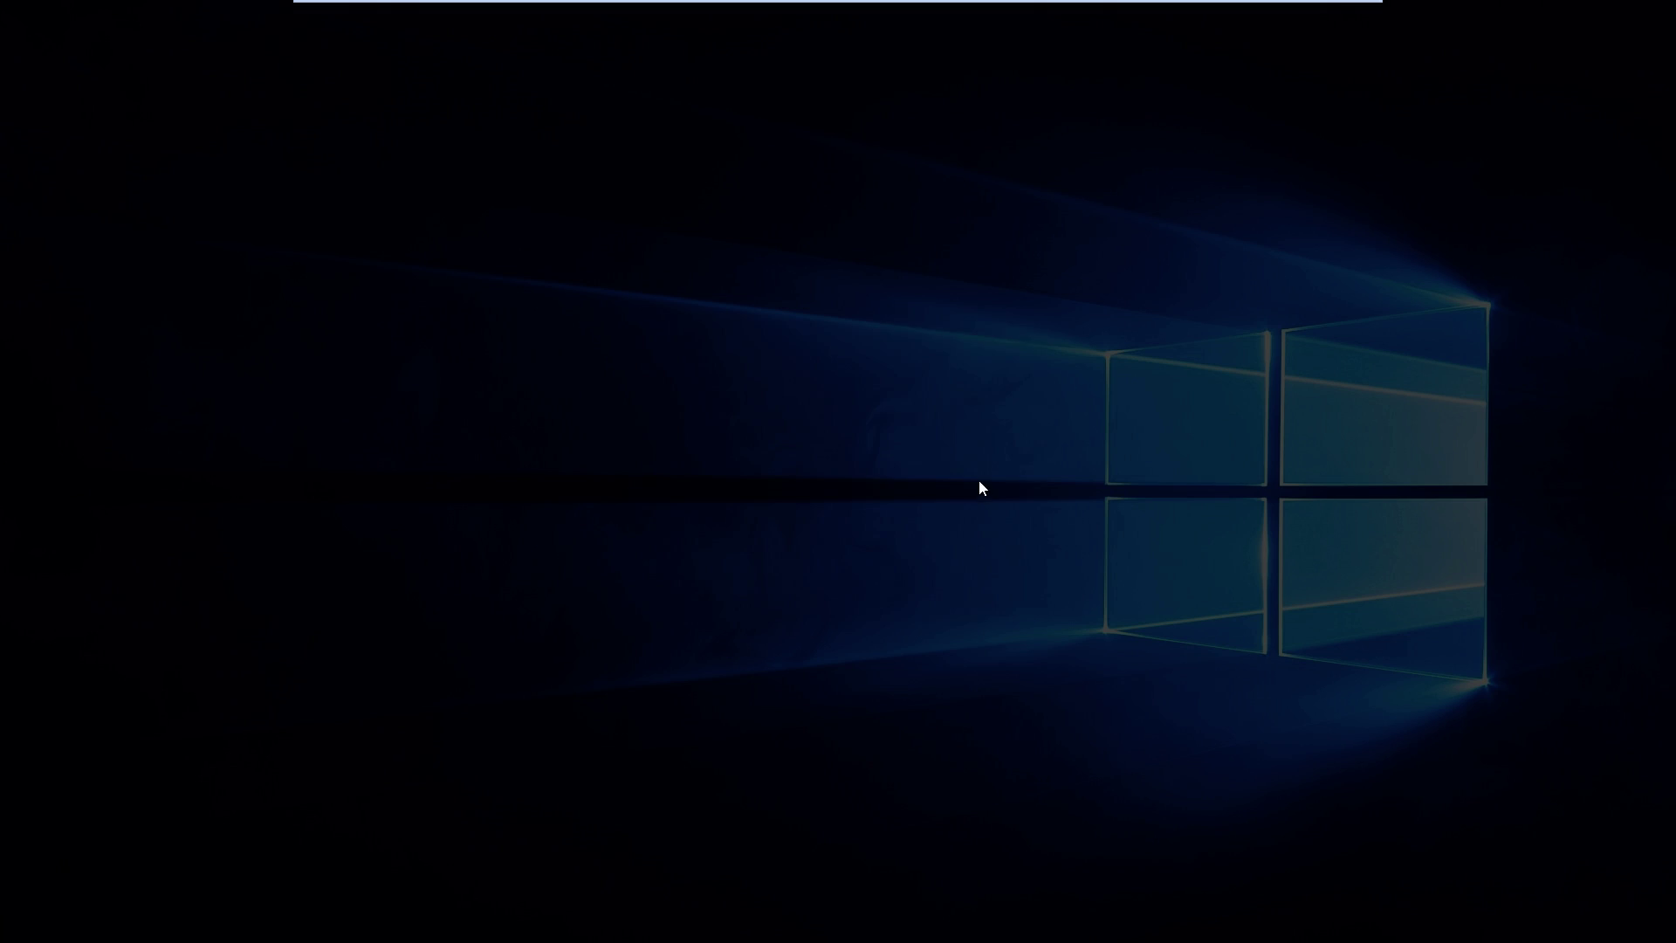
# Reposition the Process Explorer window and open the desktop's Ransomware Check folder, docked in the upper-right quarter of the desktop
pyautogui.click(738, 580)
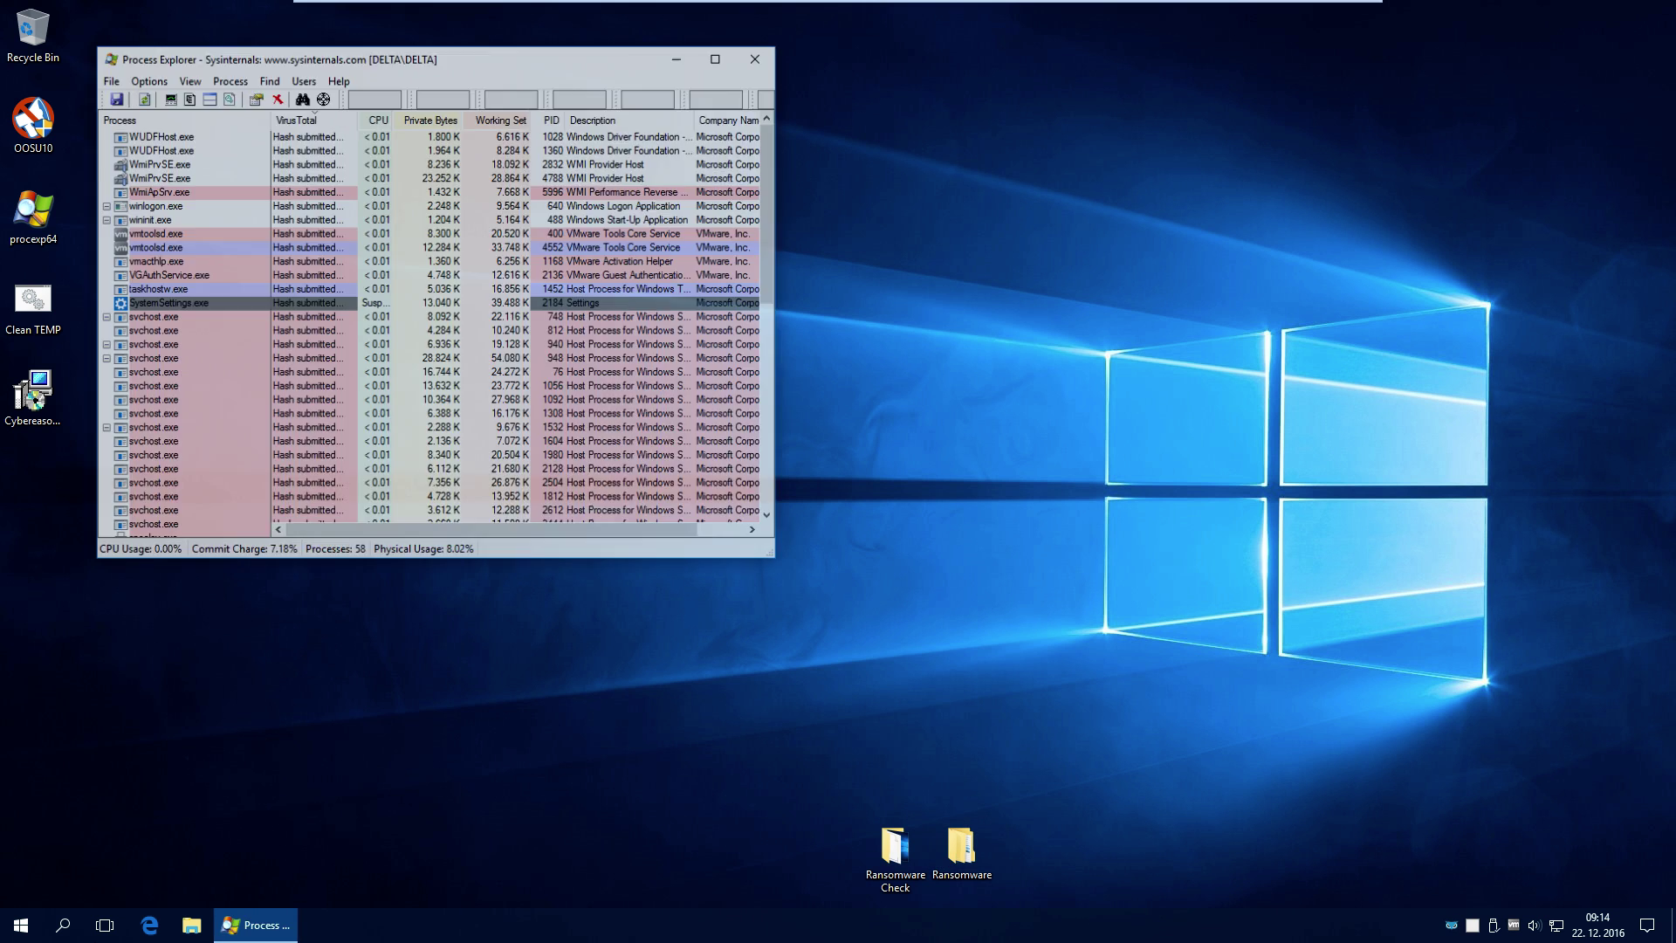
pyautogui.click(895, 849)
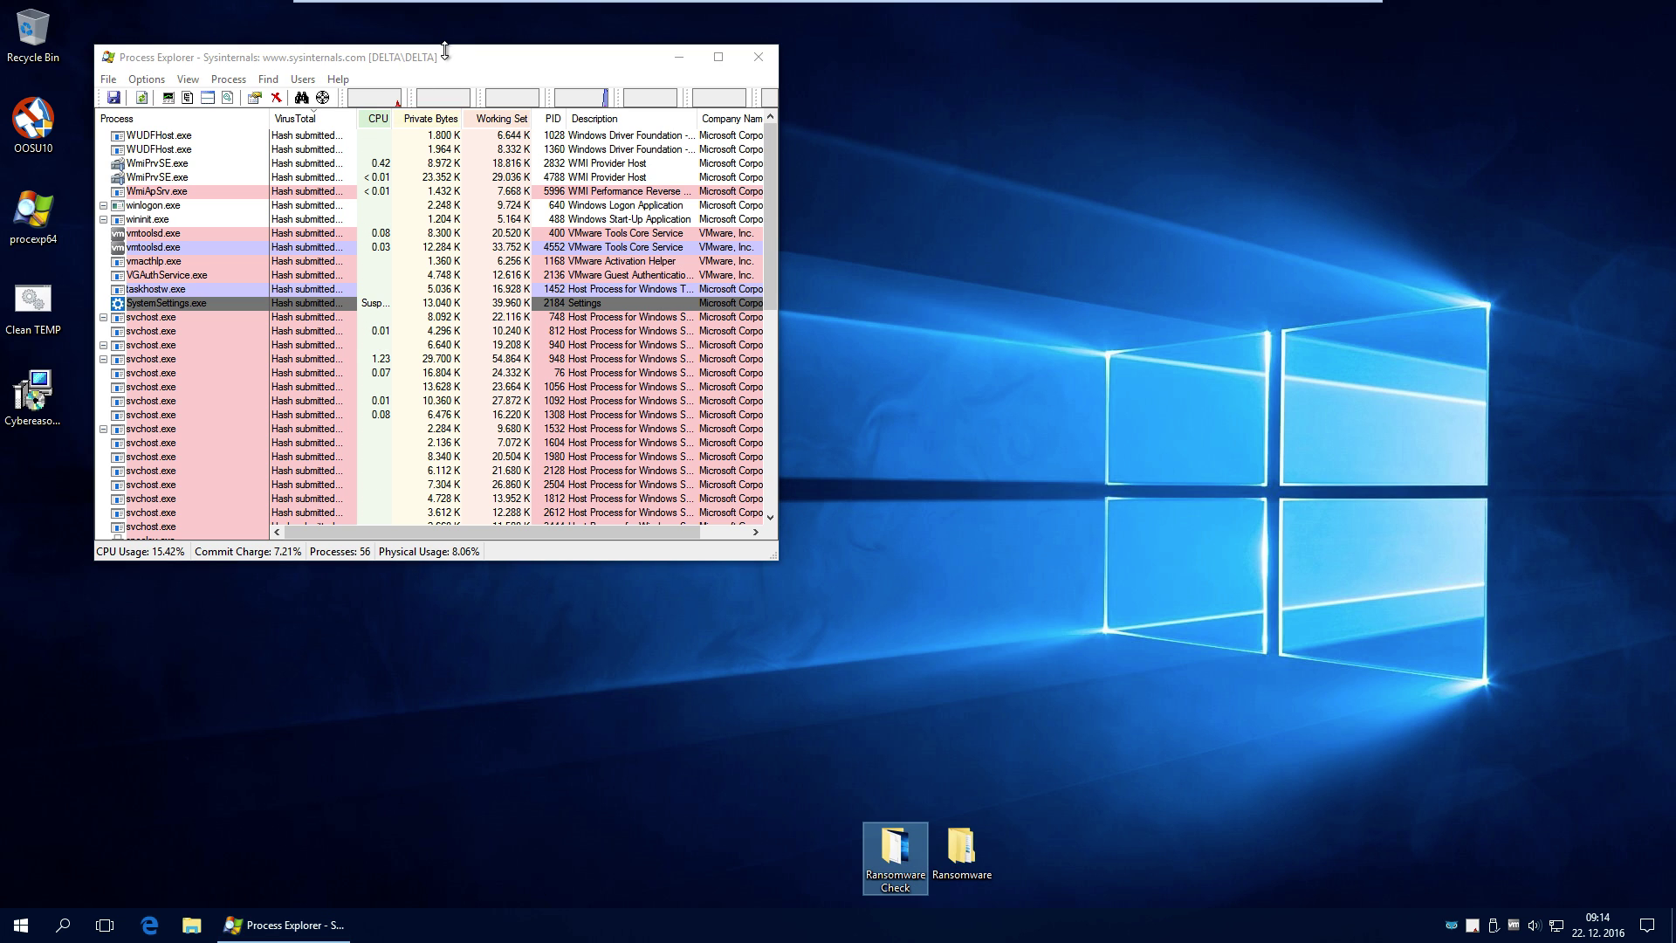
pyautogui.click(957, 726)
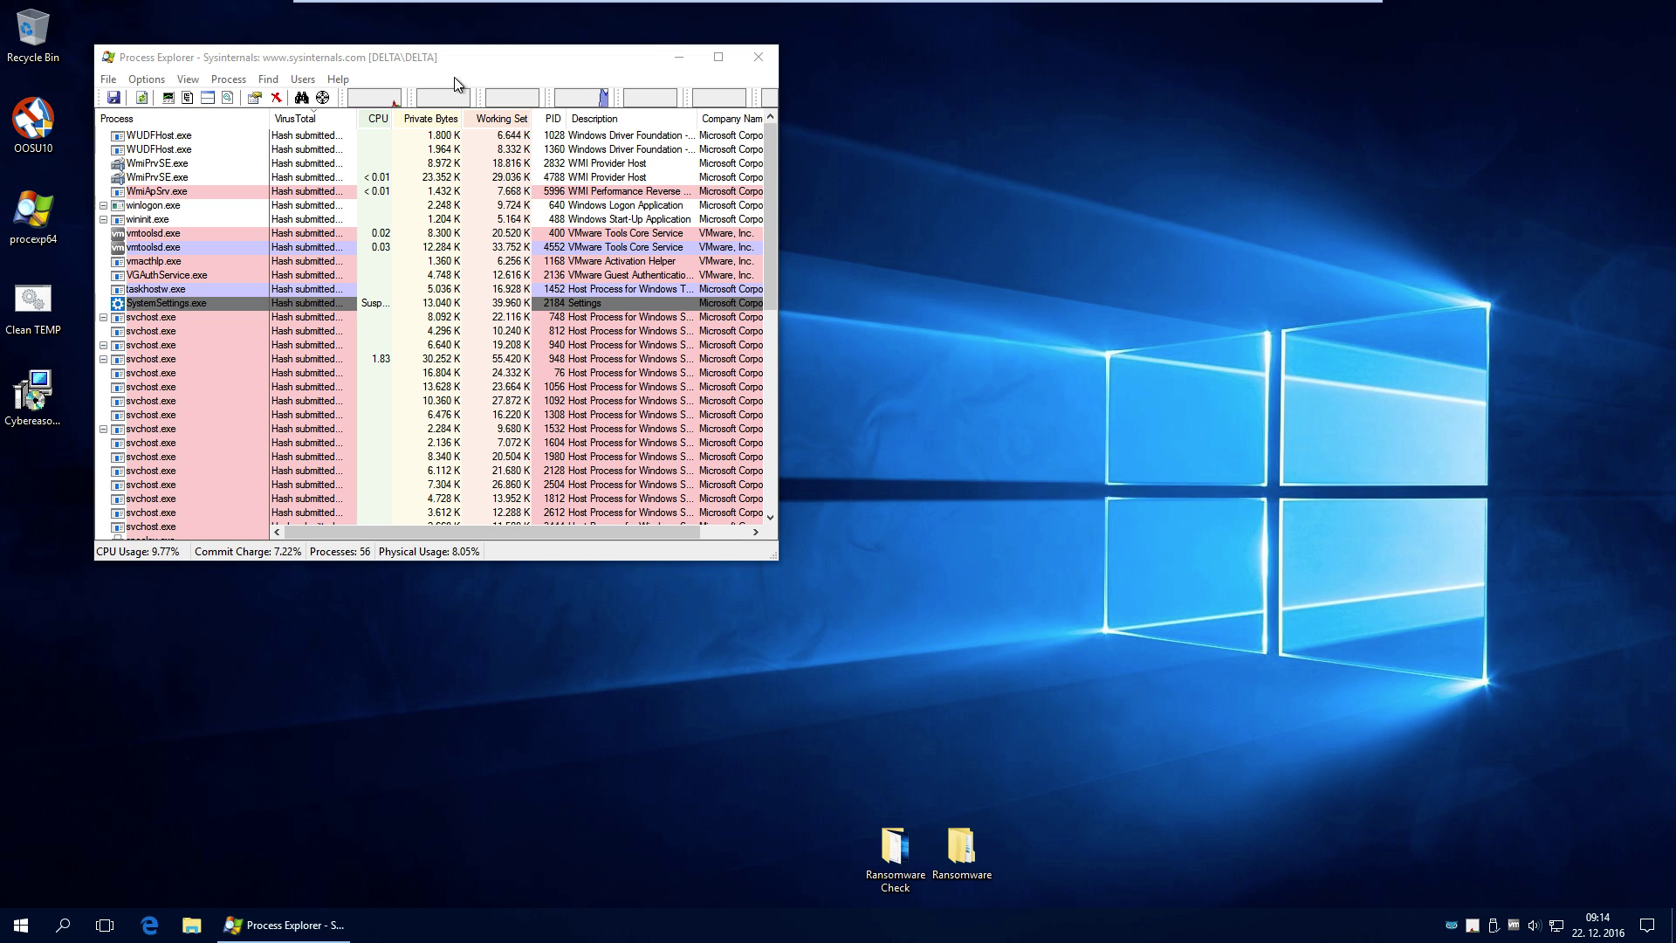
pyautogui.moveTo(395, 54); pyautogui.dragTo(490, 114)
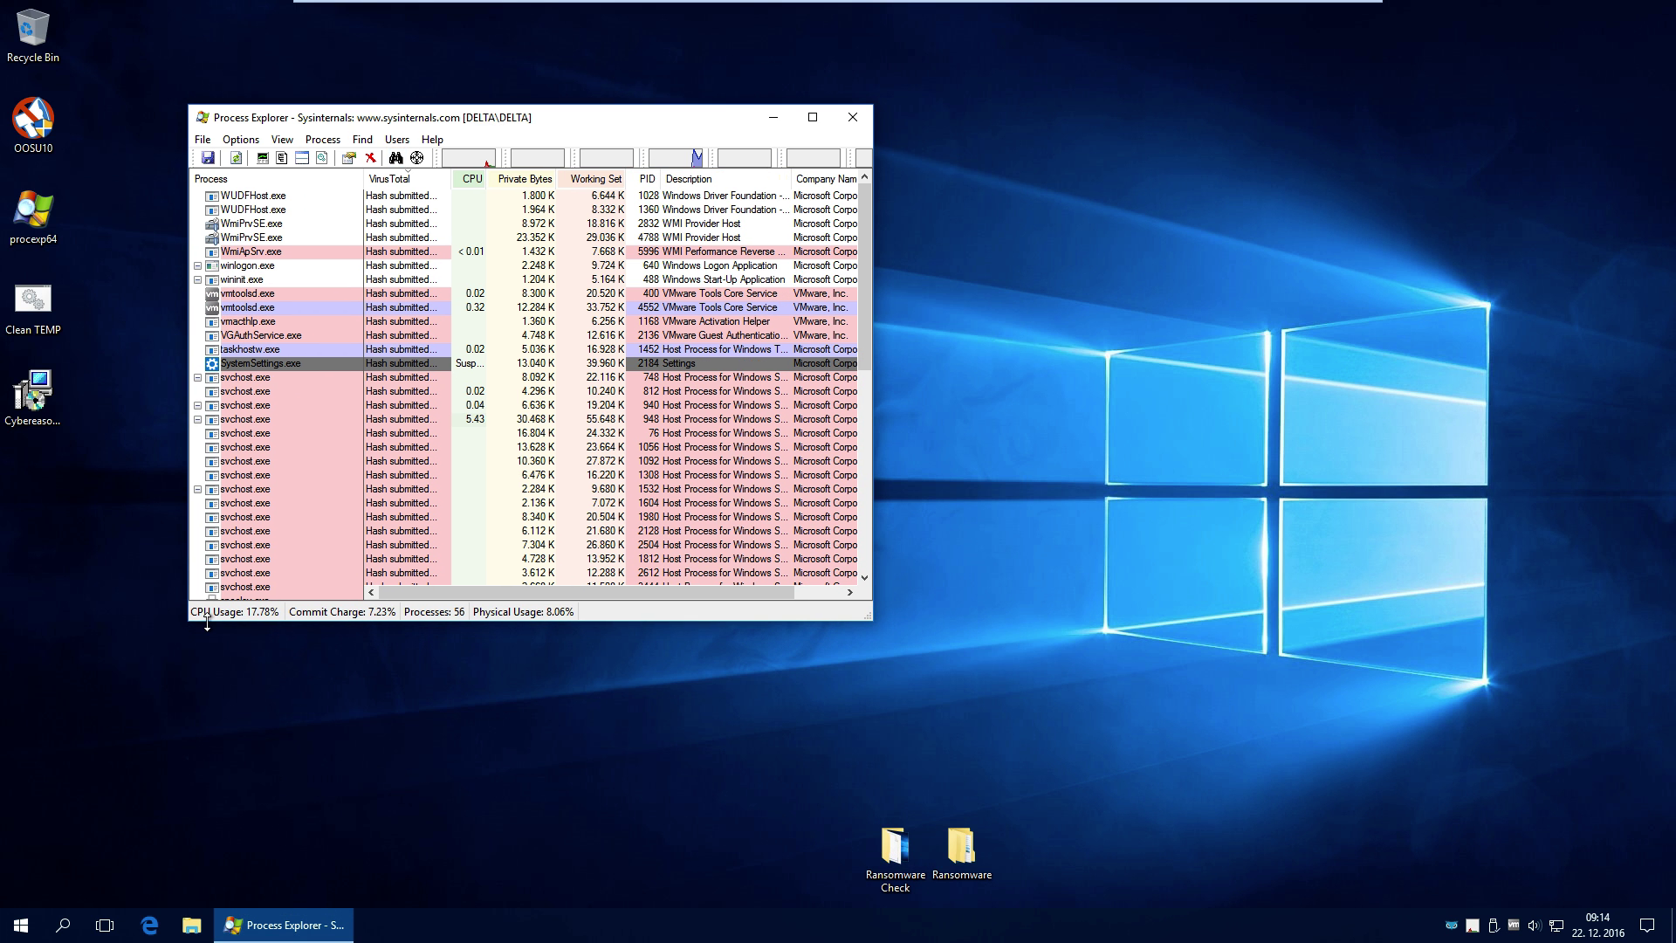
pyautogui.doubleClick(895, 845)
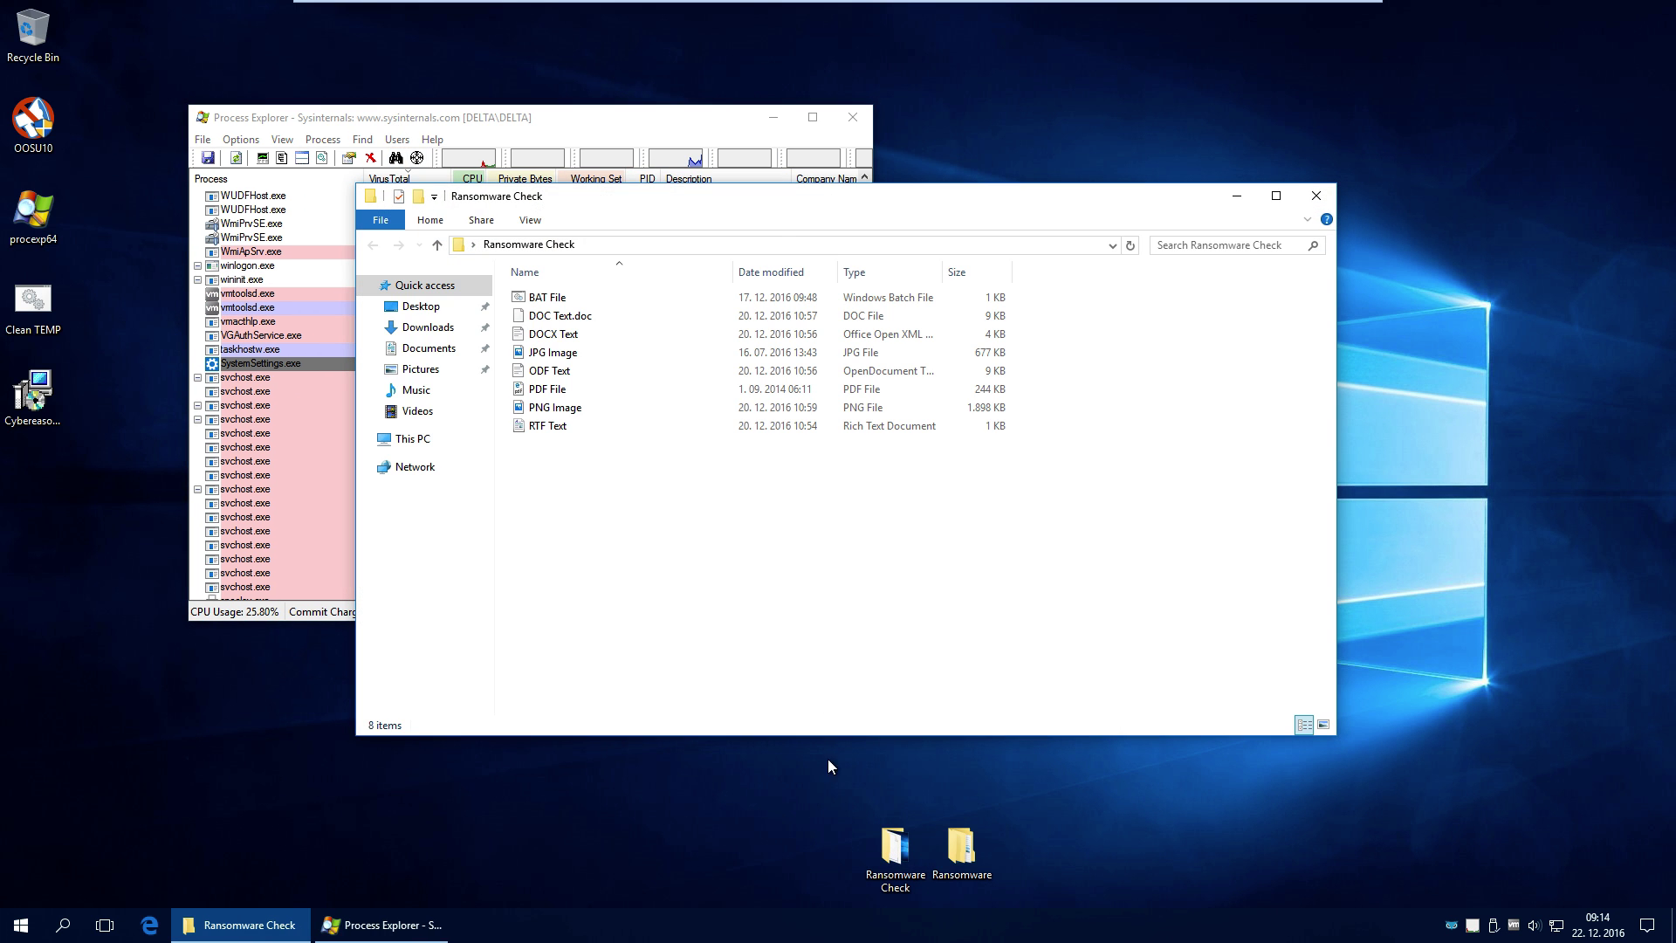
pyautogui.moveTo(805, 210); pyautogui.dragTo(1672, 4)
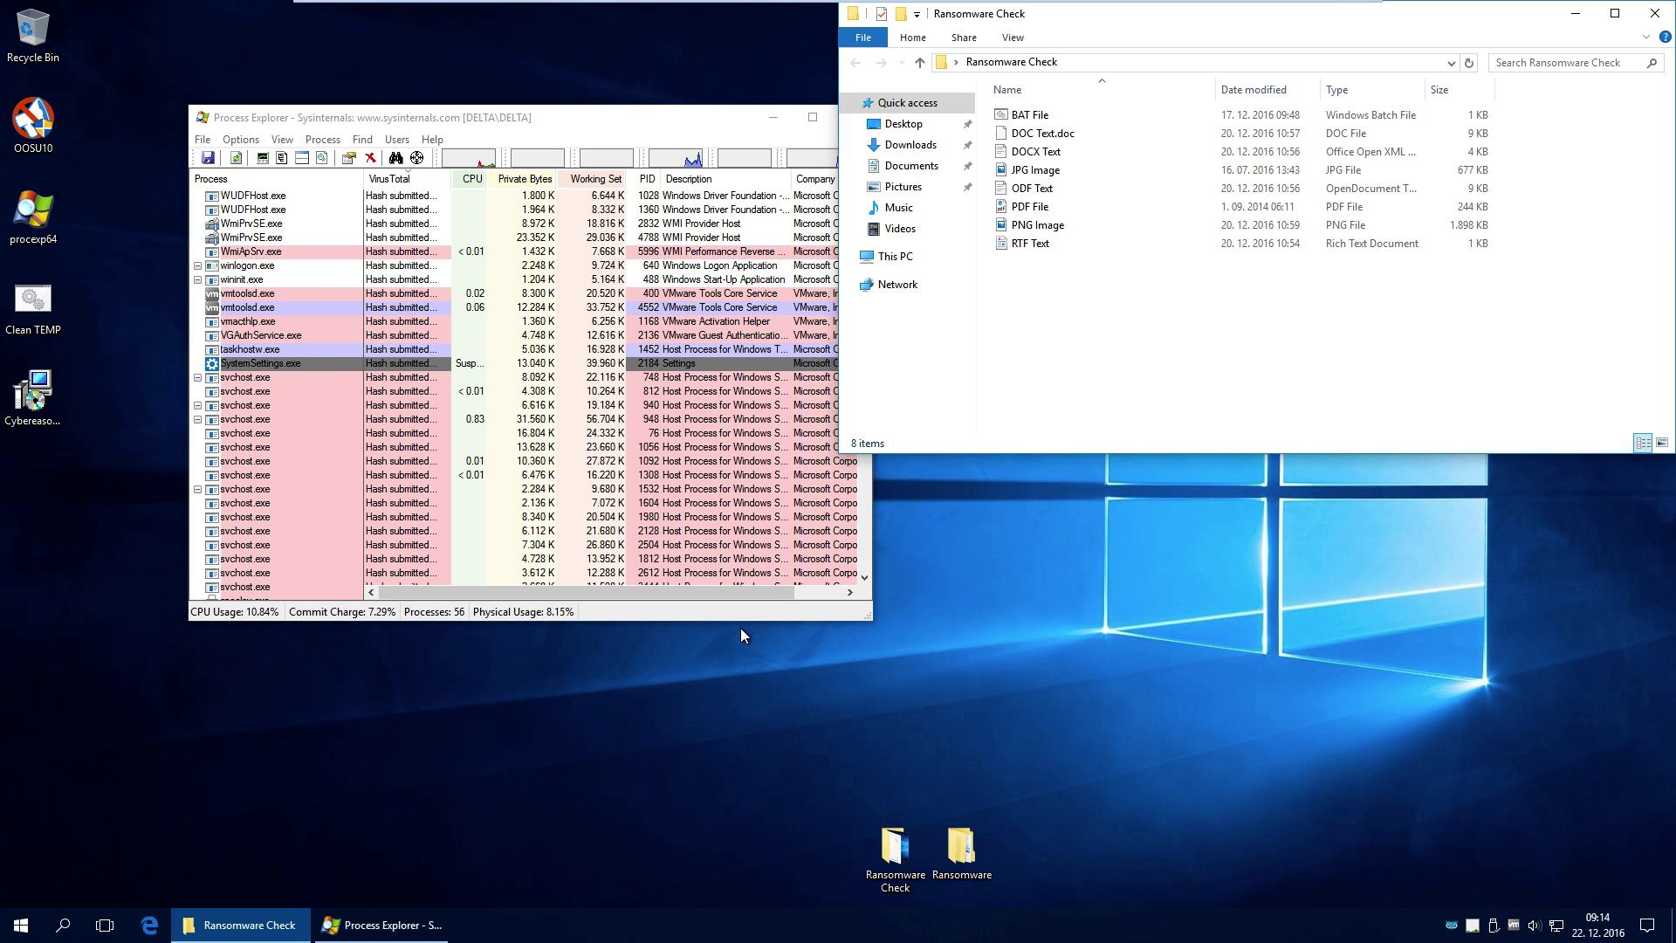
# Open the DATADRIVE (D:) drive from This PC in a new File Explorer window
pyautogui.click(10, 933)
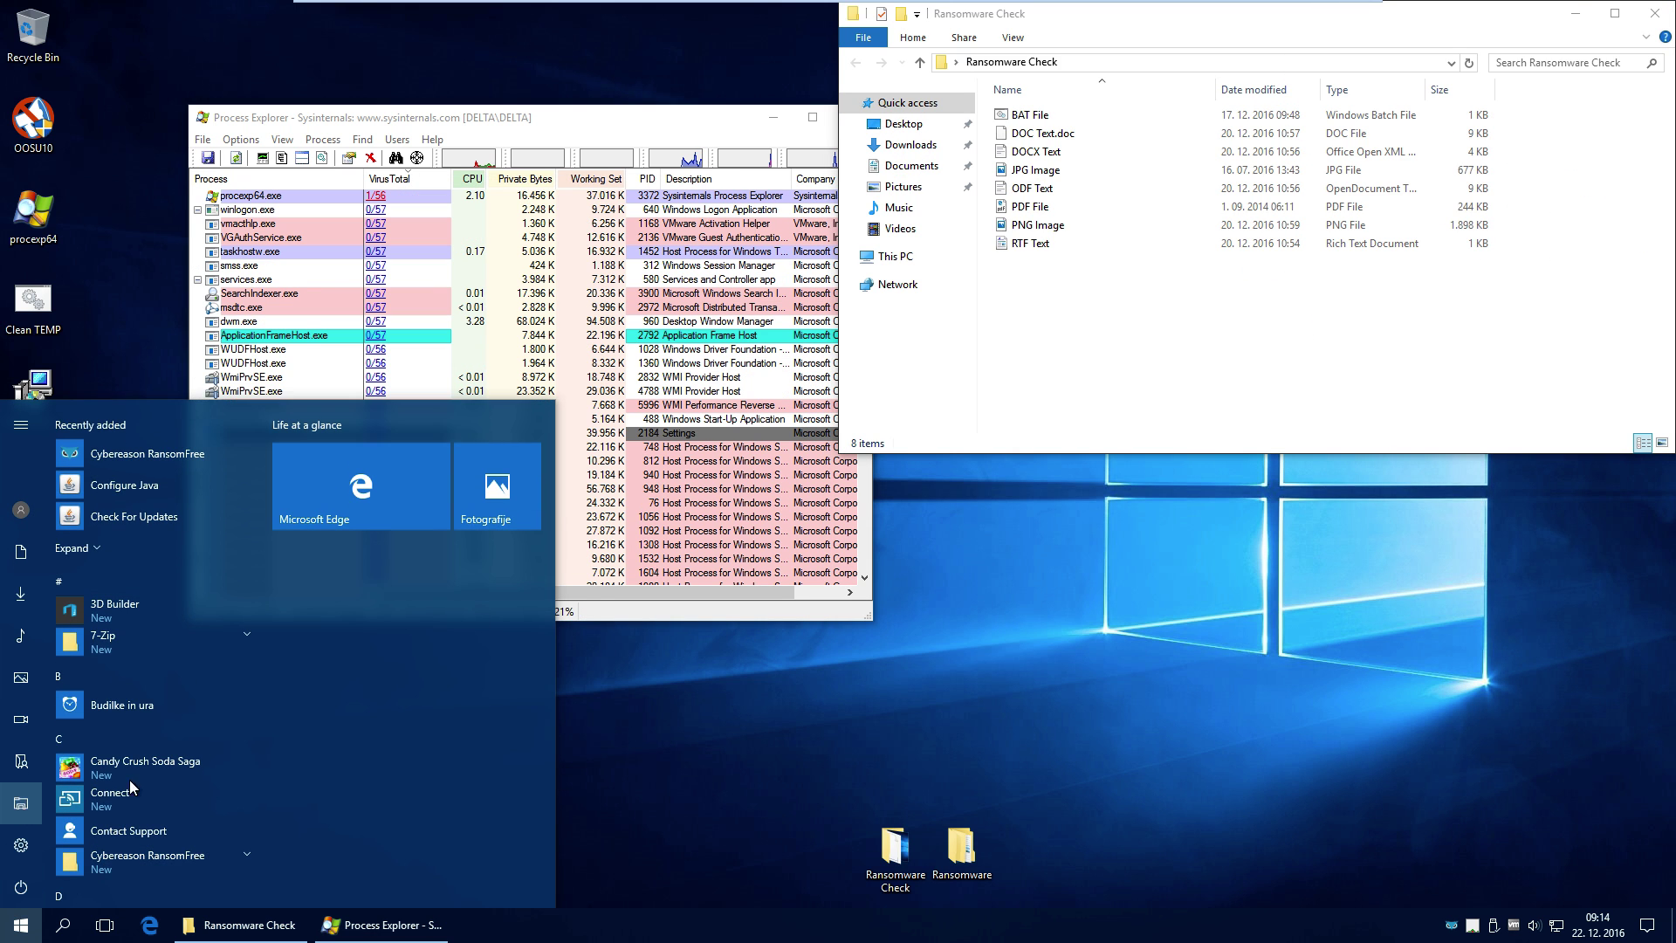
pyautogui.click(21, 804)
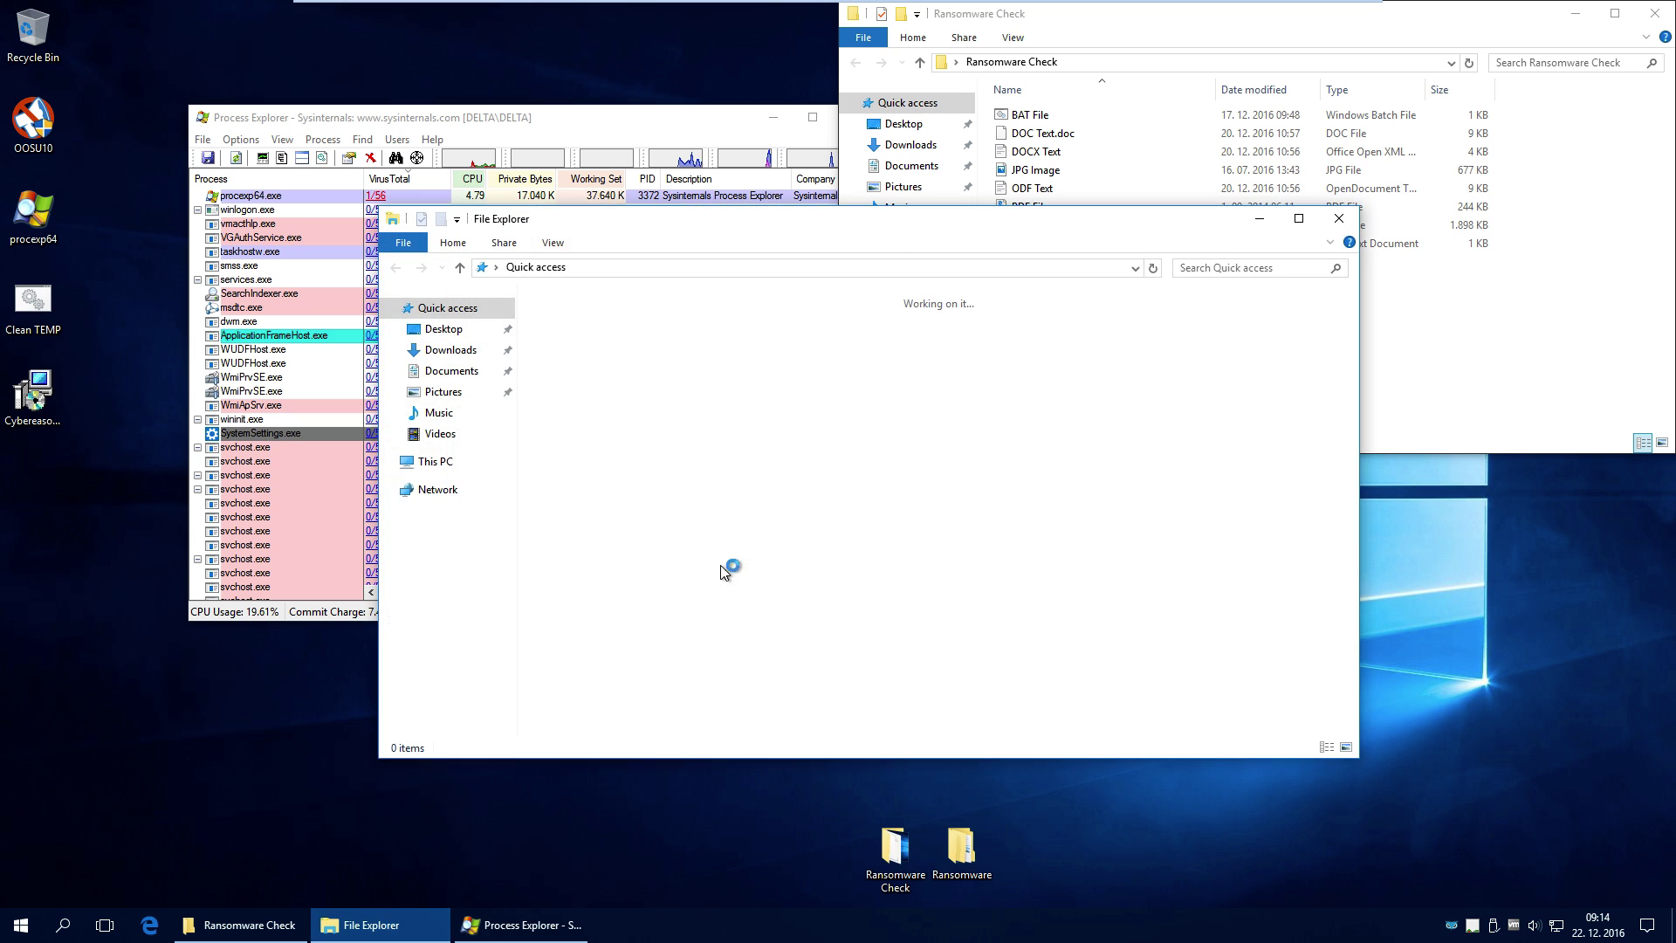
pyautogui.click(436, 463)
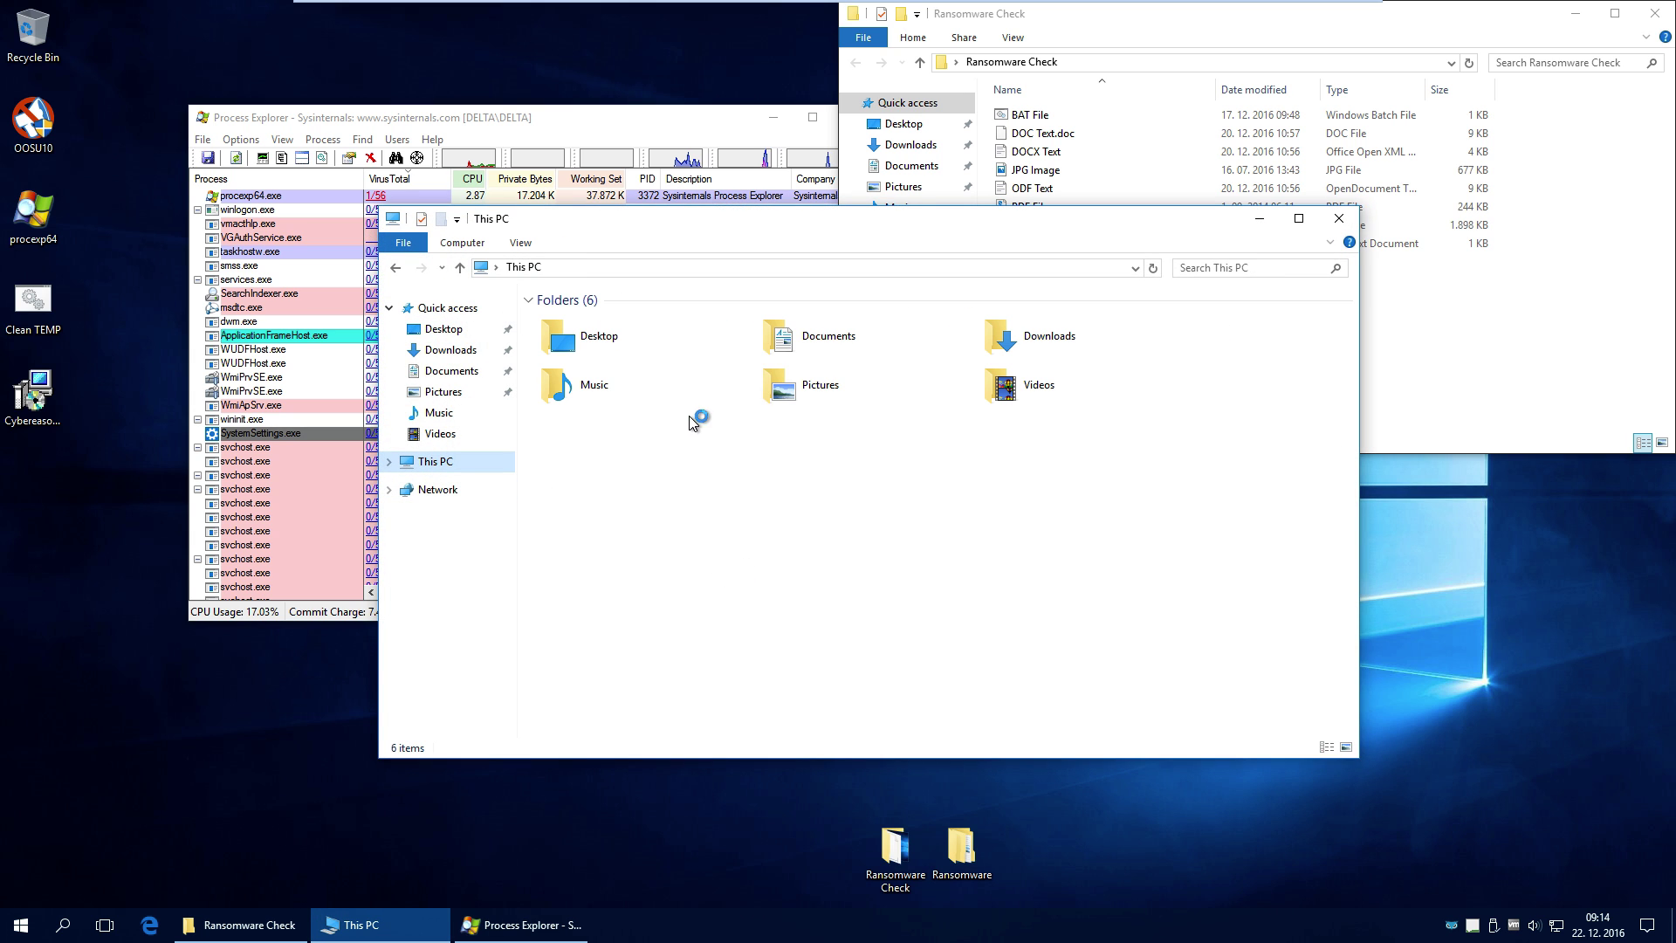
pyautogui.doubleClick(811, 461)
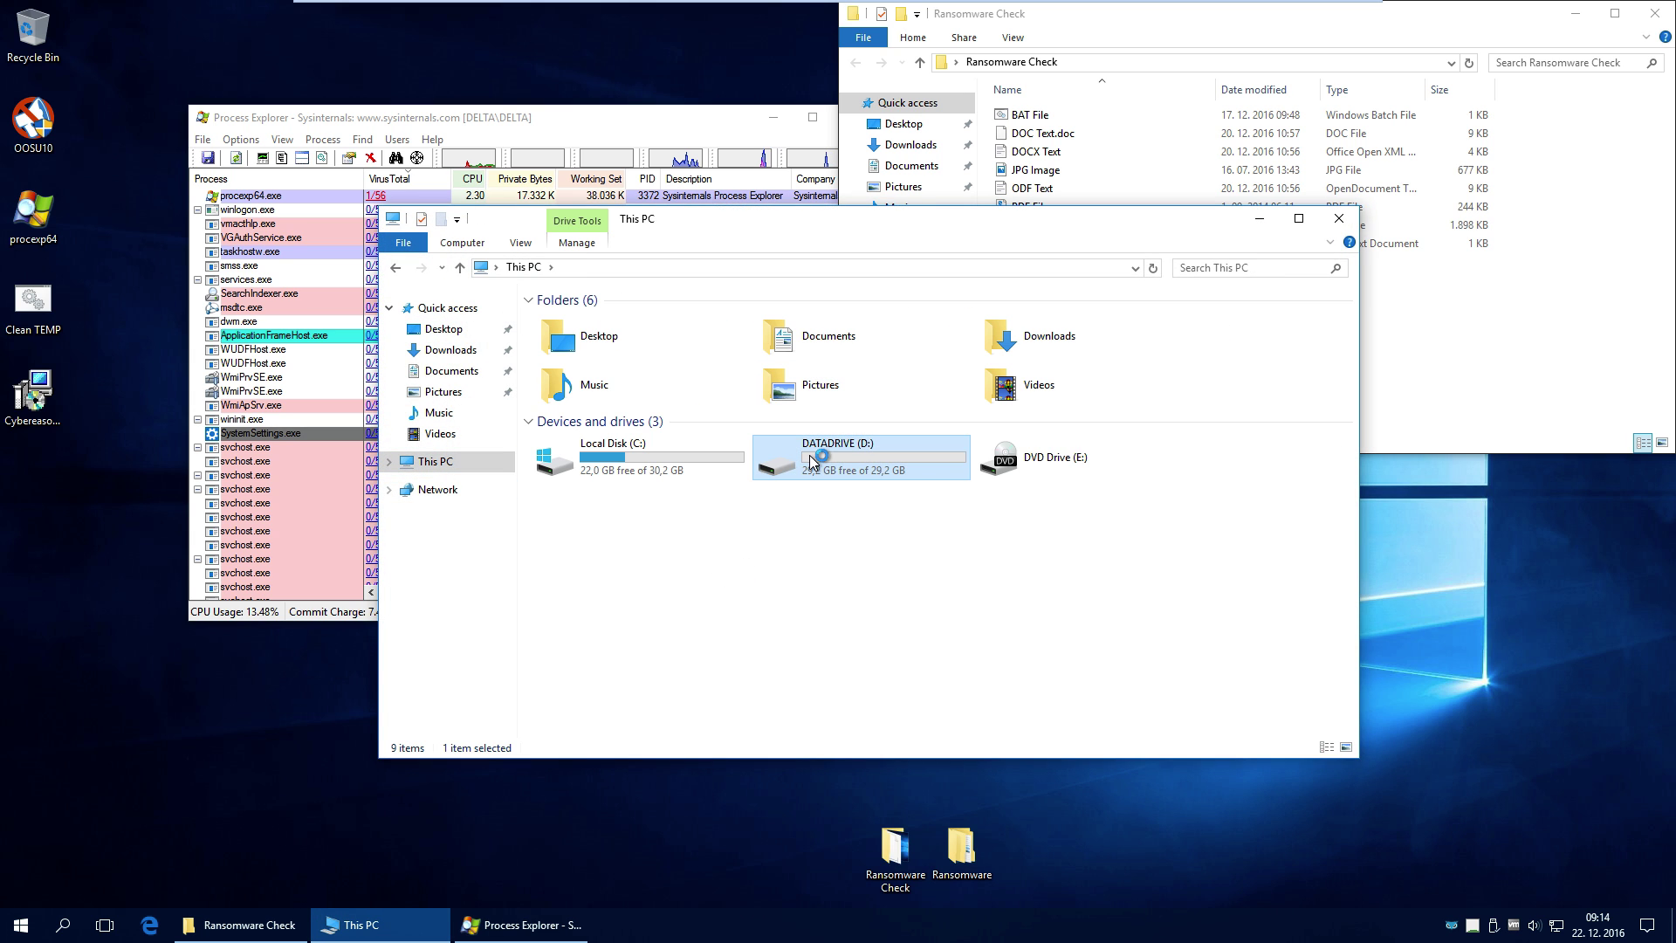
# Copy the USER TEST FILES folder from DATADRIVE (D:) into the Ransomware Check folder
pyautogui.click(663, 321)
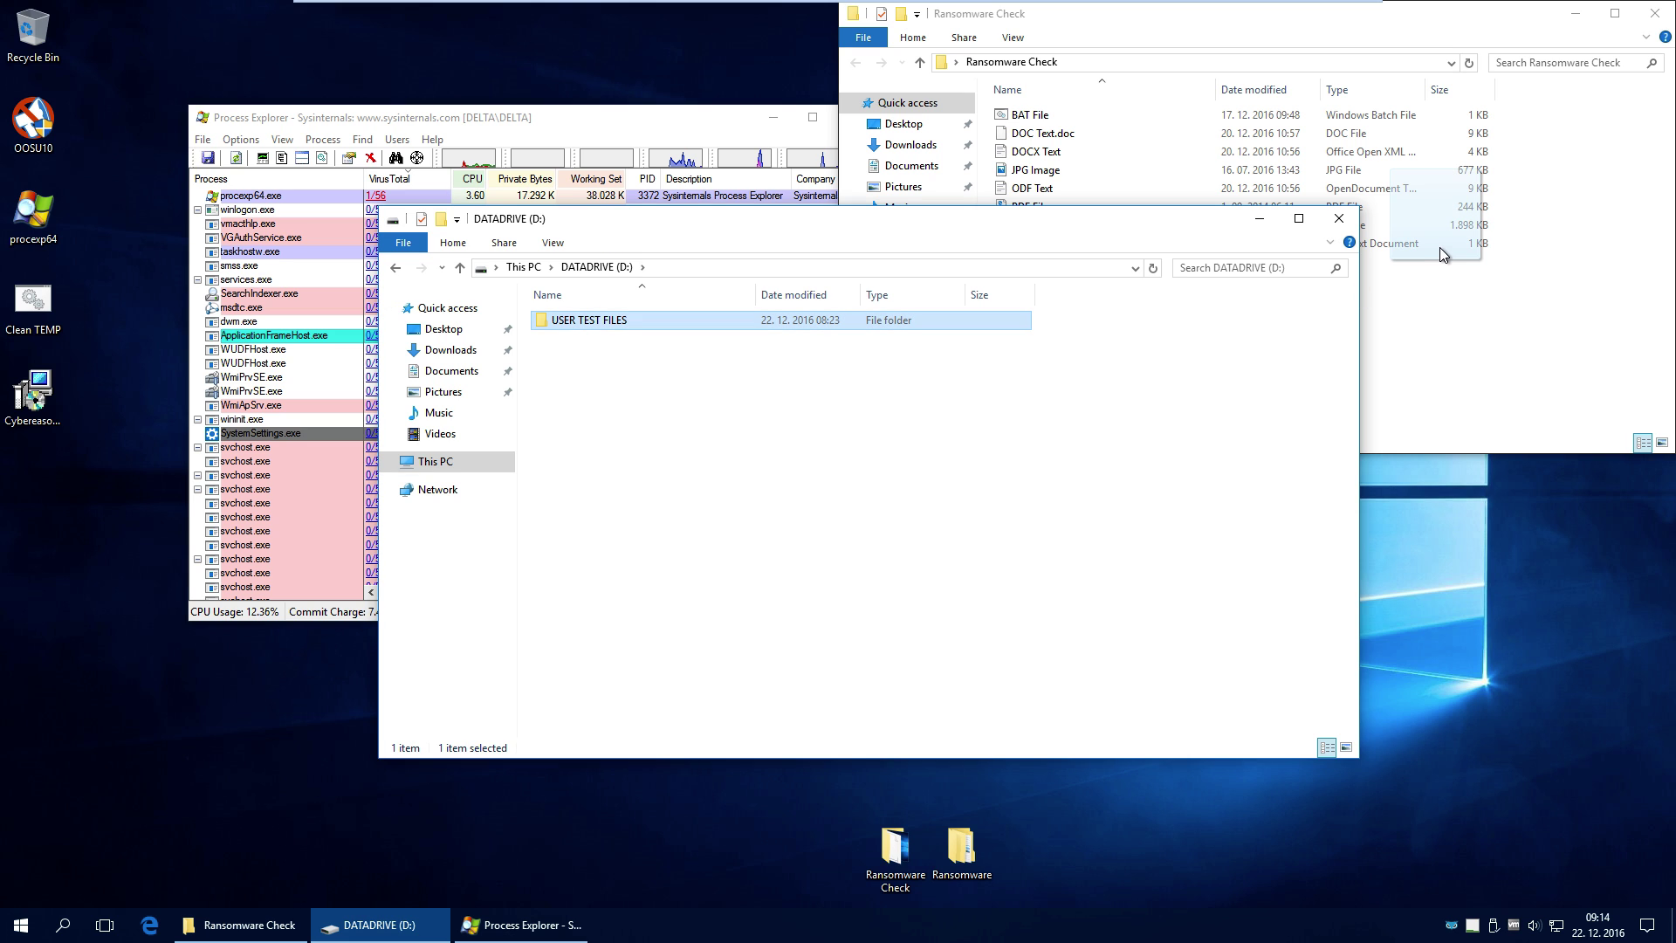
pyautogui.moveTo(1448, 313); pyautogui.dragTo(1523, 14)
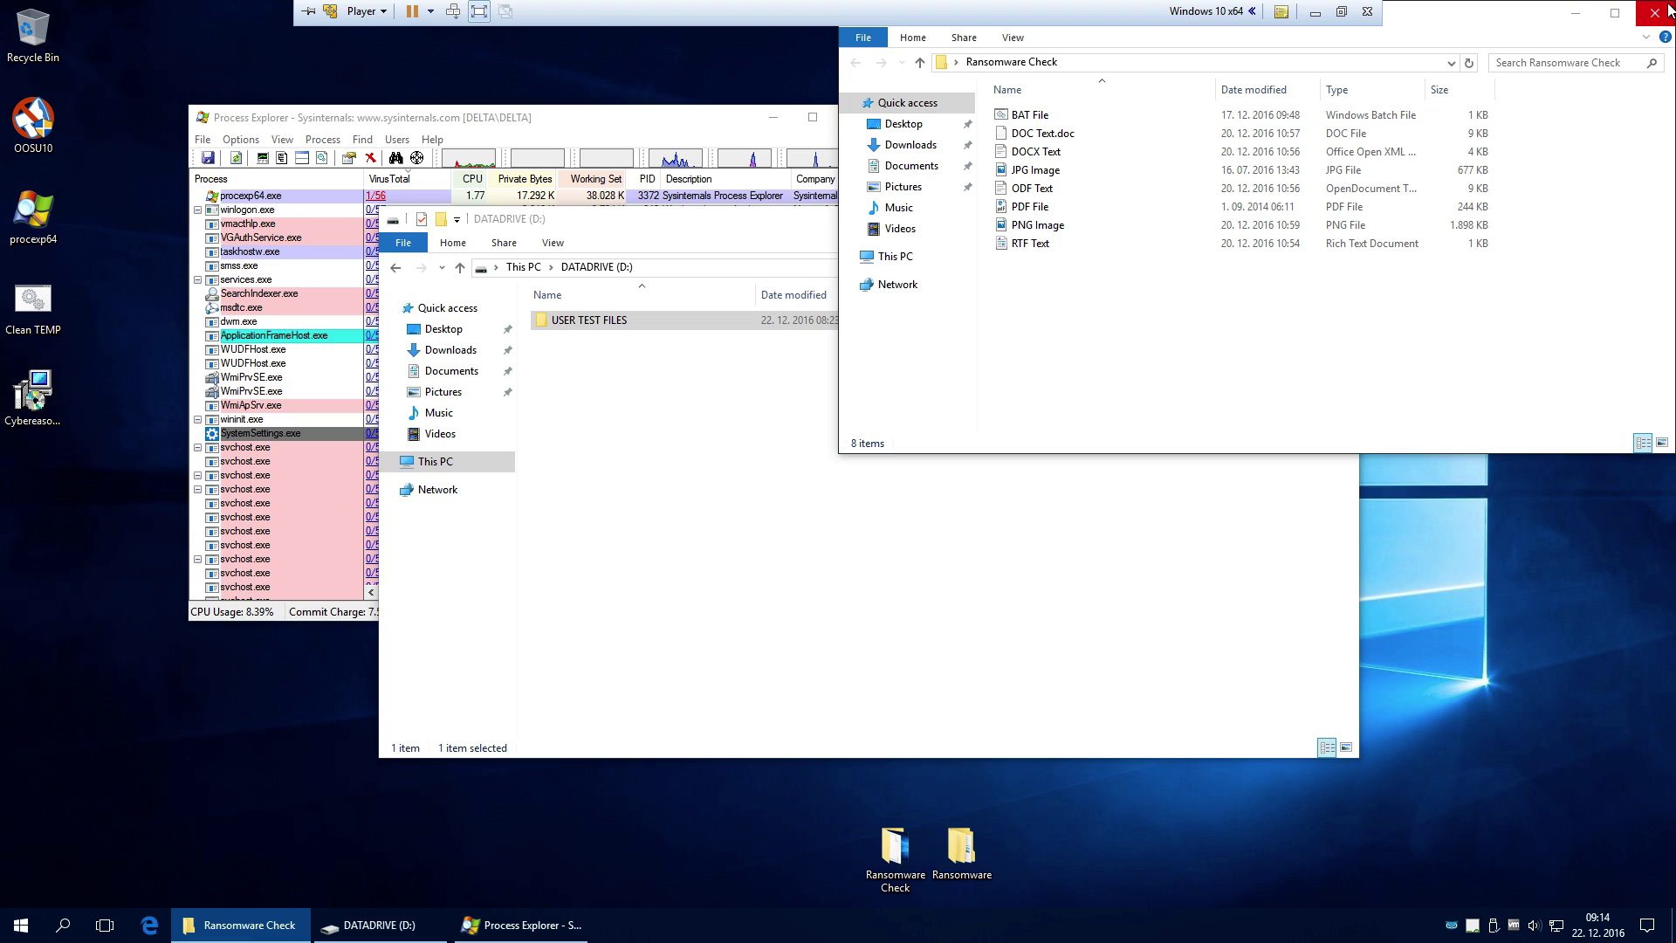
pyautogui.click(590, 330)
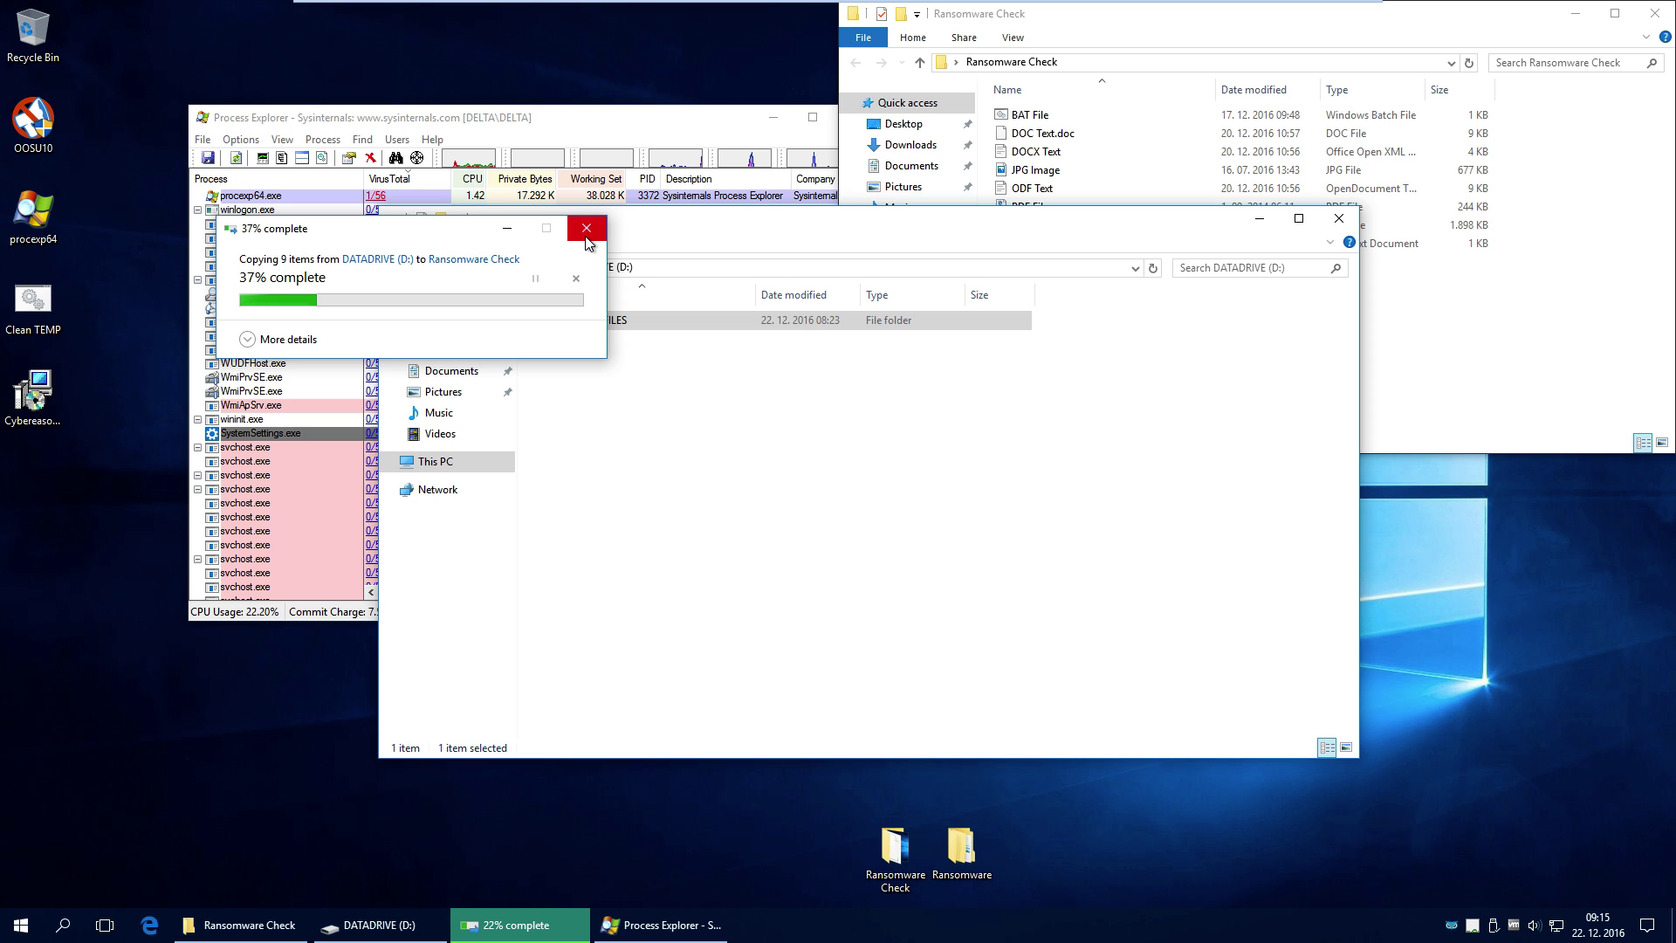
pyautogui.moveTo(659, 467); pyautogui.dragTo(1037, 574)
# Open USER TEST FILES on DATADRIVE (D:) and dock its window in the upper-right quarter of the desktop
pyautogui.doubleClick(569, 319)
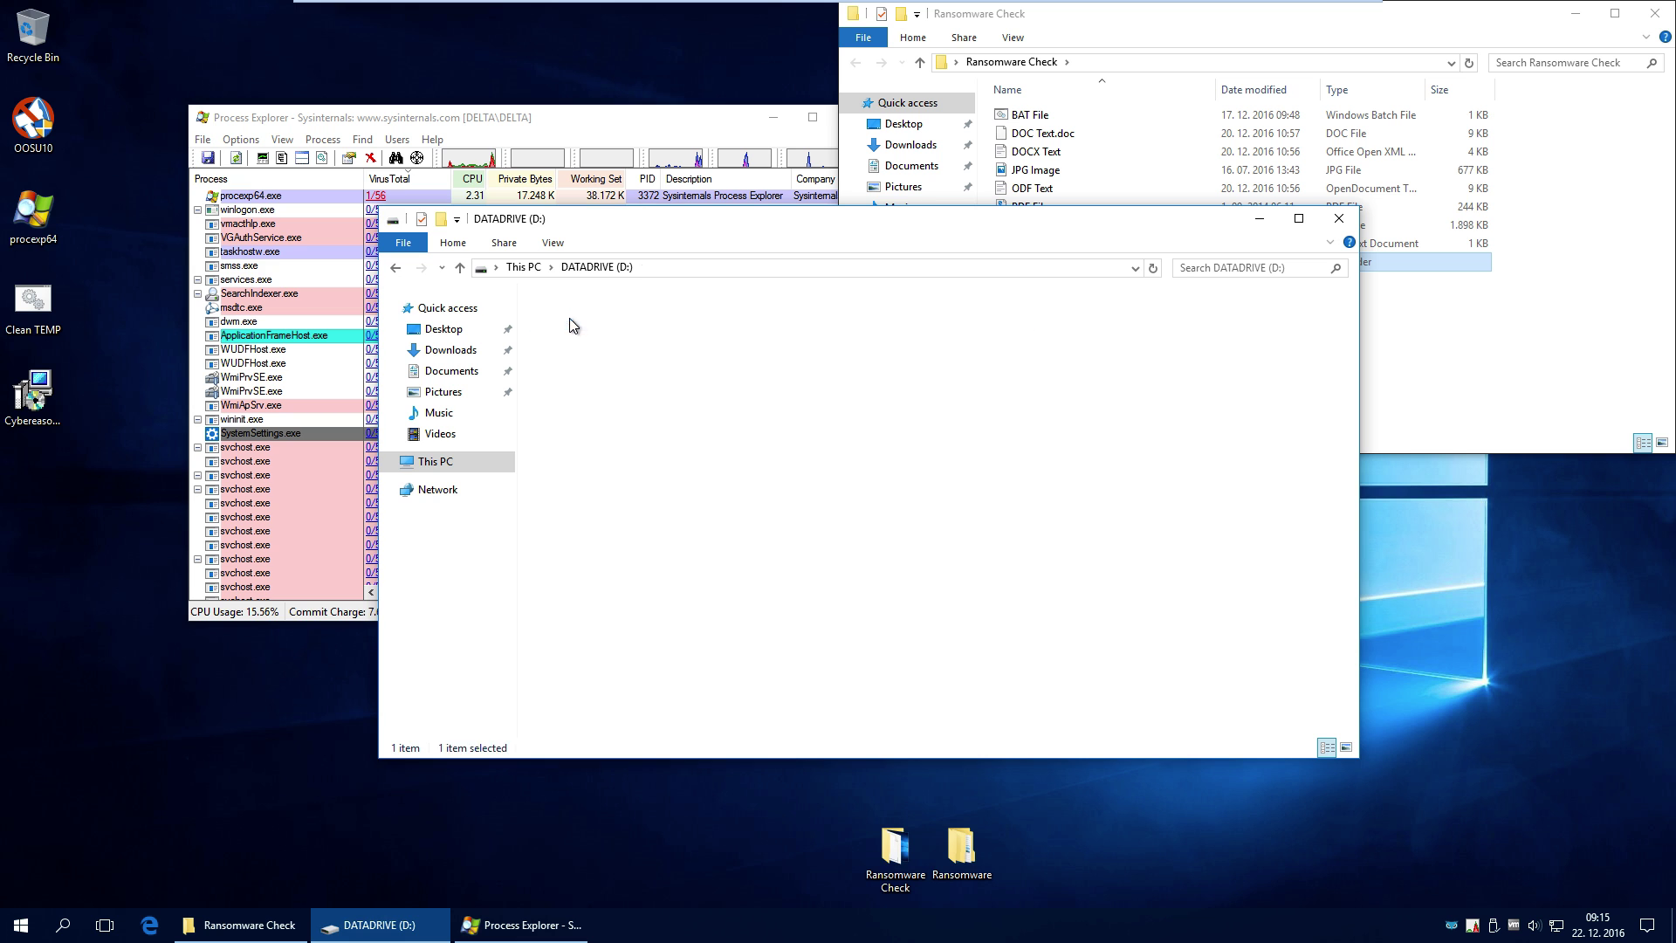
pyautogui.moveTo(643, 231); pyautogui.dragTo(1672, 2)
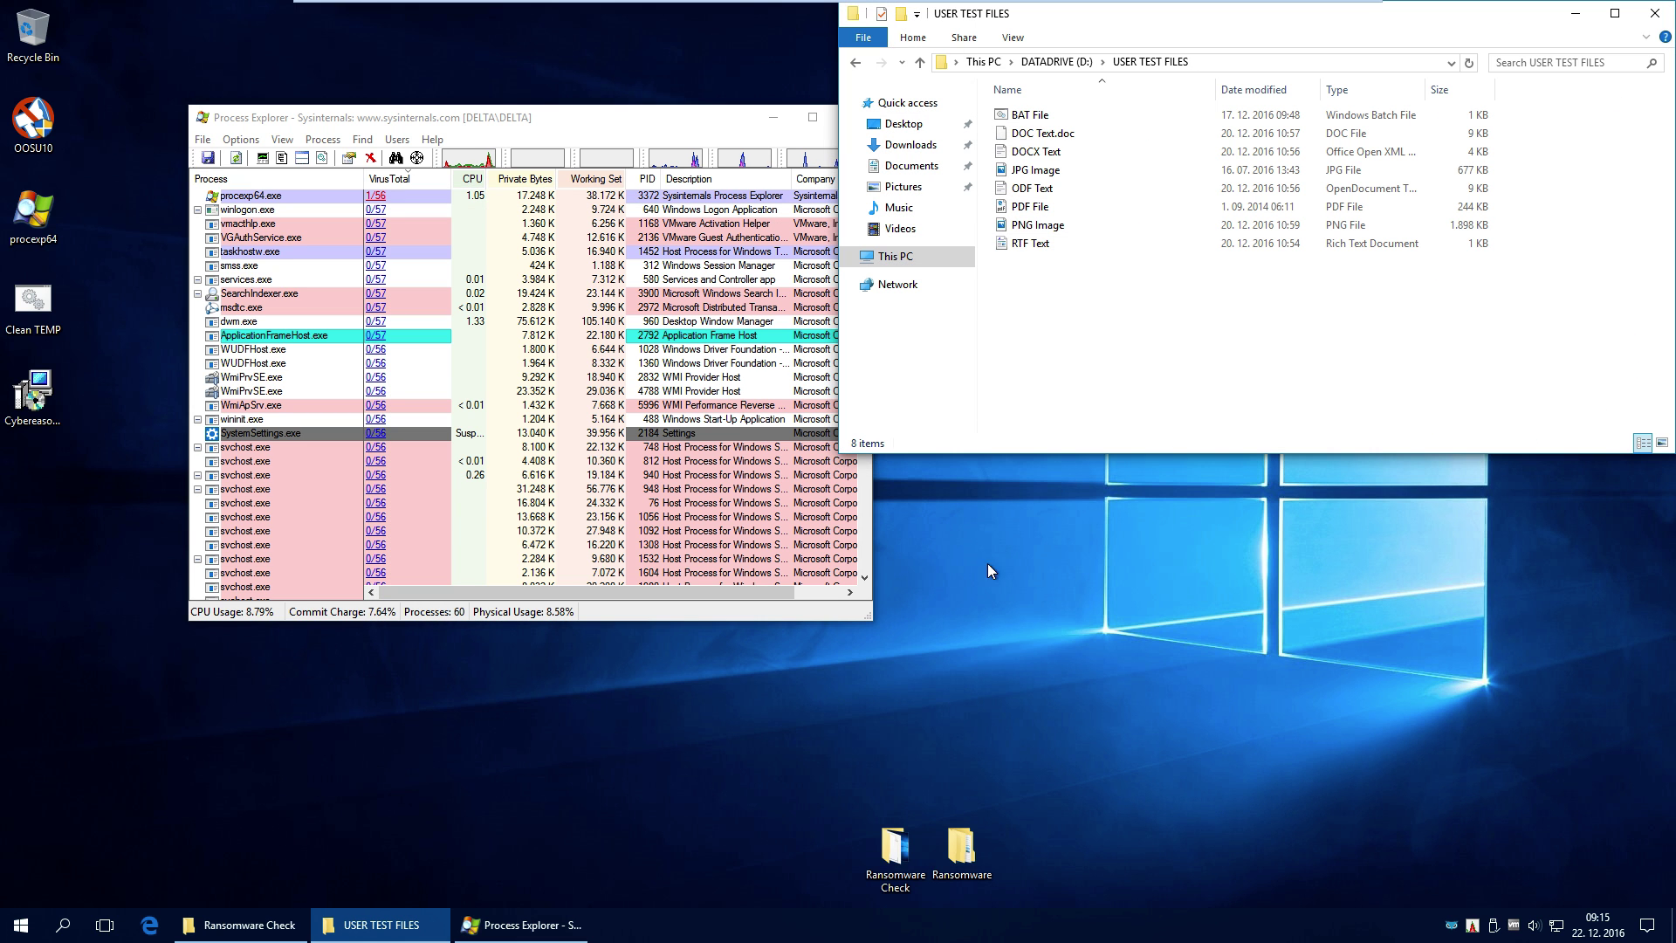
# Delete the copied USER TEST FILES folder from Ransomware Check and empty the Recycle Bin
pyautogui.click(240, 925)
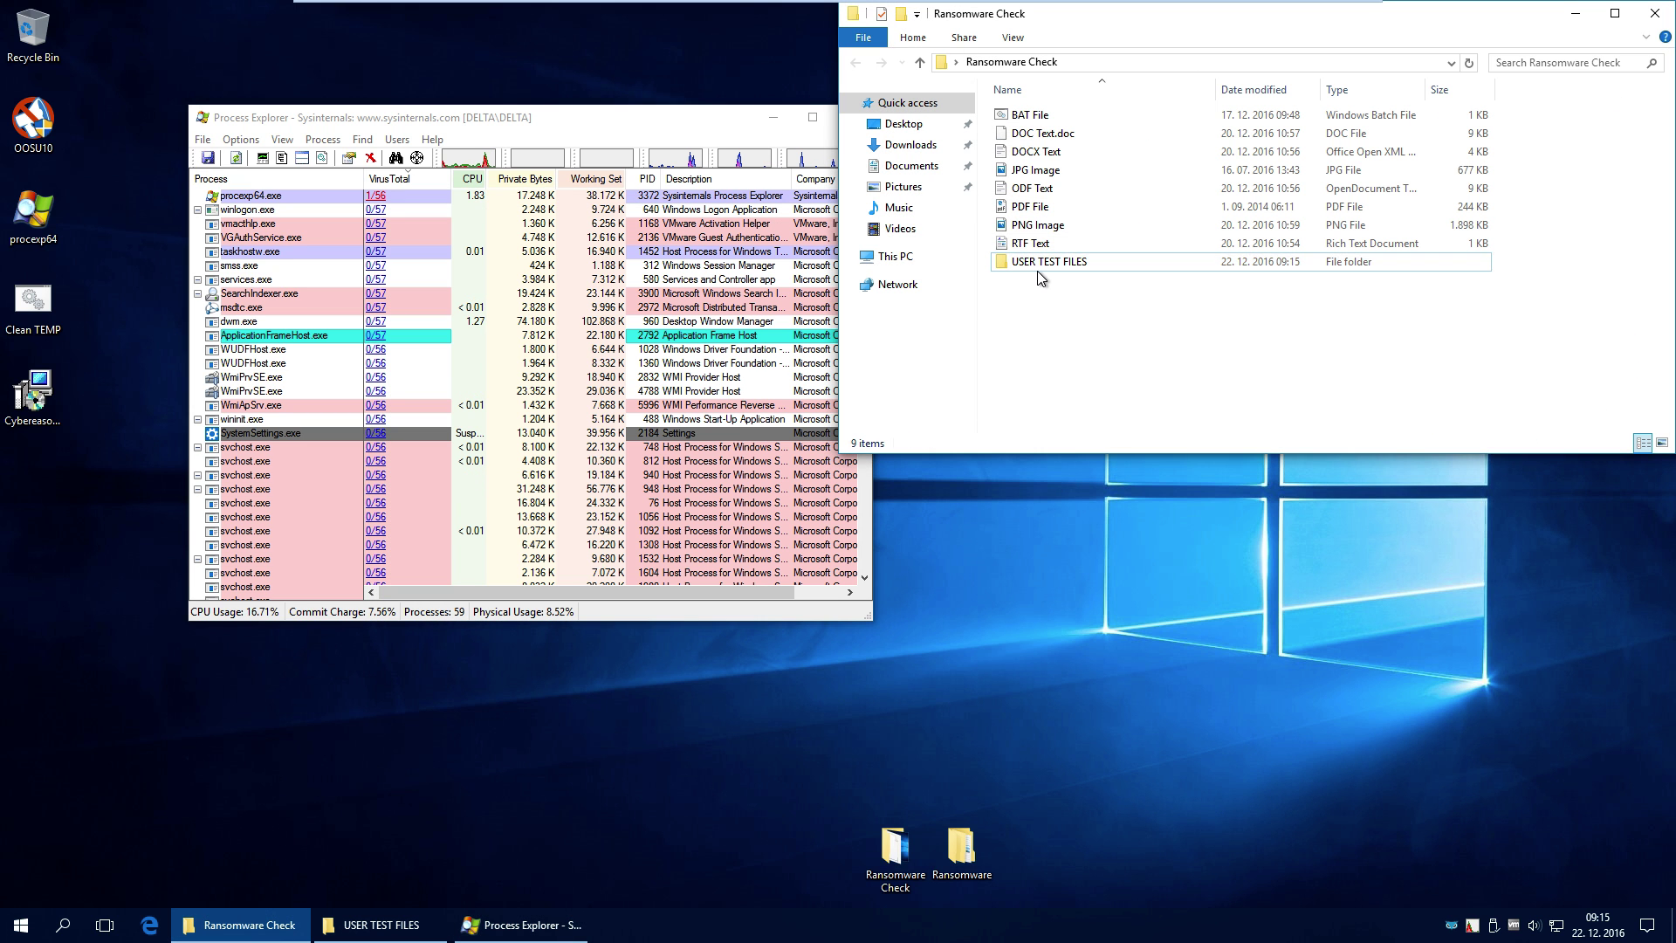
pyautogui.press('Delete')
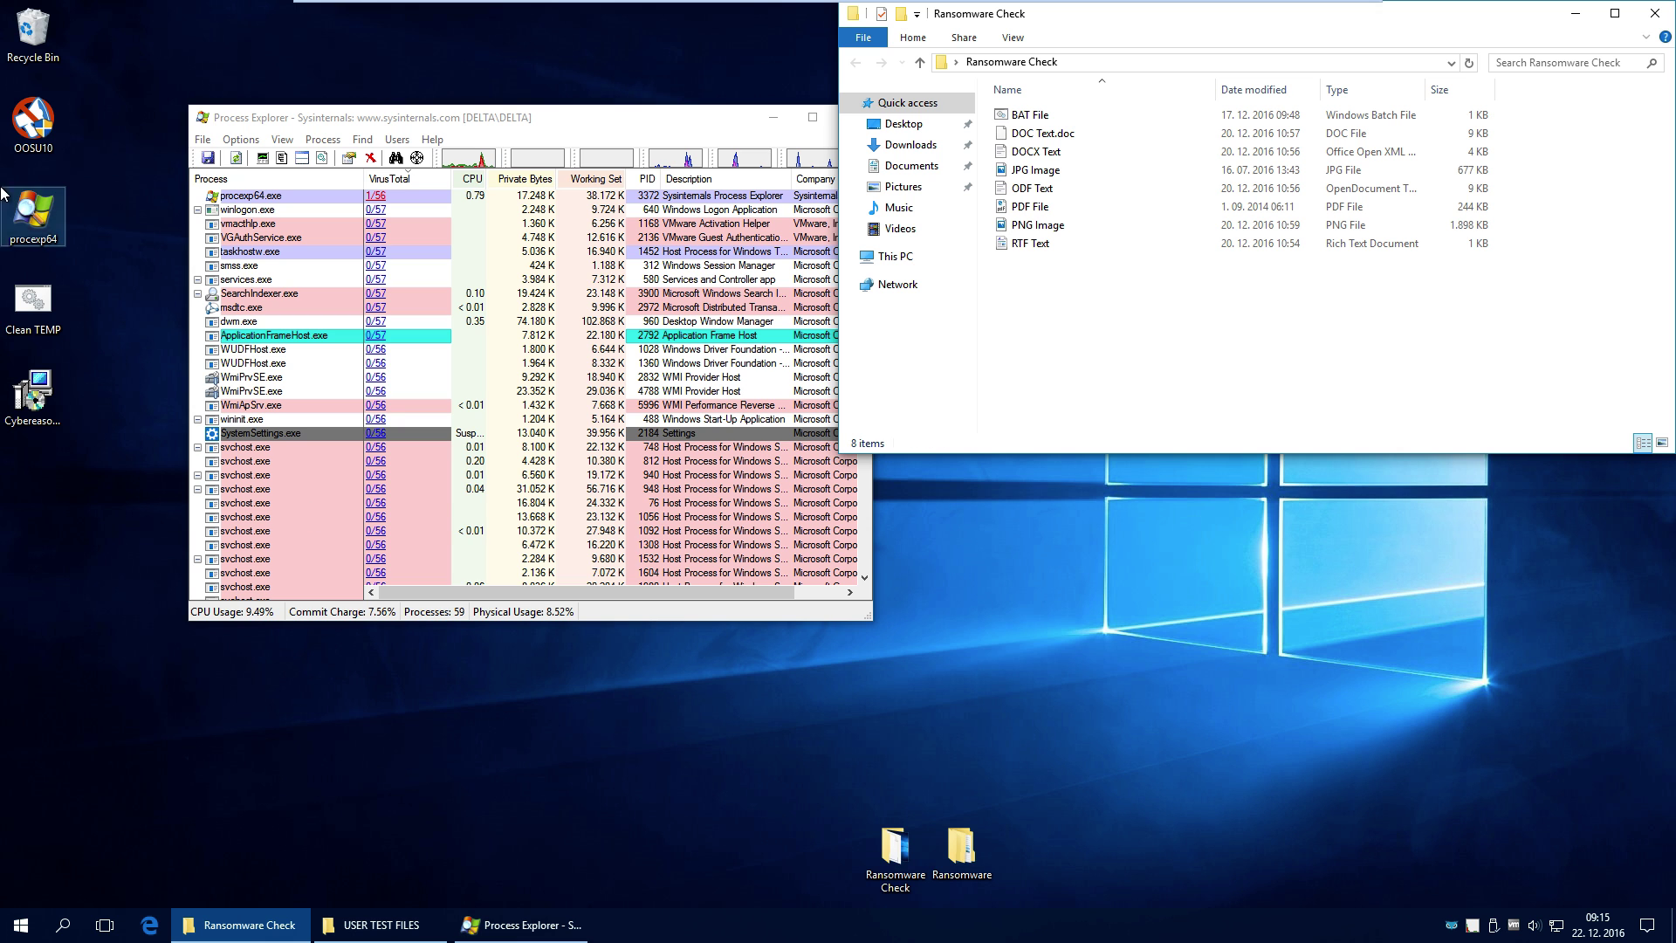
pyautogui.rightClick(48, 35)
pyautogui.click(92, 60)
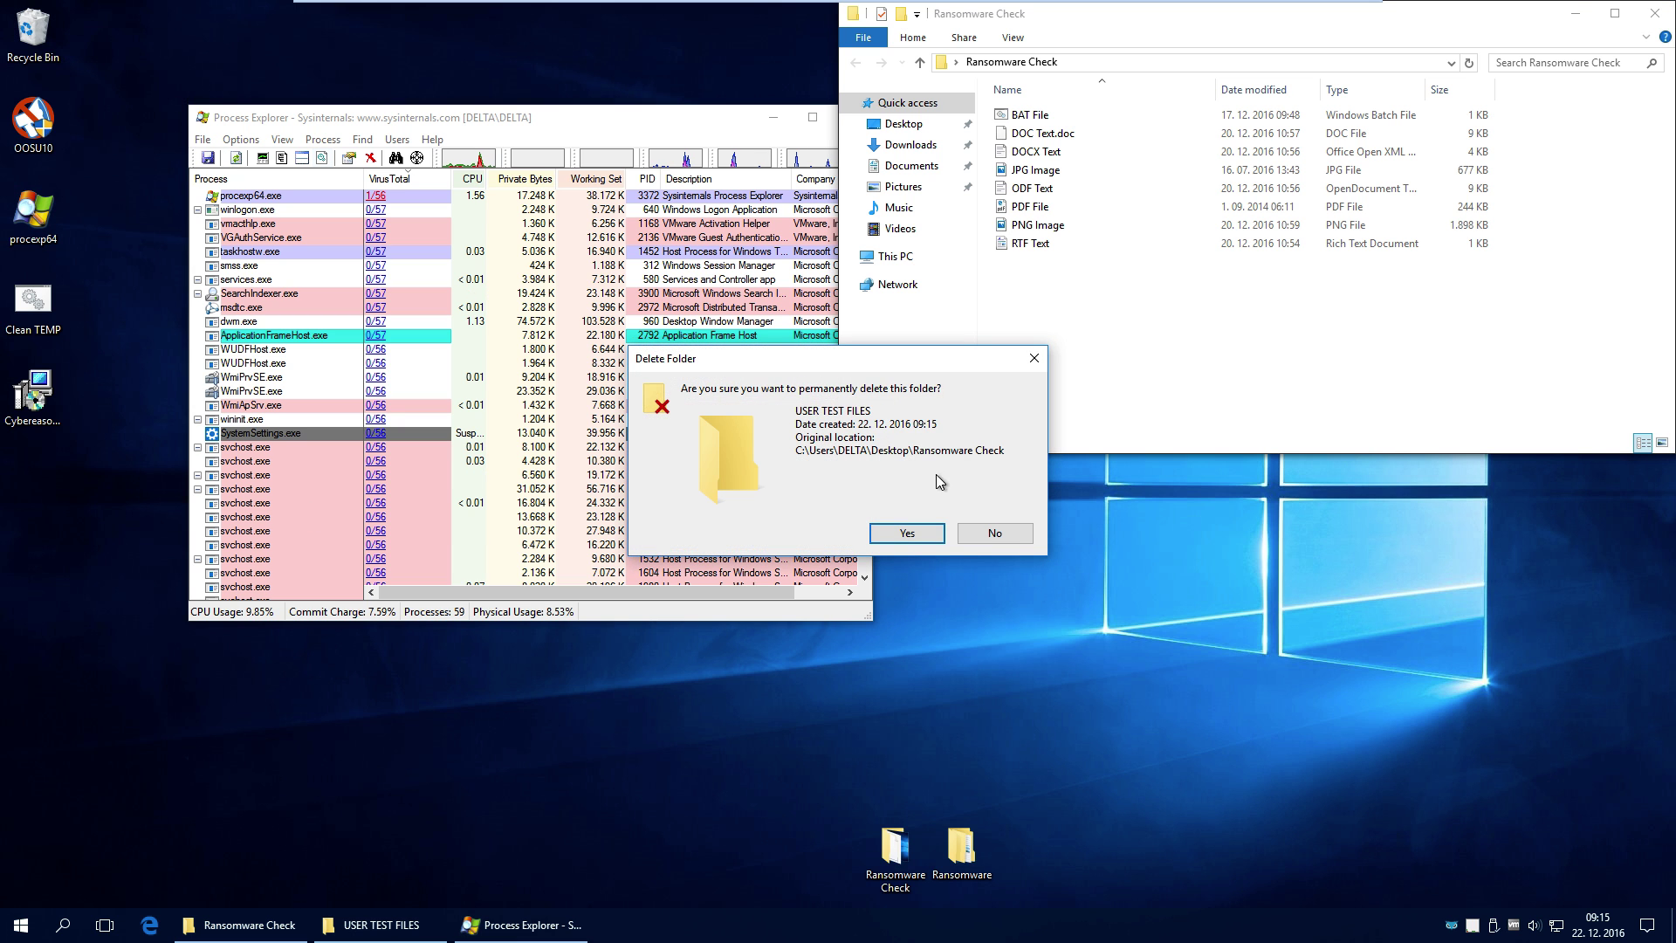
pyautogui.click(905, 533)
# Dock Process Explorer to the left half of the desktop and open the Documents folder in the upper-right quarter
pyautogui.moveTo(666, 120); pyautogui.dragTo(2, 407)
pyautogui.click(21, 924)
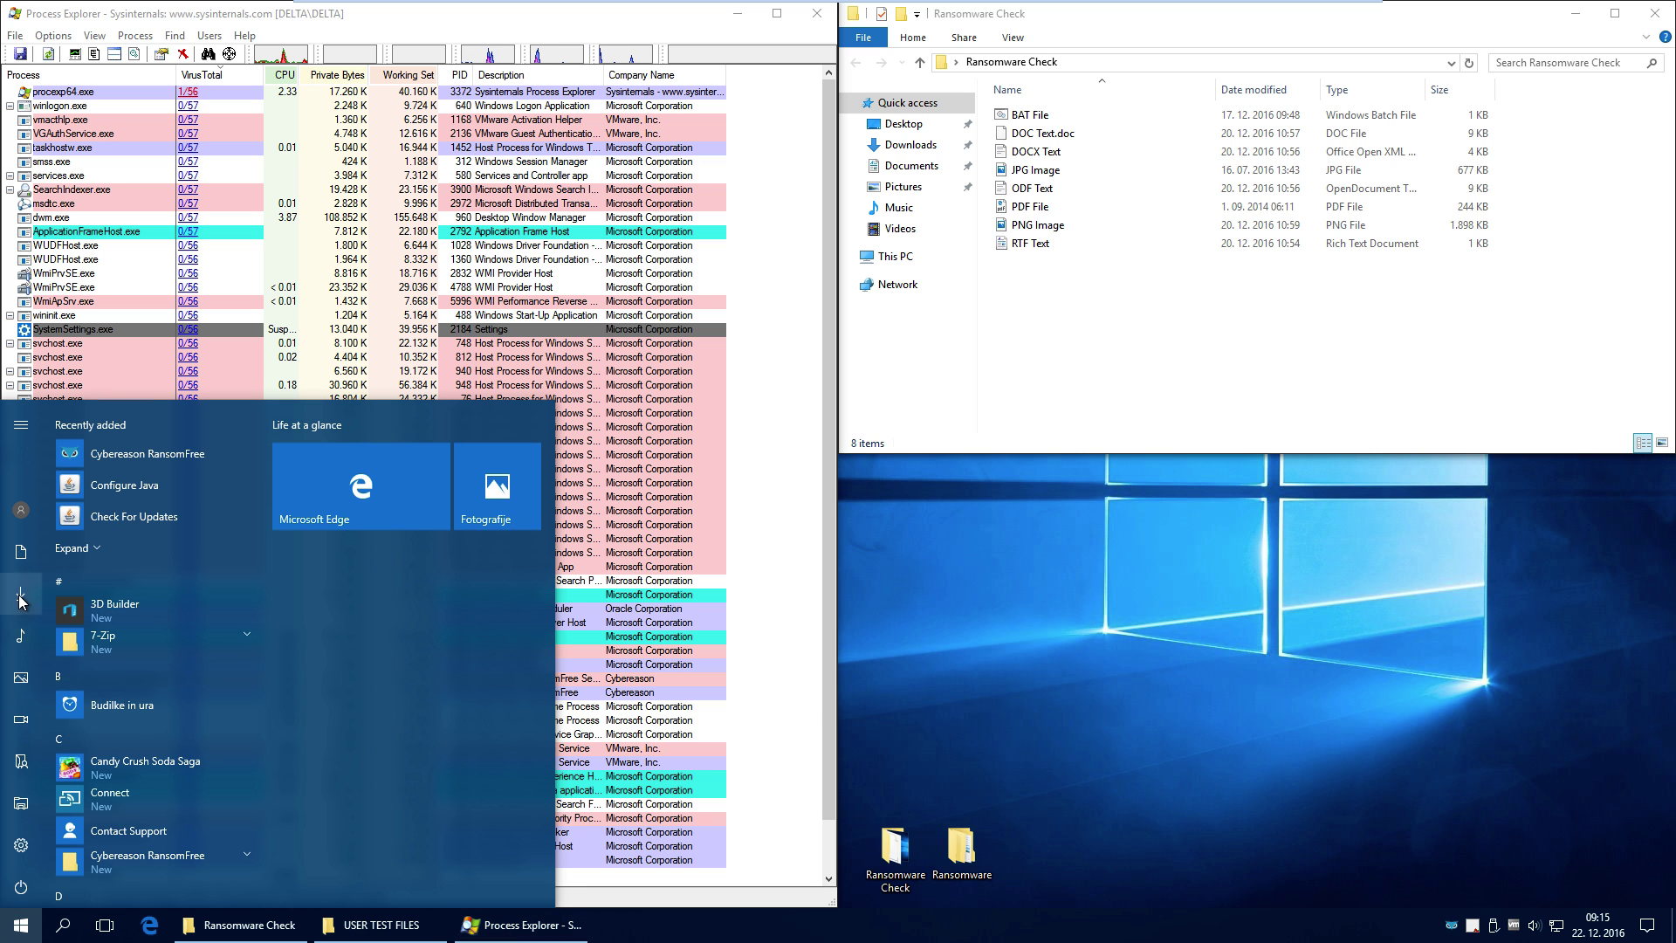
pyautogui.click(21, 552)
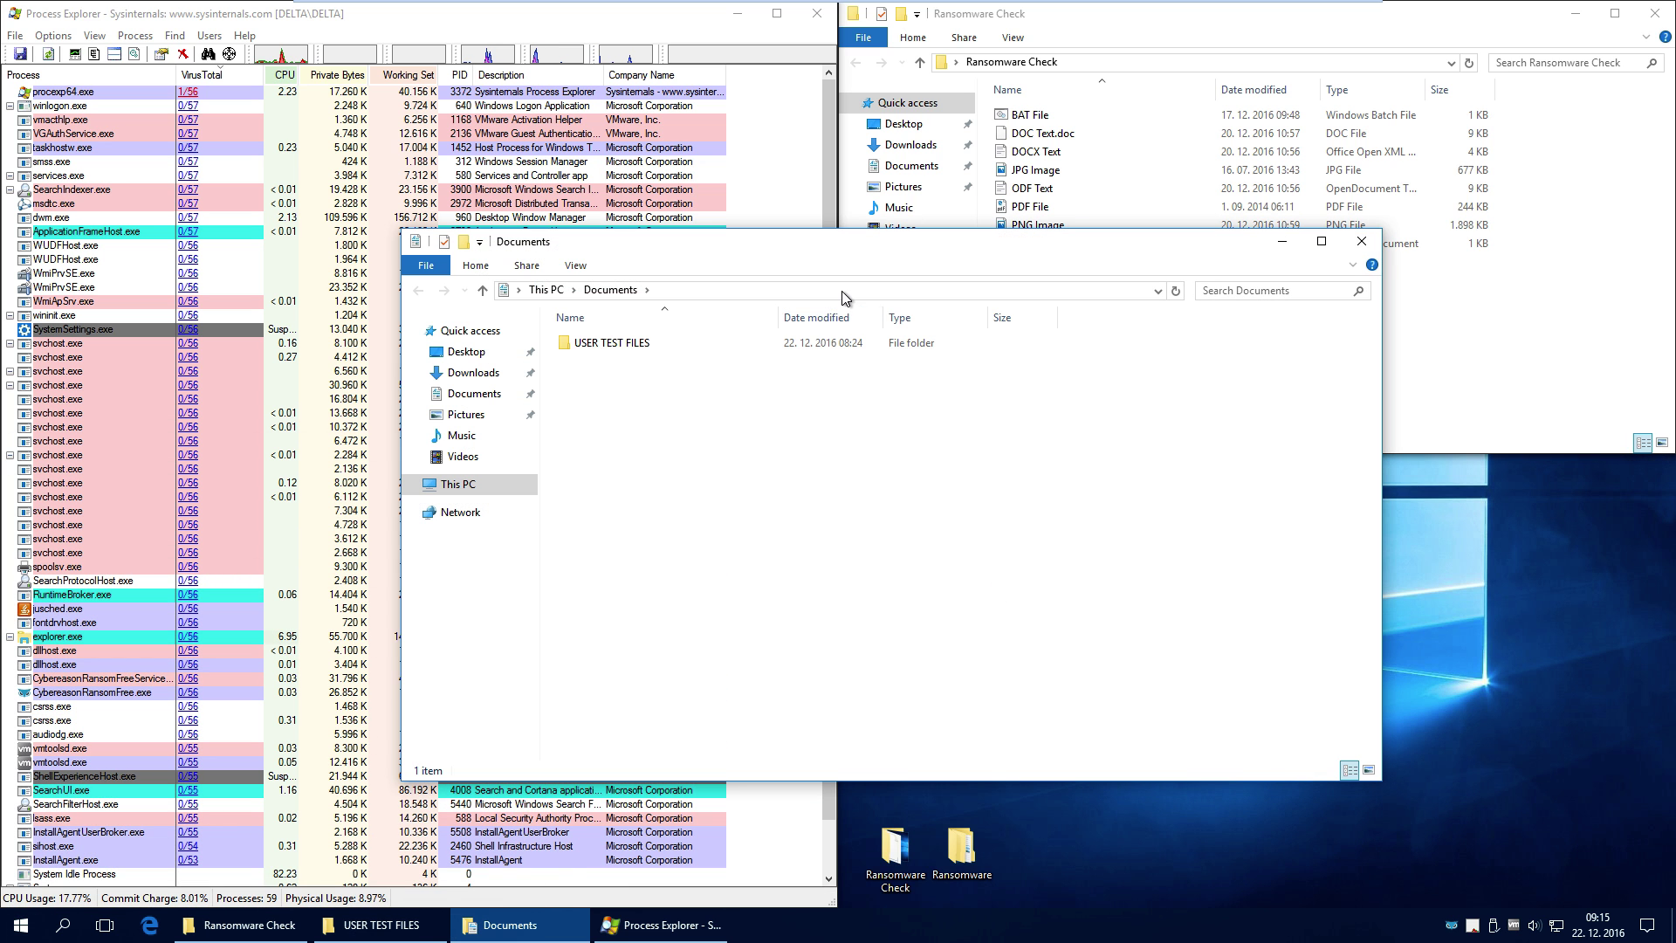
pyautogui.moveTo(838, 241); pyautogui.dragTo(1672, 4)
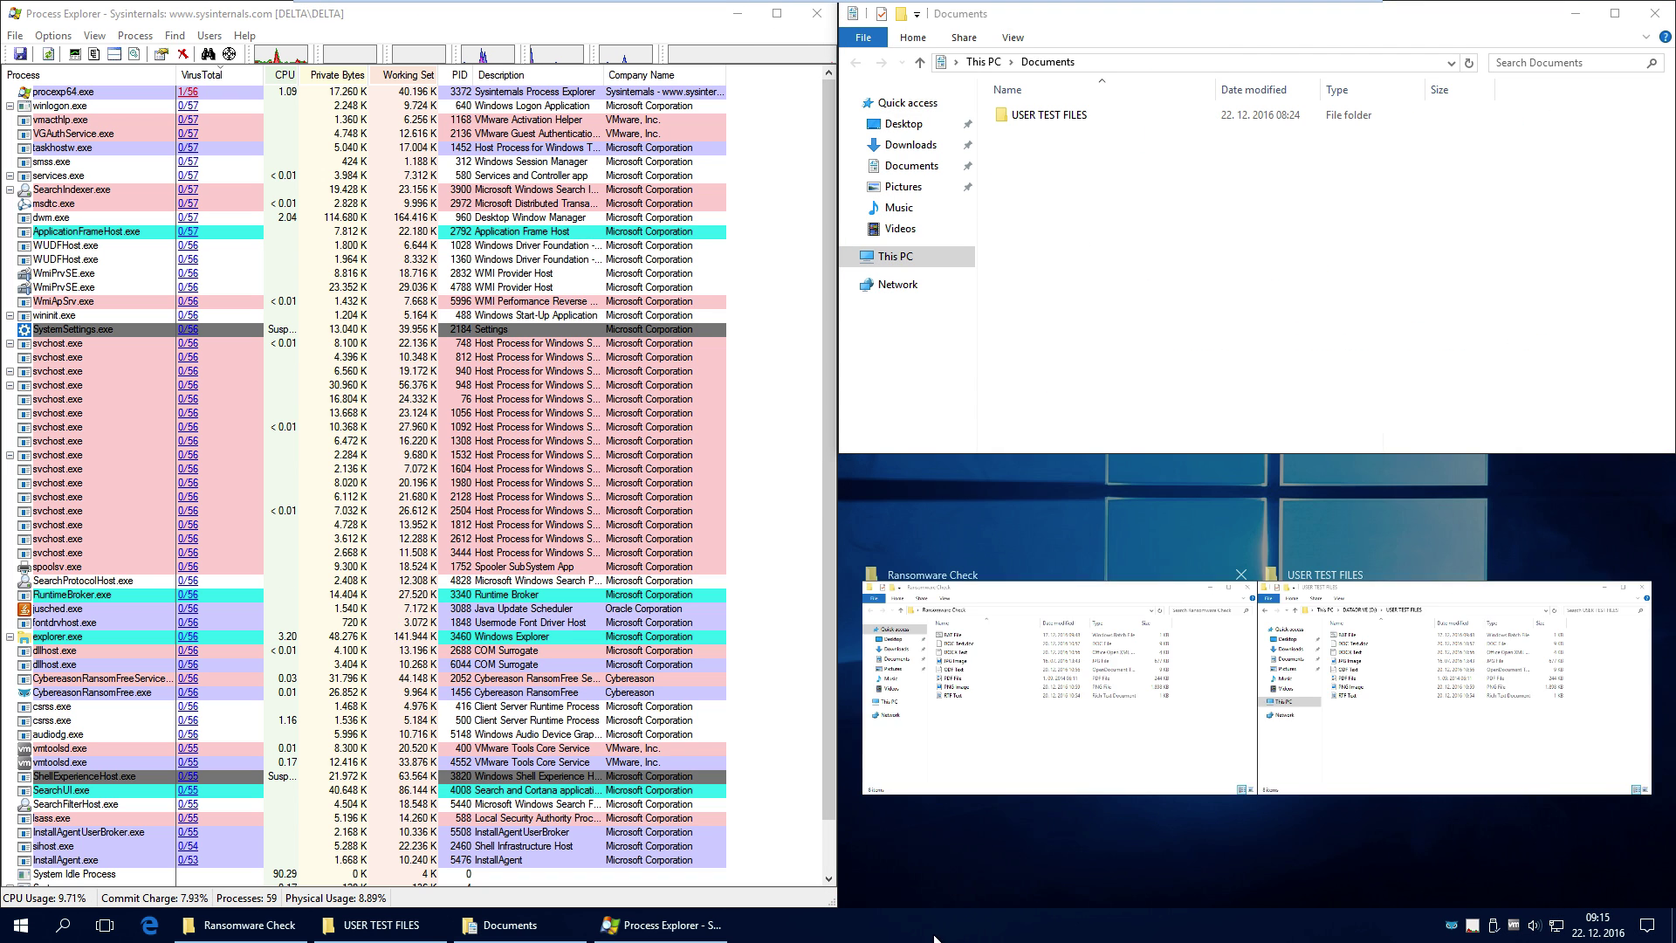
pyautogui.click(1098, 541)
# Open the Ransomware folder in the lower-right quarter and USER TEST FILES in Documents, and select the Ransomware.Locky folder
pyautogui.click(971, 844)
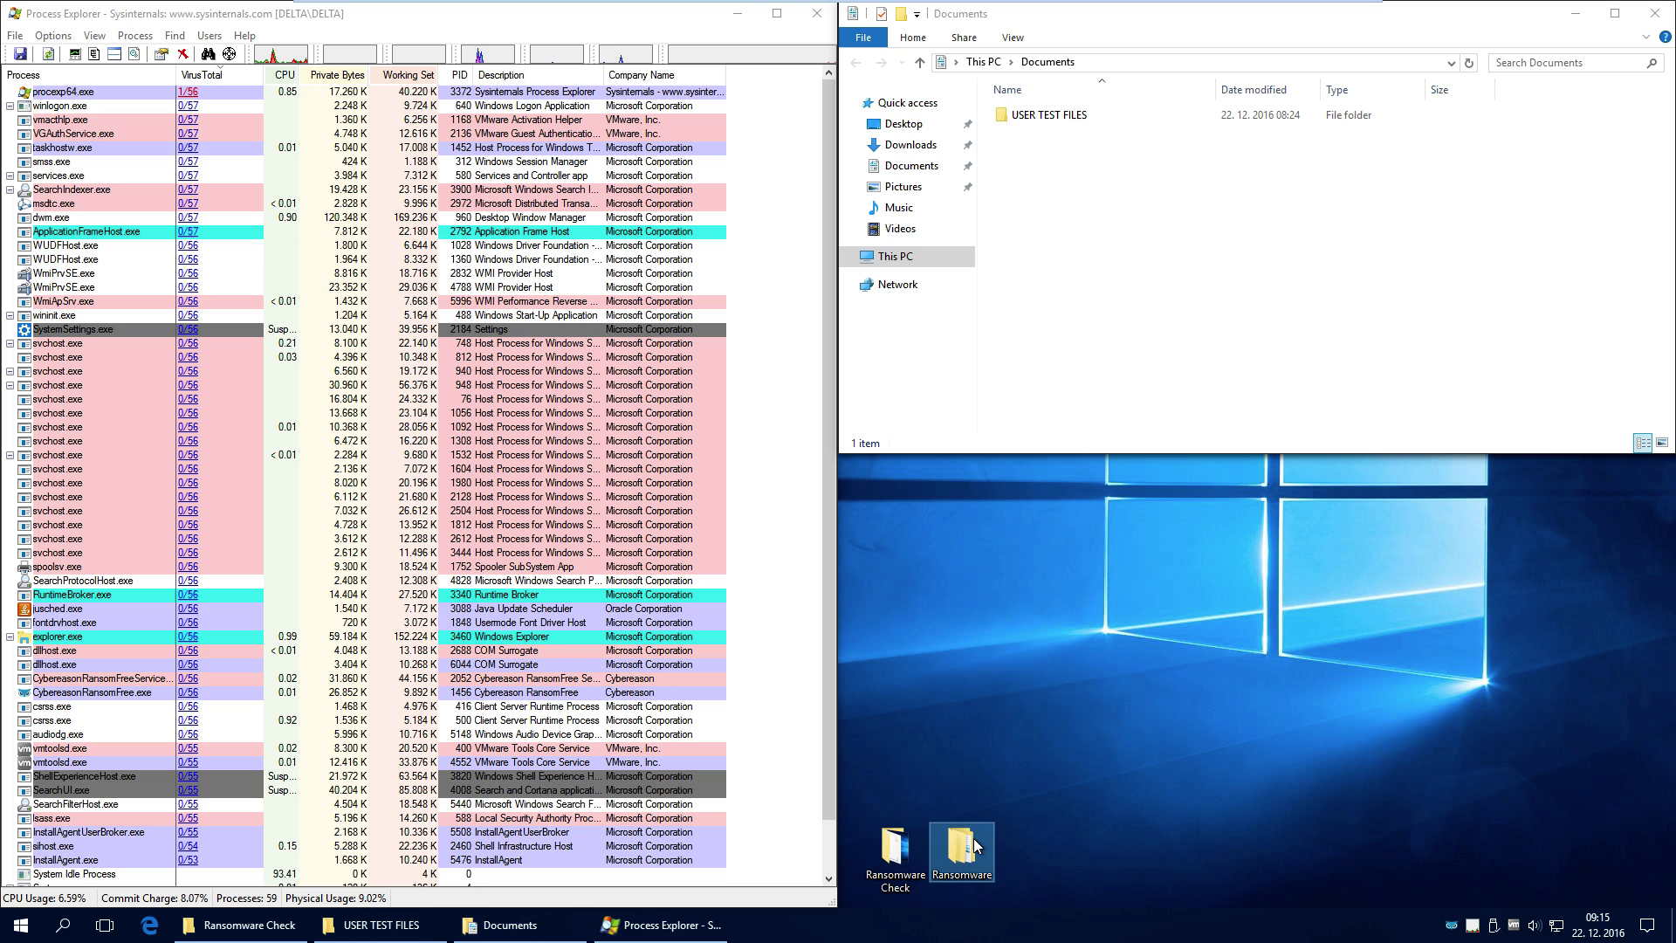
pyautogui.doubleClick(976, 844)
pyautogui.moveTo(1031, 276); pyautogui.dragTo(1663, 917)
pyautogui.doubleClick(1051, 118)
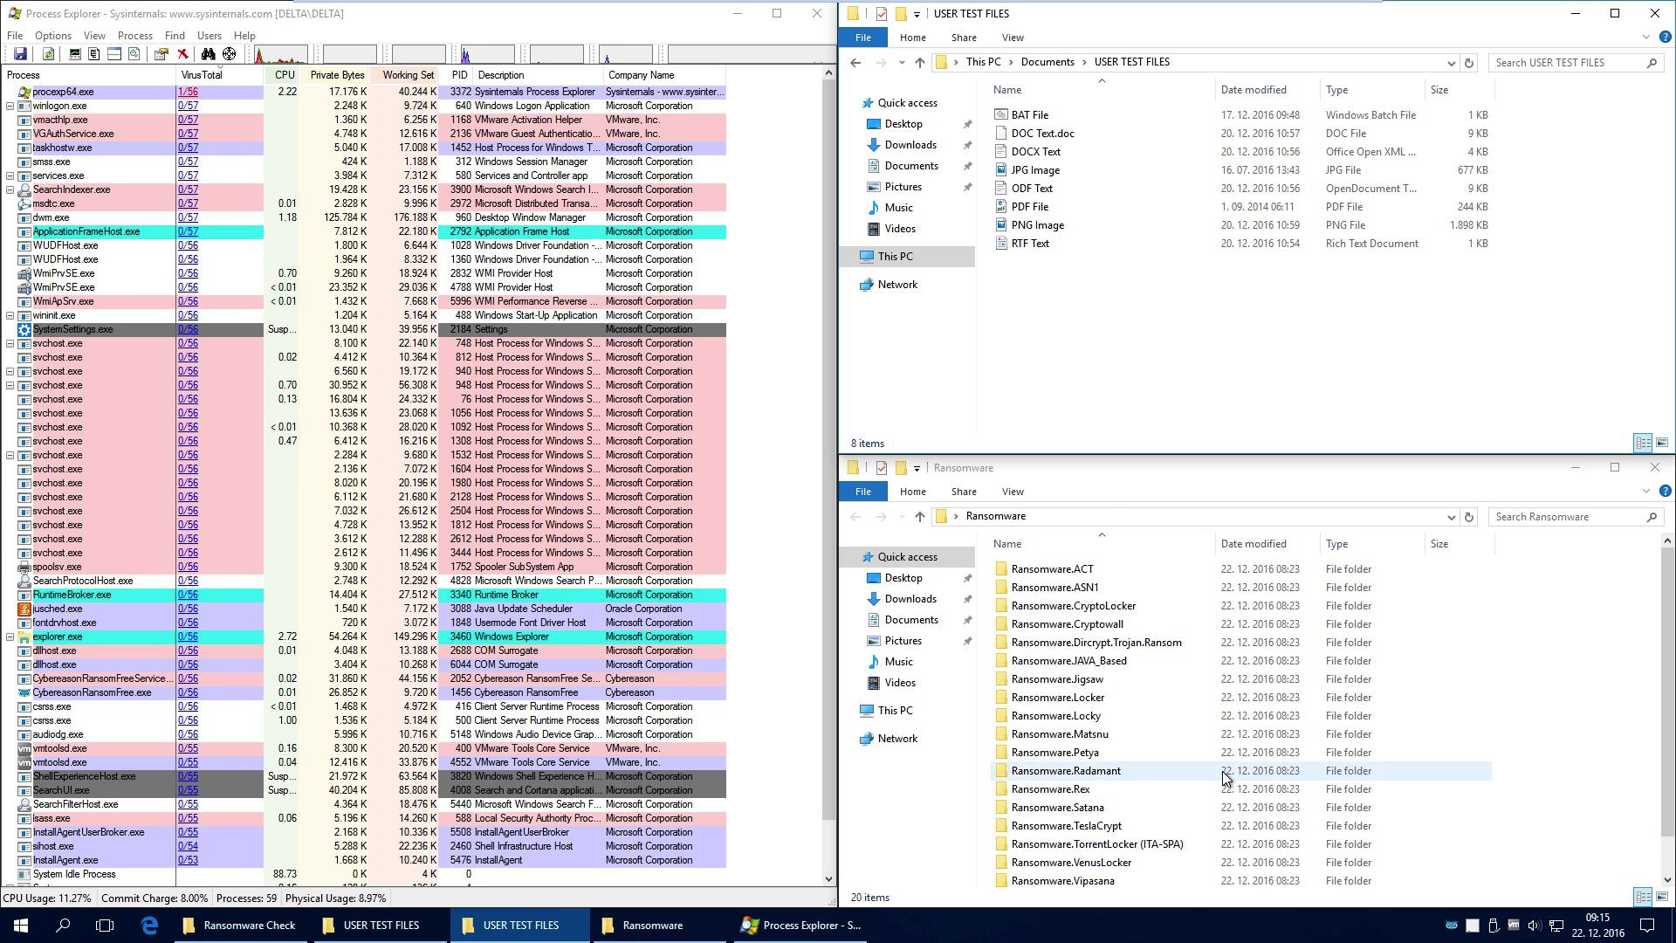
pyautogui.click(1144, 719)
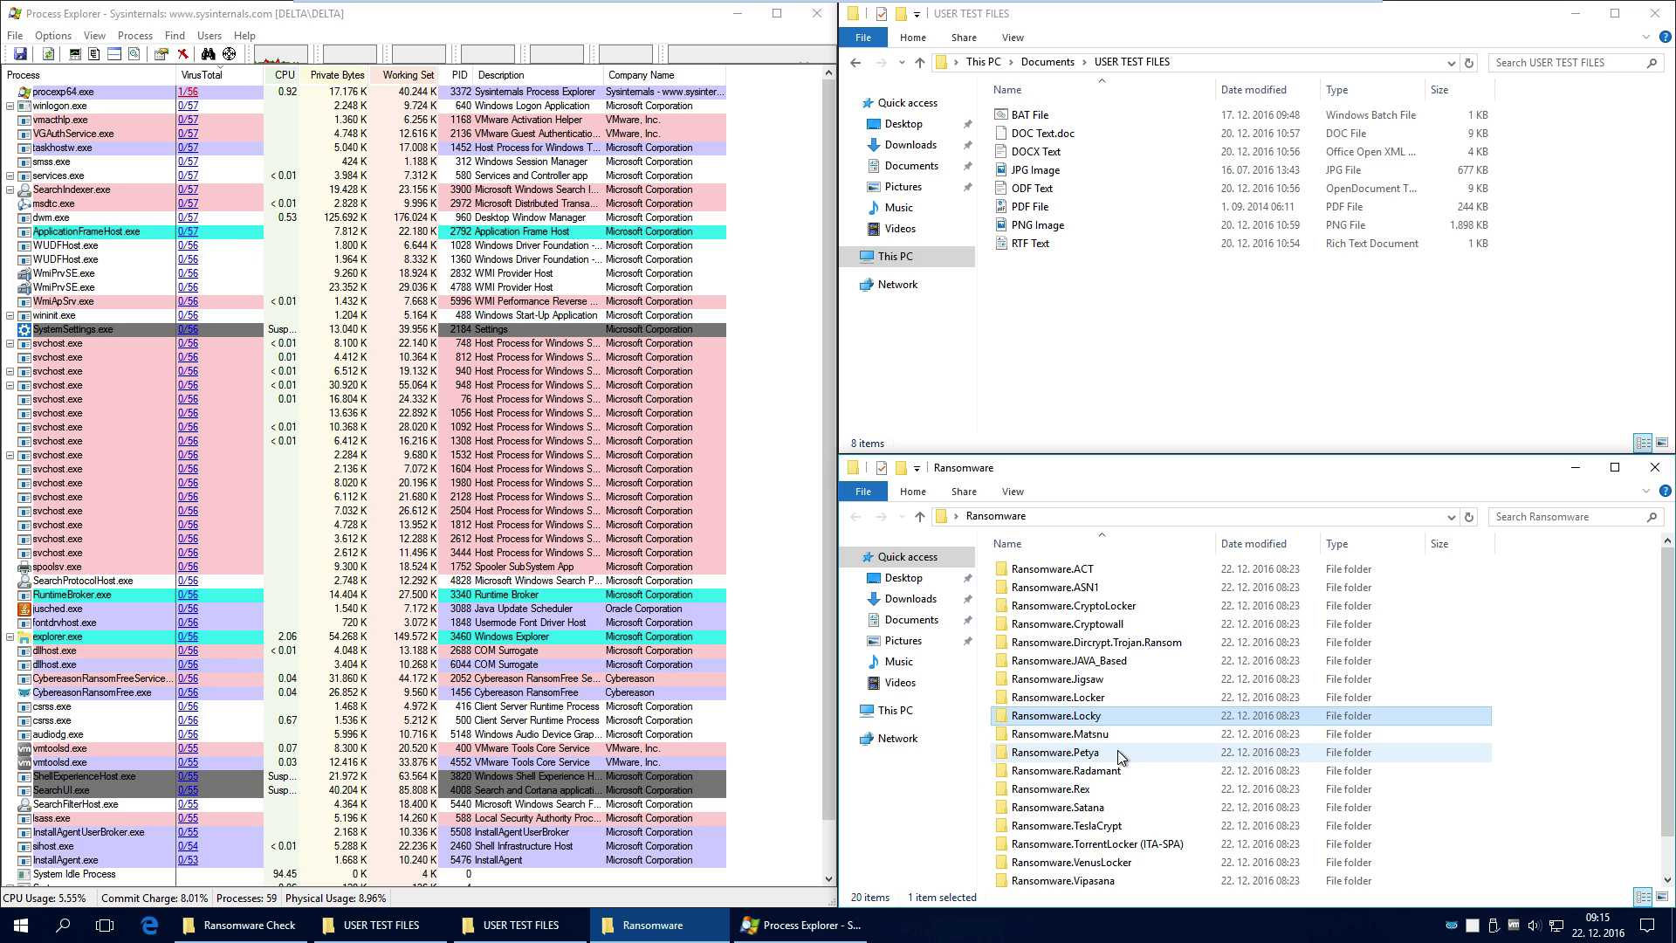
# Open the Ransomware.Radamant folder and run the Radamant screen saver sample
pyautogui.scroll(-1, 1260, 773)
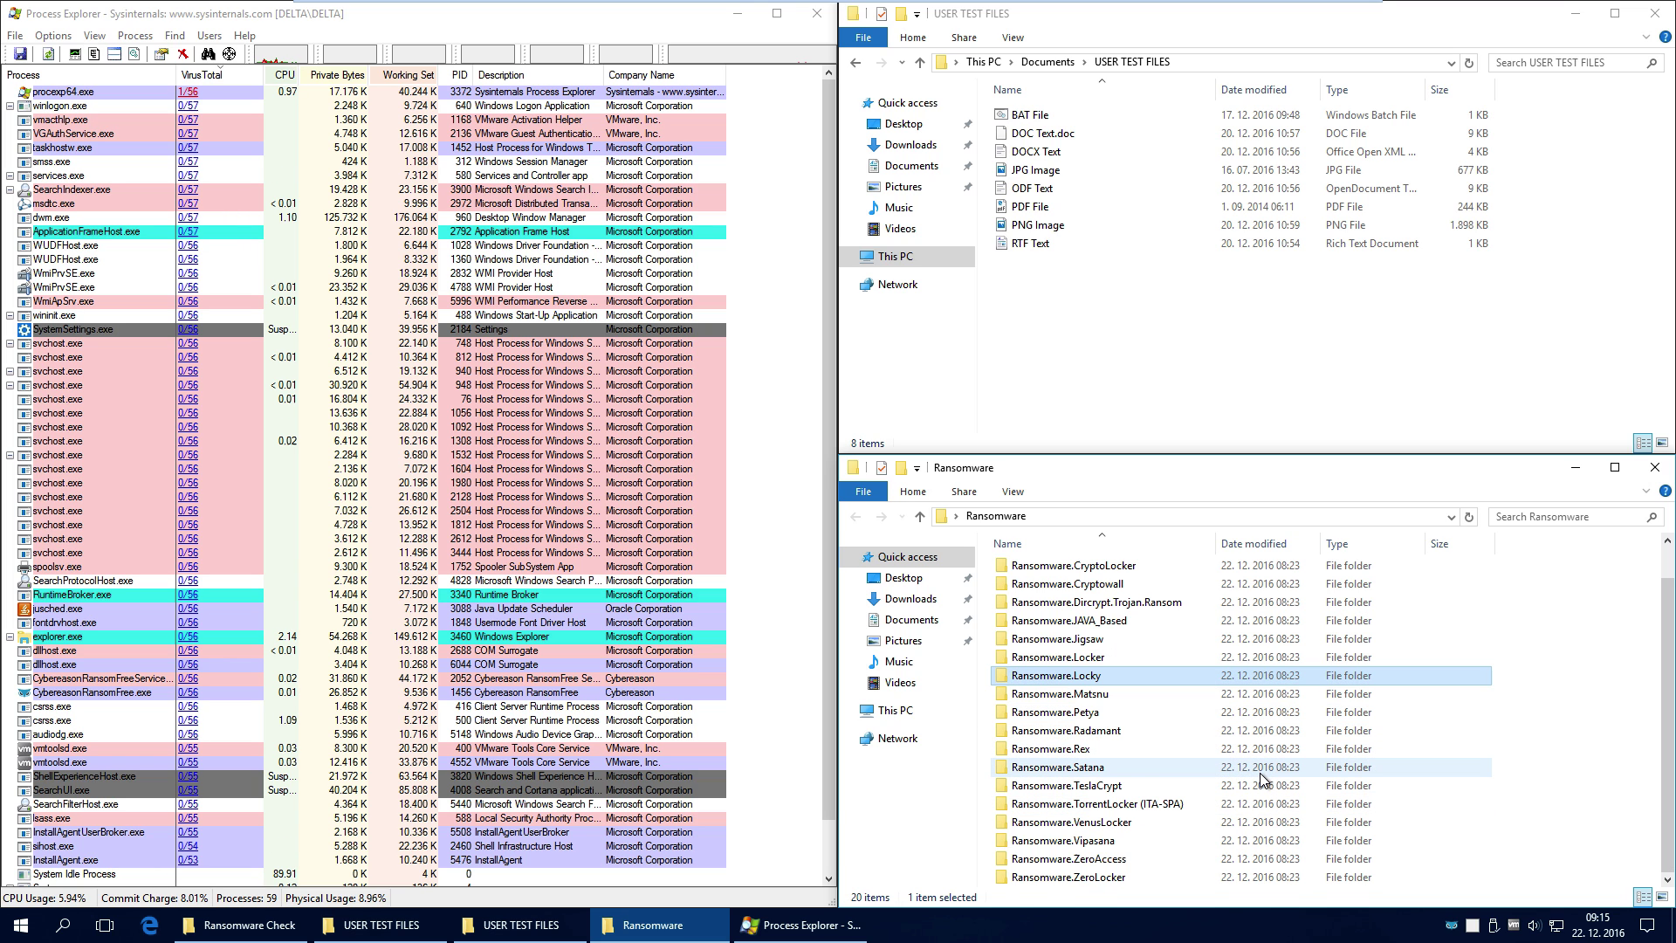
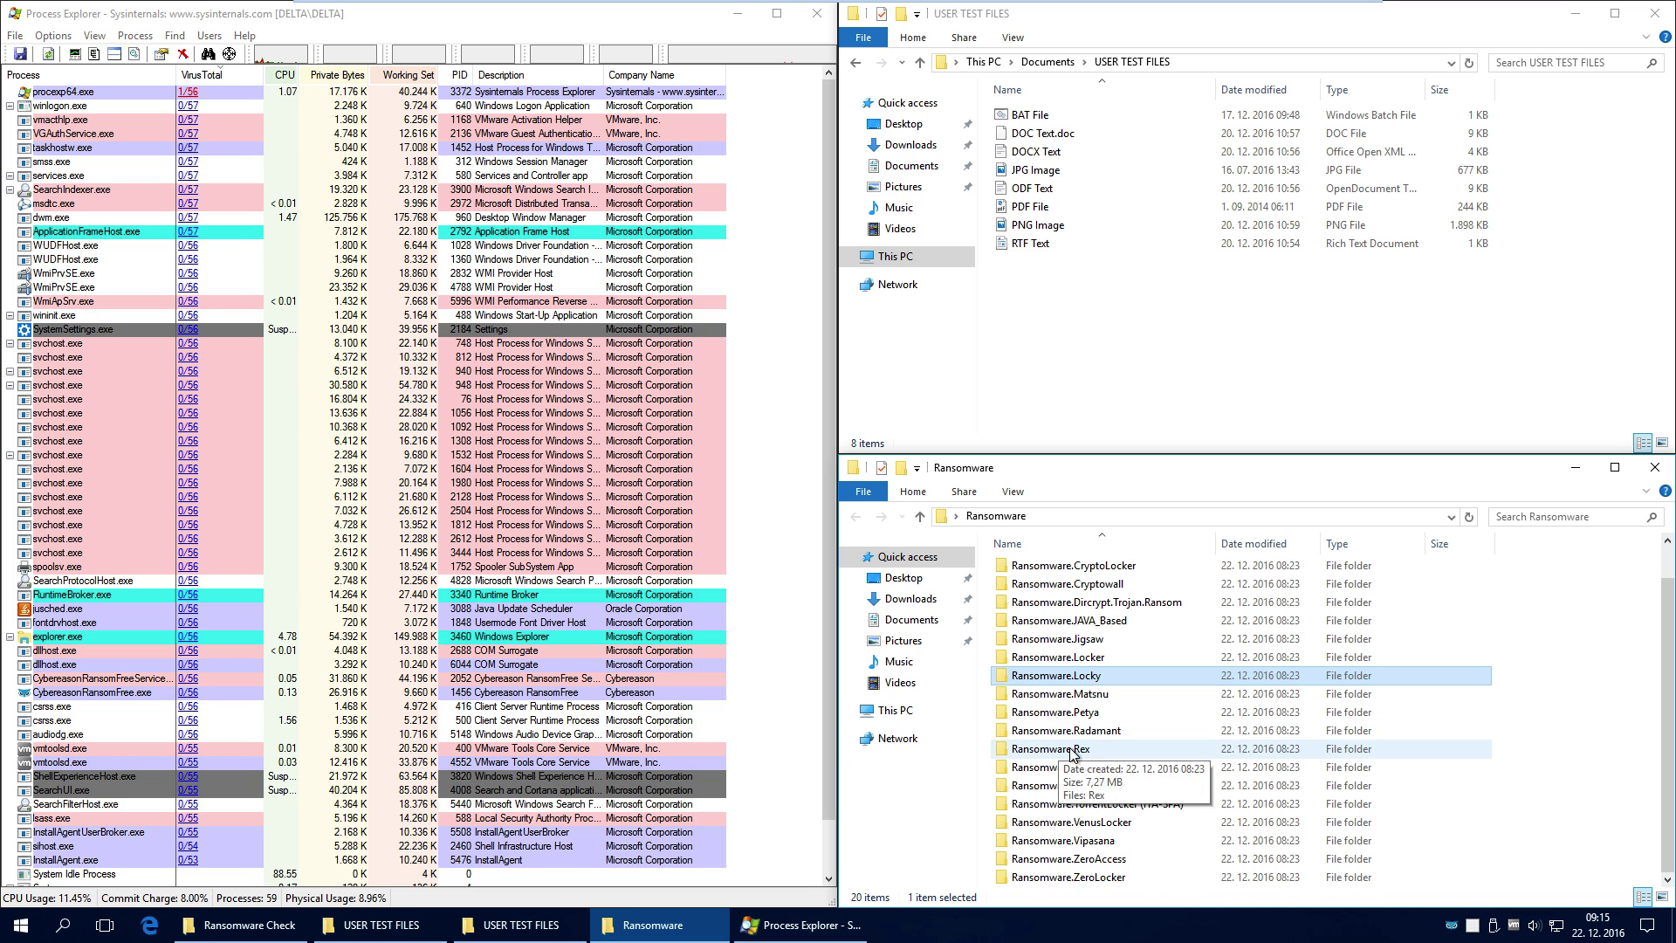
pyautogui.click(1101, 859)
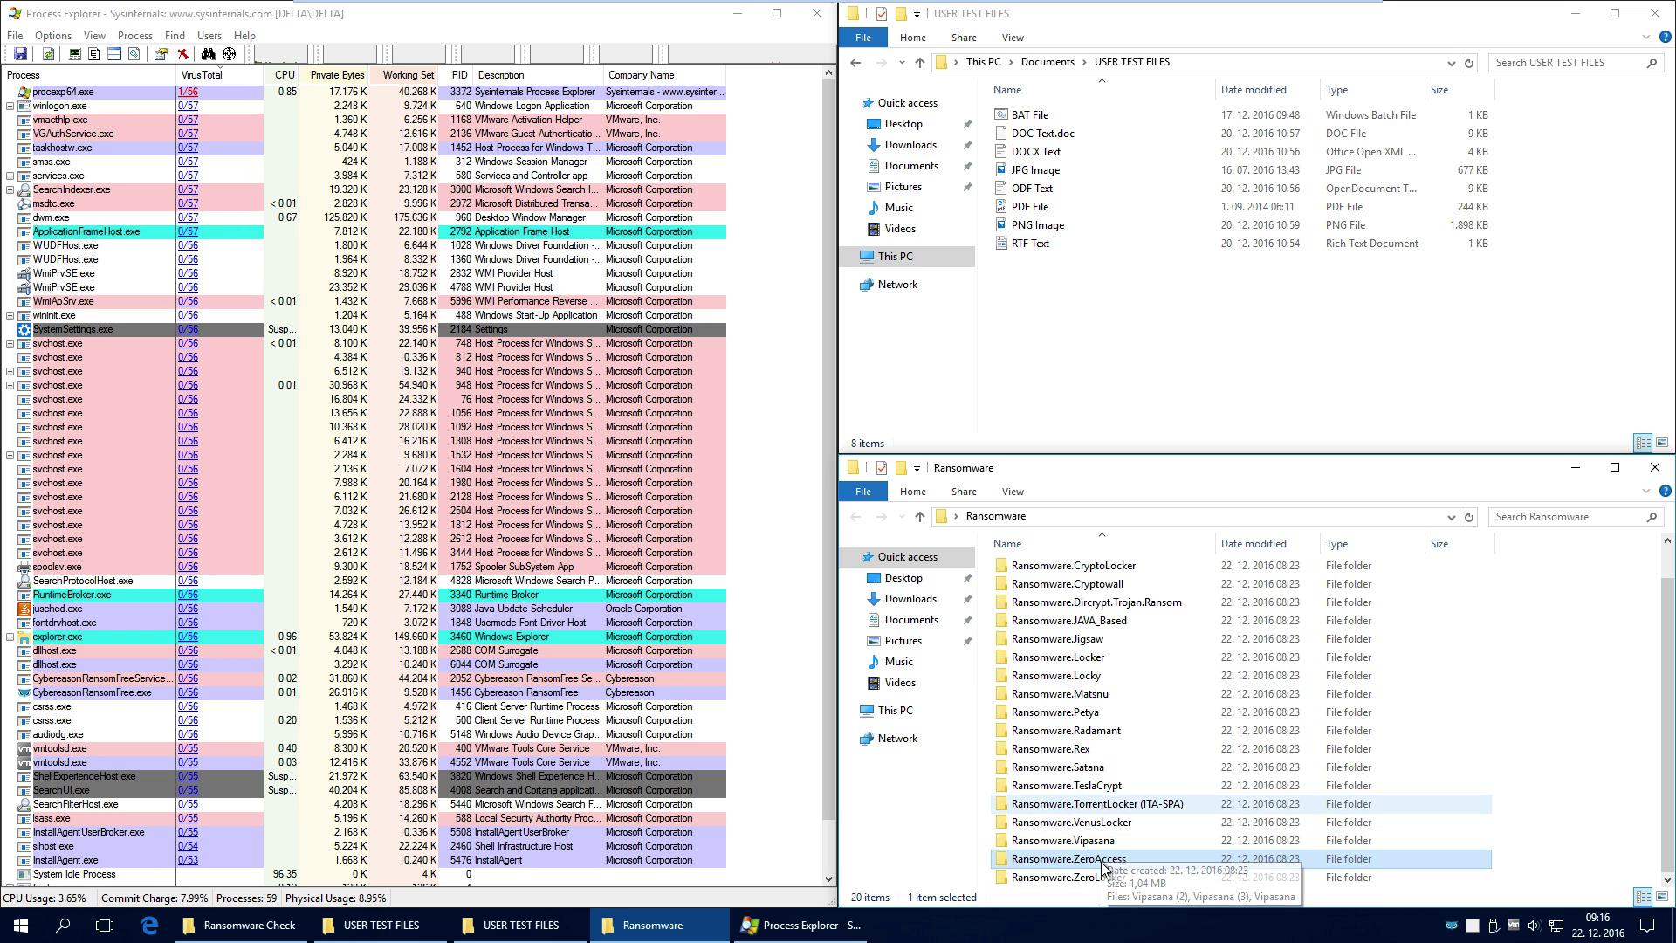
pyautogui.click(1094, 739)
pyautogui.doubleClick(1094, 738)
pyautogui.doubleClick(1025, 569)
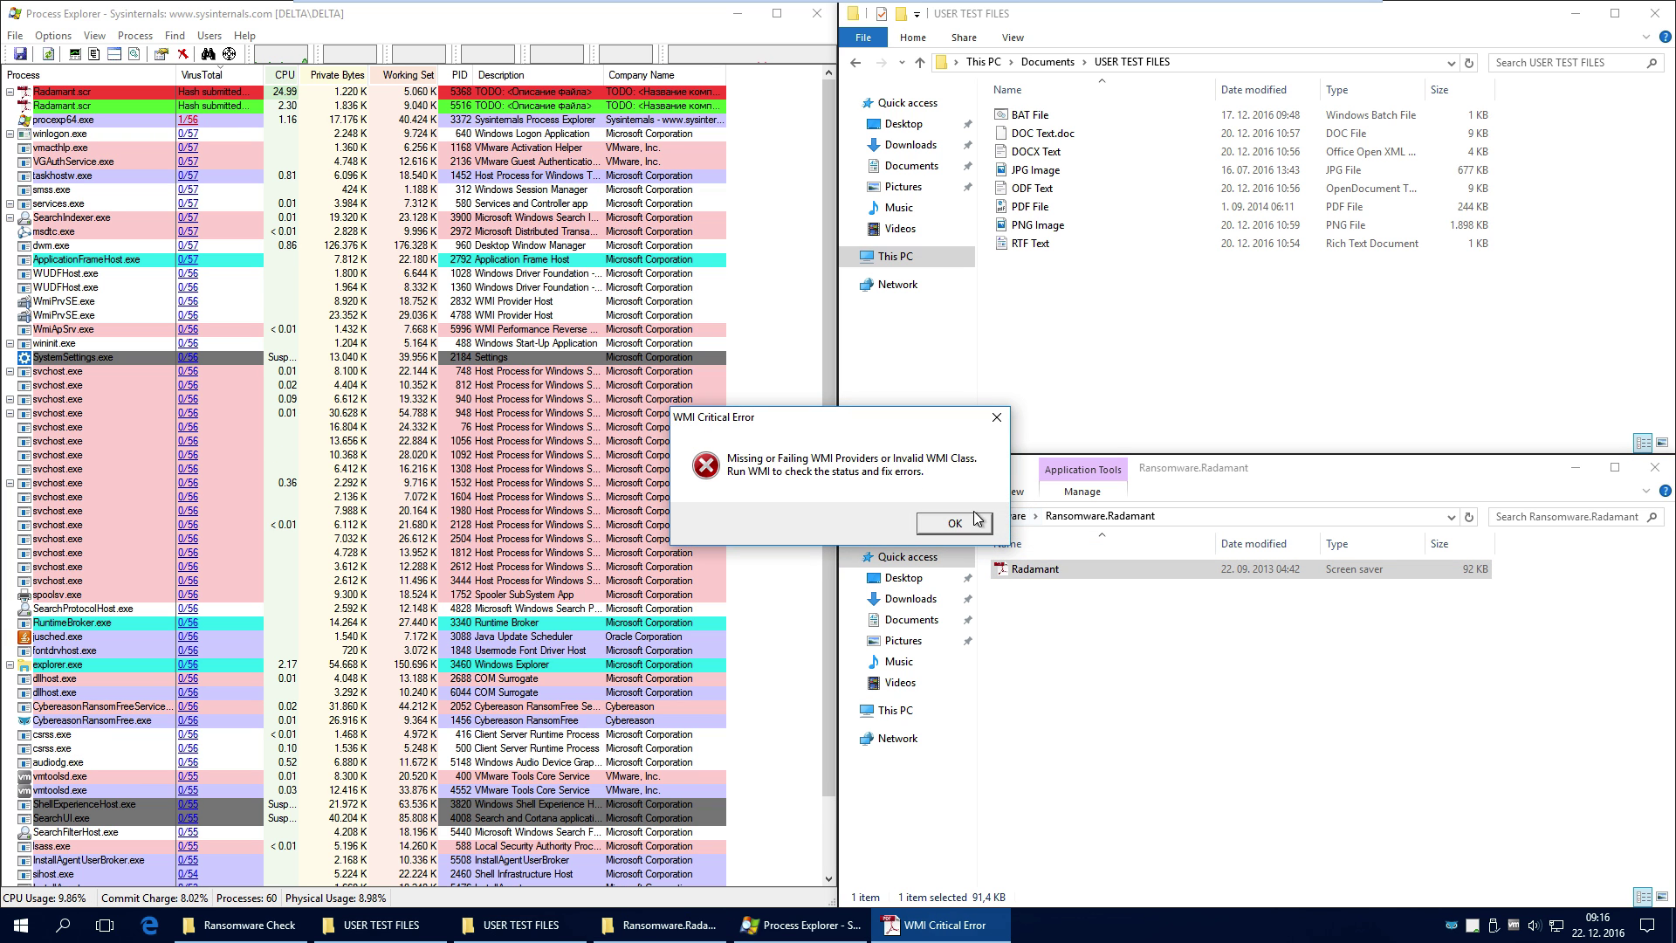
# Acknowledge each WMI Critical Error and allow the WMI Commandline Utility to make changes to the device
pyautogui.click(960, 522)
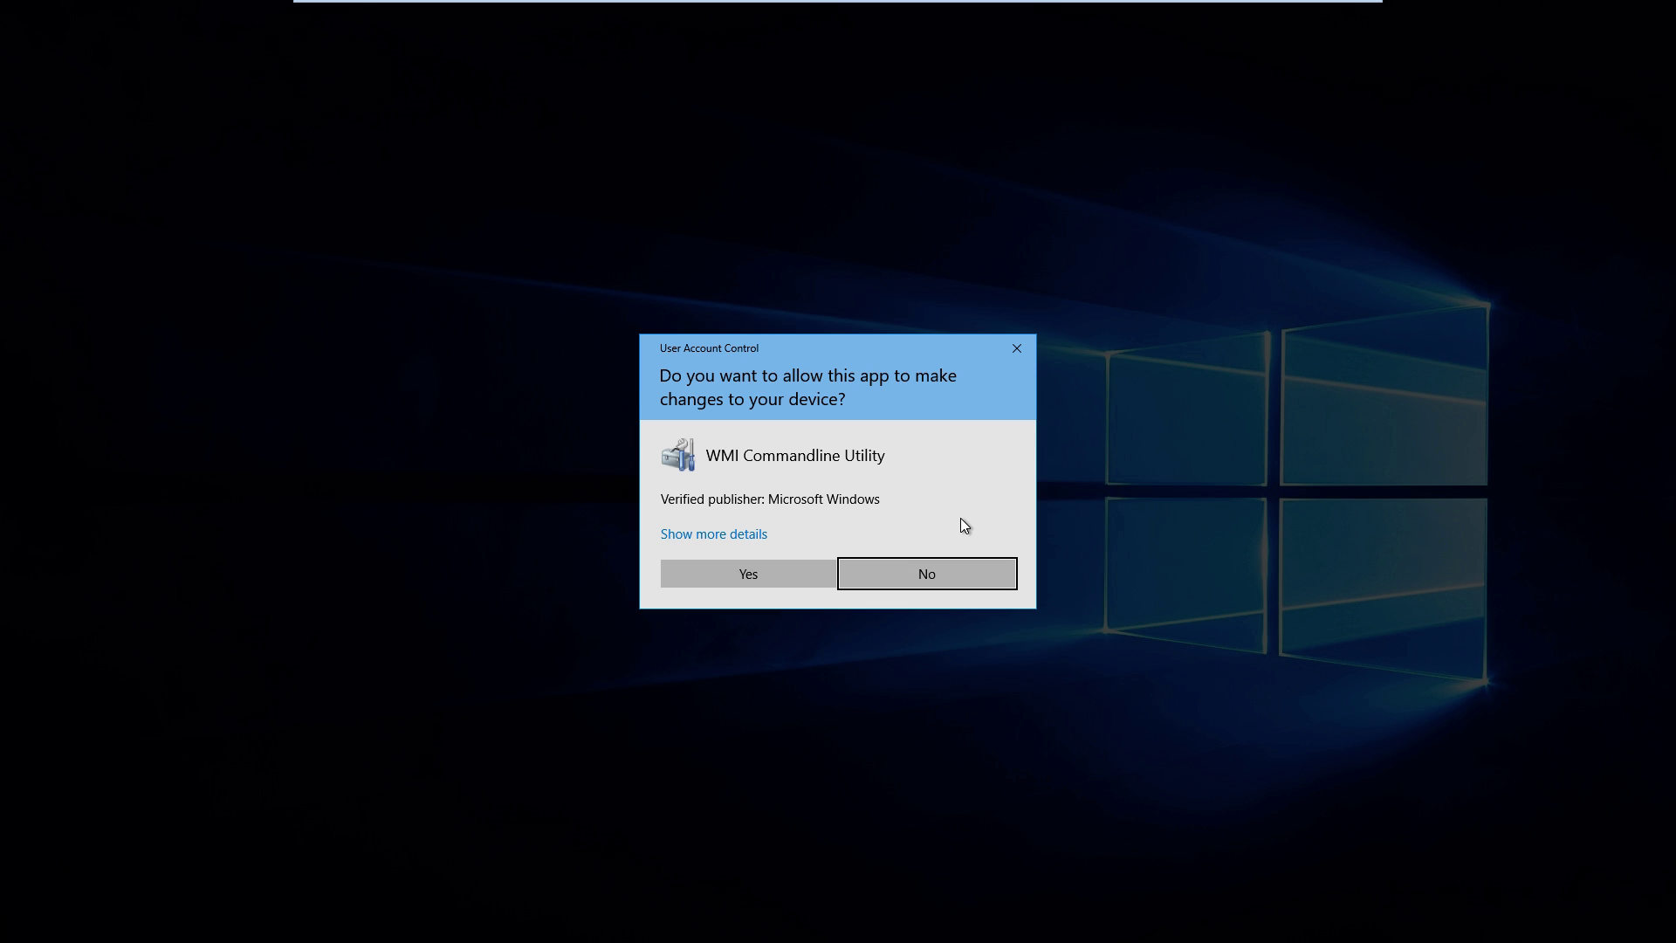
pyautogui.click(756, 571)
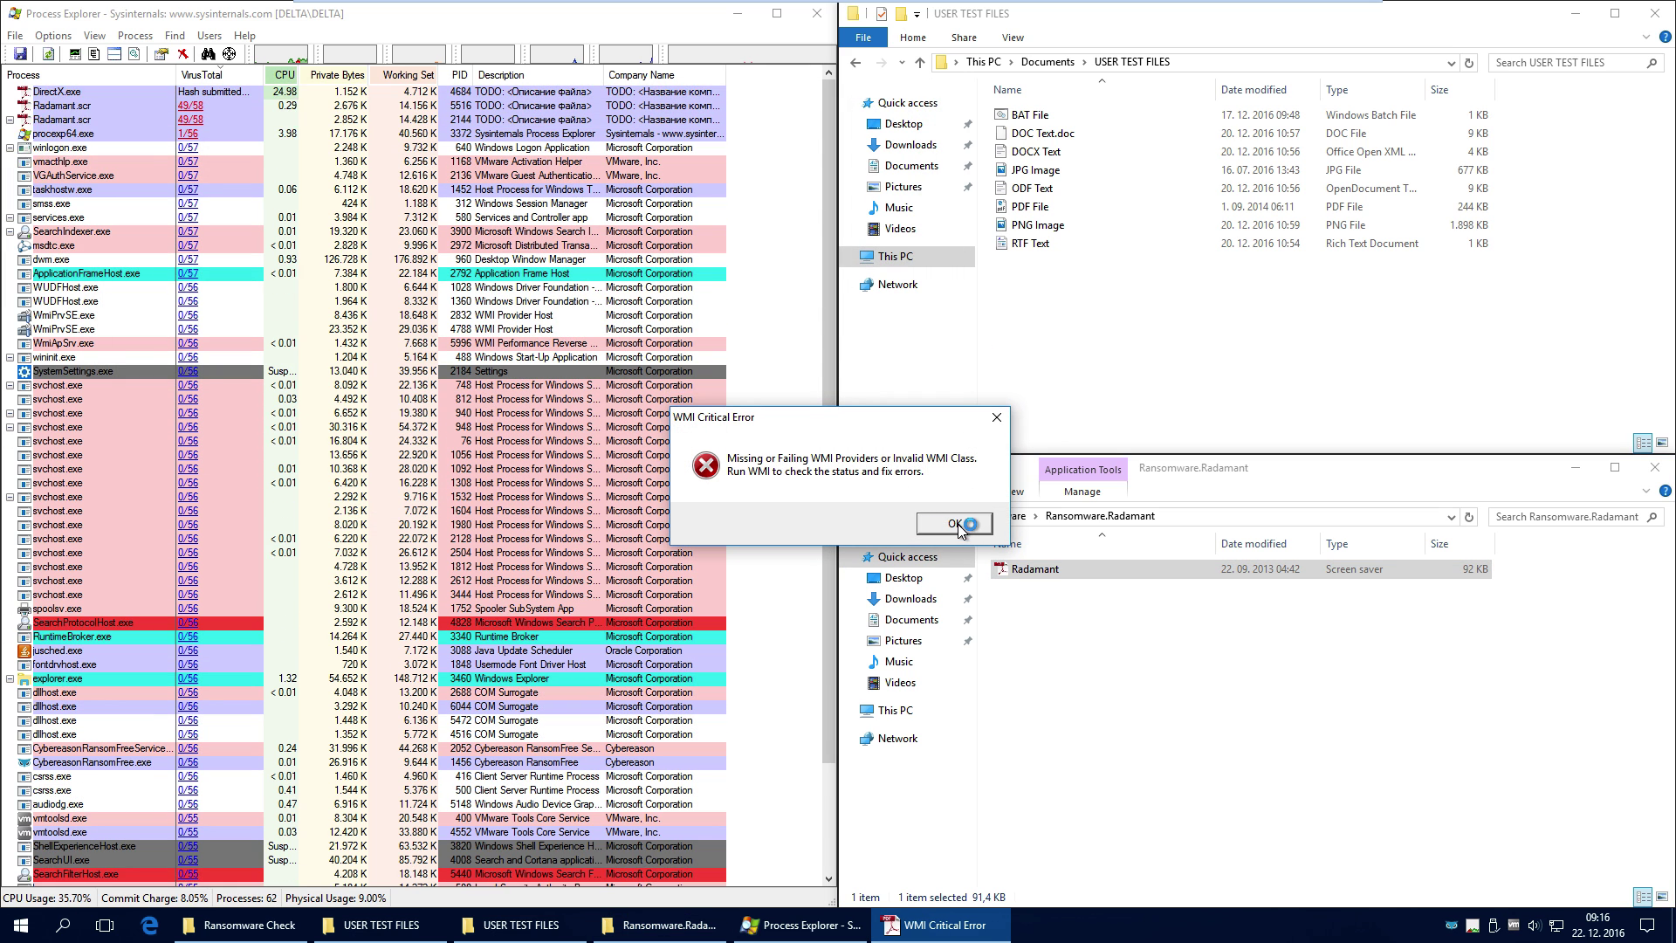
pyautogui.click(954, 524)
pyautogui.click(763, 573)
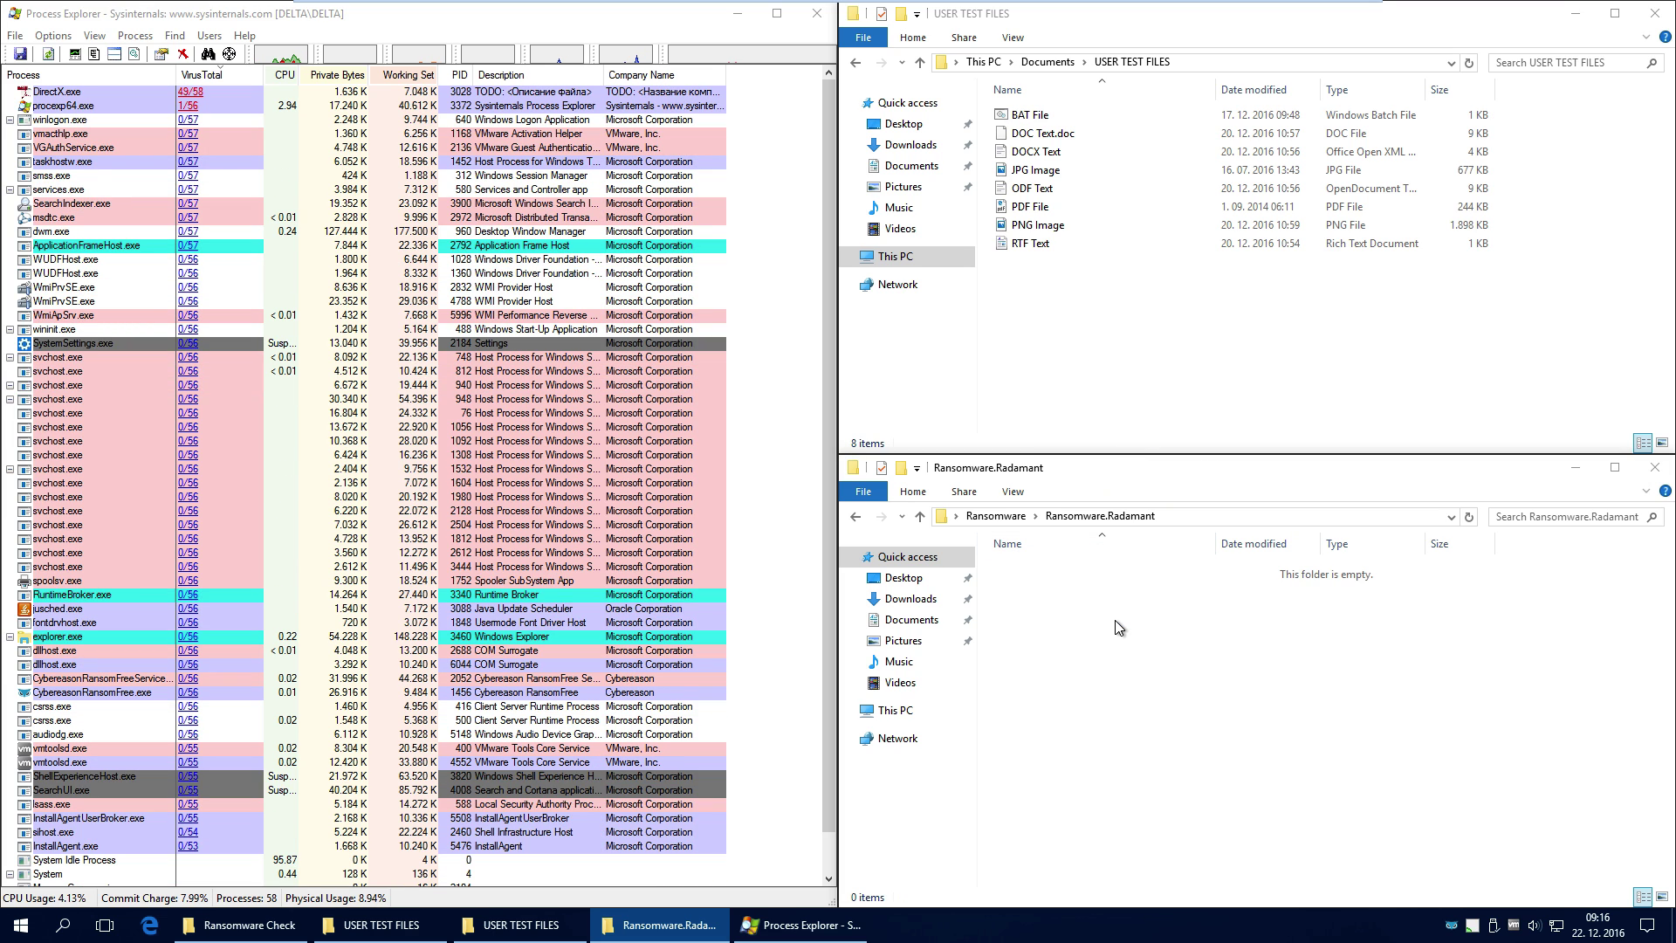
# Compare the USER TEST FILES folders on DATADRIVE (D:) and in Documents to check for encrypted files after running Radamant
pyautogui.moveTo(1079, 589); pyautogui.dragTo(937, 549)
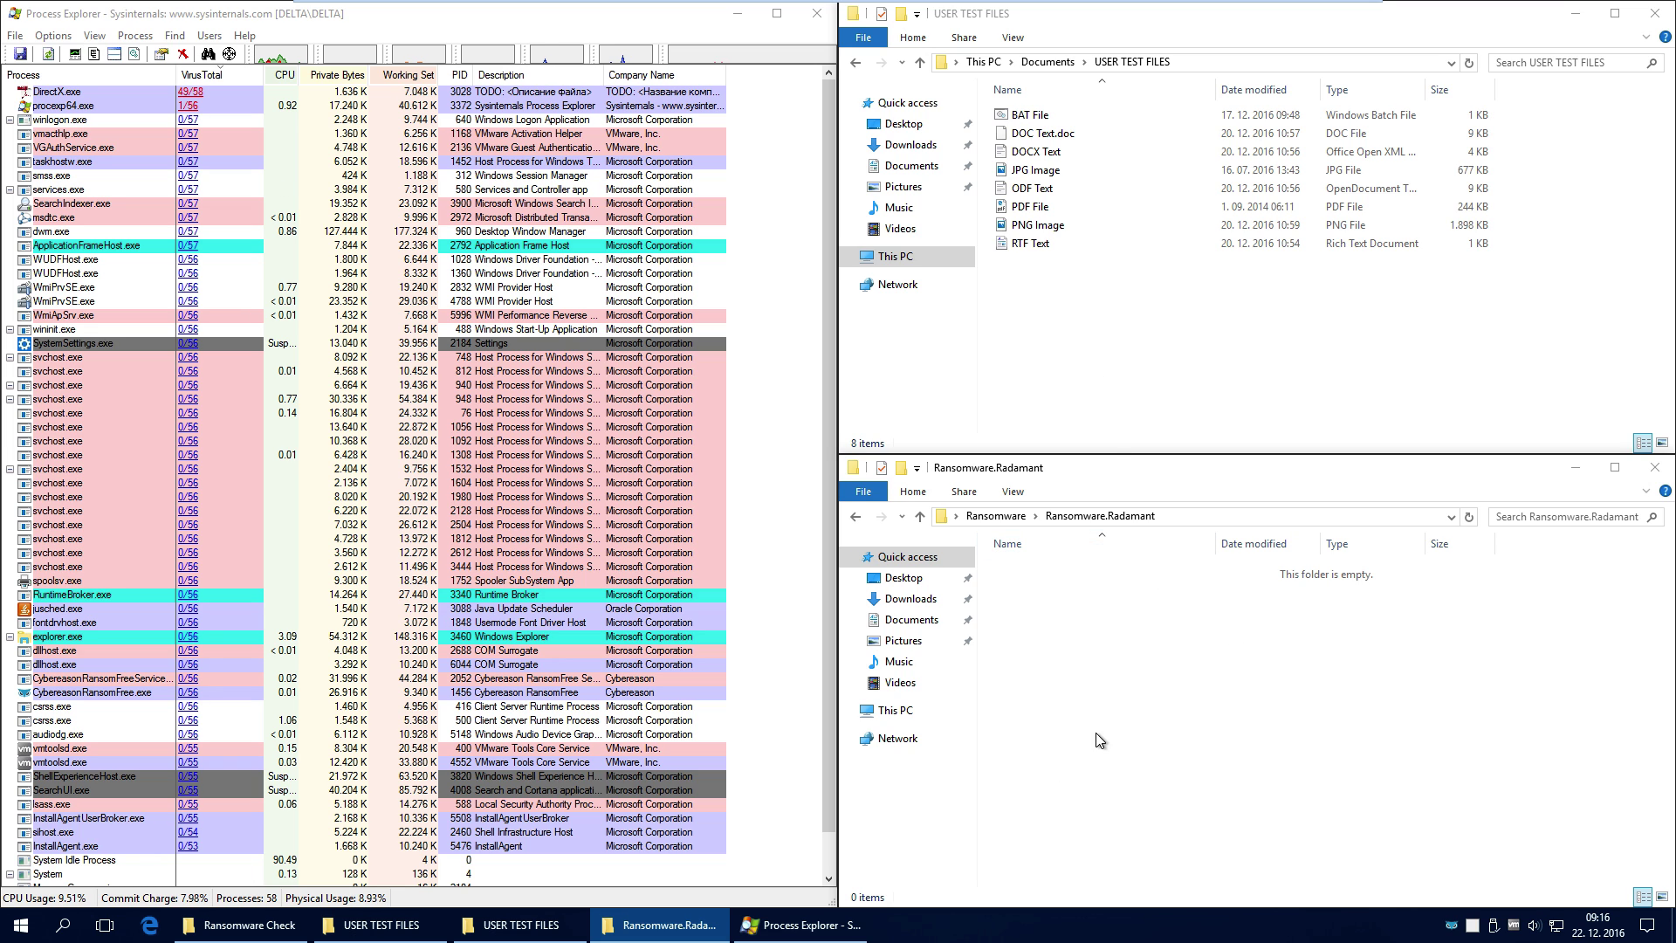
pyautogui.moveTo(1282, 656); pyautogui.dragTo(1210, 743)
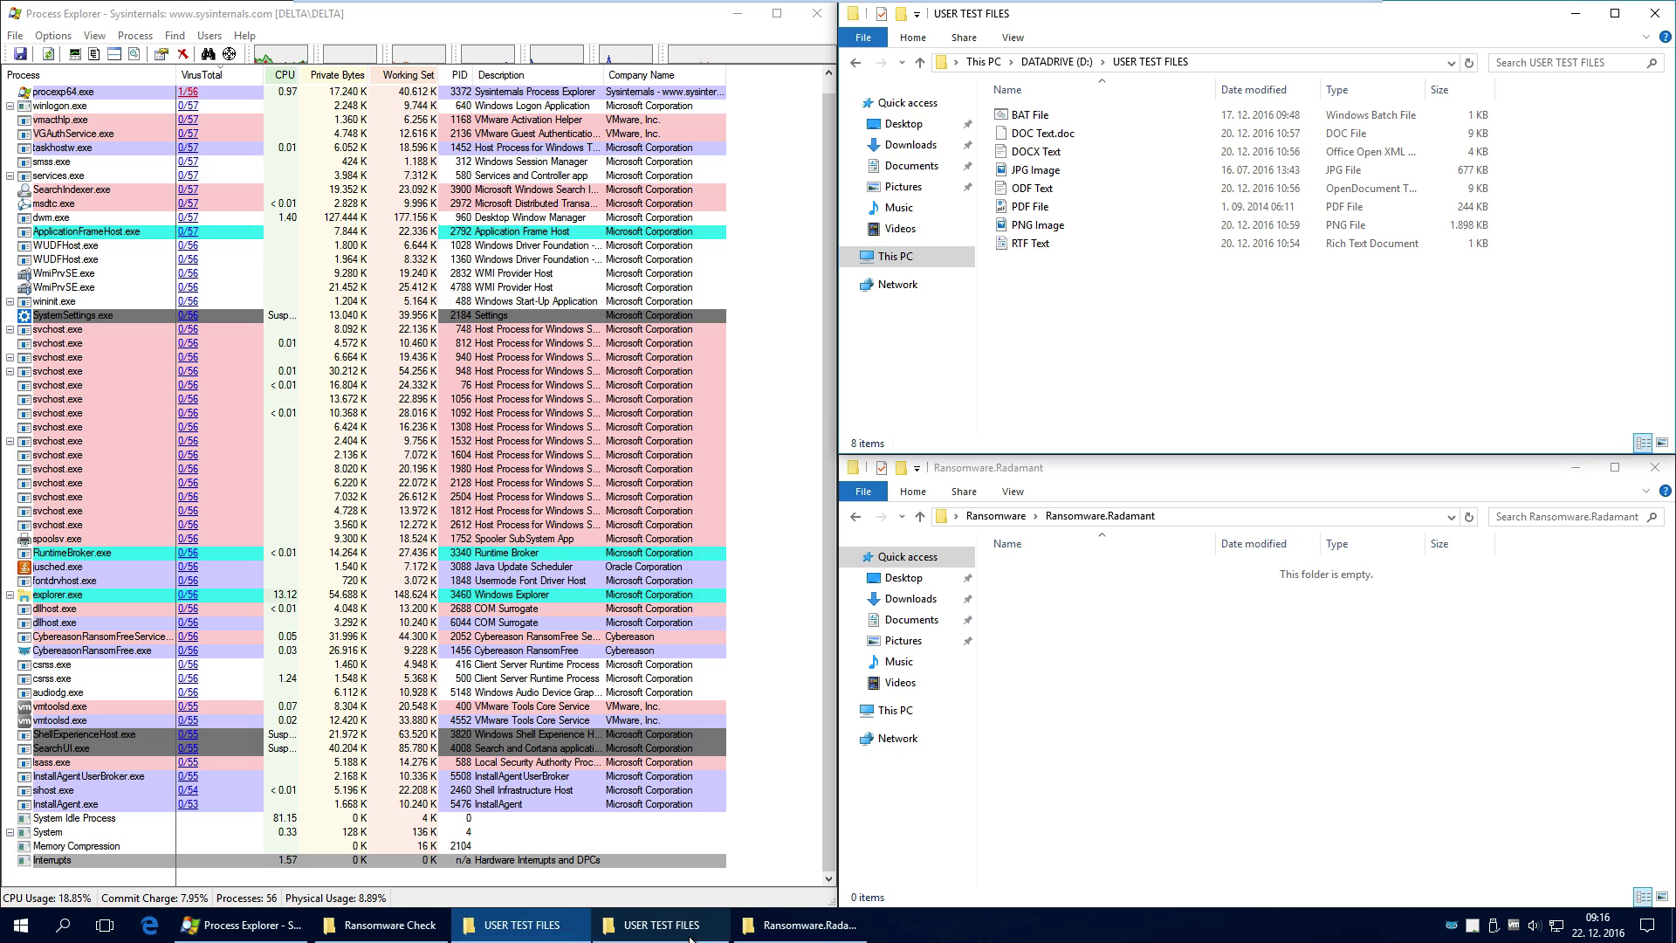
pyautogui.click(820, 939)
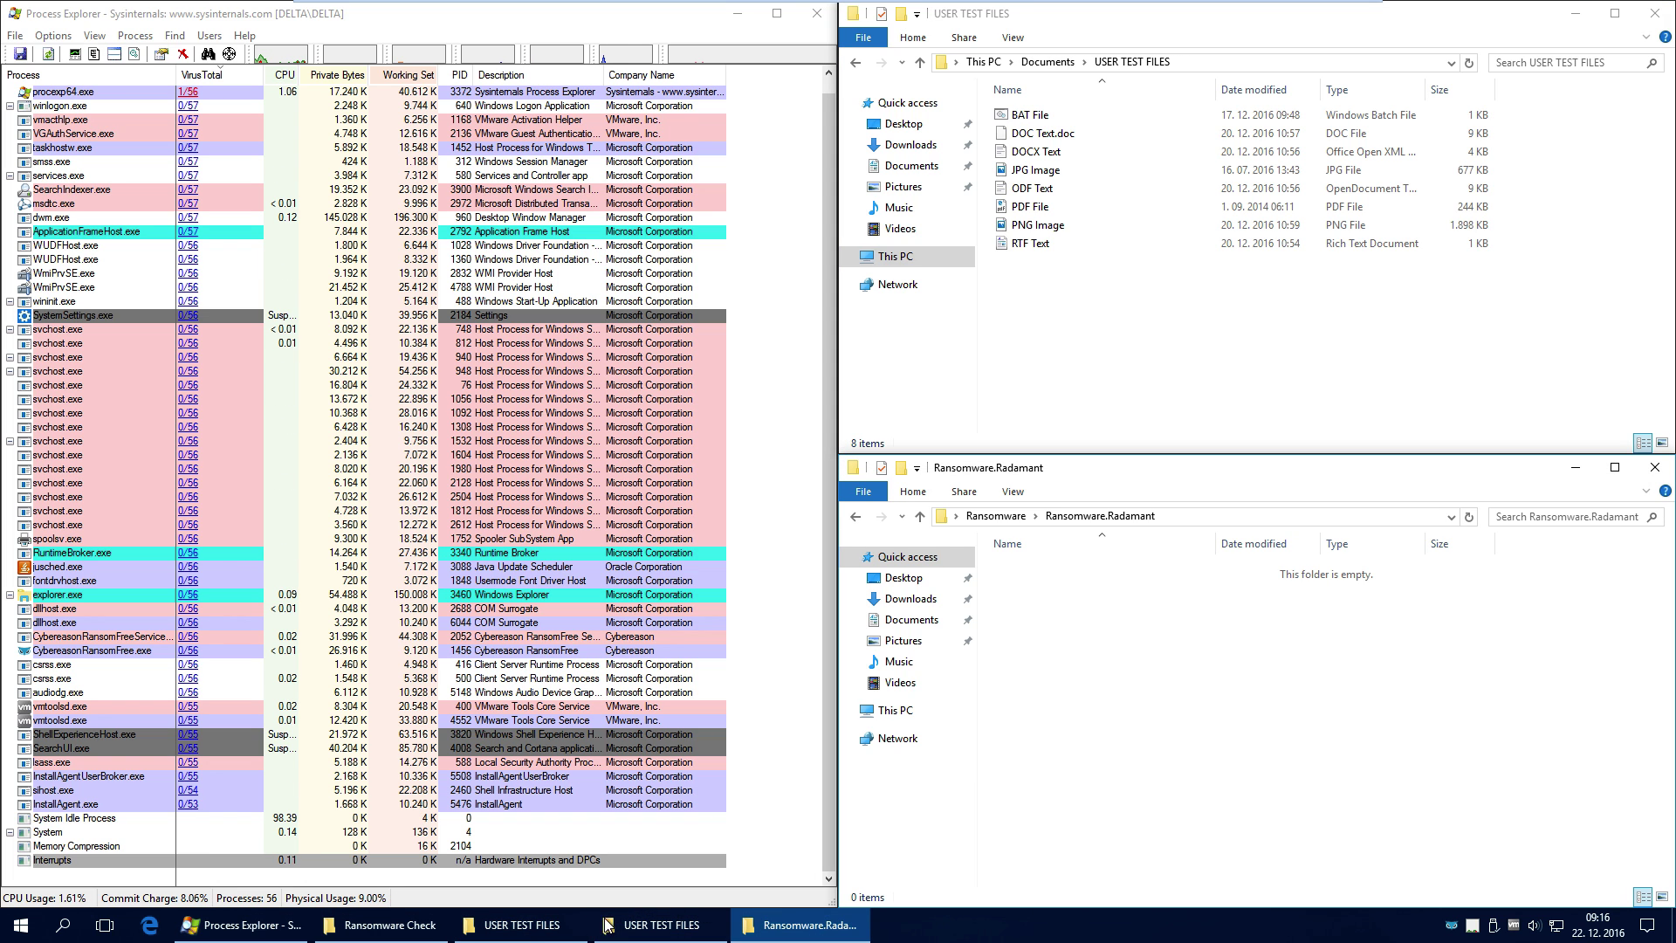
pyautogui.click(540, 937)
pyautogui.click(655, 936)
pyautogui.click(786, 937)
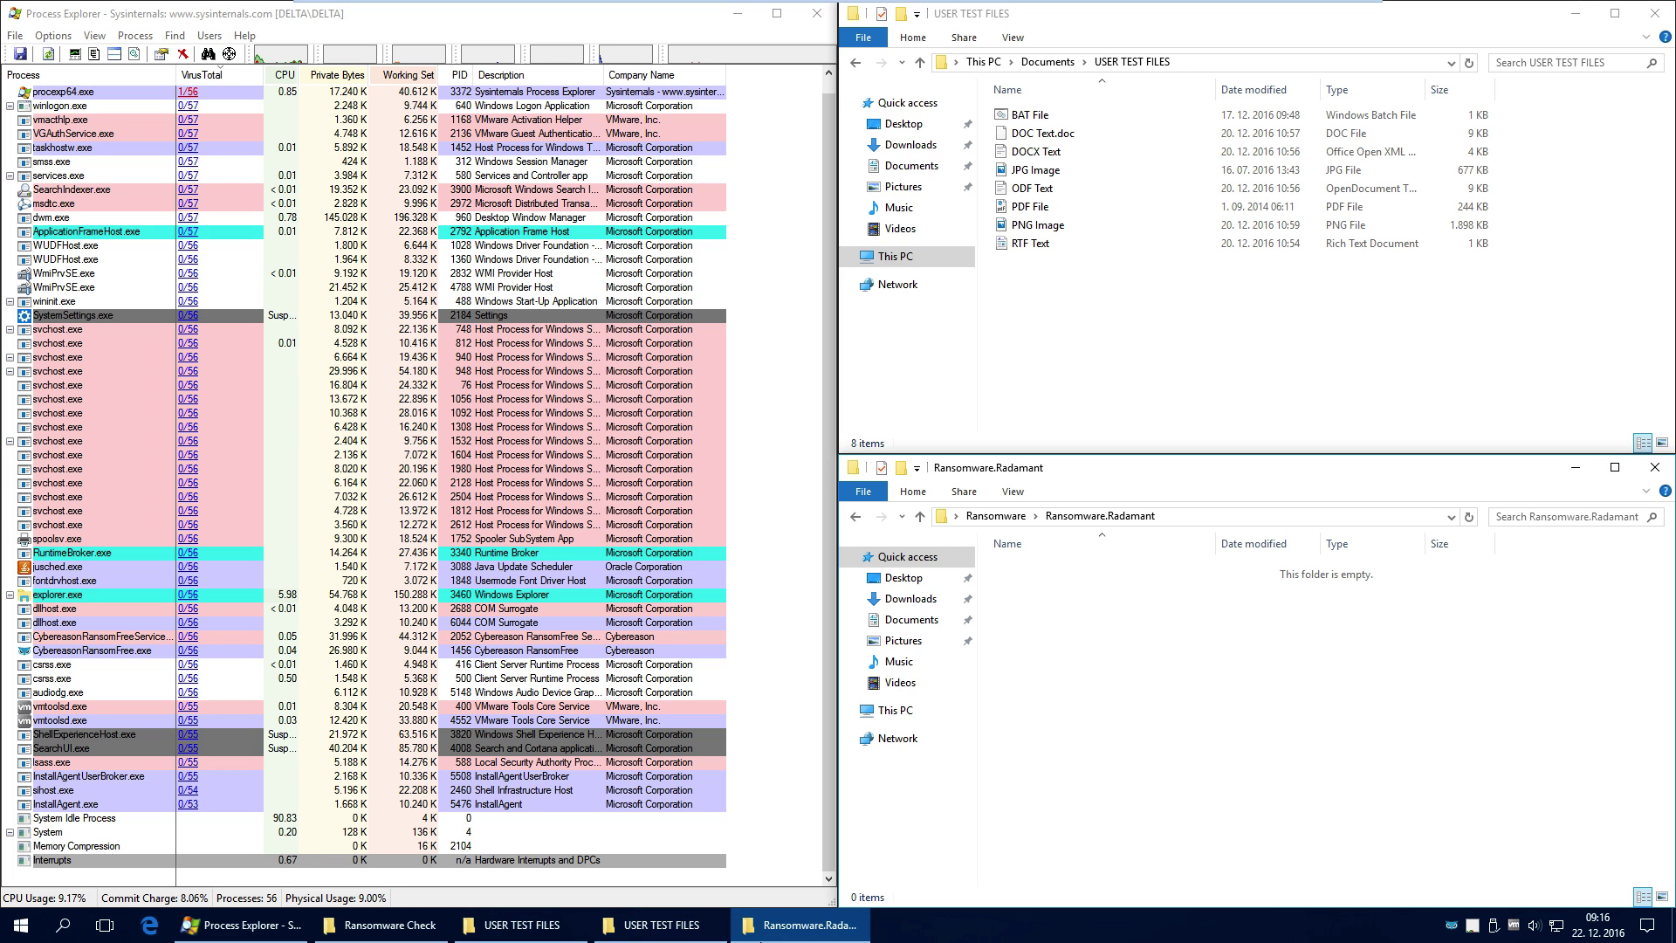
pyautogui.click(486, 940)
pyautogui.click(486, 940)
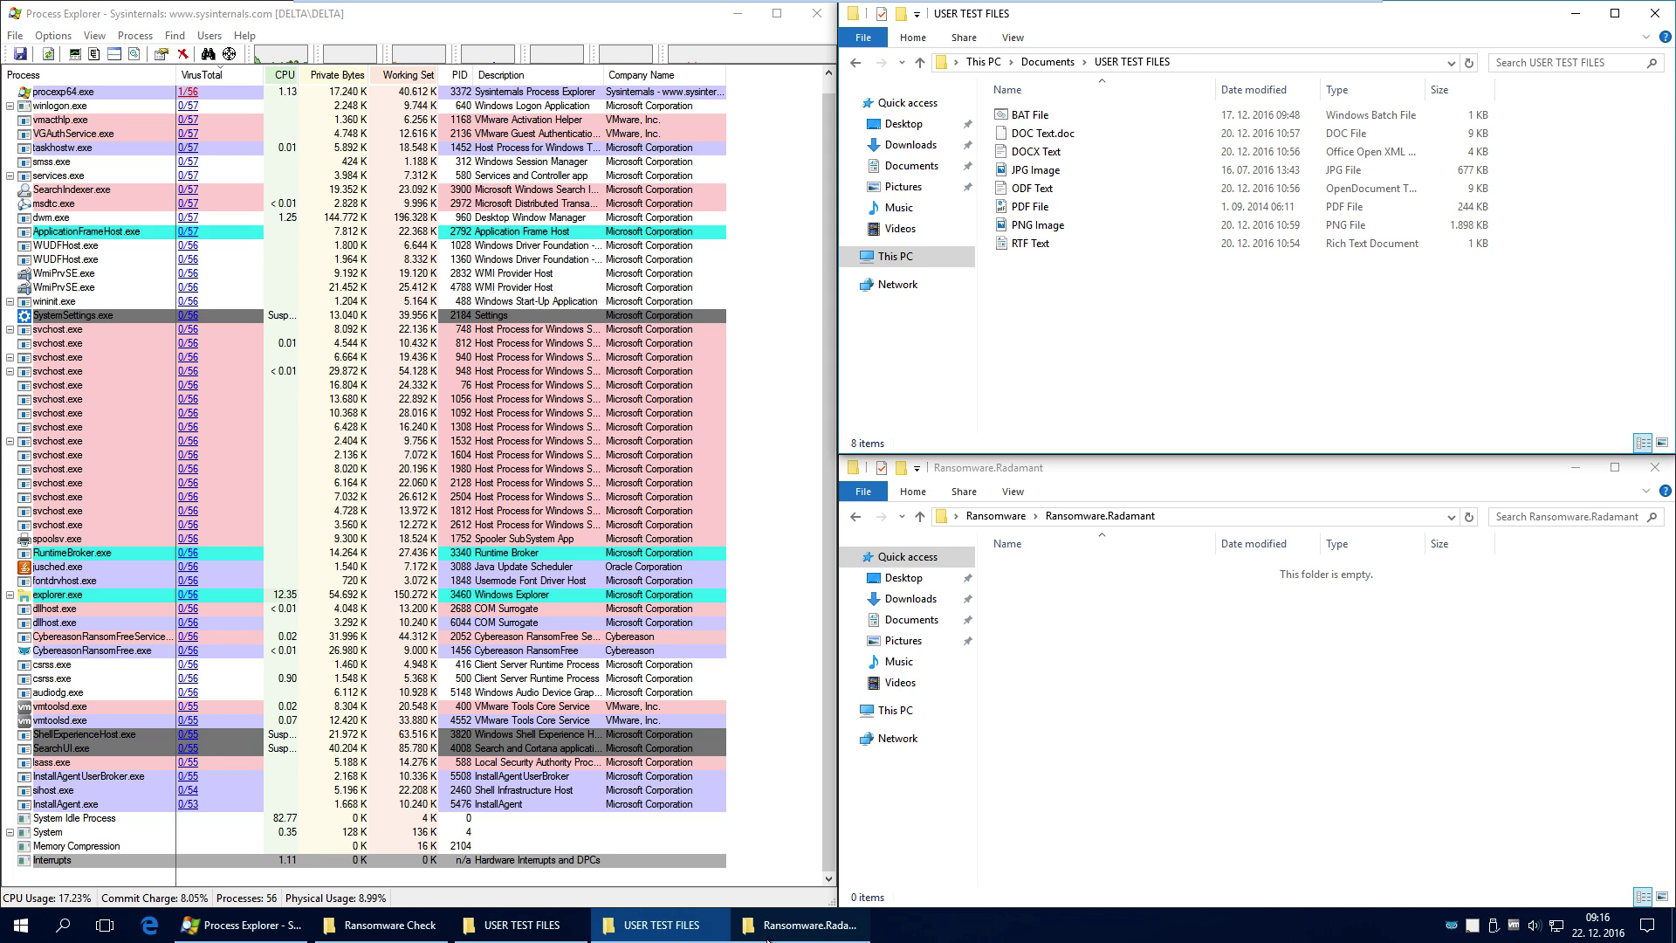
pyautogui.click(509, 937)
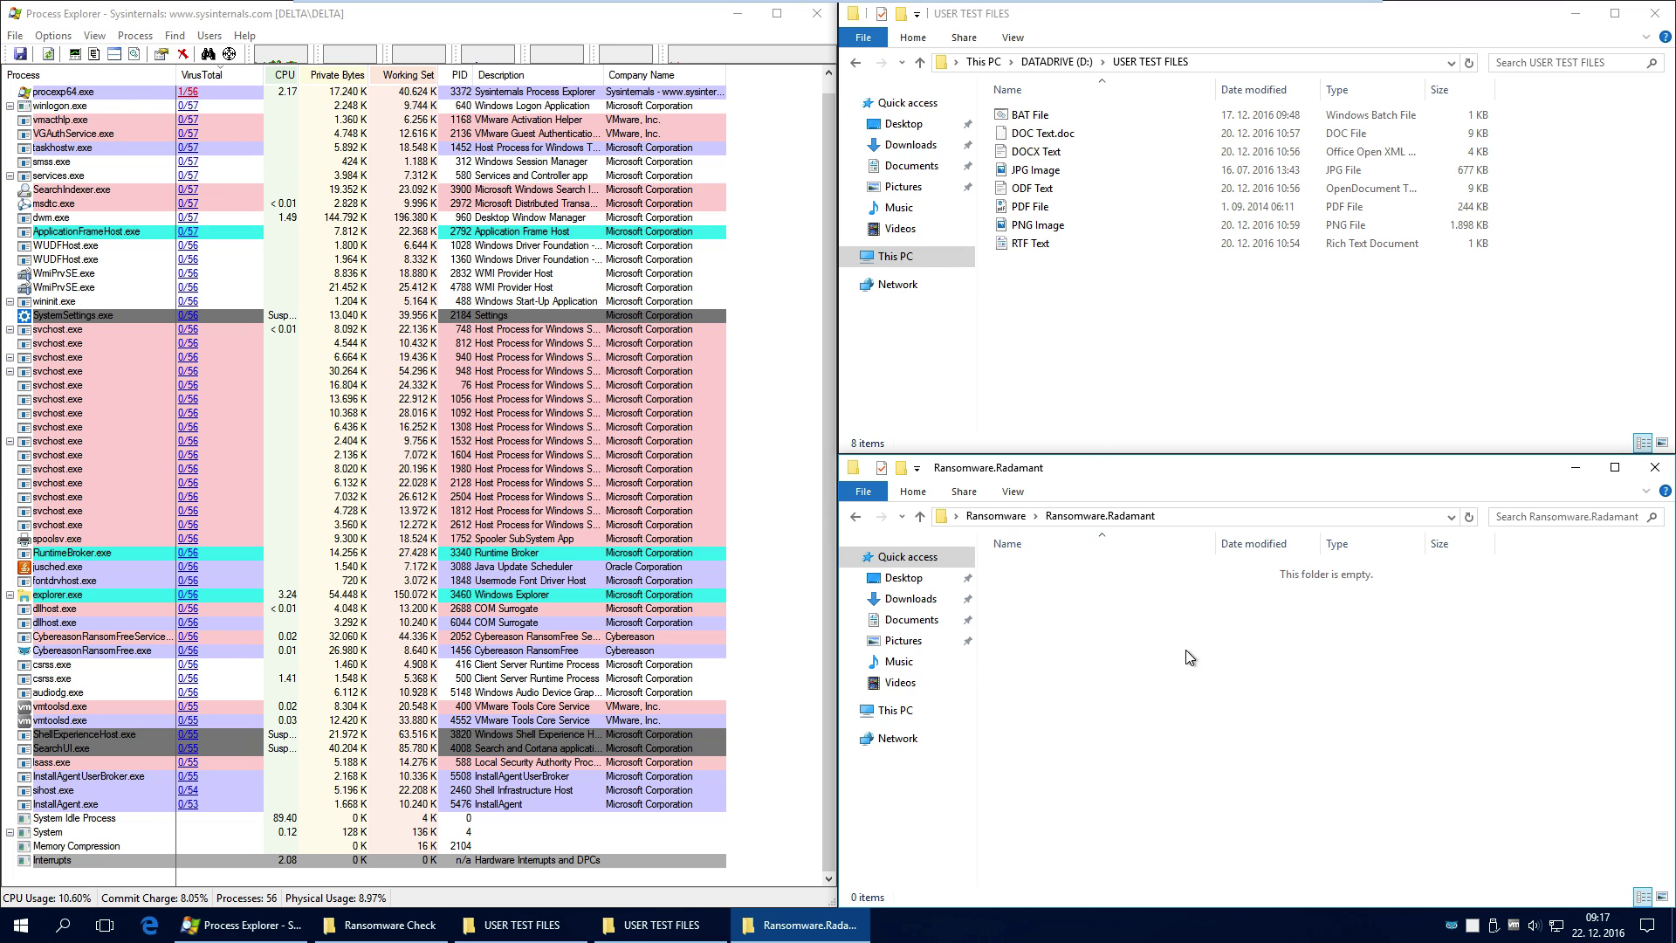
pyautogui.click(661, 924)
pyautogui.click(535, 926)
pyautogui.click(661, 924)
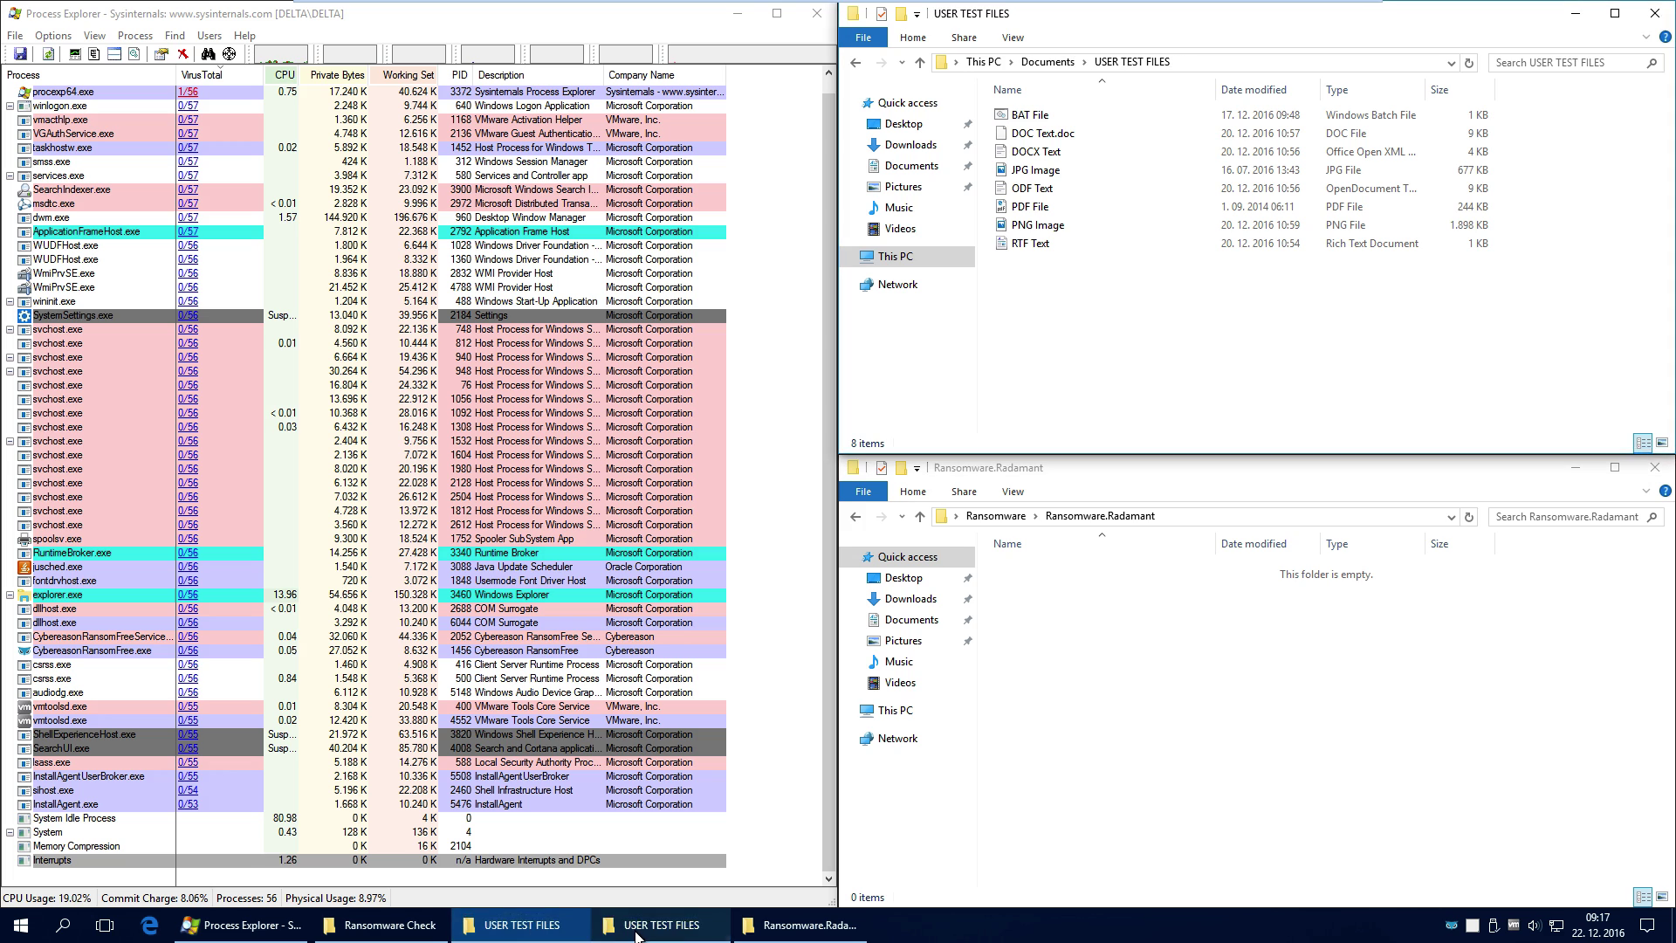
pyautogui.click(802, 925)
pyautogui.moveTo(1220, 717); pyautogui.dragTo(930, 513)
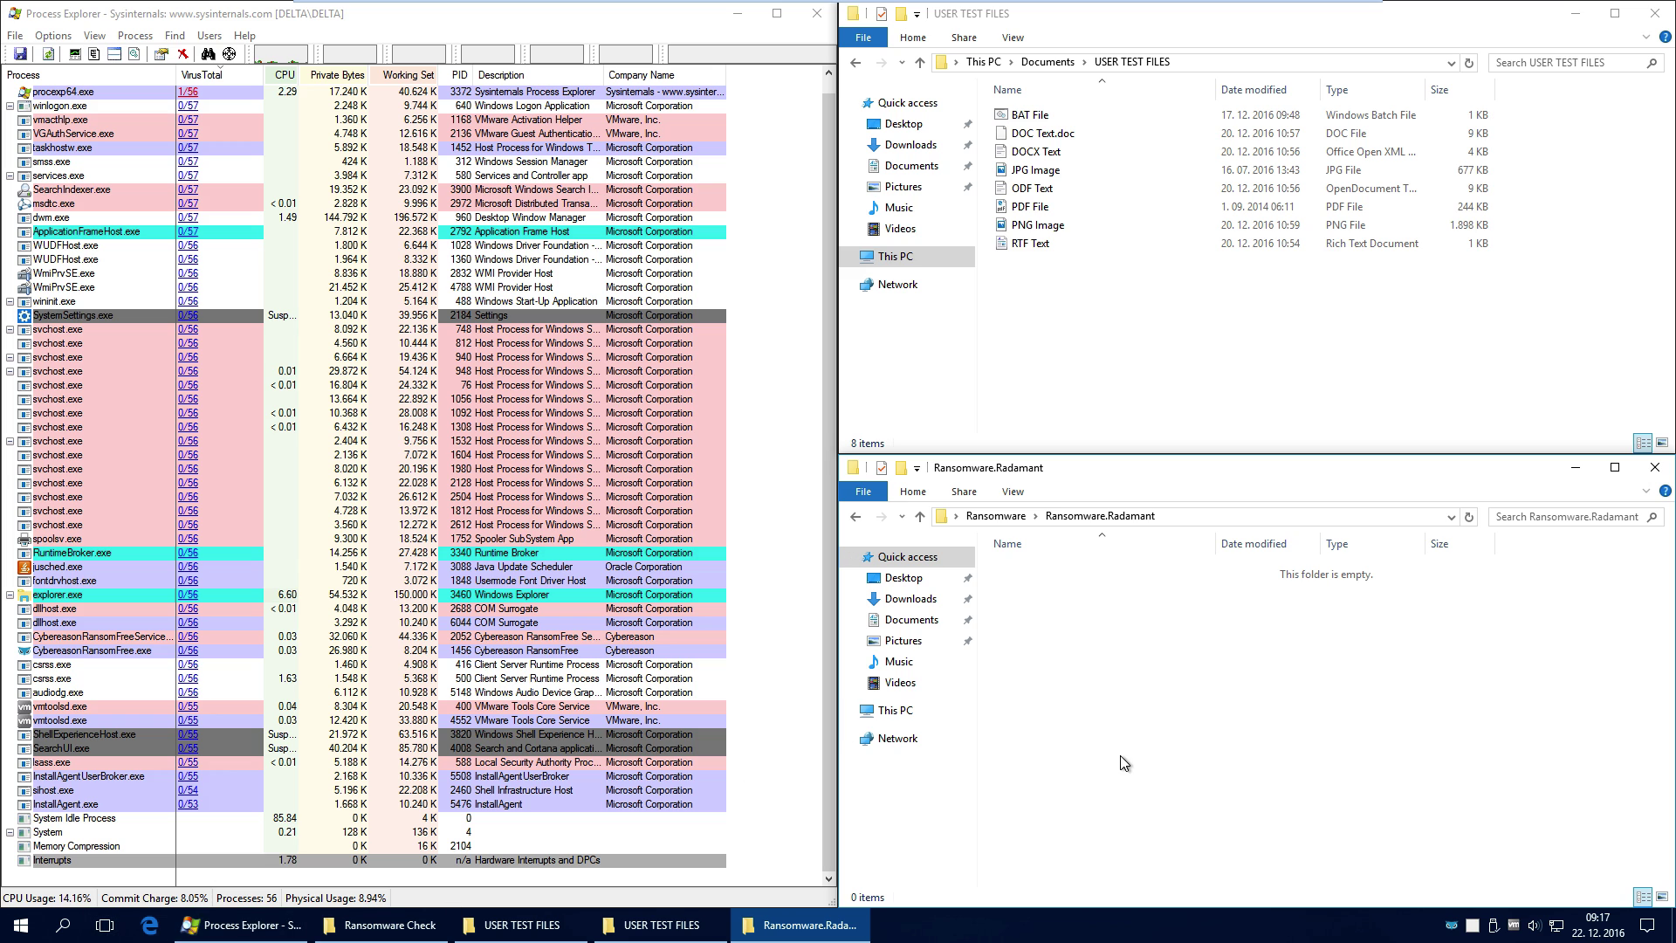
pyautogui.moveTo(1213, 345); pyautogui.dragTo(981, 103)
pyautogui.click(1206, 349)
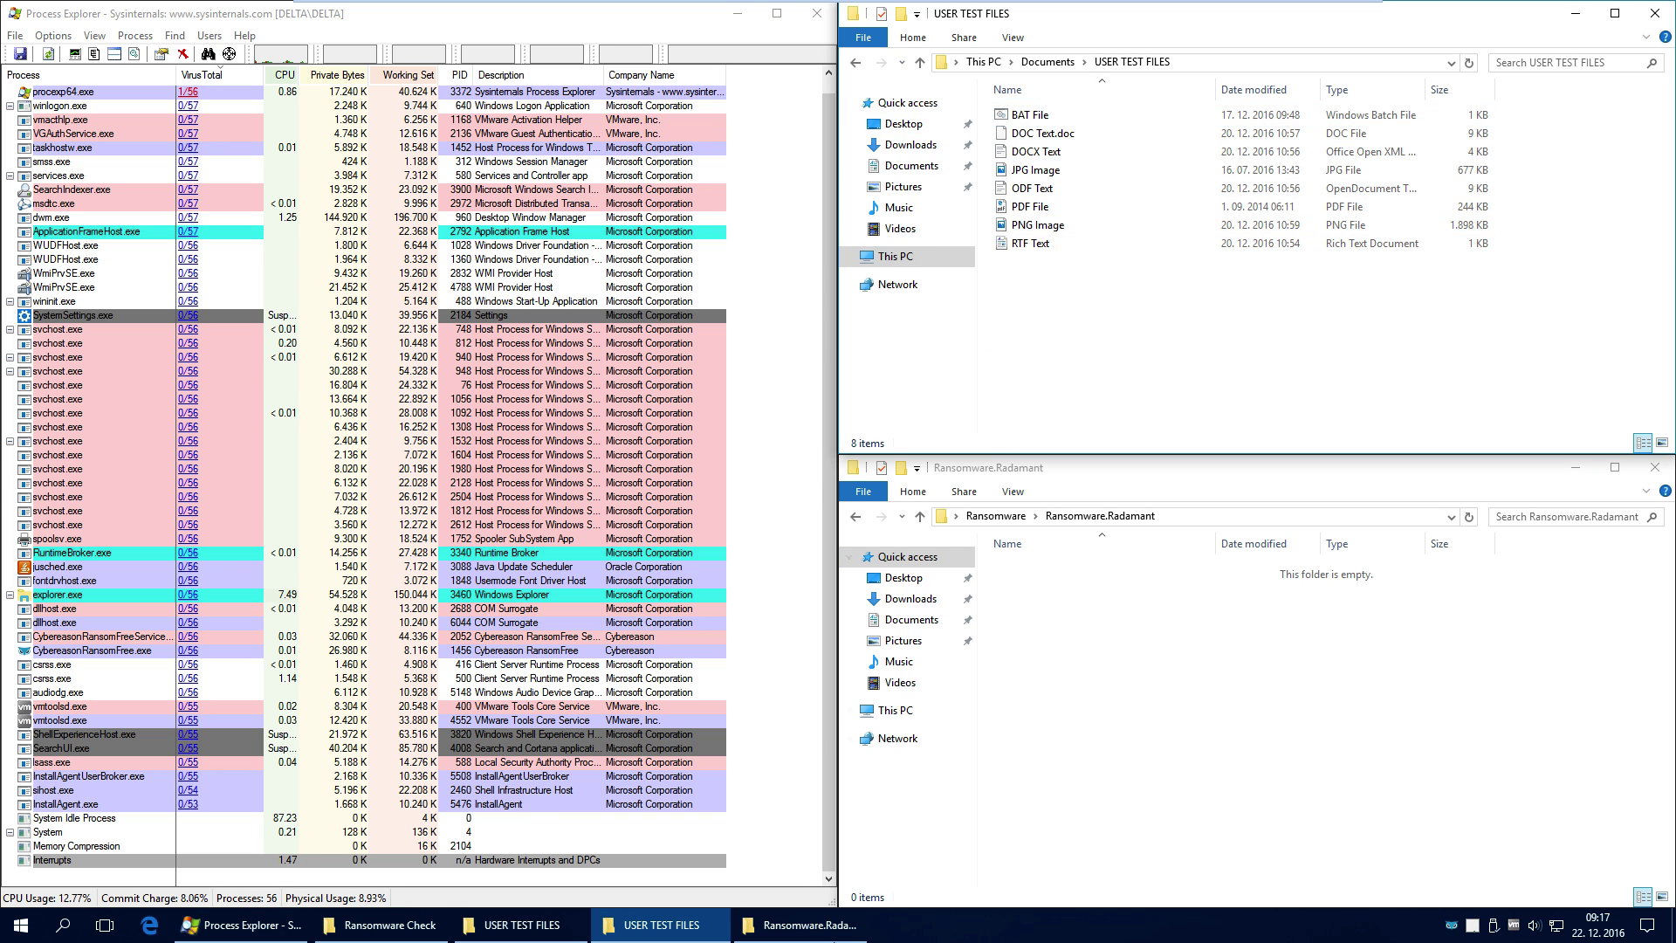
pyautogui.click(515, 925)
pyautogui.click(799, 925)
pyautogui.click(670, 932)
pyautogui.click(531, 931)
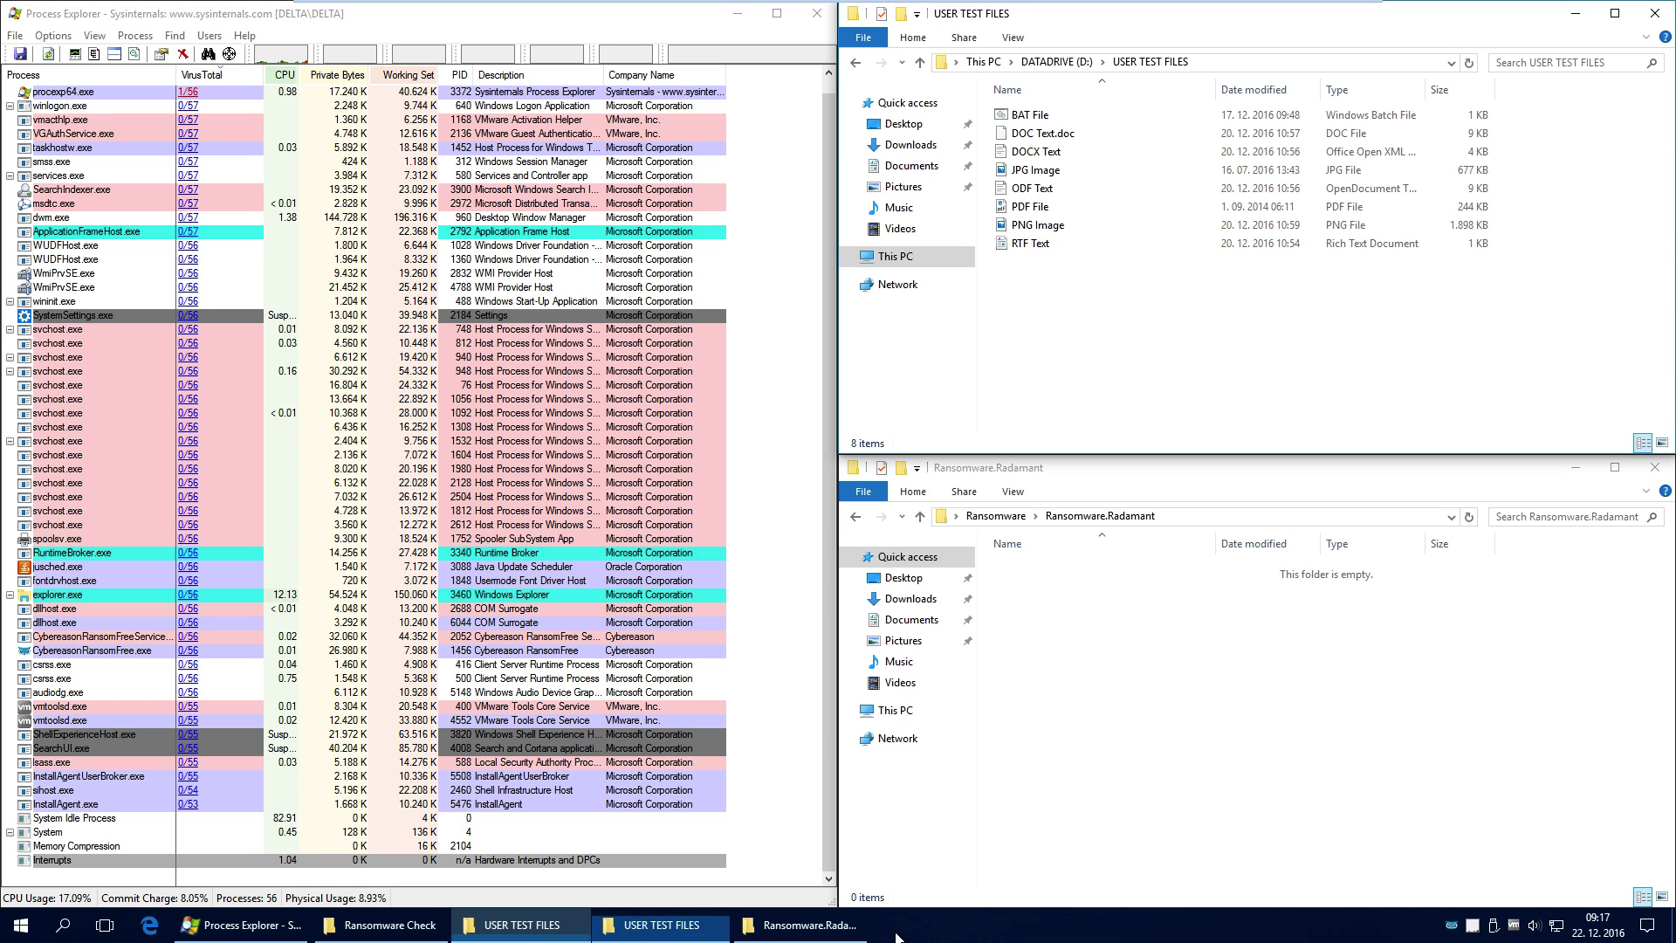
# Open the Ransomware.Rex folder and try to run the Rex application twice
pyautogui.click(857, 522)
pyautogui.doubleClick(1088, 784)
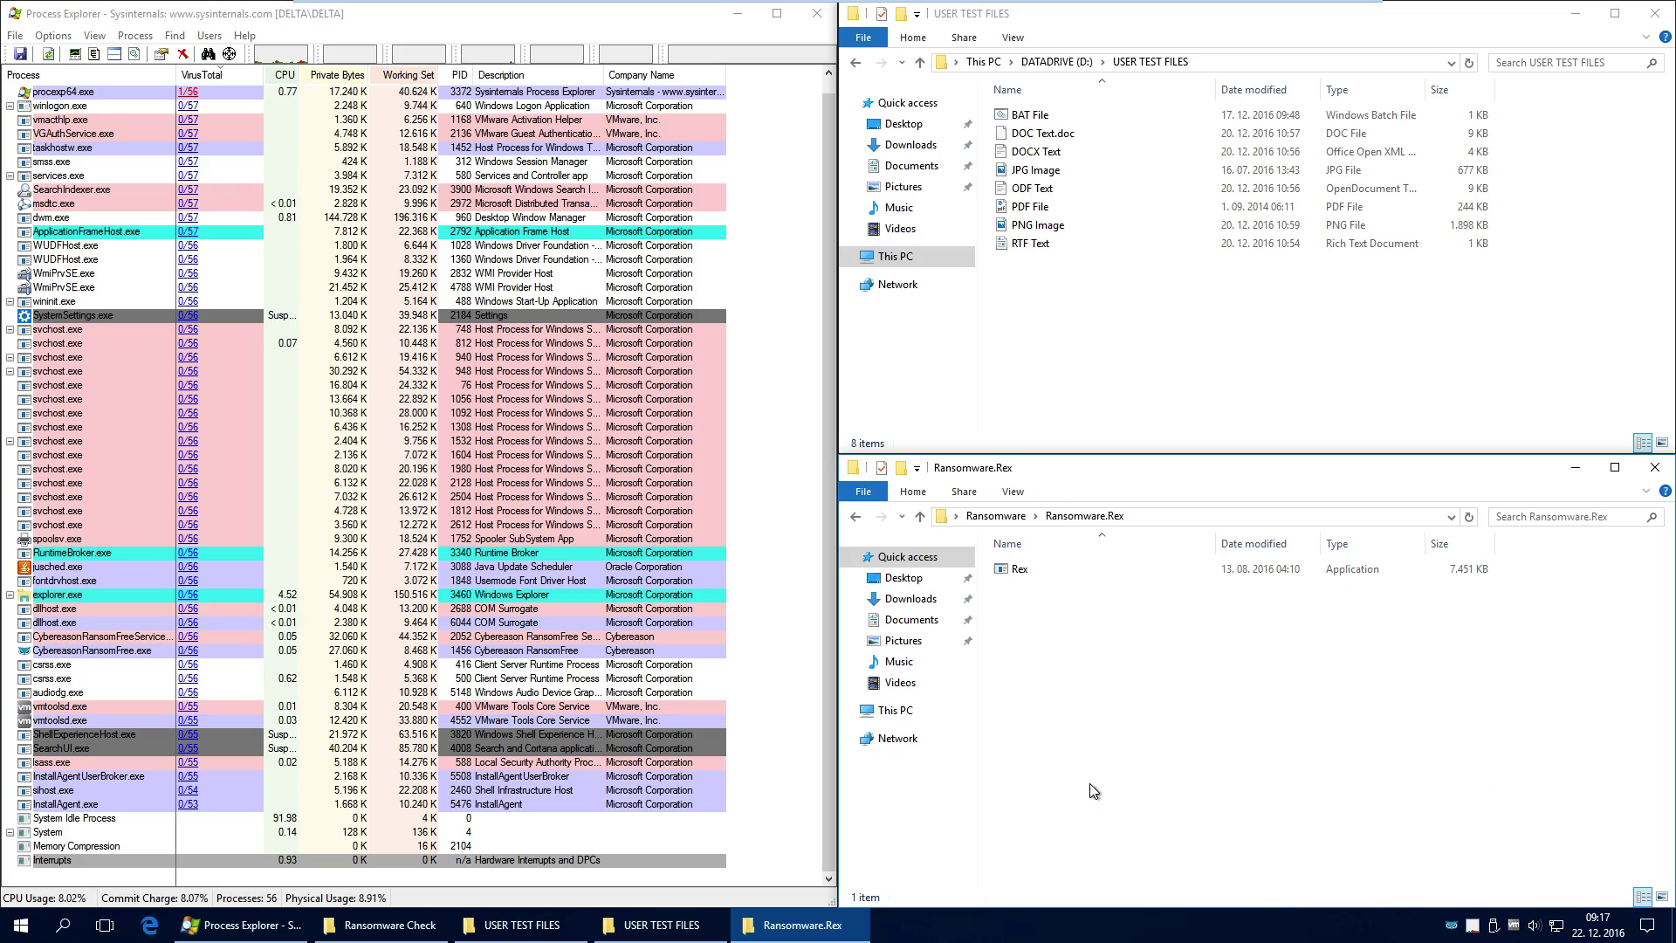
pyautogui.doubleClick(1018, 569)
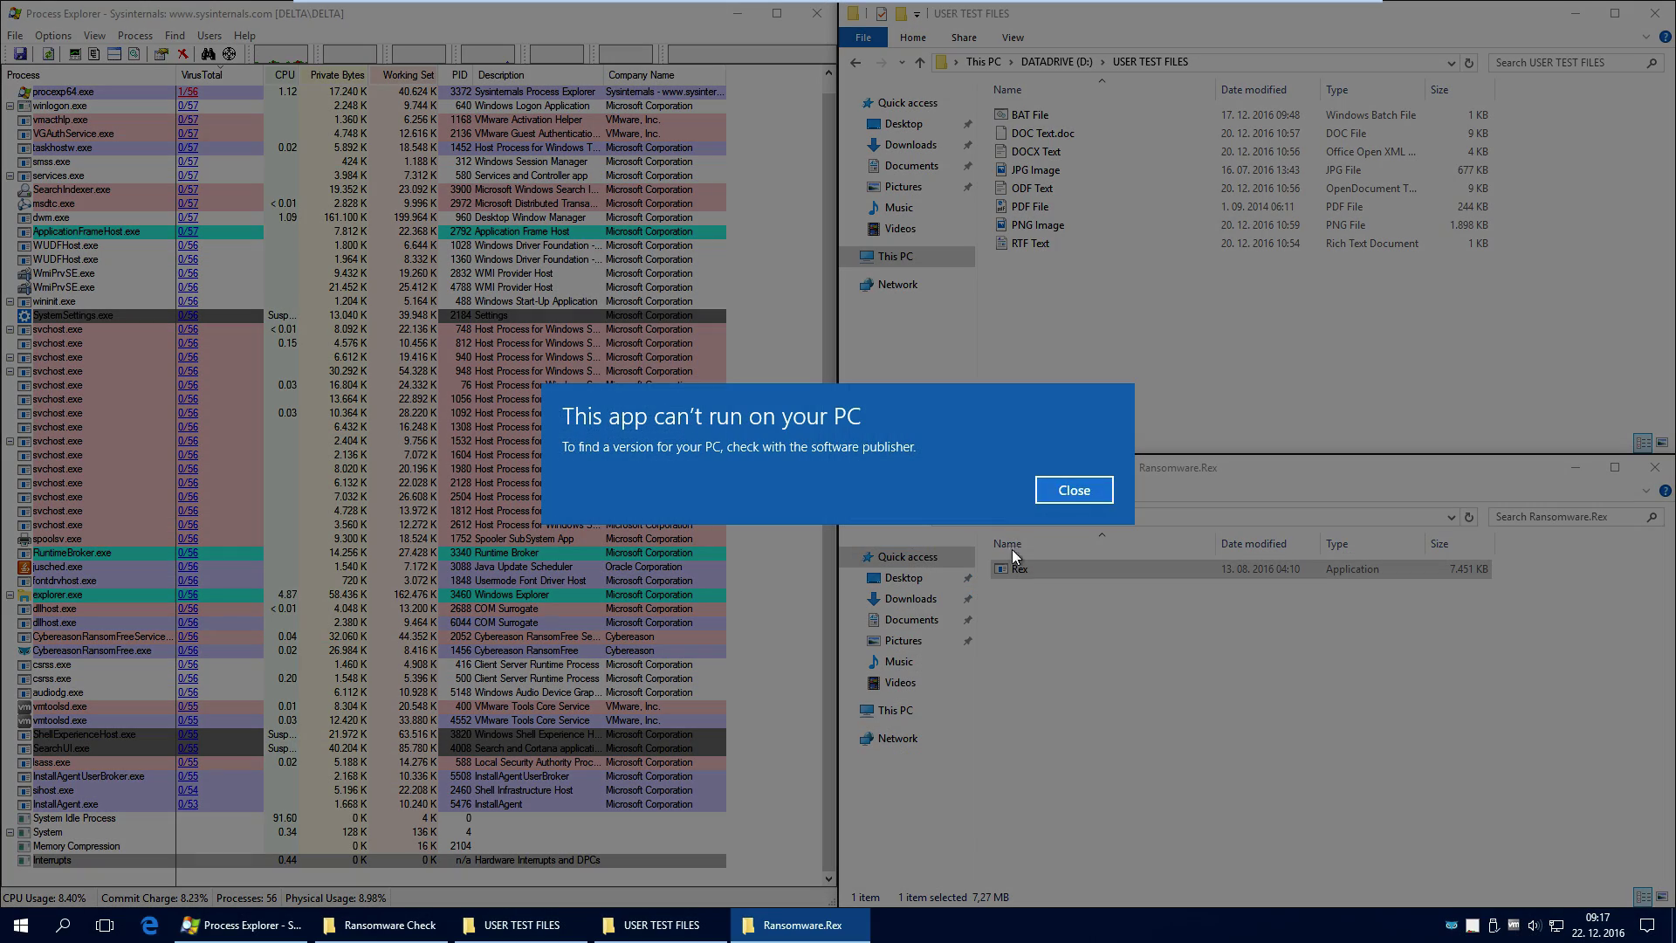
pyautogui.click(1072, 489)
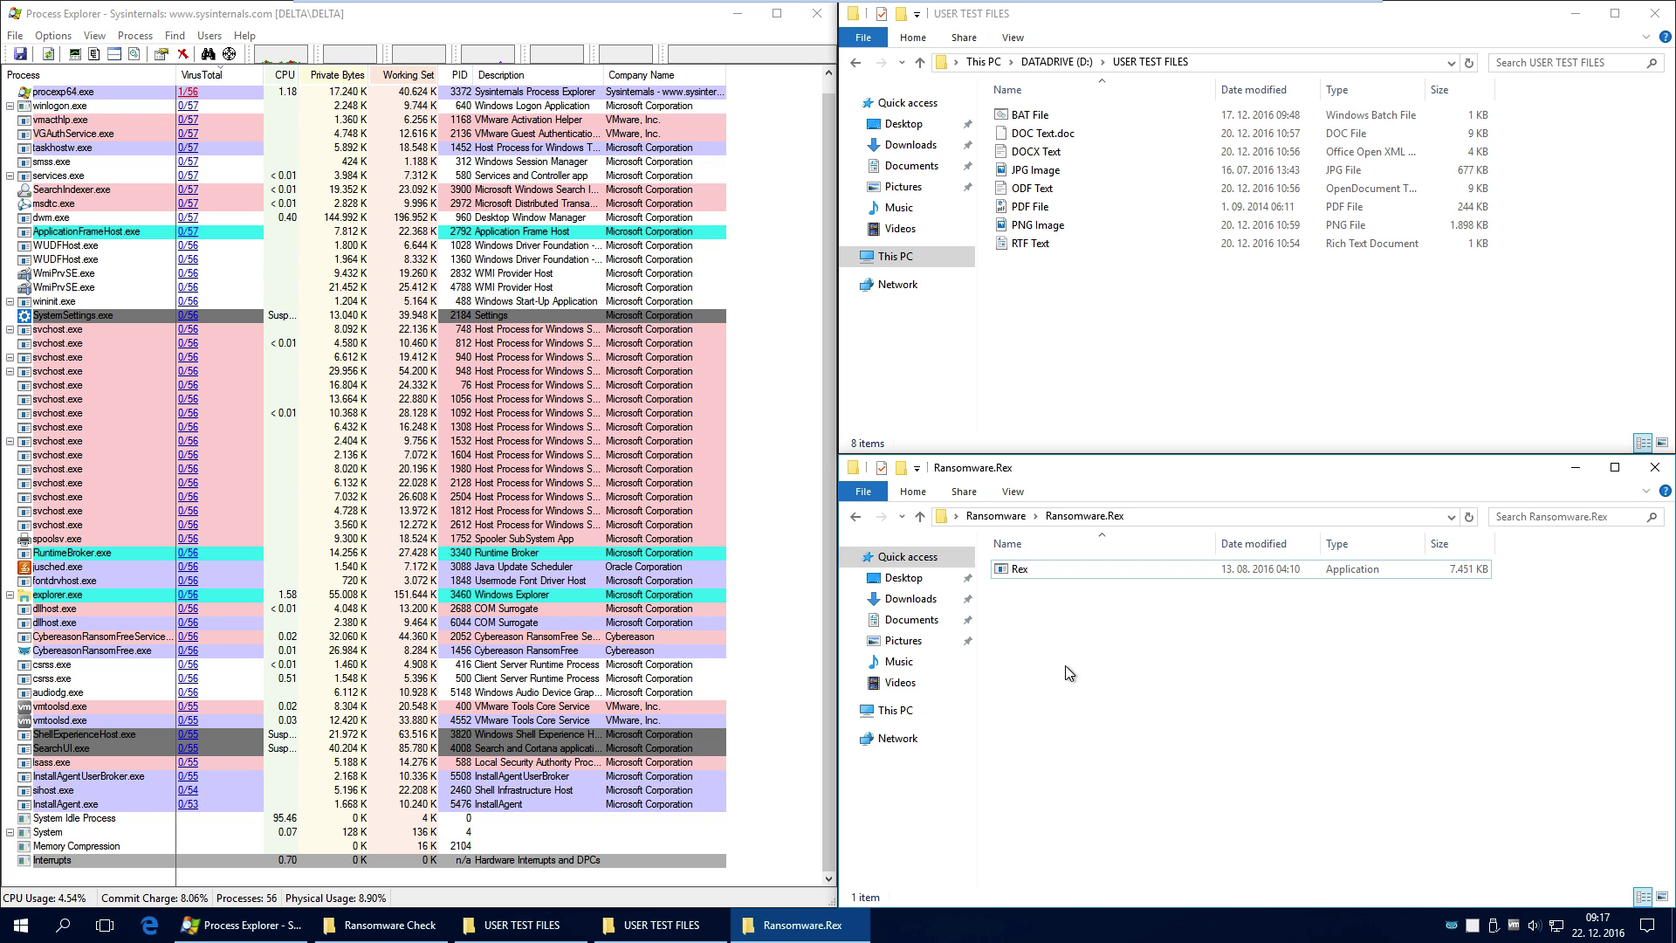
pyautogui.doubleClick(1018, 576)
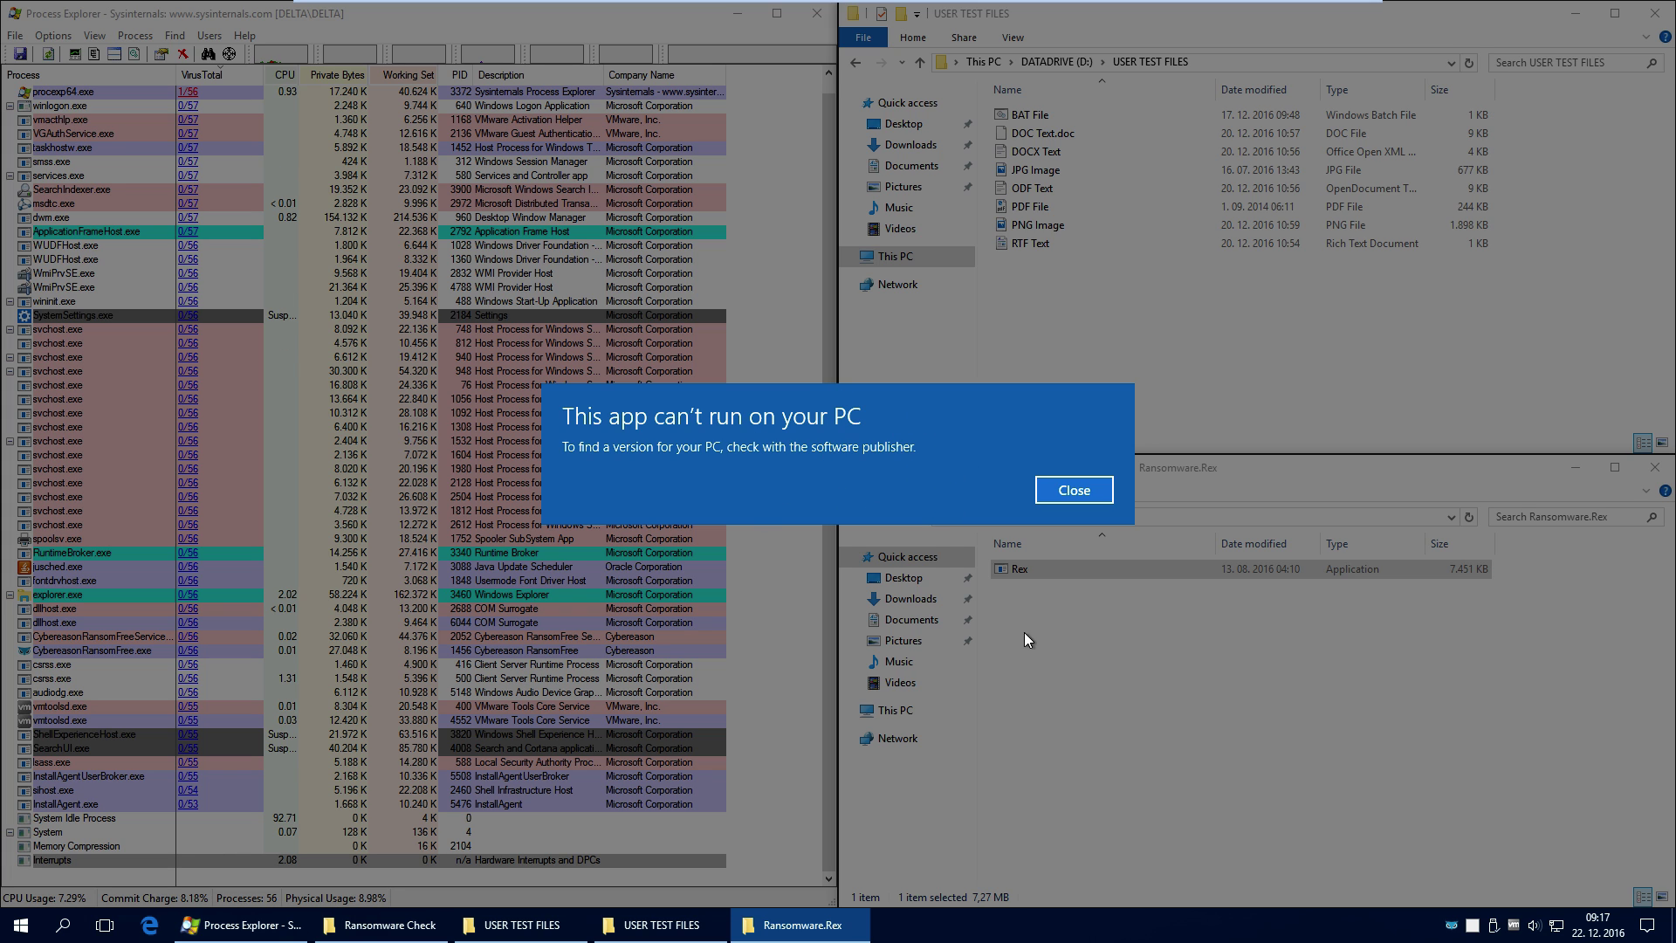
pyautogui.click(1073, 490)
# Run the sample in the Ransomware.ZeroAccess folder with elevated rights and close its Adobe Flash Player Installer window
pyautogui.click(855, 516)
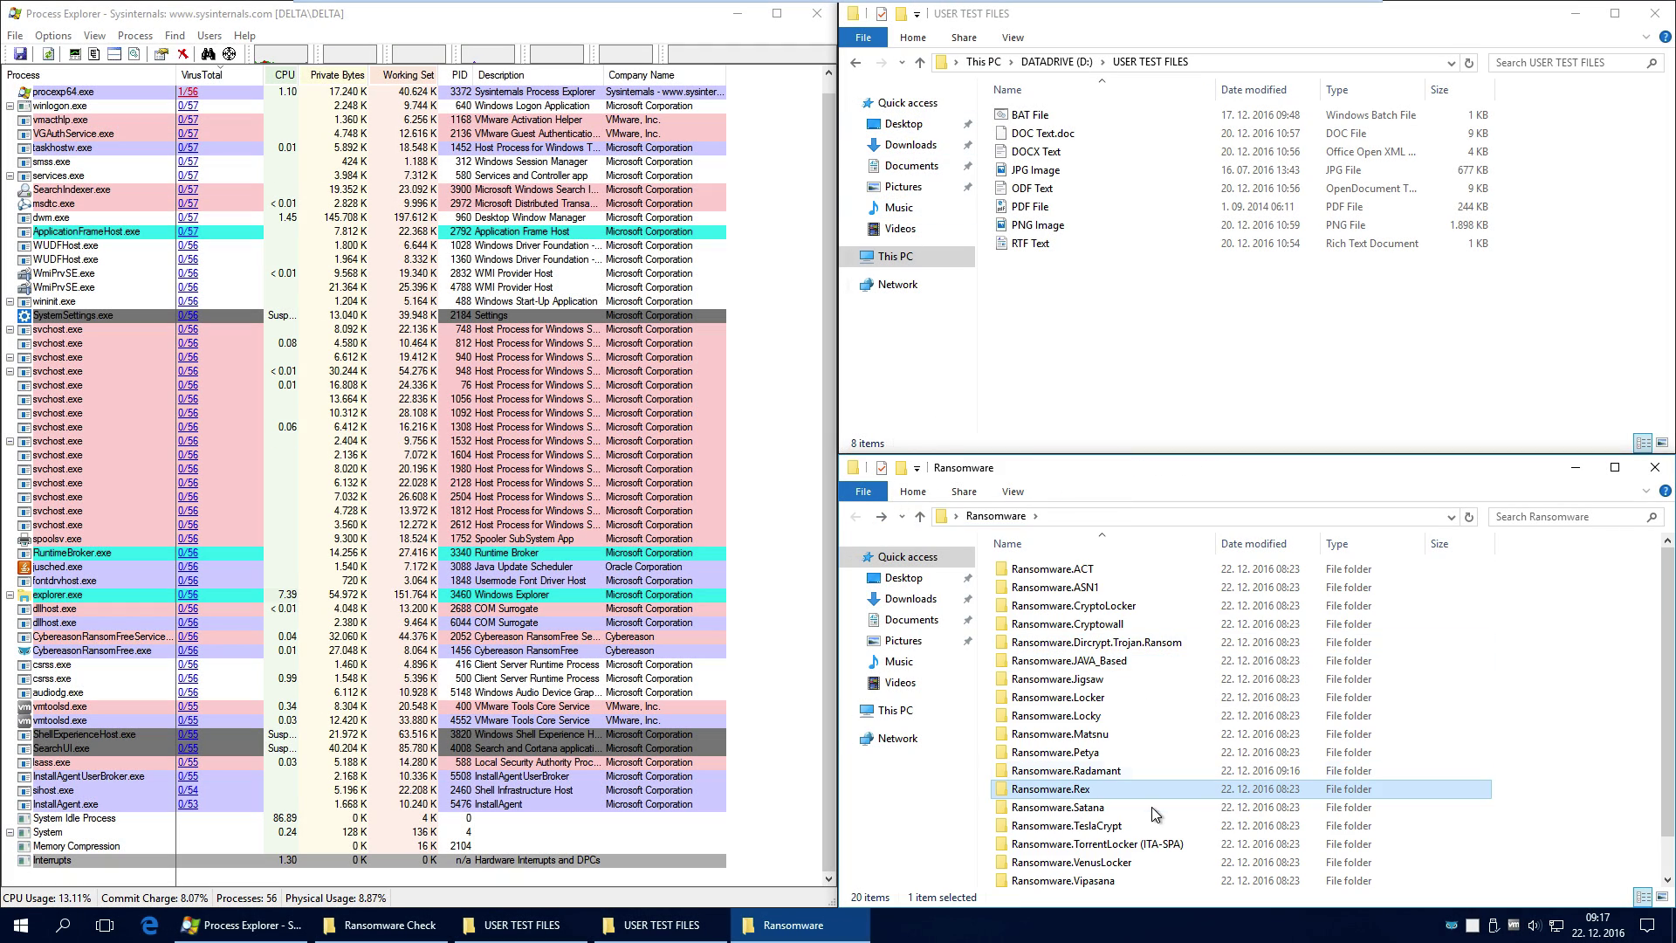
pyautogui.scroll(-1, 1158, 808)
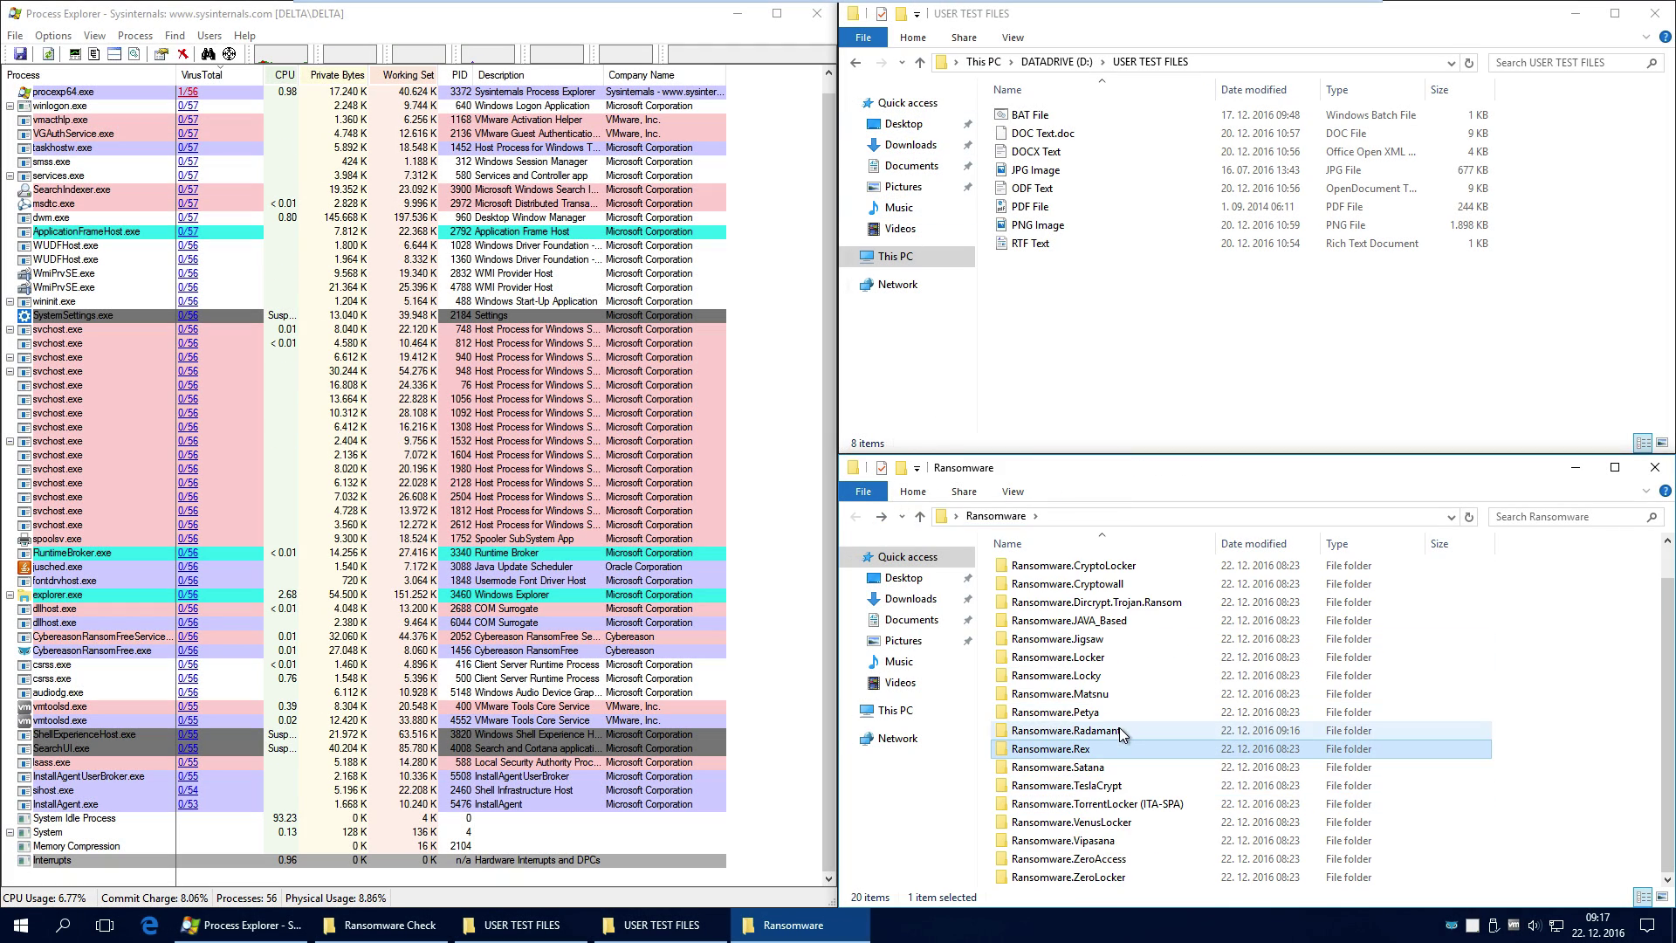
pyautogui.doubleClick(1152, 859)
pyautogui.doubleClick(1032, 572)
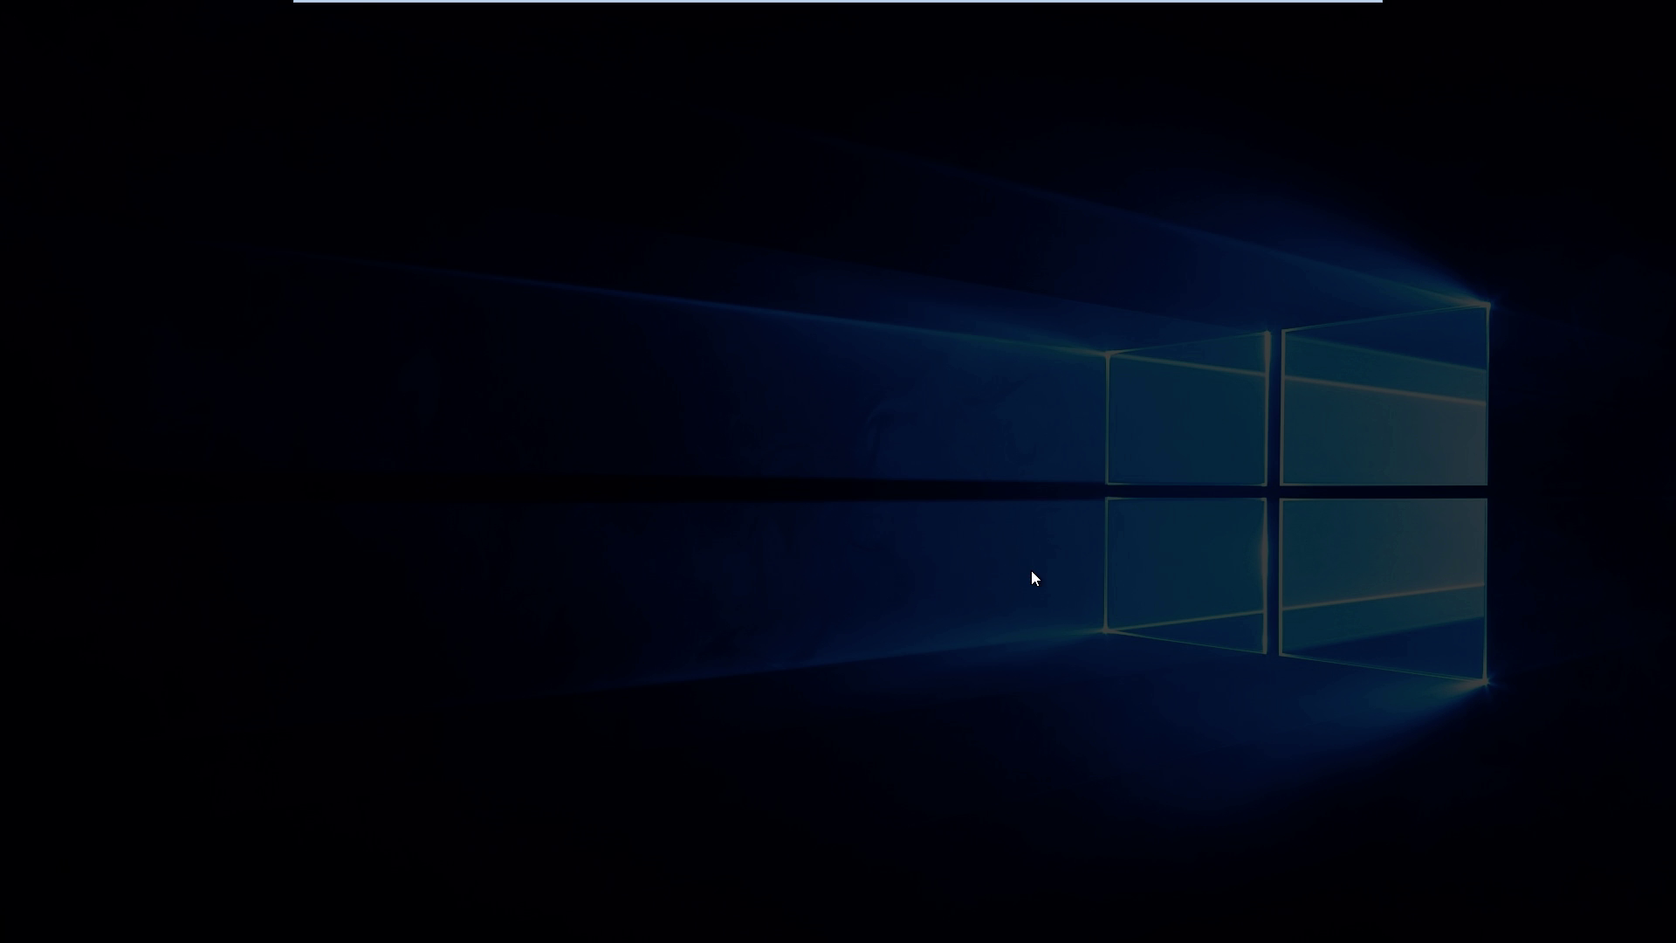
pyautogui.click(758, 578)
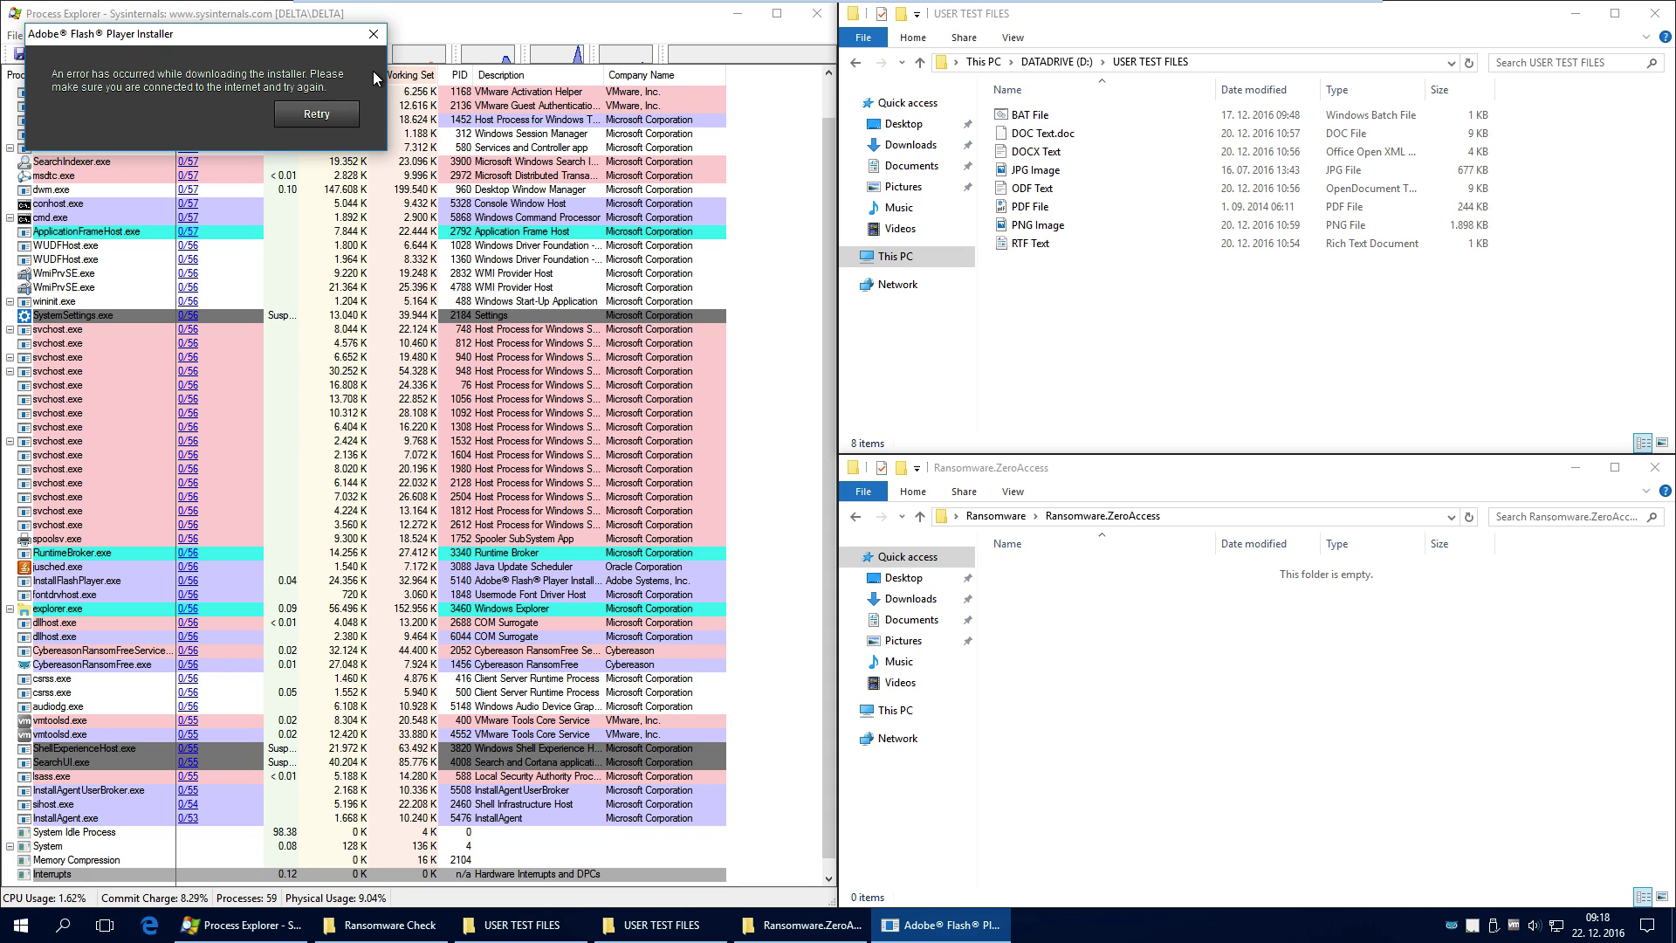
pyautogui.click(373, 33)
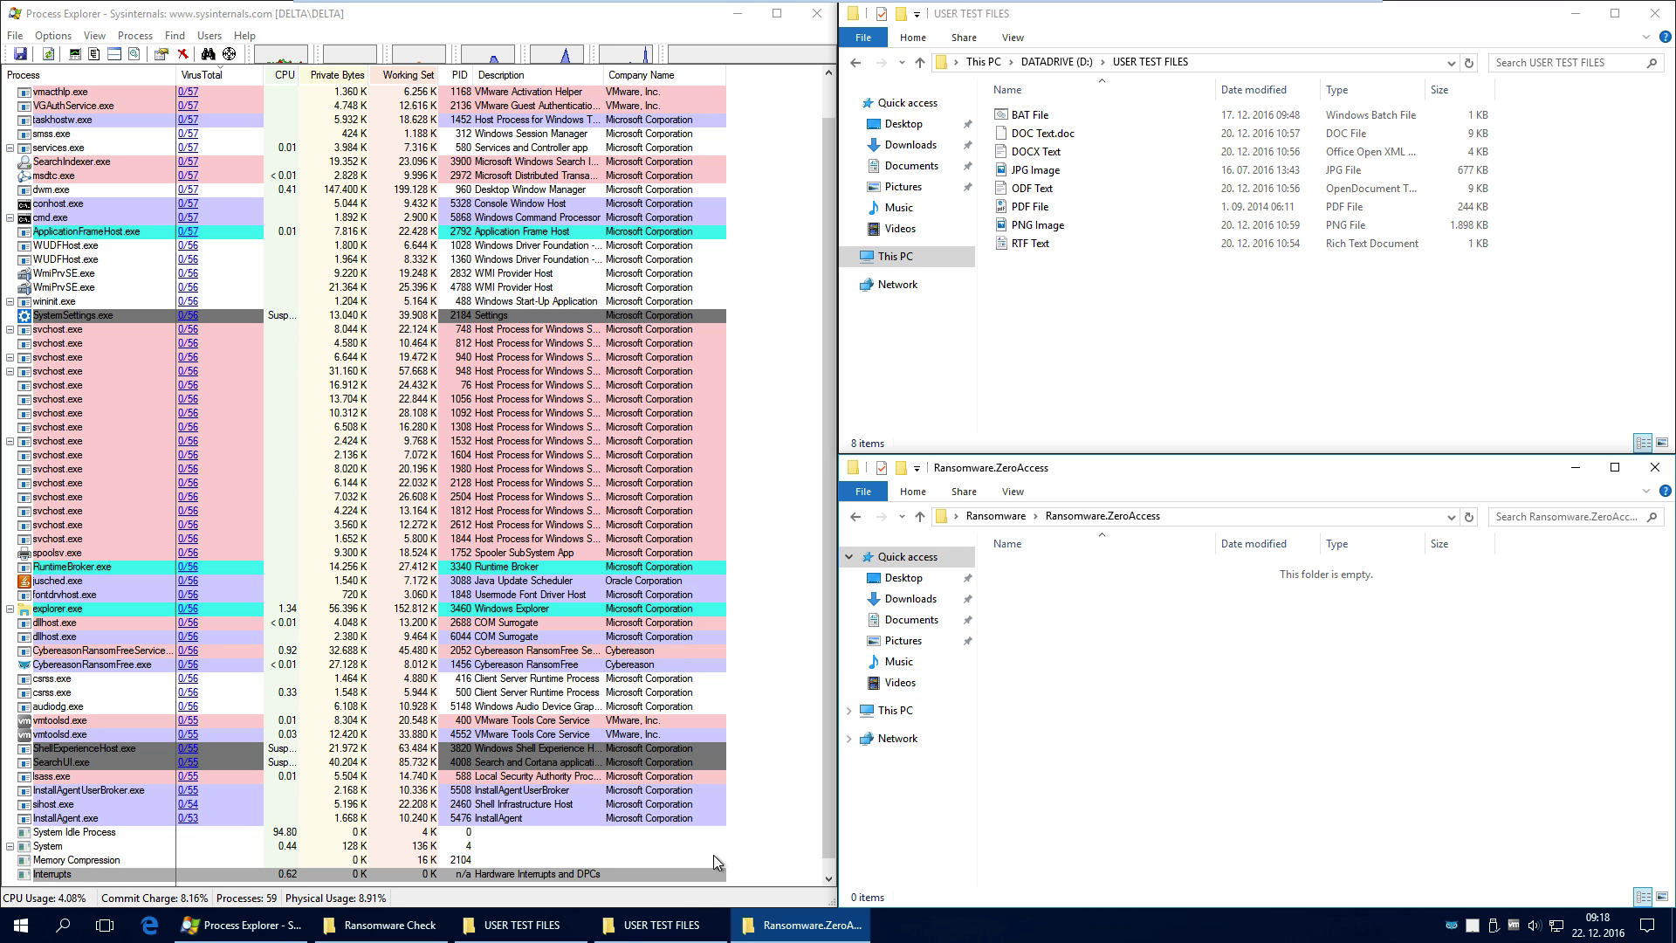
# Check the test files in Documents and on DATADRIVE (D:) for damage from the ZeroAccess sample
pyautogui.click(683, 922)
pyautogui.click(560, 923)
pyautogui.click(626, 939)
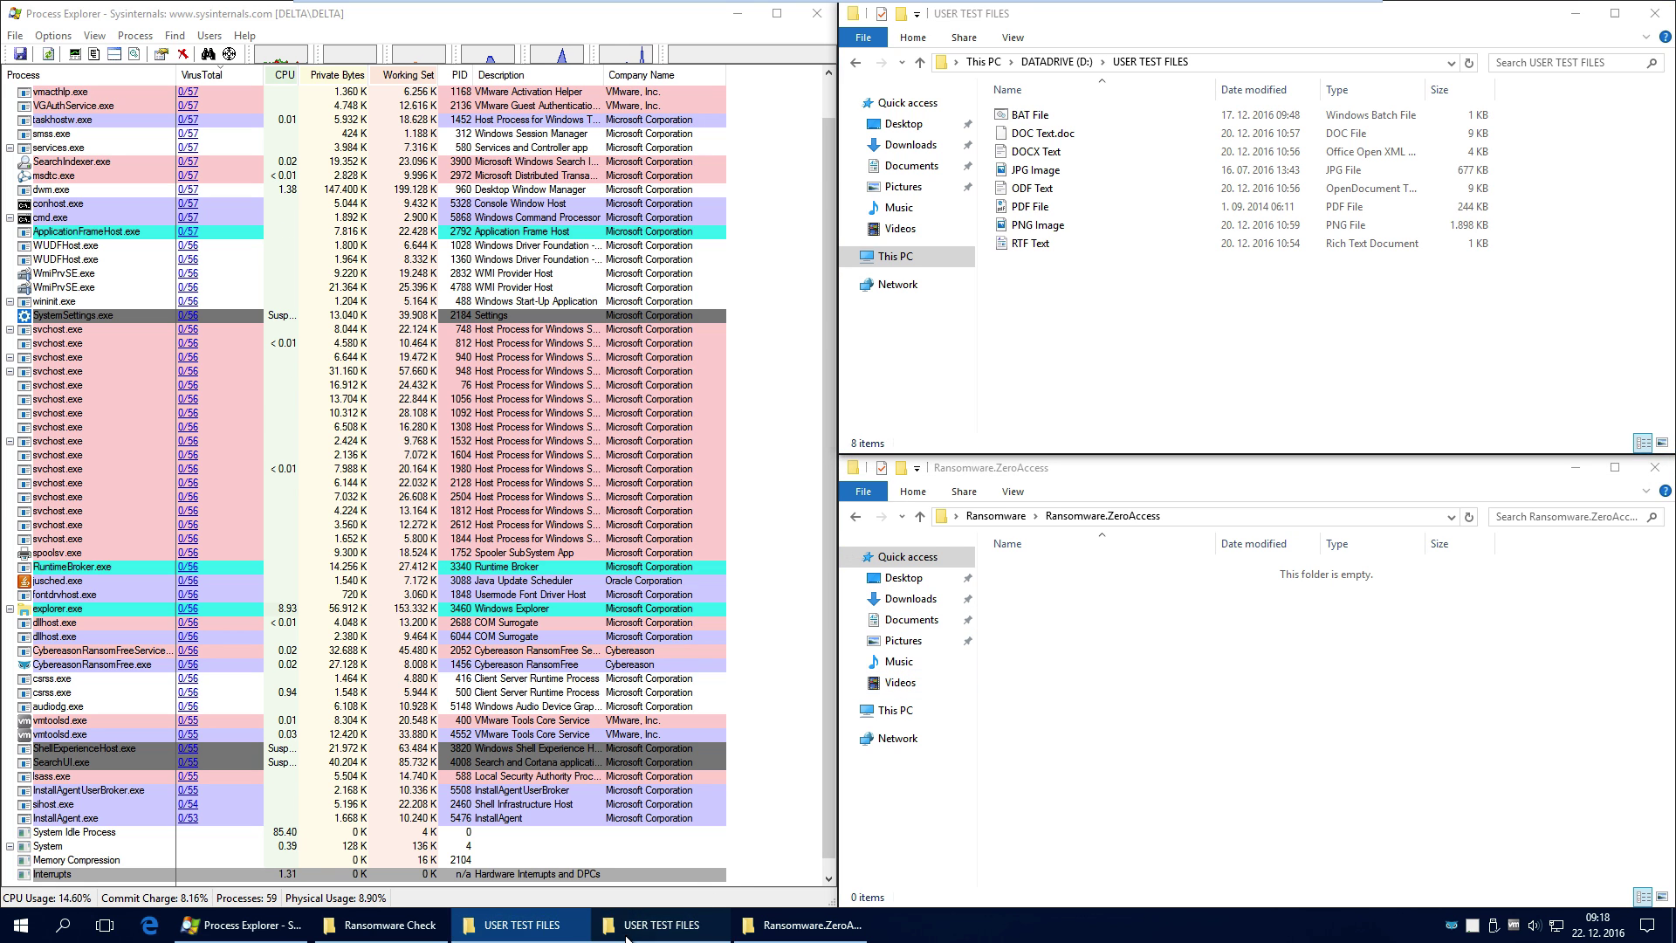
pyautogui.click(871, 548)
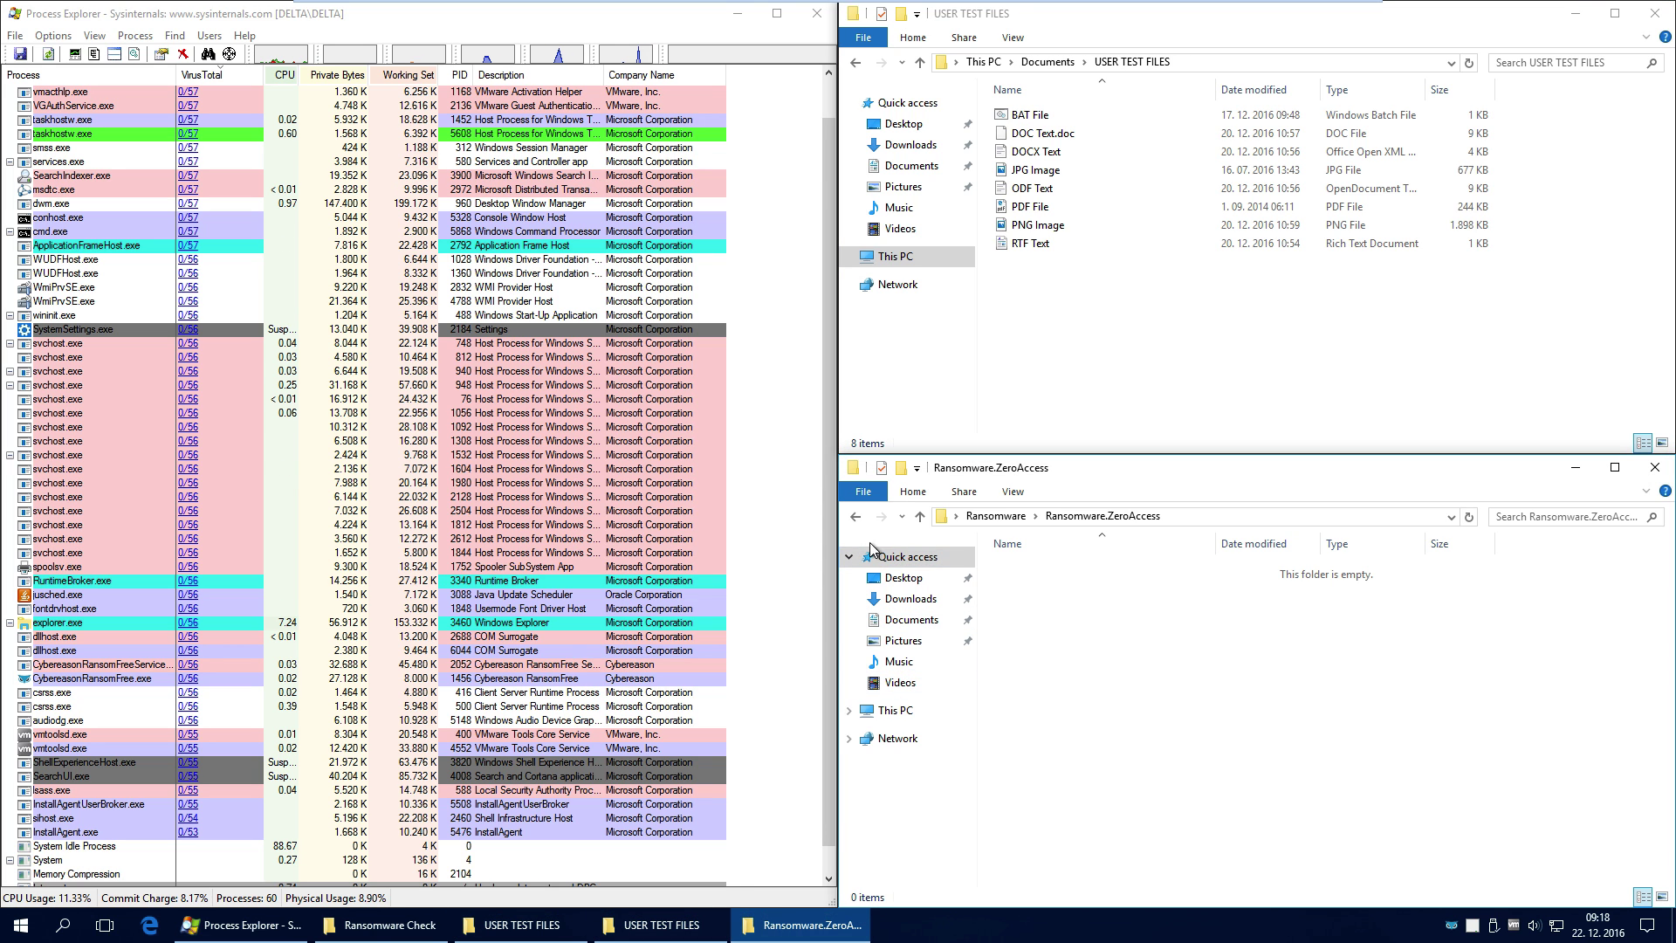
pyautogui.click(566, 938)
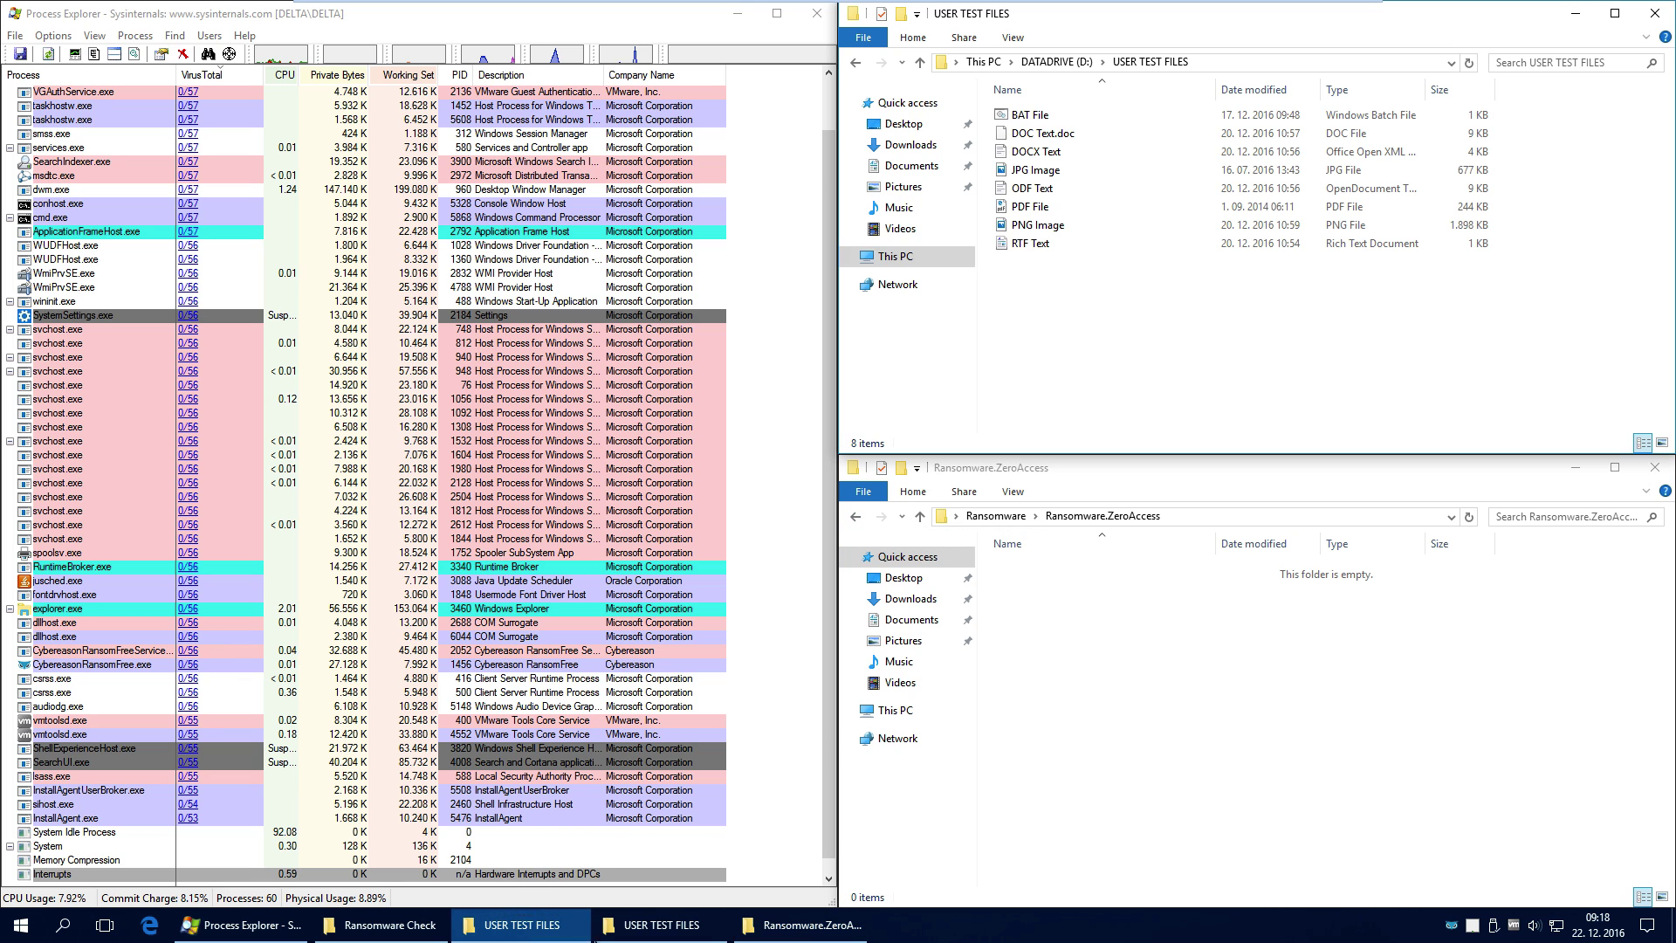
pyautogui.click(638, 933)
pyautogui.click(757, 929)
pyautogui.click(559, 929)
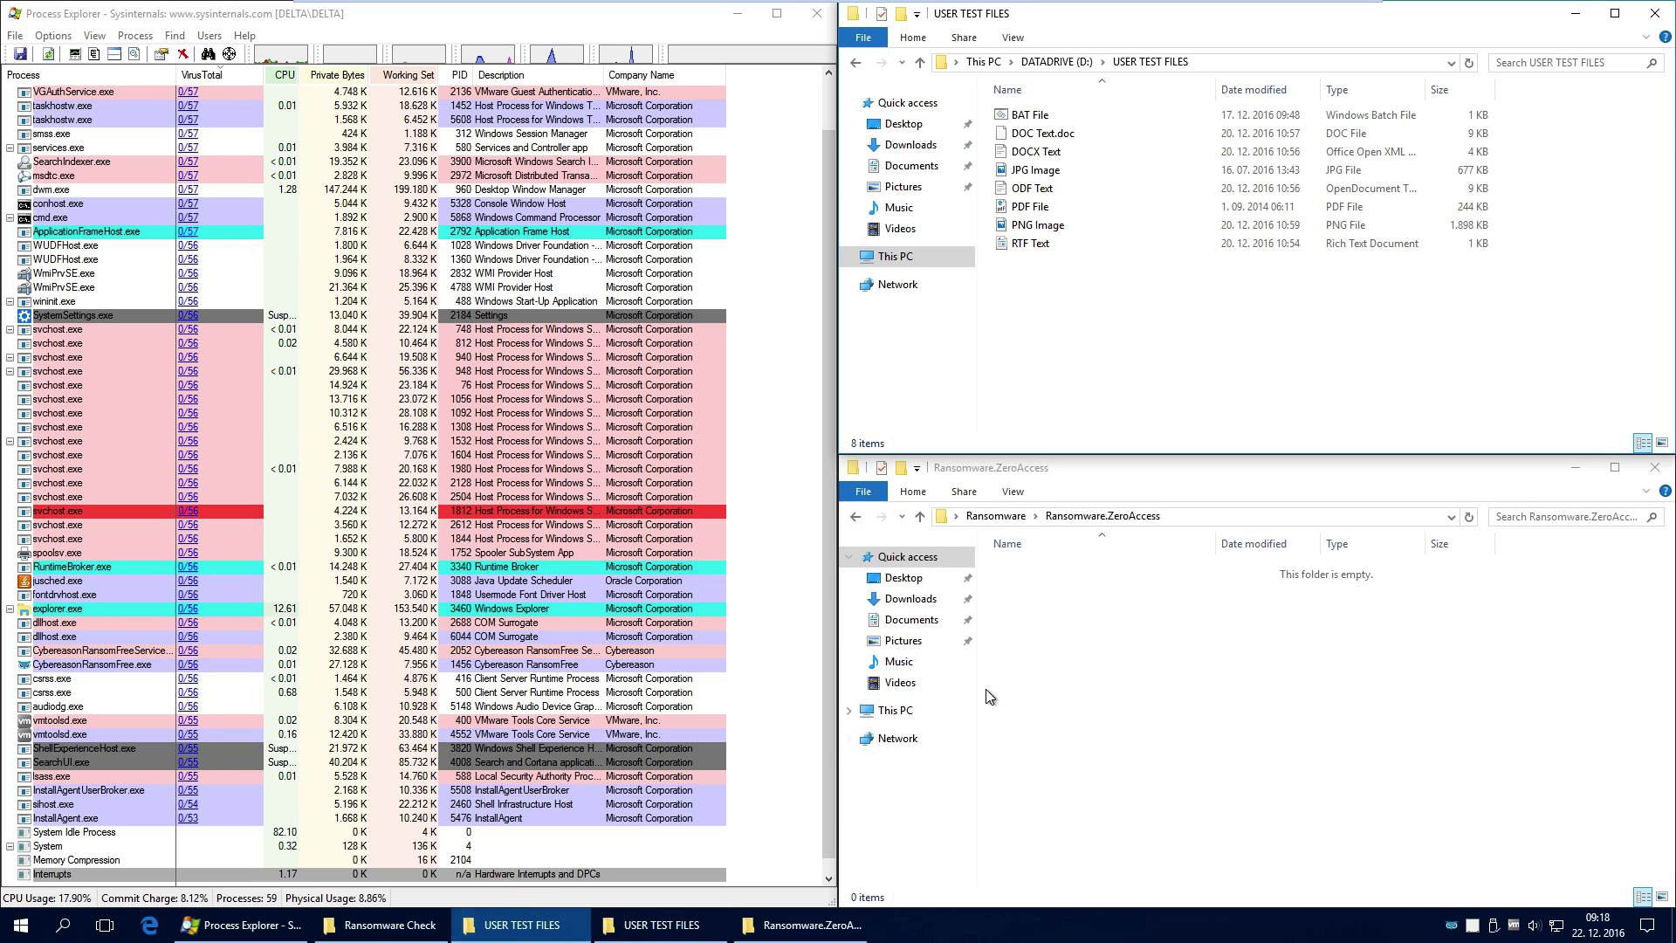
# Display the Ransomware Check folder for monitoring and select the zerolocker application in the Ransomware.ZeroLocker folder
pyautogui.click(856, 522)
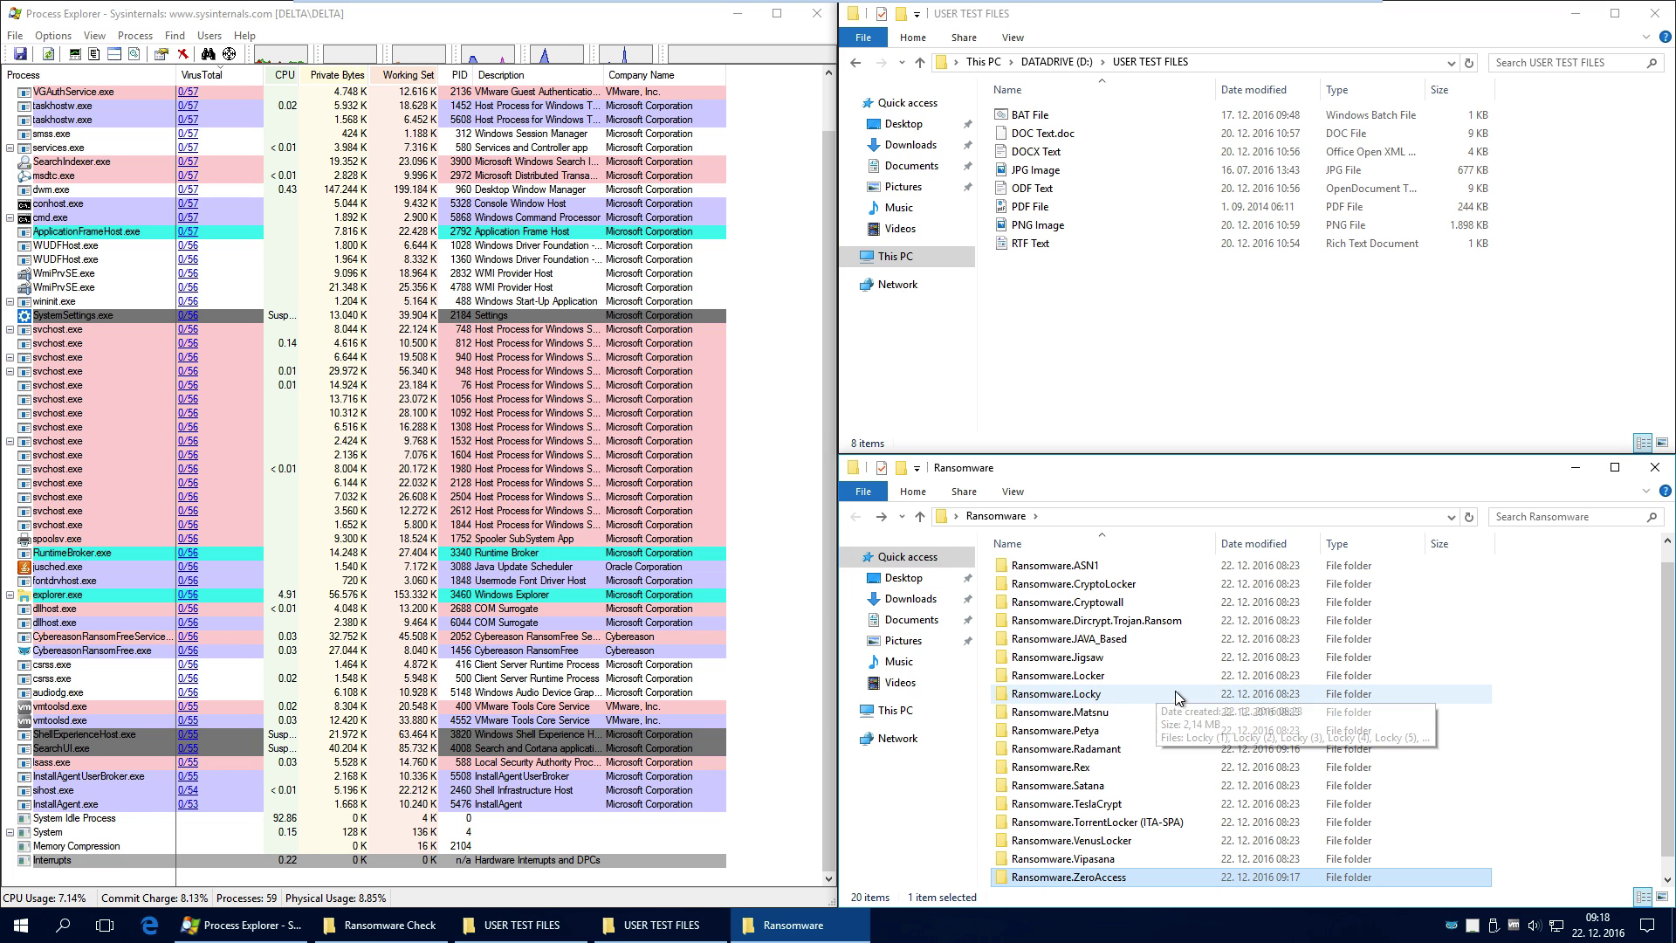
pyautogui.doubleClick(1099, 880)
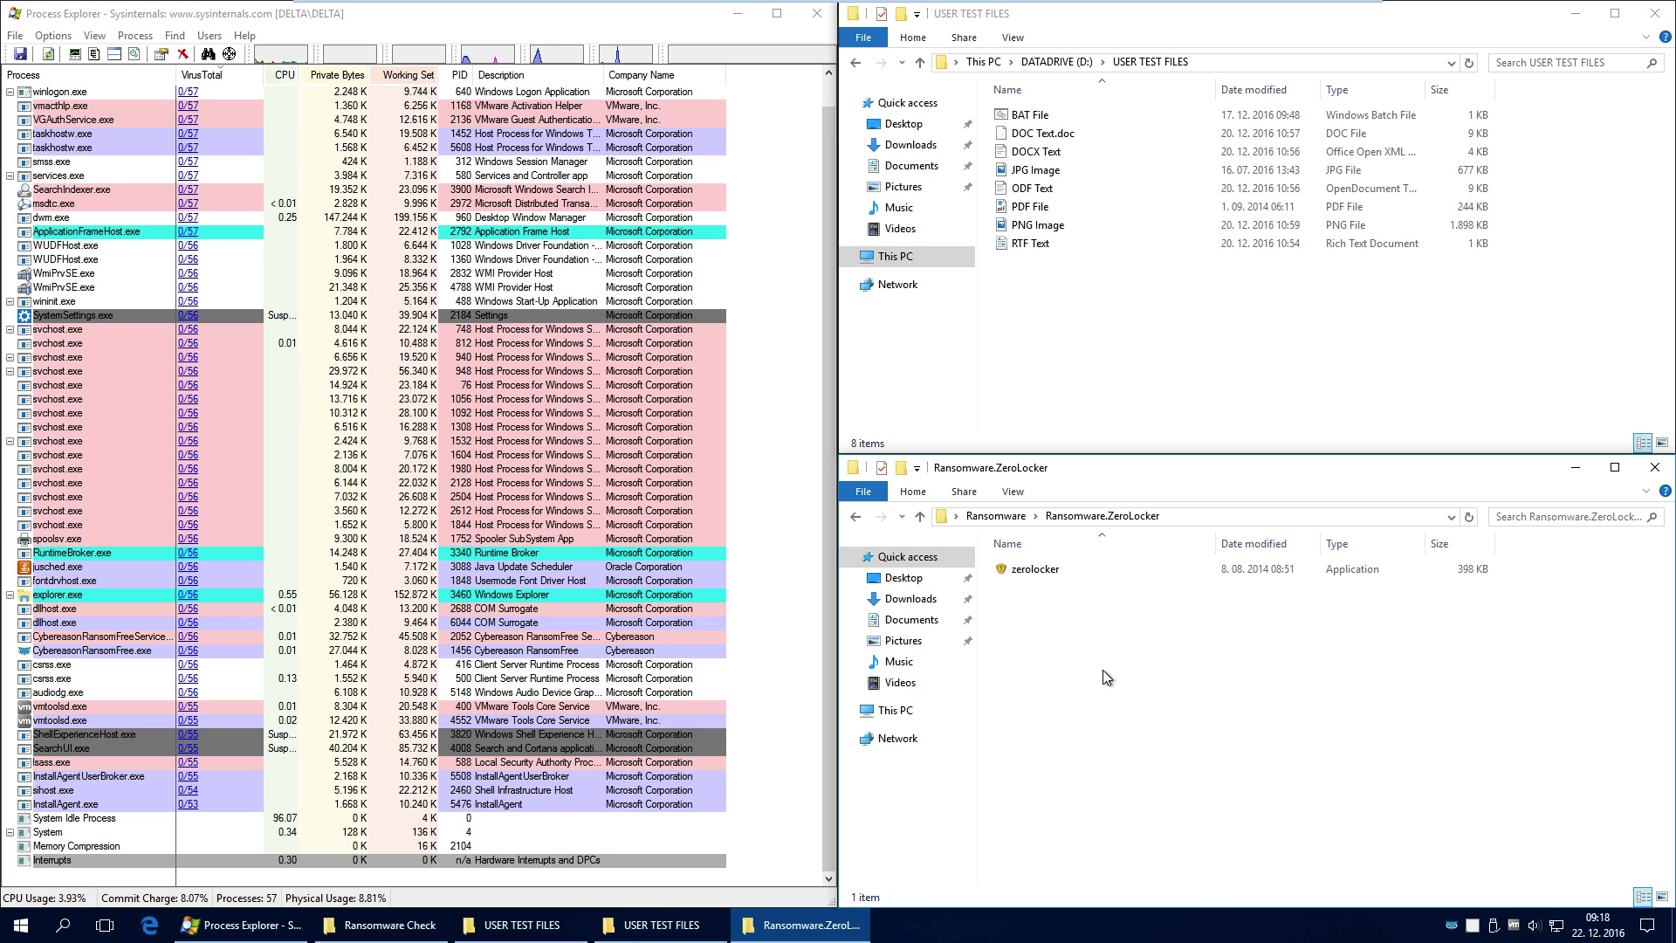
pyautogui.click(522, 926)
pyautogui.click(647, 933)
pyautogui.click(647, 932)
pyautogui.click(786, 930)
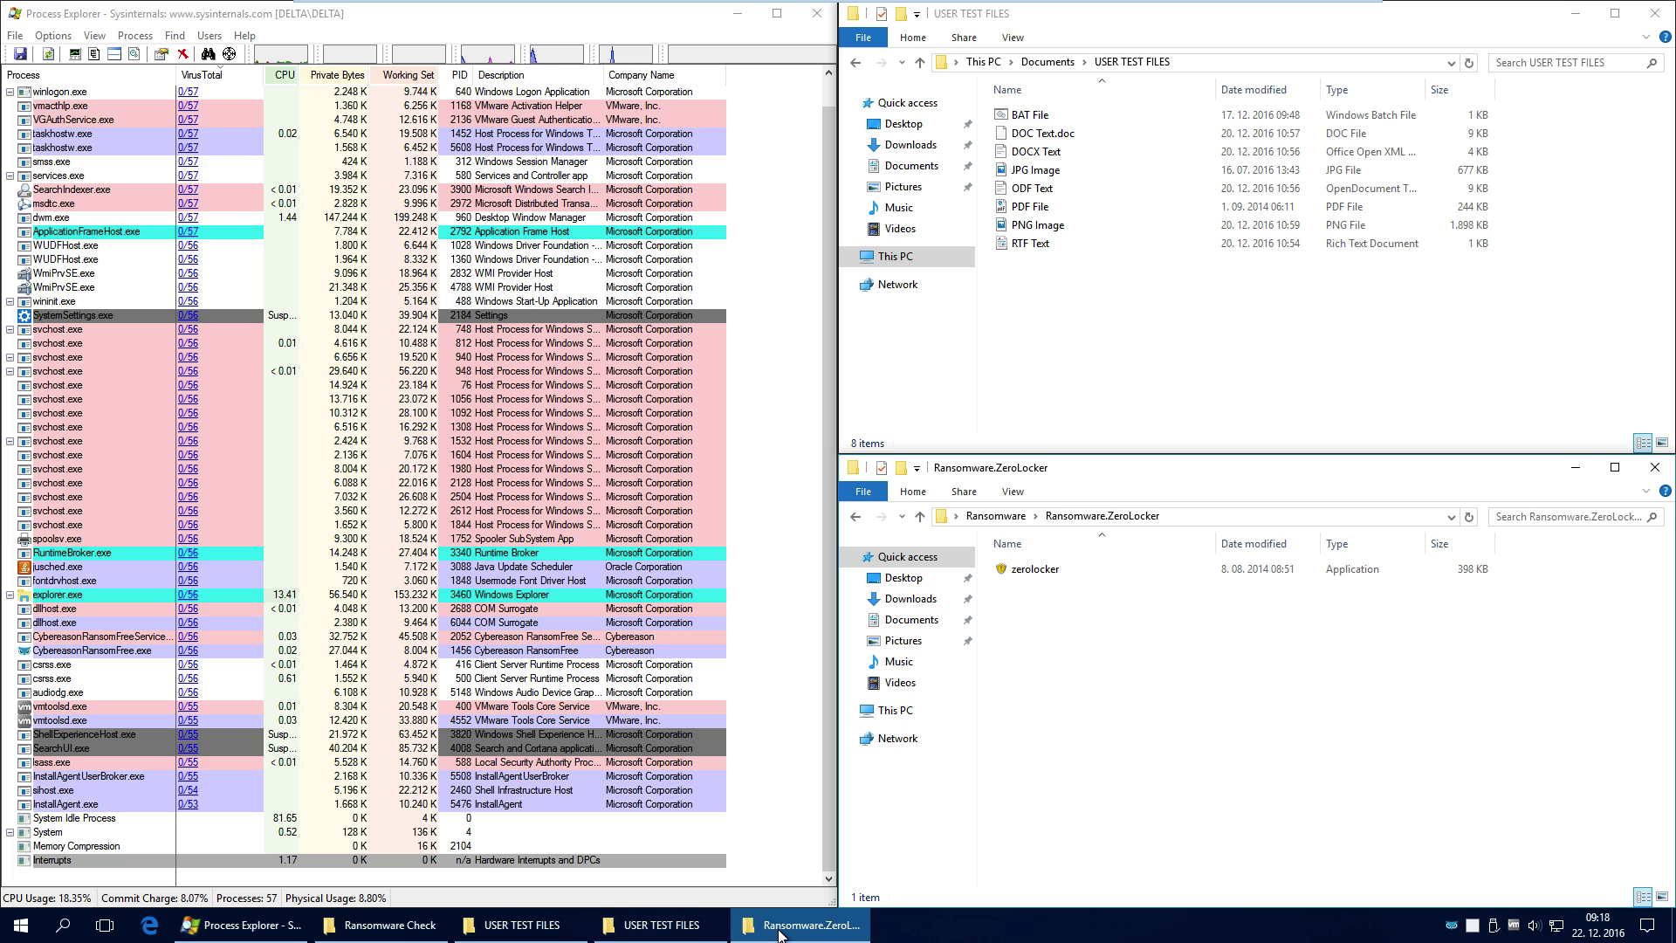
pyautogui.click(385, 932)
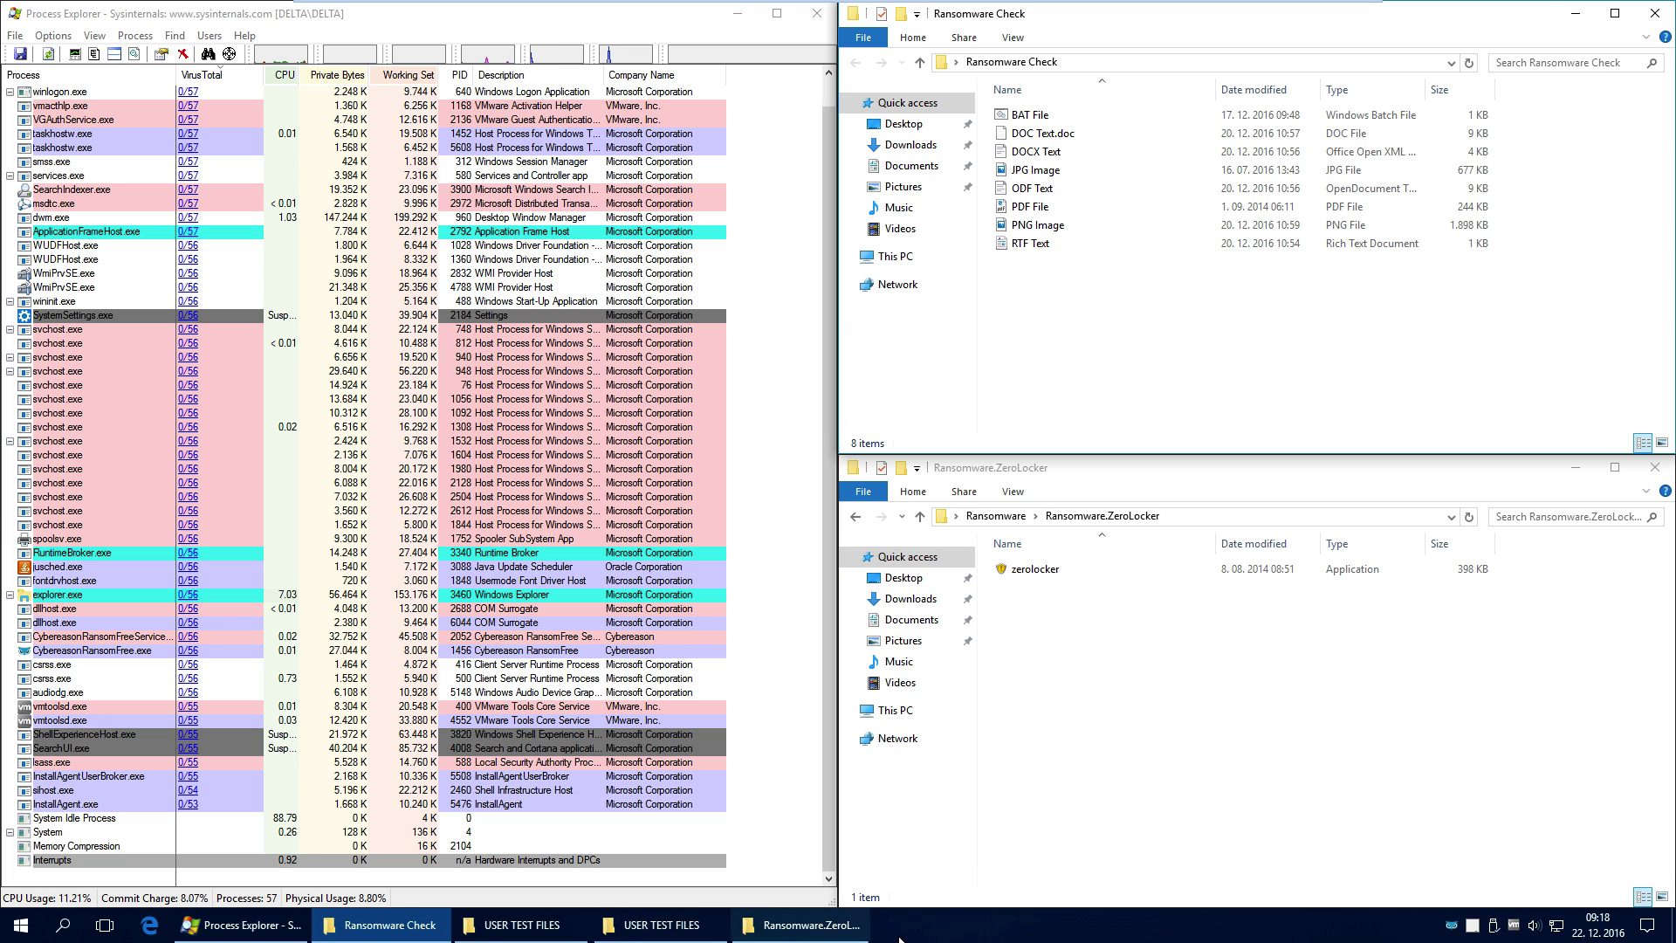
pyautogui.click(1040, 569)
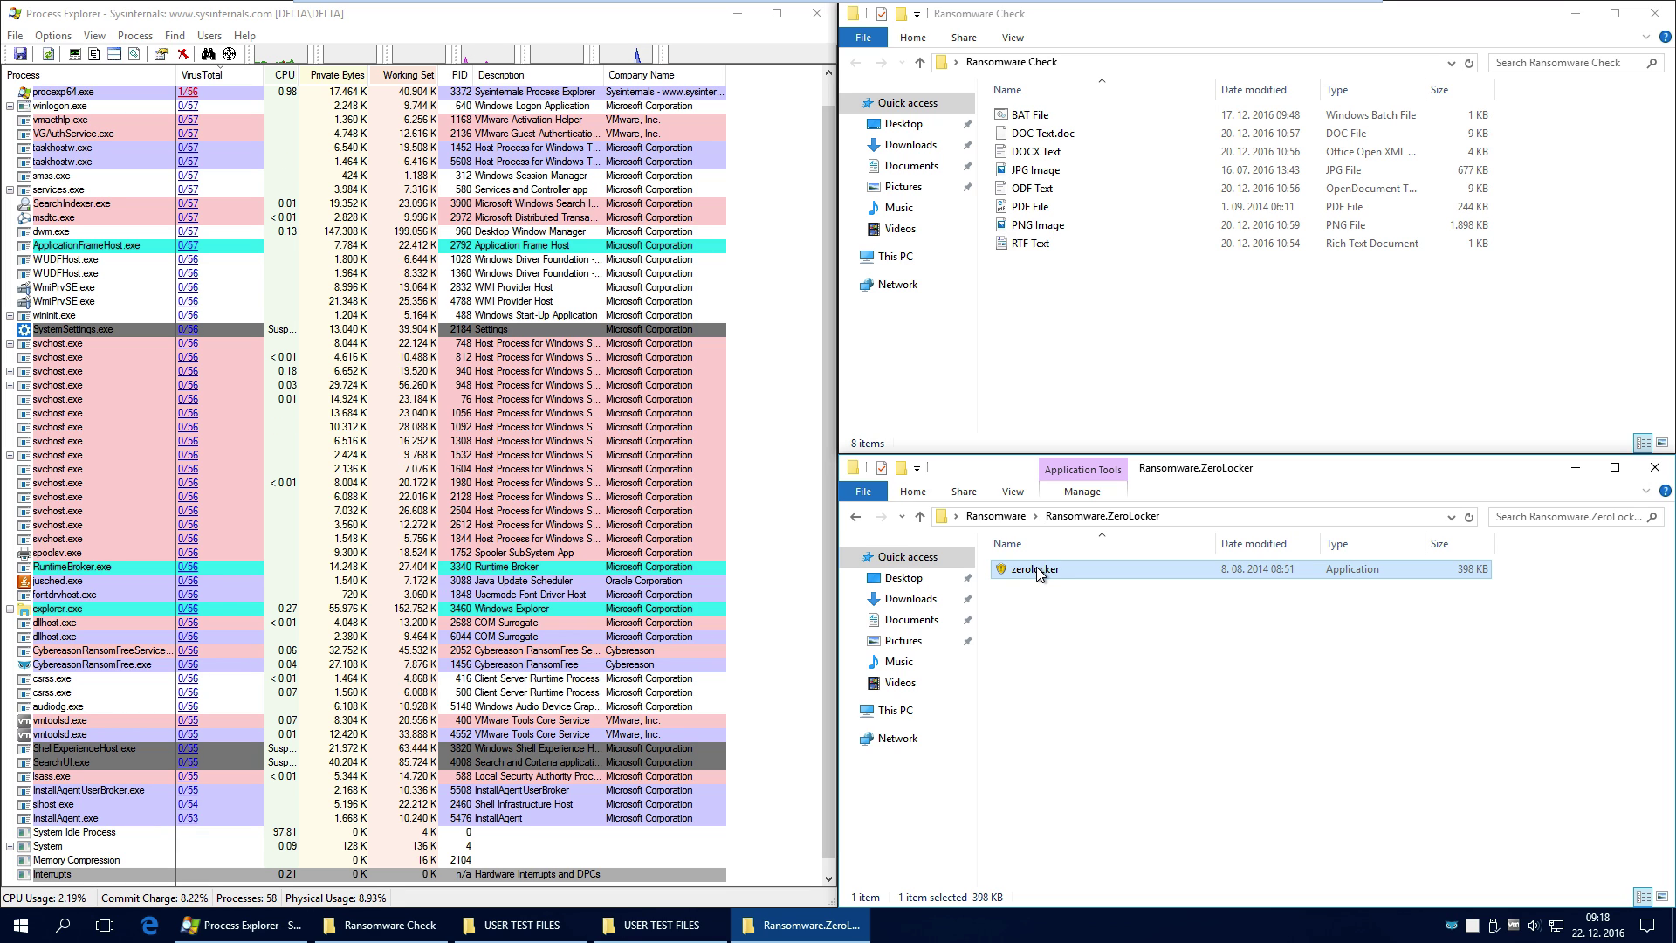
# Run the ldr application from the Ransomware.Locker folder and dismiss its Windows Service Start Failure dialog
pyautogui.click(854, 520)
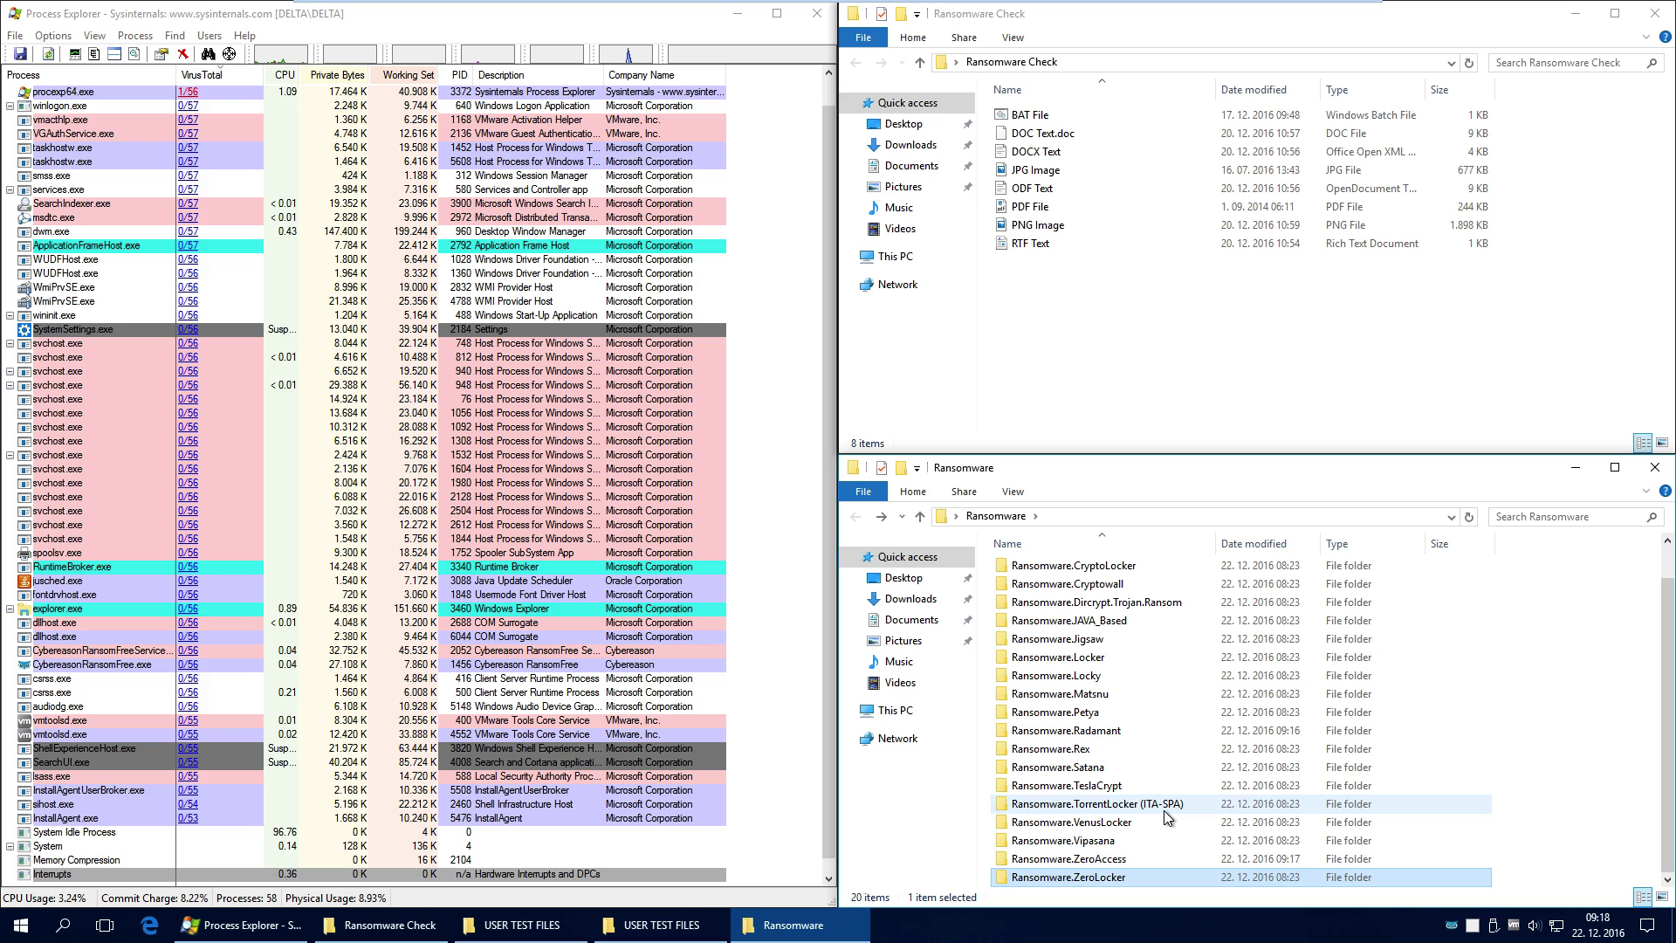
pyautogui.doubleClick(1109, 662)
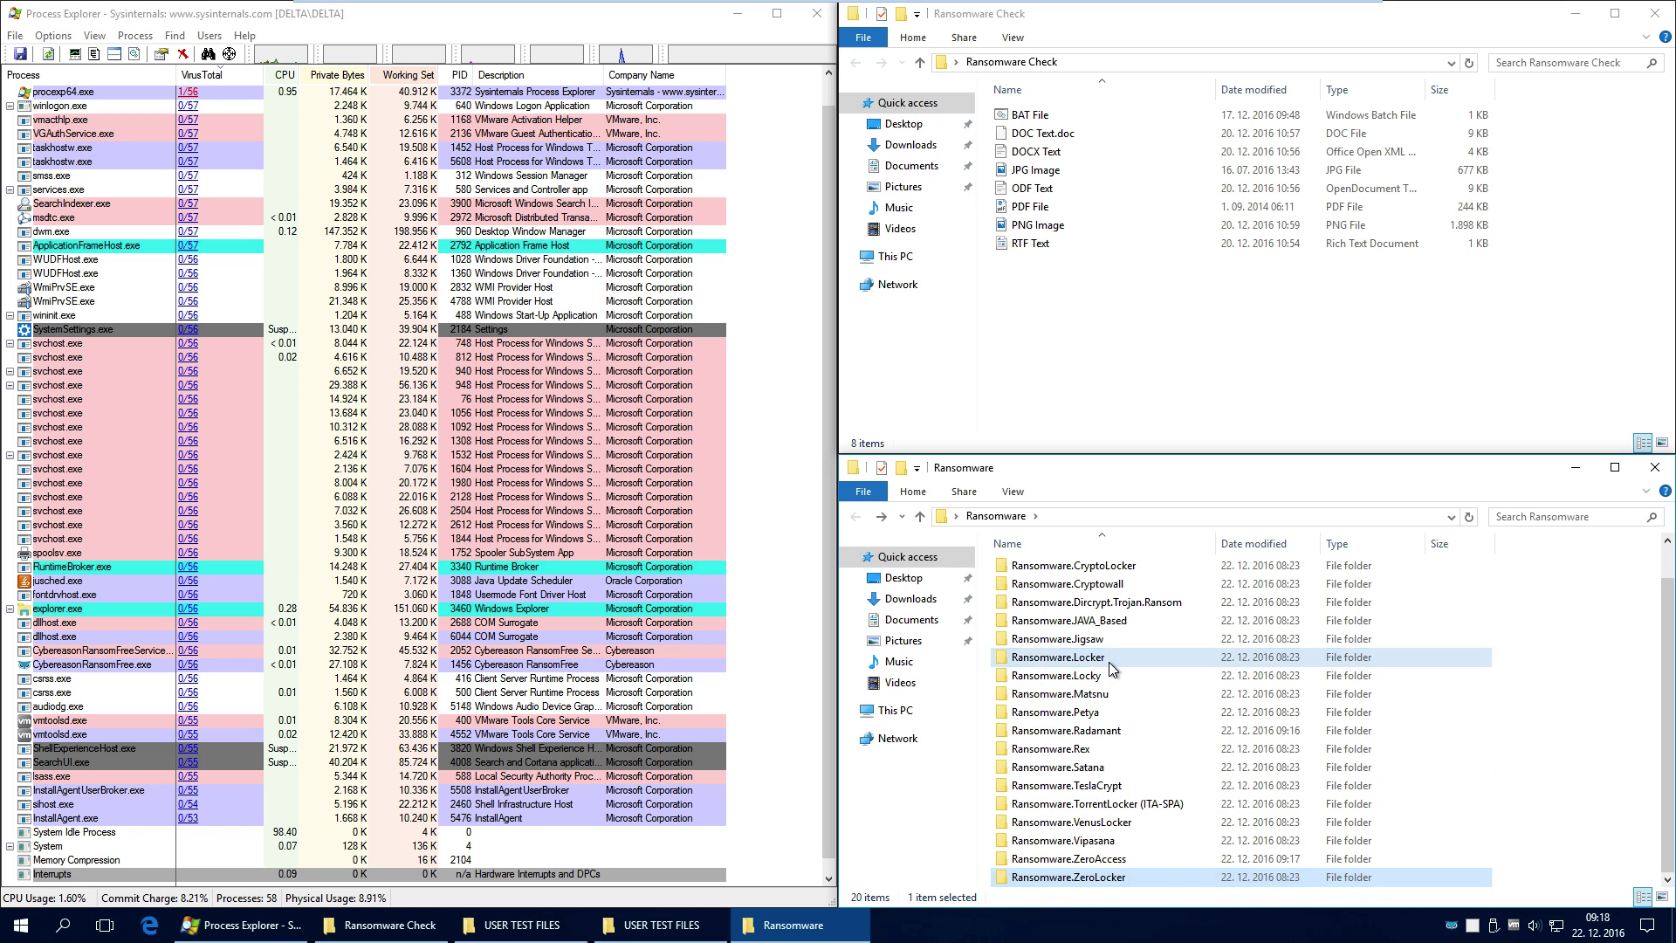
pyautogui.doubleClick(1011, 571)
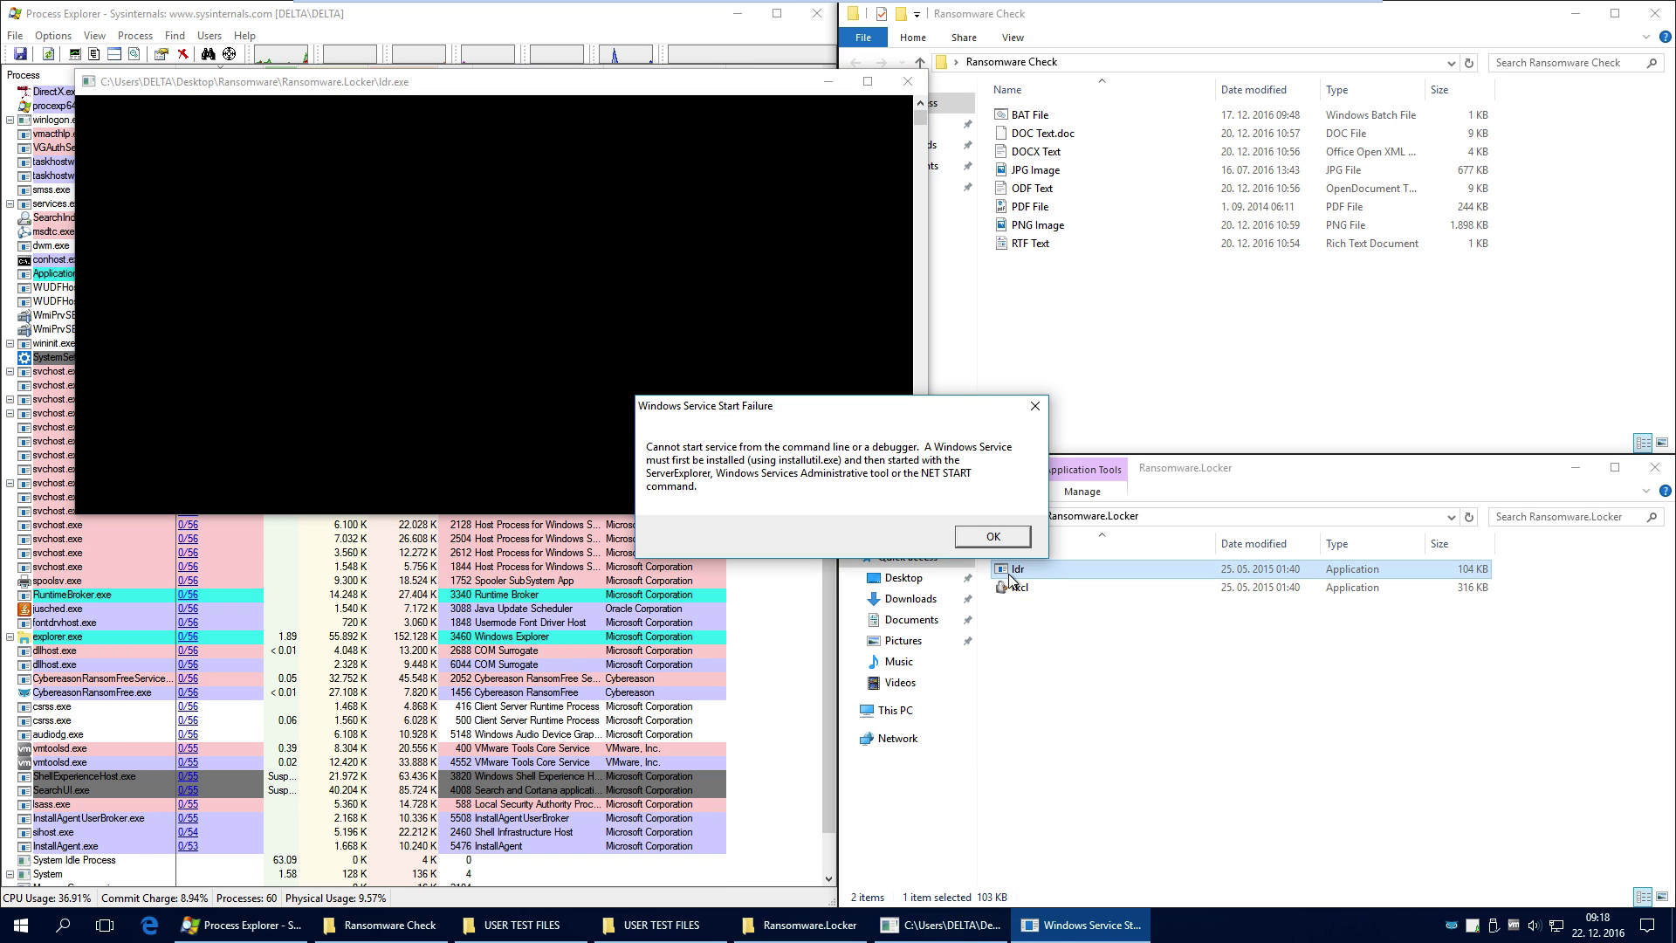
pyautogui.click(994, 538)
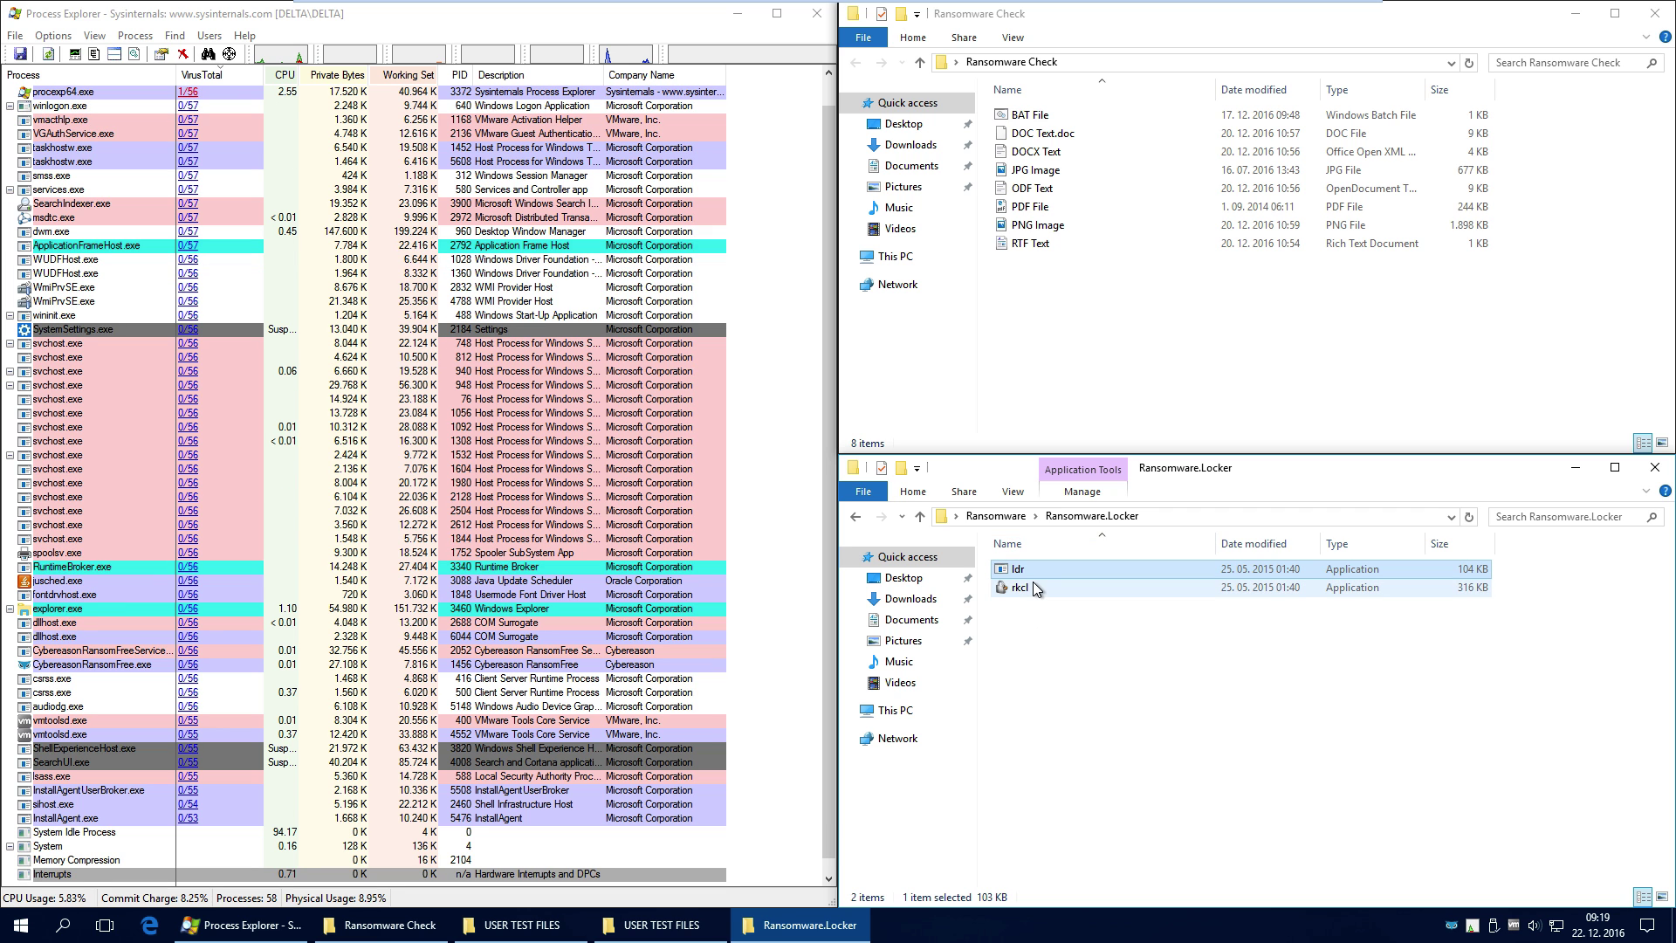
# Open PNG Image and JPG Image from the Ransomware Check folder to check whether the pictures are still readable
pyautogui.doubleClick(1052, 224)
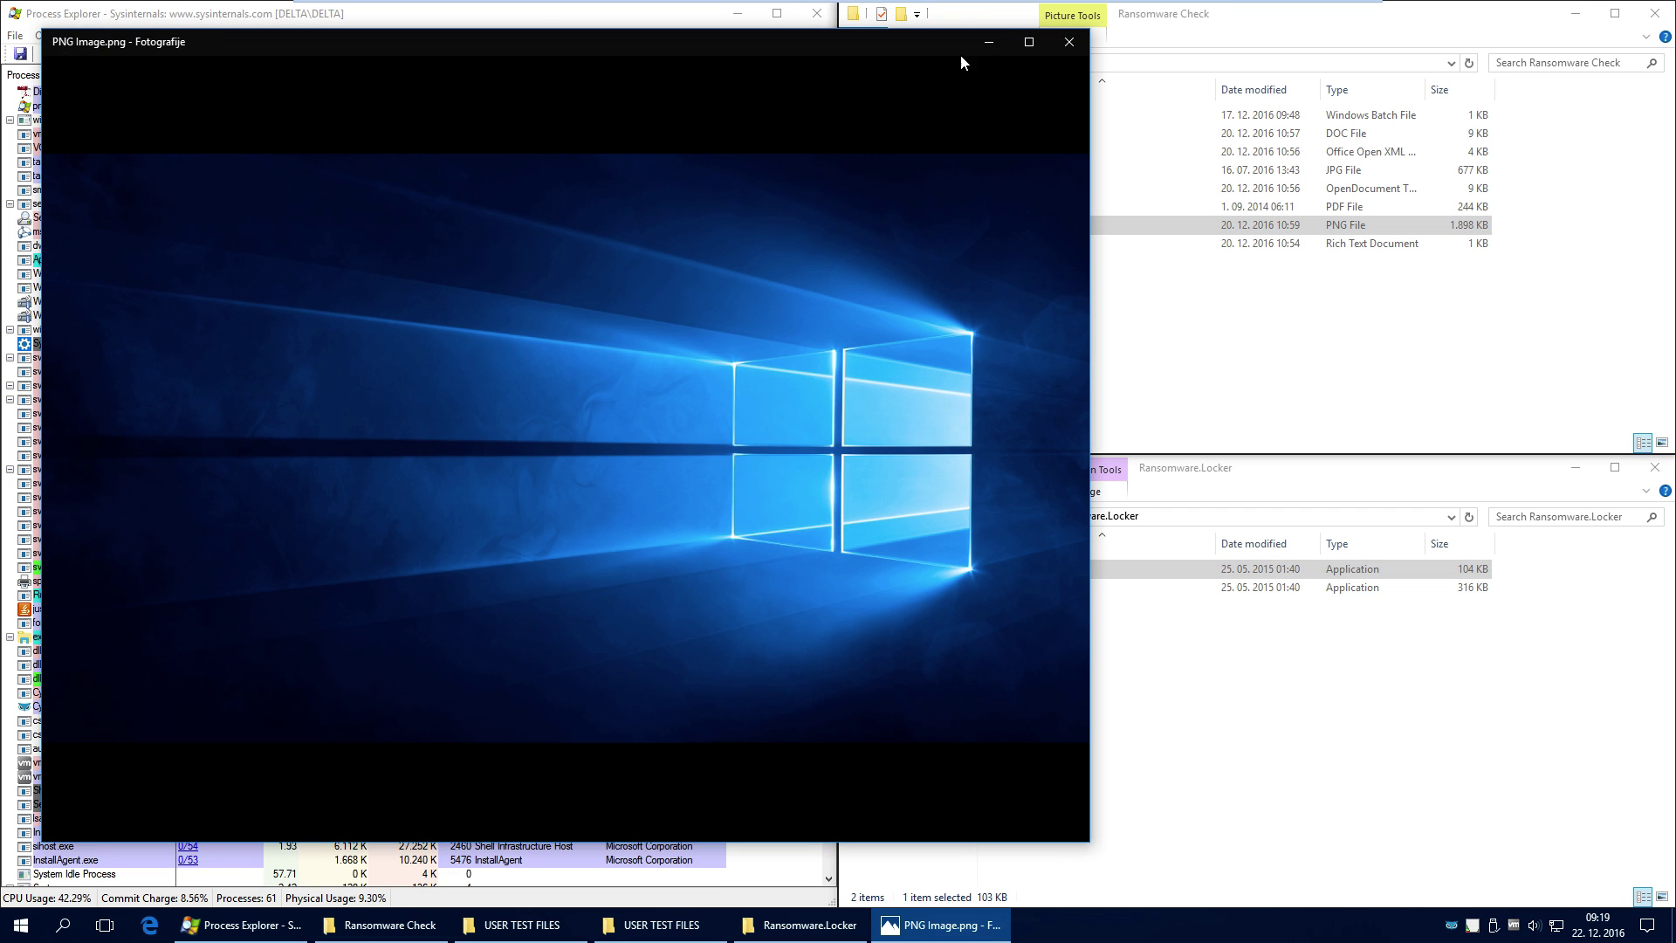
pyautogui.moveTo(960, 52); pyautogui.dragTo(829, 285)
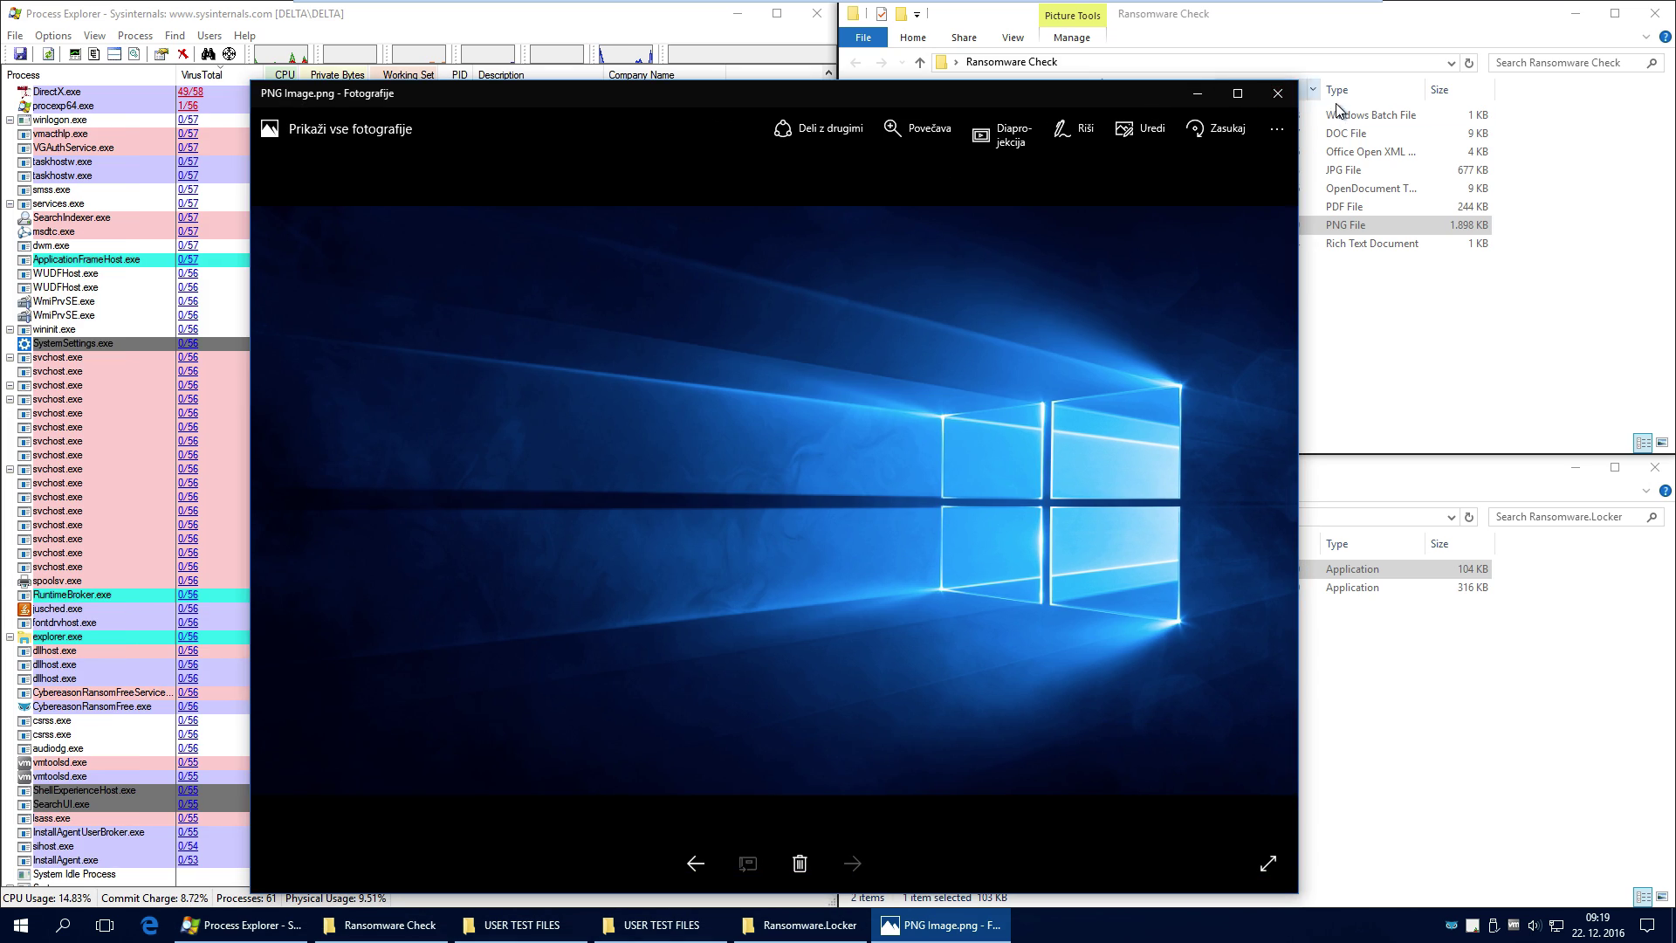
pyautogui.click(1297, 98)
pyautogui.doubleClick(1037, 170)
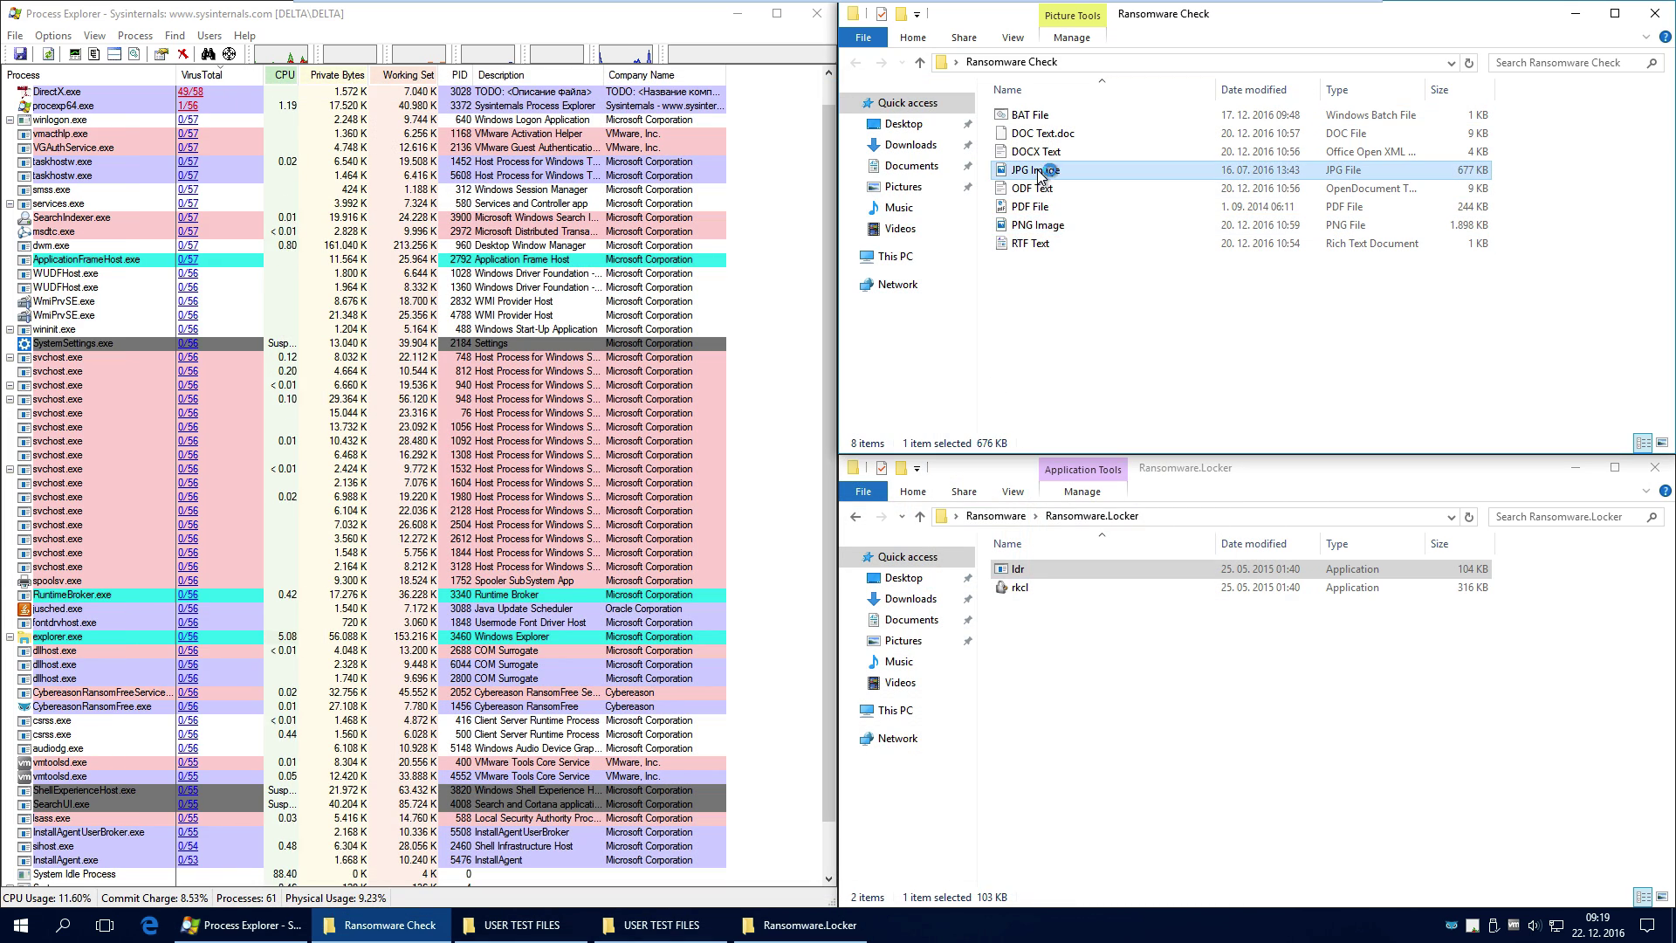
# Check that the JPG image in Ransomware Check and the JPG and PDF files in D:\USER TEST FILES open, closing each viewer
pyautogui.moveTo(1004, 98); pyautogui.dragTo(1042, 66)
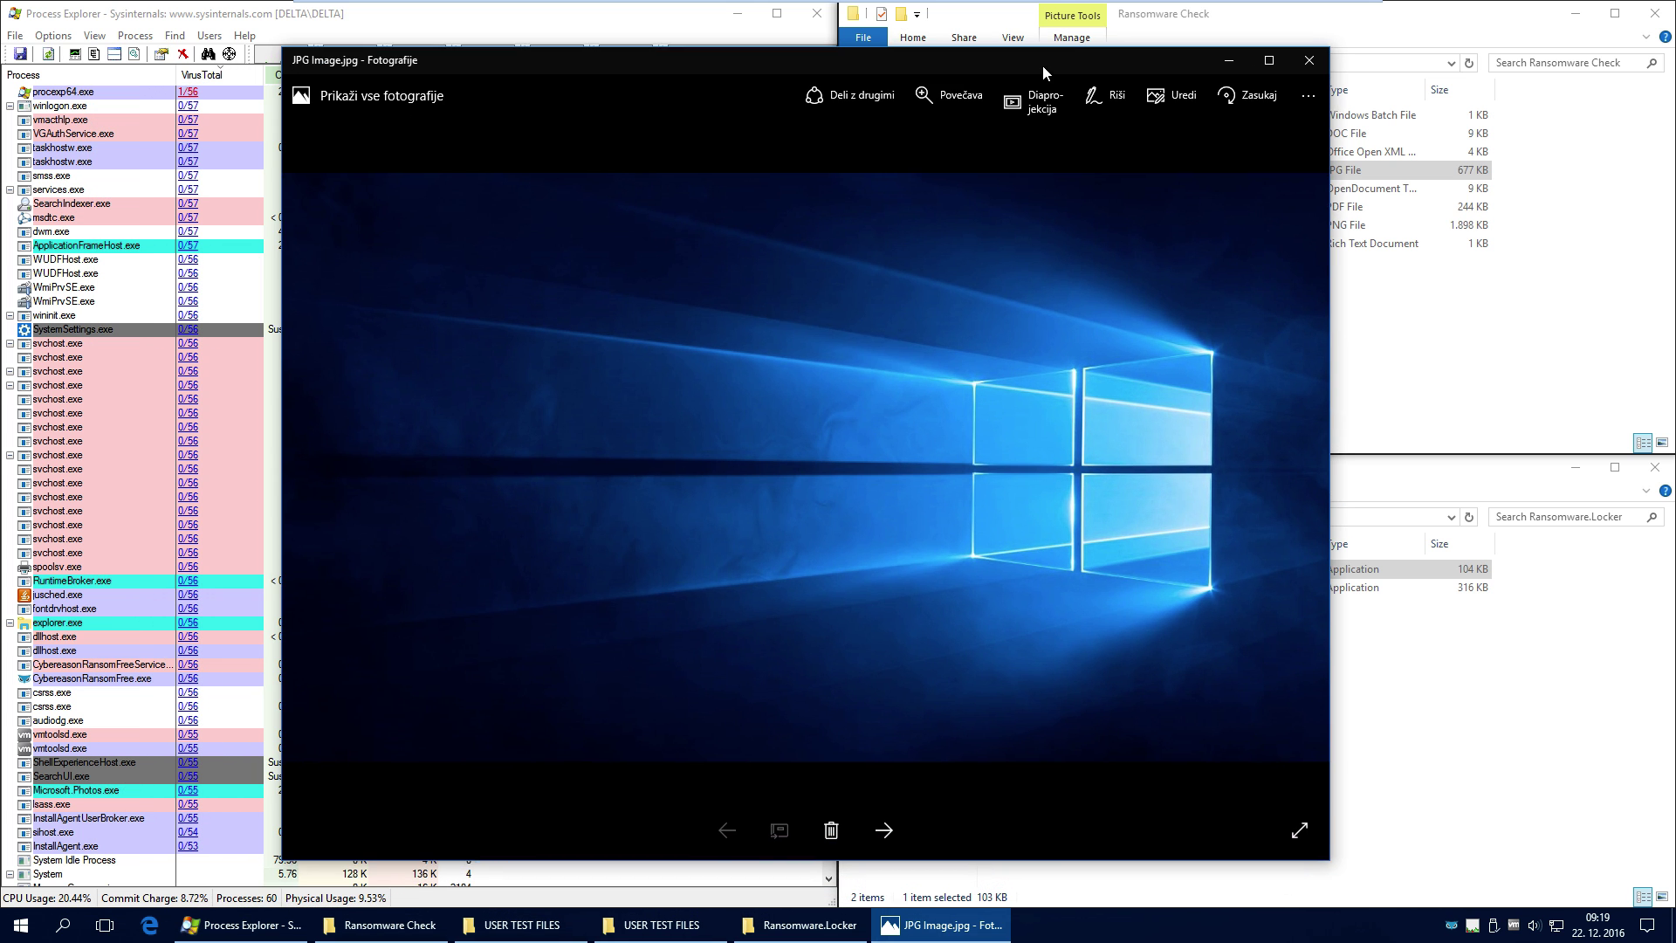
pyautogui.click(1307, 63)
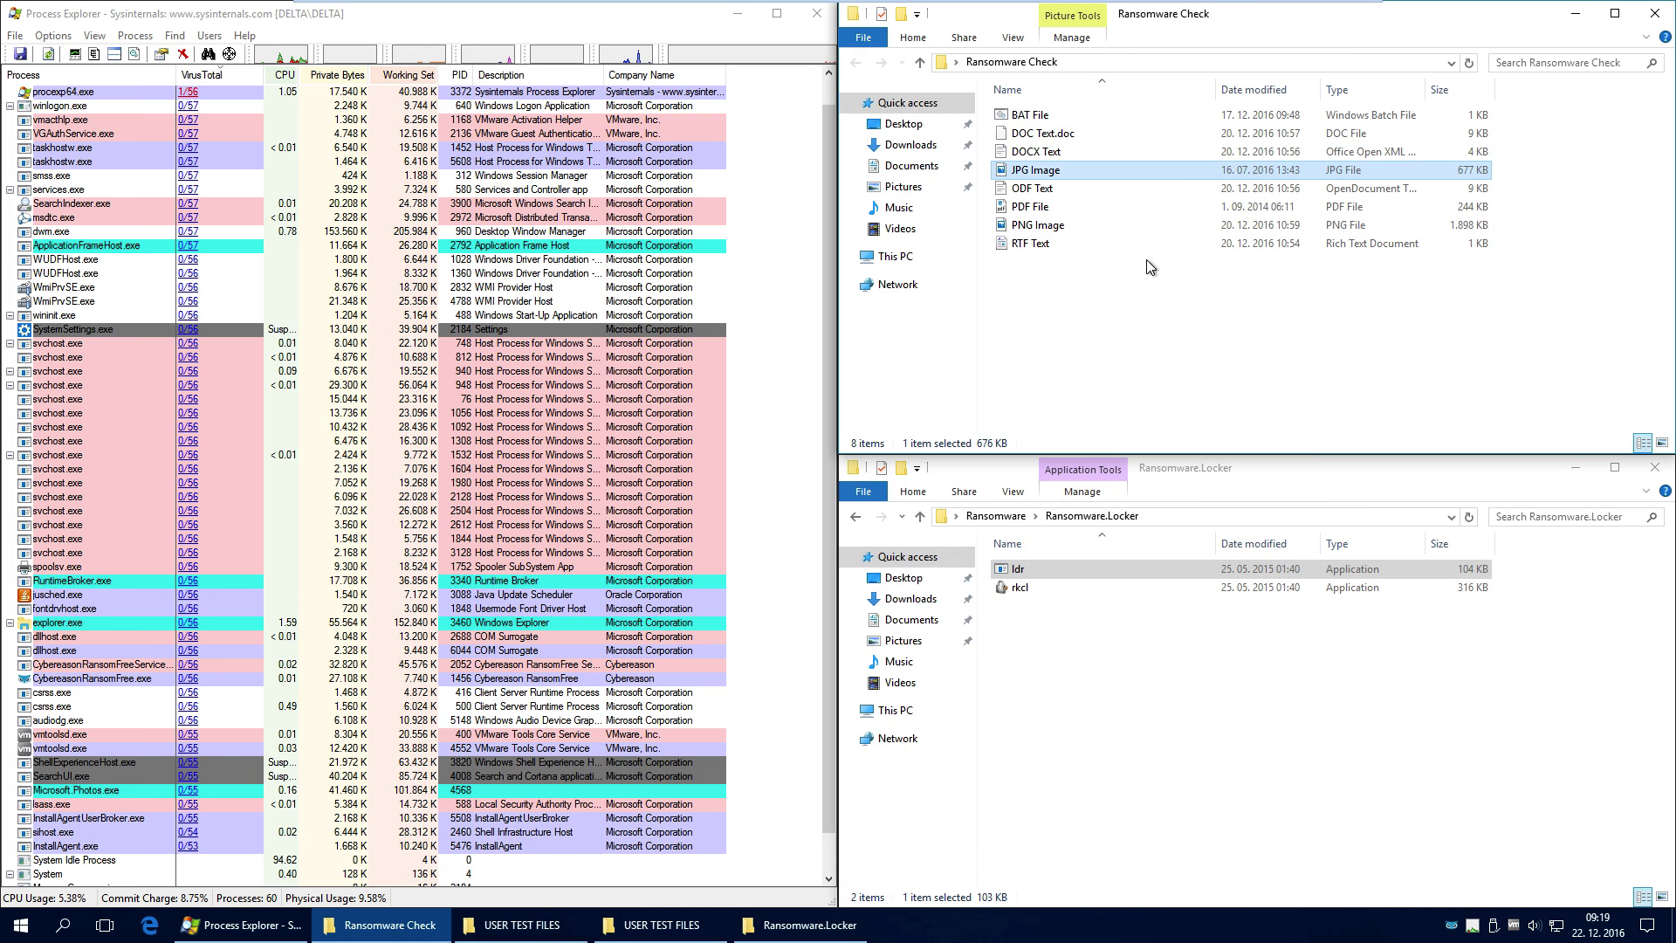
pyautogui.click(515, 925)
pyautogui.doubleClick(1044, 170)
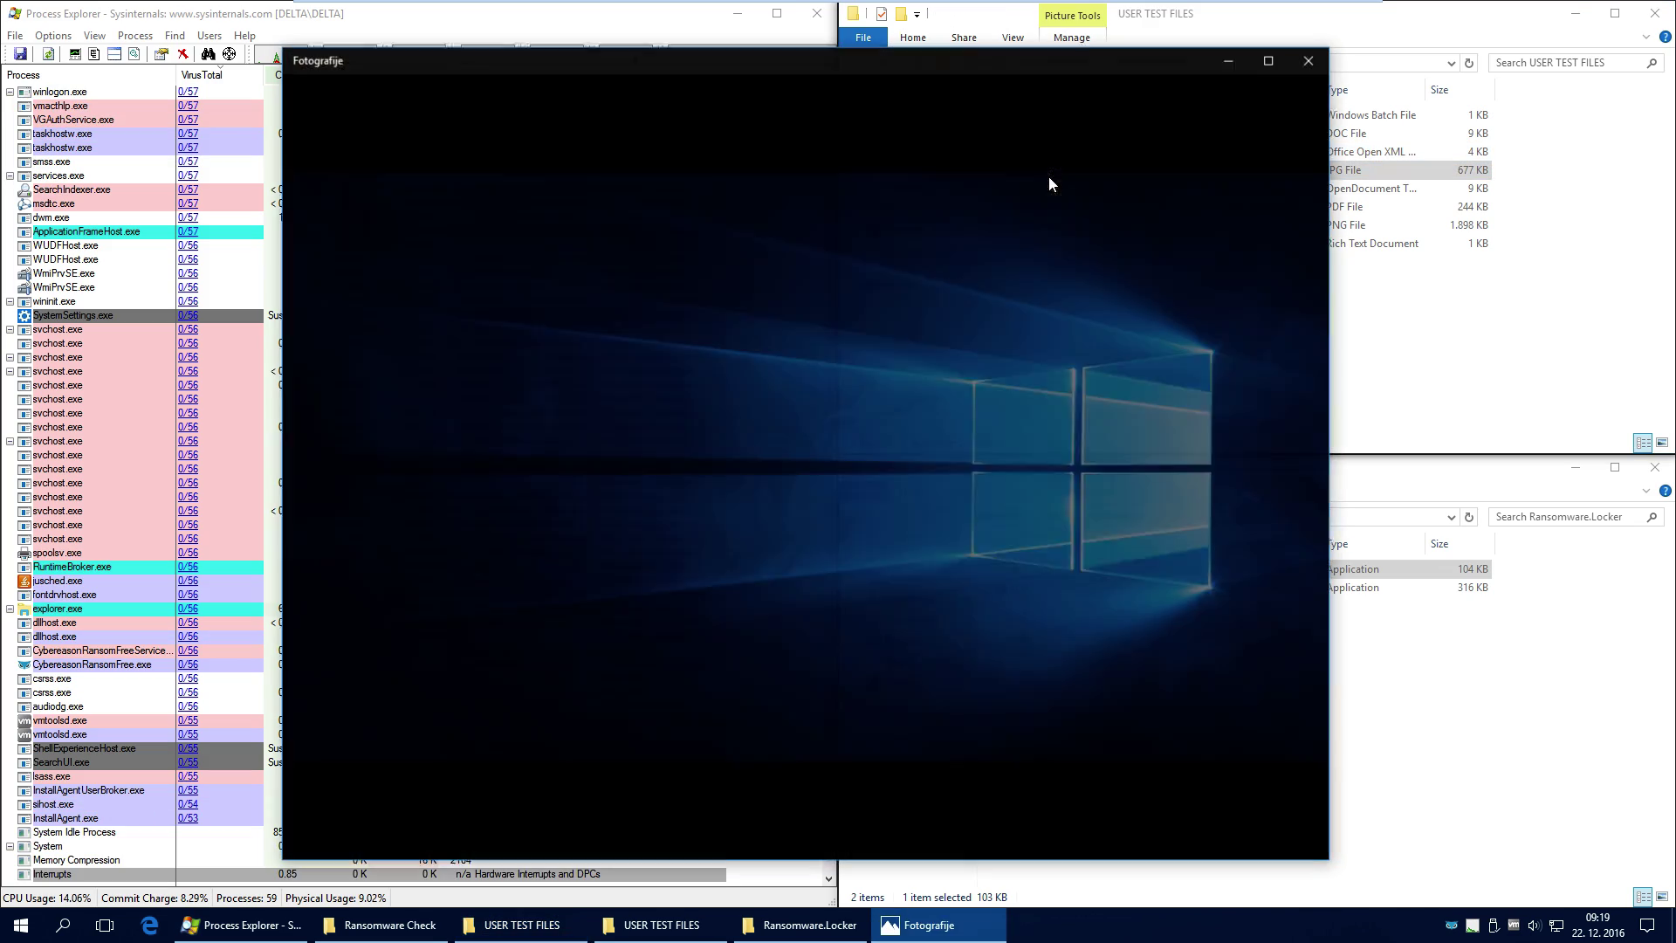
pyautogui.click(1309, 61)
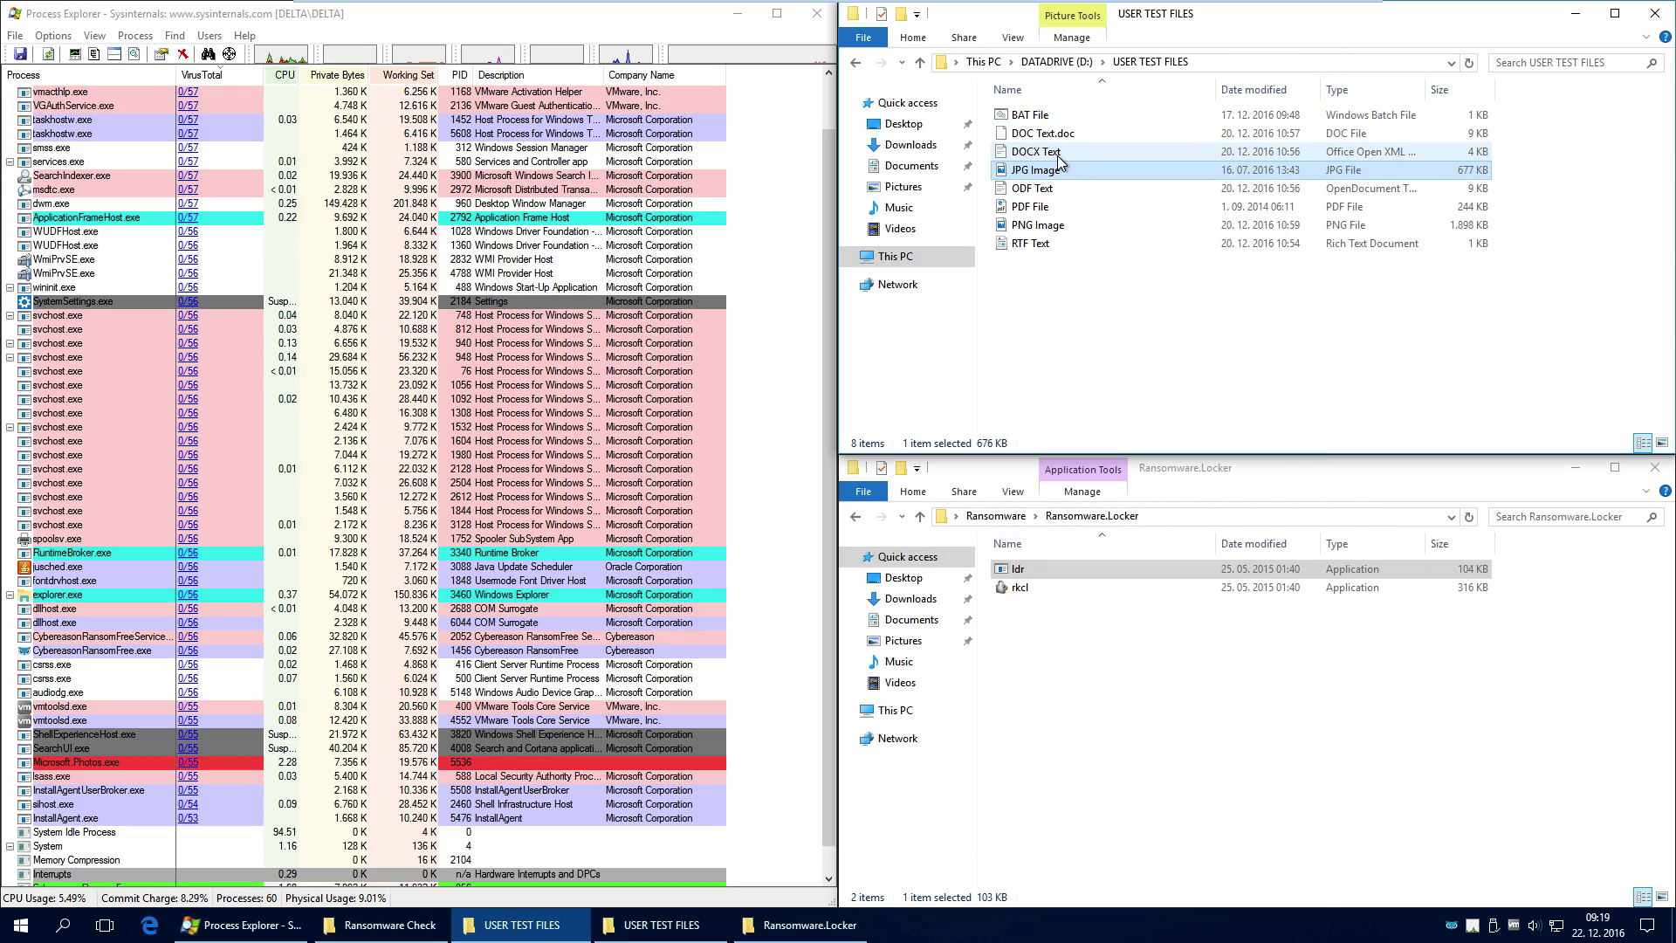
pyautogui.doubleClick(1055, 207)
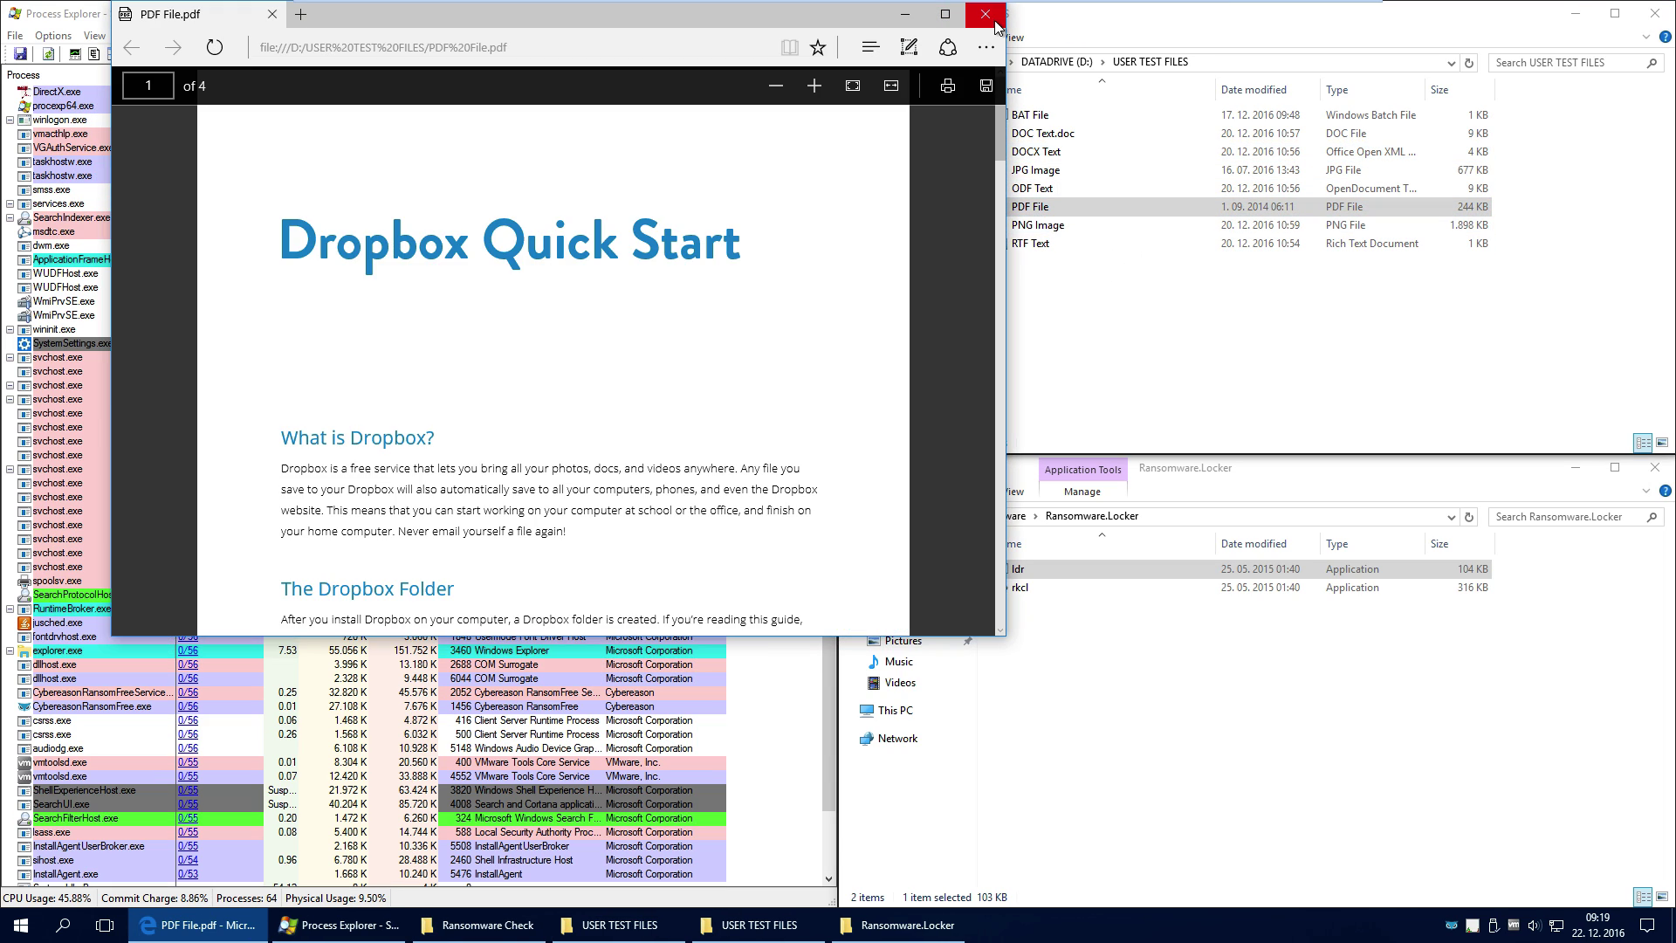
pyautogui.click(996, 23)
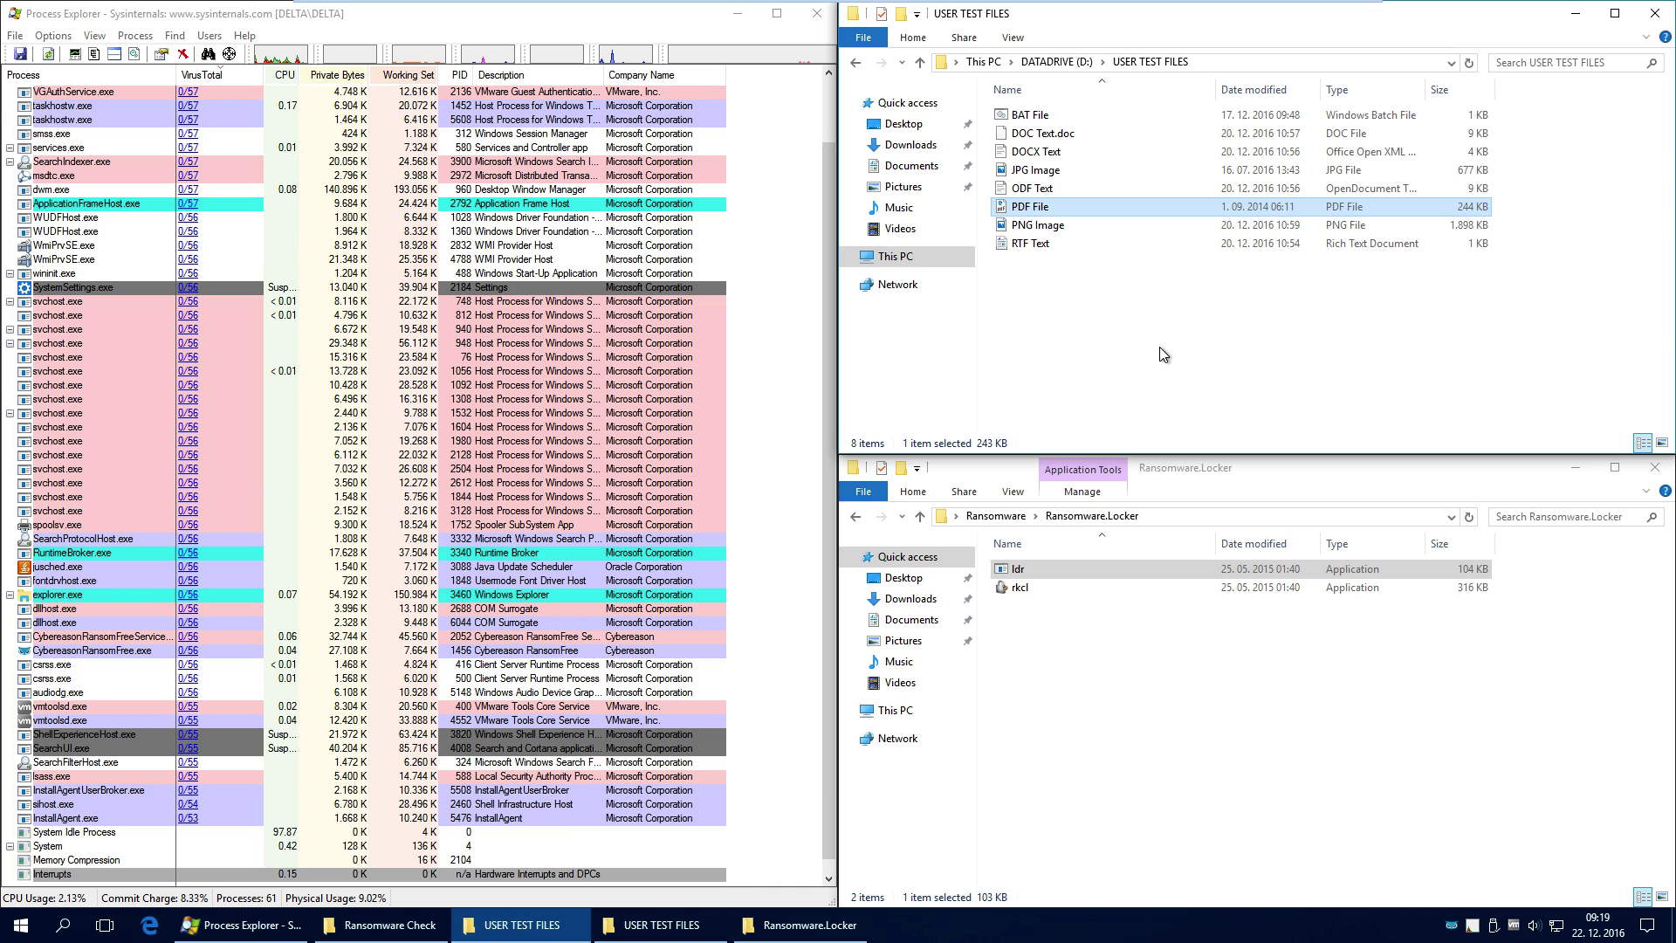
# Run the rkcl sample from the Ransomware.Locker folder
pyautogui.doubleClick(1020, 588)
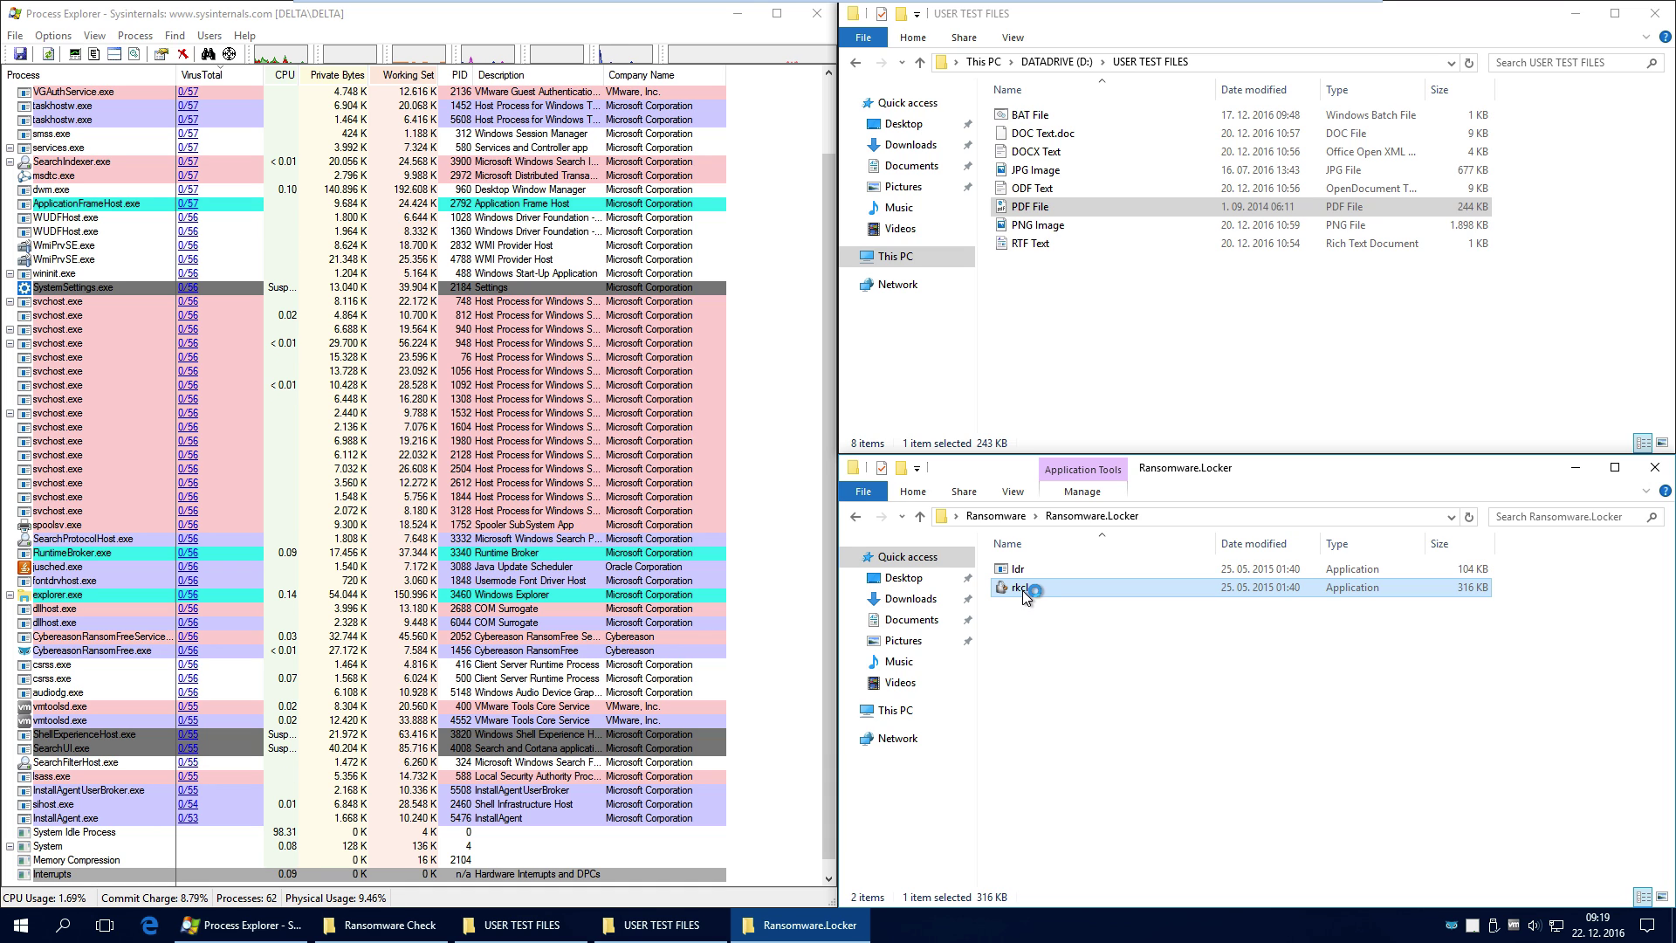
pyautogui.click(1065, 365)
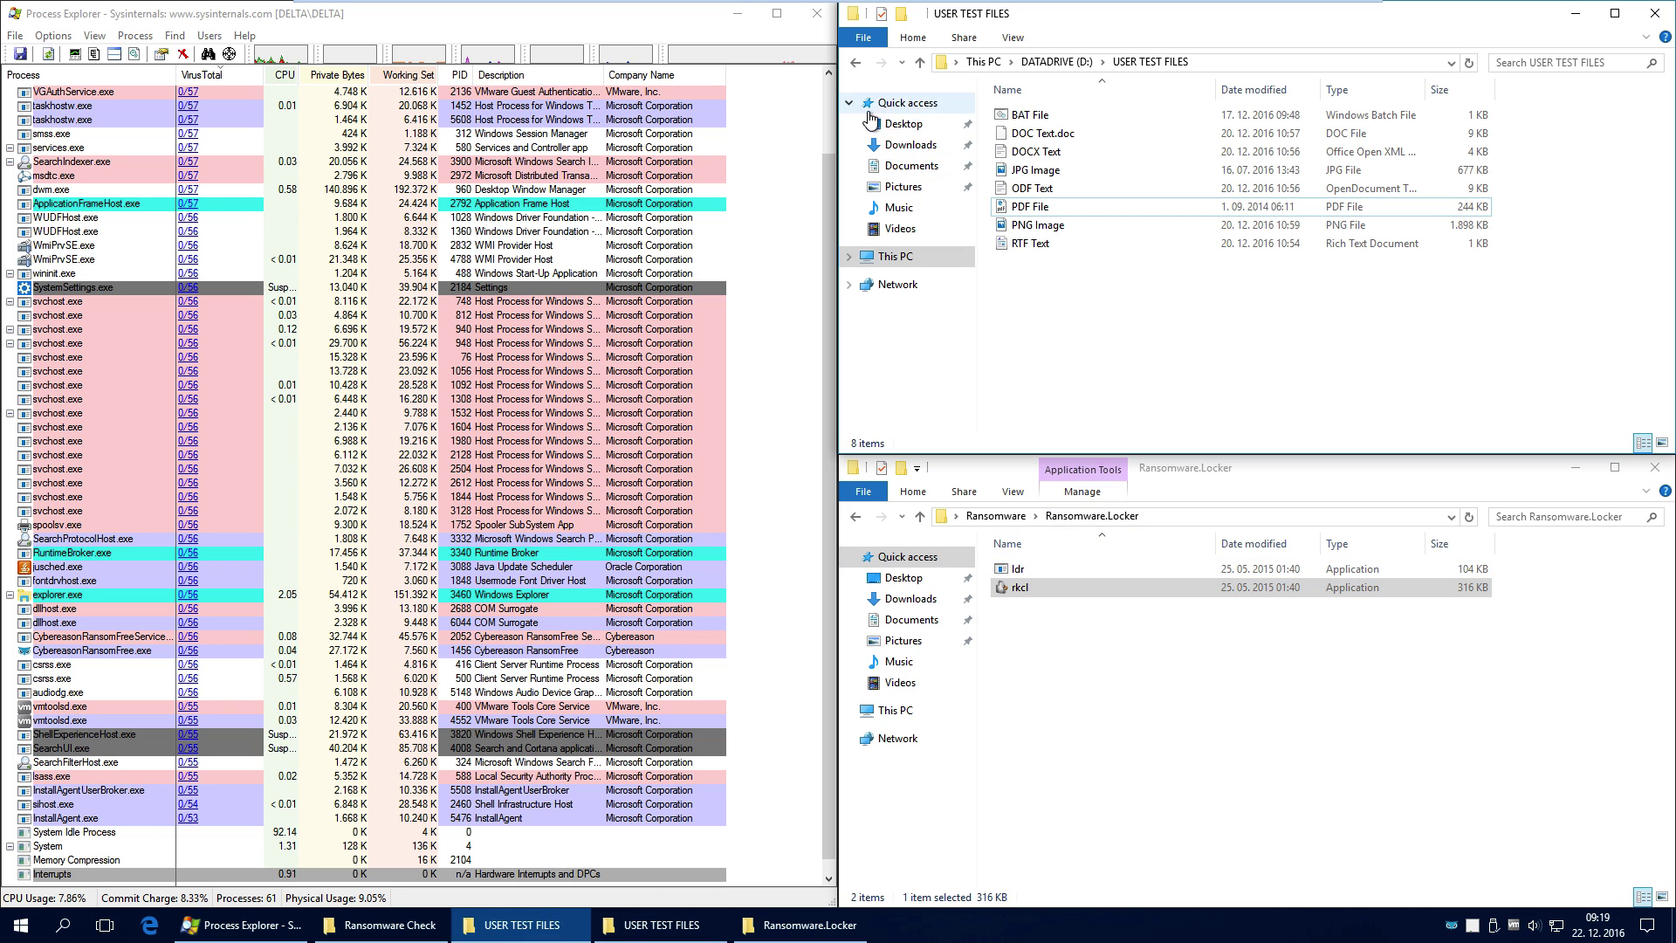
# Run the sample starting with 2AB8D6F9 from the Ransomware.Cryptowall folder and bring up the USER TEST FILES folder in Documents
pyautogui.click(859, 515)
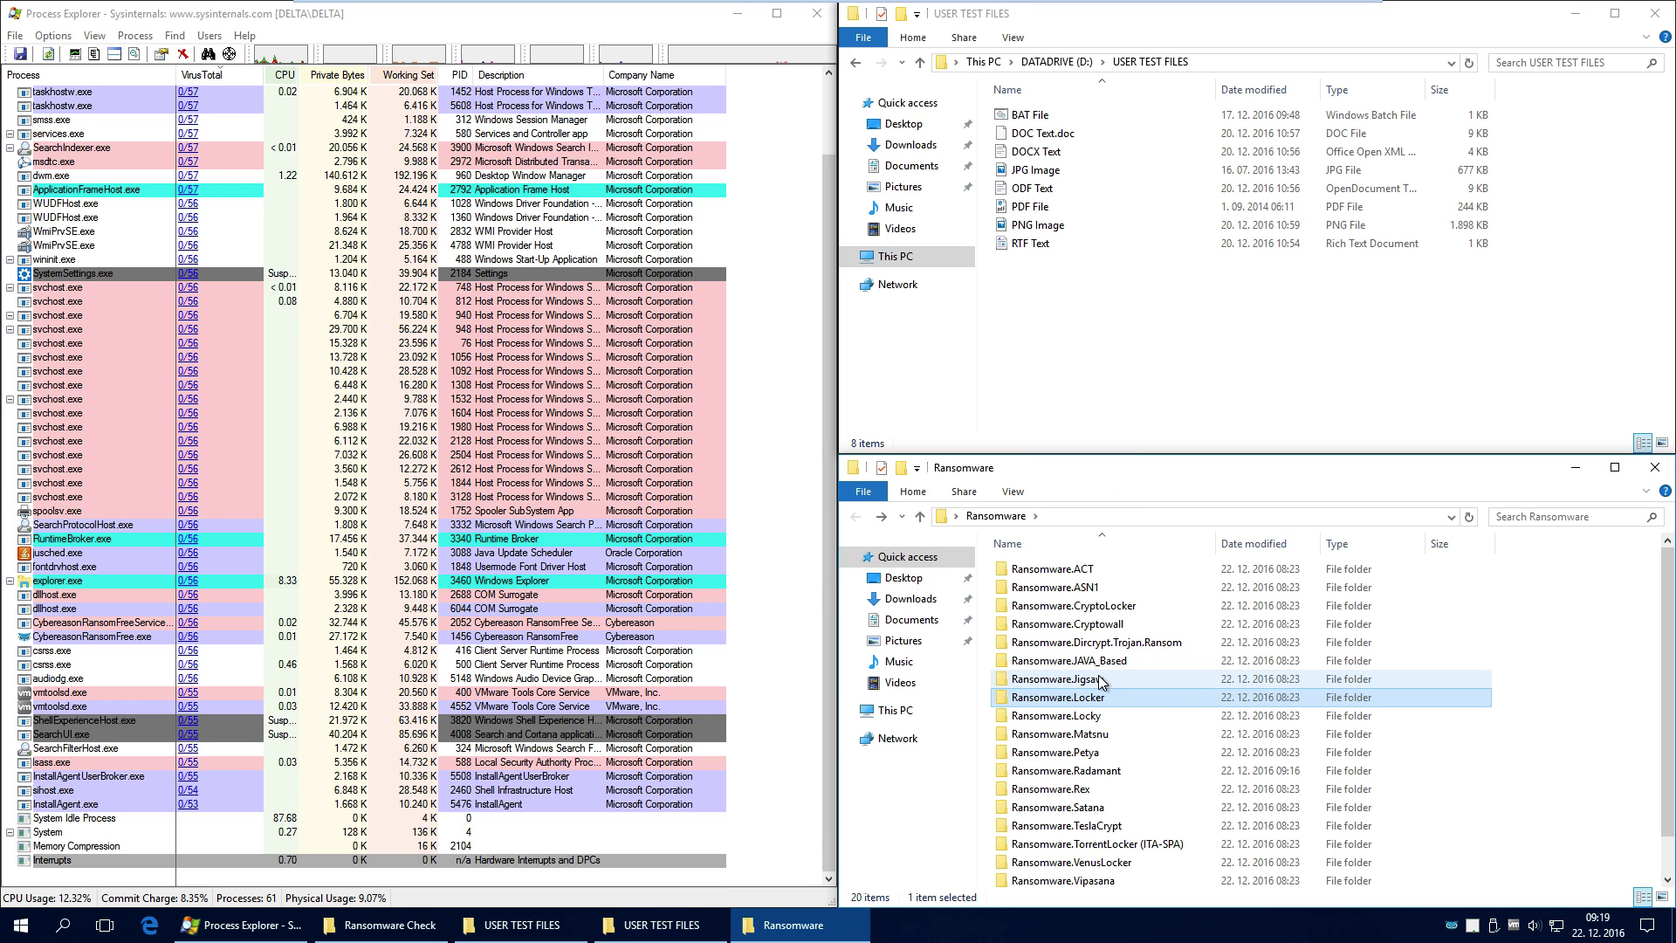
pyautogui.click(1117, 624)
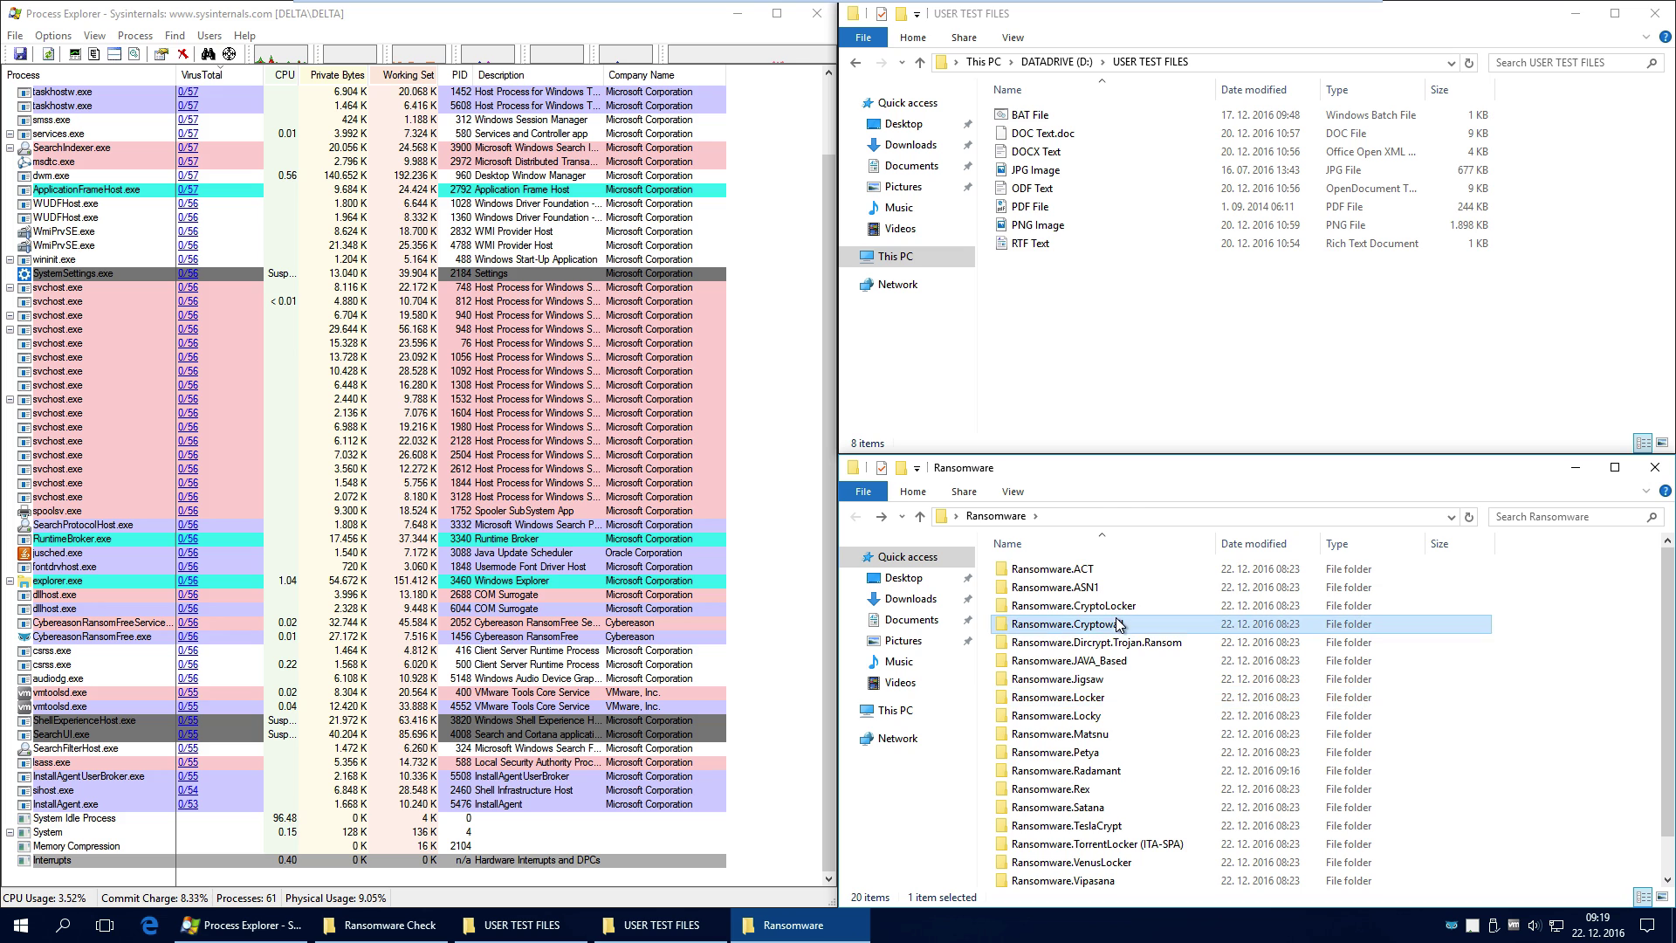
pyautogui.doubleClick(1118, 624)
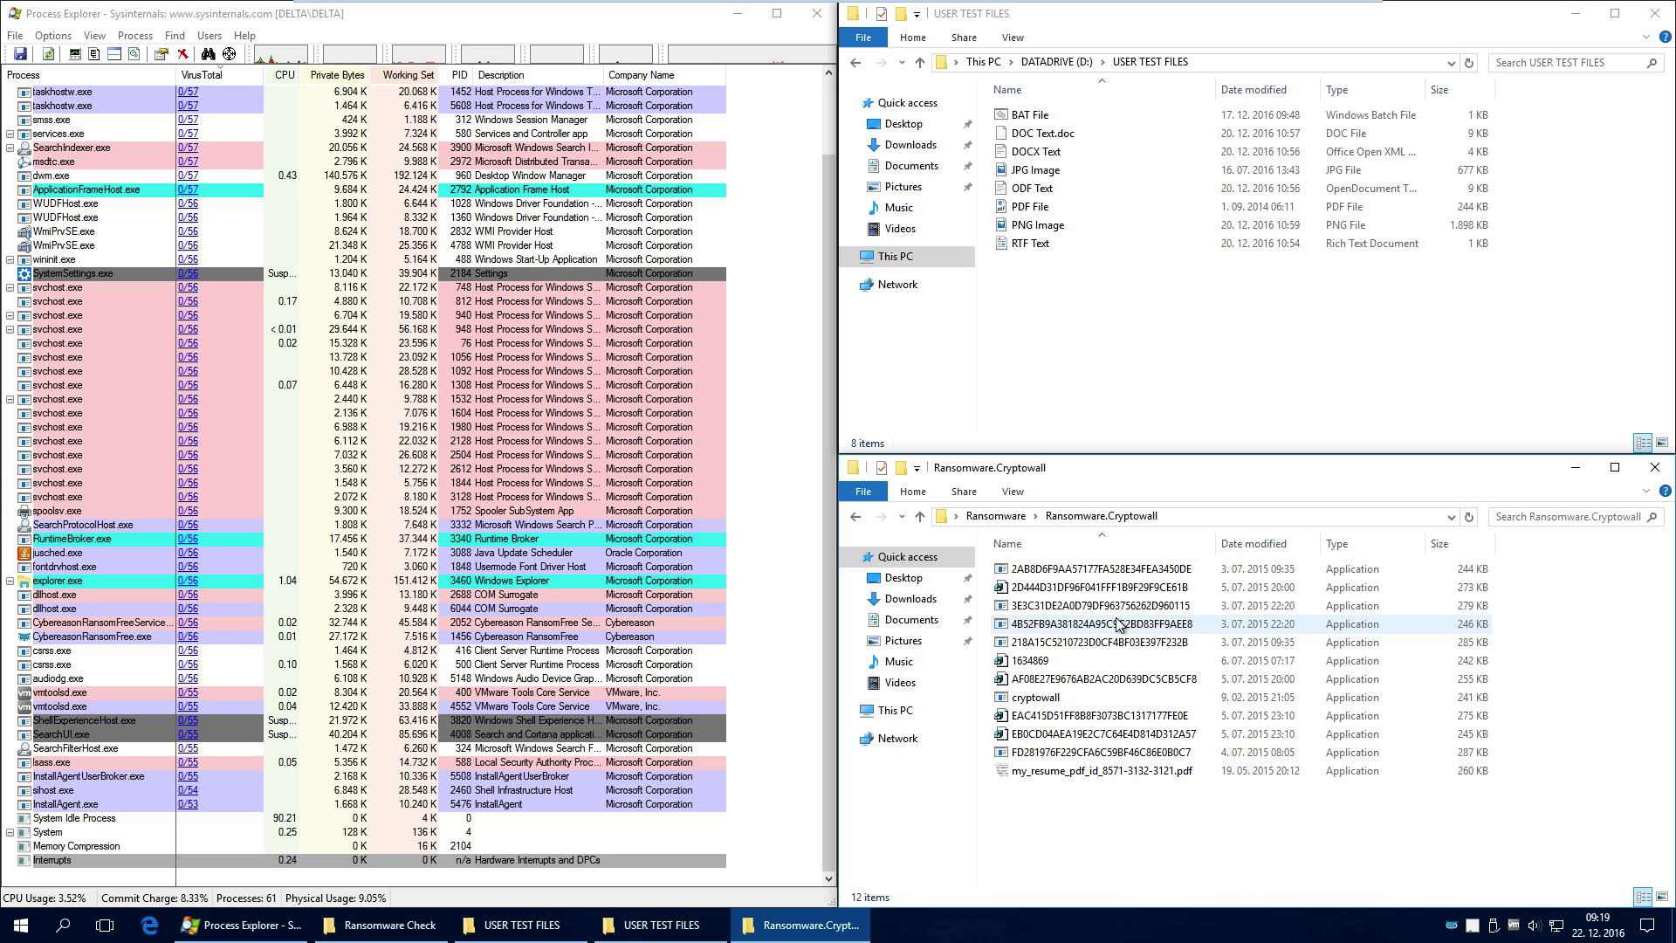
pyautogui.click(1057, 571)
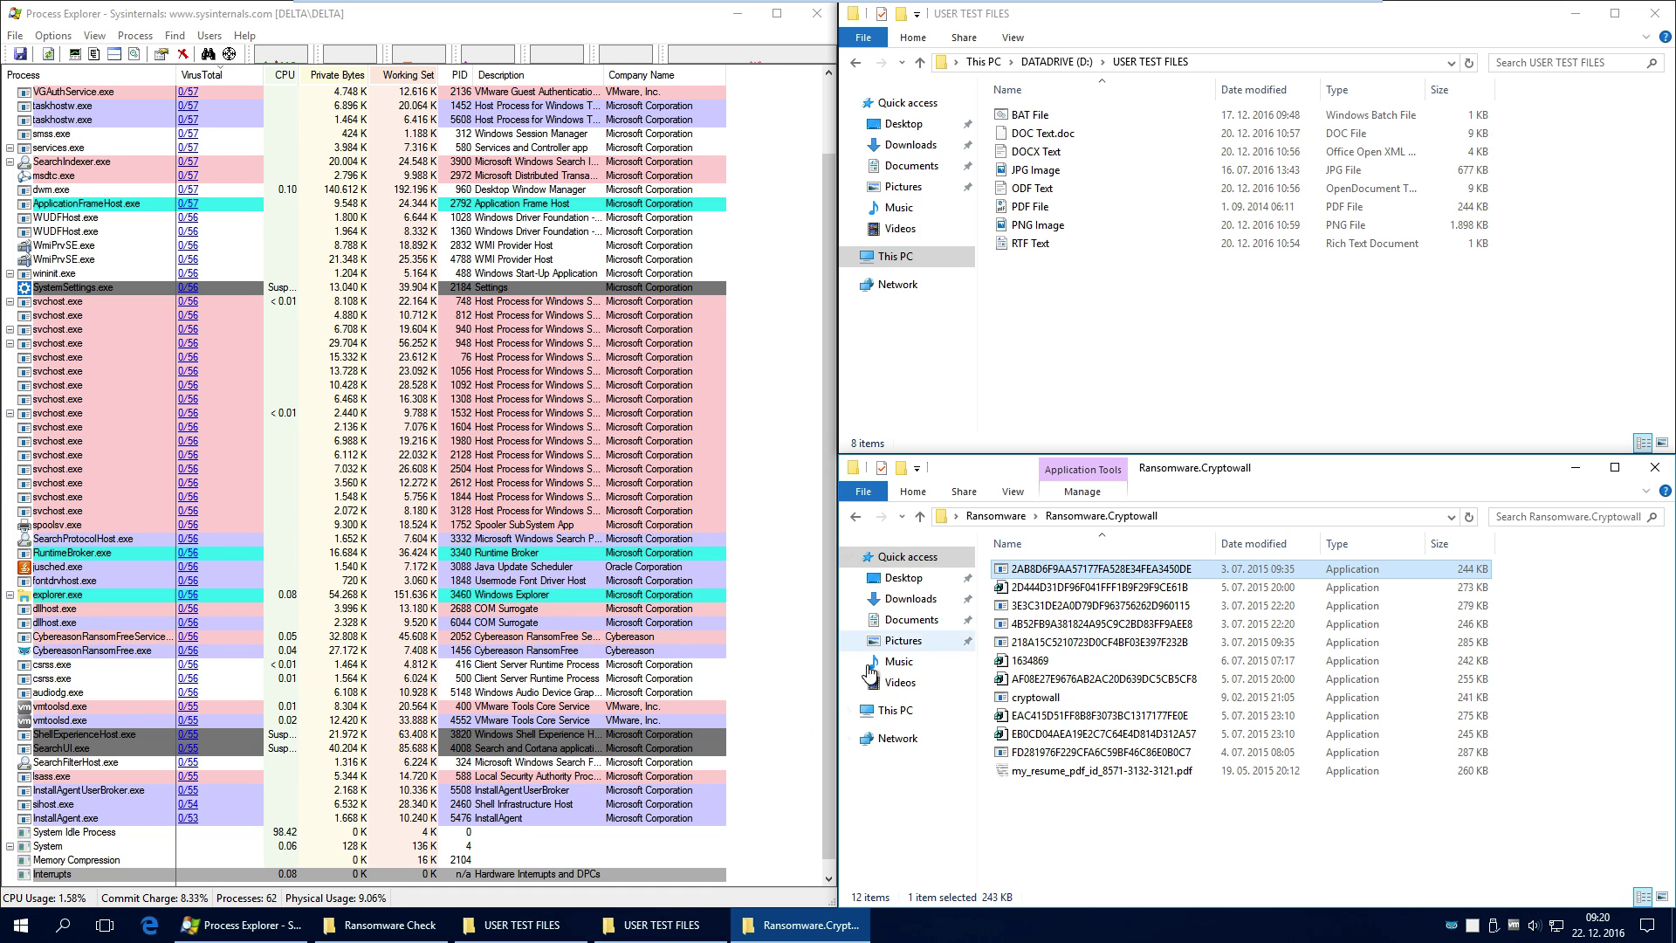
pyautogui.click(568, 927)
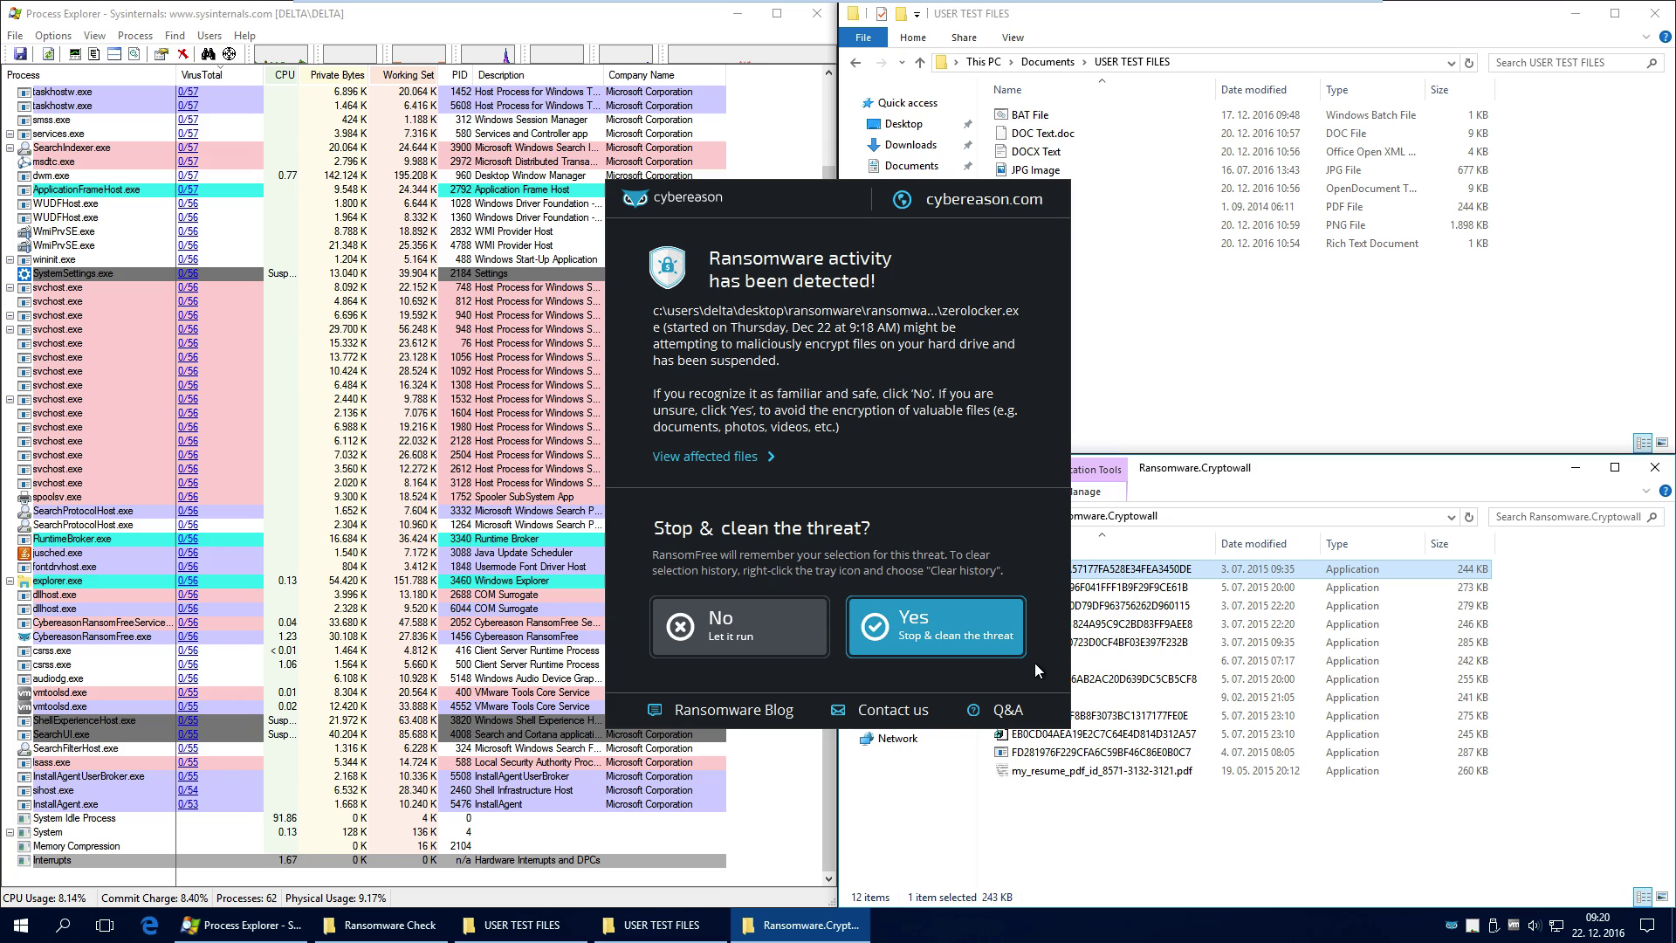
pyautogui.click(1110, 826)
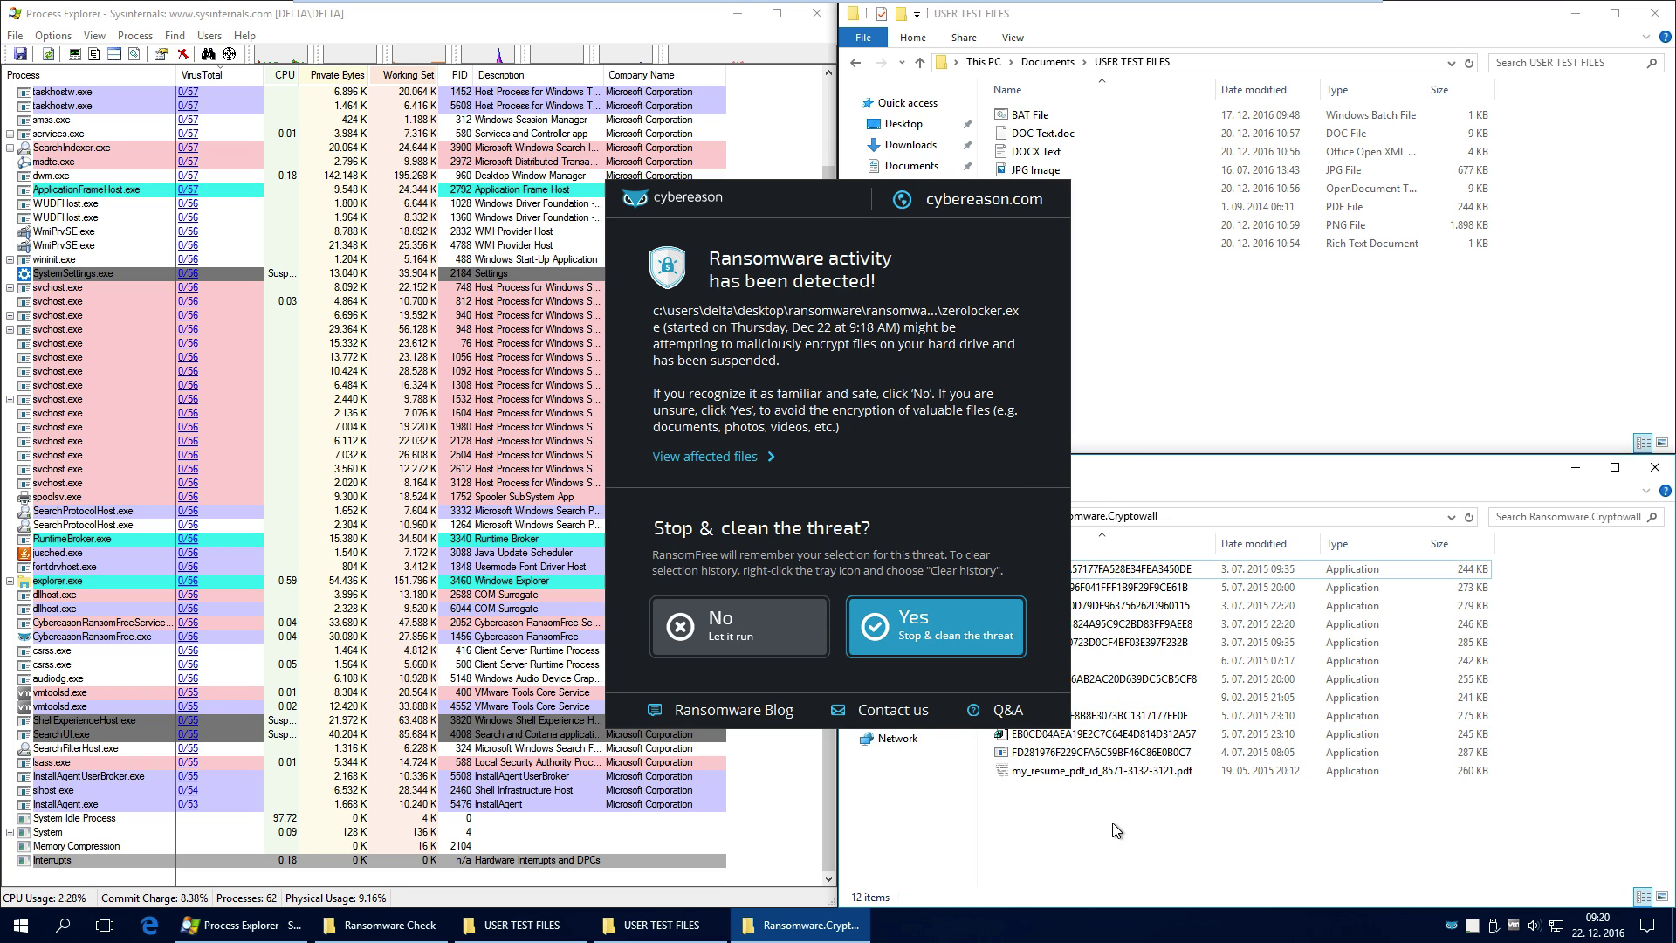
# Review the affected files listed in the alert for zerolocker.exe, and stop and clean the threat
pyautogui.click(725, 455)
pyautogui.click(705, 440)
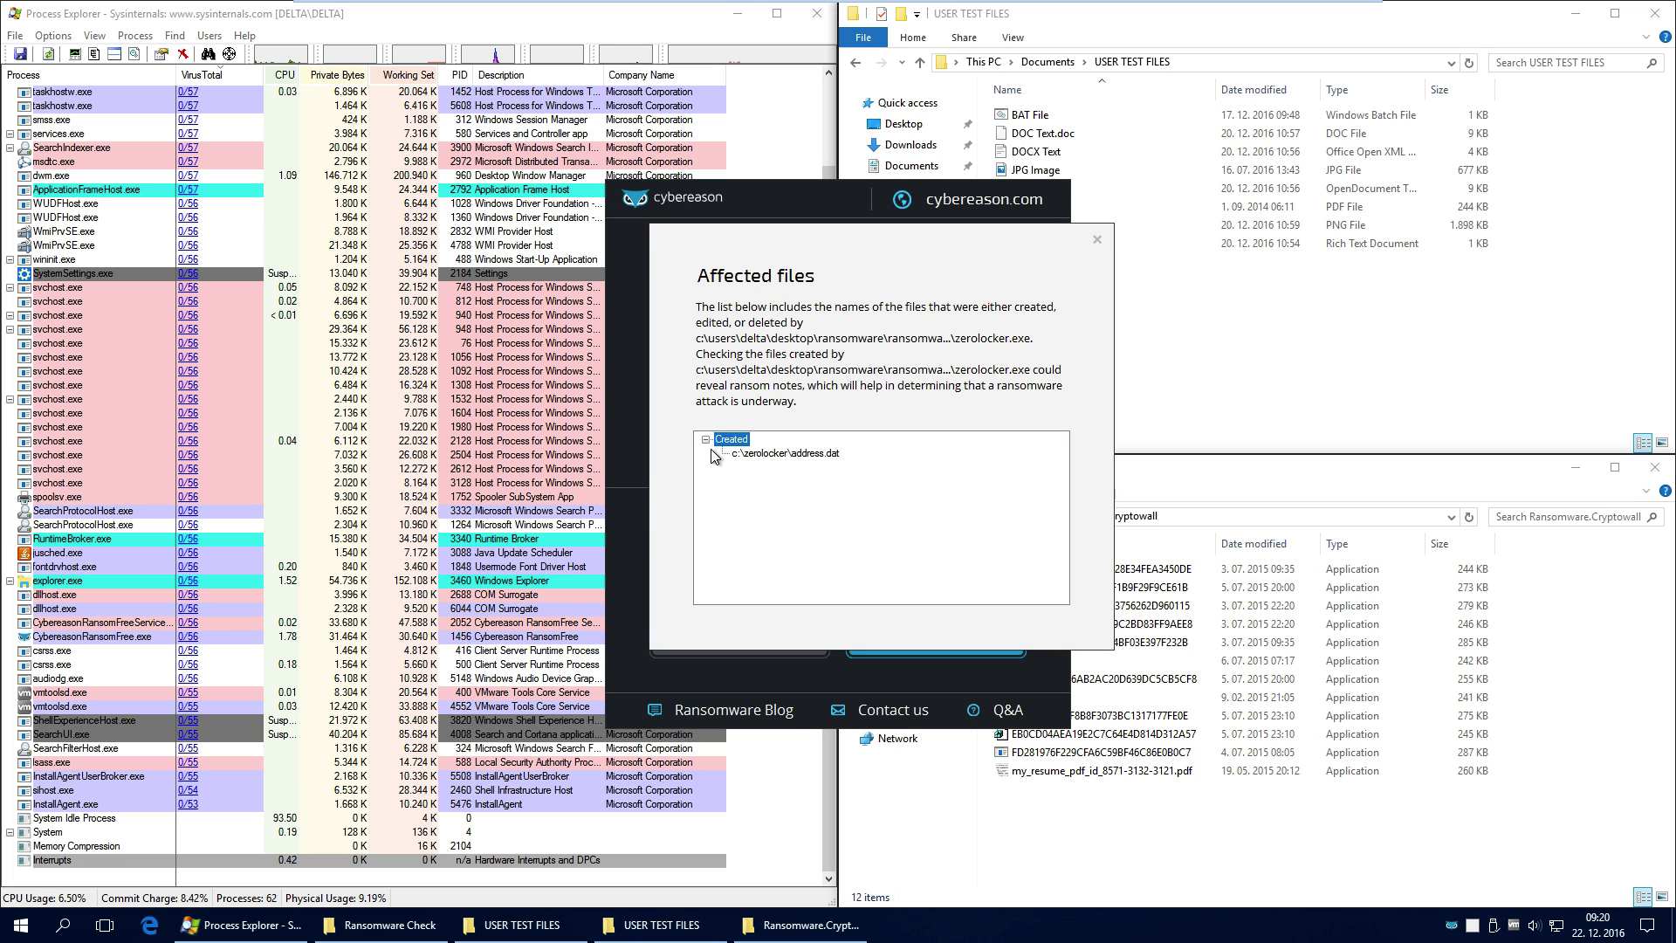
pyautogui.click(811, 454)
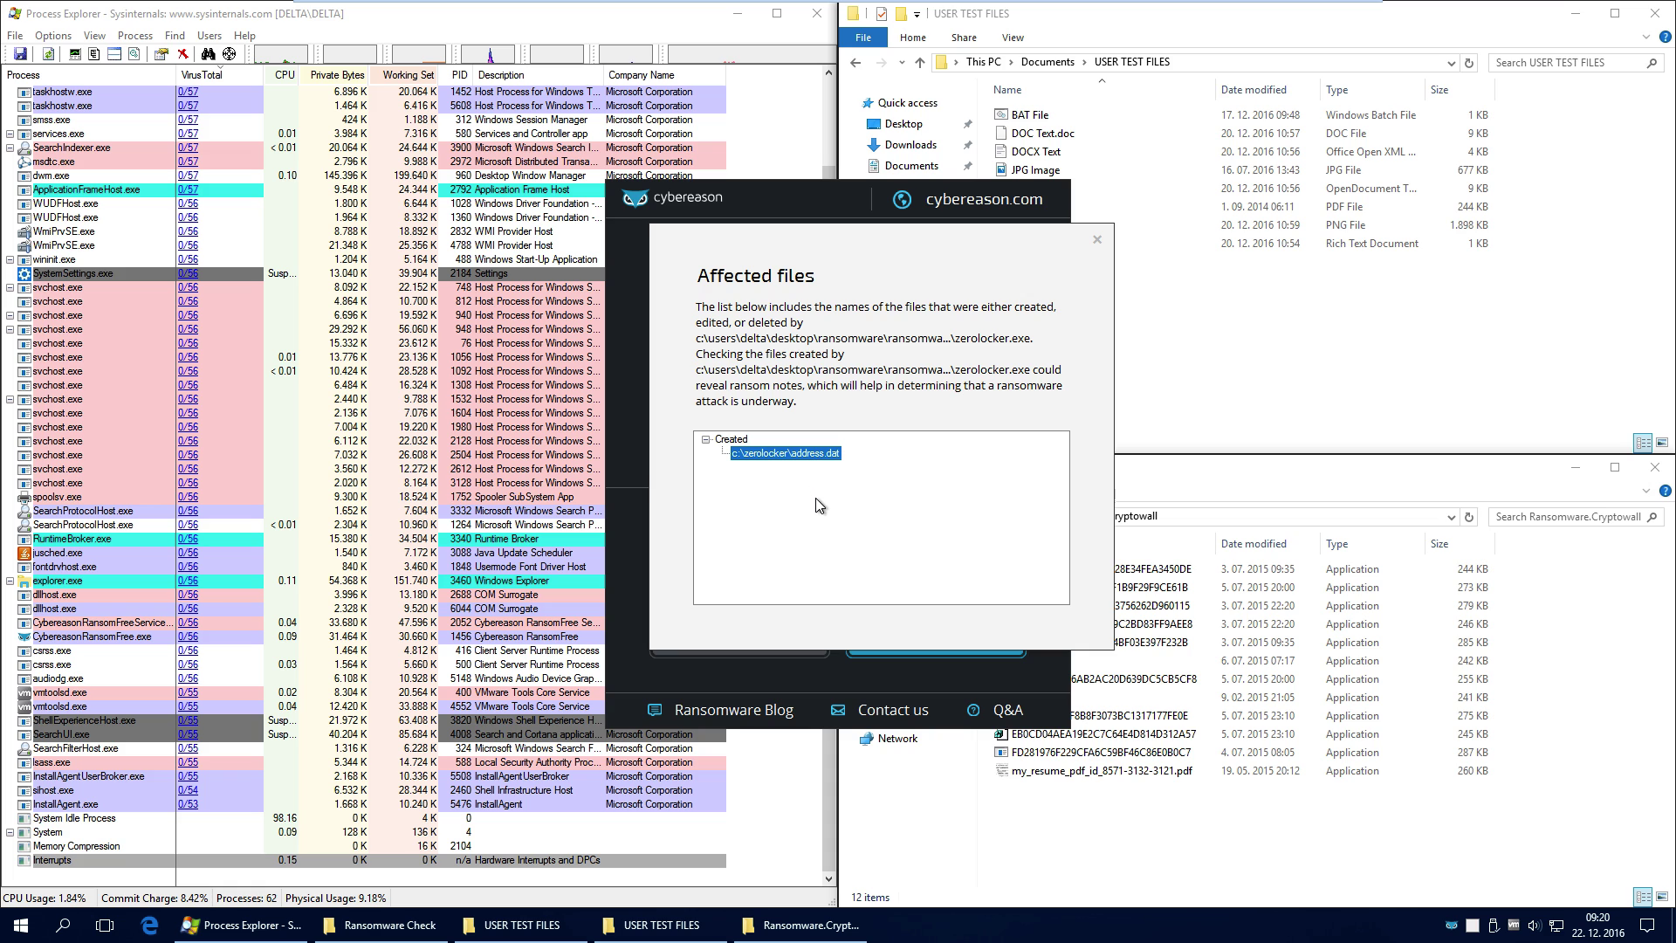
pyautogui.click(732, 442)
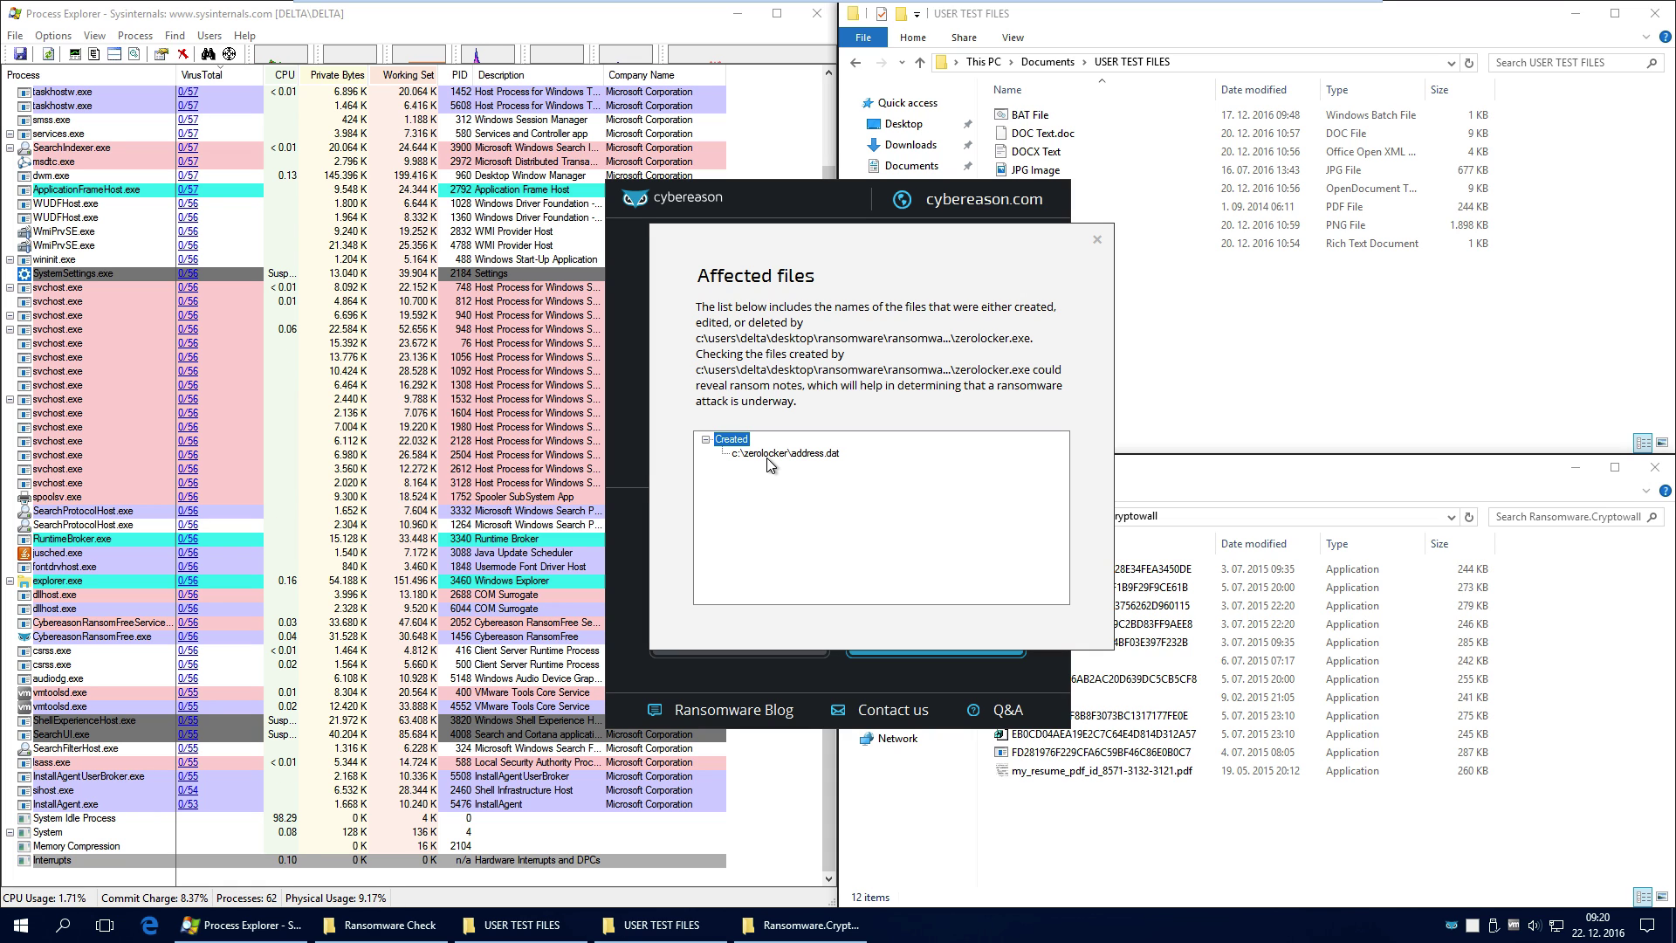
pyautogui.click(767, 456)
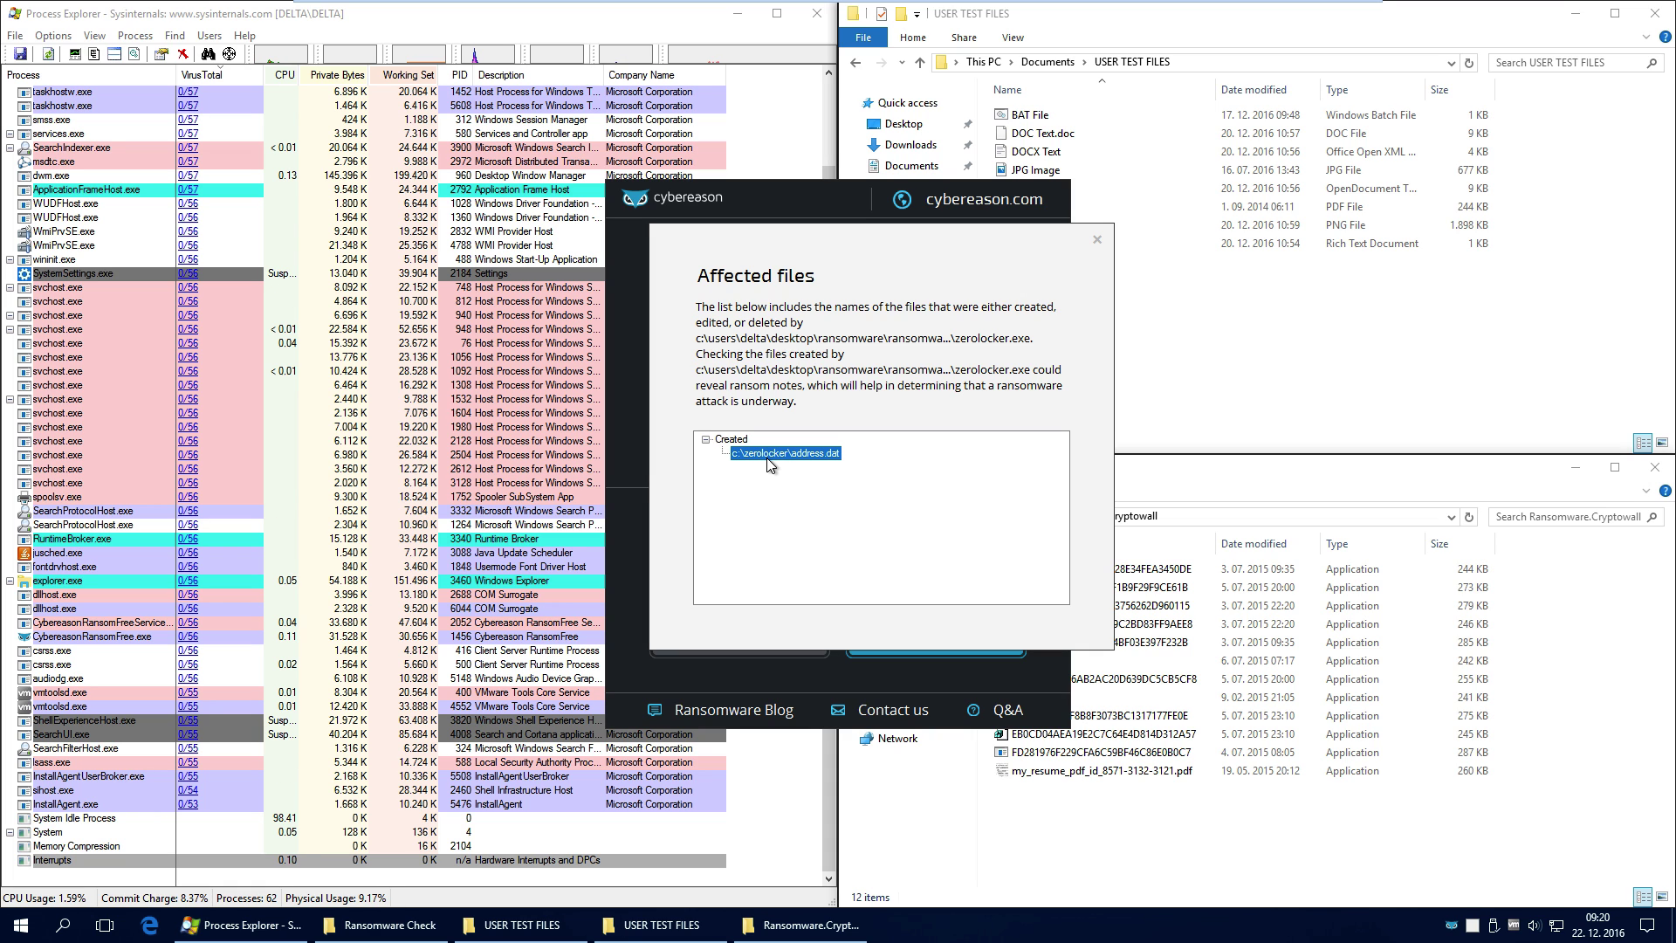
pyautogui.click(1097, 241)
pyautogui.click(958, 616)
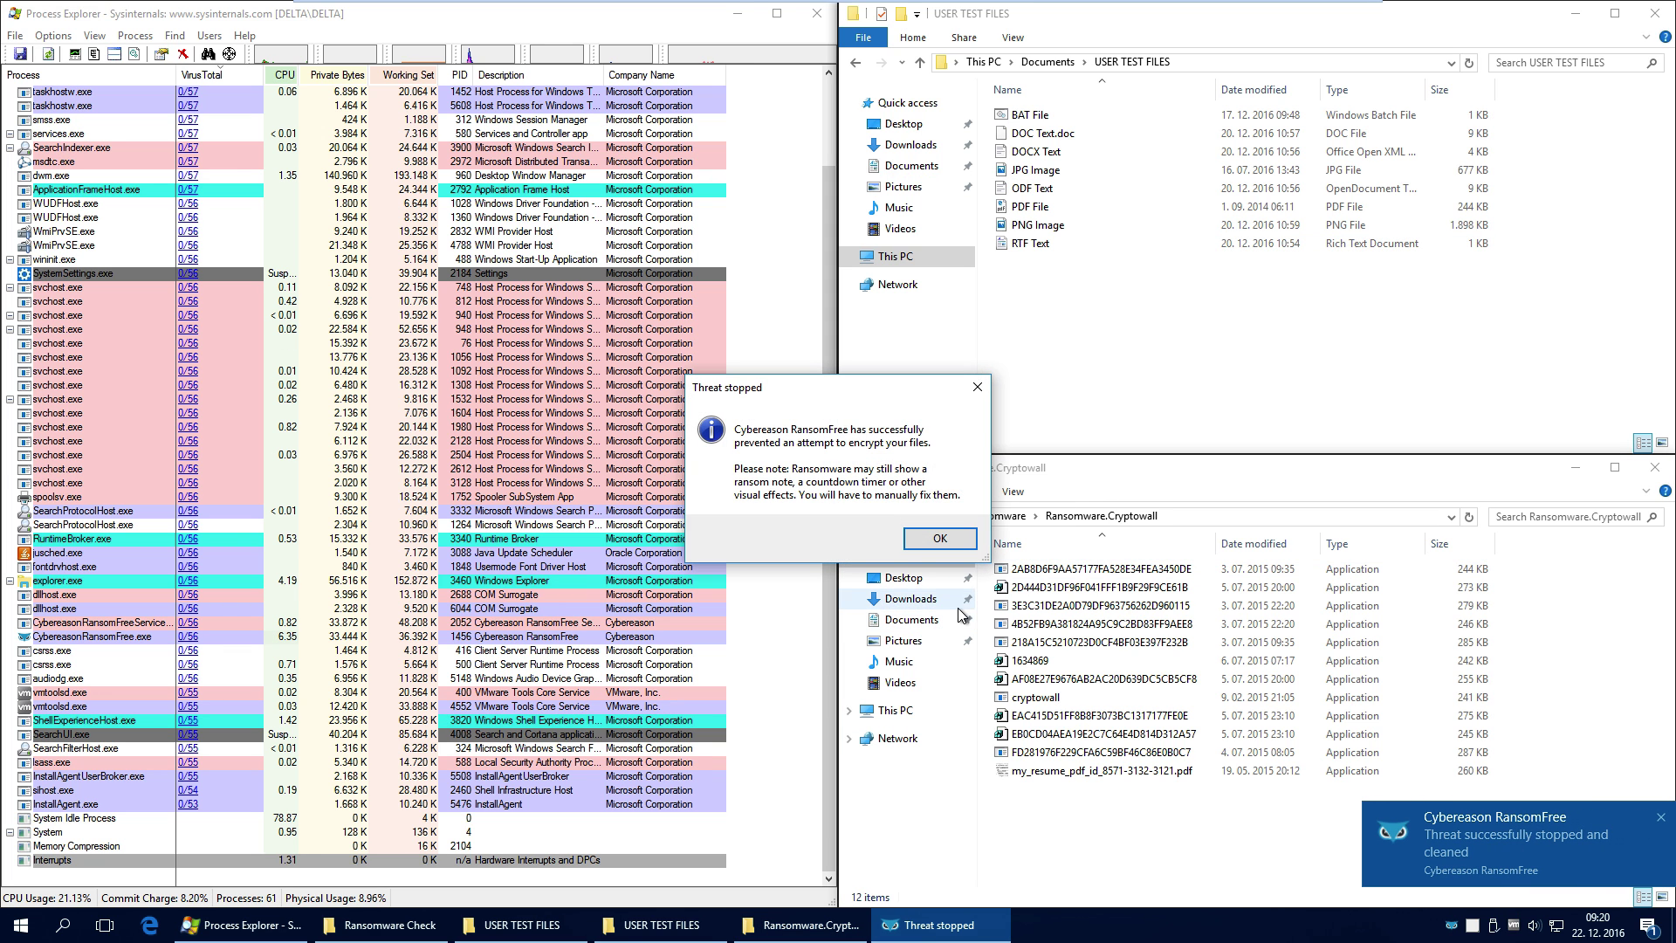
pyautogui.click(934, 539)
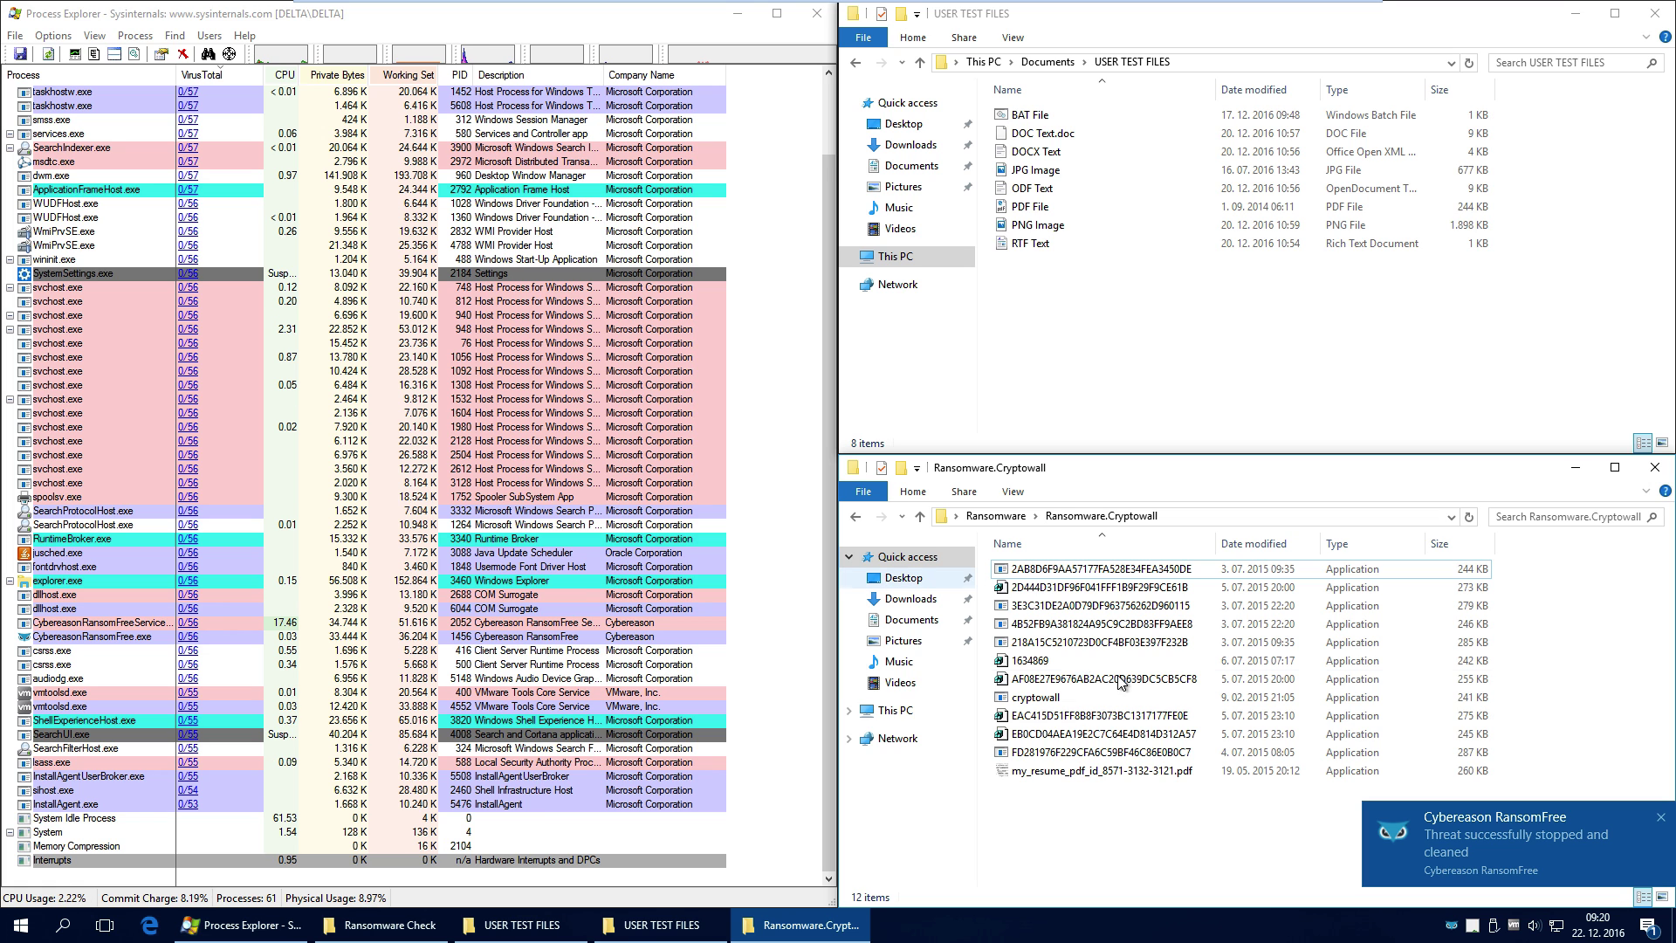
# Look through the list of ransomware folders, return to Ransomware.Cryptowall and run the sample starting with 2D444D31
pyautogui.click(856, 516)
pyautogui.scroll(-2, 1227, 791)
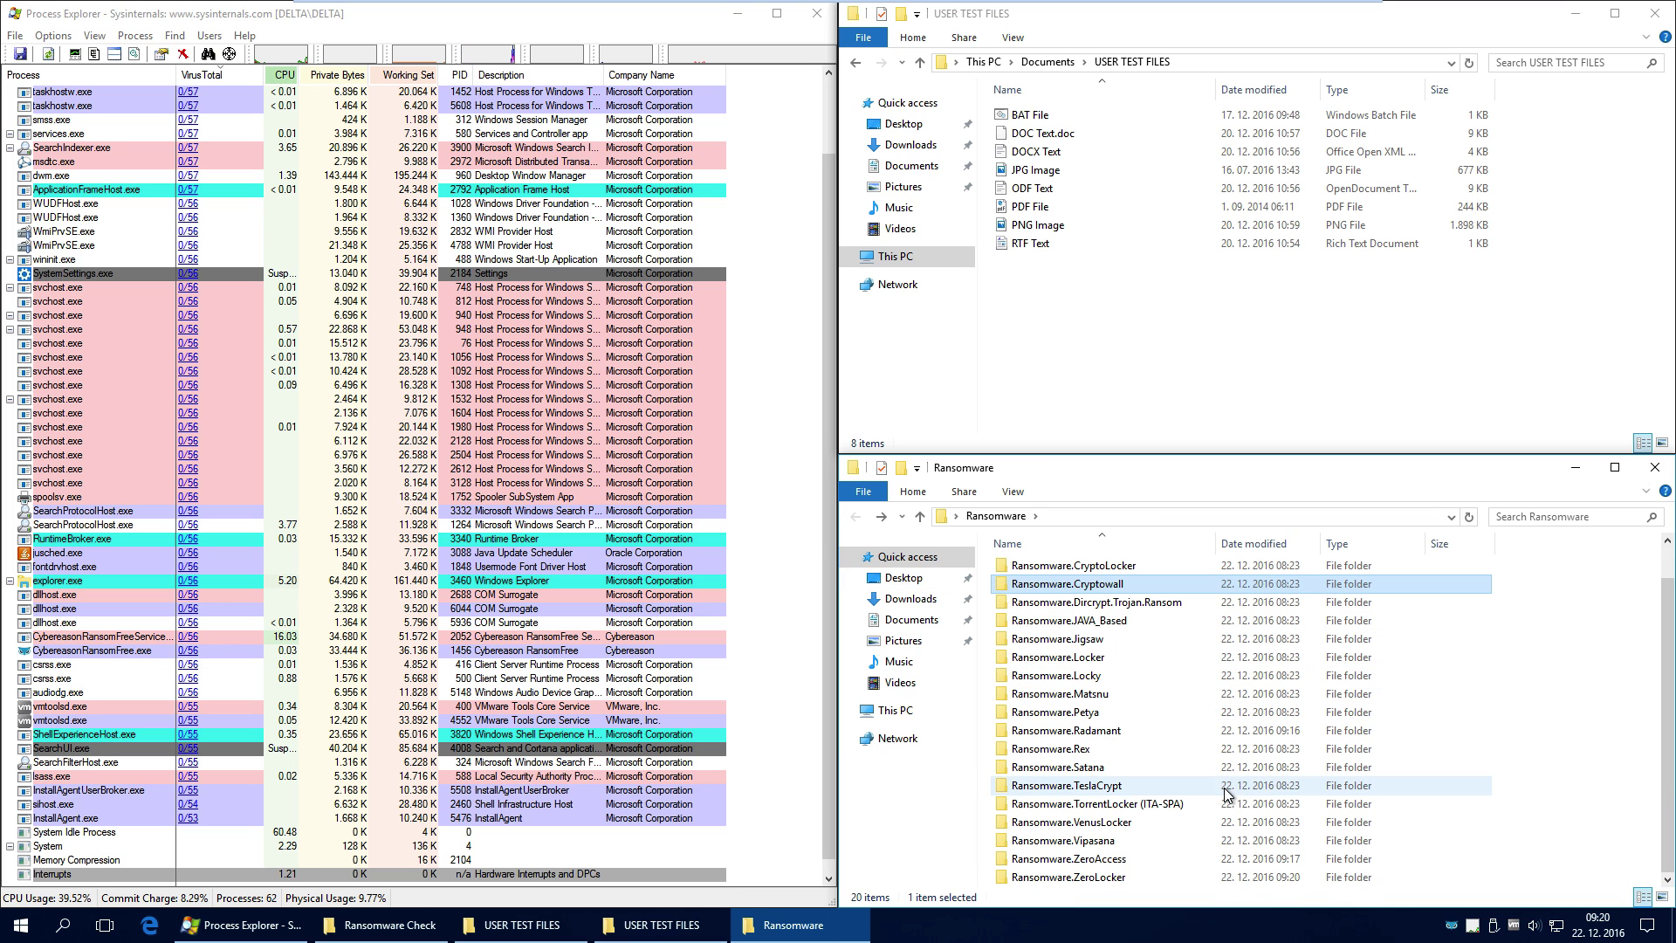
pyautogui.click(886, 518)
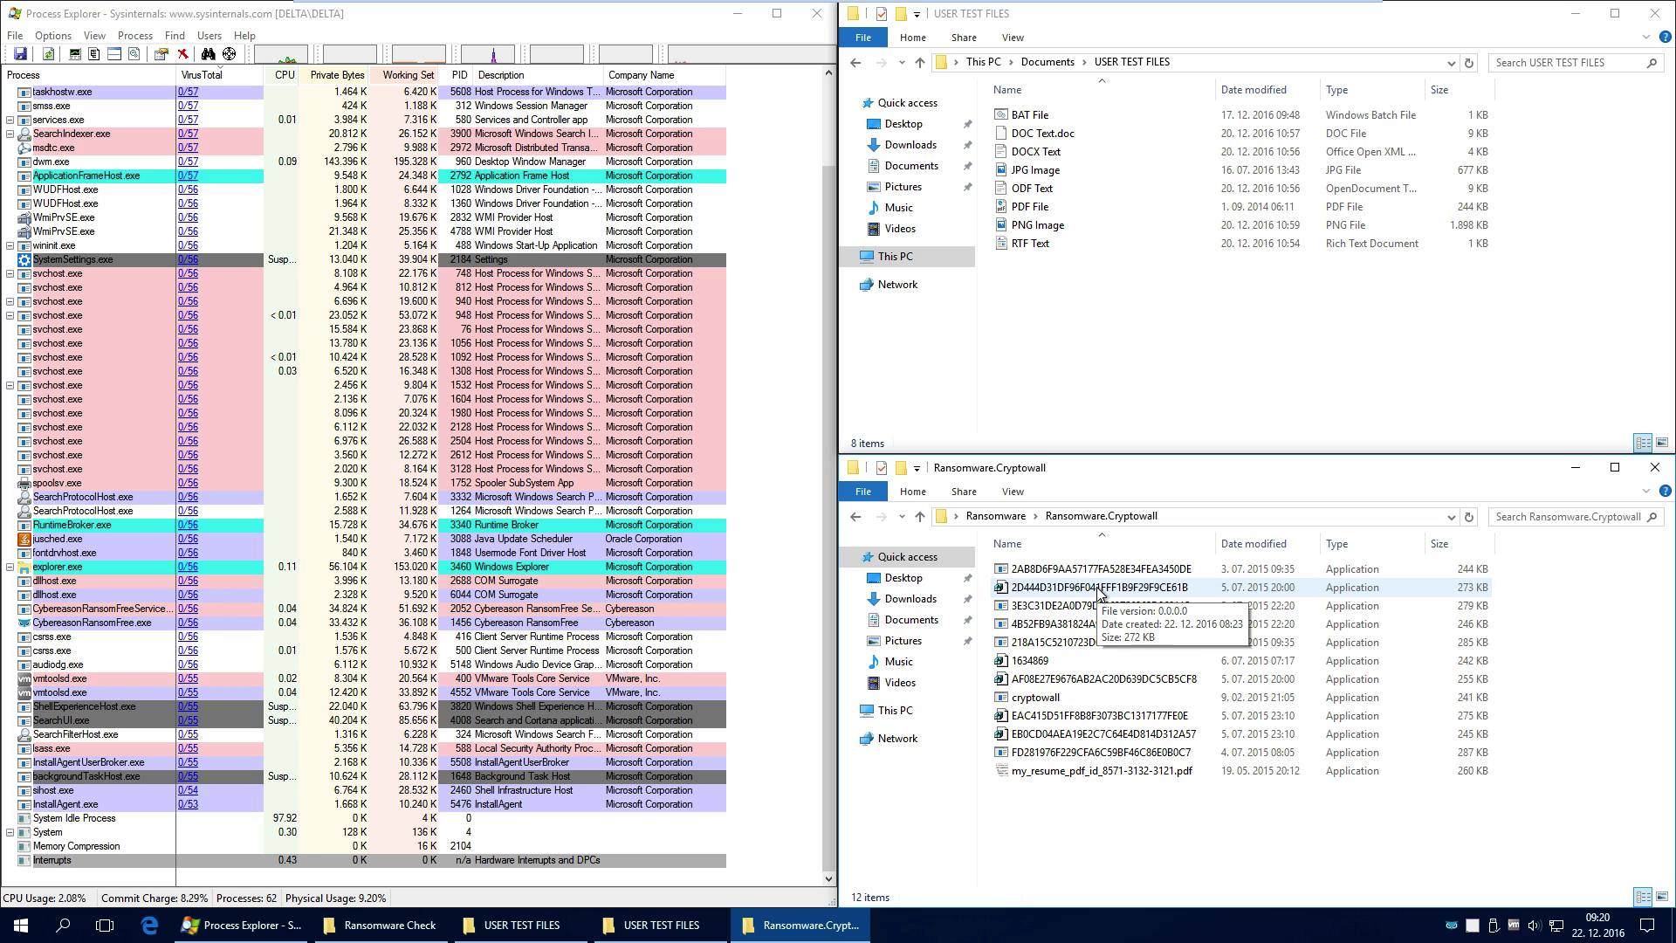
pyautogui.doubleClick(1100, 588)
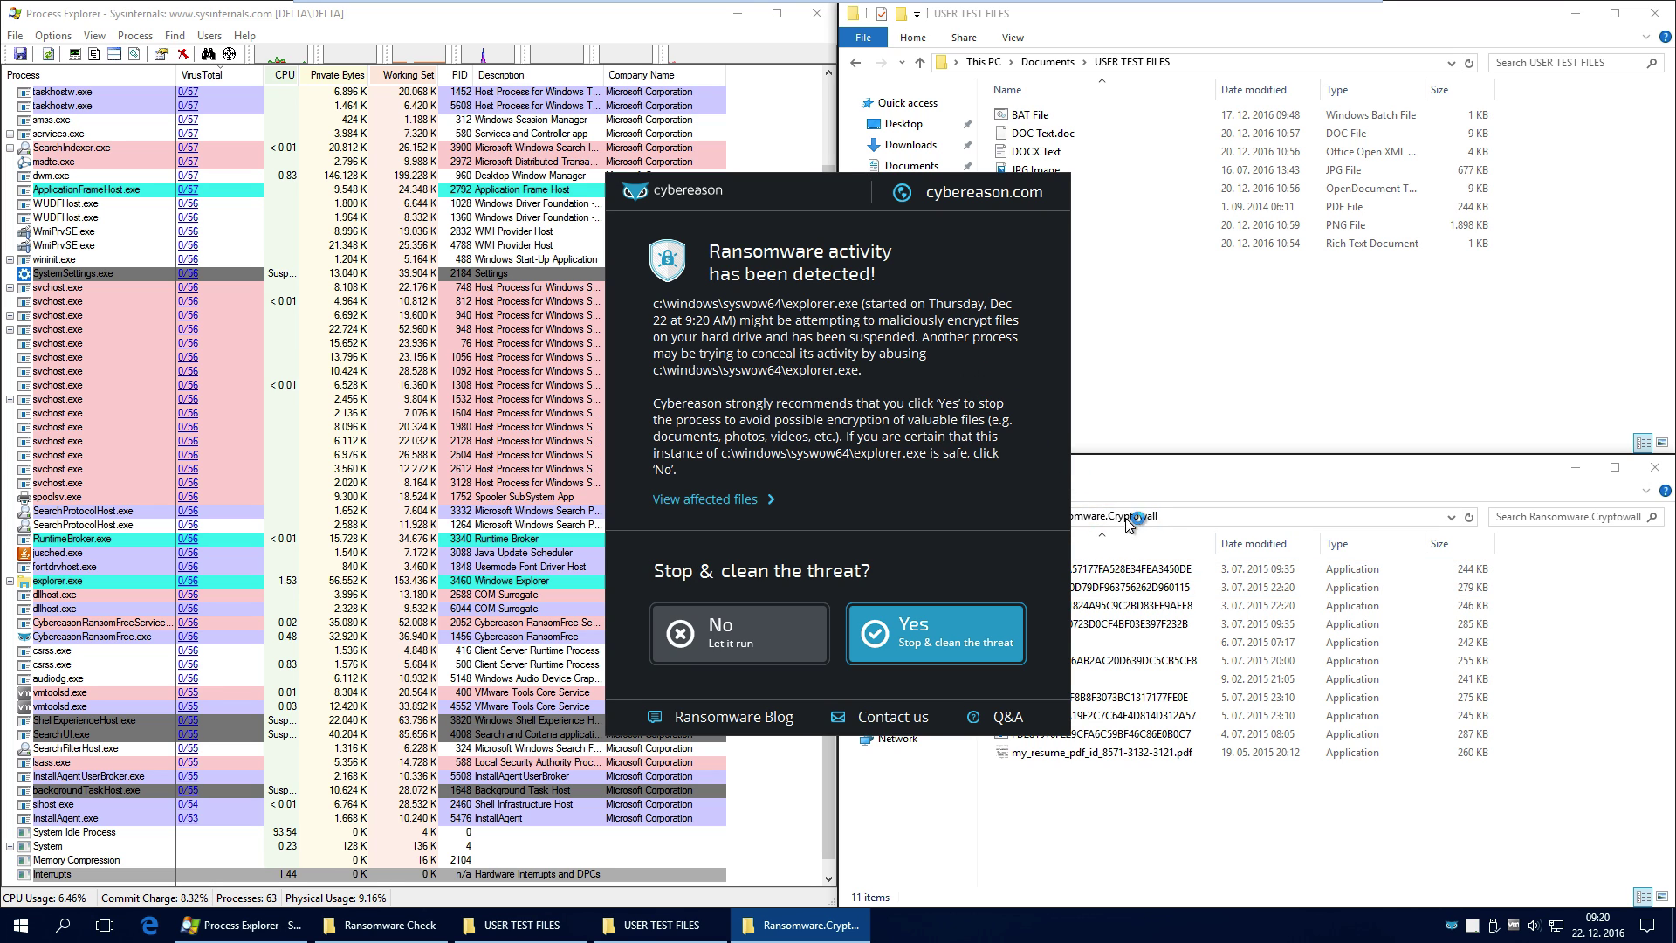
# Review the affected files in the alert for syswow64\explorer.exe, and stop and clean the threat
pyautogui.moveTo(833, 199); pyautogui.dragTo(541, 254)
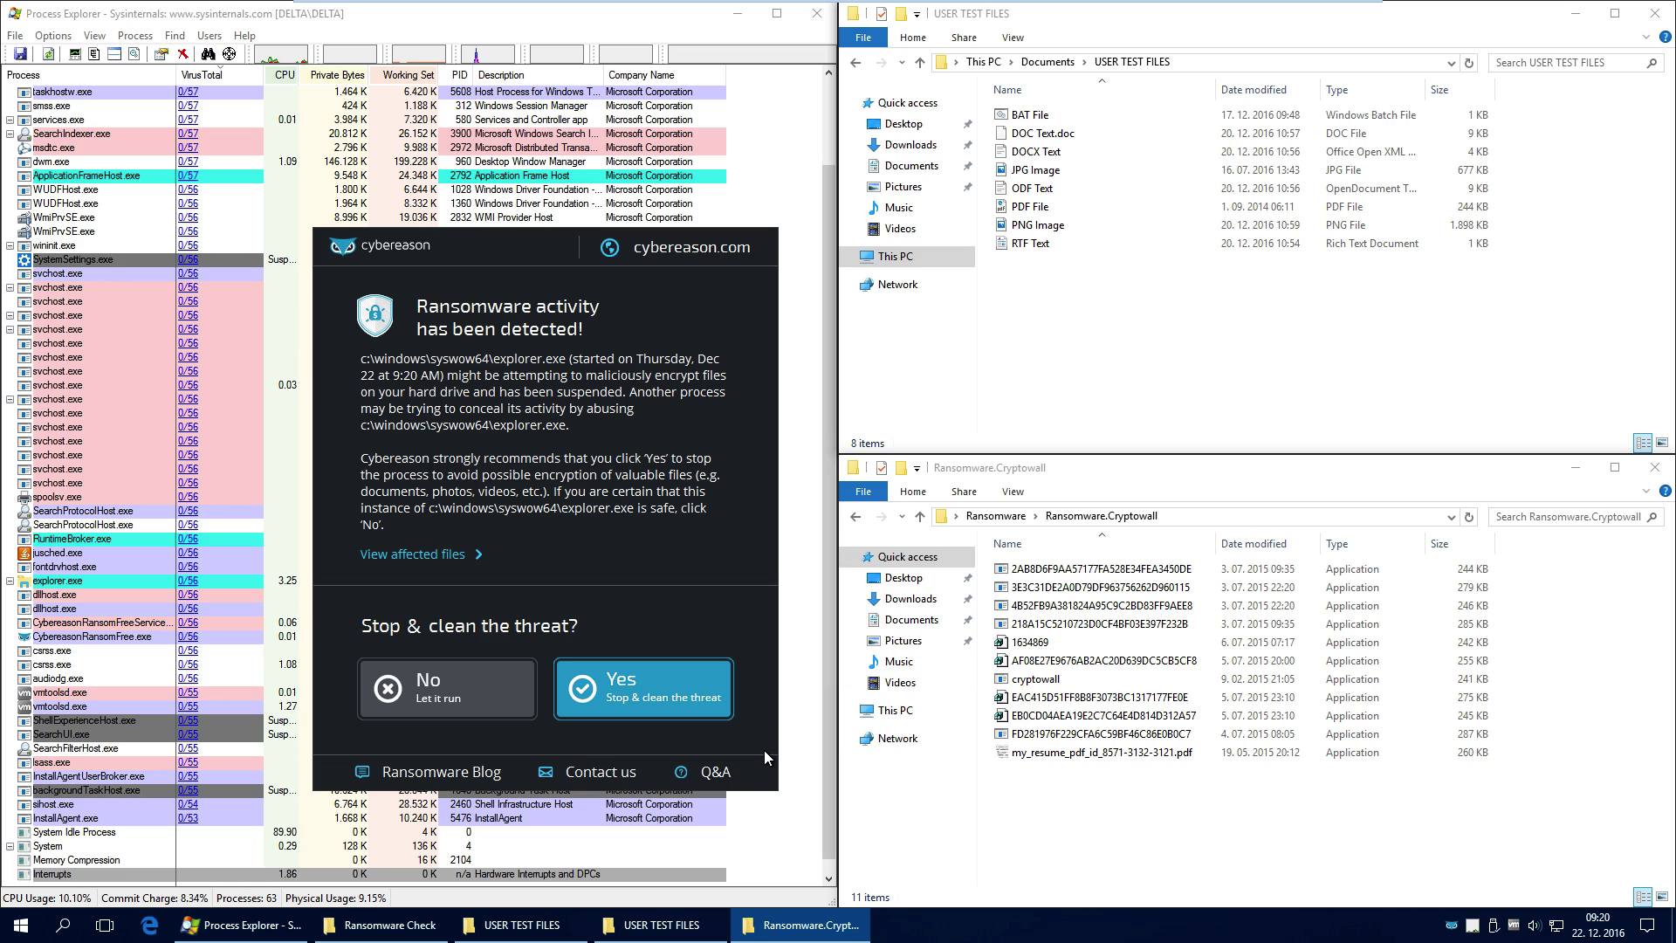
pyautogui.click(412, 554)
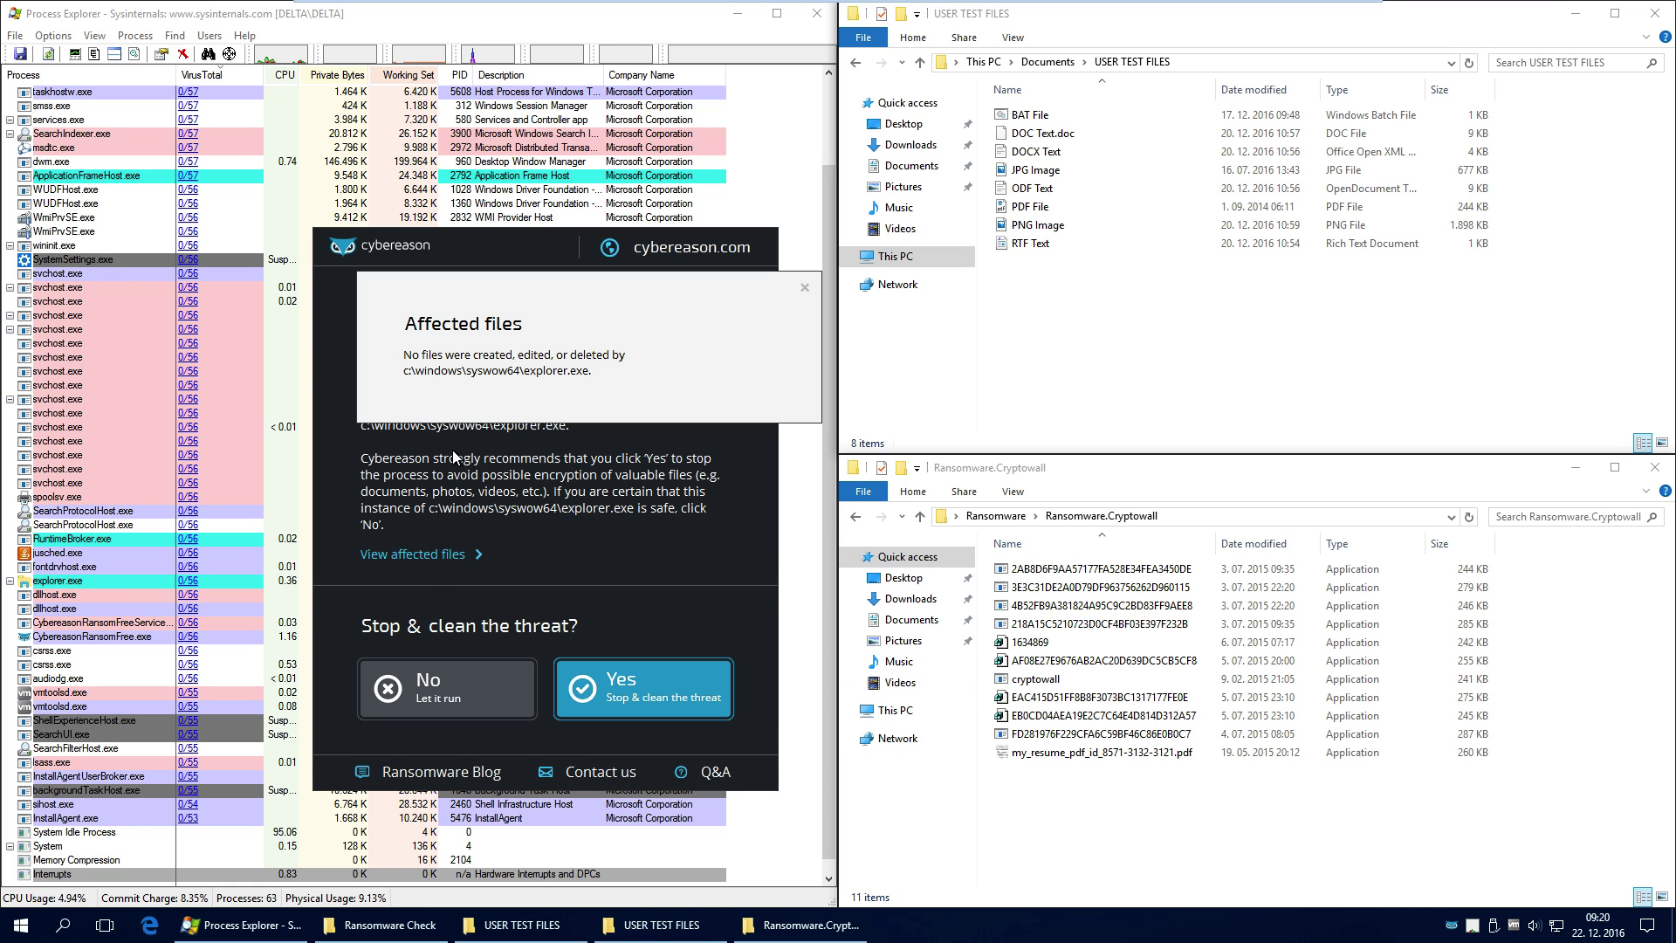
pyautogui.click(807, 288)
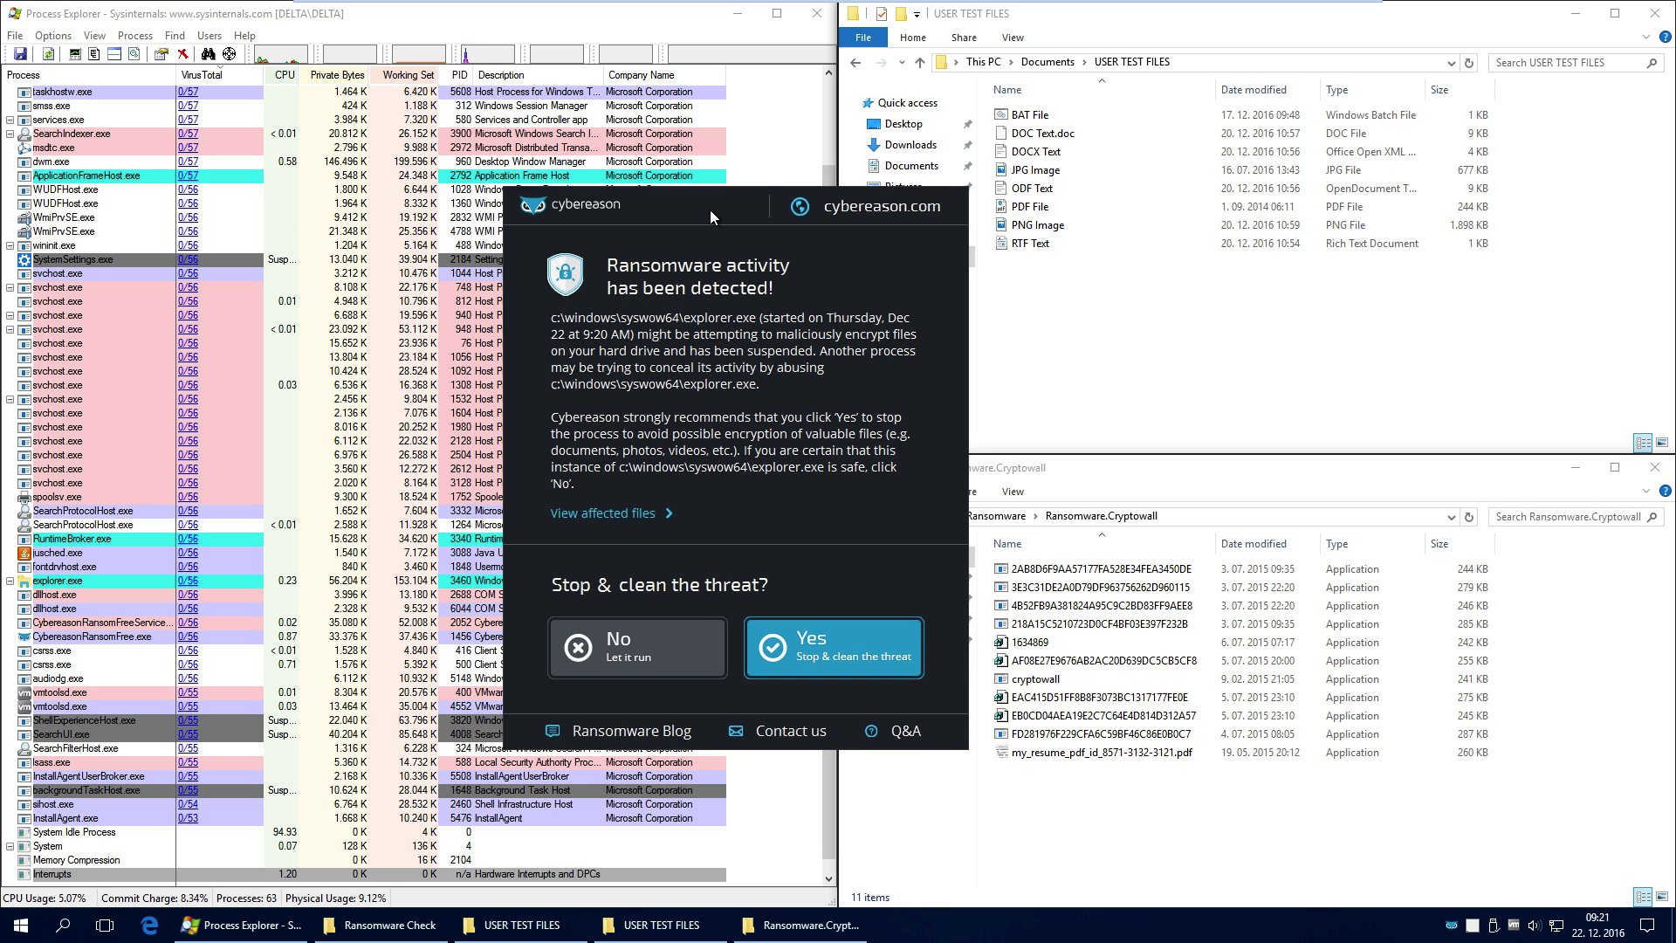
pyautogui.click(856, 669)
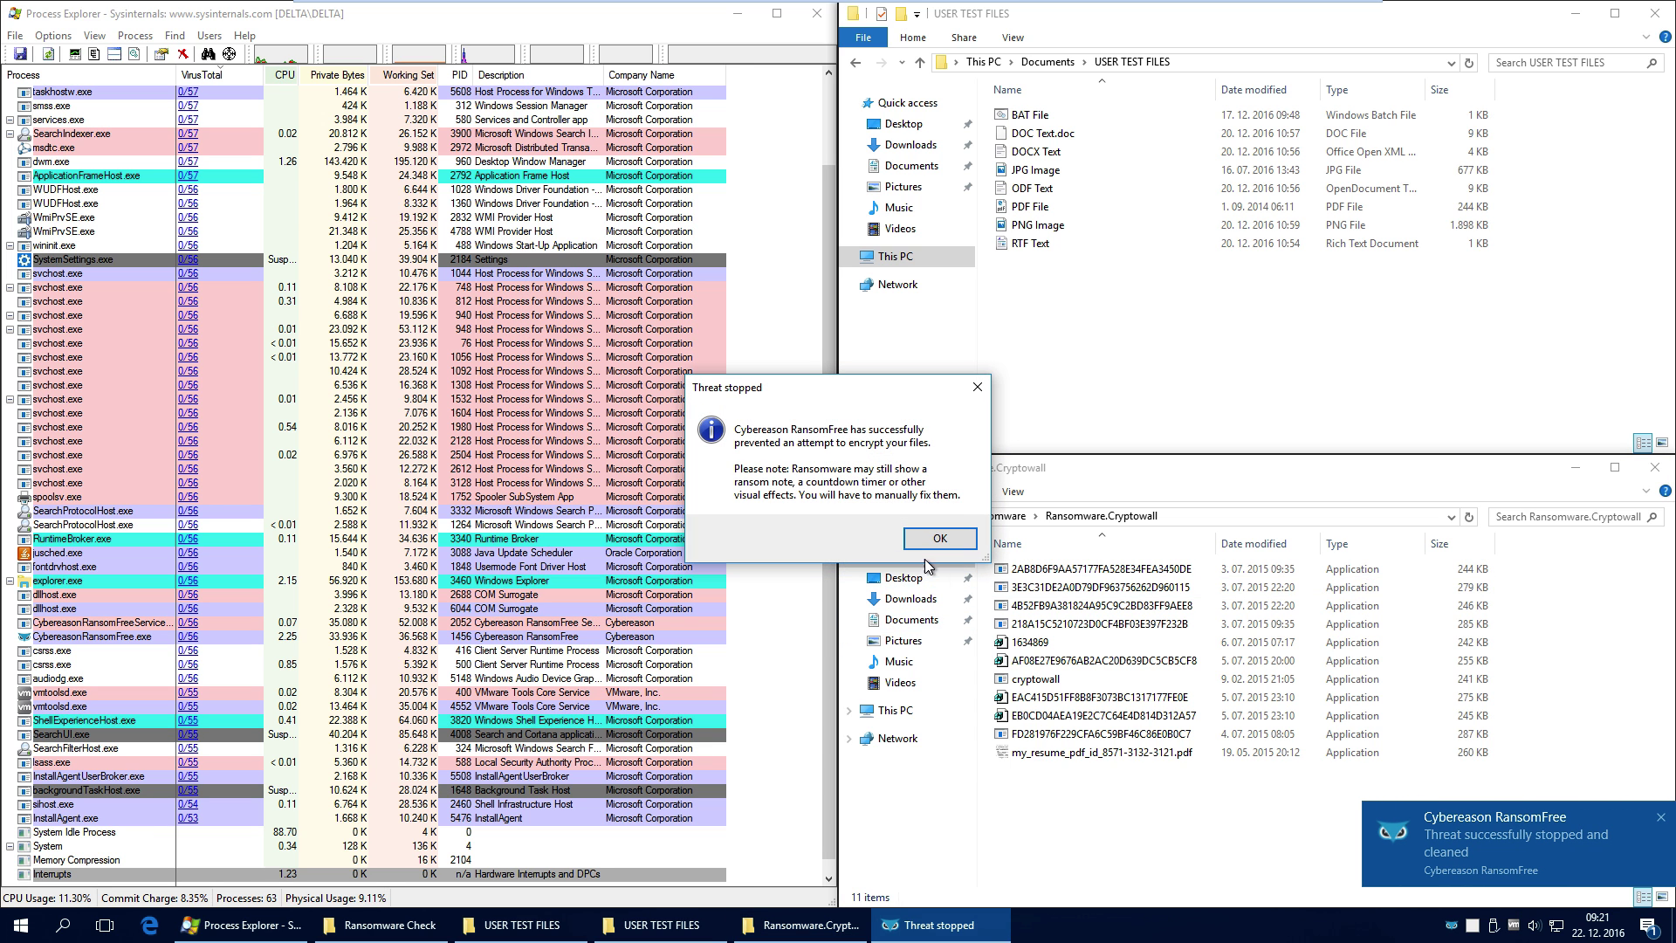
pyautogui.click(956, 543)
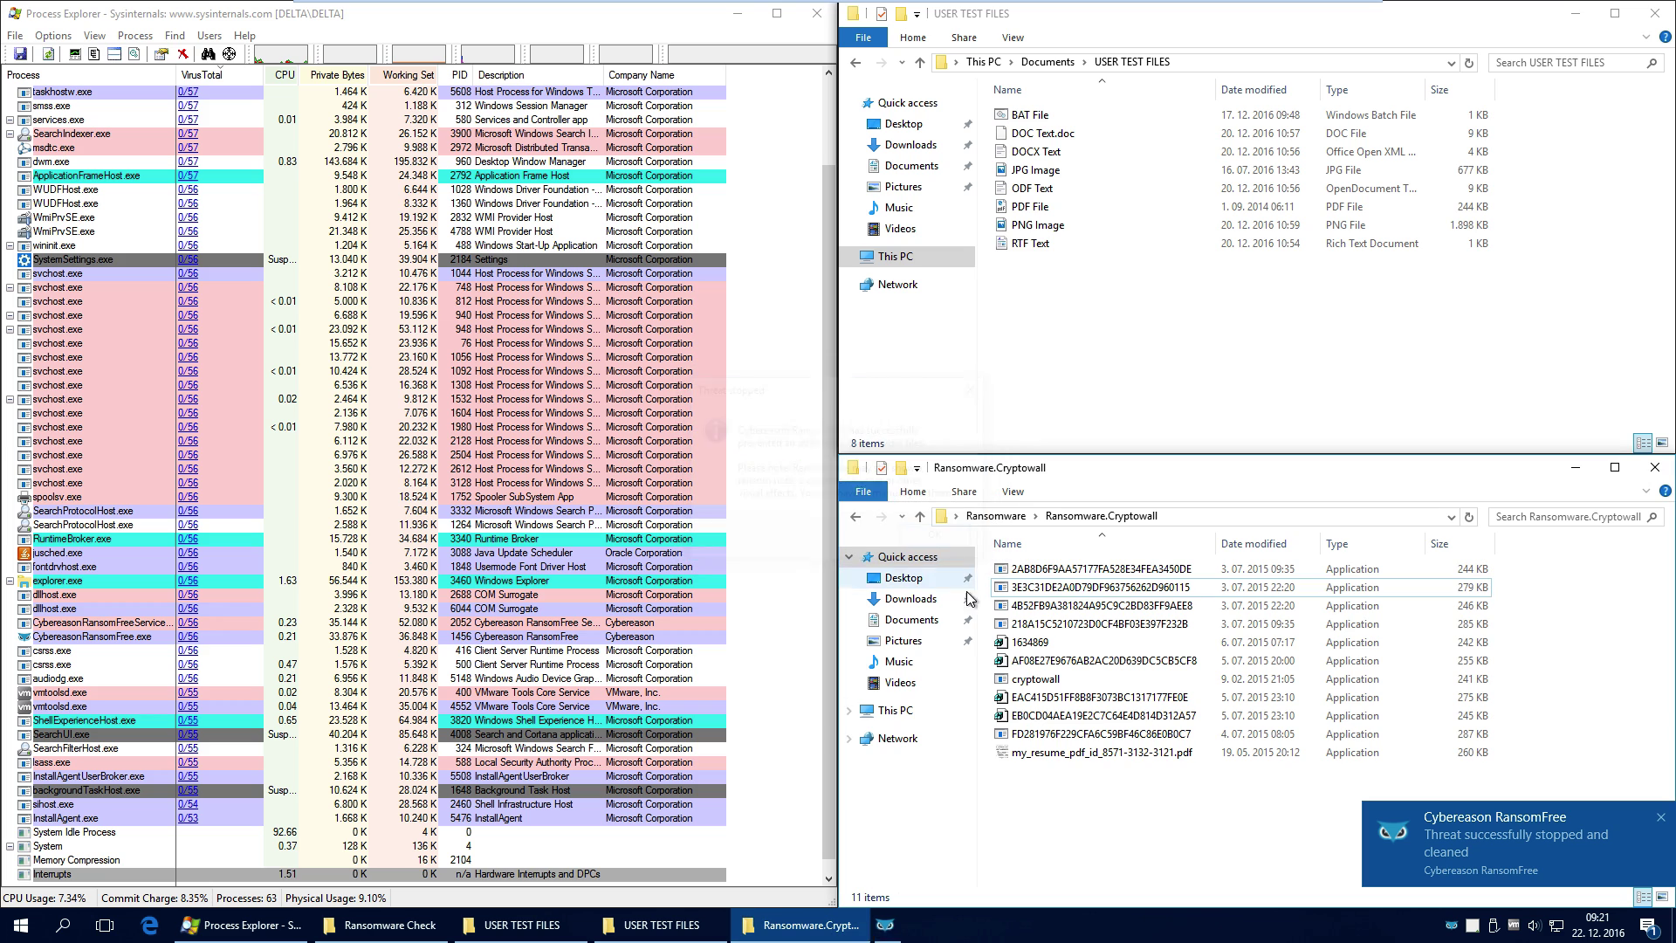
# Run the Cryptowall sample starting with 3E3C31DE and check the files in D:\USER TEST FILES
pyautogui.moveTo(1065, 591)
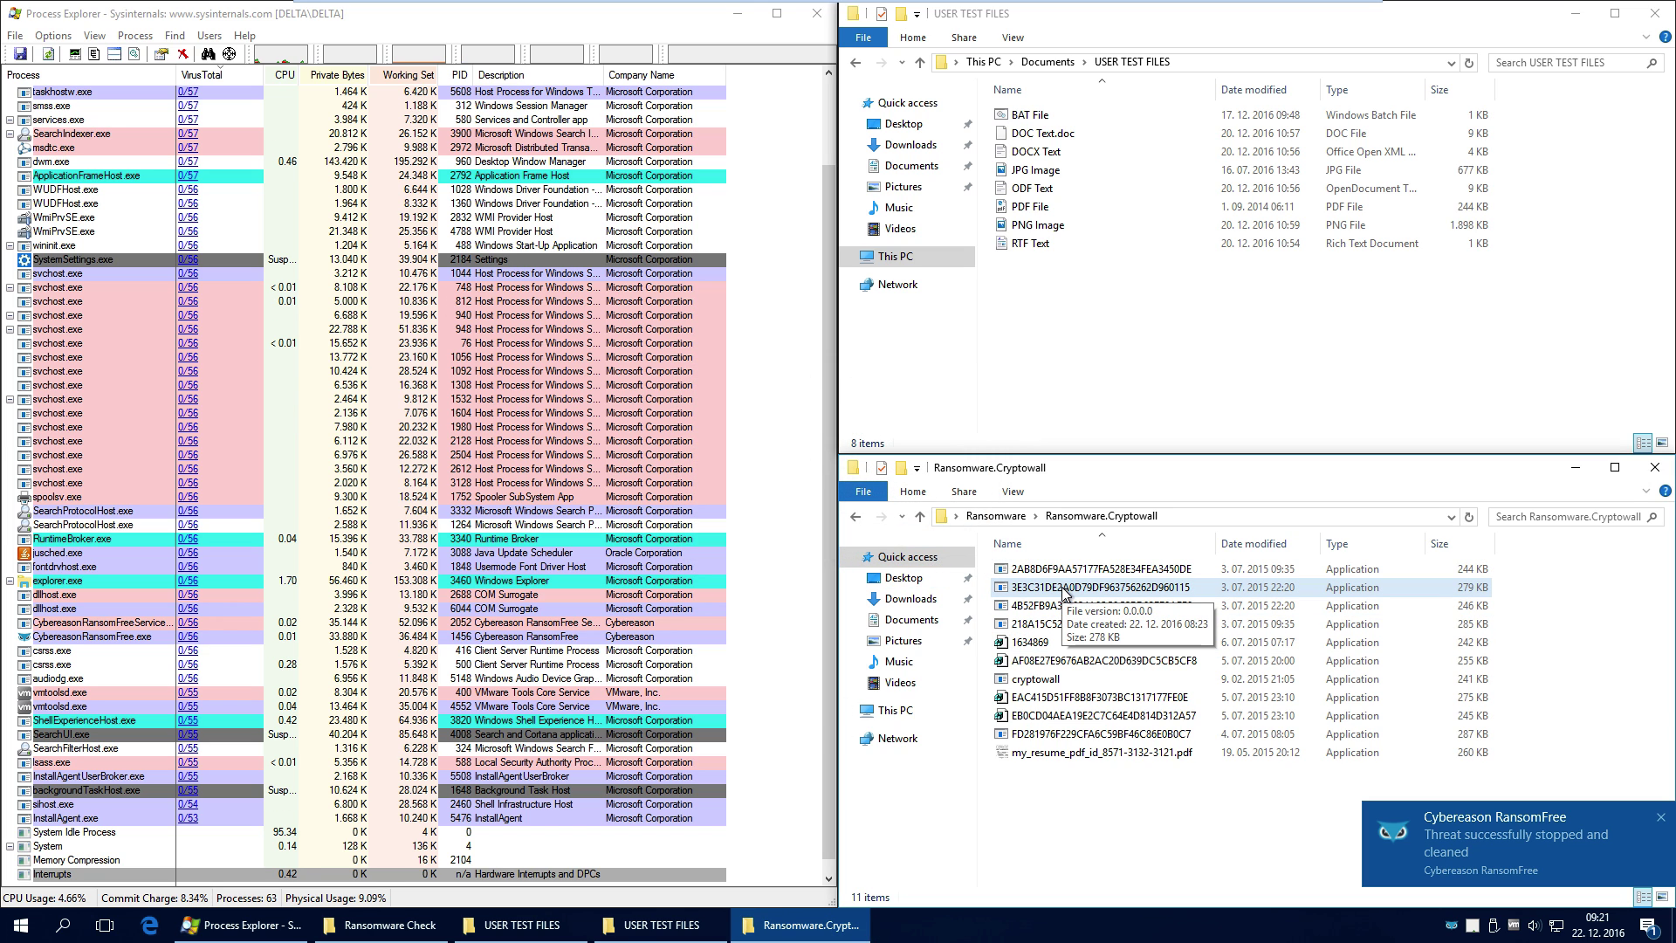
pyautogui.click(1060, 603)
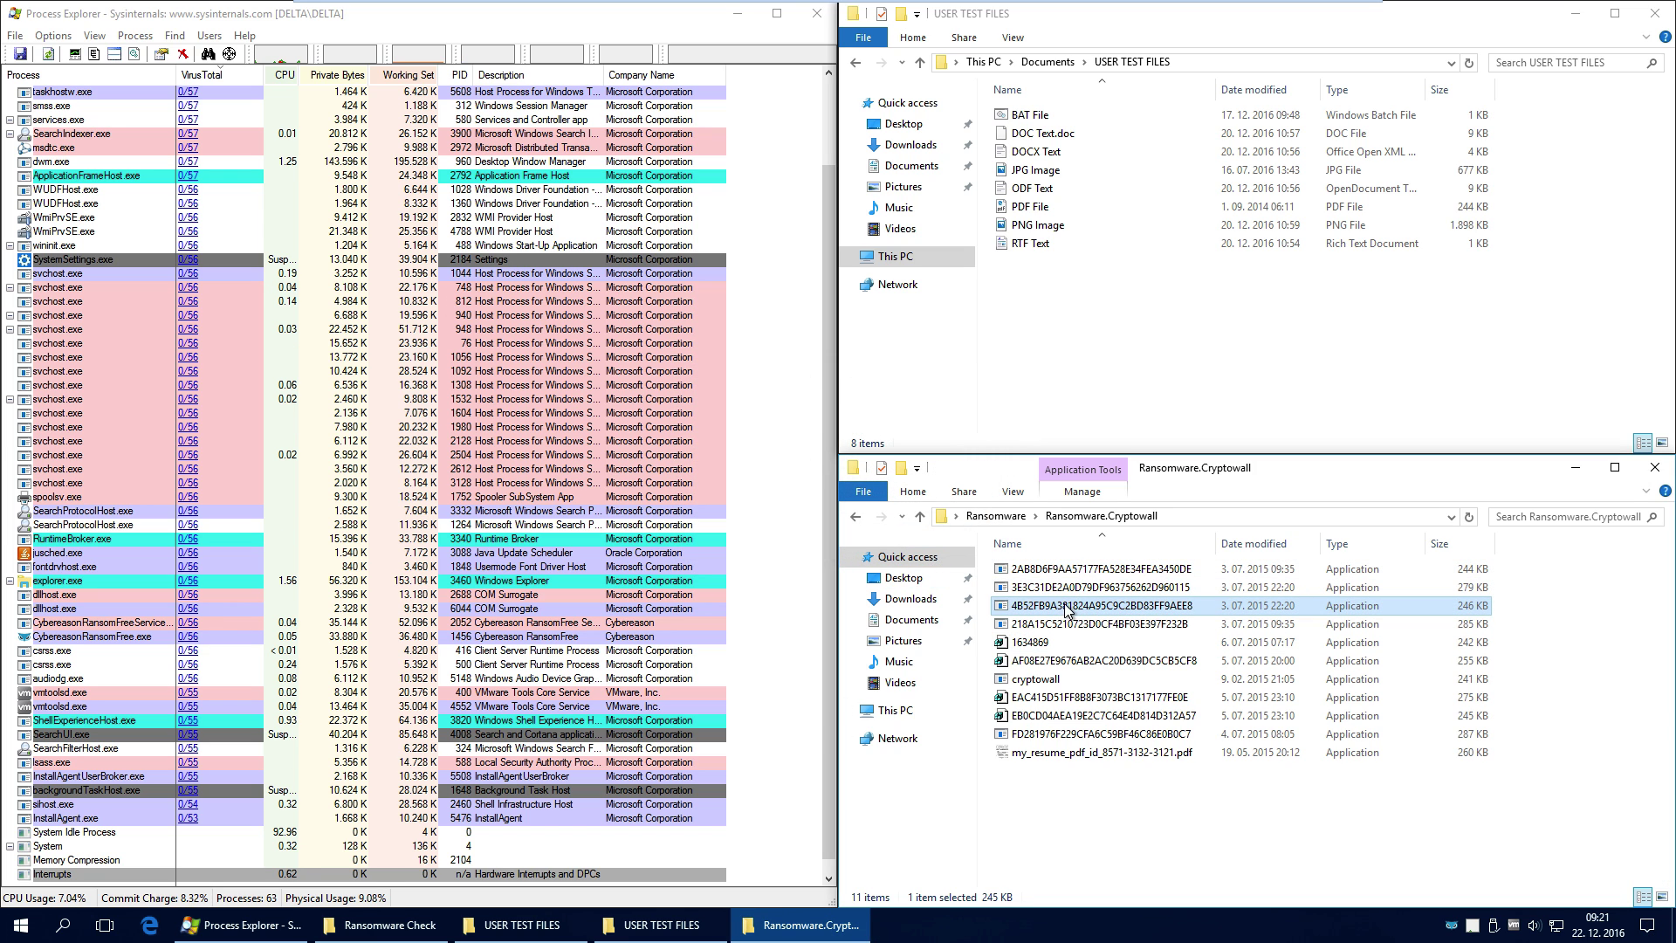
pyautogui.click(1061, 590)
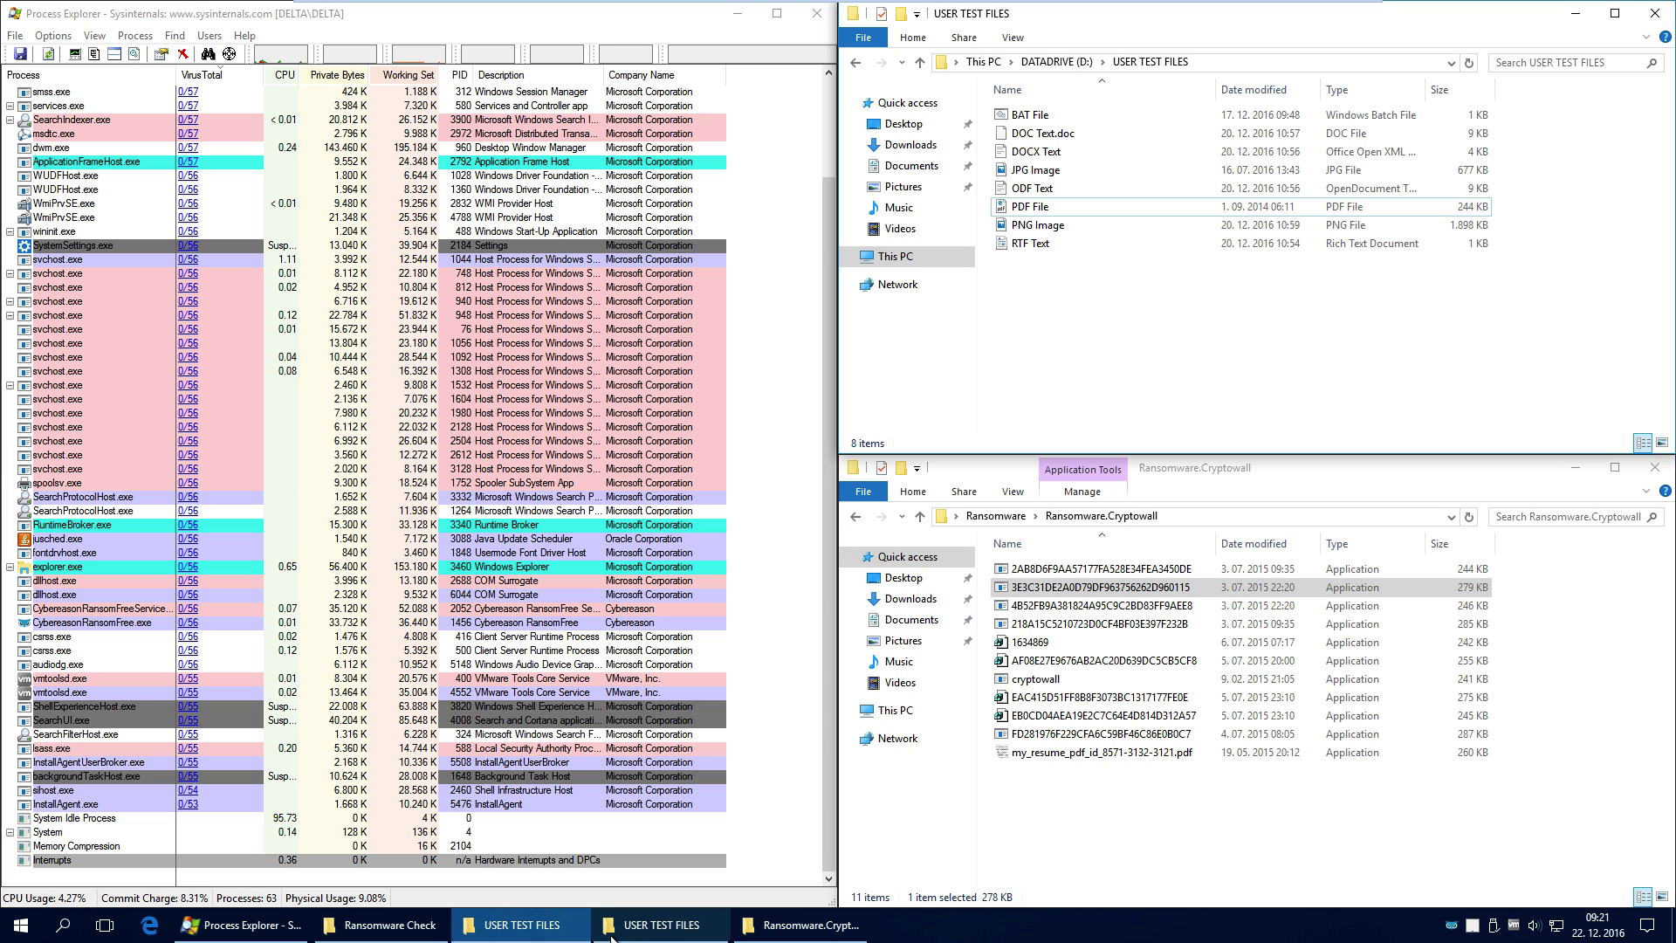
pyautogui.click(521, 924)
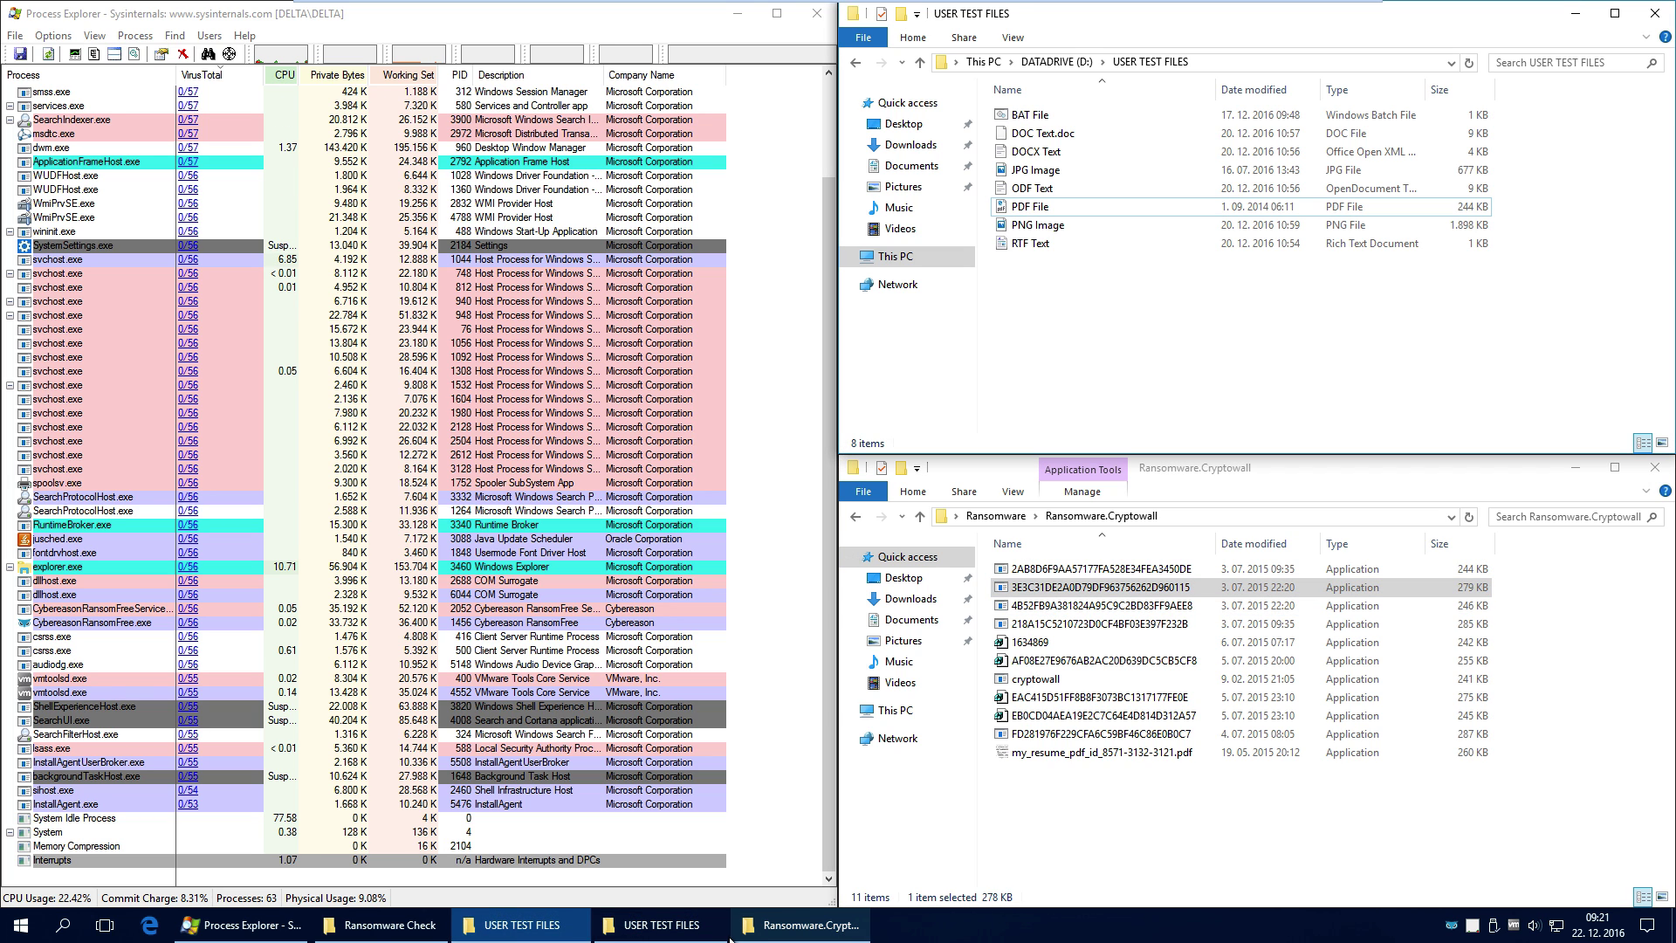
pyautogui.click(1100, 779)
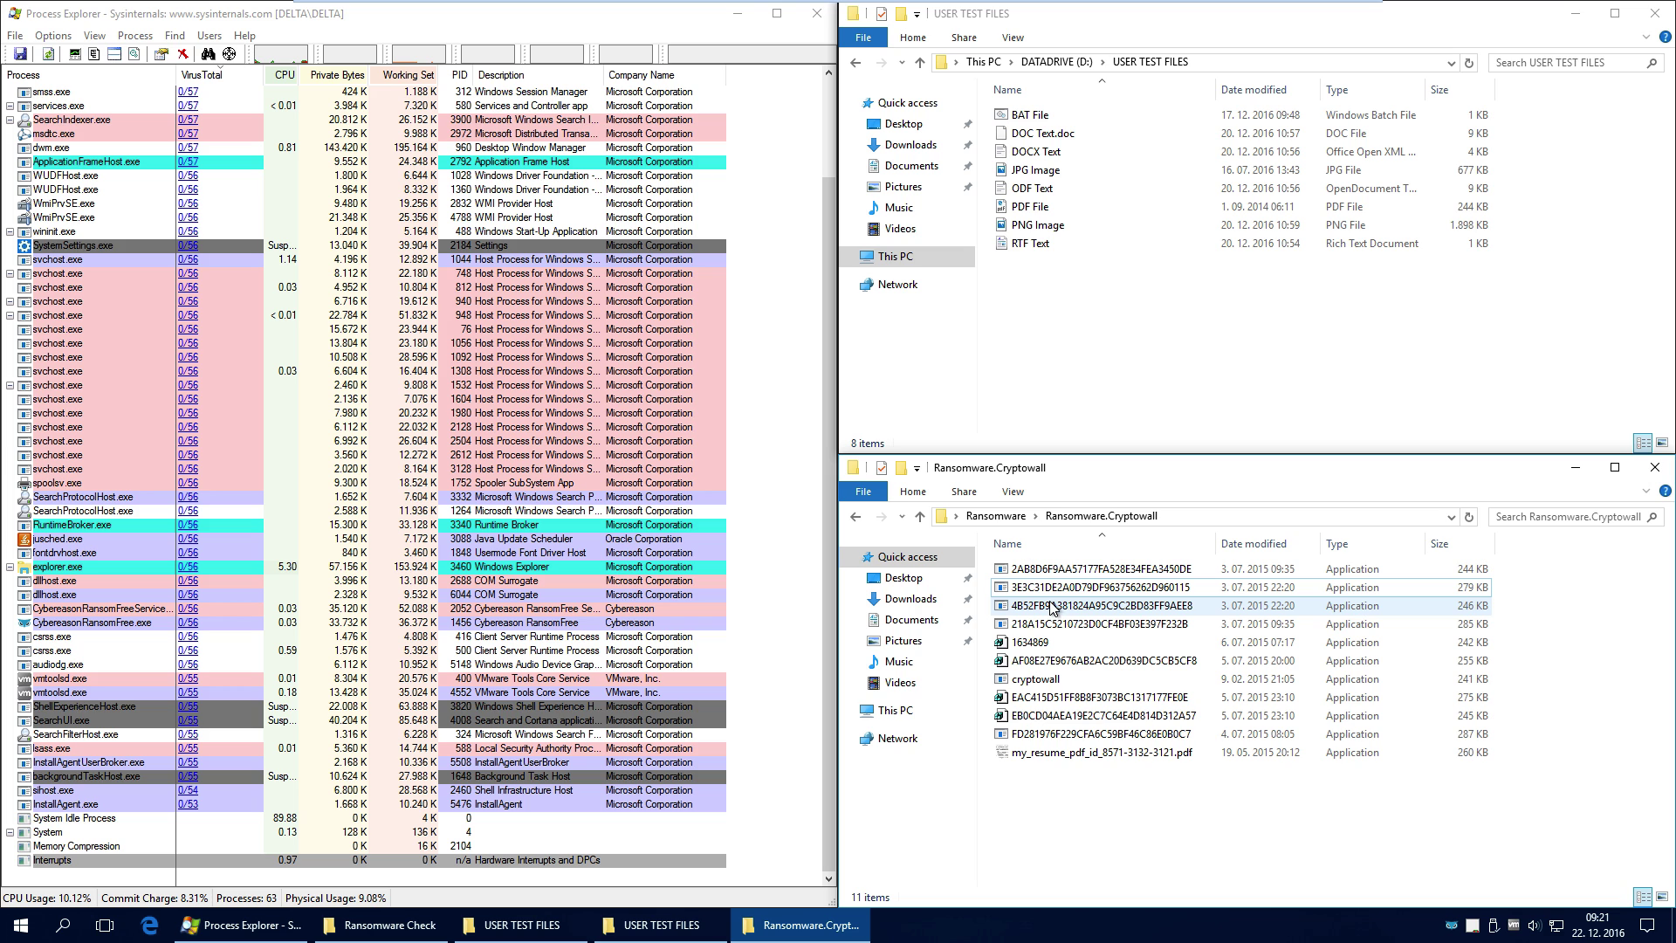
# Run the Cryptowall sample starting with 4B52FB9A and bring up D:\USER TEST FILES to inspect its files
pyautogui.doubleClick(1052, 606)
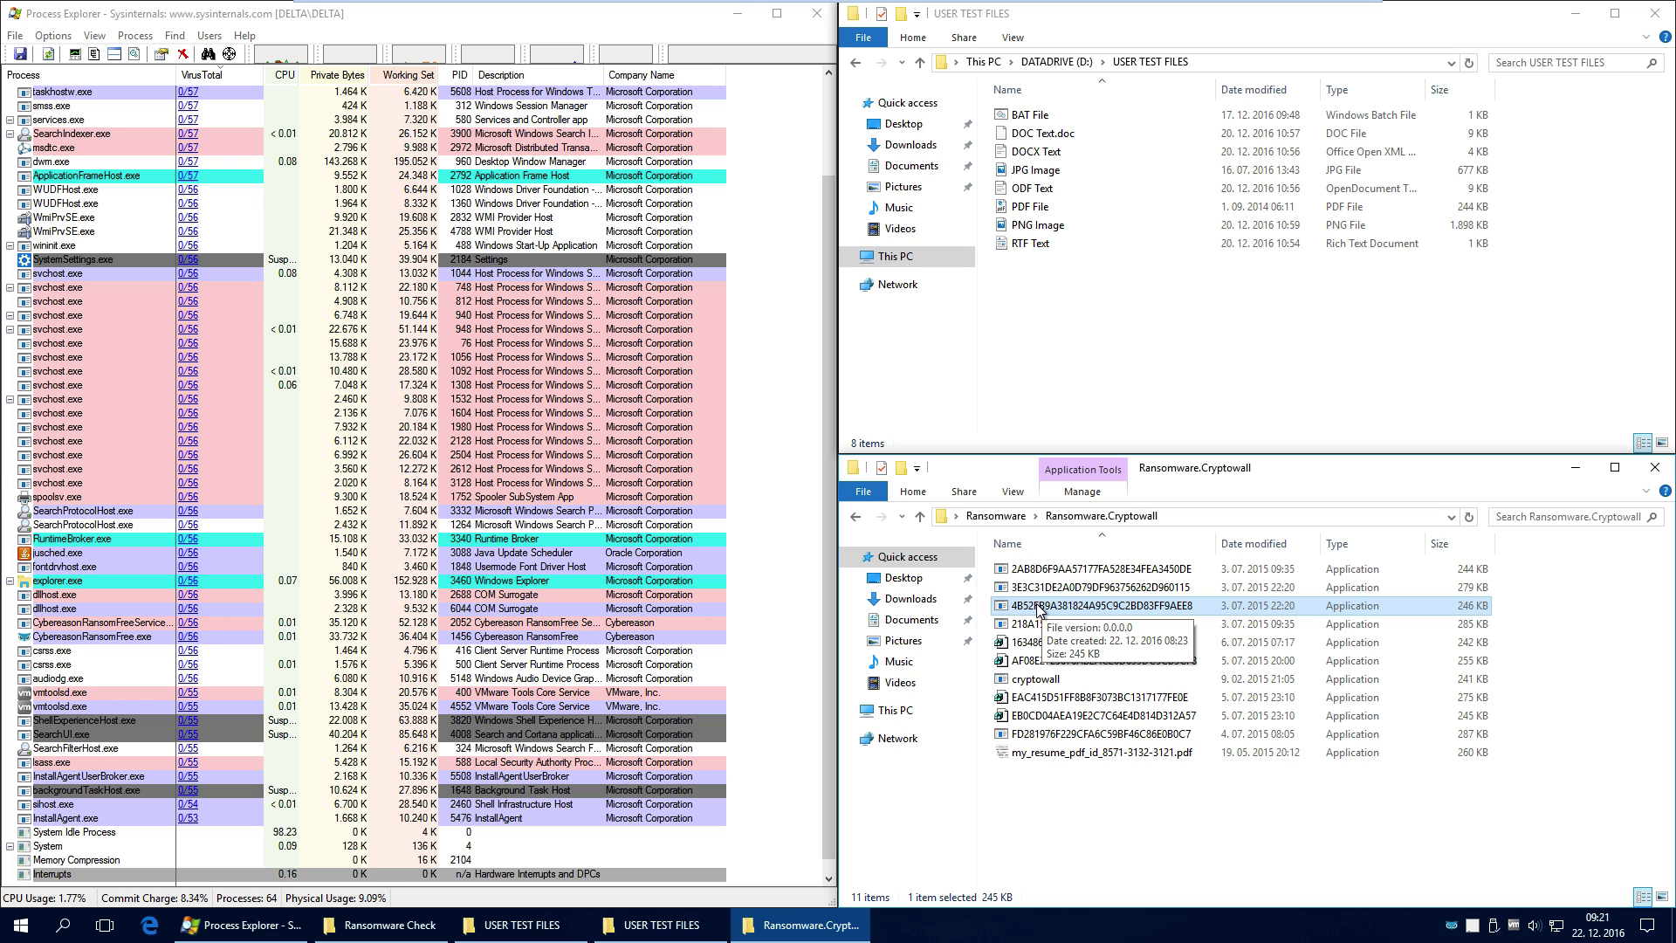
pyautogui.click(471, 926)
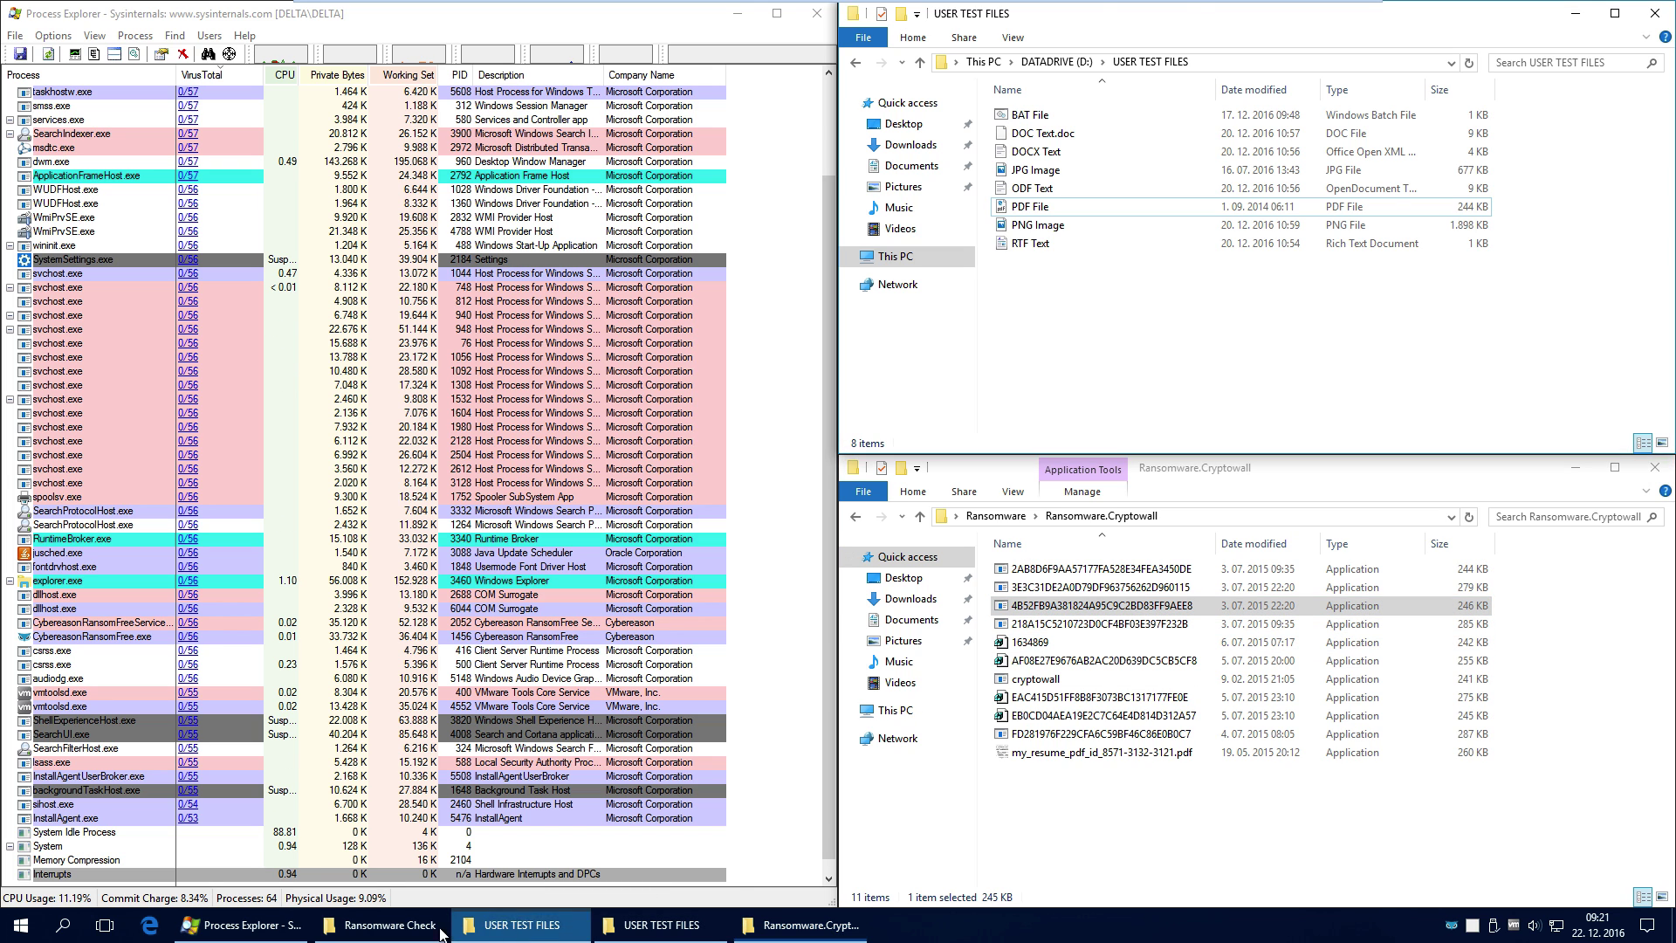
# Check the files in Ransomware Check and in the USER TEST FILES folders on D: and in Documents
pyautogui.click(441, 925)
pyautogui.click(521, 925)
pyautogui.click(661, 926)
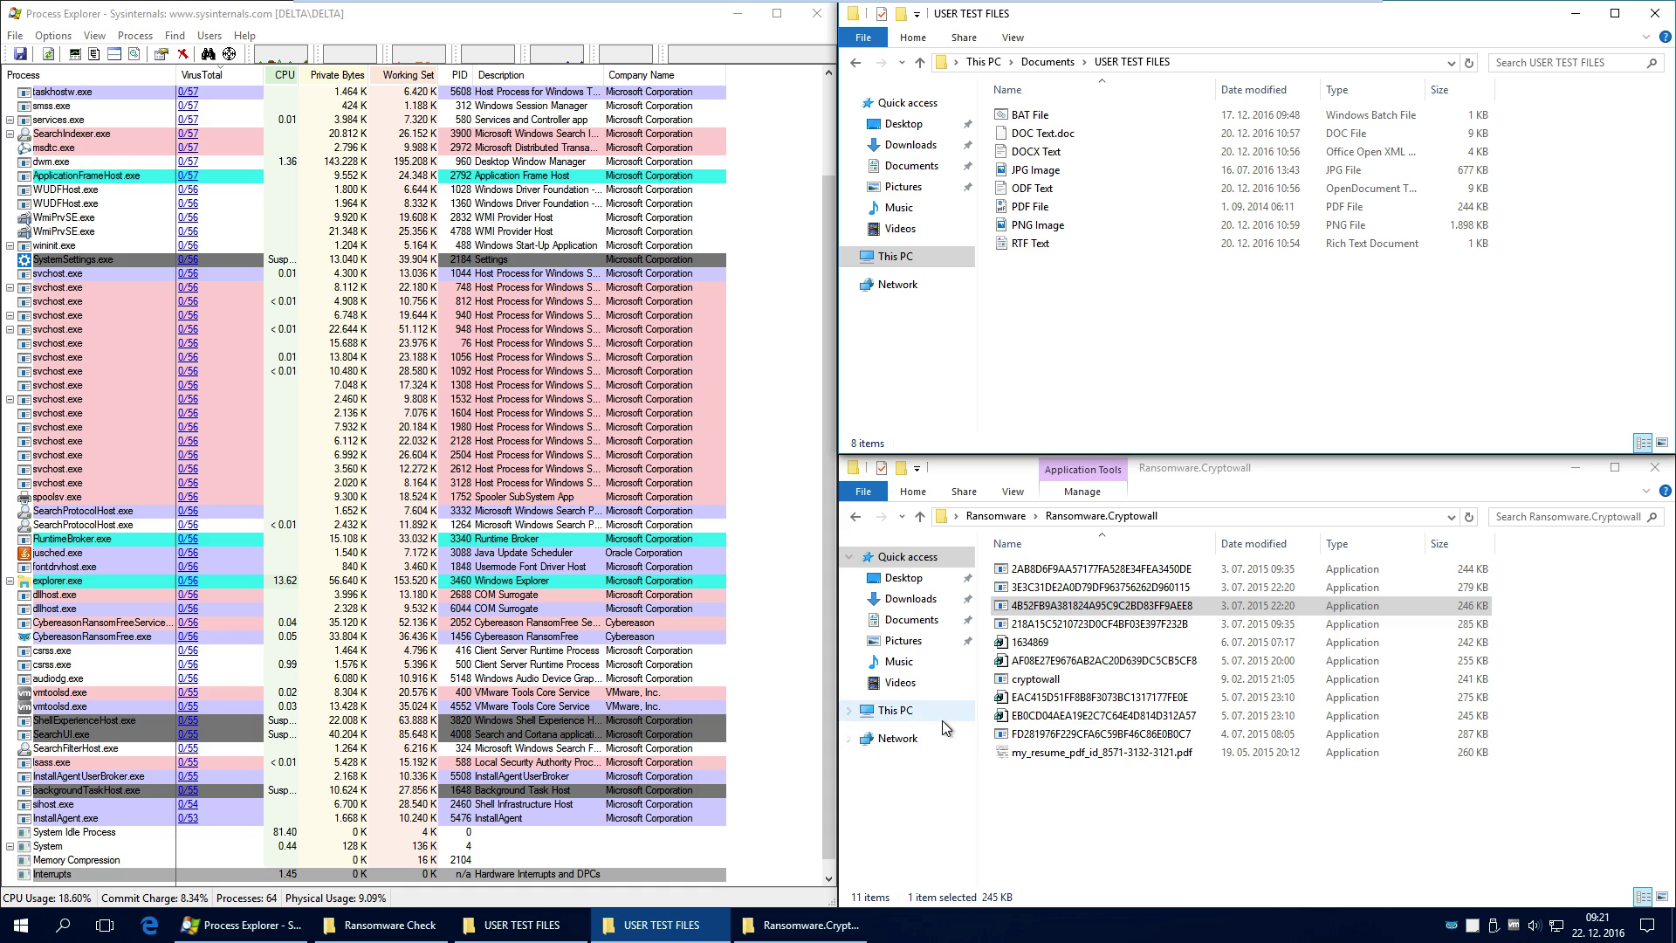
# Run the Cryptowall samples starting with 218A15C5, 1634869, AF08E27E, cryptowall, EAC415D5 and EB0CD04A one after another
pyautogui.click(1036, 625)
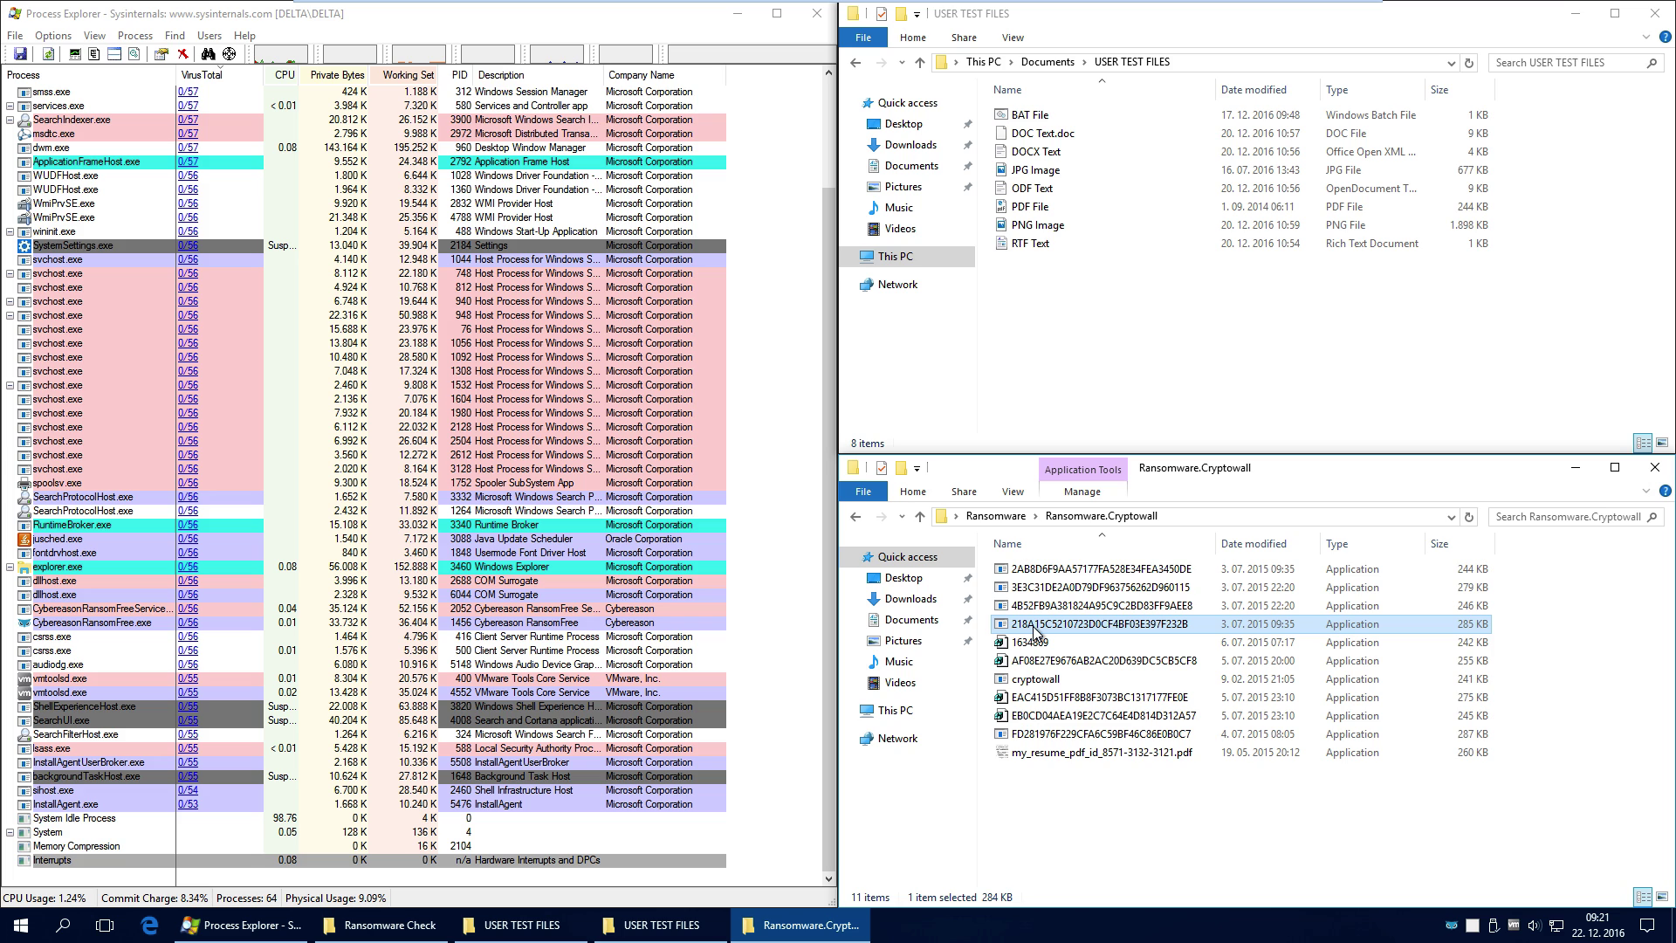
pyautogui.click(1032, 644)
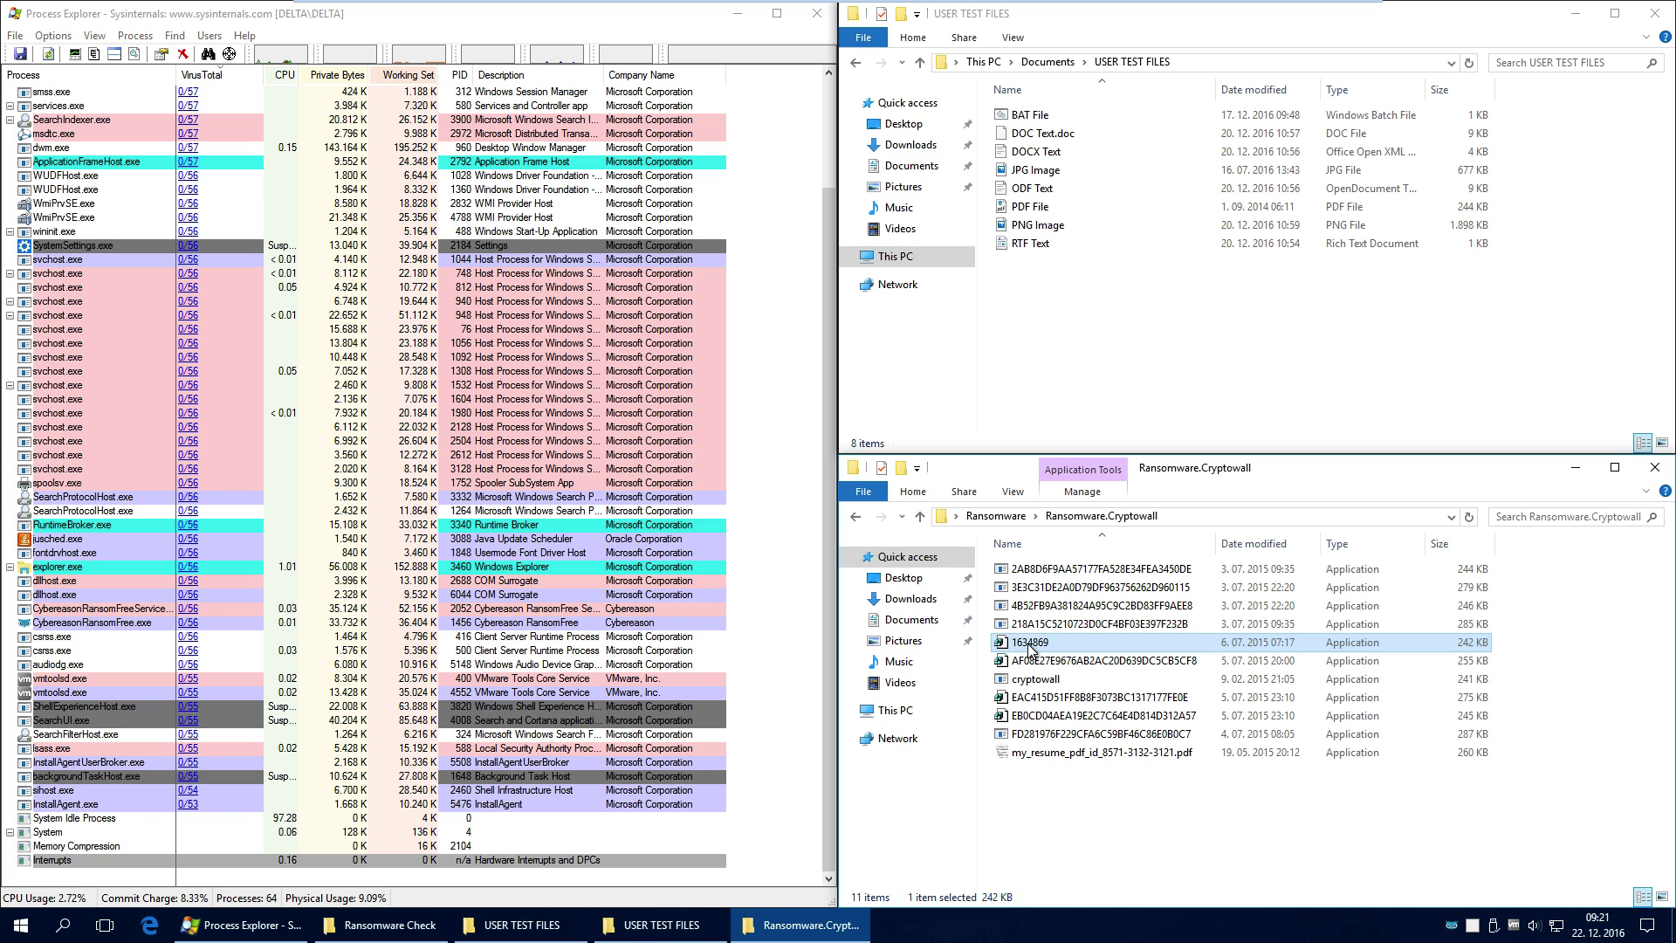
pyautogui.doubleClick(1032, 645)
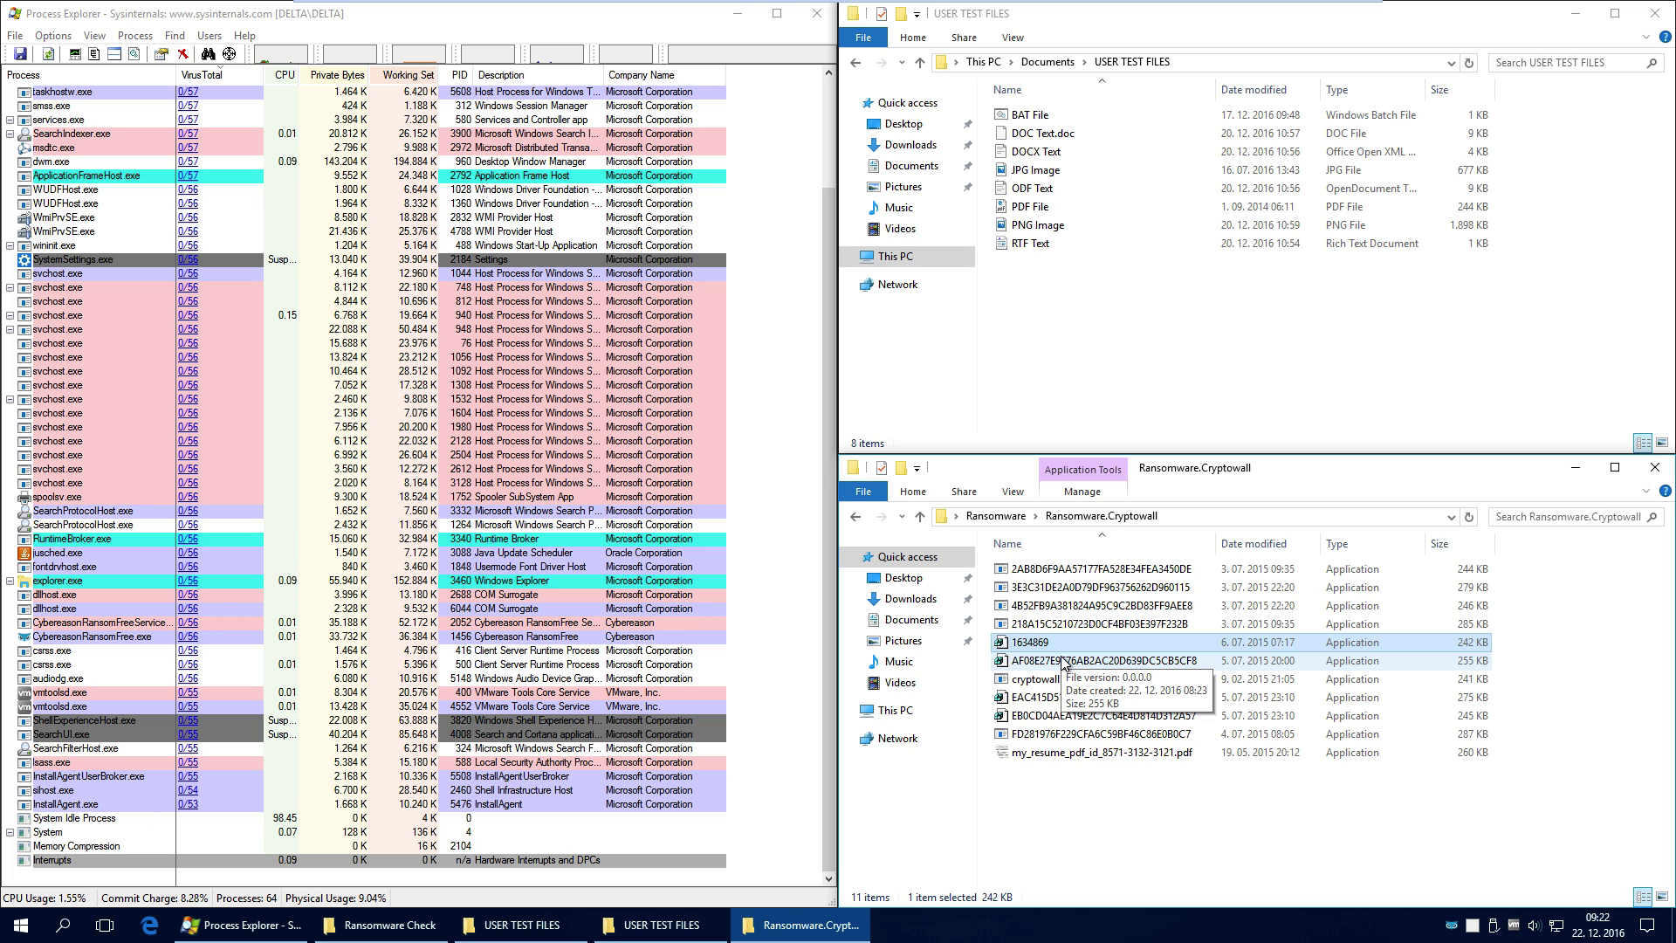
pyautogui.doubleClick(1065, 664)
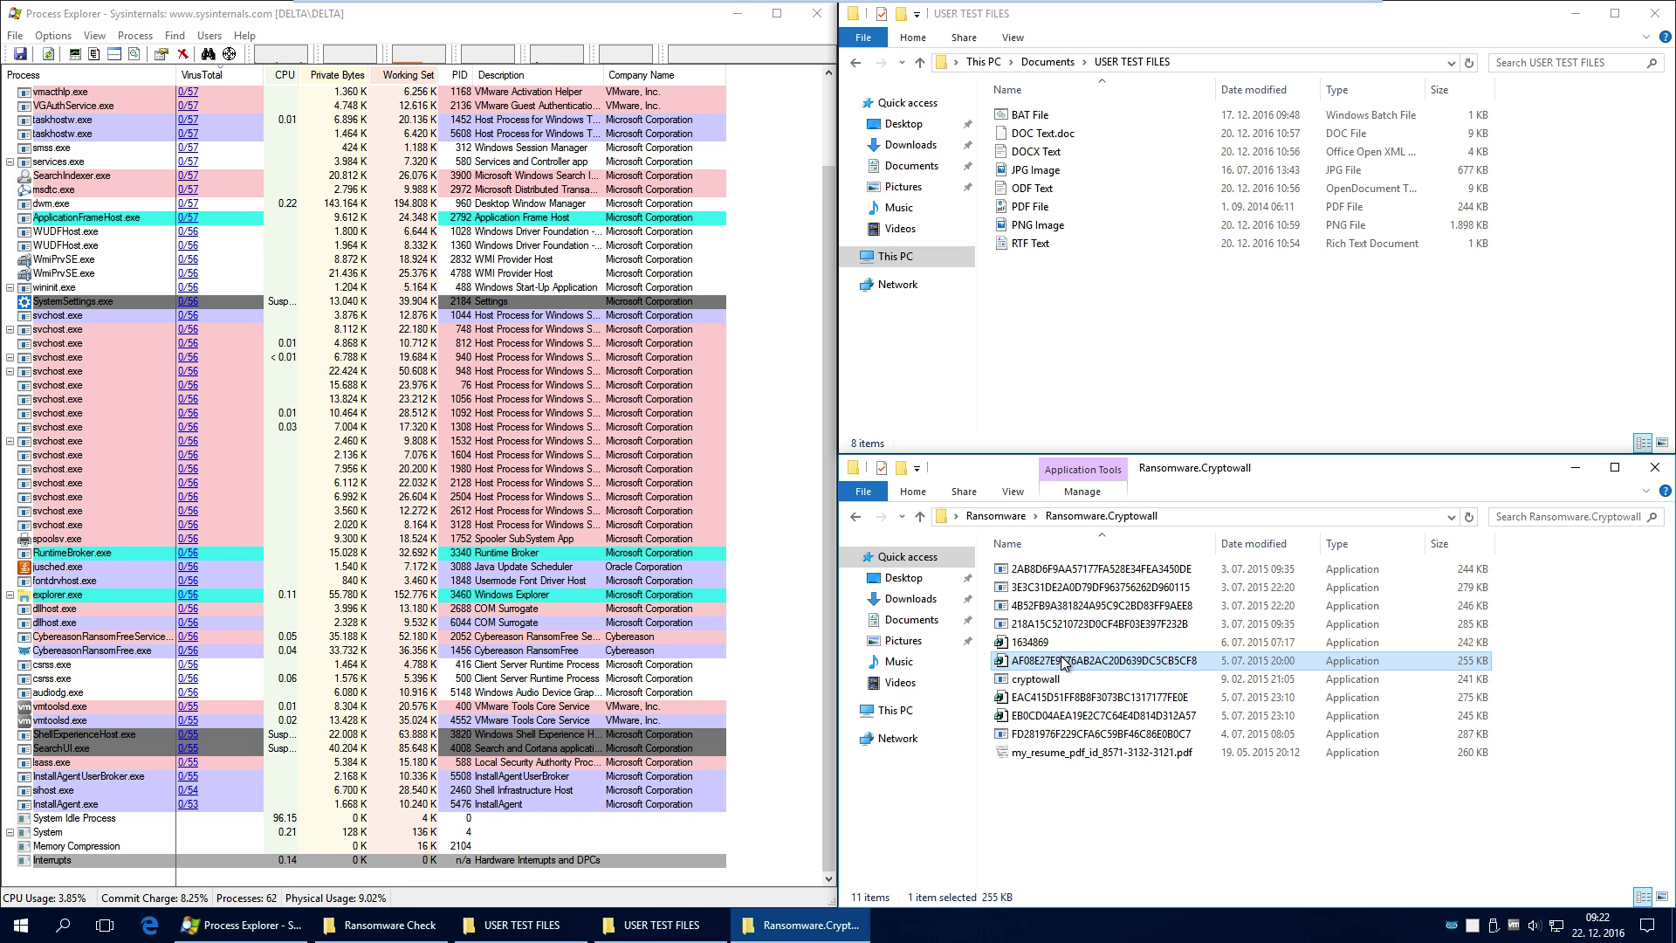
pyautogui.doubleClick(1029, 680)
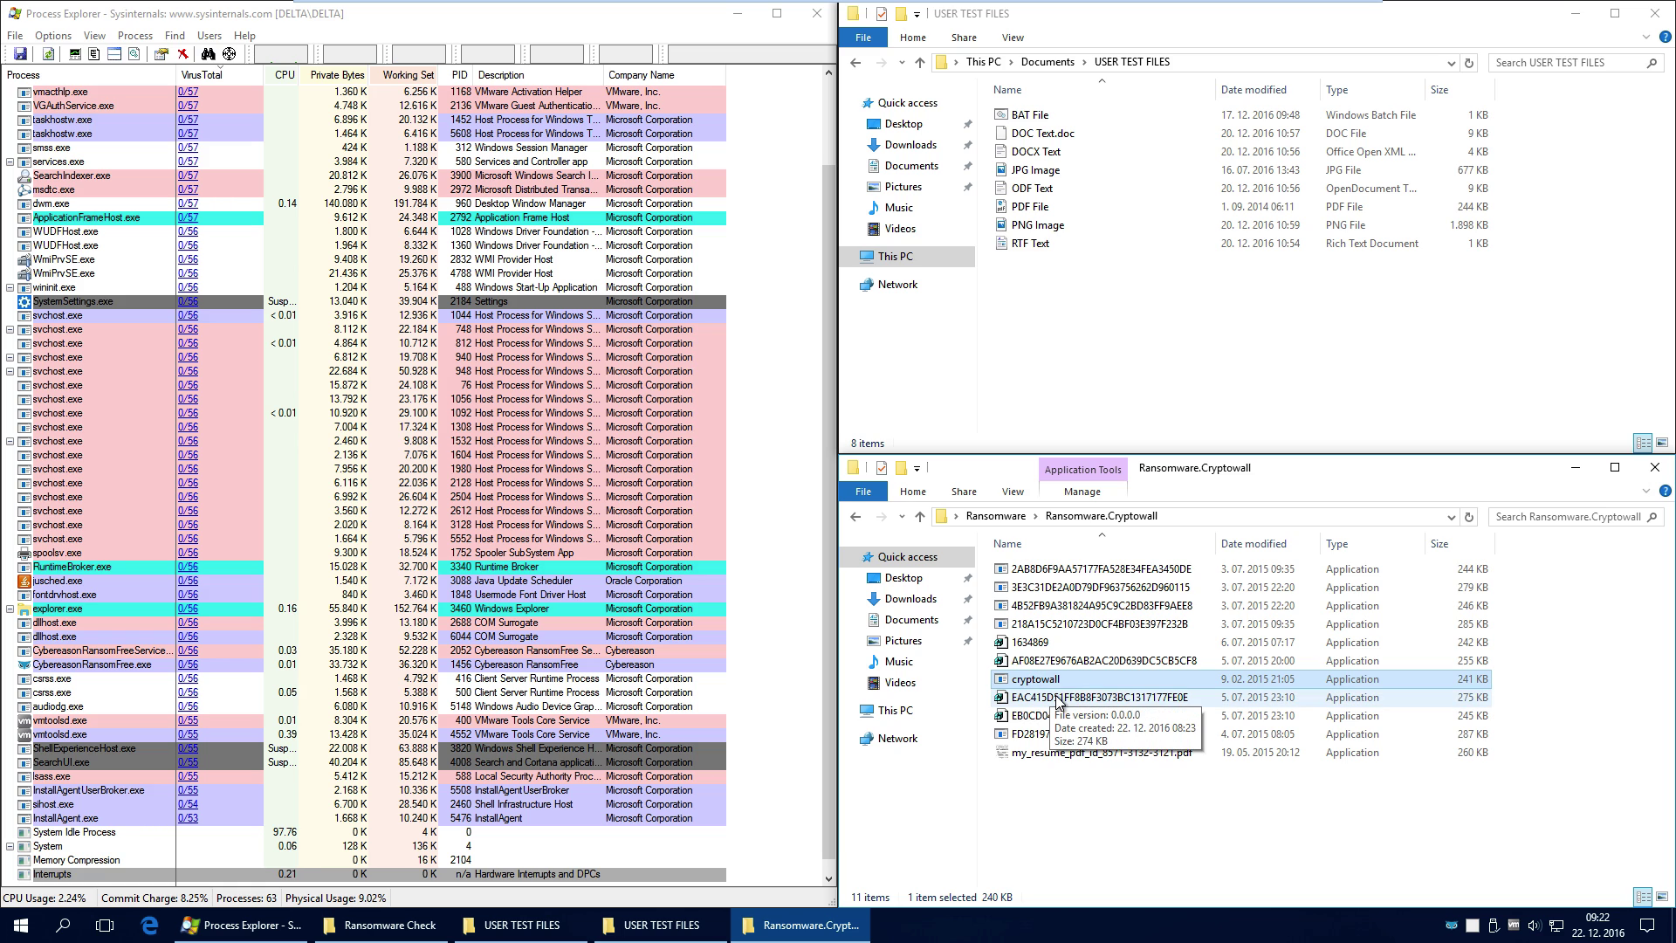
pyautogui.doubleClick(1058, 697)
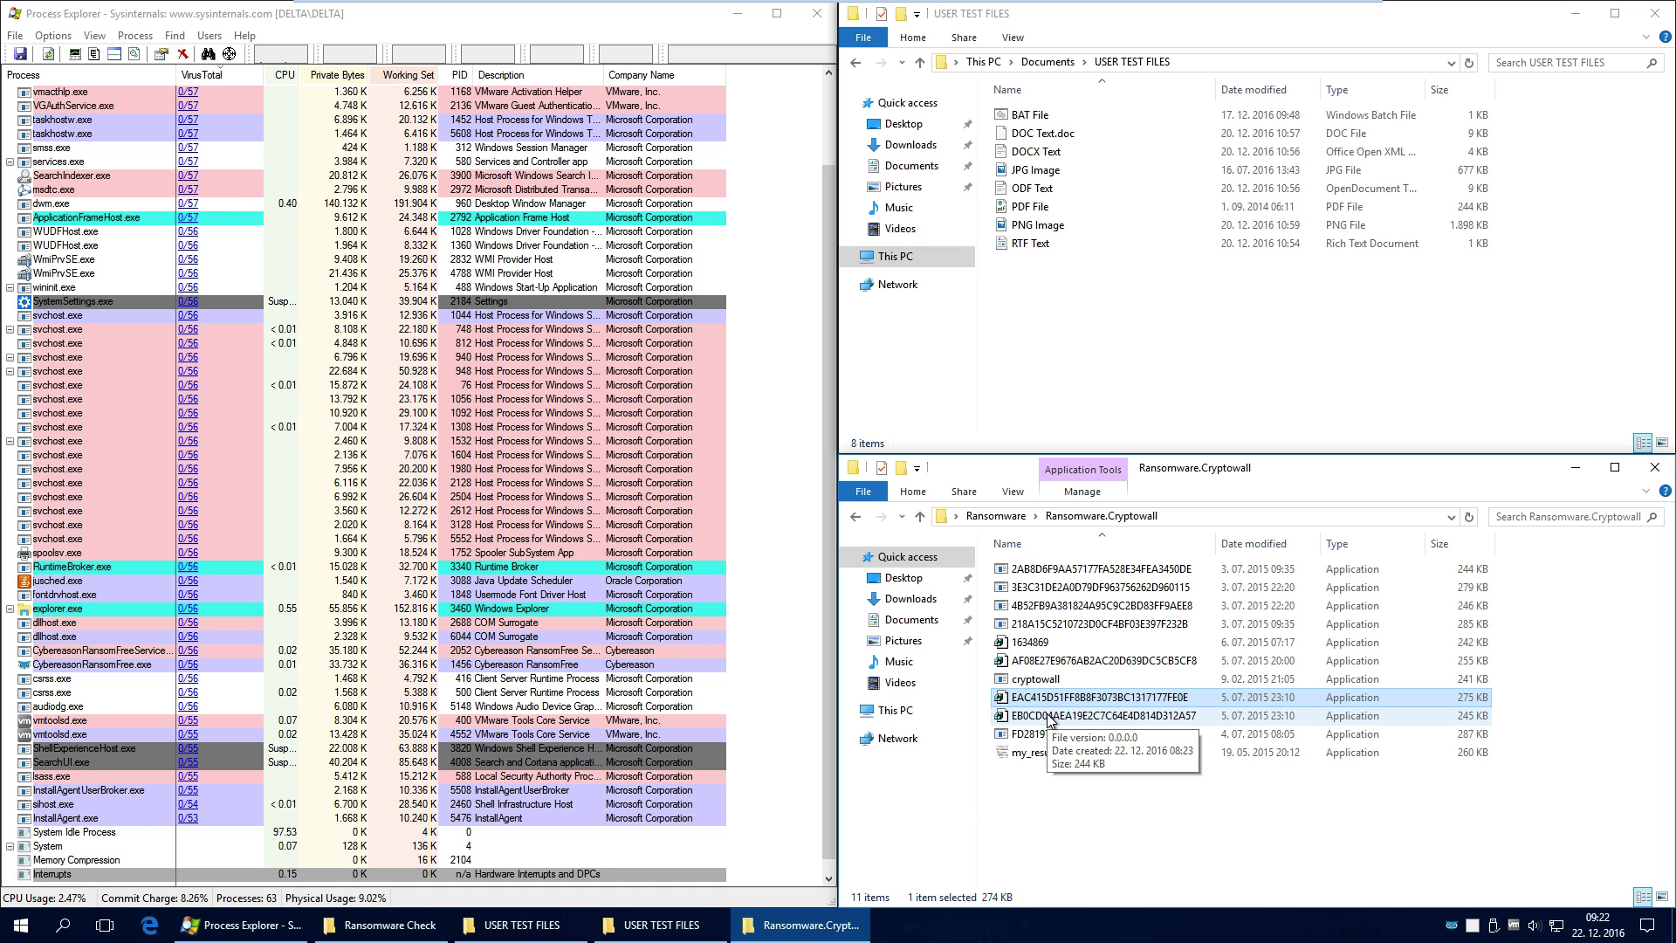
pyautogui.doubleClick(1048, 716)
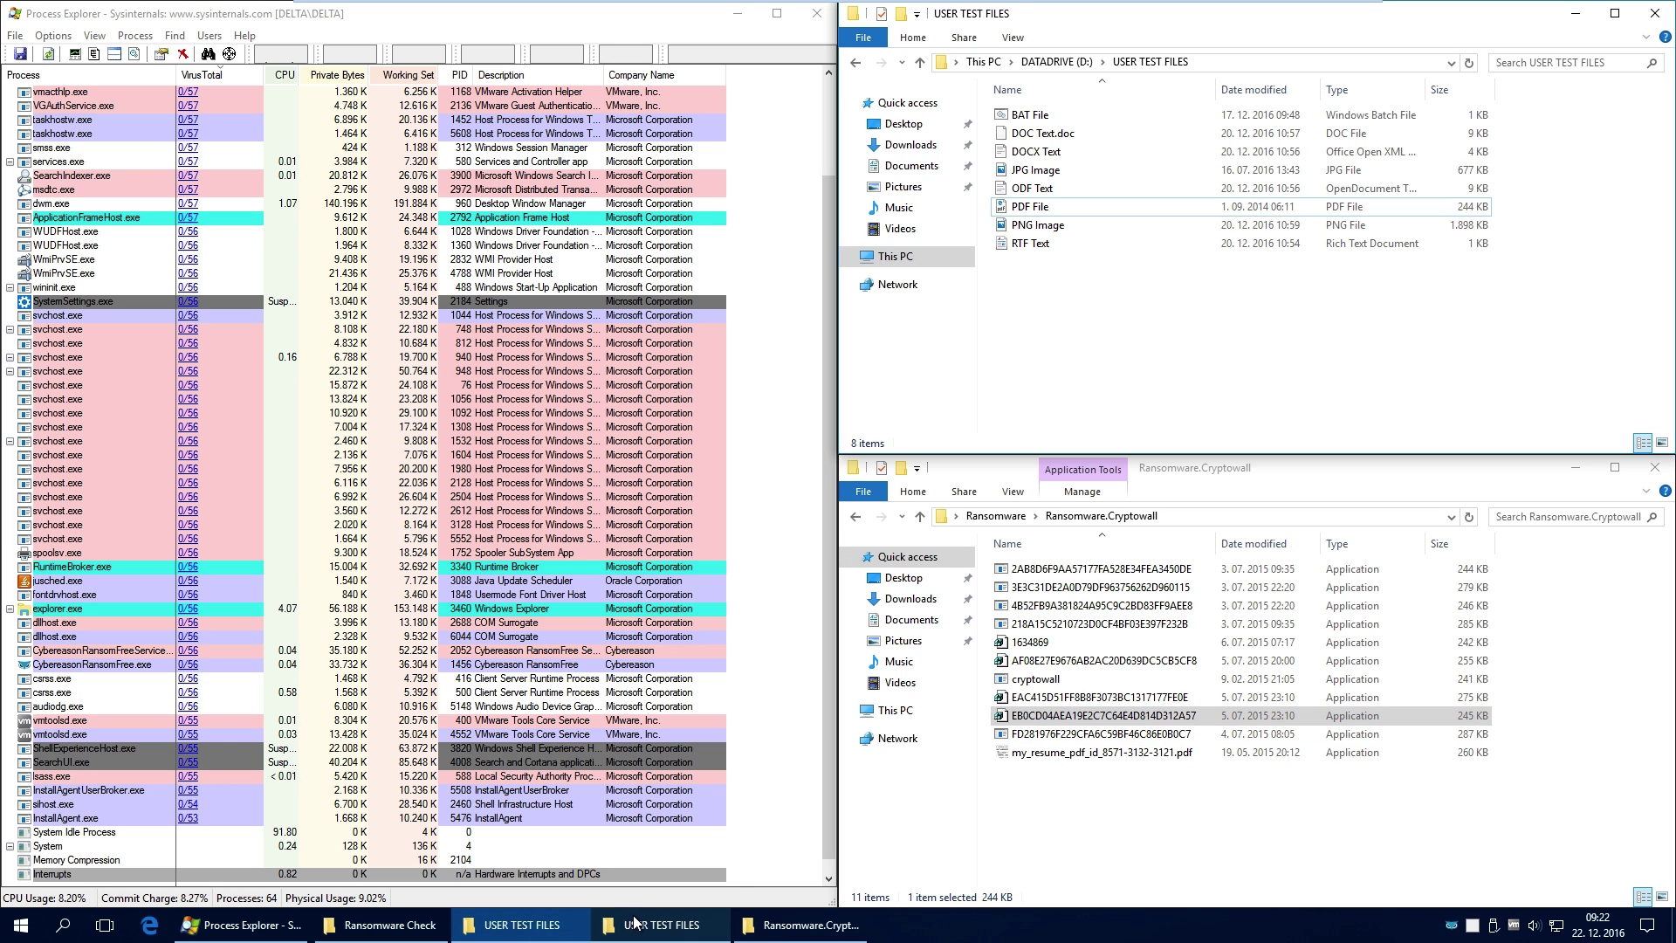
# View the PDF File from Documents\USER TEST FILES and the JPG Image from Ransomware Check, closing each after inspection
pyautogui.click(1041, 207)
pyautogui.doubleClick(1040, 207)
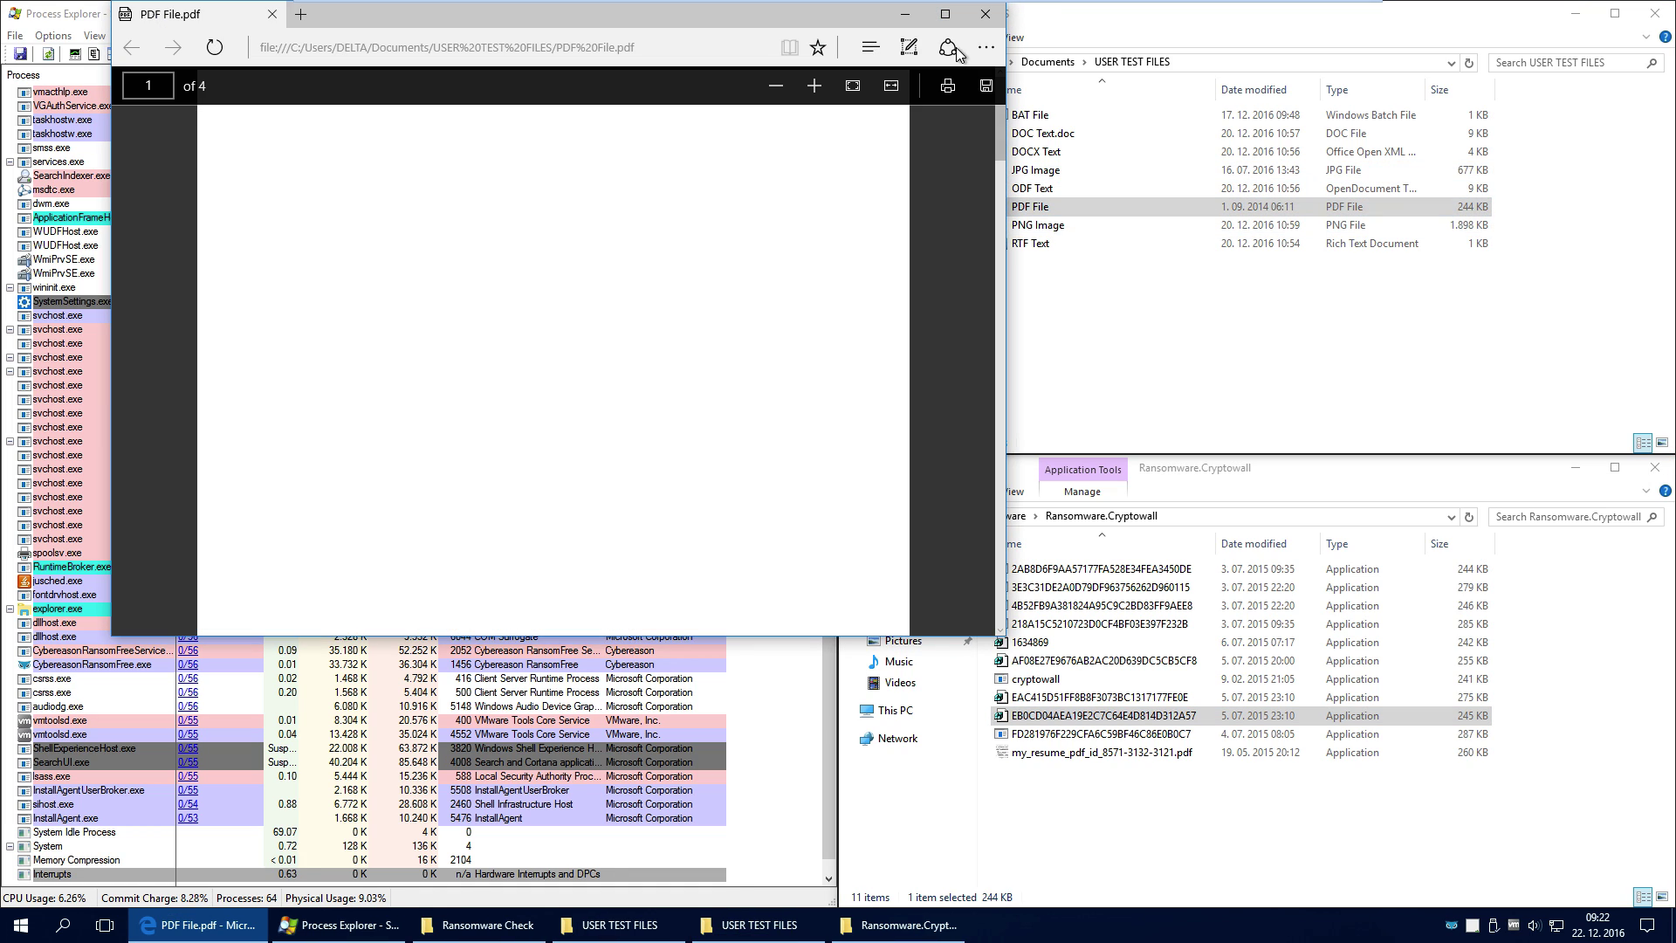
pyautogui.click(982, 17)
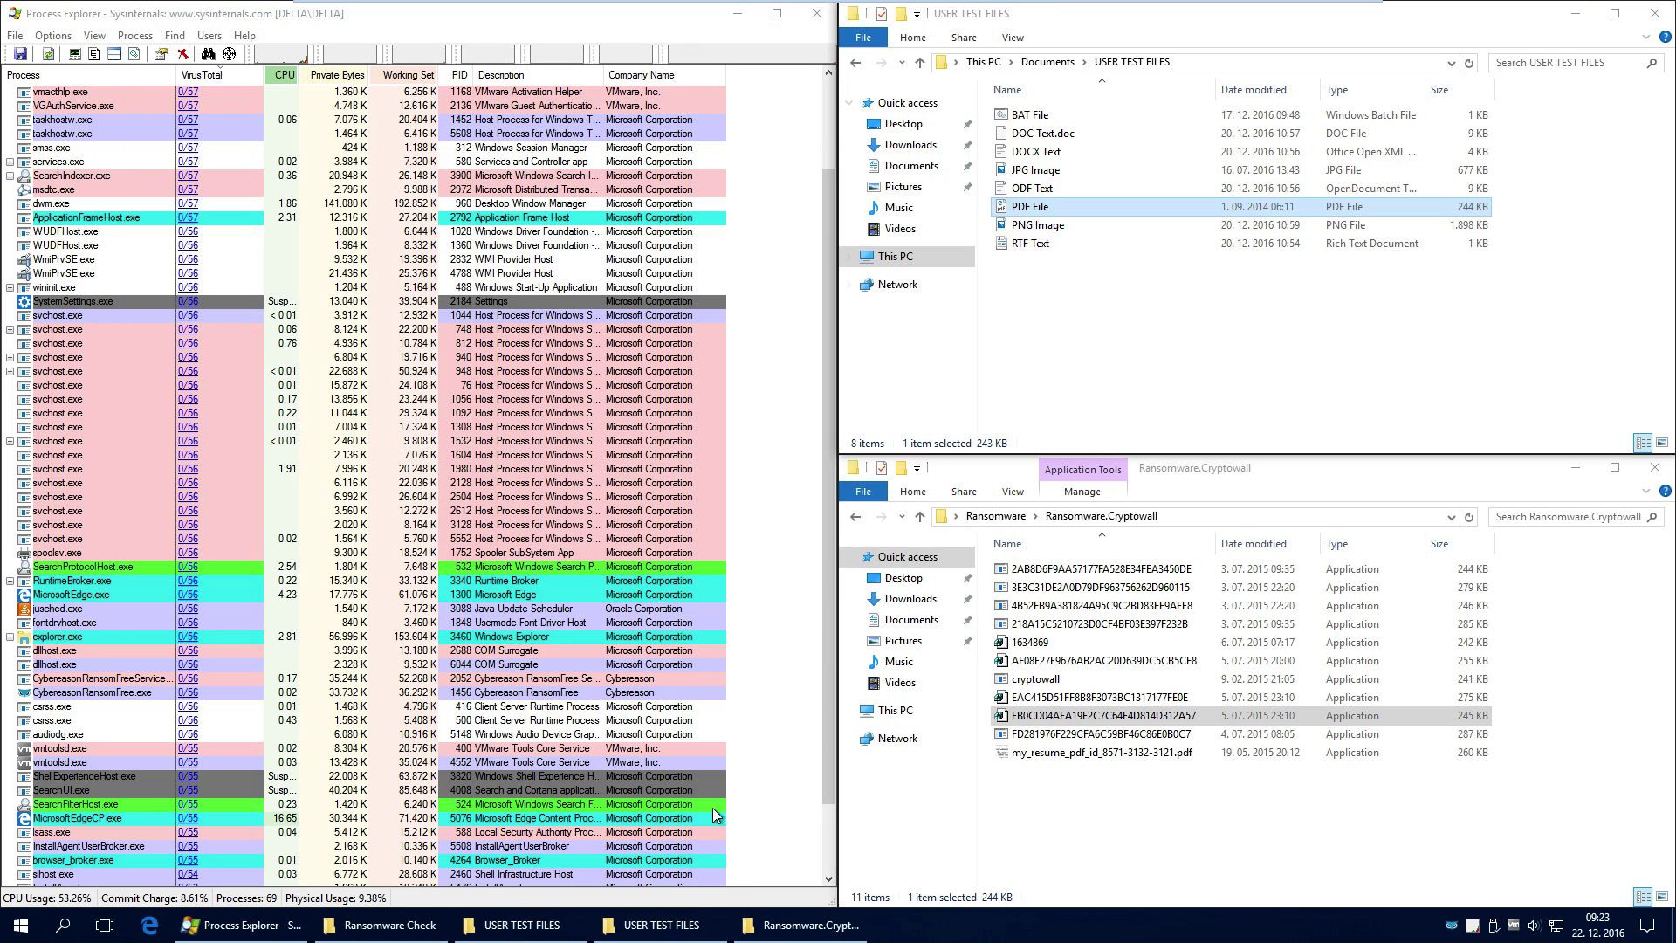
pyautogui.click(382, 924)
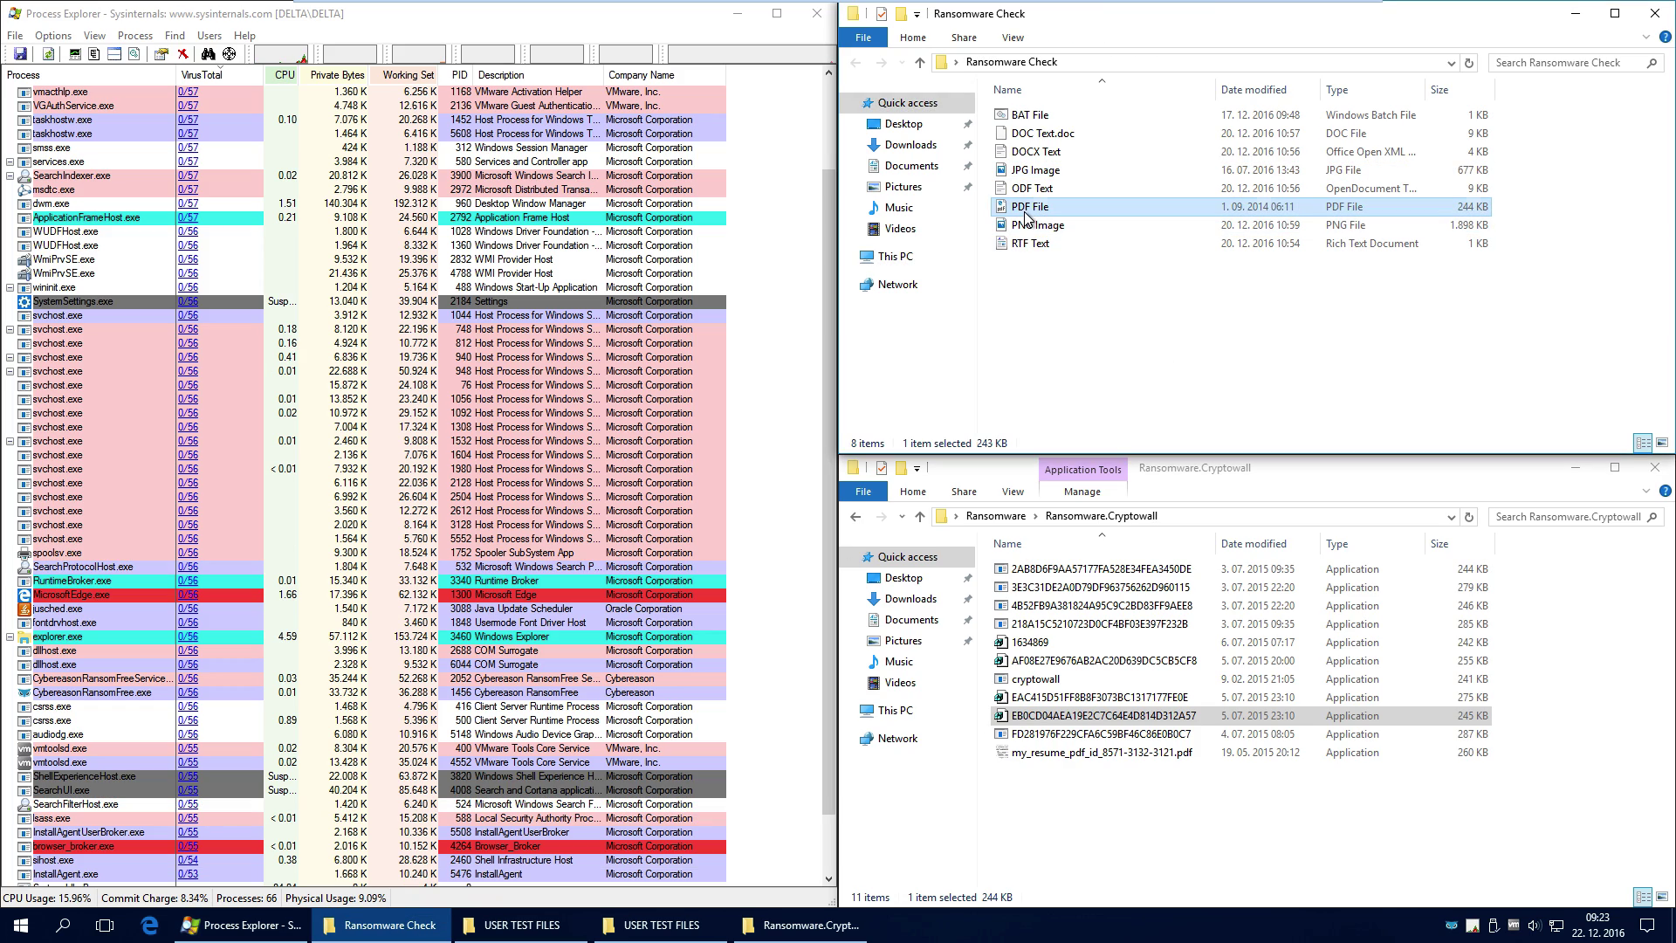
pyautogui.doubleClick(1033, 172)
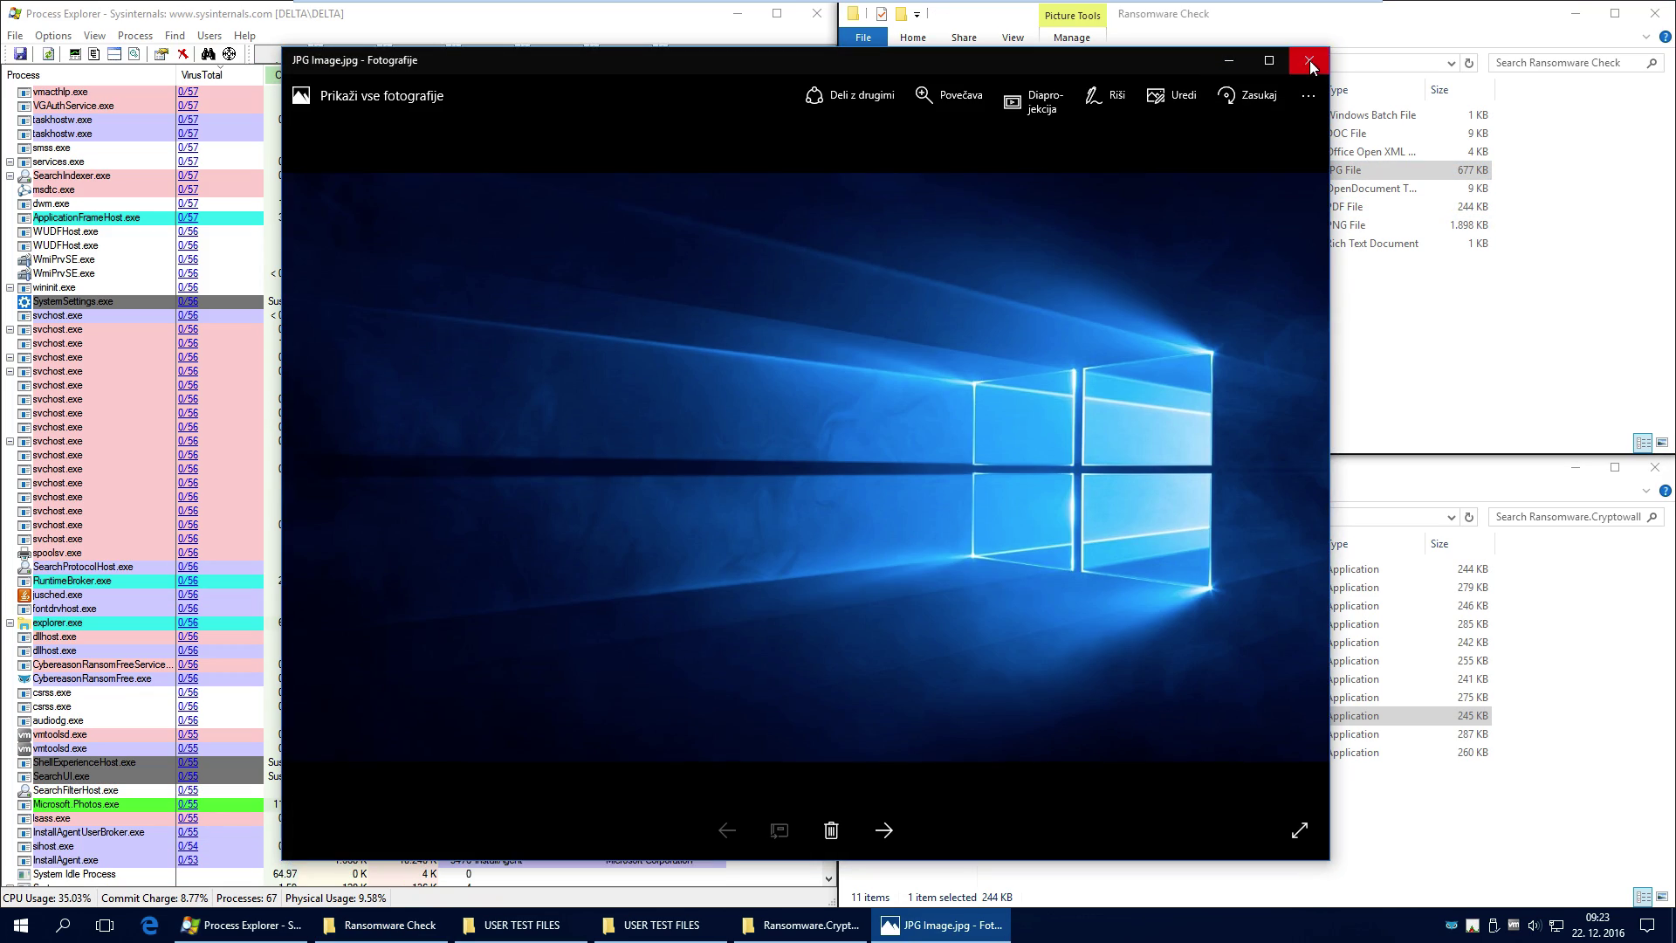
pyautogui.click(1310, 61)
# Compare the file lists of the USER TEST FILES folders in Documents and on D:
pyautogui.click(489, 919)
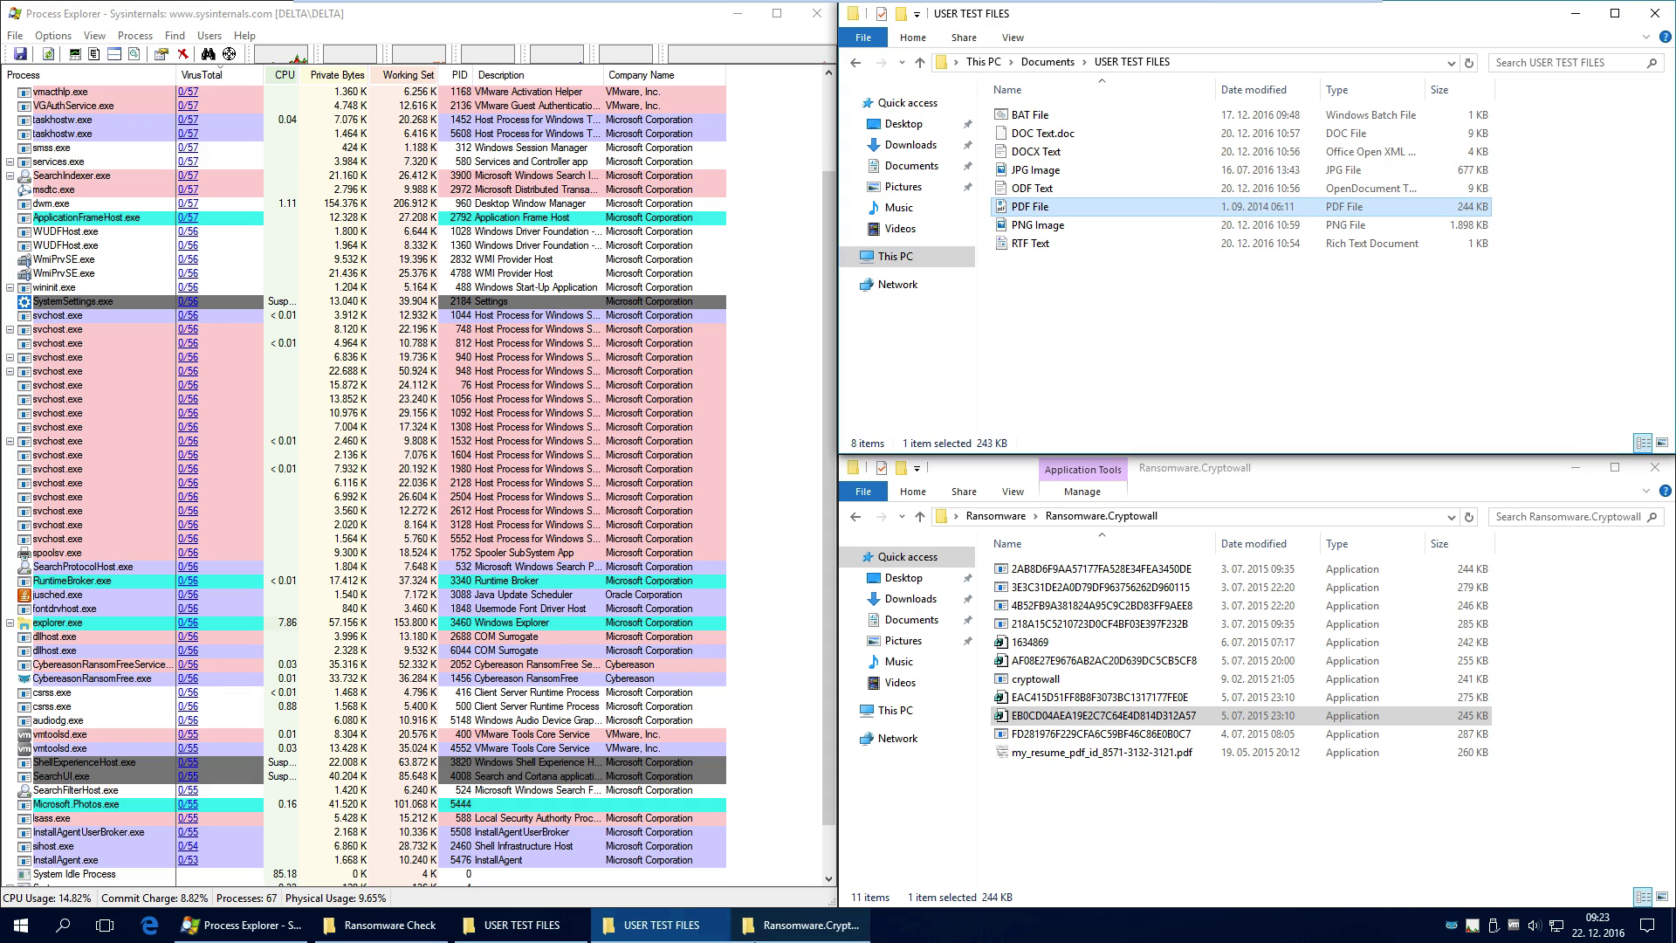
pyautogui.click(502, 927)
pyautogui.click(506, 927)
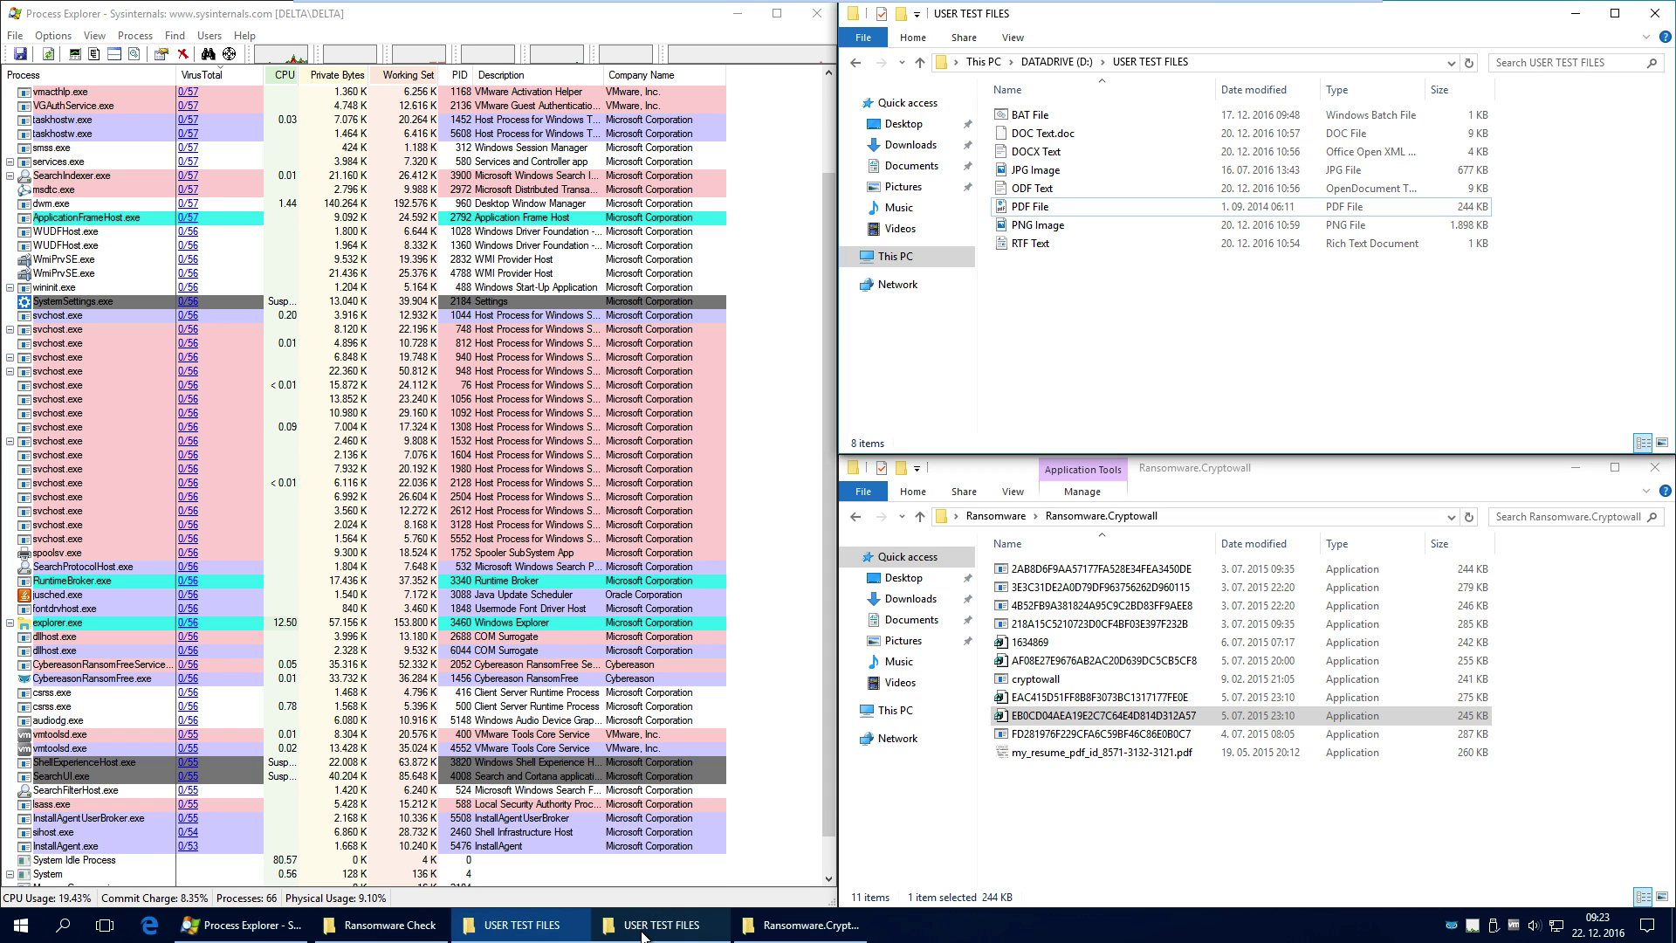
pyautogui.click(662, 925)
# Run the last two Cryptowall samples, the one starting with FD281976 and my_resume_pdf_id_8571-3132-3121.pdf
pyautogui.click(796, 927)
pyautogui.click(1089, 734)
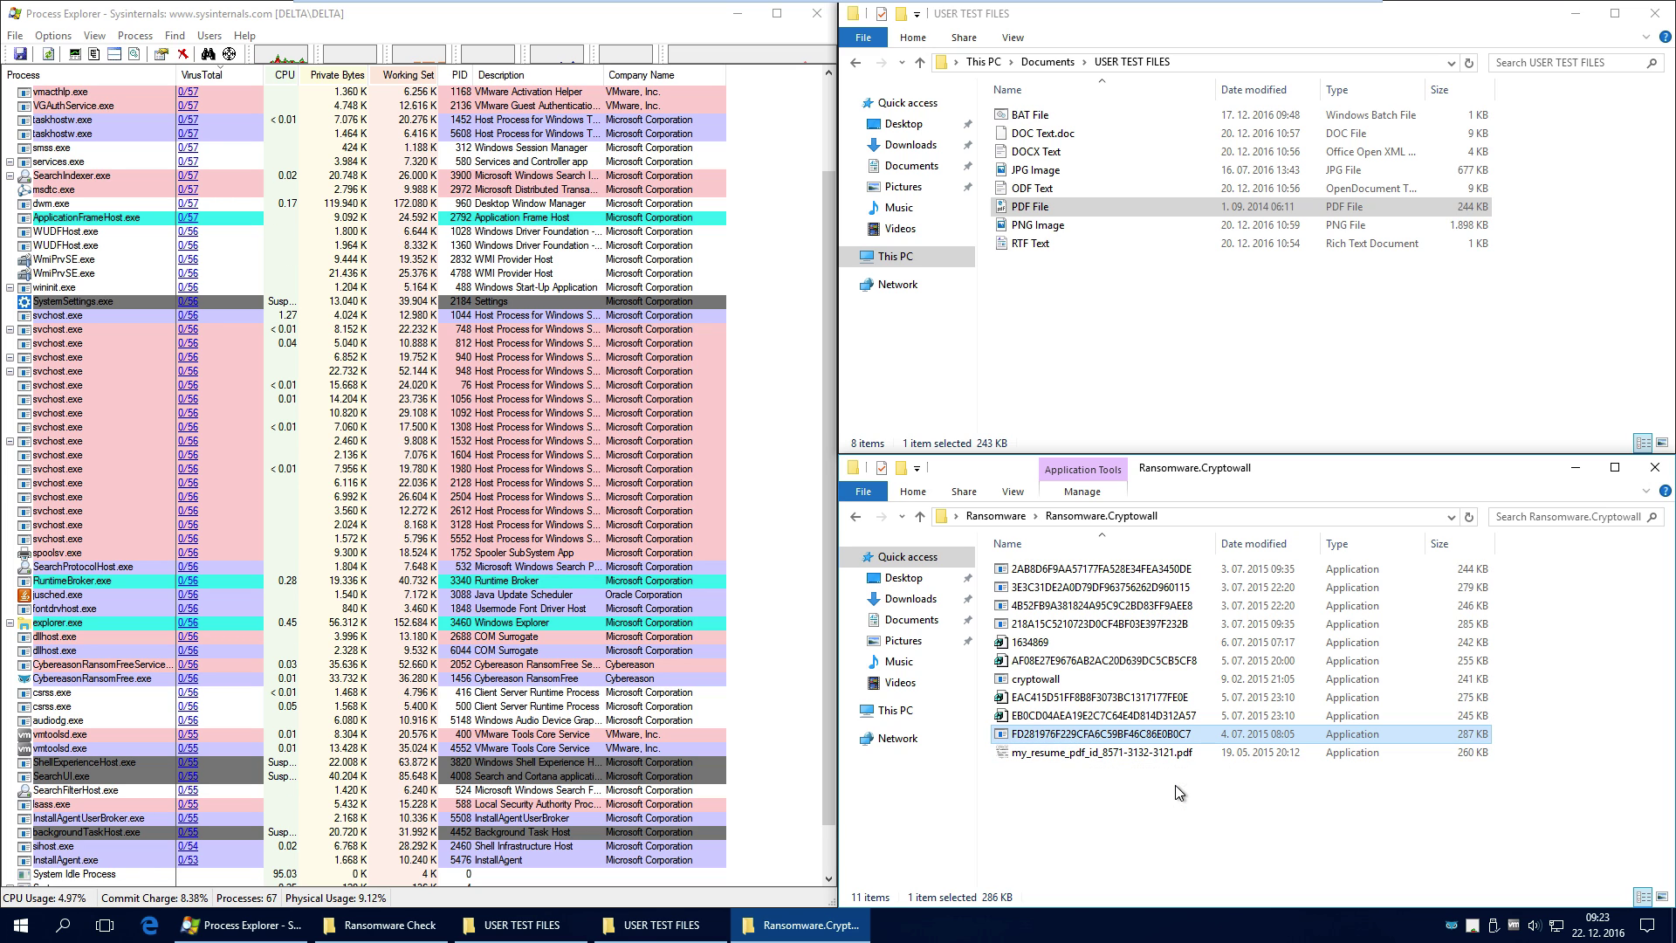
pyautogui.click(1121, 799)
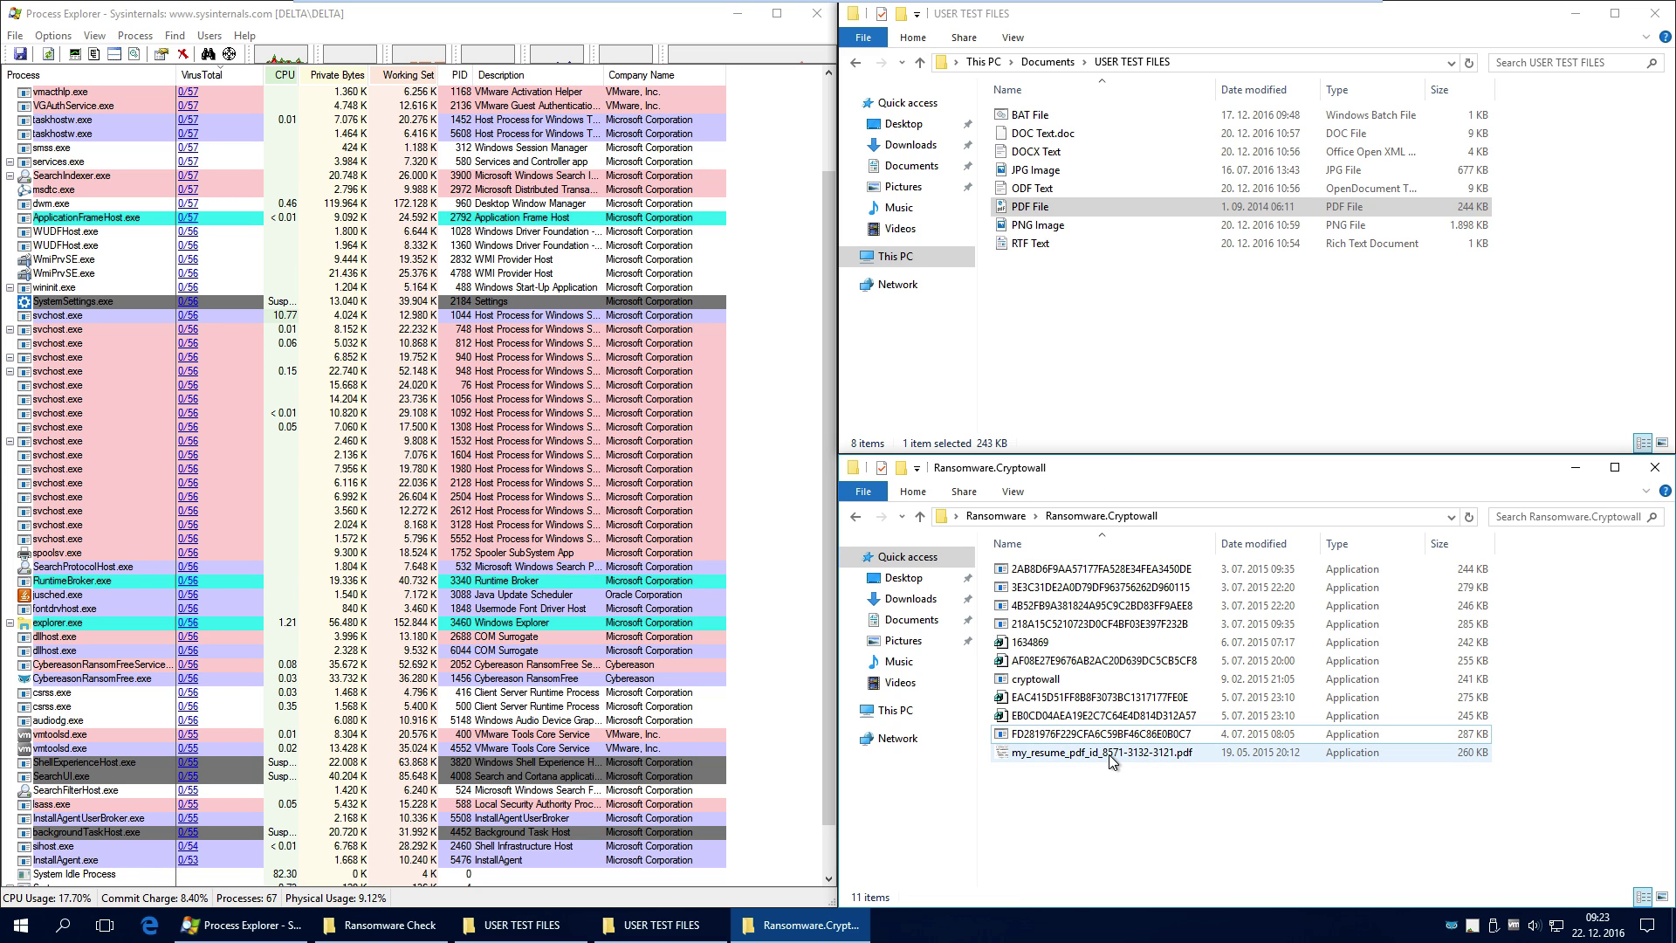
pyautogui.moveTo(1110, 756)
pyautogui.doubleClick(1109, 755)
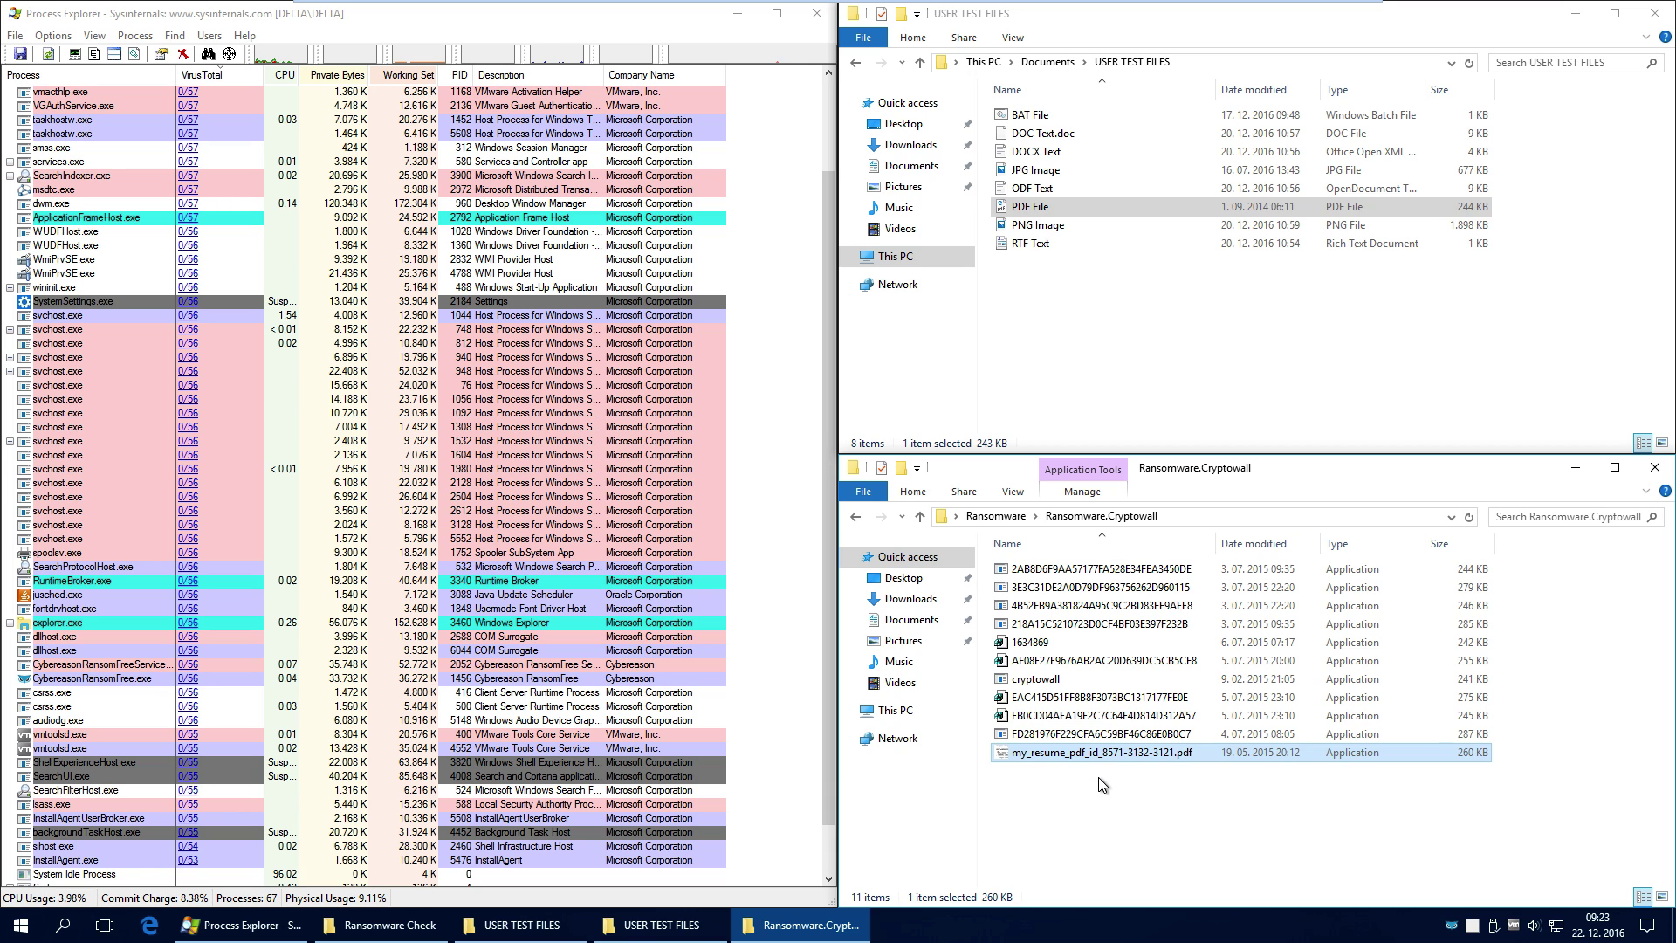
# Inspect the file lists in Ransomware Check and both USER TEST FILES folders again for changes made by the Cryptowall samples
pyautogui.click(393, 924)
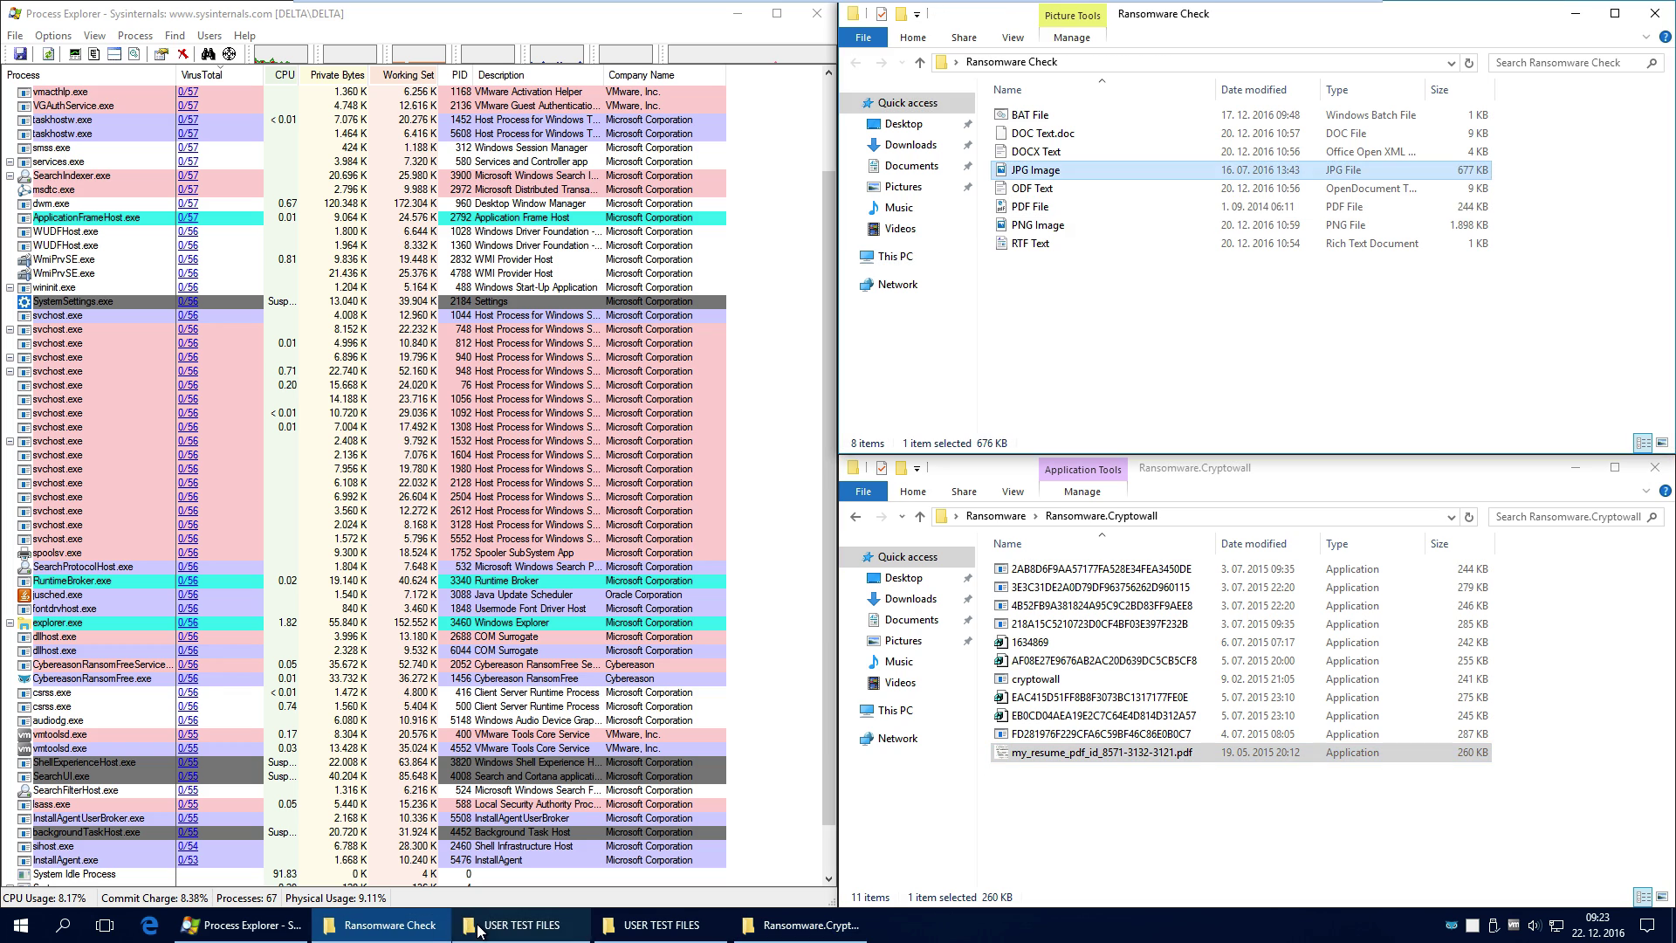
pyautogui.click(519, 924)
pyautogui.click(619, 932)
pyautogui.click(393, 925)
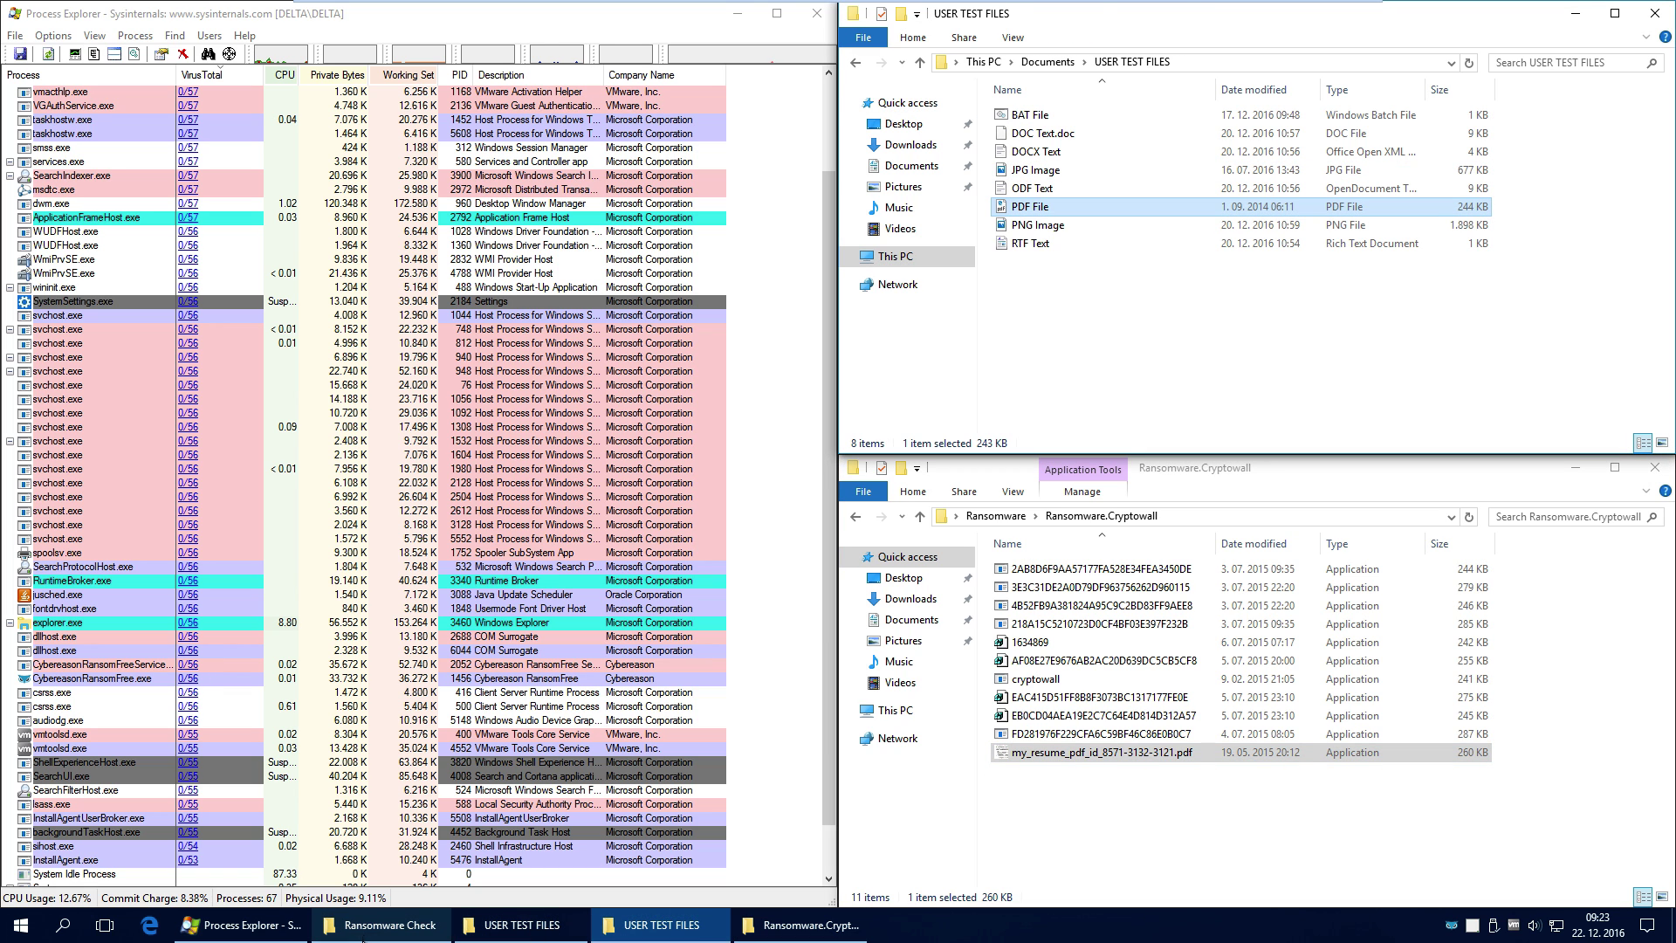
pyautogui.click(520, 924)
pyautogui.click(615, 933)
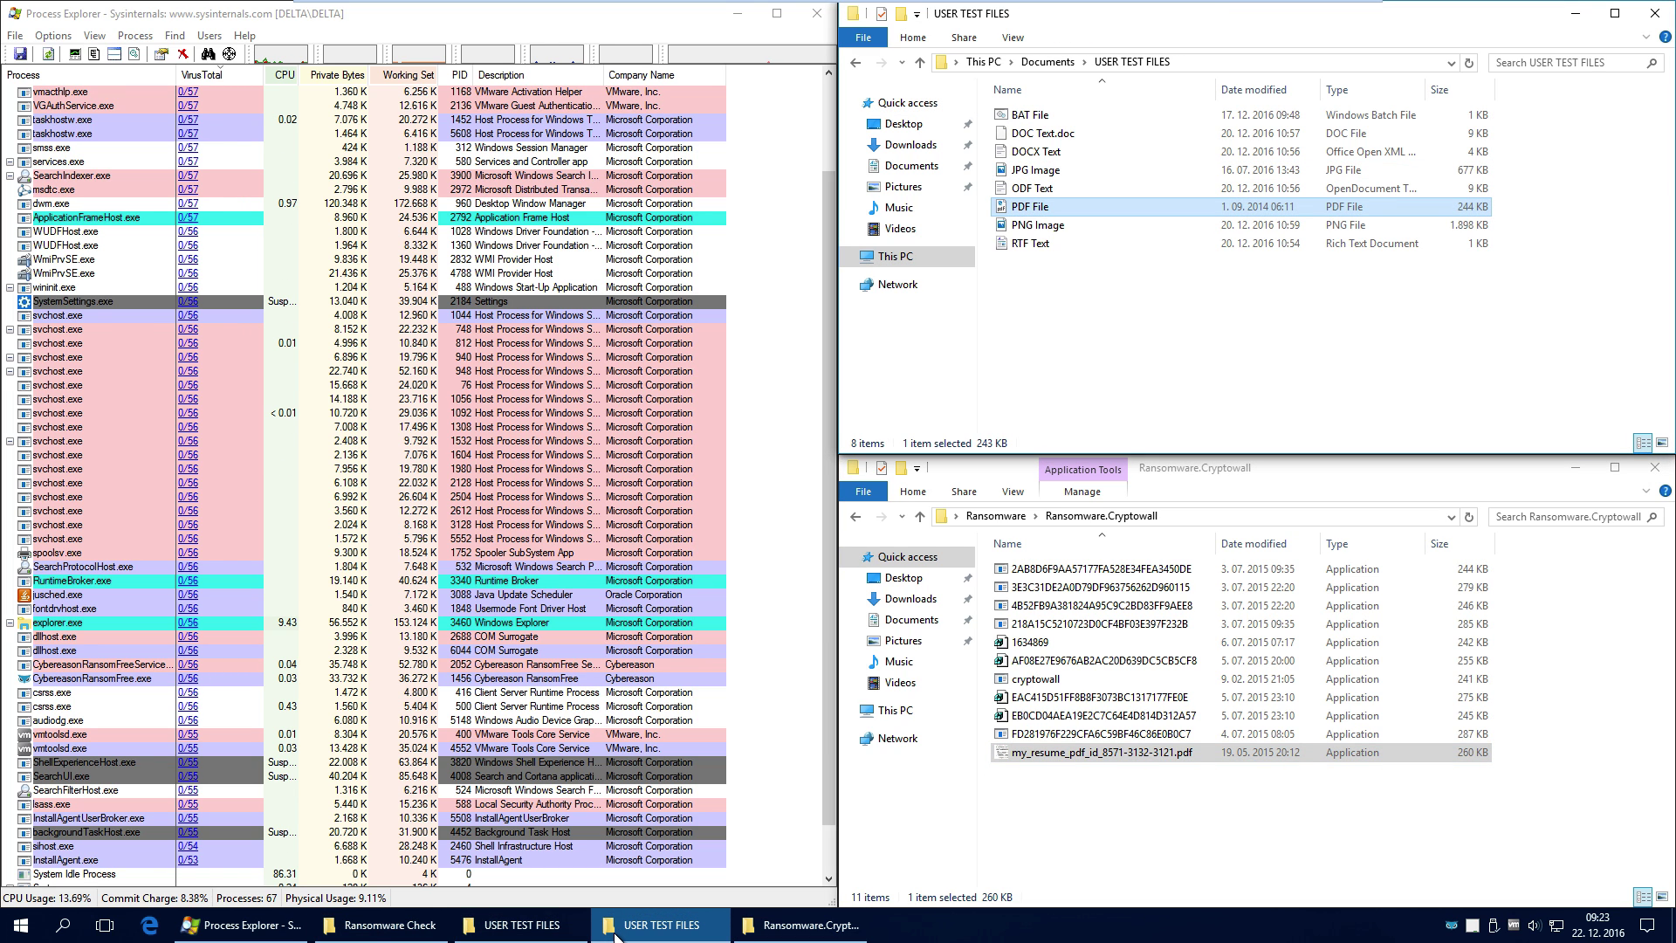
pyautogui.click(520, 925)
pyautogui.click(391, 933)
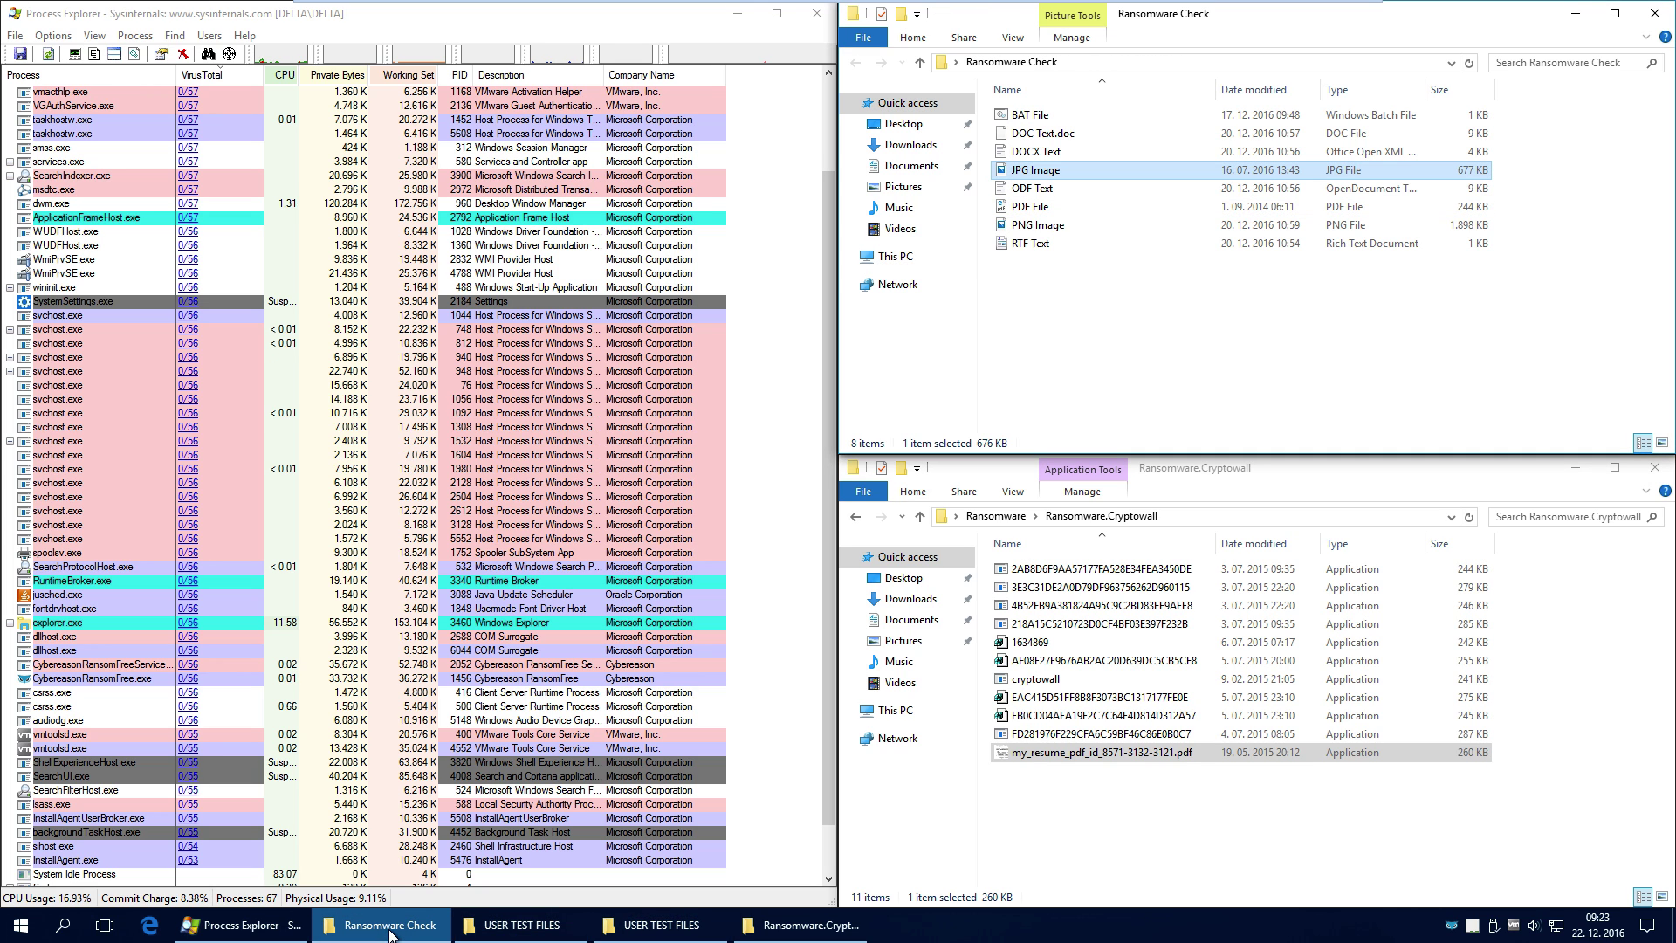
pyautogui.click(550, 929)
pyautogui.click(642, 933)
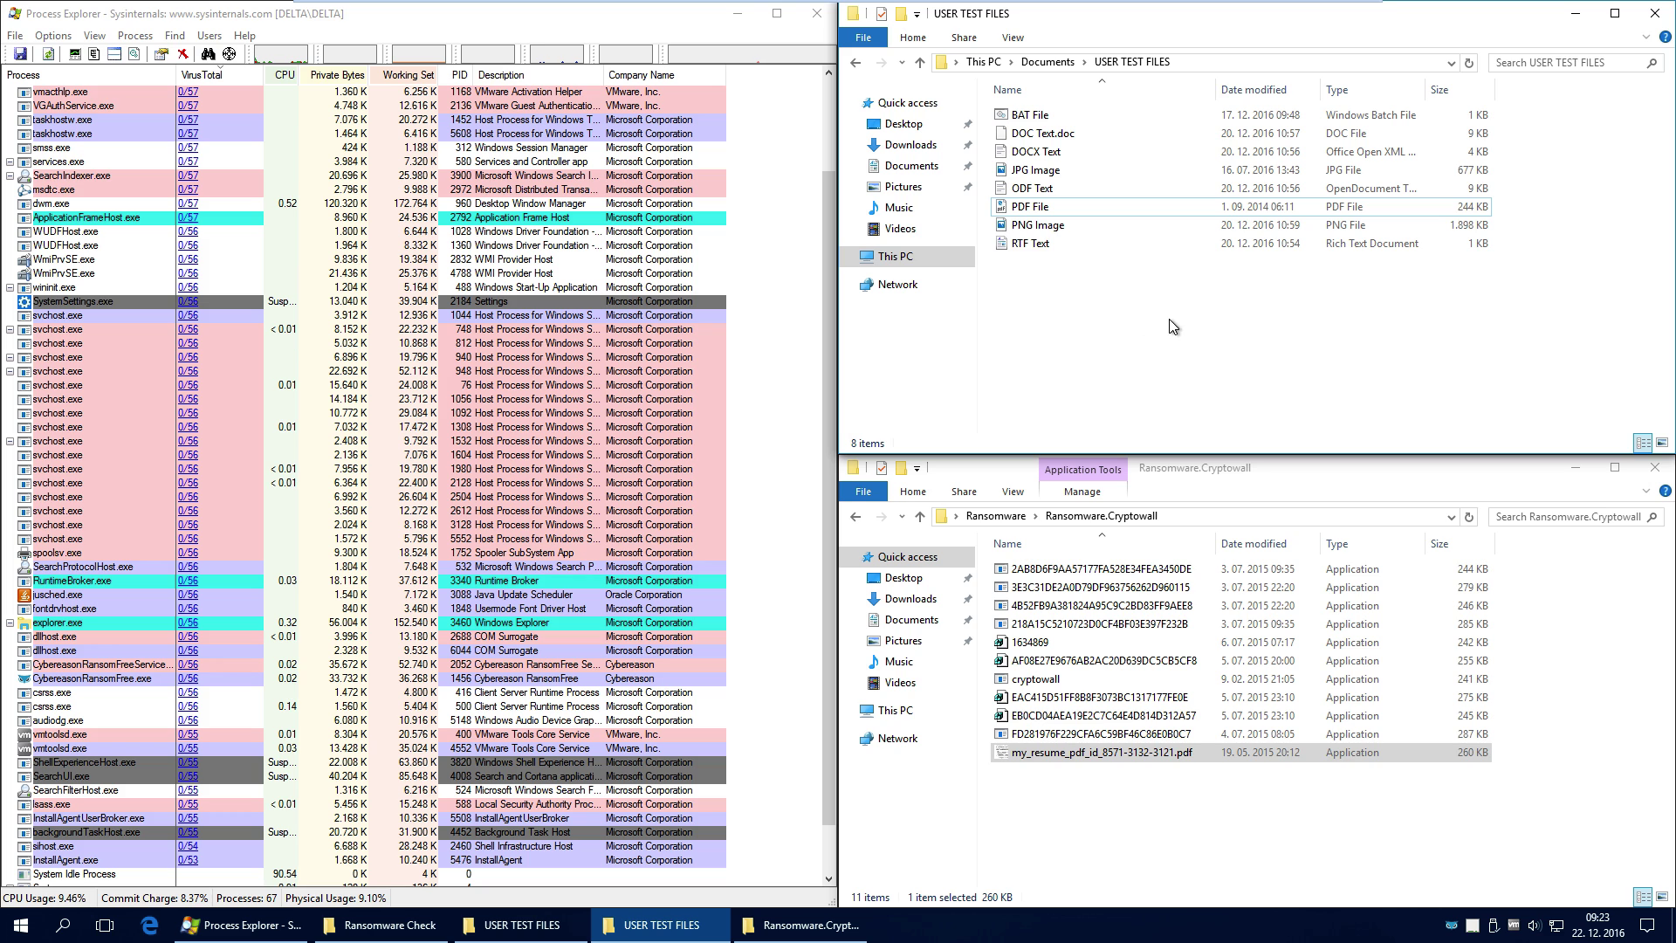
pyautogui.moveTo(1159, 328); pyautogui.dragTo(997, 110)
pyautogui.click(1121, 295)
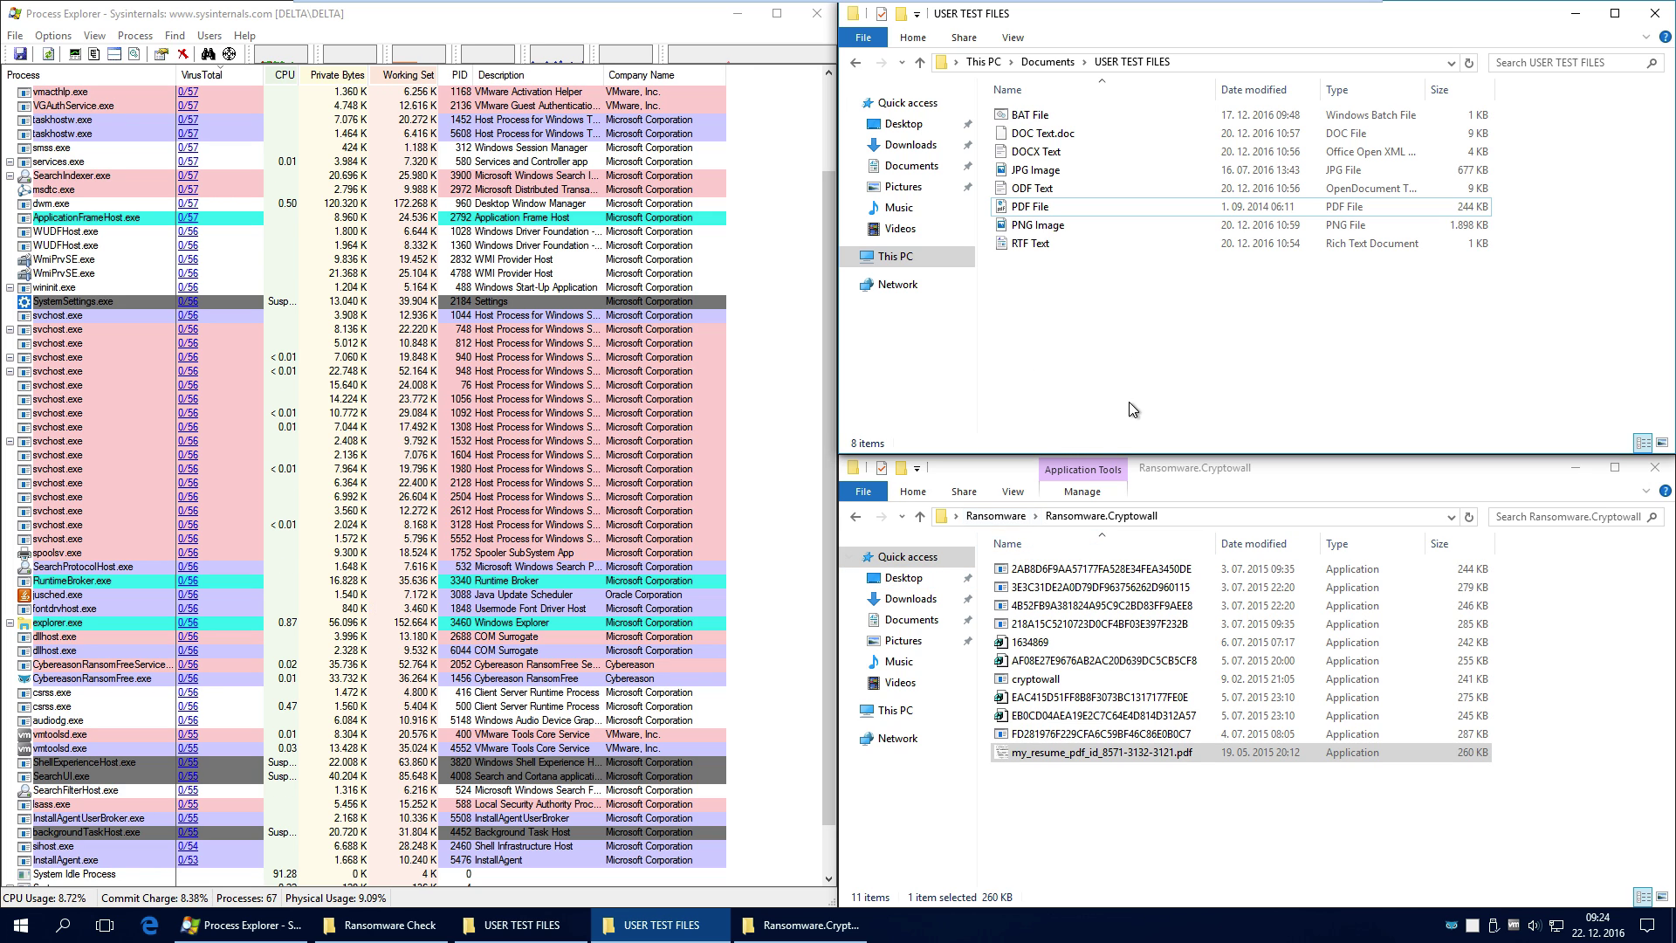
pyautogui.click(1129, 816)
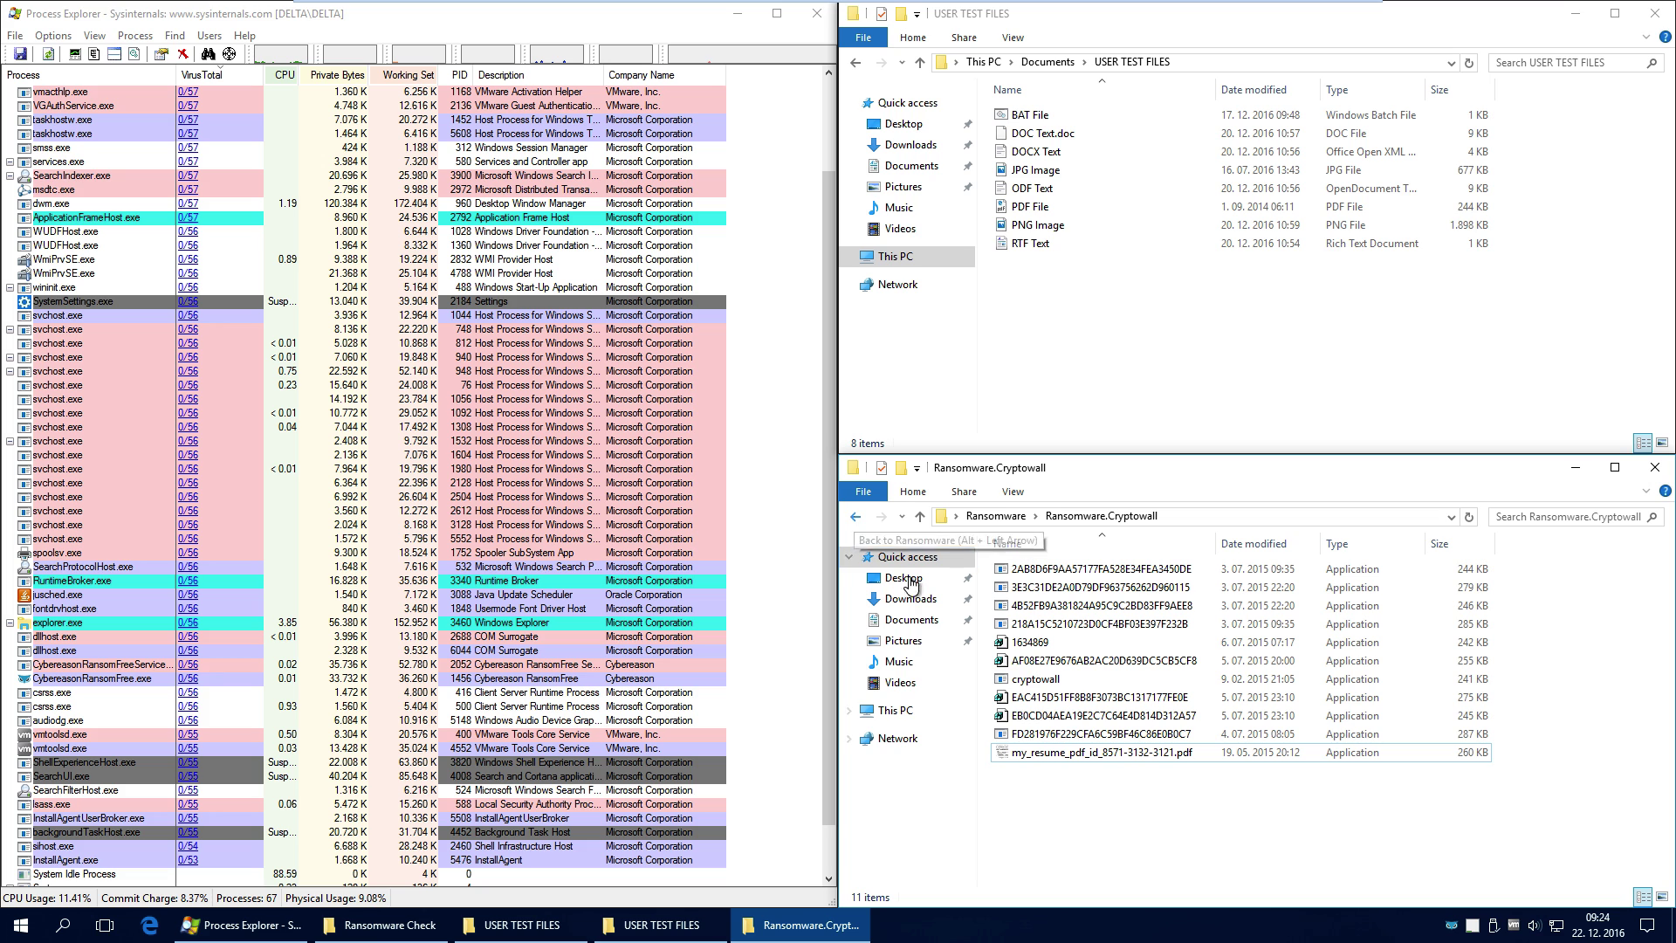
pyautogui.hotkey('ctrl', 'a')
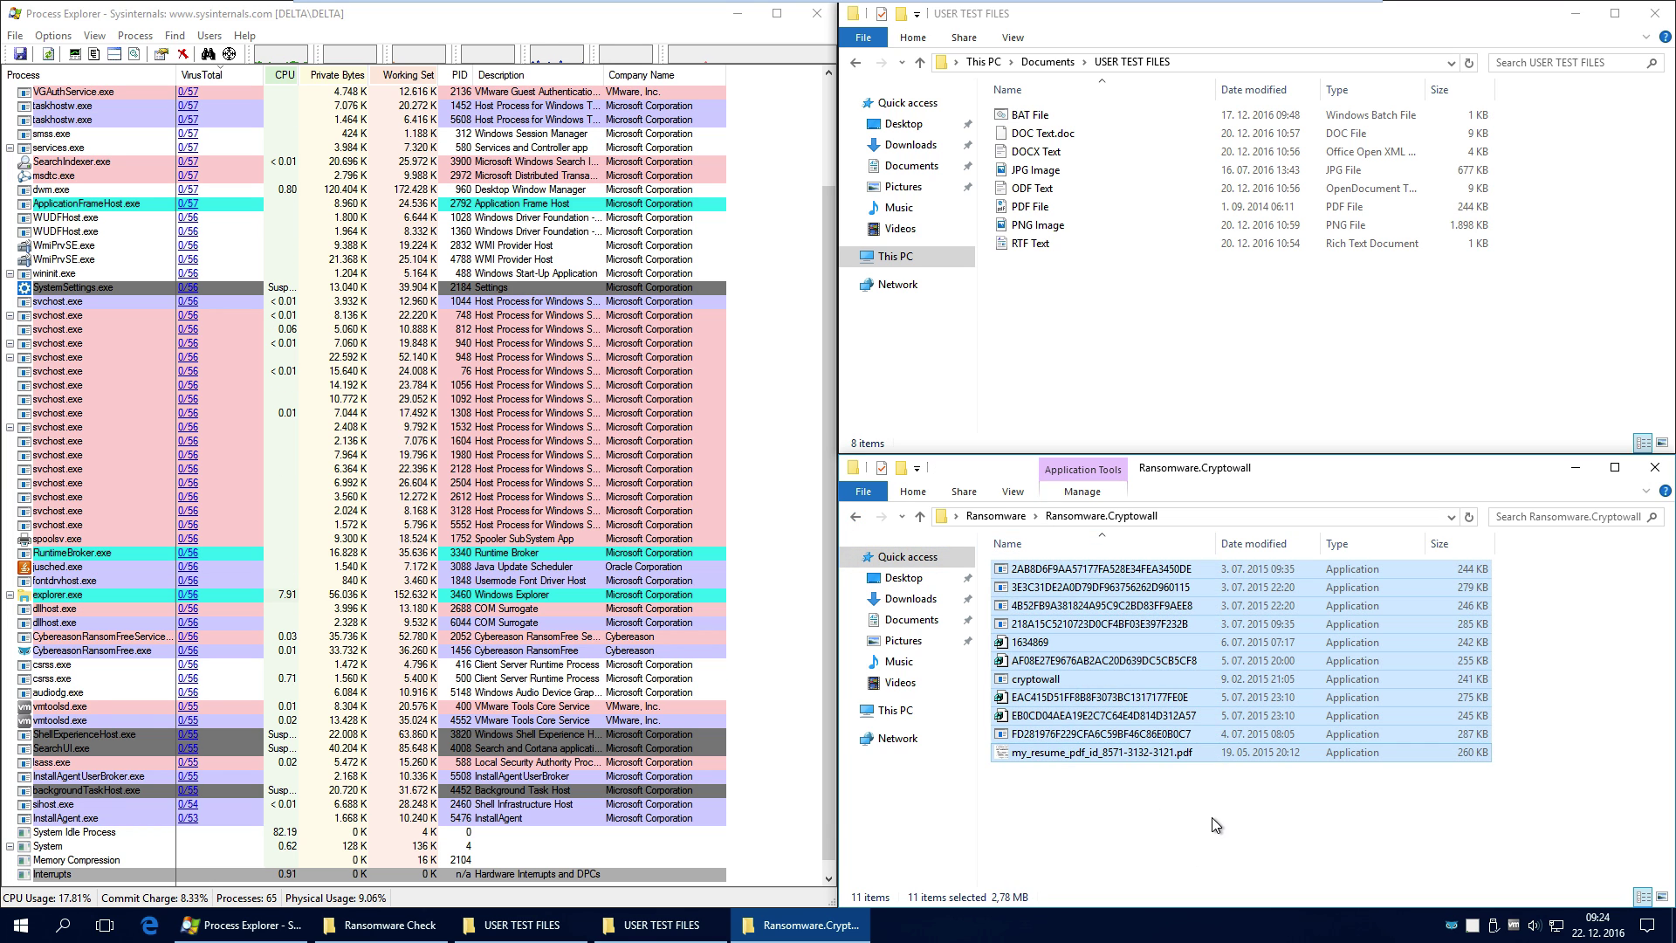
pyautogui.click(1214, 817)
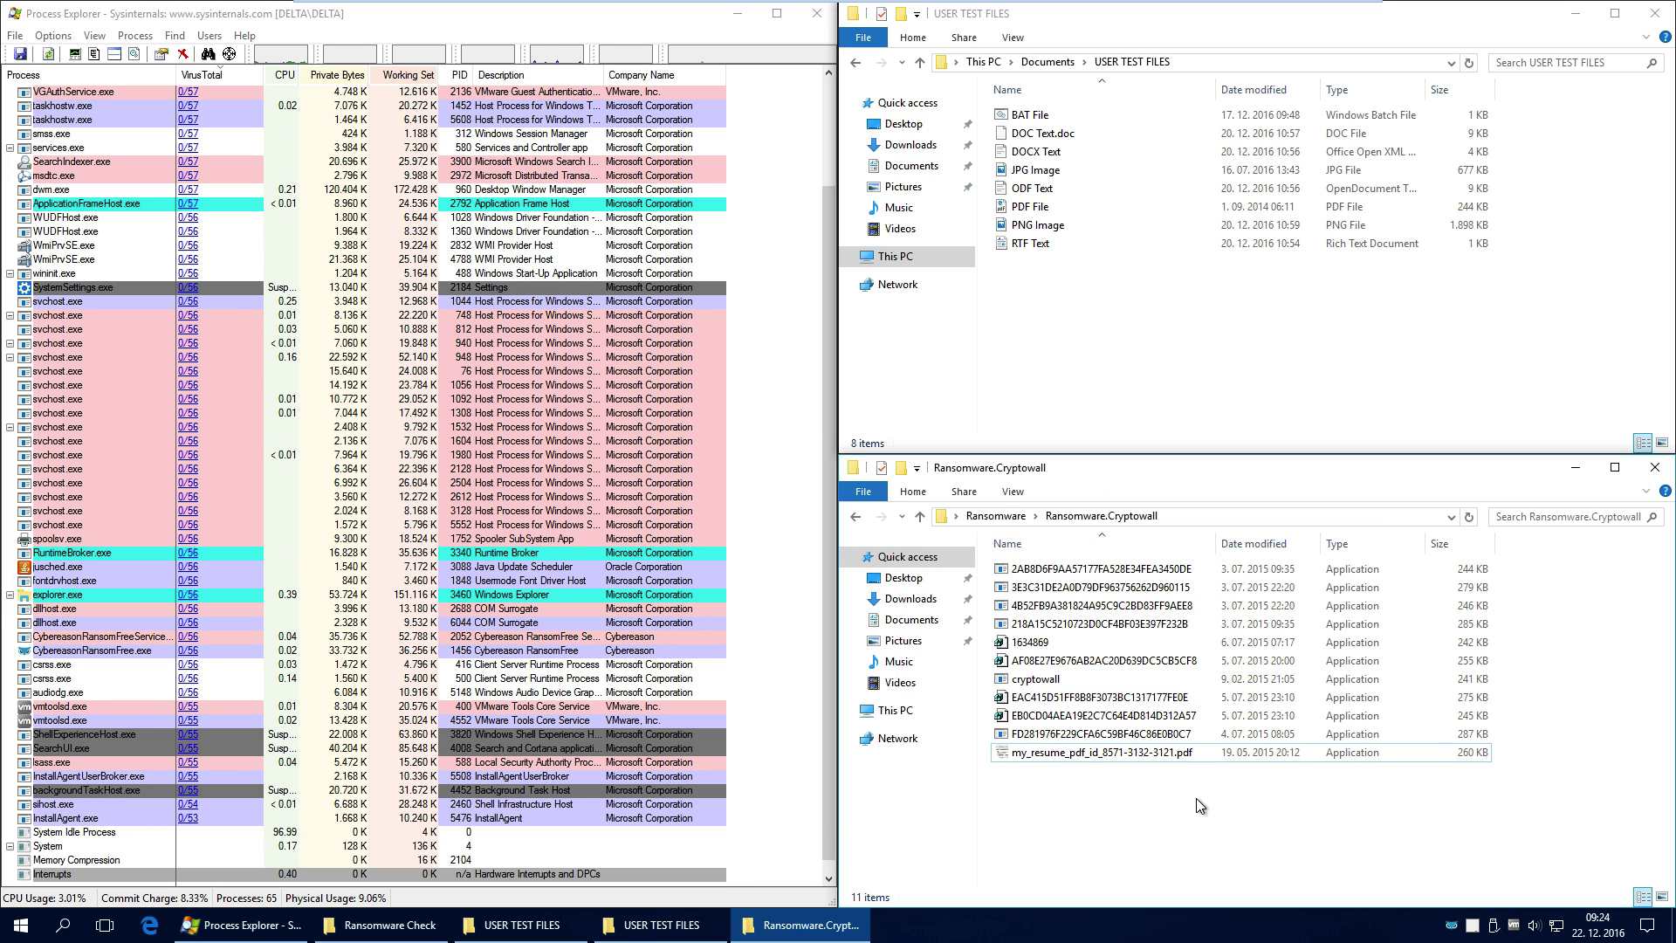
# Run the jigsaw sample from the Ransomware.Jigsaw folder and dismiss its Thank you message
pyautogui.click(855, 518)
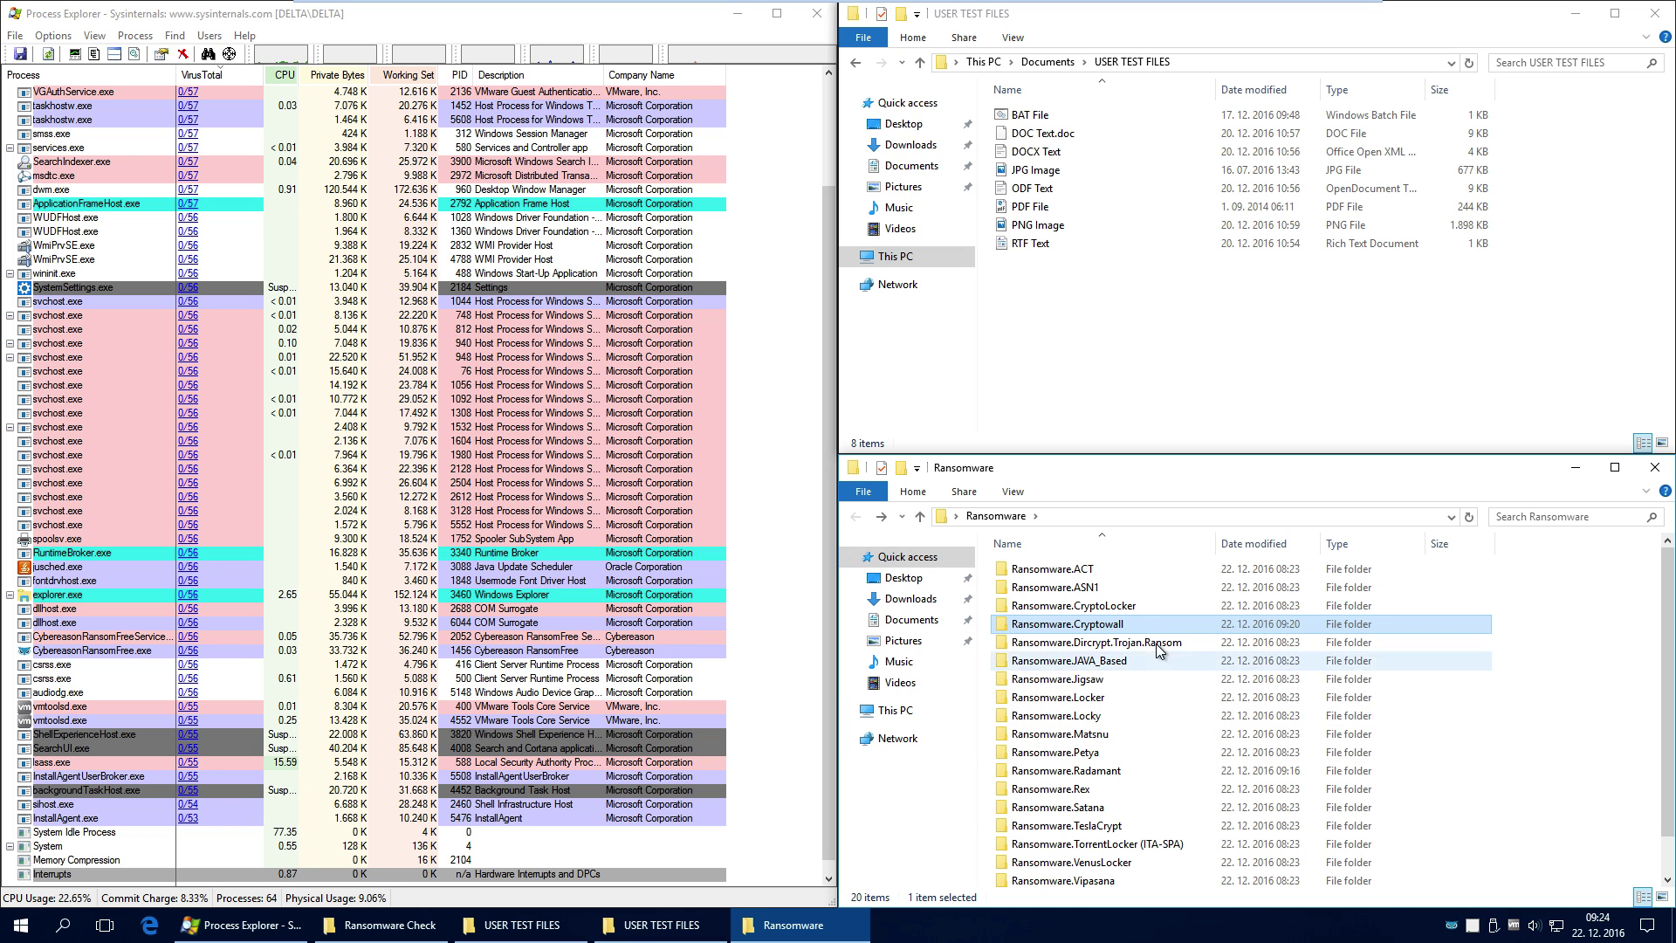
pyautogui.doubleClick(1109, 679)
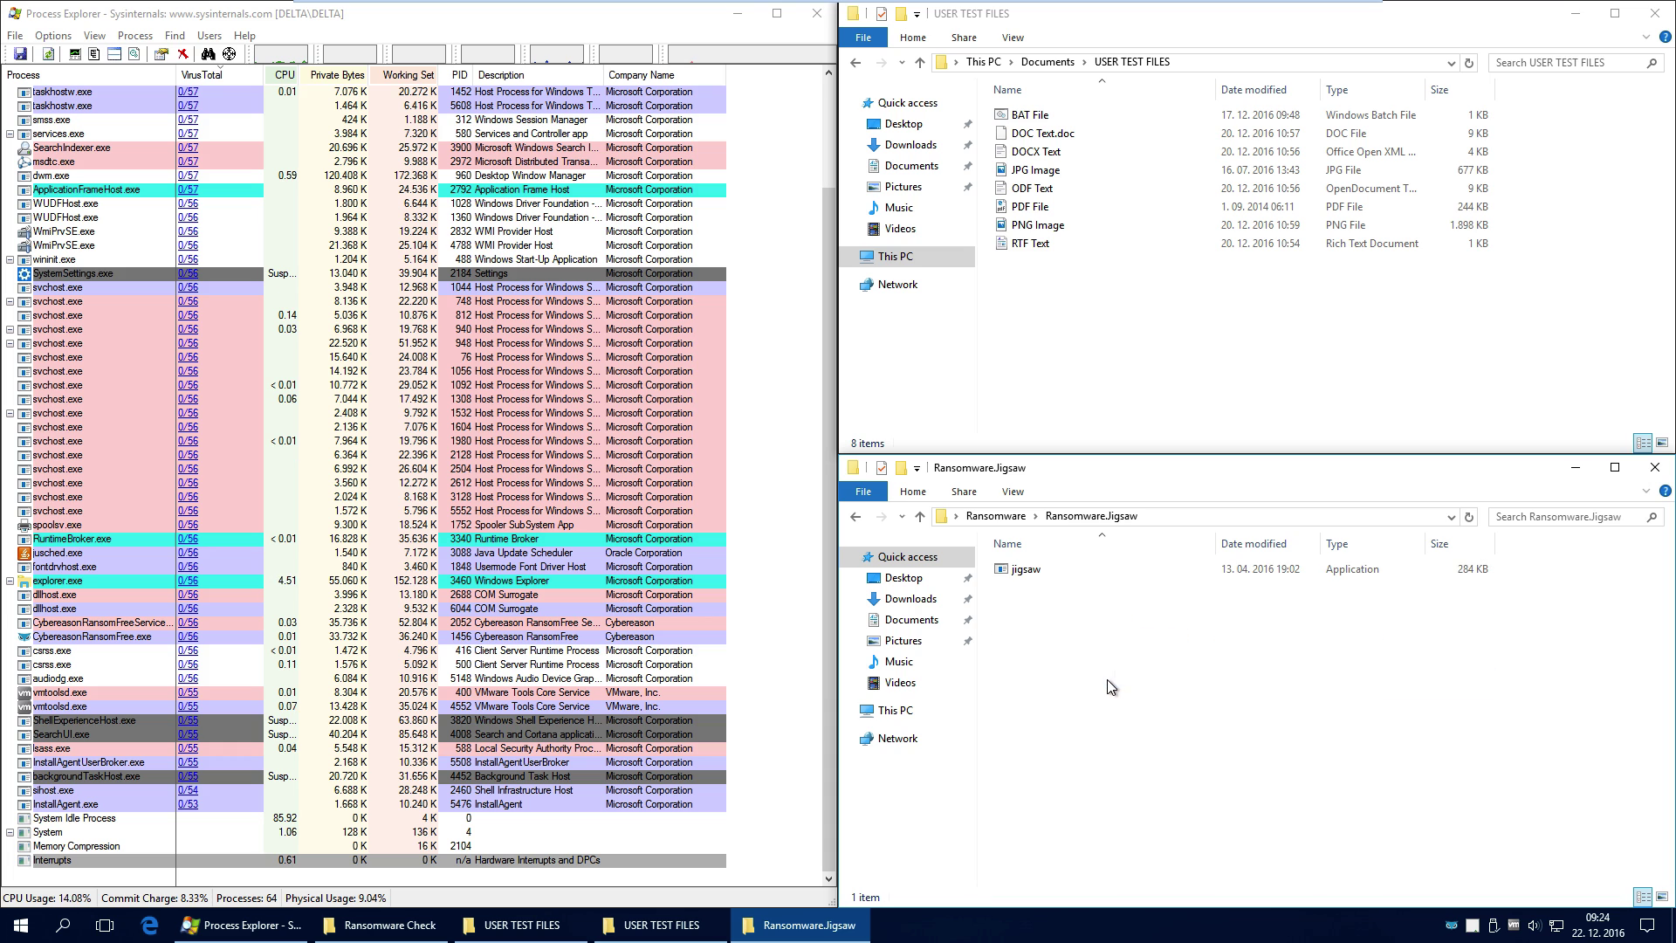
pyautogui.doubleClick(1030, 571)
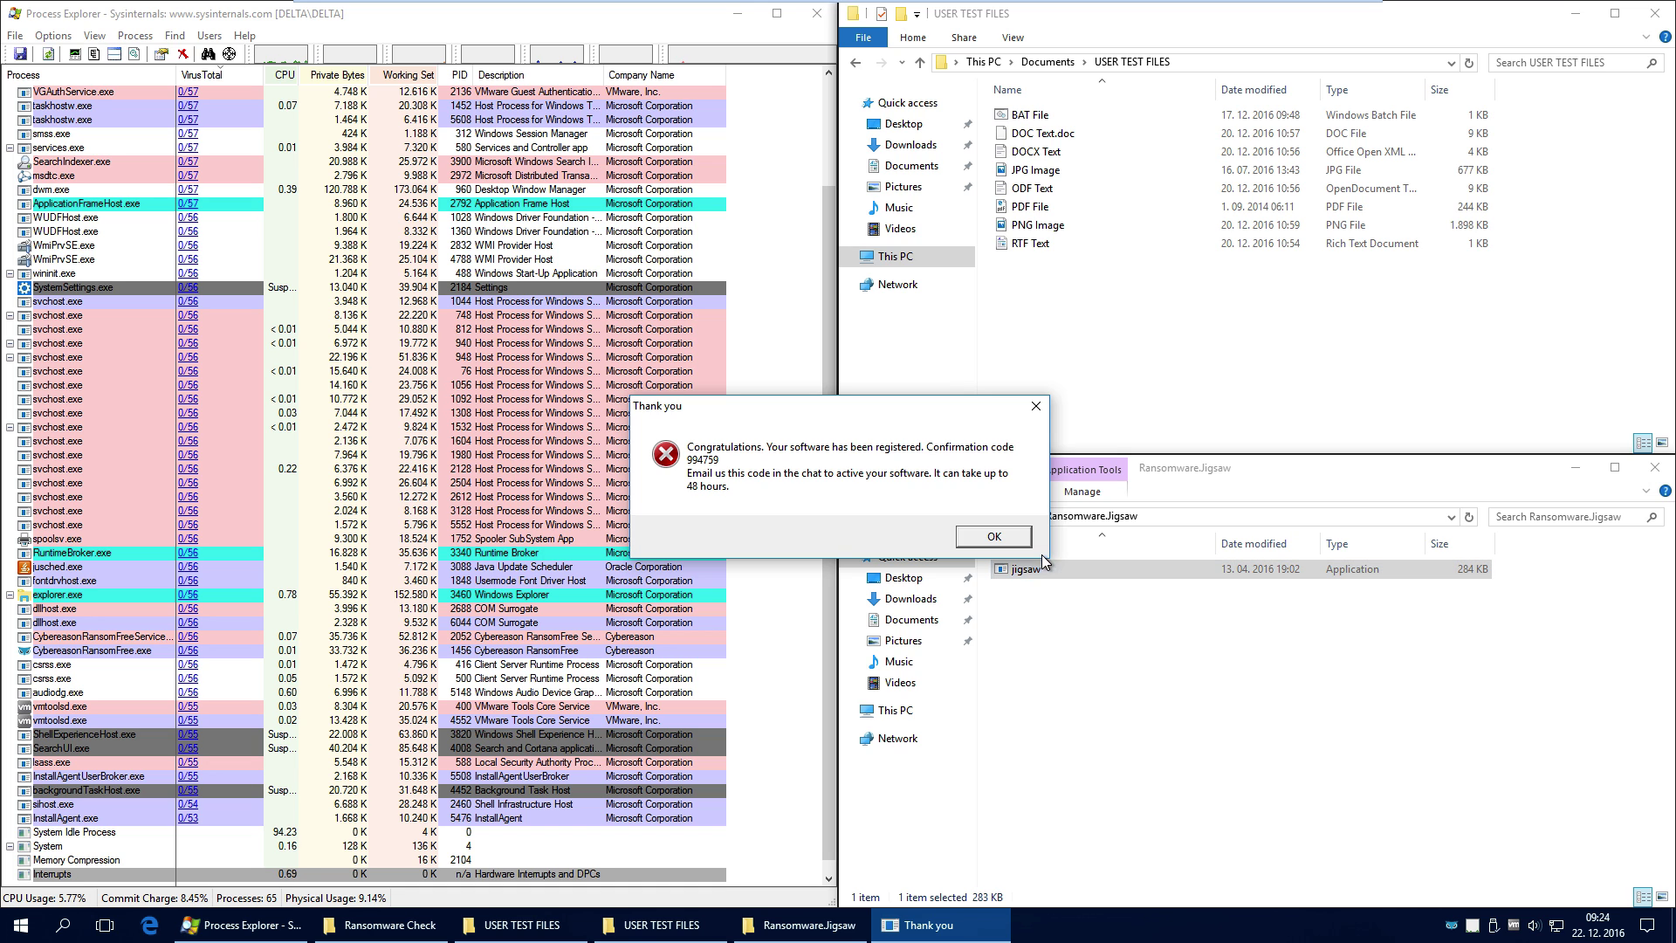
pyautogui.click(997, 539)
pyautogui.click(1080, 692)
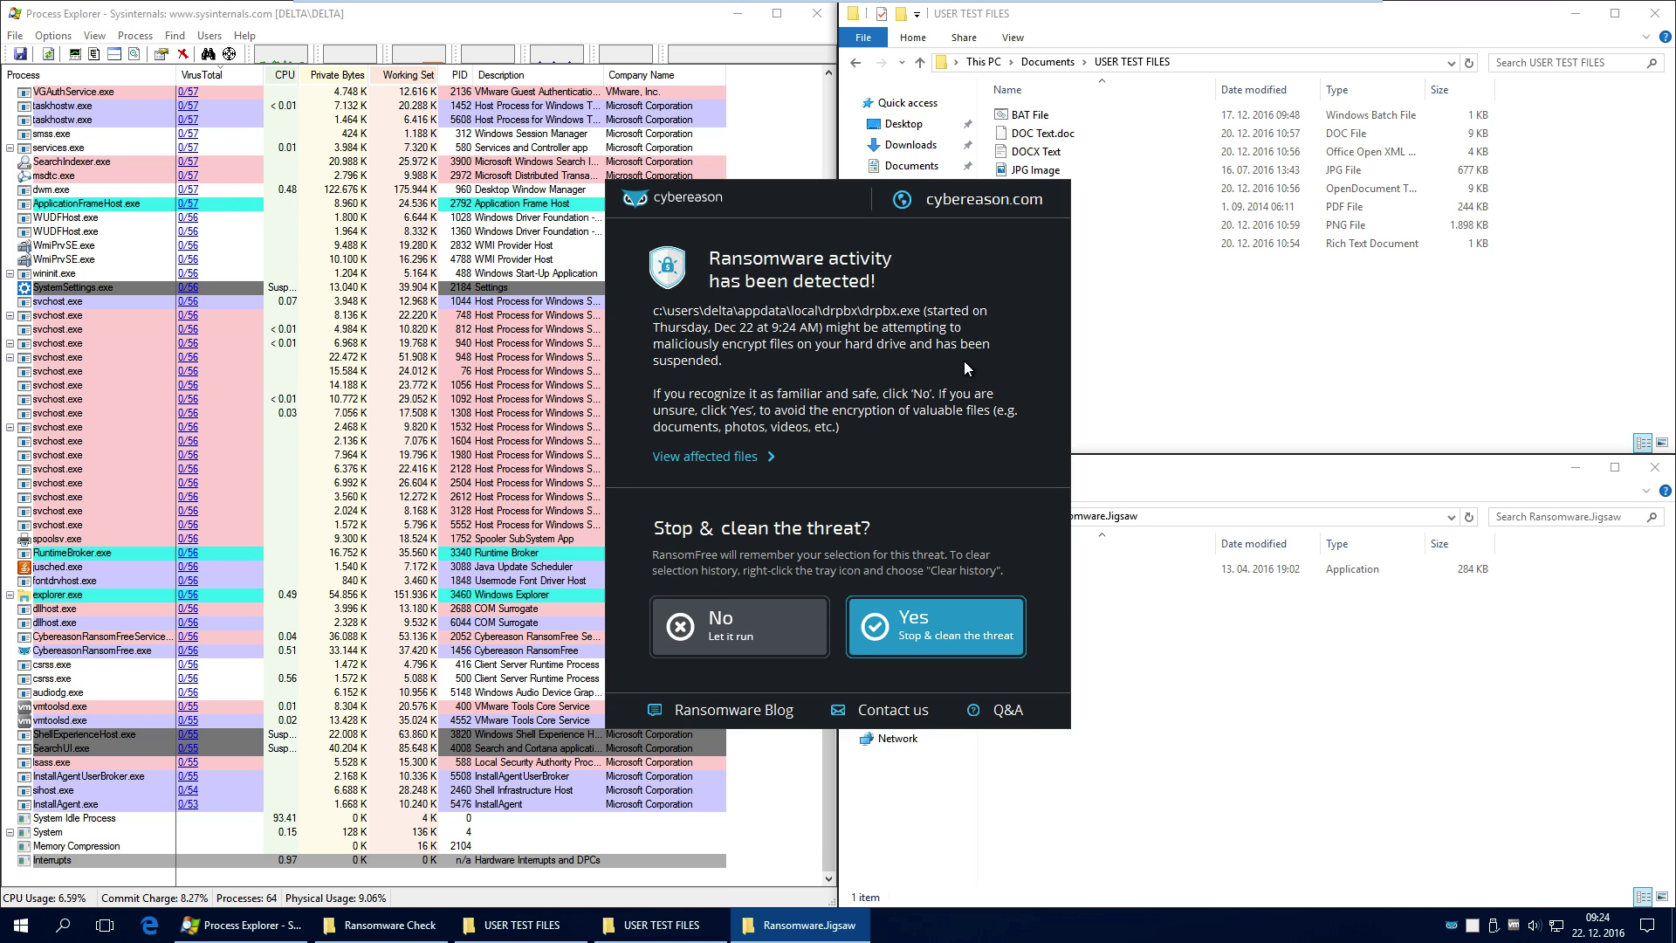
# Review the affected files in the alert for drpbx.exe, and stop and clean the threat
pyautogui.click(716, 456)
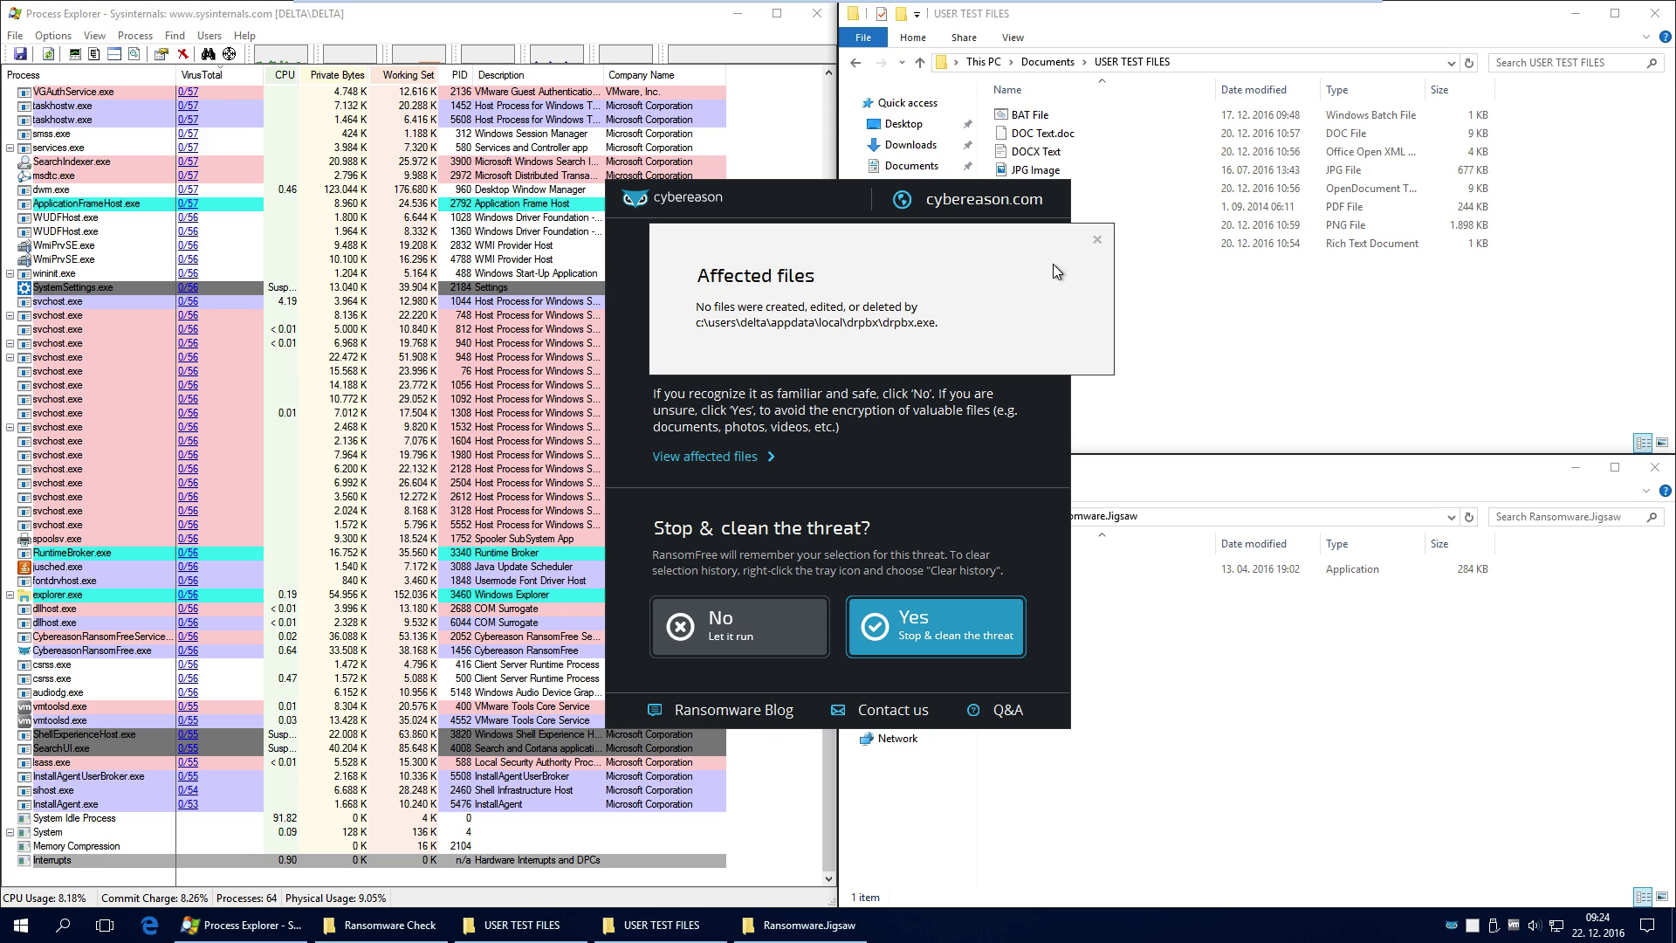
pyautogui.click(1095, 239)
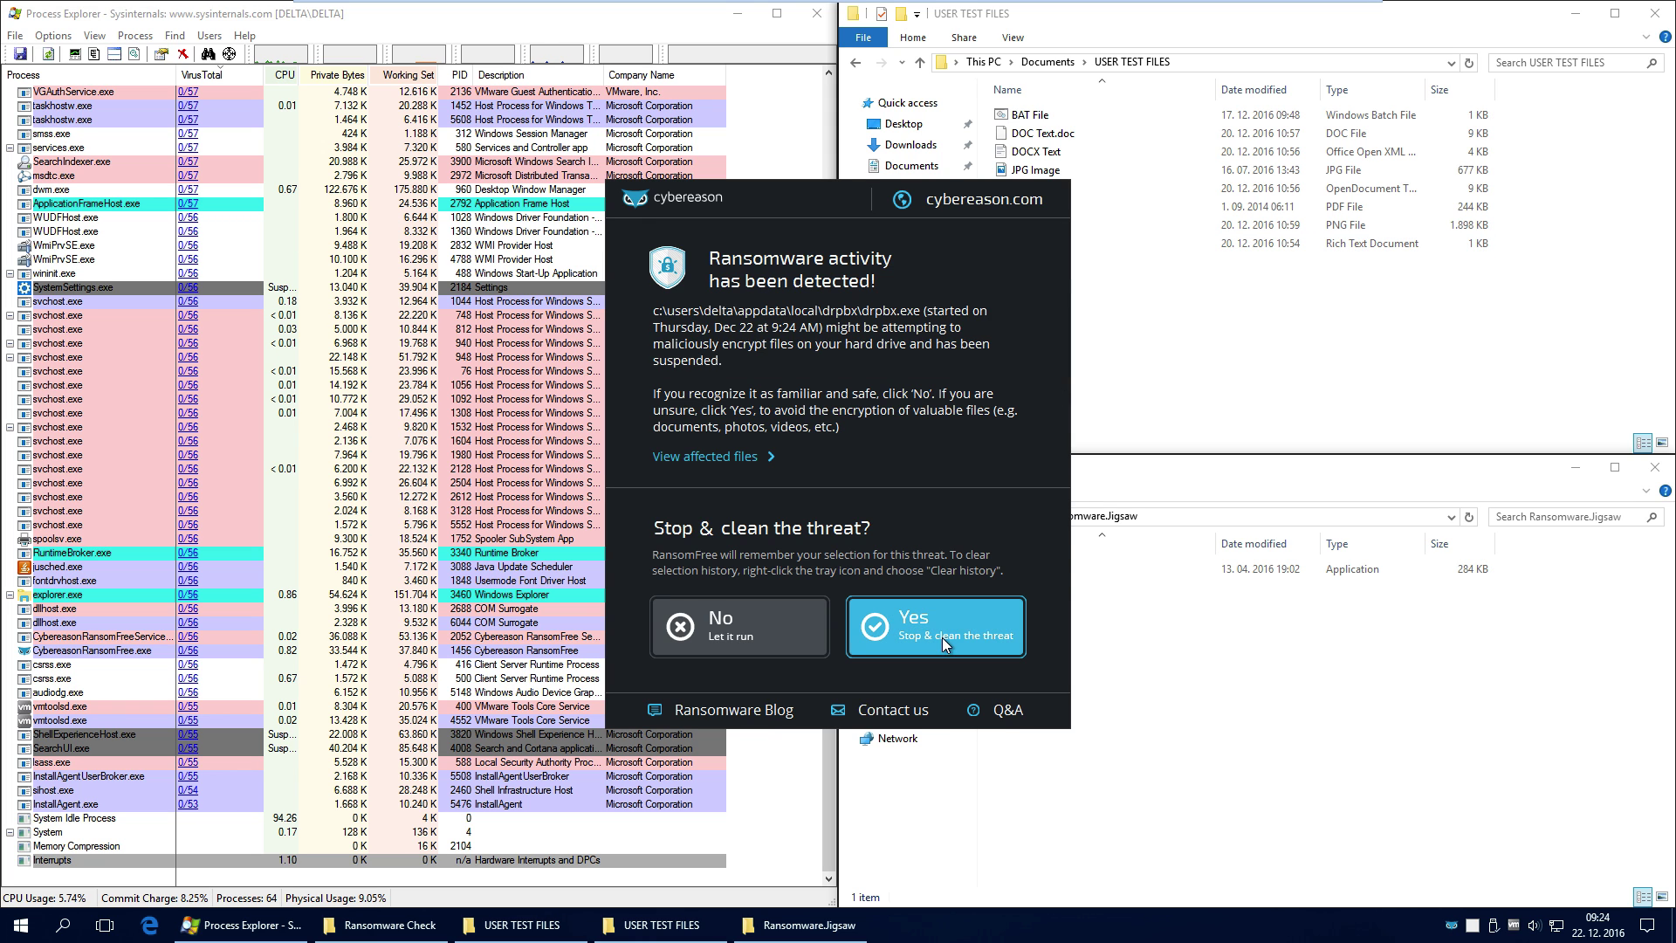
pyautogui.click(941, 638)
pyautogui.click(952, 542)
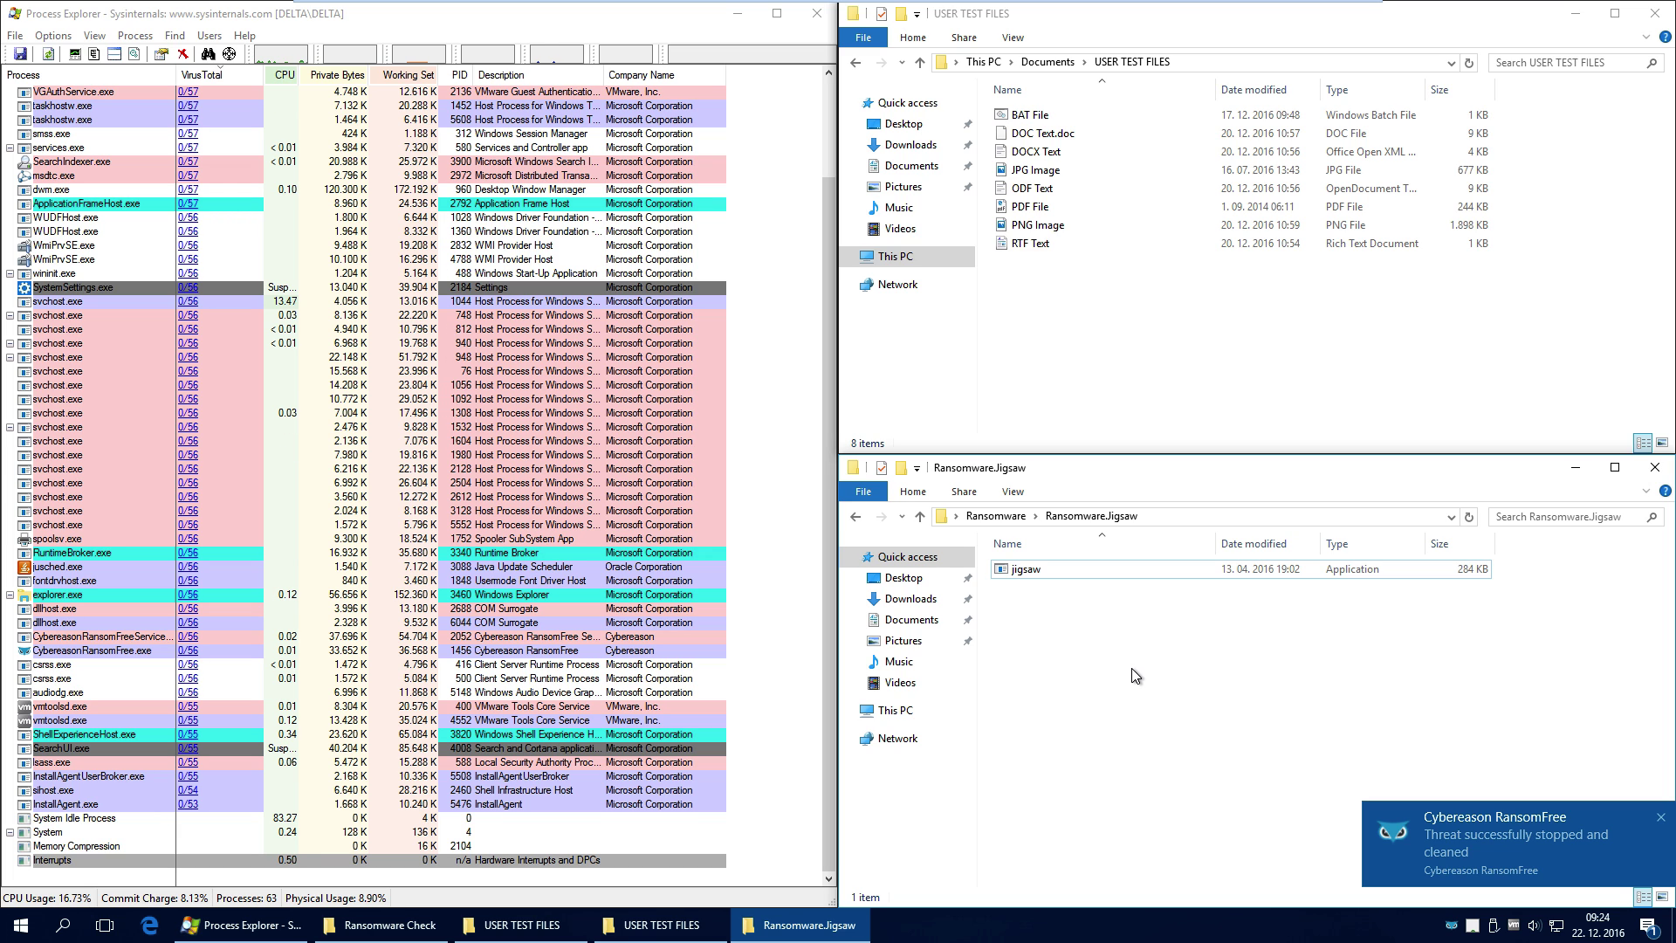
# Return to the Ransomware folder list and look inside Ransomware.Locker before going back to the list
pyautogui.click(854, 515)
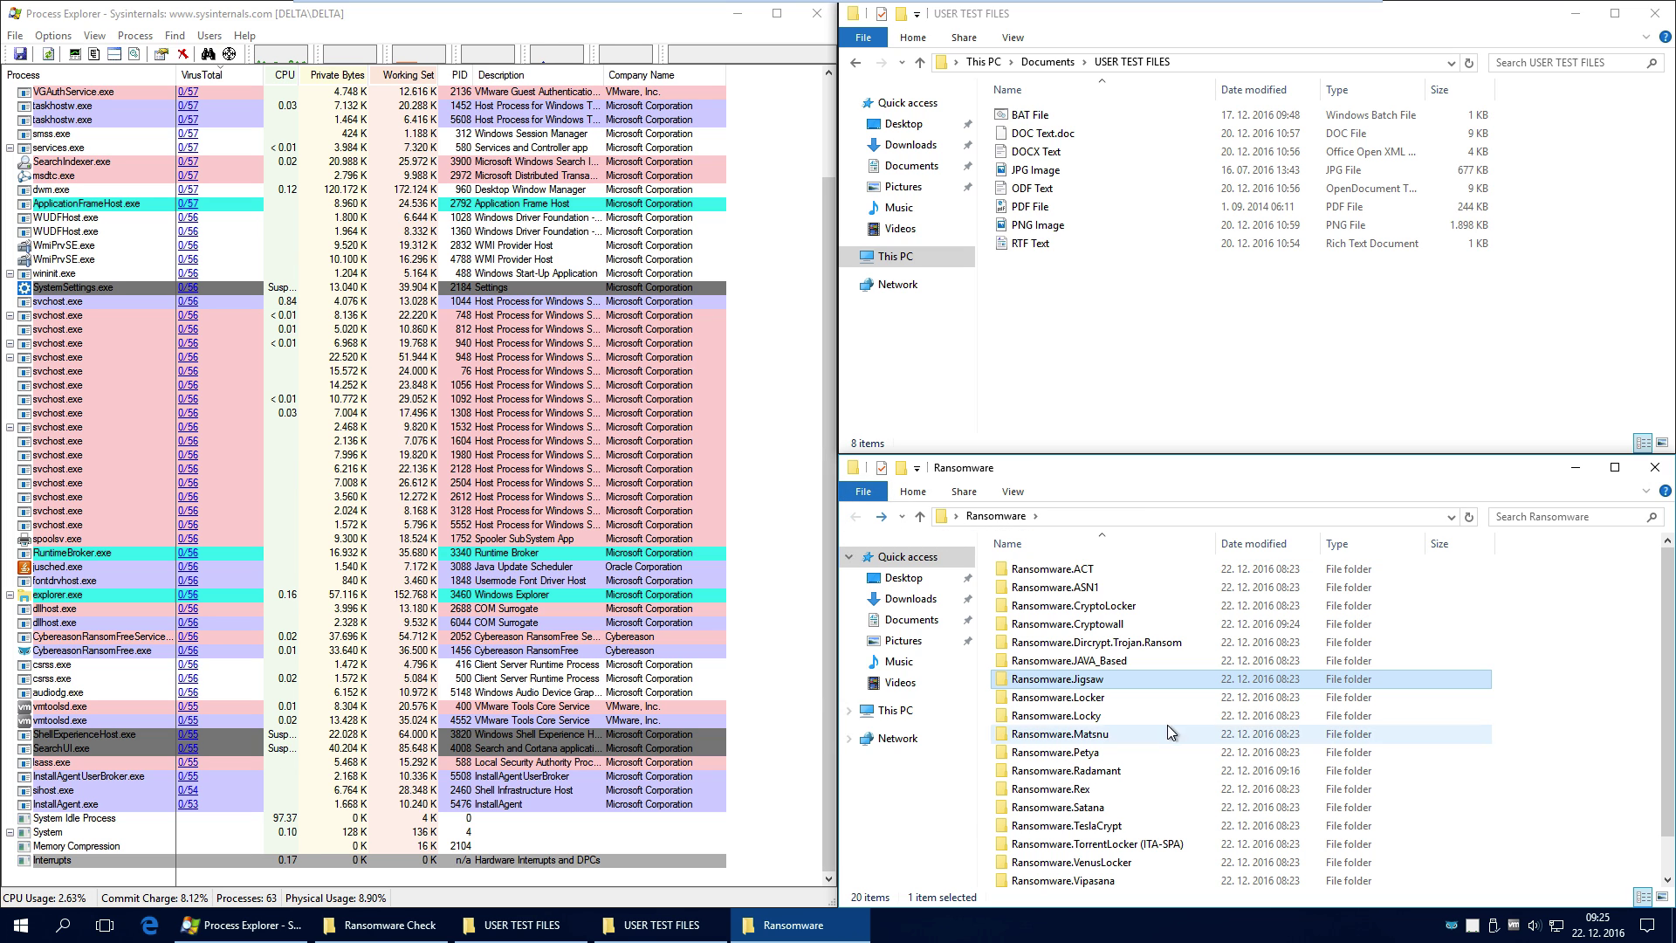
pyautogui.doubleClick(1111, 695)
pyautogui.click(856, 516)
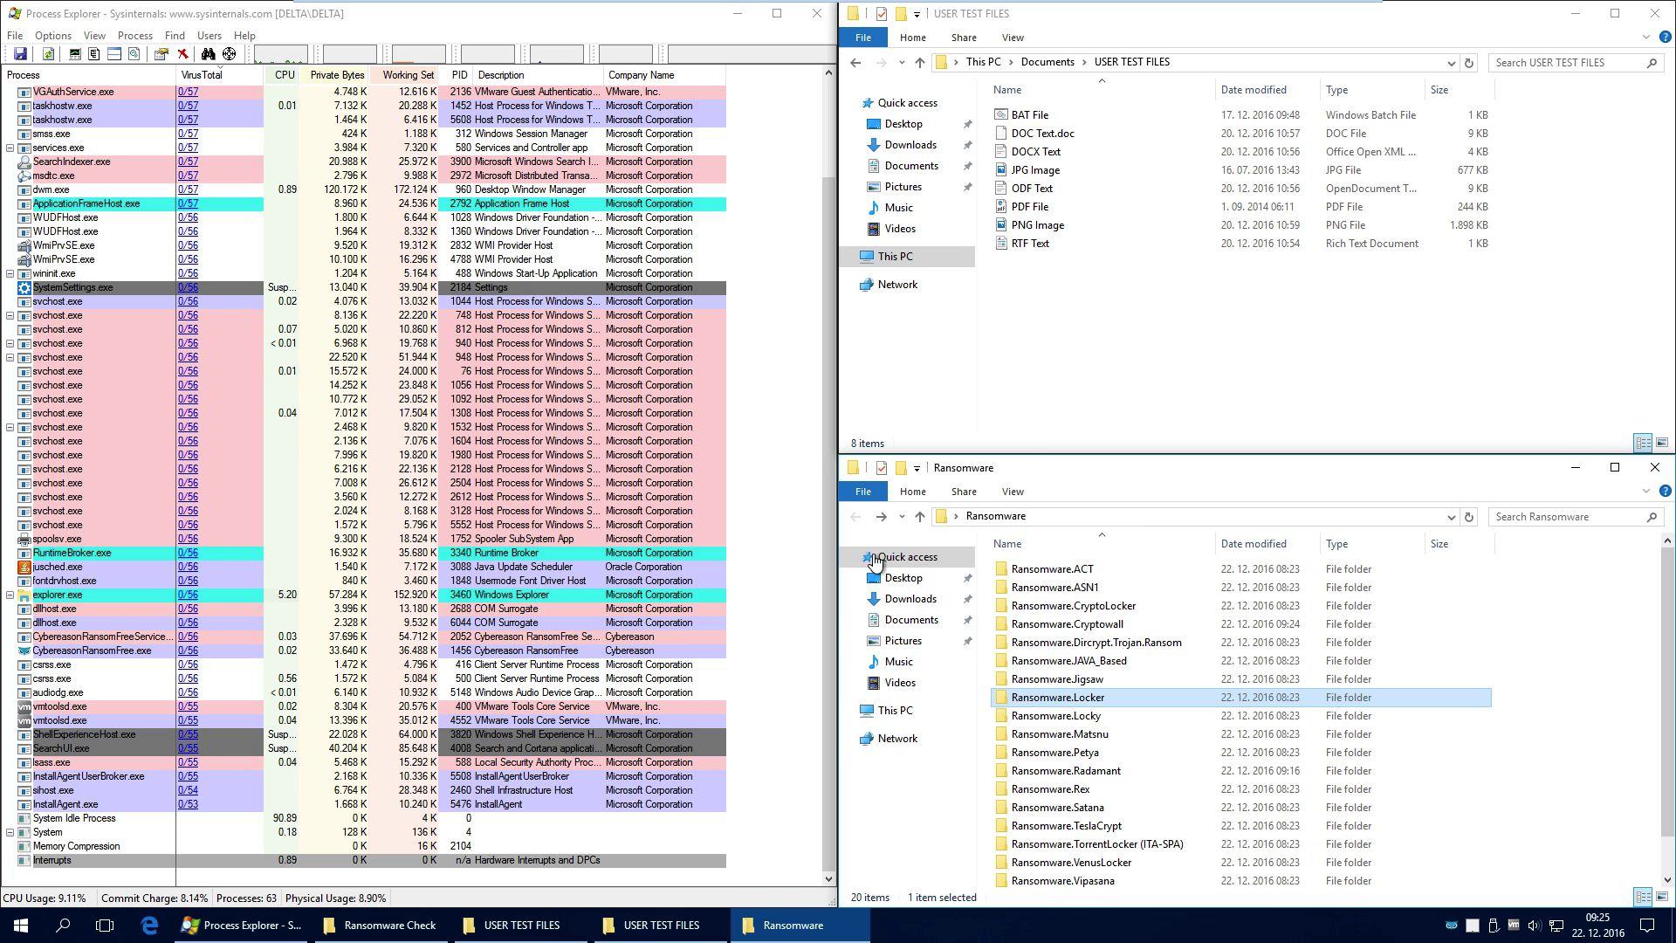
# Run the Dircrypt sample from Ransomware.Dircrypt.Trojan.Ransom, stop and clean the detected threat, and dismiss the confirmation message
pyautogui.doubleClick(1173, 650)
pyautogui.click(1017, 572)
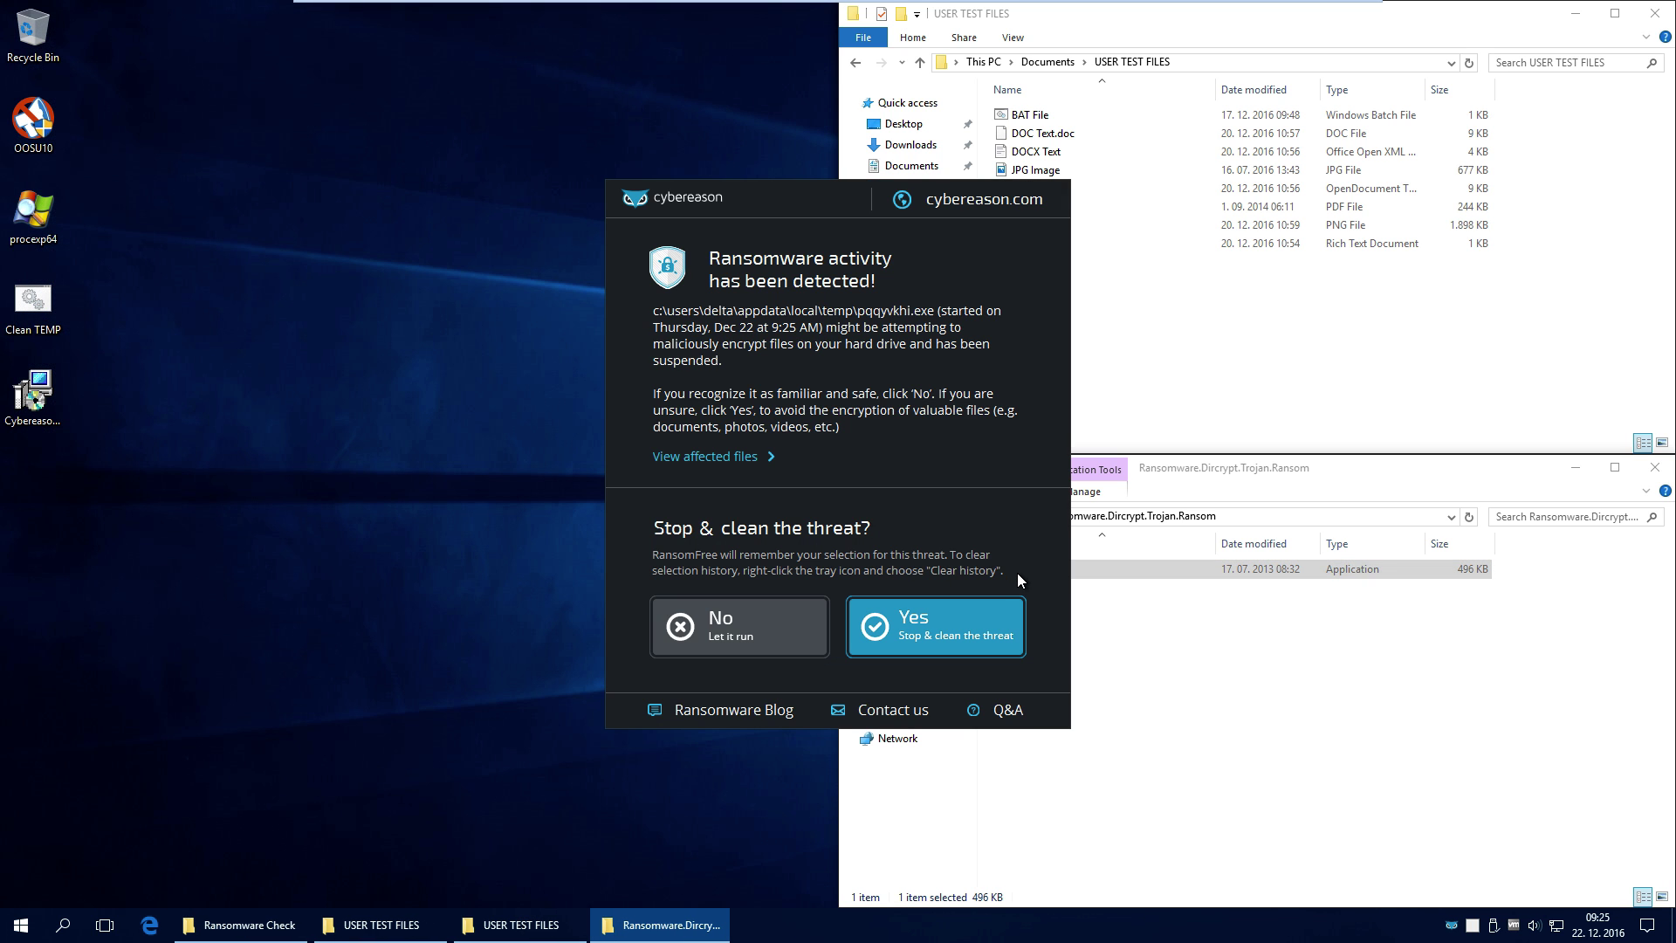
pyautogui.click(950, 631)
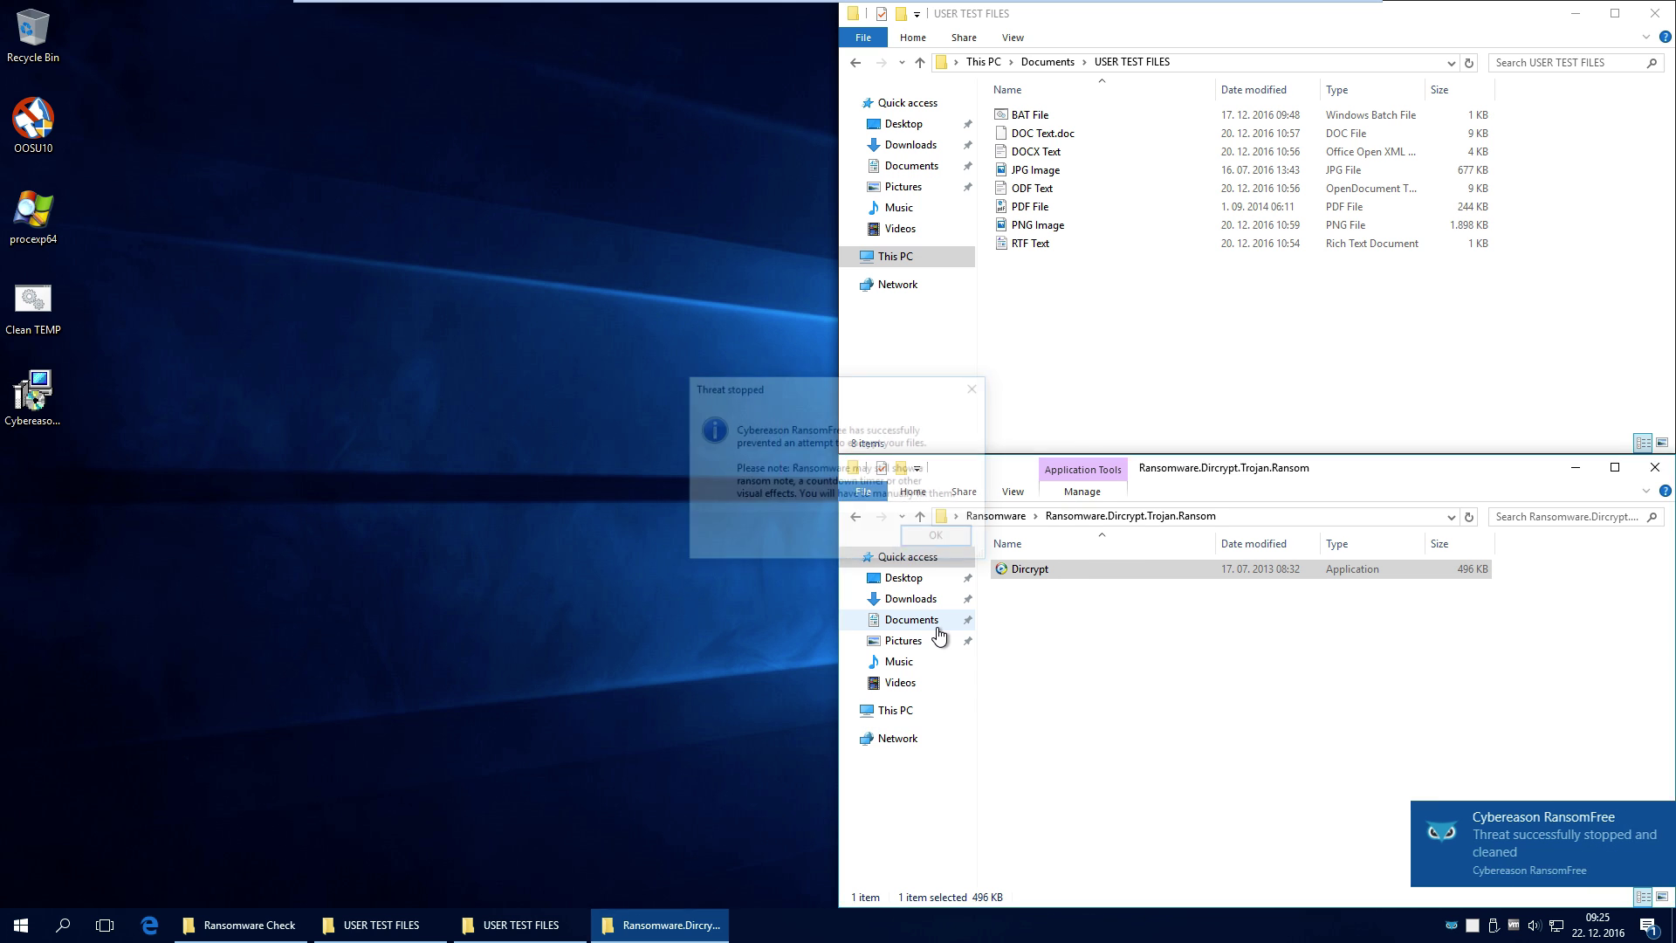
pyautogui.click(947, 536)
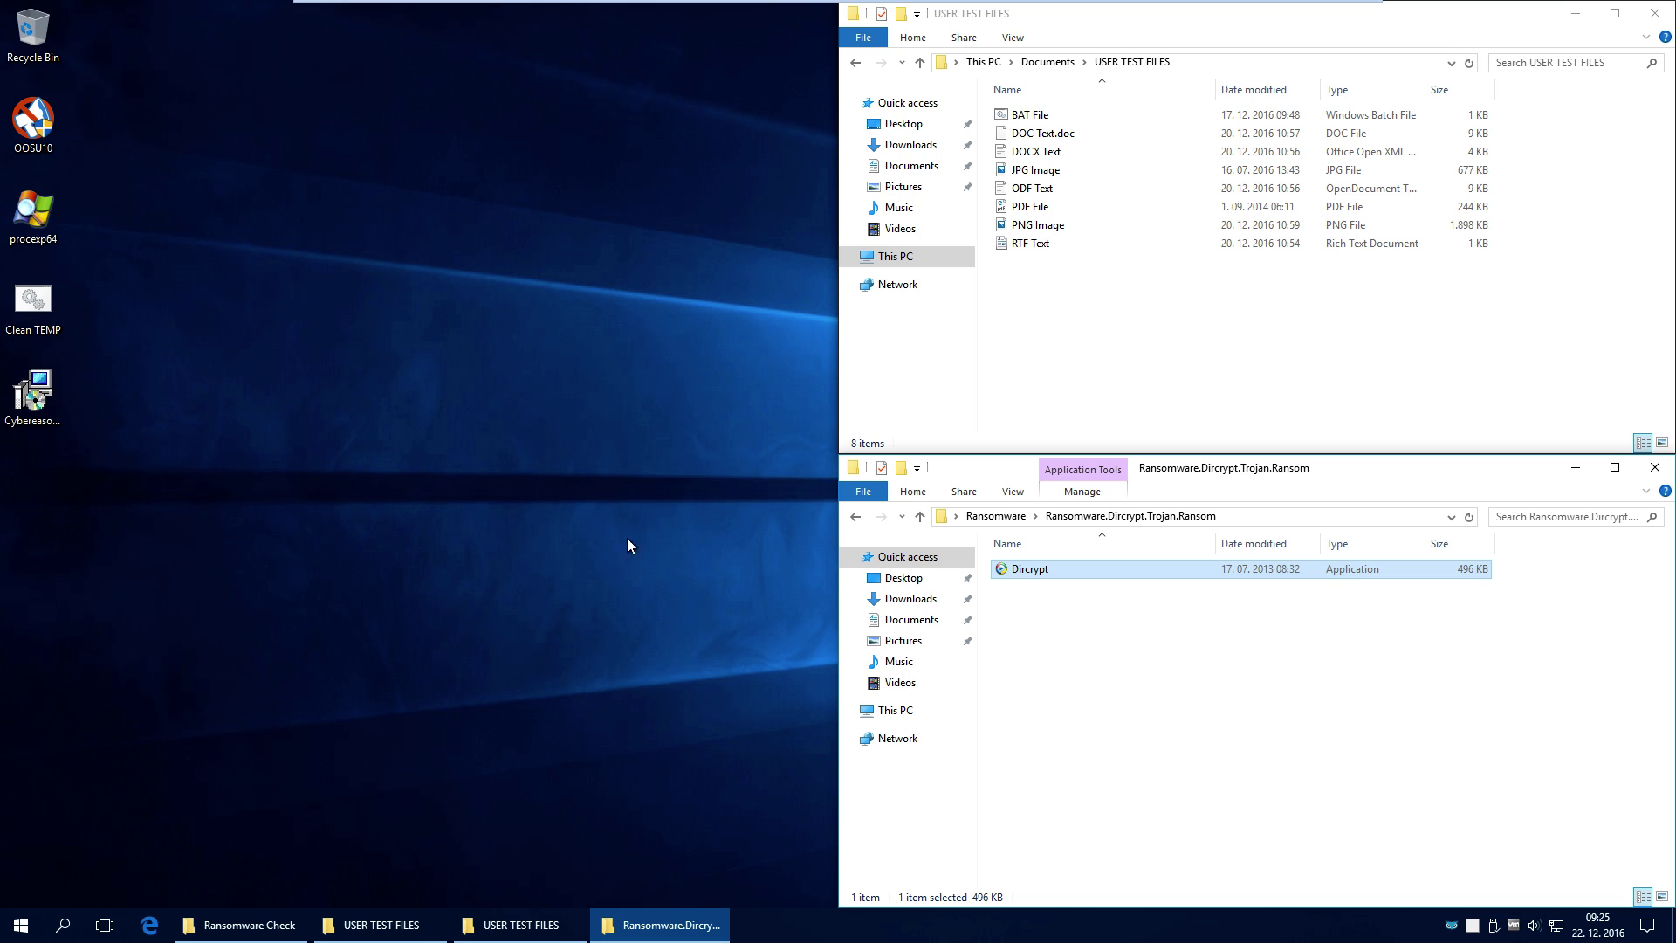
# Open PNG Image from the Documents USER TEST FILES folder to check that it is intact, and close it again
pyautogui.click(1161, 679)
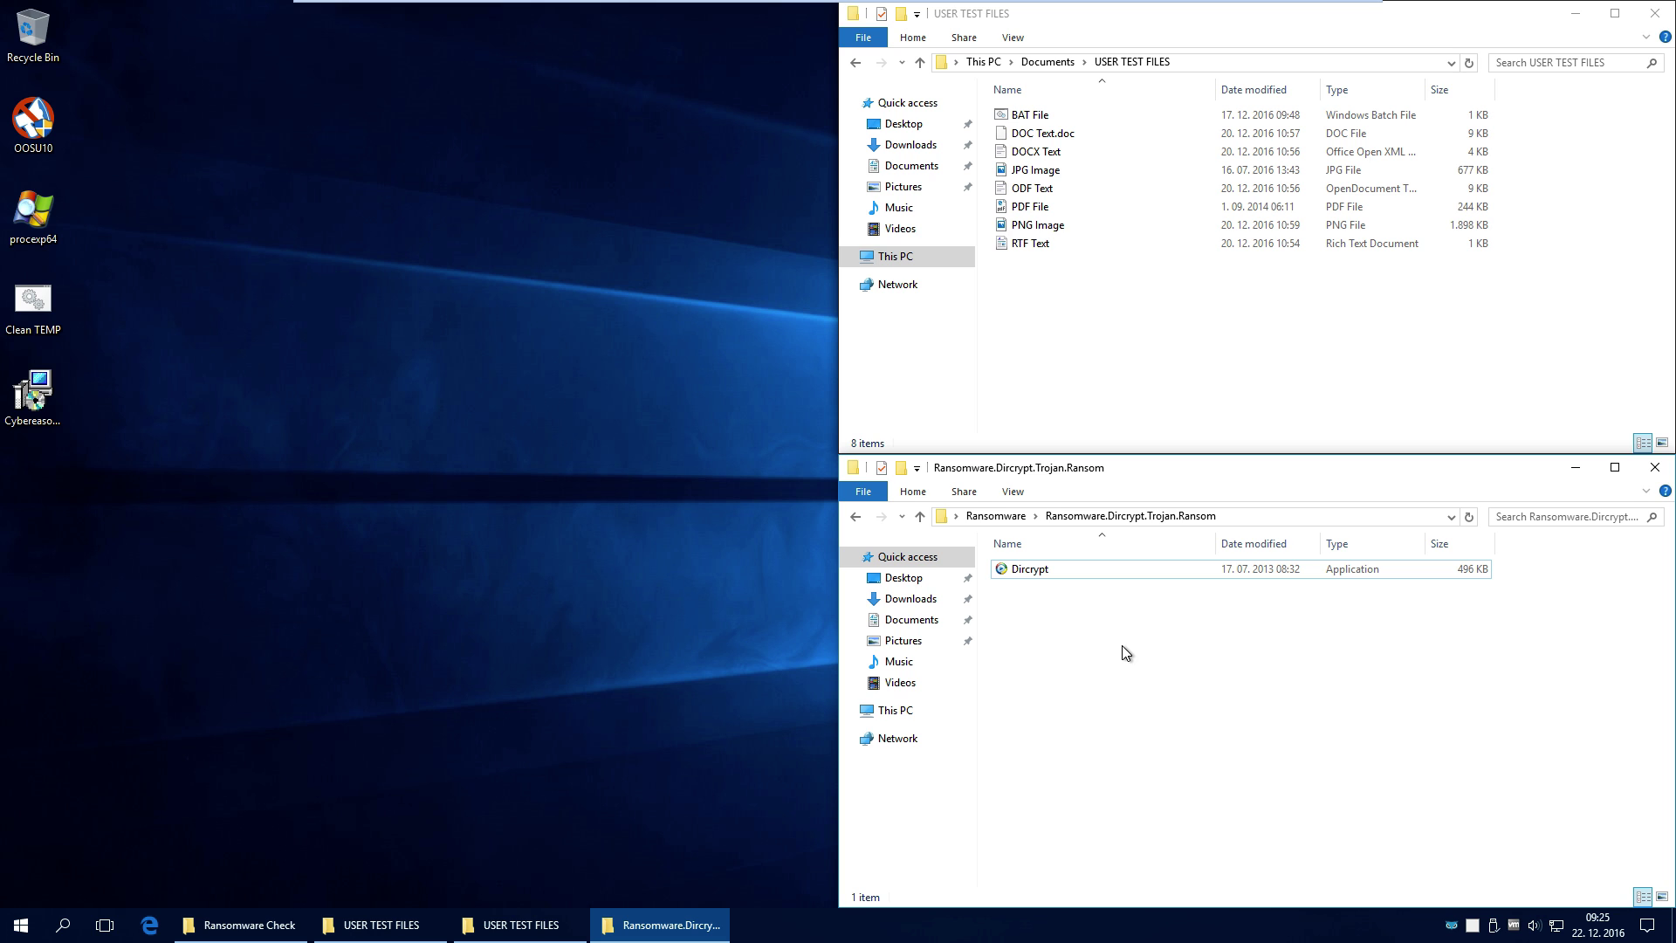
pyautogui.click(1079, 571)
pyautogui.click(1119, 665)
pyautogui.doubleClick(1036, 224)
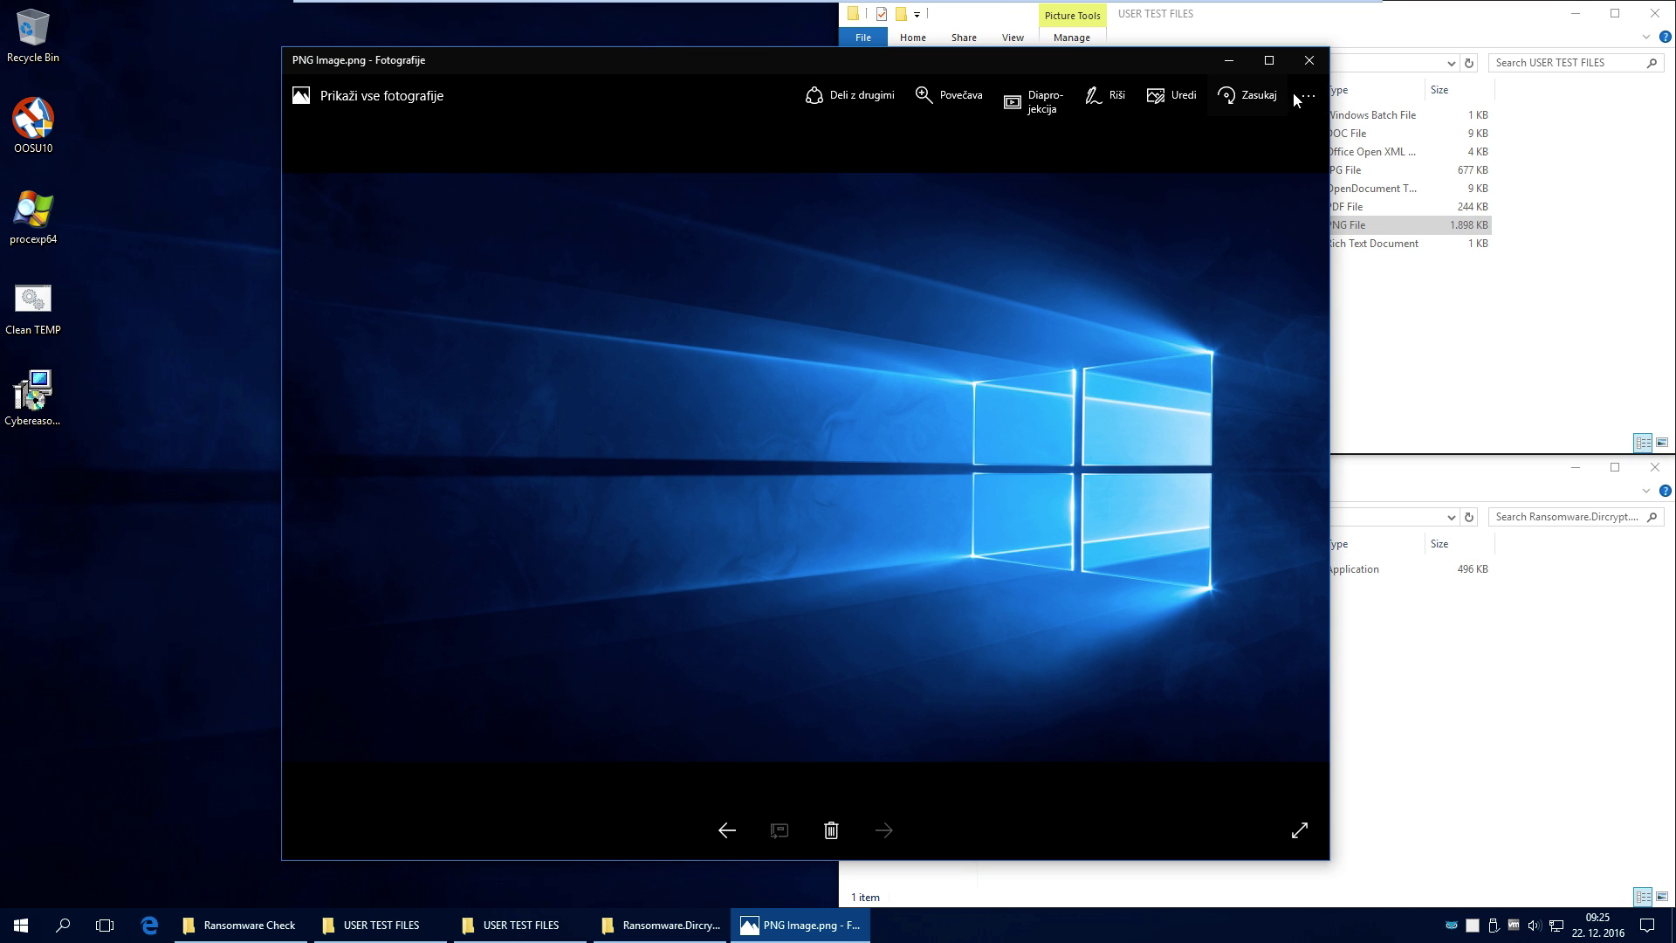
pyautogui.click(1309, 59)
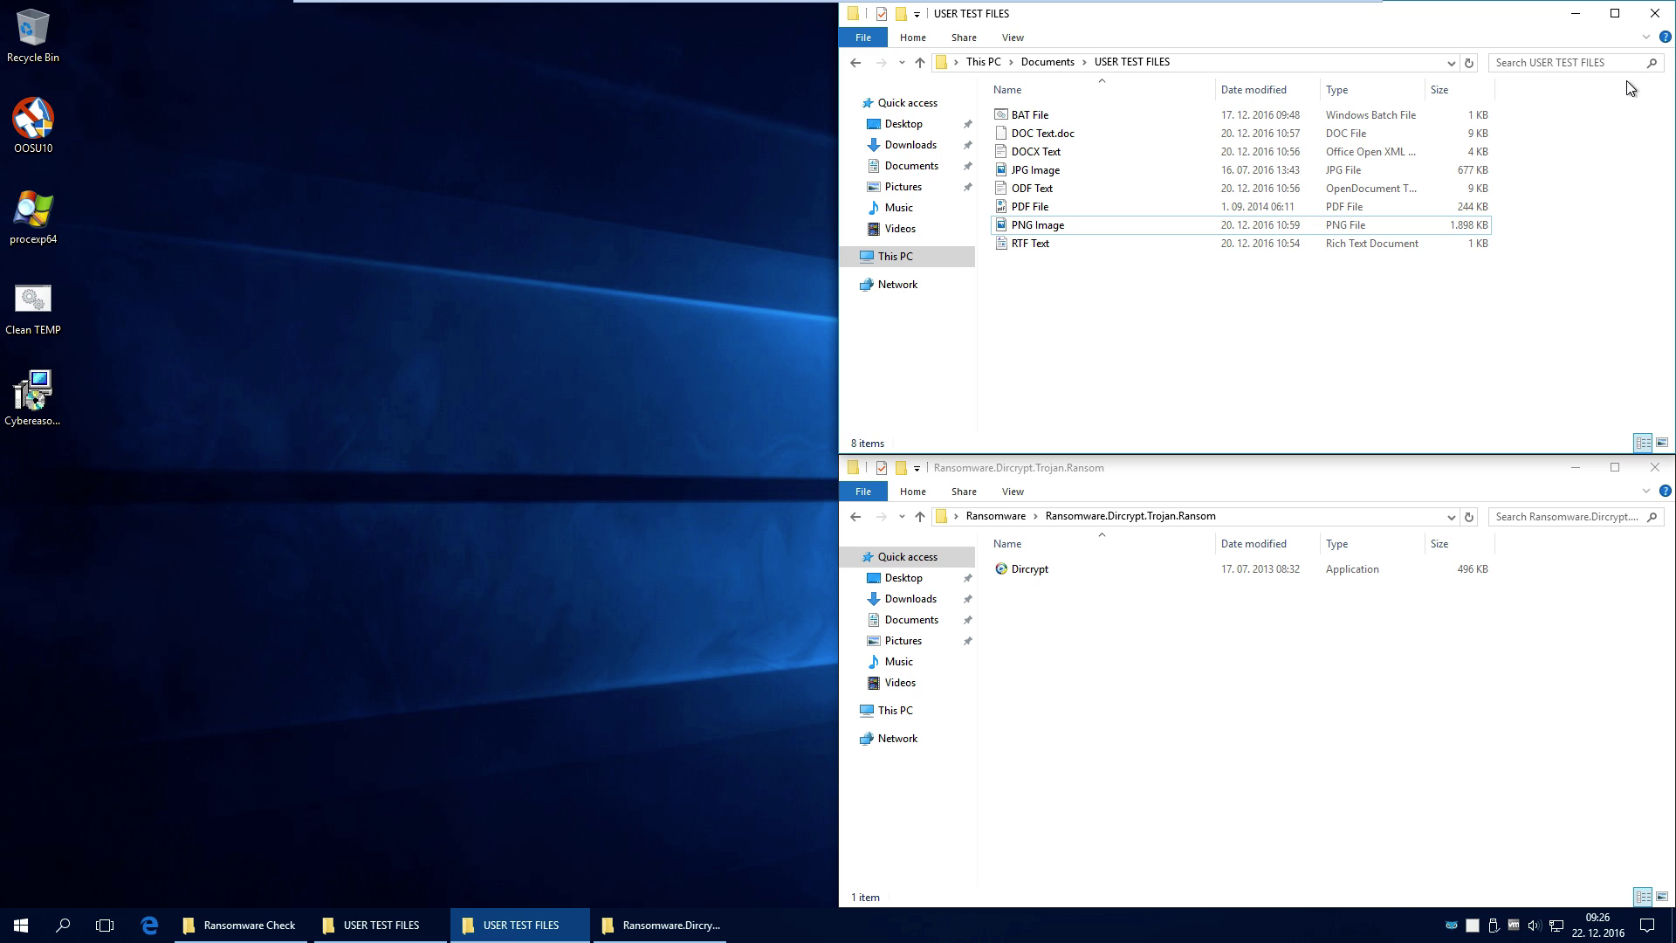
# Close the Dircrypt folder window and both USER TEST FILES windows
pyautogui.click(1656, 13)
pyautogui.click(1655, 467)
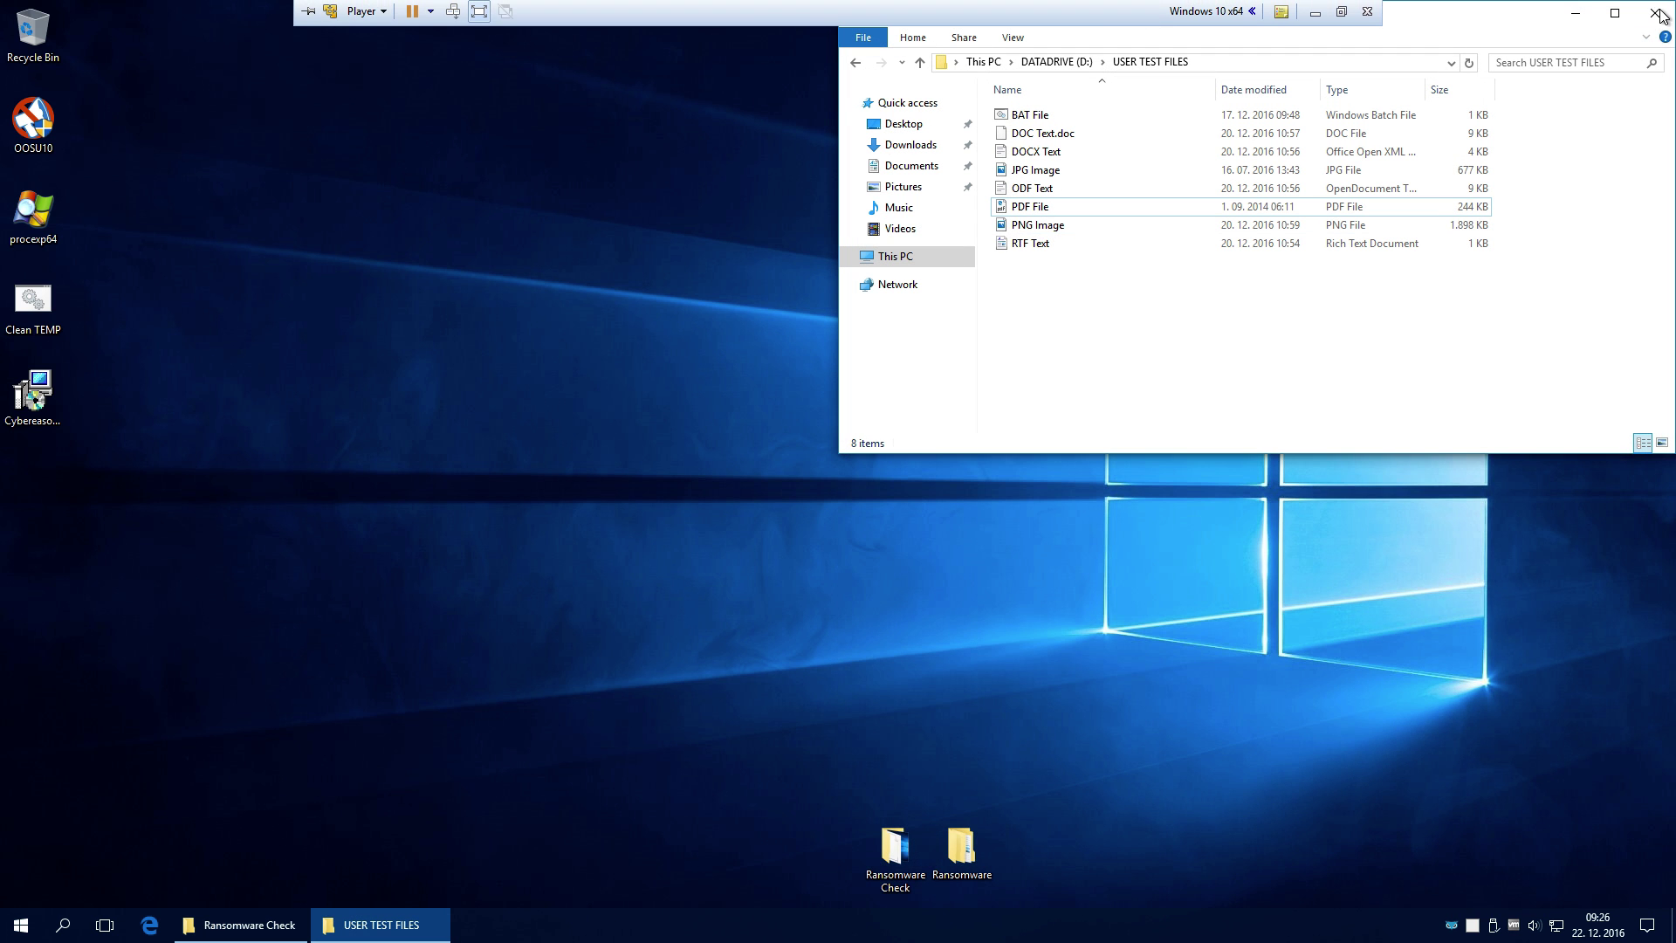
pyautogui.click(1656, 13)
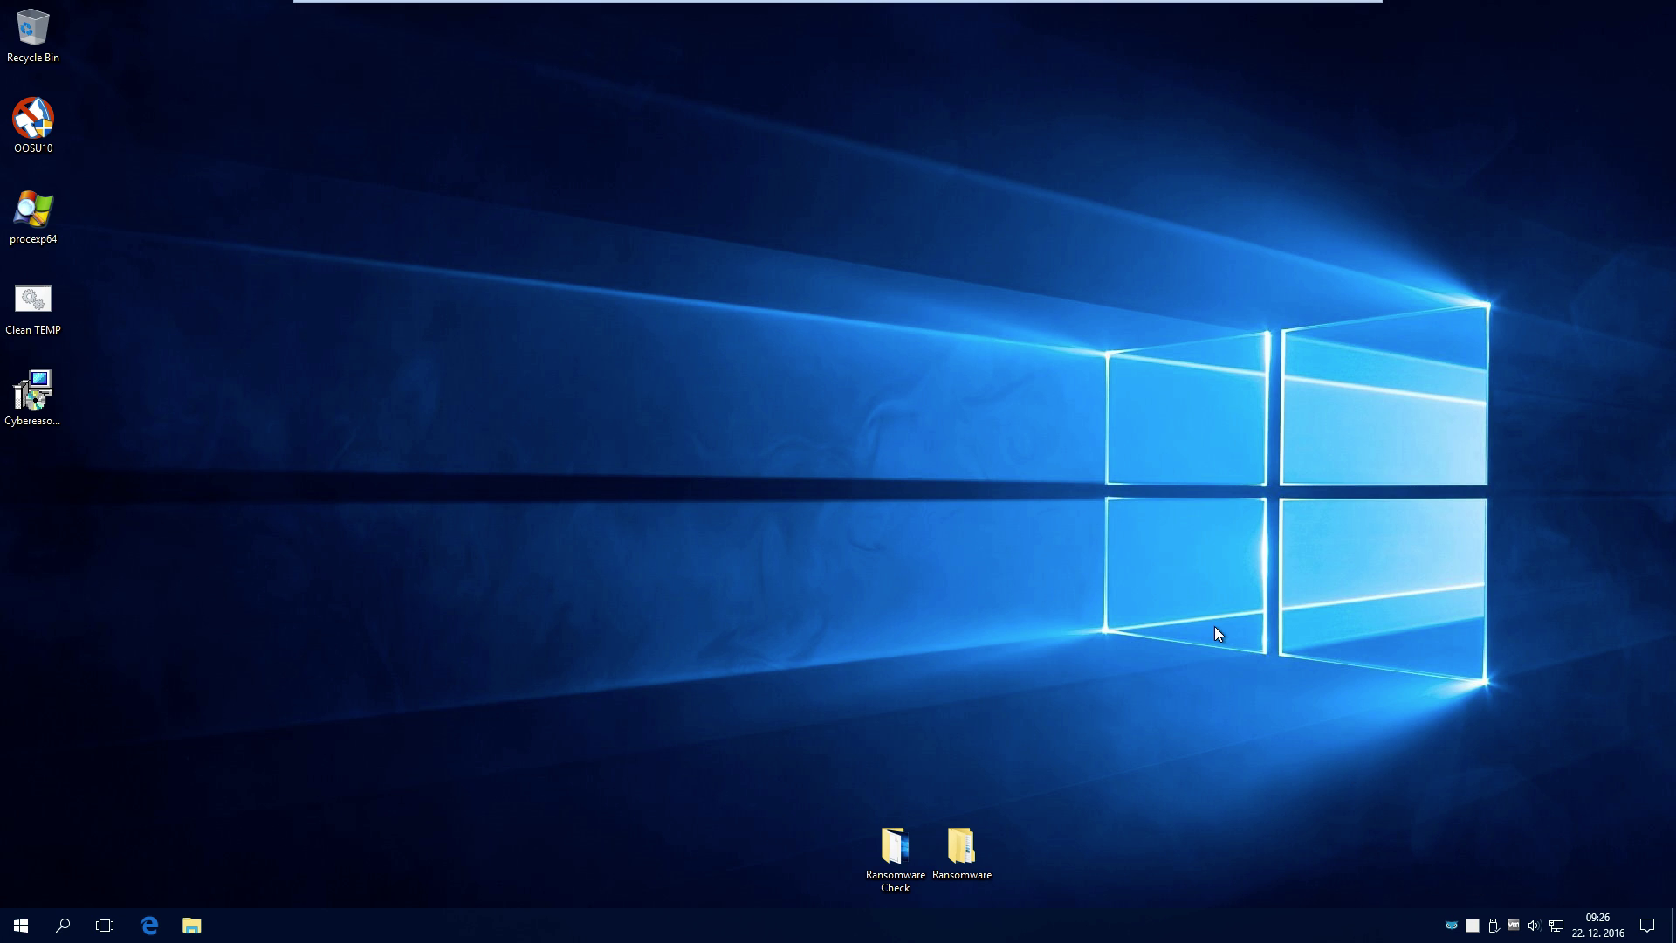
# Review the sample list in the desktop's Ransomware folder and close its window
pyautogui.doubleClick(956, 847)
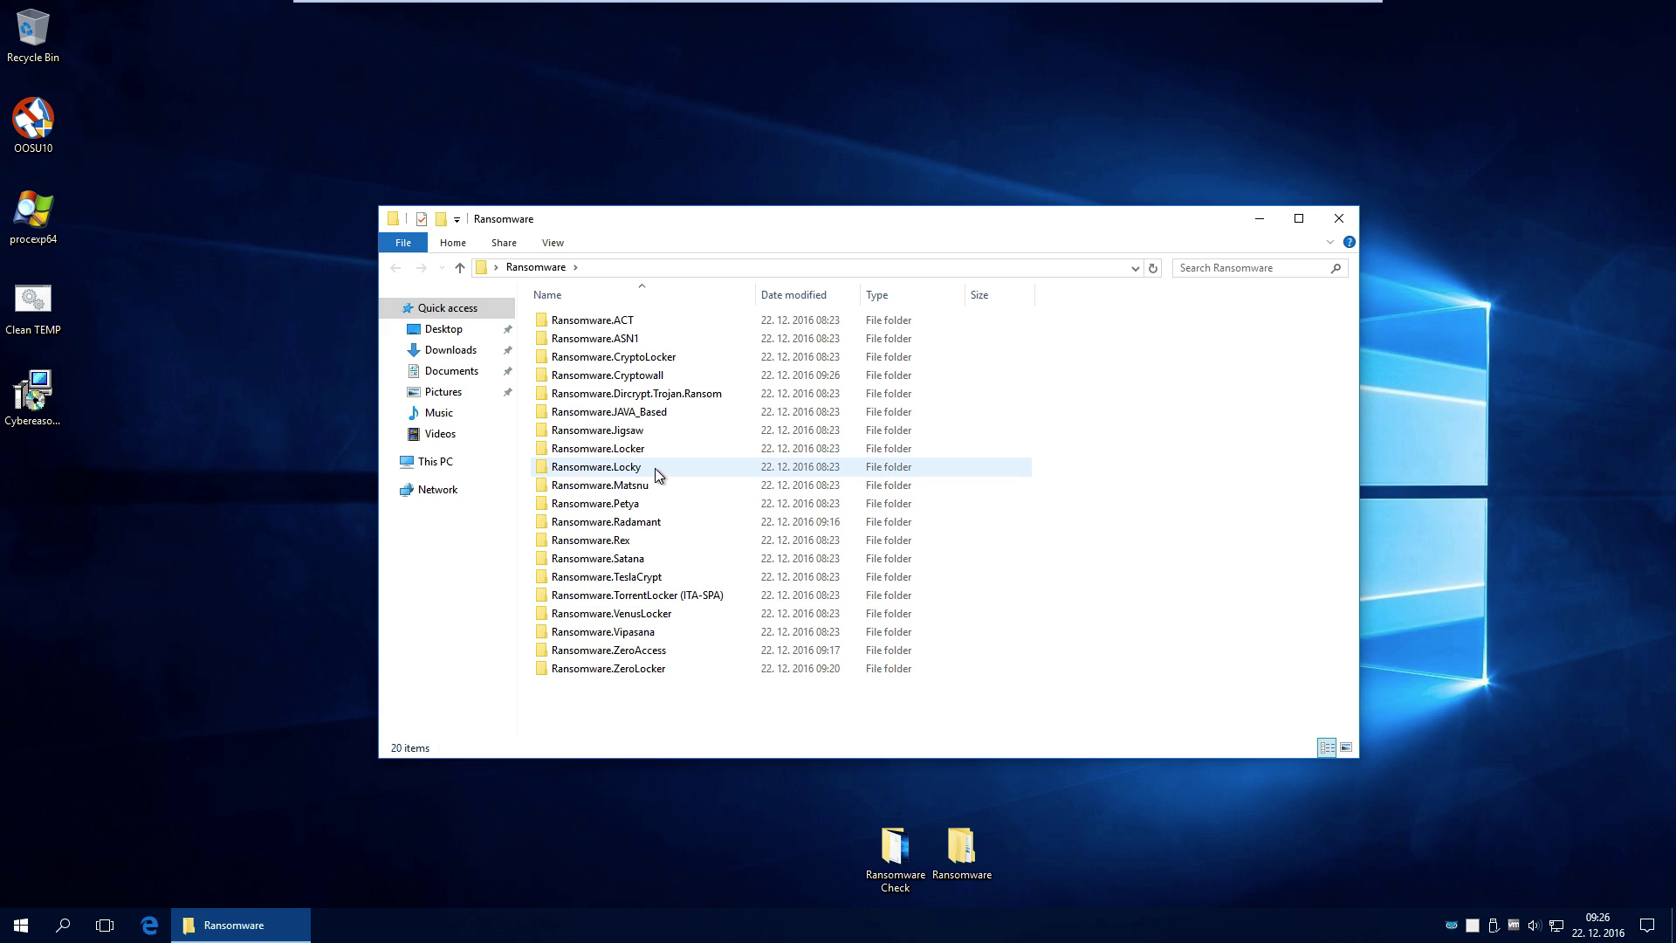
pyautogui.moveTo(673, 402)
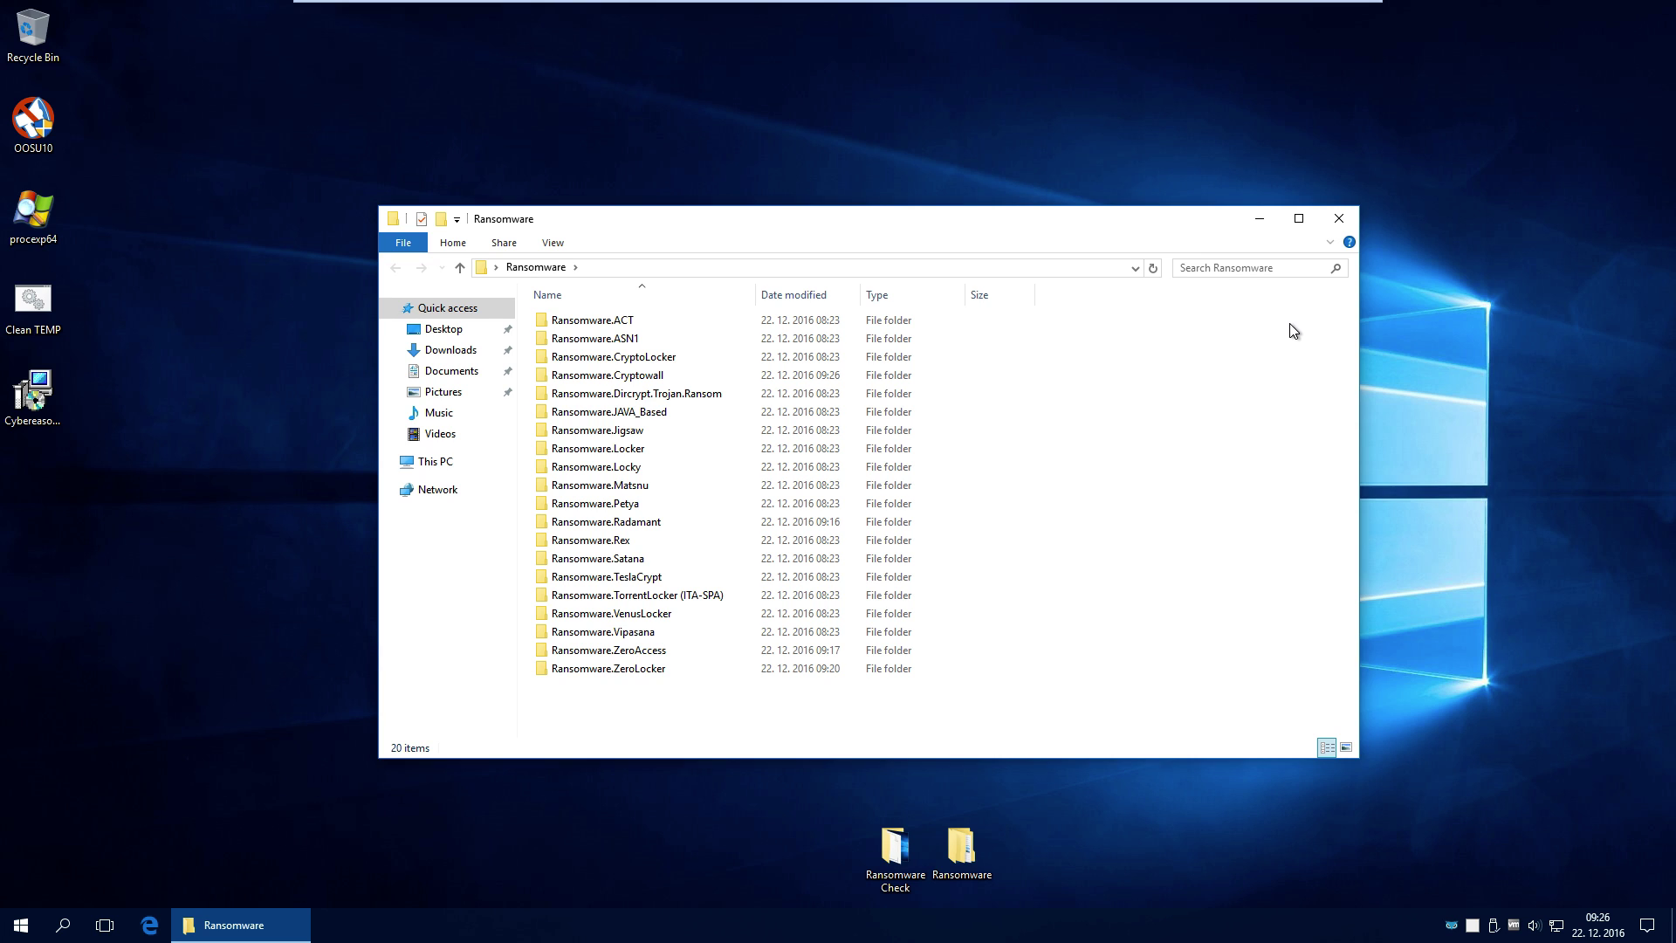
pyautogui.click(1348, 225)
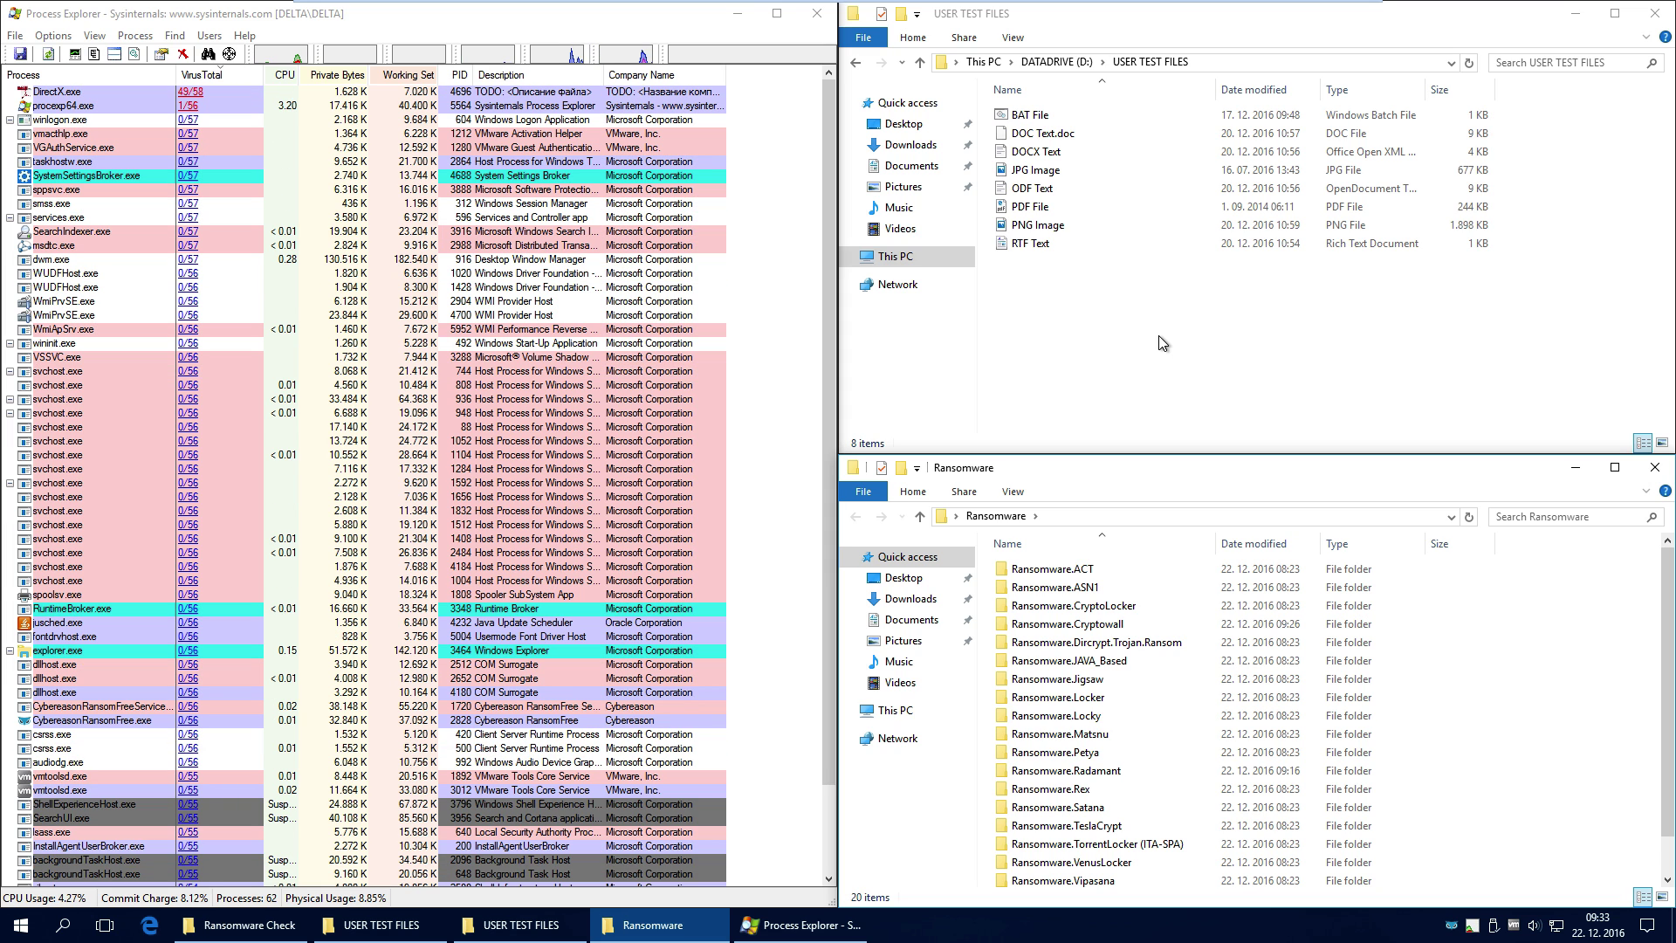
# Check the USER TEST FILES folders on DATADRIVE (D:) and in Documents, and move Process Explorer to the first place among the taskbar windows
pyautogui.click(1201, 322)
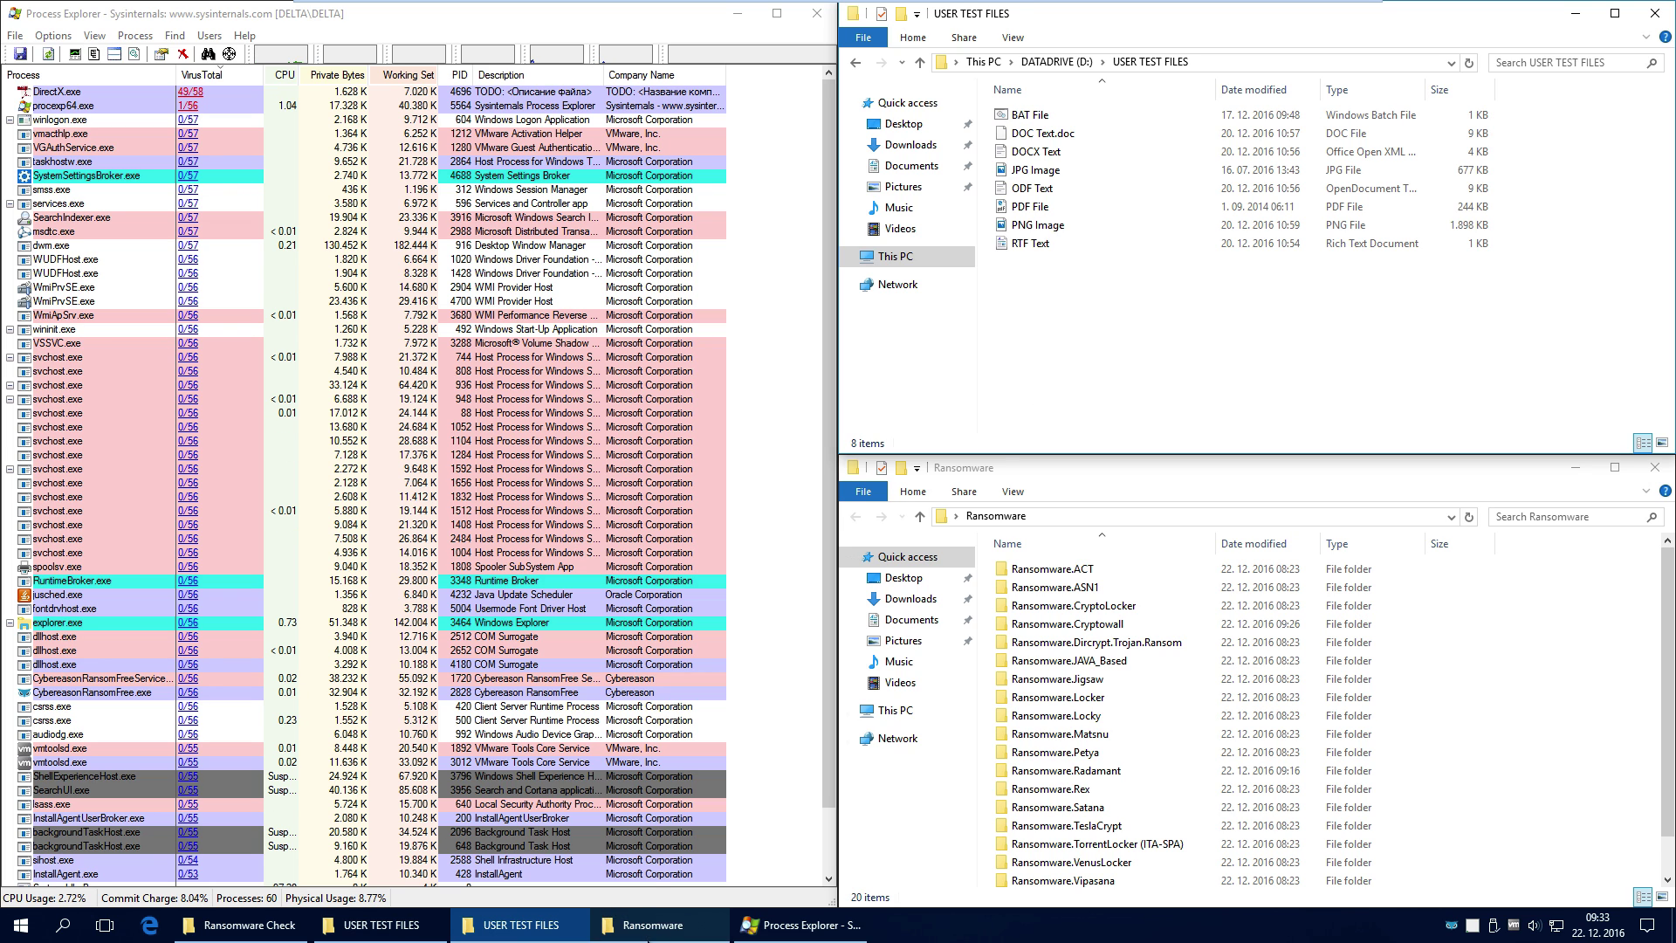
pyautogui.click(622, 924)
pyautogui.click(355, 933)
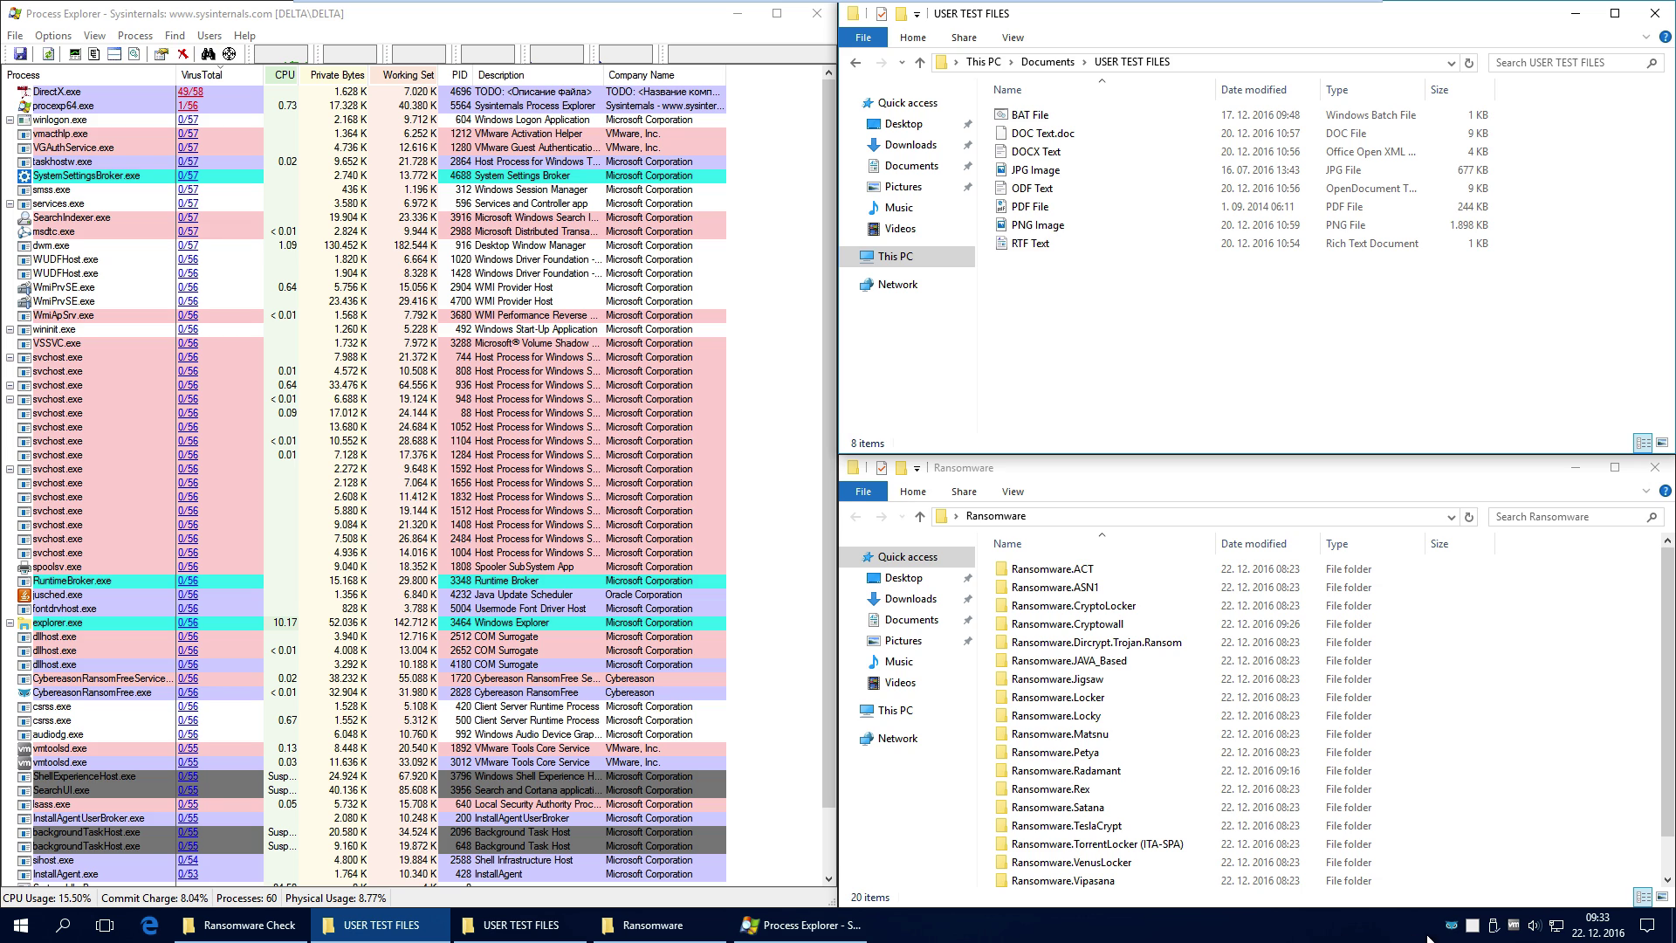
pyautogui.moveTo(749, 927); pyautogui.dragTo(235, 926)
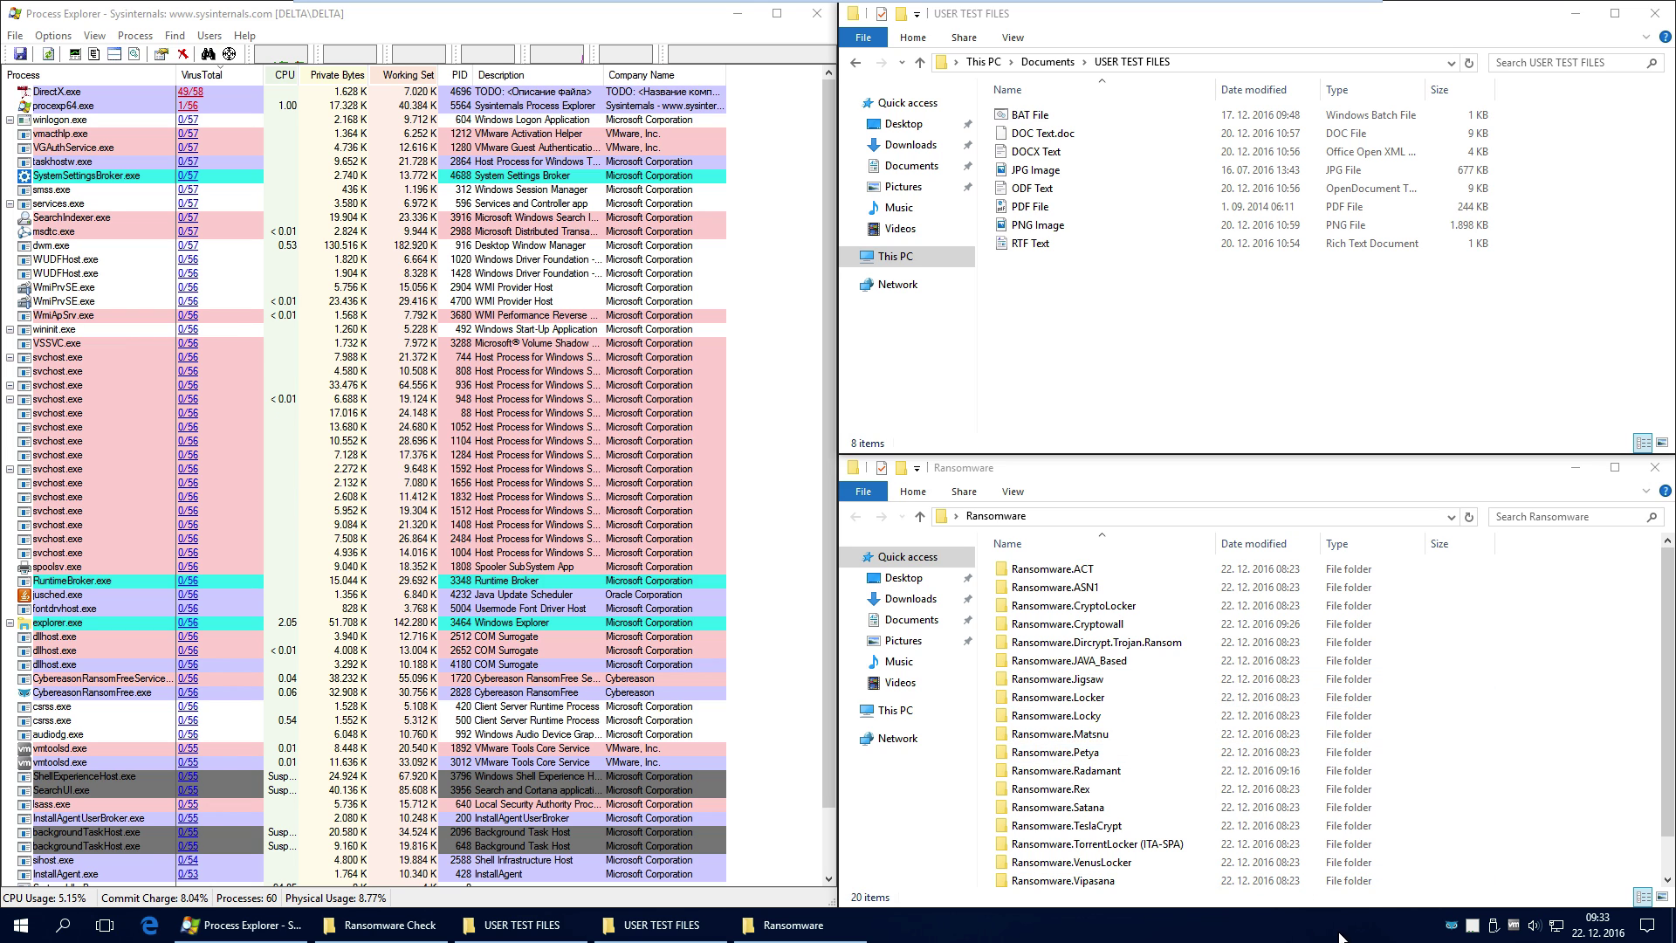
# Look inside Ransomware.Locker and Ransomware.Dircrypt.Trojan.Ransom, recheck both USER TEST FILES folders, and return to the Ransomware list
pyautogui.doubleClick(1102, 706)
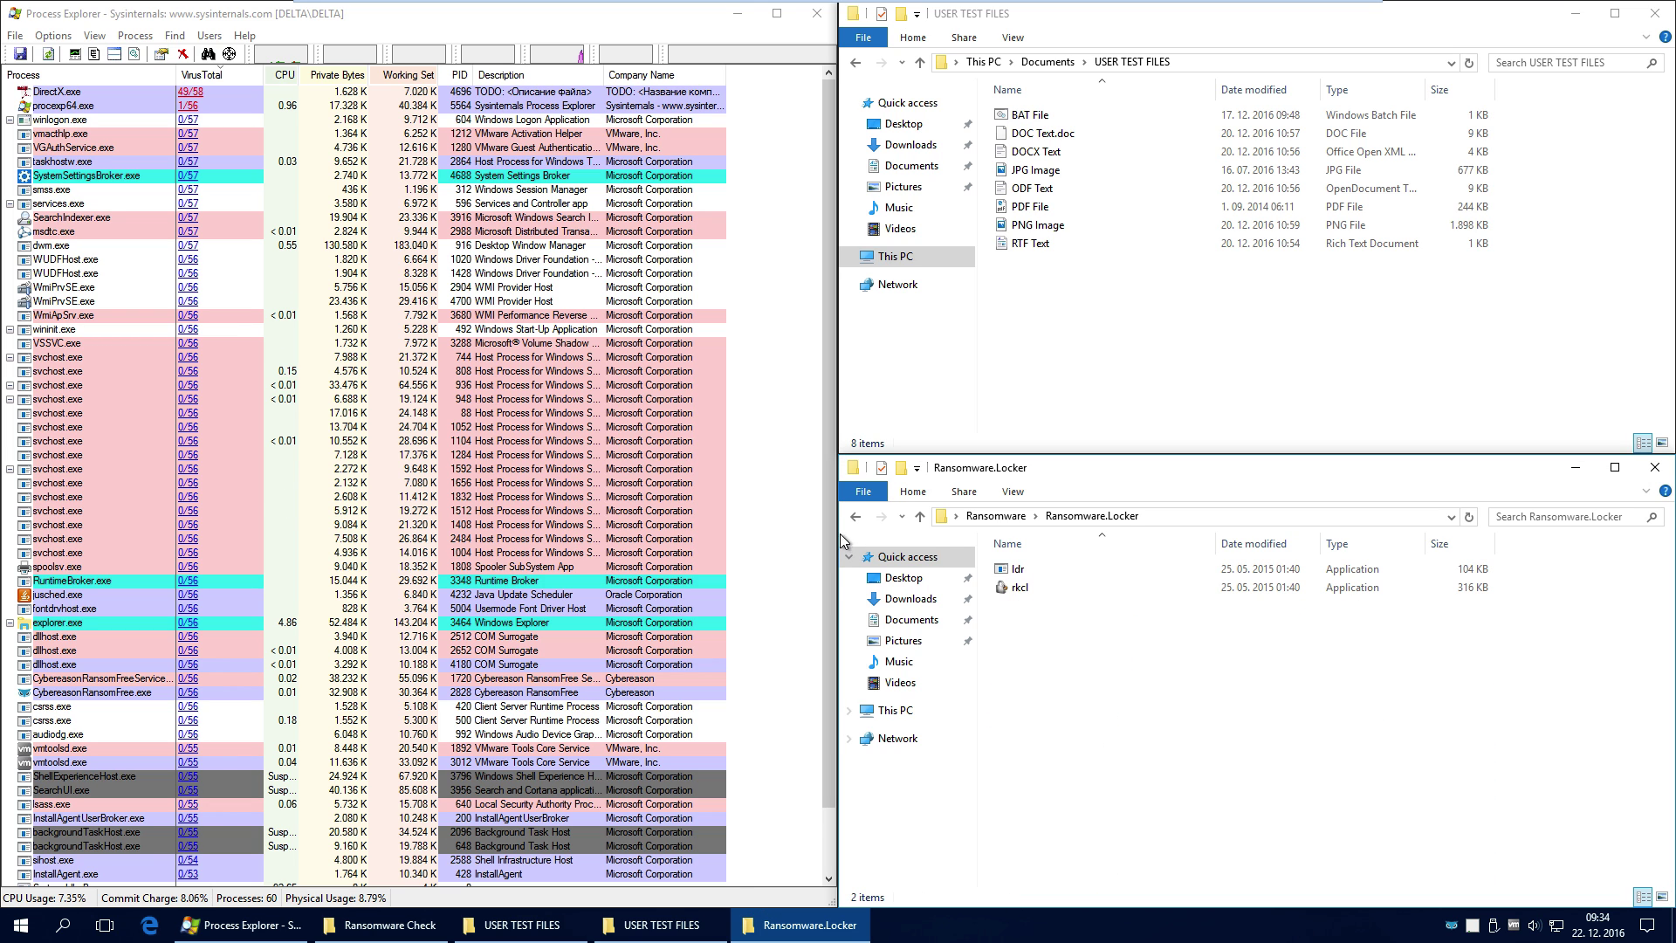
pyautogui.click(855, 523)
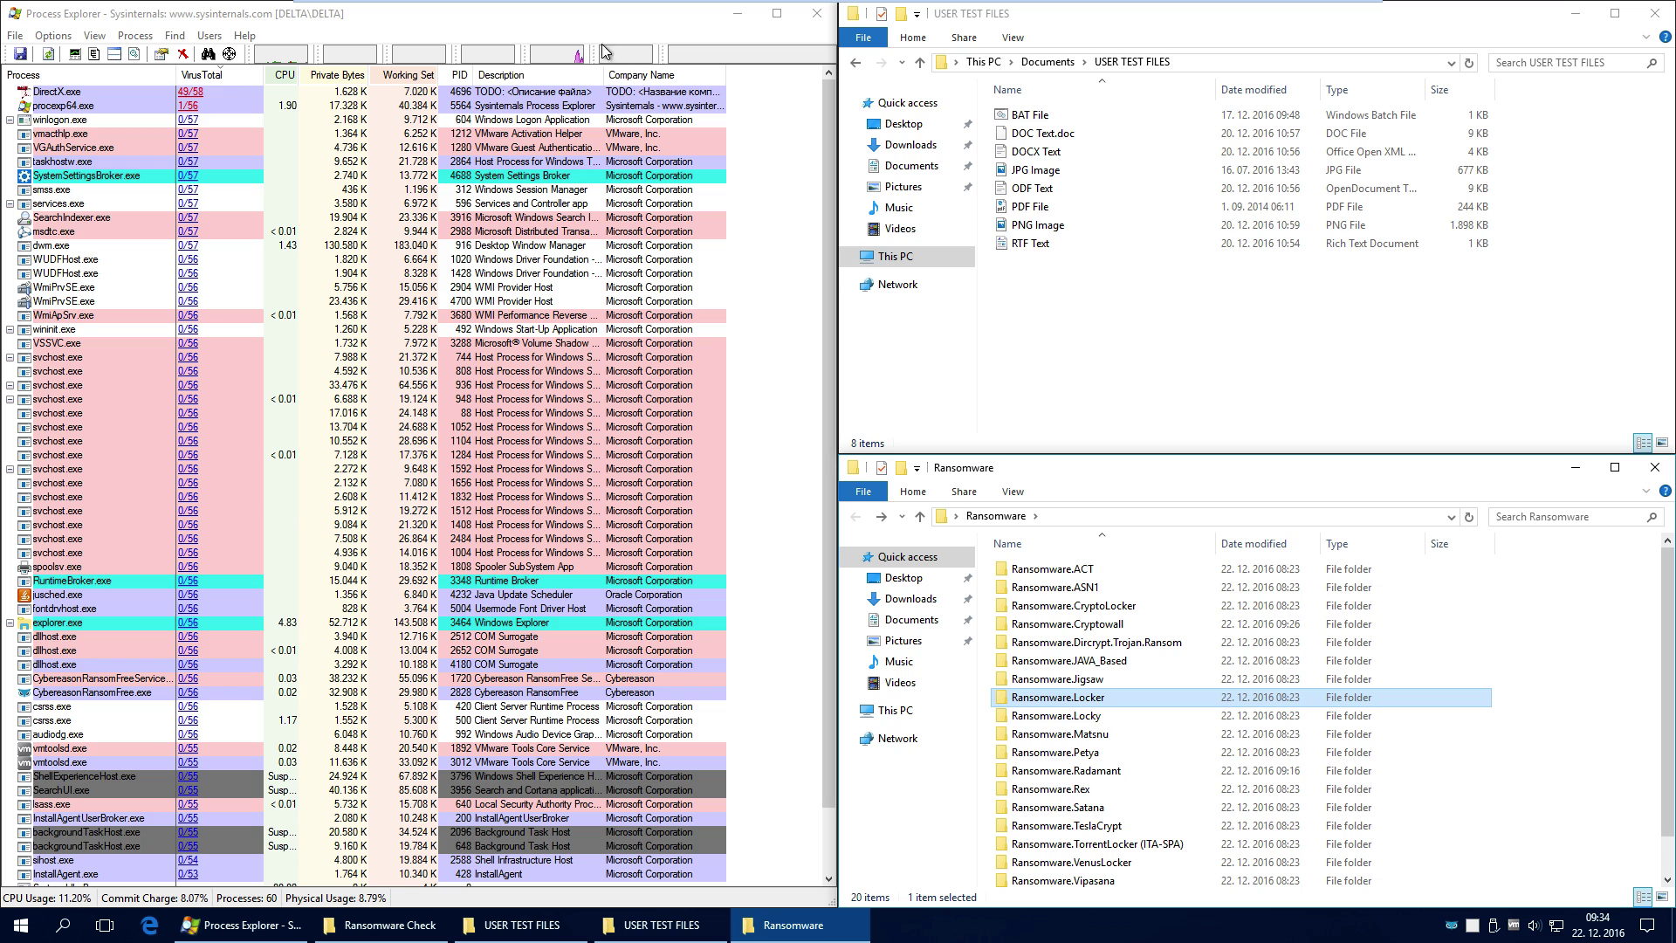
pyautogui.click(1362, 936)
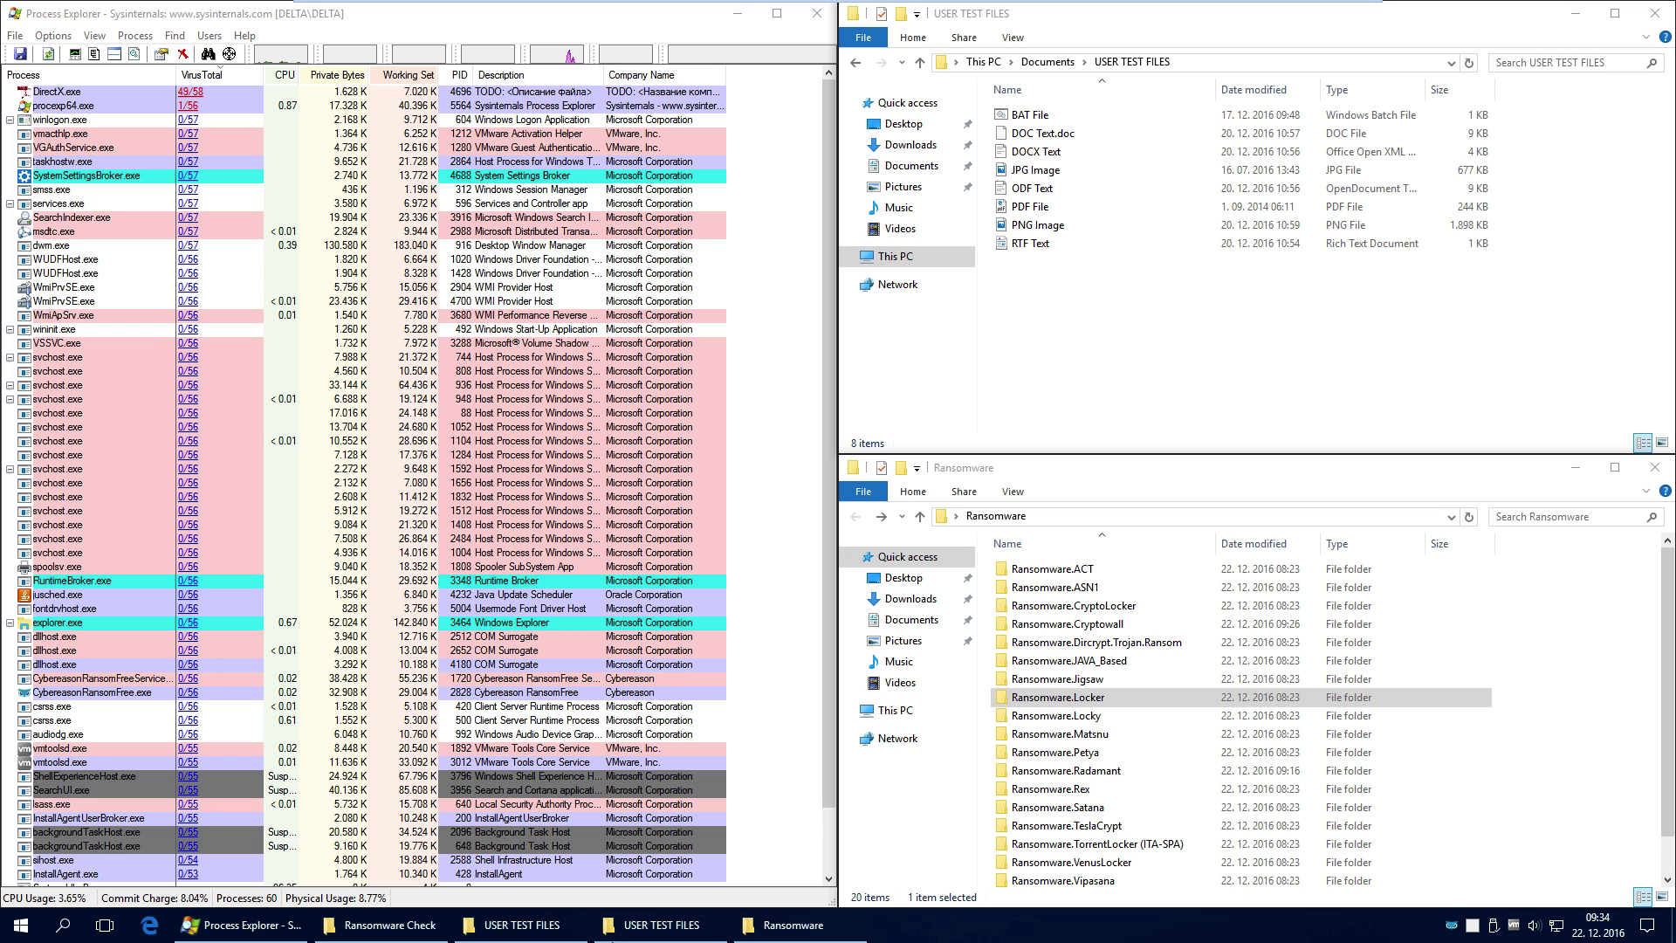
pyautogui.click(661, 925)
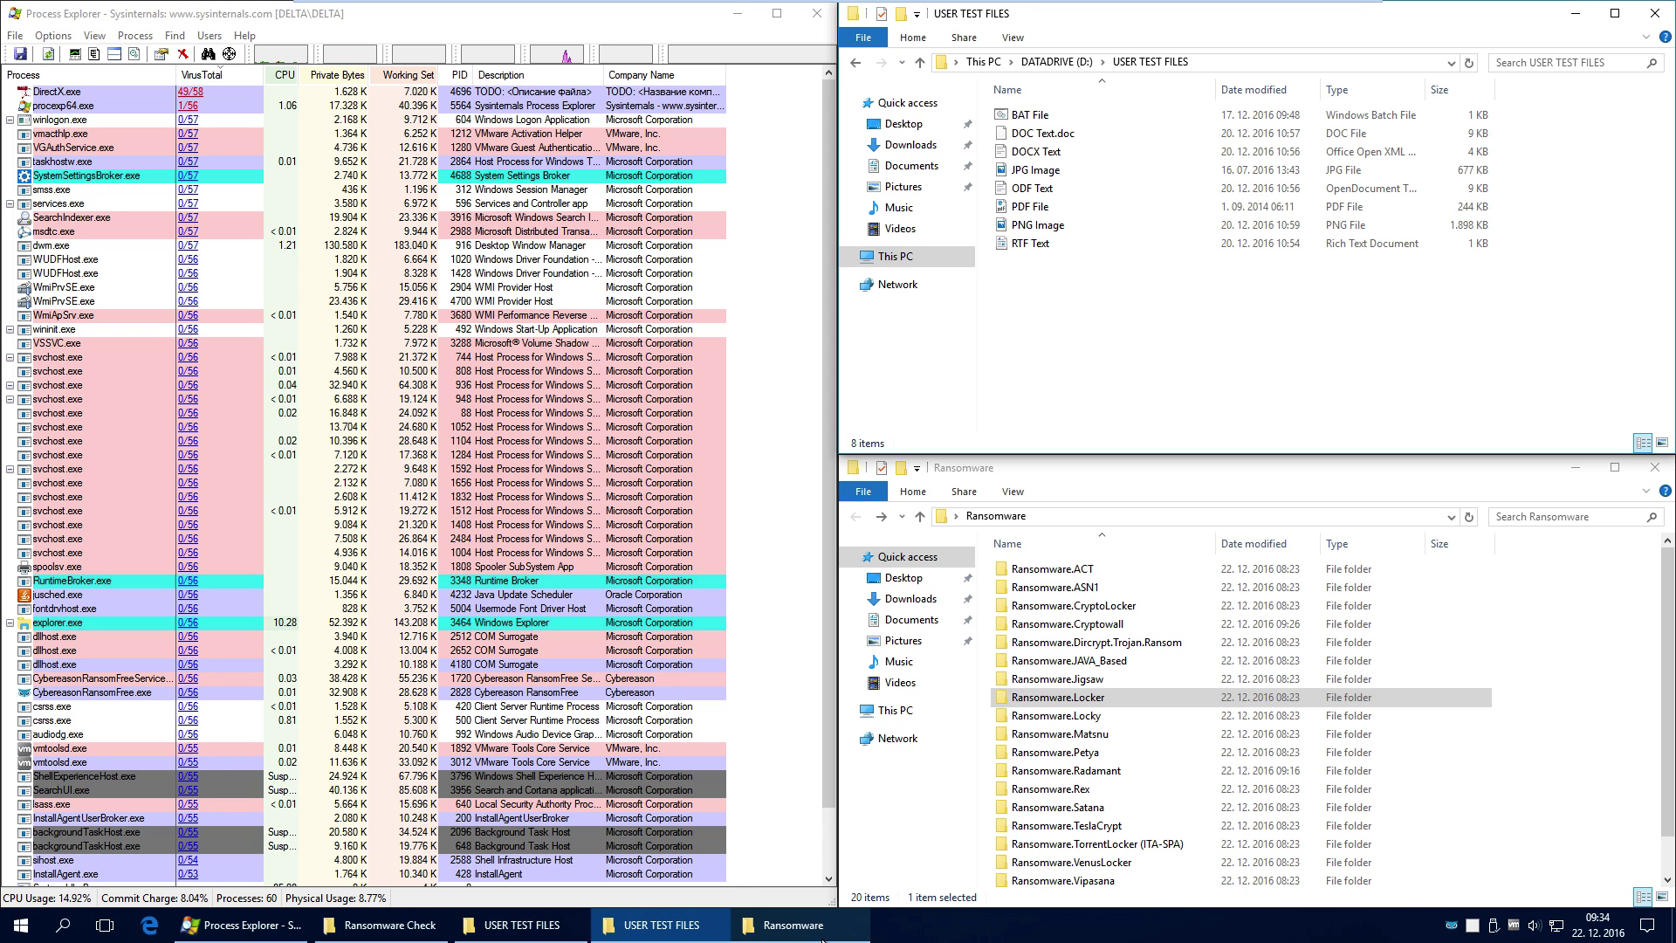
pyautogui.click(535, 929)
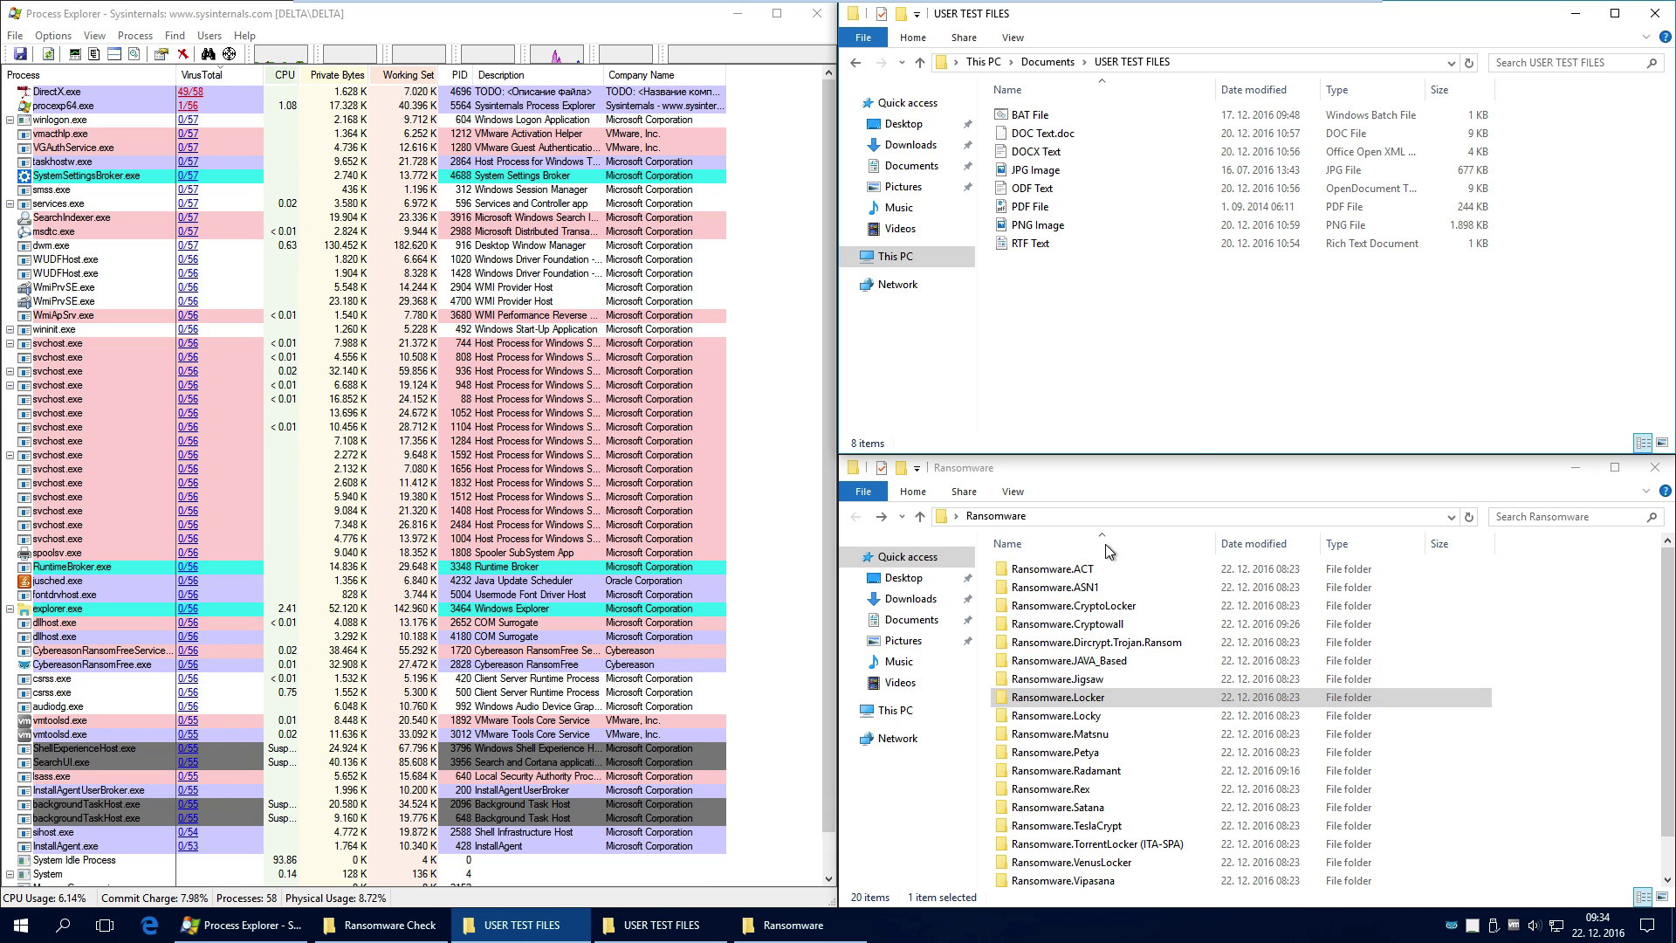
pyautogui.doubleClick(1171, 643)
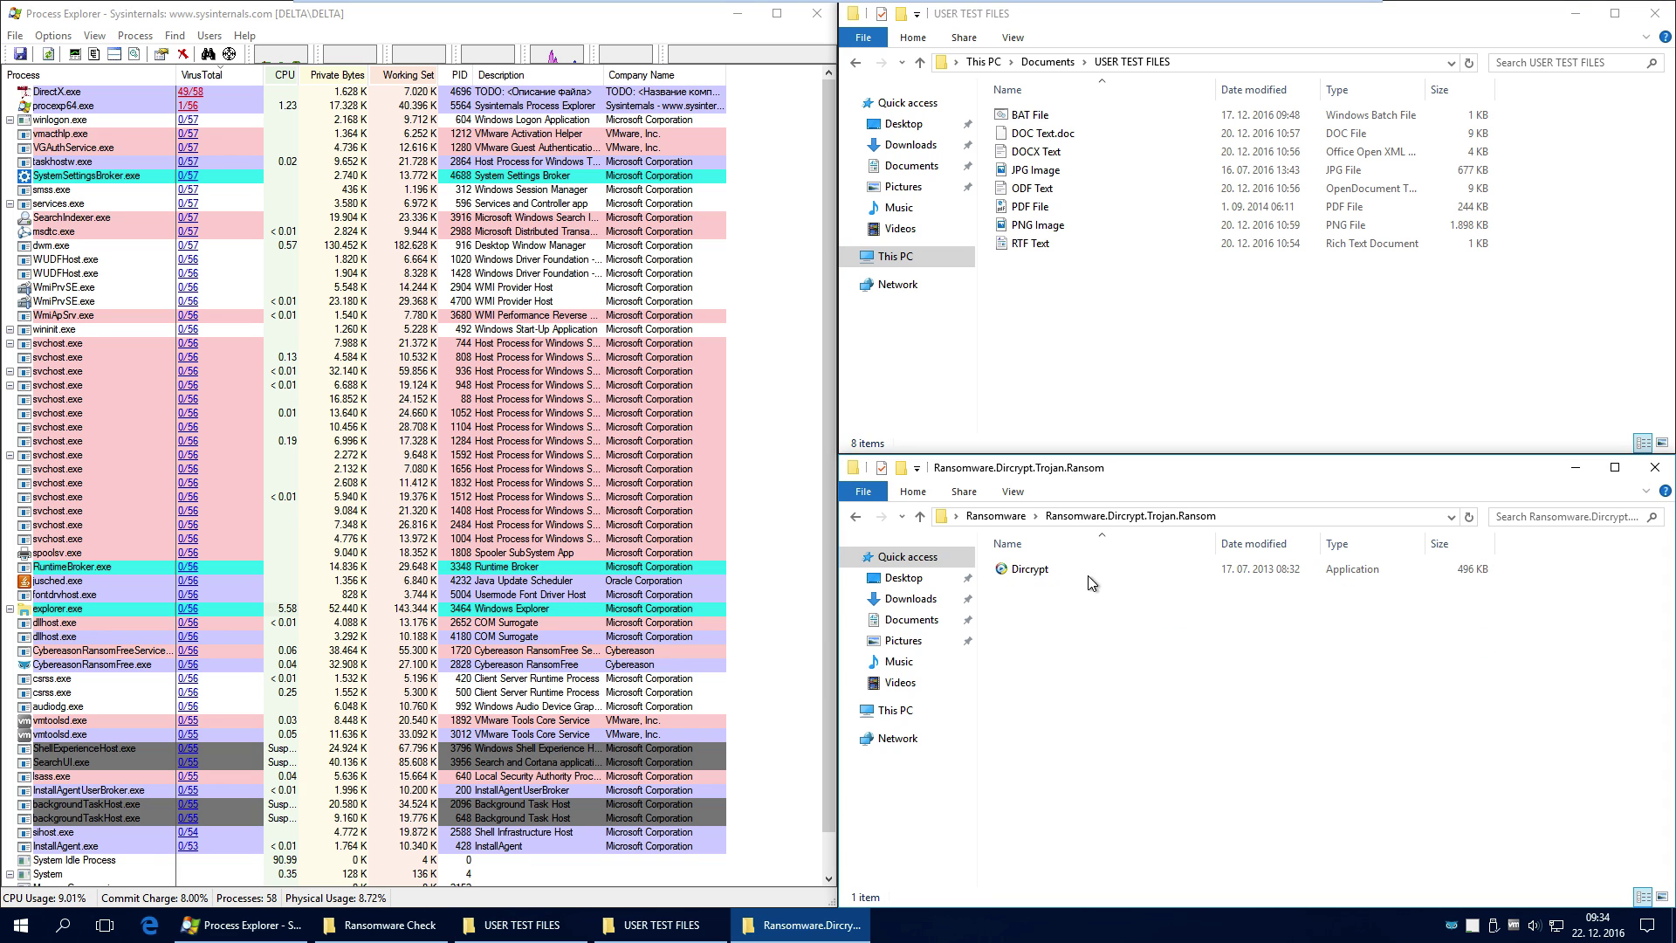
pyautogui.press('BackSpace')
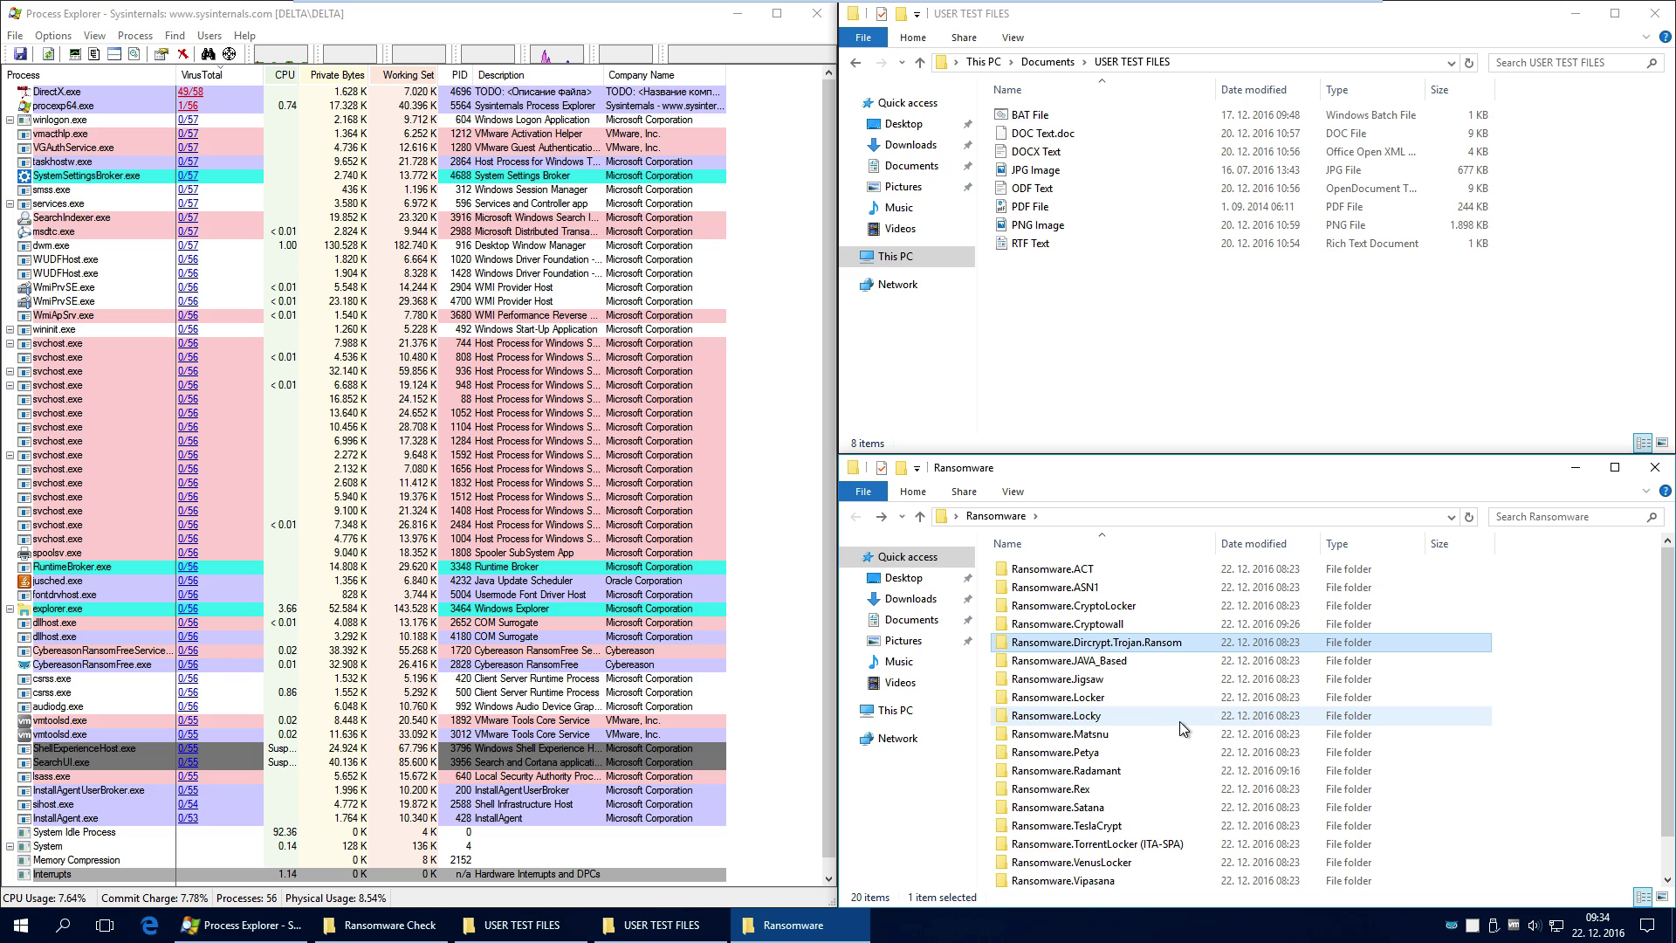
# Run the Matsnu sample from Ransomware.Matsnu, check the Documents test files, and return to the Ransomware list
pyautogui.doubleClick(1135, 733)
pyautogui.doubleClick(1042, 569)
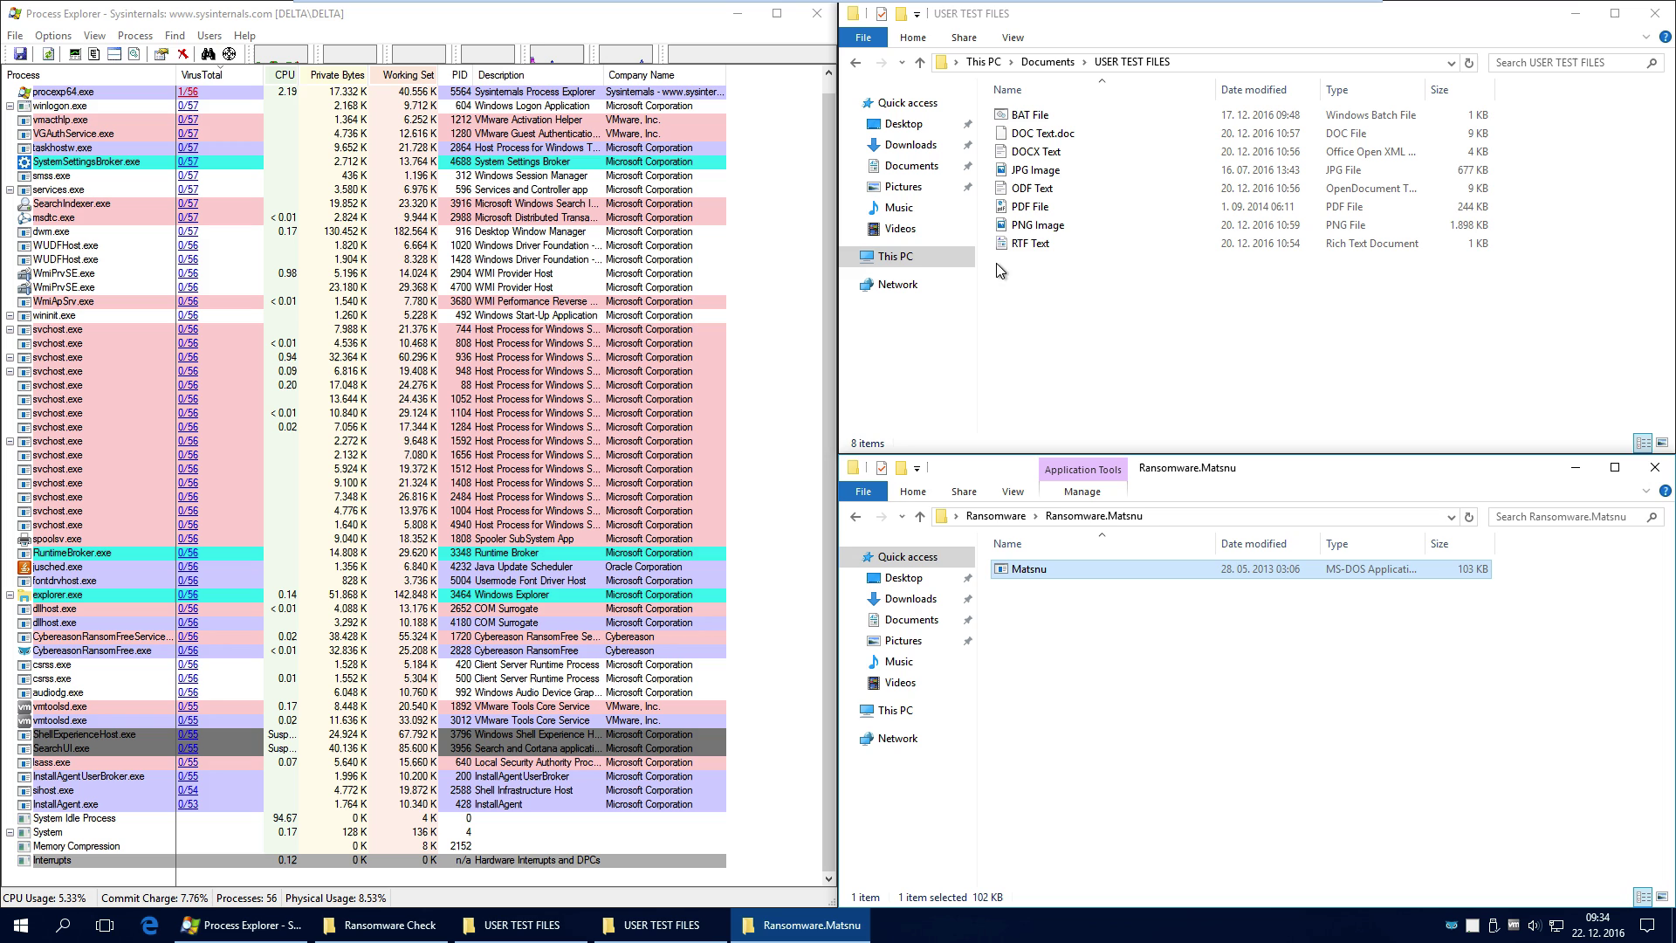
pyautogui.click(1124, 324)
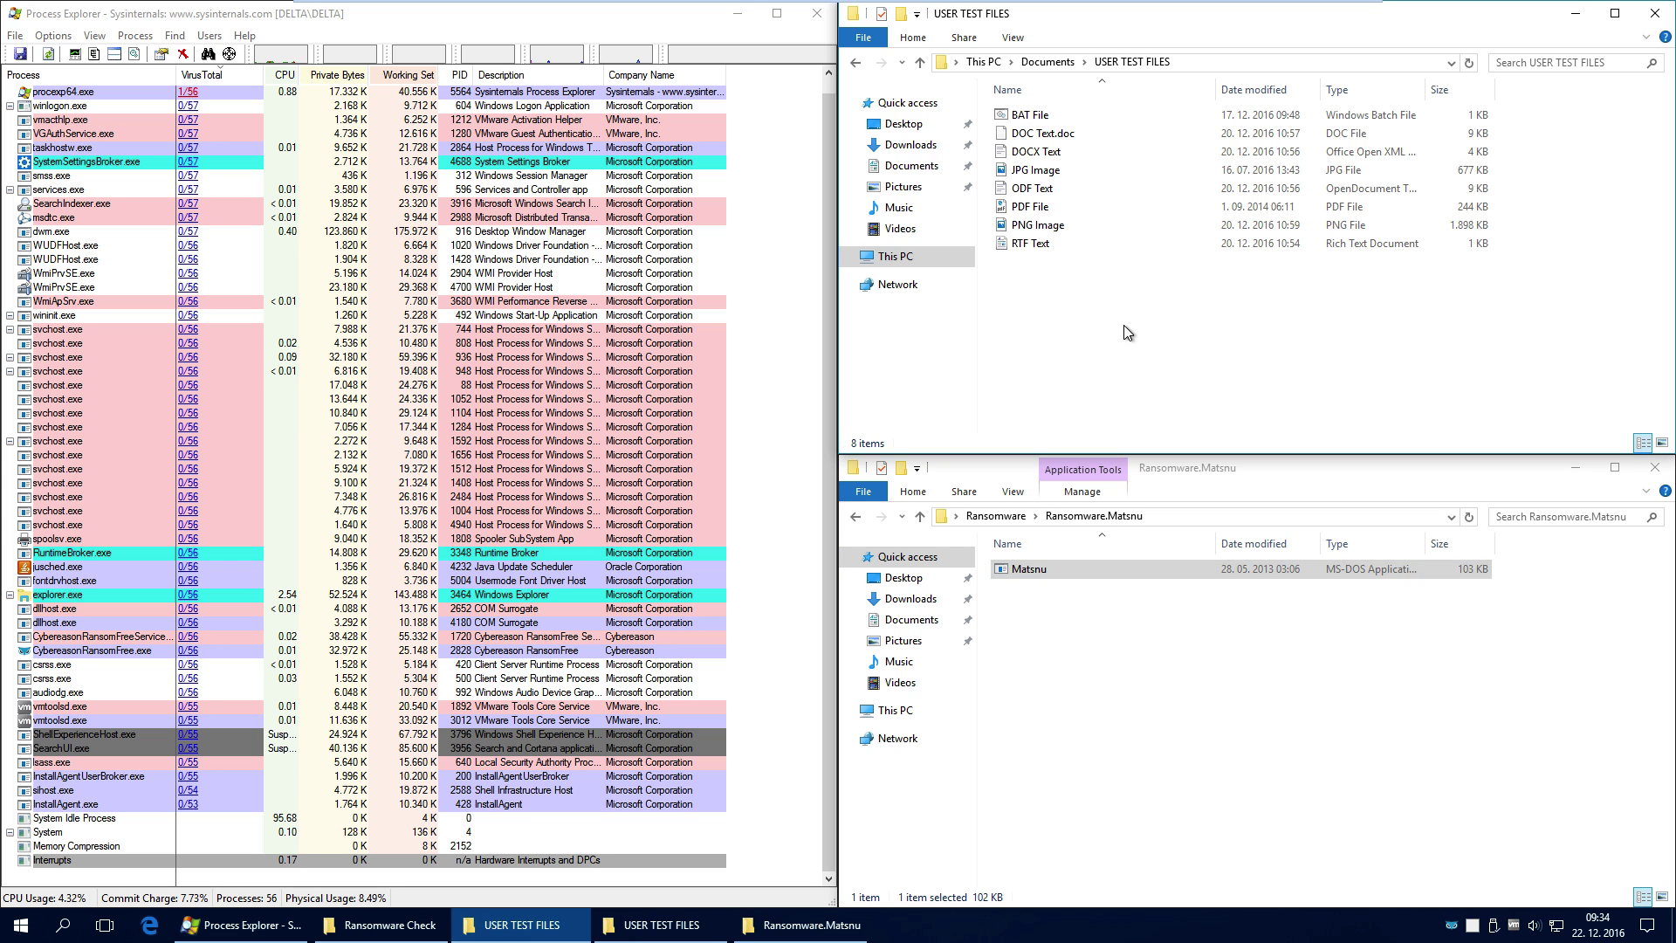
pyautogui.click(853, 516)
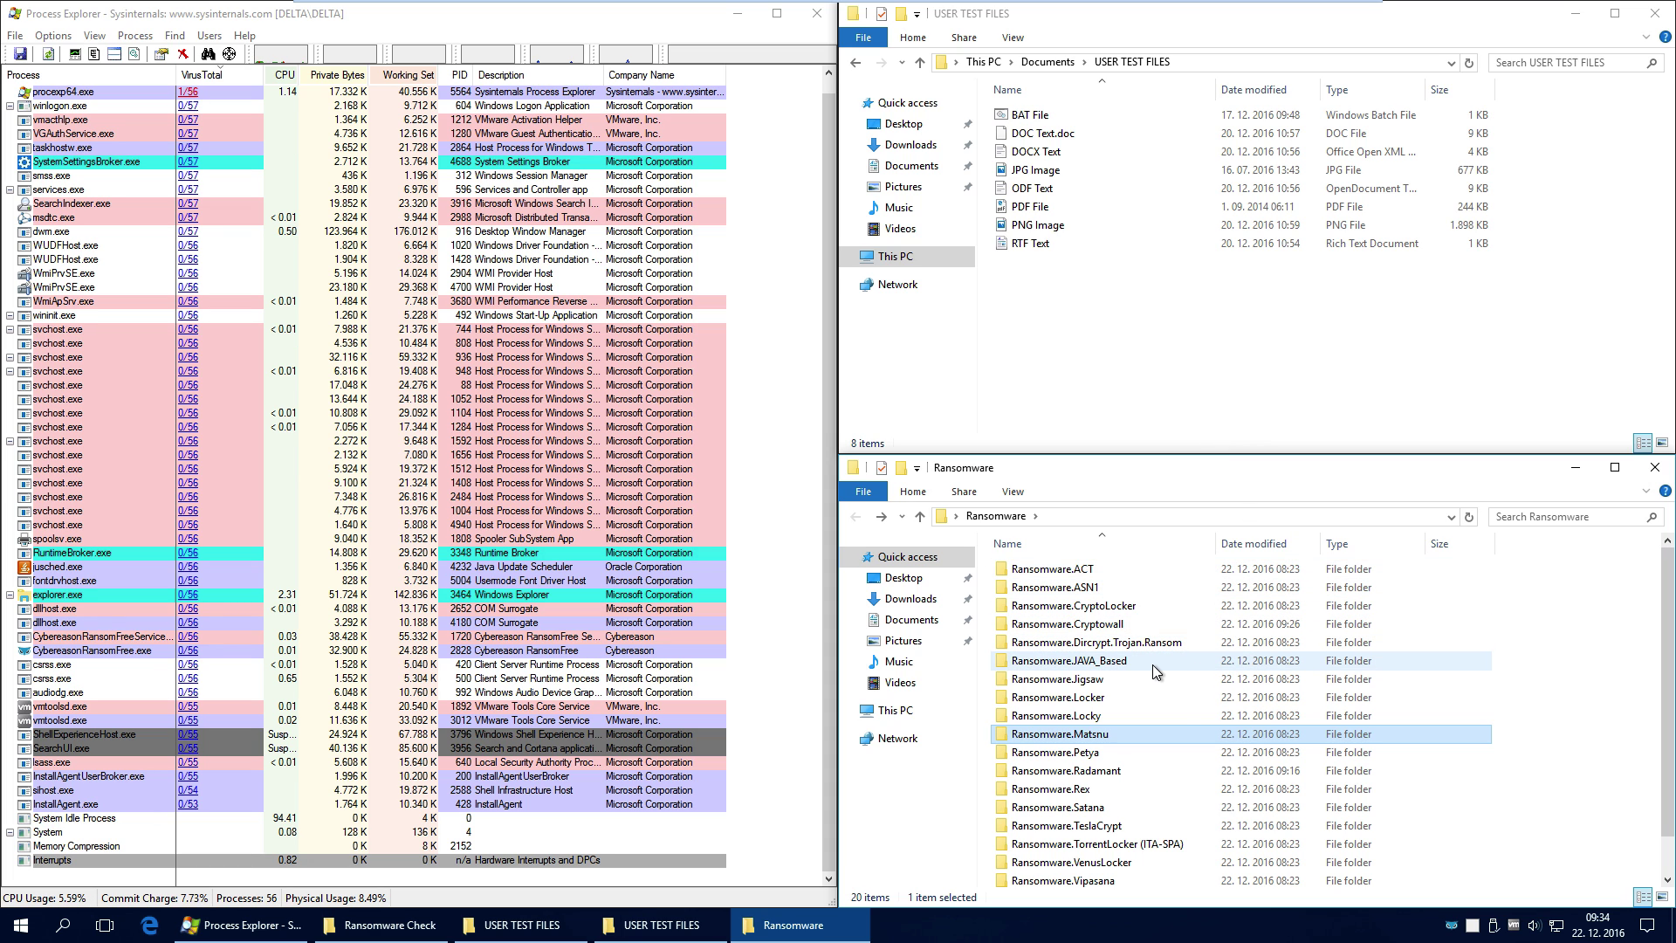
# Run the BOLETO-ABRIL-2016.pdf Jar sample from Ransomware.JAVA_Based and return to the Ransomware list
pyautogui.moveTo(1153, 663)
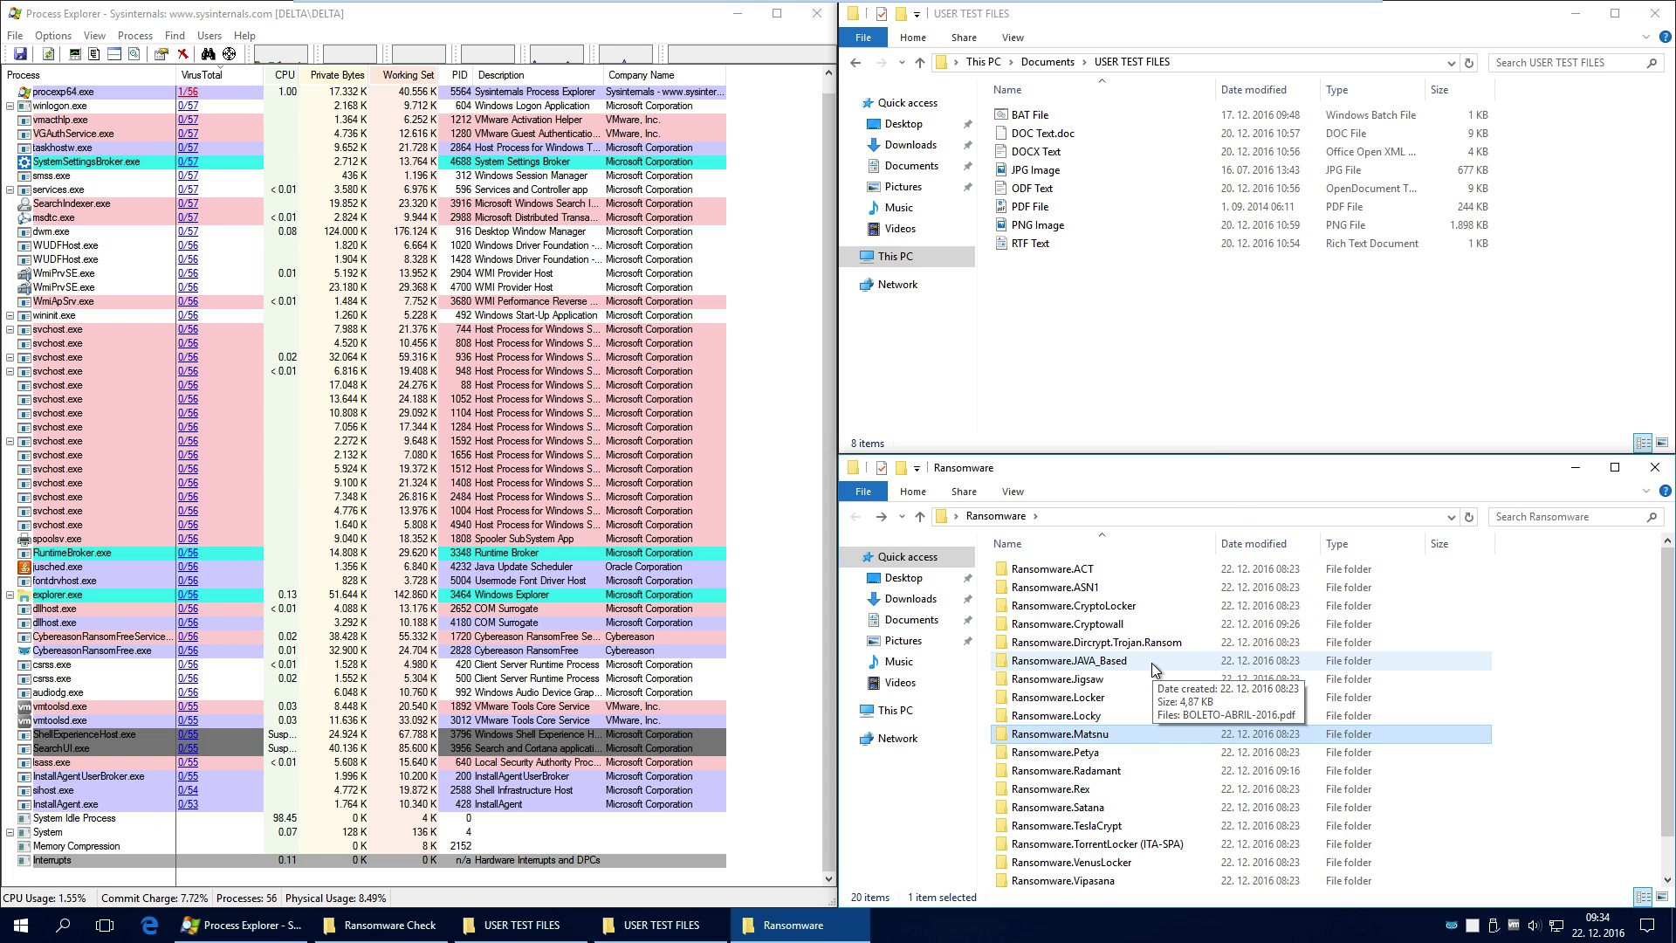
pyautogui.doubleClick(1151, 663)
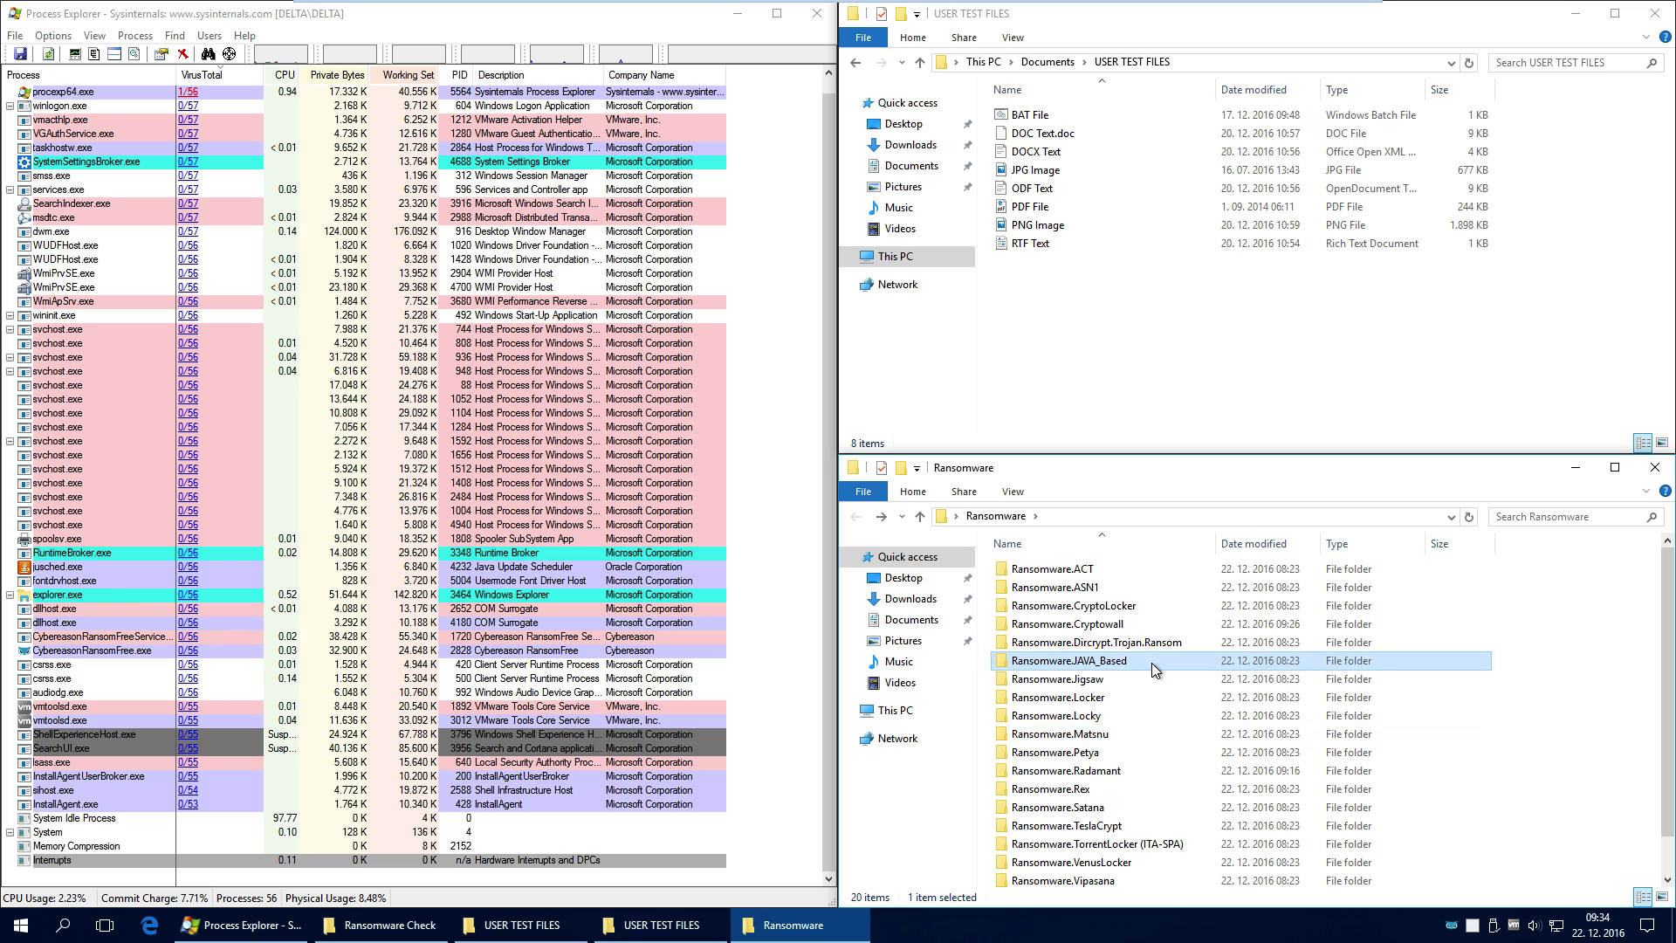
pyautogui.doubleClick(1071, 572)
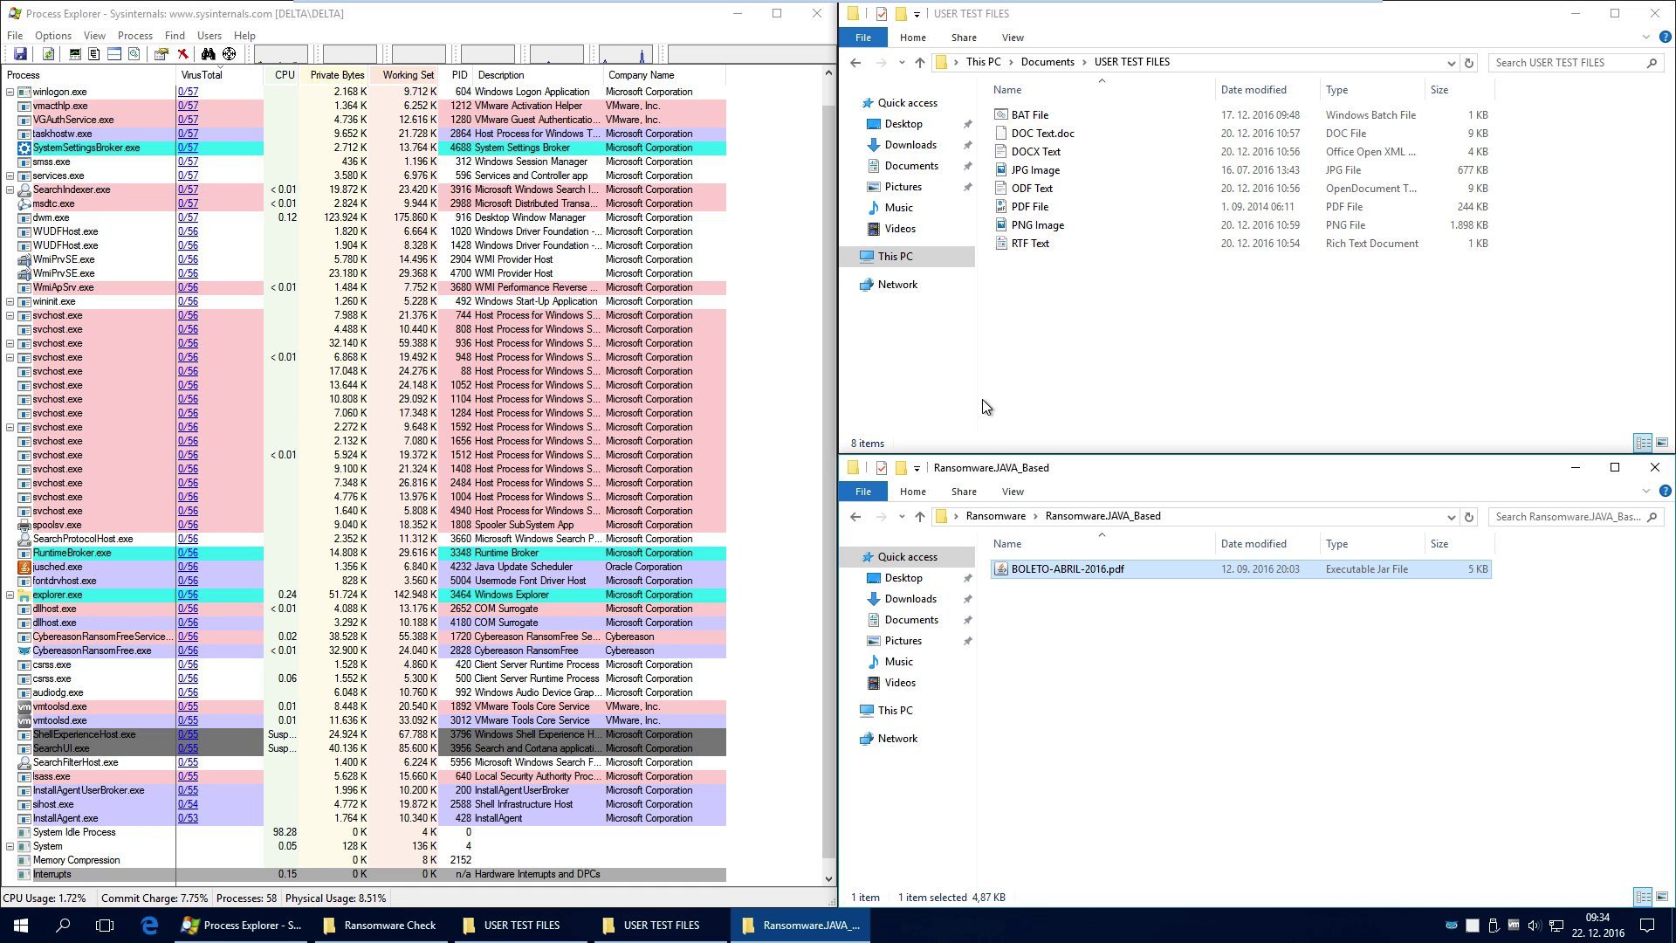
pyautogui.click(859, 517)
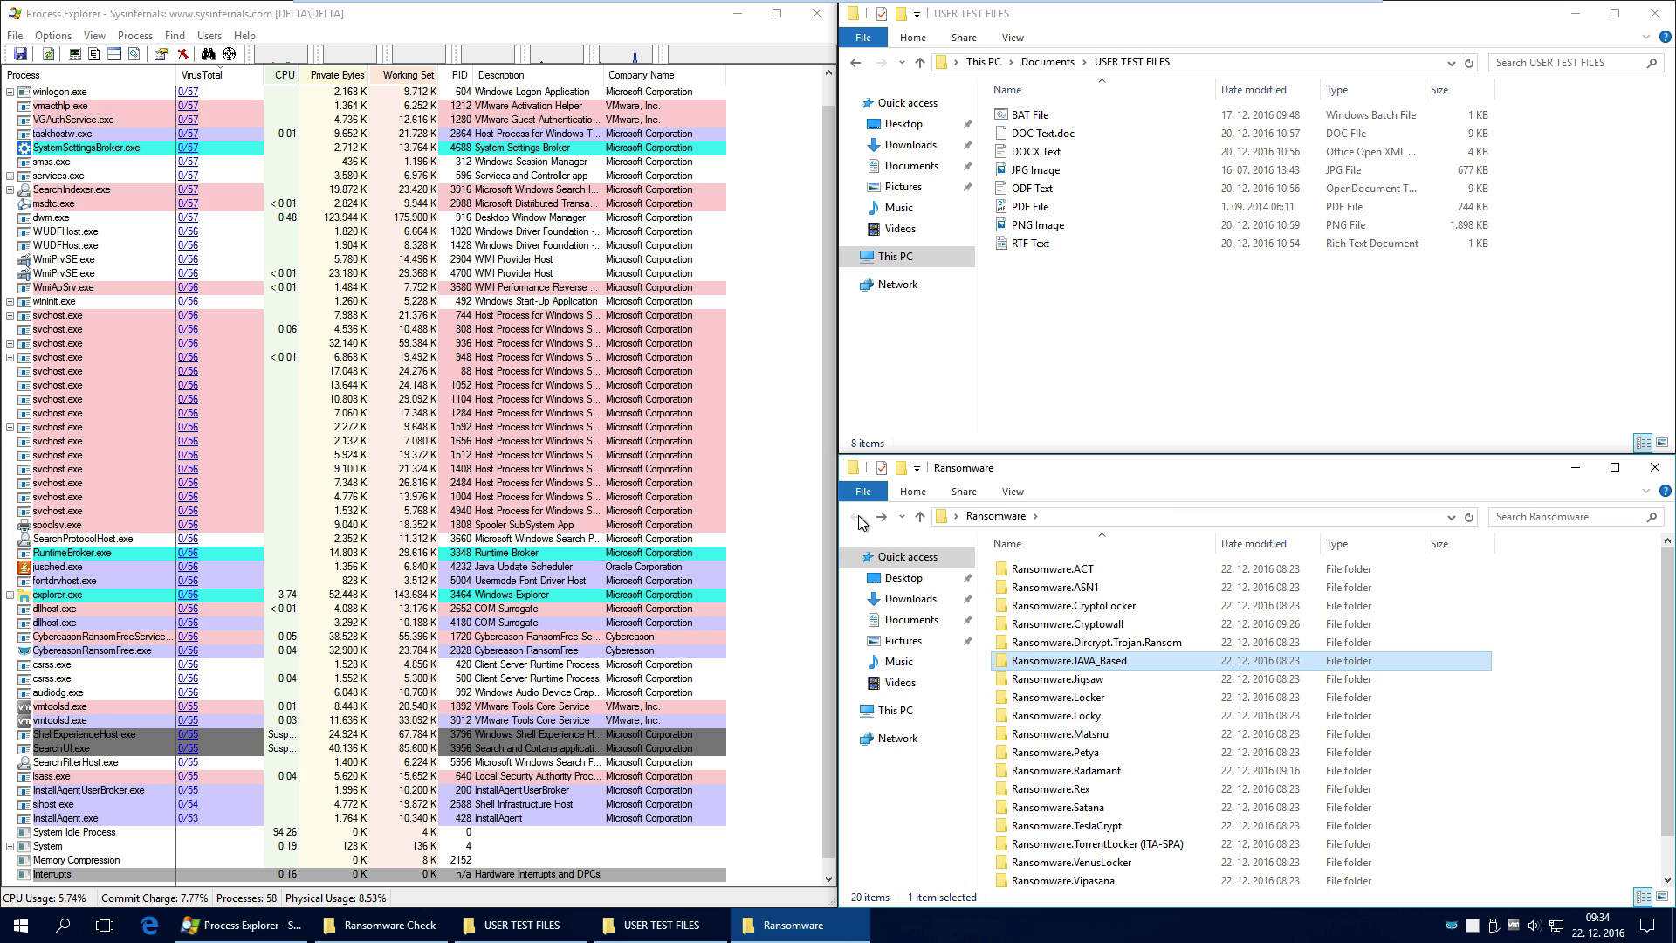
# Run the TeslaCrypt sample from Ransomware.TeslaCrypt and check the USER TEST FILES folder on DATADRIVE (D:)
pyautogui.doubleClick(1113, 827)
pyautogui.doubleClick(1060, 613)
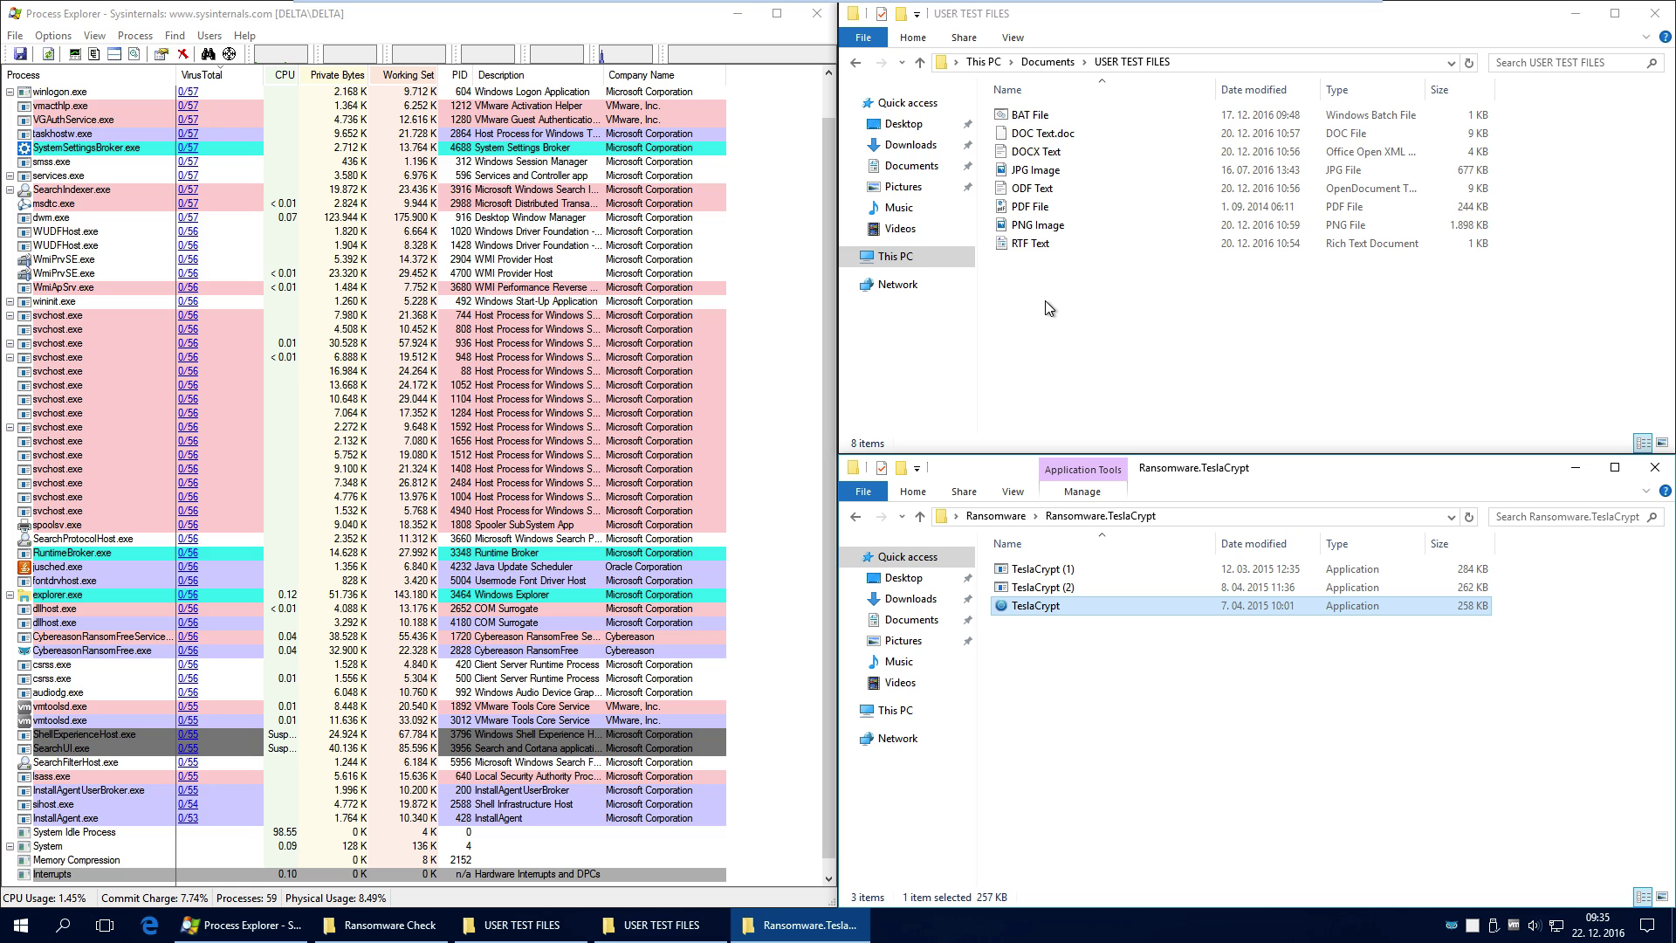
pyautogui.click(662, 925)
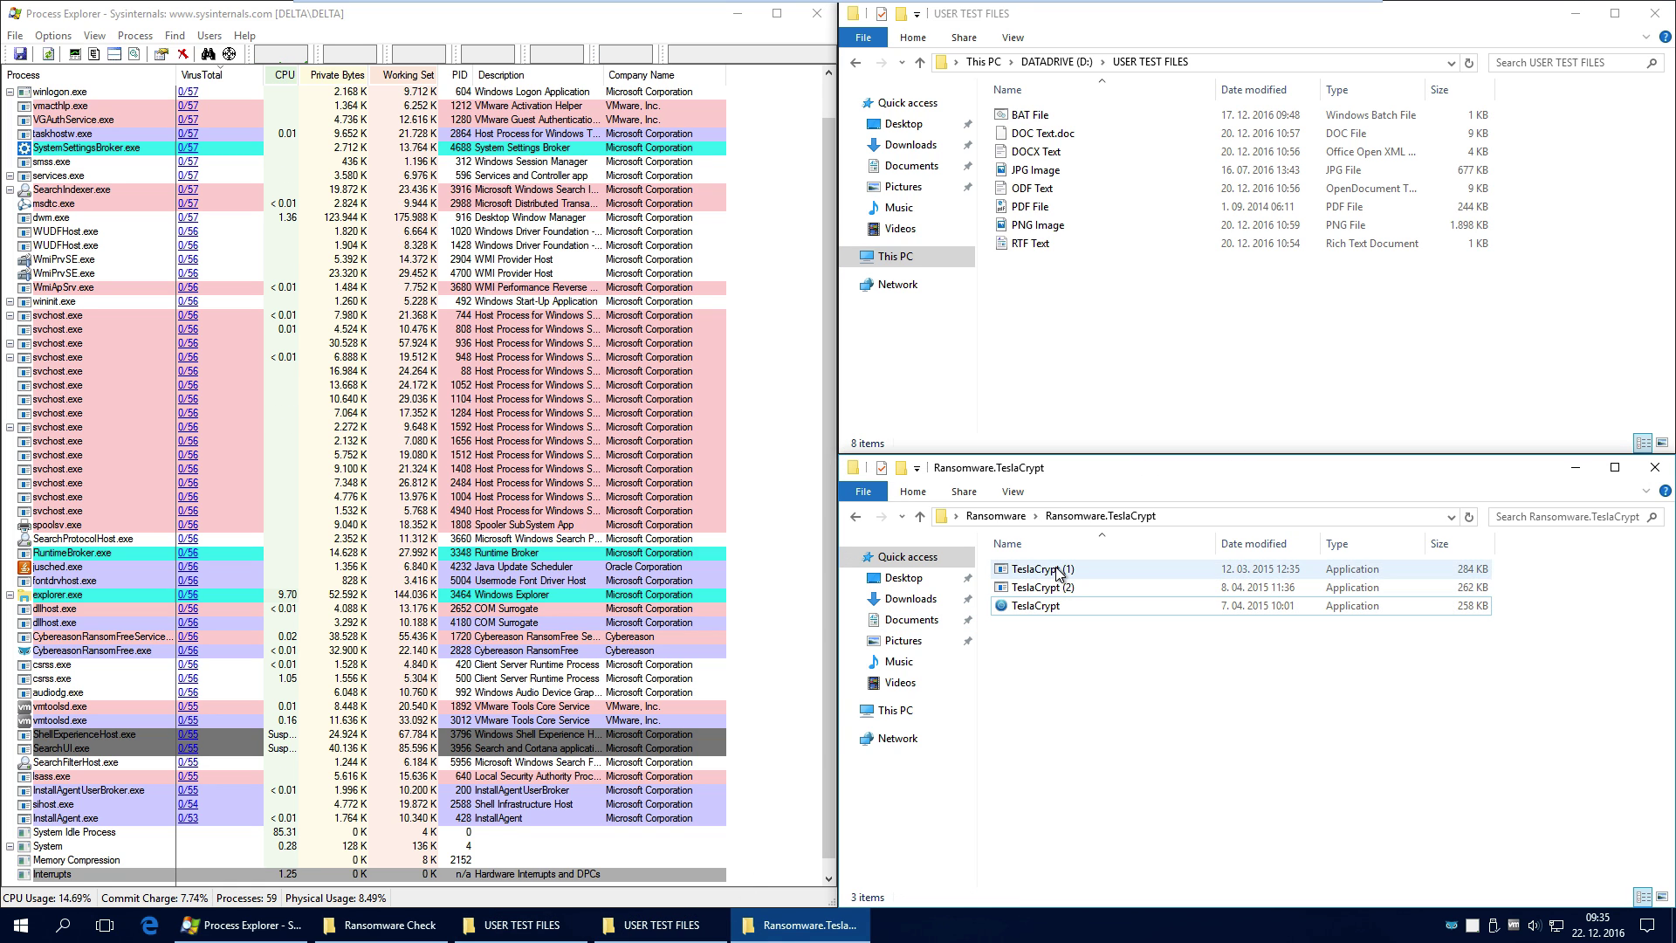
# Run TeslaCrypt (1), stop and clean the detected threat, and dismiss the confirmation message
pyautogui.moveTo(1054, 569); pyautogui.dragTo(1058, 572)
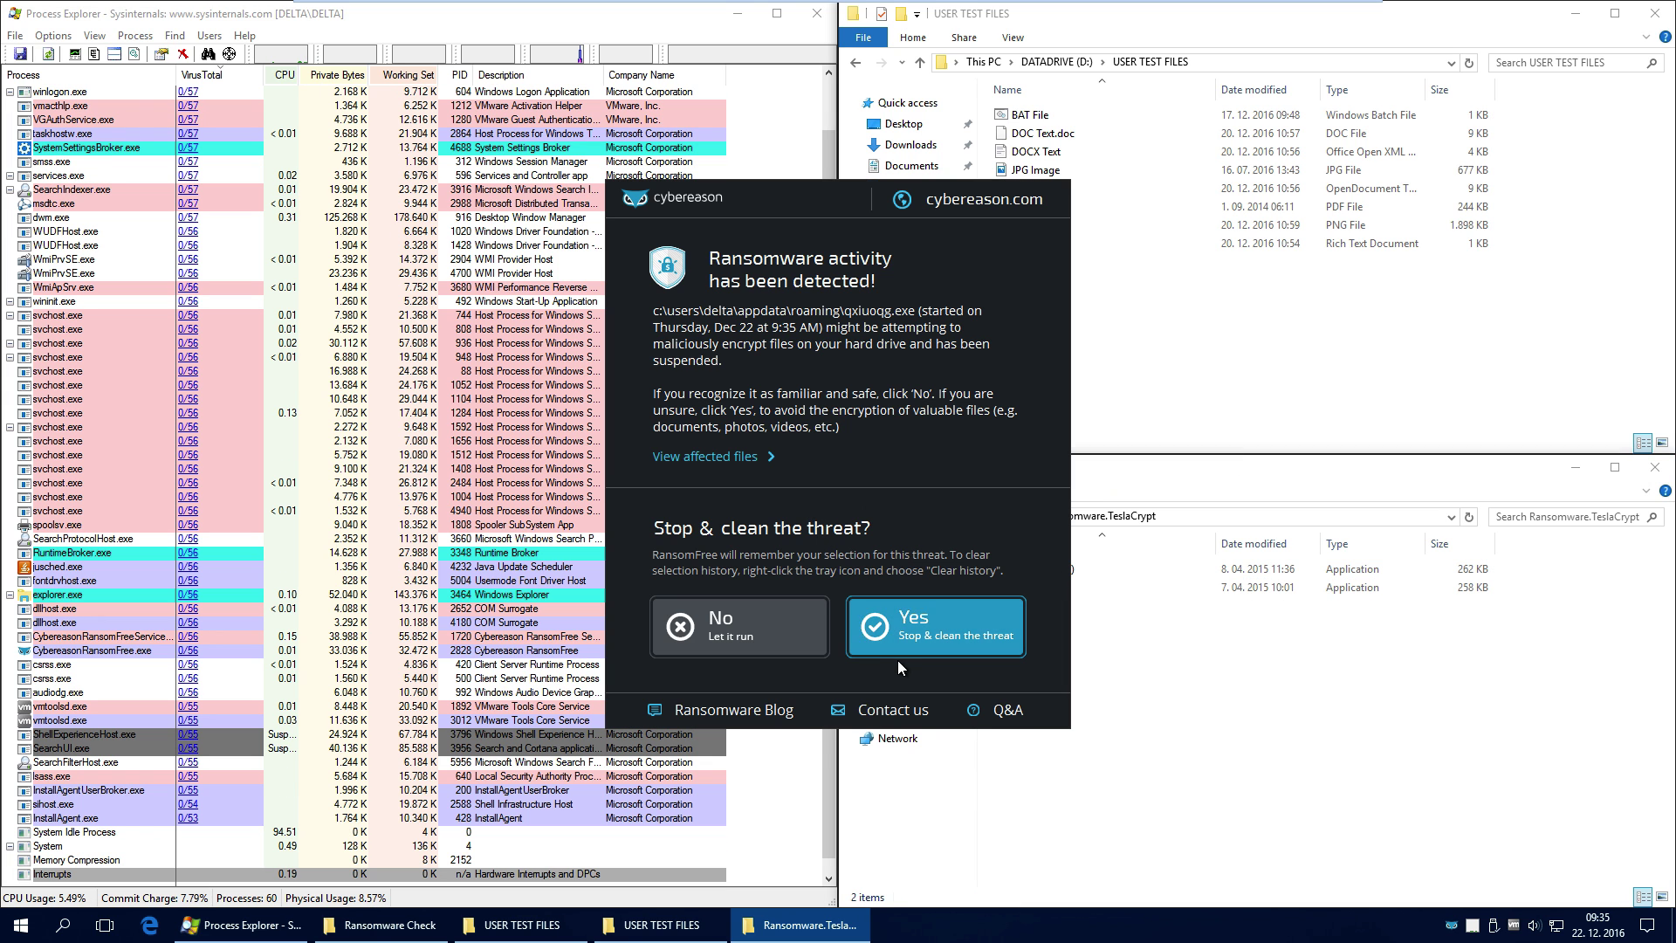
pyautogui.click(943, 630)
pyautogui.click(939, 538)
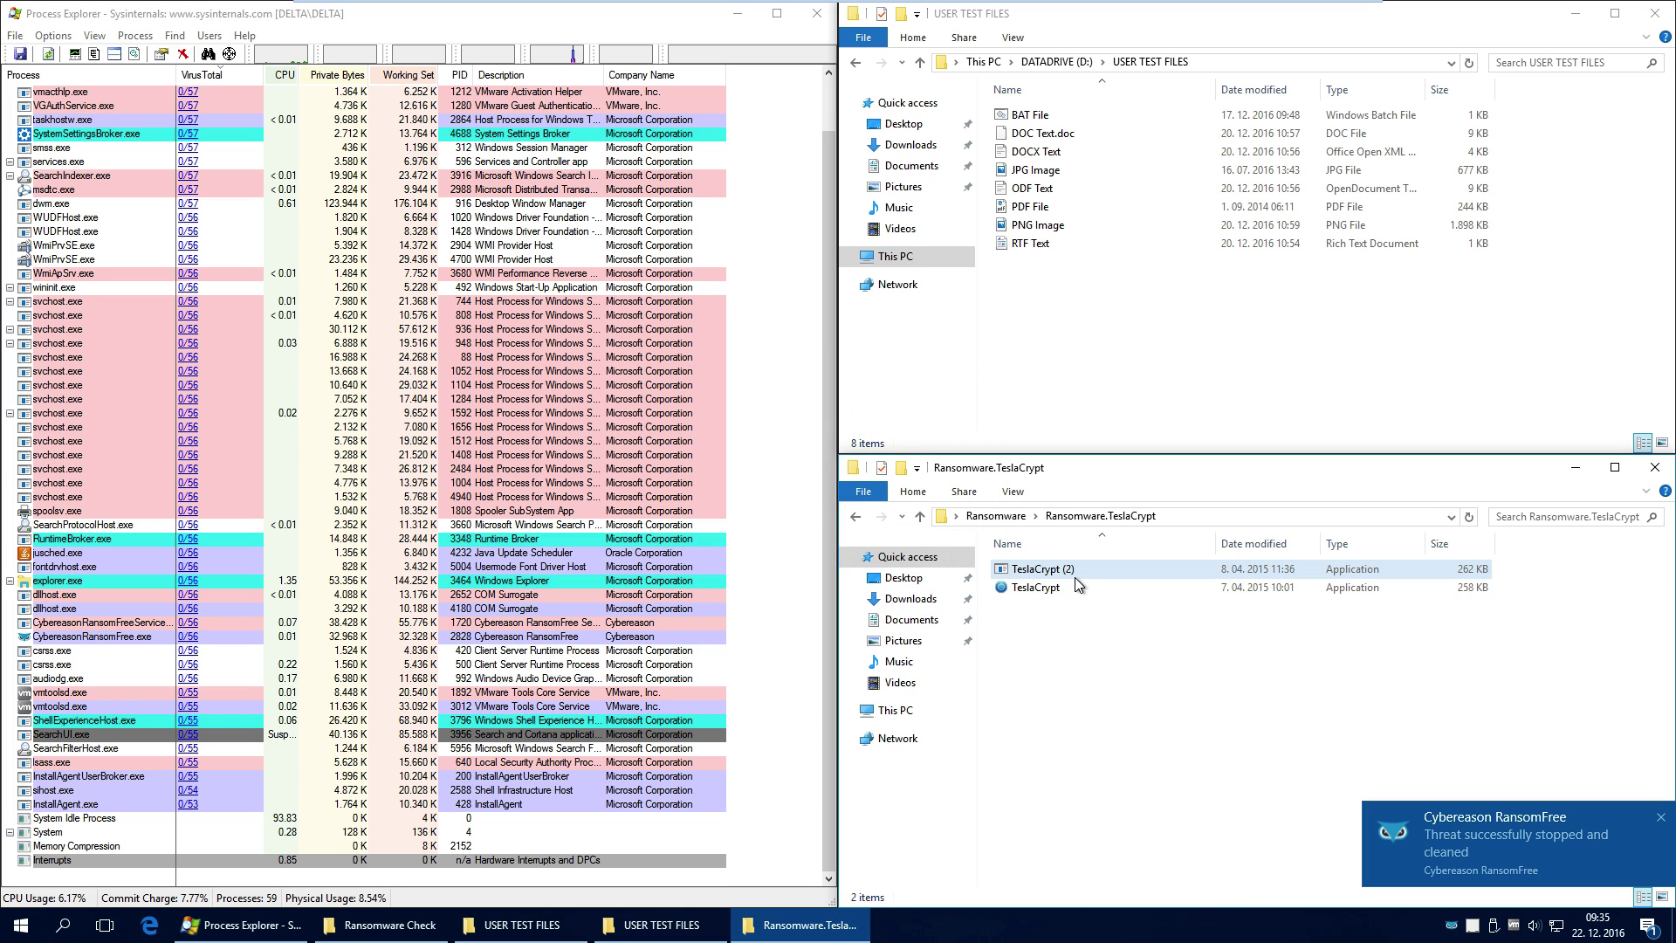
# Run TeslaCrypt (2), and switch from its folder to Ransomware.Vipasana in the Ransomware list
pyautogui.click(1058, 569)
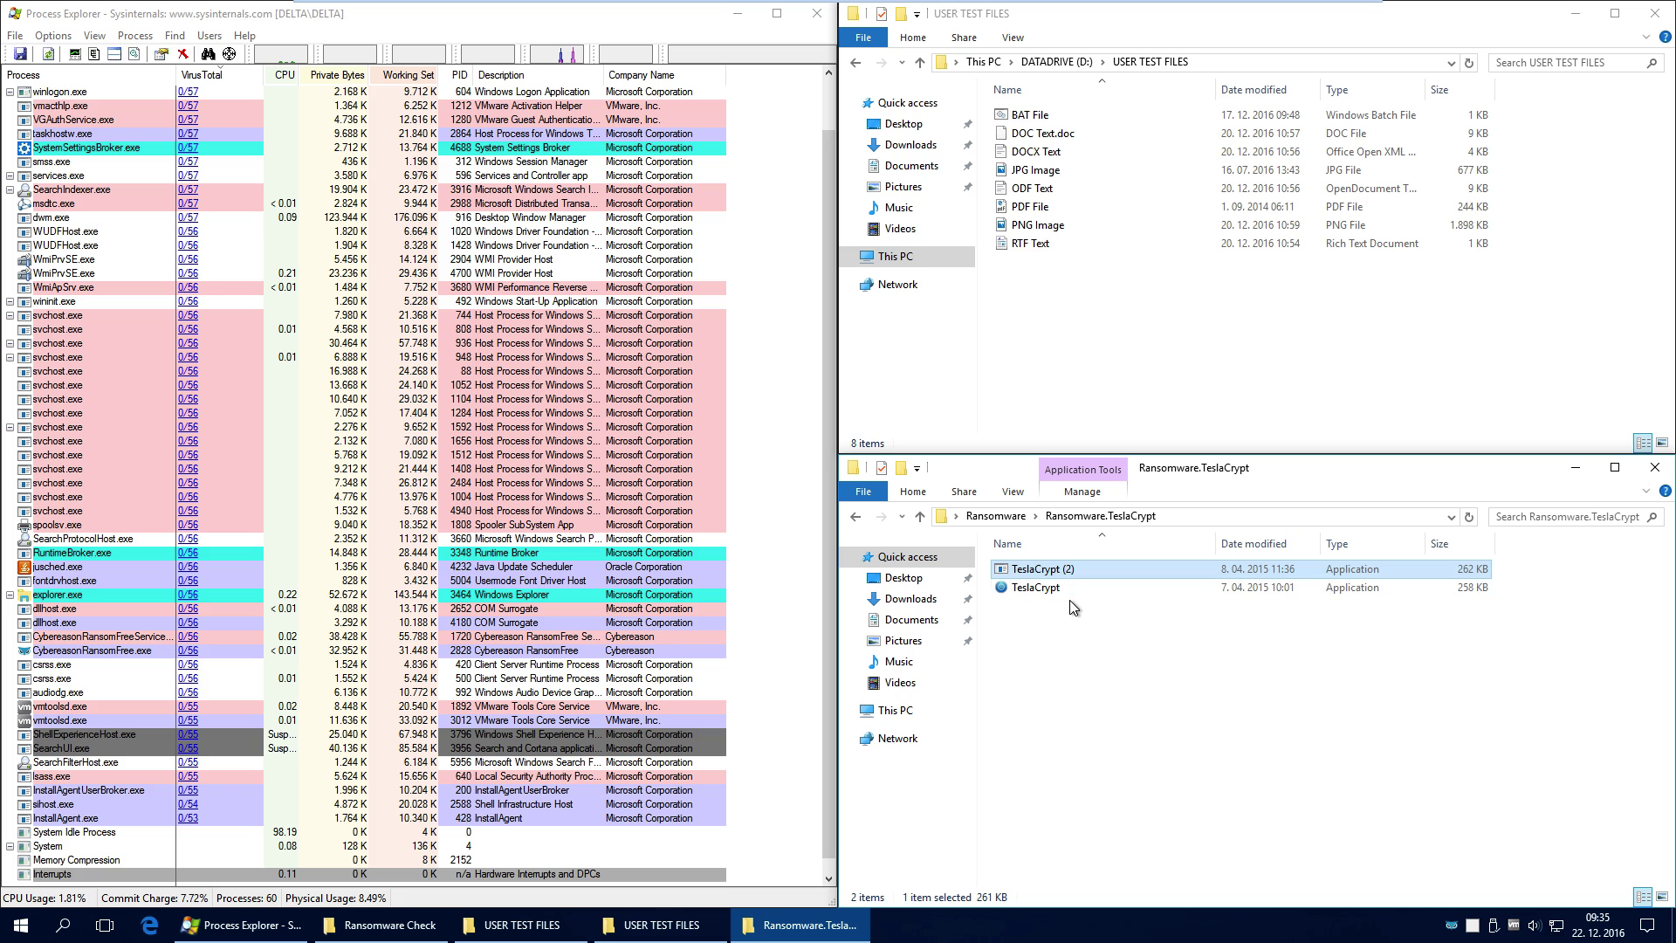
pyautogui.click(855, 517)
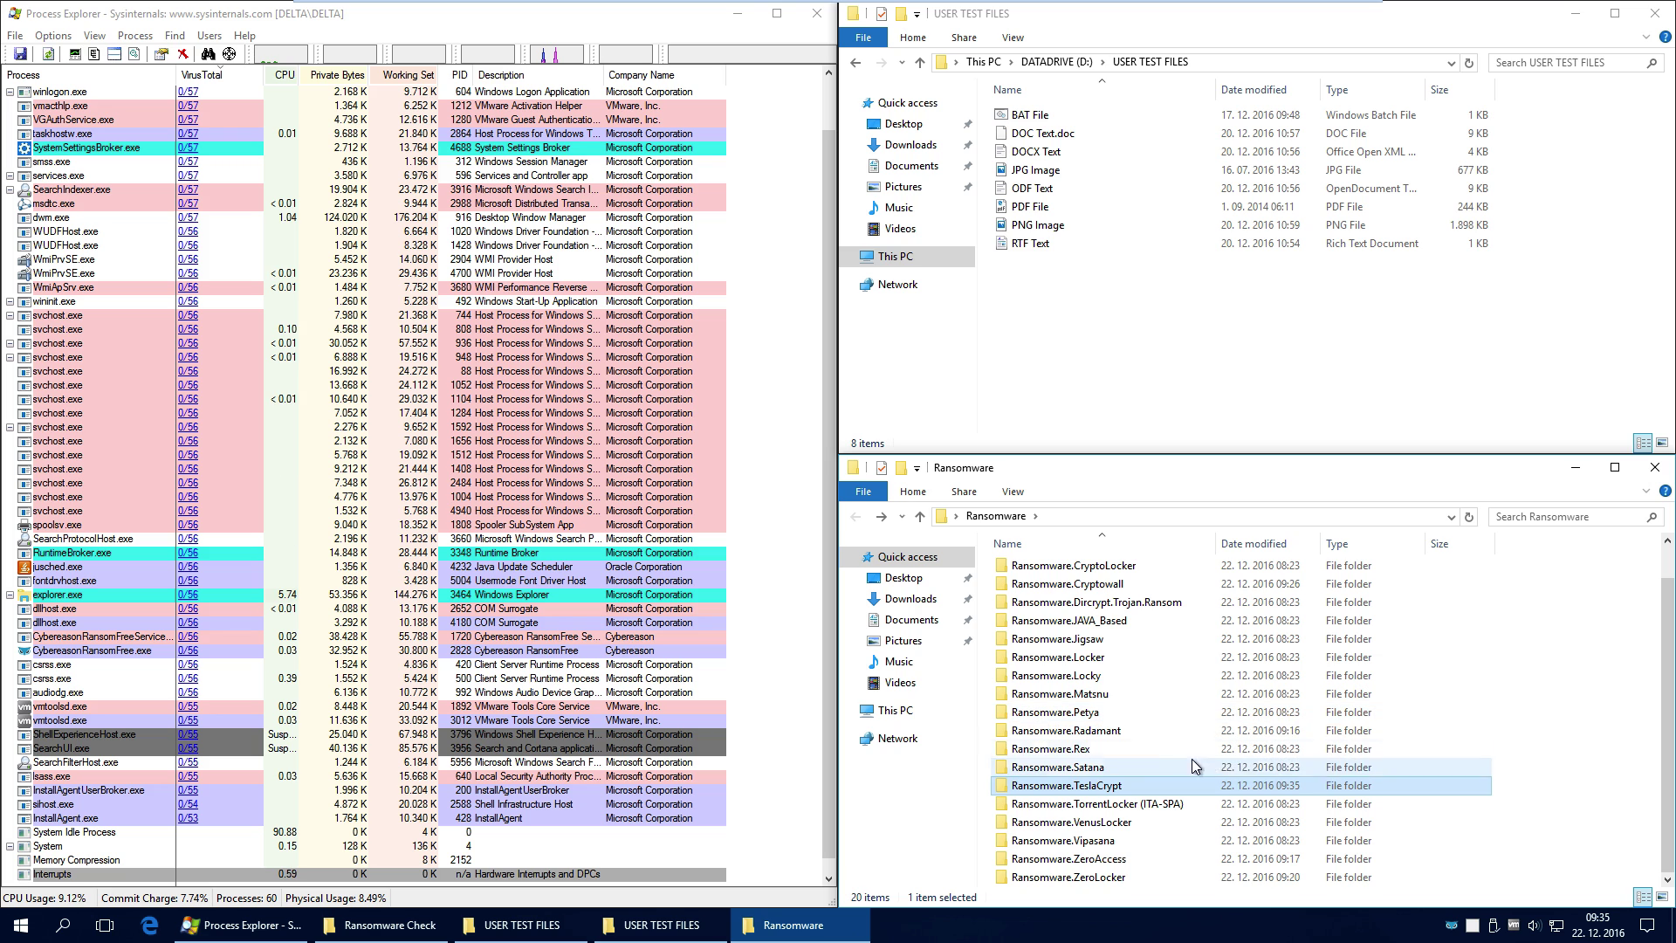
pyautogui.doubleClick(1116, 840)
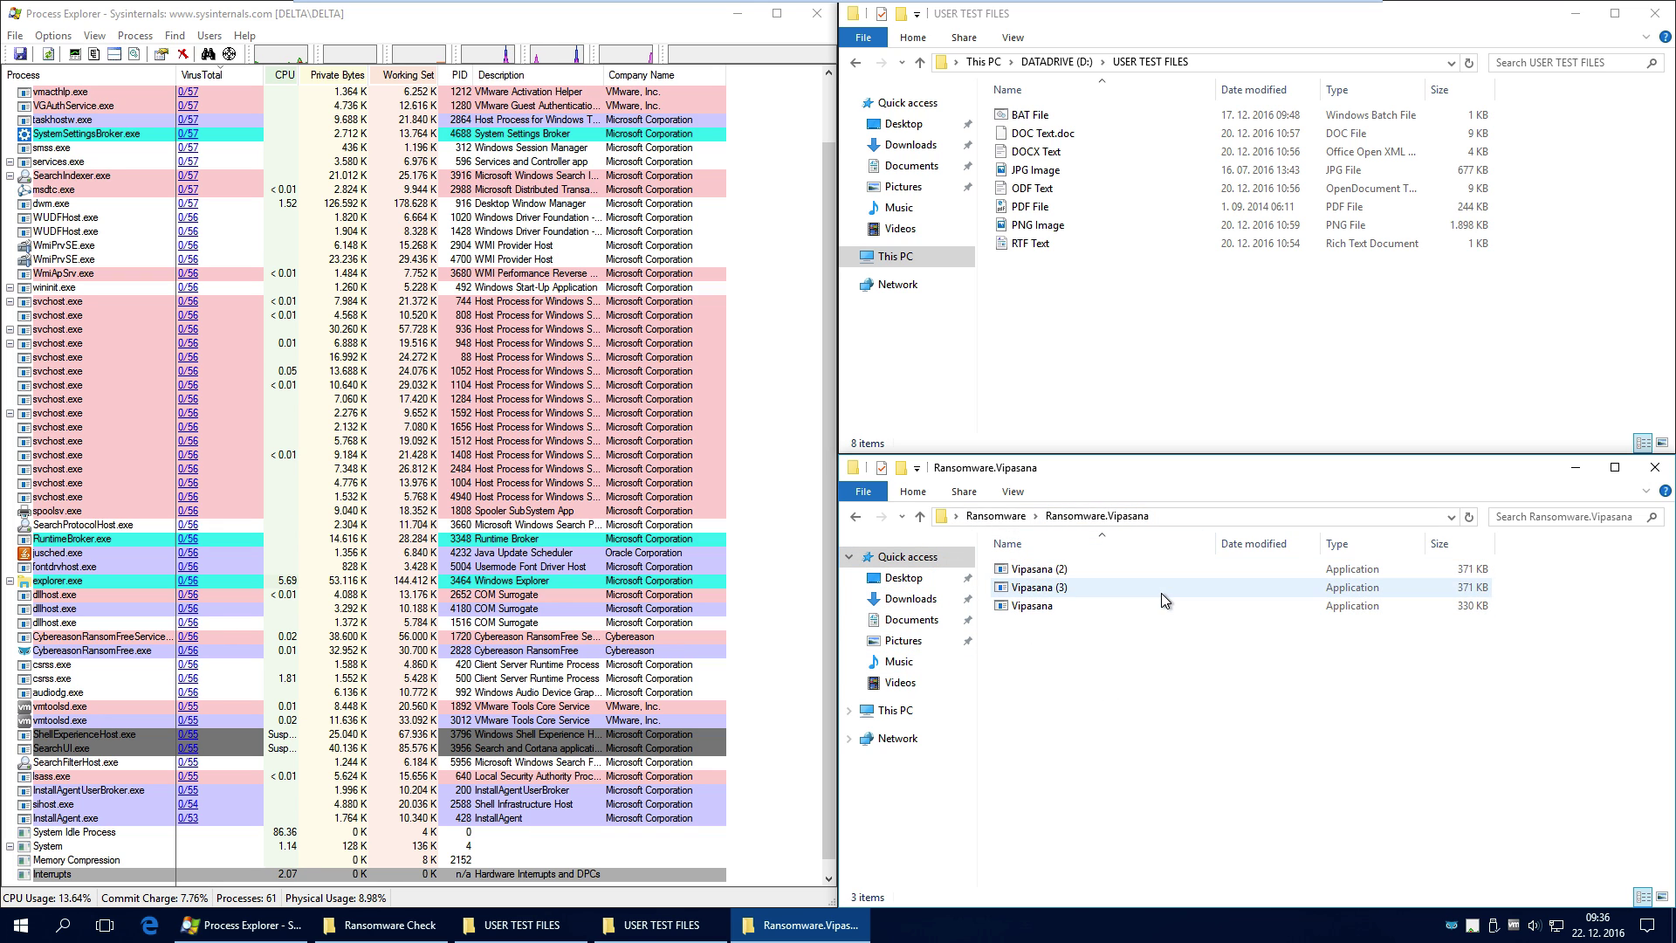
# Run the Vipasana sample with permission to make changes, stop and clean the detected threat, and dismiss the confirmation message
pyautogui.doubleClick(1030, 607)
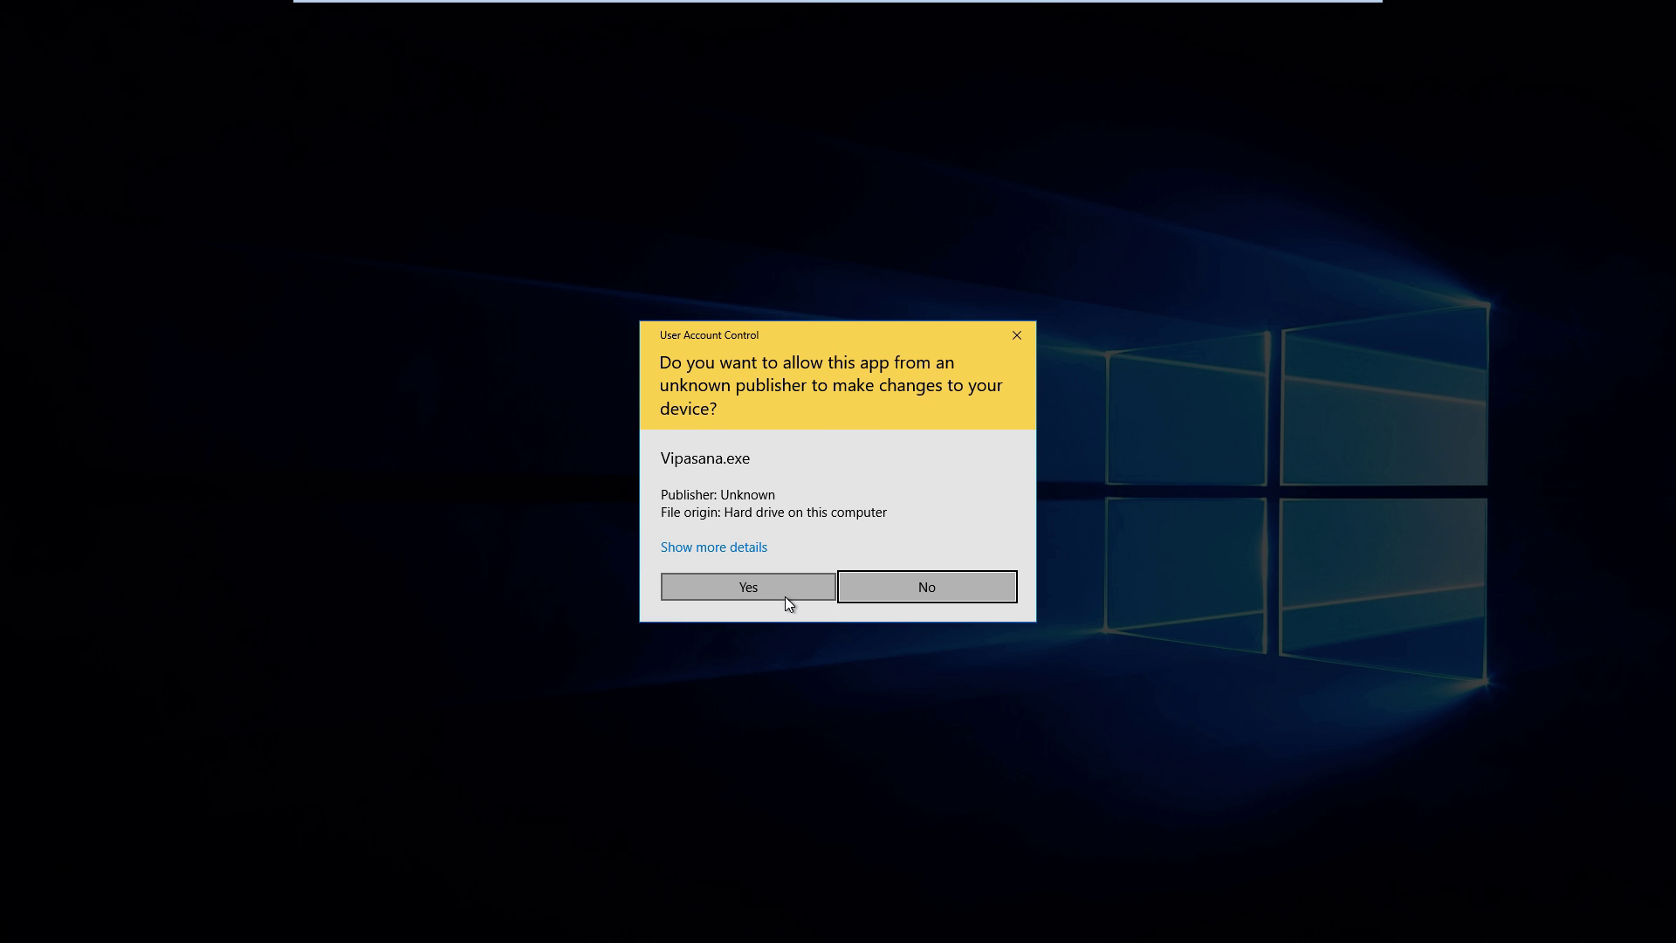
pyautogui.click(784, 595)
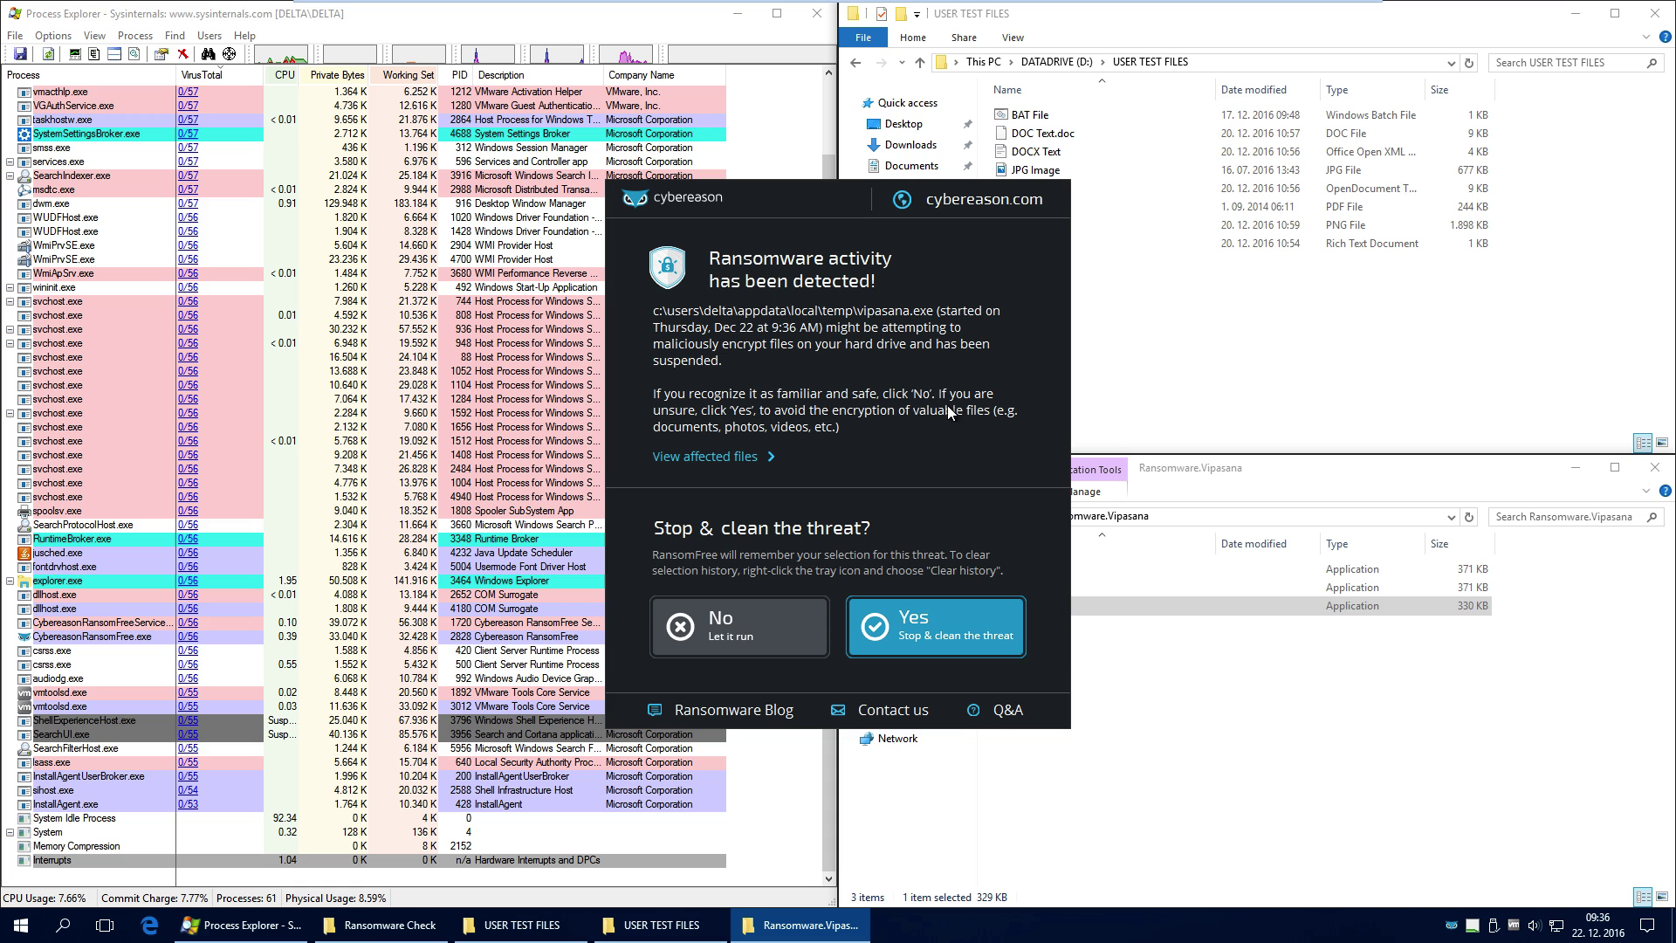
pyautogui.click(923, 630)
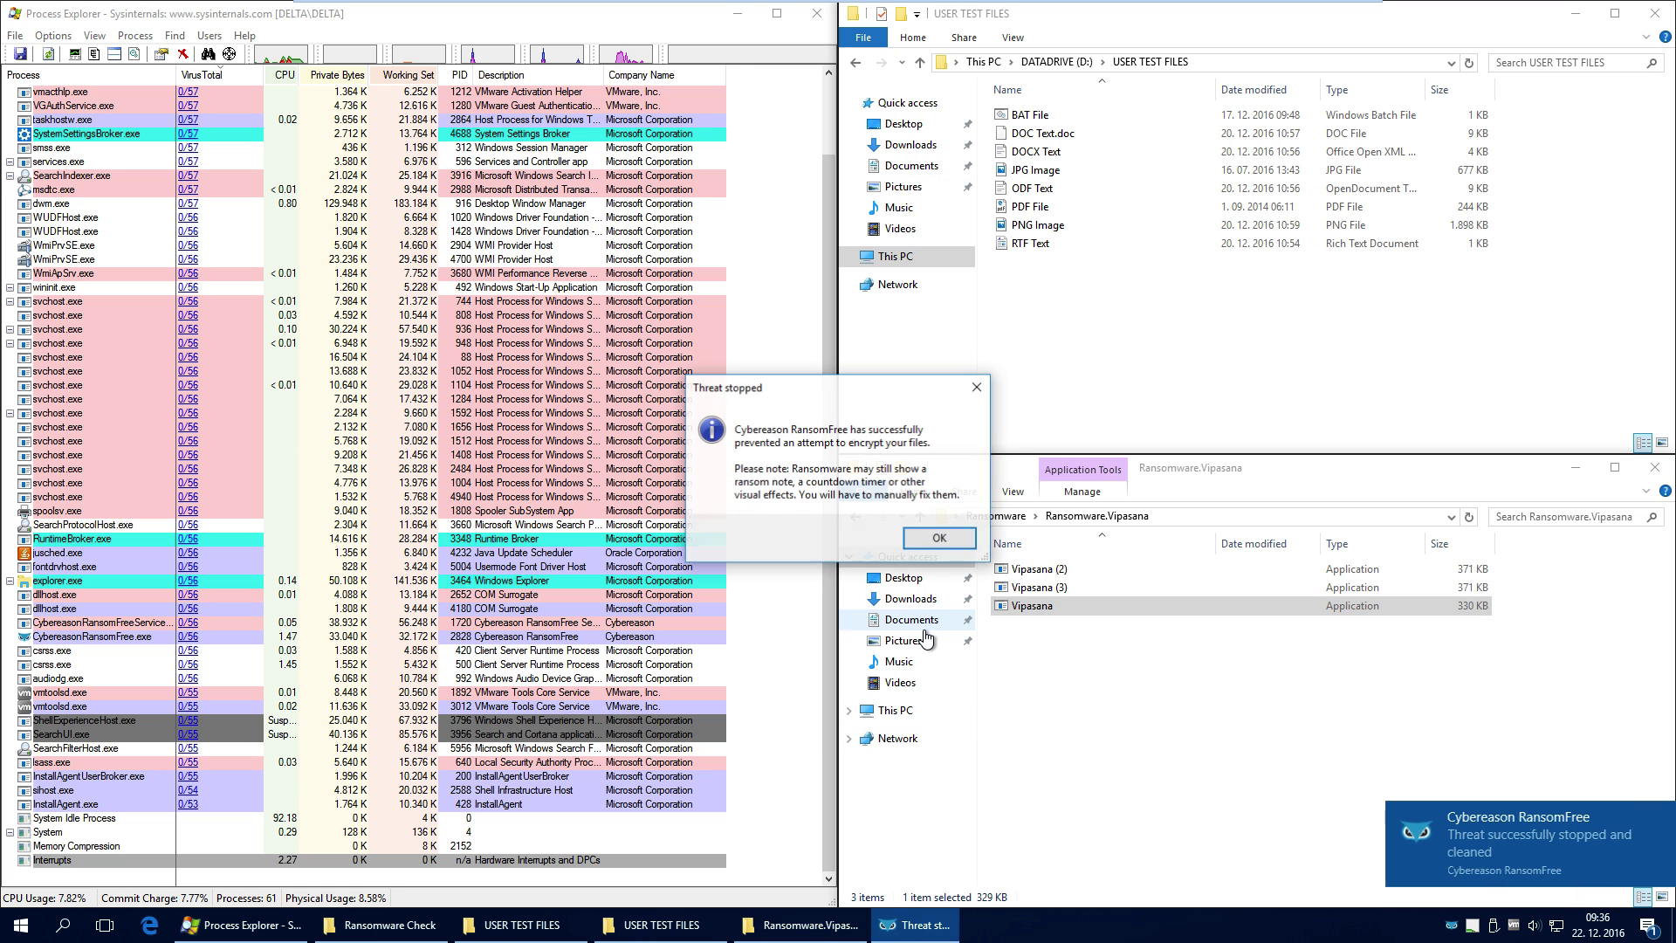
pyautogui.click(953, 537)
pyautogui.click(1081, 731)
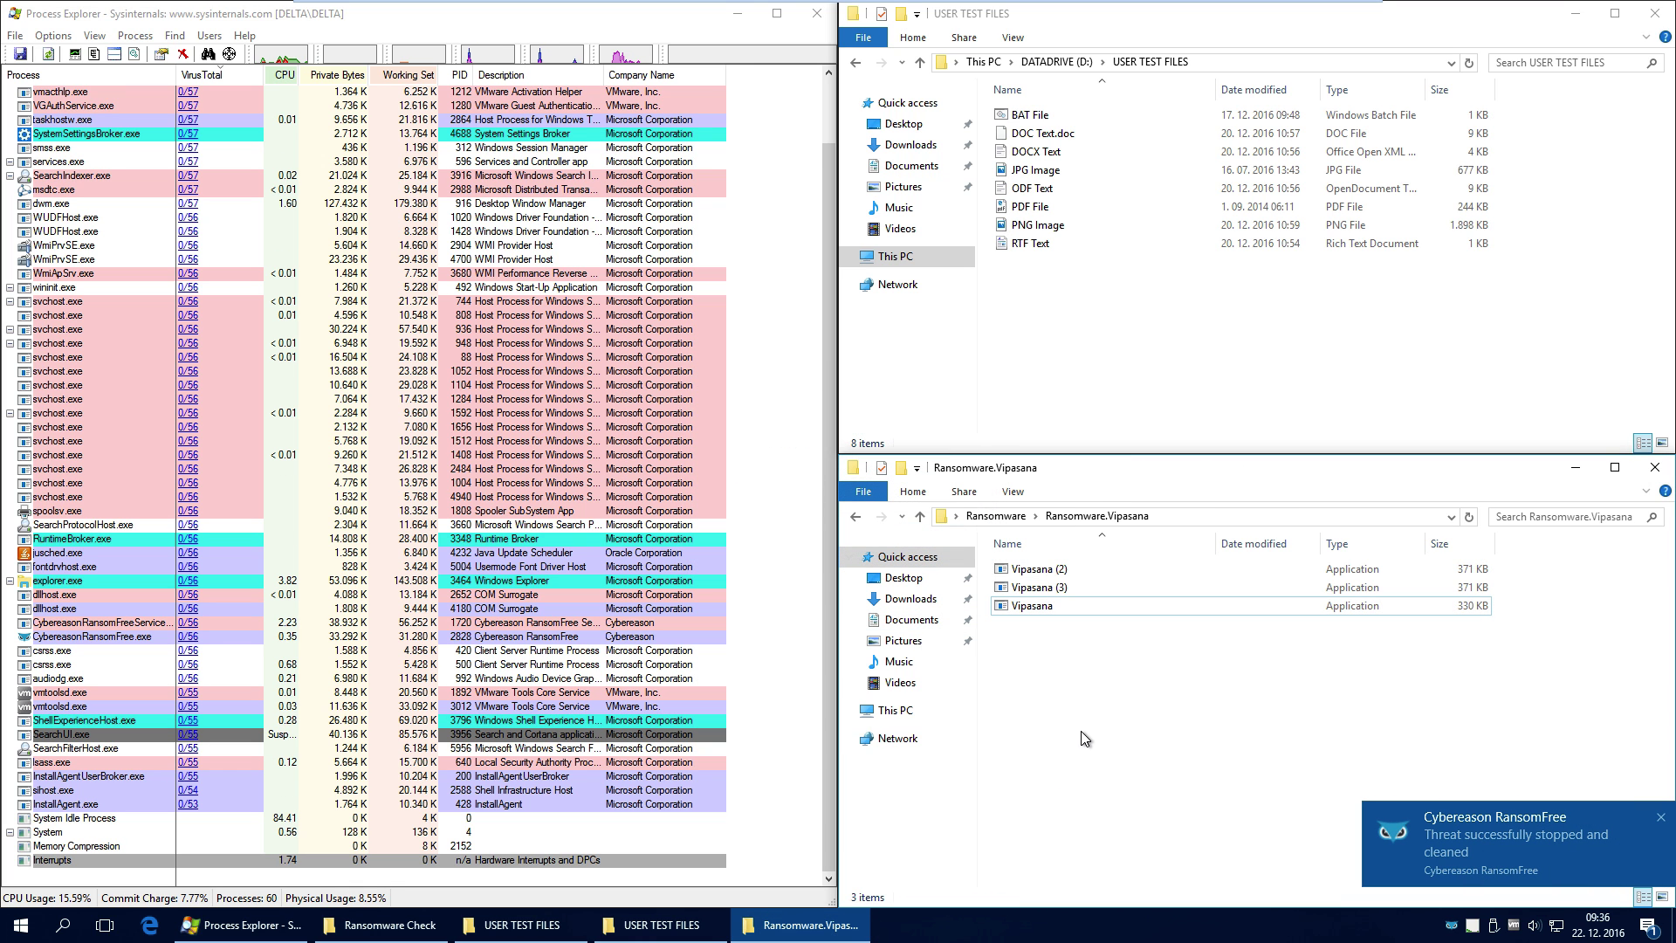
# Check the USER TEST FILES folder in Documents and return to the Ransomware.Vipasana folder
pyautogui.click(541, 925)
pyautogui.click(790, 926)
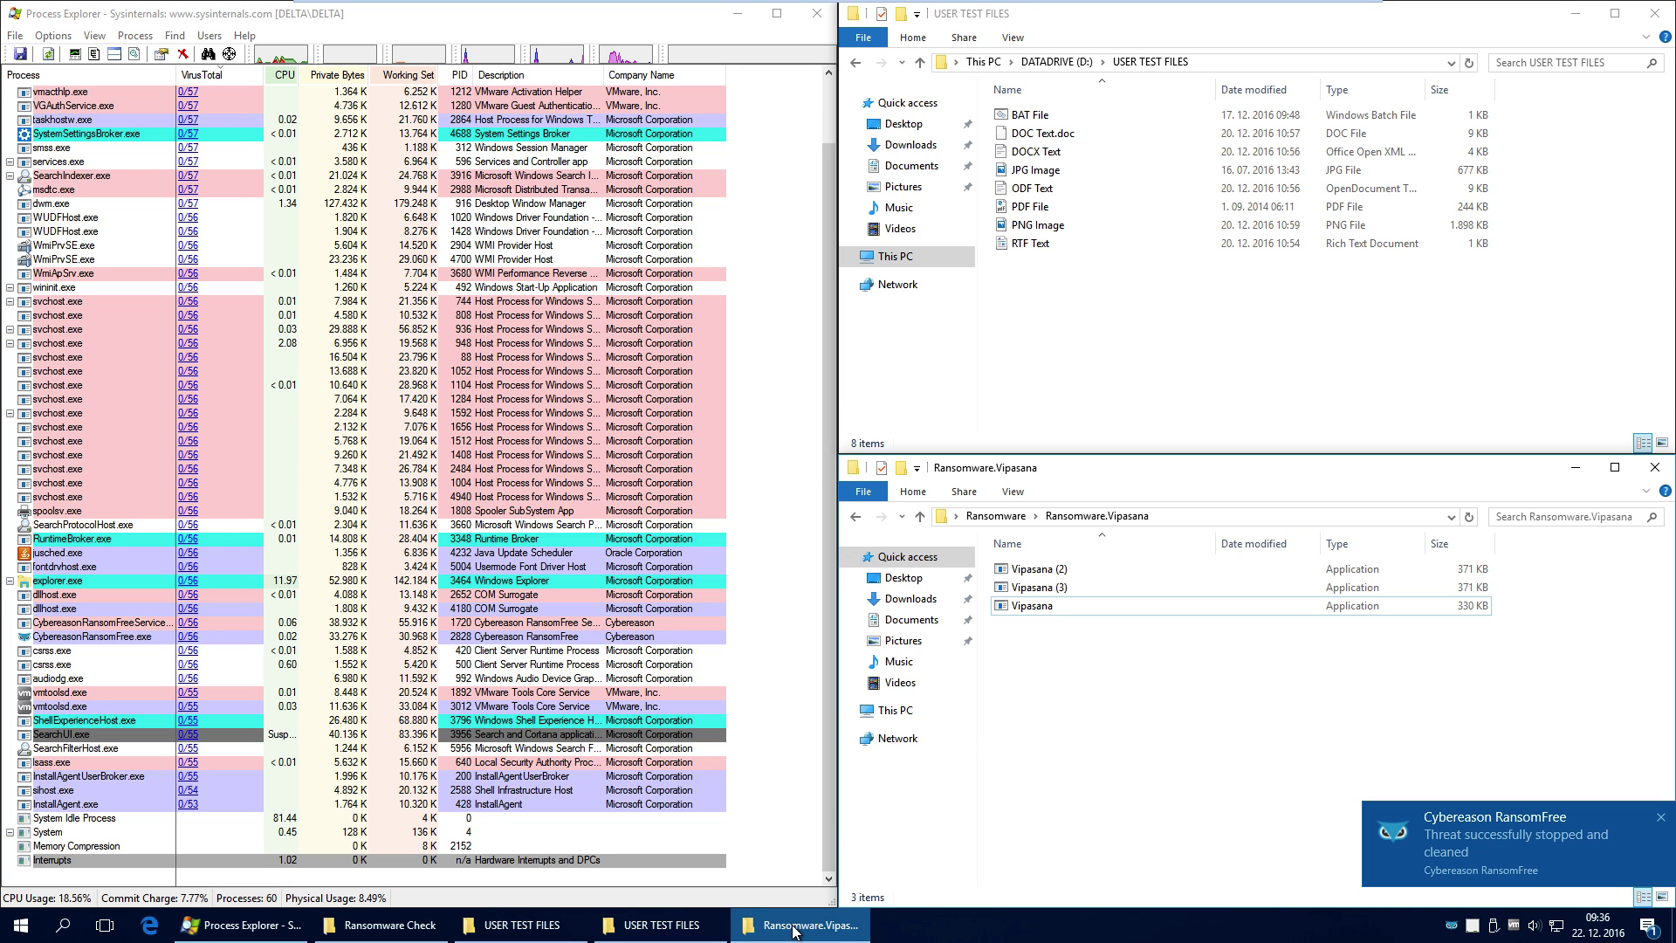
pyautogui.moveTo(528, 927)
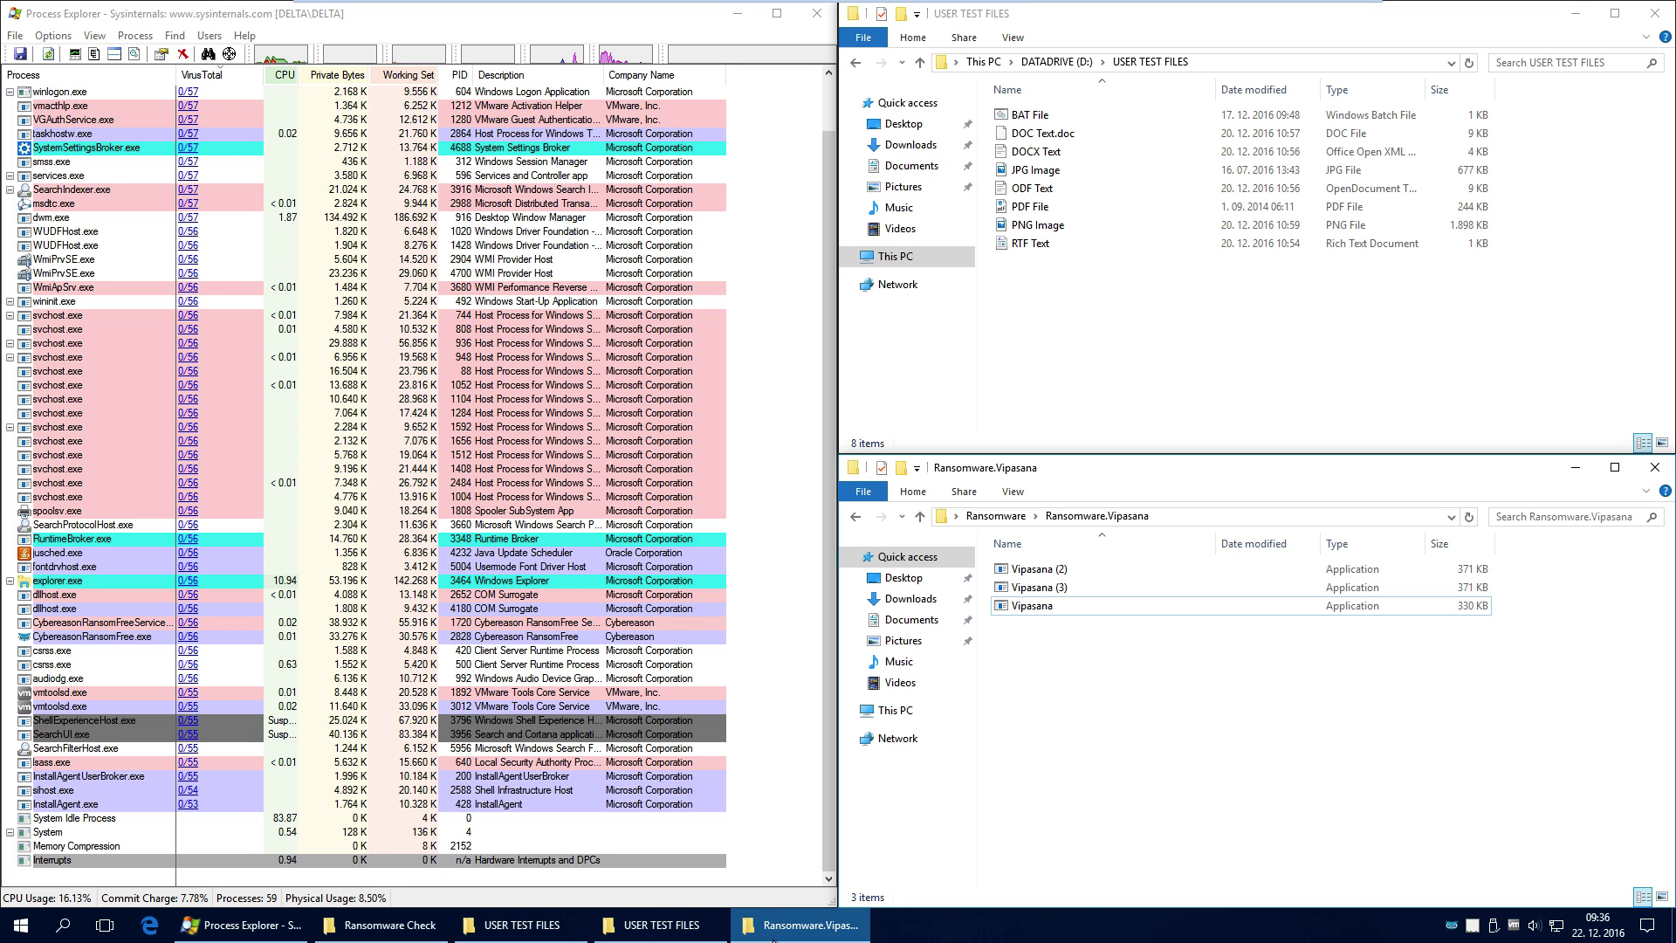
# Run Vipasana (2) with permission to make changes, stop and clean the detected threat, and dismiss the confirmation message
pyautogui.doubleClick(1060, 569)
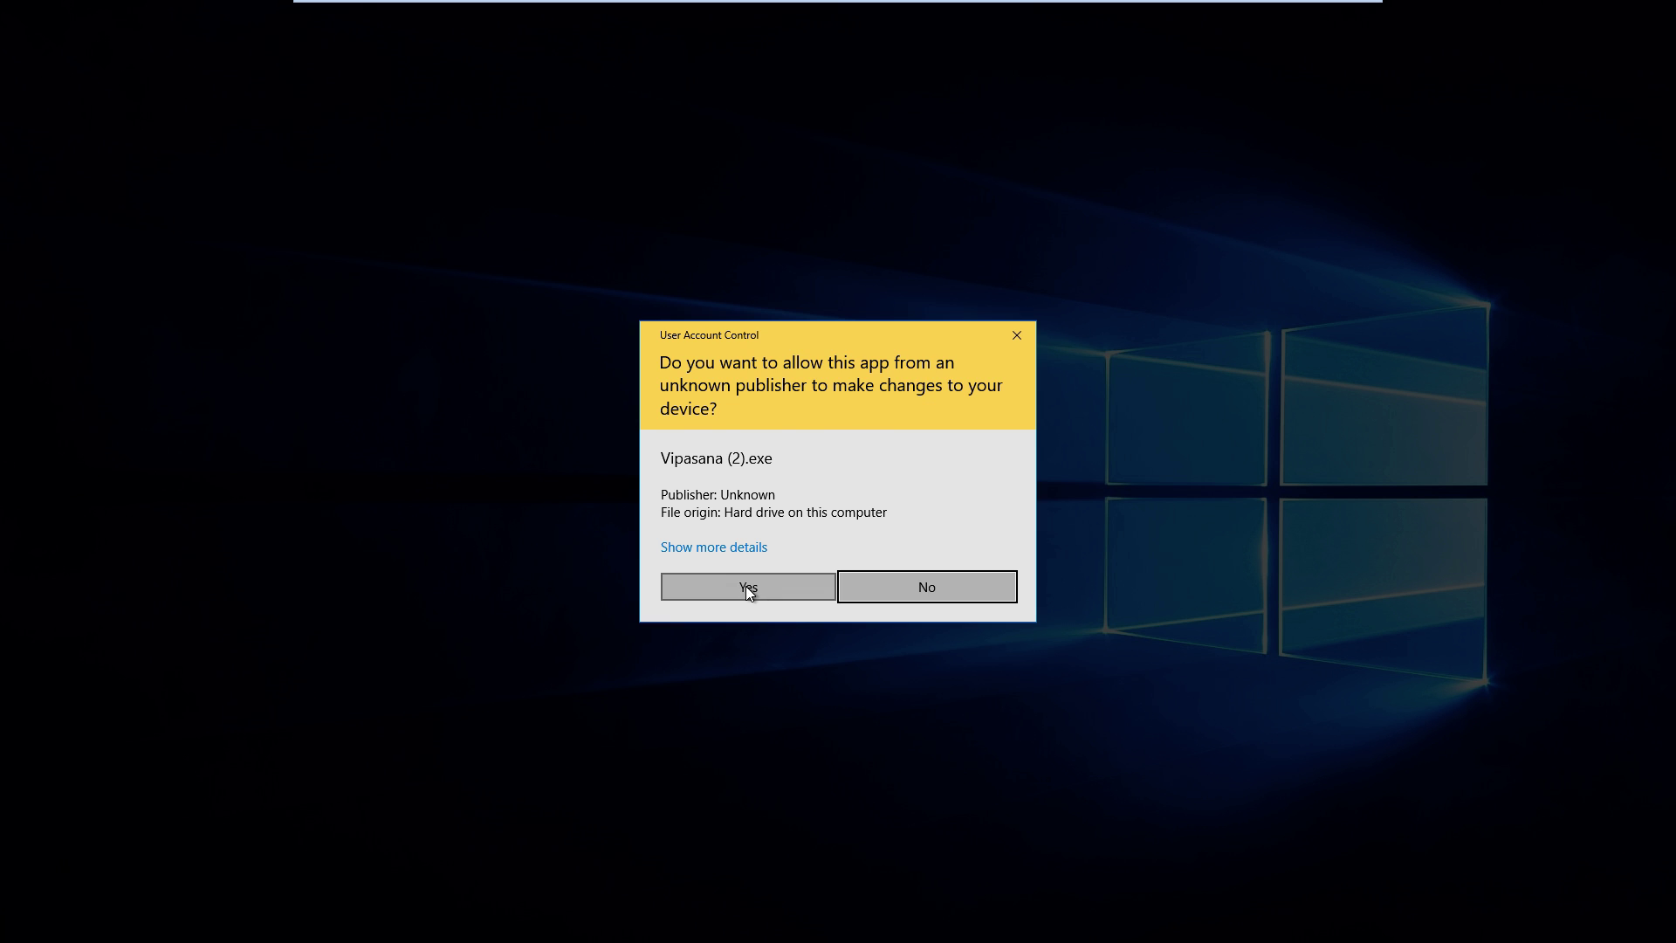
pyautogui.click(745, 585)
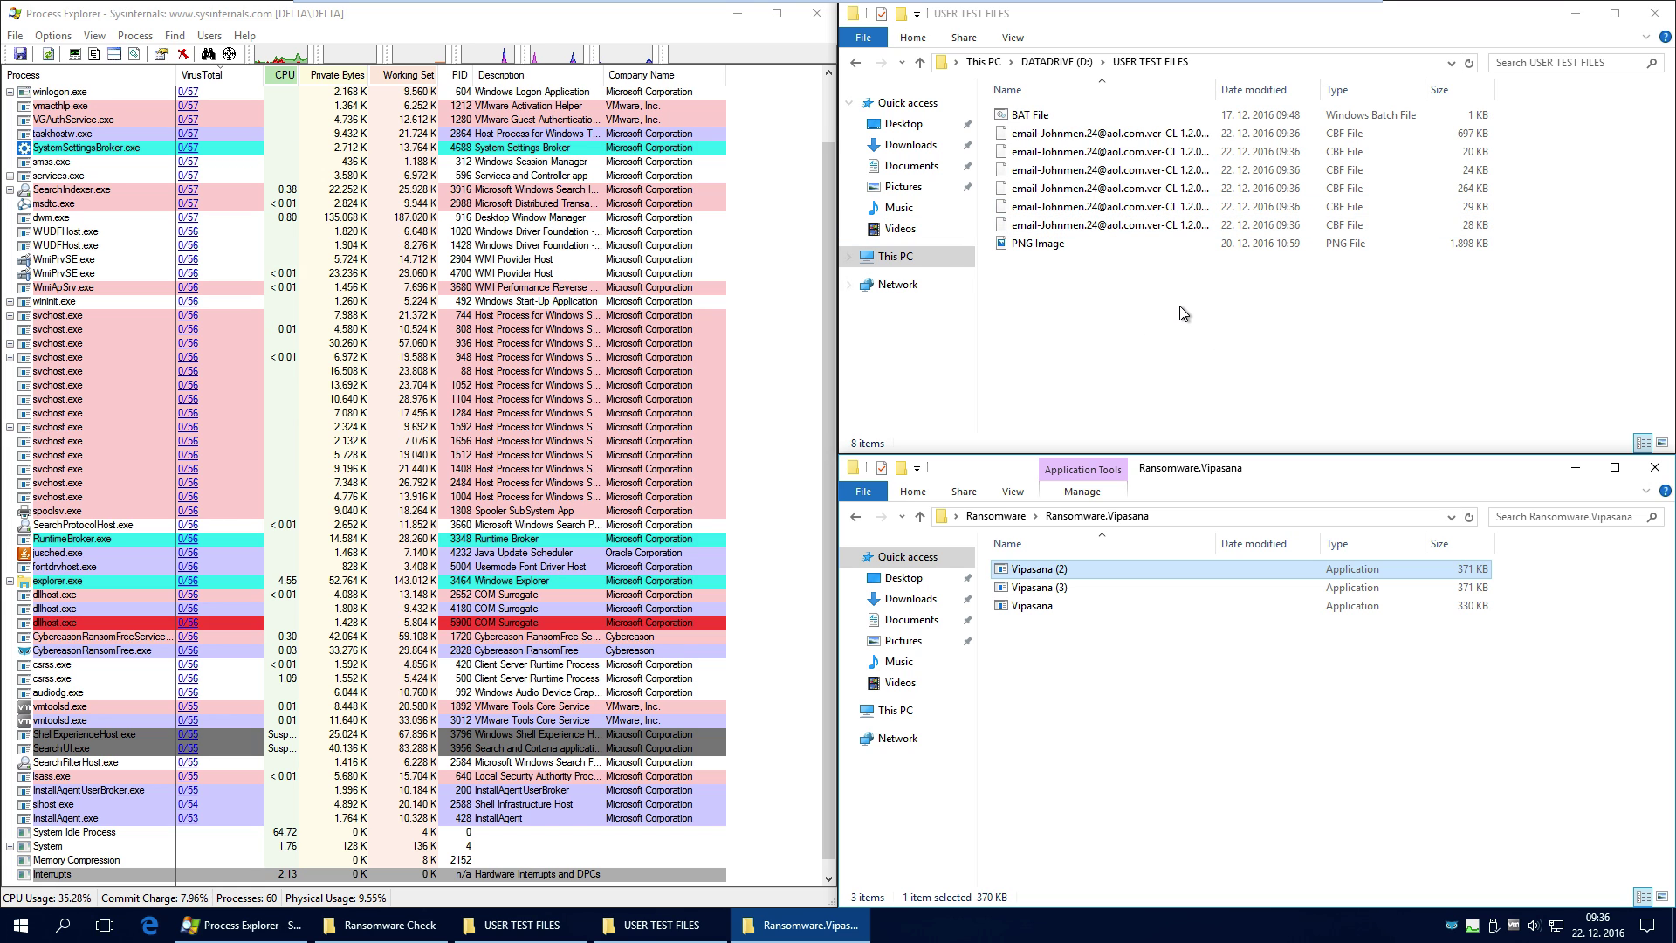
pyautogui.click(521, 933)
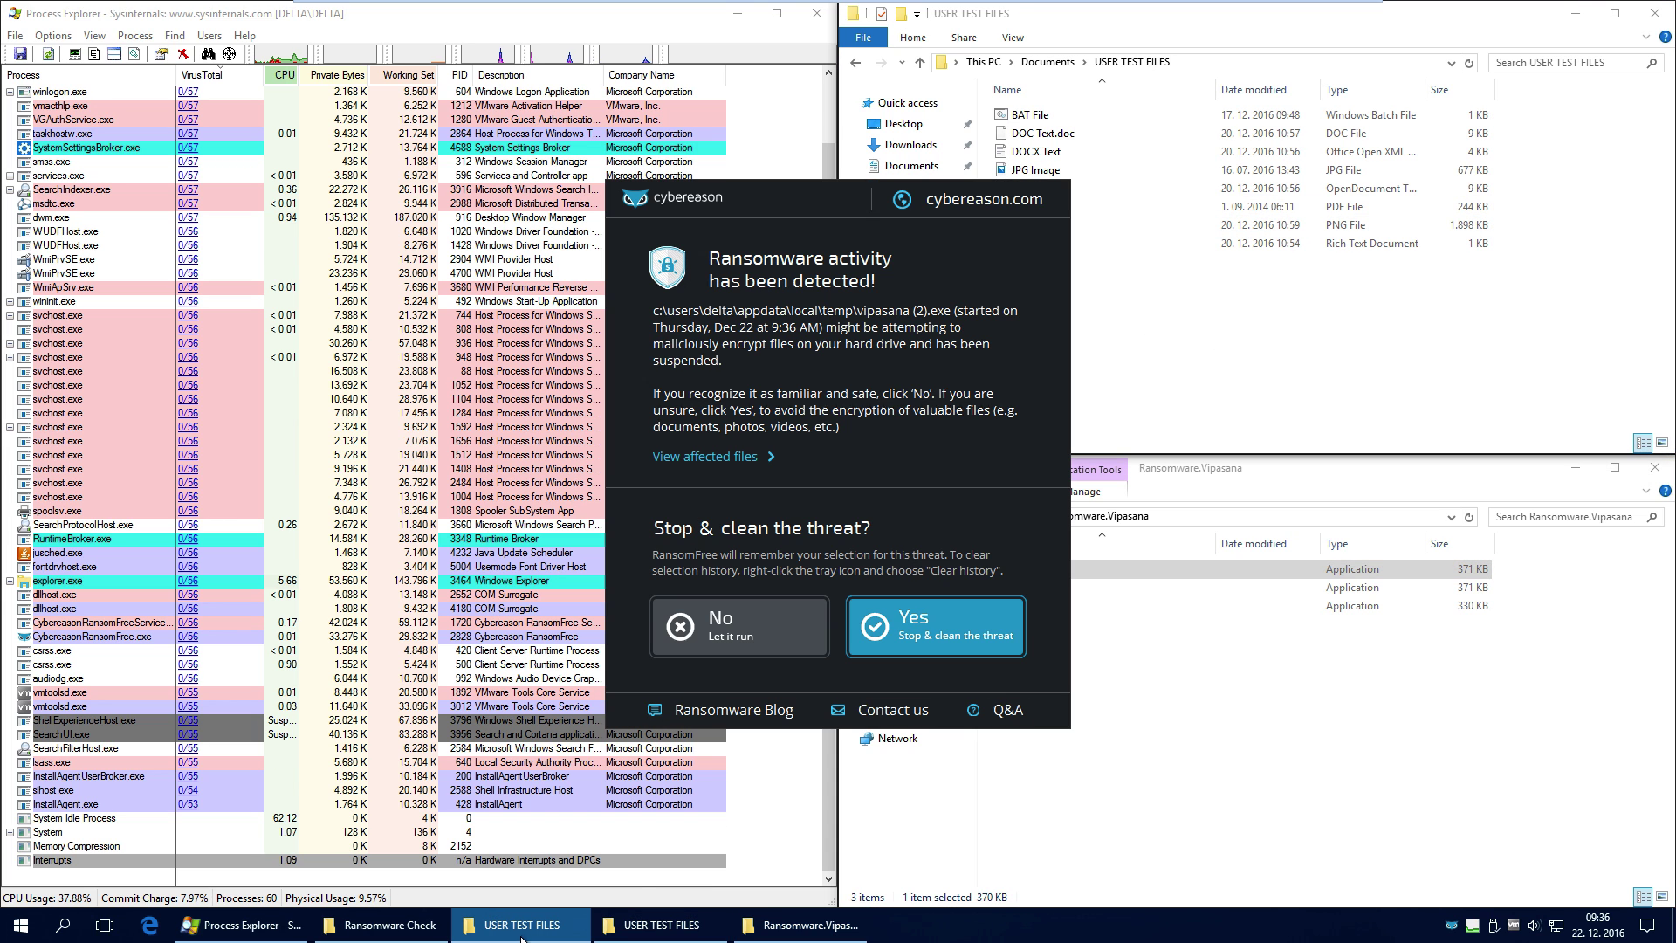
pyautogui.click(941, 625)
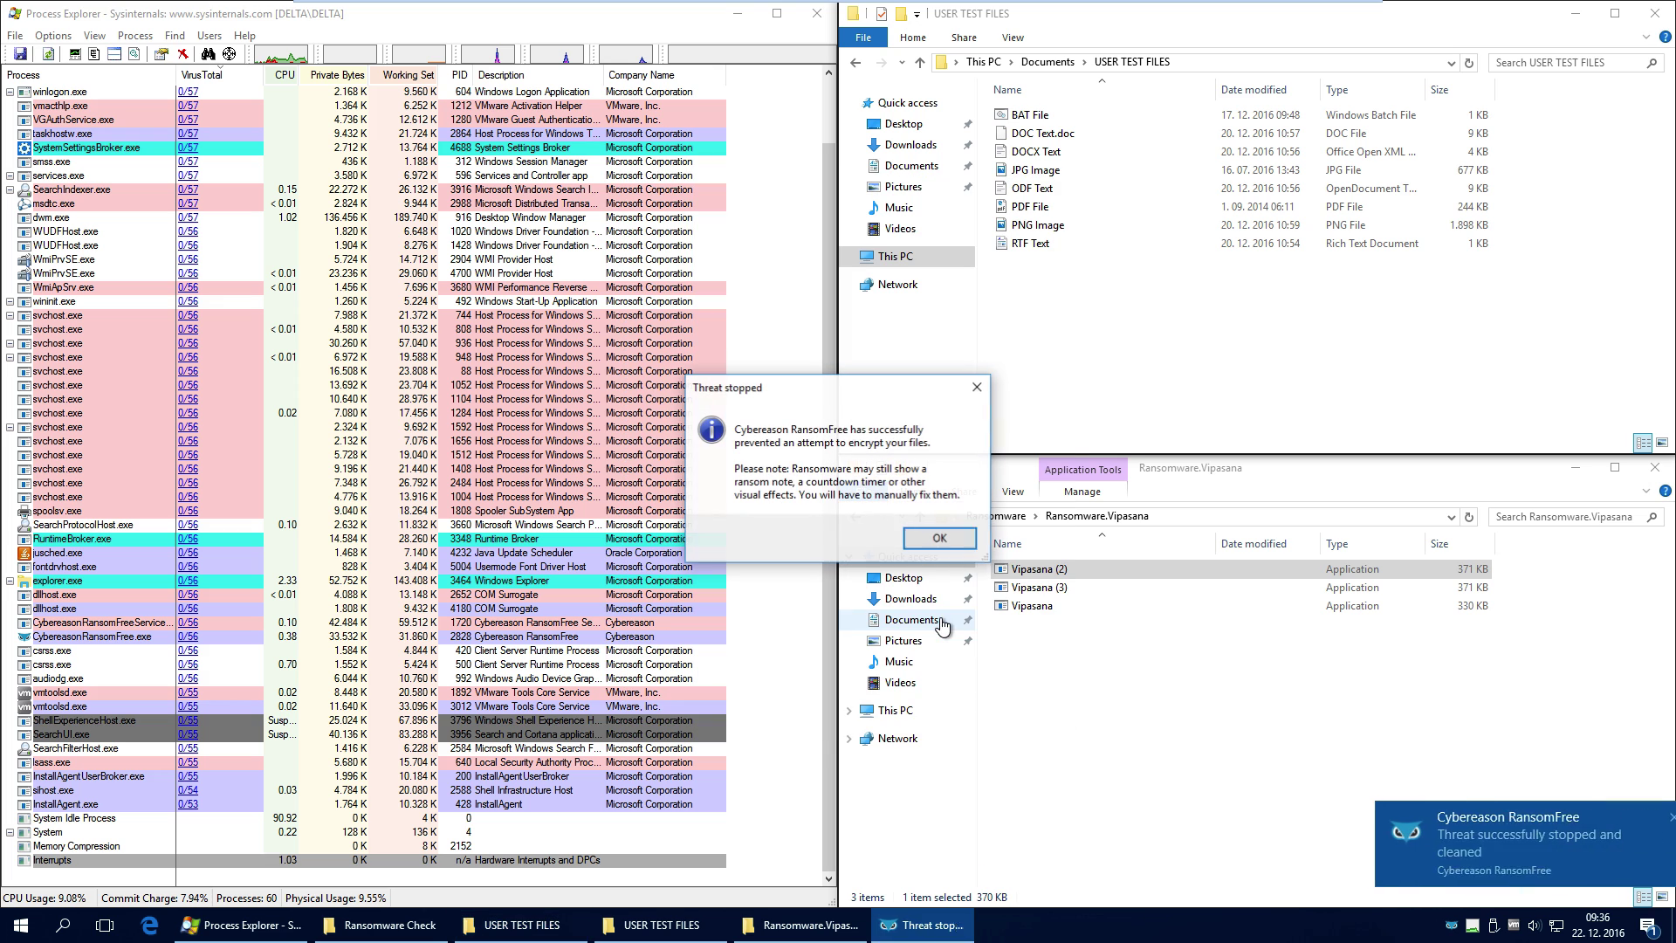
pyautogui.click(941, 541)
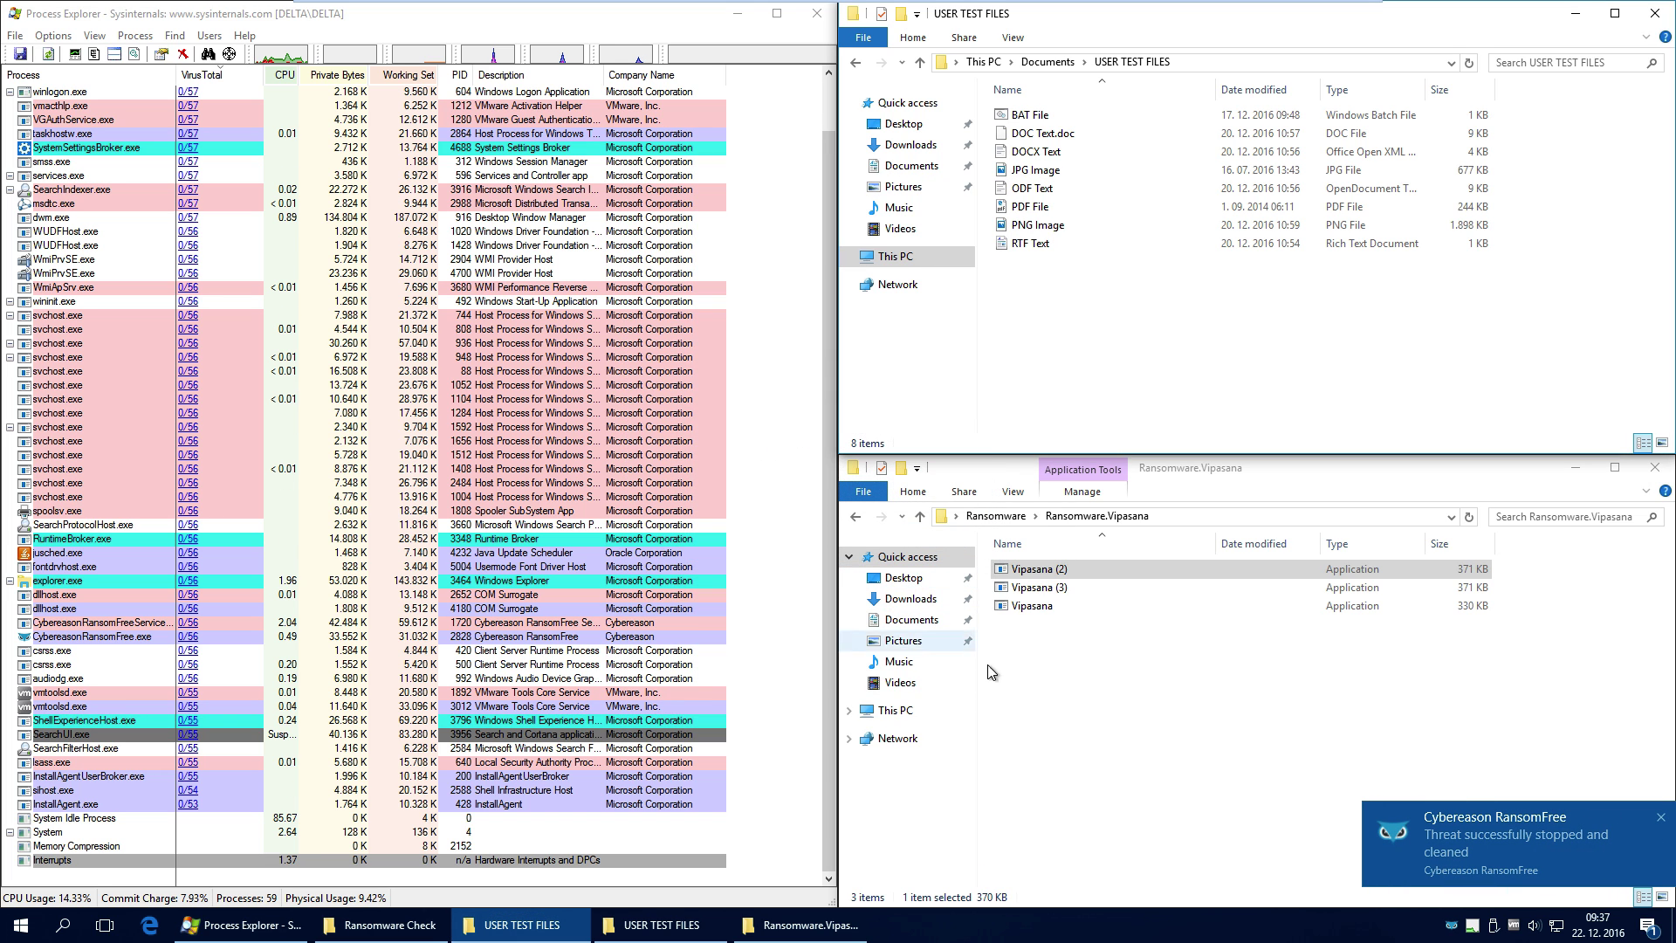
# Inspect the test files in USER TEST FILES on DATADRIVE (D:), in Documents, and in the Ransomware Check folder
pyautogui.click(684, 933)
pyautogui.click(799, 925)
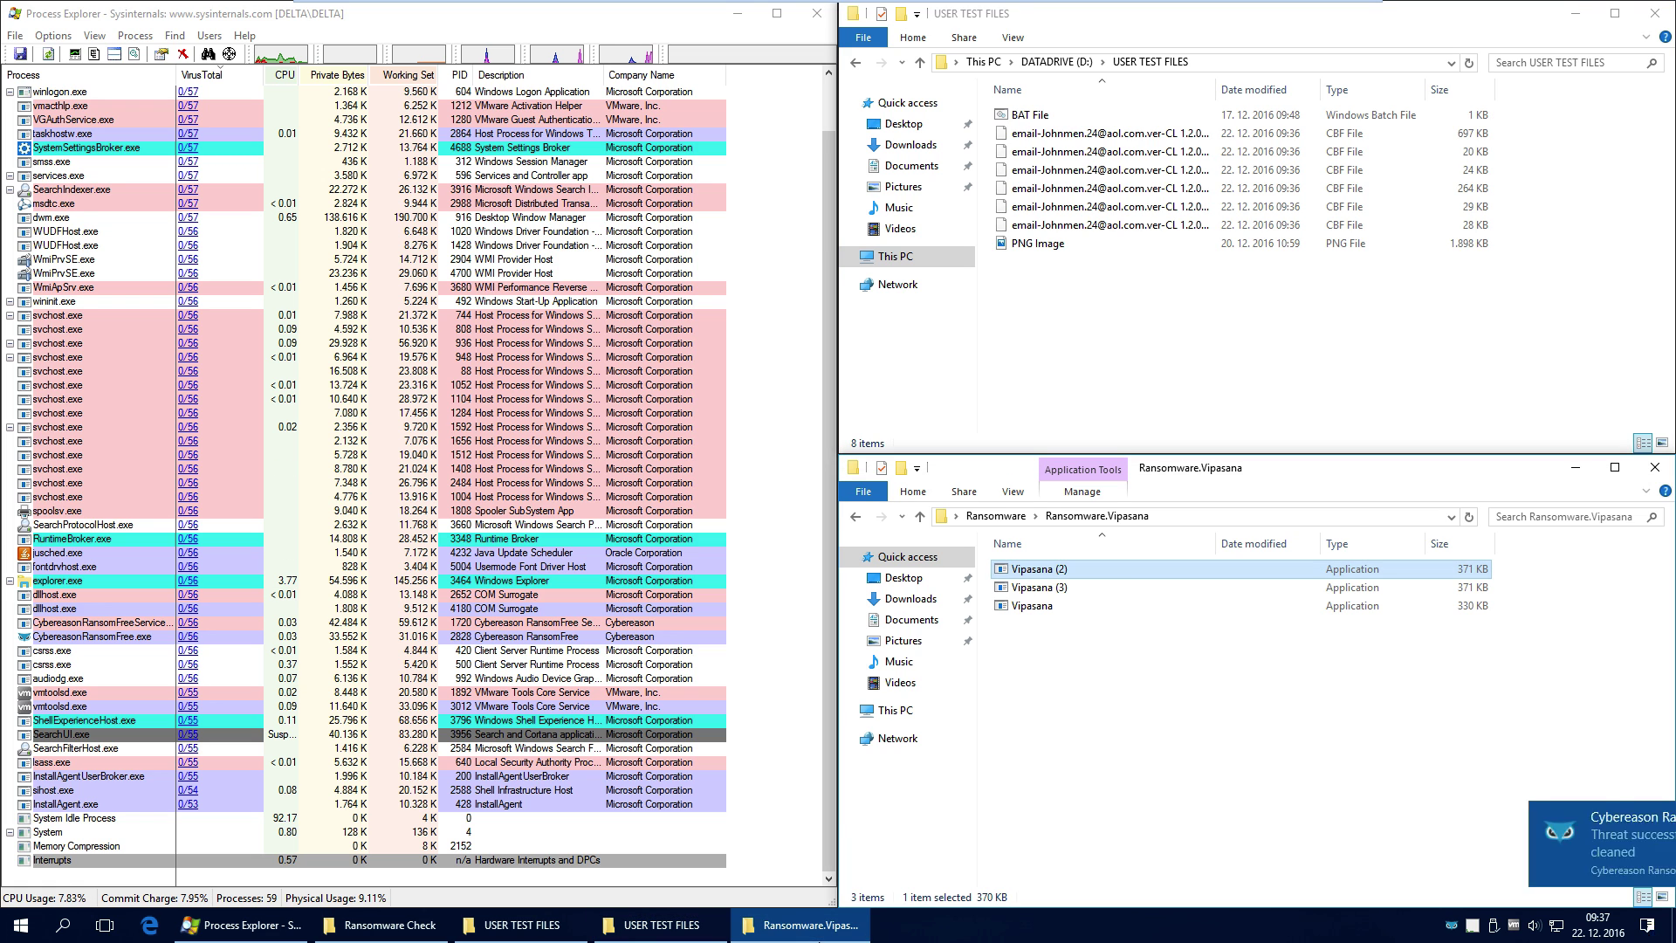
pyautogui.moveTo(812, 932)
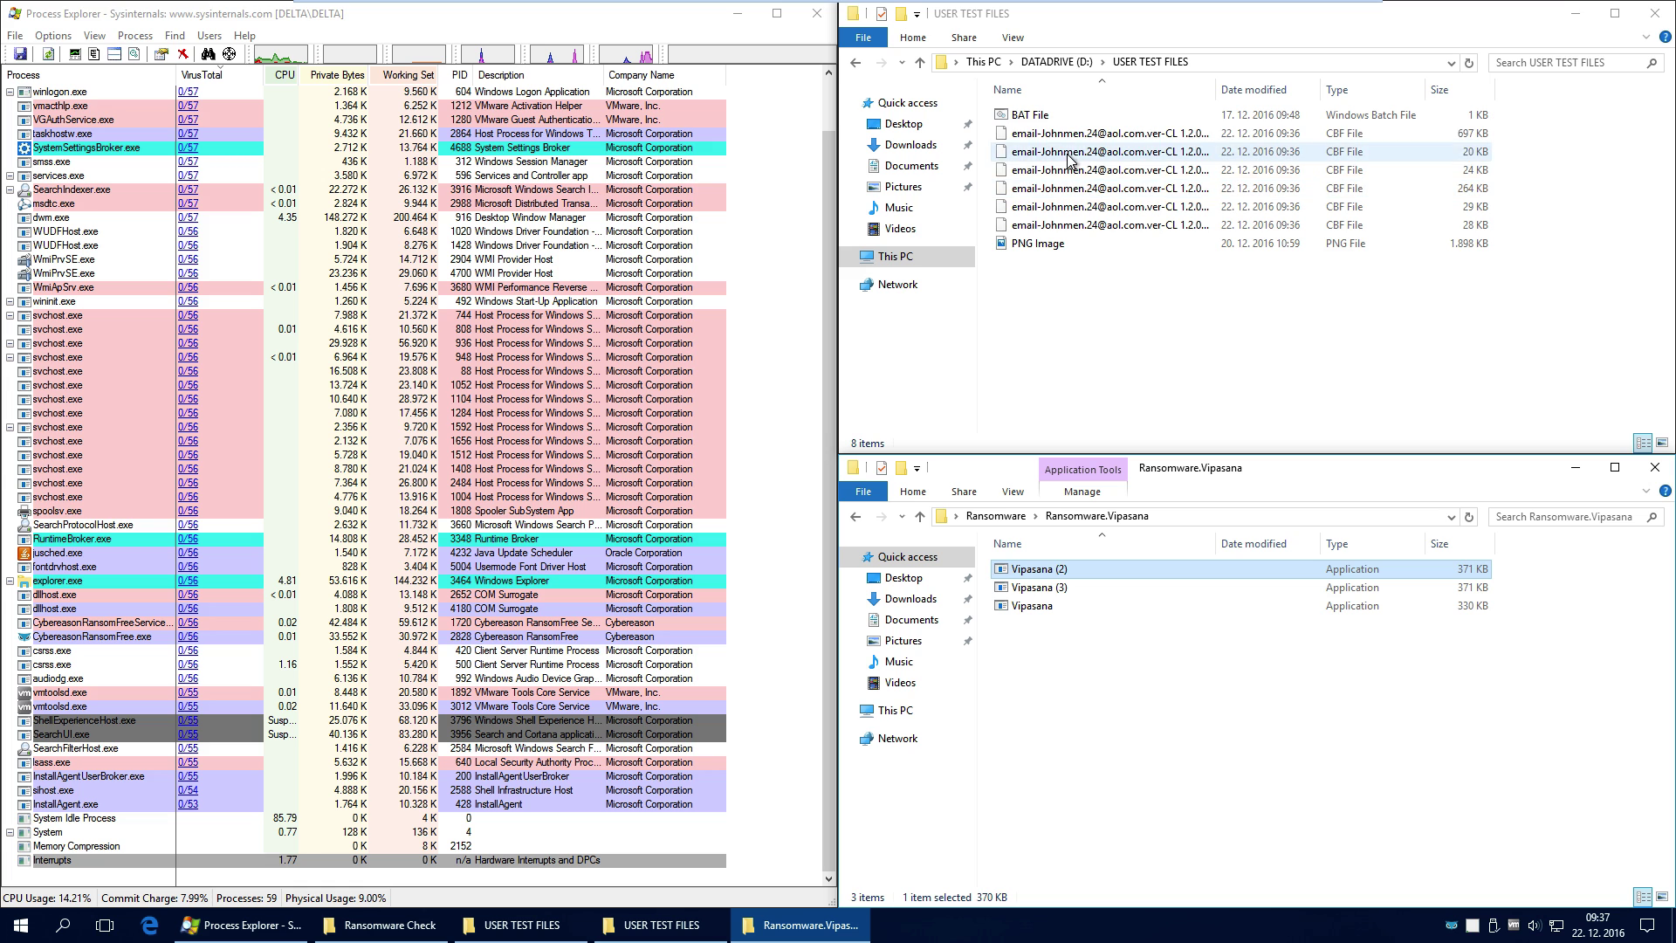
pyautogui.moveTo(1240, 327); pyautogui.dragTo(1149, 330)
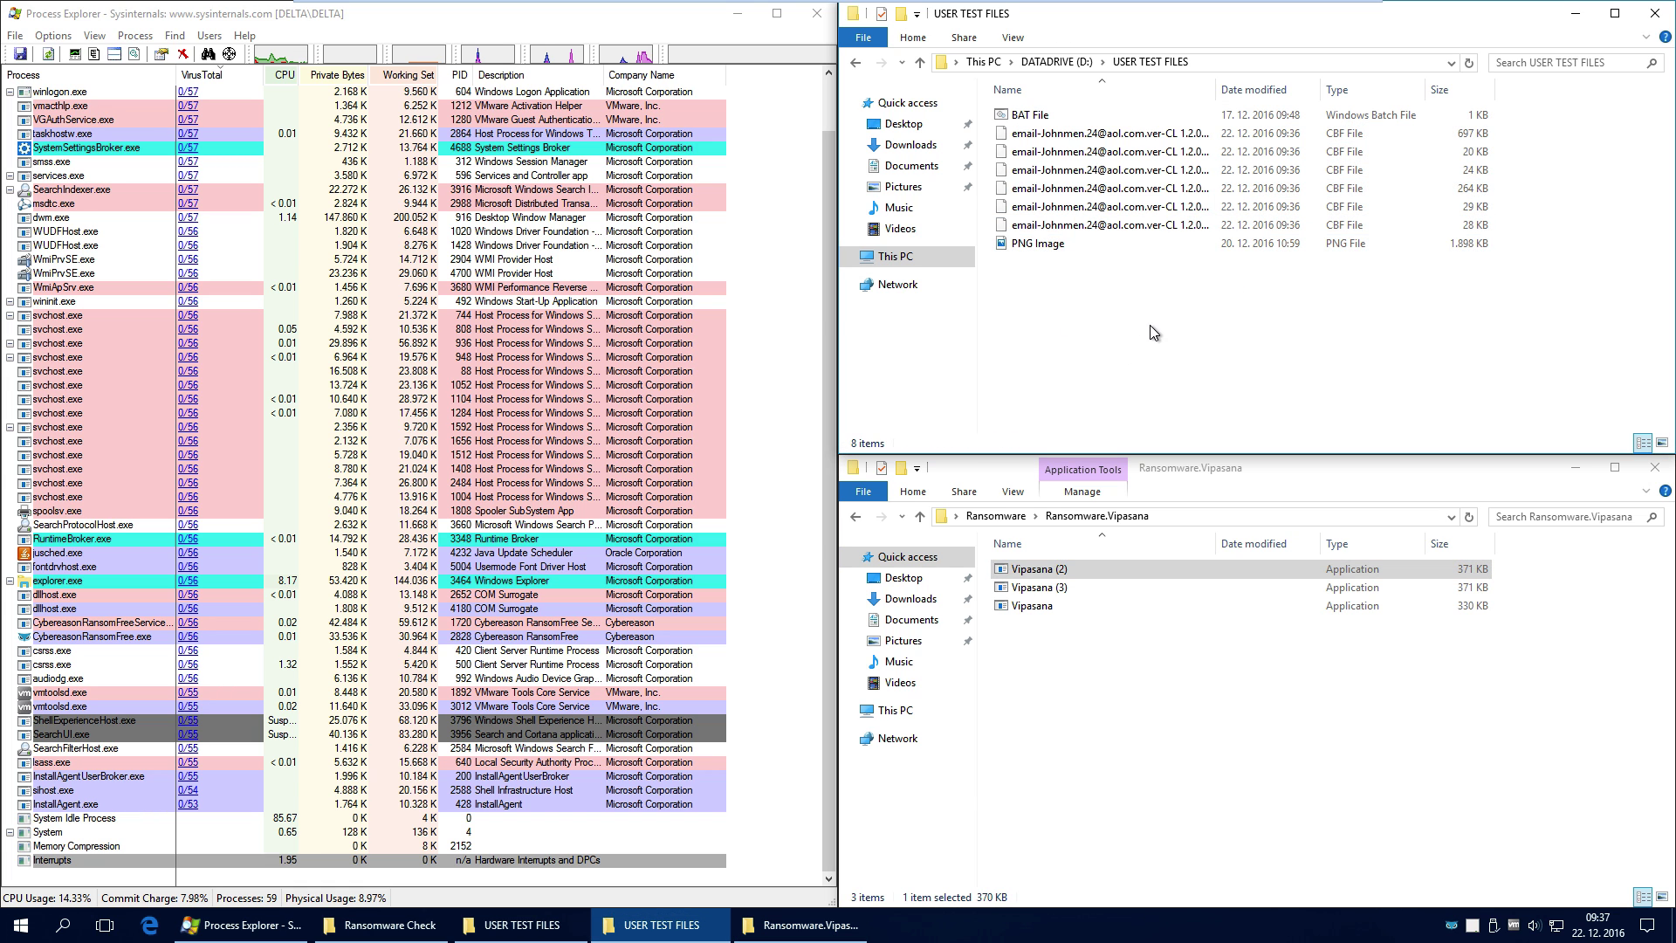
pyautogui.click(533, 933)
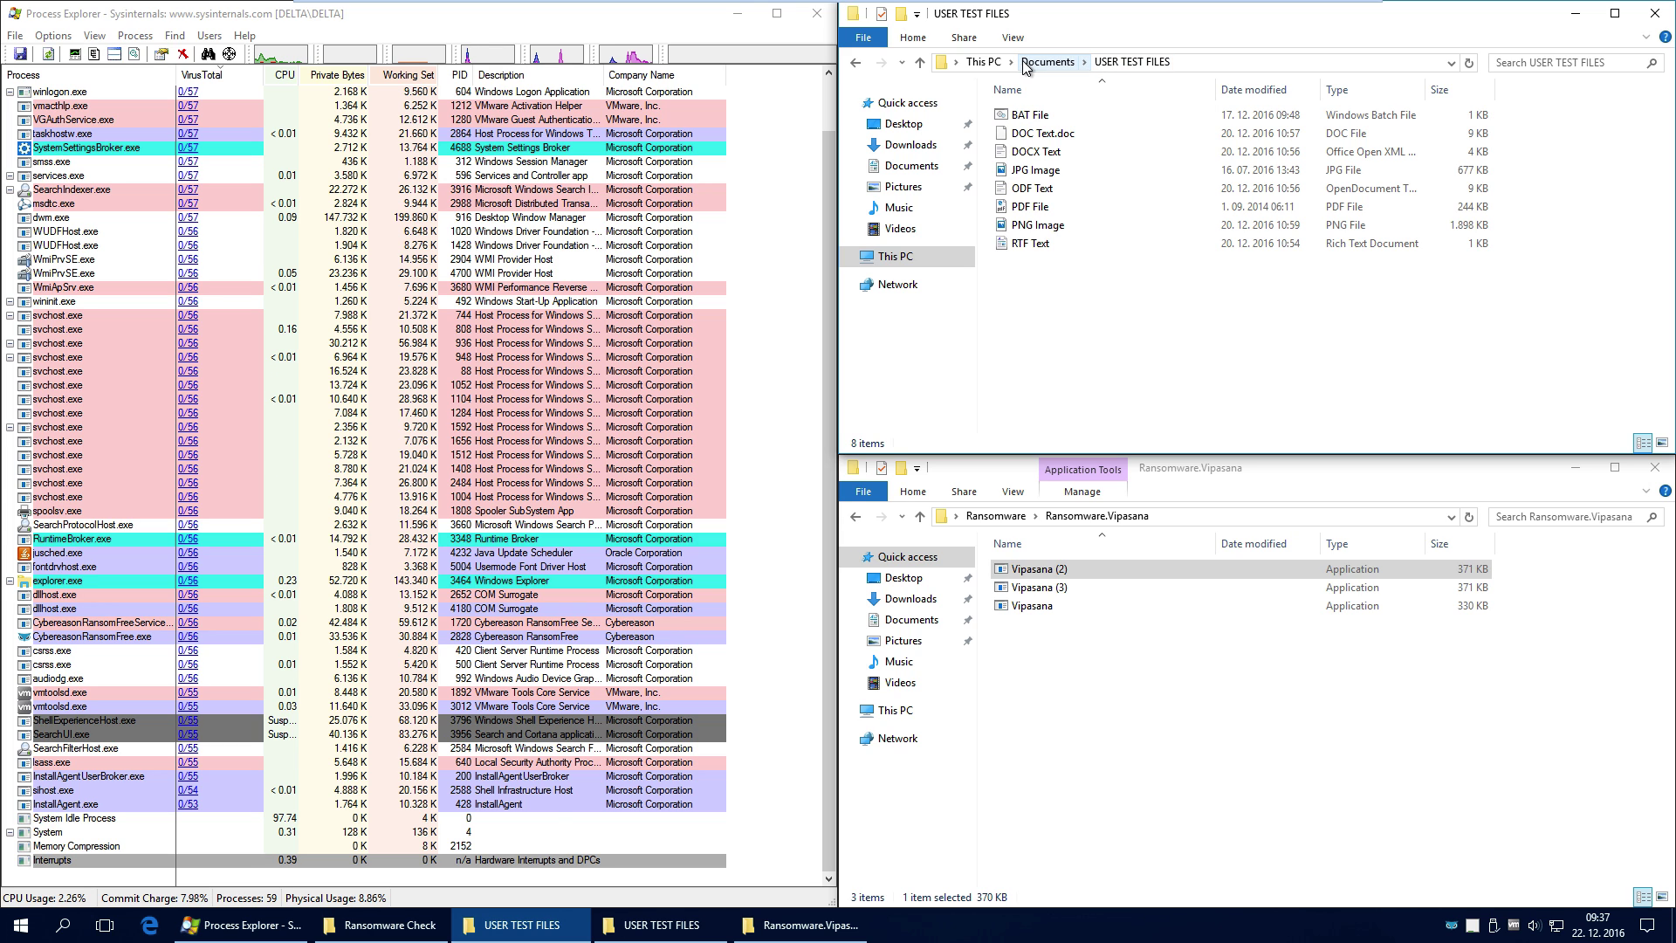
pyautogui.click(384, 925)
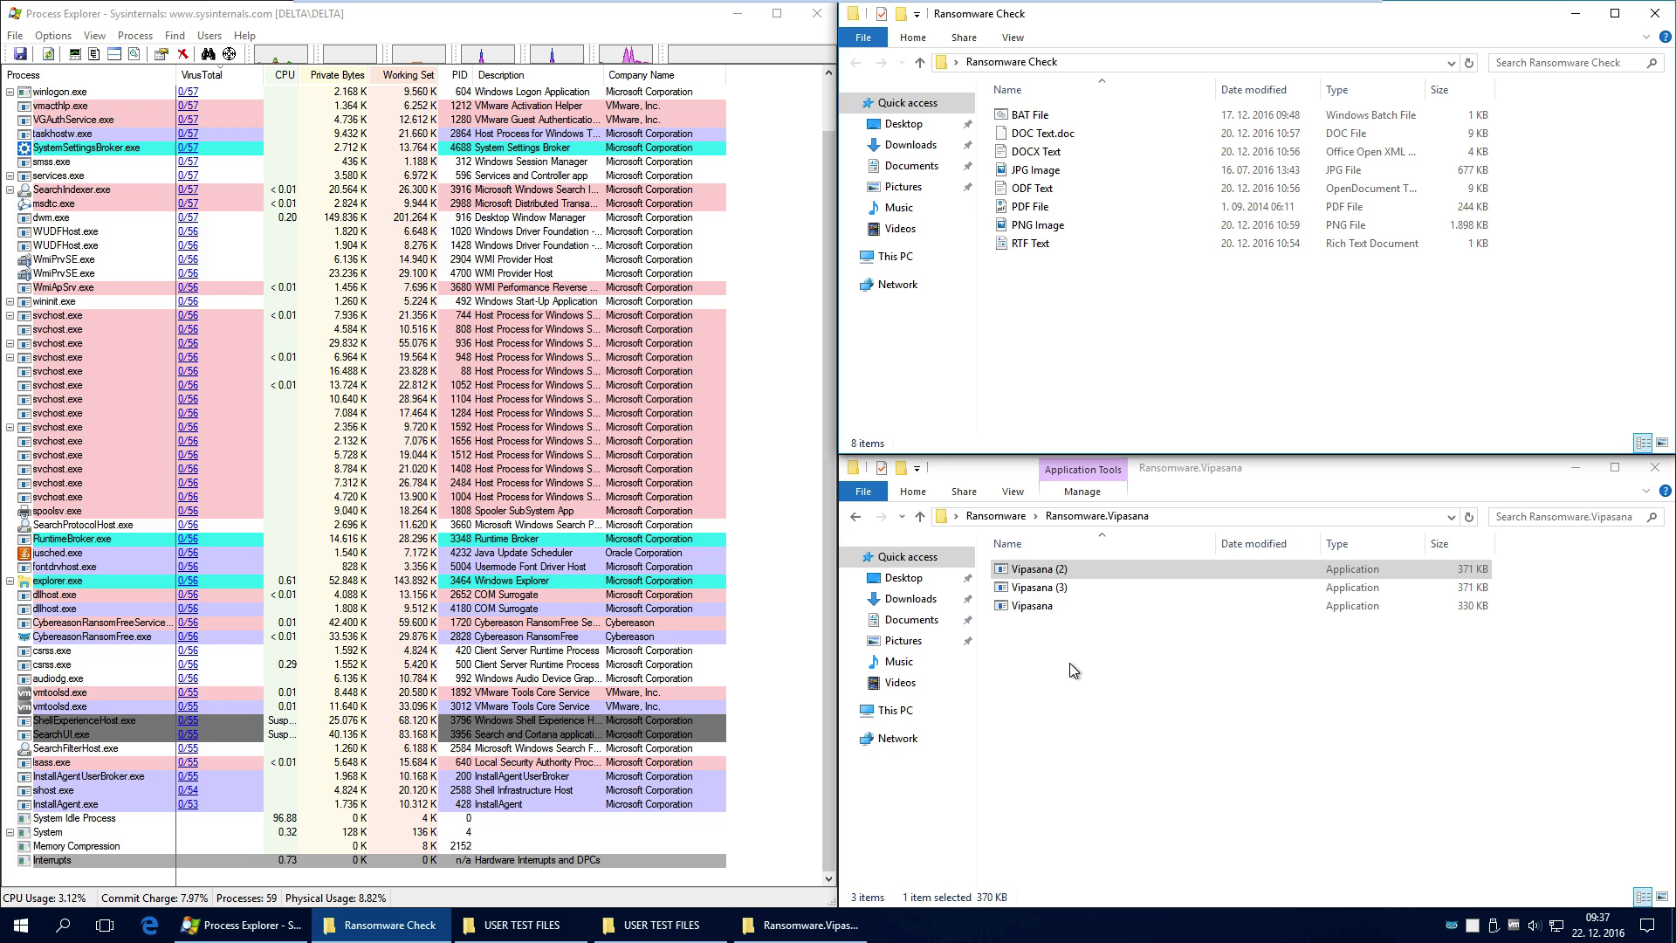
# Replace the encrypted files in USER TEST FILES on DATADRIVE (D:) with copies of all files from the Documents USER TEST FILES folder
pyautogui.click(661, 925)
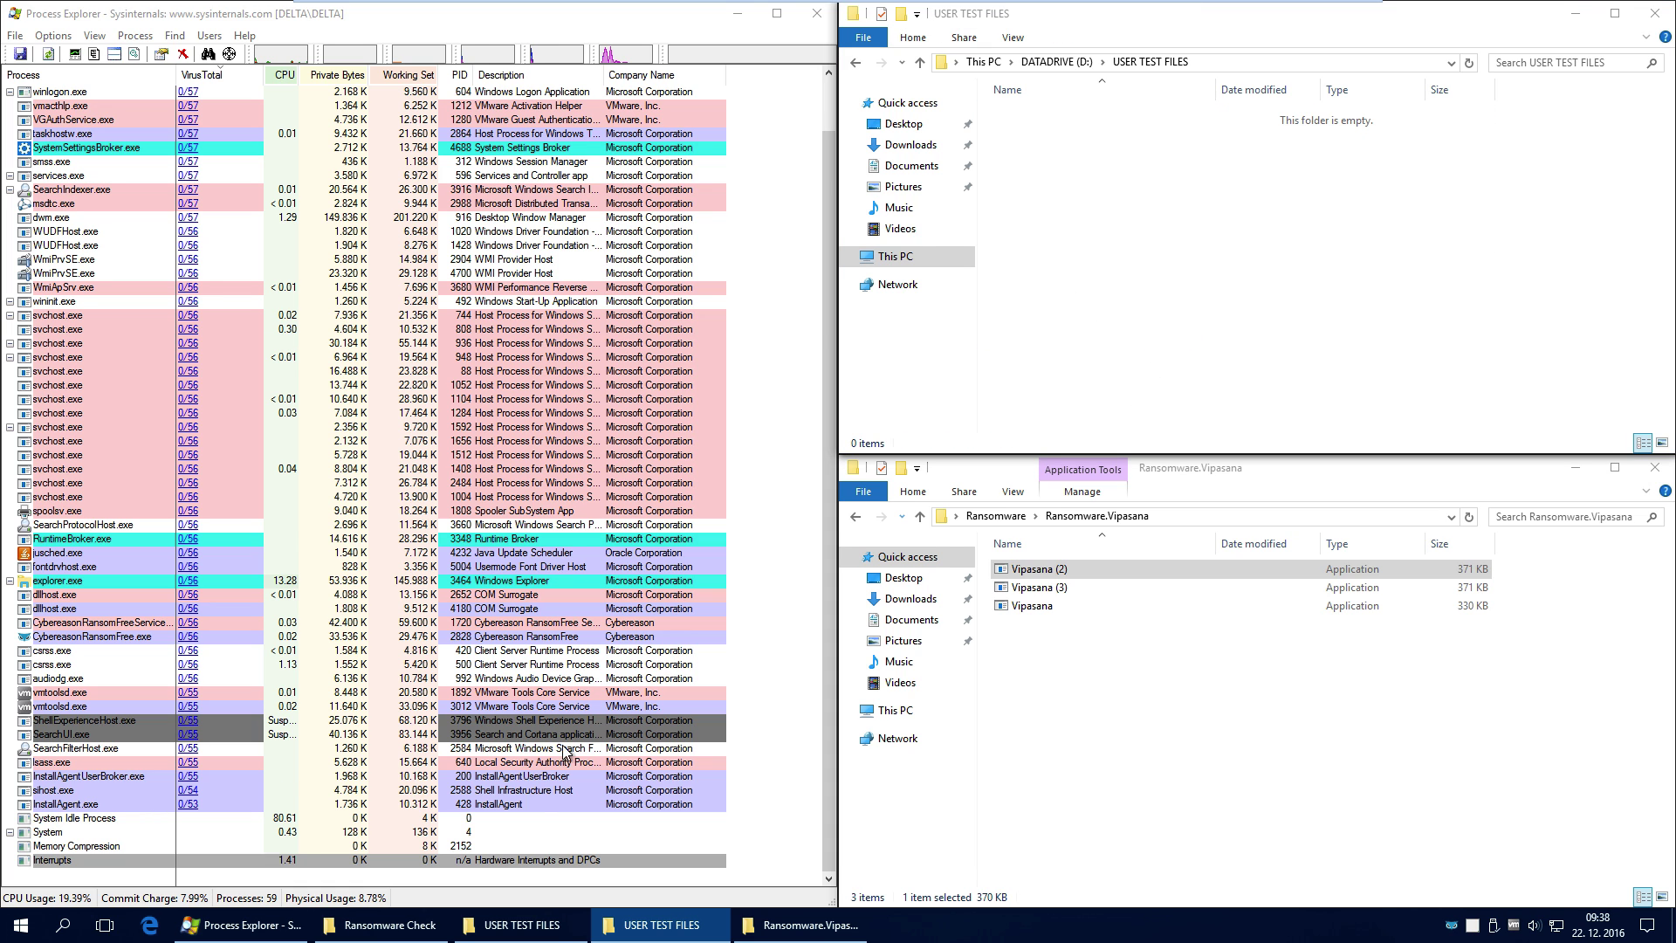
pyautogui.click(564, 929)
pyautogui.moveTo(1139, 337); pyautogui.dragTo(995, 107)
pyautogui.rightClick(1014, 170)
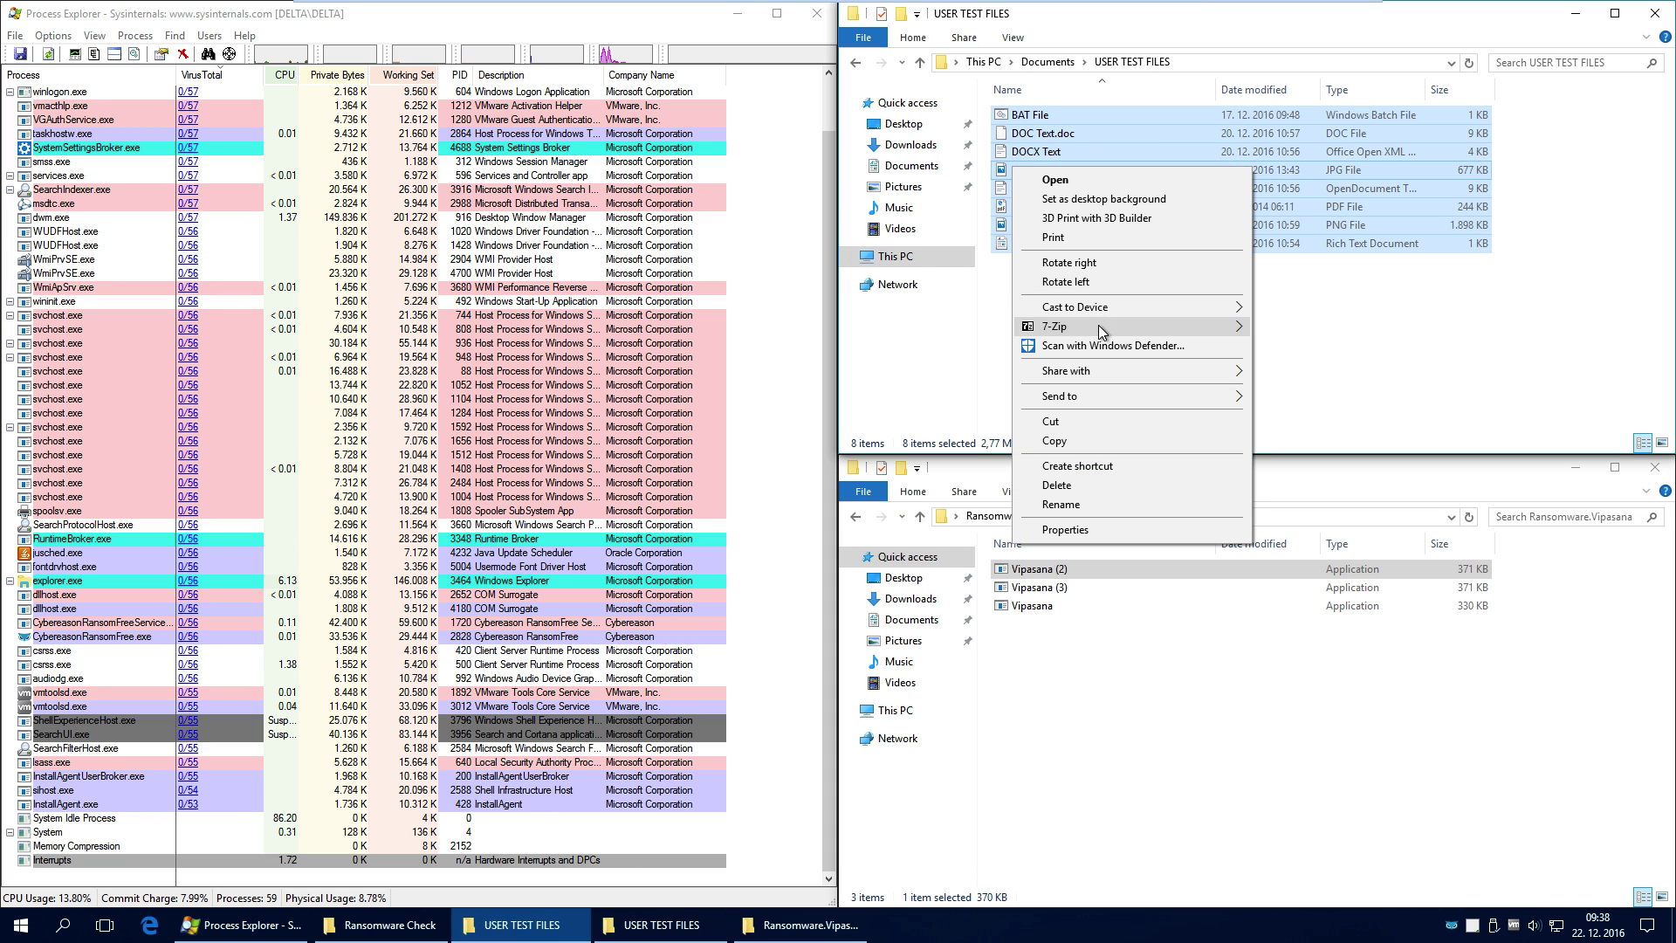
pyautogui.click(1081, 442)
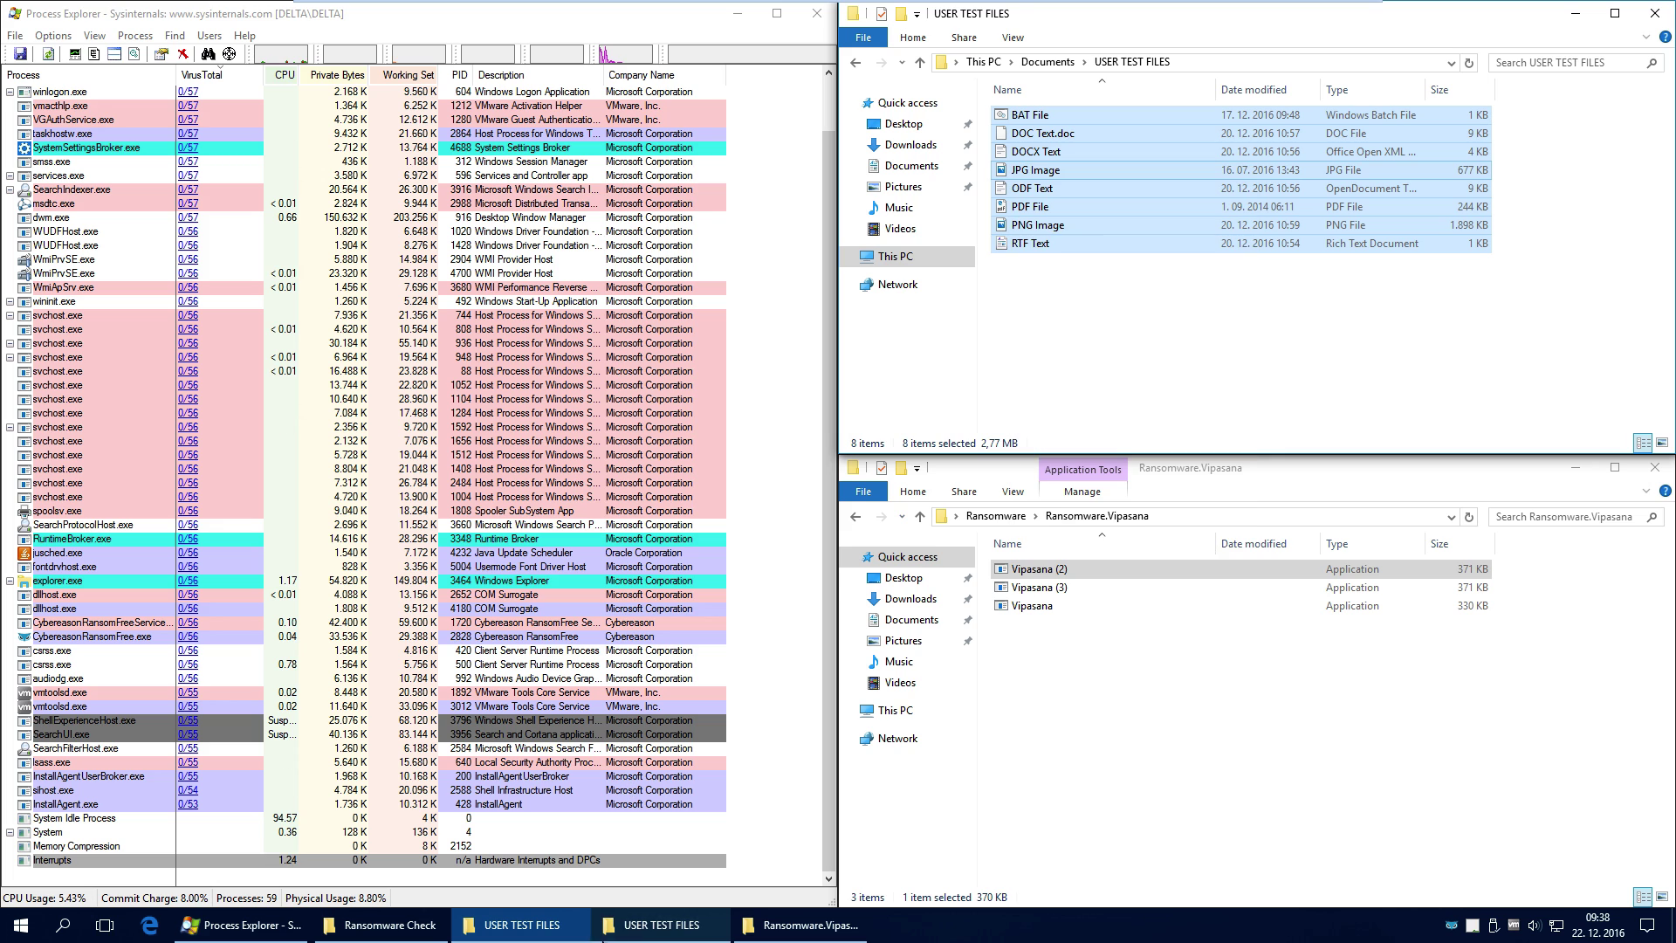
pyautogui.click(647, 925)
pyautogui.rightClick(1100, 146)
pyautogui.click(1128, 270)
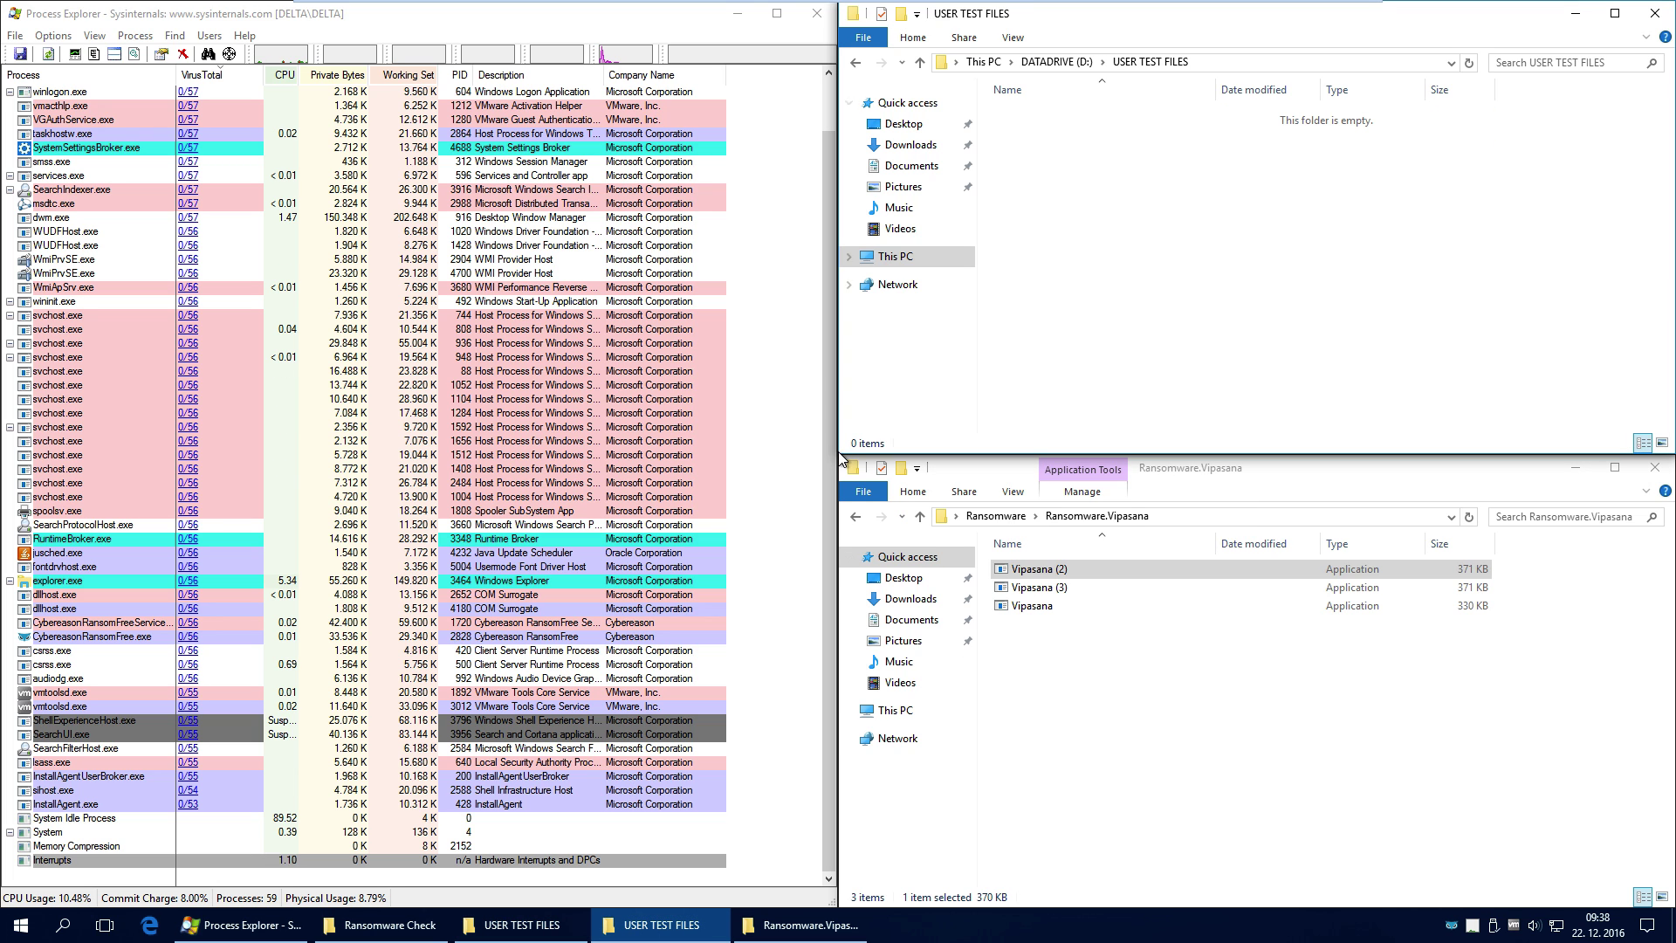
pyautogui.click(1266, 295)
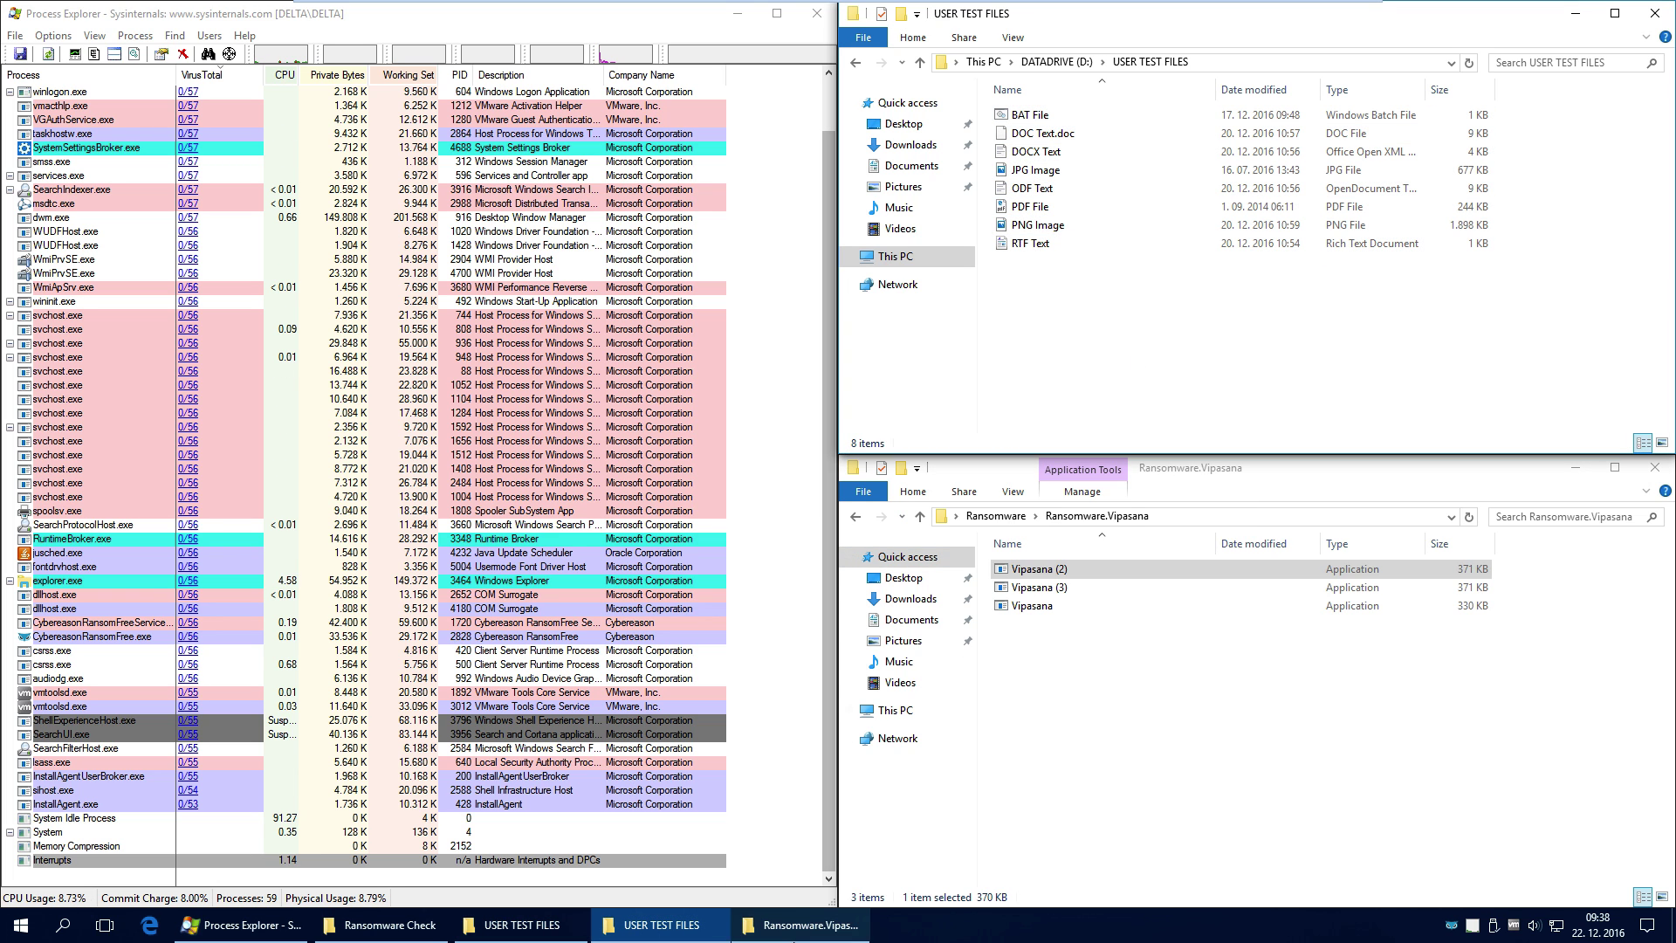
# Review the test files in the Documents and DATADRIVE (D:) USER TEST FILES folders and return to the Ransomware.Vipasana folder
pyautogui.click(794, 927)
pyautogui.click(1118, 664)
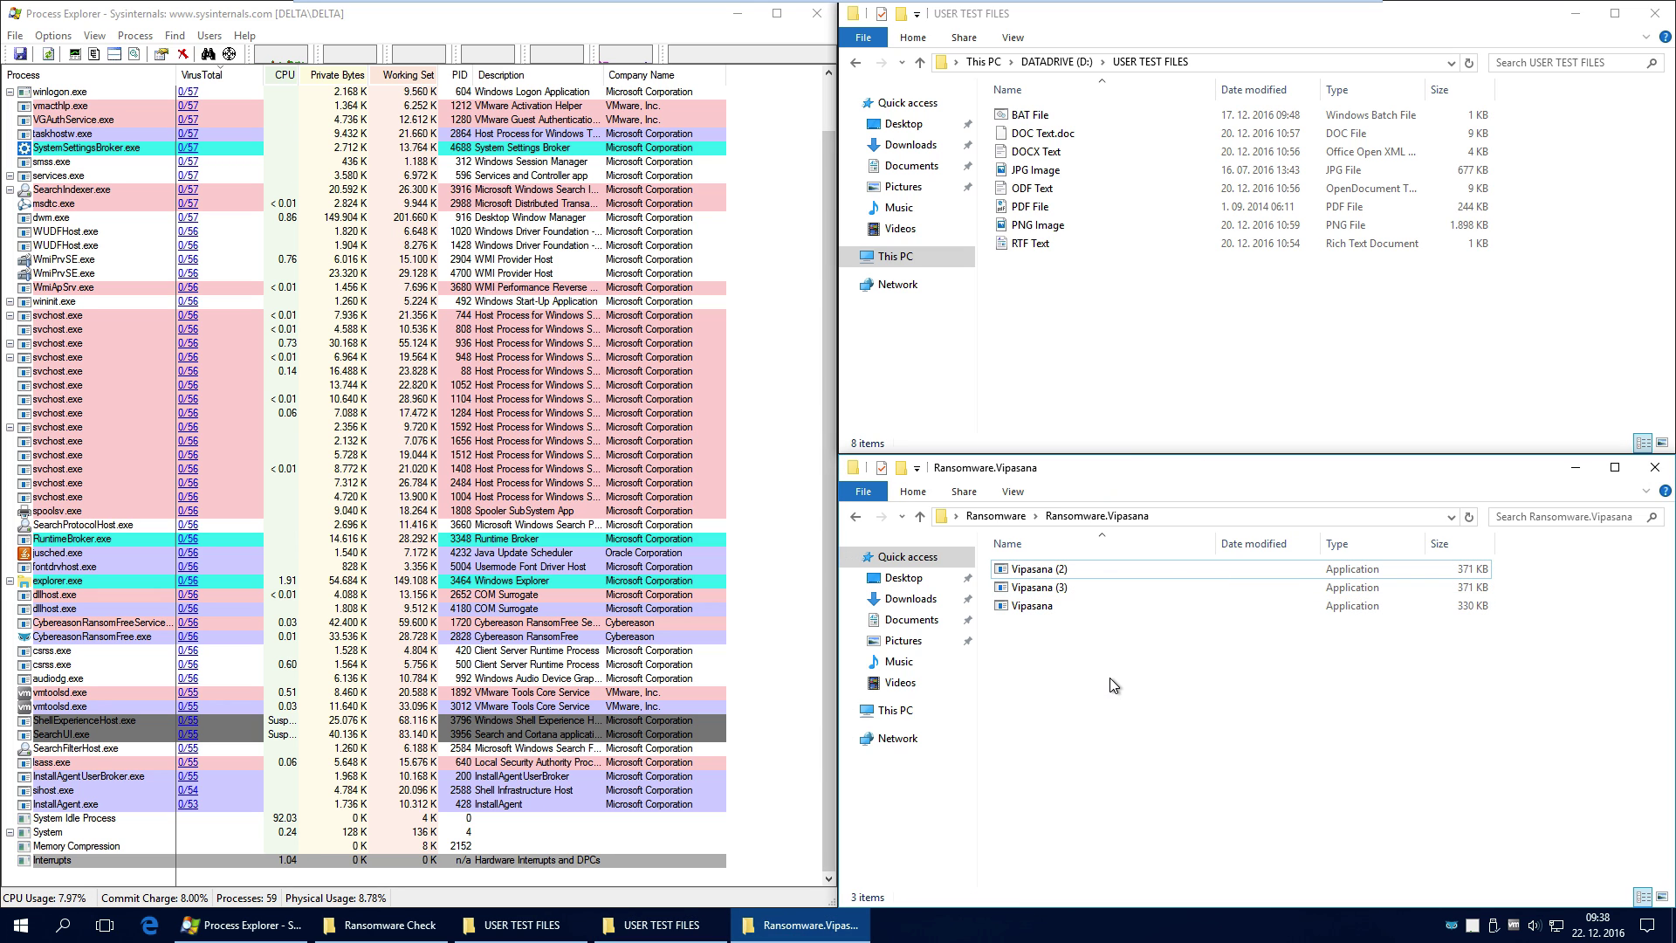
pyautogui.moveTo(1145, 338); pyautogui.dragTo(914, 8)
pyautogui.click(1168, 324)
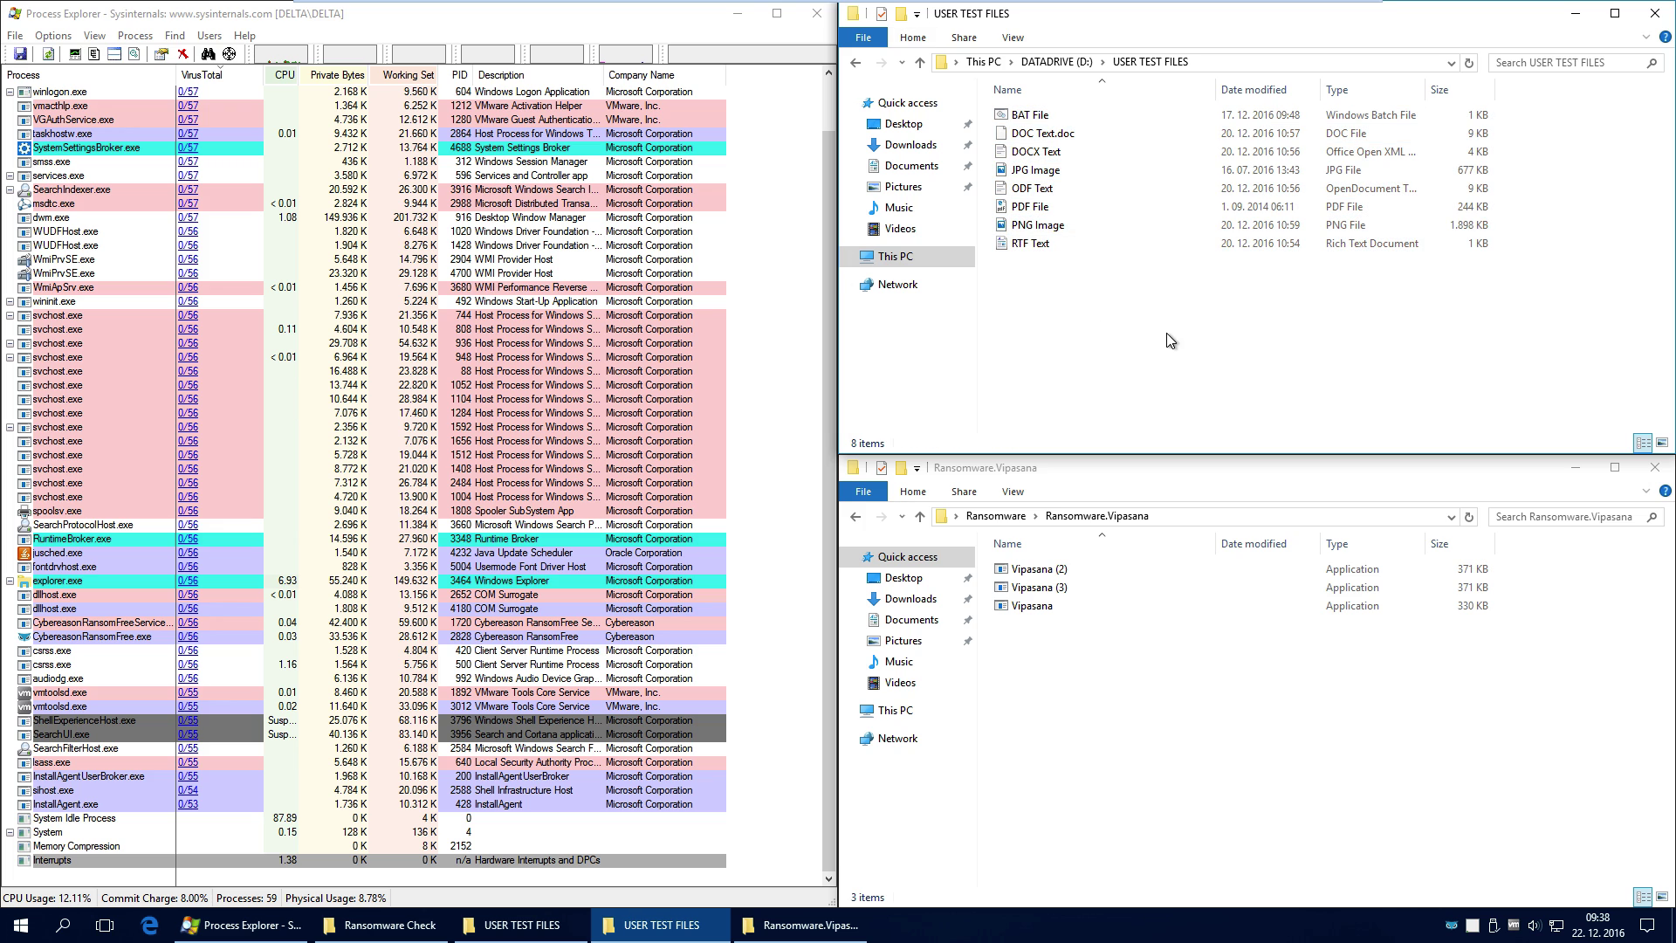
pyautogui.rightClick(1084, 302)
pyautogui.press('Escape')
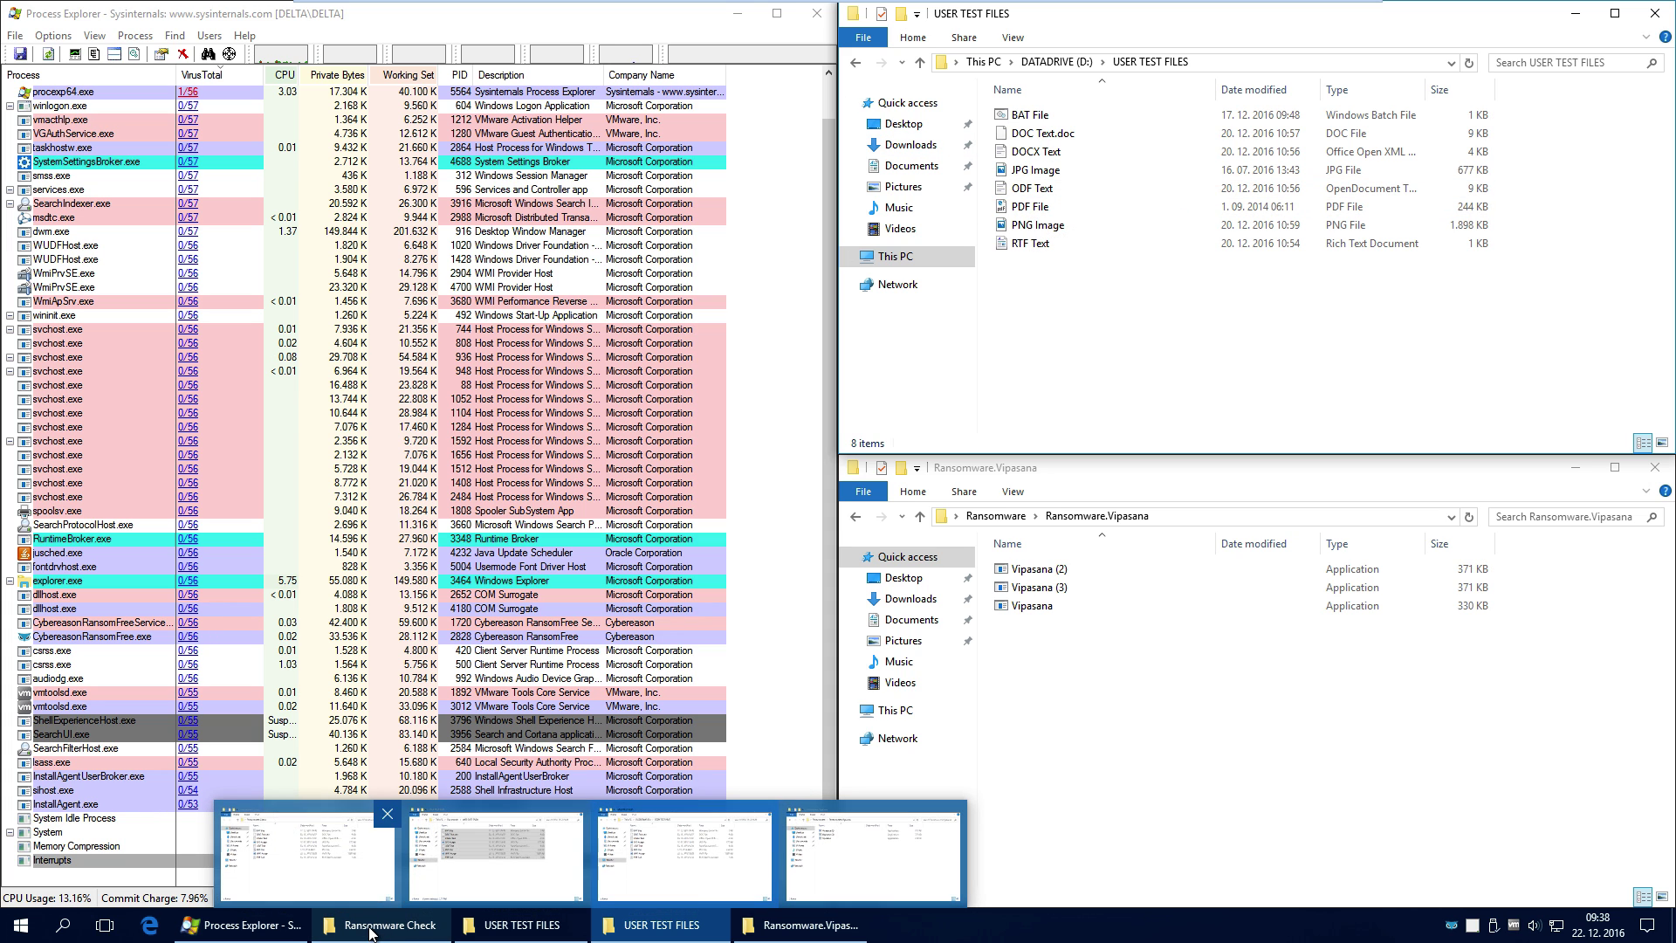
pyautogui.click(799, 932)
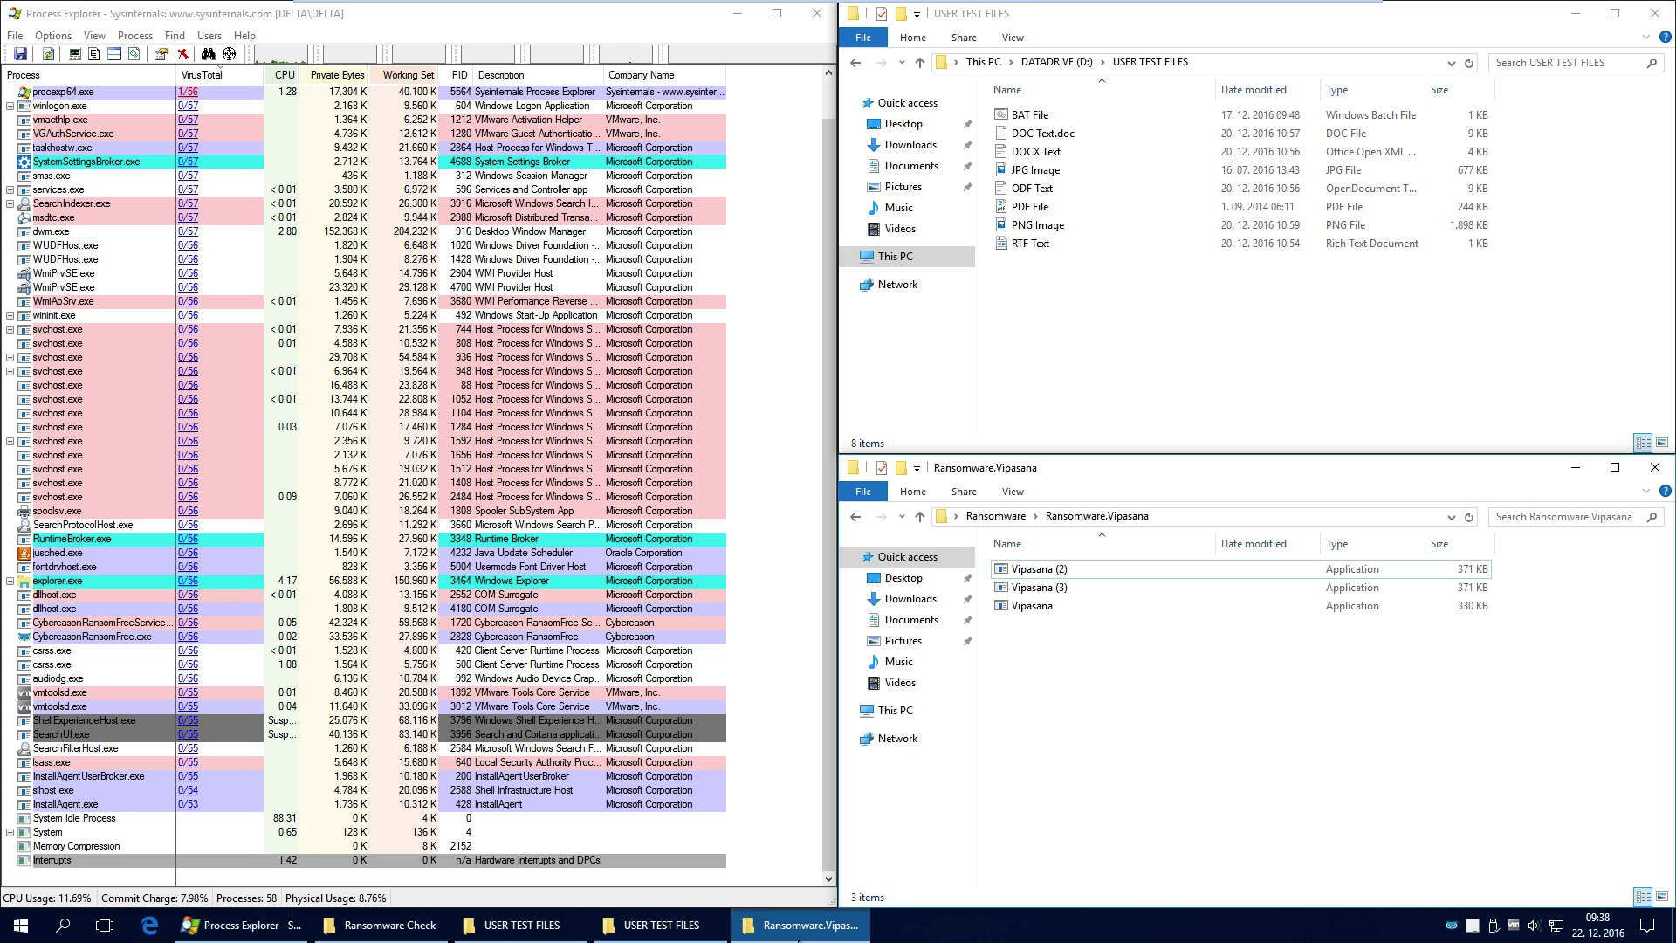
pyautogui.click(522, 925)
pyautogui.click(662, 926)
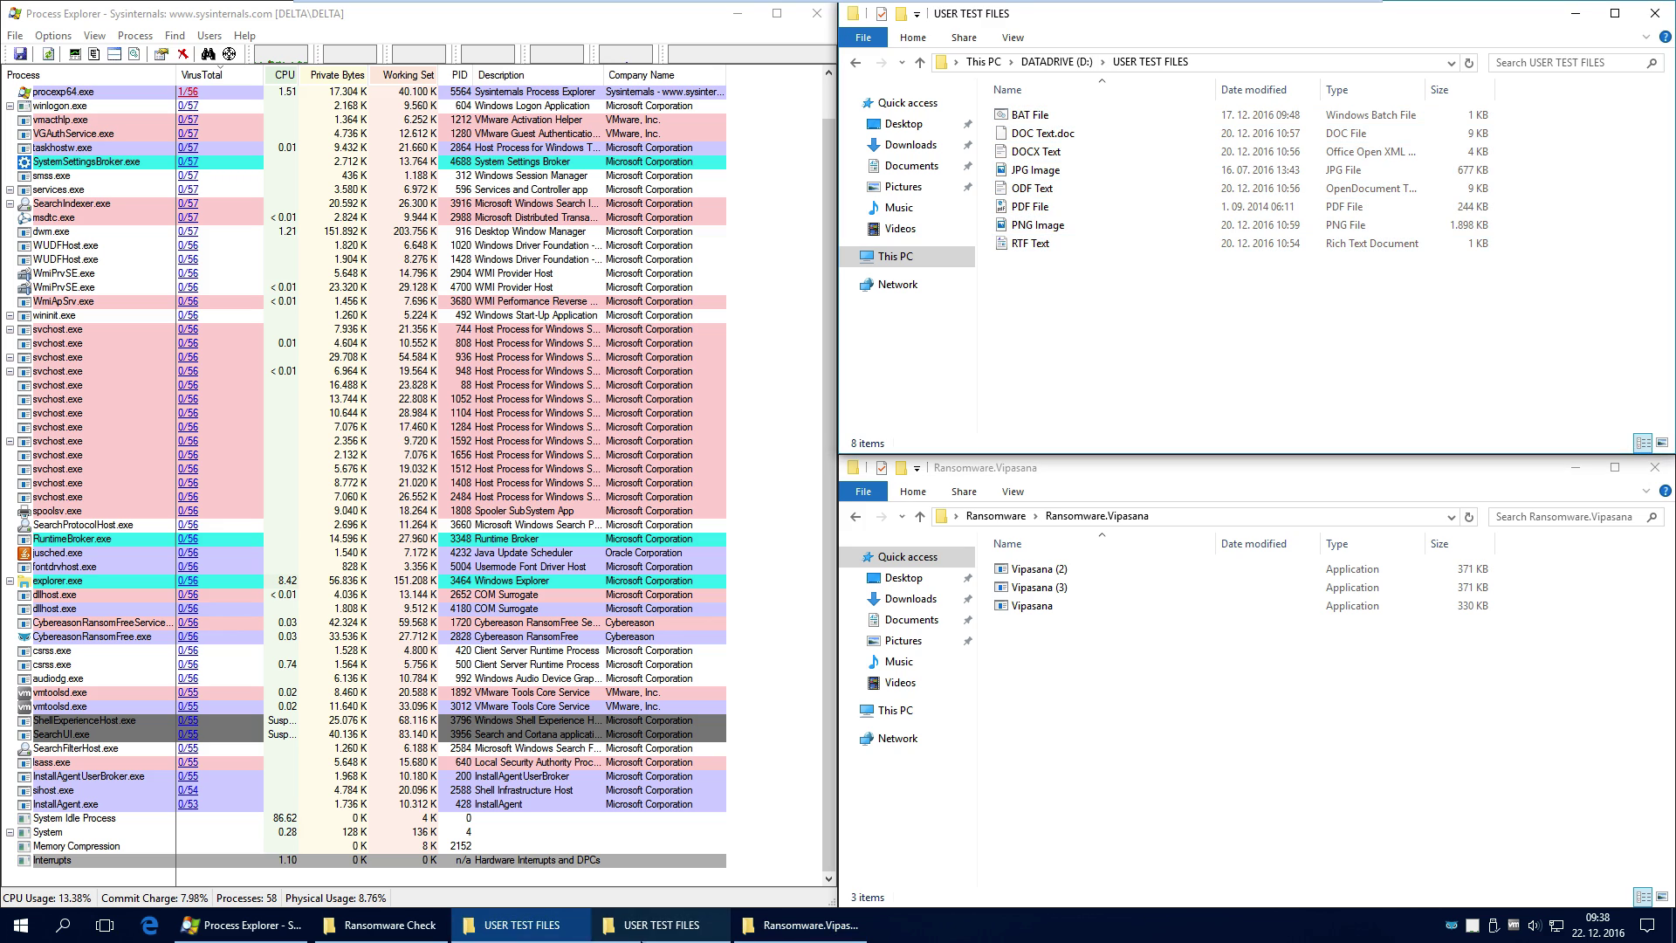
pyautogui.click(1107, 772)
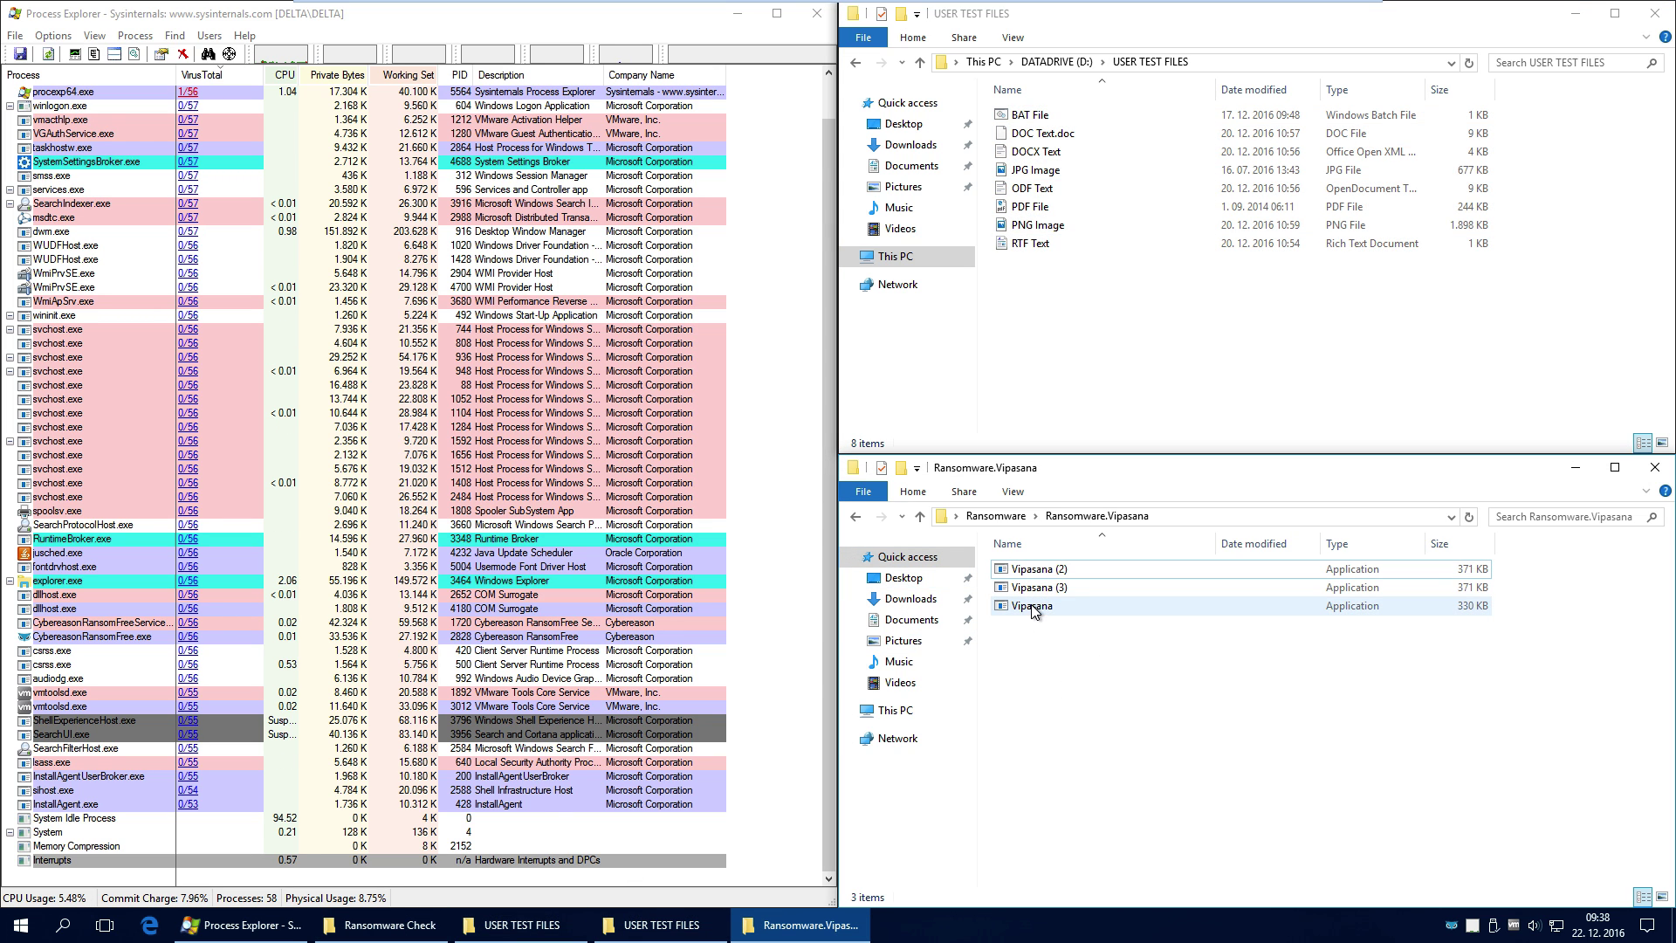
# Run the venuslocker001 sample from the Ransomware.VenusLocker folder and minimize its ransom window
pyautogui.click(855, 522)
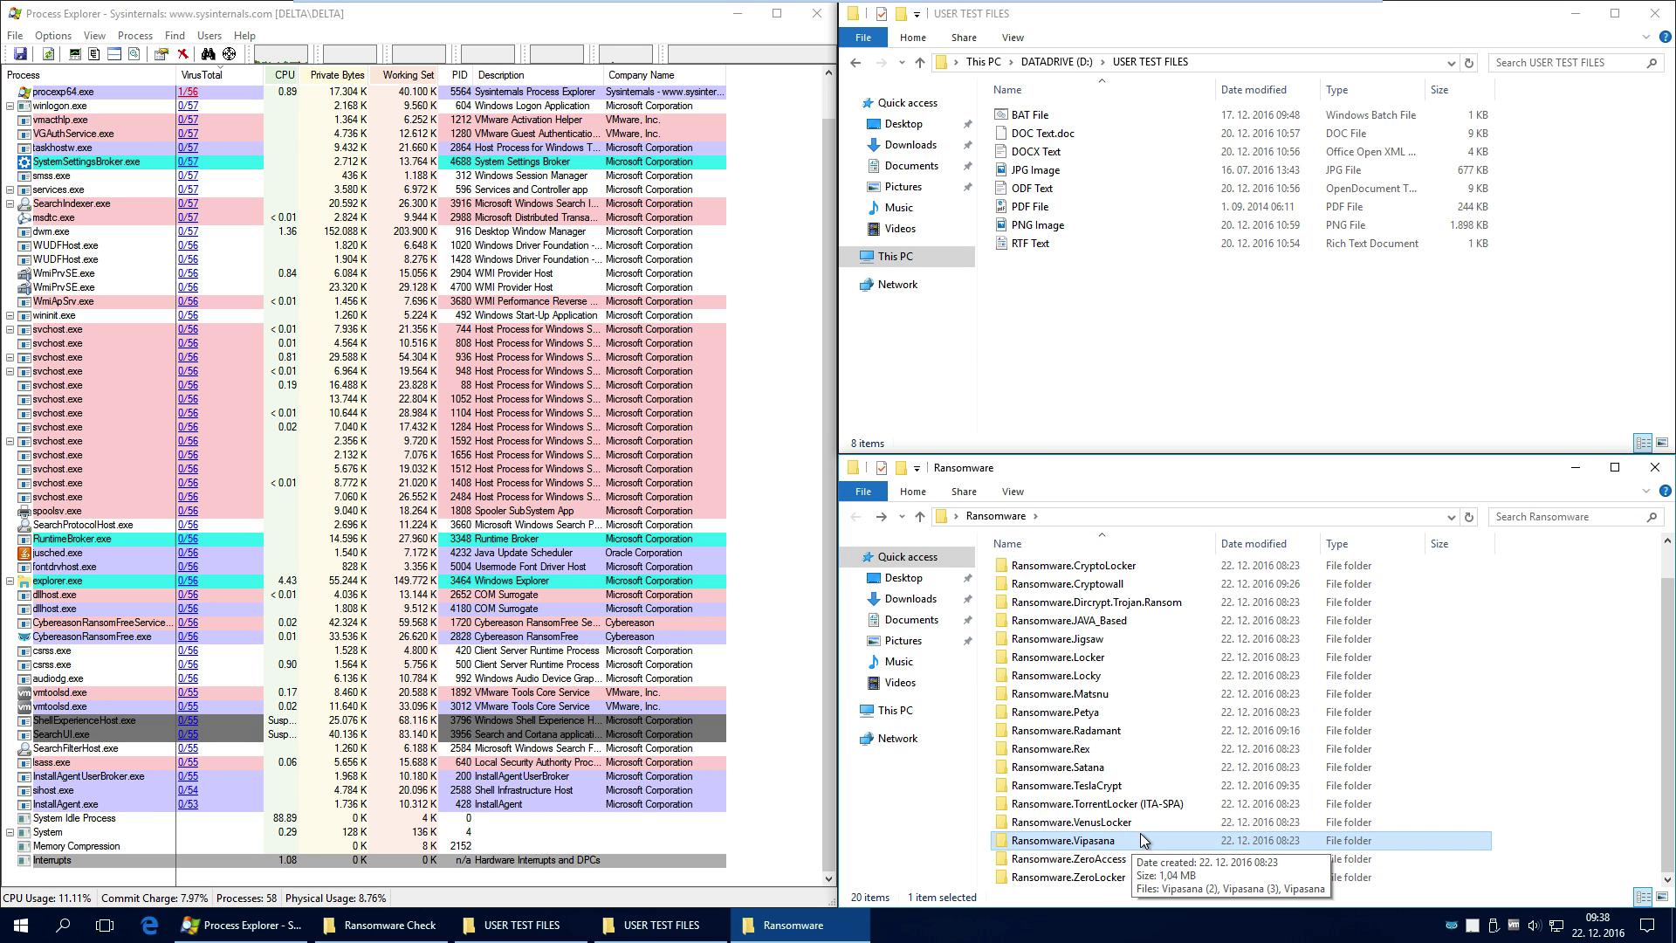
pyautogui.doubleClick(1128, 824)
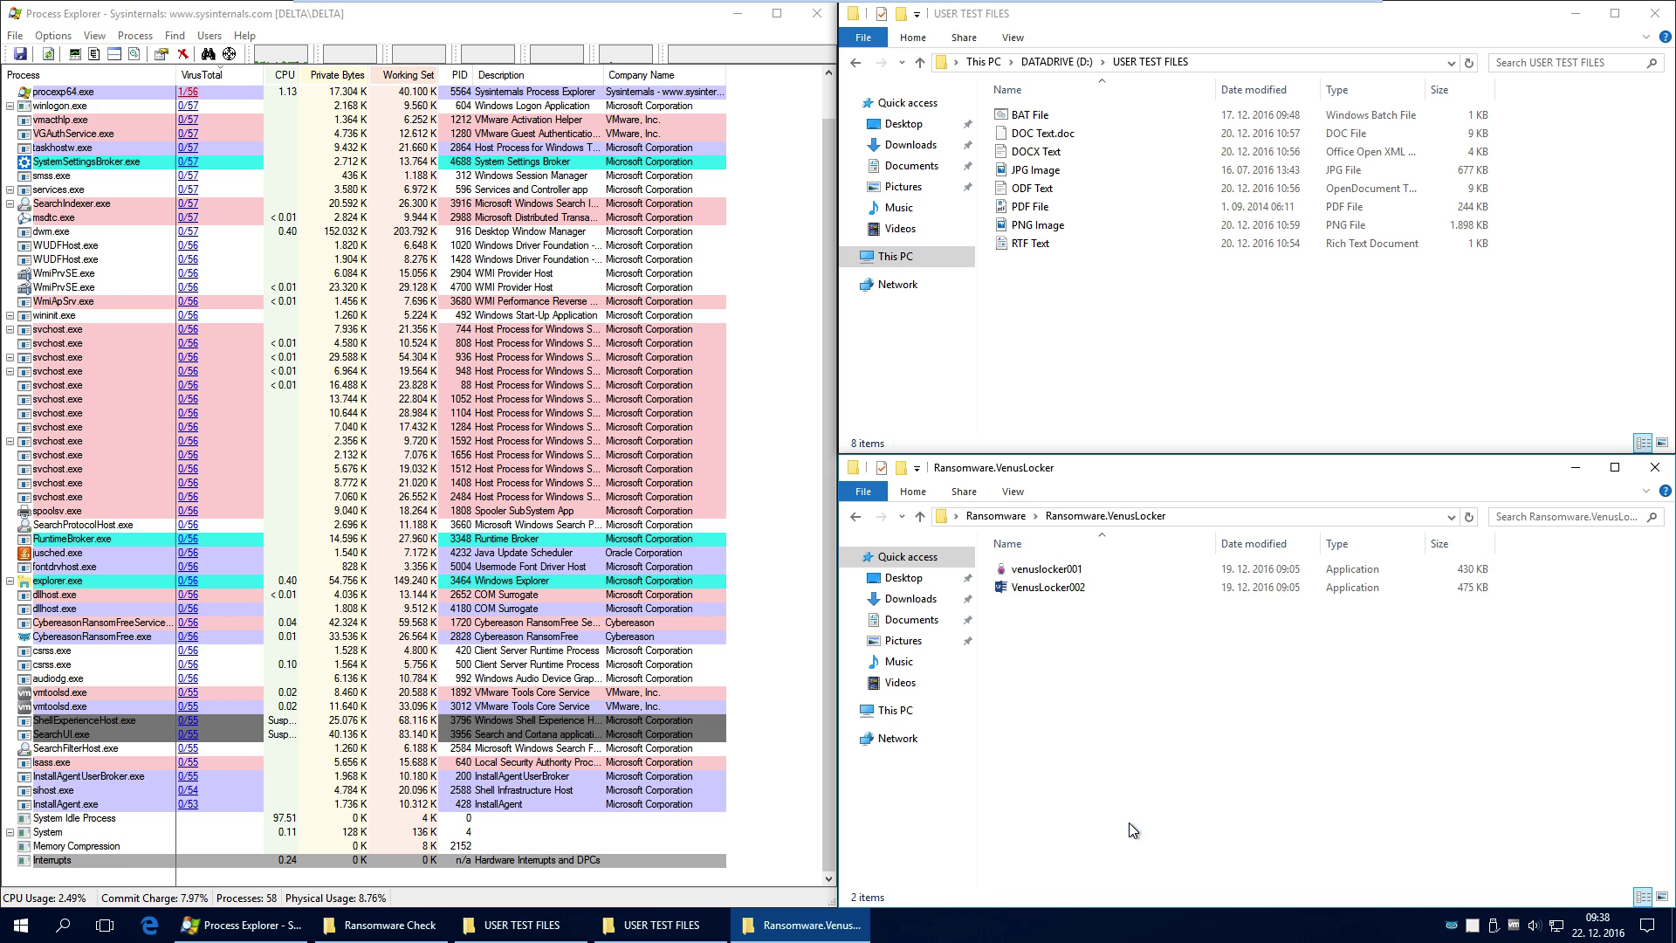
pyautogui.doubleClick(1060, 576)
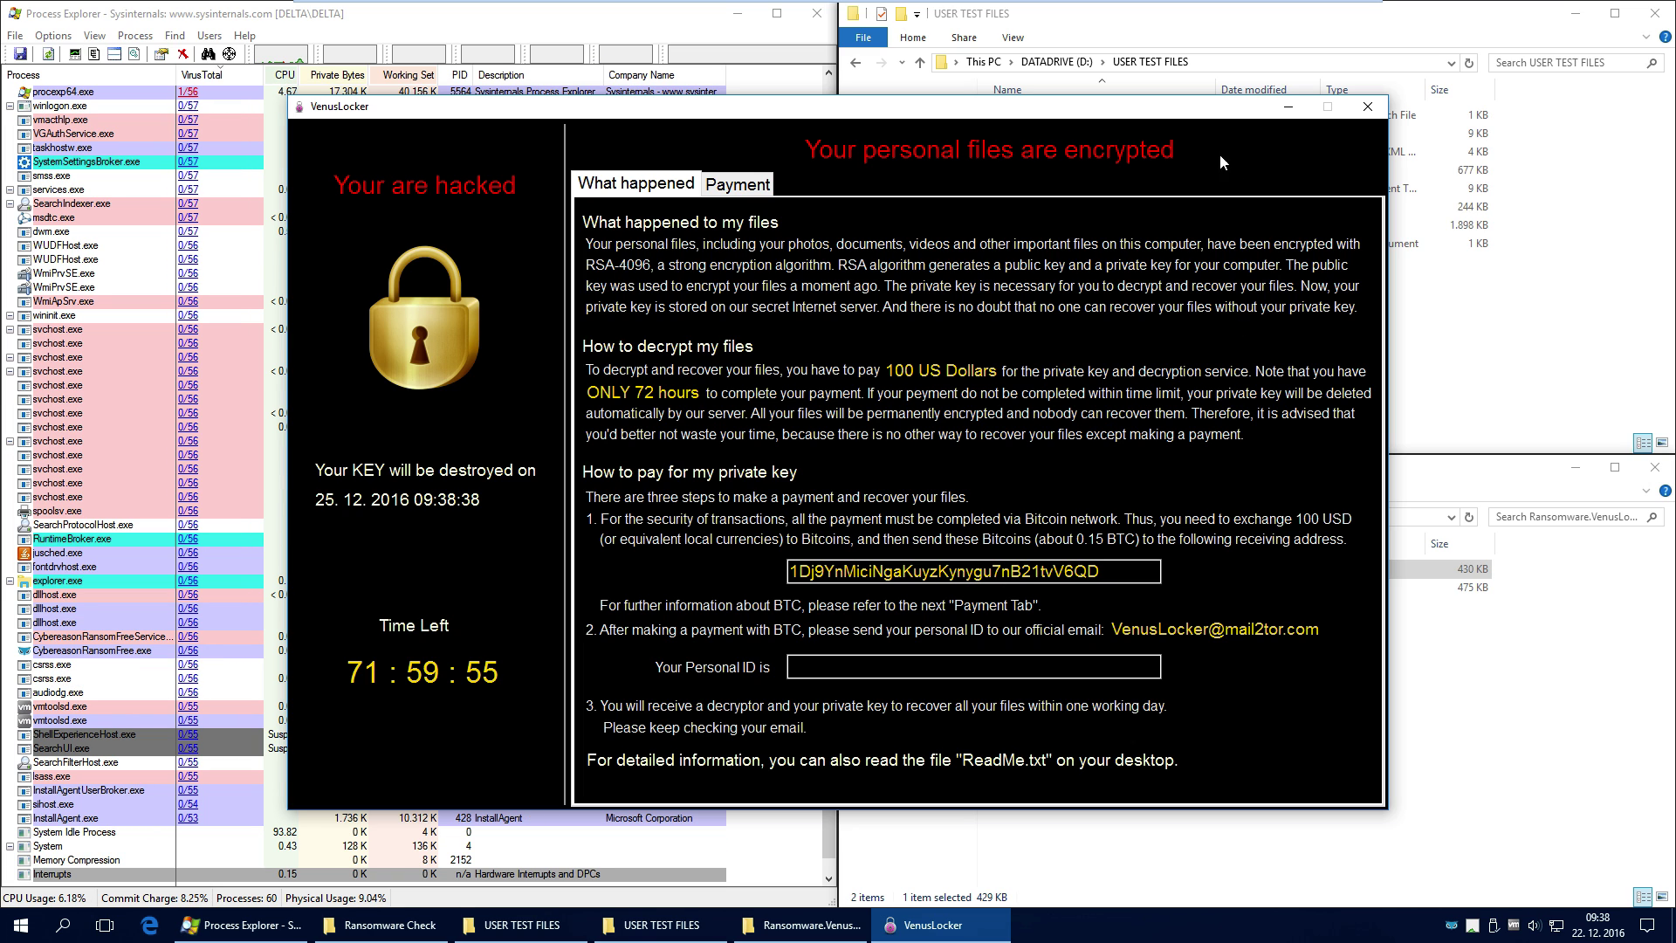
pyautogui.click(1289, 108)
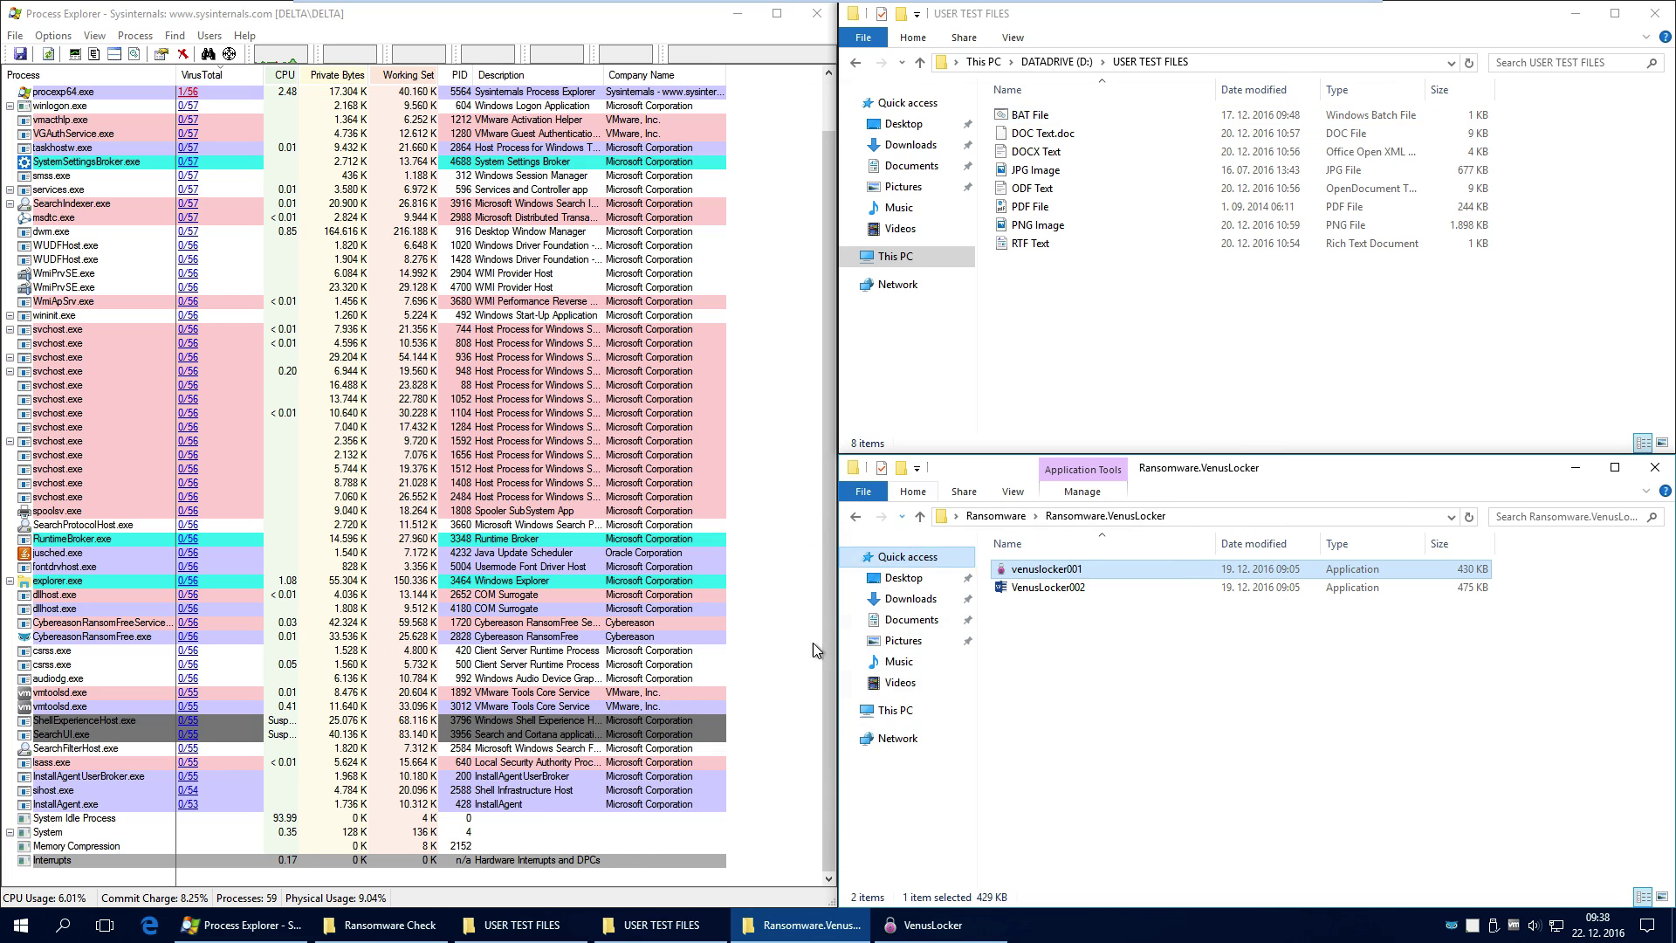
# Restore and close the VenusLocker ransom window, accepting its warning, and check the USER TEST FILES folder in Documents
pyautogui.click(933, 925)
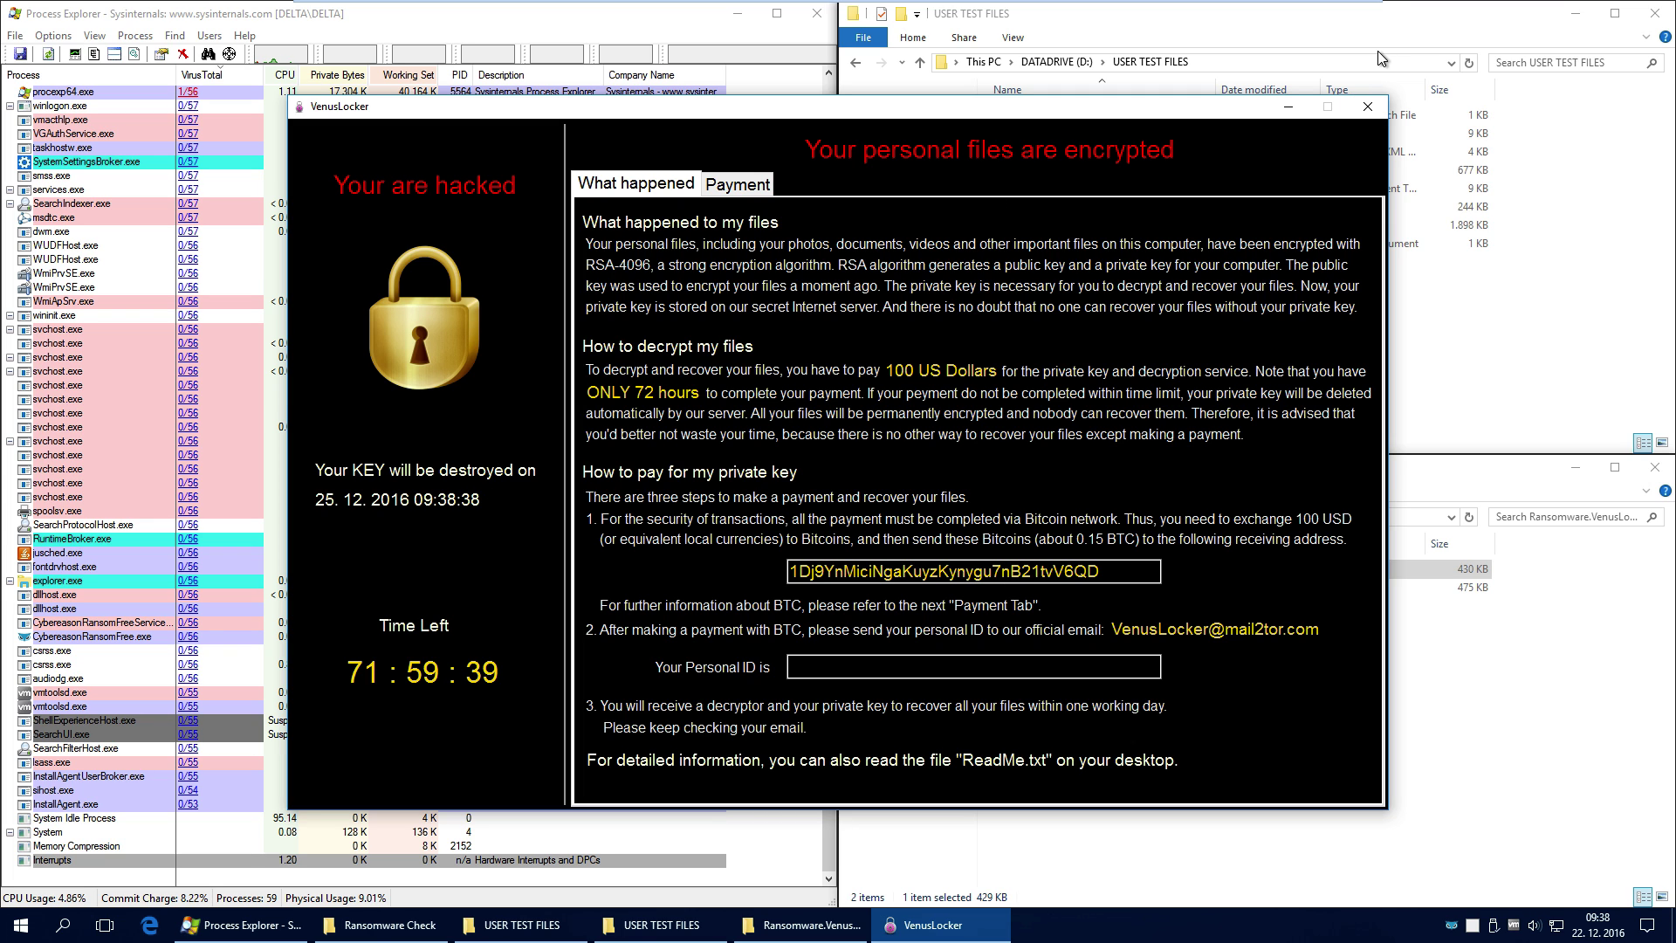
pyautogui.click(1367, 106)
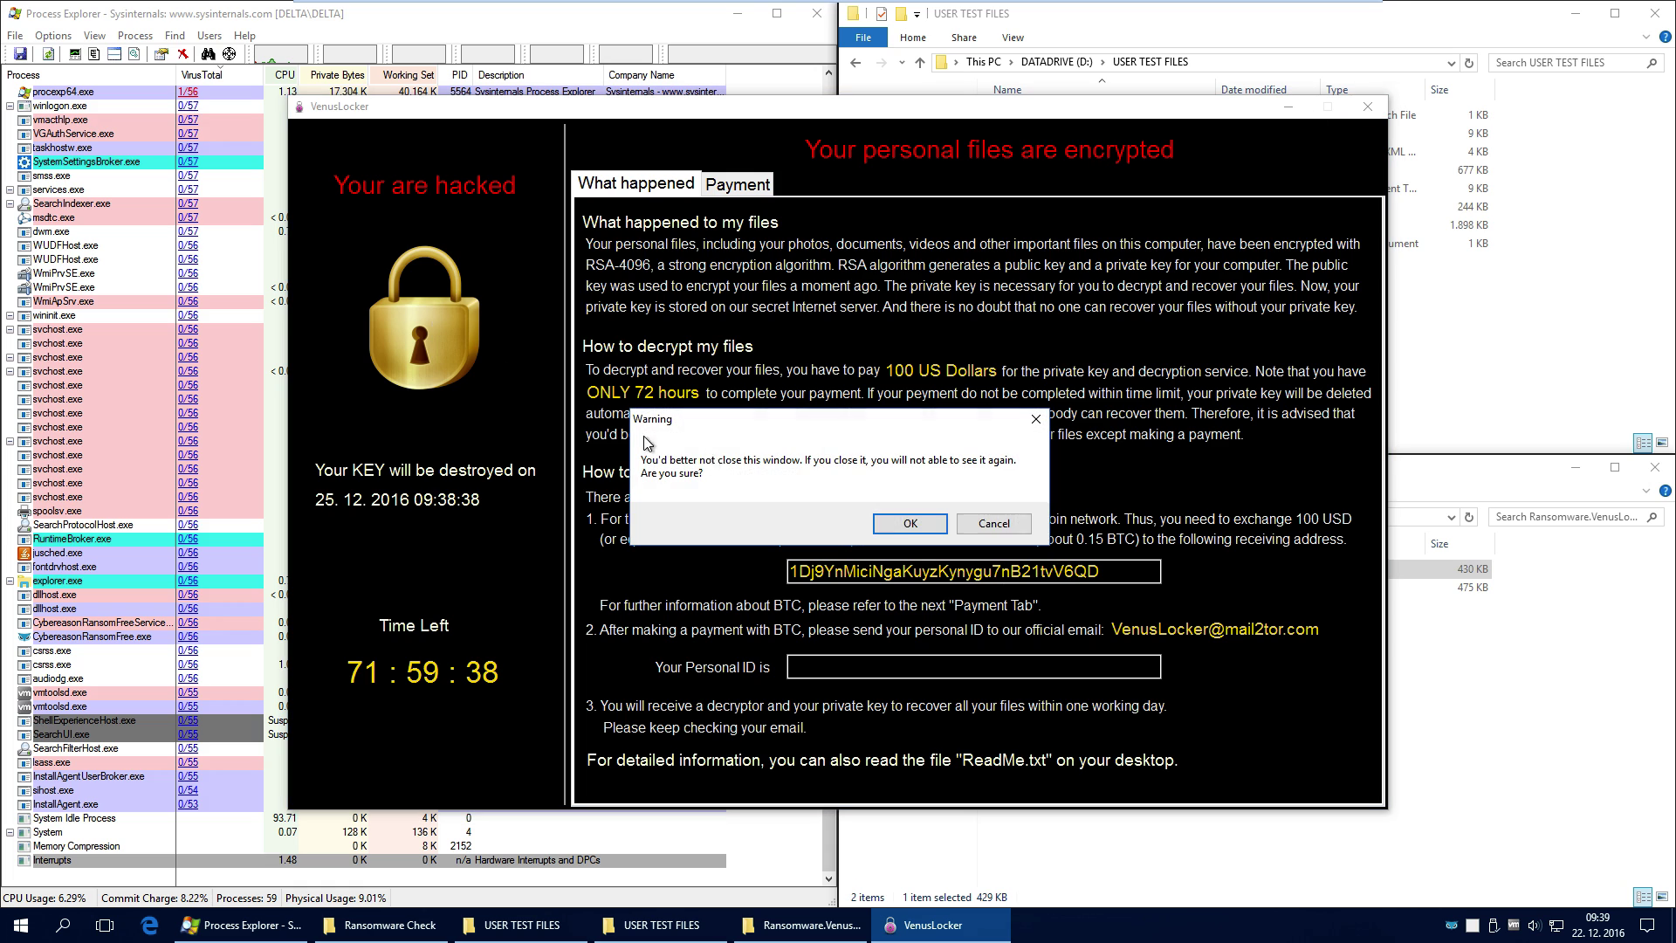
pyautogui.click(902, 527)
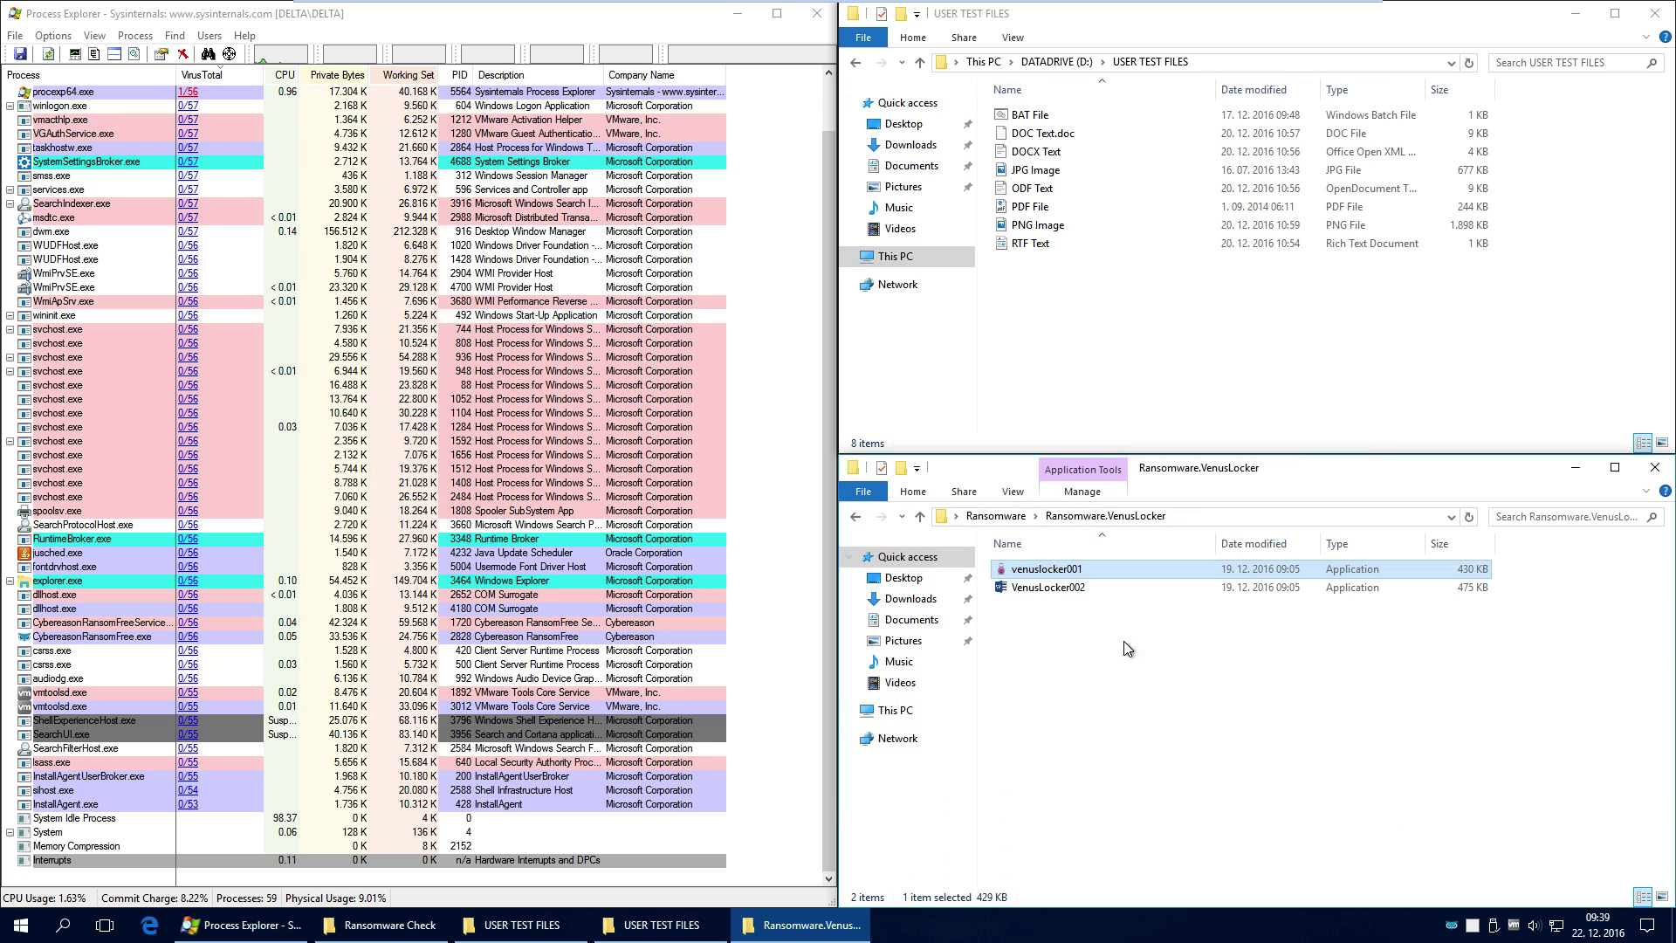
pyautogui.click(528, 917)
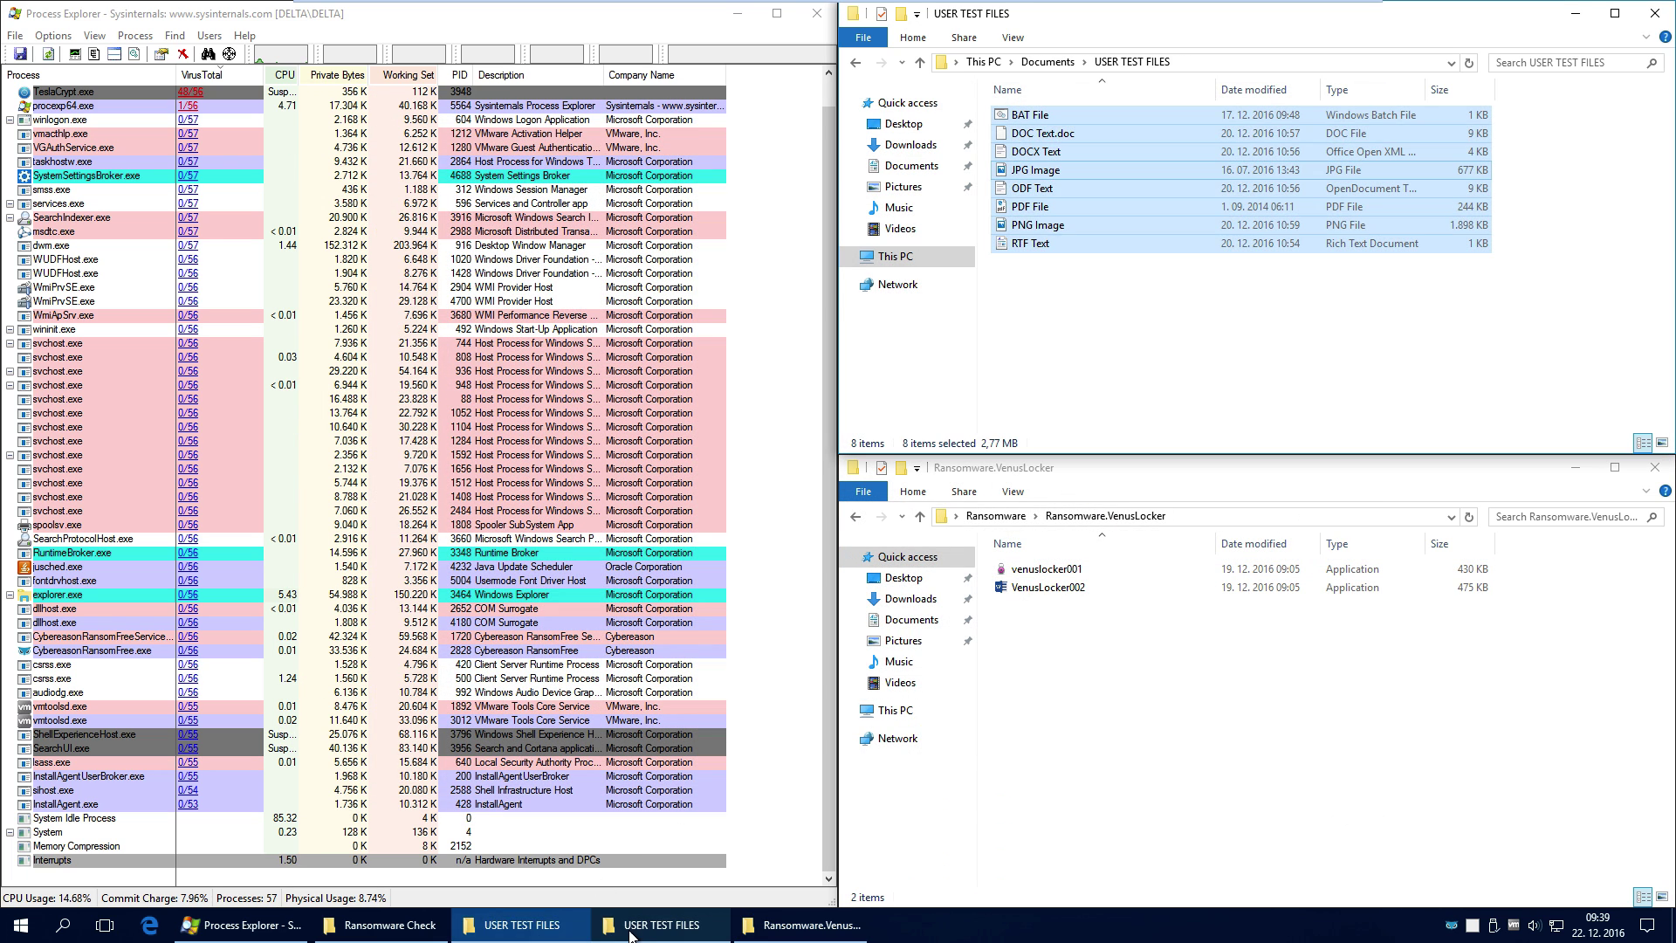
# Open and close DOCX Text and JPG Image from the Documents test folder, and check USER TEST FILES on DATADRIVE (D:)
pyautogui.doubleClick(1039, 152)
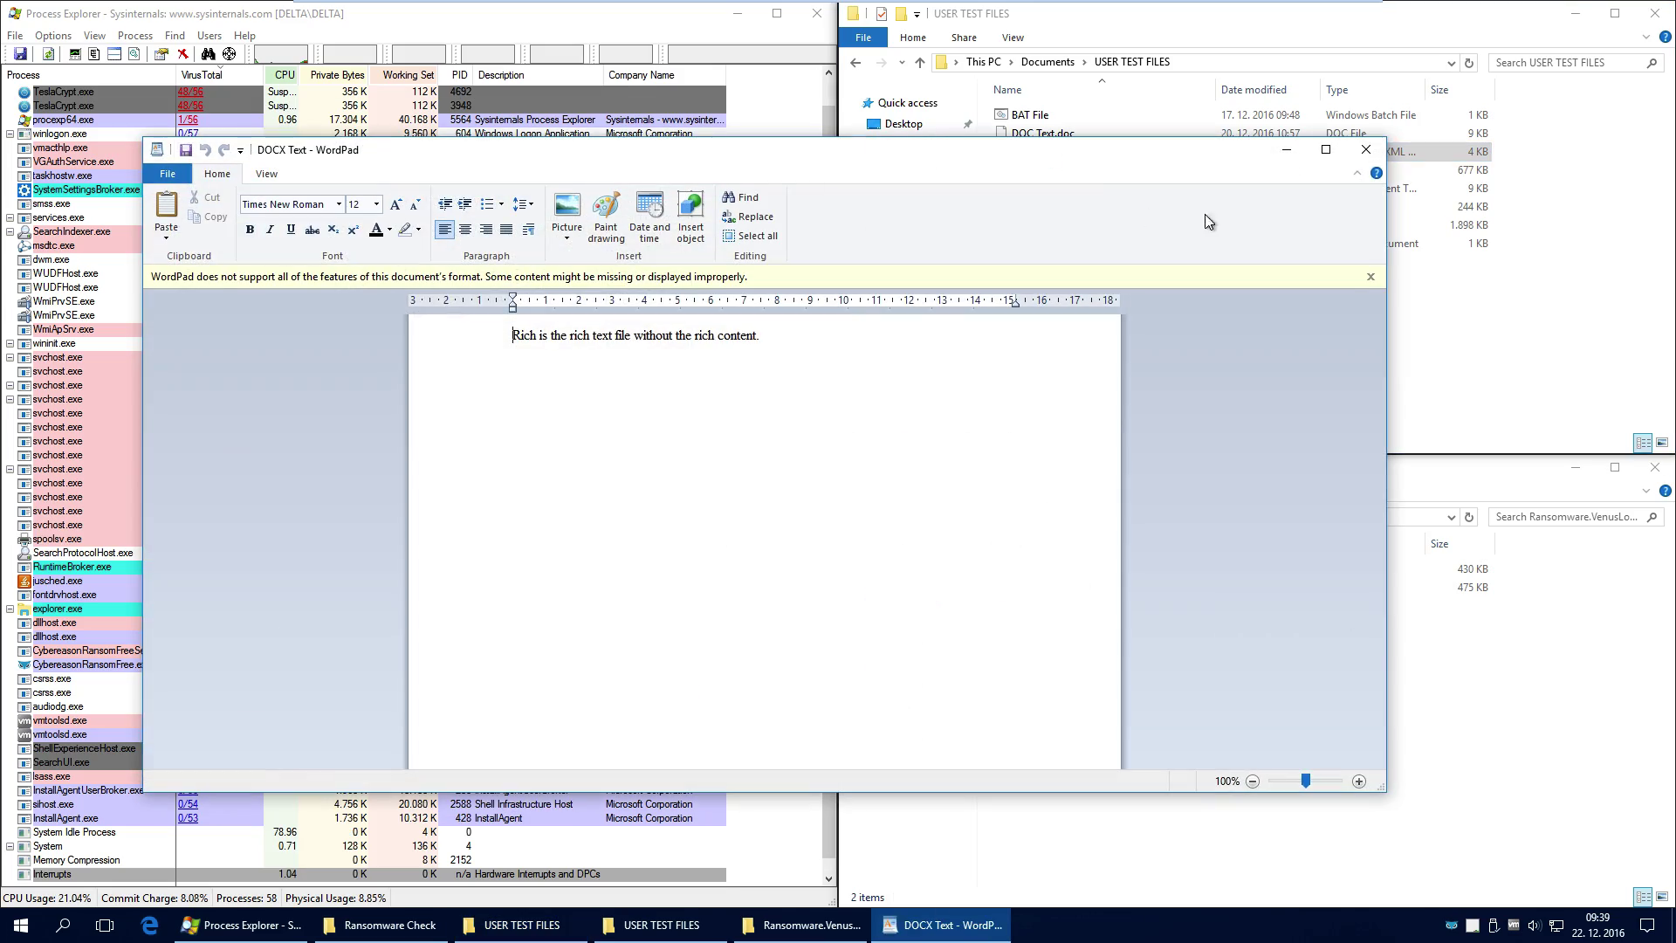
pyautogui.click(1367, 149)
pyautogui.click(1036, 170)
pyautogui.doubleClick(1036, 170)
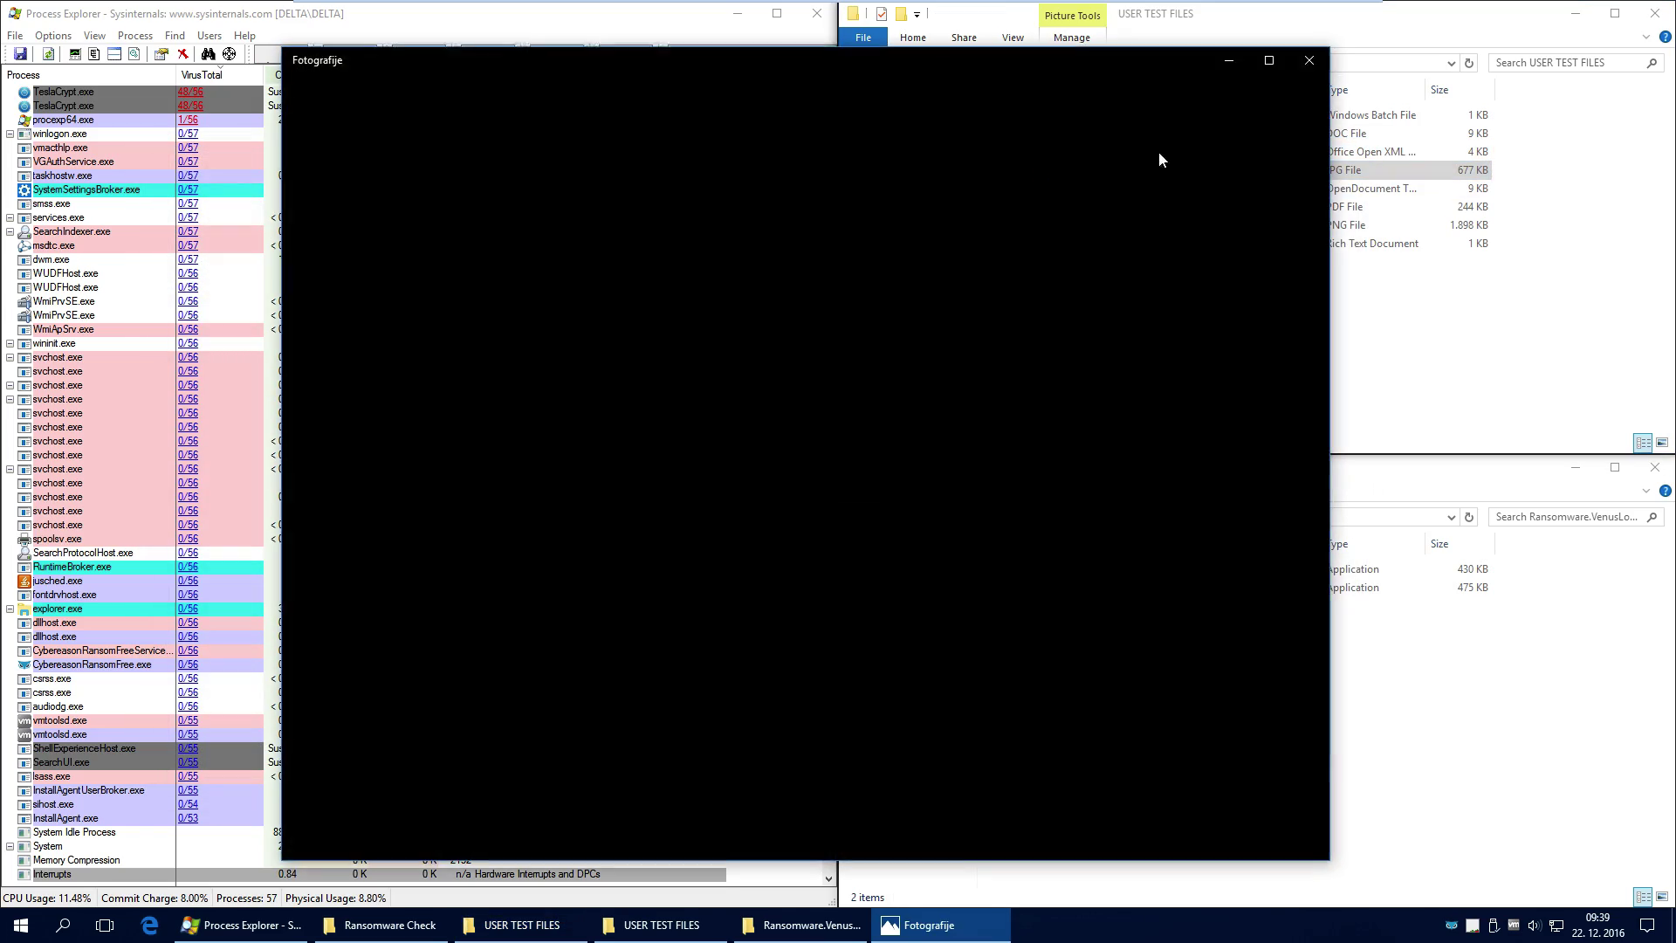
pyautogui.click(1316, 59)
pyautogui.click(1099, 671)
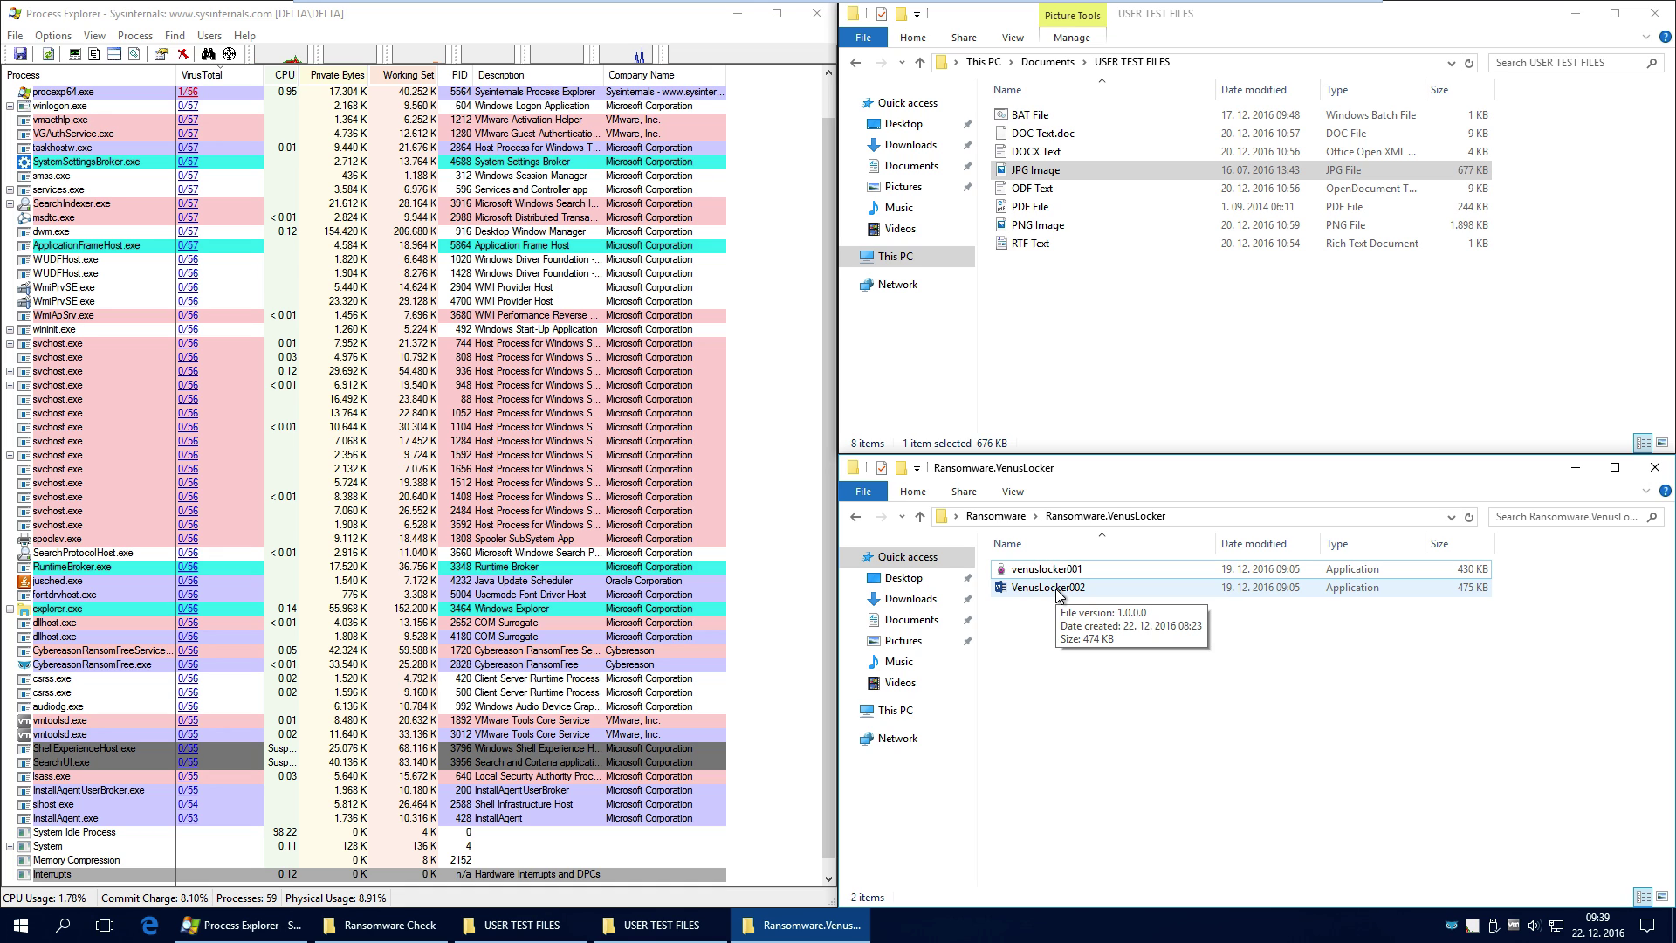
pyautogui.click(662, 924)
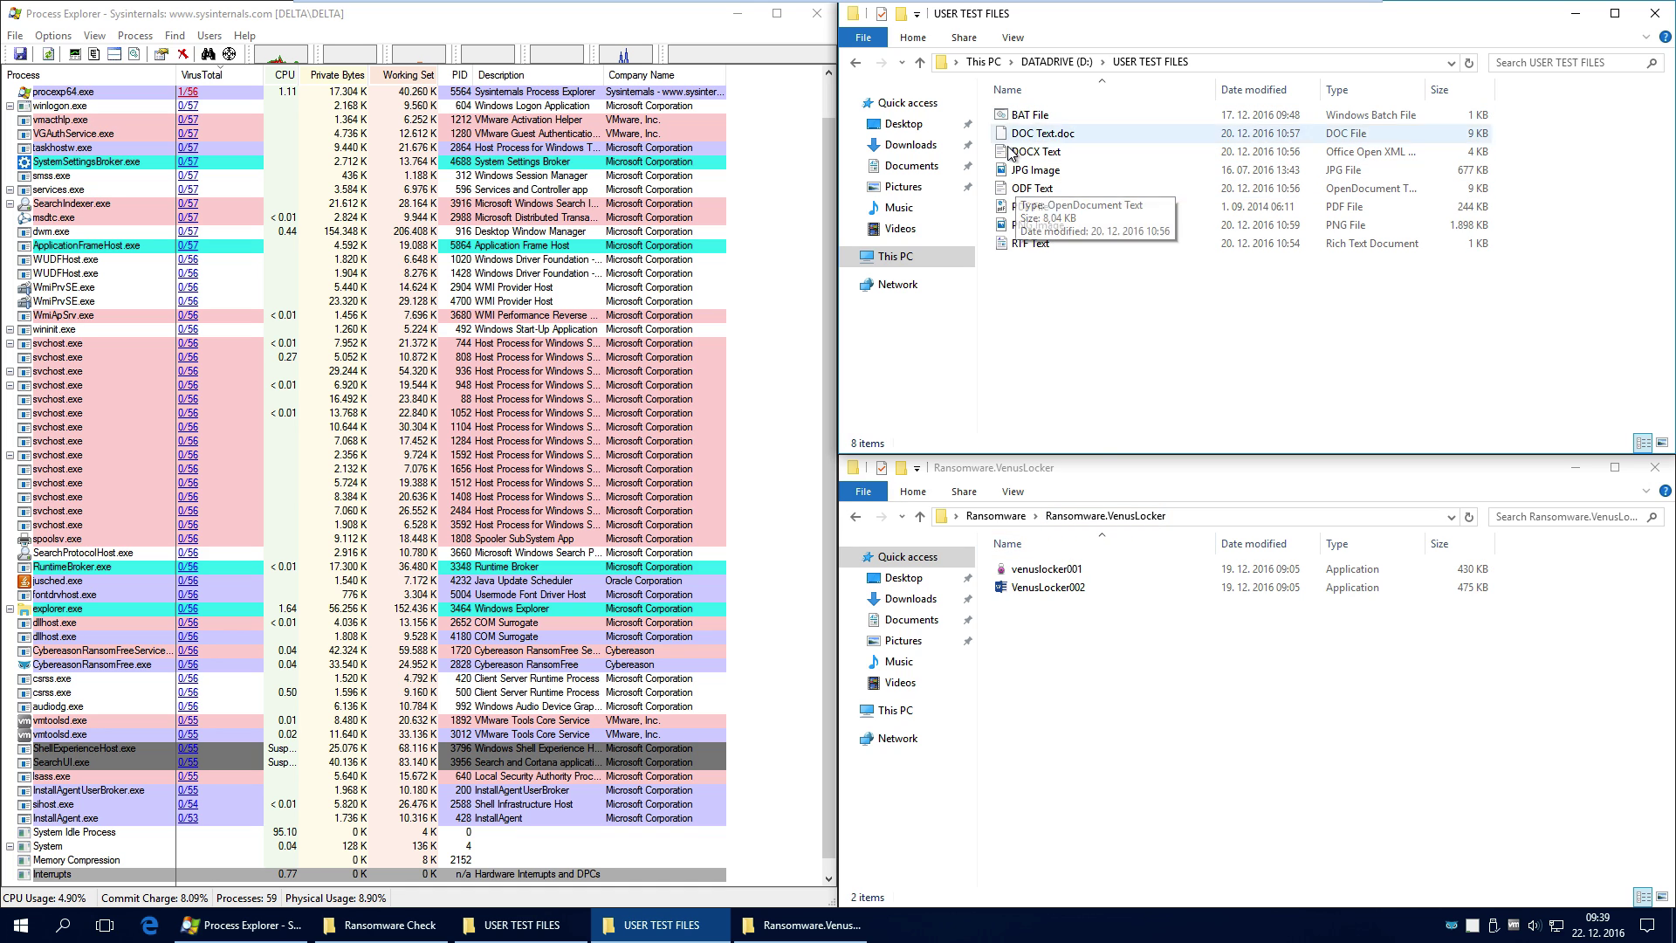
# Run the VenusLocker002 sample and check the USER TEST FILES folders
pyautogui.doubleClick(1072, 588)
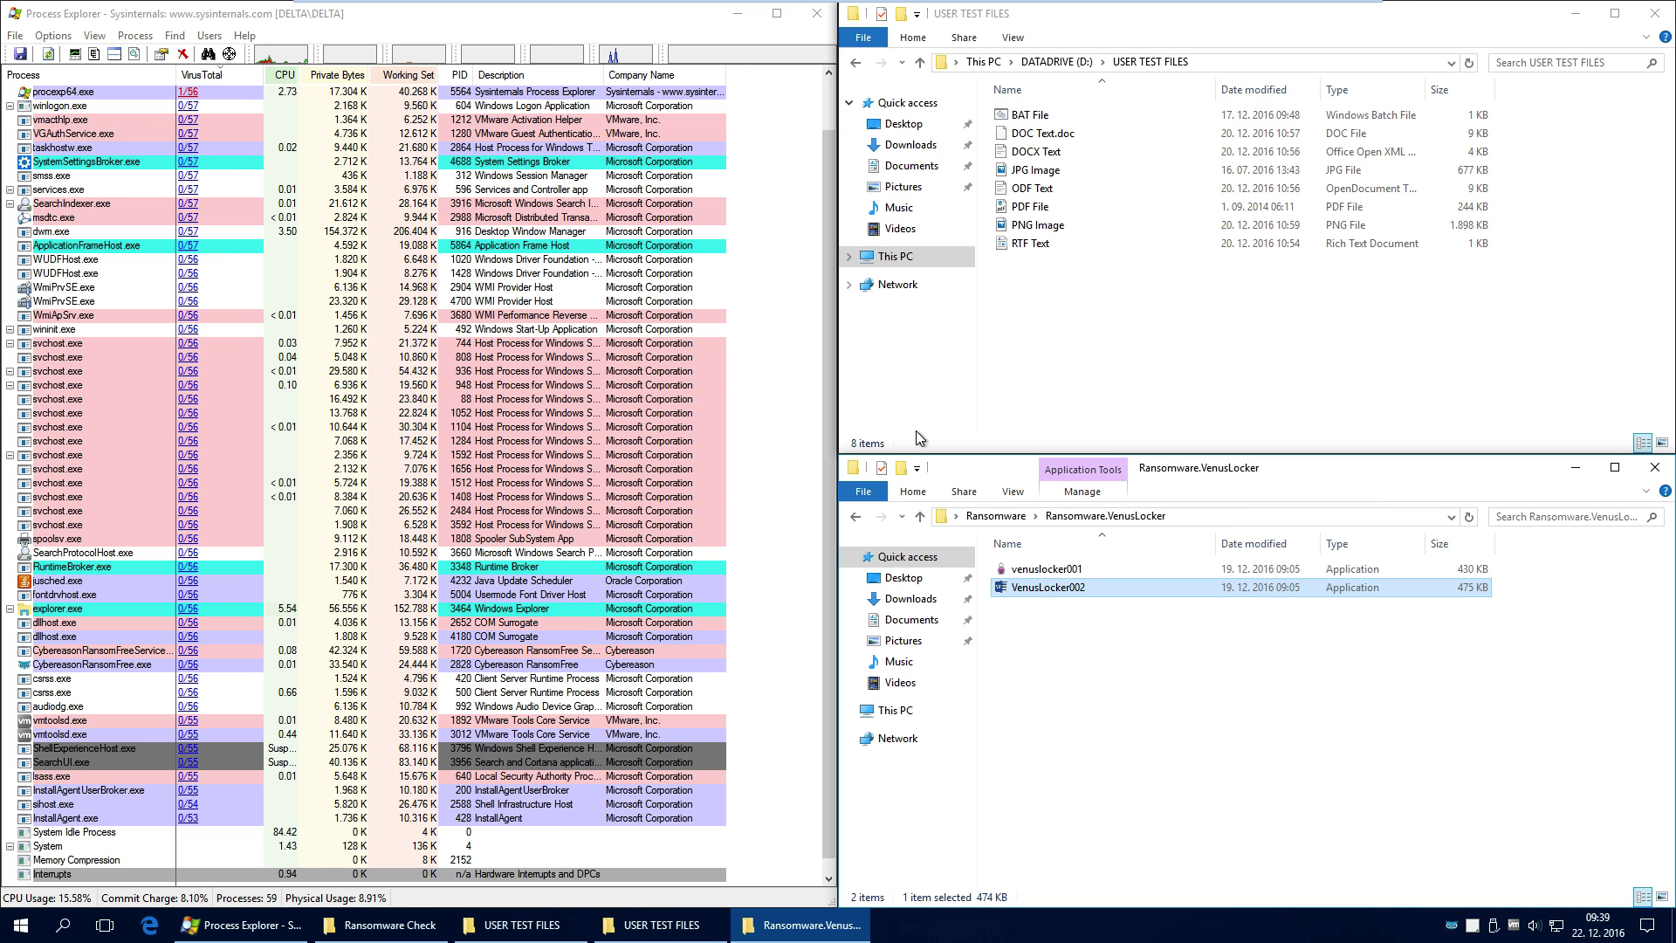
pyautogui.click(662, 924)
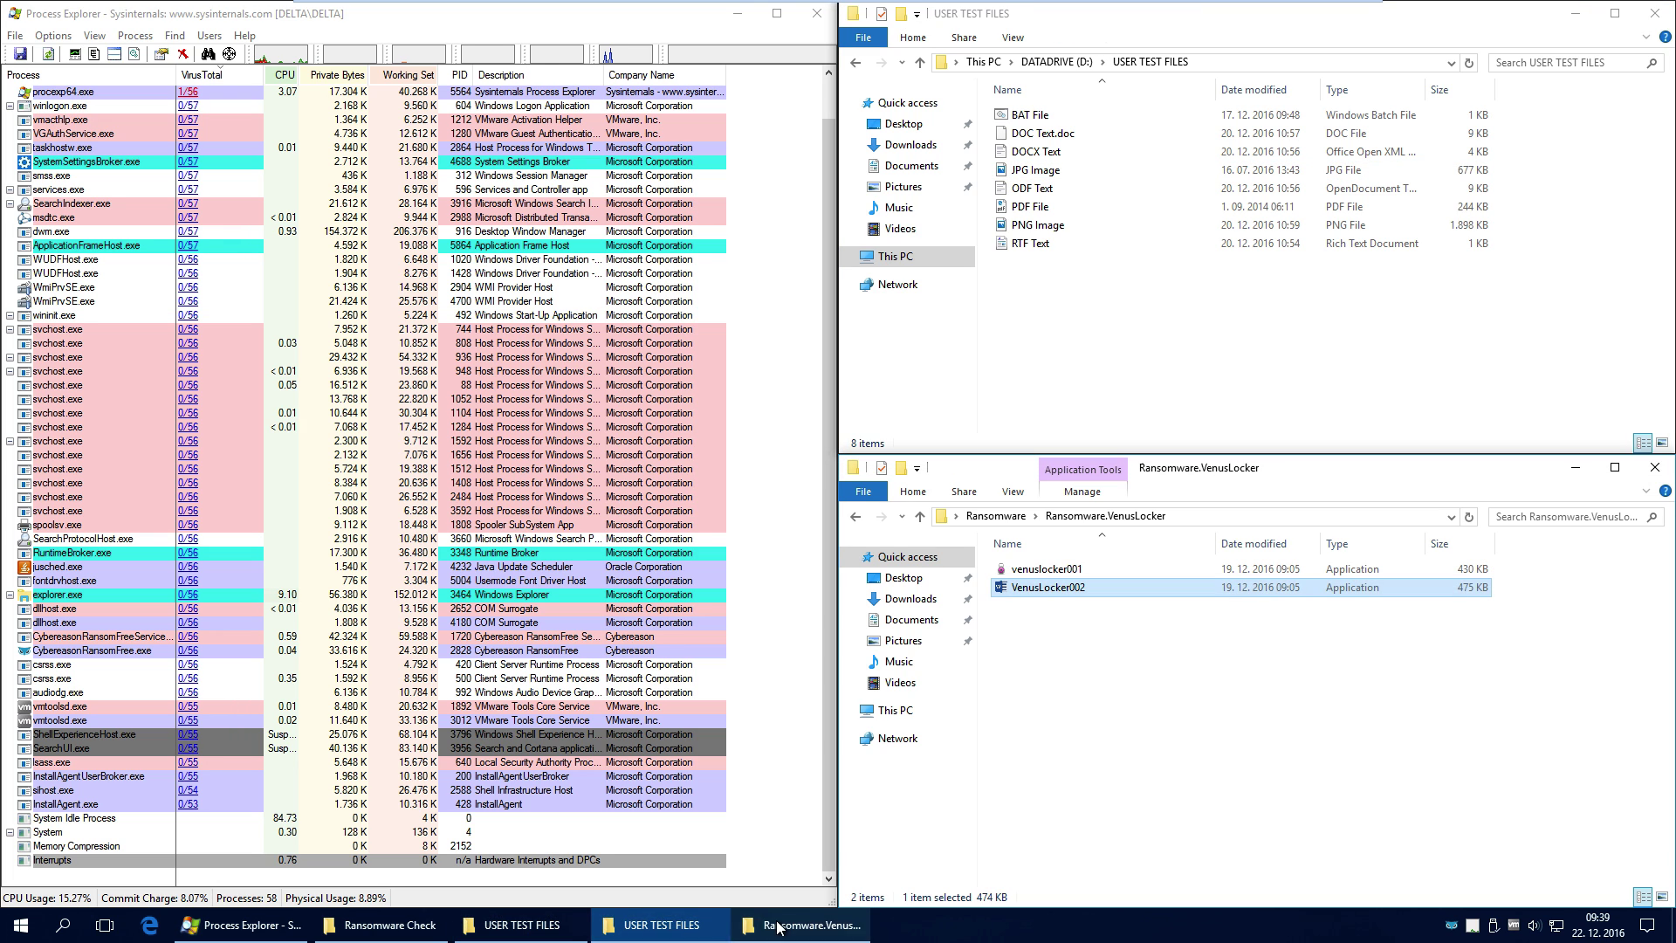
pyautogui.click(1159, 683)
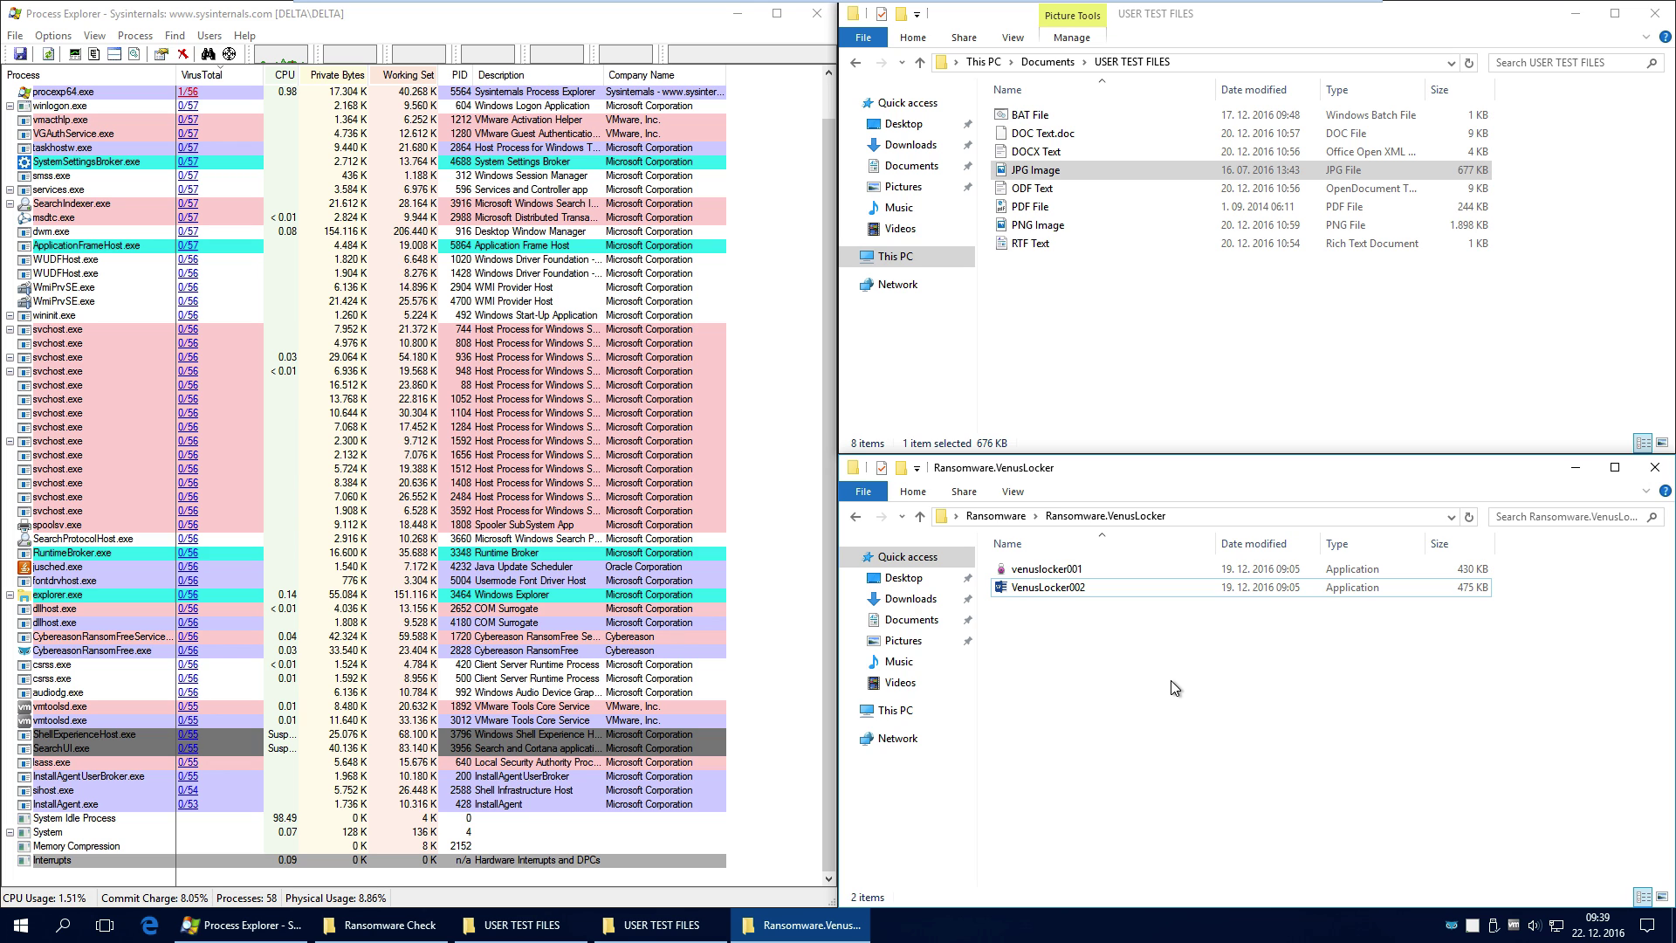
# Run the Satana sample from the Ransomware.Satana folder
pyautogui.click(853, 516)
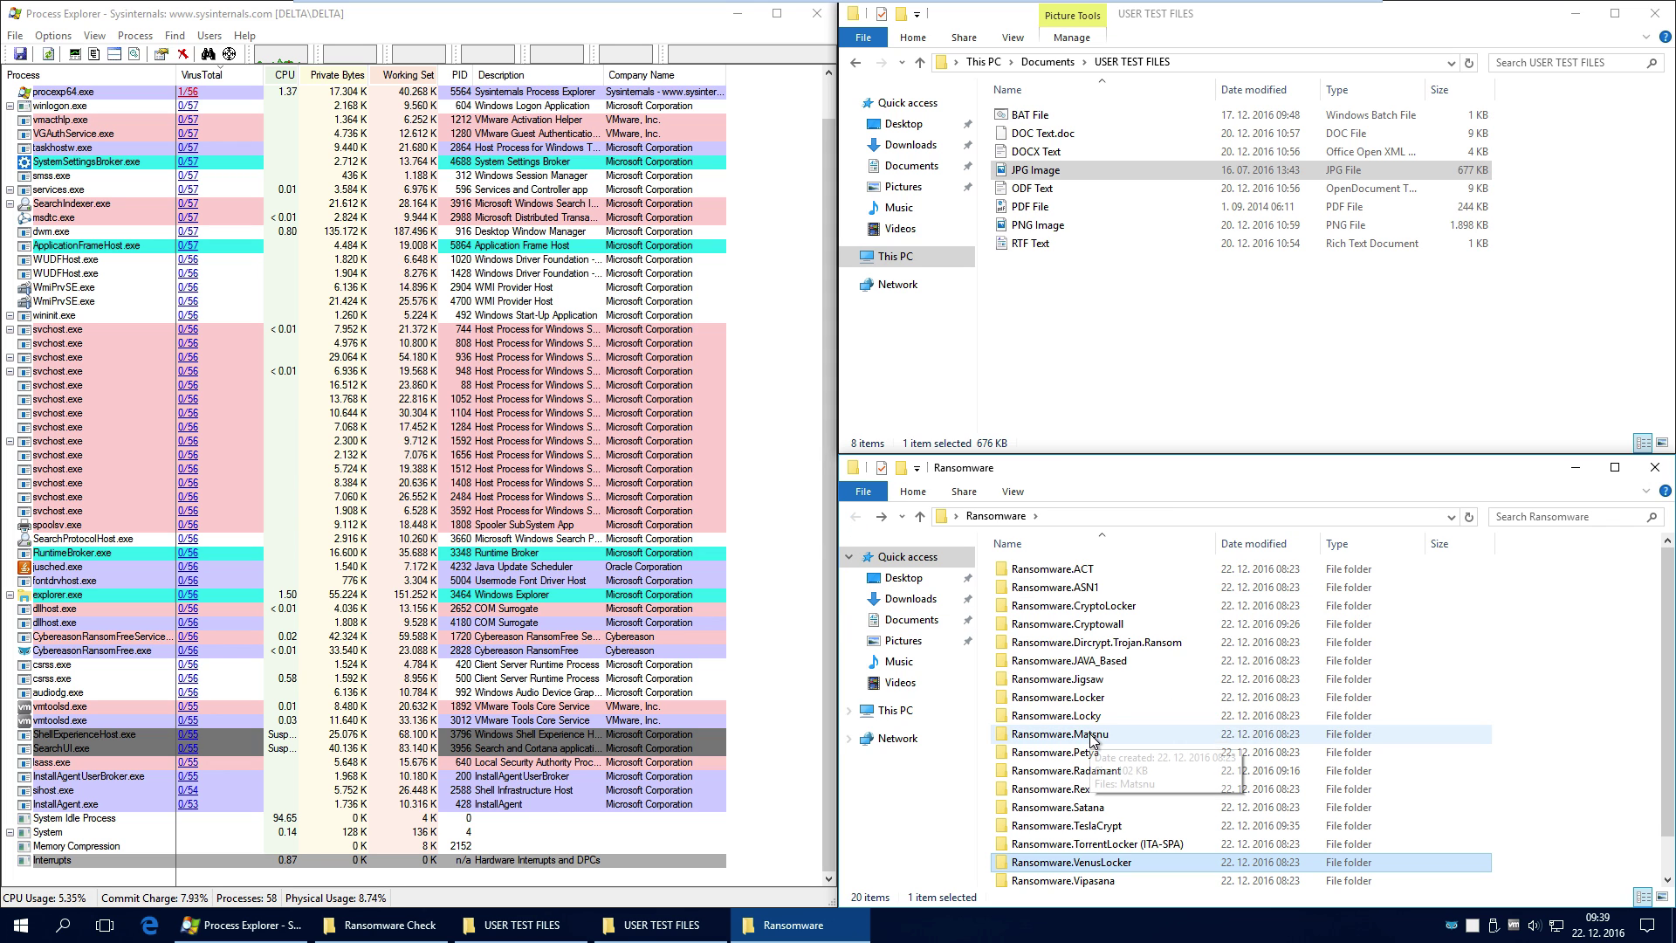
pyautogui.scroll(-1, 1160, 678)
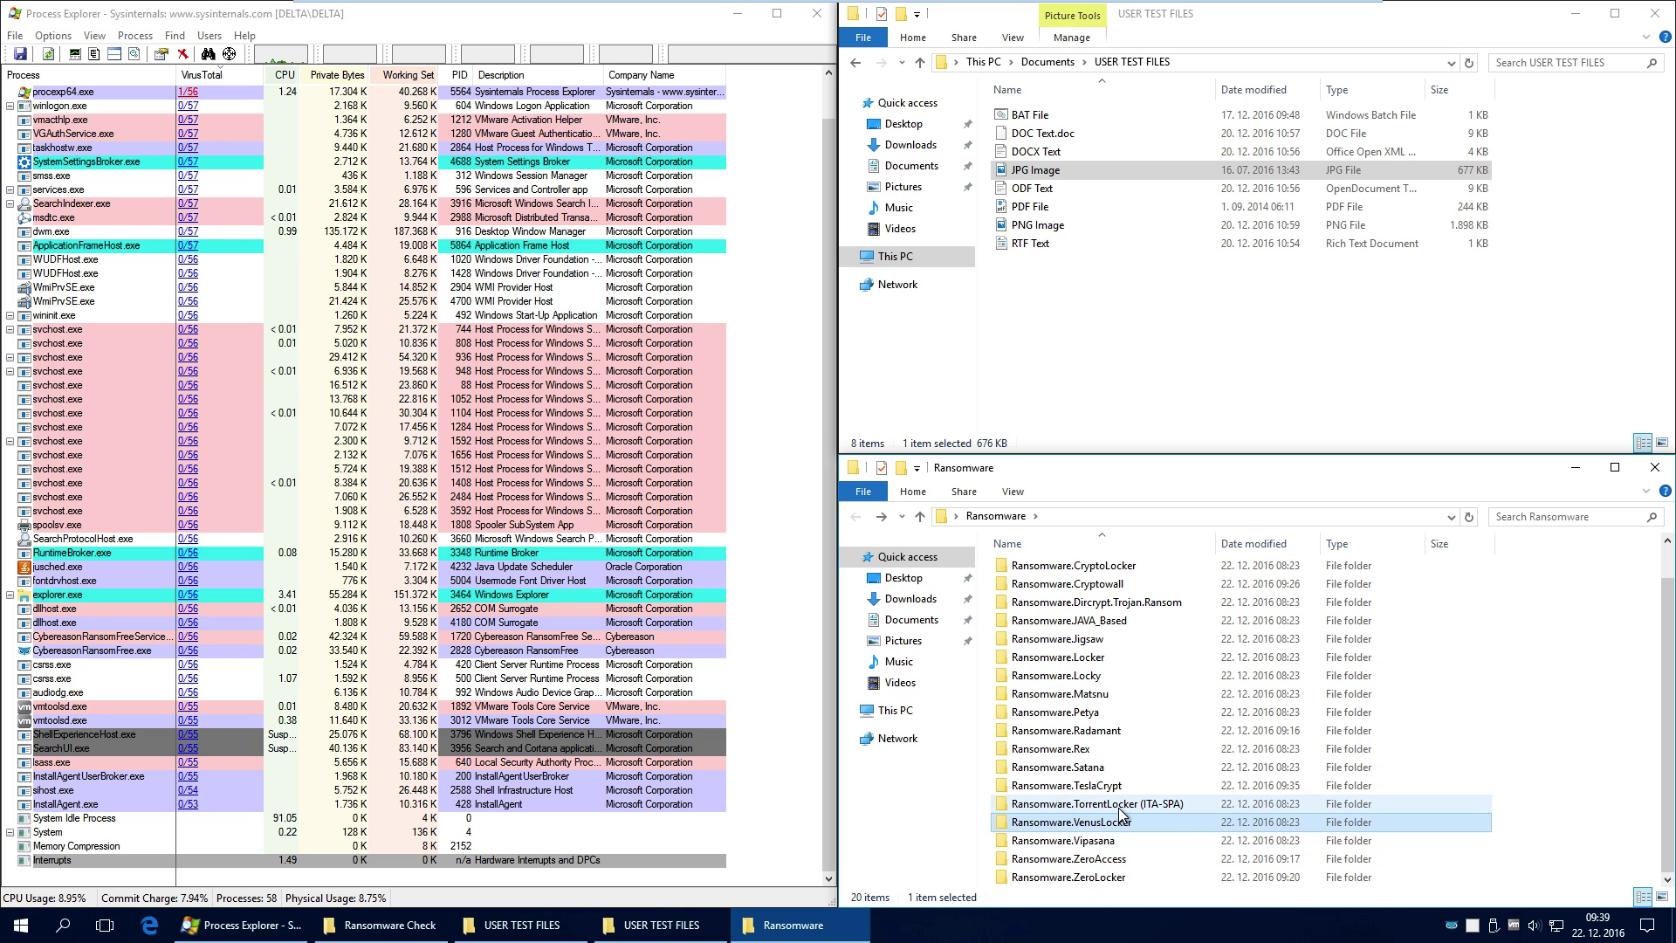
pyautogui.doubleClick(1090, 785)
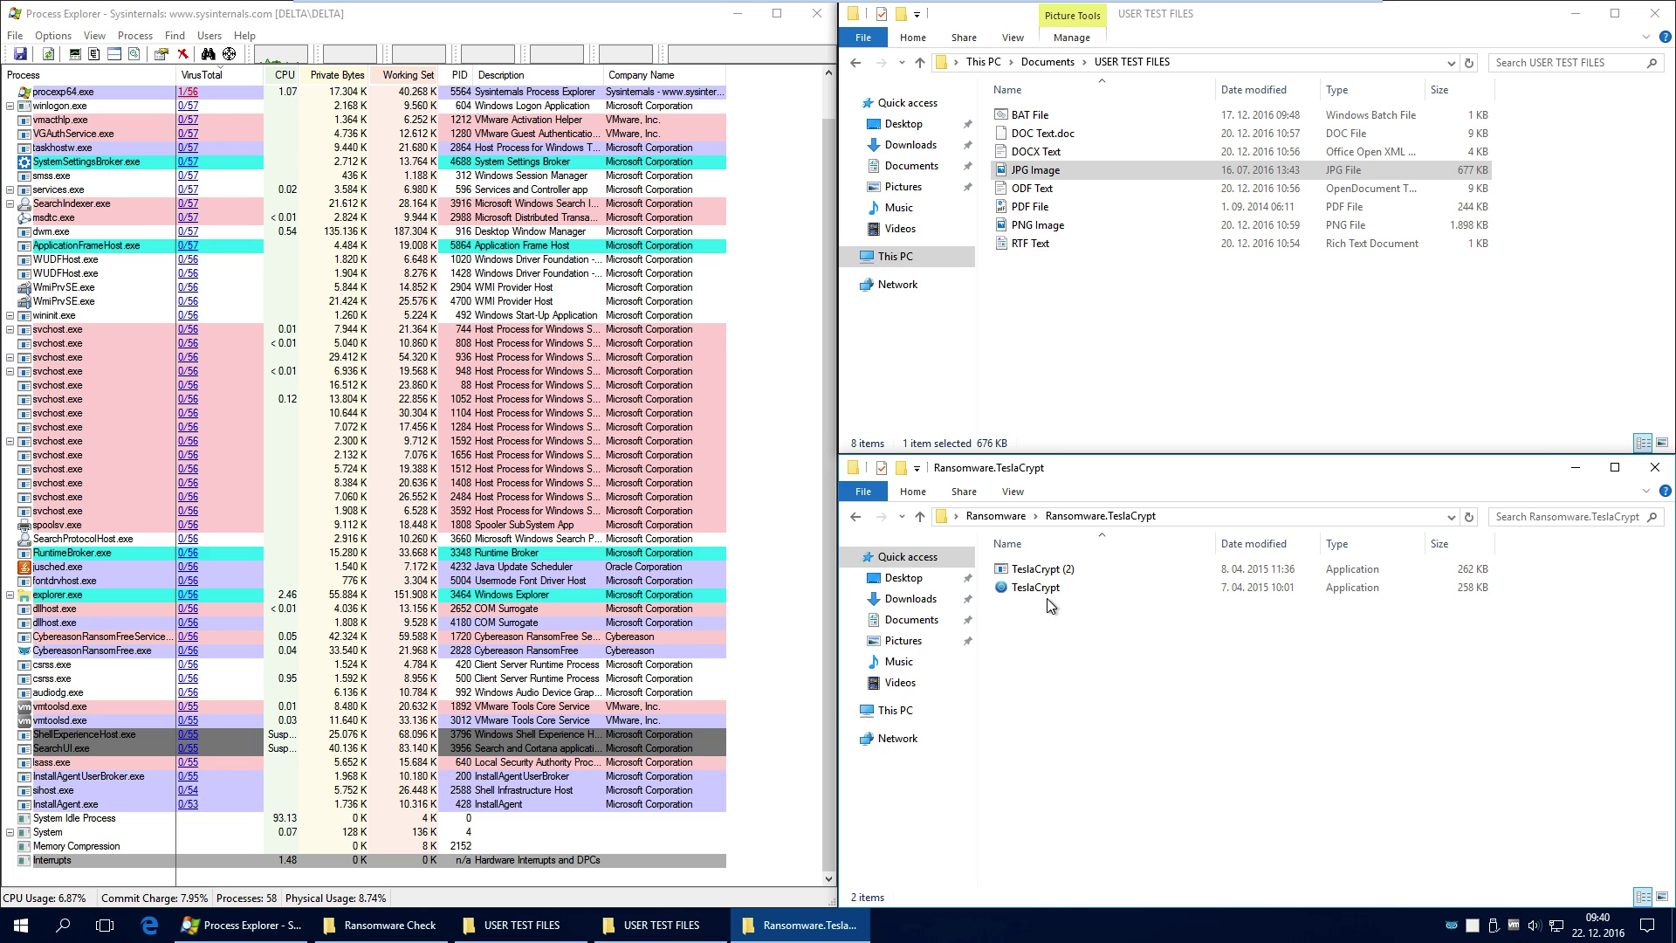
pyautogui.click(856, 516)
pyautogui.doubleClick(1083, 805)
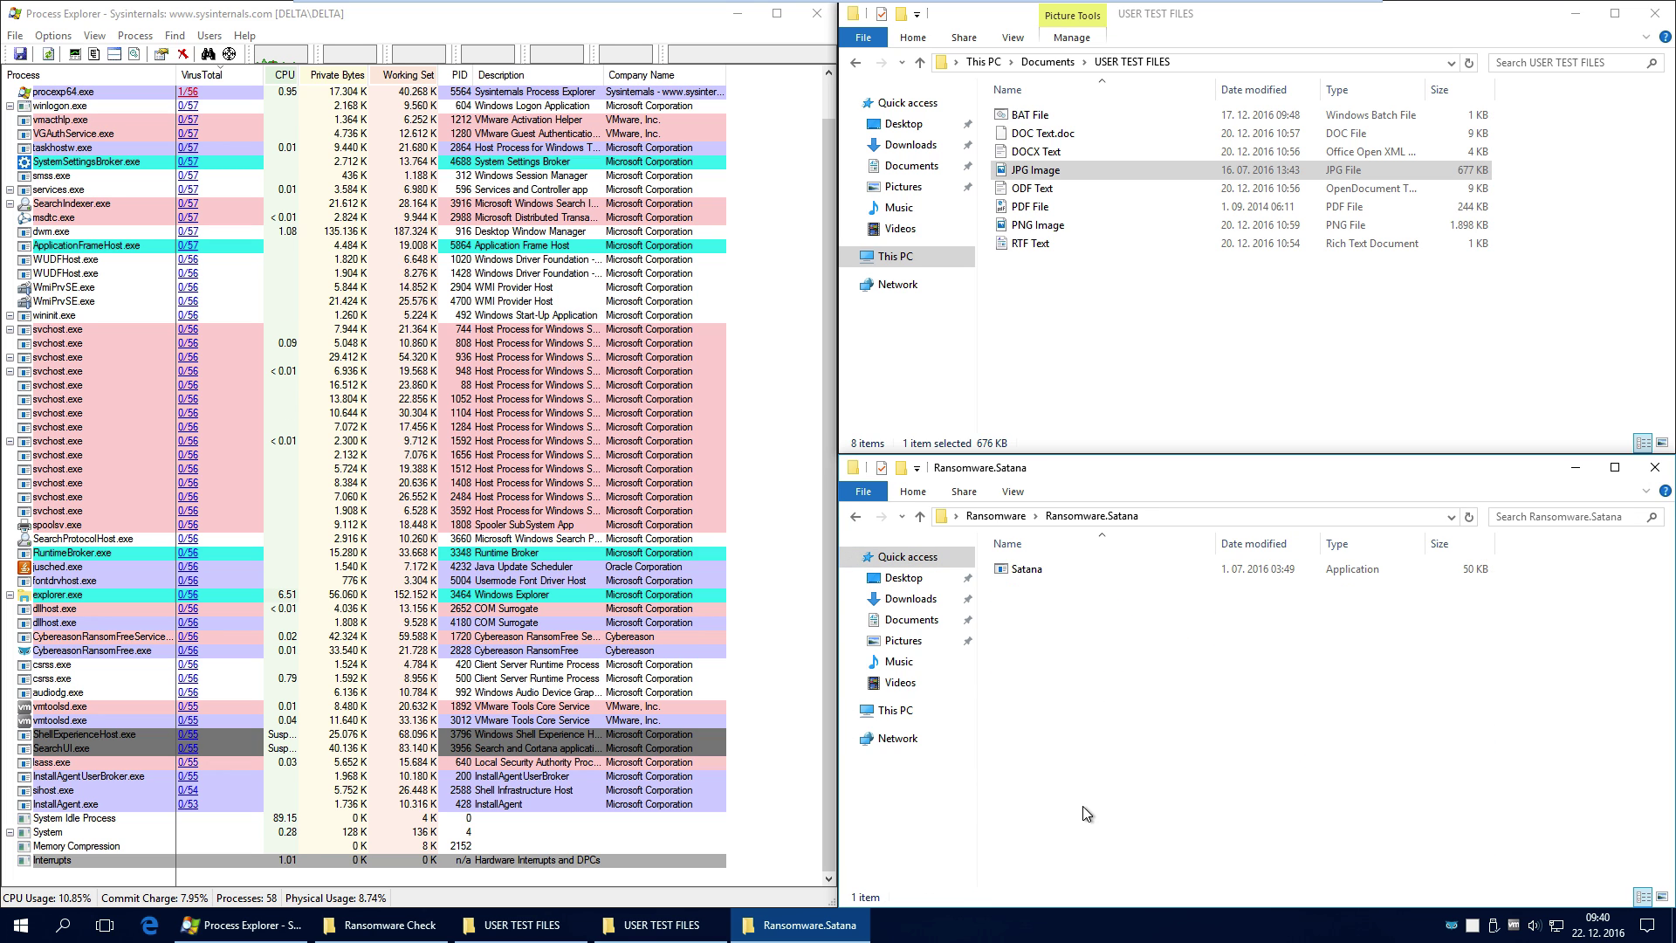
pyautogui.doubleClick(1010, 578)
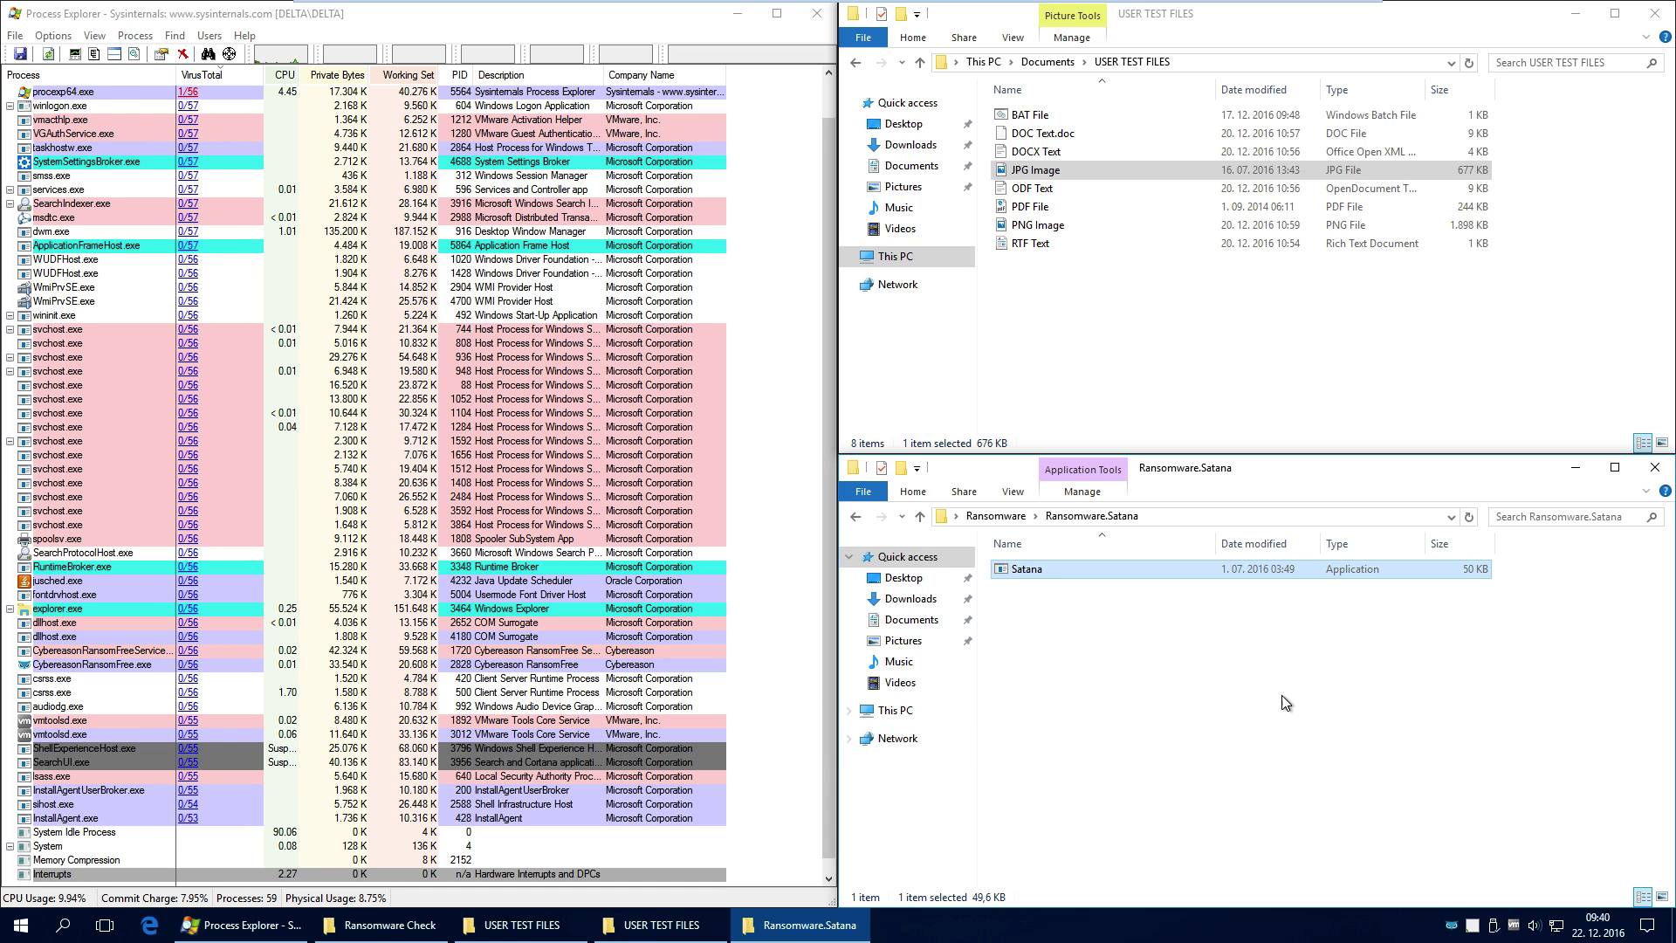
pyautogui.click(1259, 709)
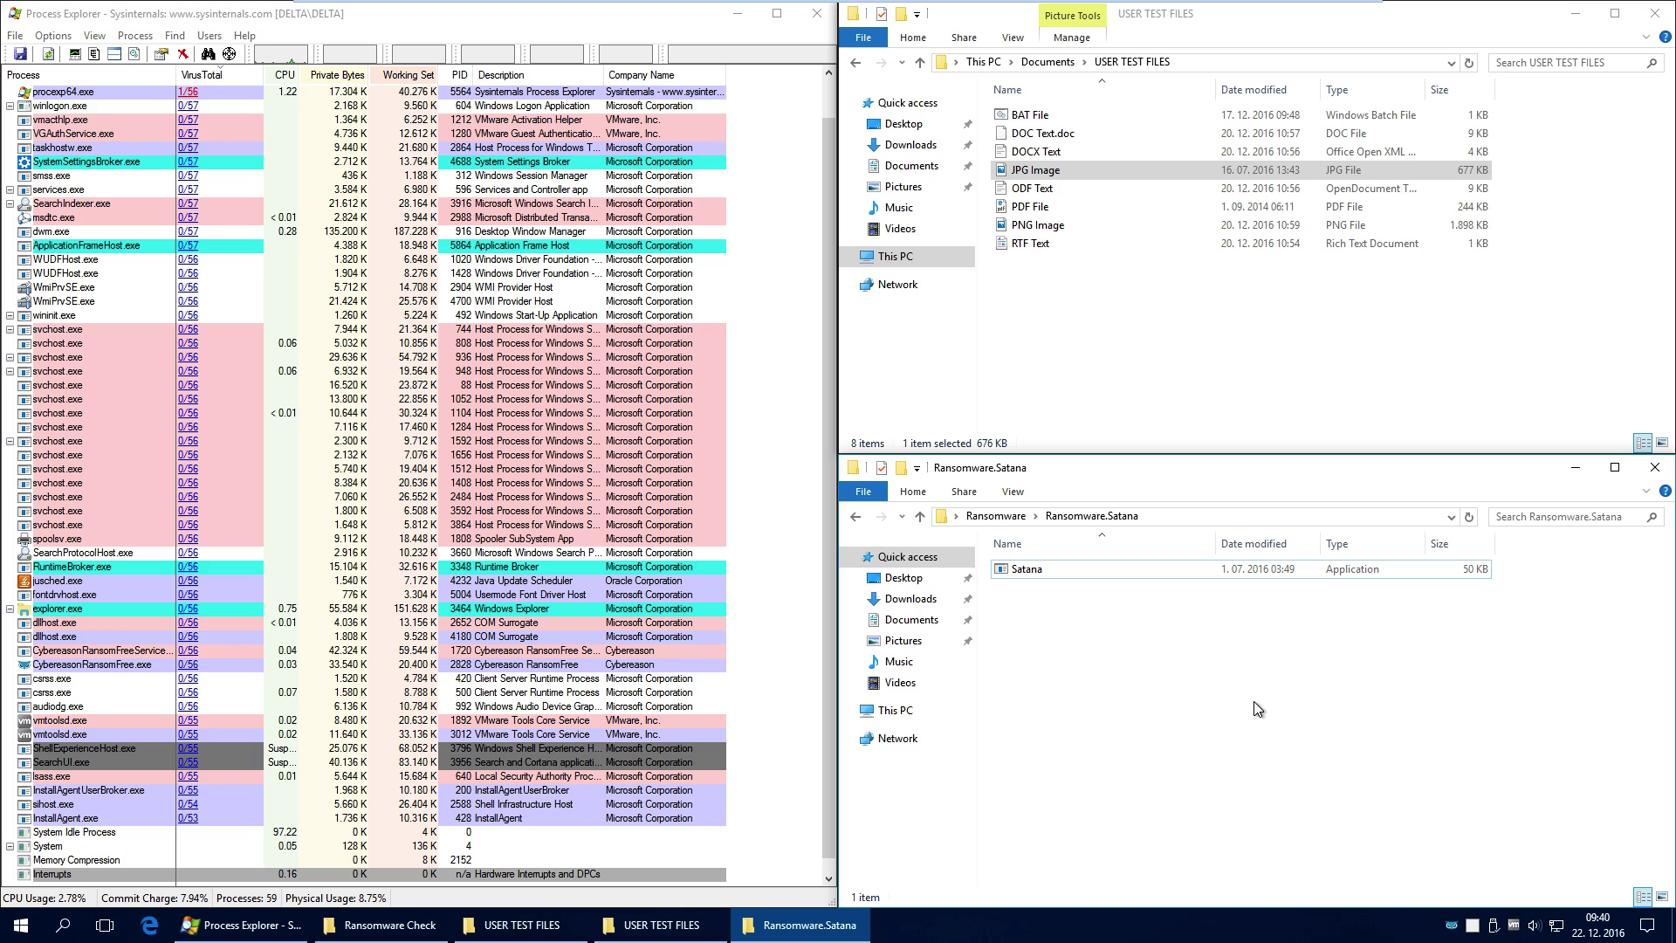
# Check the test files in the USER TEST FILES folders in Documents and on DATADRIVE (D:)
pyautogui.click(515, 932)
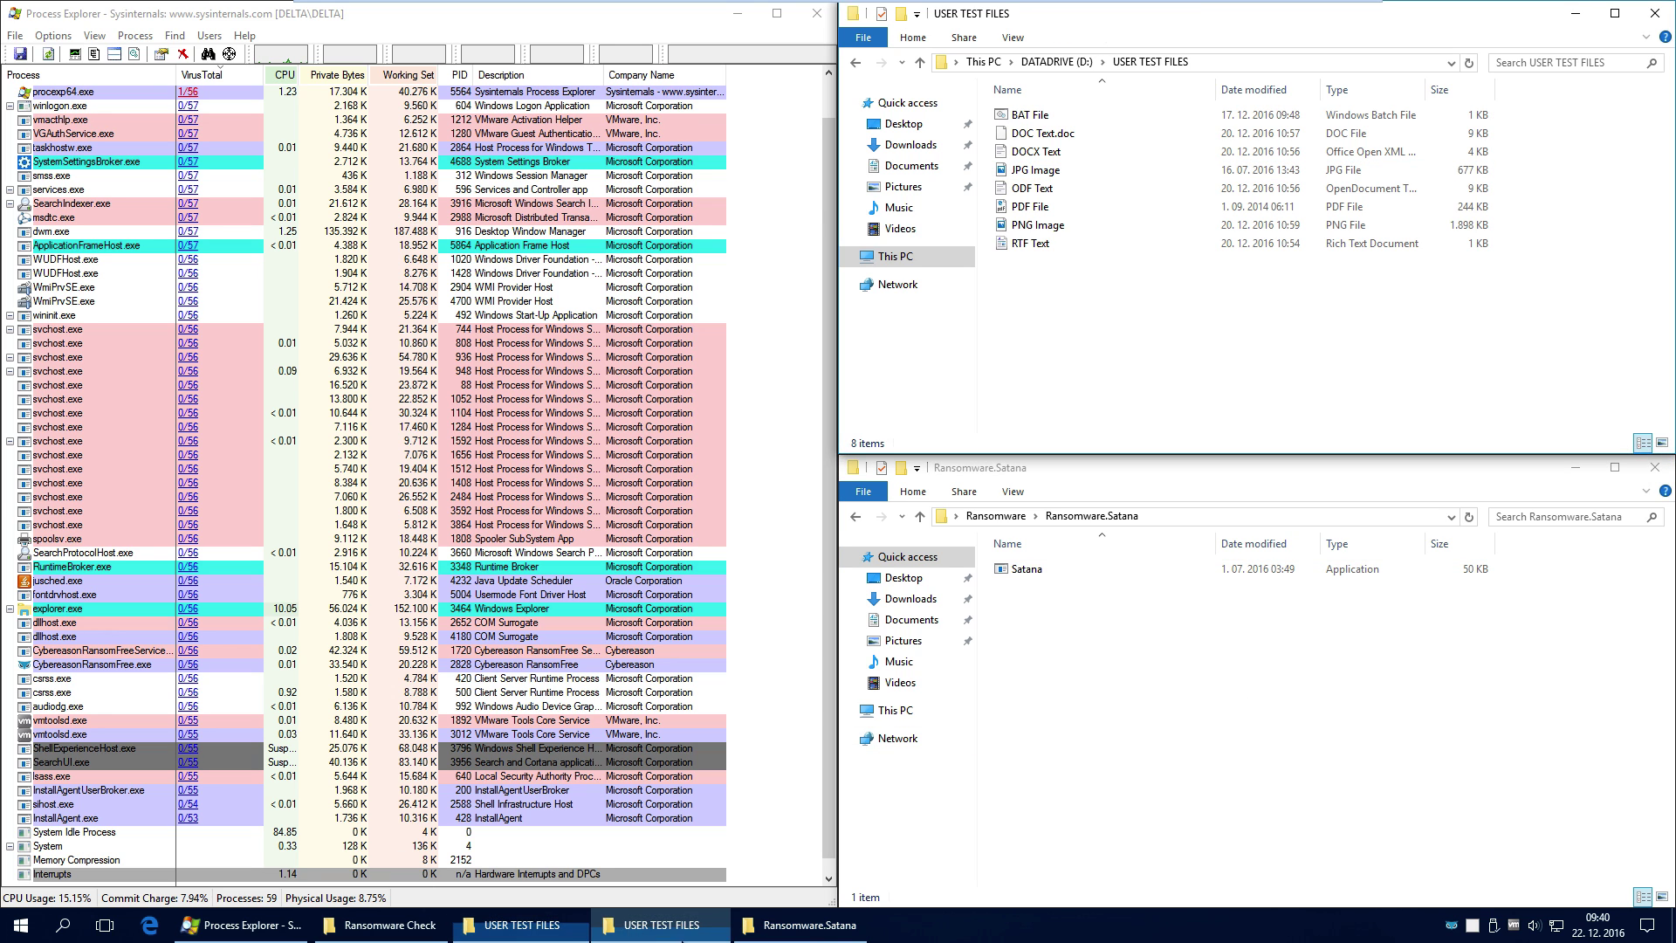
pyautogui.click(510, 931)
pyautogui.click(515, 929)
pyautogui.click(659, 925)
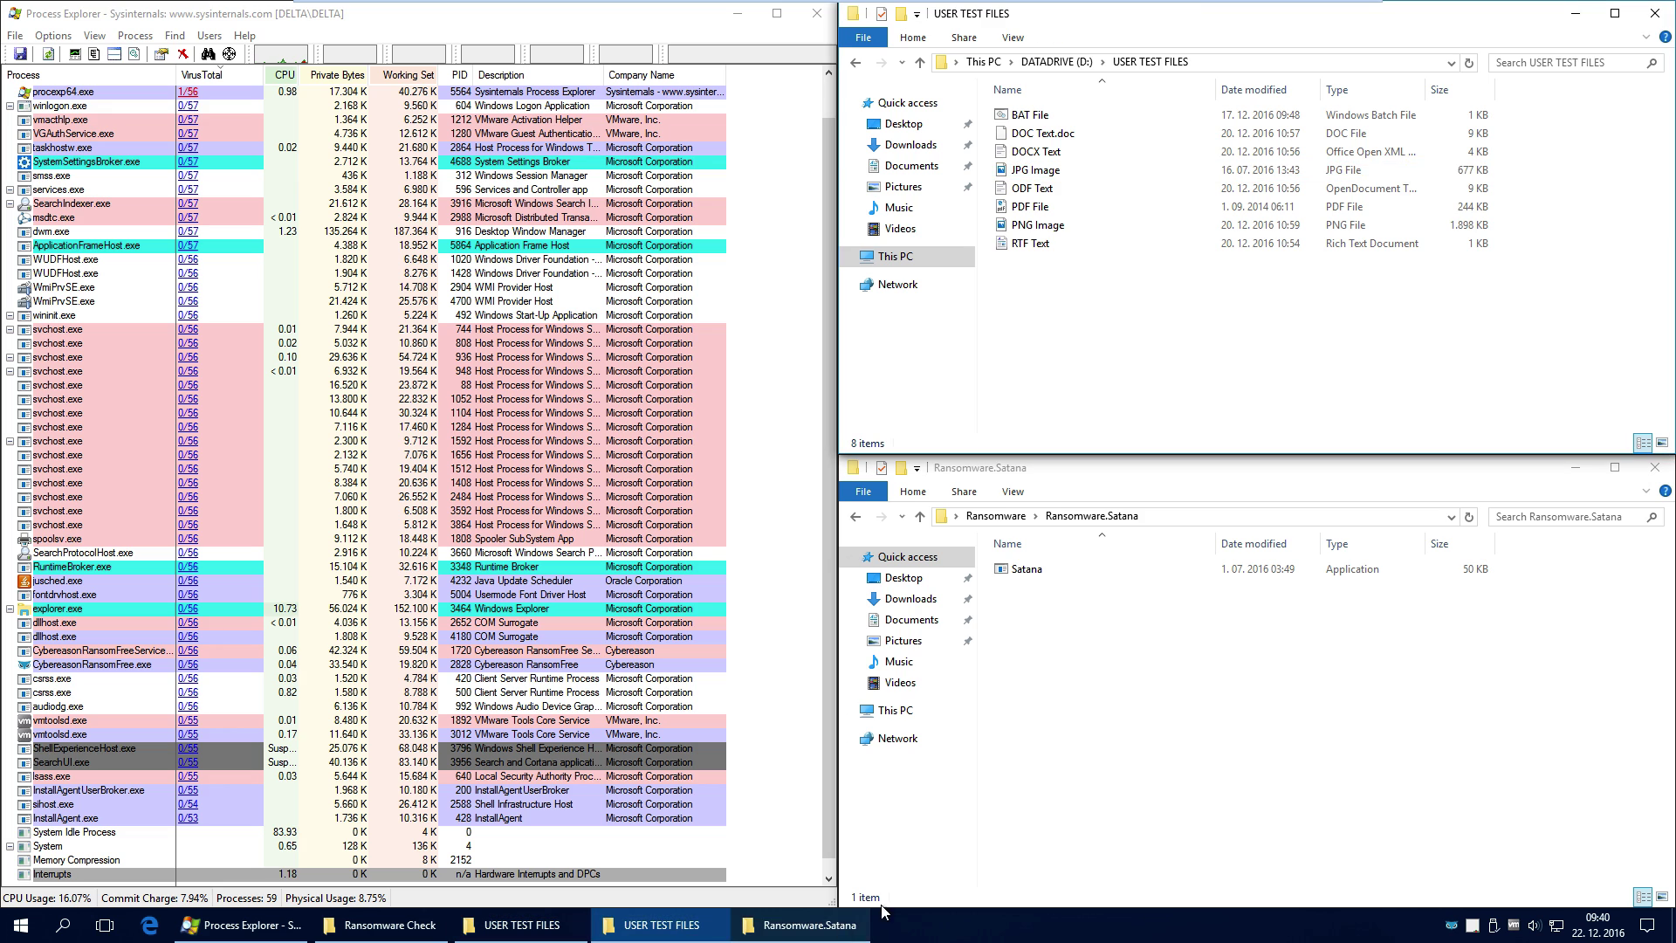
# Look through the sample folders in the Ransomware folder, including Ransomware.Petya and Ransomware.TorrentLocker (ITA-SPA), for another sample to test
pyautogui.click(853, 517)
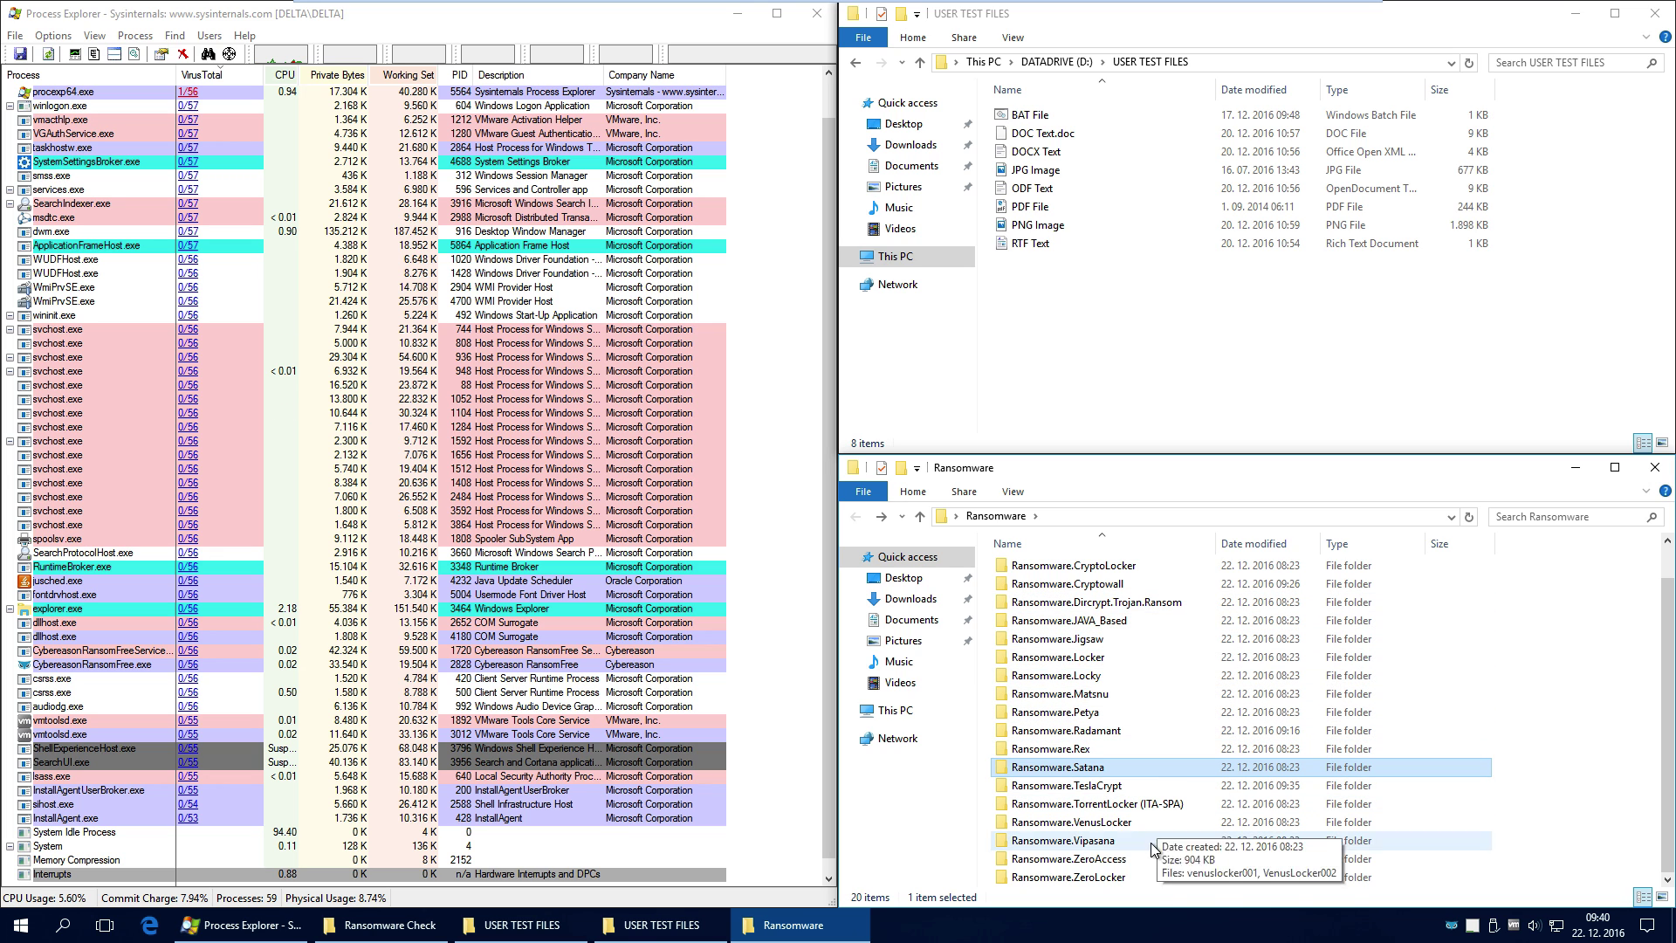
pyautogui.scroll(1, 1181, 799)
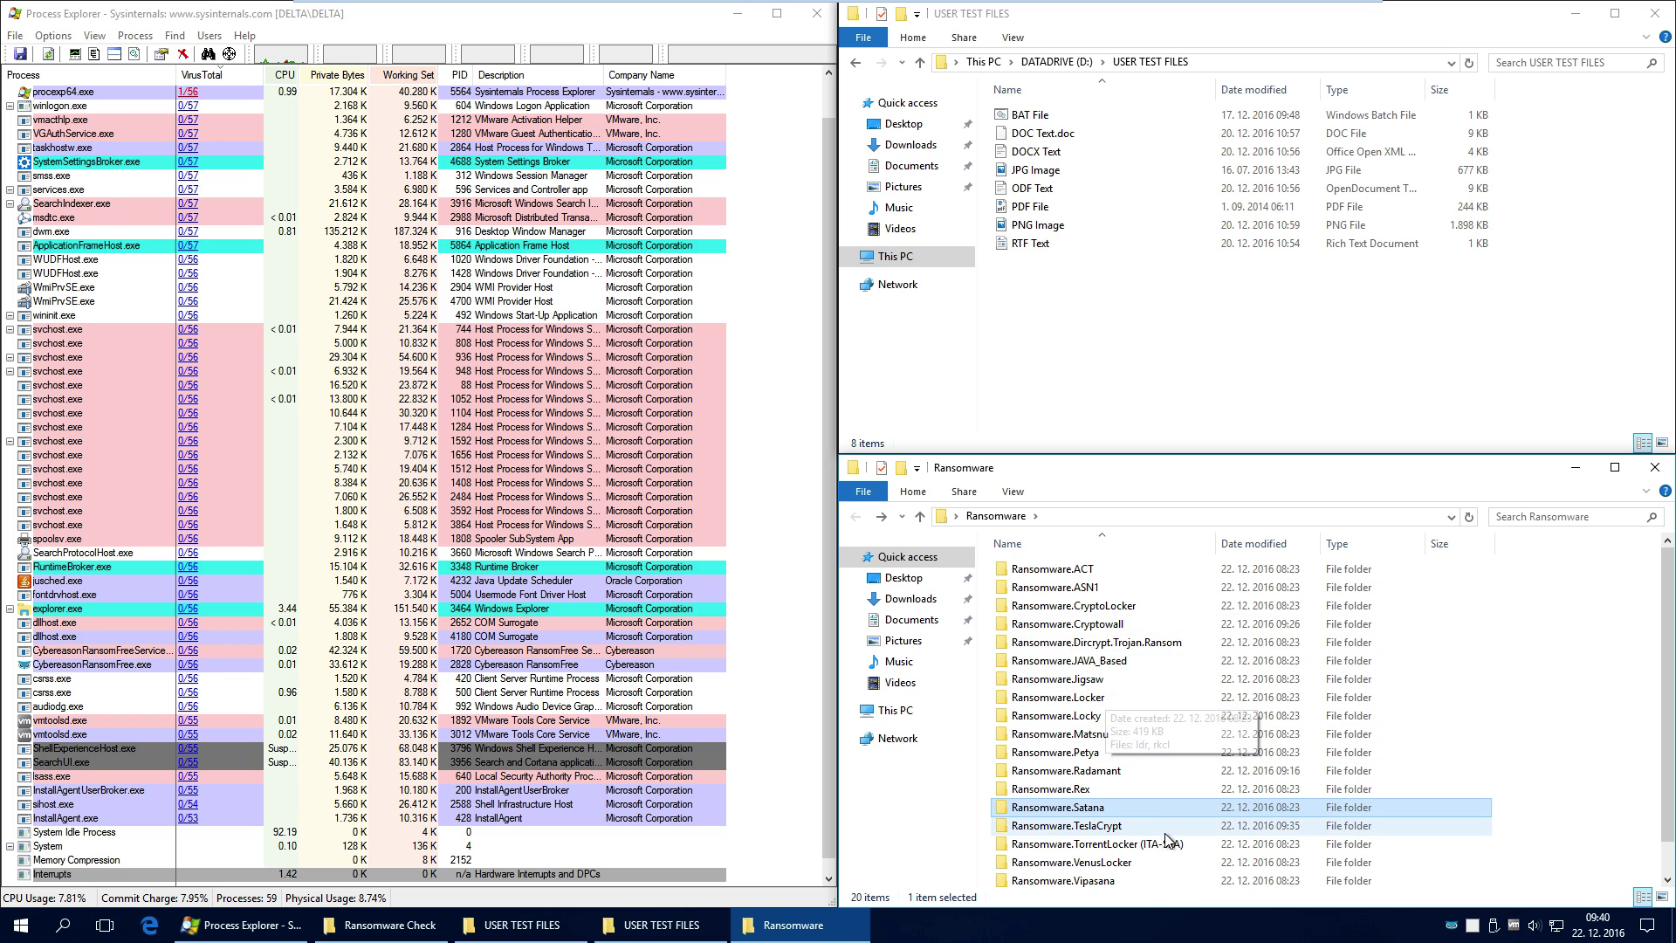
pyautogui.scroll(-1, 1205, 824)
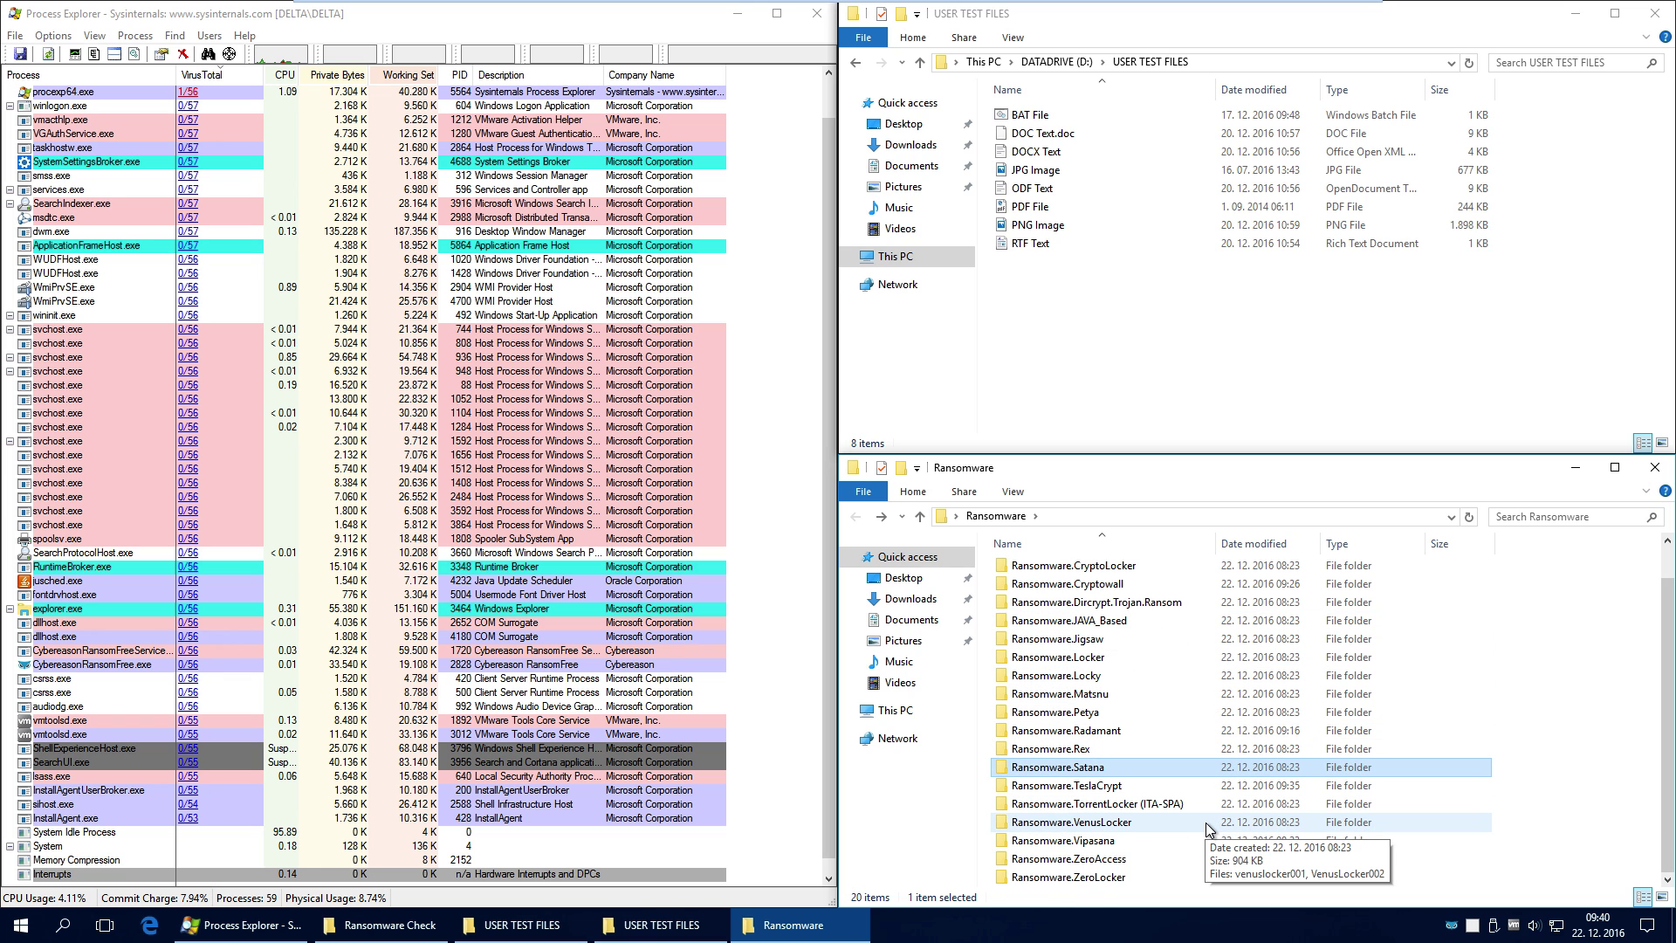
pyautogui.click(1161, 808)
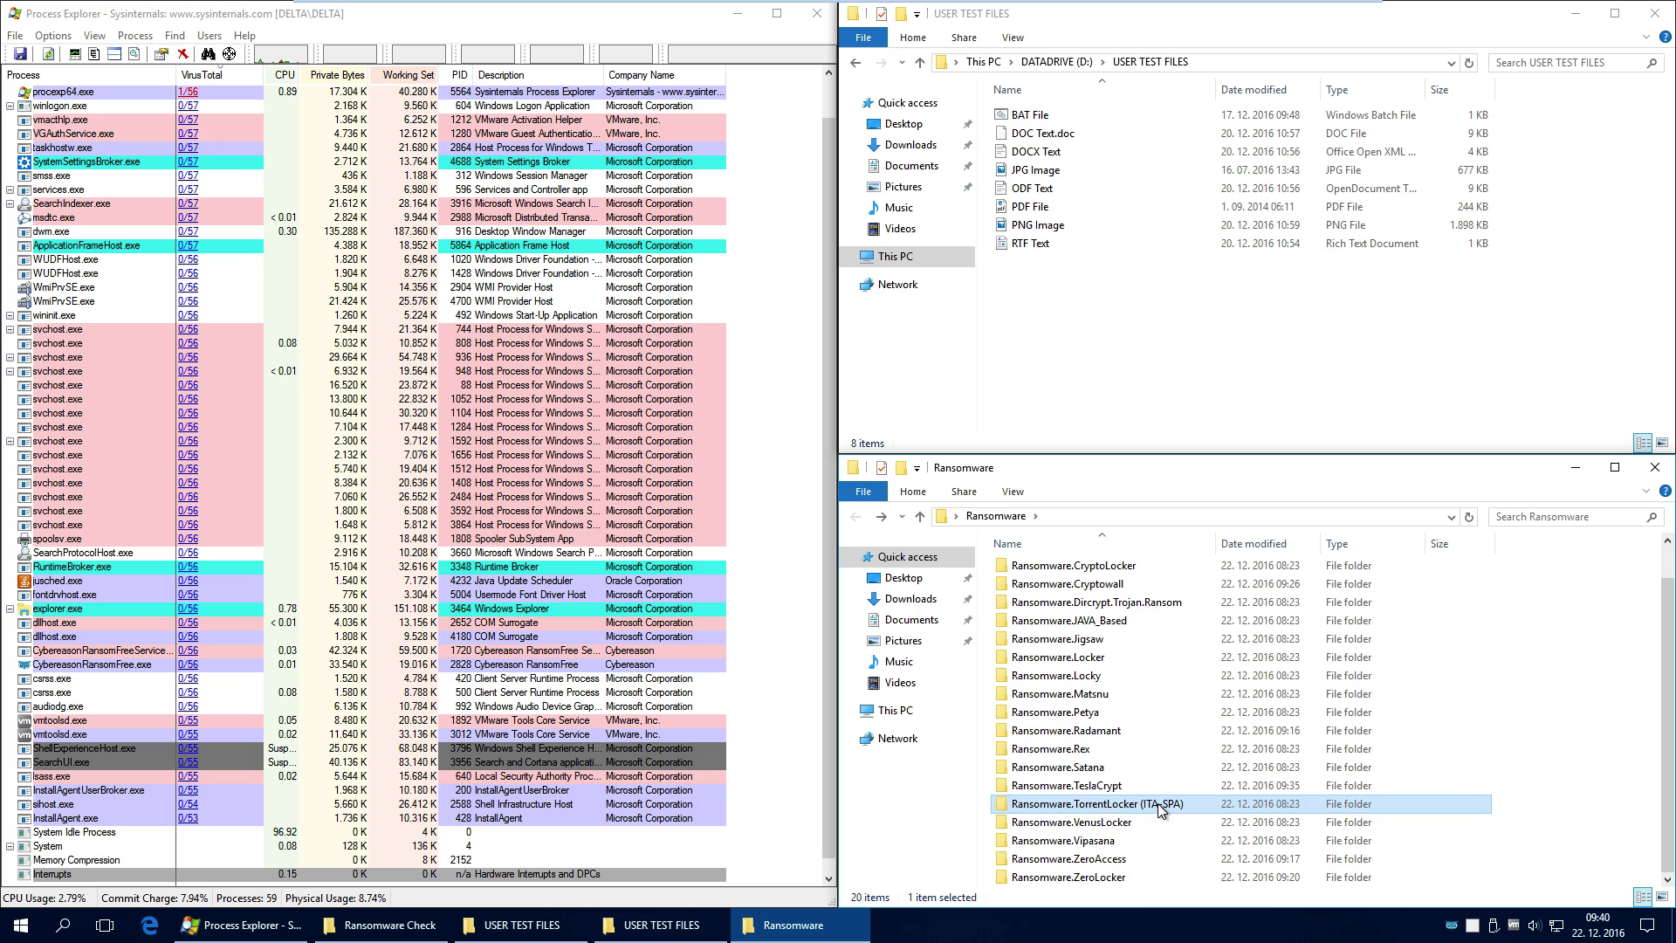
pyautogui.scroll(1, 1172, 690)
pyautogui.scroll(-1, 1090, 600)
pyautogui.click(1225, 770)
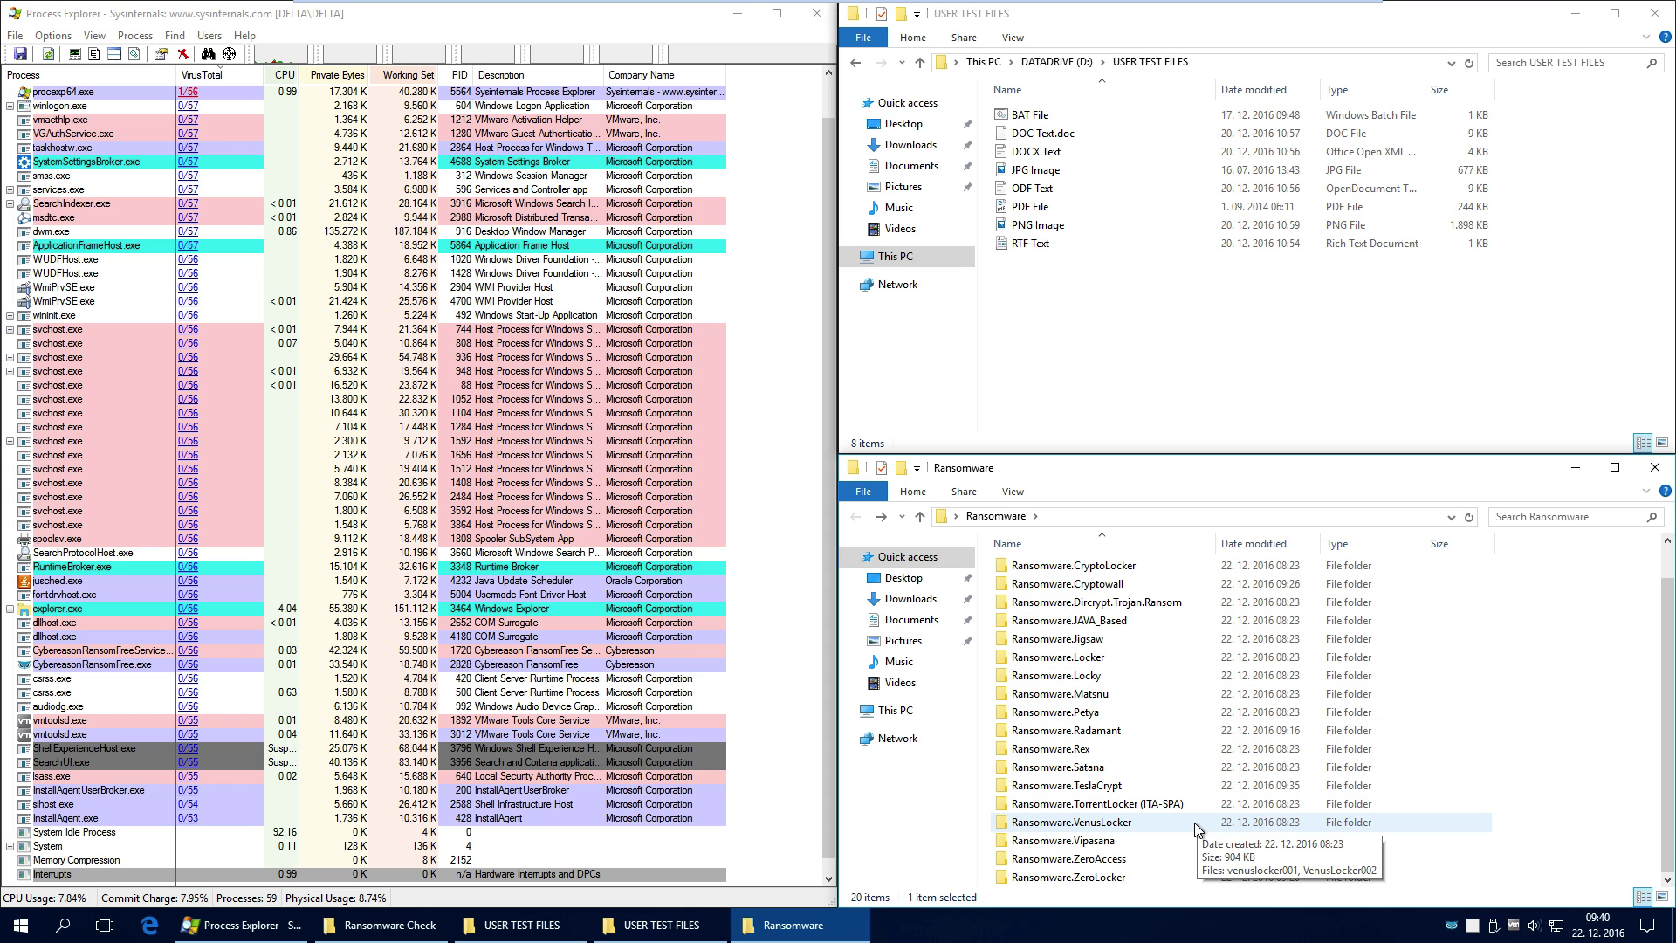
pyautogui.click(1105, 716)
pyautogui.moveTo(1105, 718)
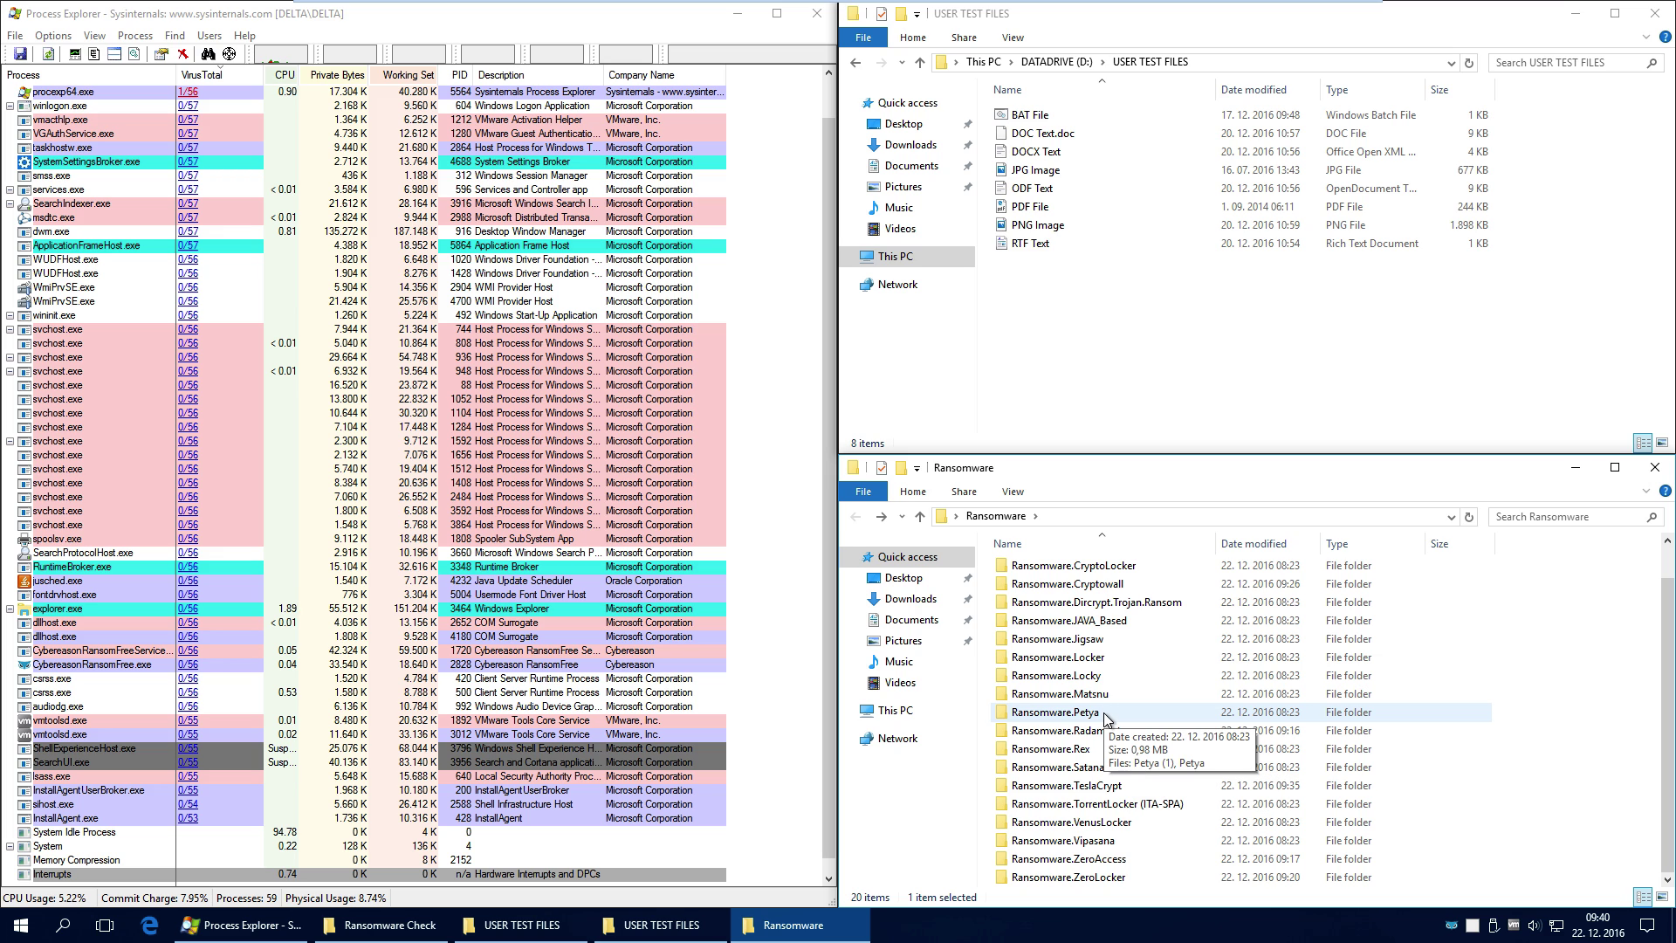
pyautogui.click(1153, 805)
pyautogui.moveTo(1152, 809)
pyautogui.press('Home')
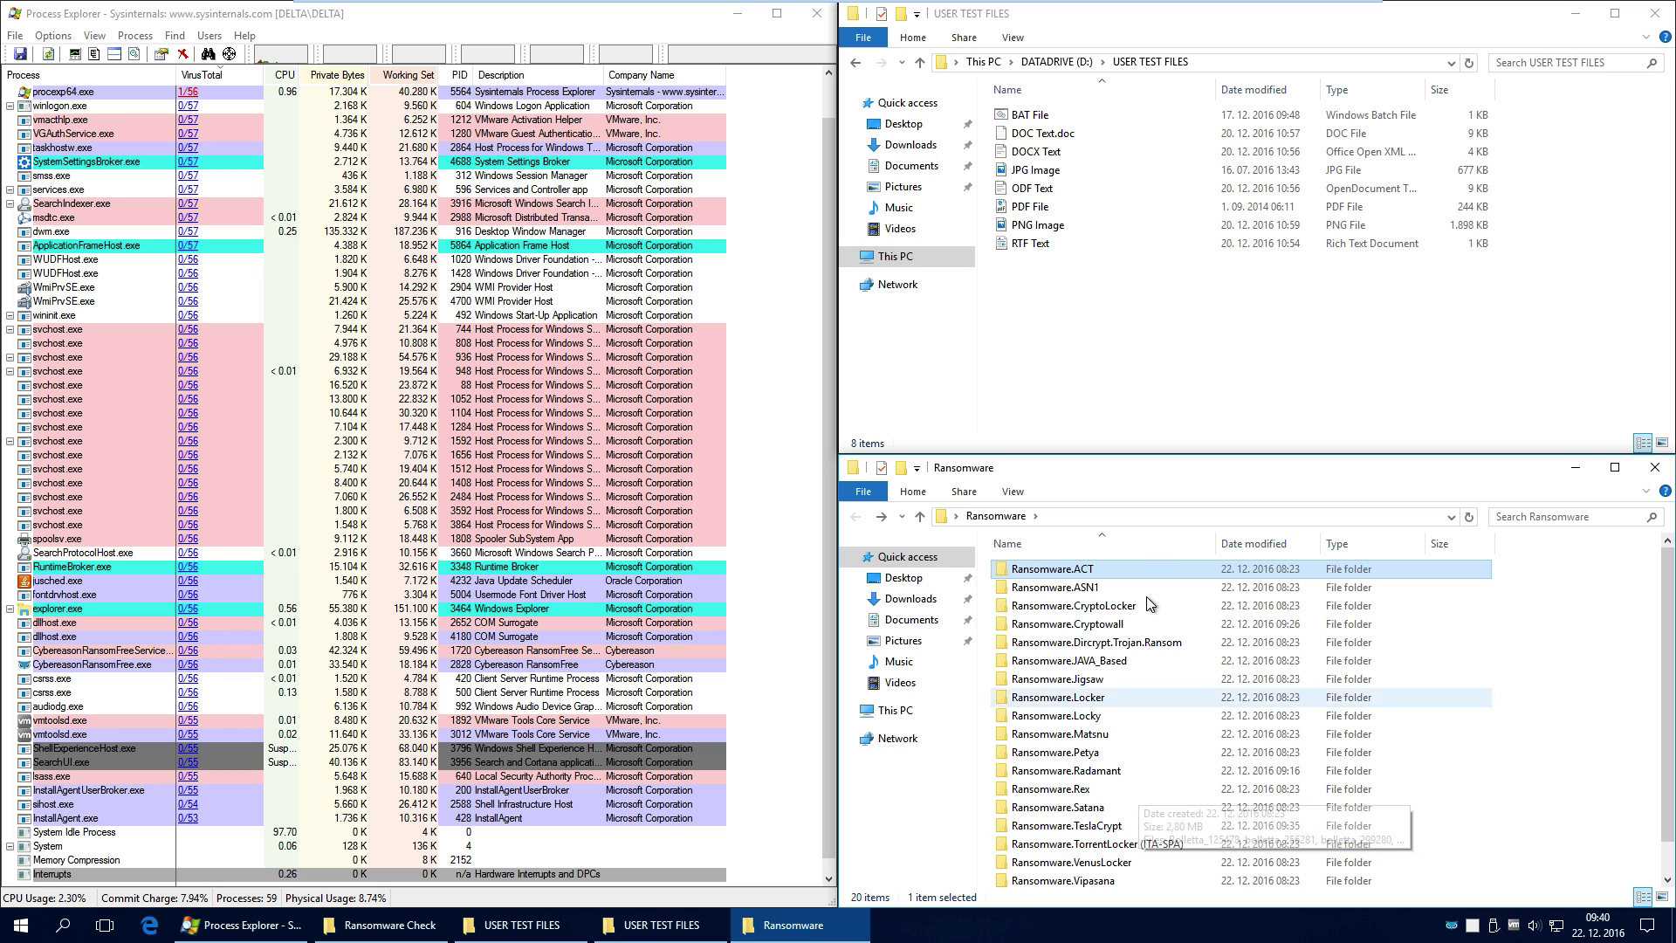
pyautogui.doubleClick(1135, 845)
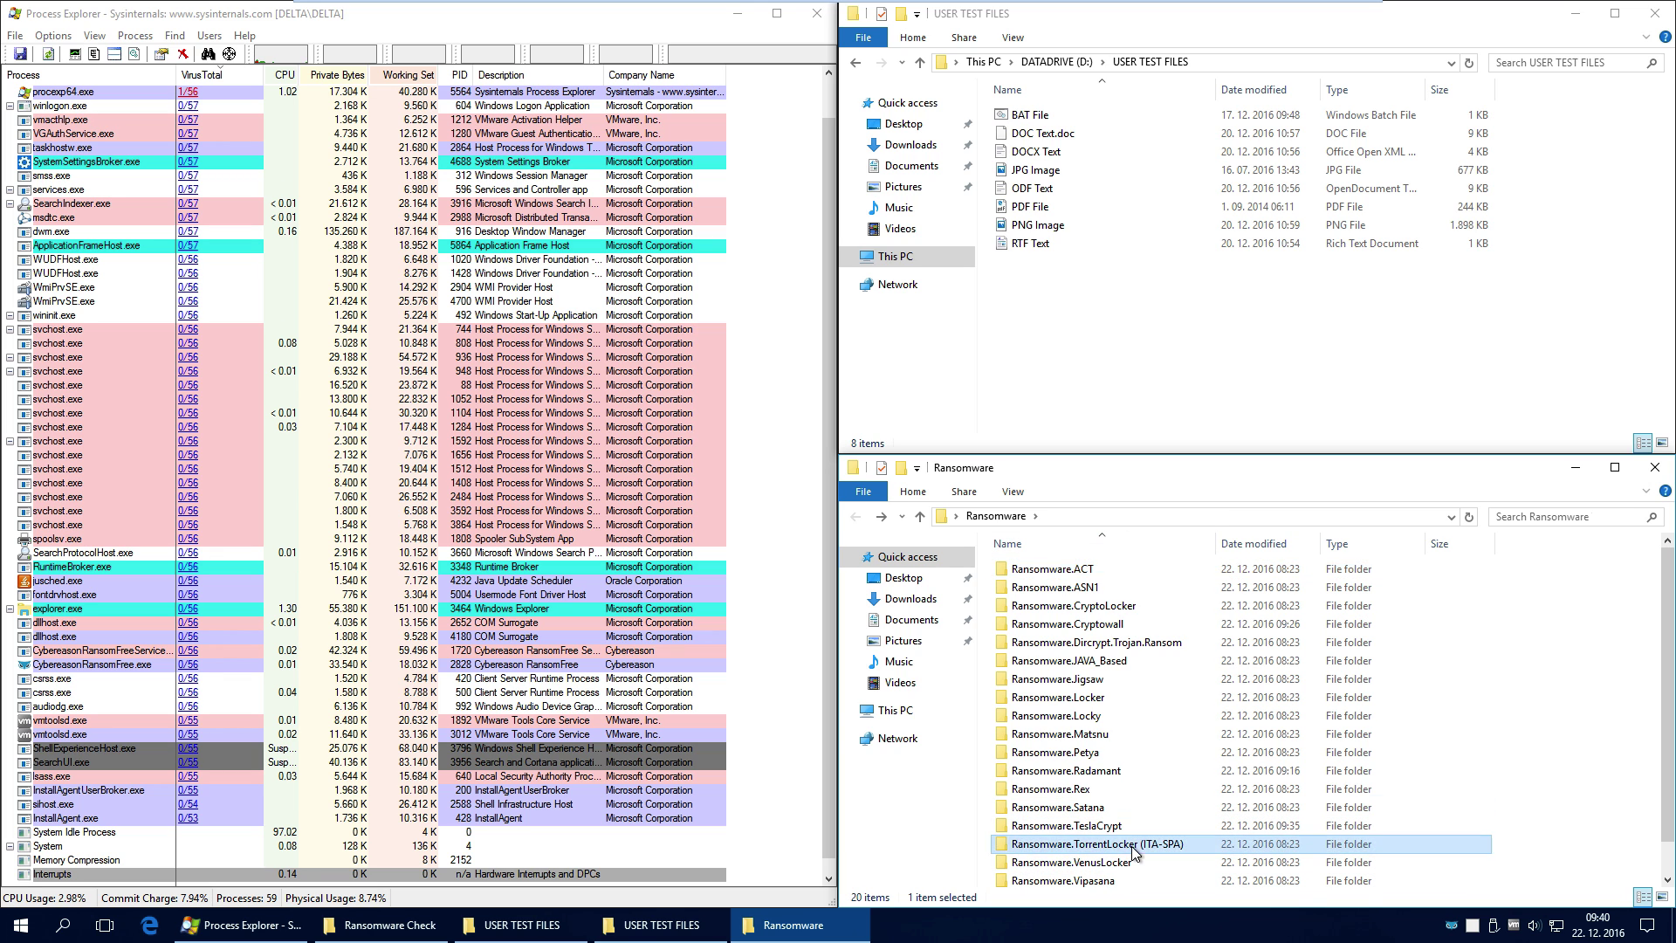
pyautogui.hotkey('alt', 'Left')
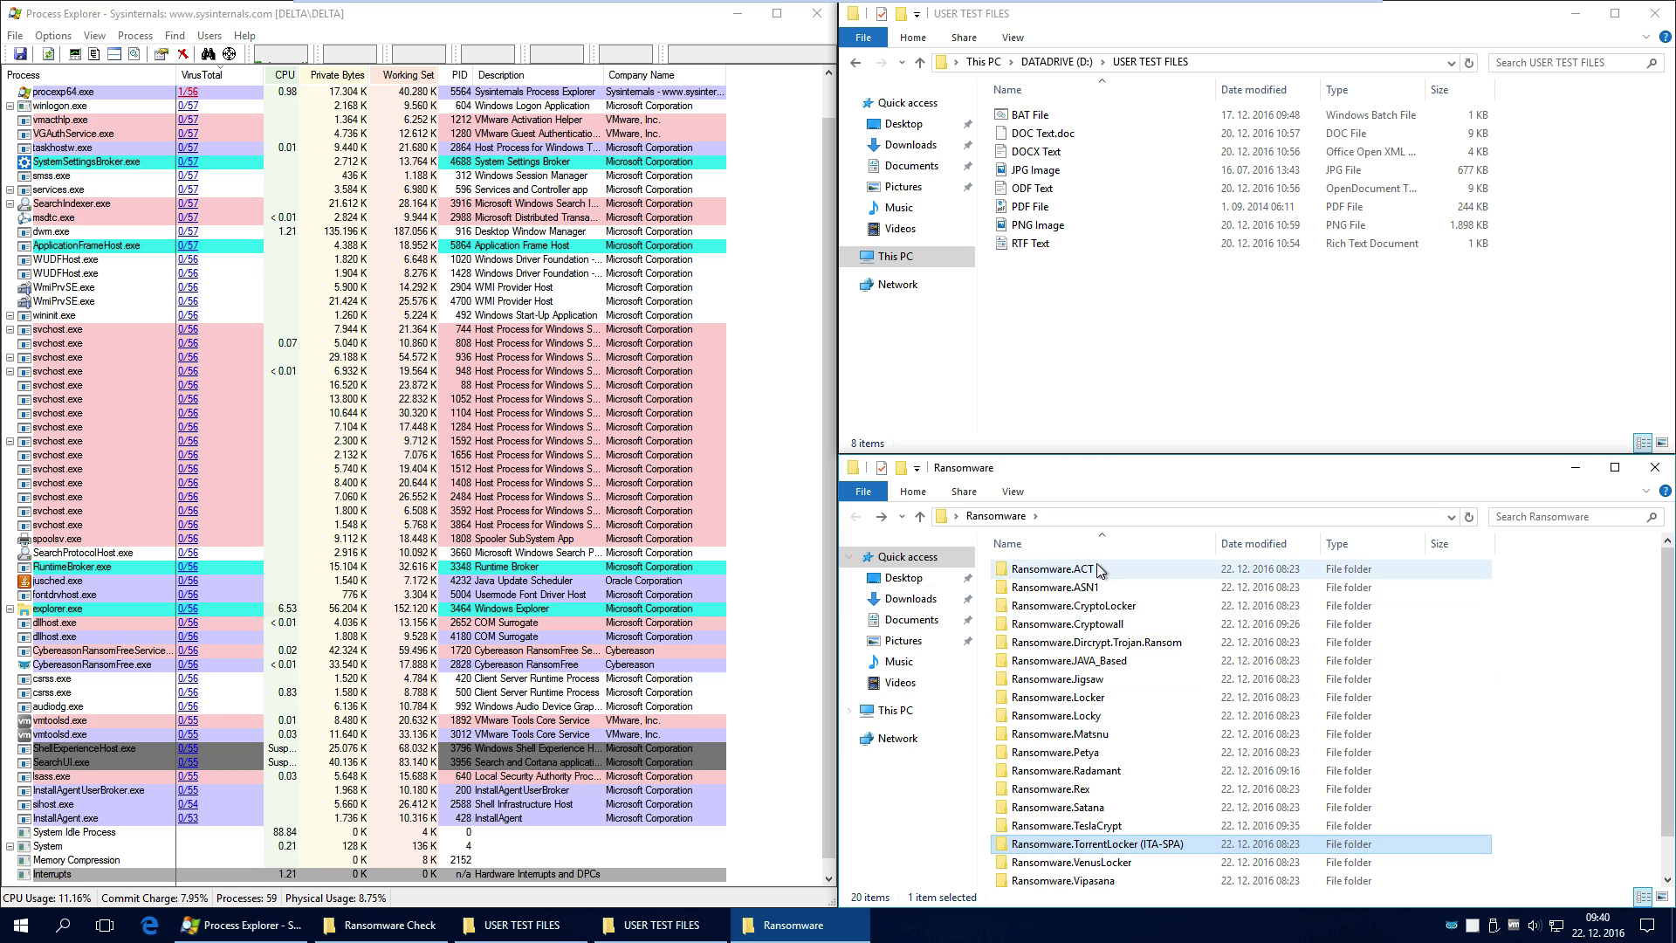
# Run the act sample from the Ransomware.ACT folder
pyautogui.doubleClick(1097, 566)
pyautogui.hotkey('alt', 'Left')
pyautogui.press('Down')
pyautogui.press('Return')
pyautogui.click(855, 516)
pyautogui.doubleClick(1055, 569)
pyautogui.doubleClick(1029, 576)
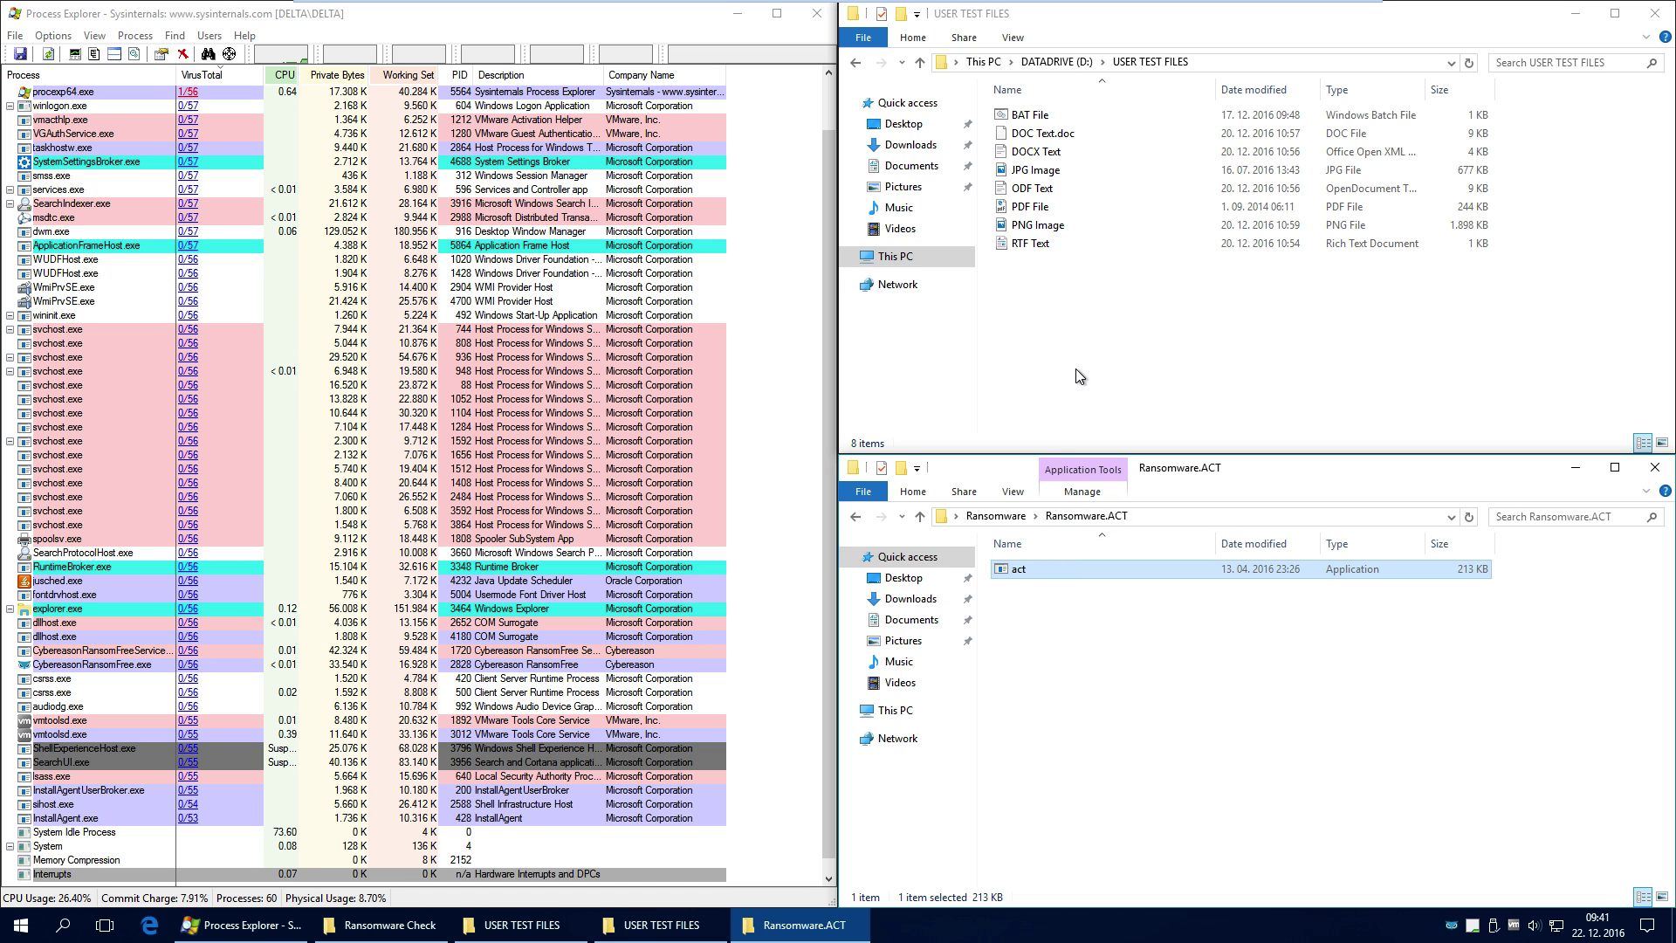
# Check the Ransomware Check and USER TEST FILES folders, and allow act.exe to make changes to the device
pyautogui.click(390, 925)
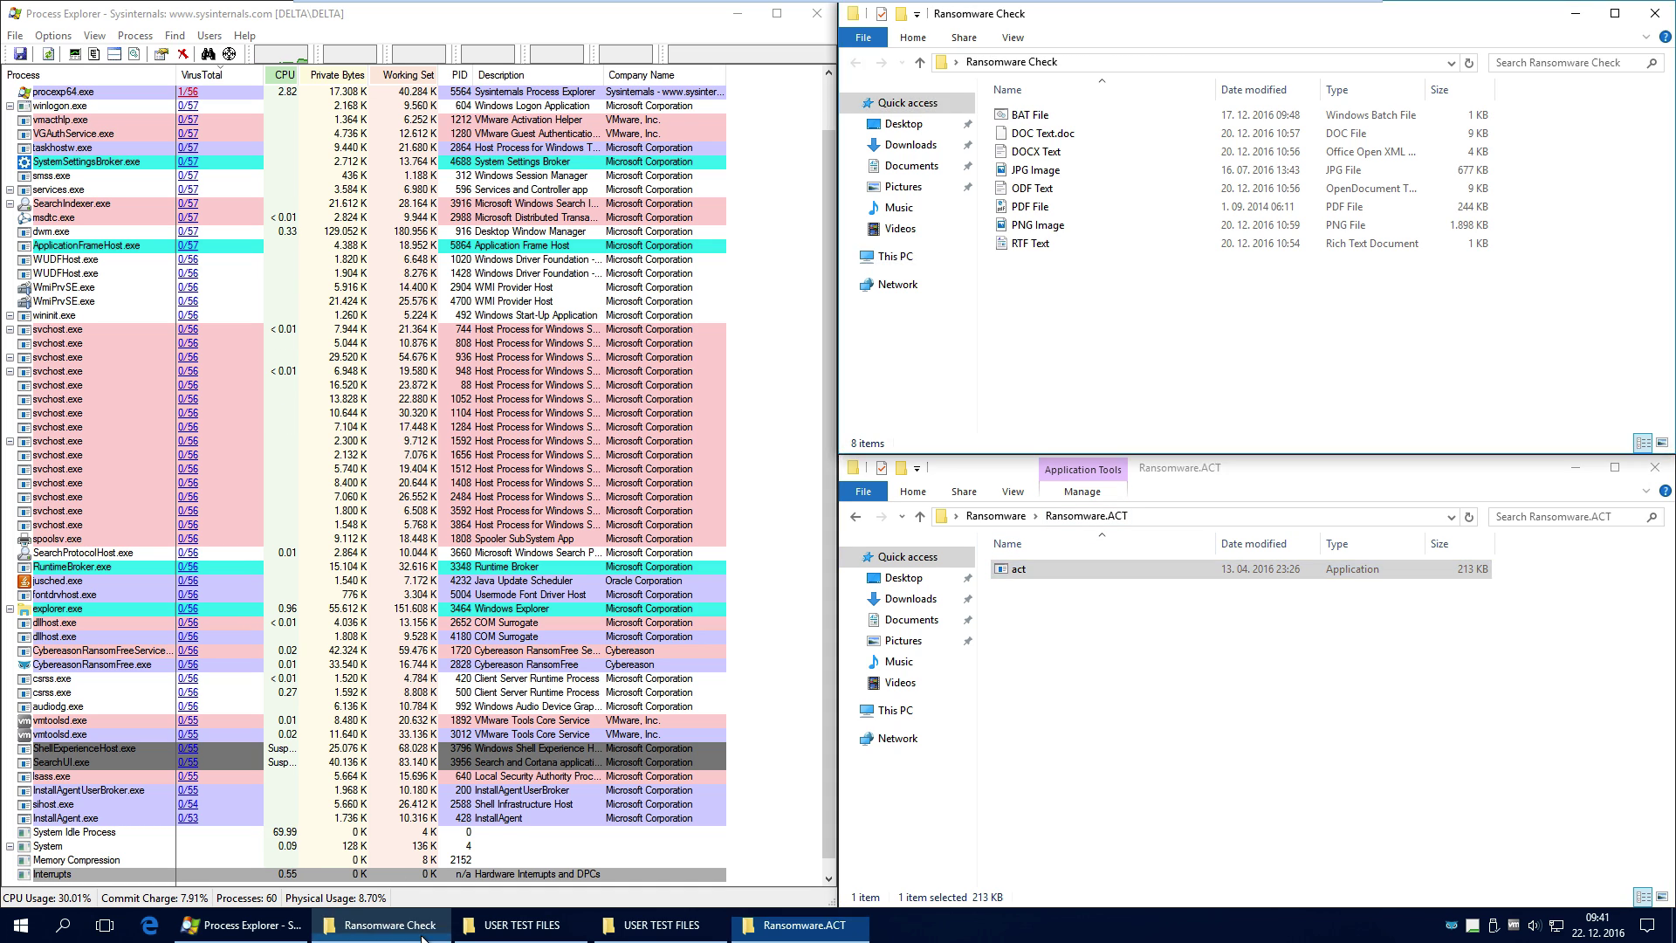
pyautogui.click(535, 931)
pyautogui.click(663, 931)
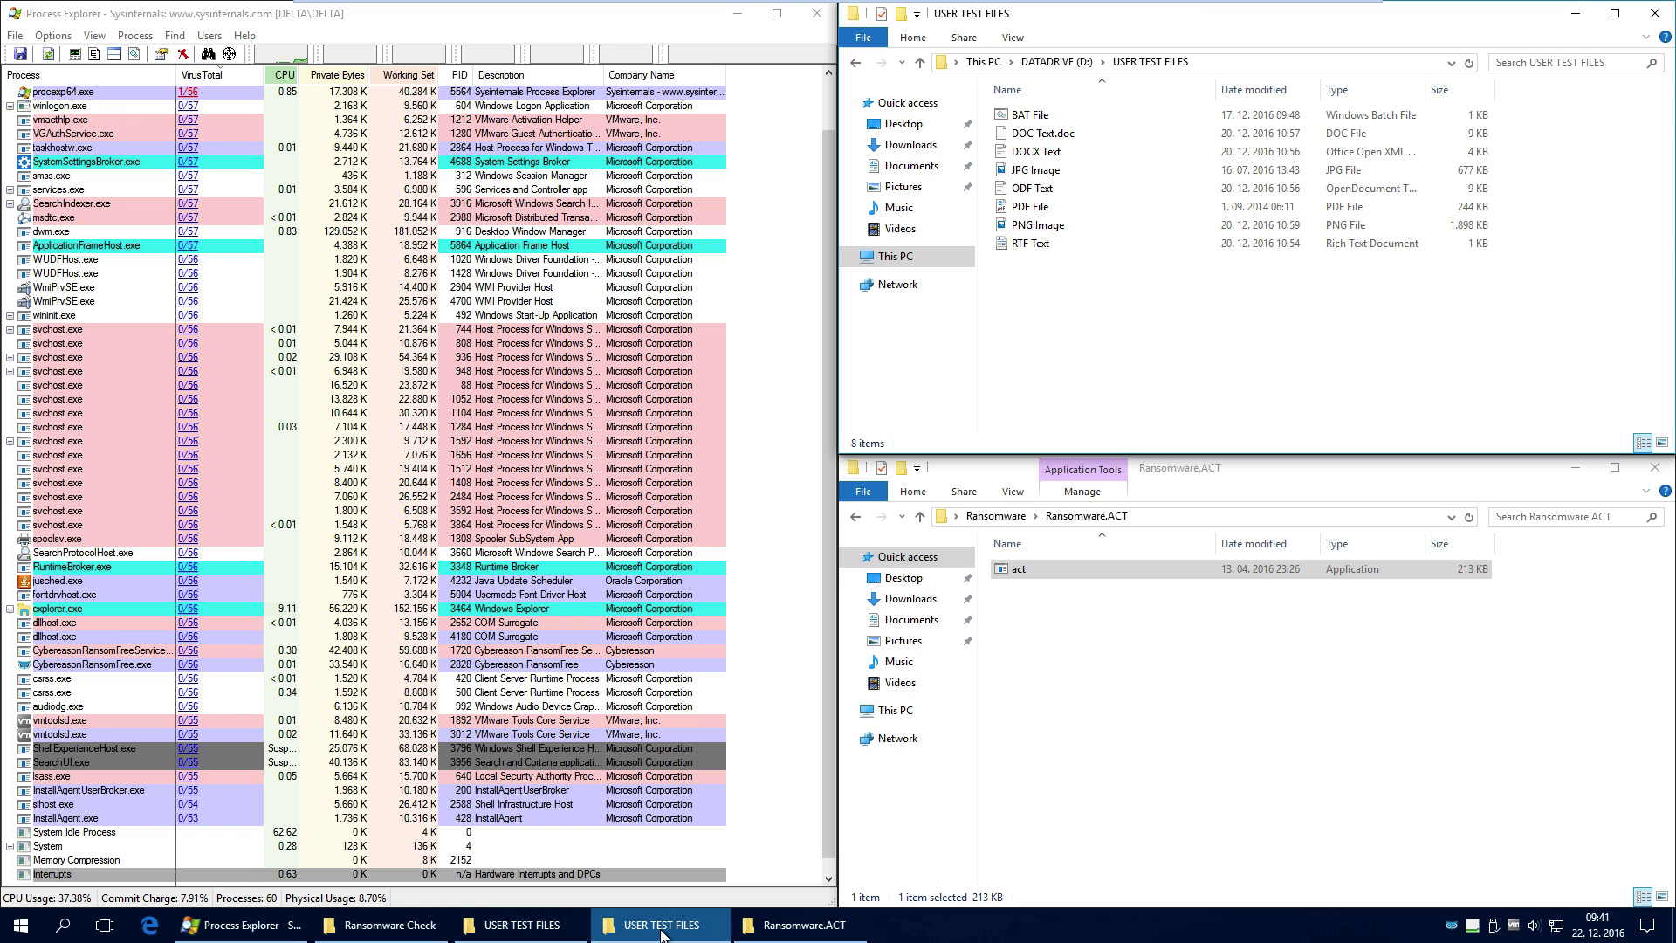
pyautogui.click(417, 928)
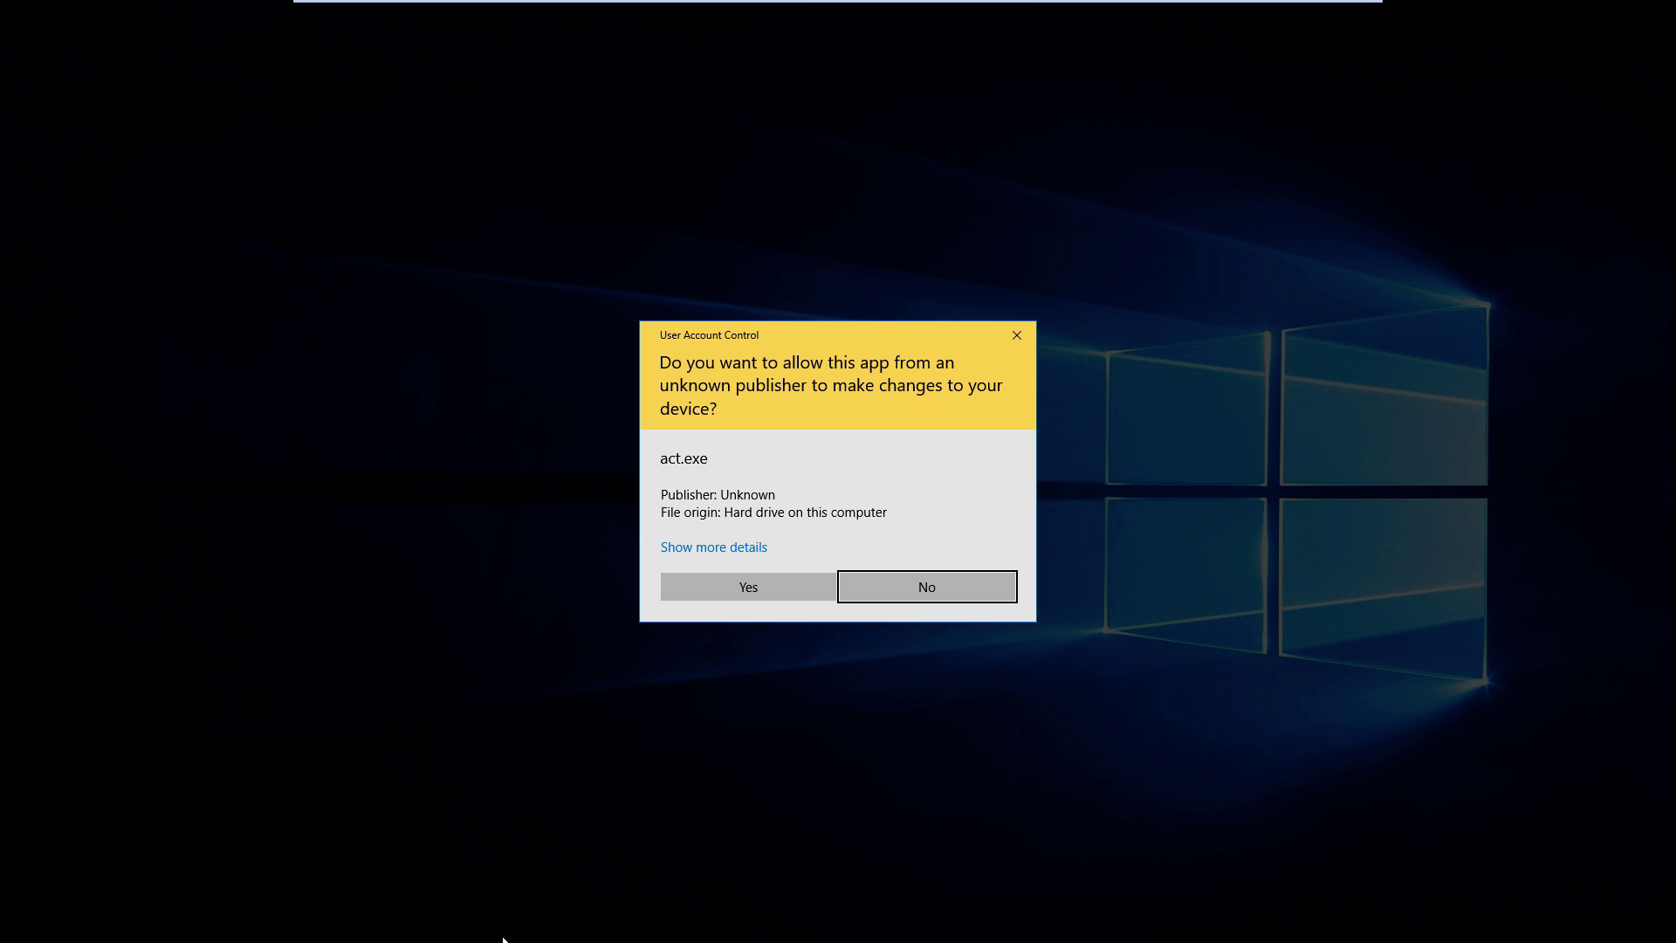
pyautogui.click(756, 586)
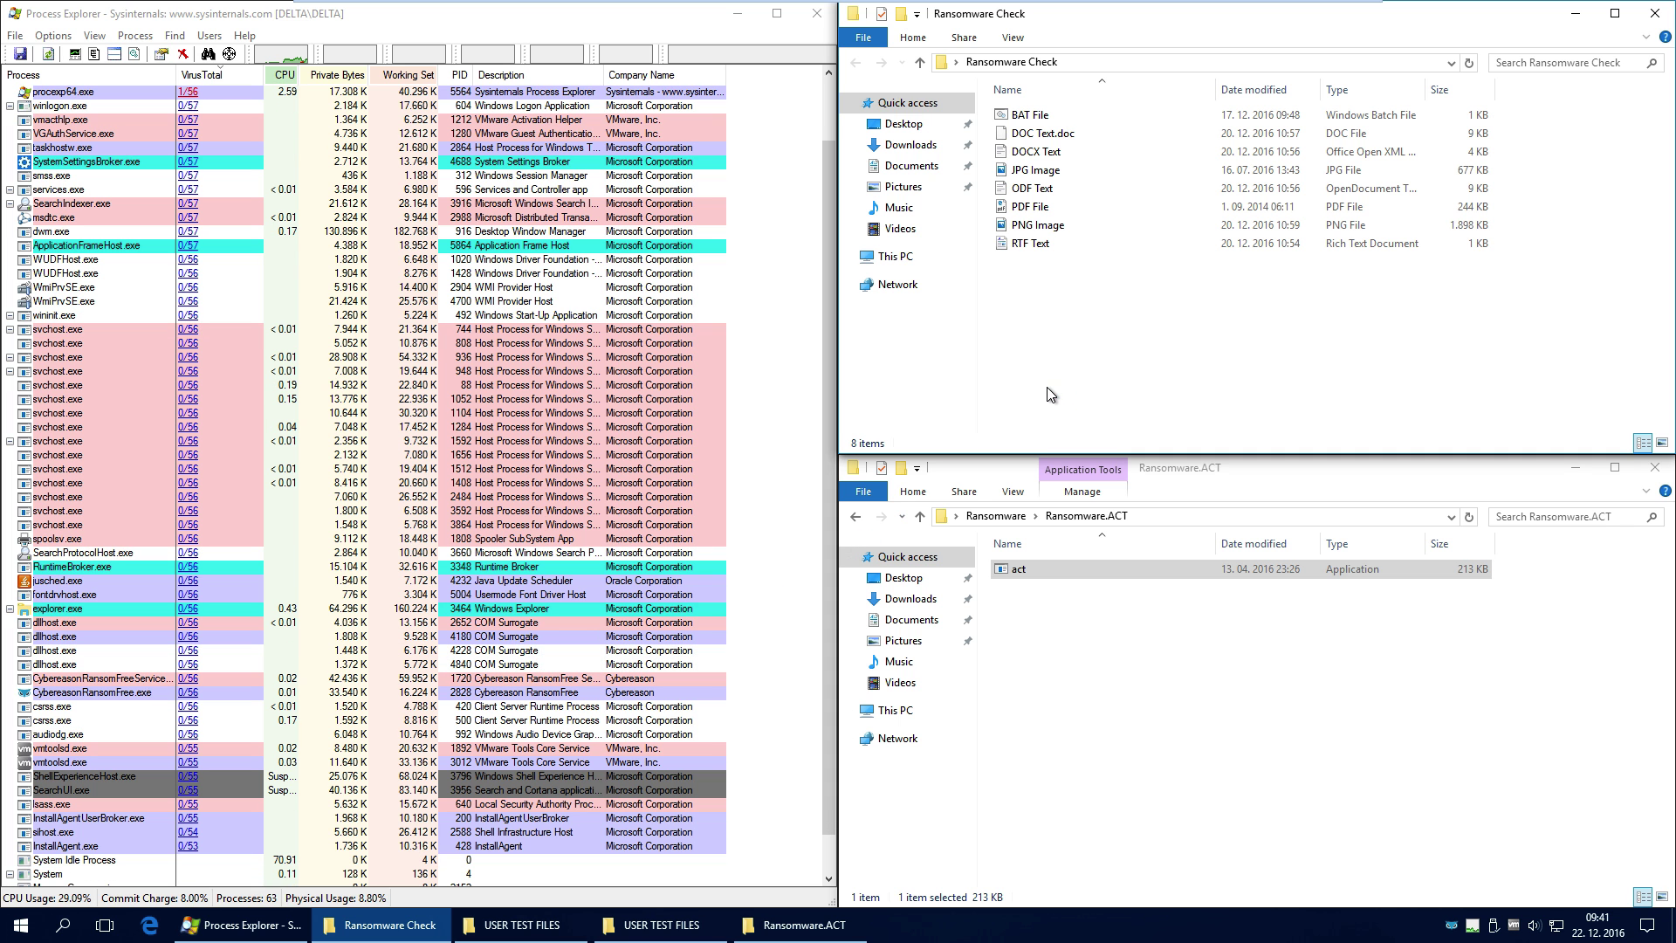
# Compare the test files in the Documents and DATADRIVE (D:) USER TEST FILES folders after act.exe has been allowed
pyautogui.click(522, 926)
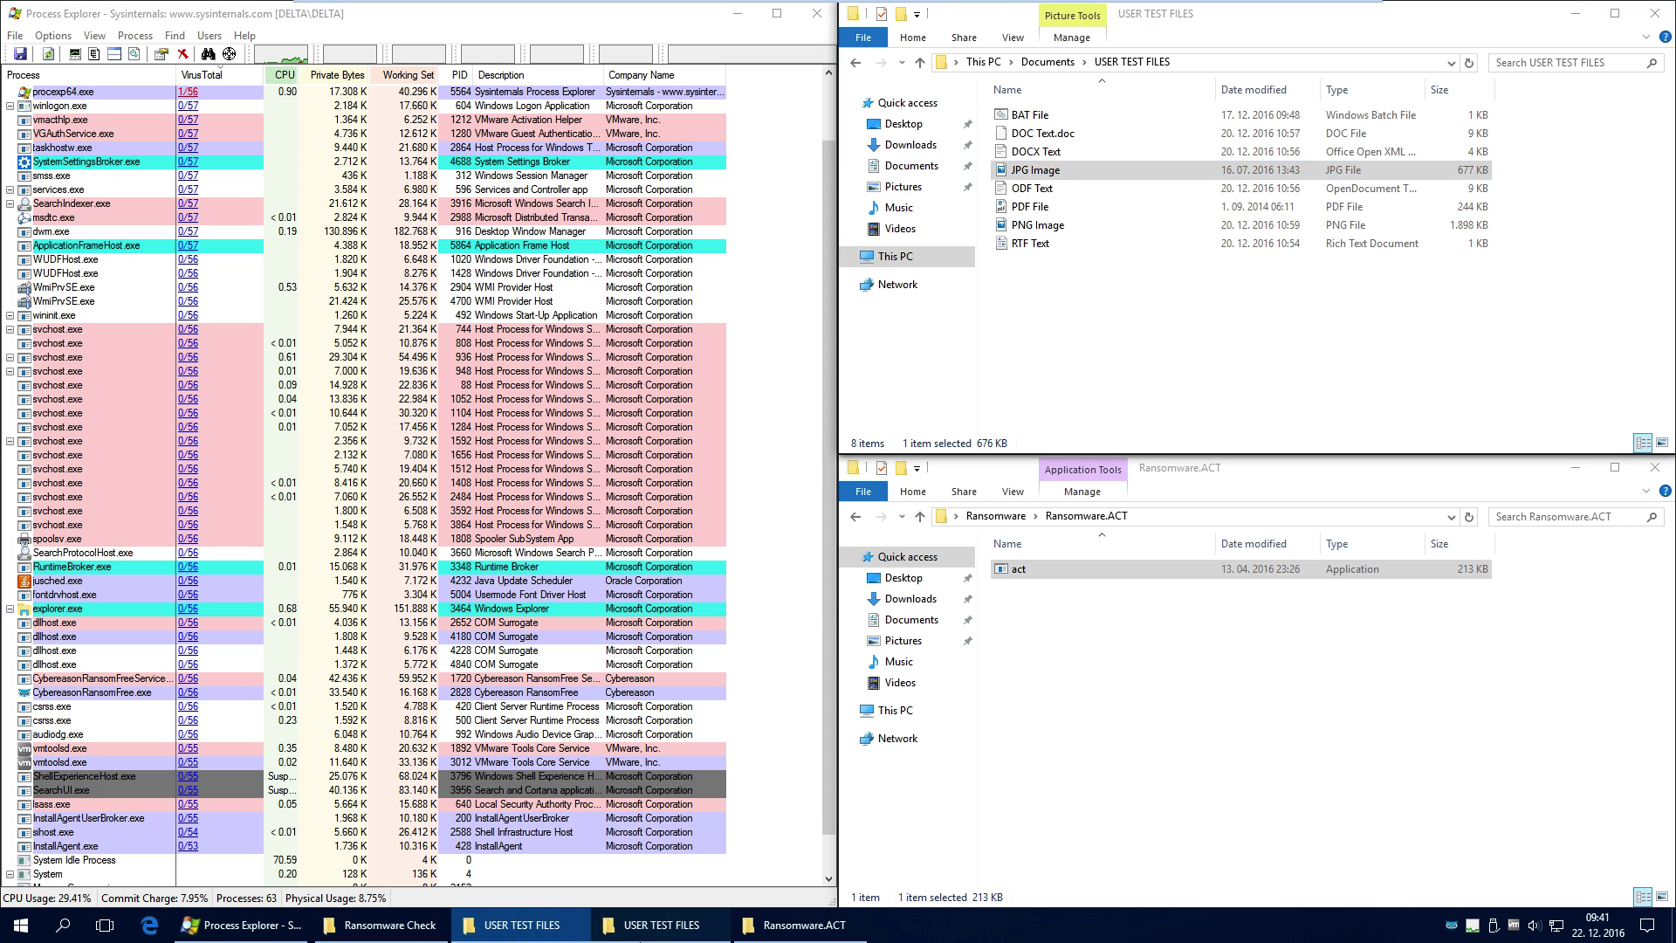
pyautogui.click(662, 925)
pyautogui.click(793, 931)
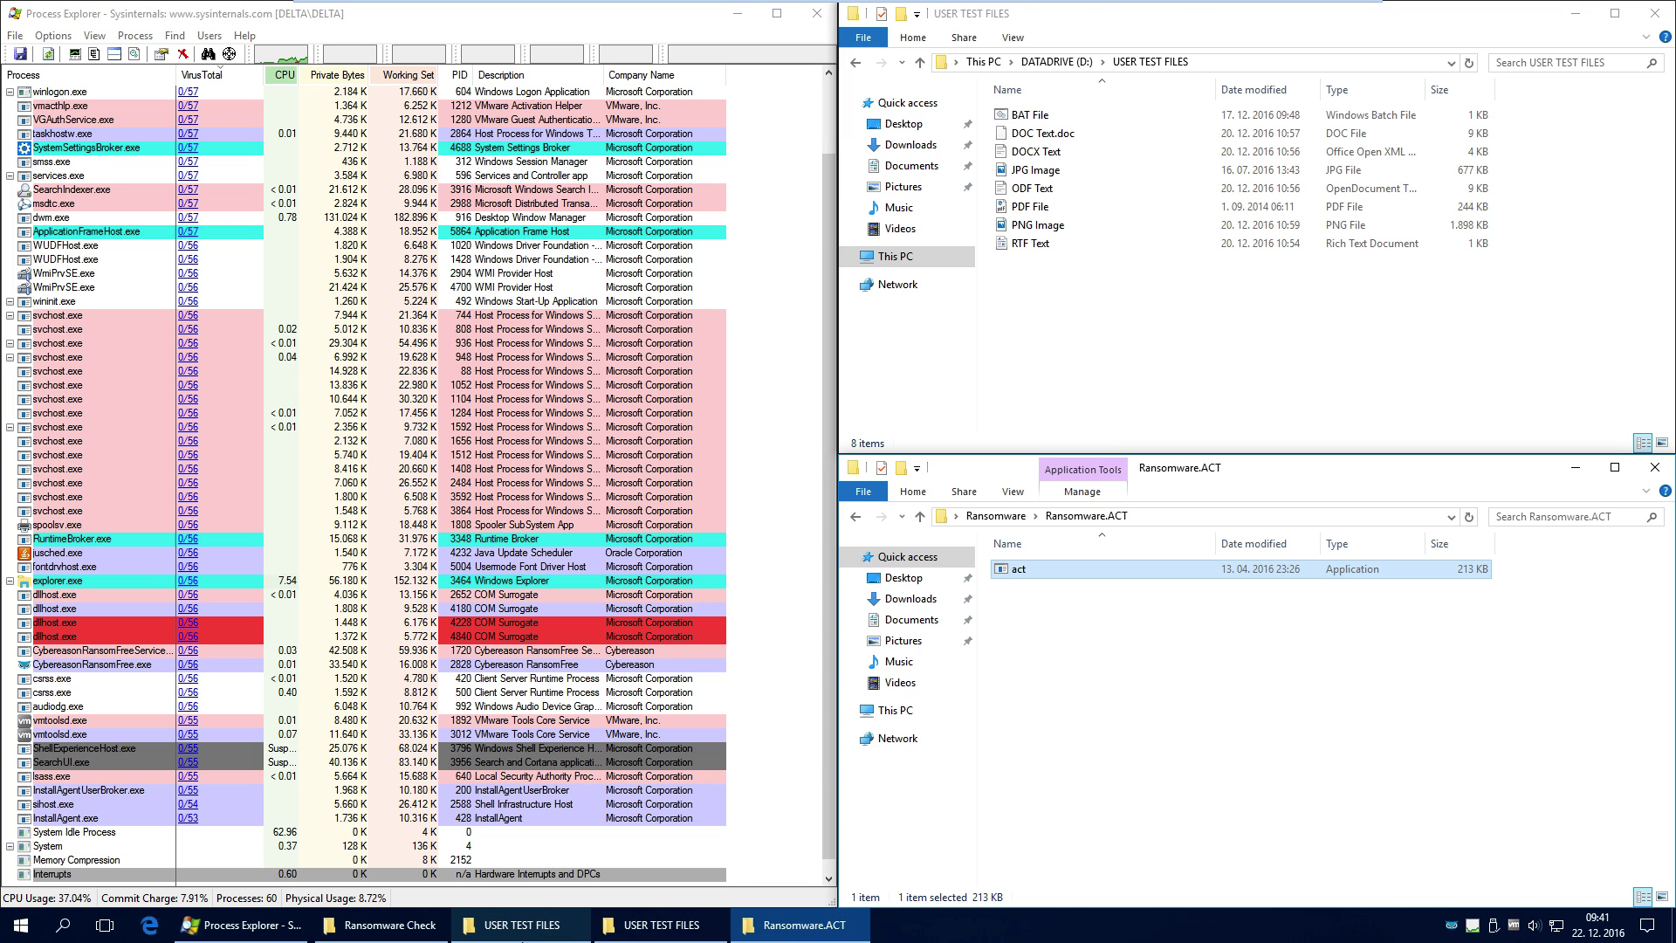
pyautogui.click(525, 939)
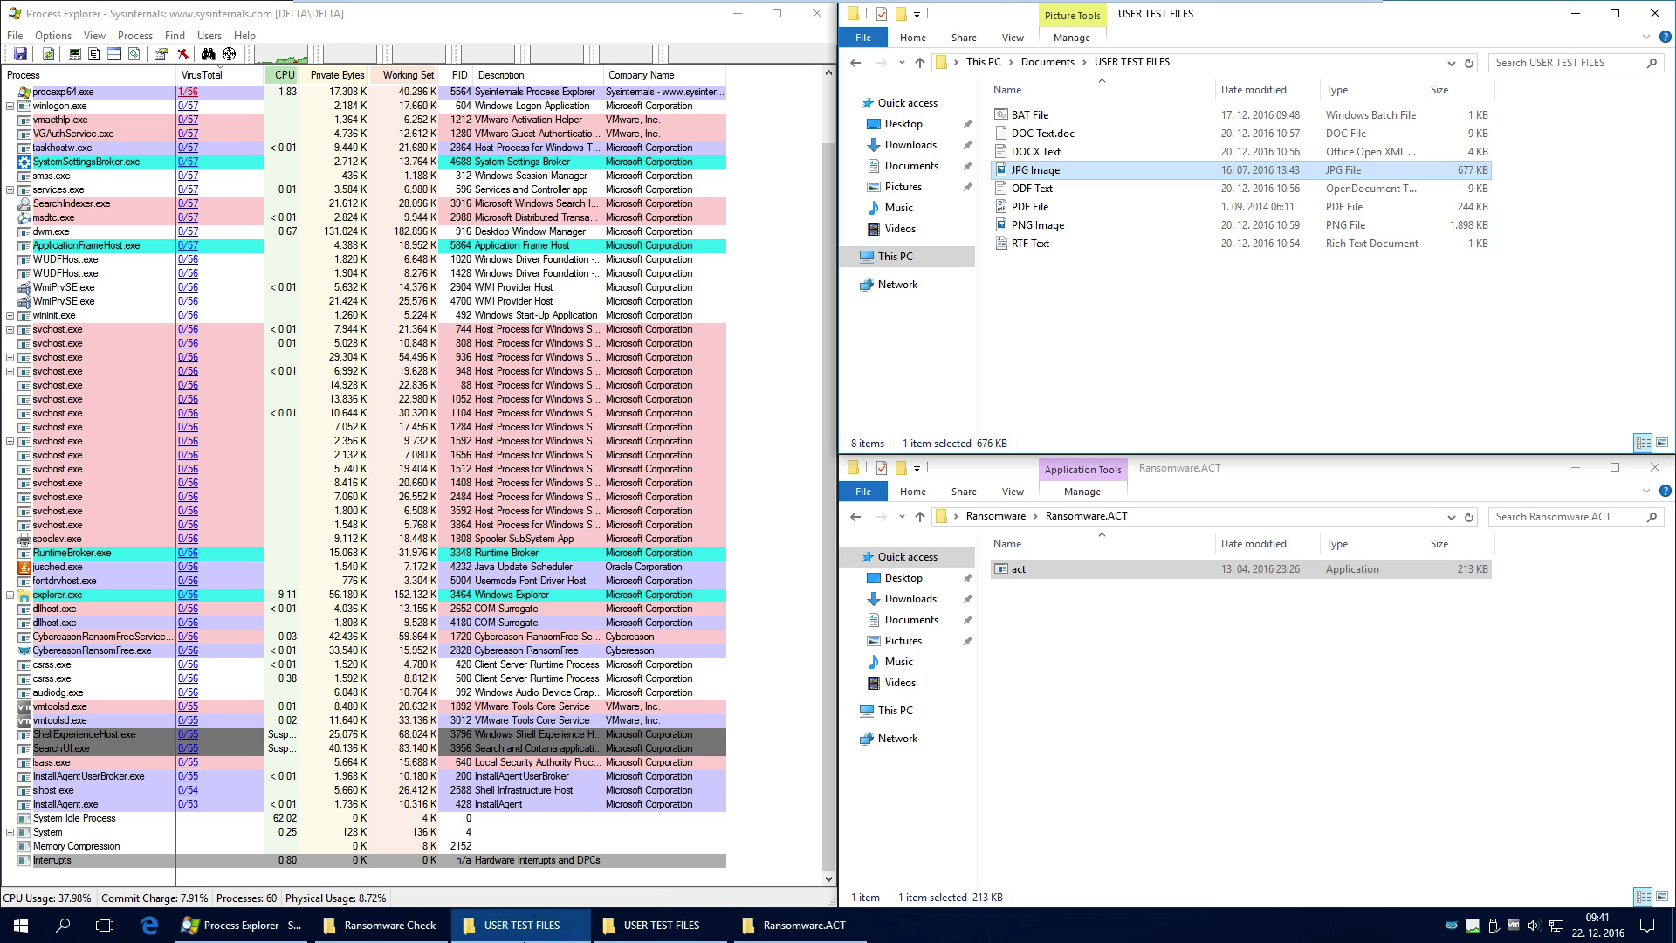
pyautogui.click(655, 937)
# Run the act sample again from Ransomware.ACT and have RansomFree stop and clean the threat
pyautogui.click(804, 934)
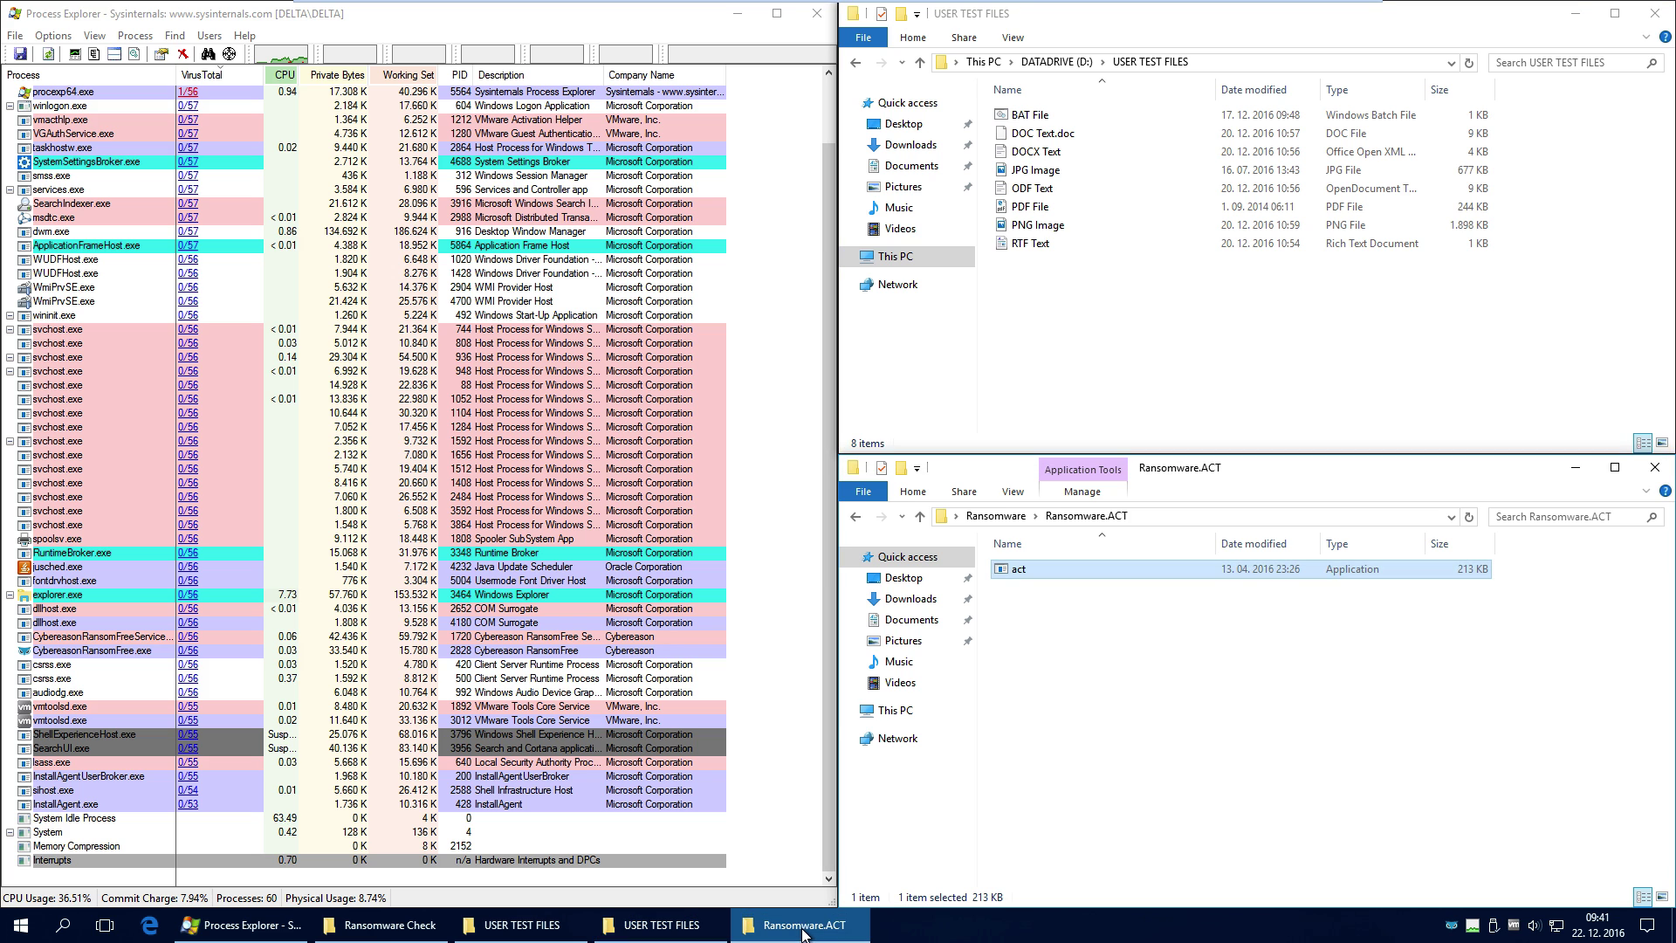
pyautogui.doubleClick(1019, 569)
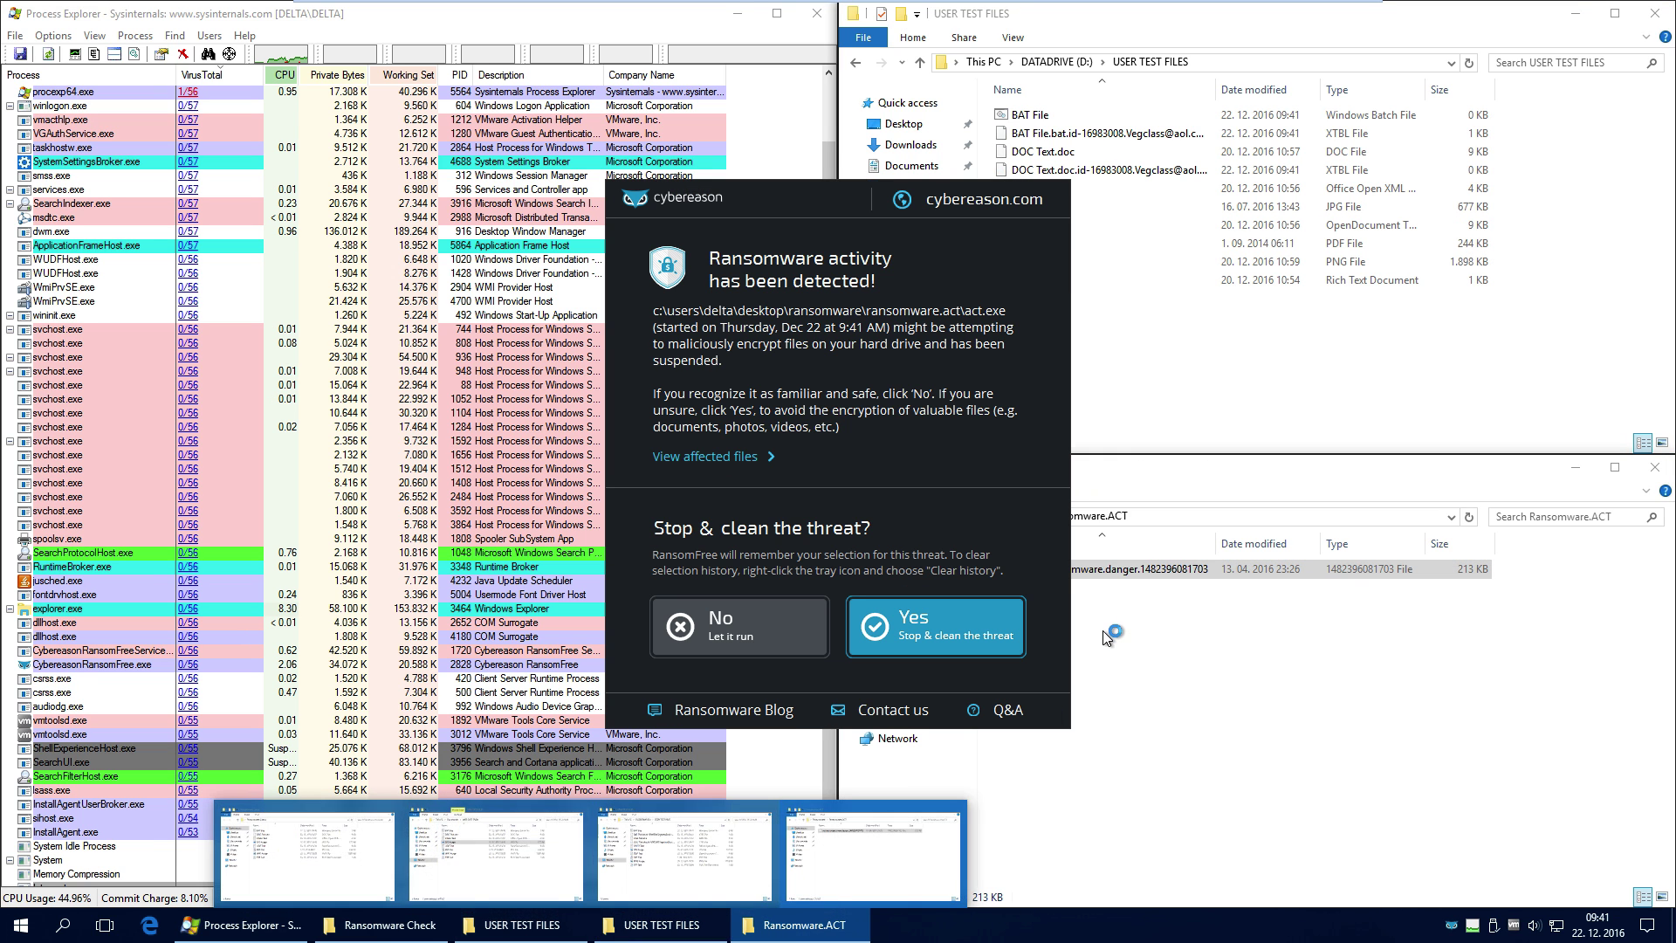
pyautogui.click(925, 627)
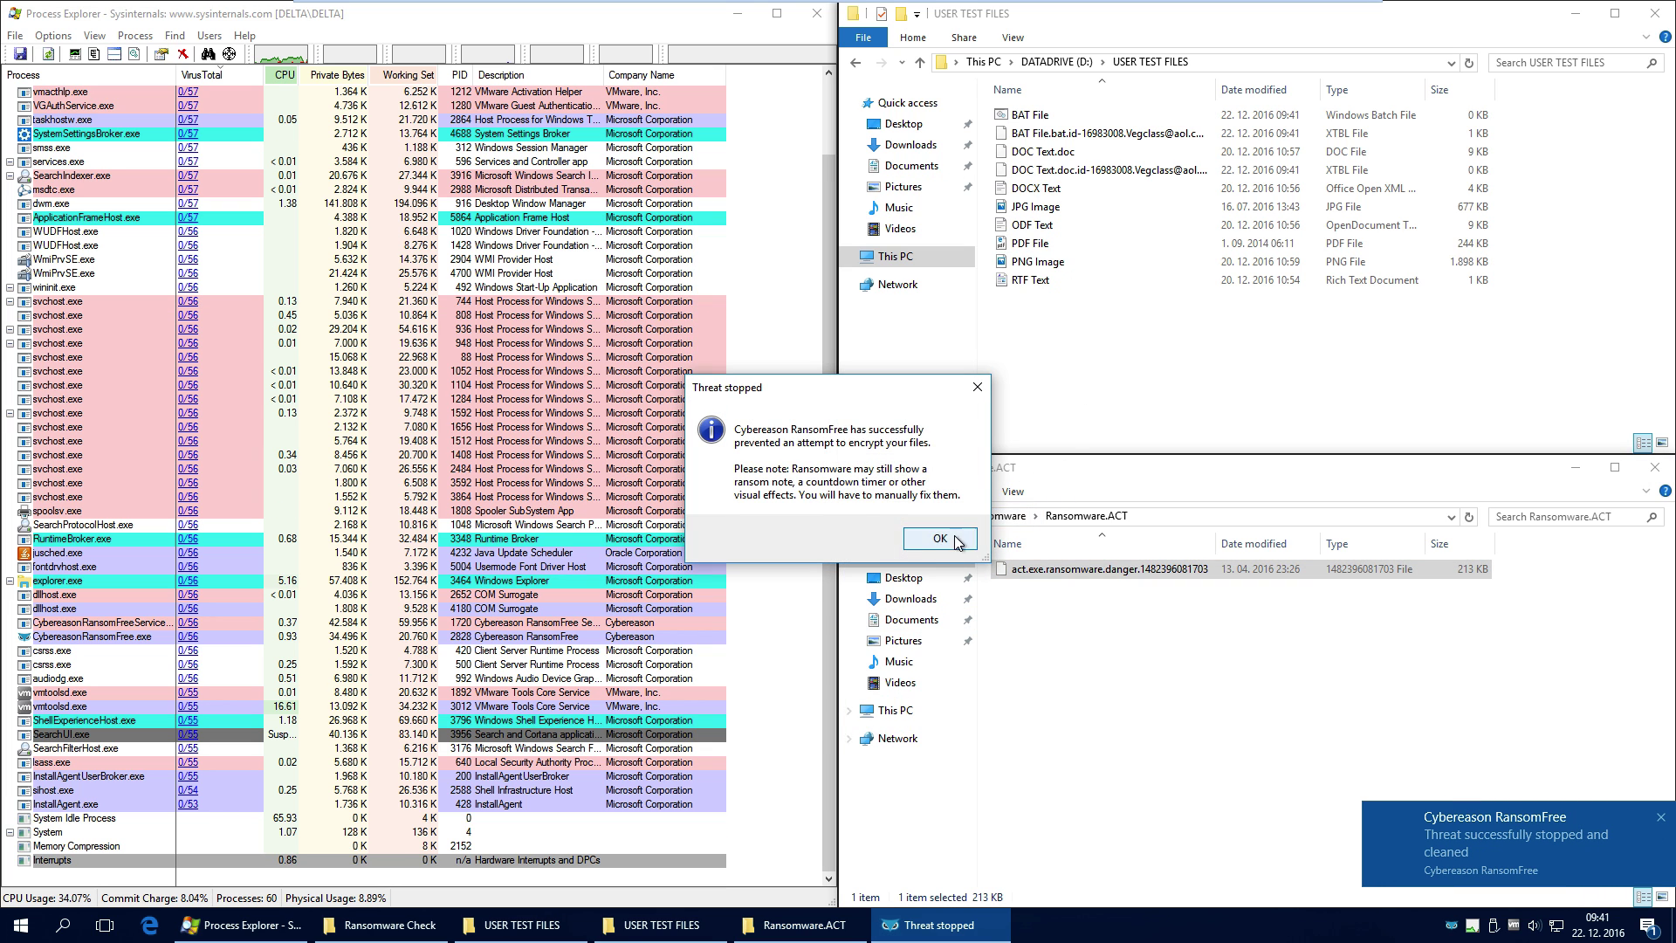
# Close the threat-stopped notice and check the files in the Ransomware Check, Documents and DATADRIVE (D:) test folders
pyautogui.click(957, 542)
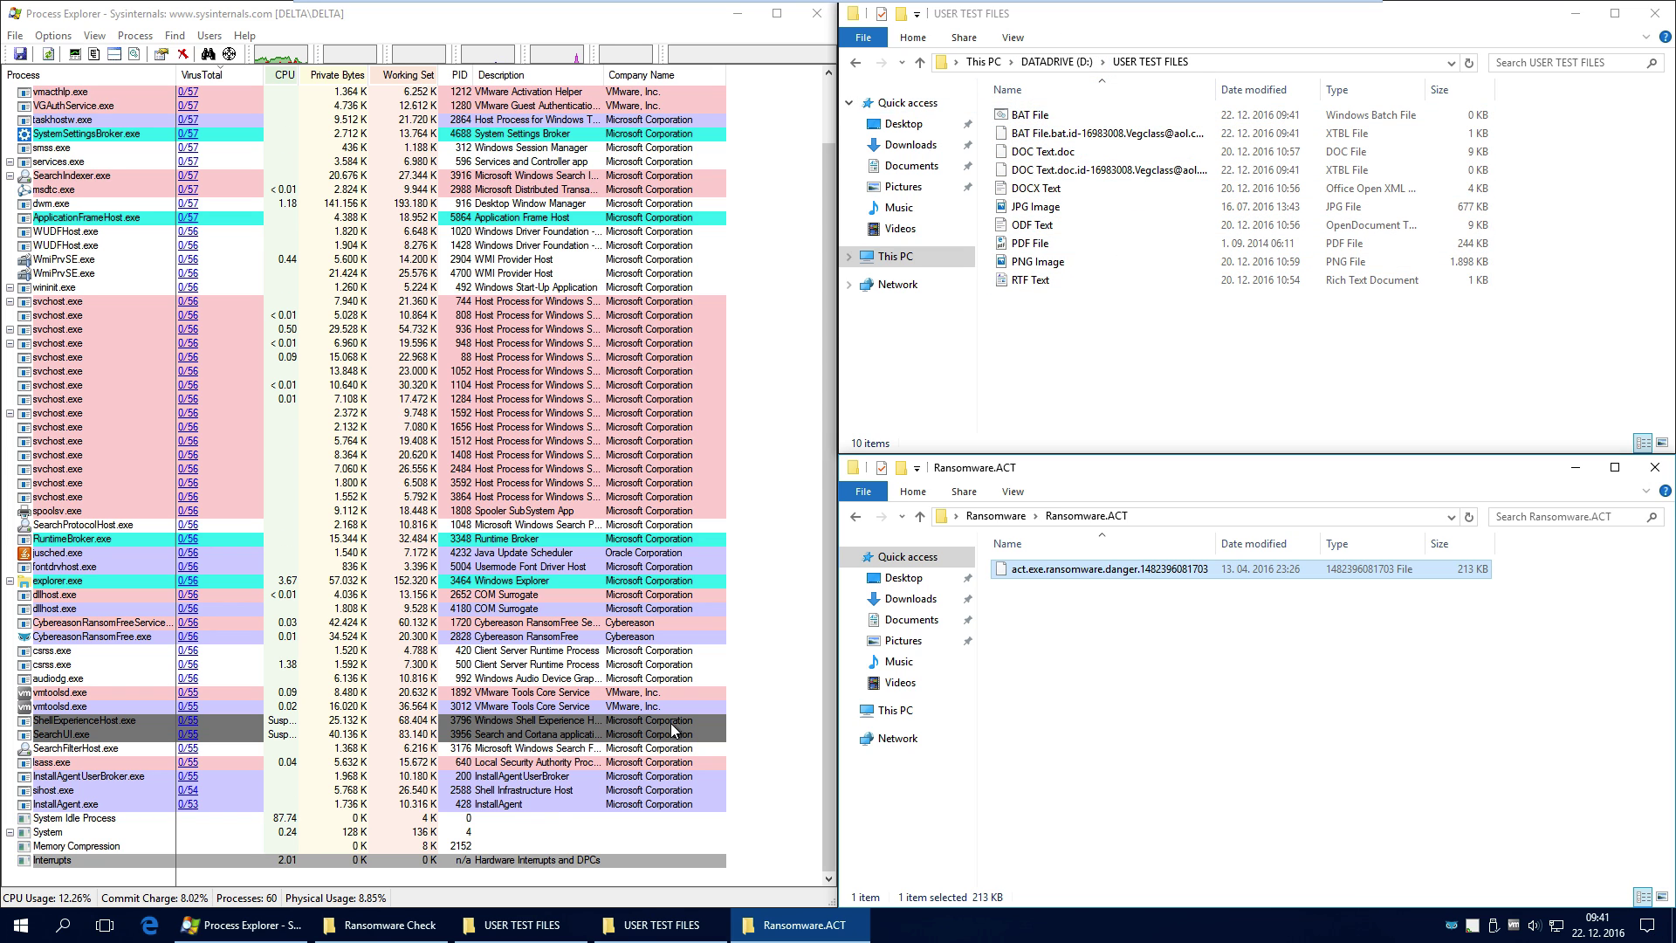
pyautogui.click(430, 931)
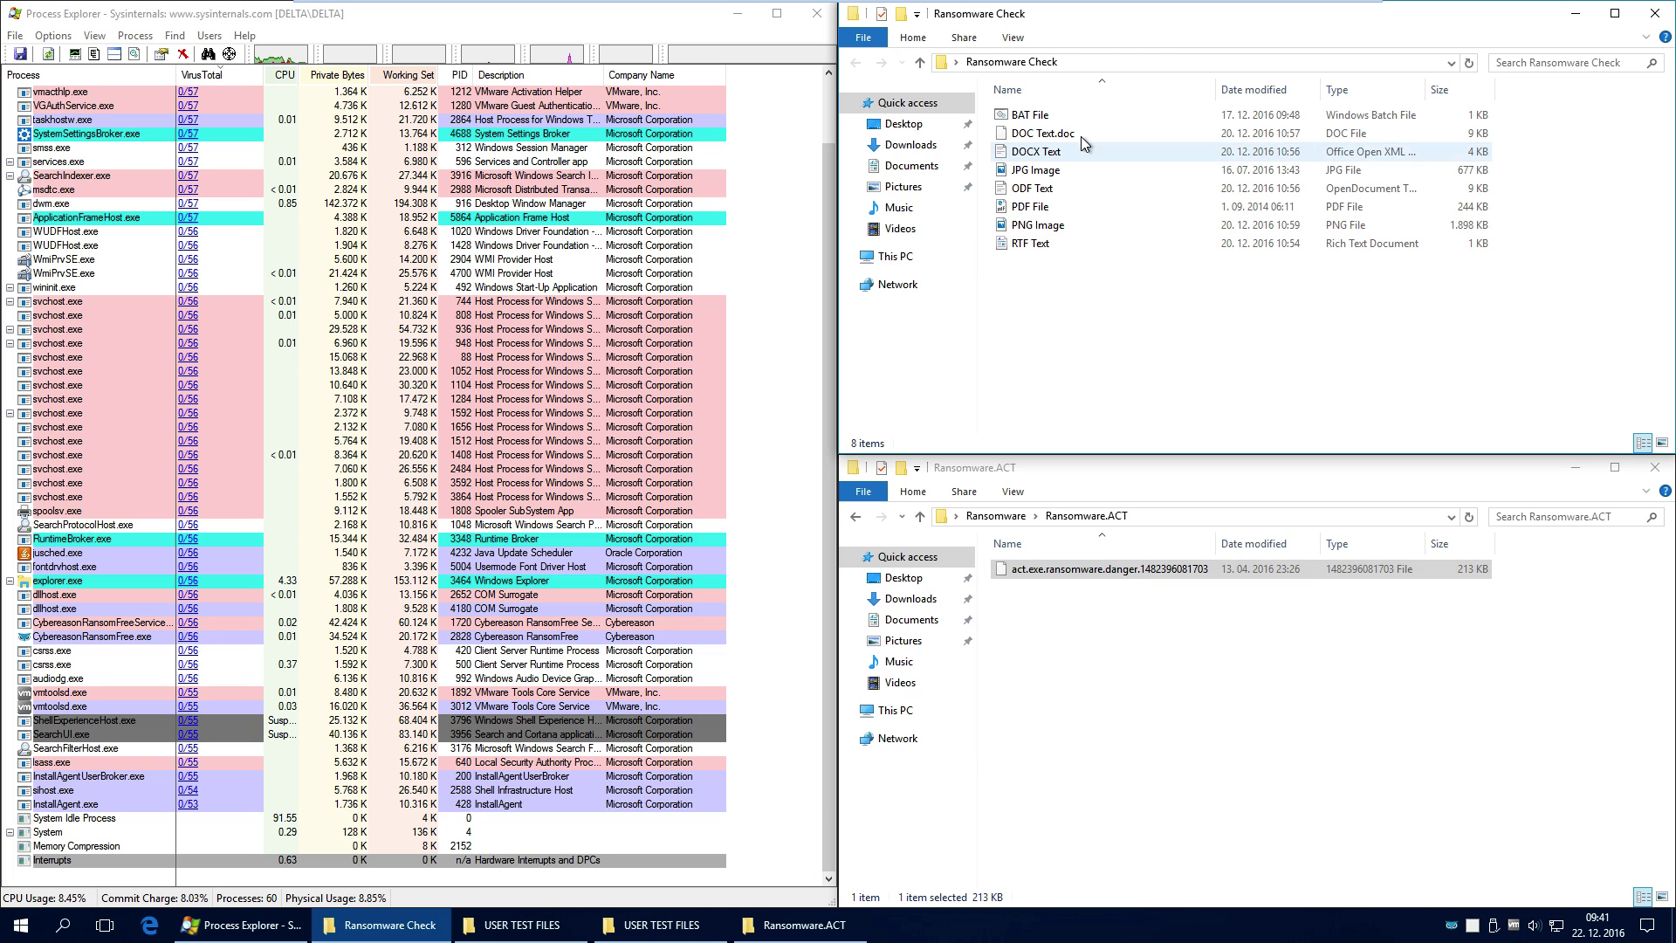
pyautogui.click(523, 927)
pyautogui.click(650, 933)
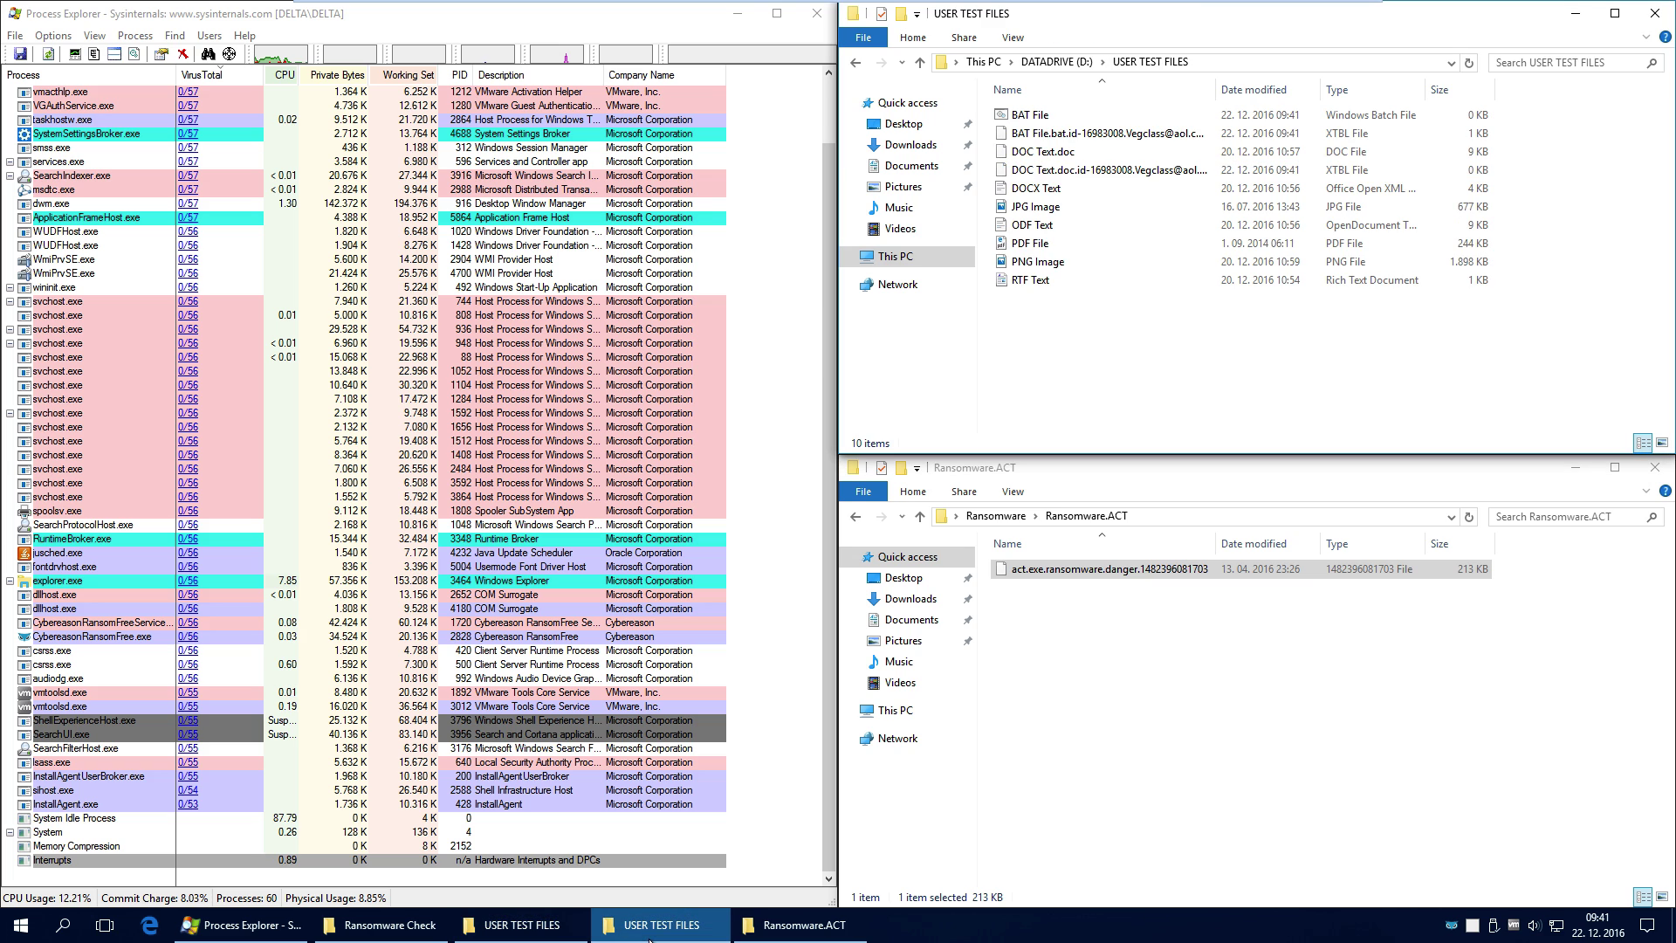
pyautogui.click(1112, 615)
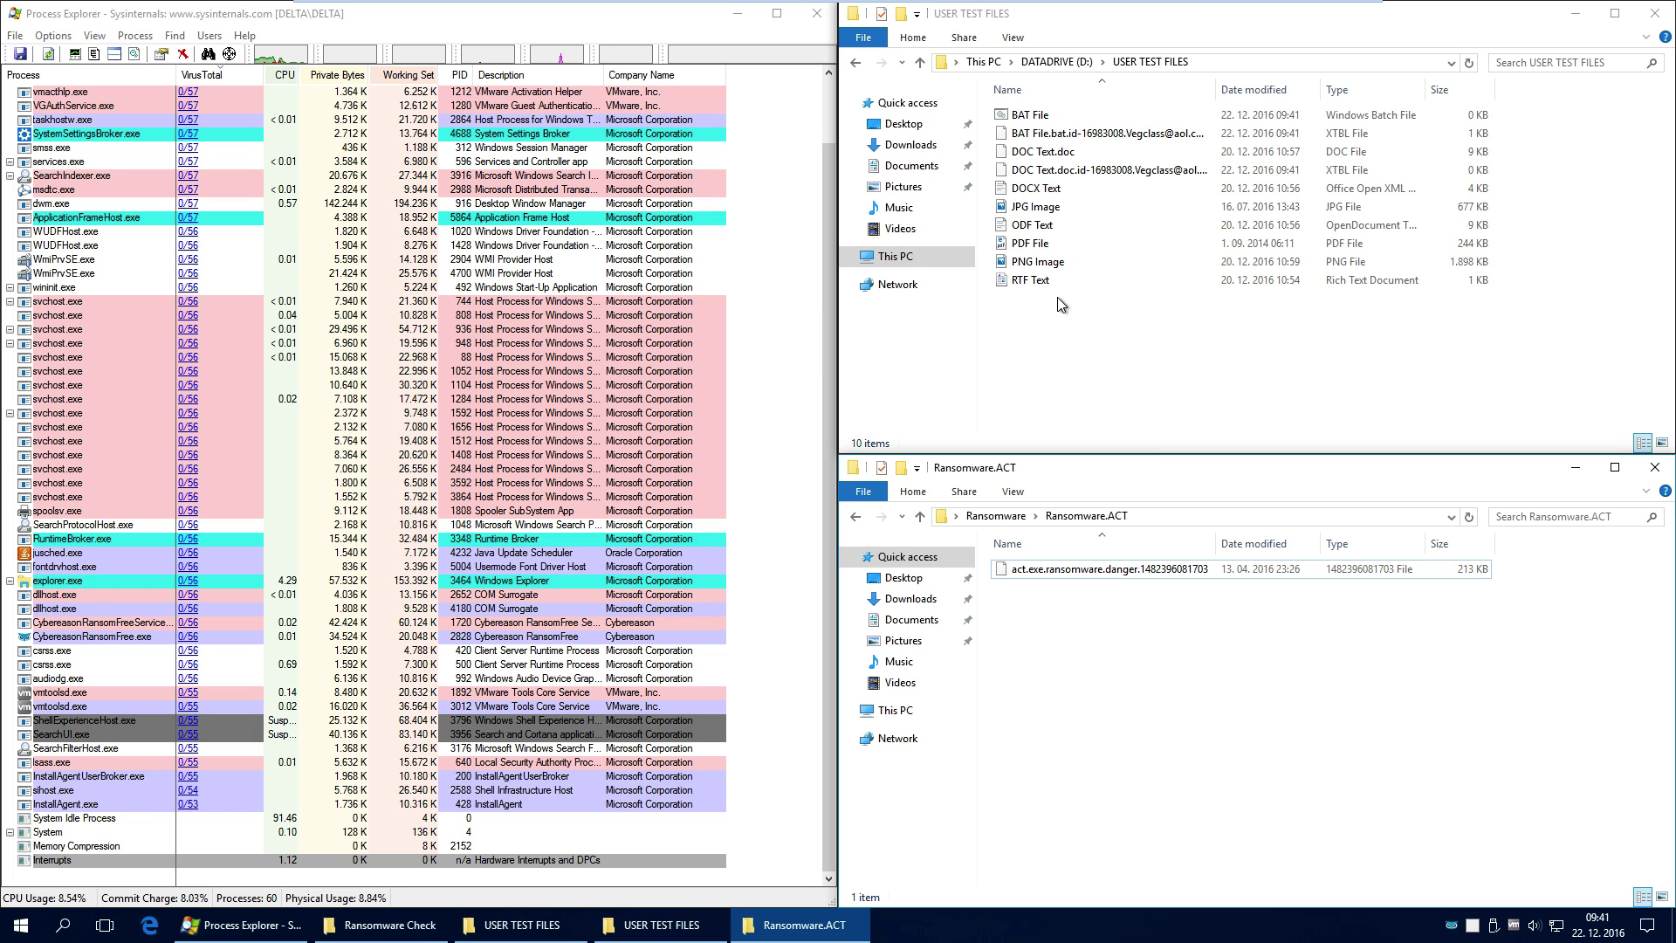
# Delete all files from the USER TEST FILES folder on DATADRIVE (D:)
pyautogui.click(1077, 341)
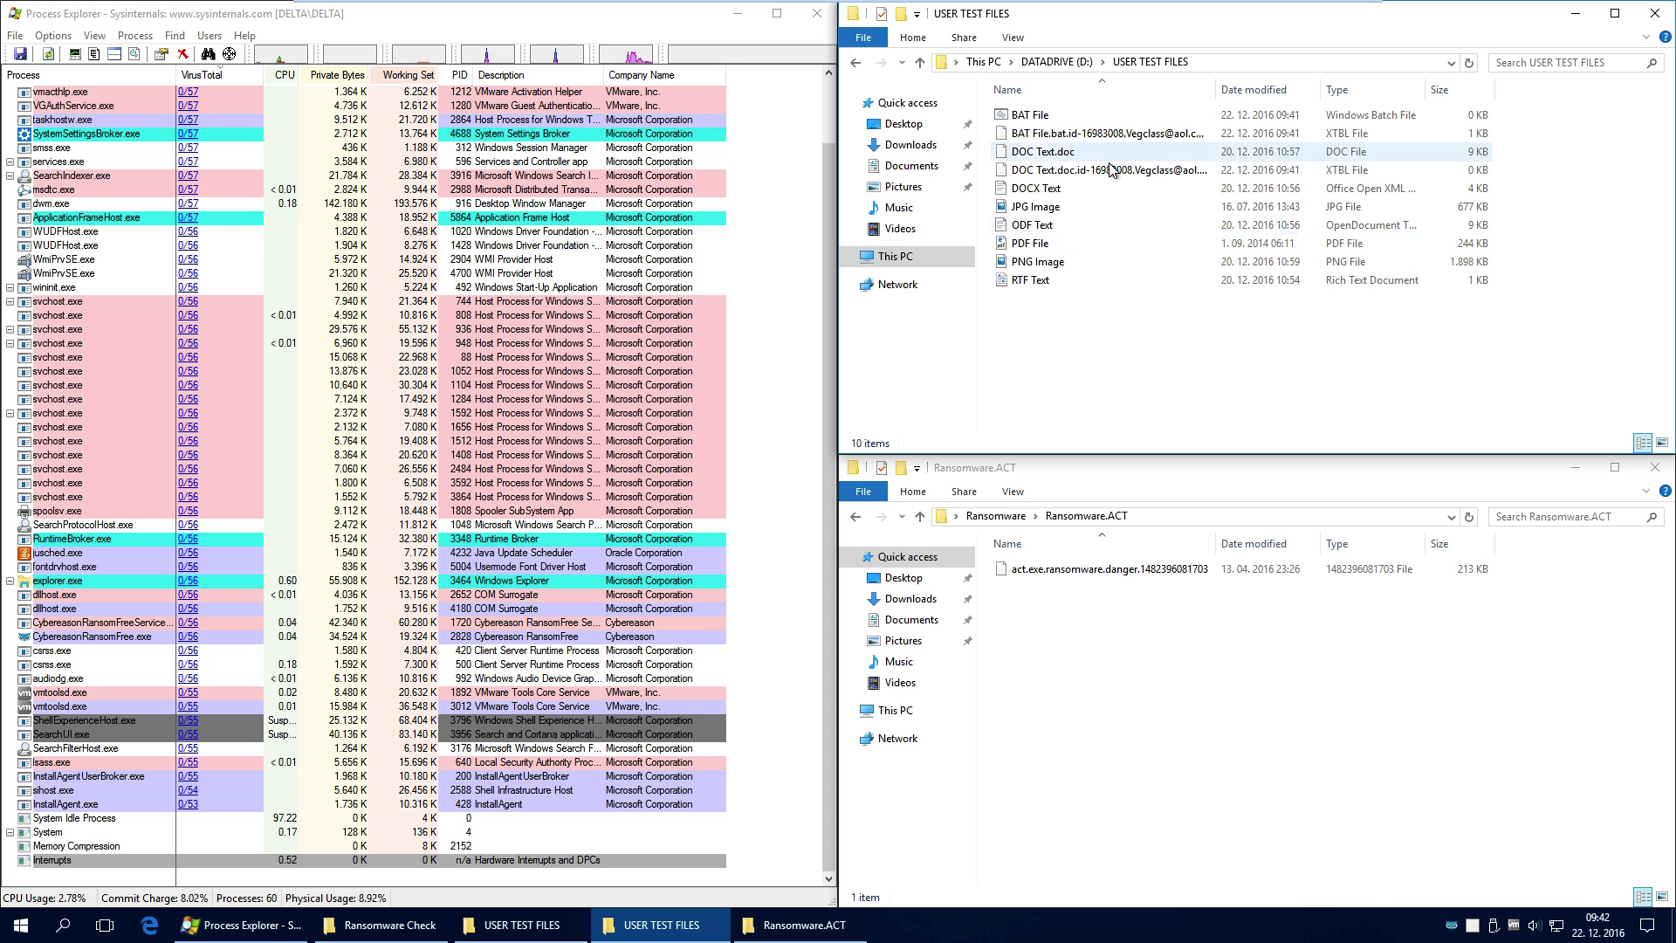
pyautogui.hotkey('ctrl', 'a')
pyautogui.press('Delete')
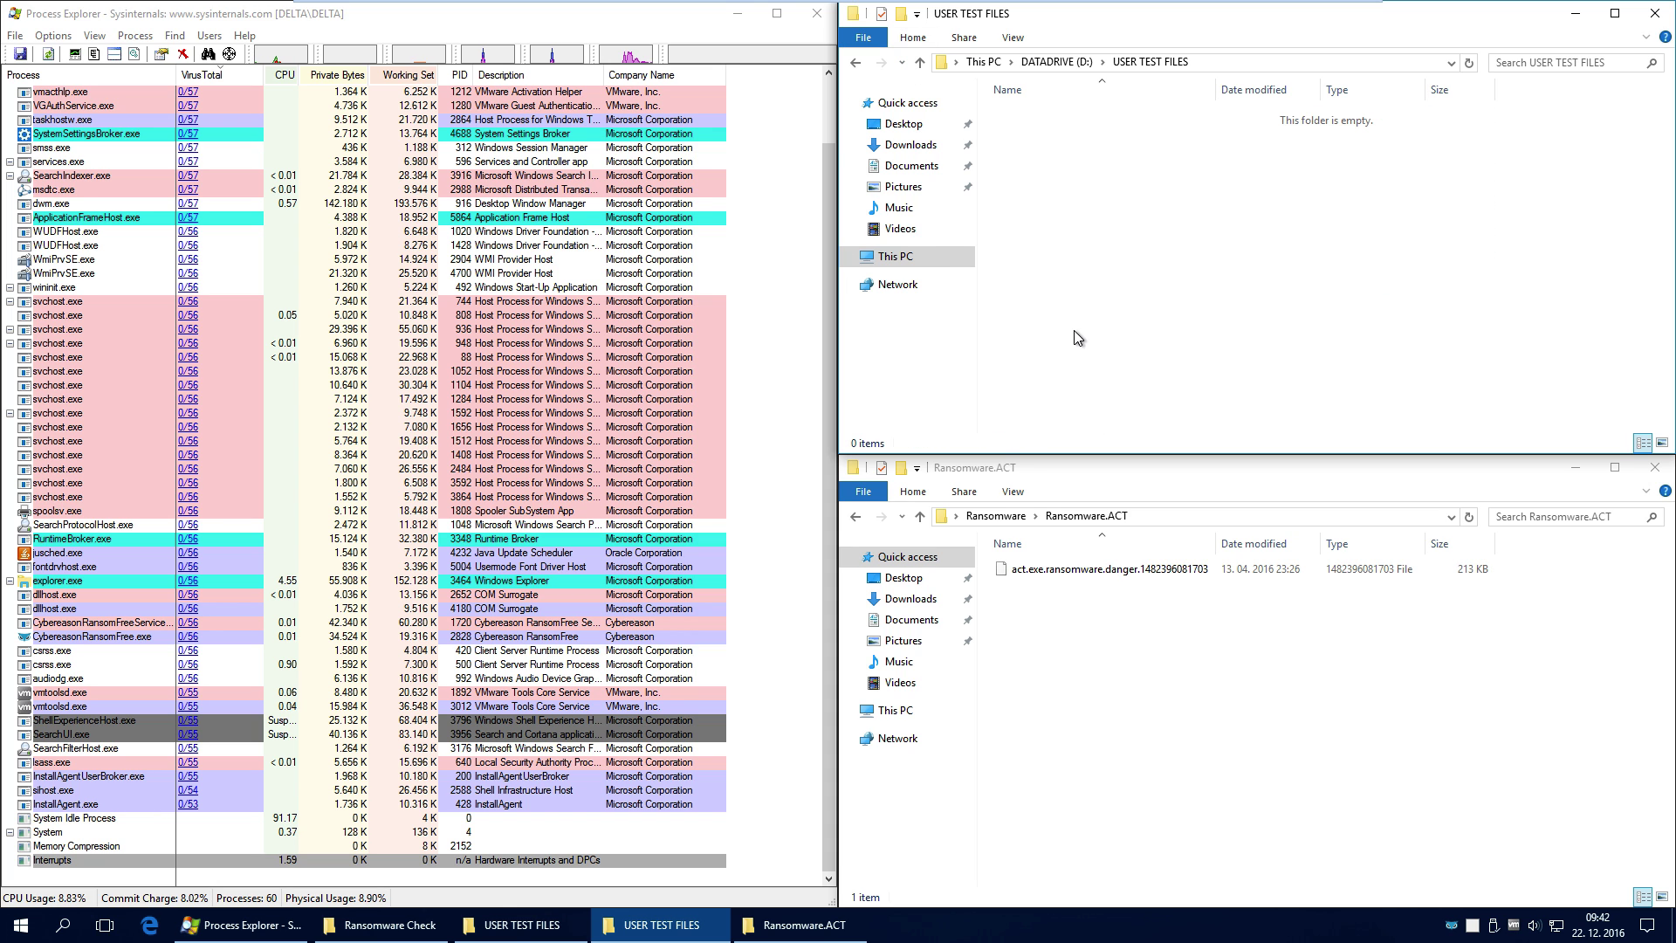
# Copy all test files from the Documents USER TEST FILES folder into USER TEST FILES on DATADRIVE (D:)
pyautogui.hotkey('alt', 'Tab')
pyautogui.hotkey('ctrl', 'a')
pyautogui.rightClick(1037, 201)
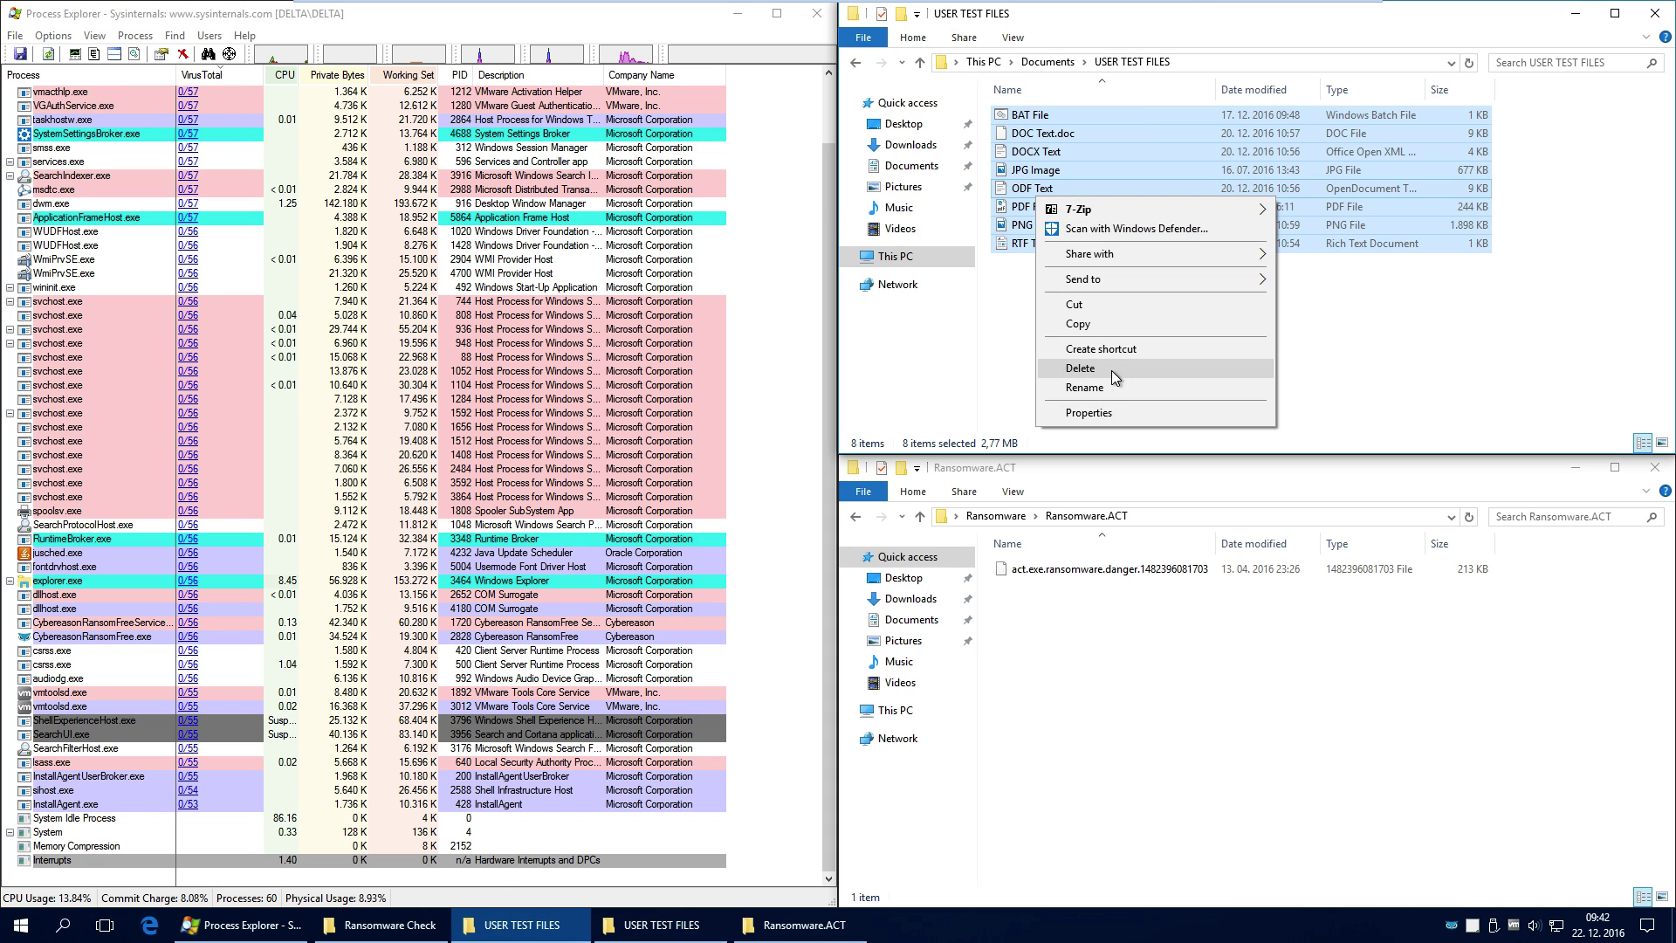
pyautogui.click(1102, 323)
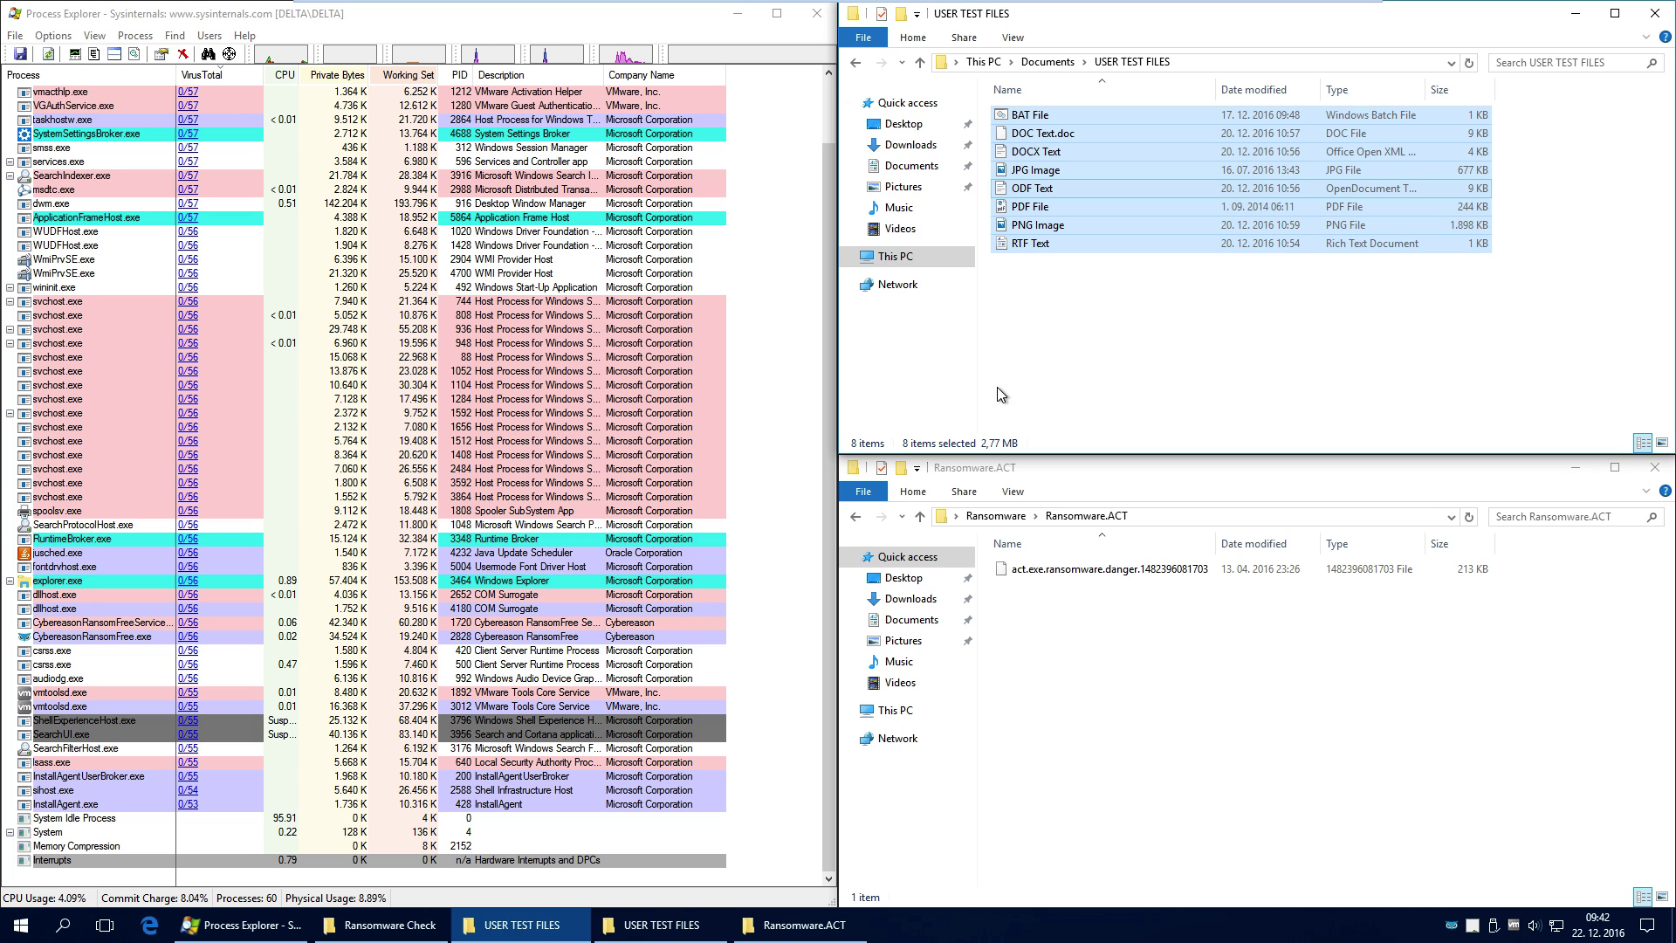
pyautogui.click(661, 925)
pyautogui.rightClick(1140, 187)
pyautogui.click(1183, 309)
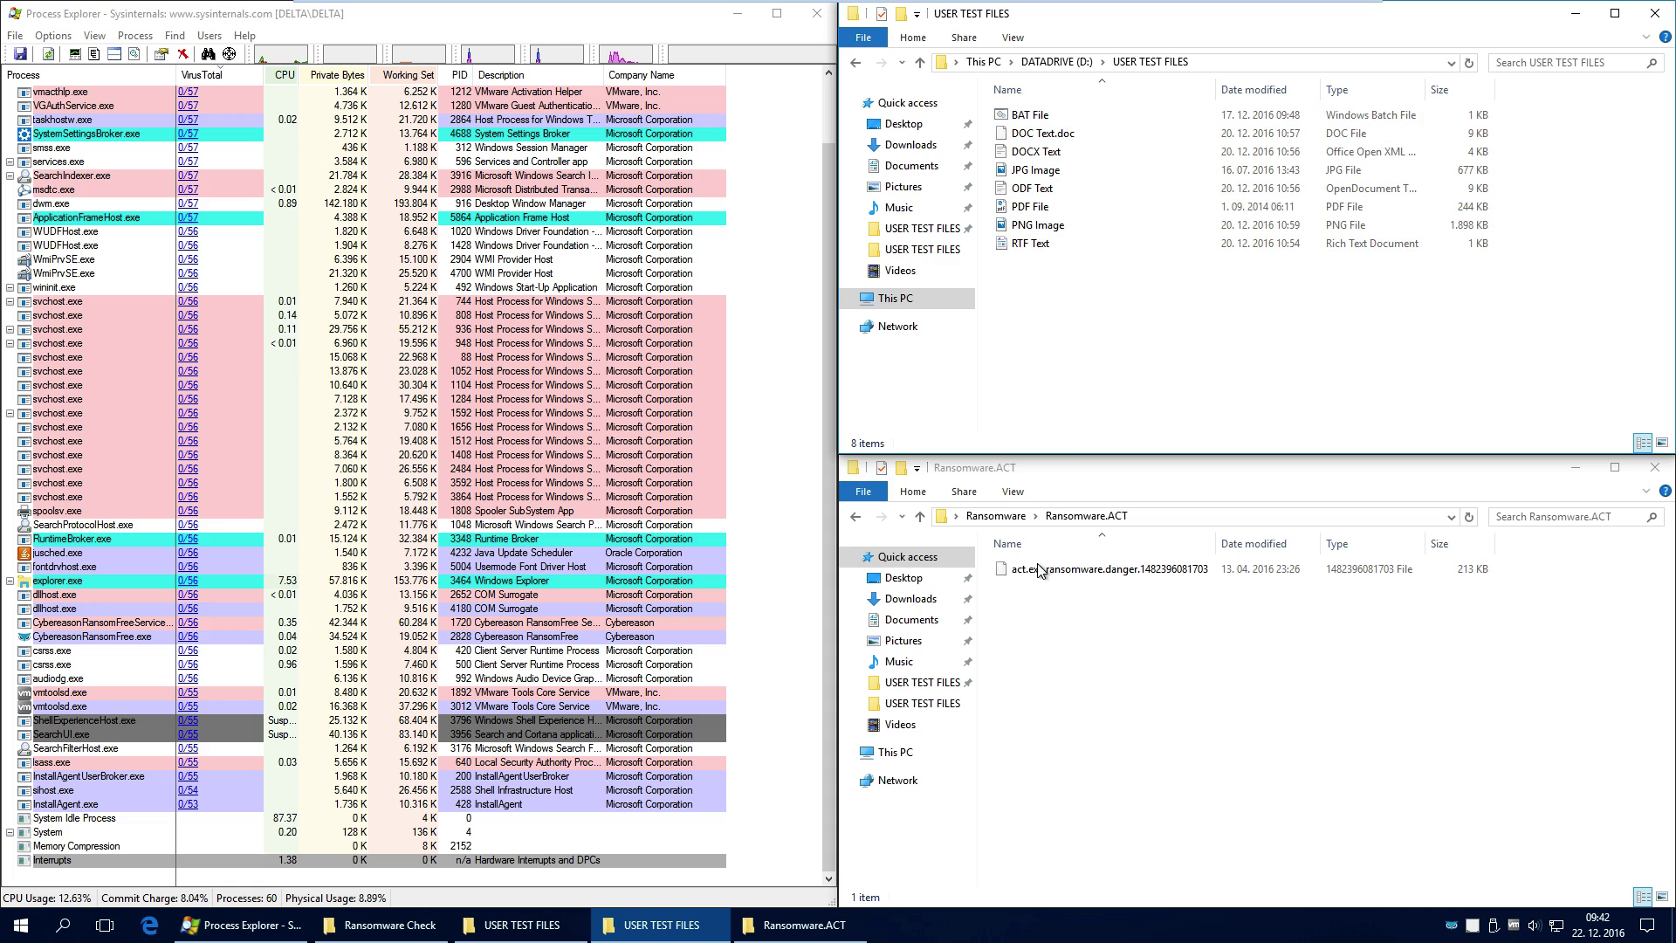
# Open the Ransomware.ASN1 folder, glance over the USER TEST FILES folders, and run the 1061911a3e0a74827a76bbd7bfe16d20 sample
pyautogui.click(856, 516)
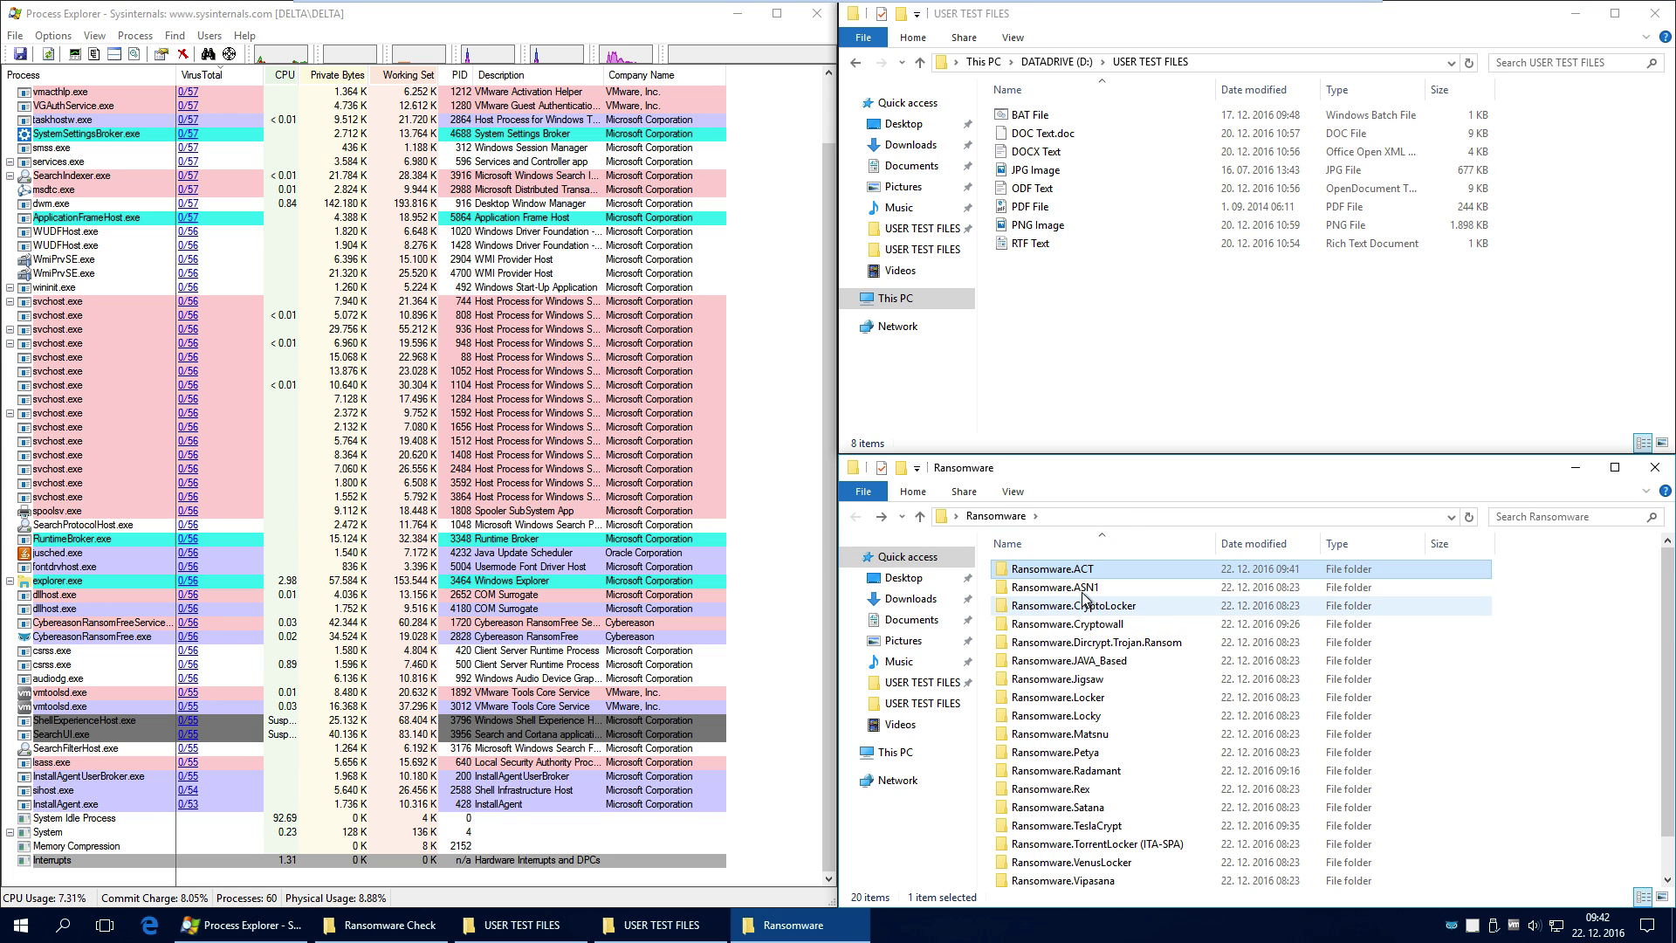
pyautogui.doubleClick(1083, 588)
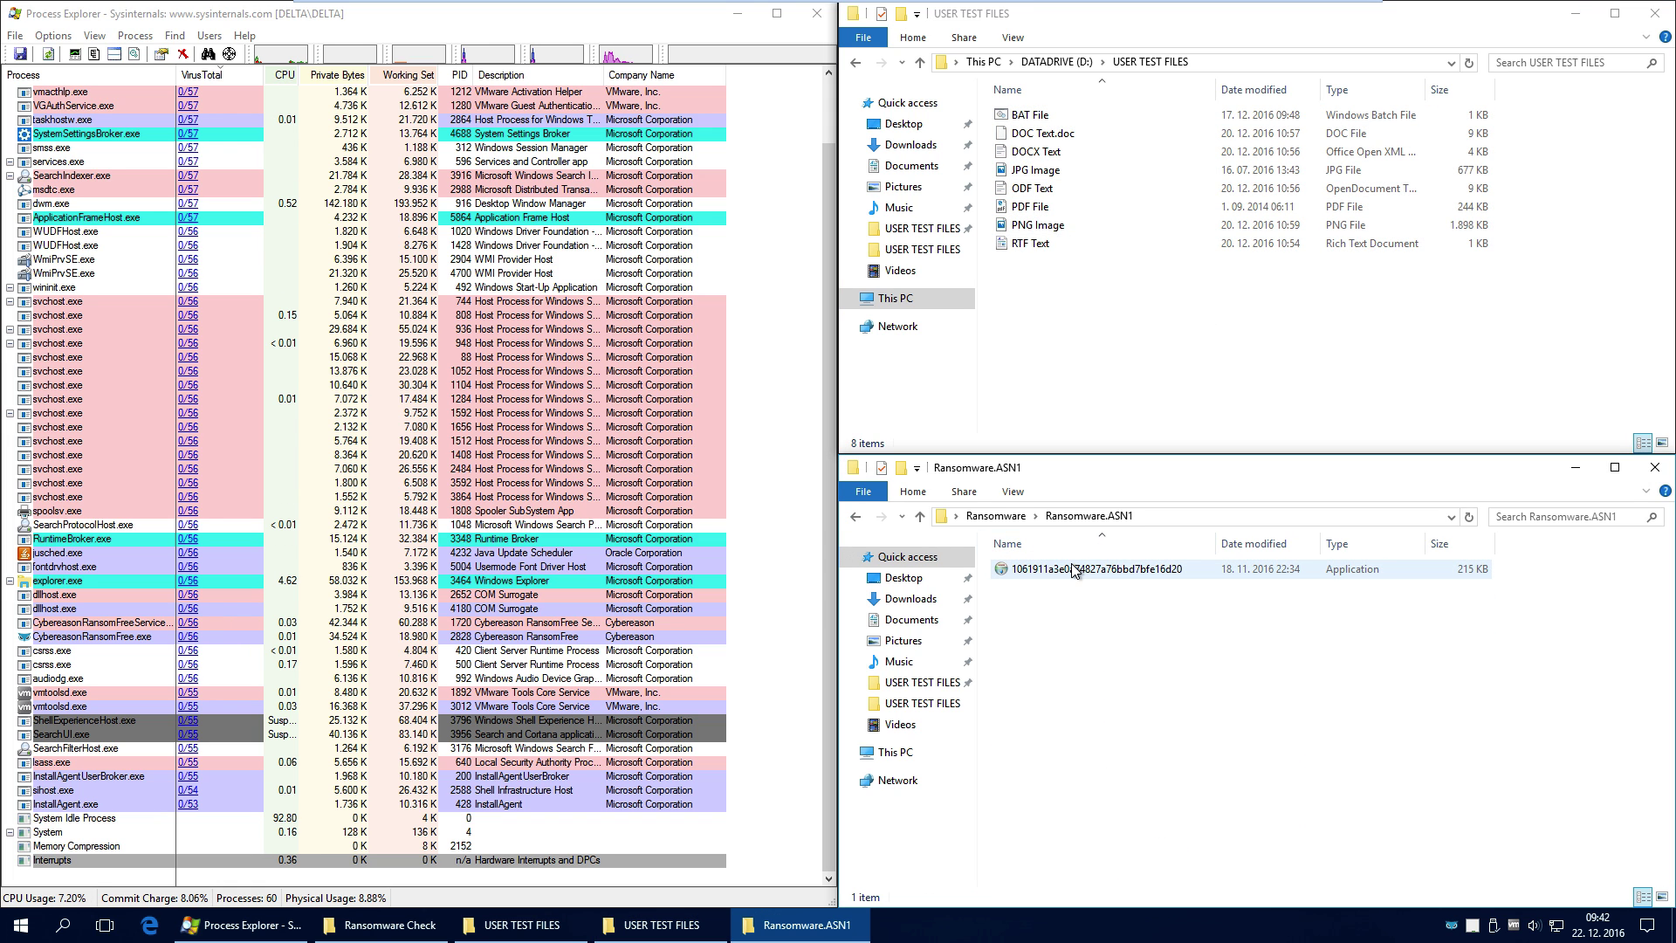
pyautogui.click(656, 933)
pyautogui.click(528, 933)
pyautogui.click(650, 932)
pyautogui.click(771, 936)
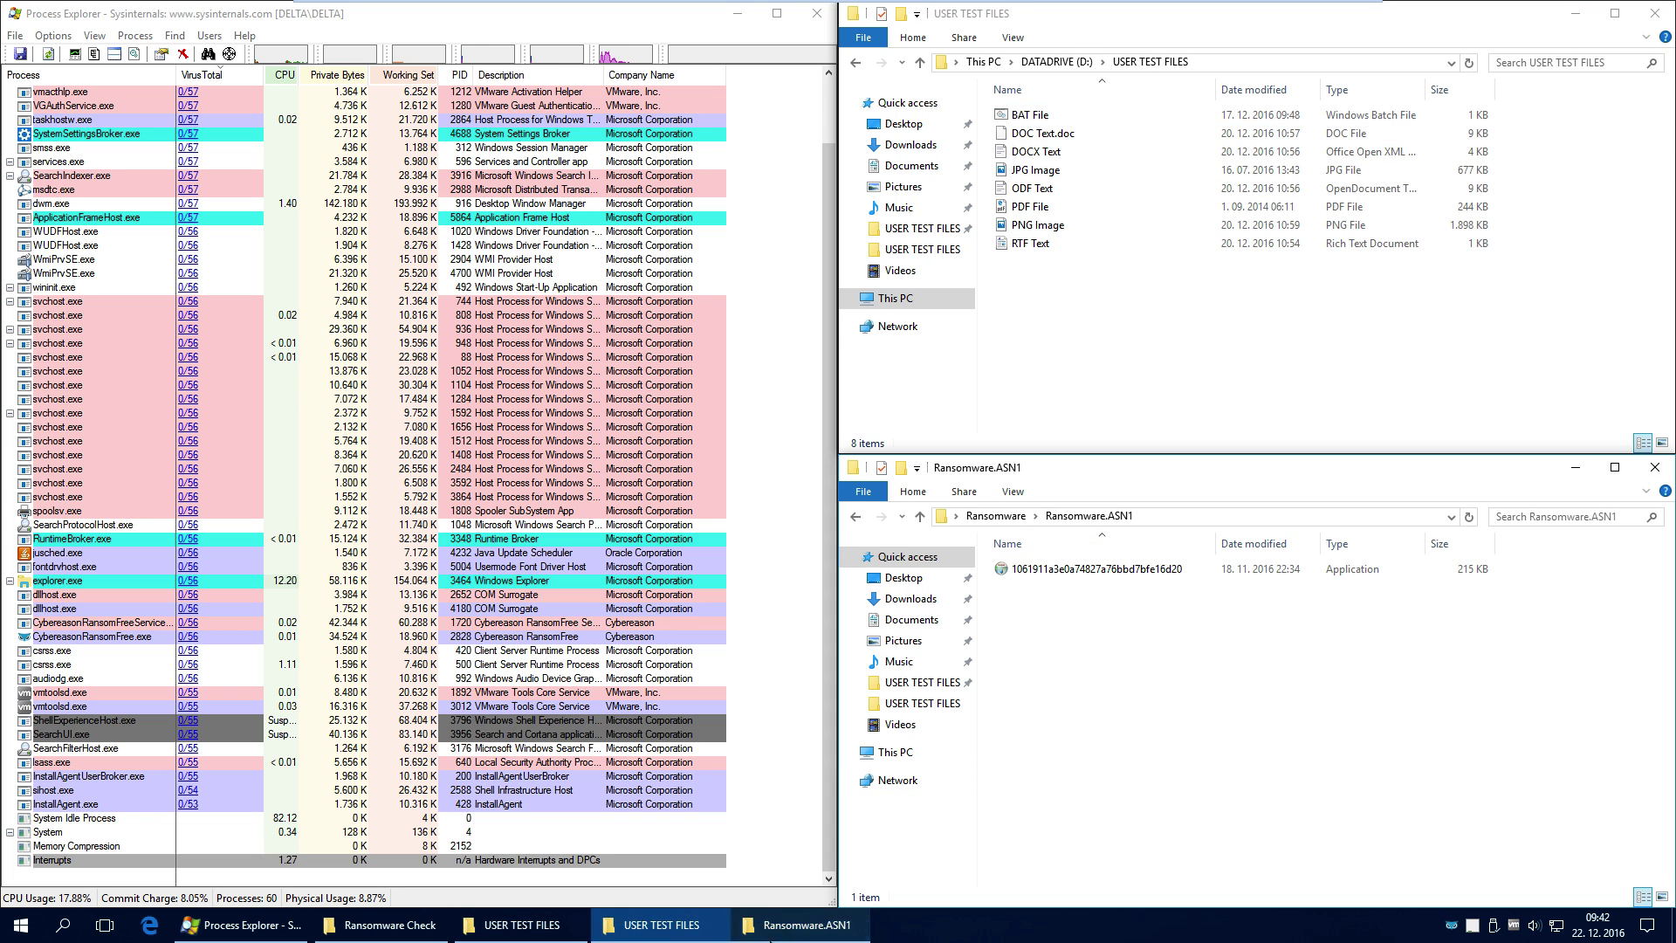
pyautogui.doubleClick(1054, 577)
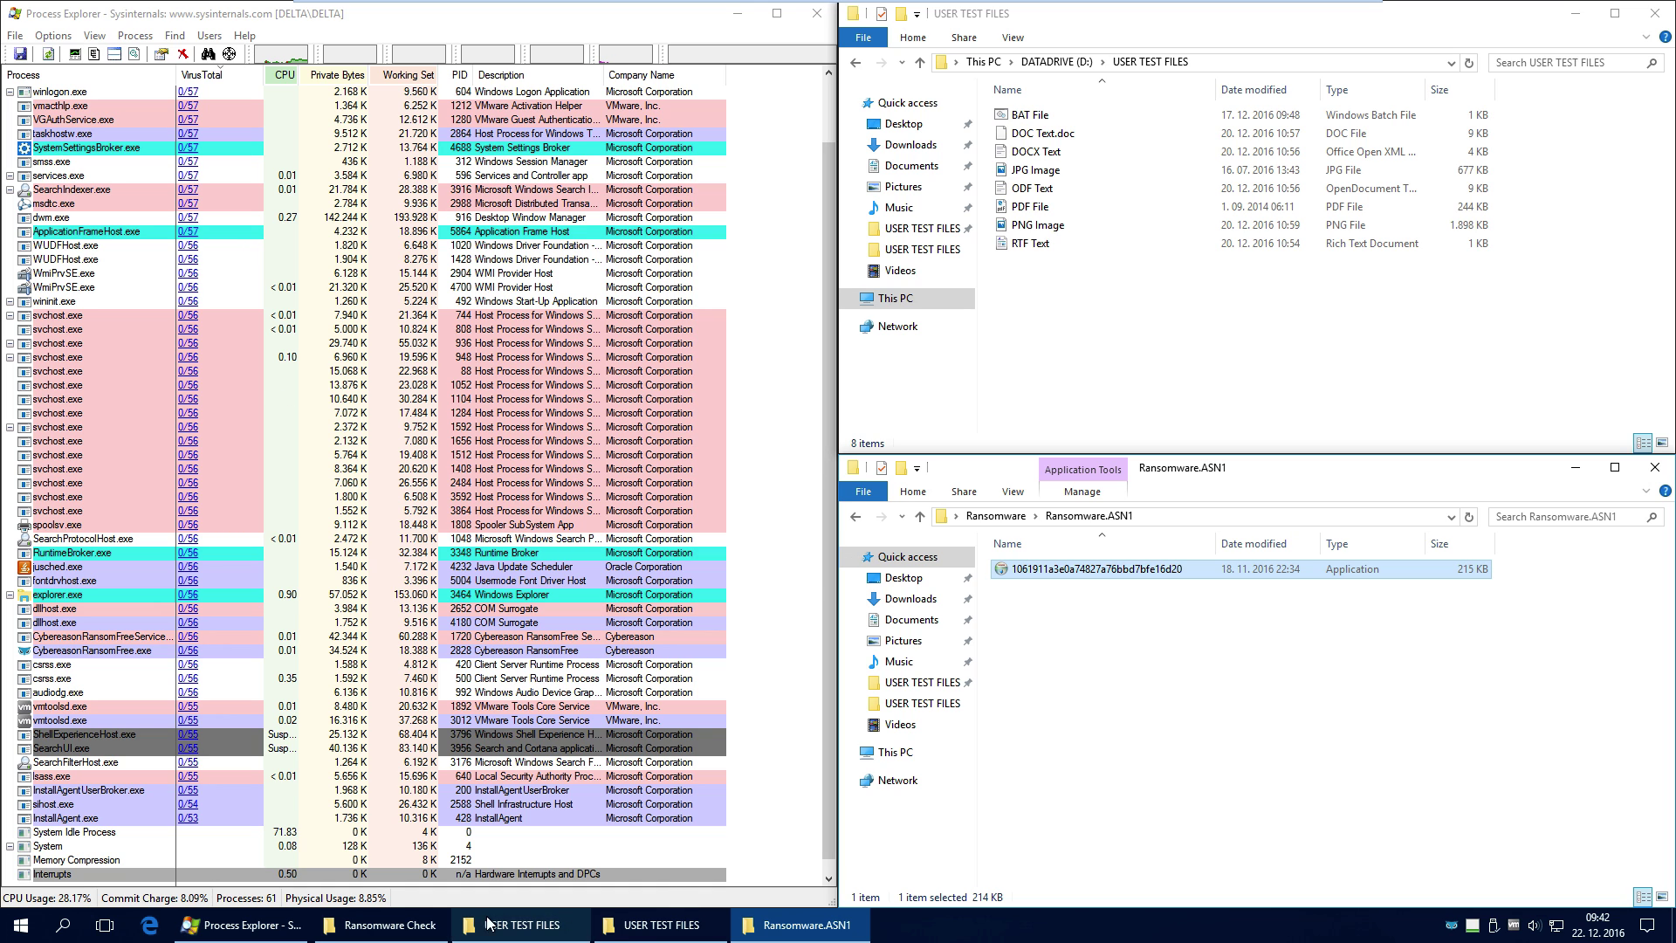
# Check the Ransomware Check and both USER TEST FILES folders, and allow ada857b6.exe to make changes to the device
pyautogui.click(460, 934)
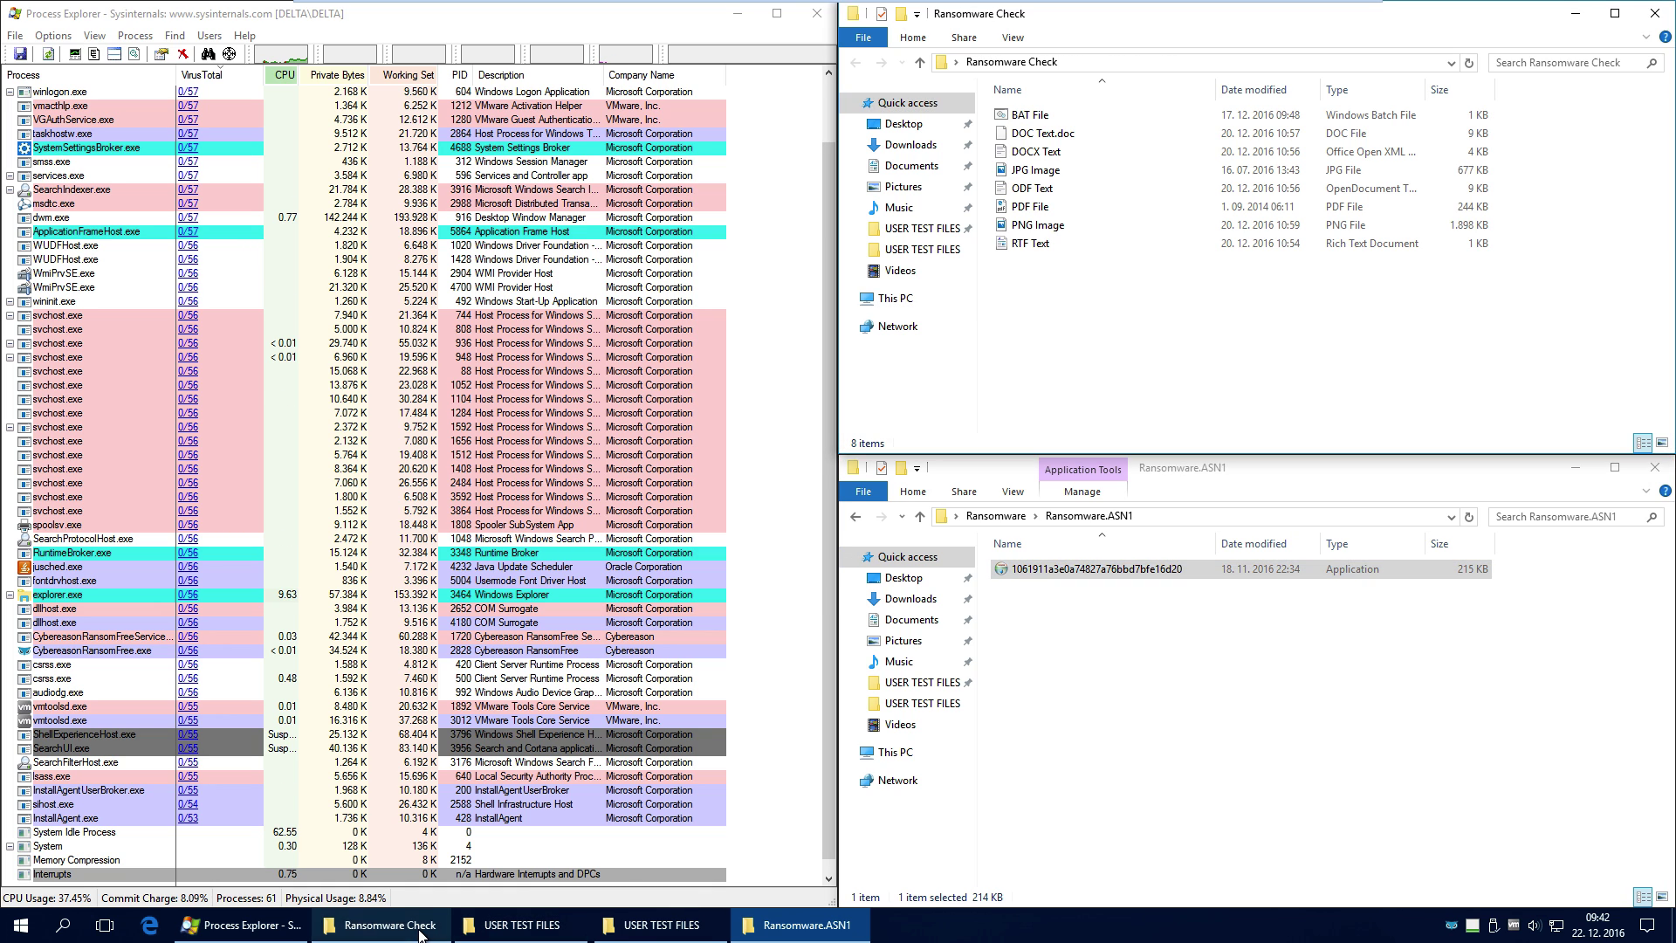
pyautogui.click(661, 925)
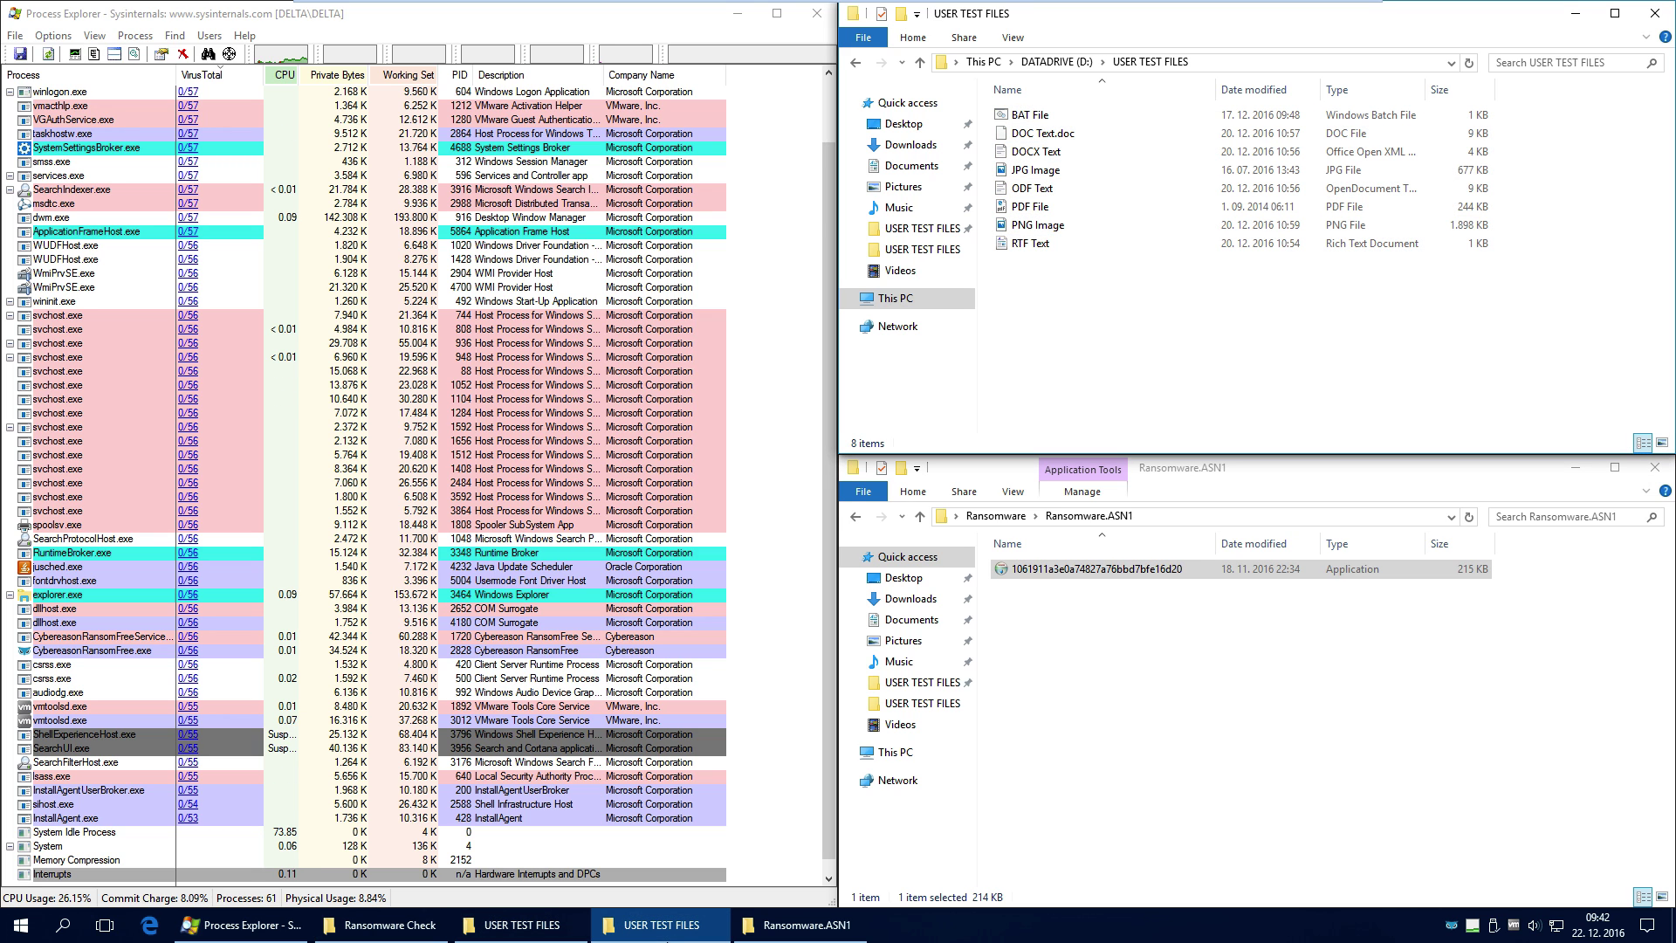
pyautogui.click(856, 516)
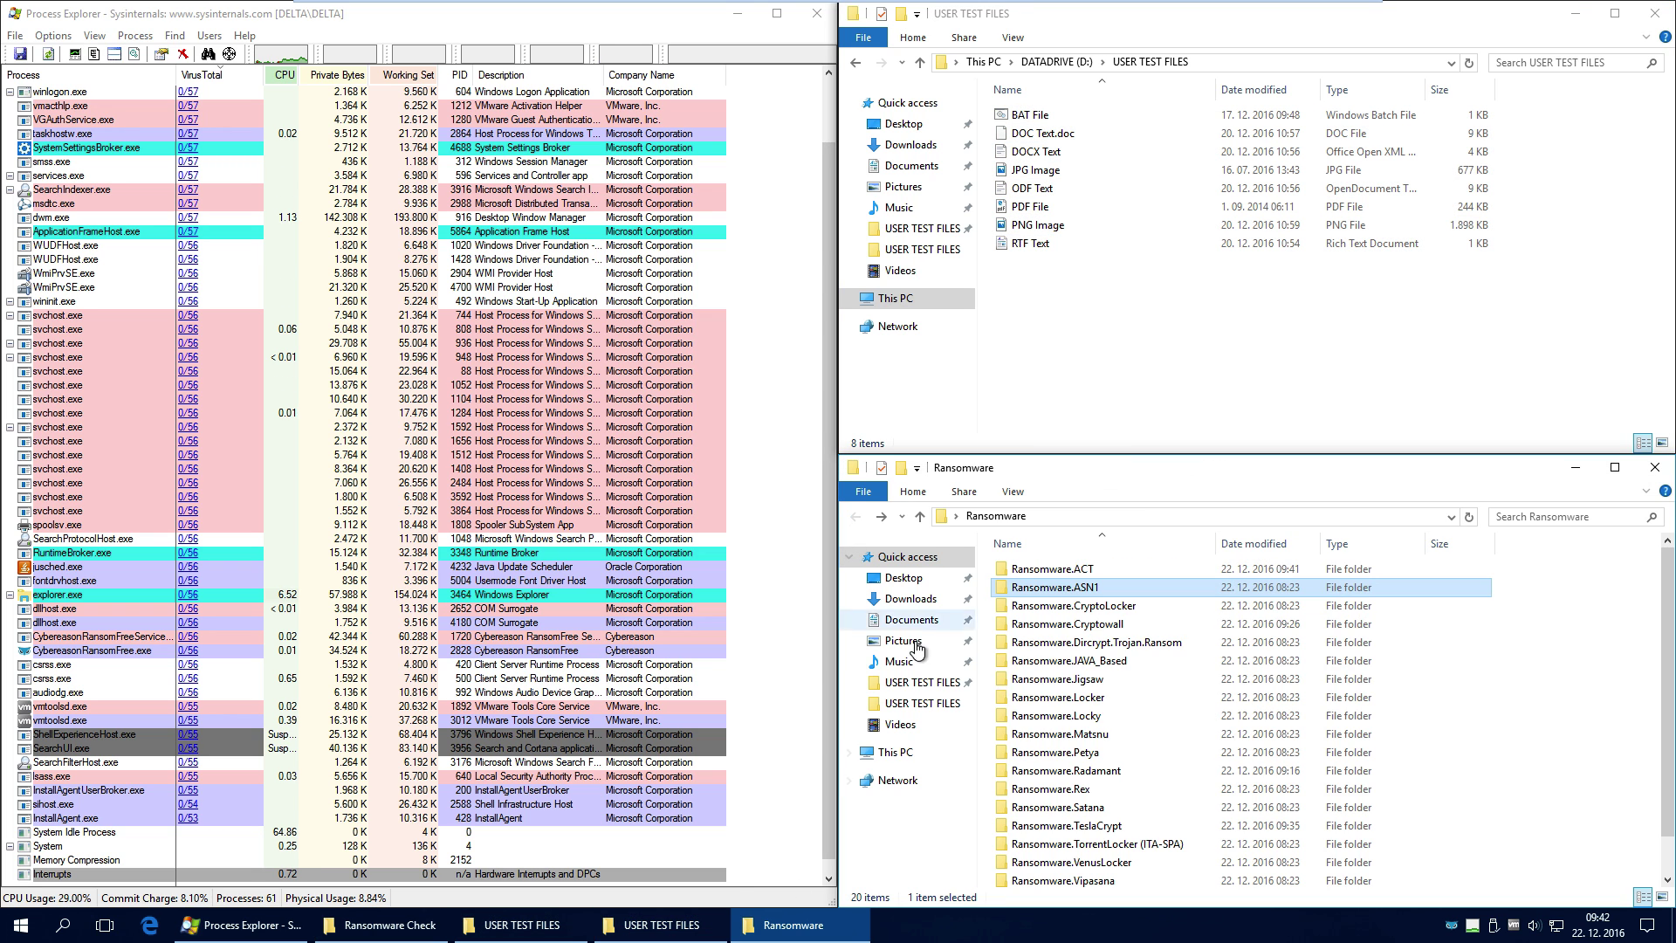
pyautogui.click(382, 926)
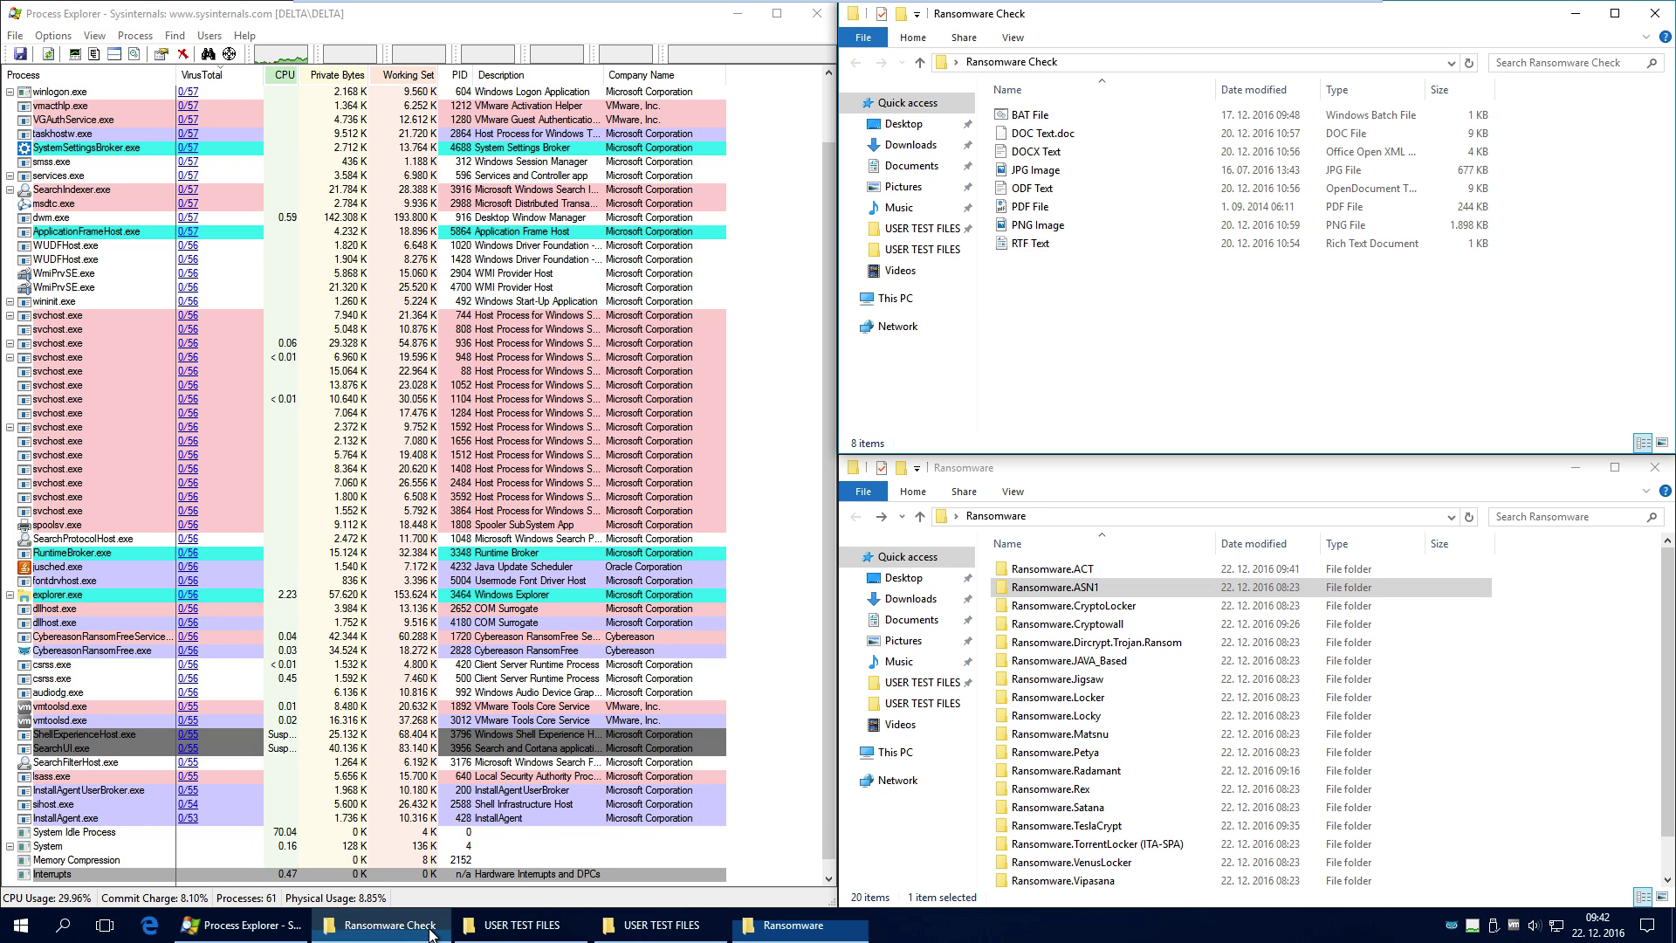
pyautogui.click(493, 928)
pyautogui.click(662, 926)
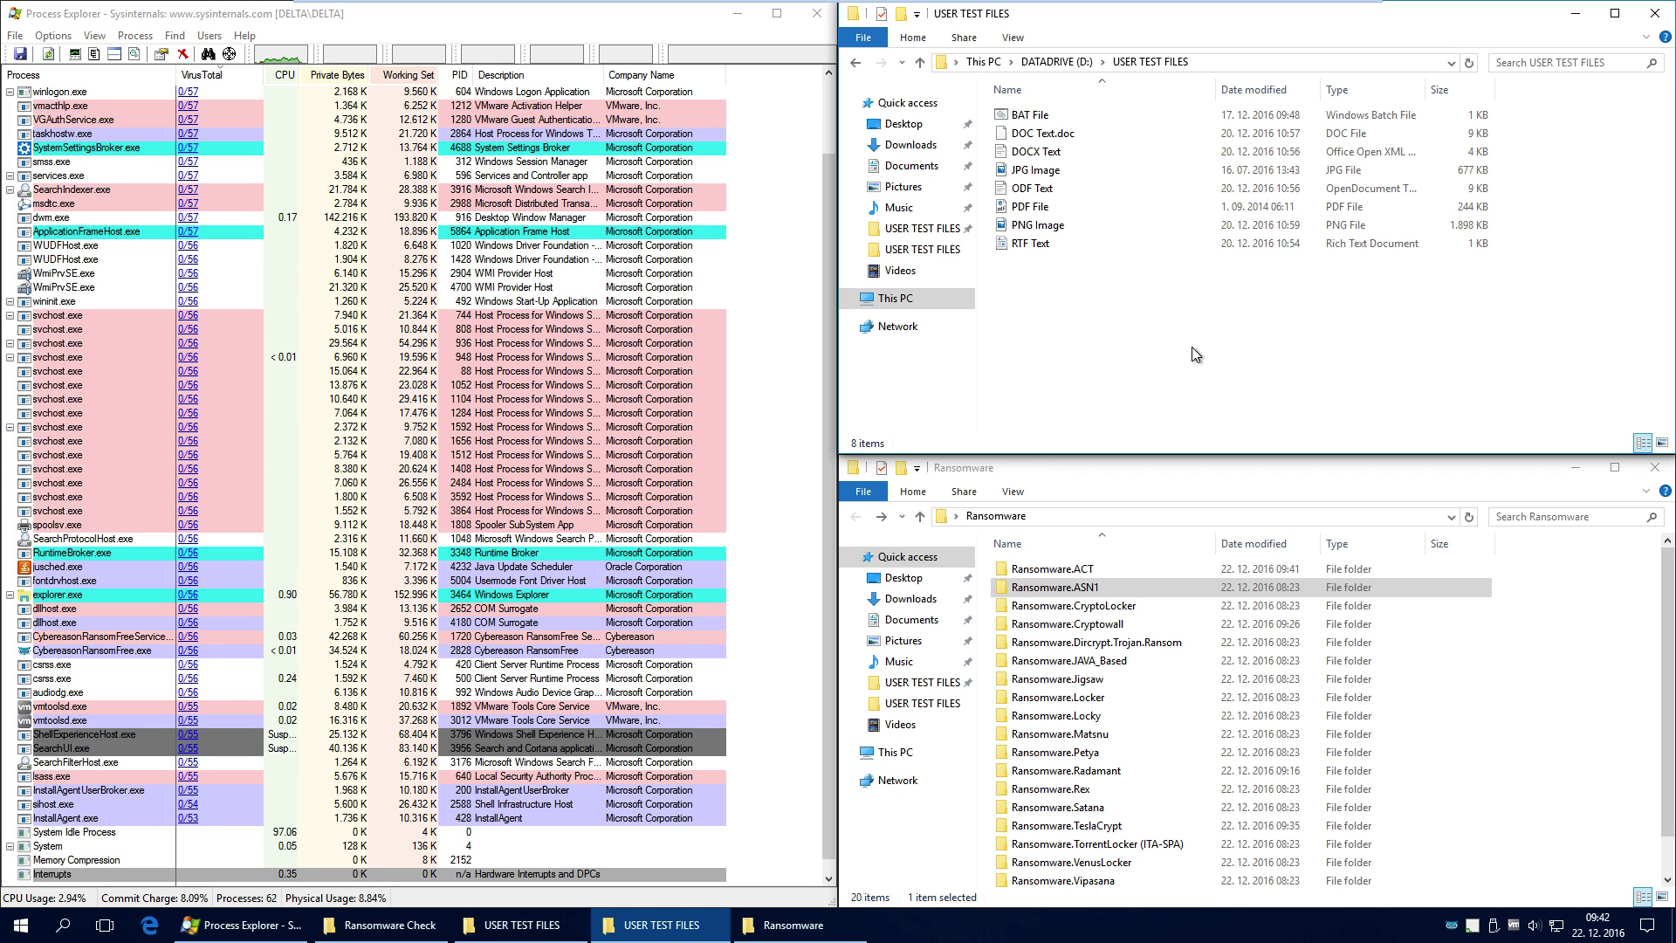
pyautogui.click(521, 924)
pyautogui.click(384, 925)
pyautogui.click(489, 927)
pyautogui.click(625, 927)
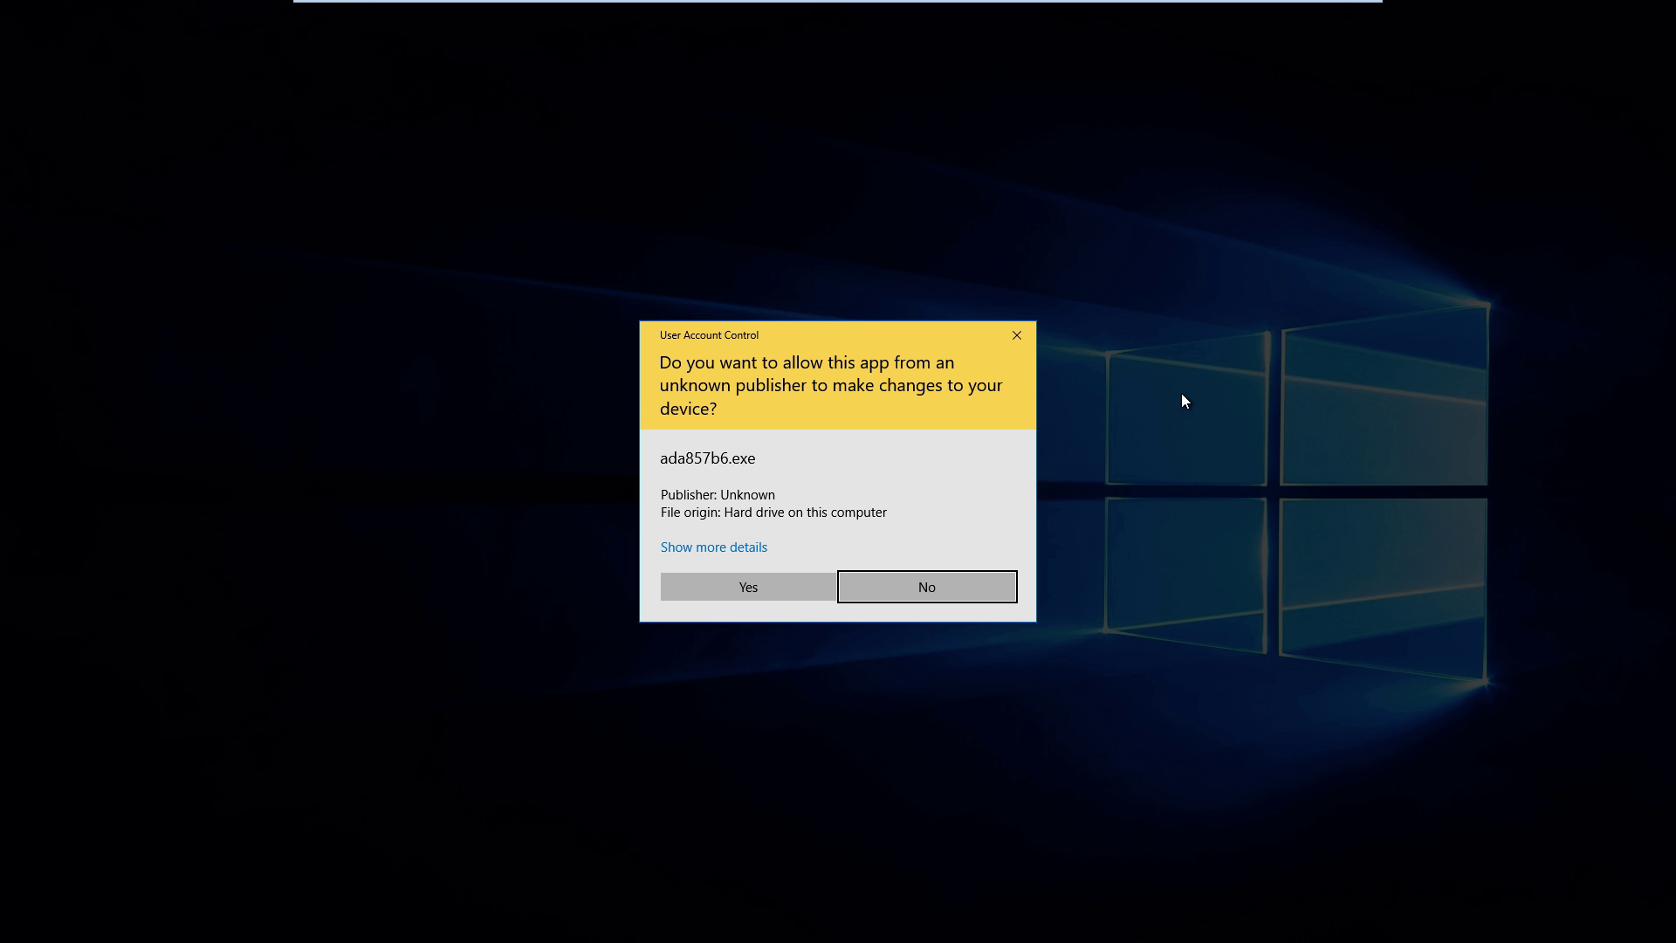
pyautogui.click(749, 587)
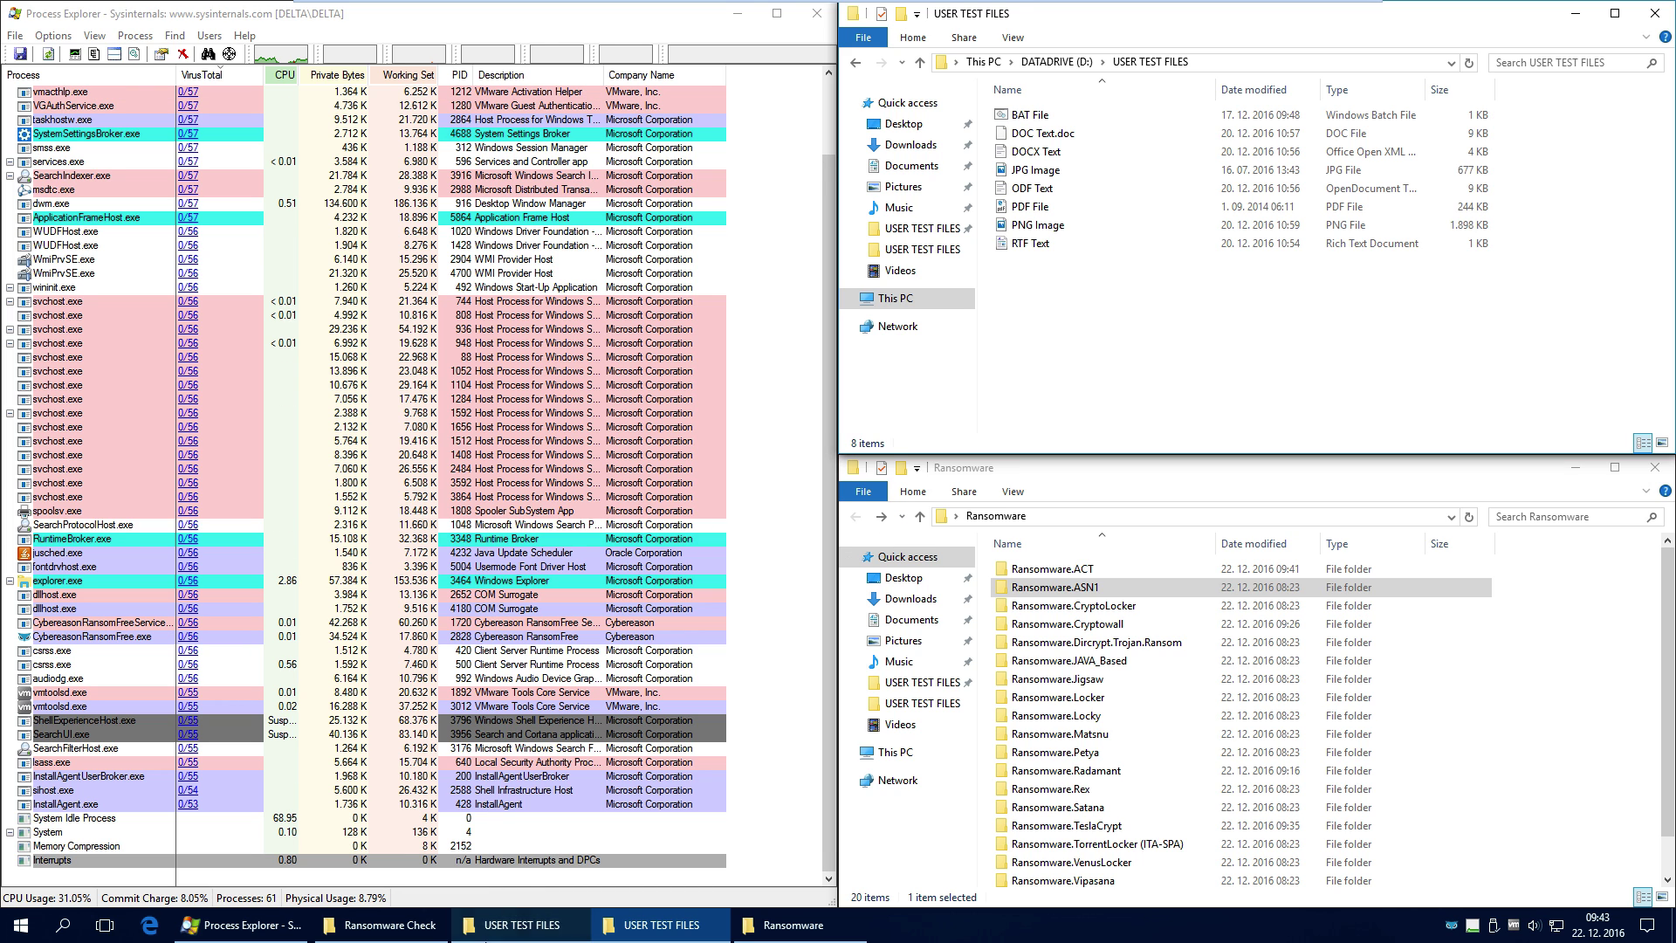
# Examine the Ransomware Check, Documents and DATADRIVE (D:) test folders for file changes while ada857b6.exe runs
pyautogui.click(507, 926)
pyautogui.click(507, 926)
pyautogui.click(507, 928)
pyautogui.click(655, 922)
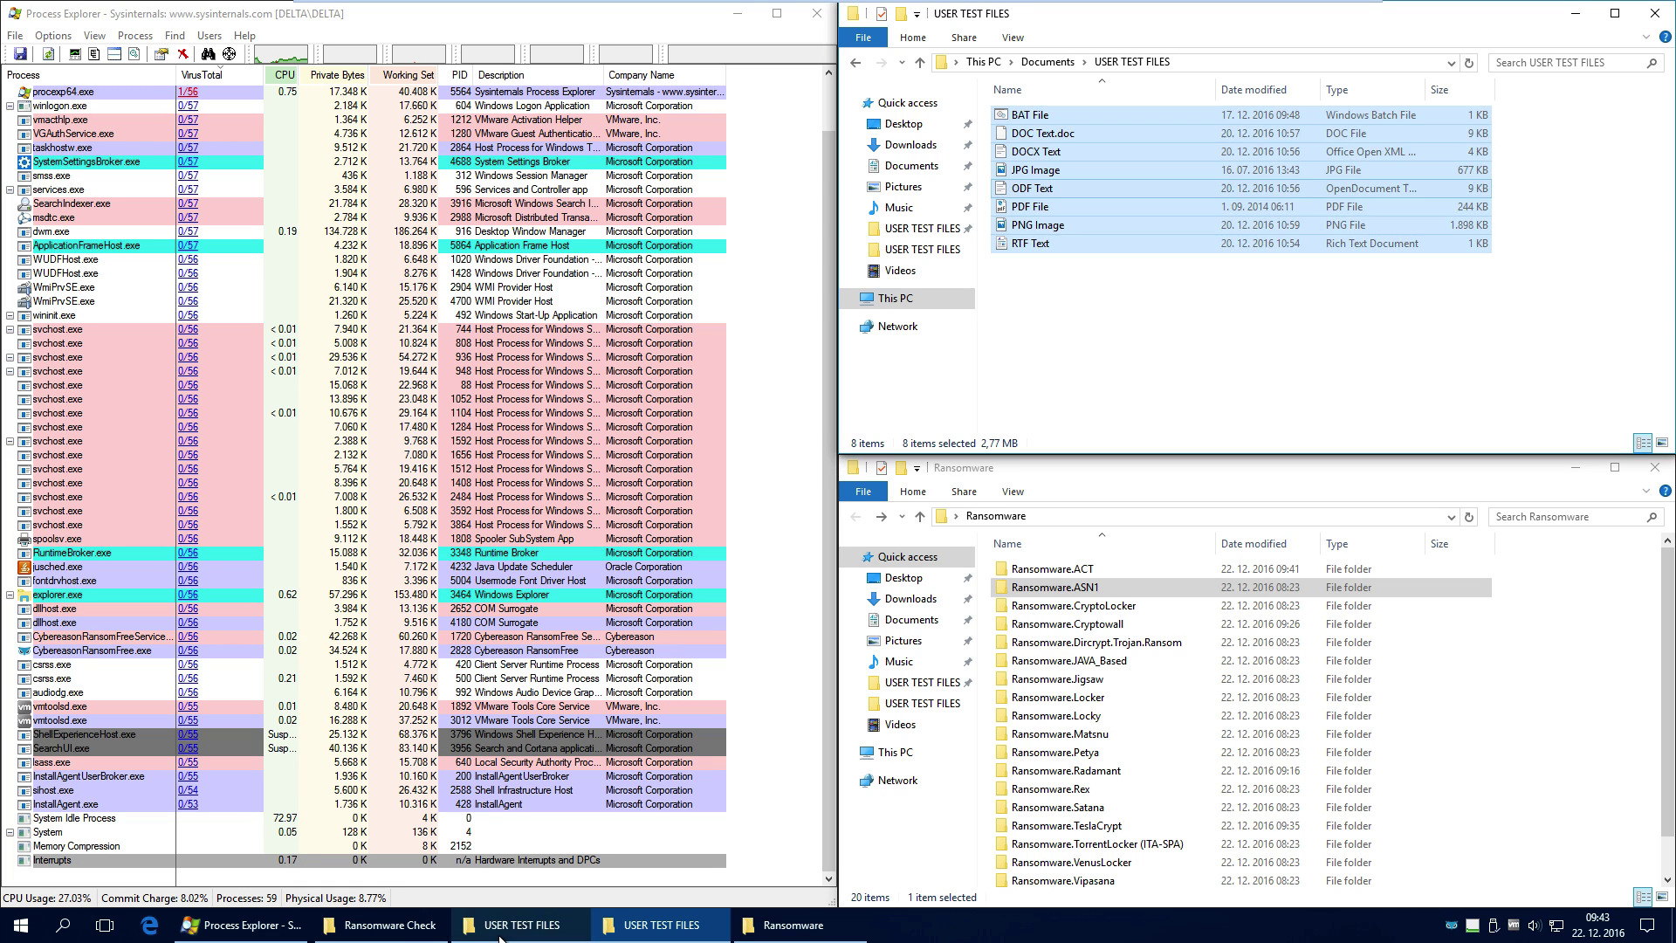
pyautogui.click(407, 931)
pyautogui.click(522, 925)
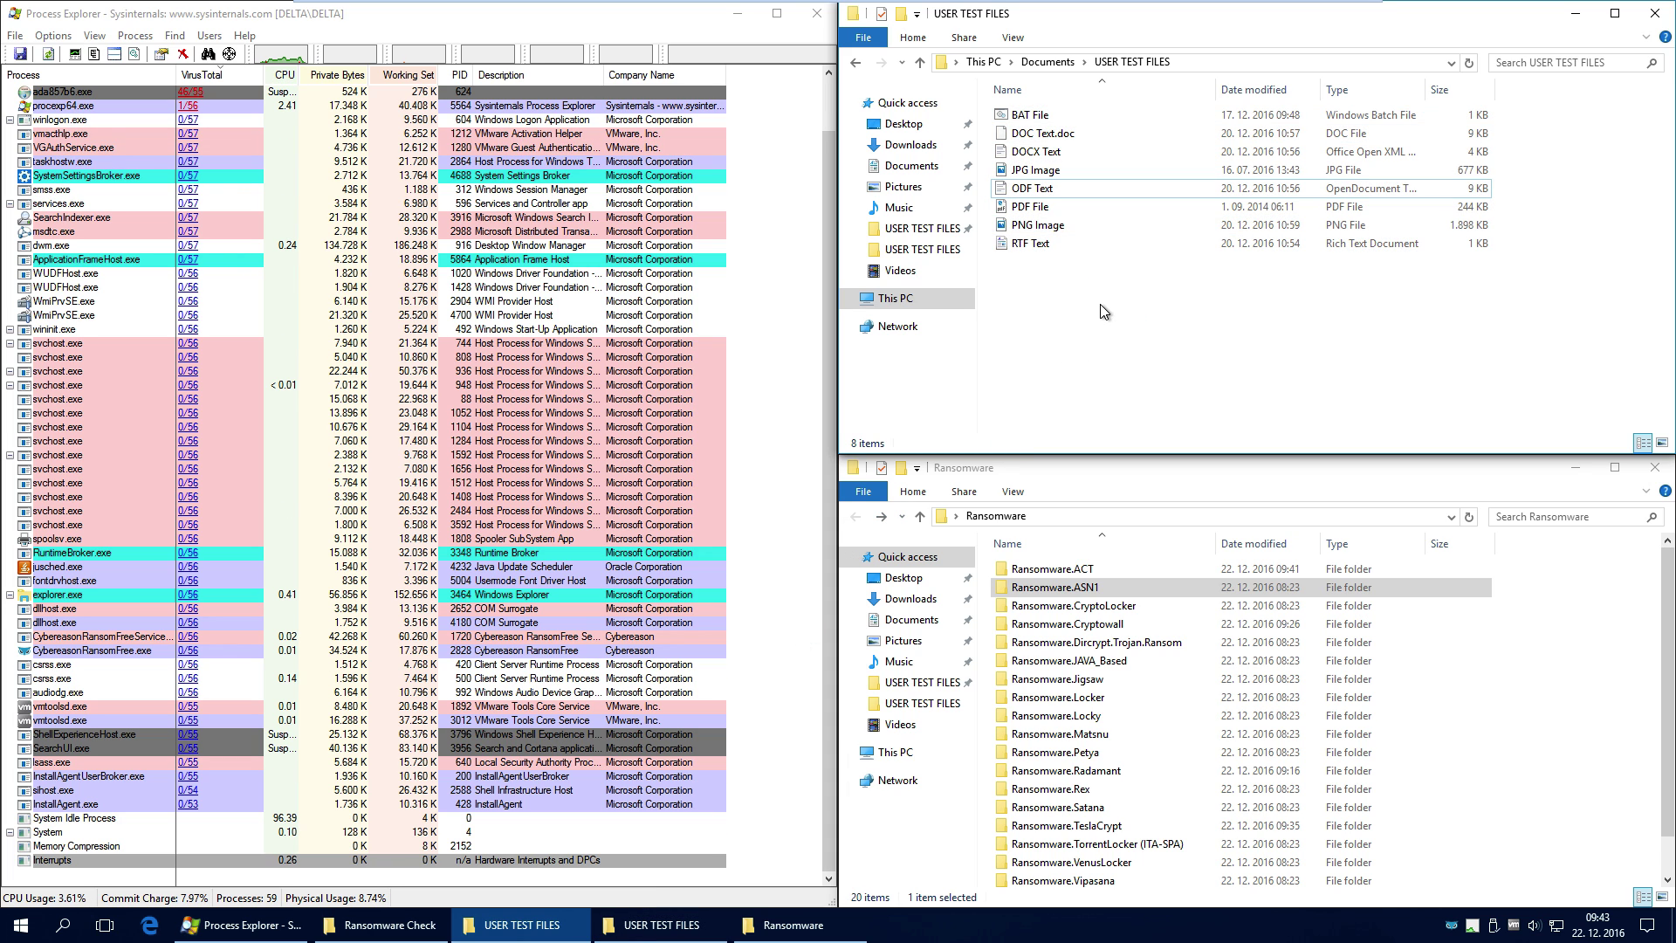
pyautogui.click(390, 926)
pyautogui.click(522, 924)
pyautogui.click(662, 925)
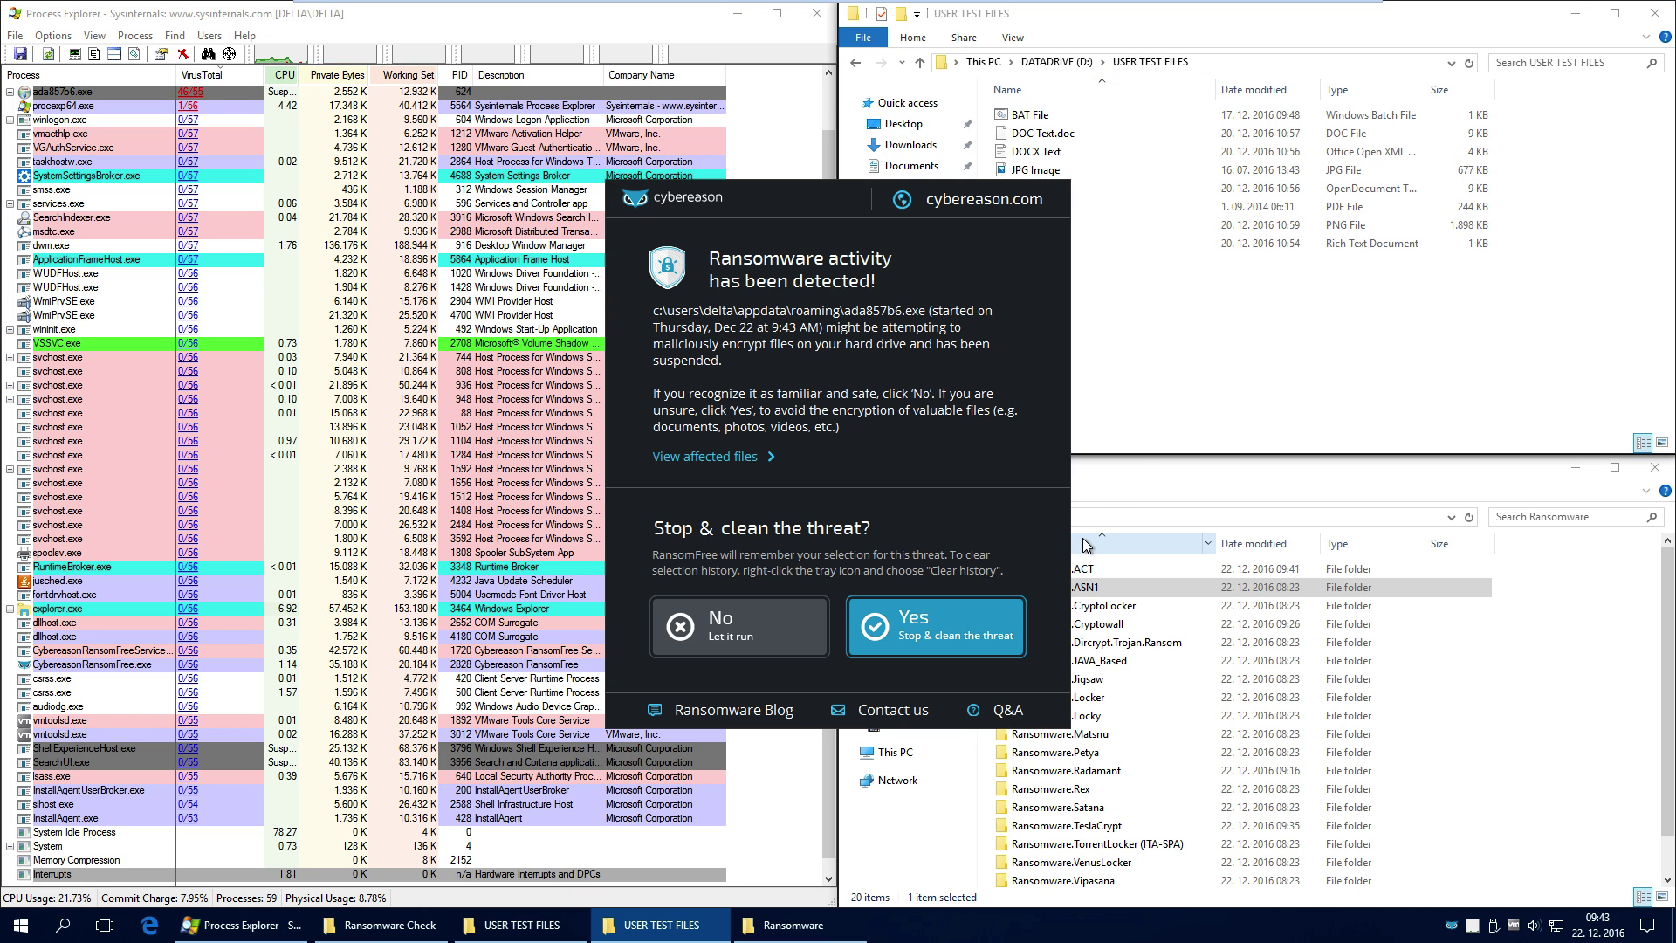
# Have RansomFree stop and clean the ada857b6.exe threat and dismiss its notices
pyautogui.click(978, 625)
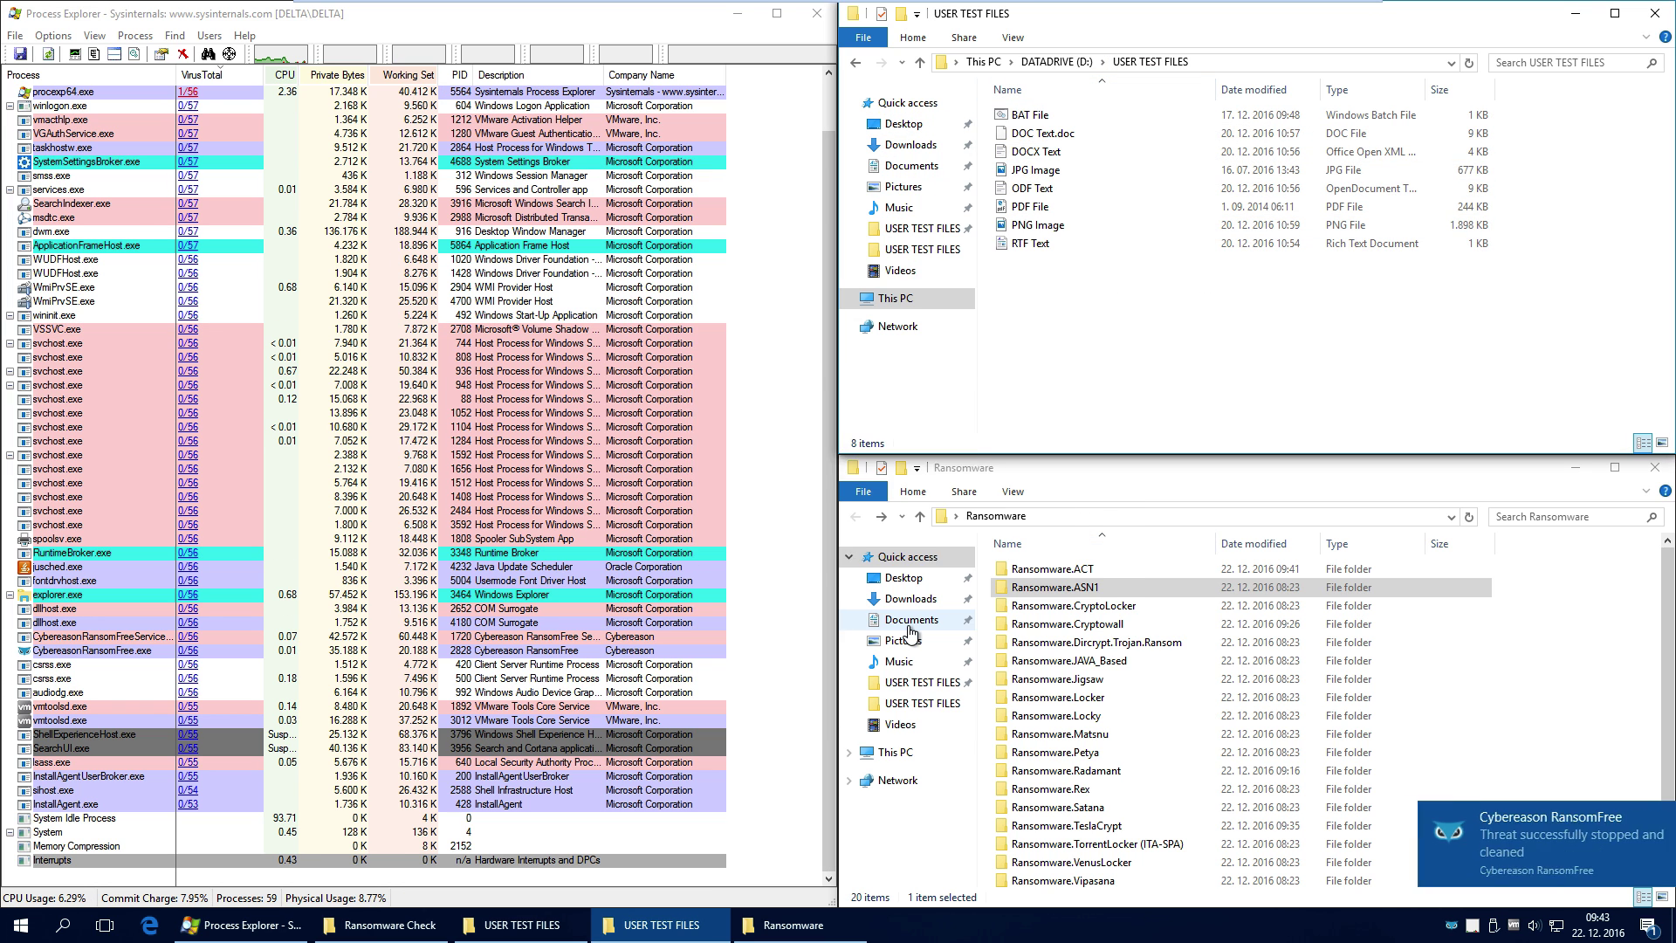
pyautogui.click(941, 539)
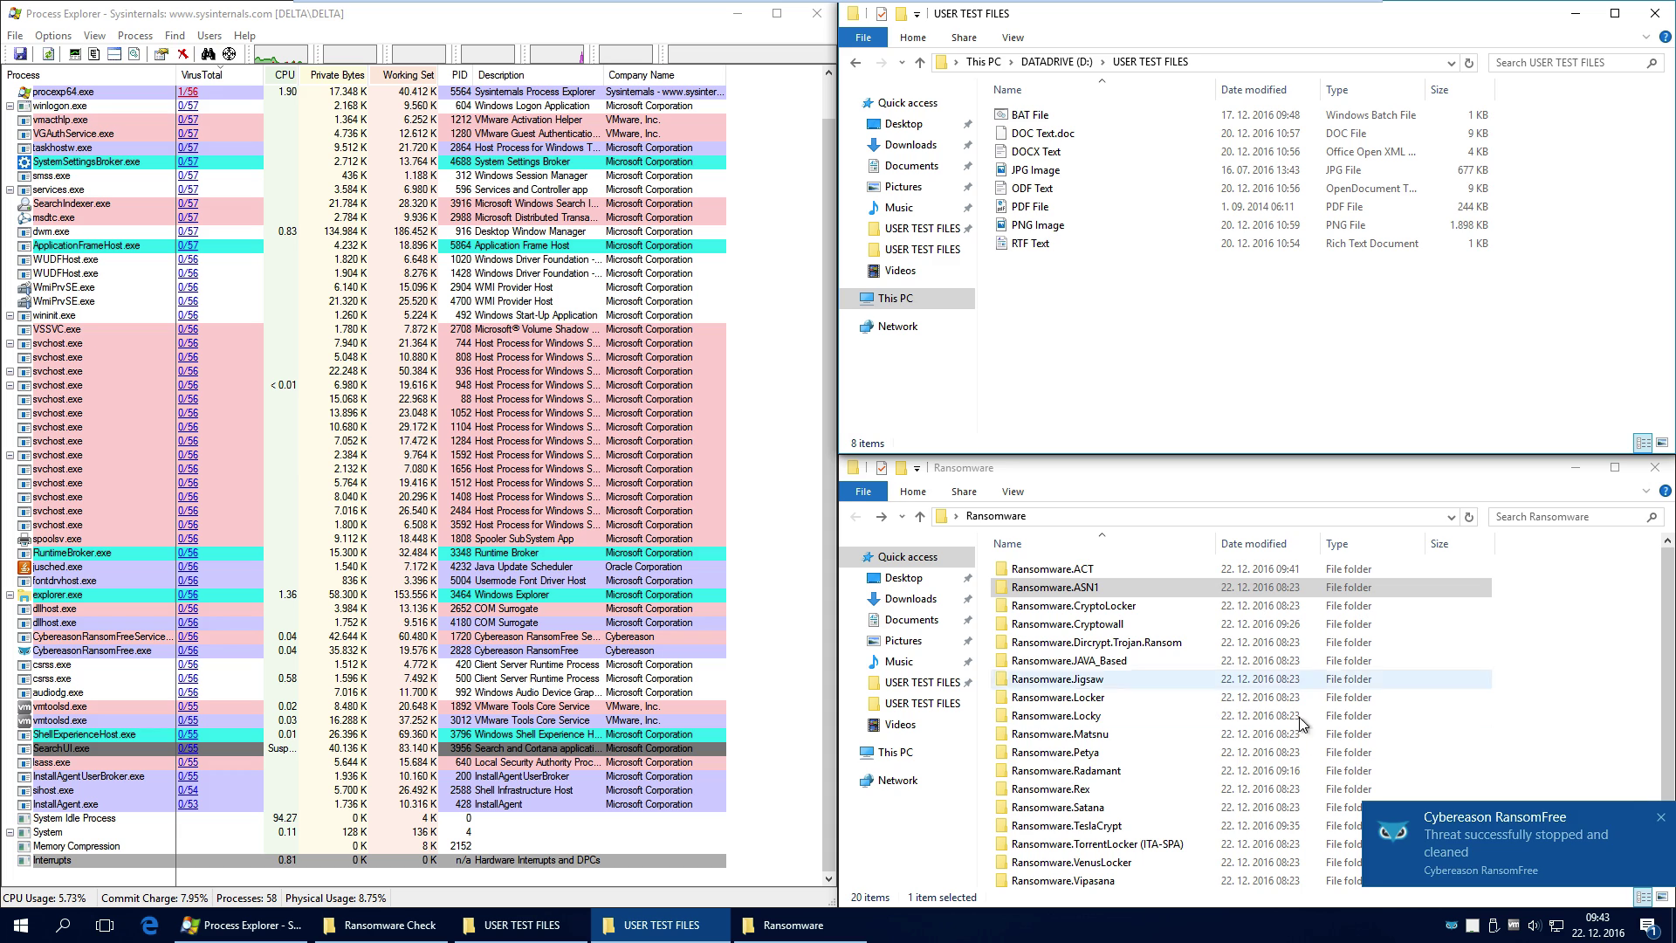
pyautogui.click(1434, 817)
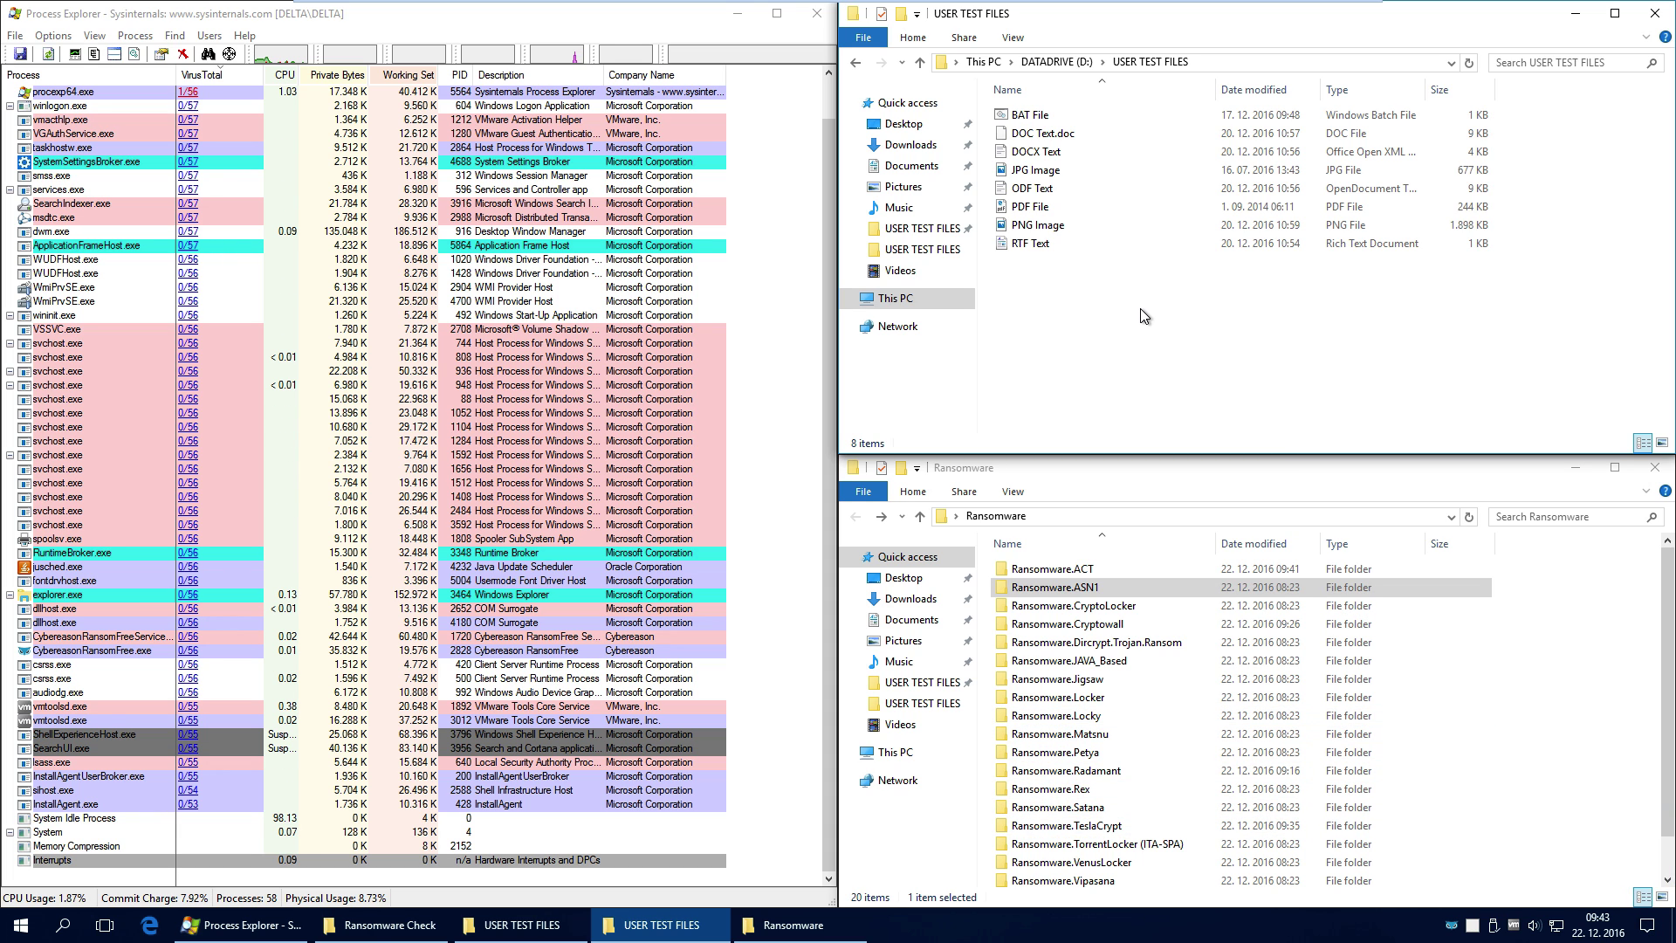
# Compare the files in Ransomware Check and both USER TEST FILES folders after the ASN1 threat cleanup
pyautogui.moveTo(399, 927)
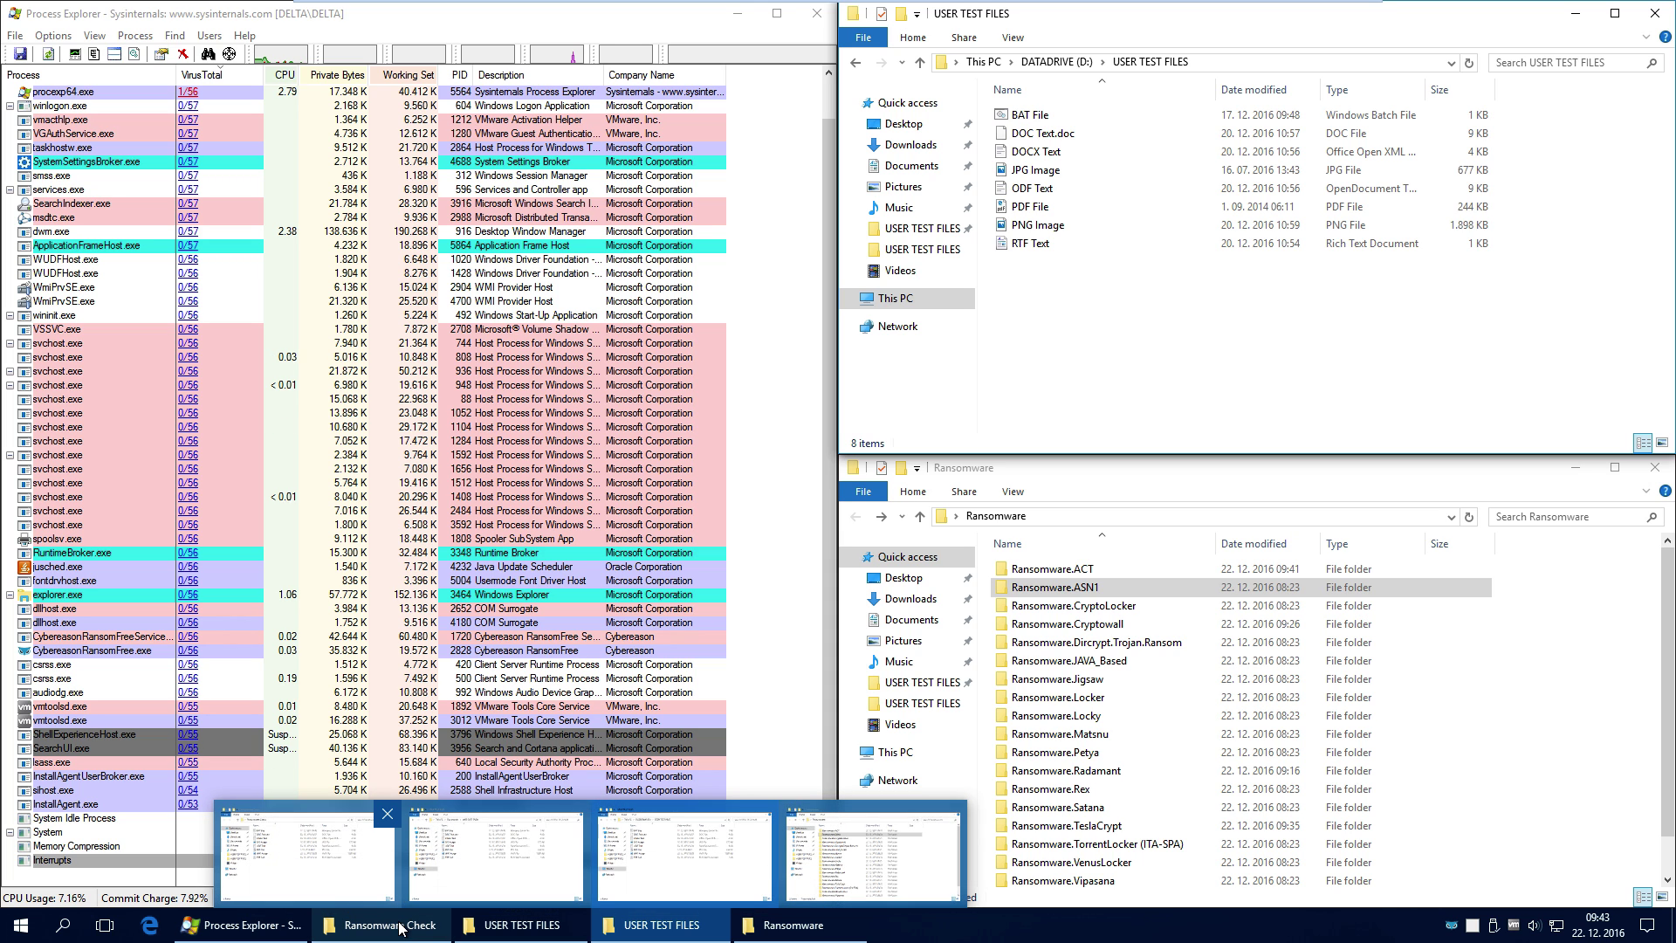
pyautogui.click(399, 927)
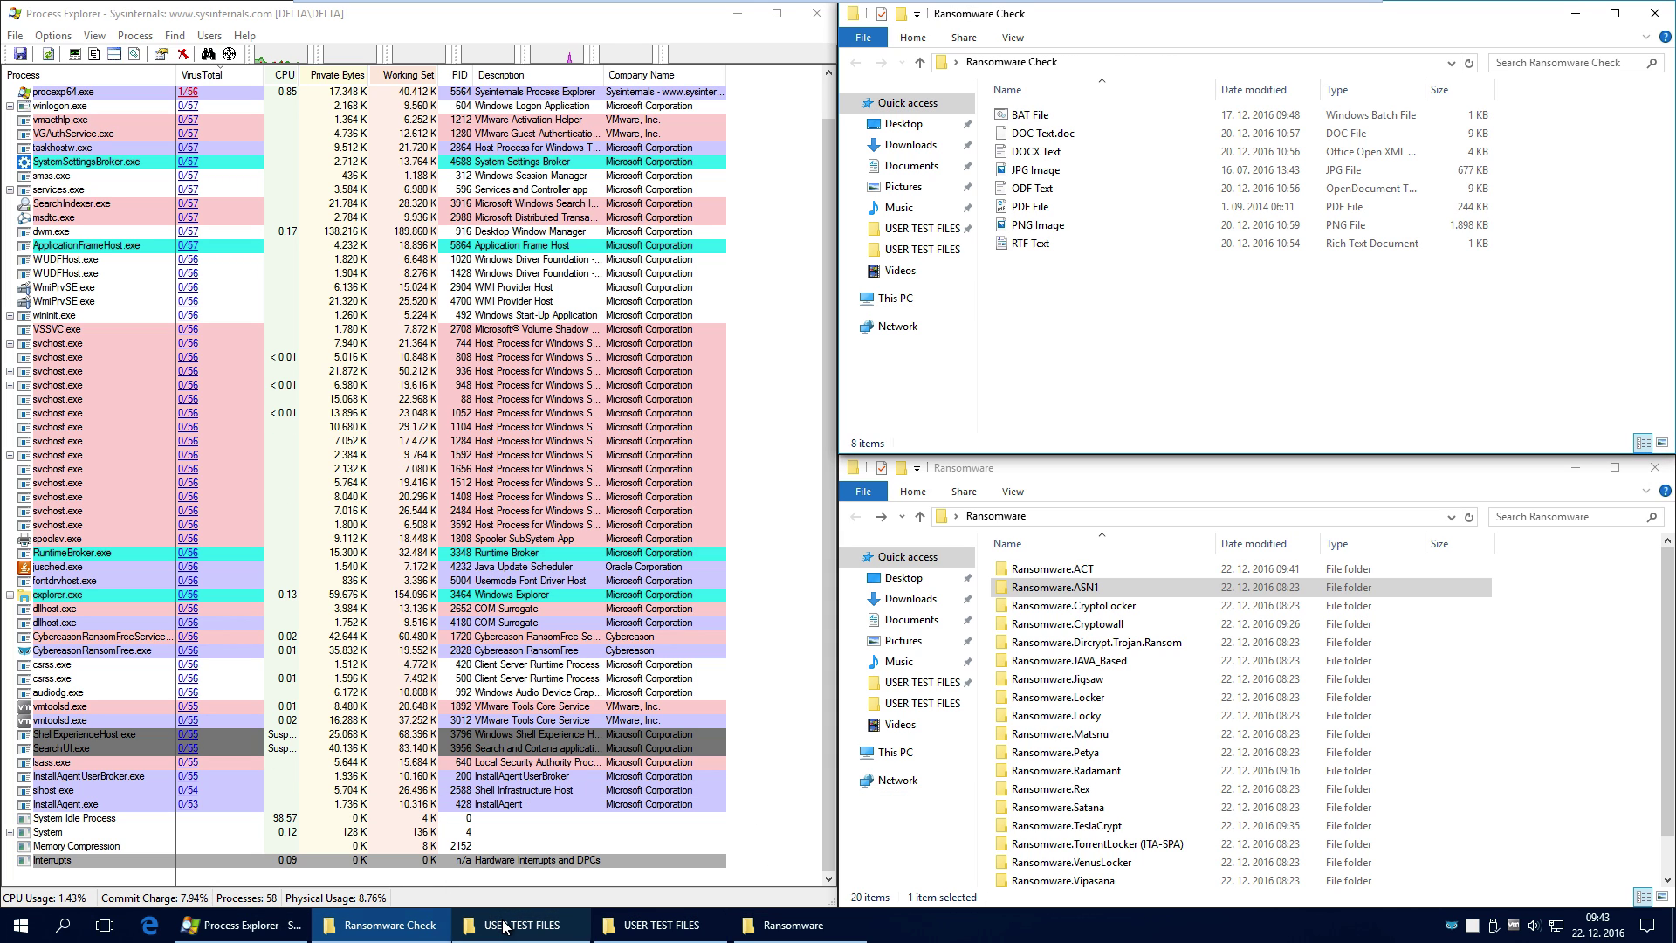
pyautogui.click(521, 925)
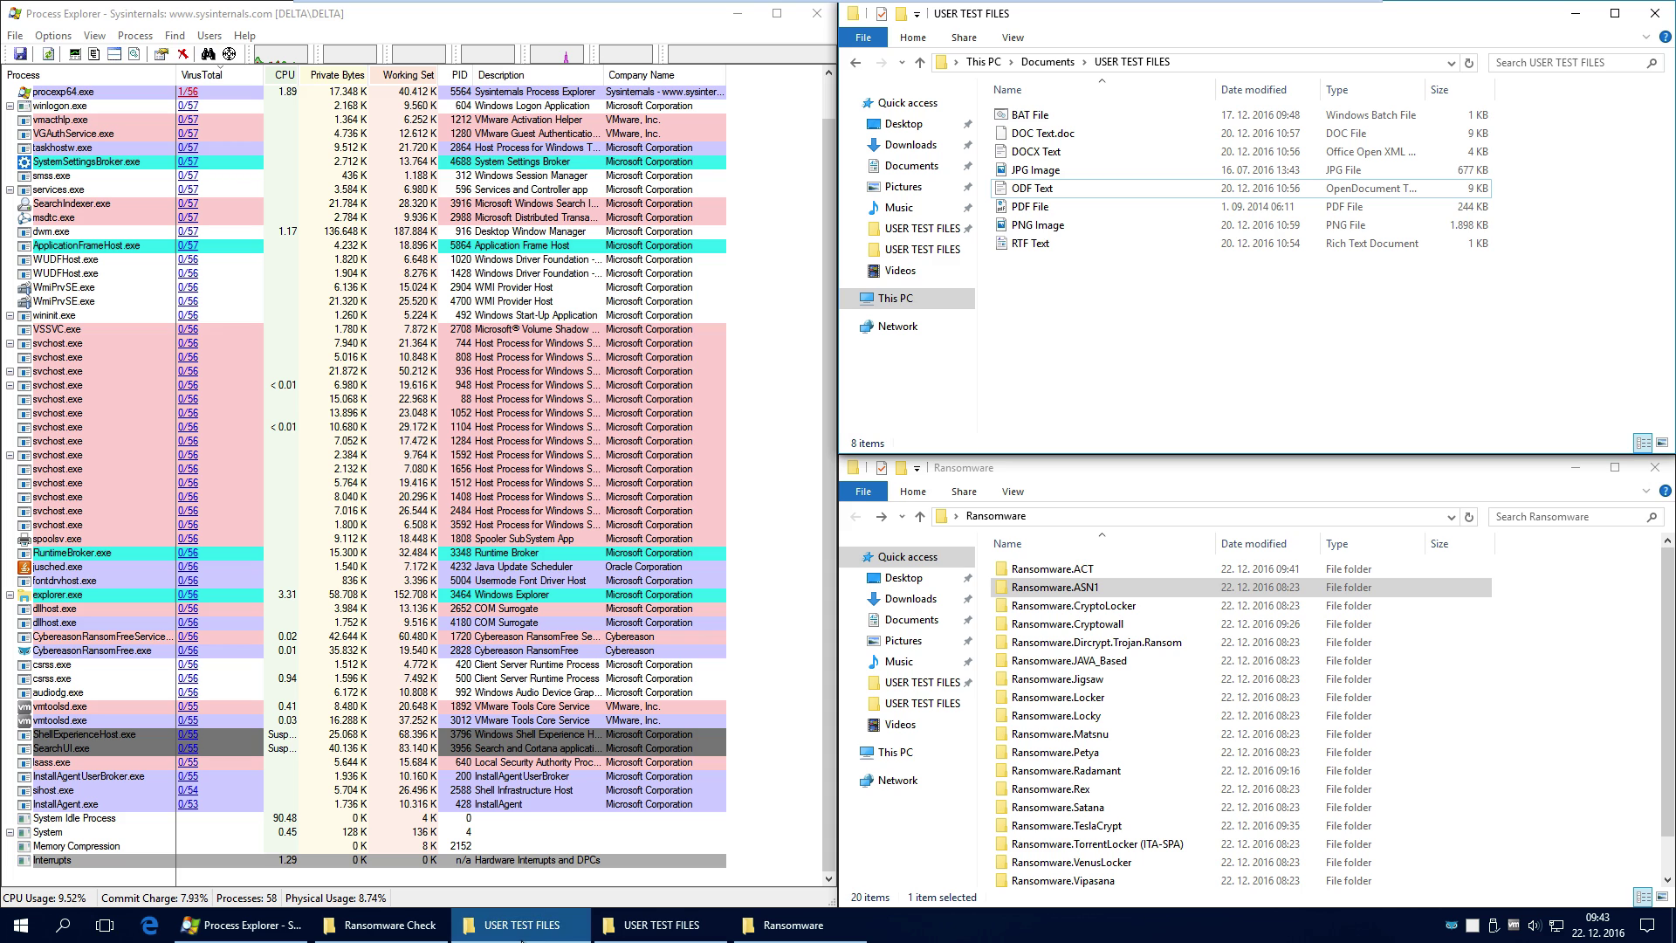
pyautogui.click(661, 925)
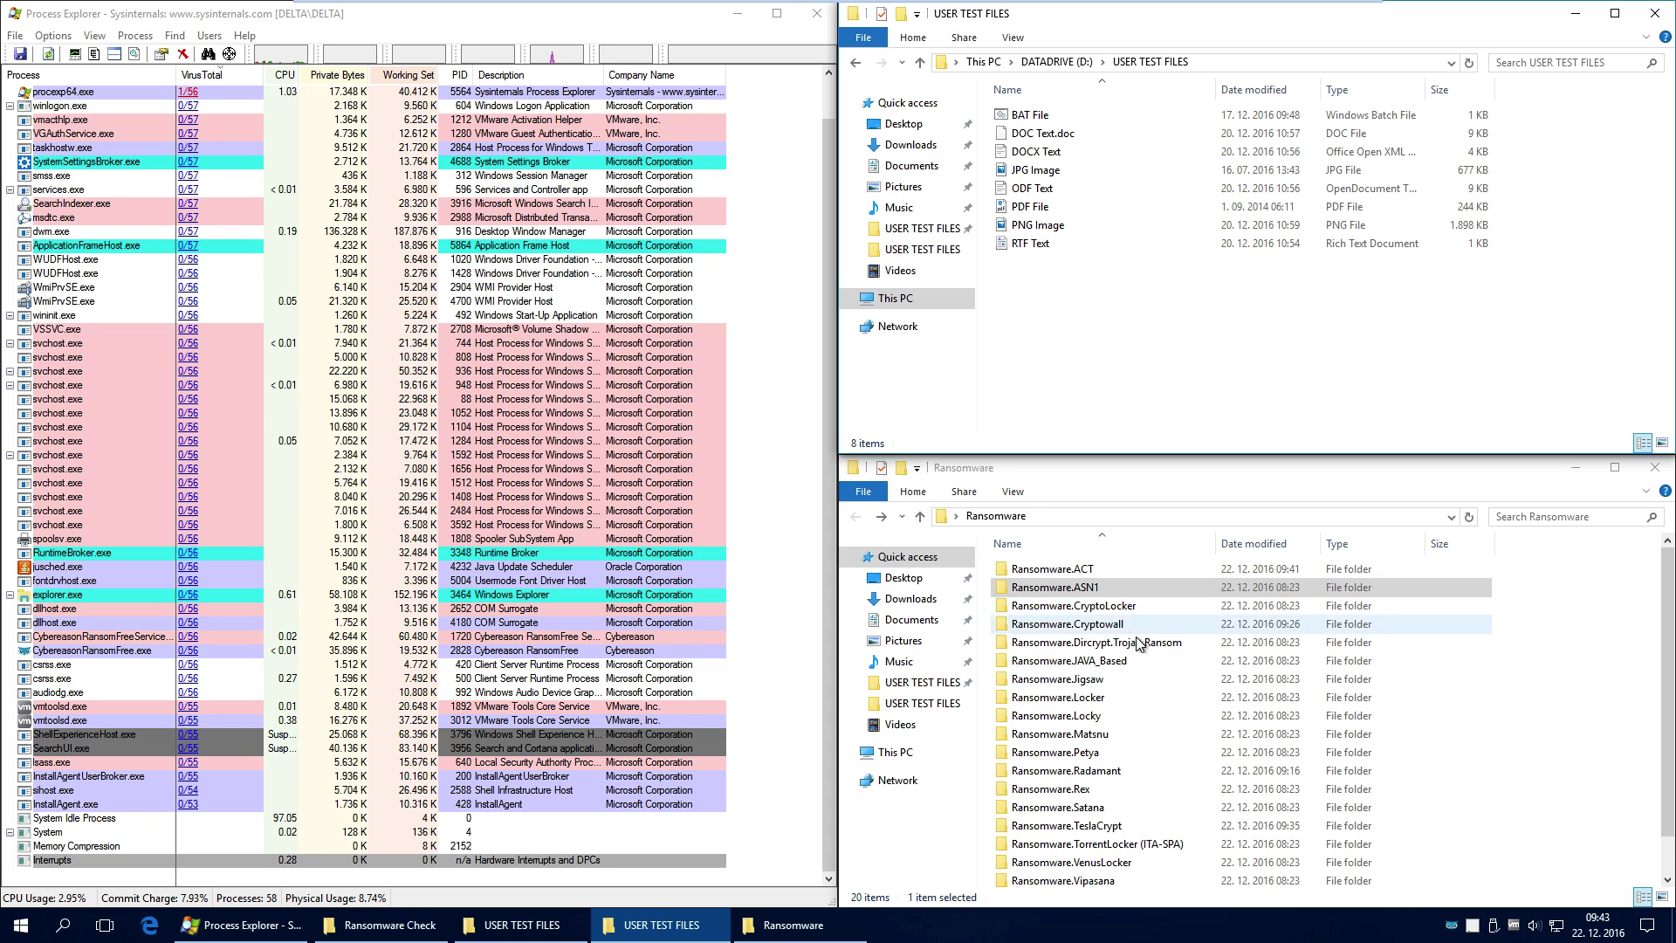
# Run the Bolletta_125478 sample from Ransomware.TorrentLocker (ITA-SPA) and allow it to make changes to the device
pyautogui.scroll(-1, 1248, 724)
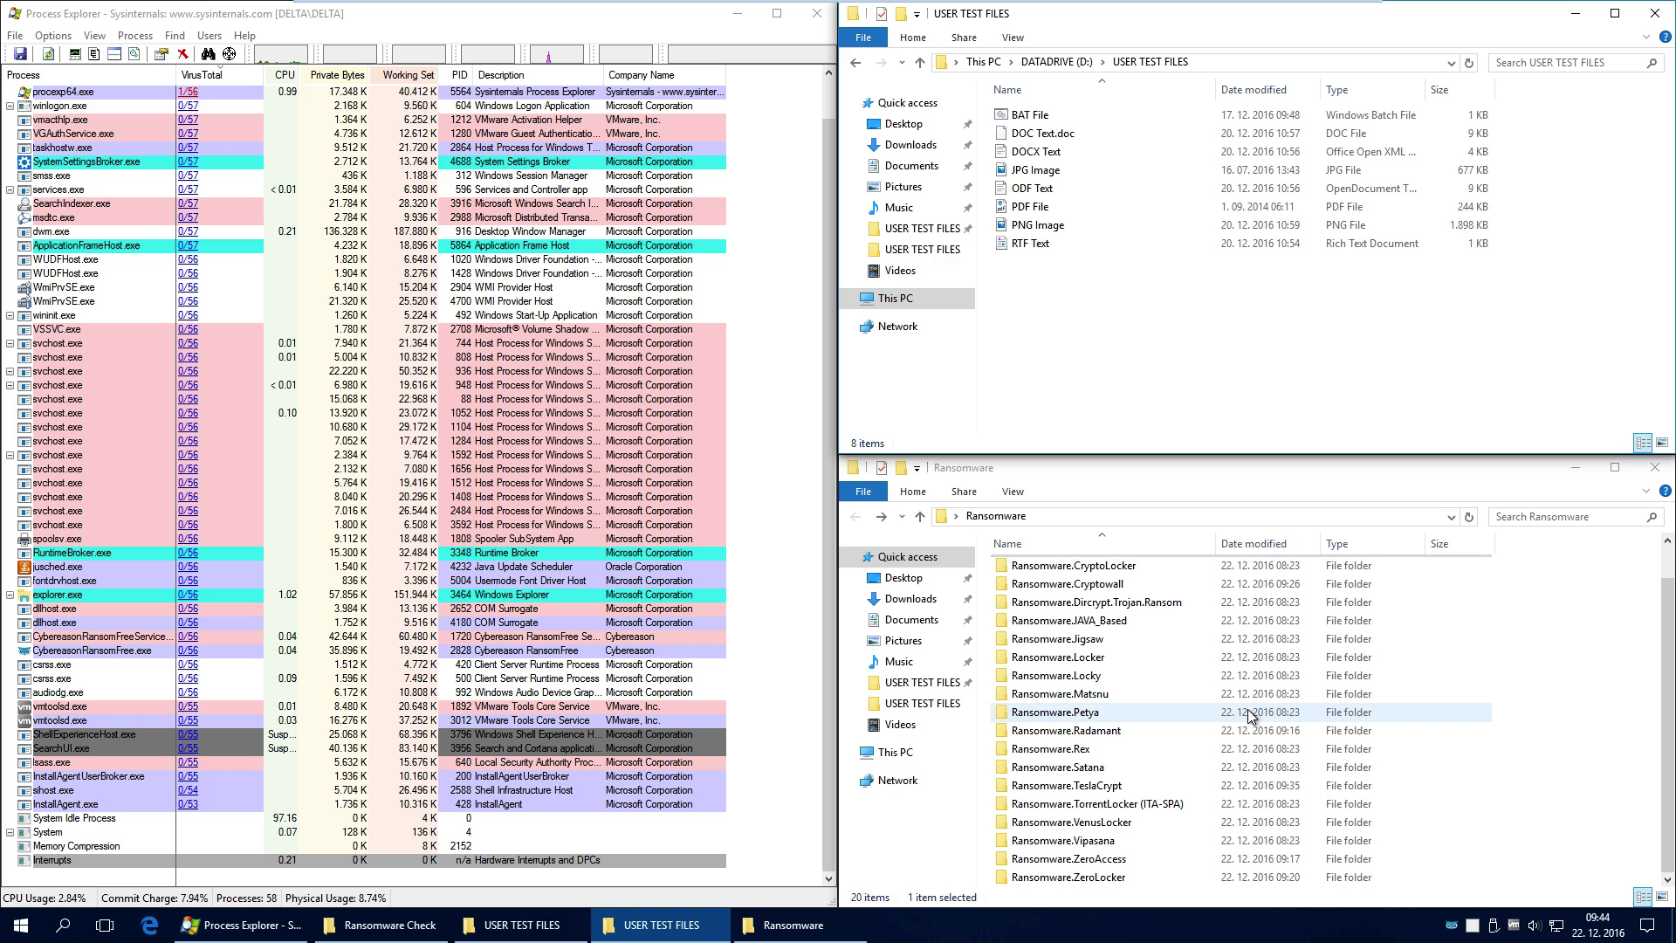
pyautogui.click(1152, 807)
pyautogui.doubleClick(1152, 804)
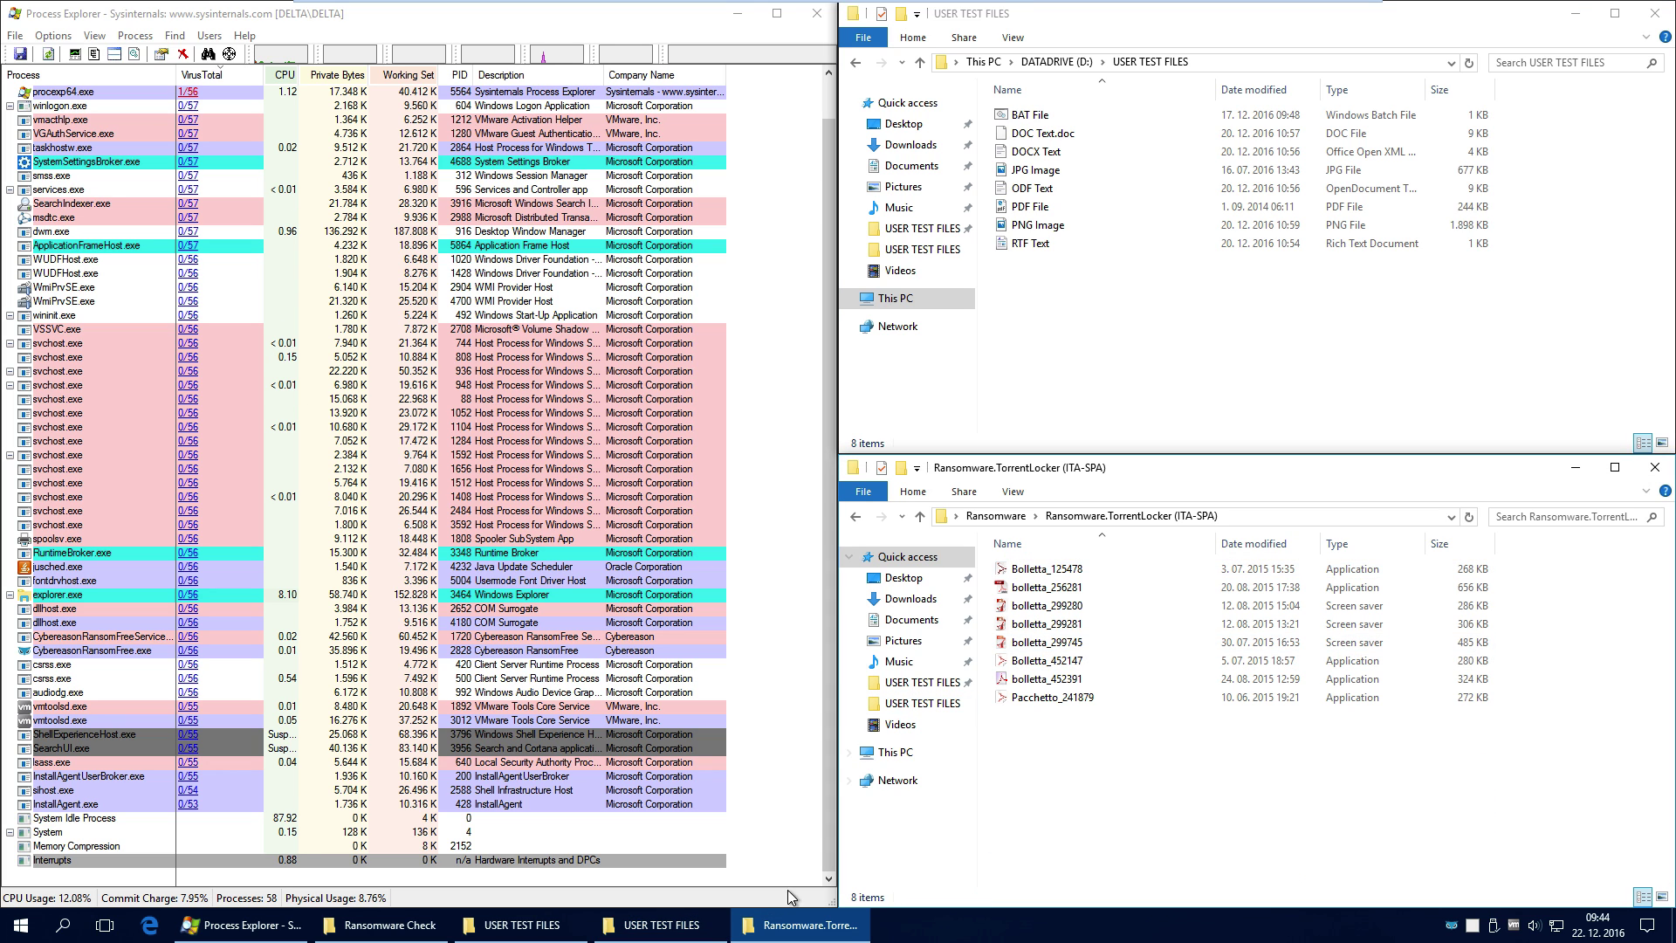
pyautogui.click(384, 925)
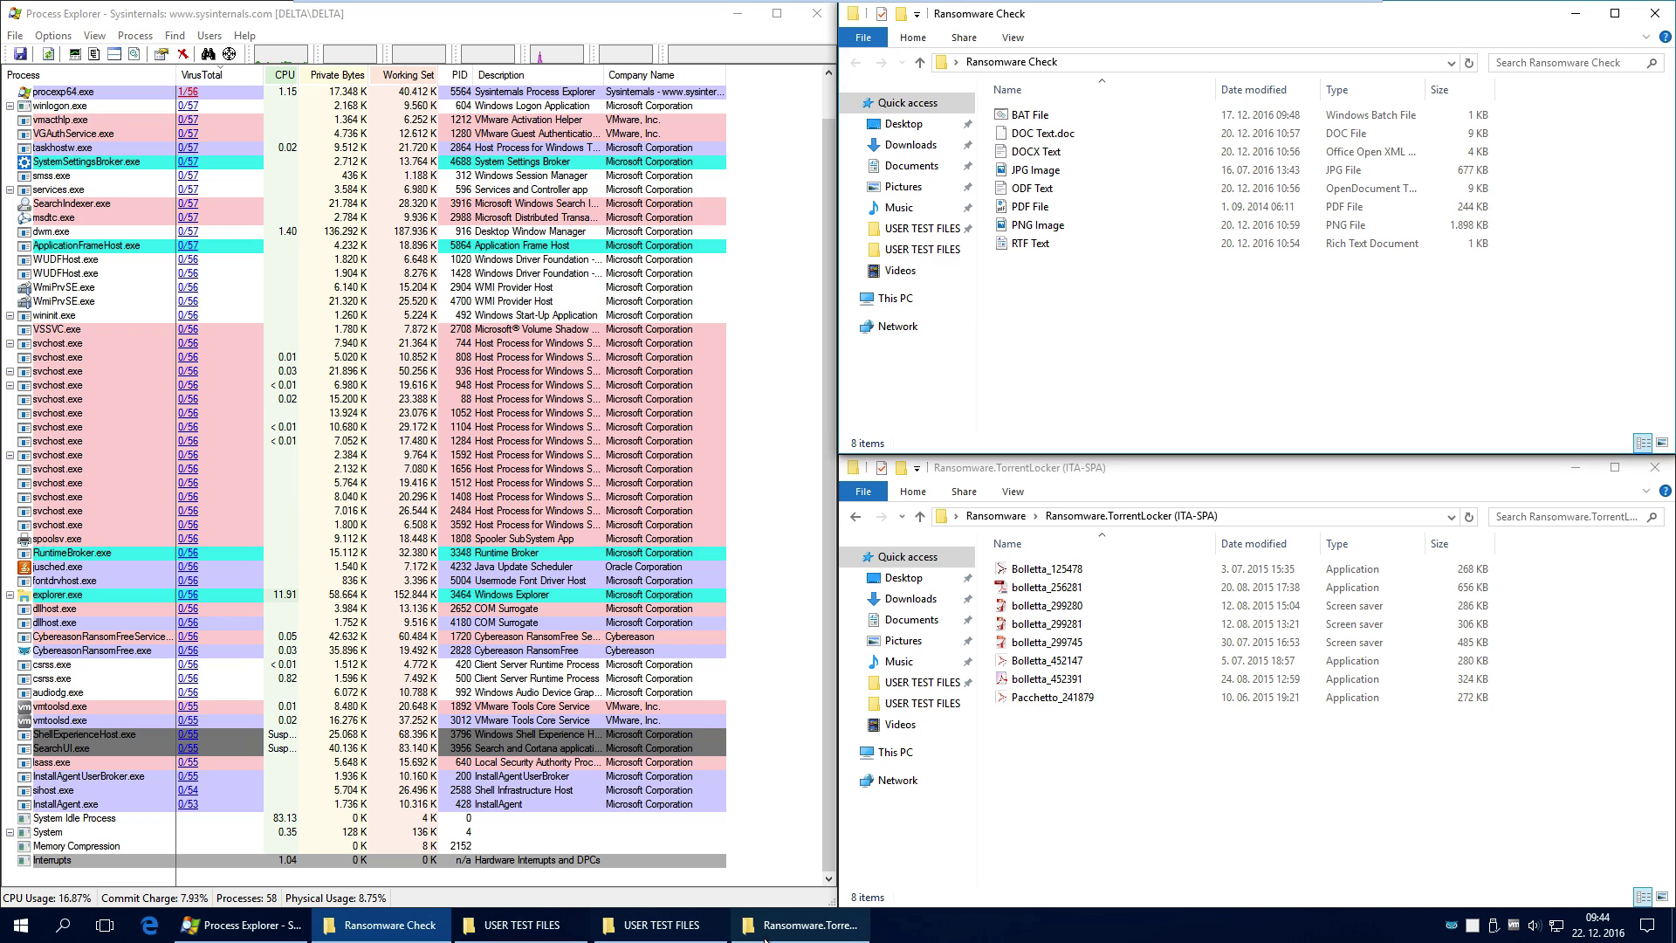
pyautogui.doubleClick(1052, 573)
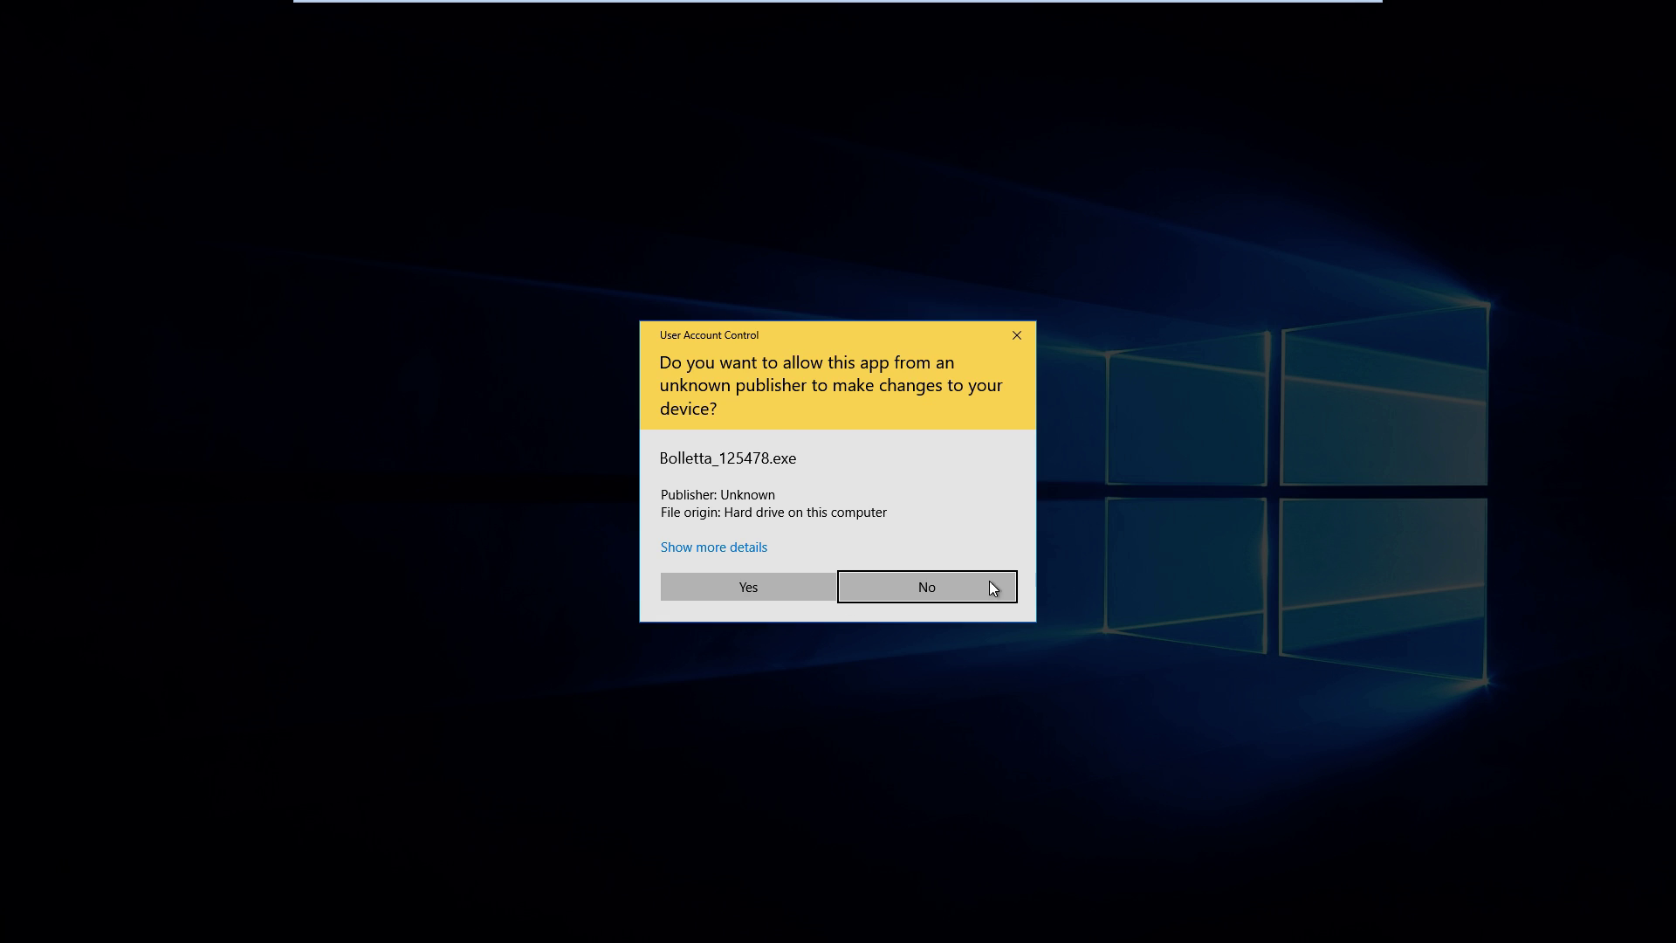
pyautogui.click(769, 584)
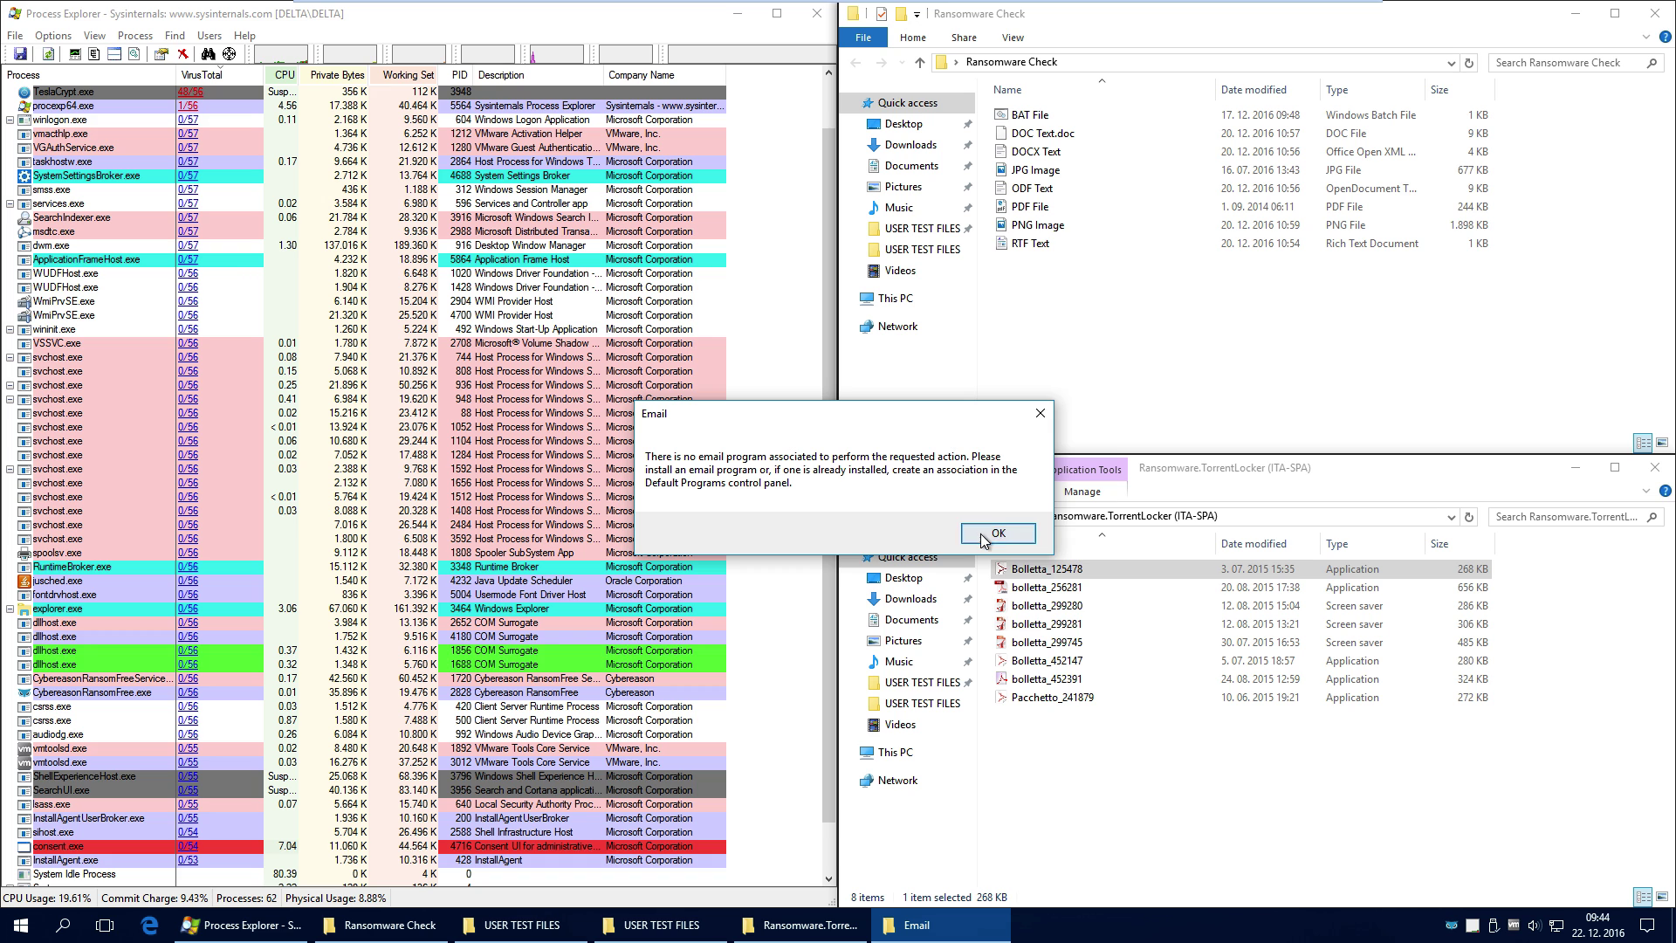
# Dismiss the e-mail program notice, then have RansomFree stop and clean the explorer.exe threat from the Bolletta_125478 sample
pyautogui.click(991, 533)
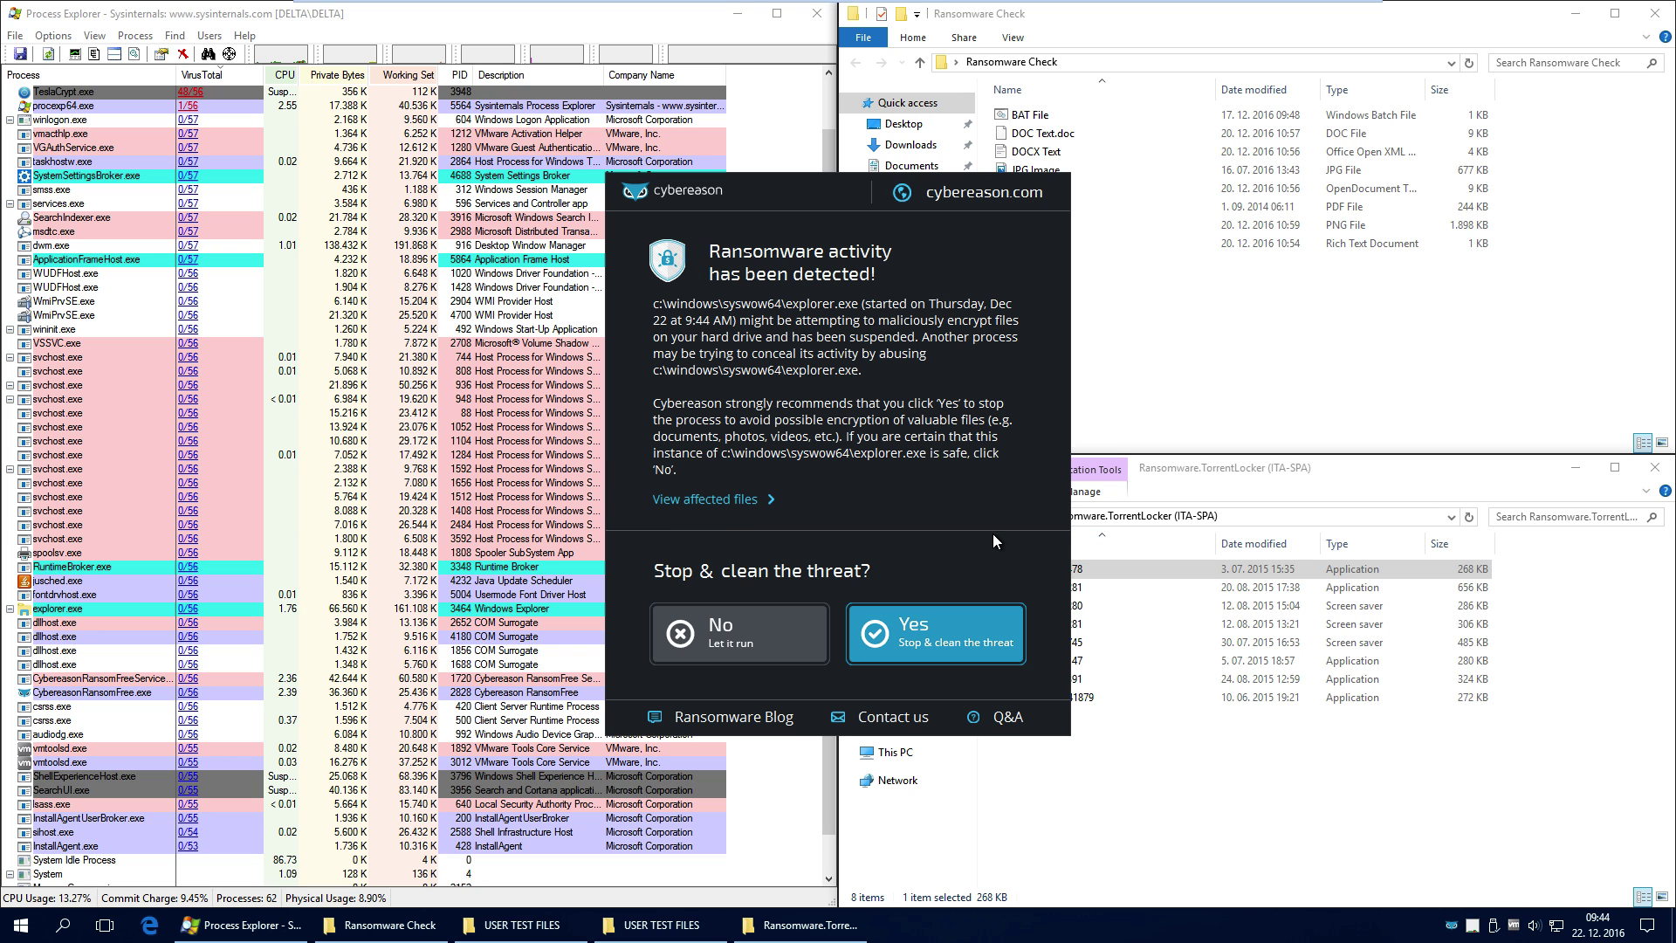
pyautogui.click(977, 626)
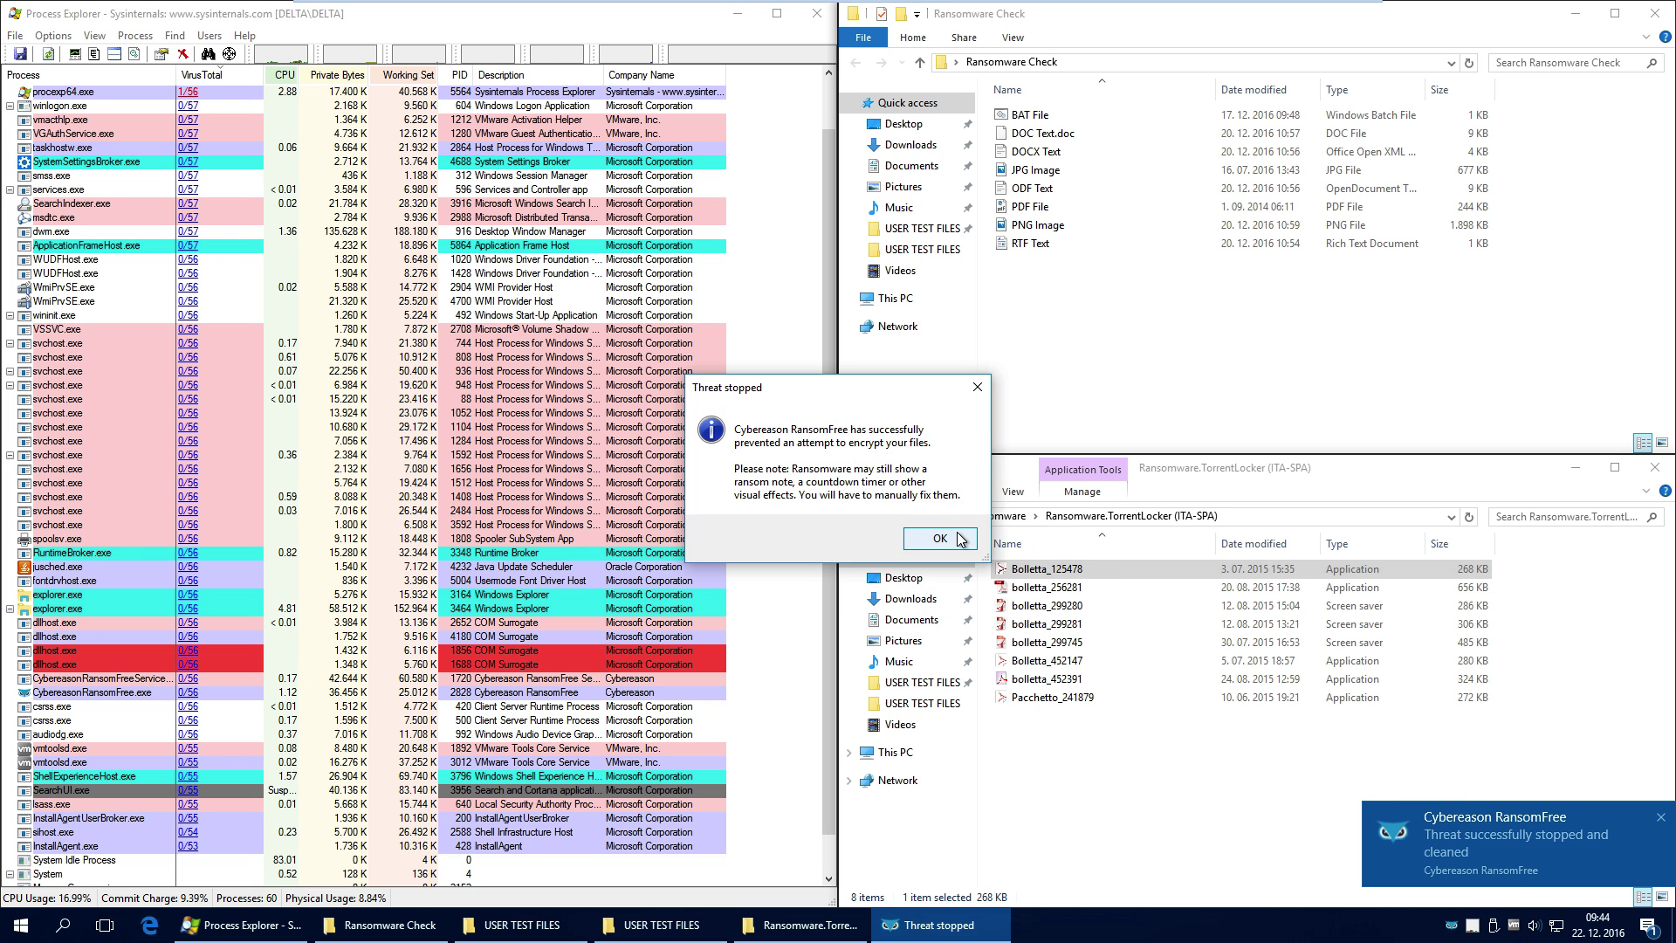
pyautogui.click(960, 534)
# Check the USER TEST FILES folders in Documents and DATADRIVE (D:) for file changes after the threat cleanup
pyautogui.click(550, 928)
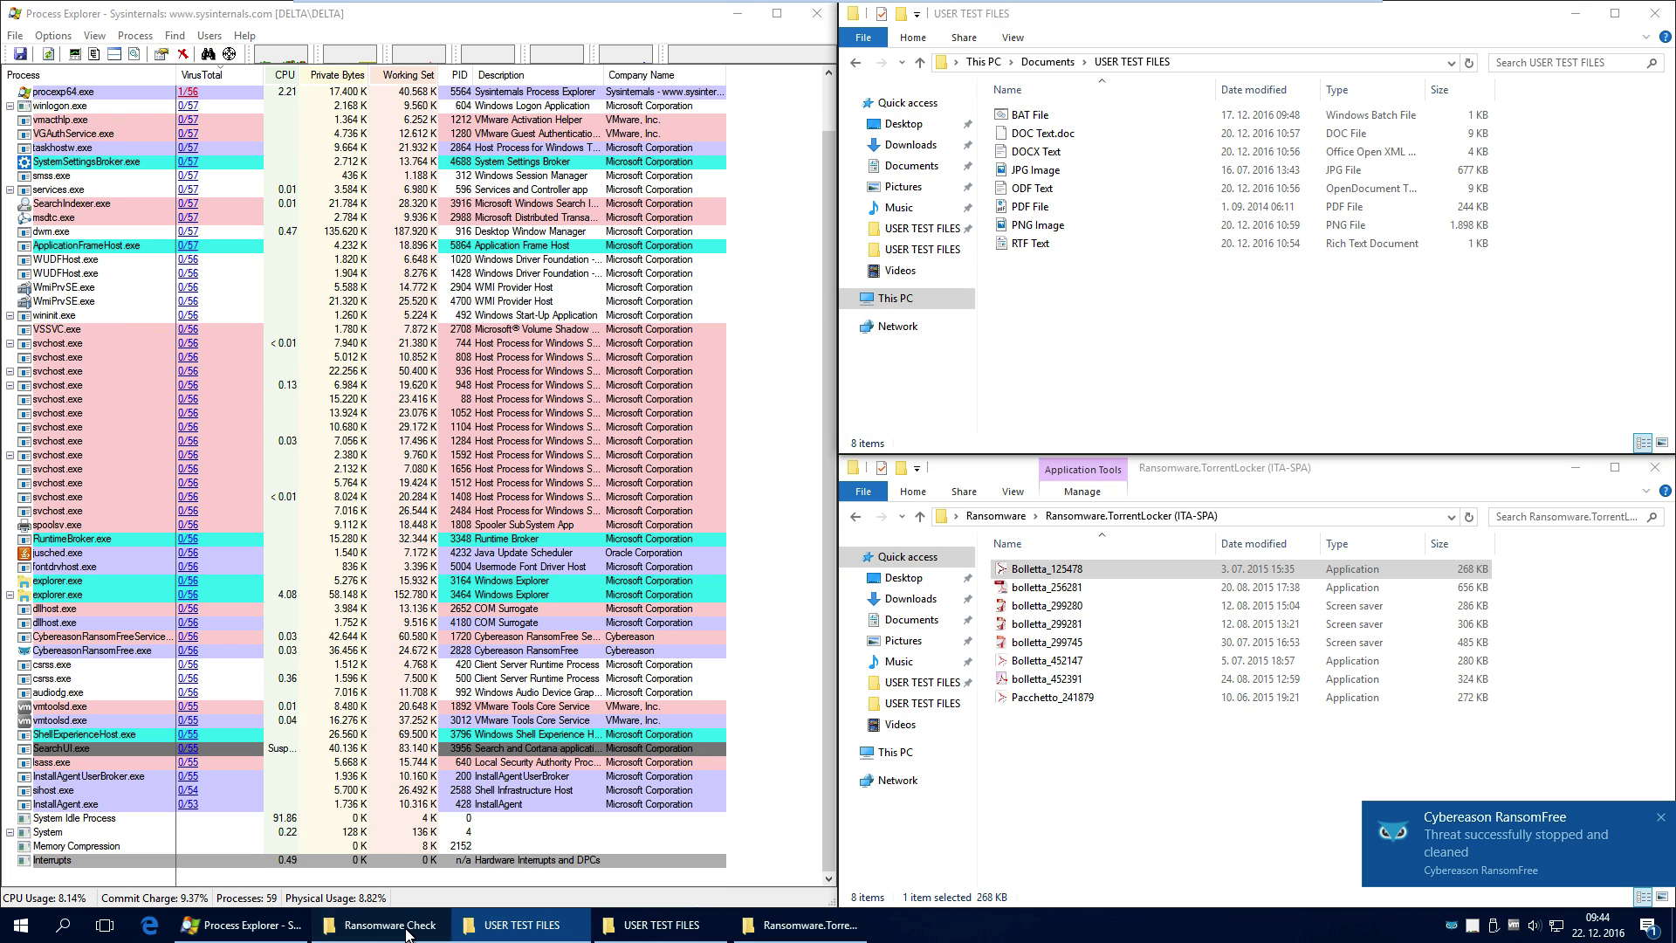
pyautogui.click(646, 933)
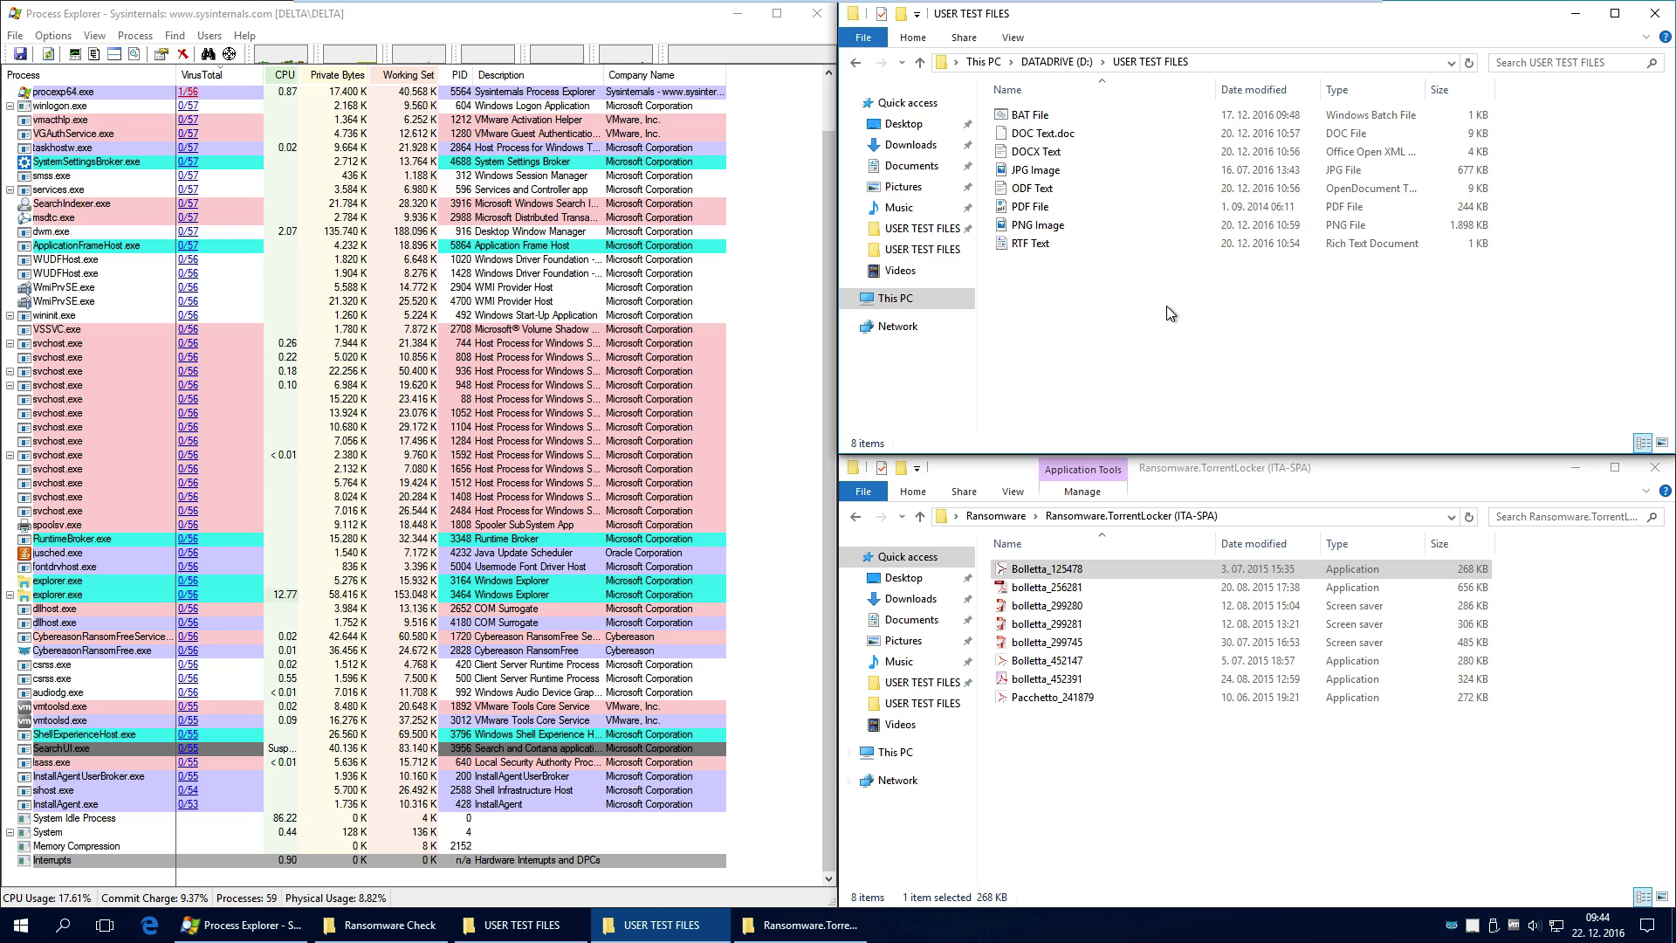
pyautogui.rightClick(1101, 344)
pyautogui.click(1161, 414)
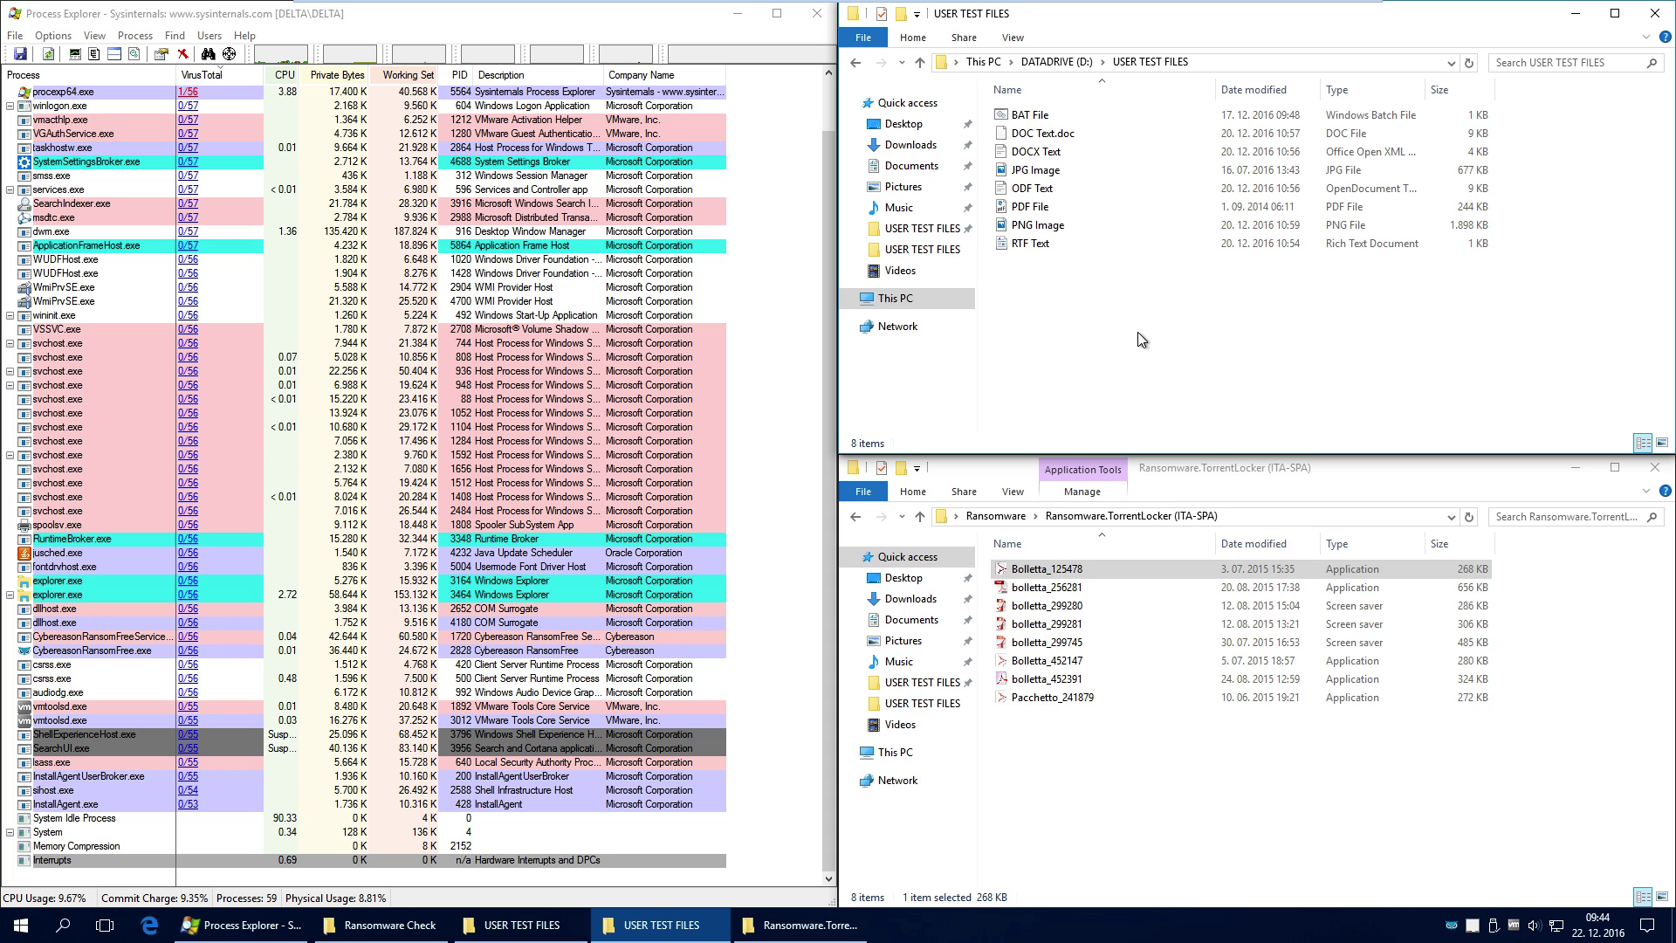
# Run the bolletta_256281 sample with permission to make changes and have RansomFree stop and clean the threat
pyautogui.doubleClick(1057, 587)
pyautogui.click(867, 599)
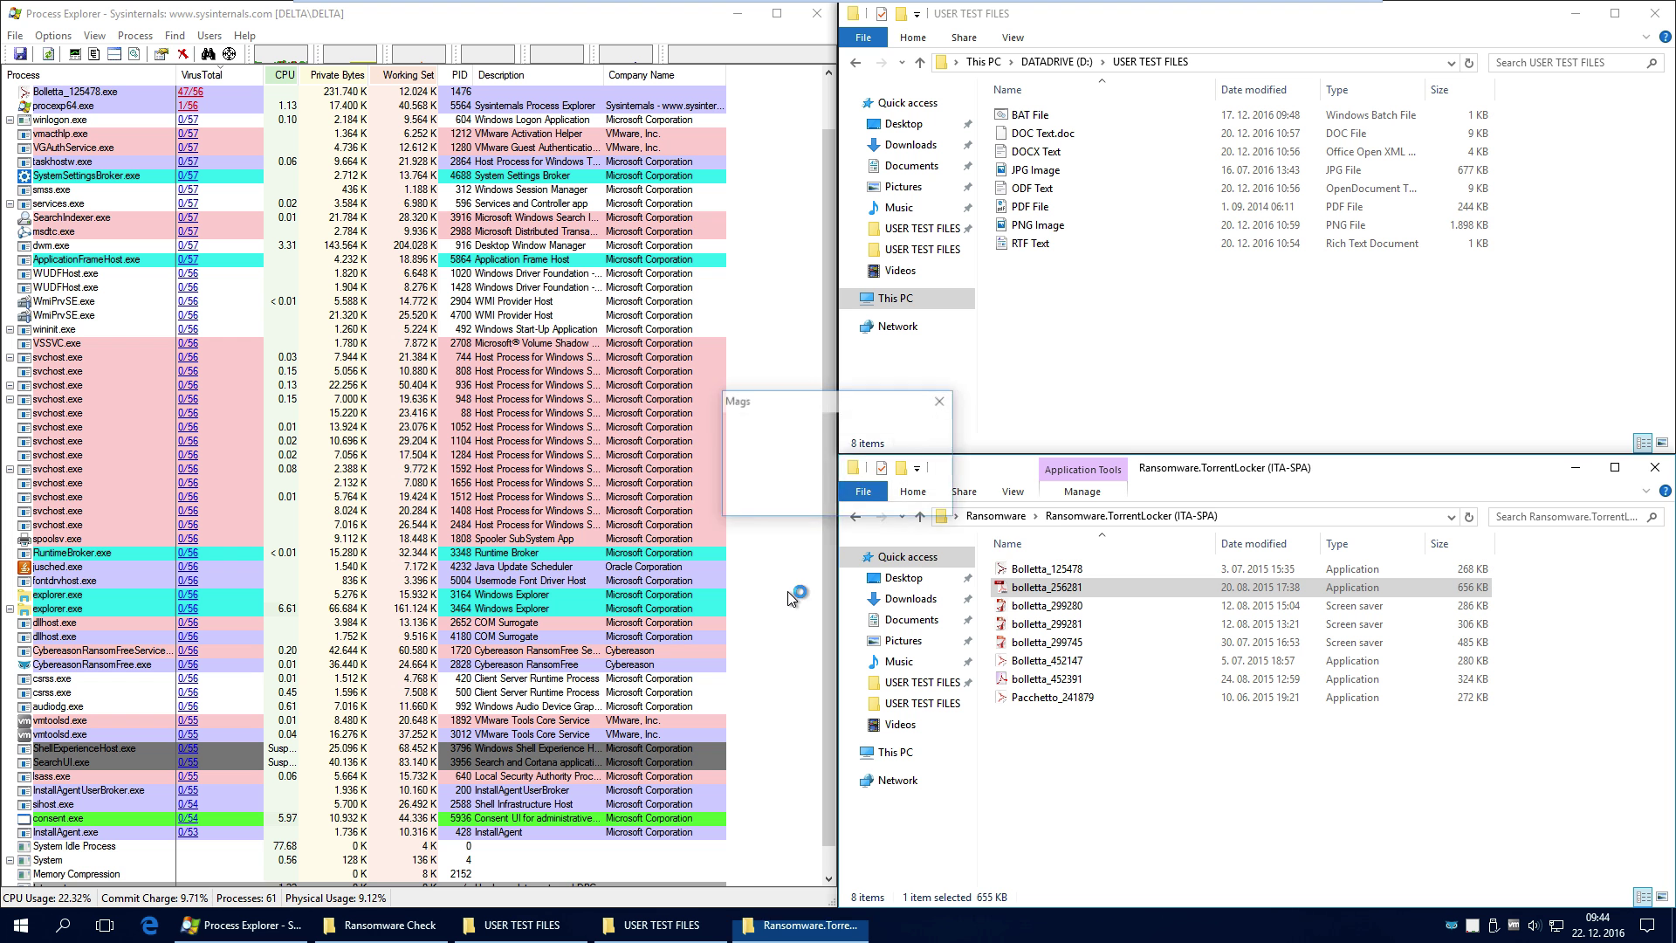
pyautogui.press('Return')
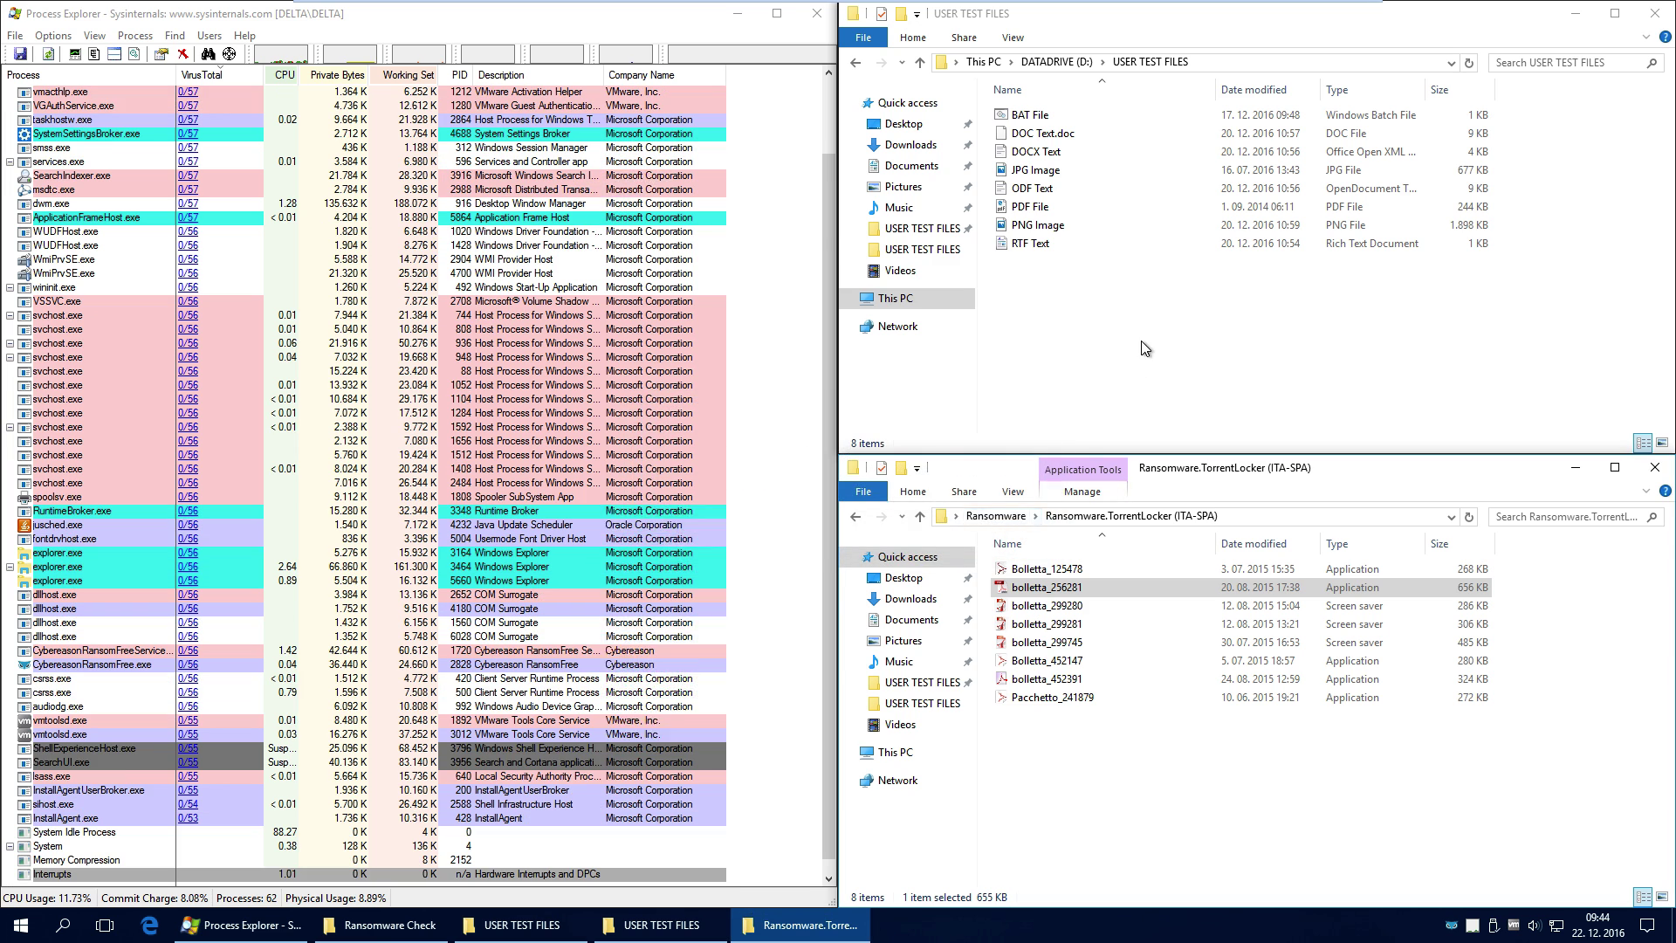
pyautogui.click(929, 644)
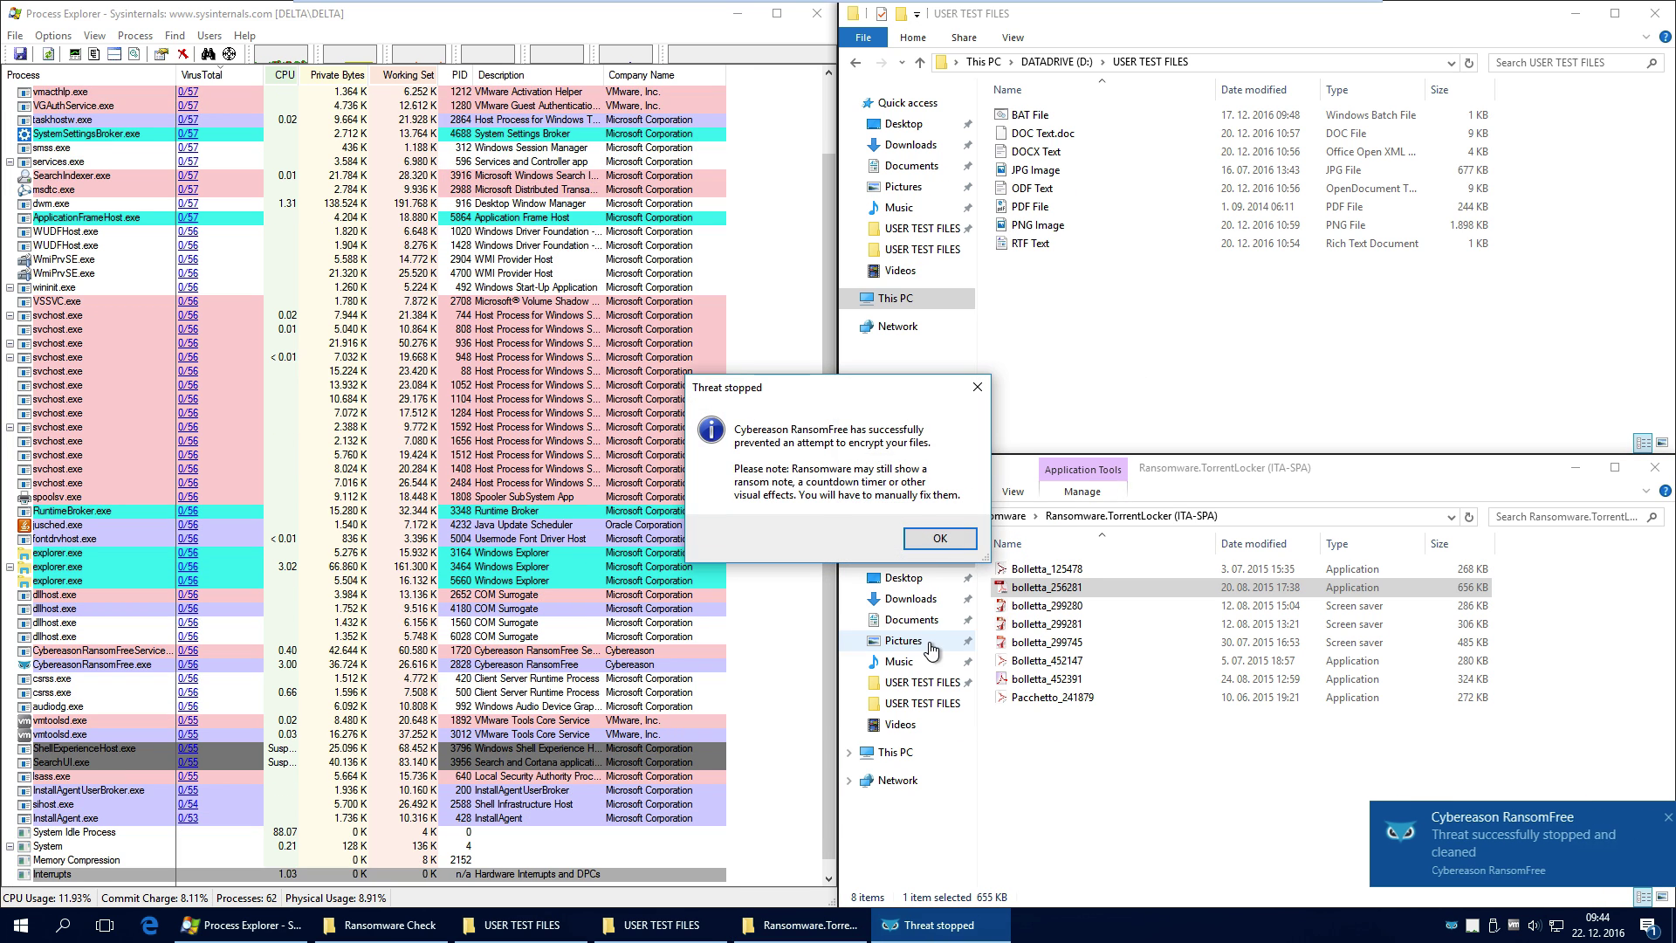
pyautogui.click(929, 539)
pyautogui.moveTo(662, 926)
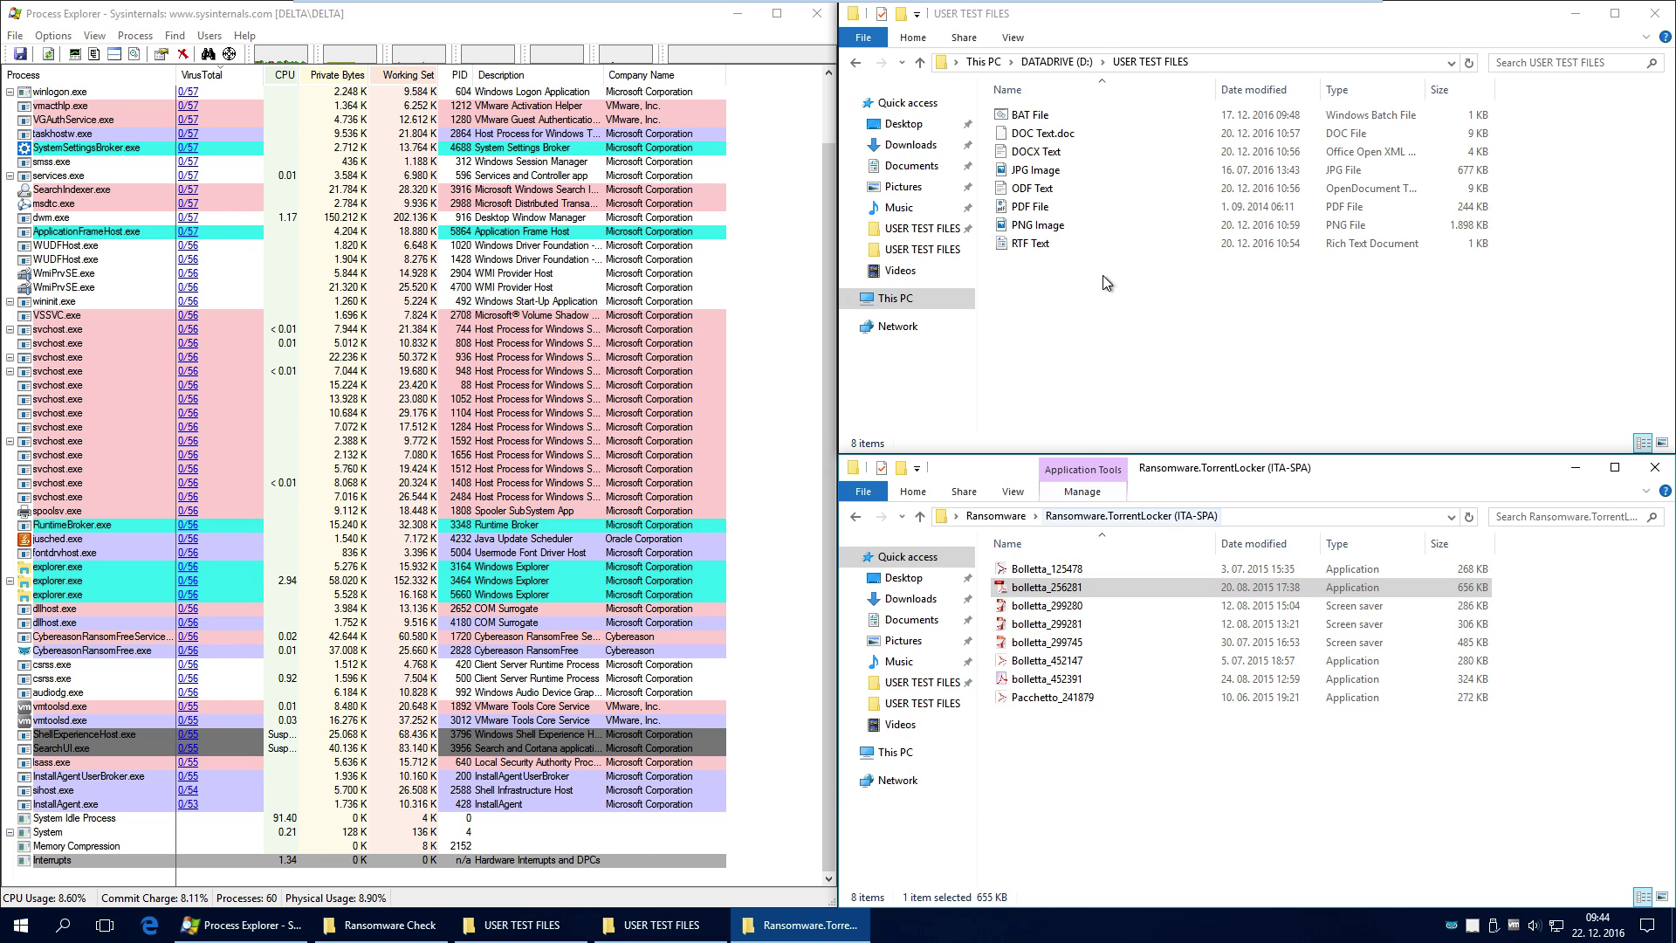
# Run the bolletta_299280 screen saver sample and dismiss its repeated file association error dialogs
pyautogui.doubleClick(1064, 606)
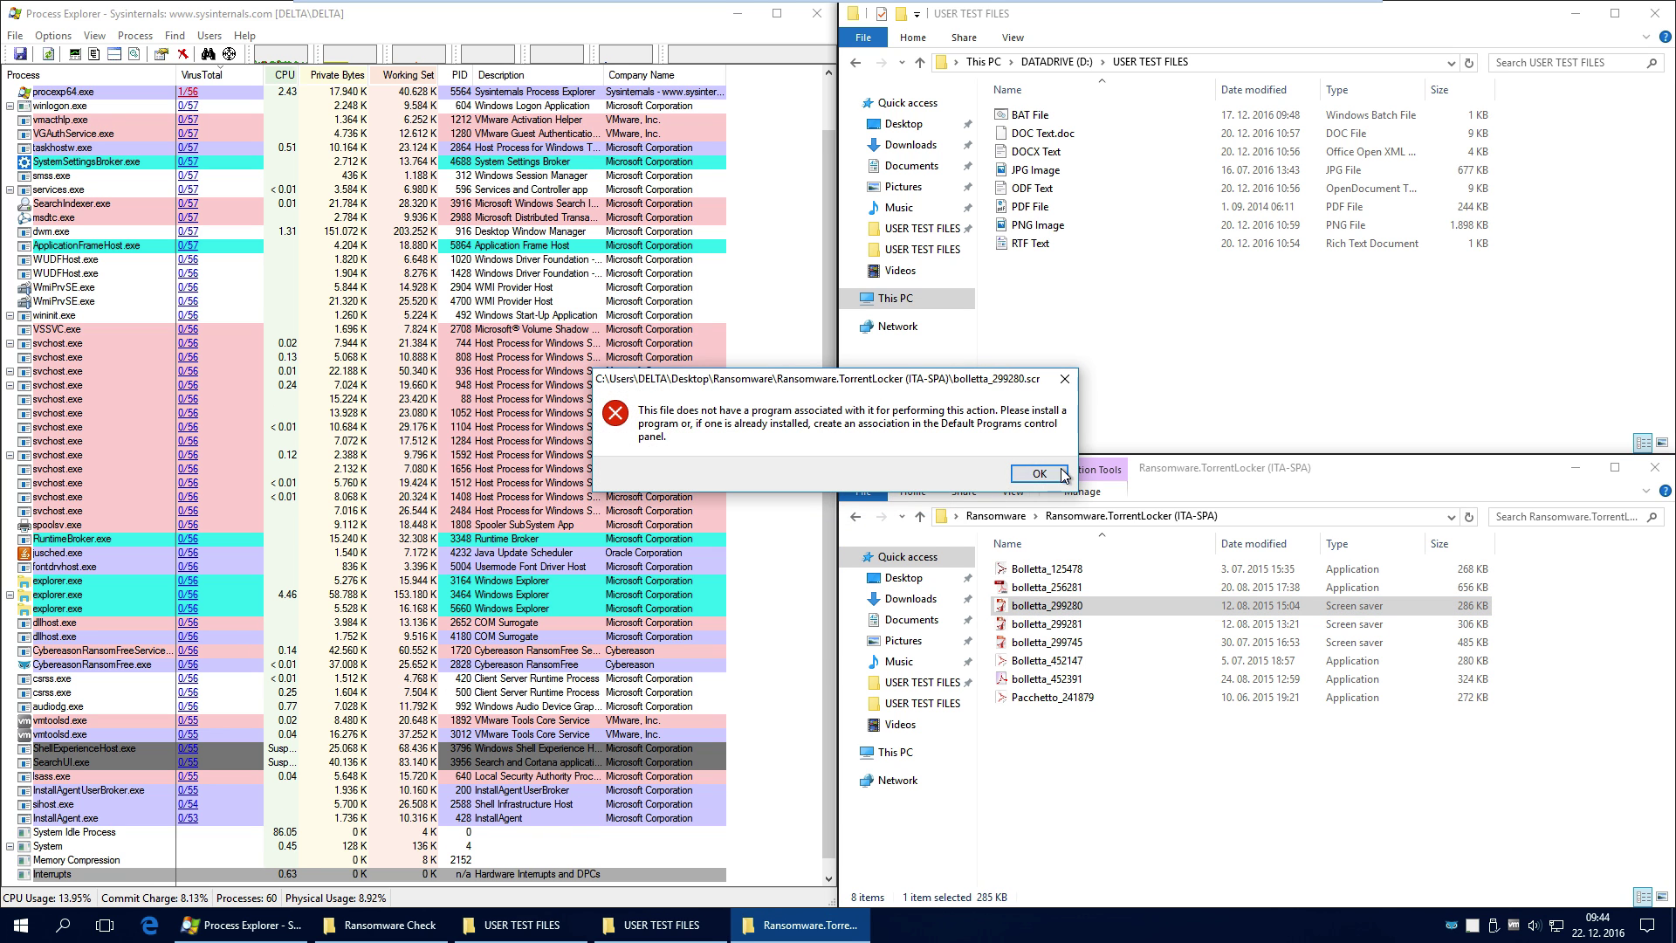
pyautogui.click(1039, 474)
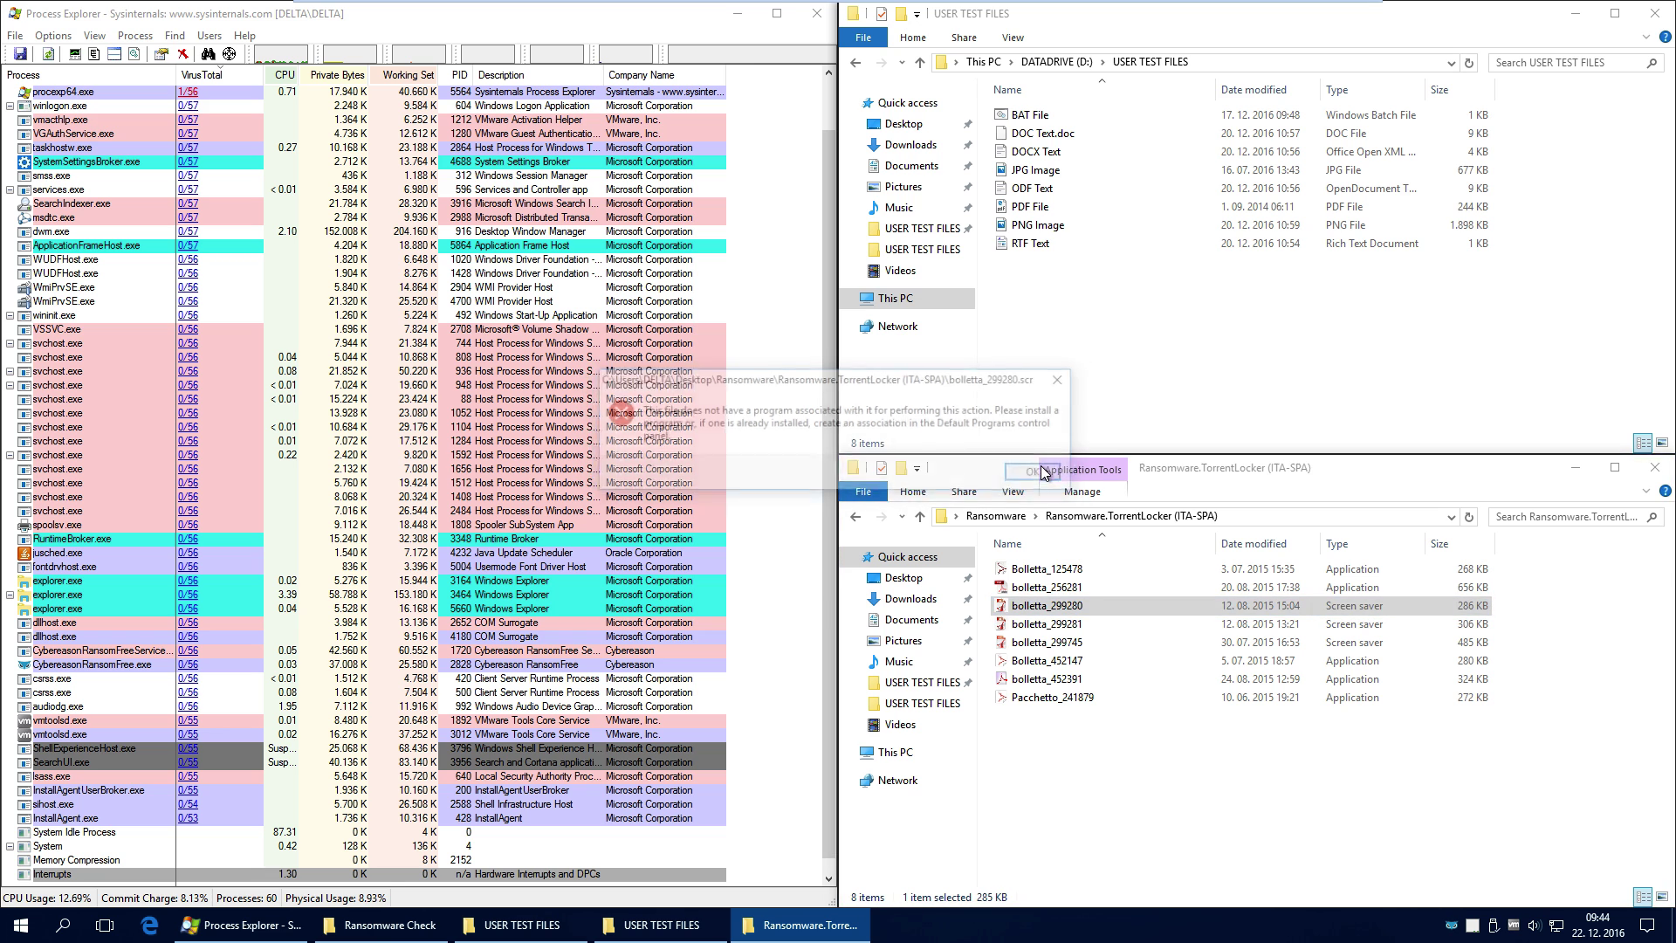
pyautogui.click(1041, 468)
pyautogui.click(1039, 471)
pyautogui.click(1035, 472)
pyautogui.click(1035, 473)
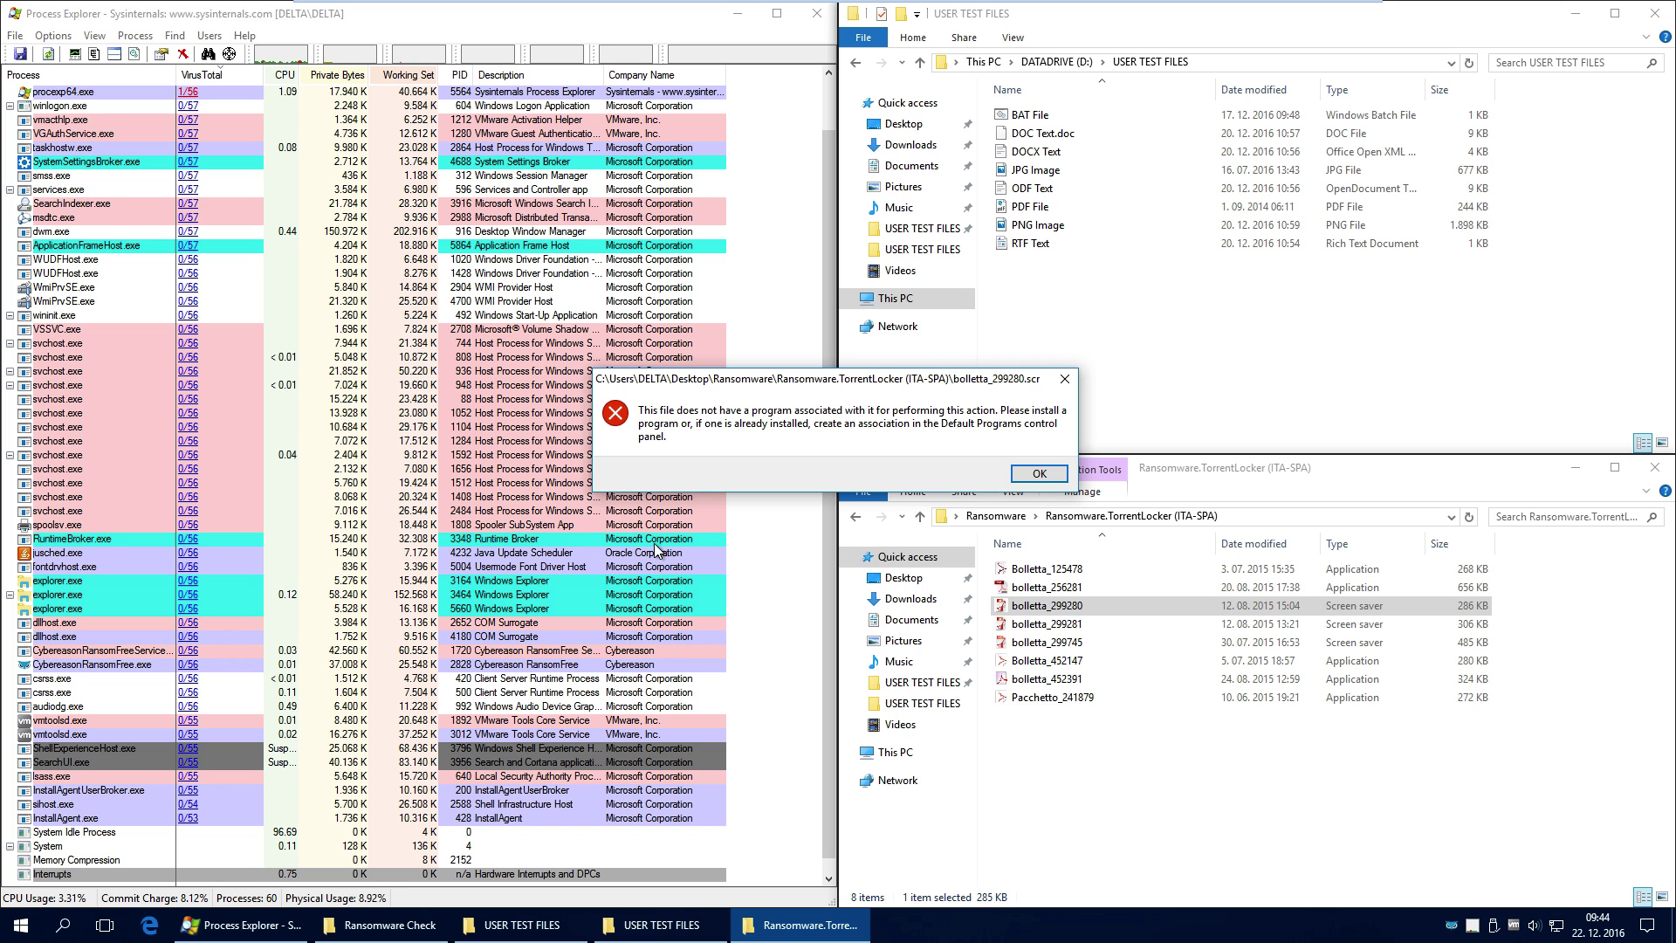
pyautogui.click(1026, 477)
pyautogui.click(1032, 475)
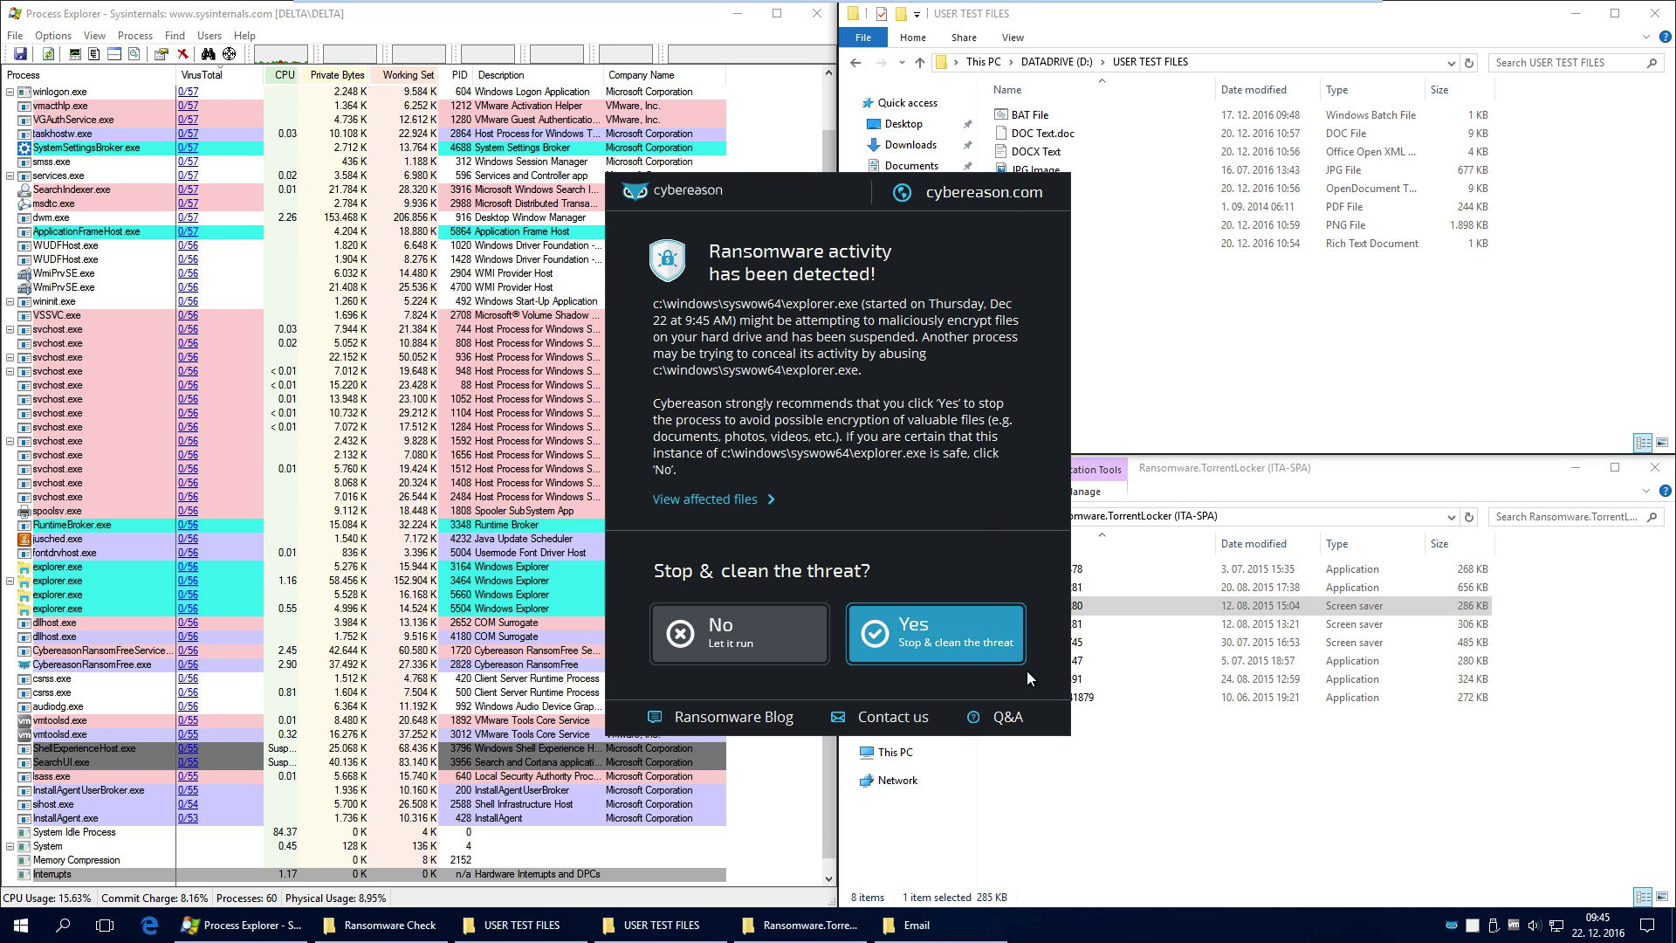
# Have RansomFree stop and clean the explorer.exe threat from bolletta_299280 and dismiss the remaining notices
pyautogui.click(956, 652)
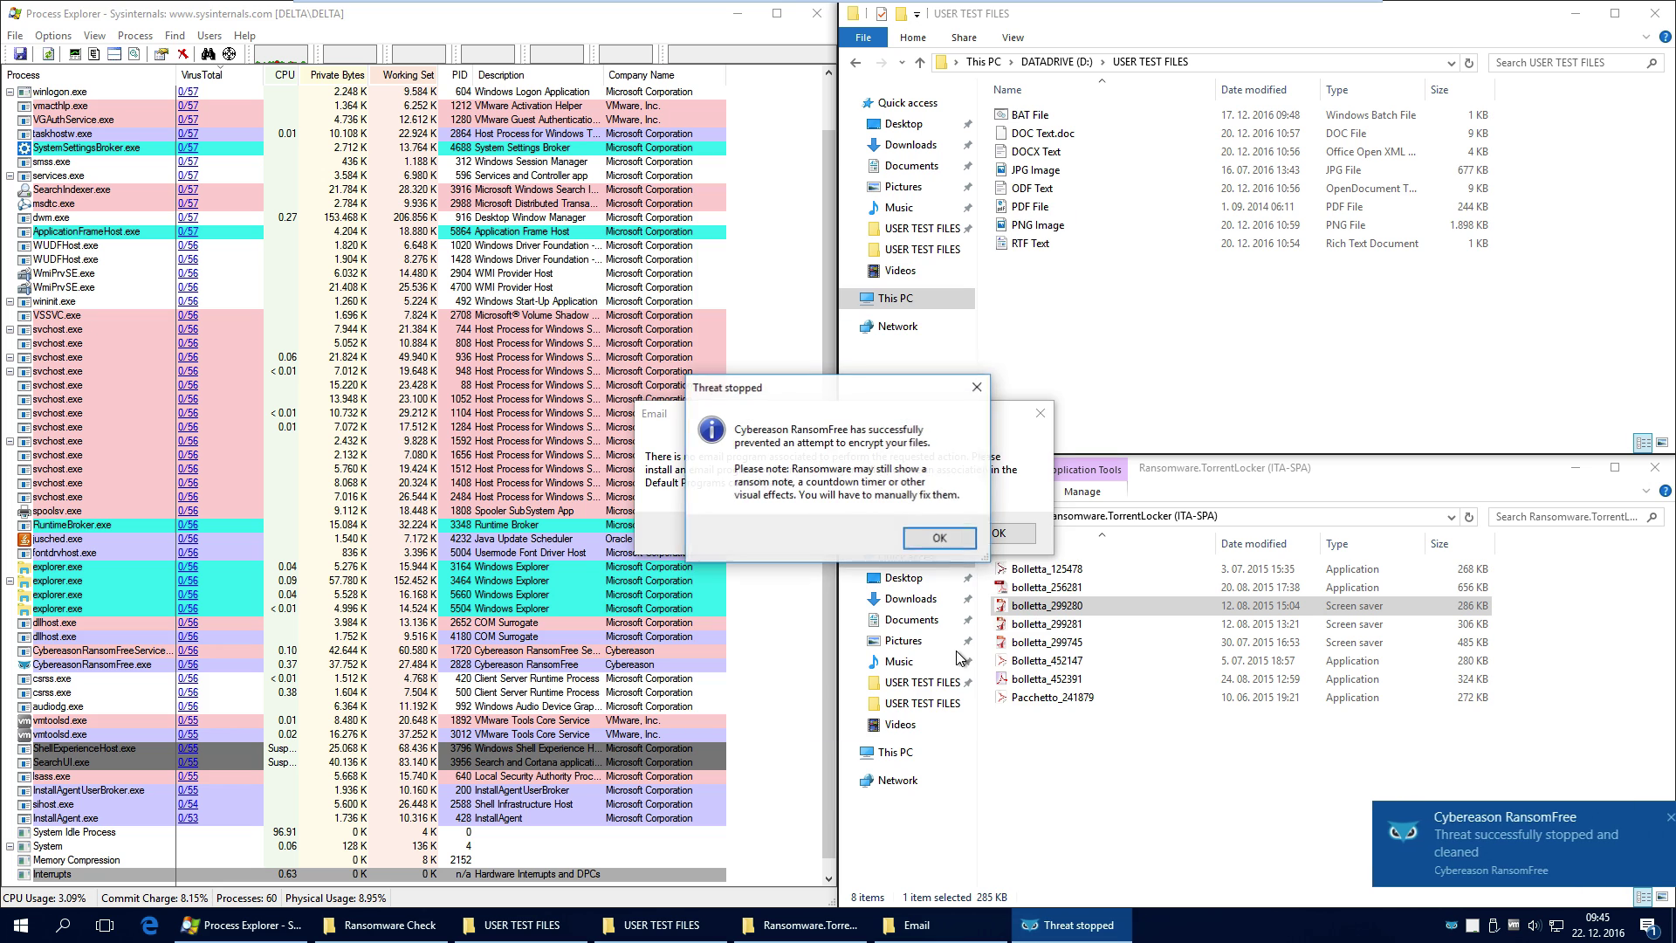
pyautogui.click(963, 535)
pyautogui.click(1025, 535)
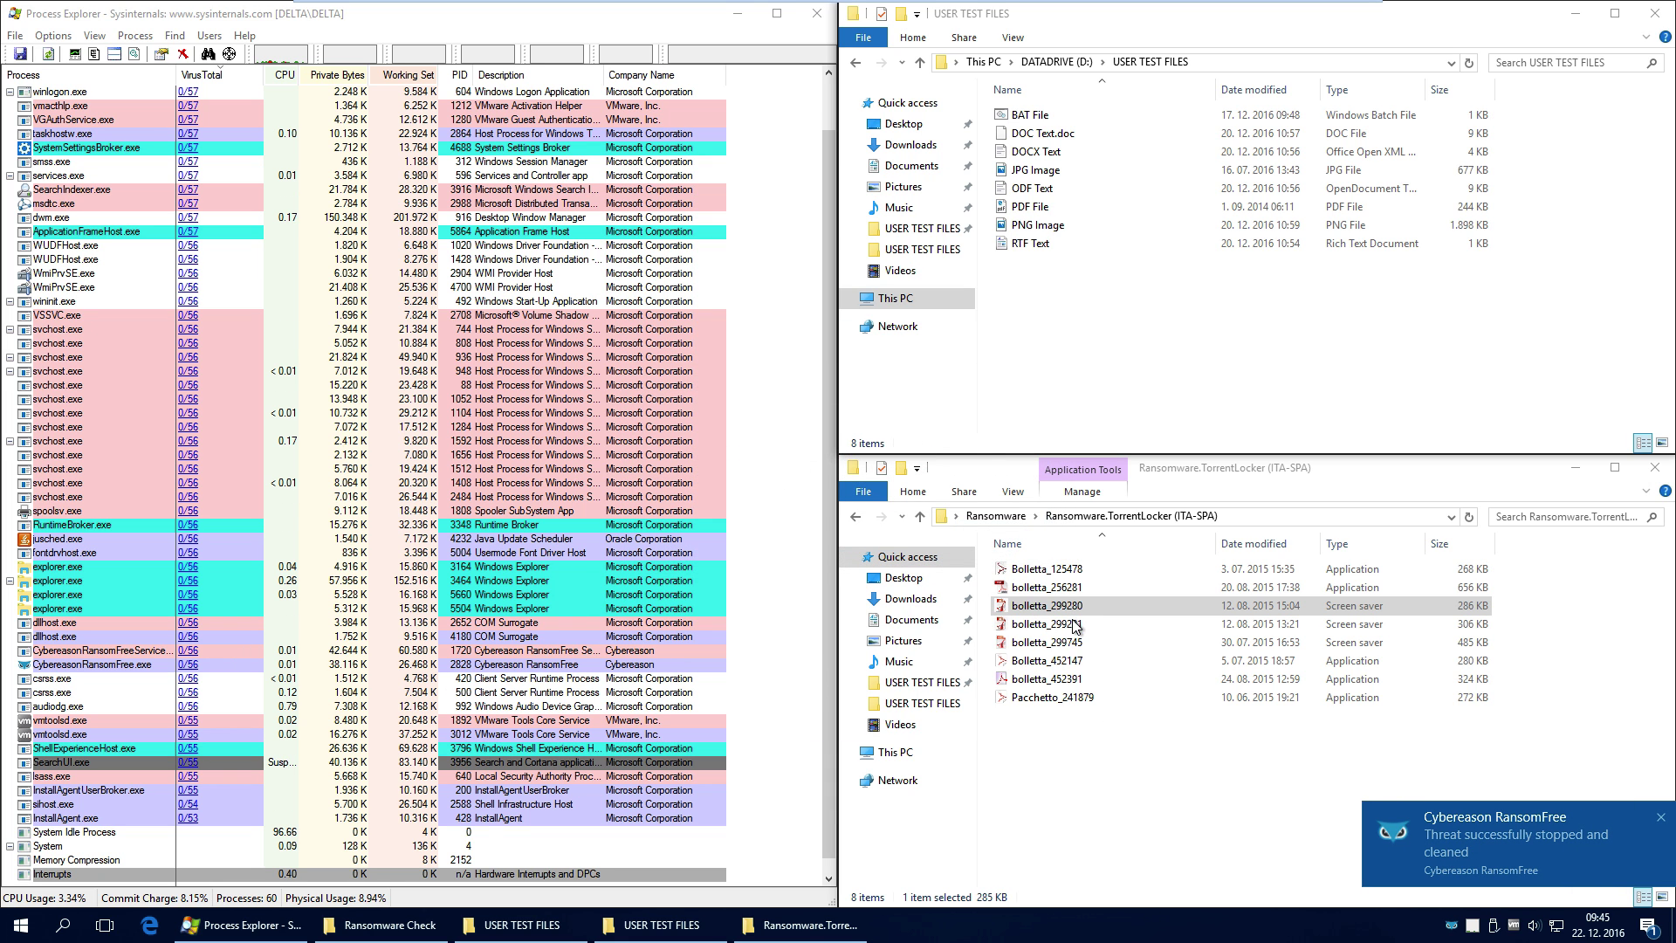
# Show the desktop to inspect it, then bring back the Ransomware.TorrentLocker (ITA-SPA) folder window
pyautogui.click(853, 900)
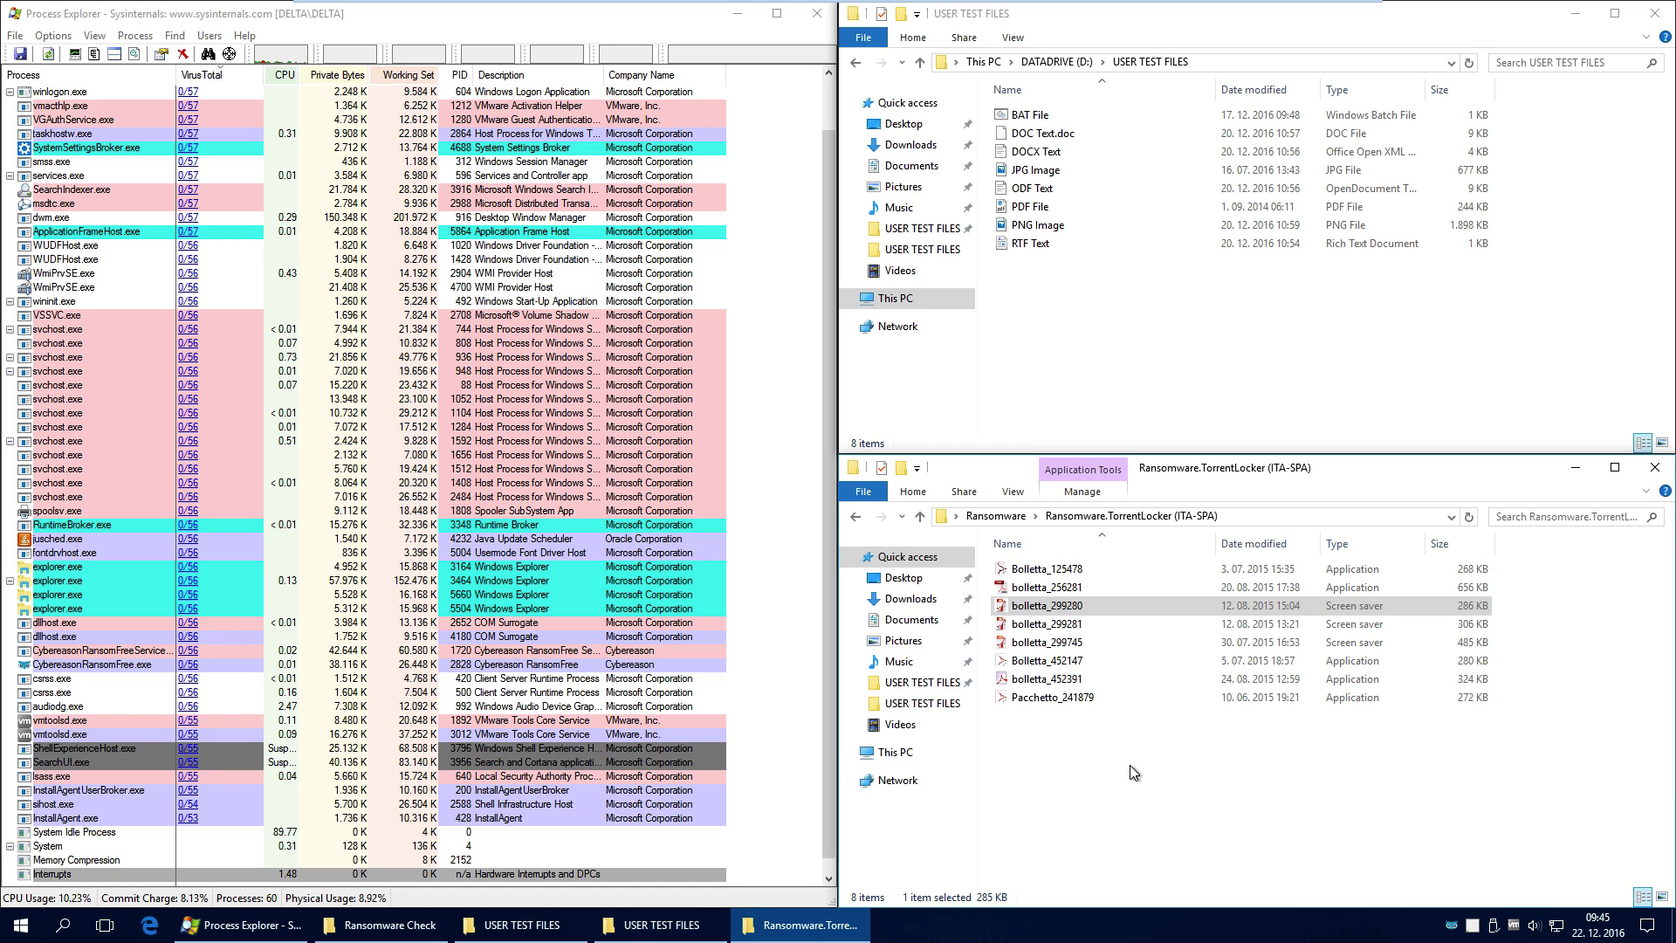
pyautogui.rightClick(799, 931)
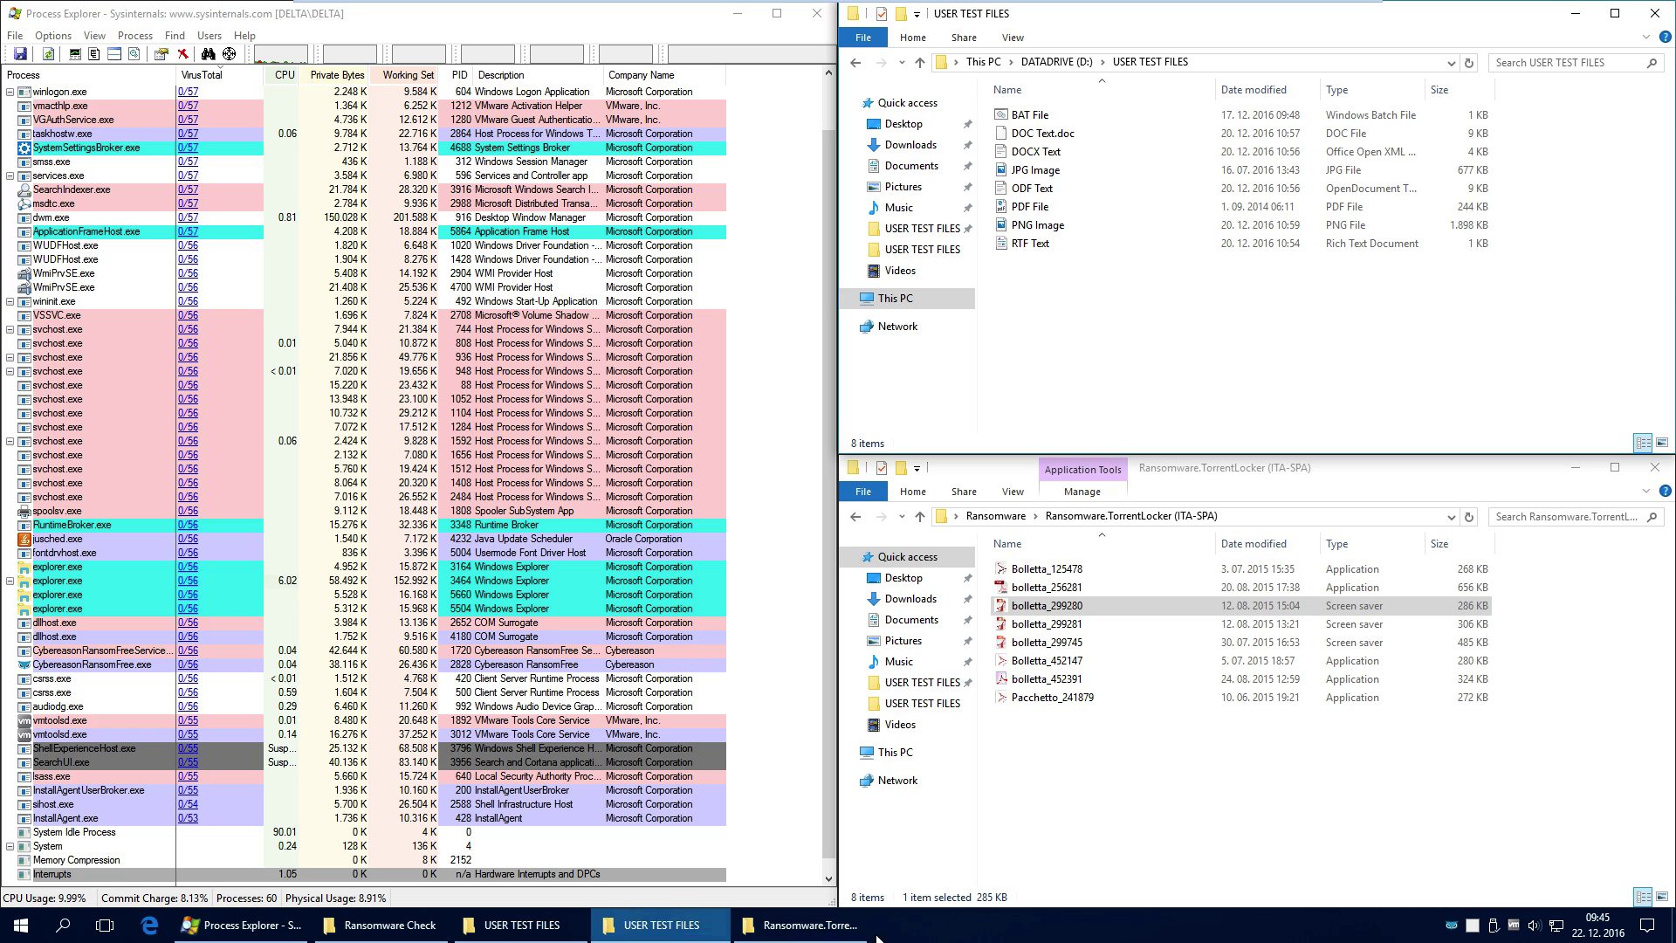
pyautogui.rightClick(978, 925)
pyautogui.click(1061, 797)
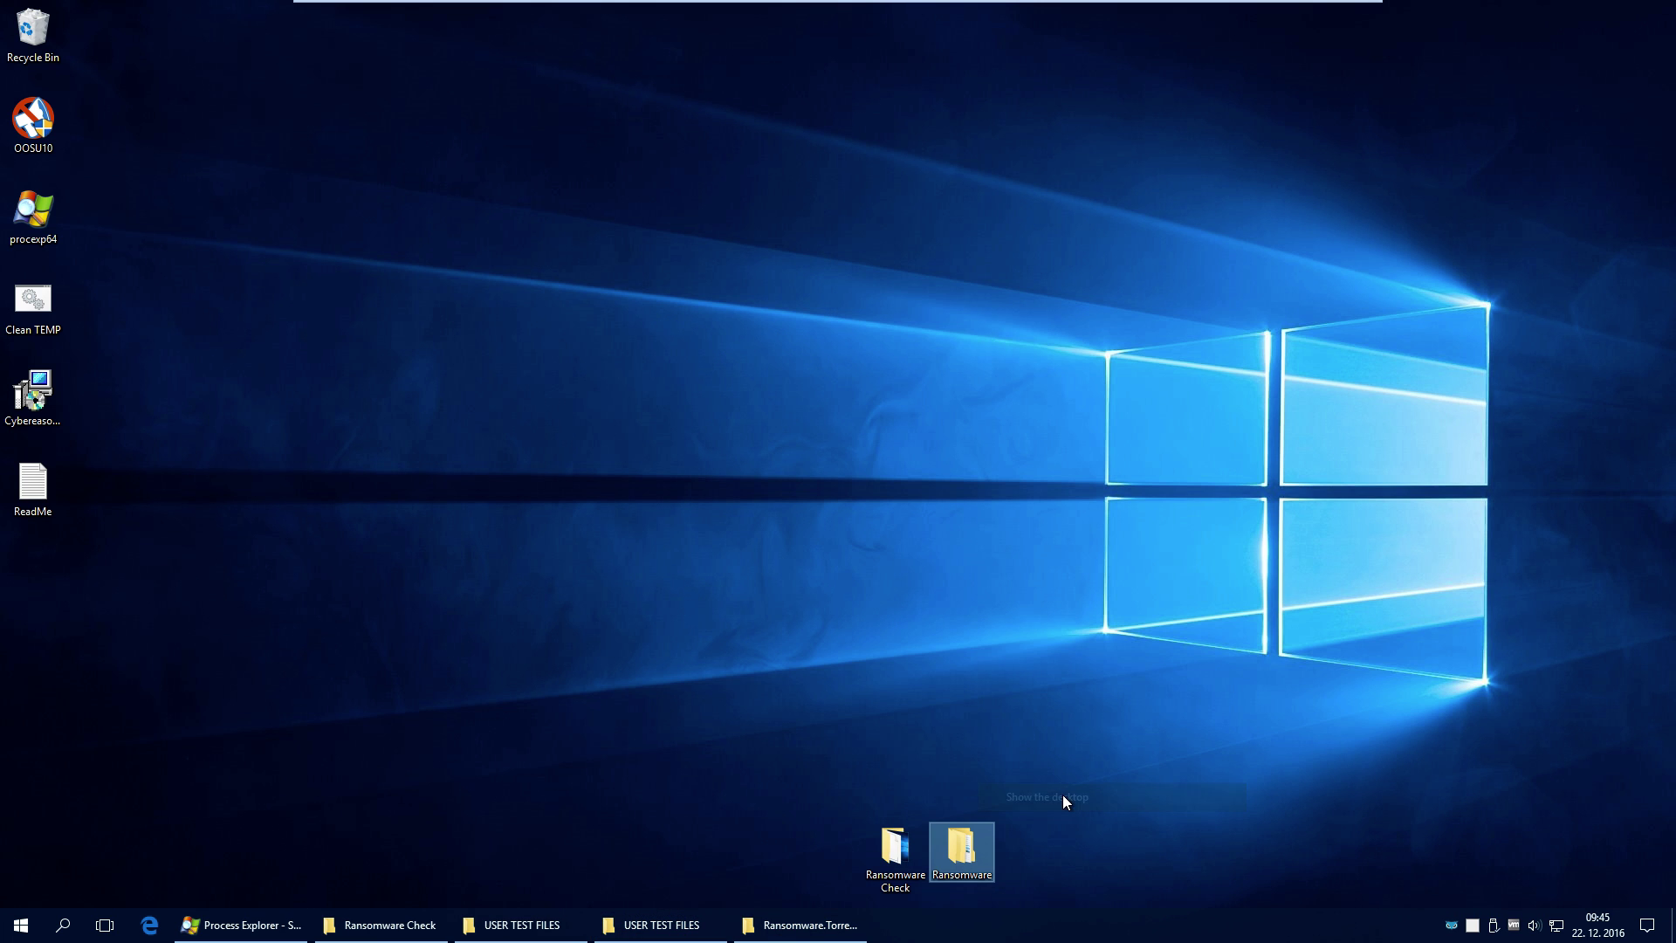
pyautogui.click(817, 938)
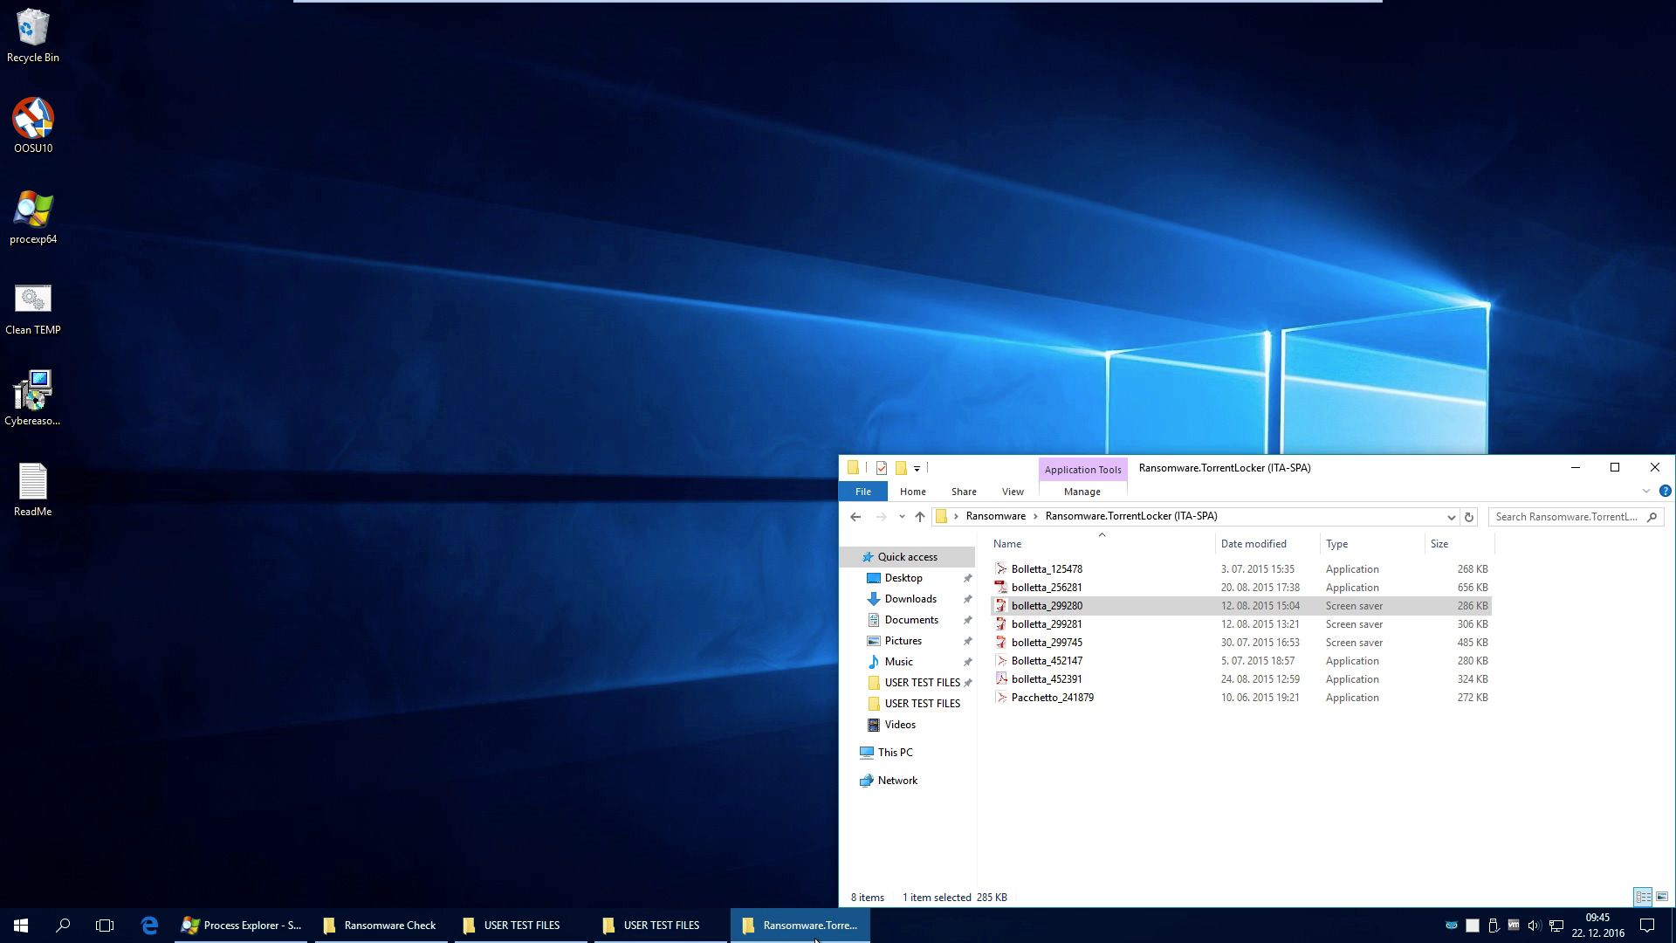
pyautogui.moveTo(822, 919)
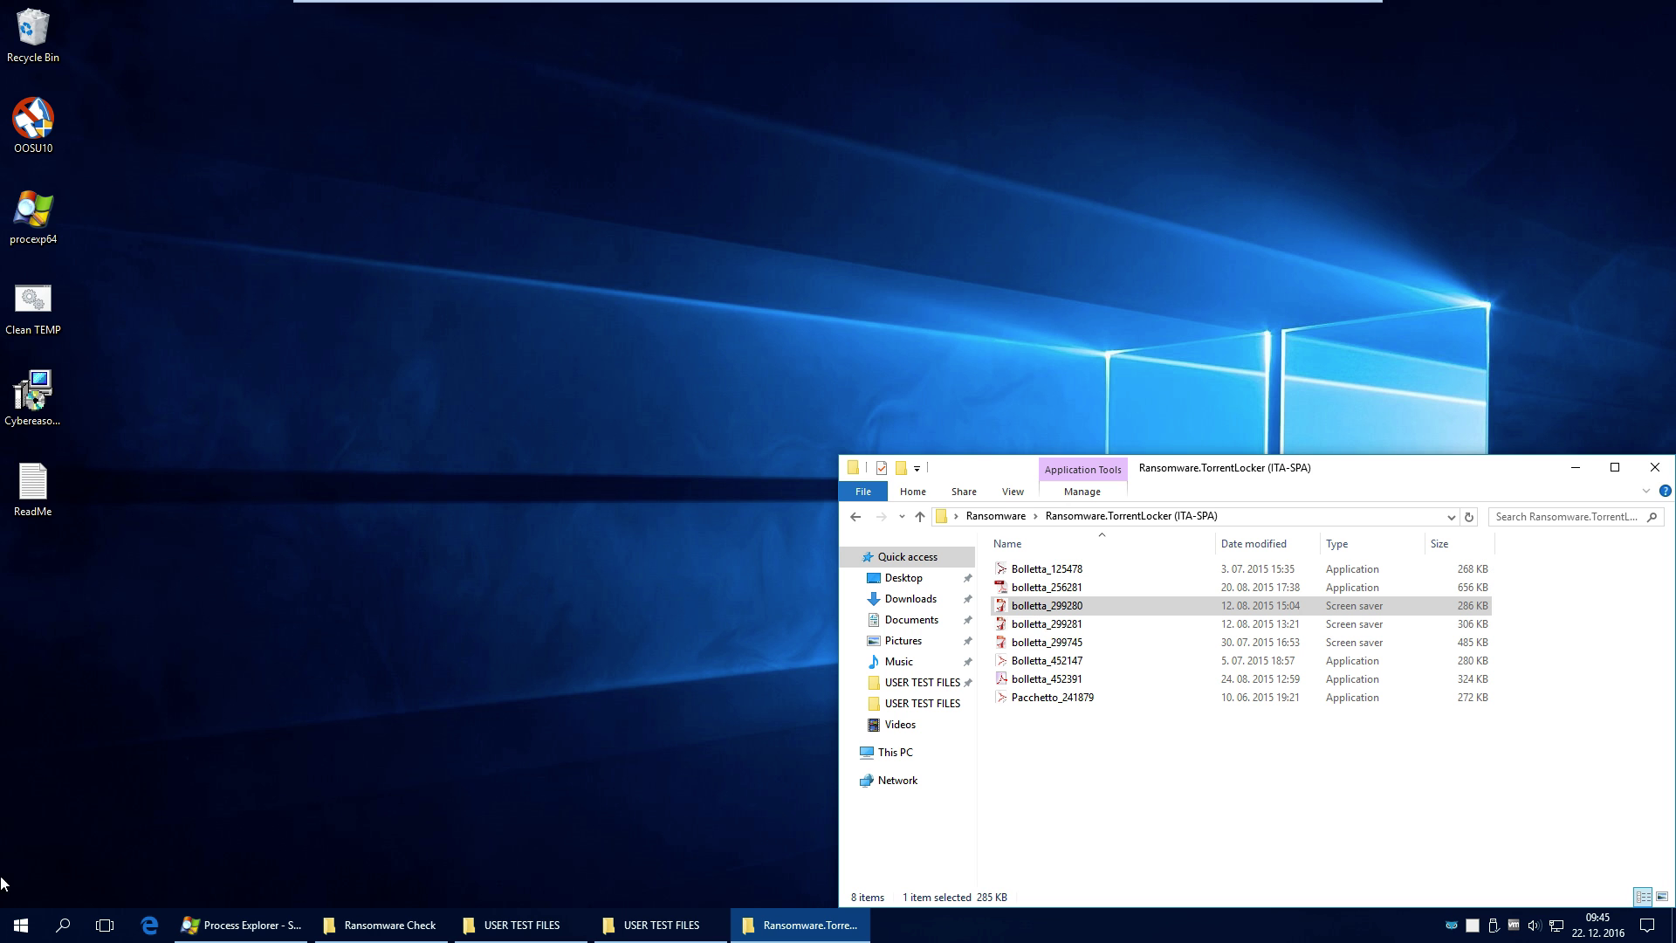
# Sign out of Windows and sign back in to the same user account
pyautogui.rightClick(15, 928)
pyautogui.moveTo(93, 861)
pyautogui.click(278, 779)
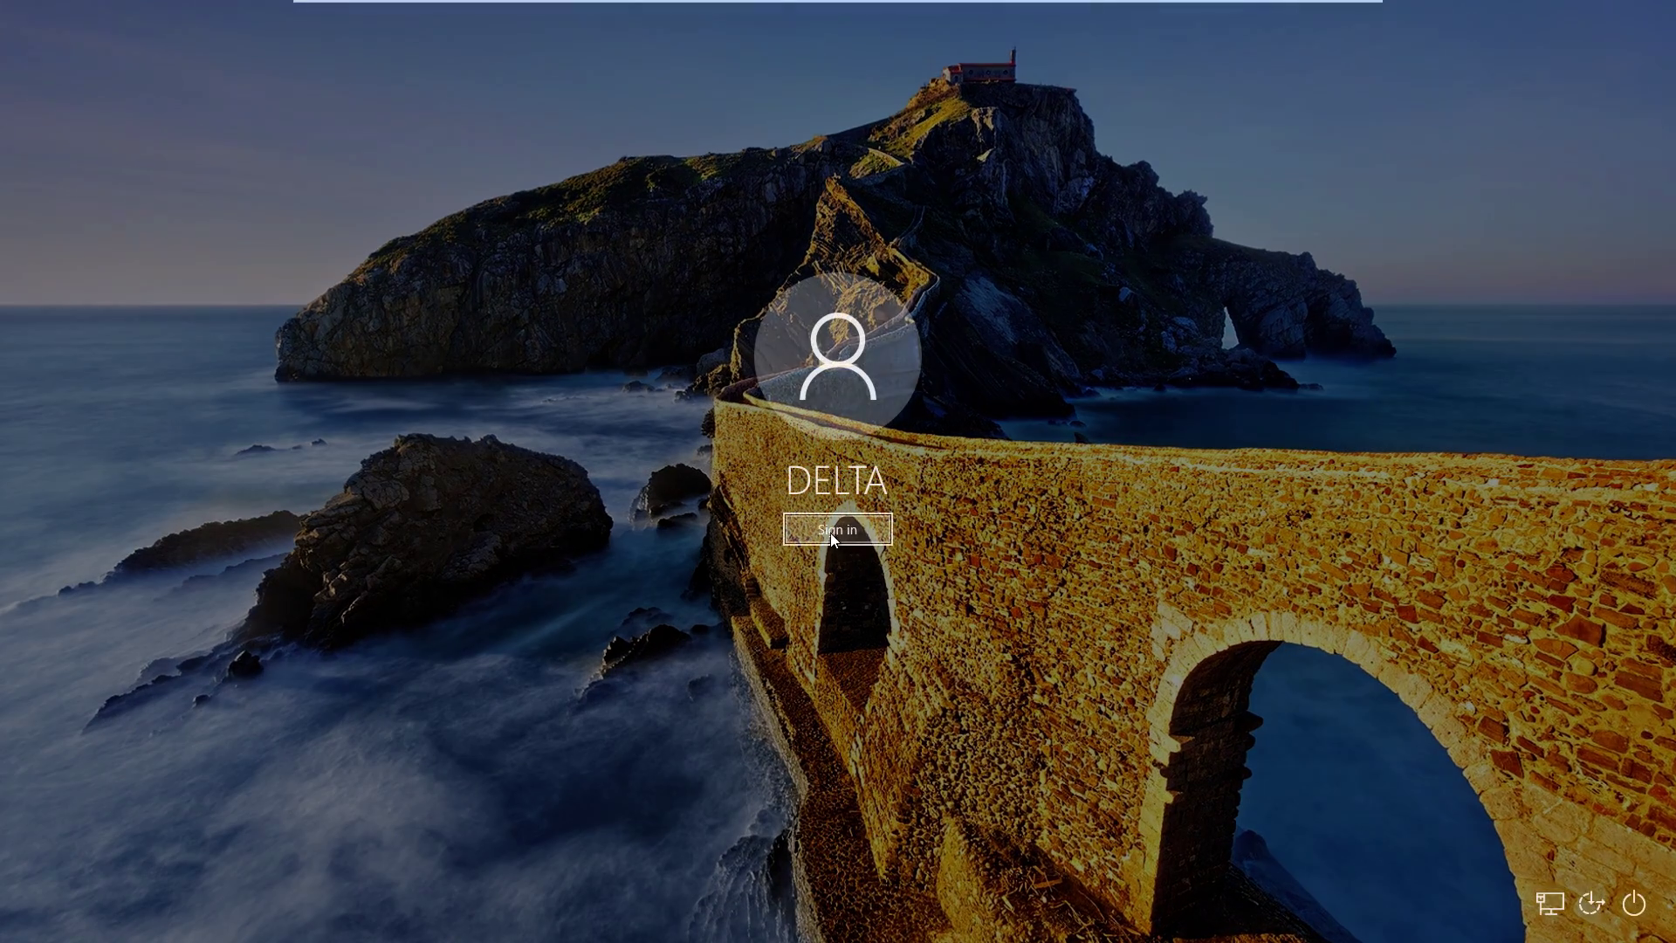
pyautogui.click(831, 533)
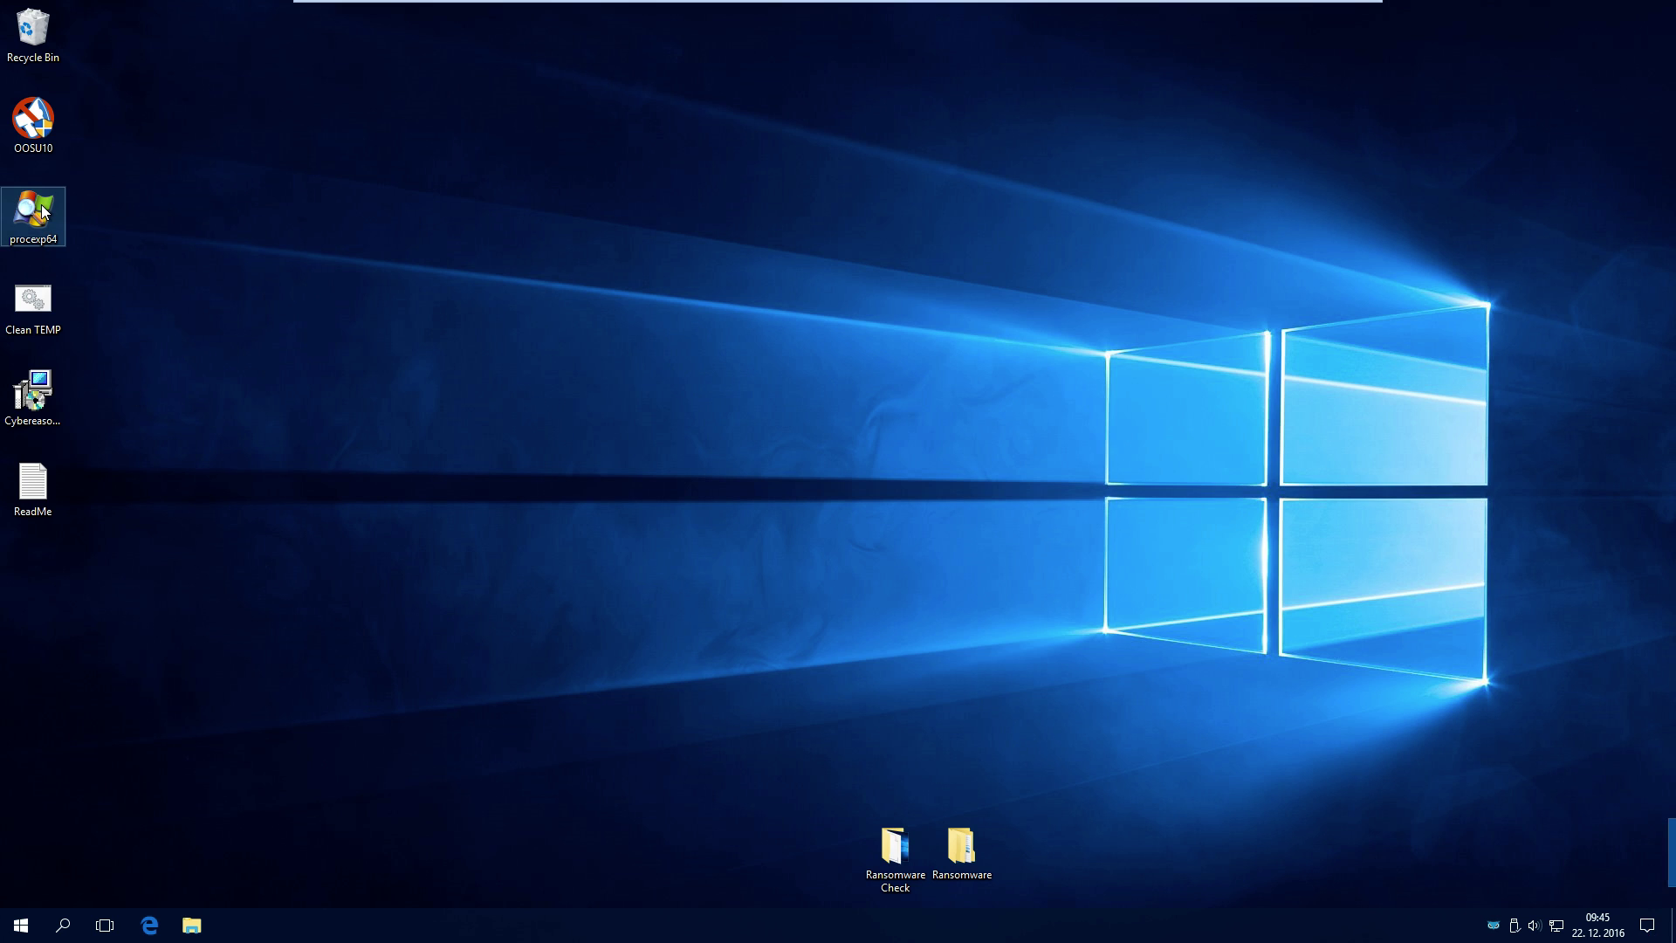
# Open the USER TEST FILES folder on DATADRIVE (D:) in File Explorer
pyautogui.click(18, 924)
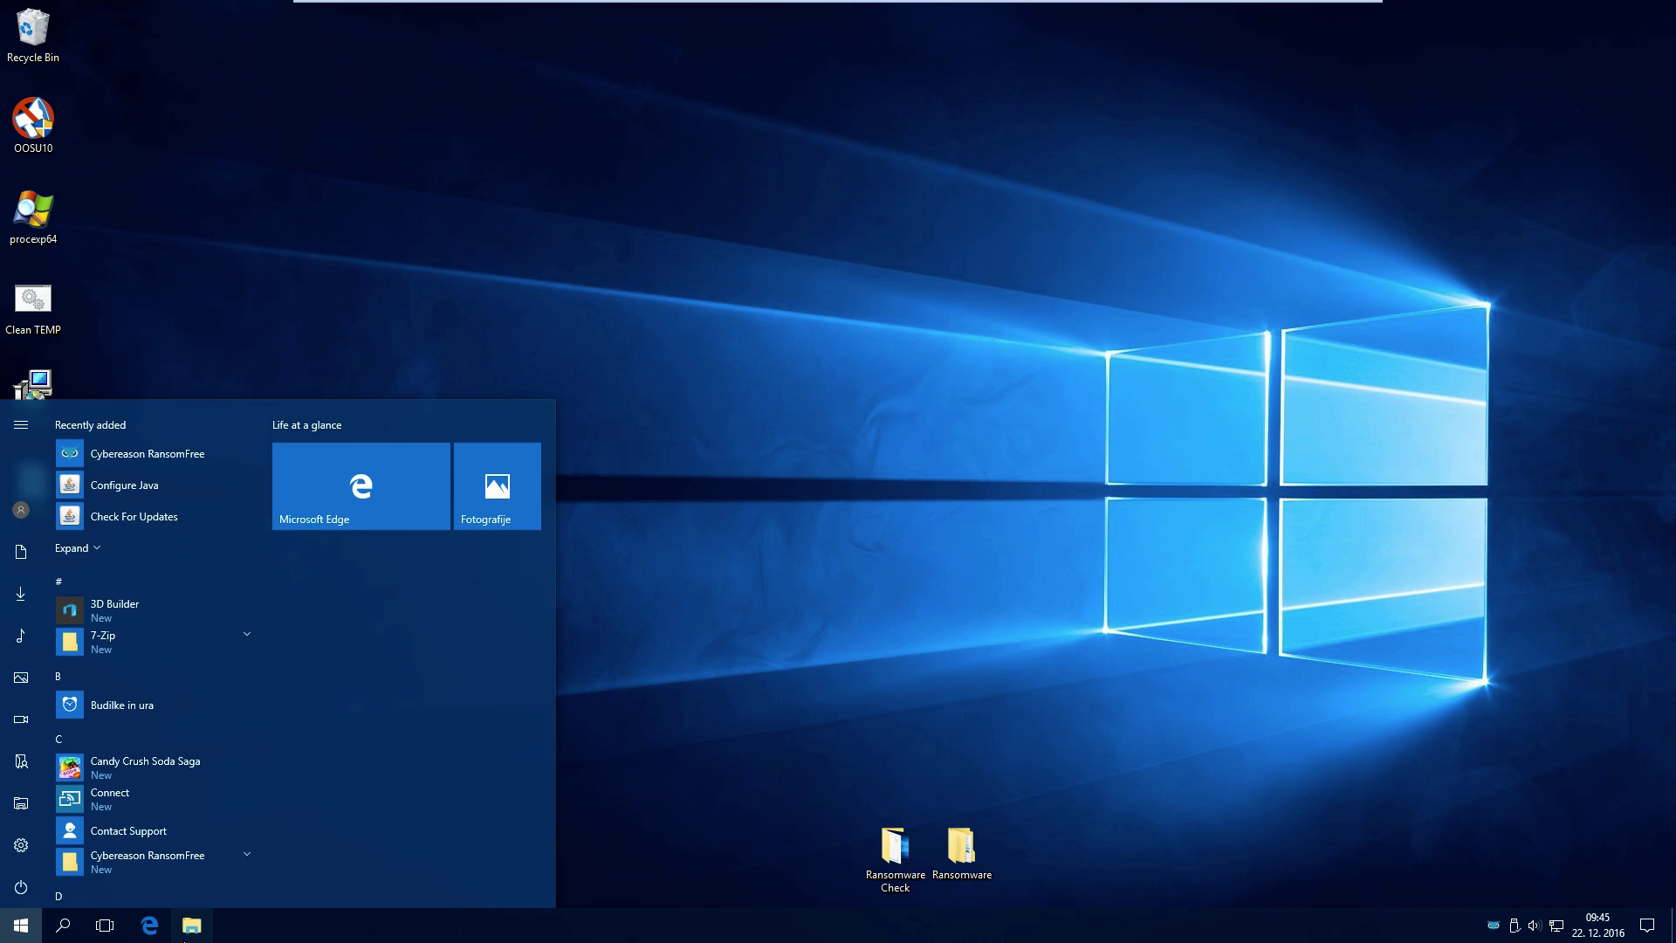
pyautogui.press('super+e')
pyautogui.click(489, 574)
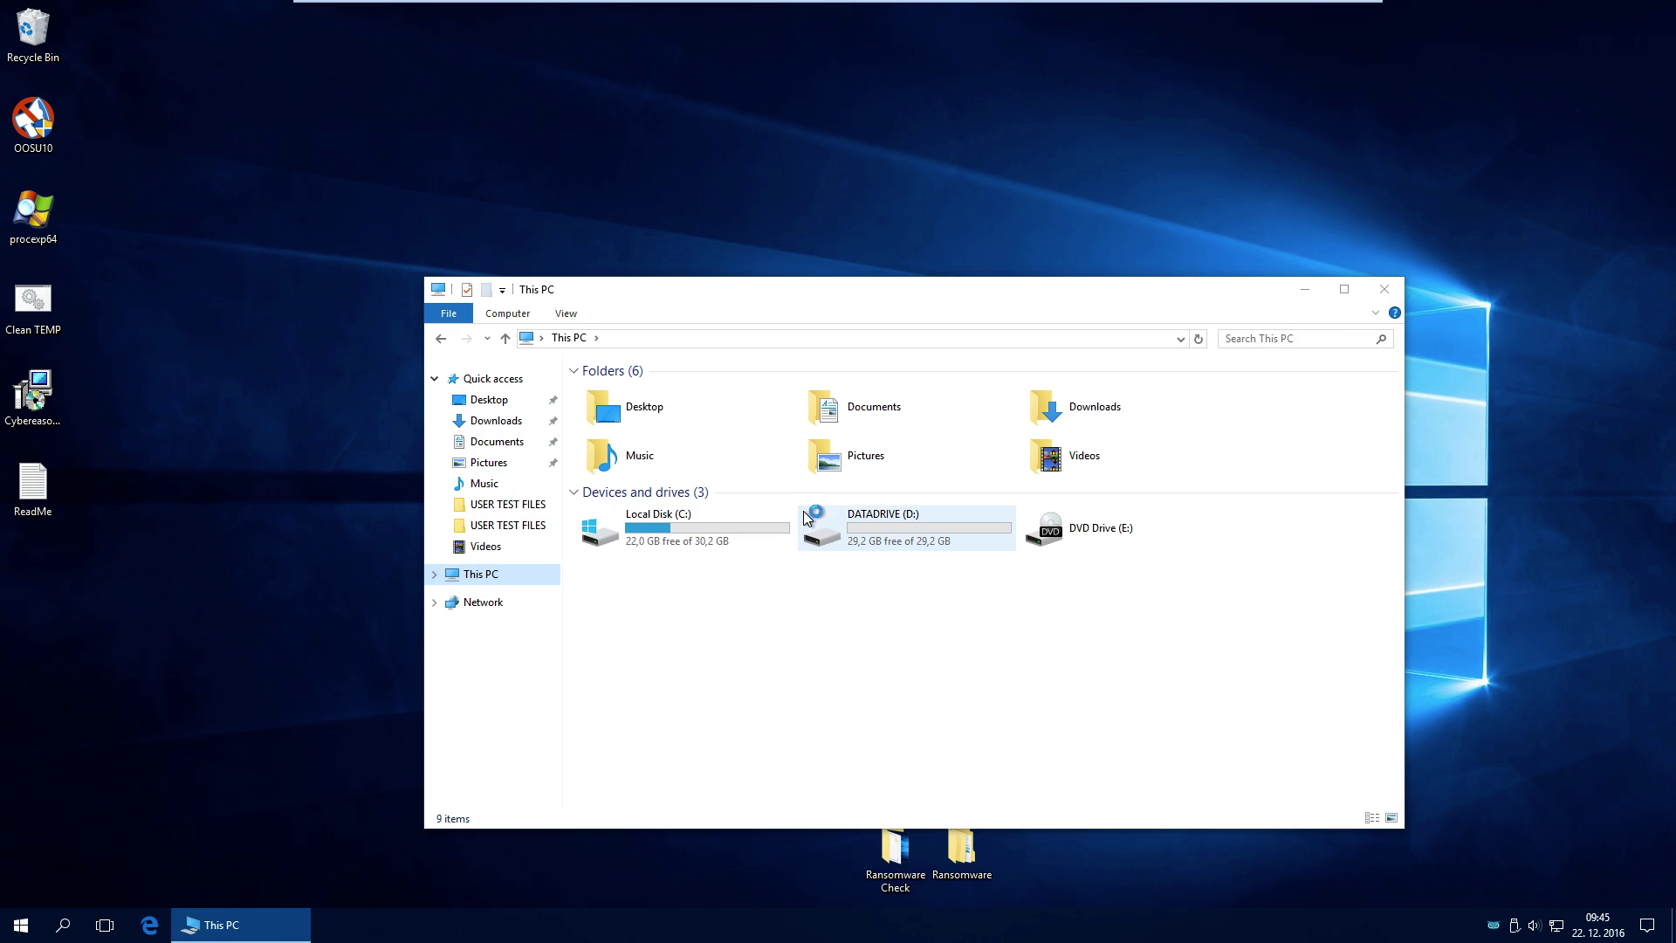
pyautogui.doubleClick(908, 531)
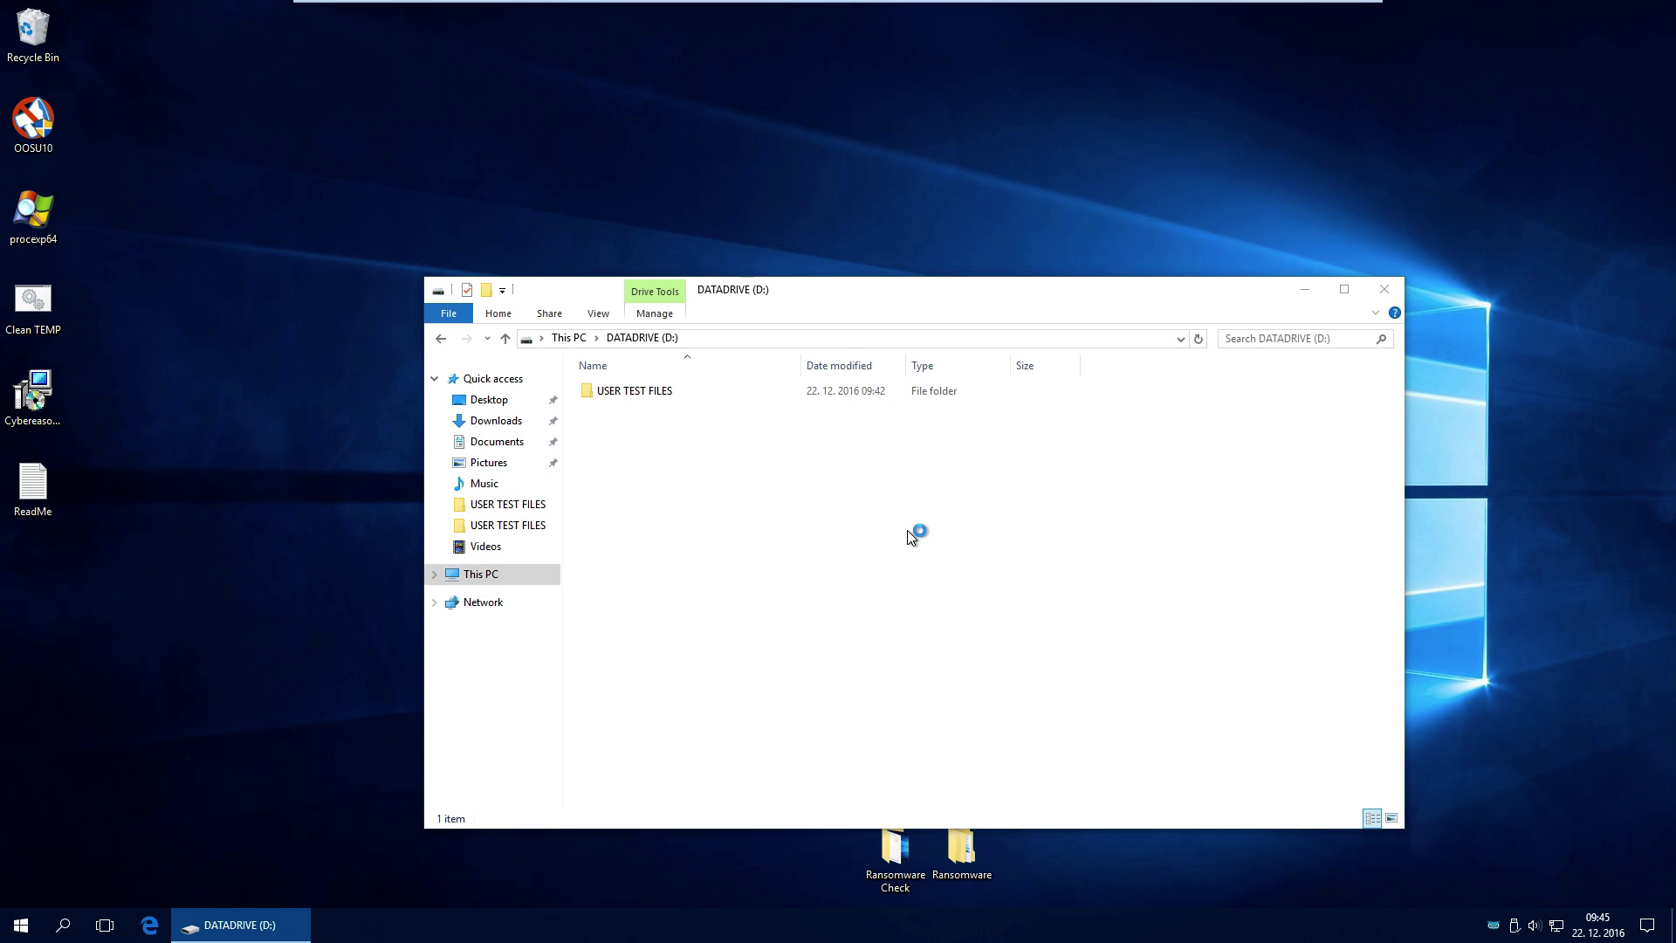
pyautogui.doubleClick(637, 397)
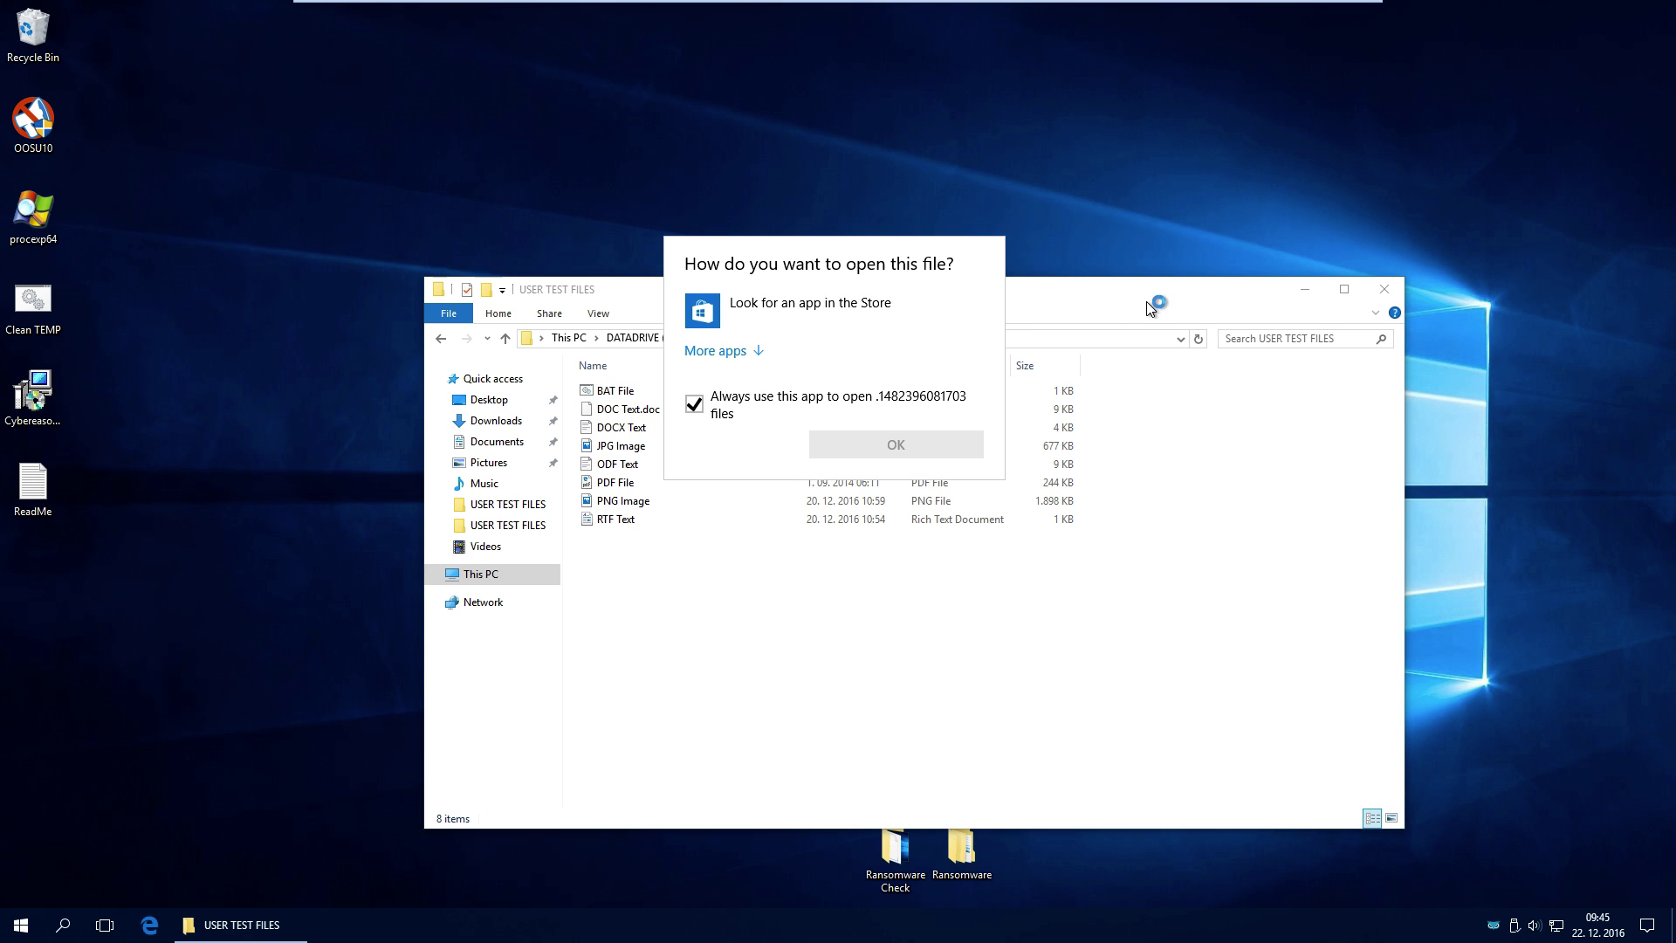
# Dismiss the app chooser for .1482396081703 files with its always-use option off, and snap the D: test folder to the upper-right quarter
pyautogui.click(695, 404)
pyautogui.click(1047, 186)
pyautogui.moveTo(1059, 292); pyautogui.dragTo(1675, 0)
pyautogui.click(835, 637)
# Launch procexp64 with permission to make changes and snap Process Explorer to the left half of the desktop
pyautogui.doubleClick(35, 214)
pyautogui.click(810, 582)
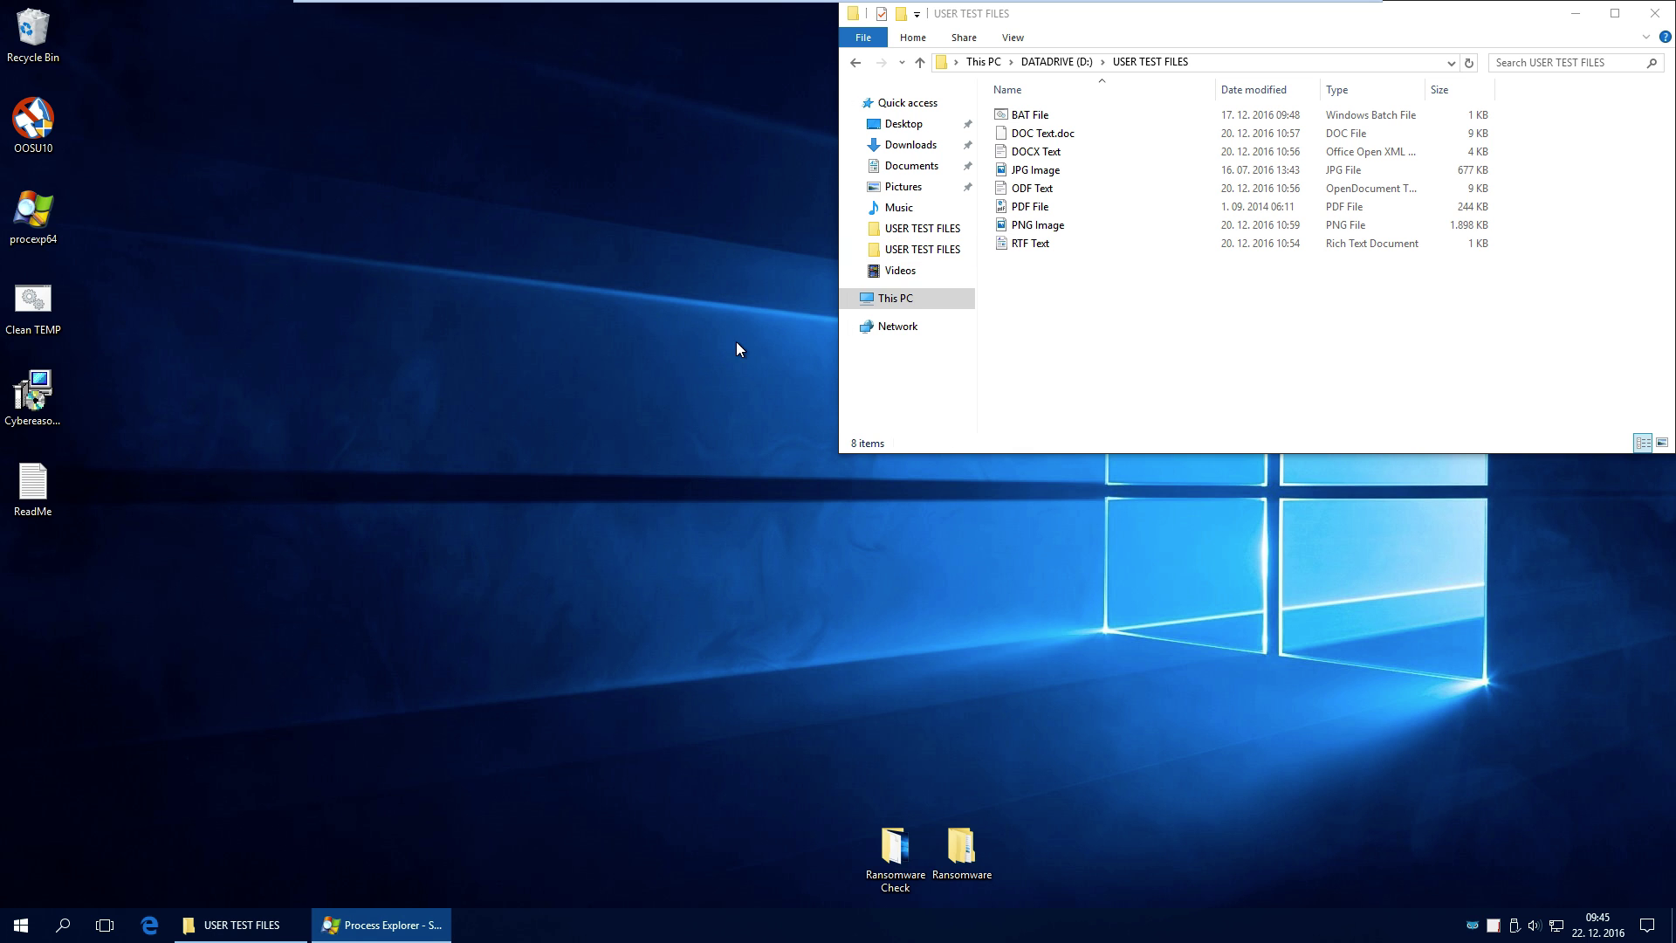
pyautogui.moveTo(438, 52); pyautogui.dragTo(0, 192)
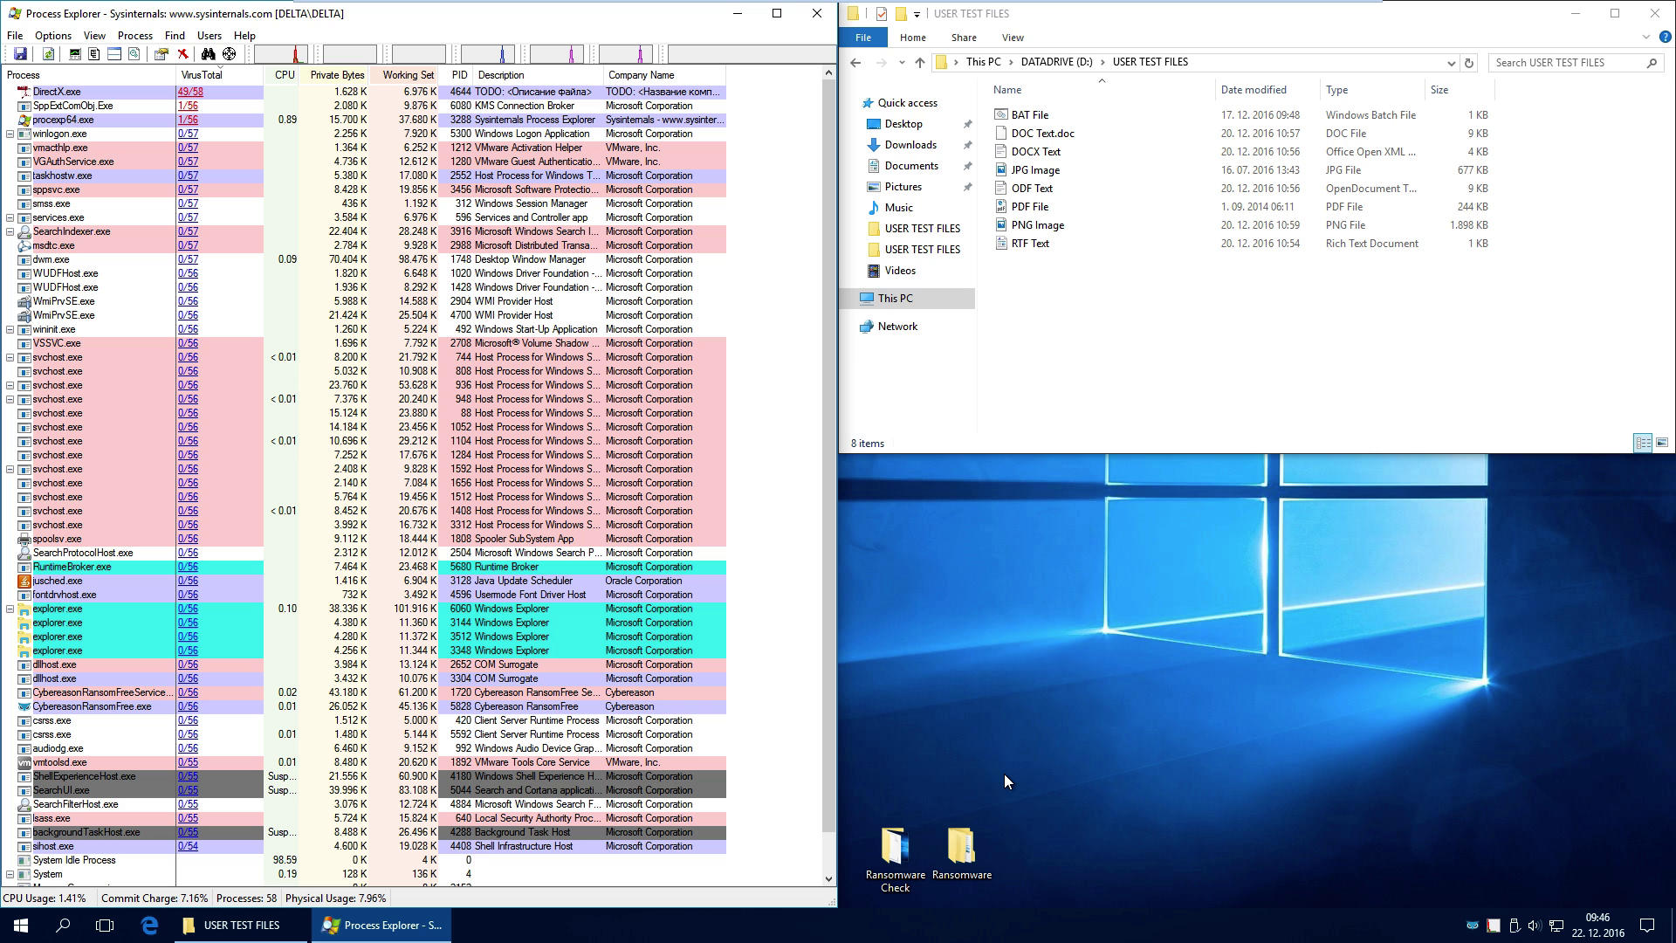
# Open the Ransomware Check folder from the desktop and snap its window to the upper-right quarter
pyautogui.doubleClick(895, 845)
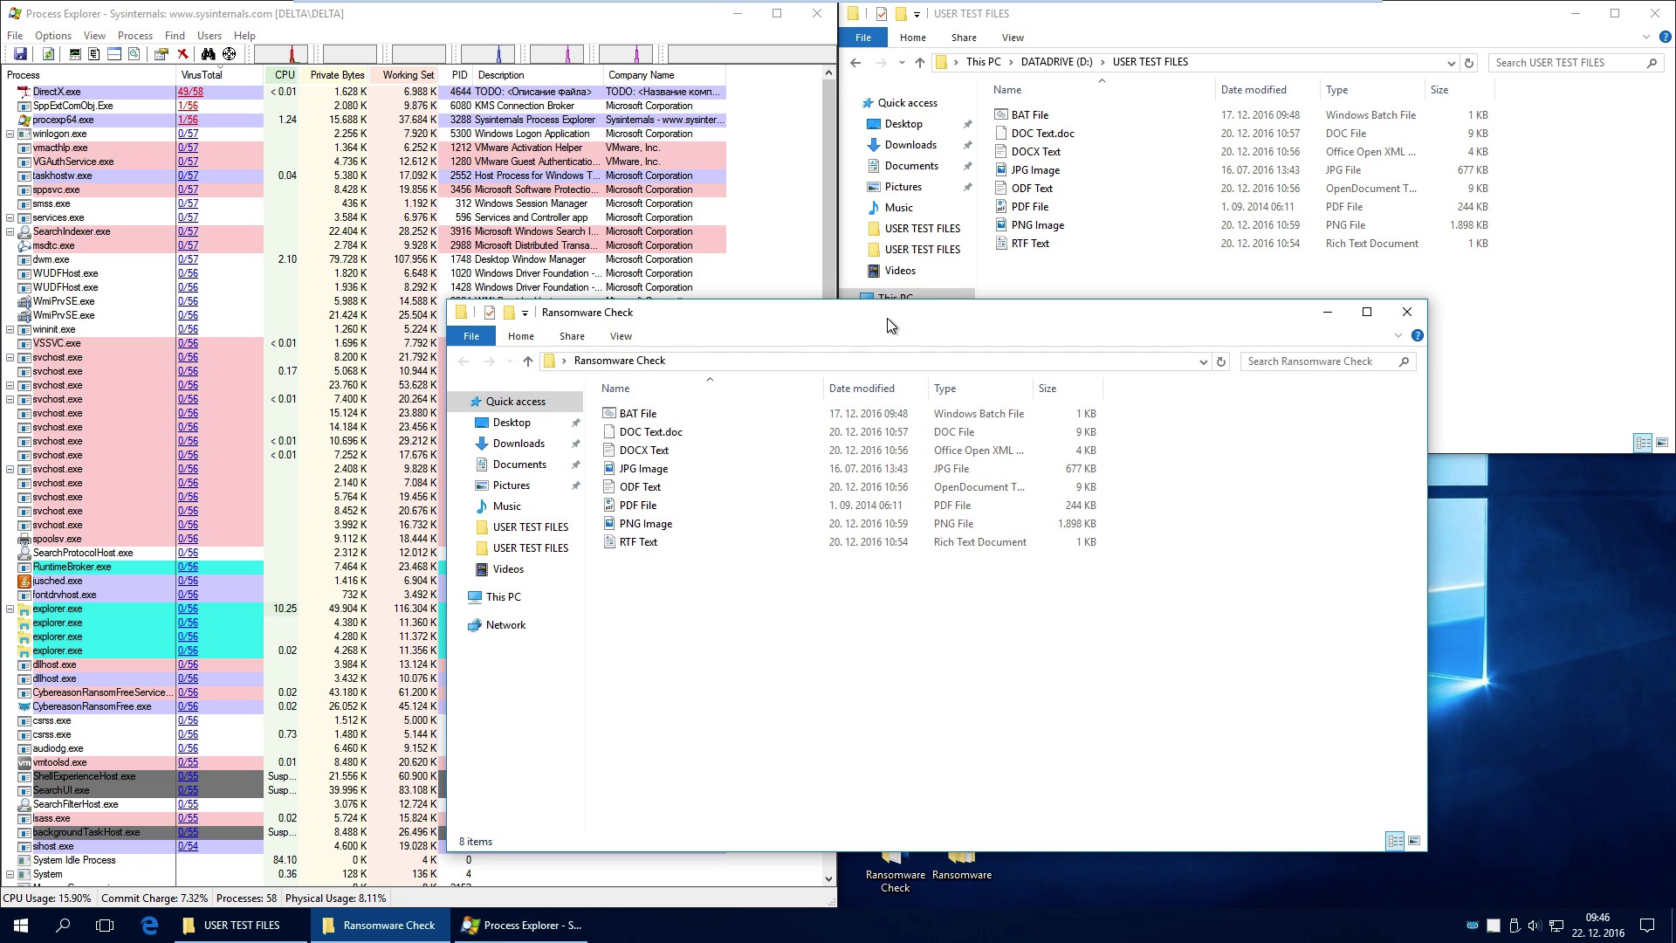
pyautogui.click(1475, 647)
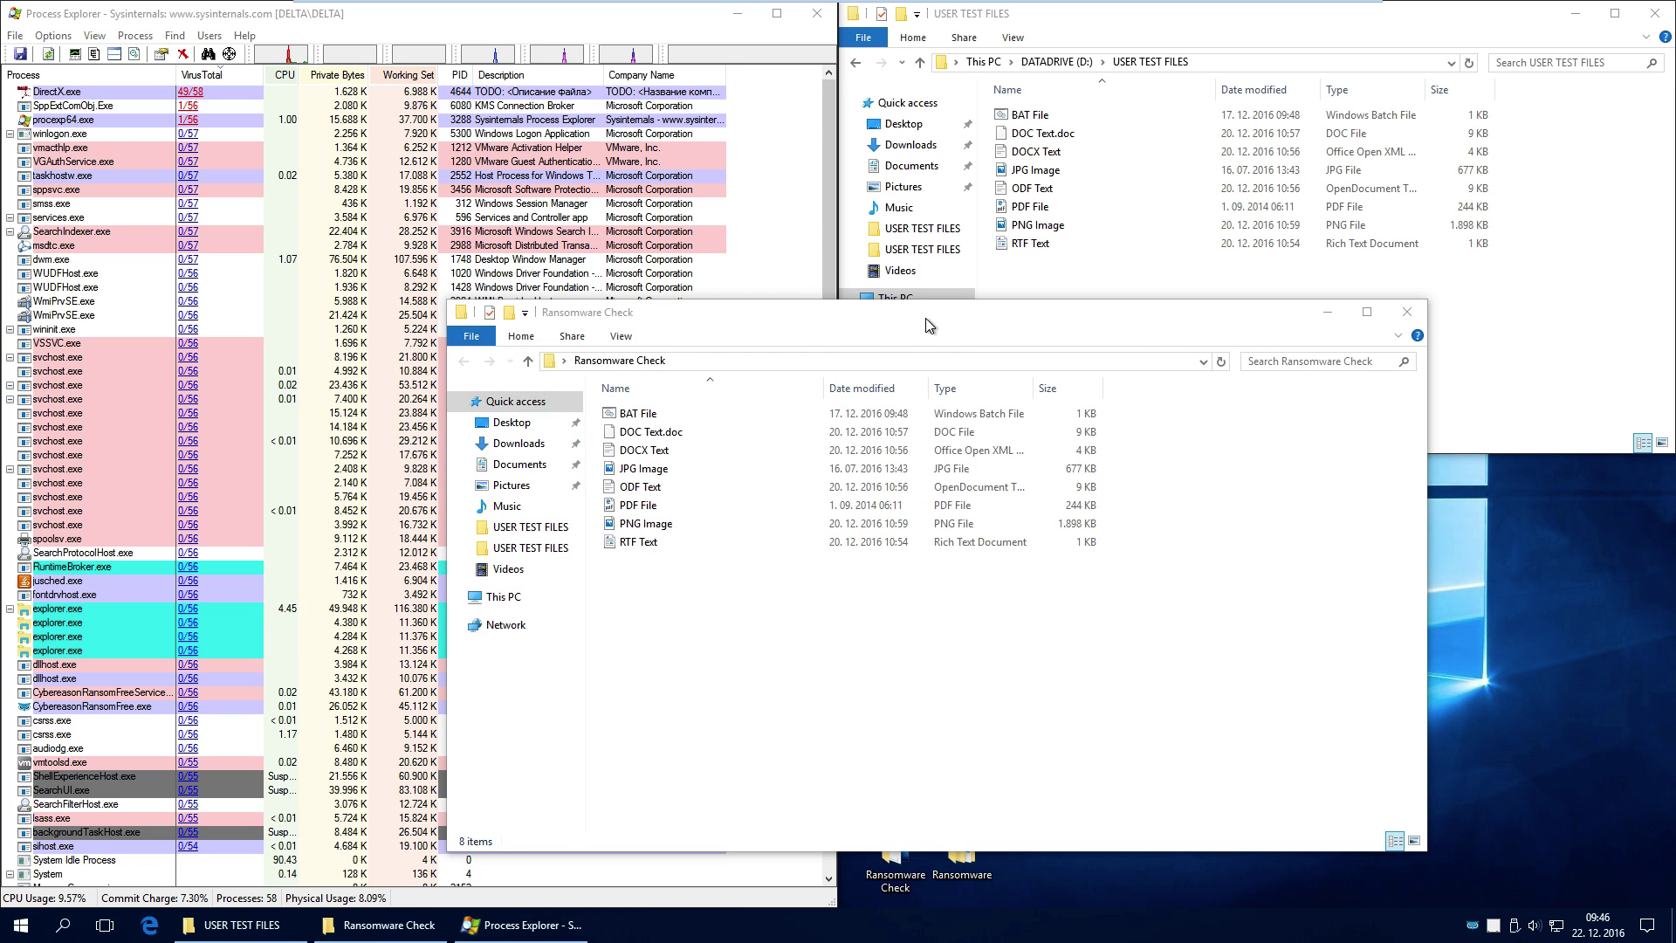
pyautogui.moveTo(925, 314); pyautogui.dragTo(1672, 5)
pyautogui.click(955, 774)
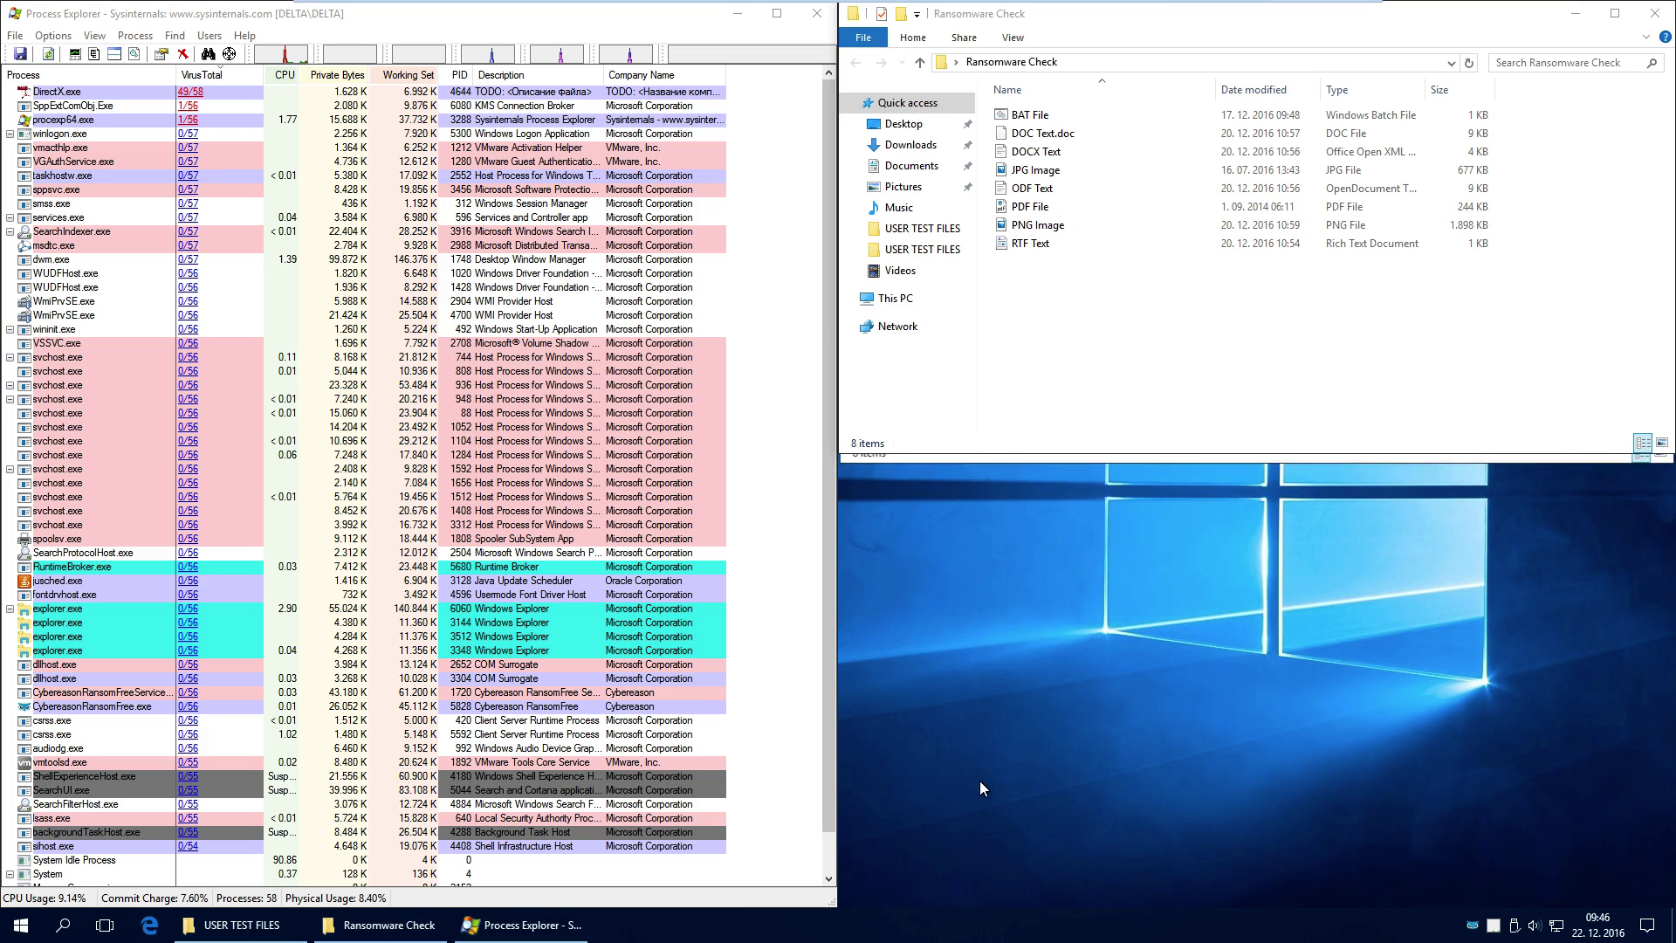
# Open the desktop Ransomware folder in the lower-right quarter, enter Ransomware.TorrentLocker (ITA-SPA), and select the bolletta_299281 sample
pyautogui.doubleClick(961, 842)
pyautogui.moveTo(983, 338); pyautogui.dragTo(1672, 939)
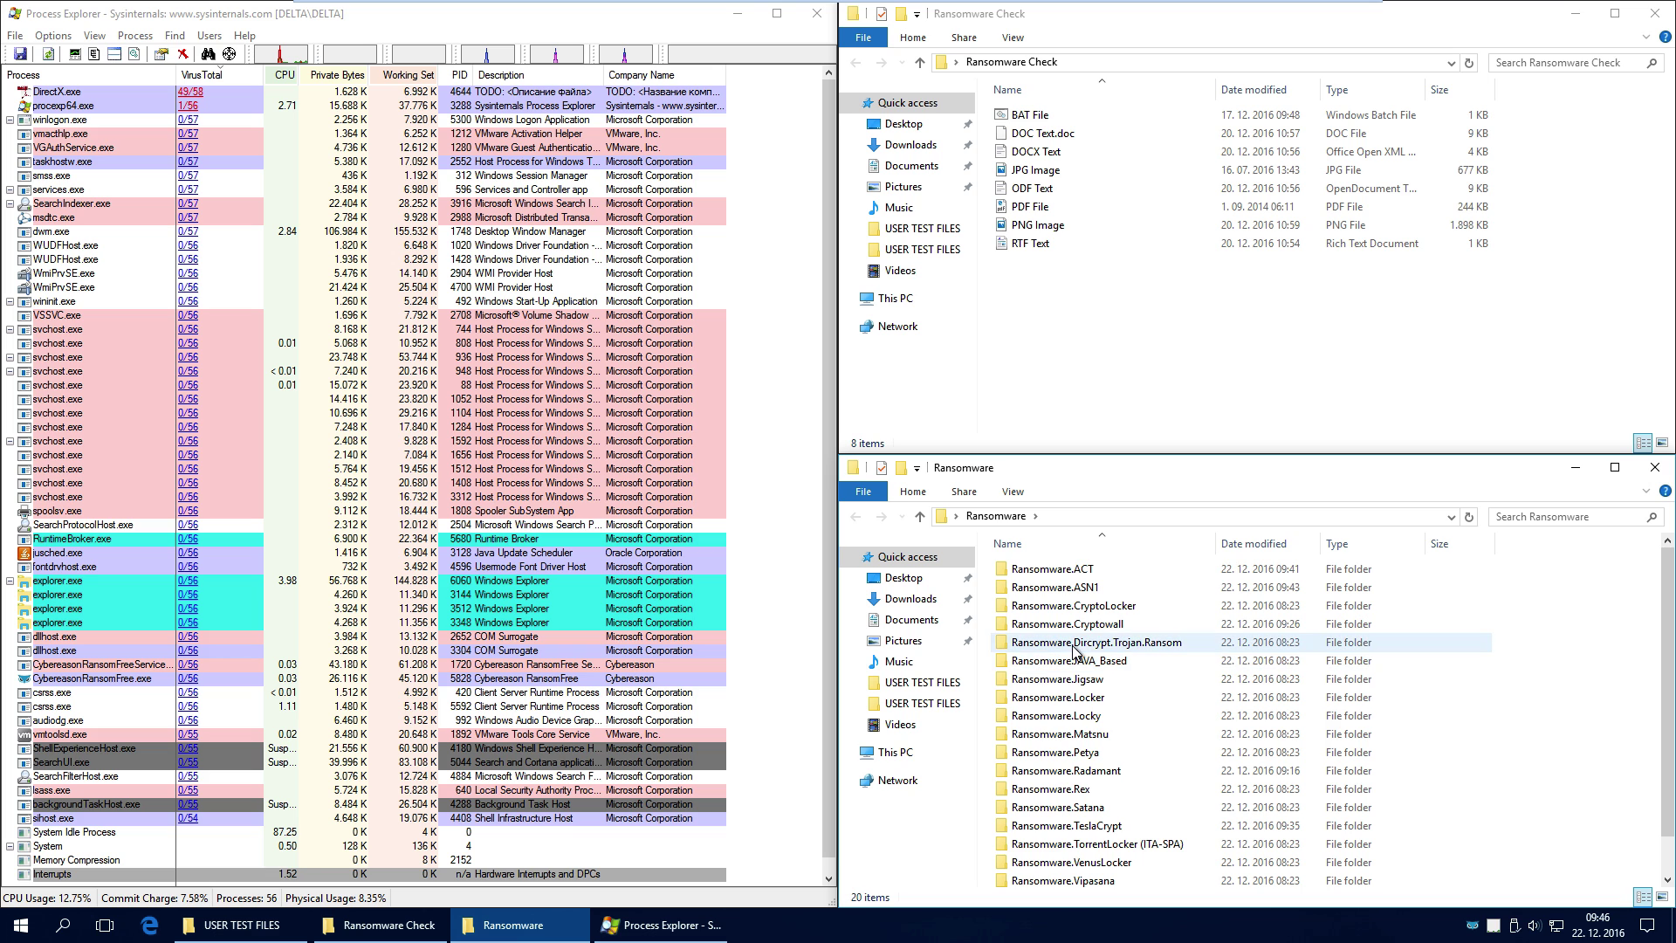
pyautogui.doubleClick(1100, 844)
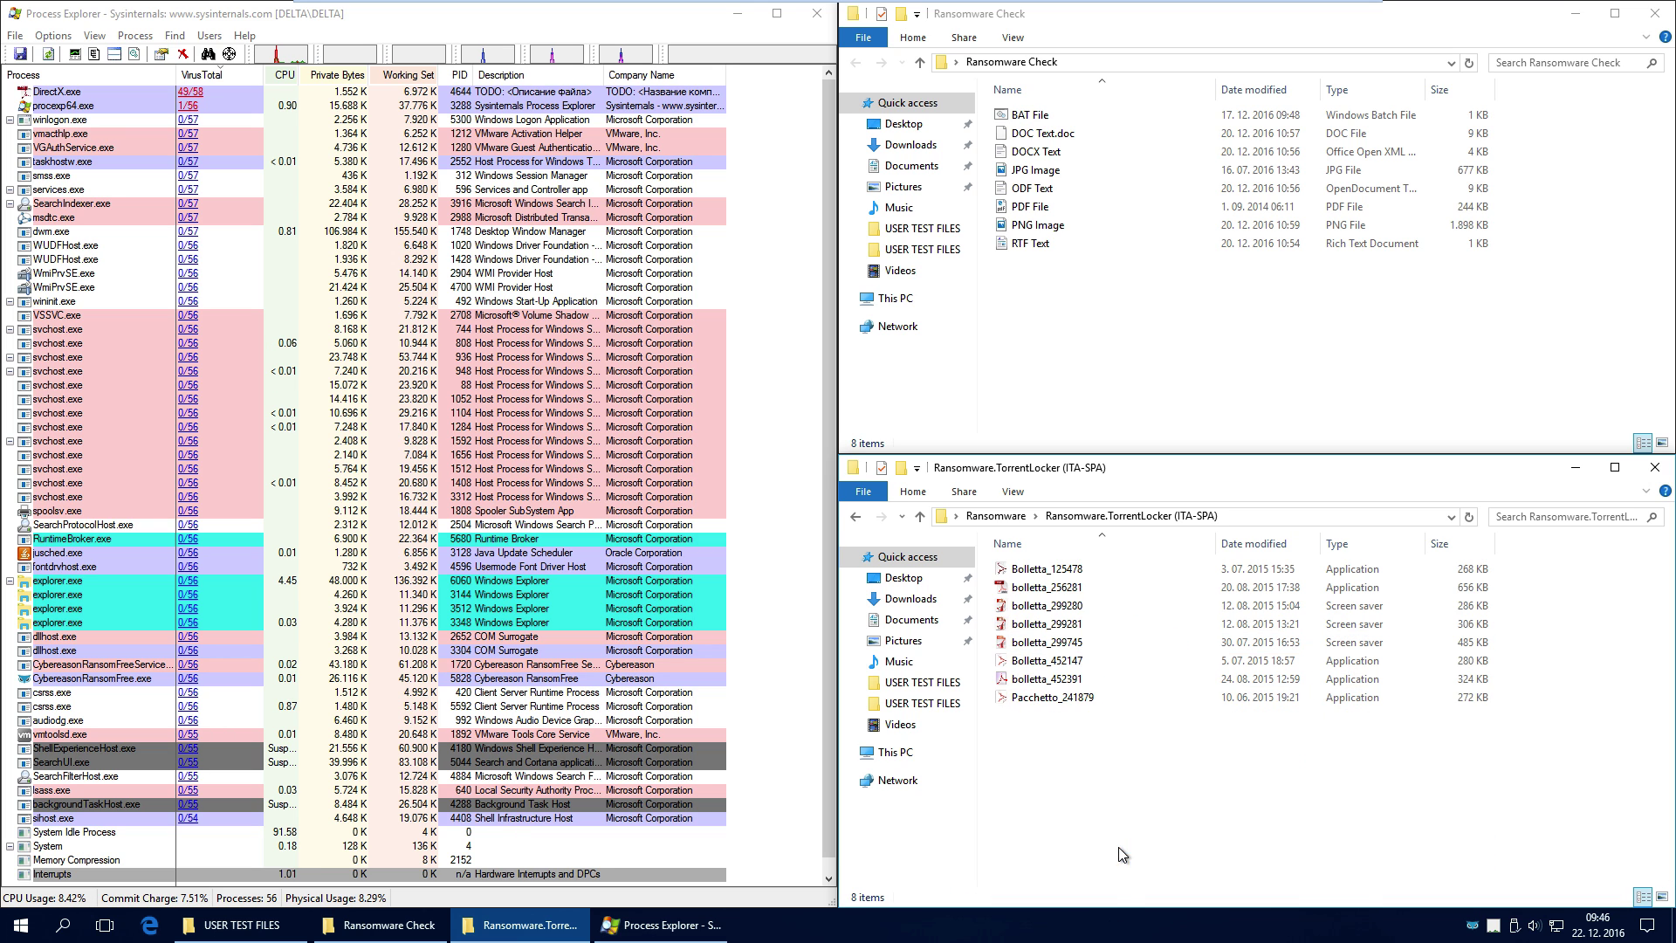
pyautogui.click(1087, 608)
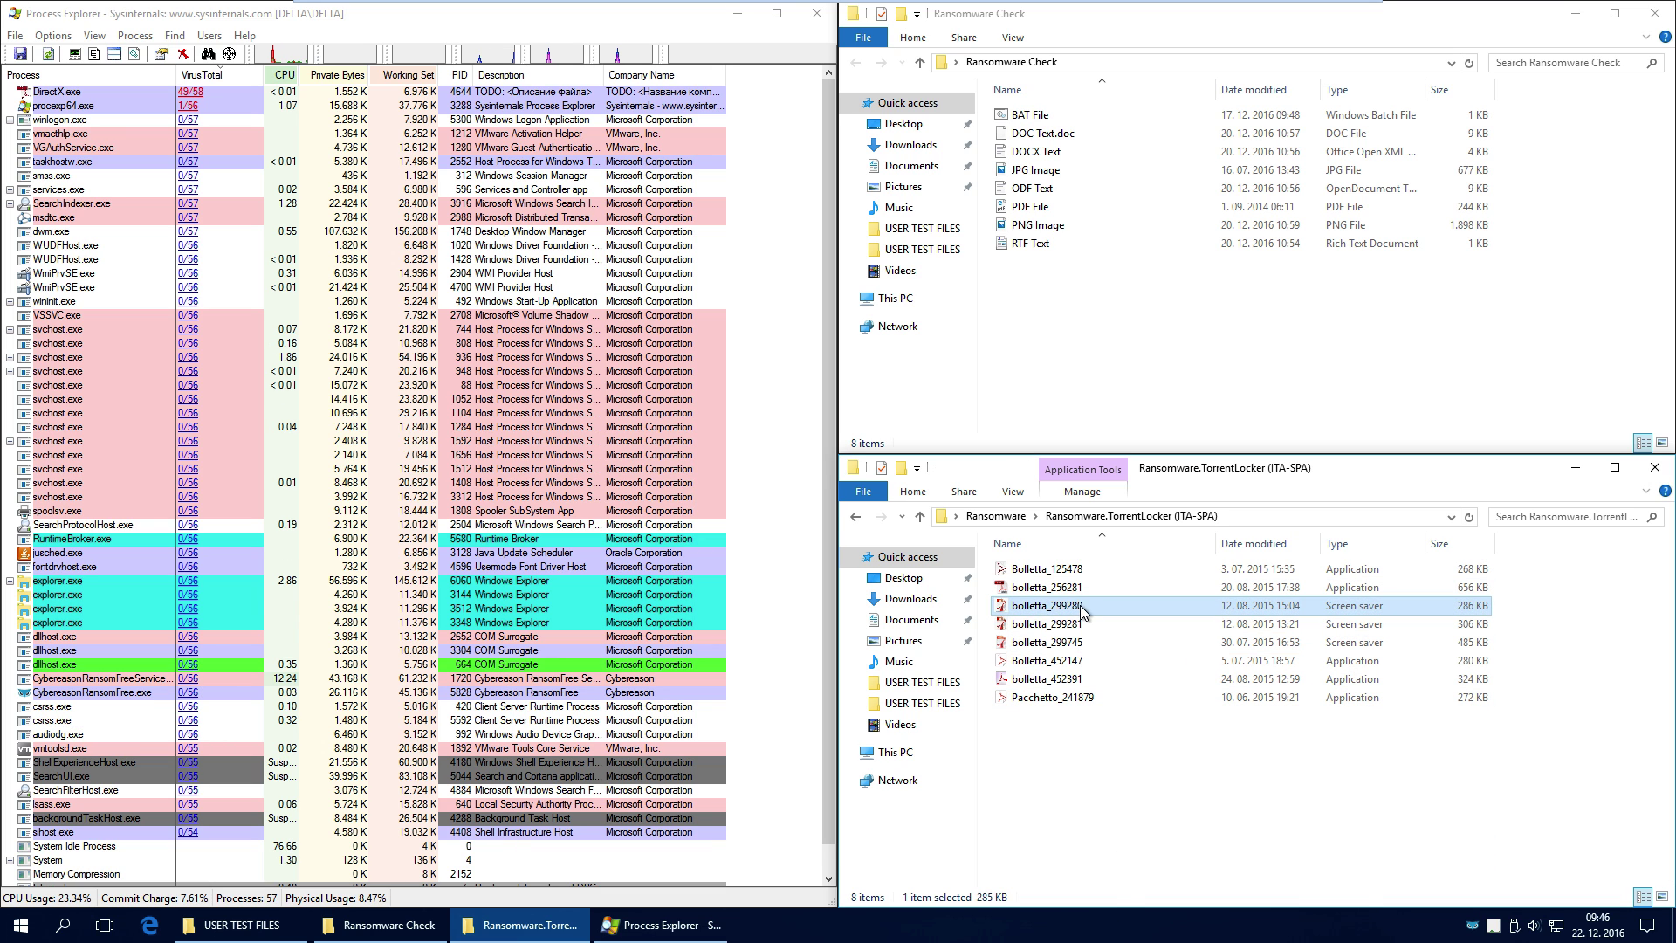
pyautogui.click(1081, 626)
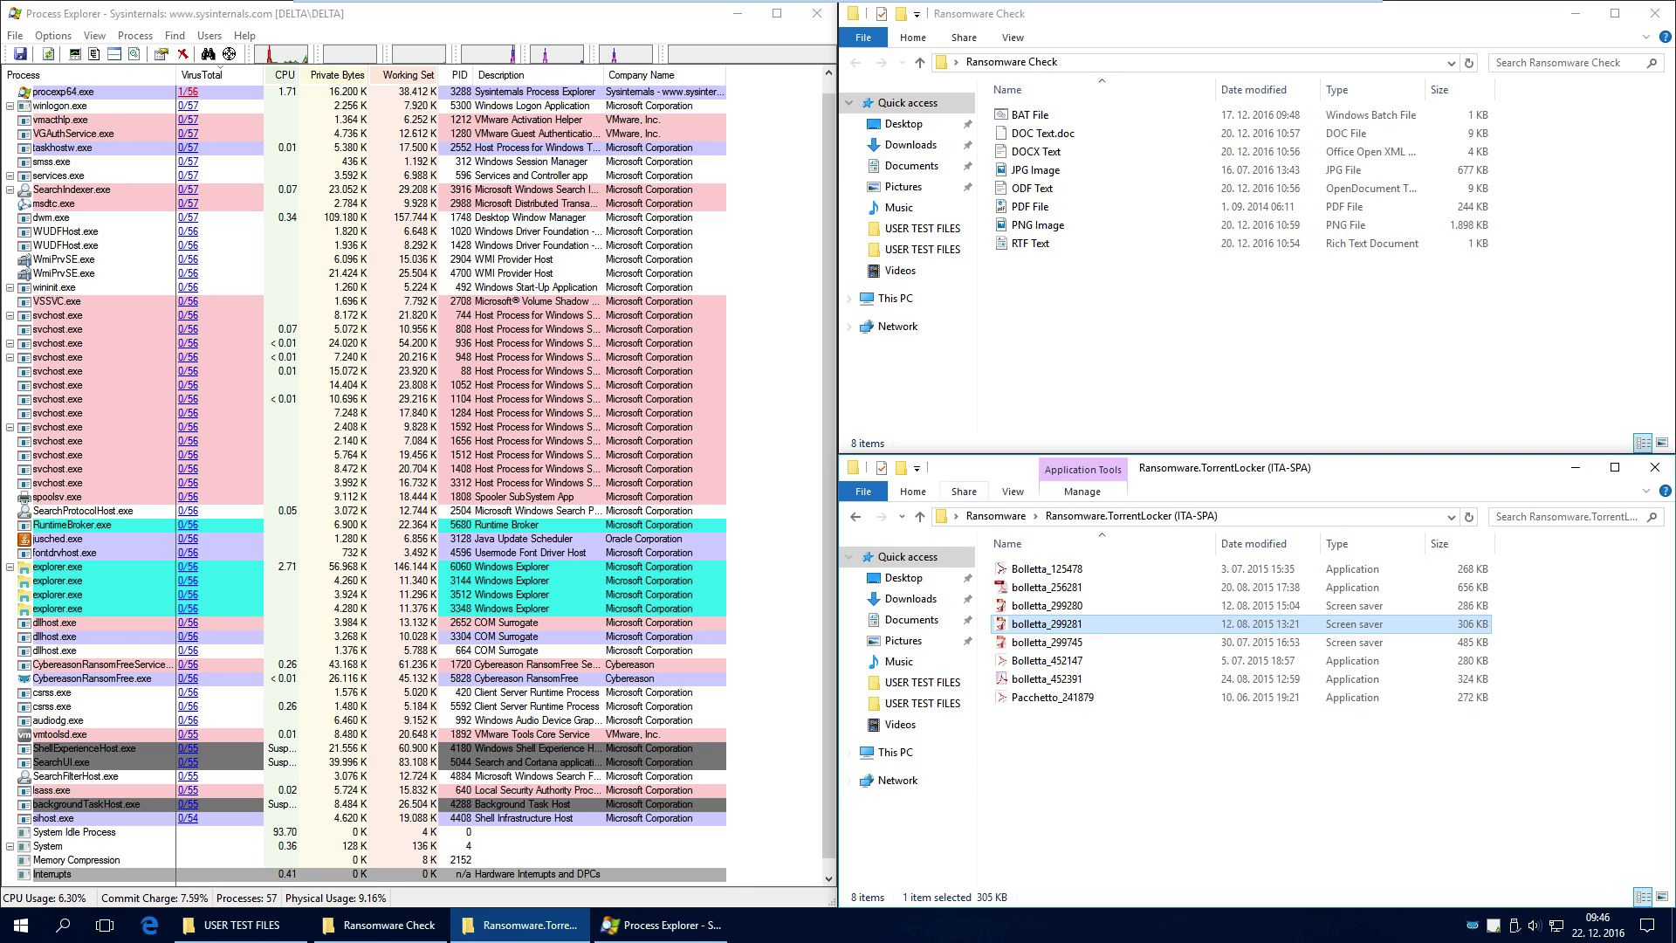
# Move the Process Explorer entry ahead of the folder windows on the taskbar and bring the TorrentLocker window to the front
pyautogui.moveTo(661, 925); pyautogui.dragTo(253, 926)
pyautogui.moveTo(511, 928)
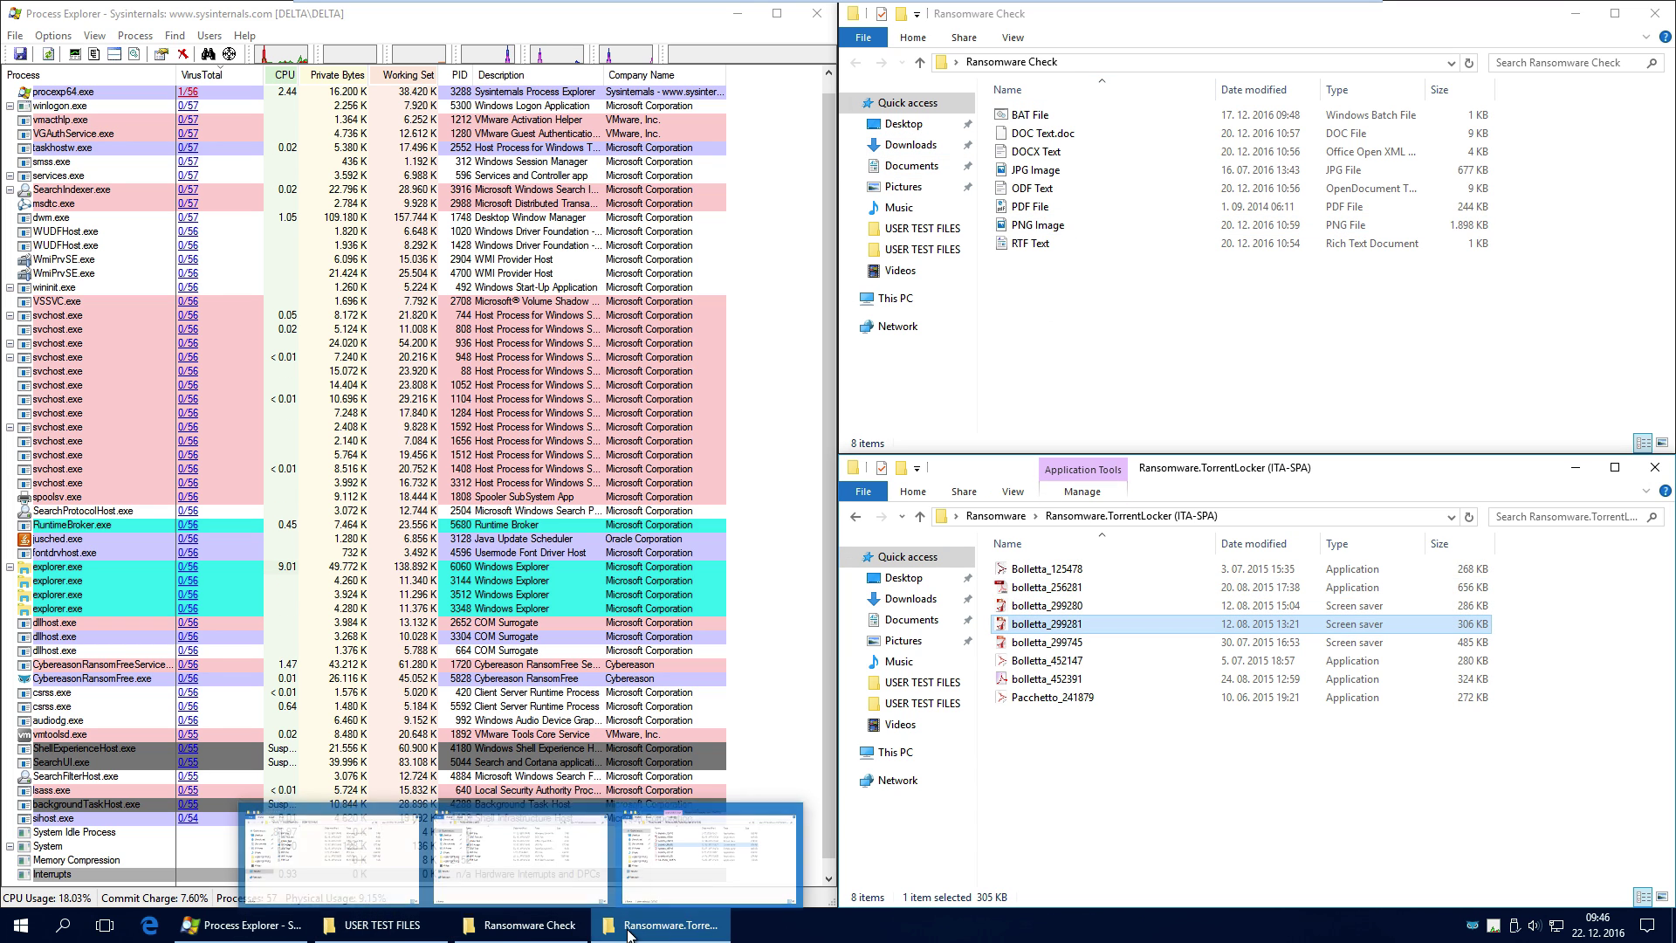
pyautogui.click(510, 928)
pyautogui.click(474, 937)
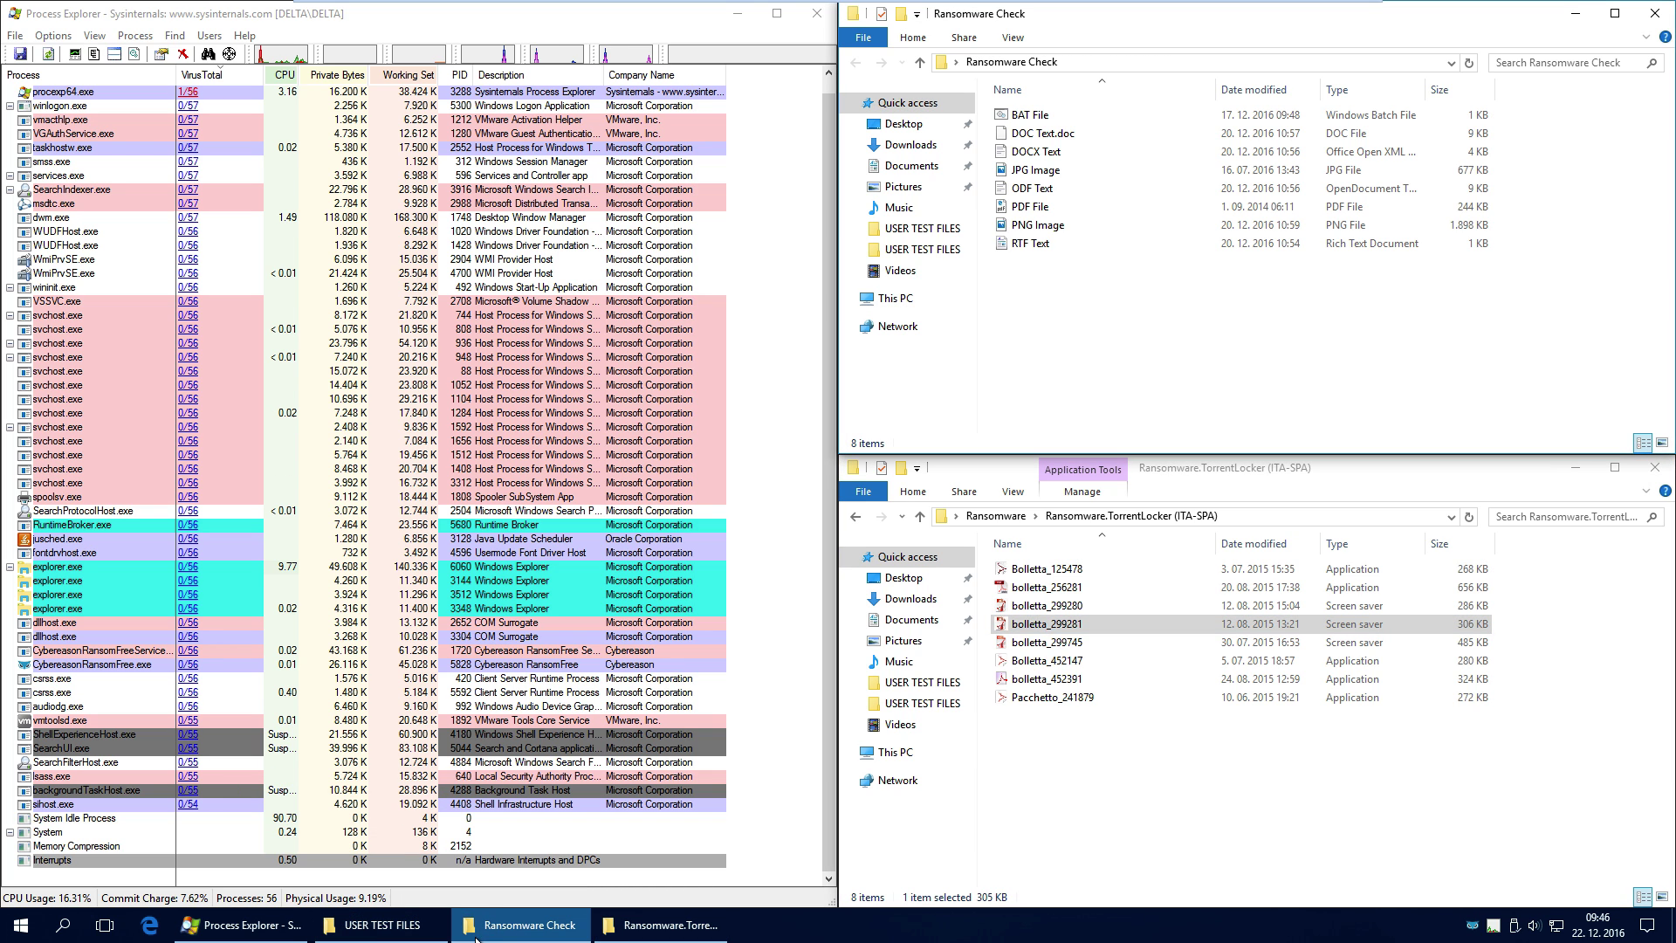
pyautogui.click(635, 936)
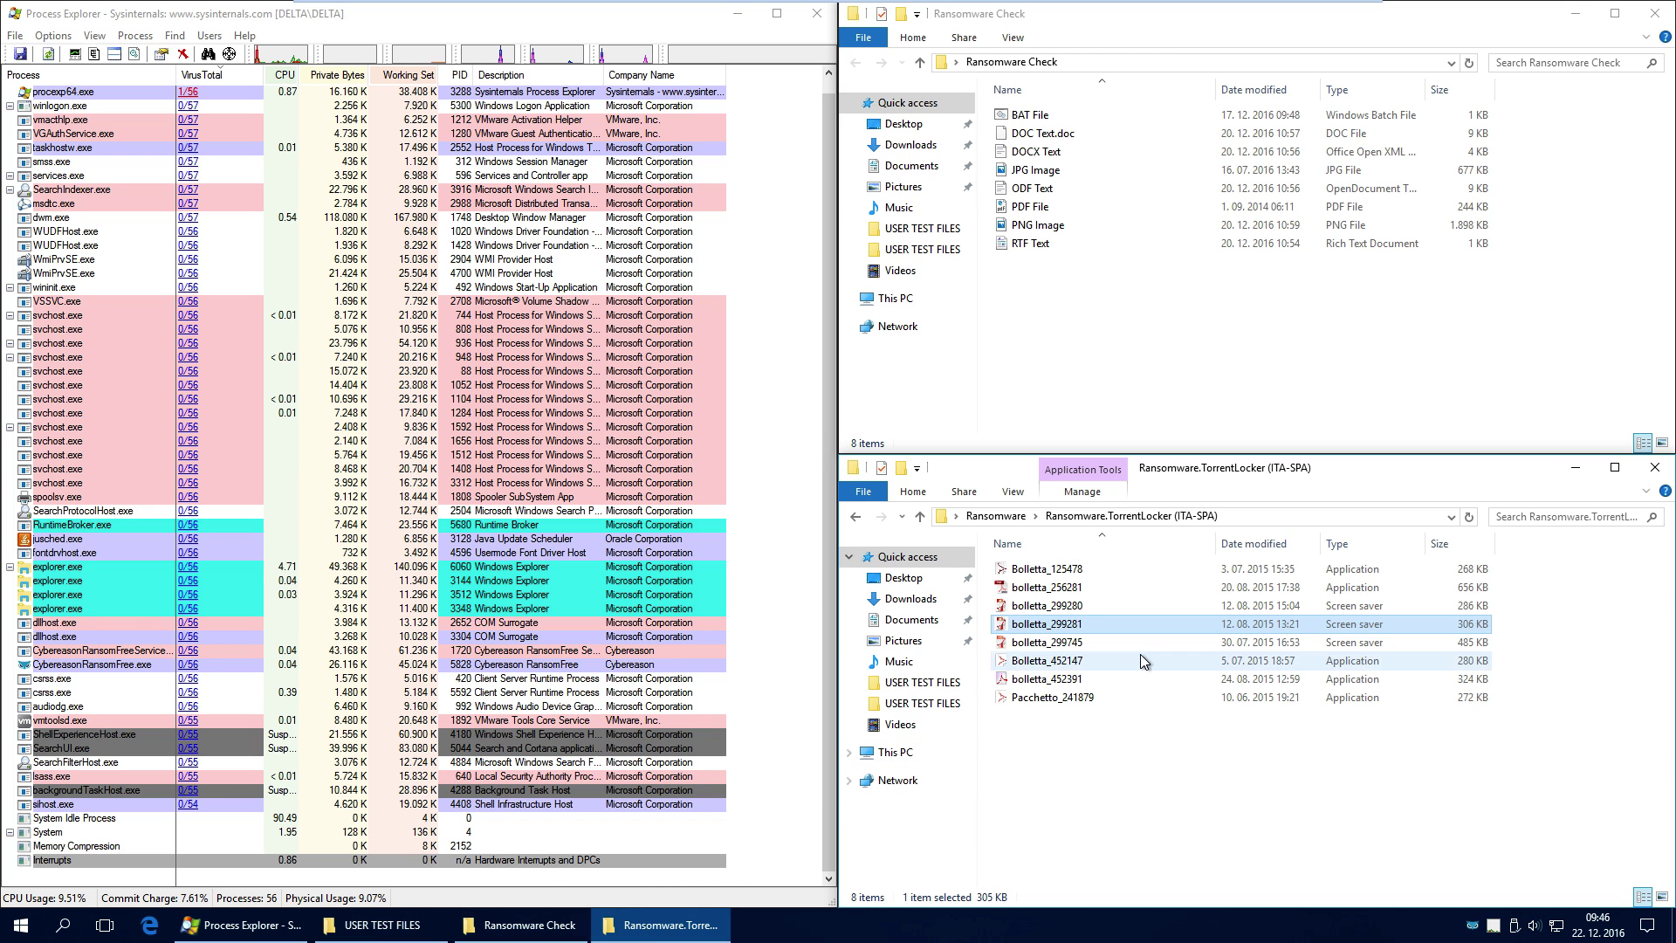
# Run the bolletta_299745 sample, and dismiss the RansomFree notification and the file-association error dialog
pyautogui.doubleClick(1058, 642)
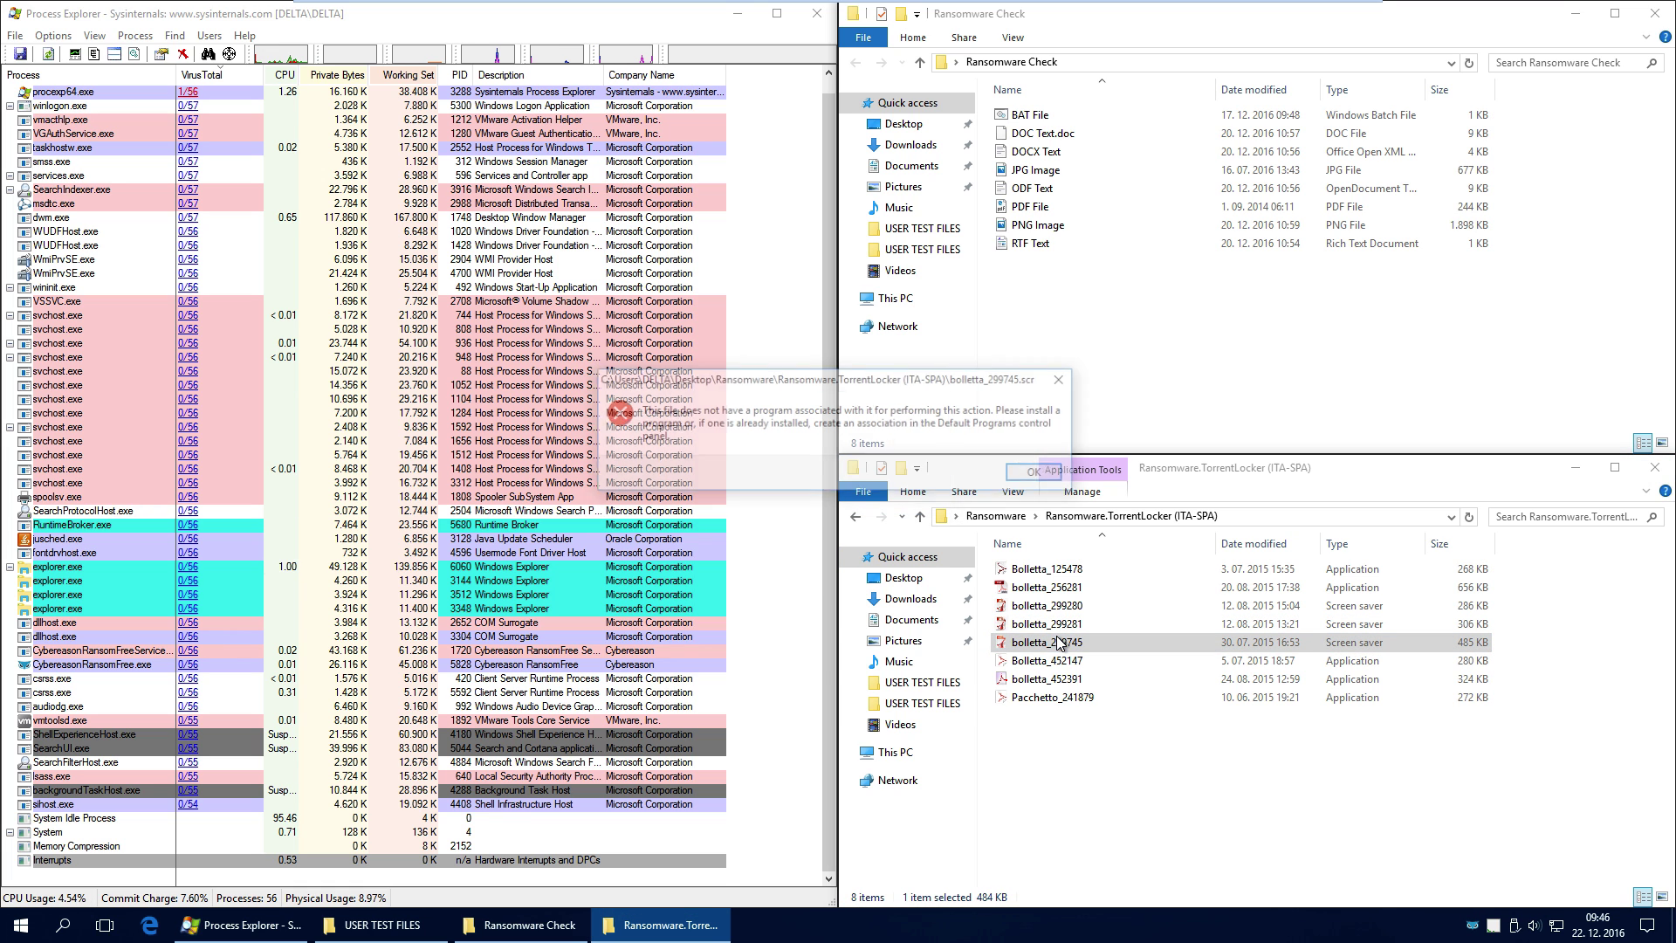
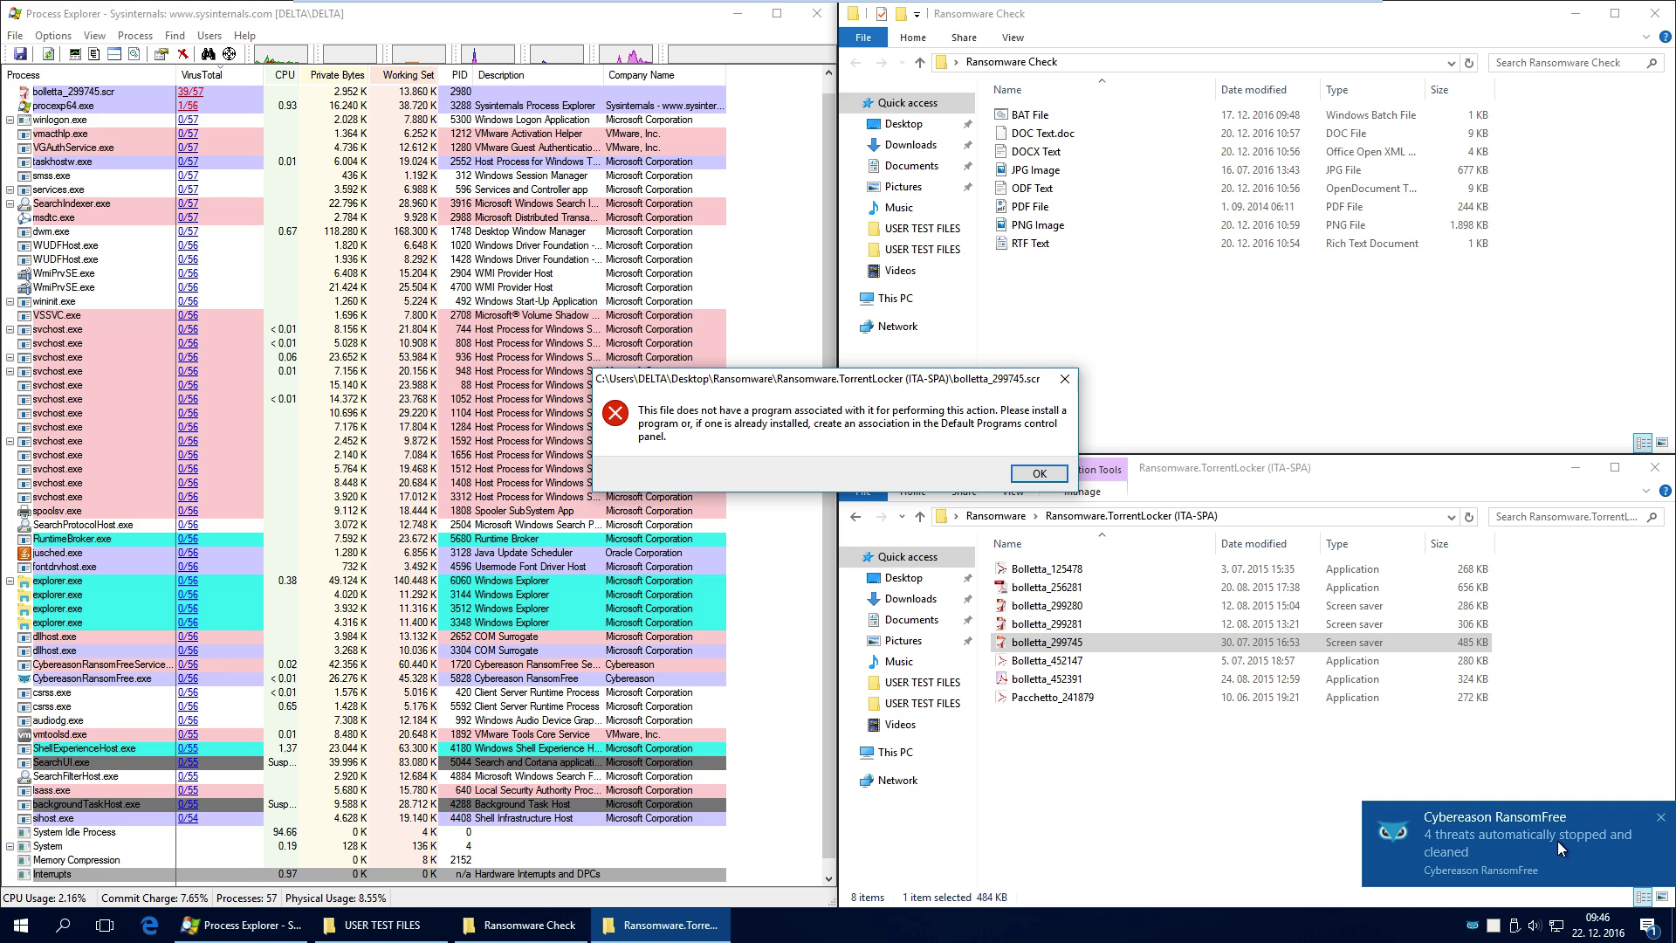
pyautogui.click(1661, 817)
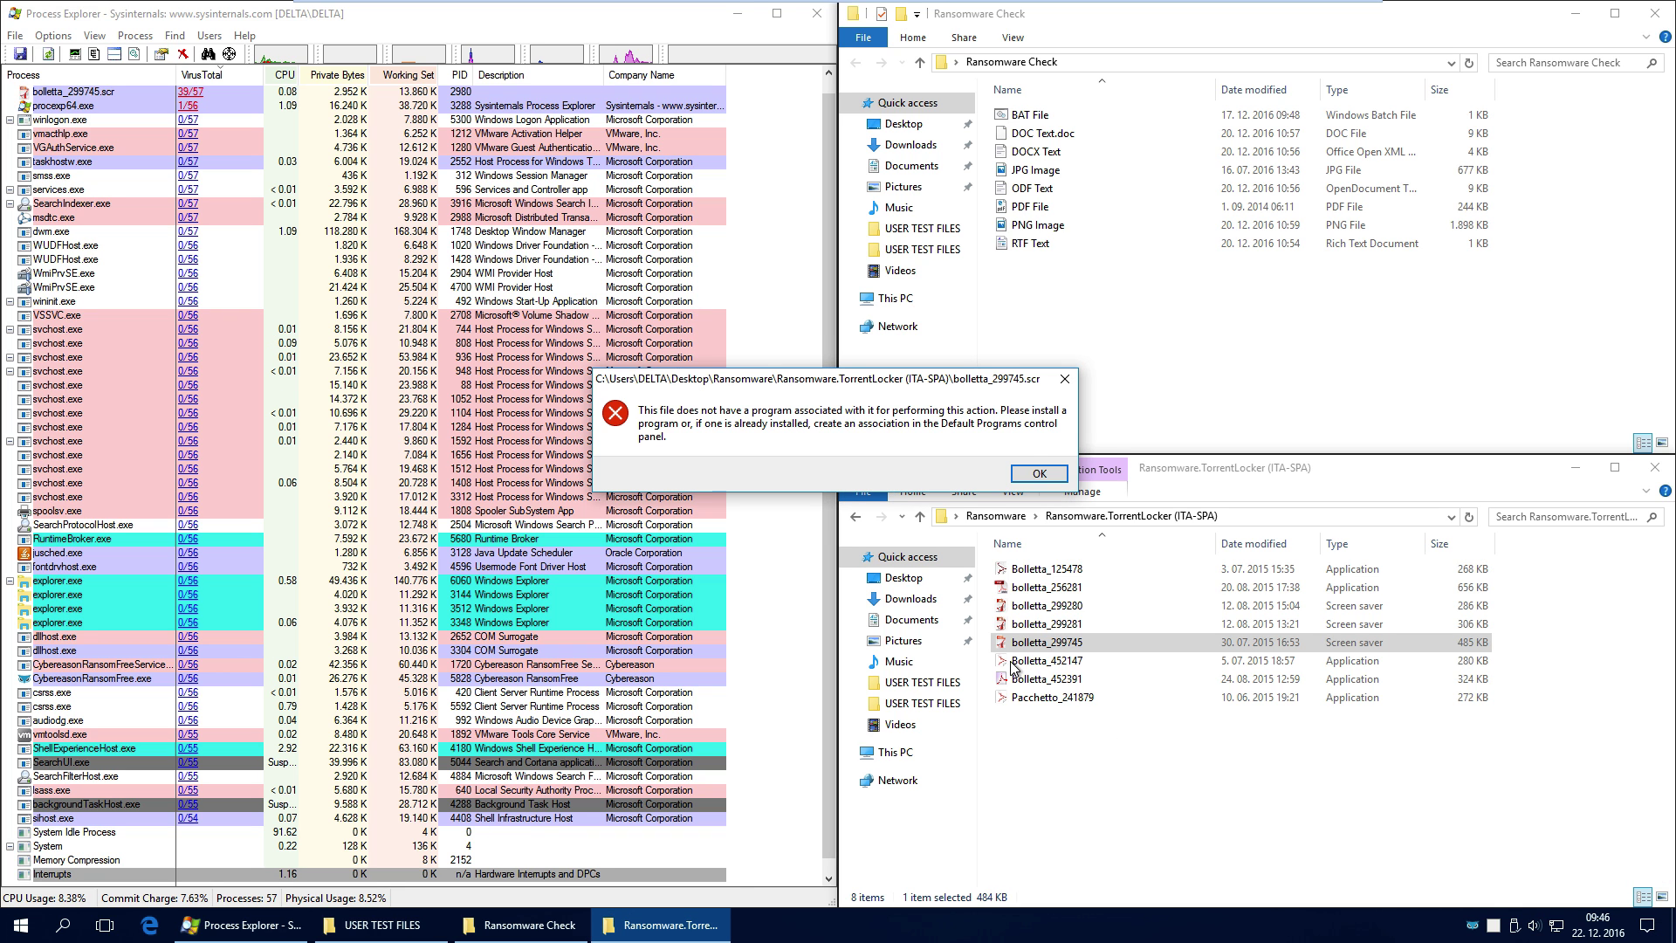
pyautogui.click(1036, 472)
pyautogui.click(1036, 472)
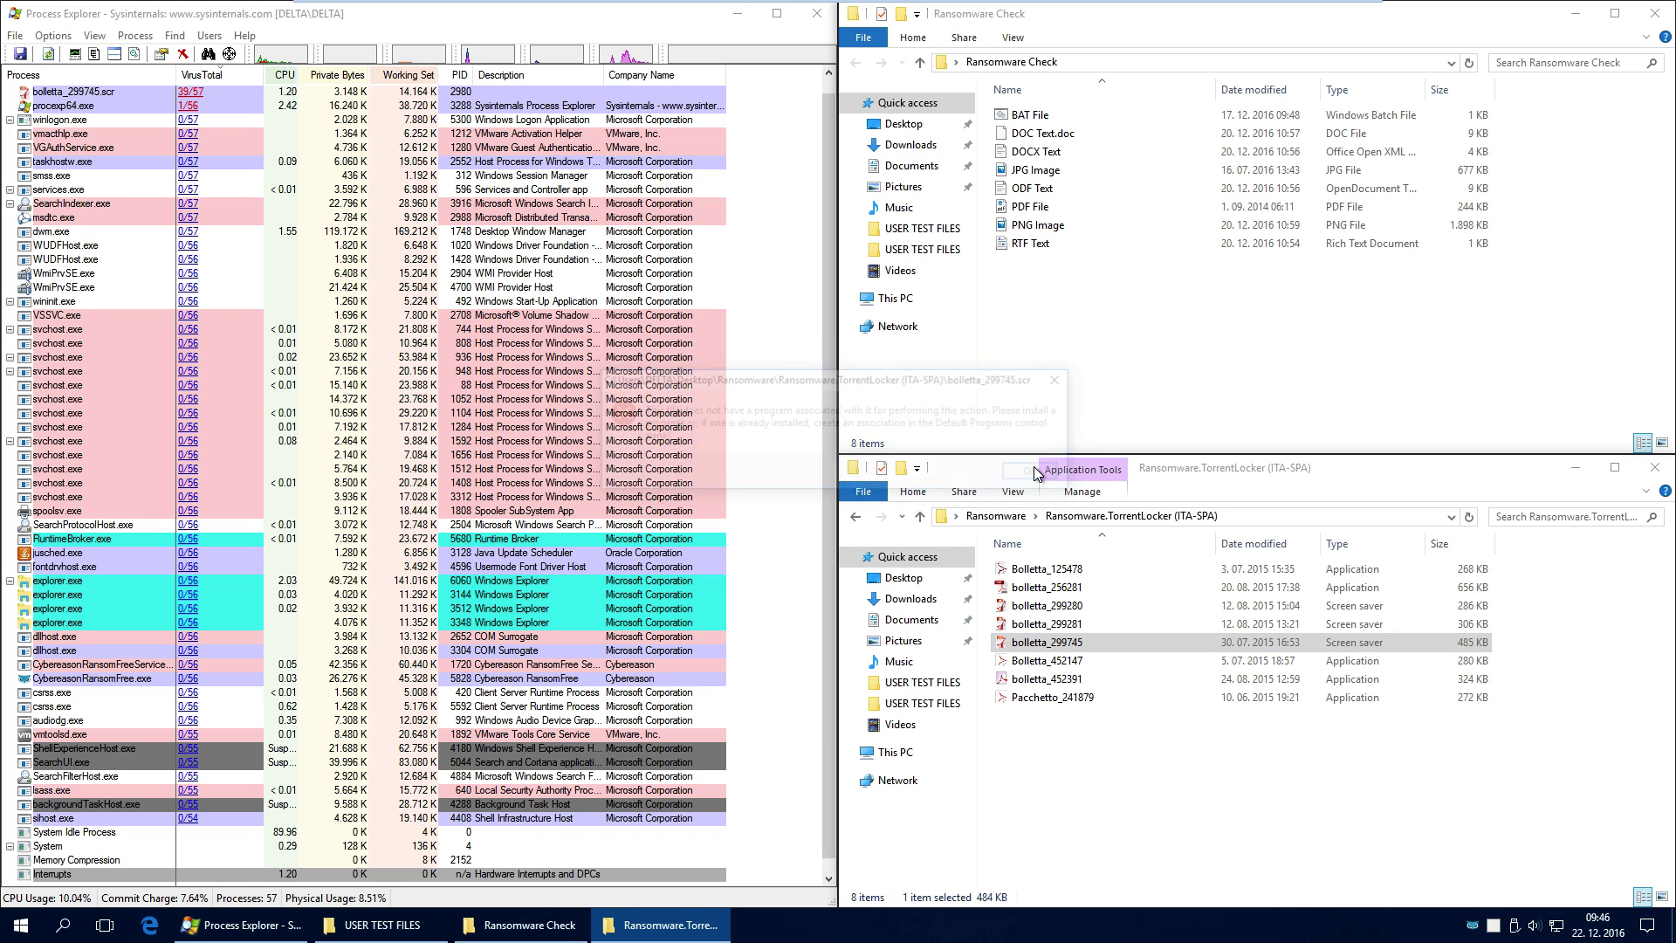
pyautogui.click(1037, 472)
pyautogui.click(1036, 472)
pyautogui.click(1039, 473)
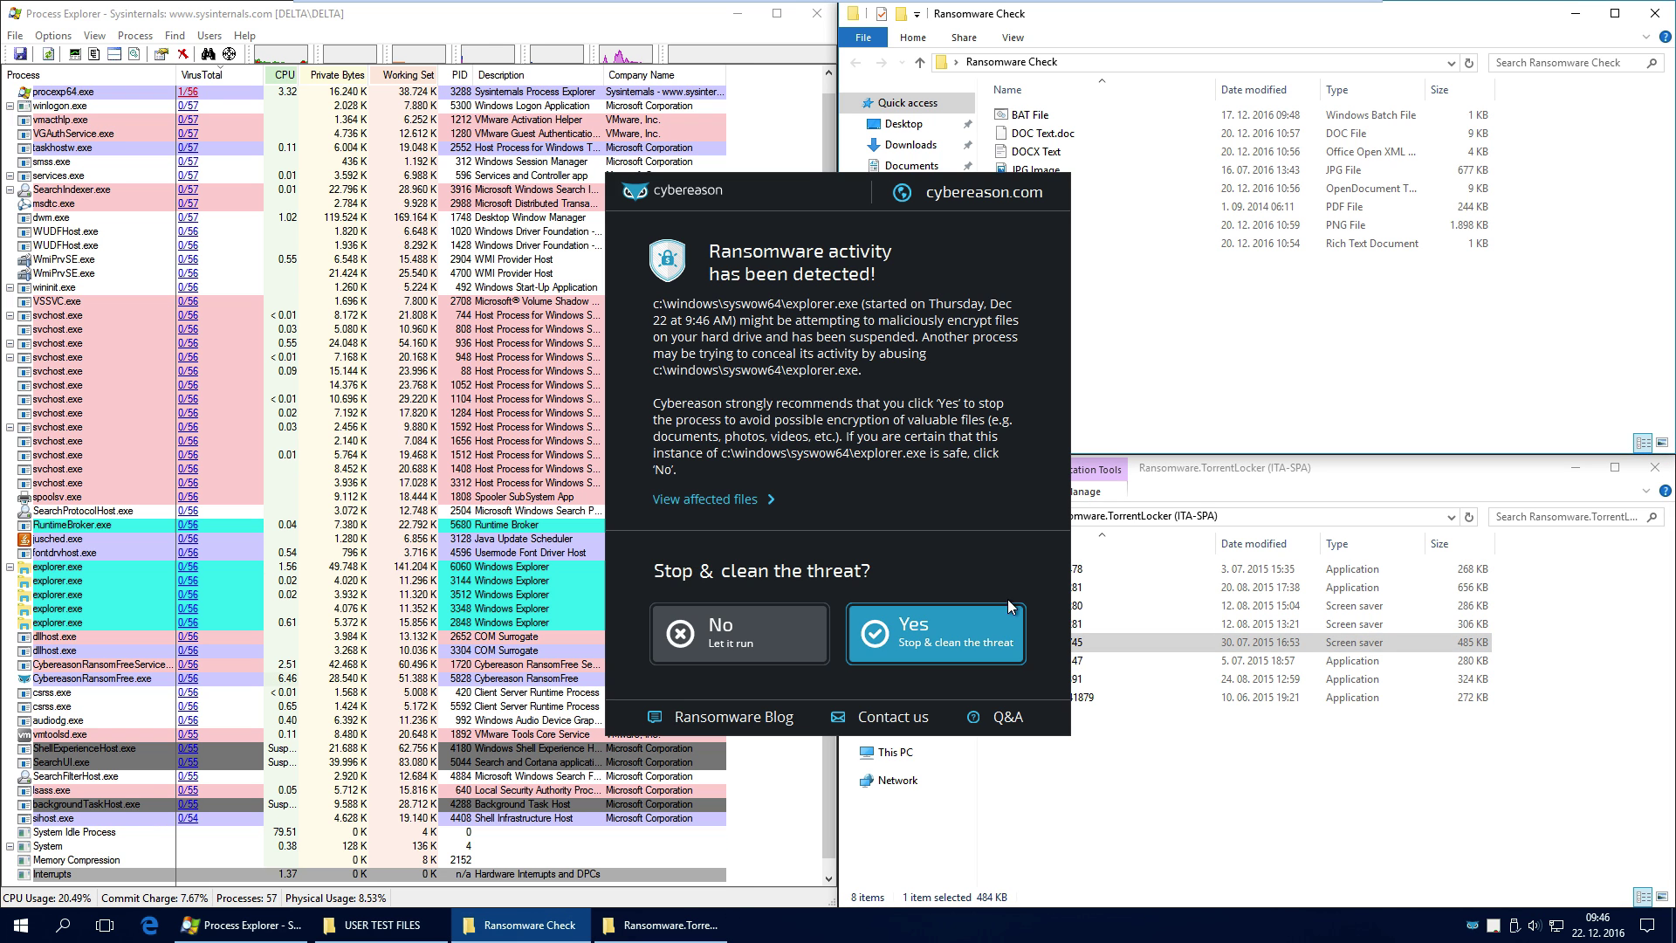
# Stop and clean the suspended explorer.exe threat, close the confirmation, and return to the TorrentLocker folder
pyautogui.click(929, 631)
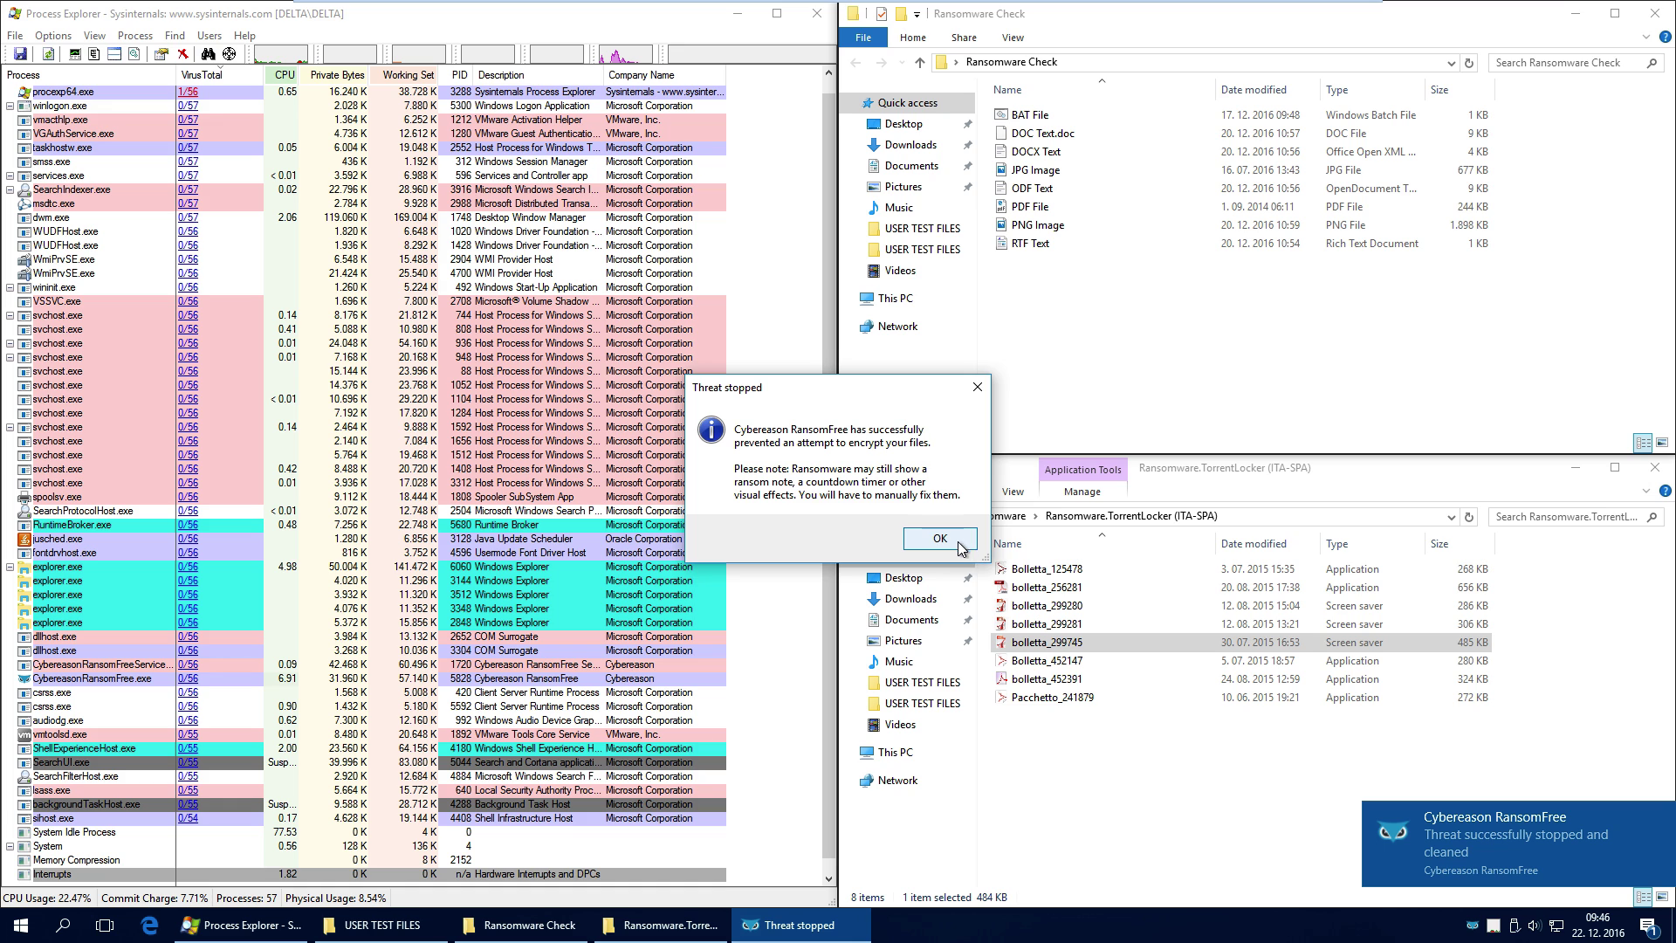
pyautogui.click(955, 539)
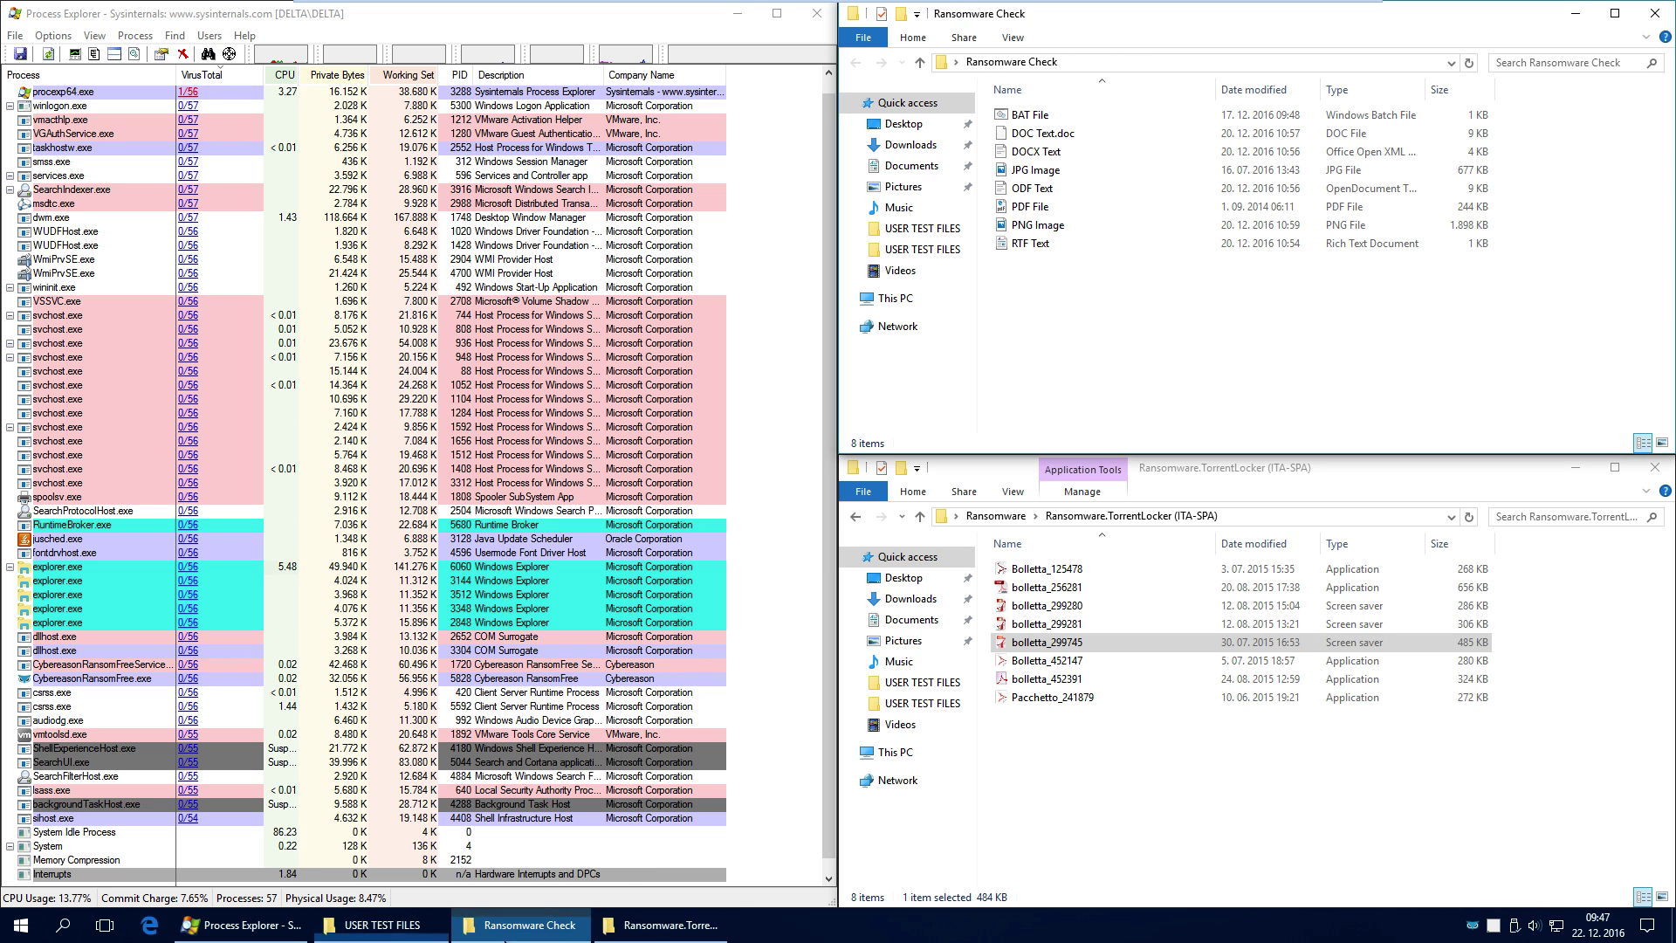
pyautogui.click(661, 925)
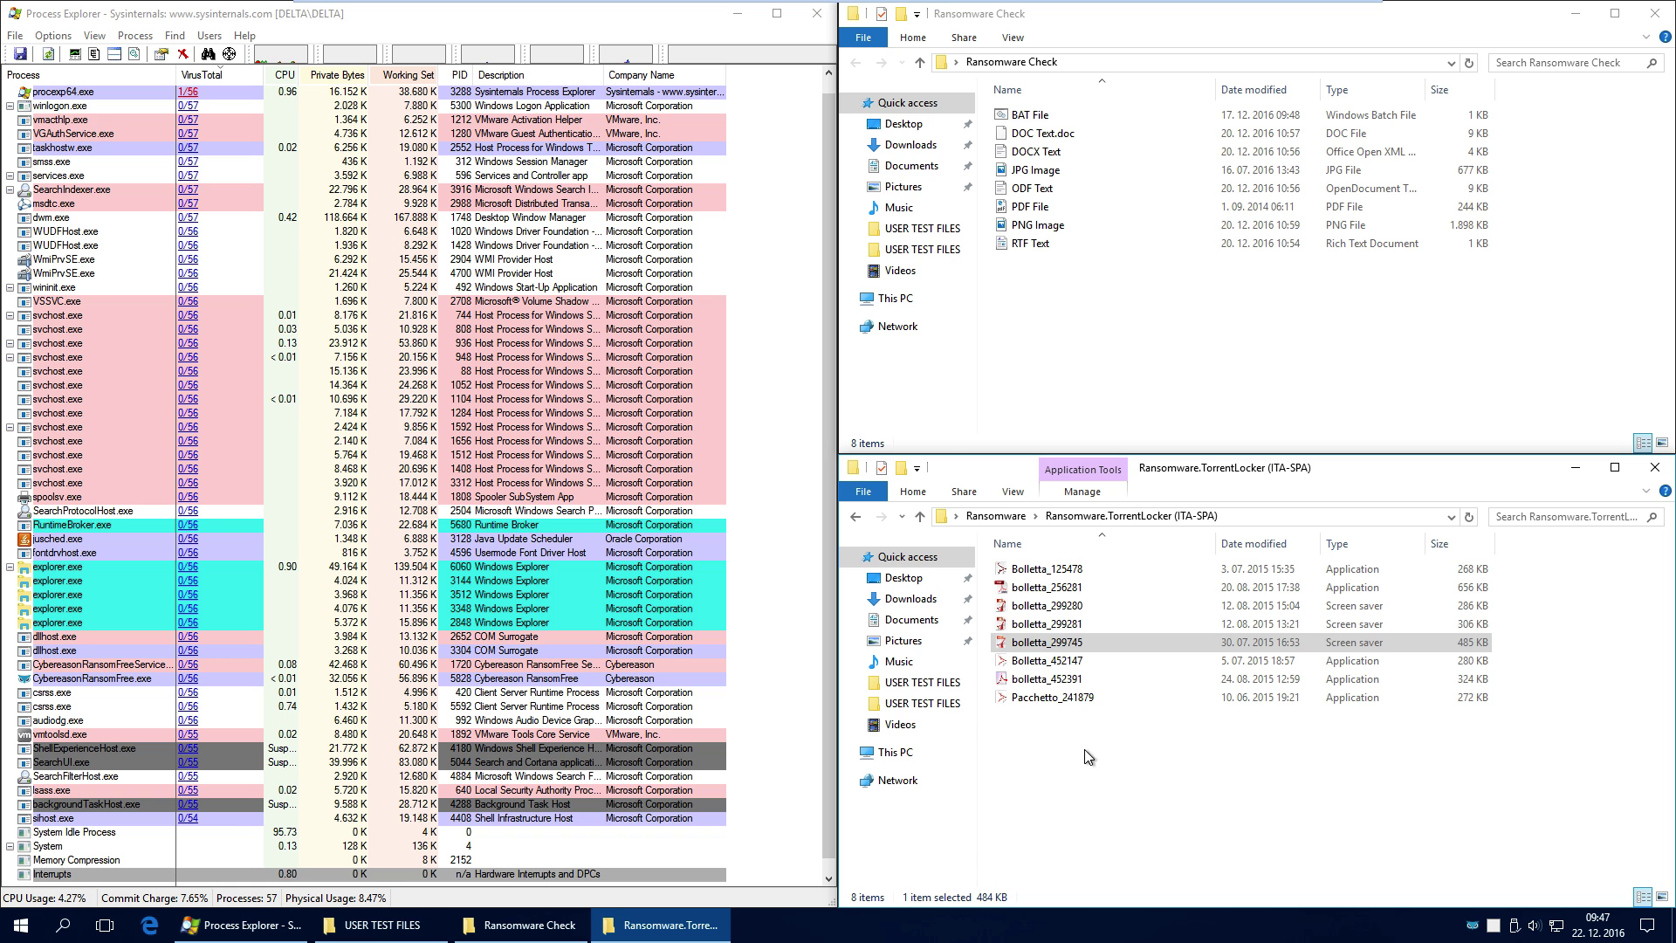
# Sign out of Windows and log back in to the test account
pyautogui.rightClick(19, 924)
pyautogui.moveTo(175, 891)
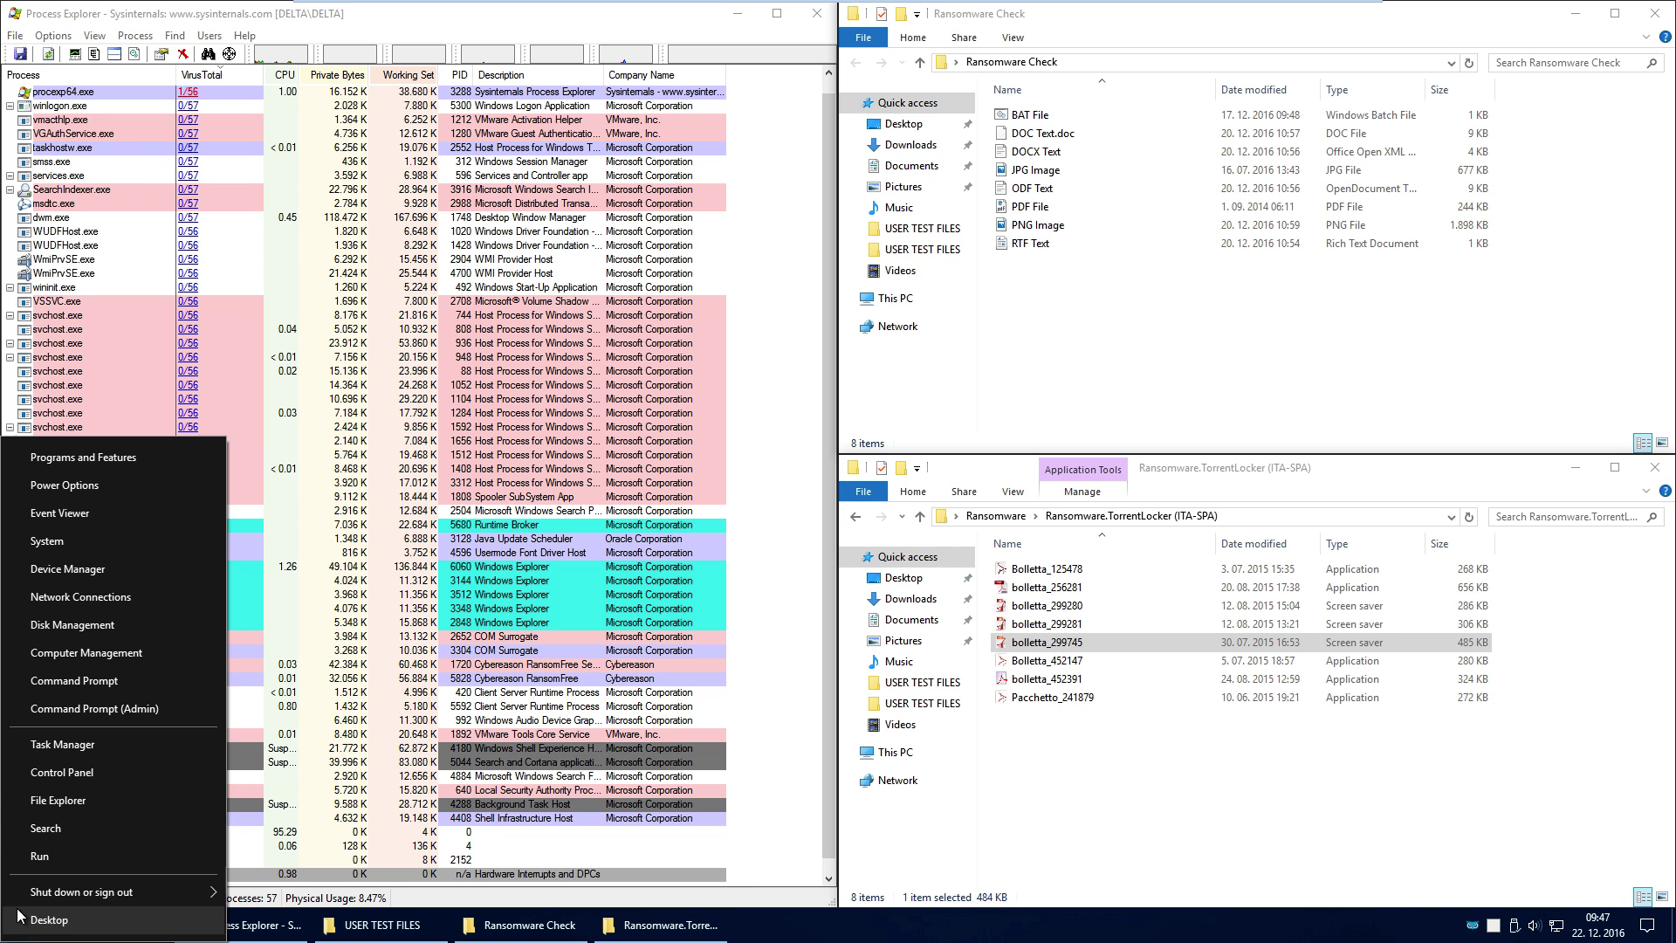
pyautogui.click(330, 808)
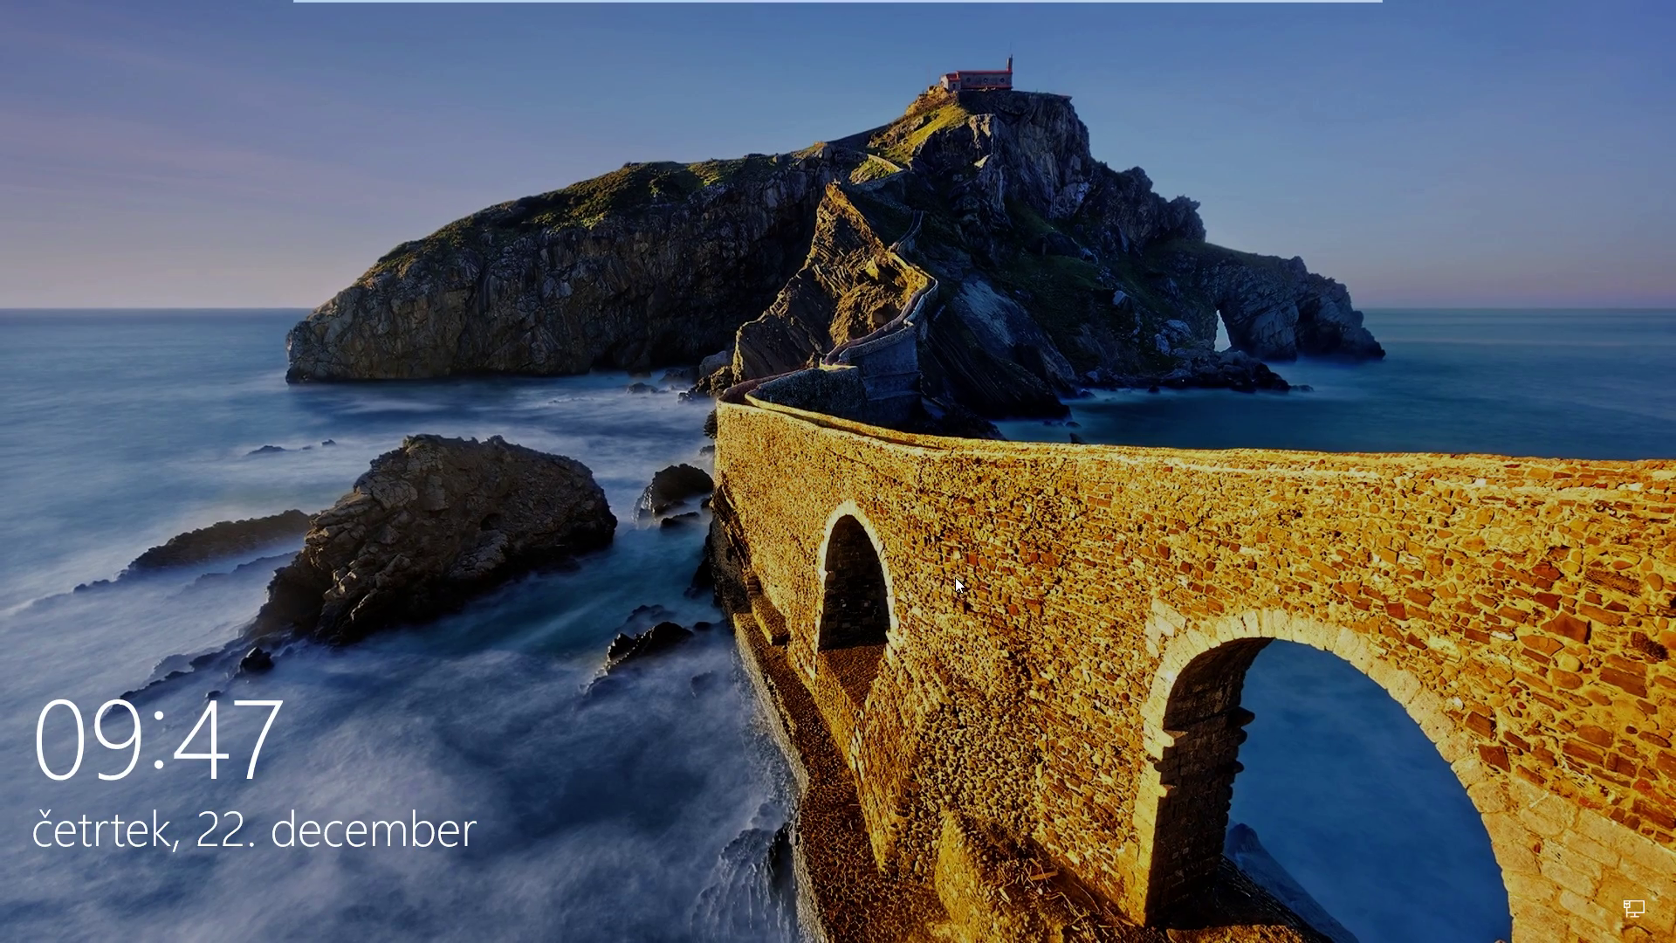
pyautogui.click(955, 578)
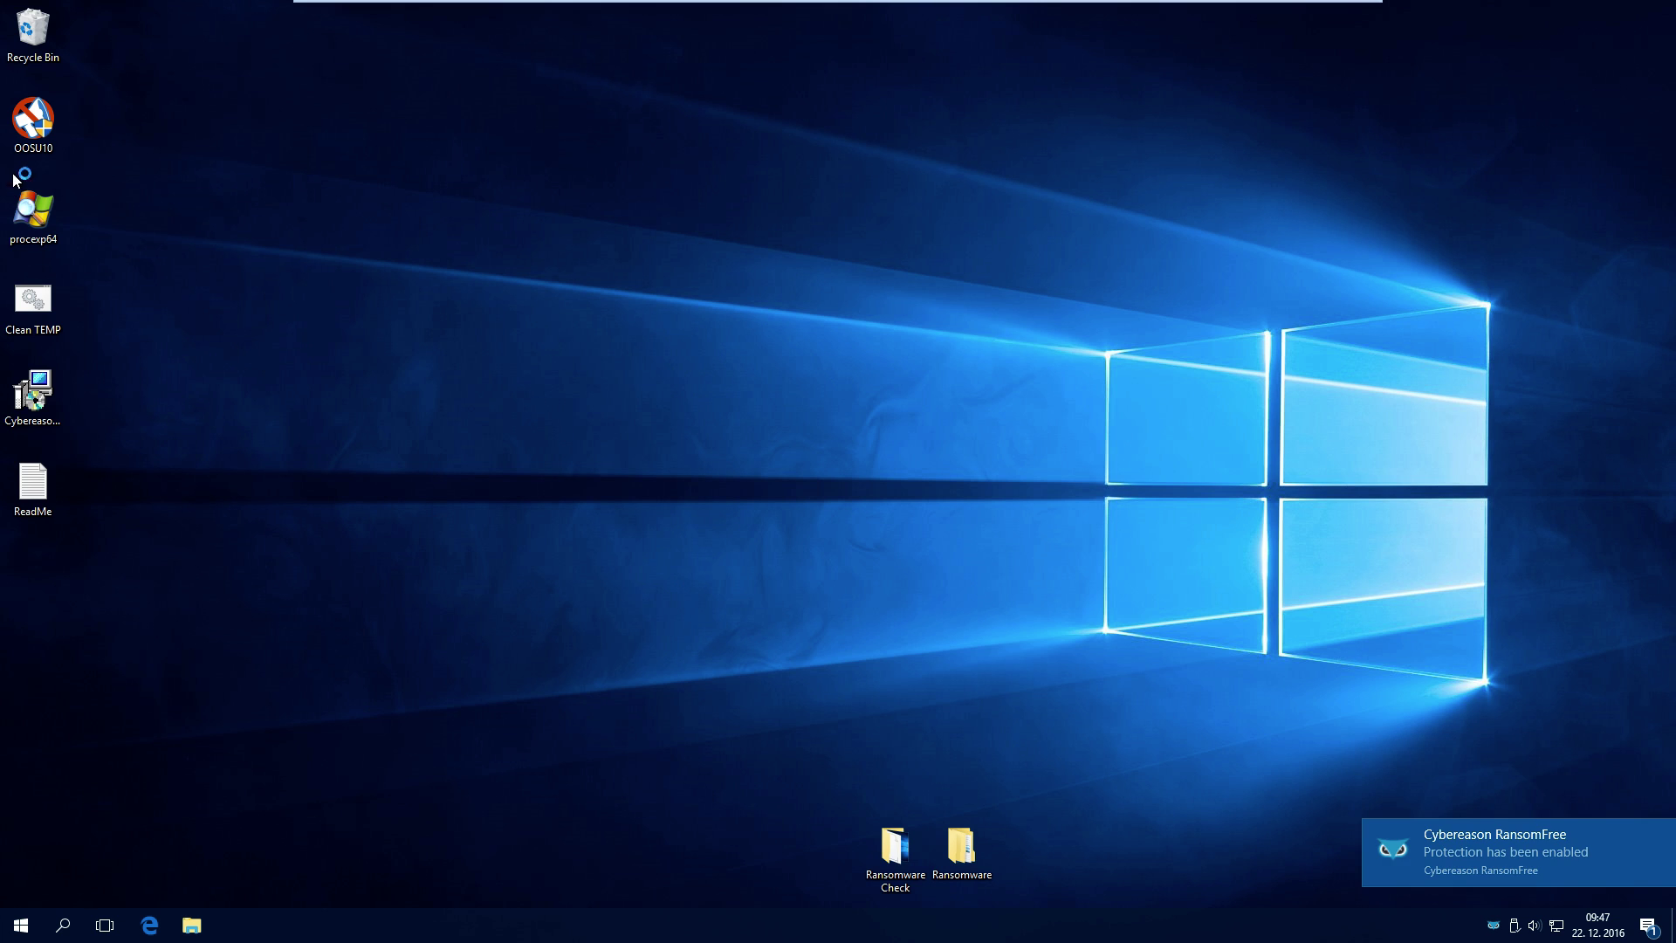
# Launch procexp64 from the desktop and allow it to make changes
pyautogui.doubleClick(44, 234)
pyautogui.click(773, 578)
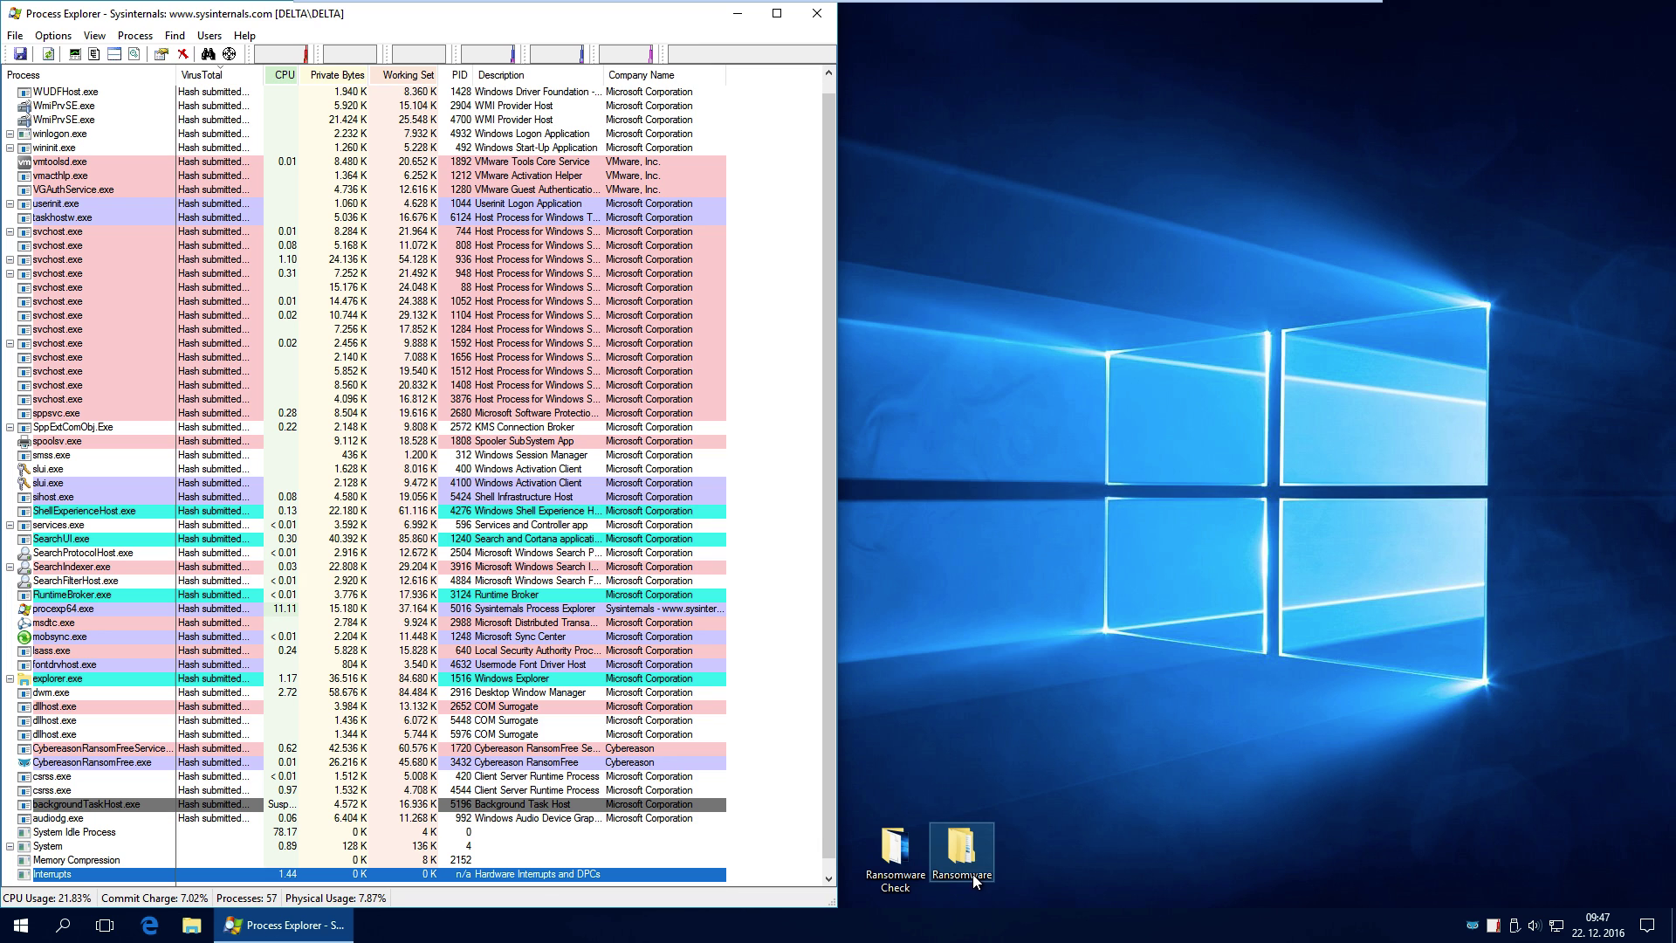
# Open the Ransomware folder, dismiss the app chooser with its always-use option off, and snap the folder window to the lower-right quarter
pyautogui.doubleClick(969, 844)
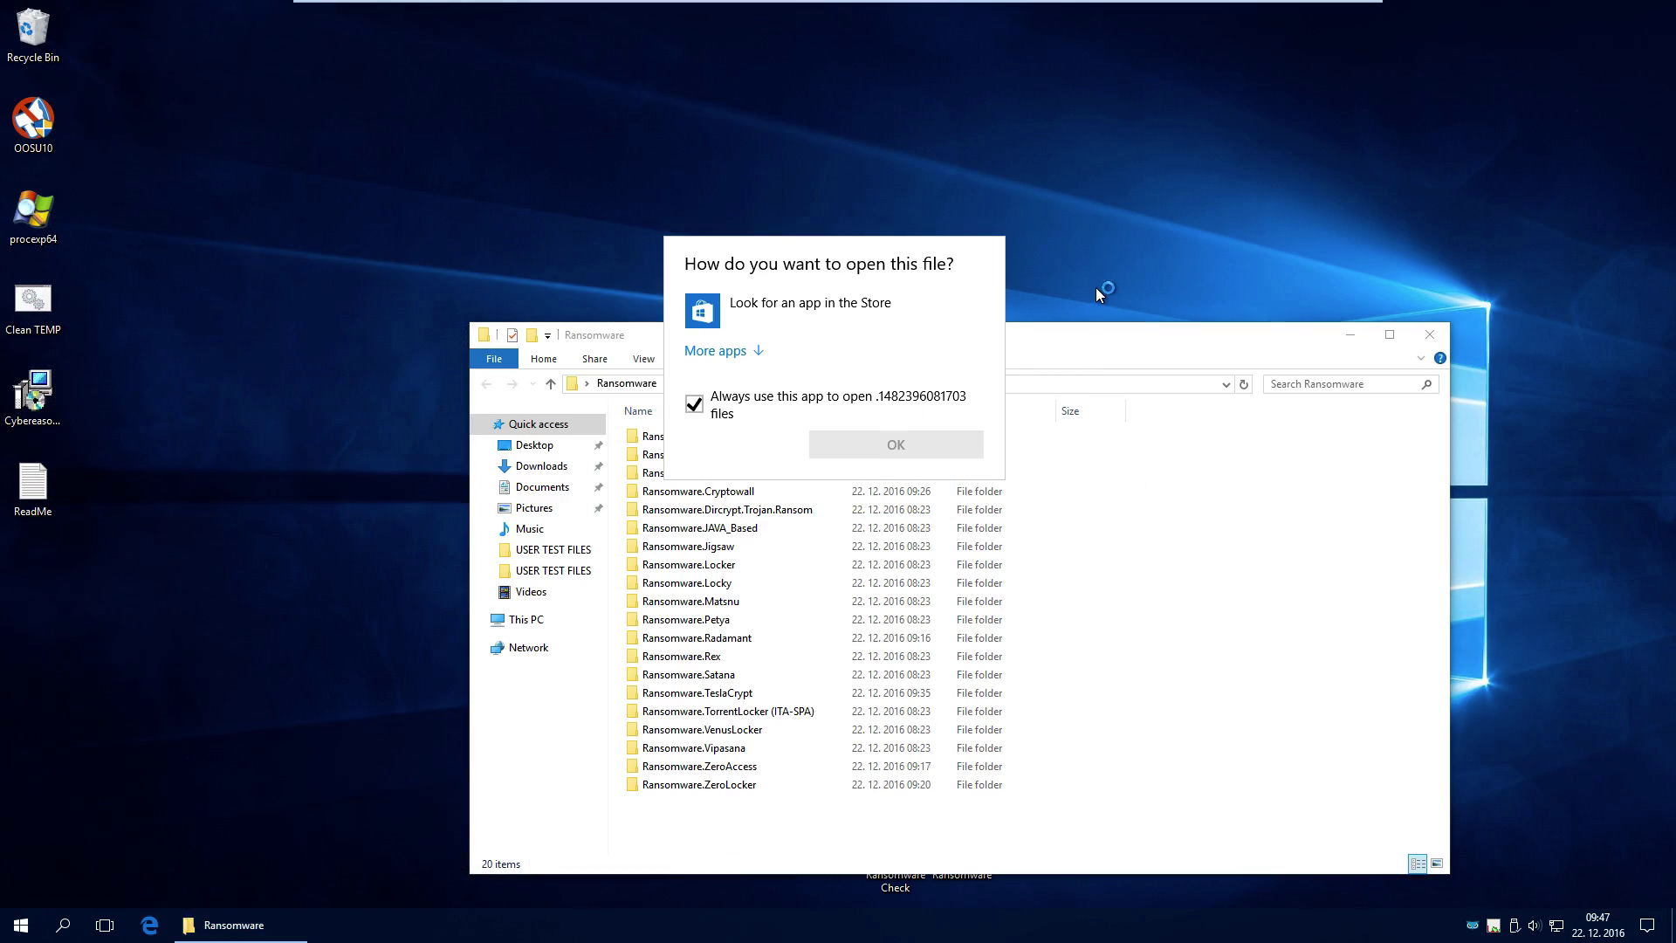
pyautogui.click(872, 394)
pyautogui.press('Escape')
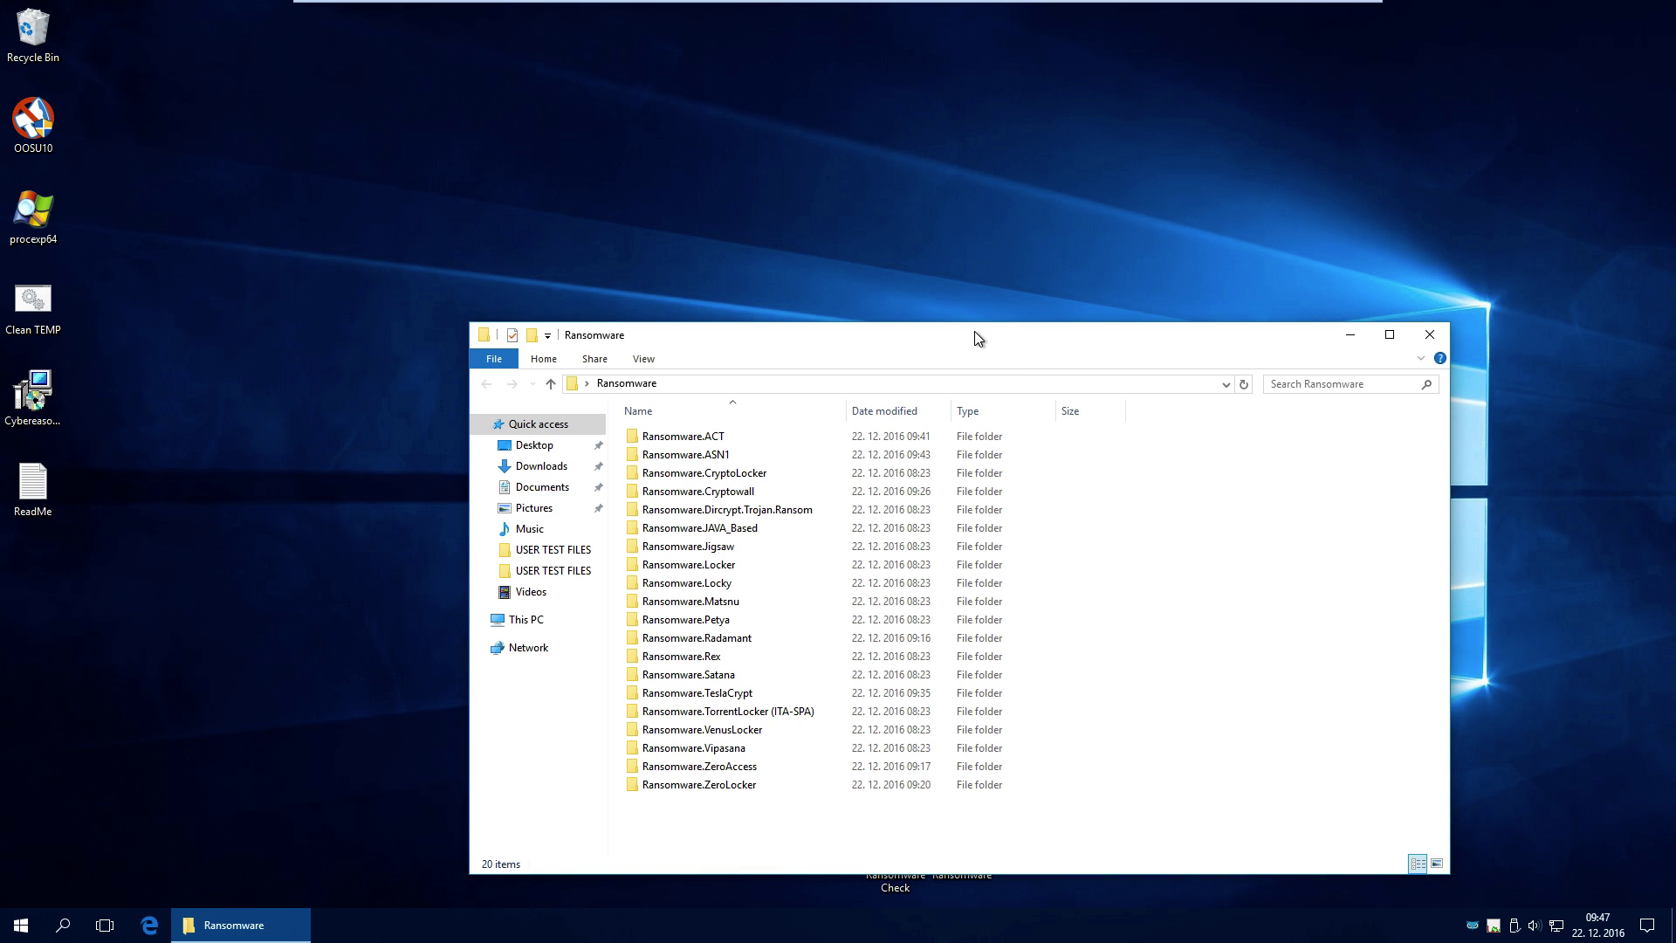
pyautogui.moveTo(978, 334); pyautogui.dragTo(1675, 941)
pyautogui.click(403, 268)
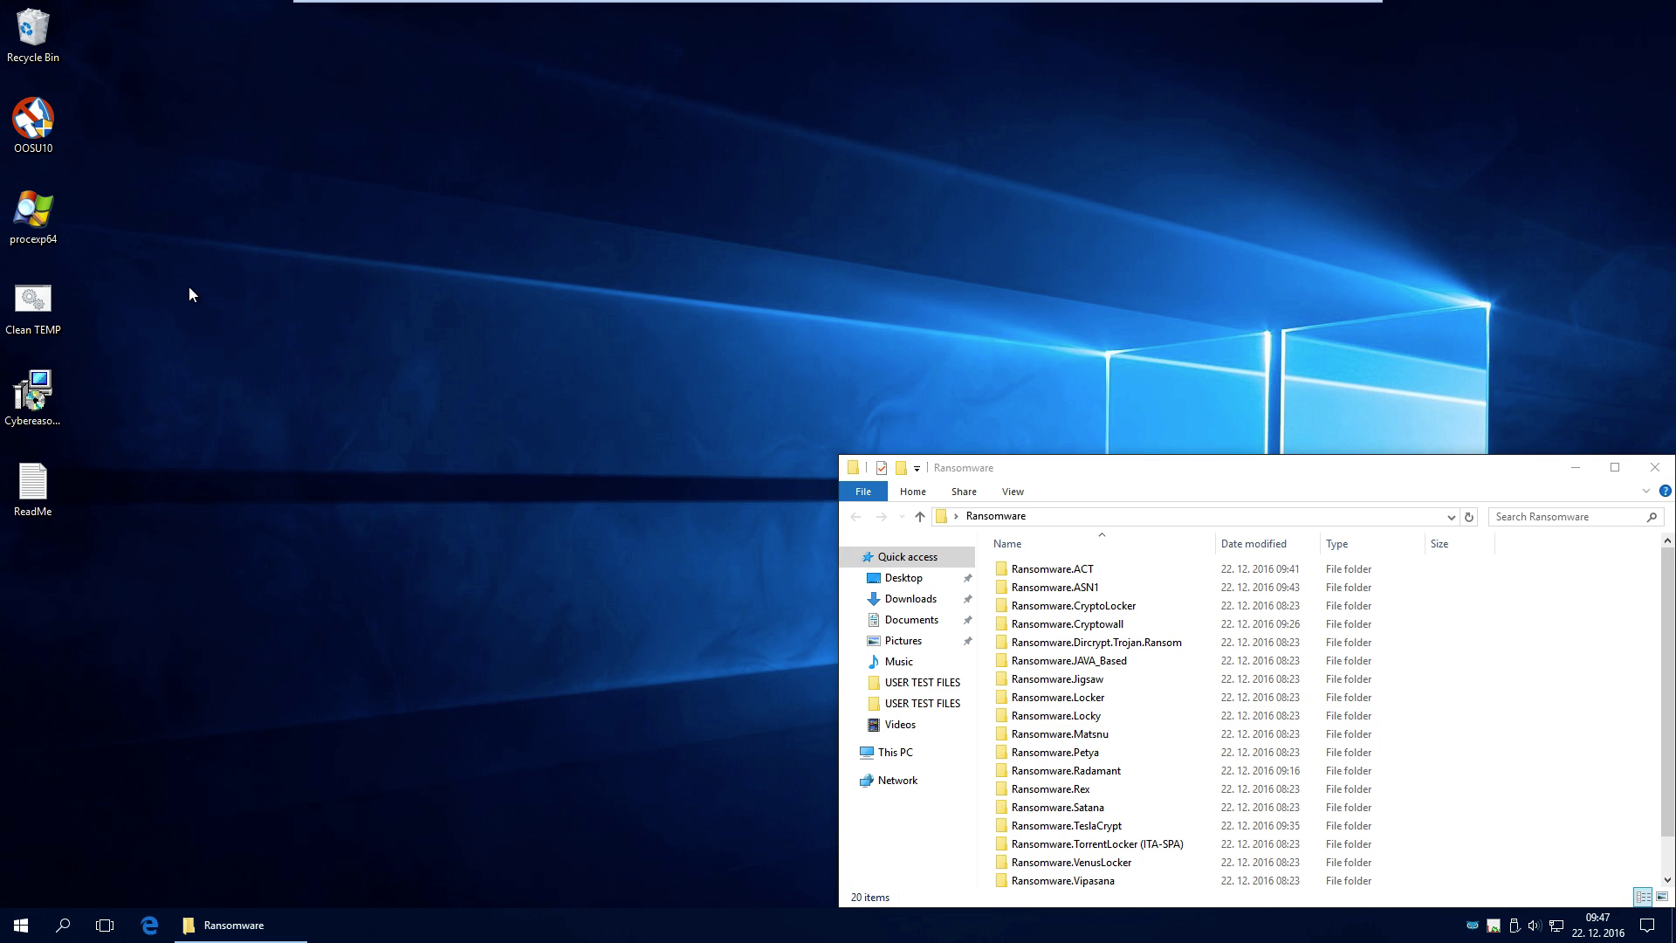
# Open USER TEST FILES on DATADRIVE (D:) in File Explorer and snap its window to the upper-right quarter
pyautogui.click(19, 925)
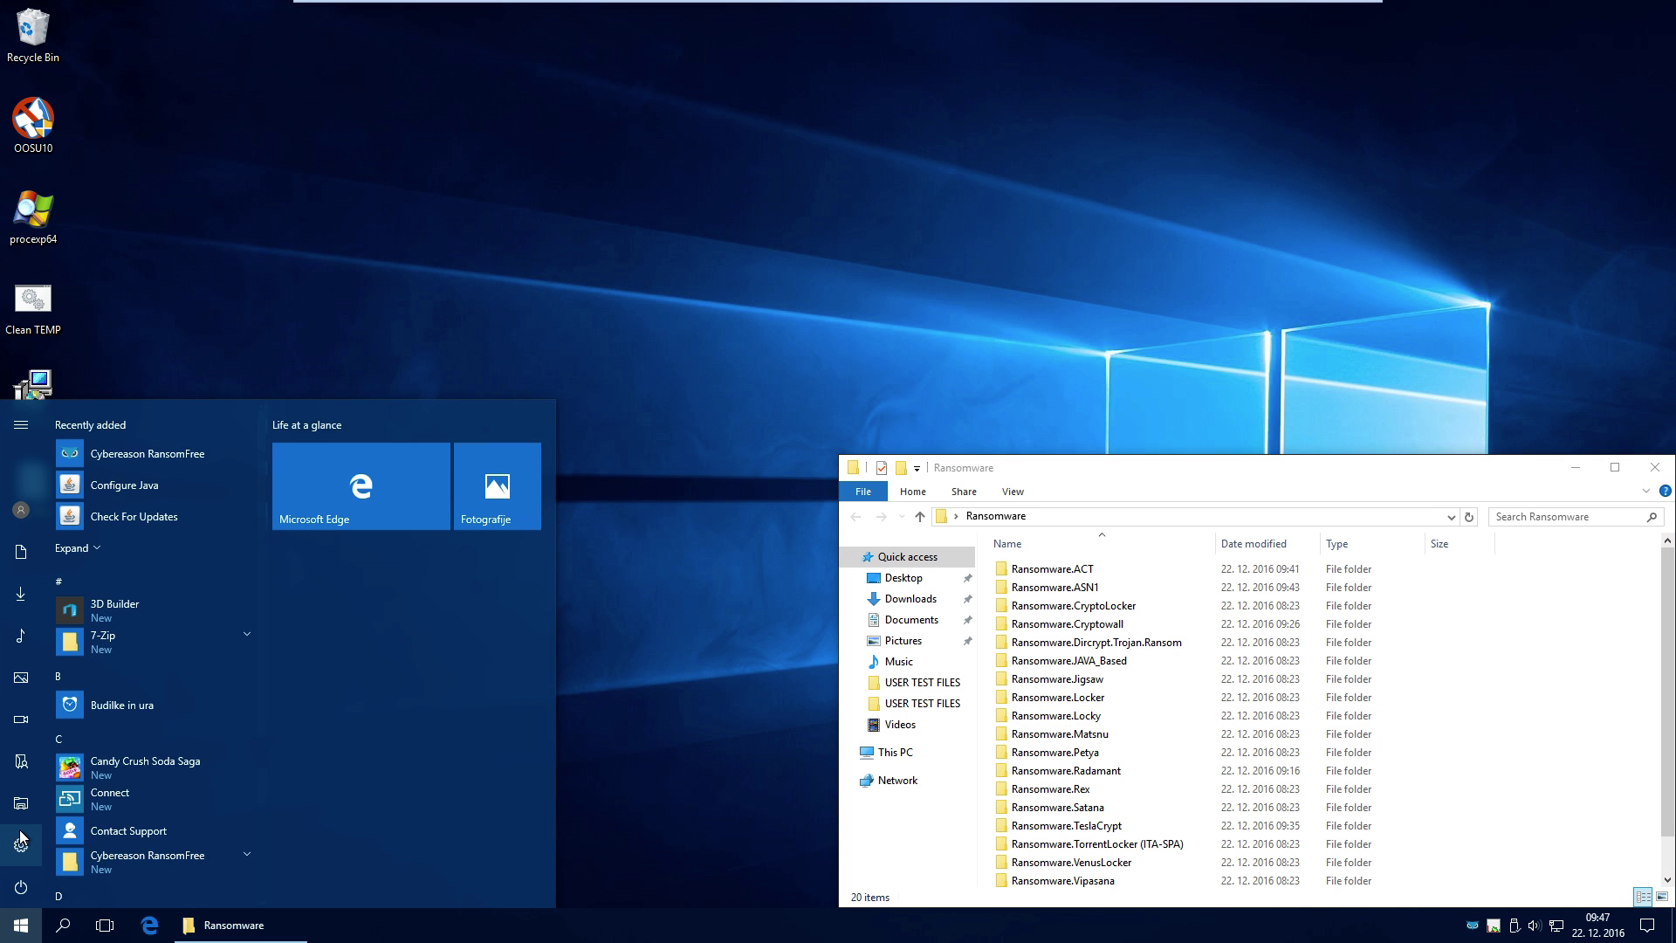
pyautogui.click(21, 805)
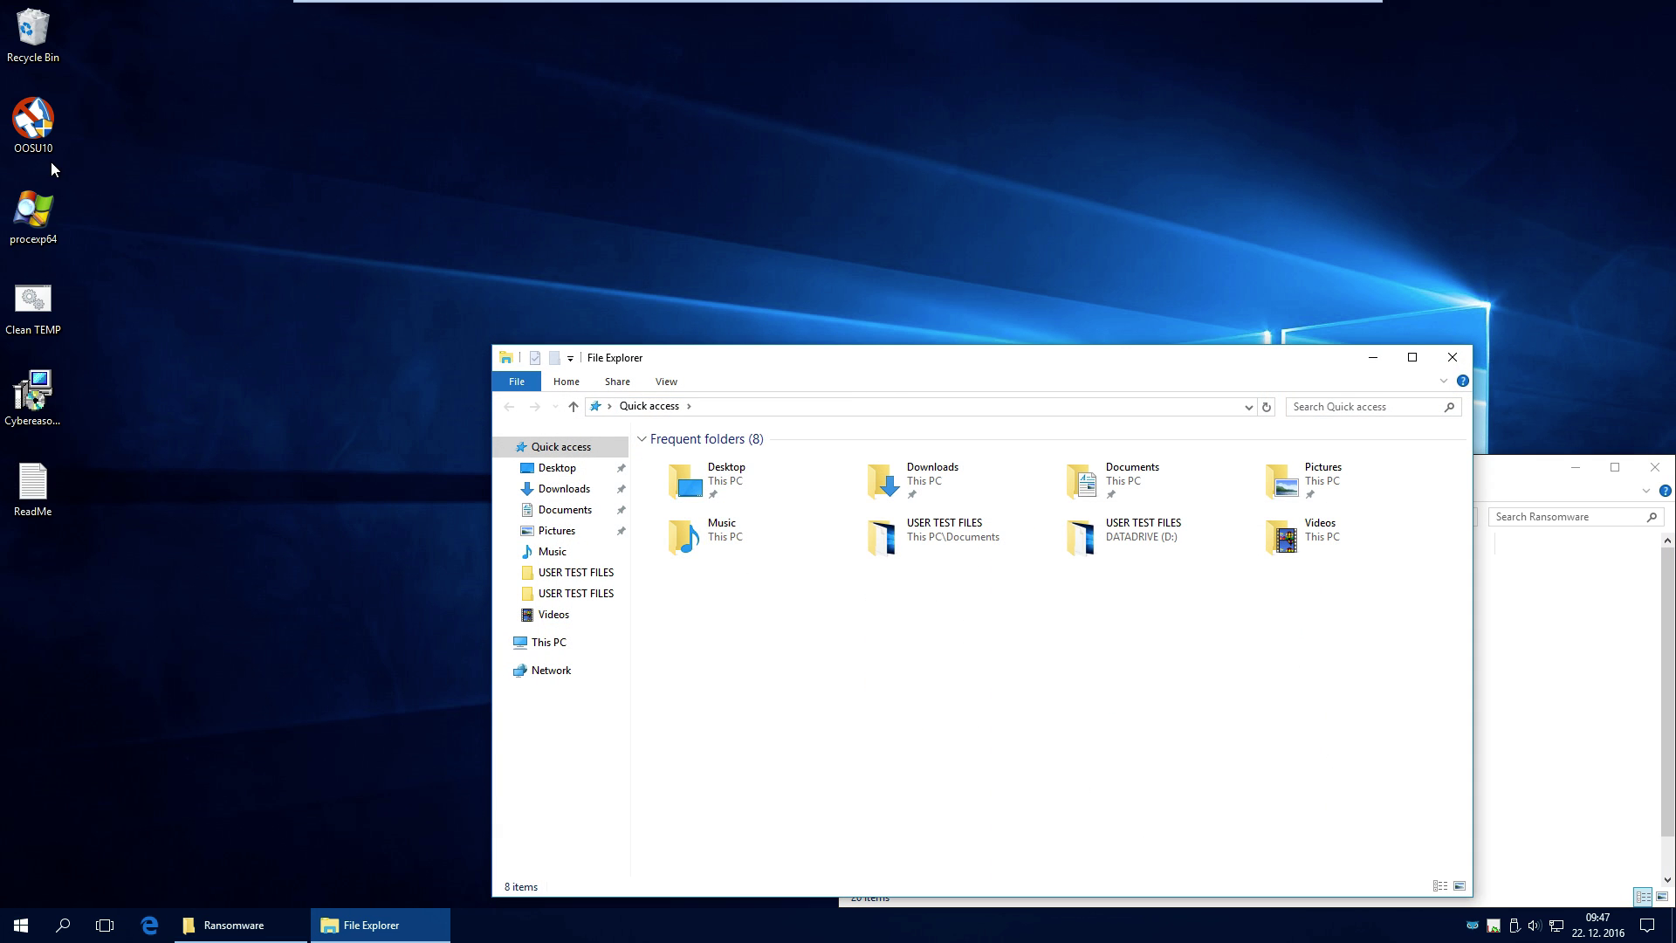
pyautogui.click(548, 643)
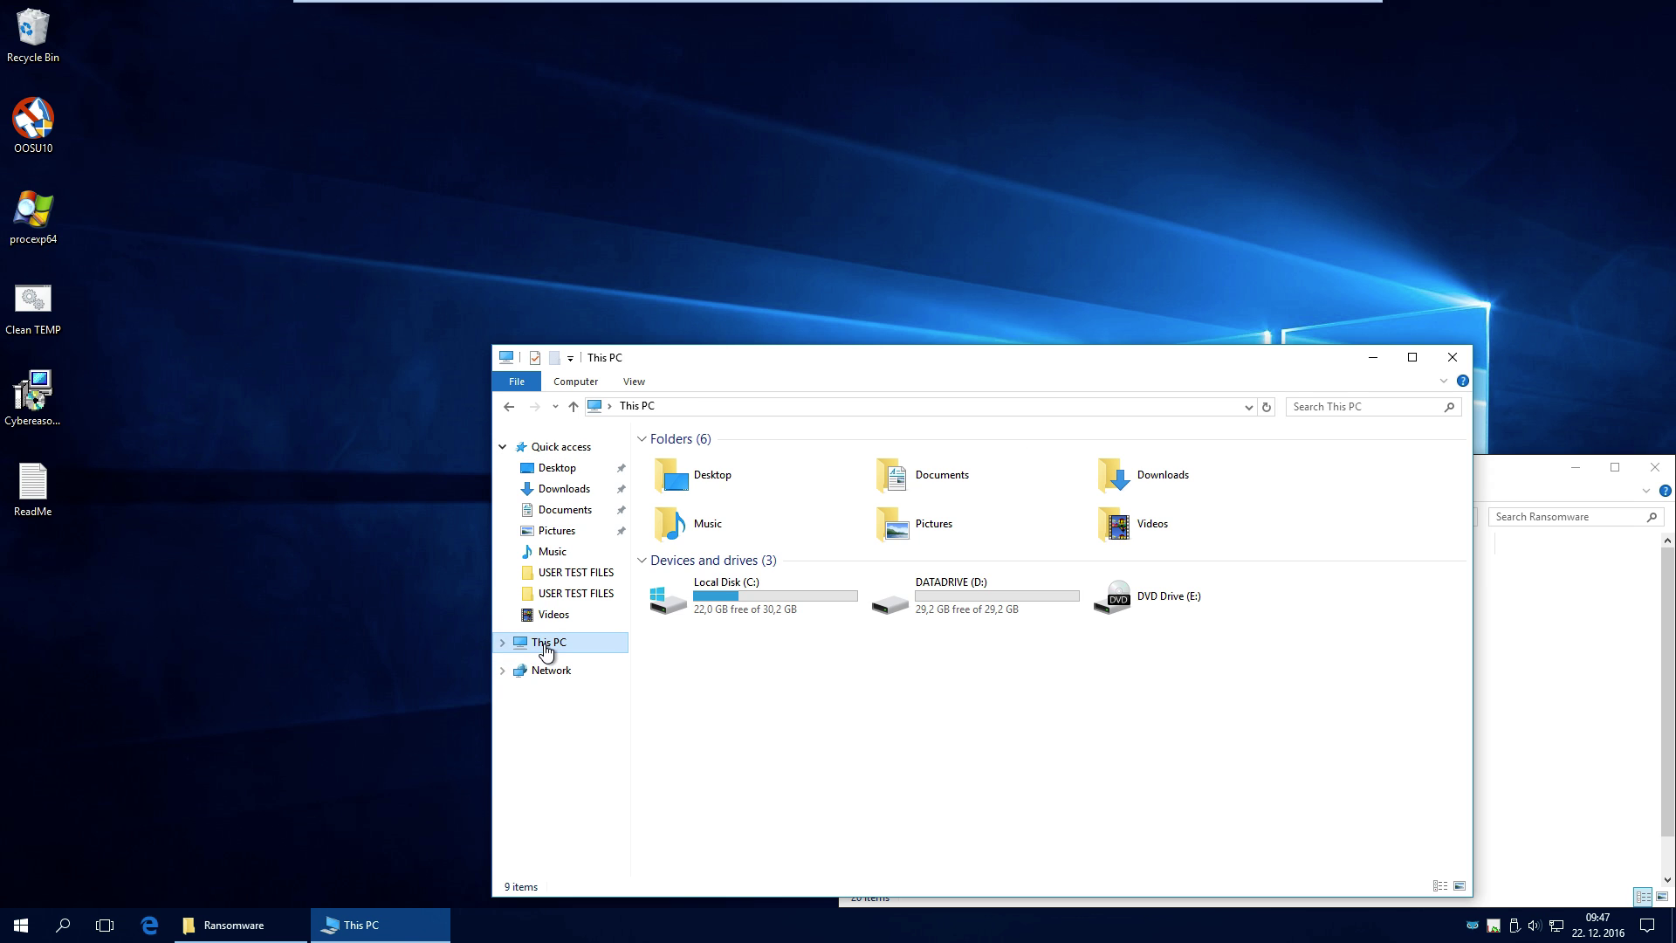
pyautogui.doubleClick(971, 596)
pyautogui.doubleClick(750, 457)
pyautogui.hotkey('ctrl', 'a')
pyautogui.click(909, 756)
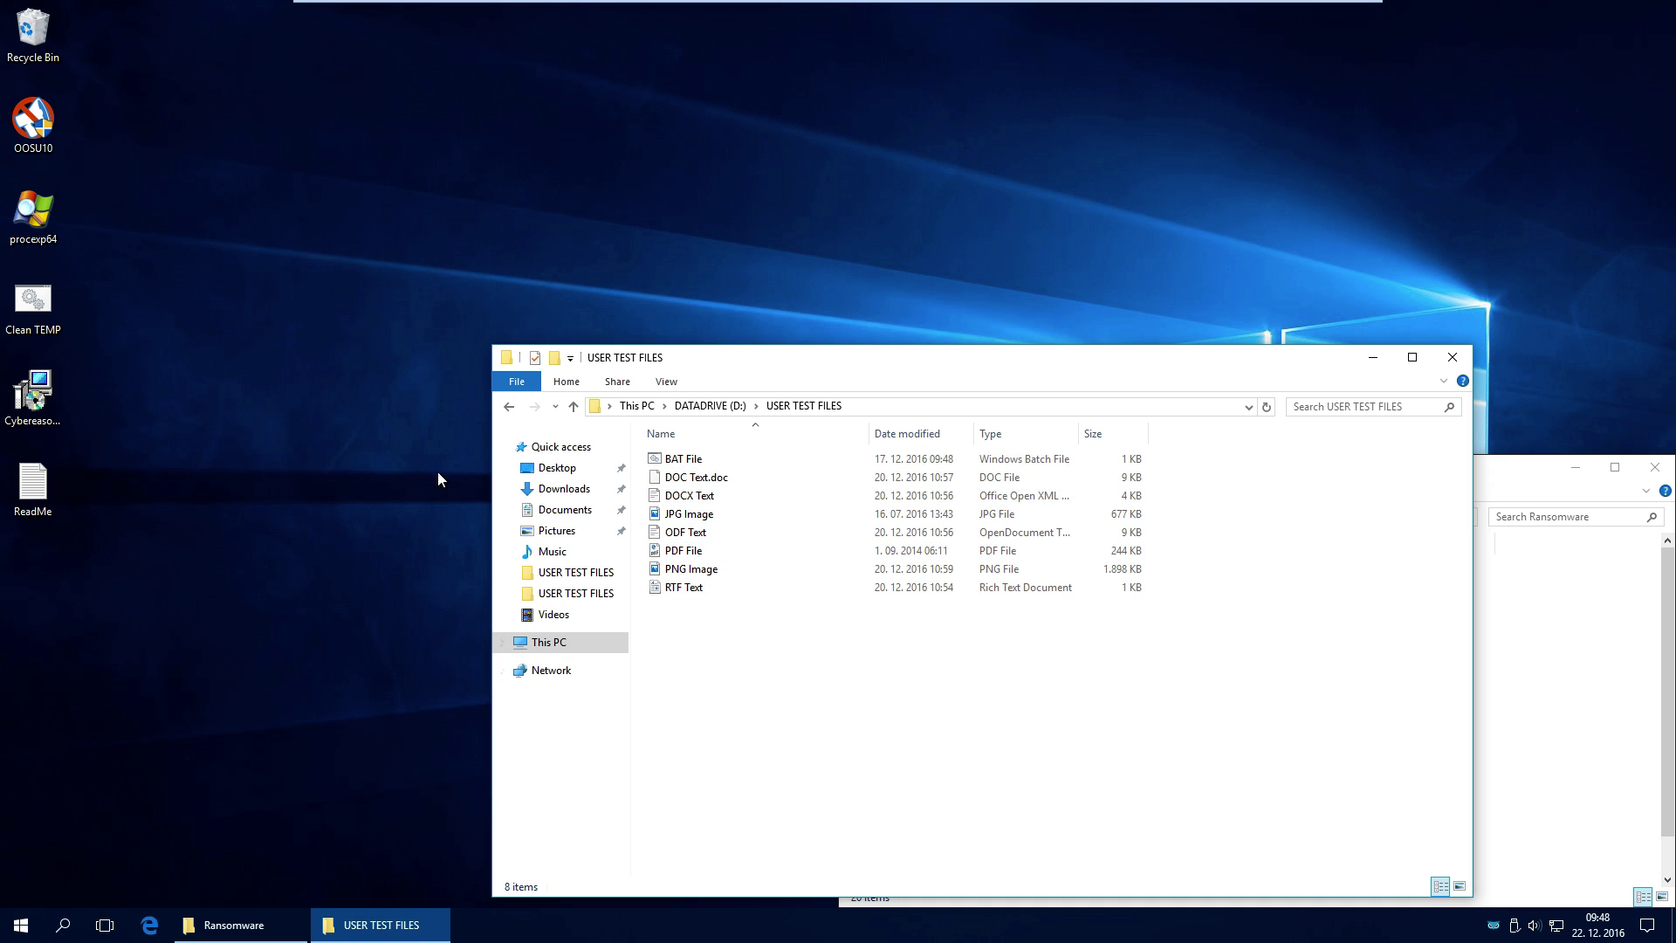
pyautogui.click(511, 406)
pyautogui.click(536, 407)
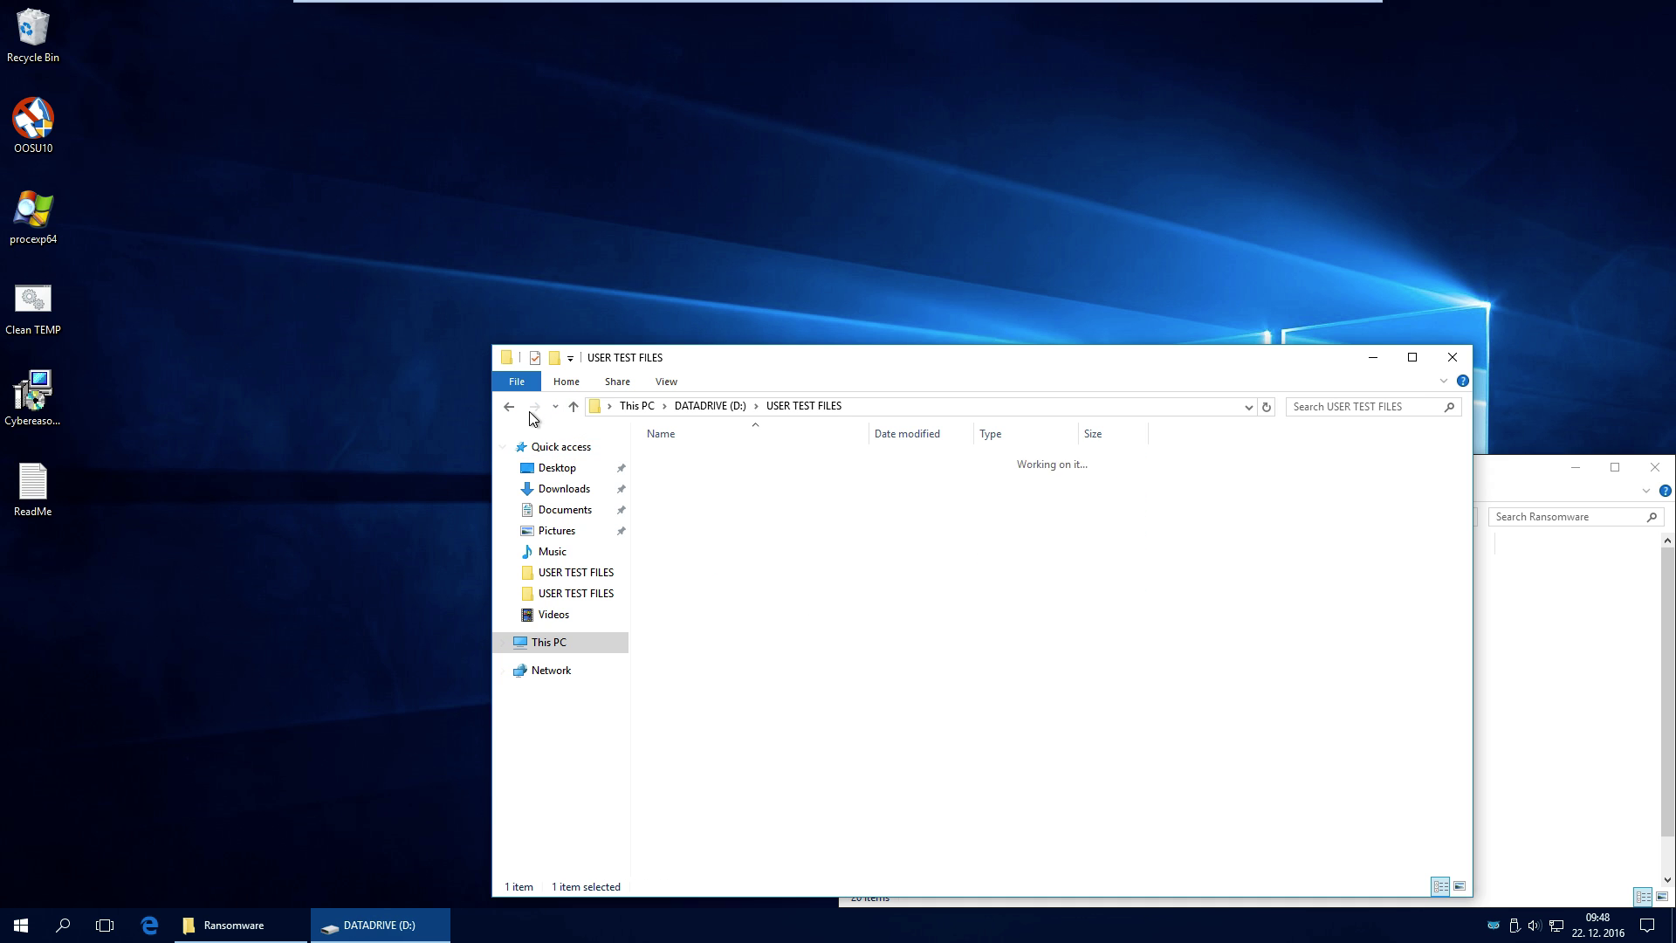
pyautogui.moveTo(709, 359); pyautogui.dragTo(1672, 5)
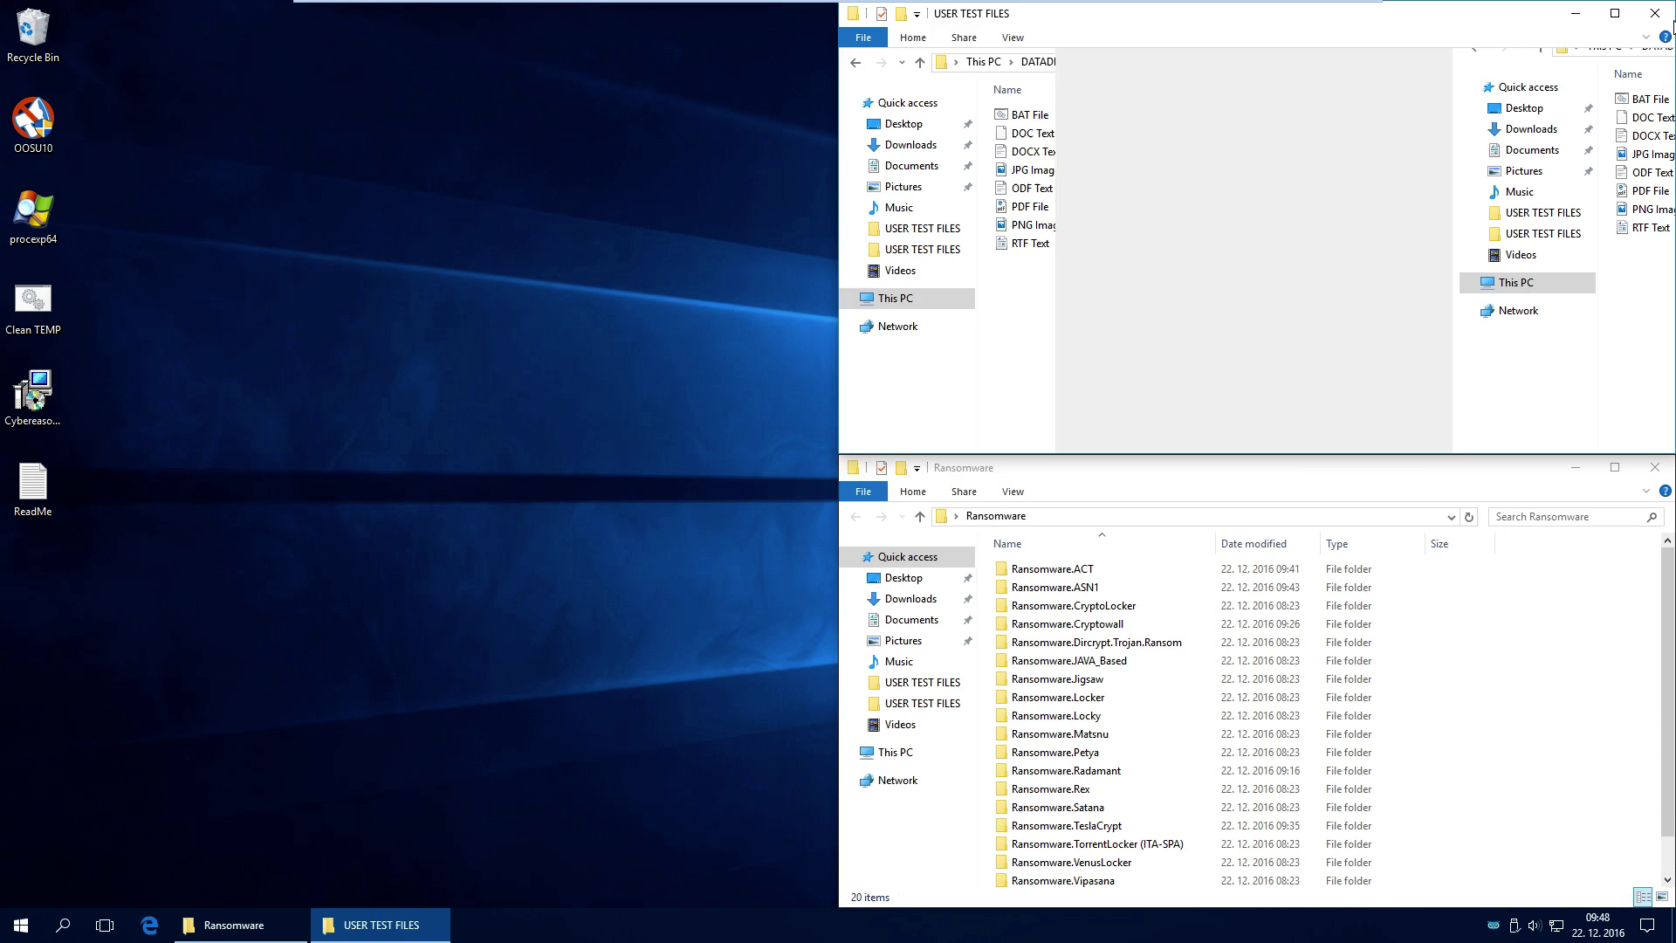
# Relaunch procexp64 with permission to make changes and snap Process Explorer to the left half of the desktop
pyautogui.doubleClick(32, 211)
pyautogui.click(795, 580)
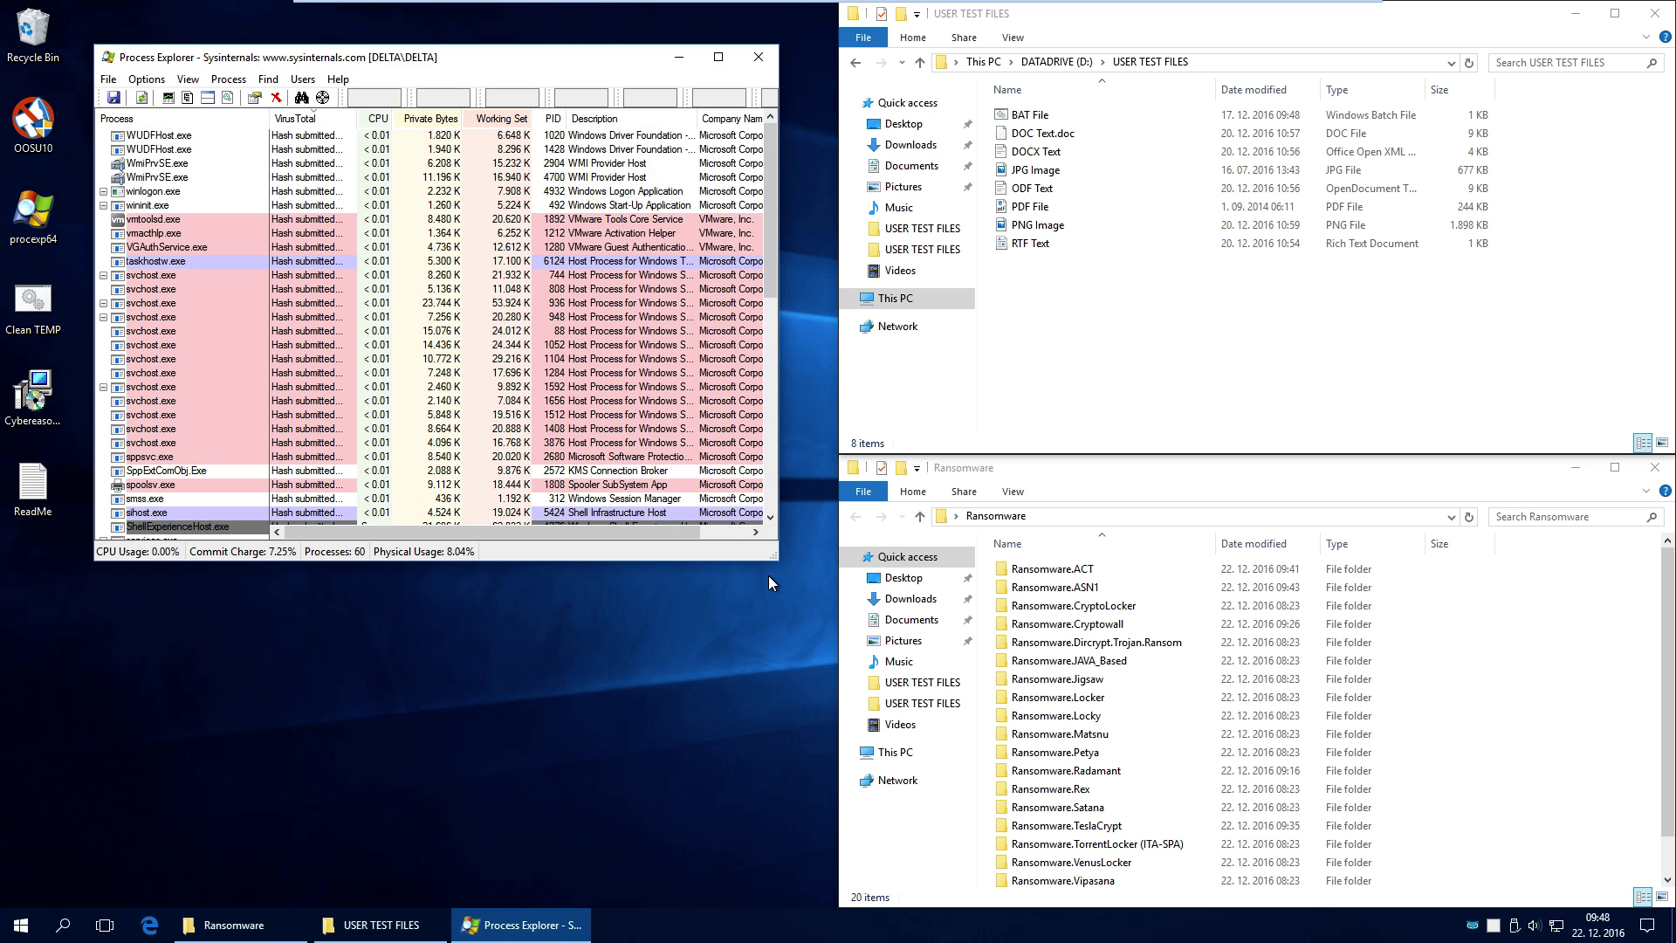
pyautogui.moveTo(536, 64); pyautogui.dragTo(2, 262)
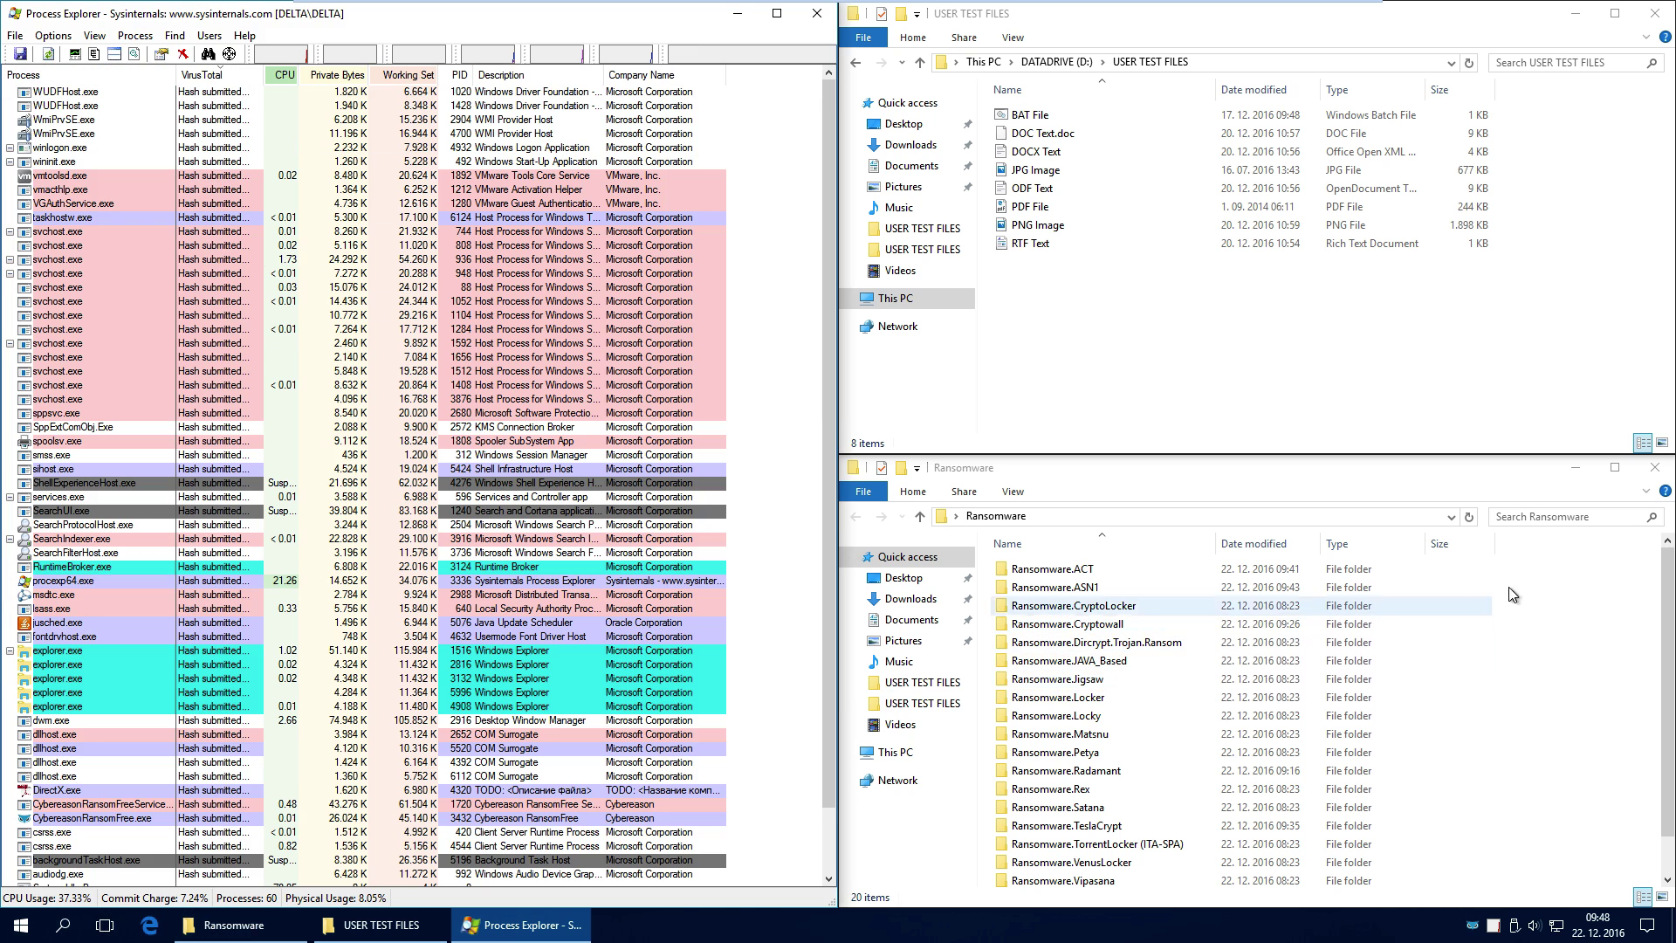
# Open the Ransomware Check folder in the upper-right quarter, minimizing the Ransomware window to reach it and restoring that window after
pyautogui.click(1577, 469)
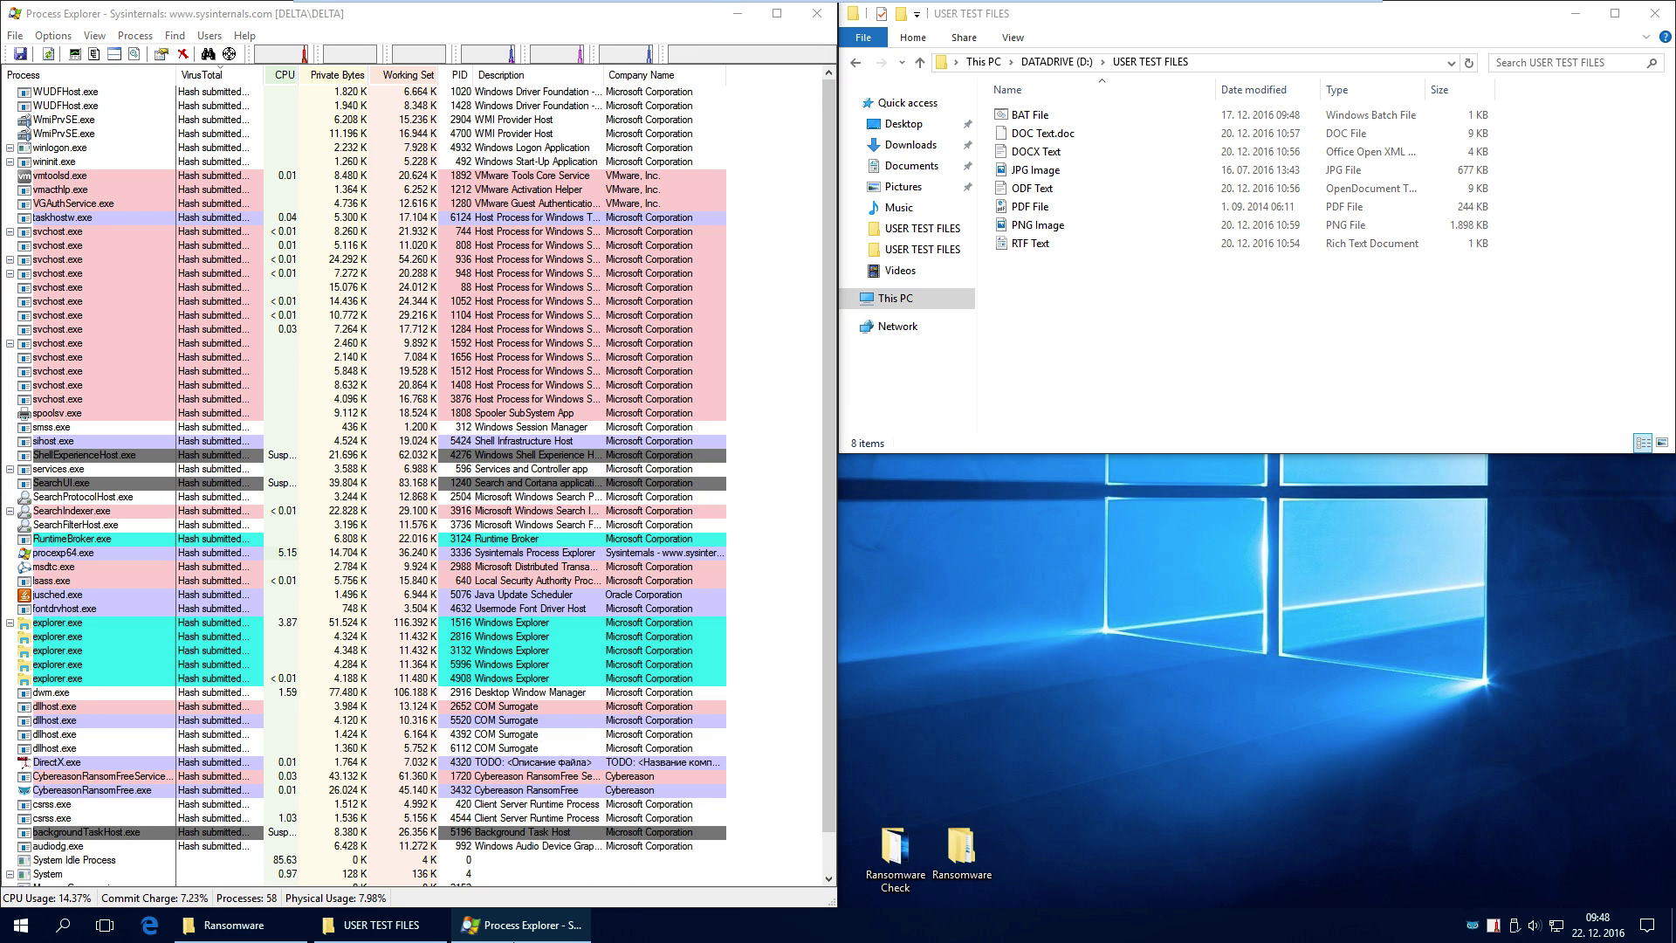
pyautogui.doubleClick(894, 851)
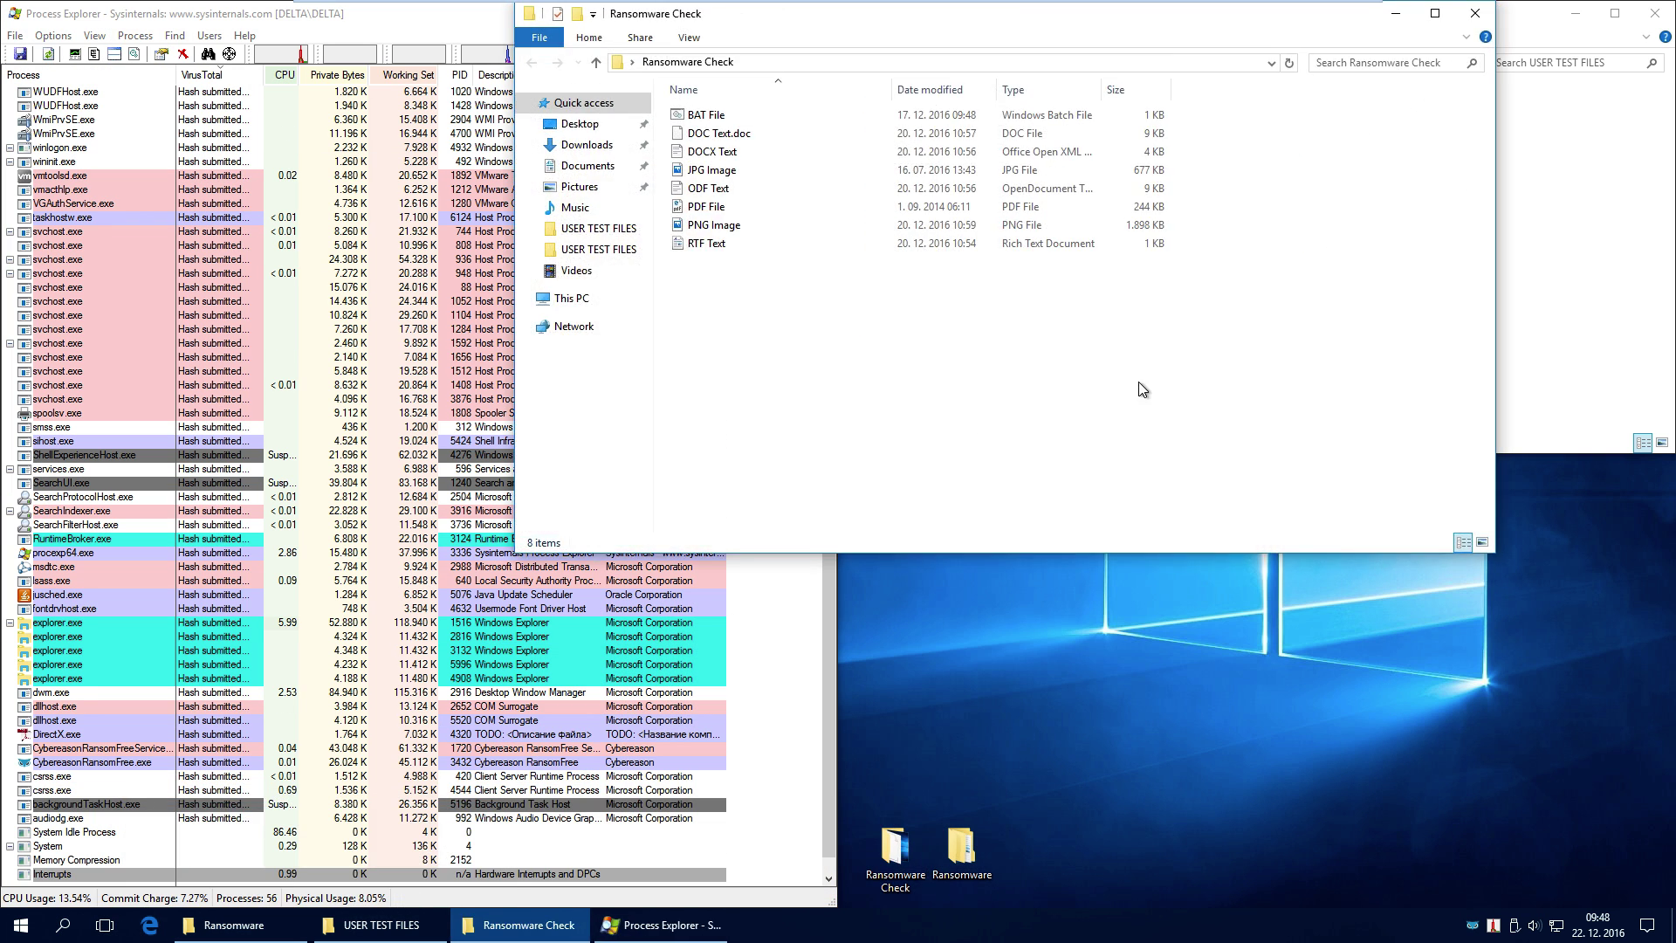
pyautogui.moveTo(1048, 14); pyautogui.dragTo(1673, 4)
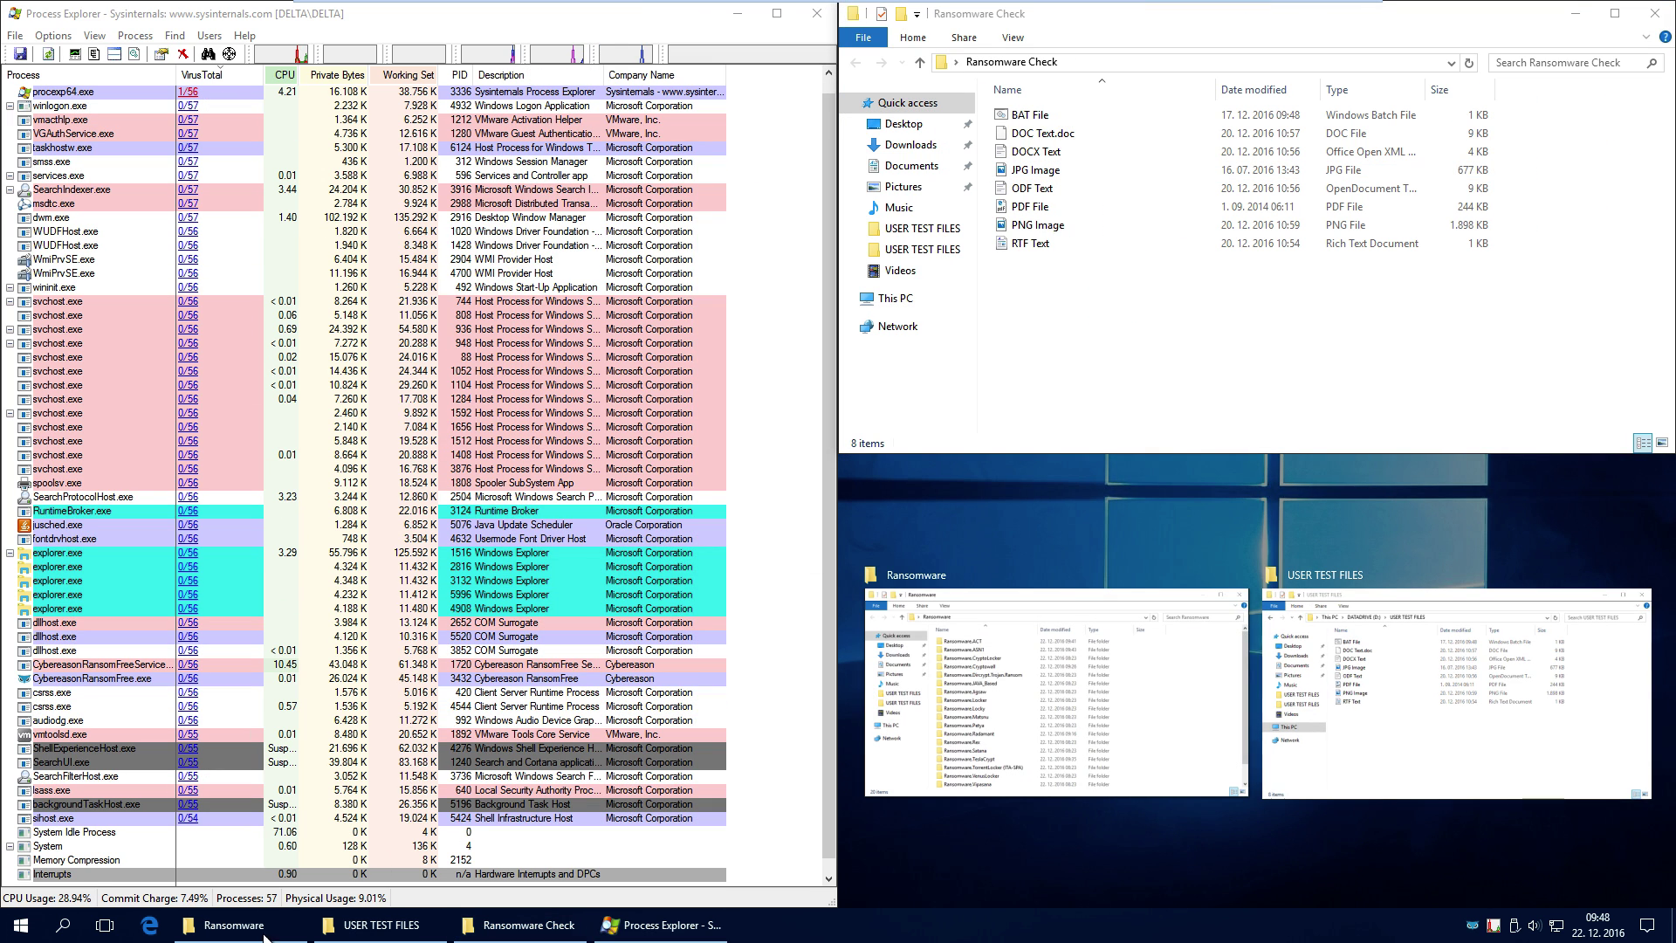
pyautogui.click(1108, 503)
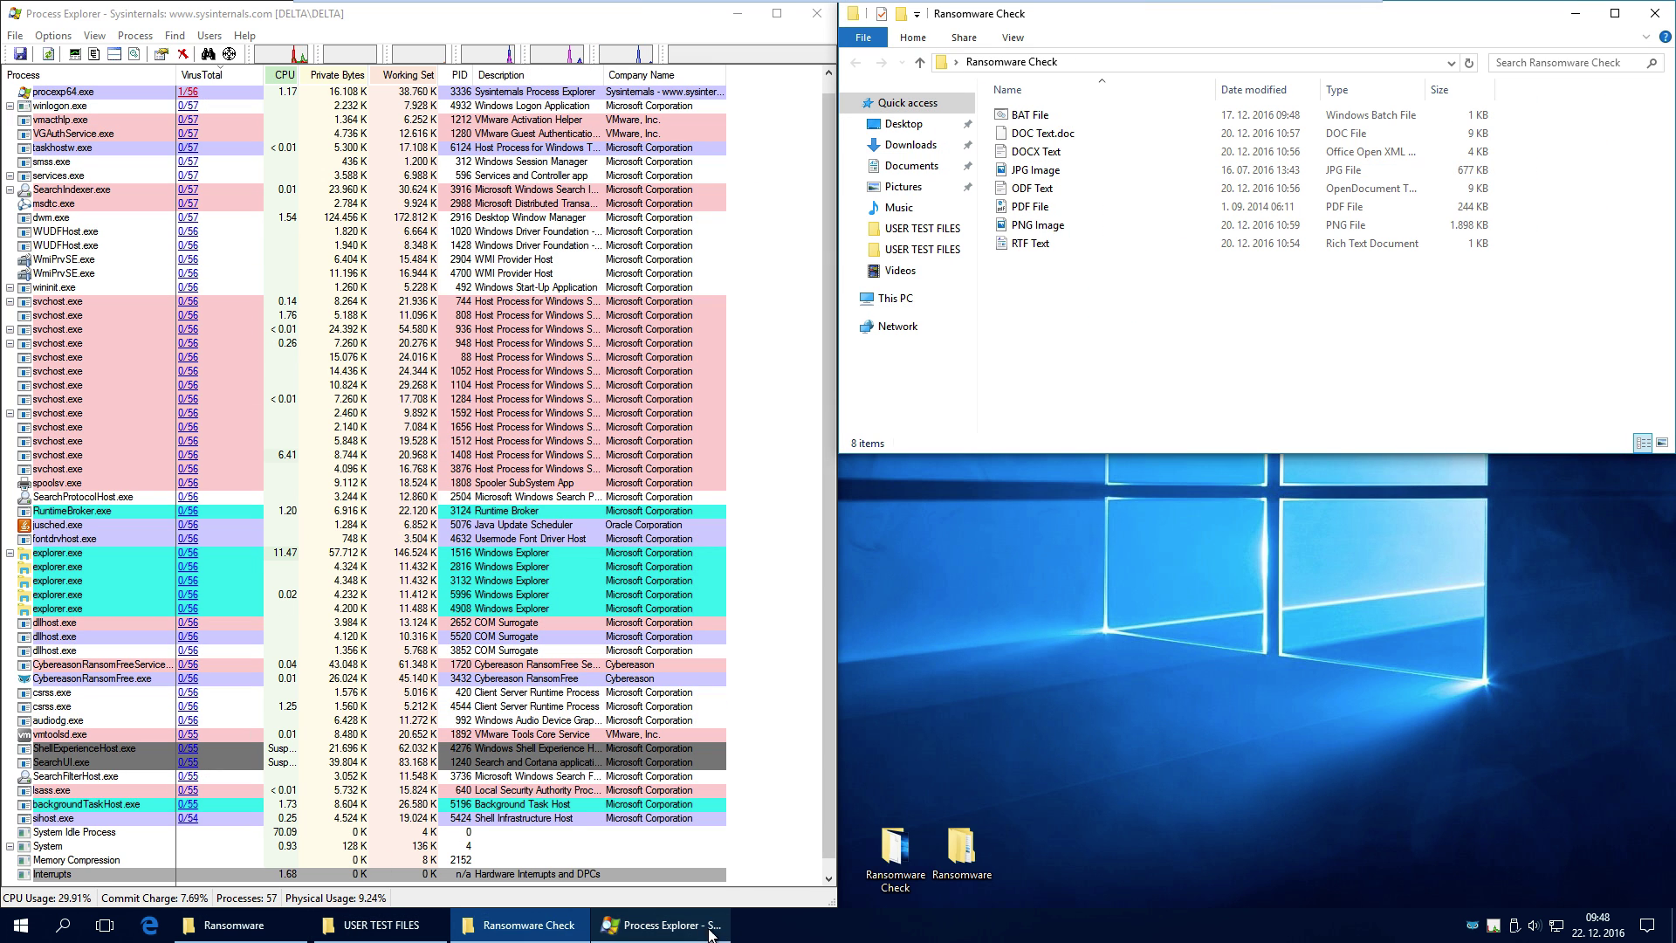
pyautogui.click(301, 928)
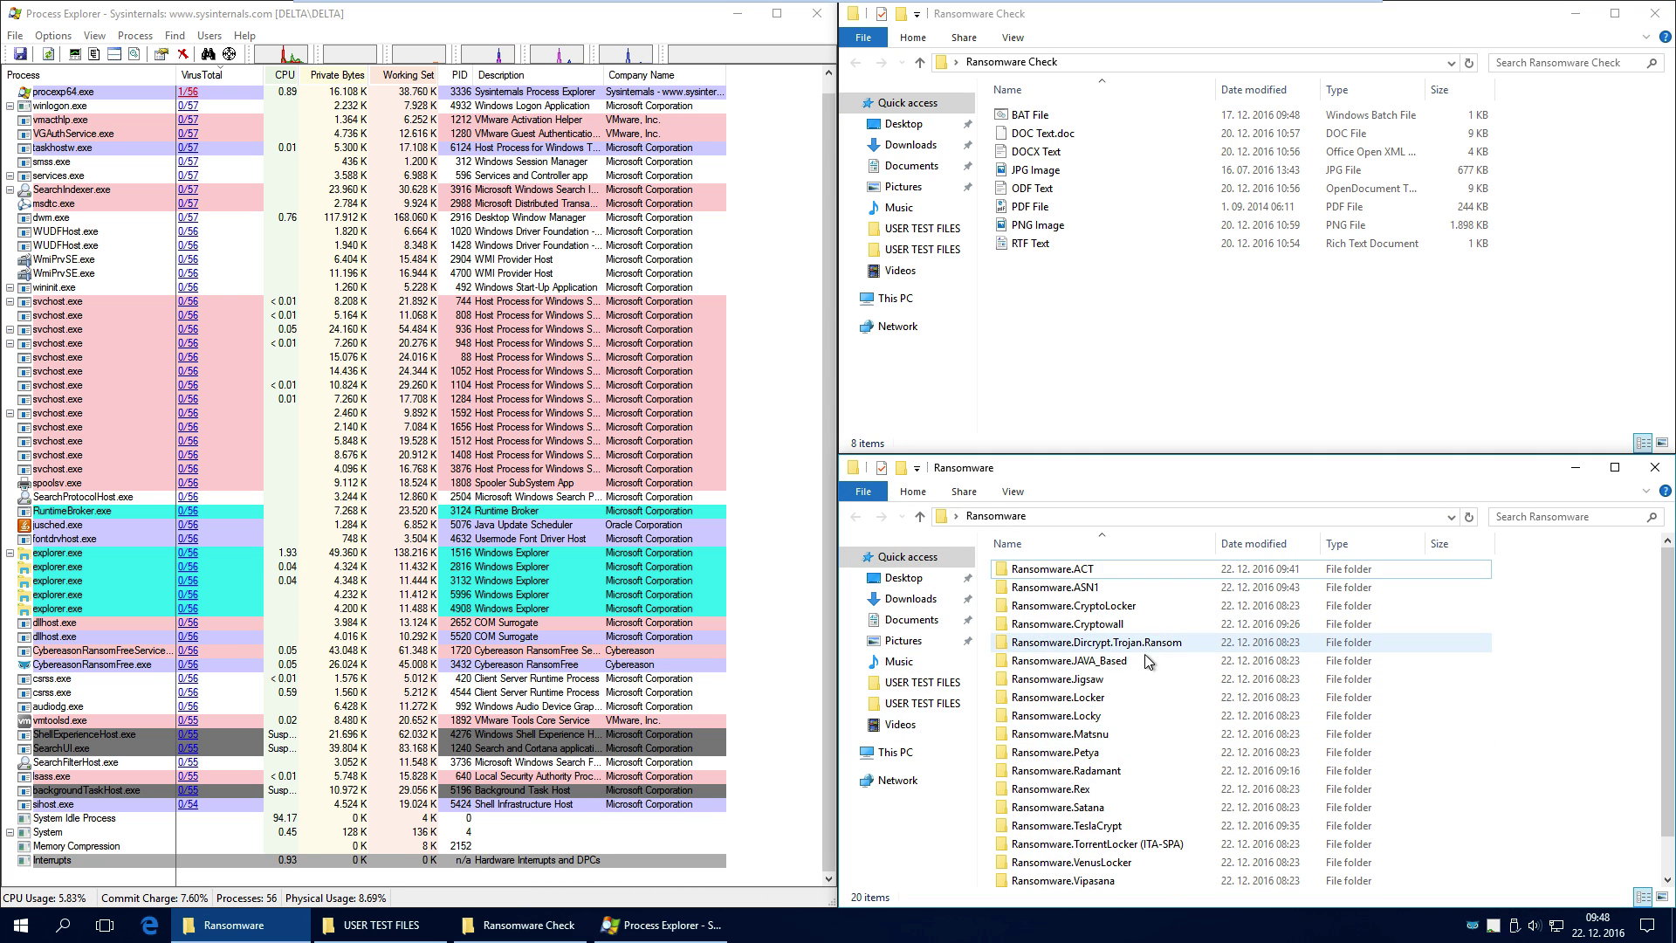
# Dismiss the RansomFree threat notification and check the test files in the USER TEST FILES and Ransomware Check folders
pyautogui.scroll(-1, 1194, 832)
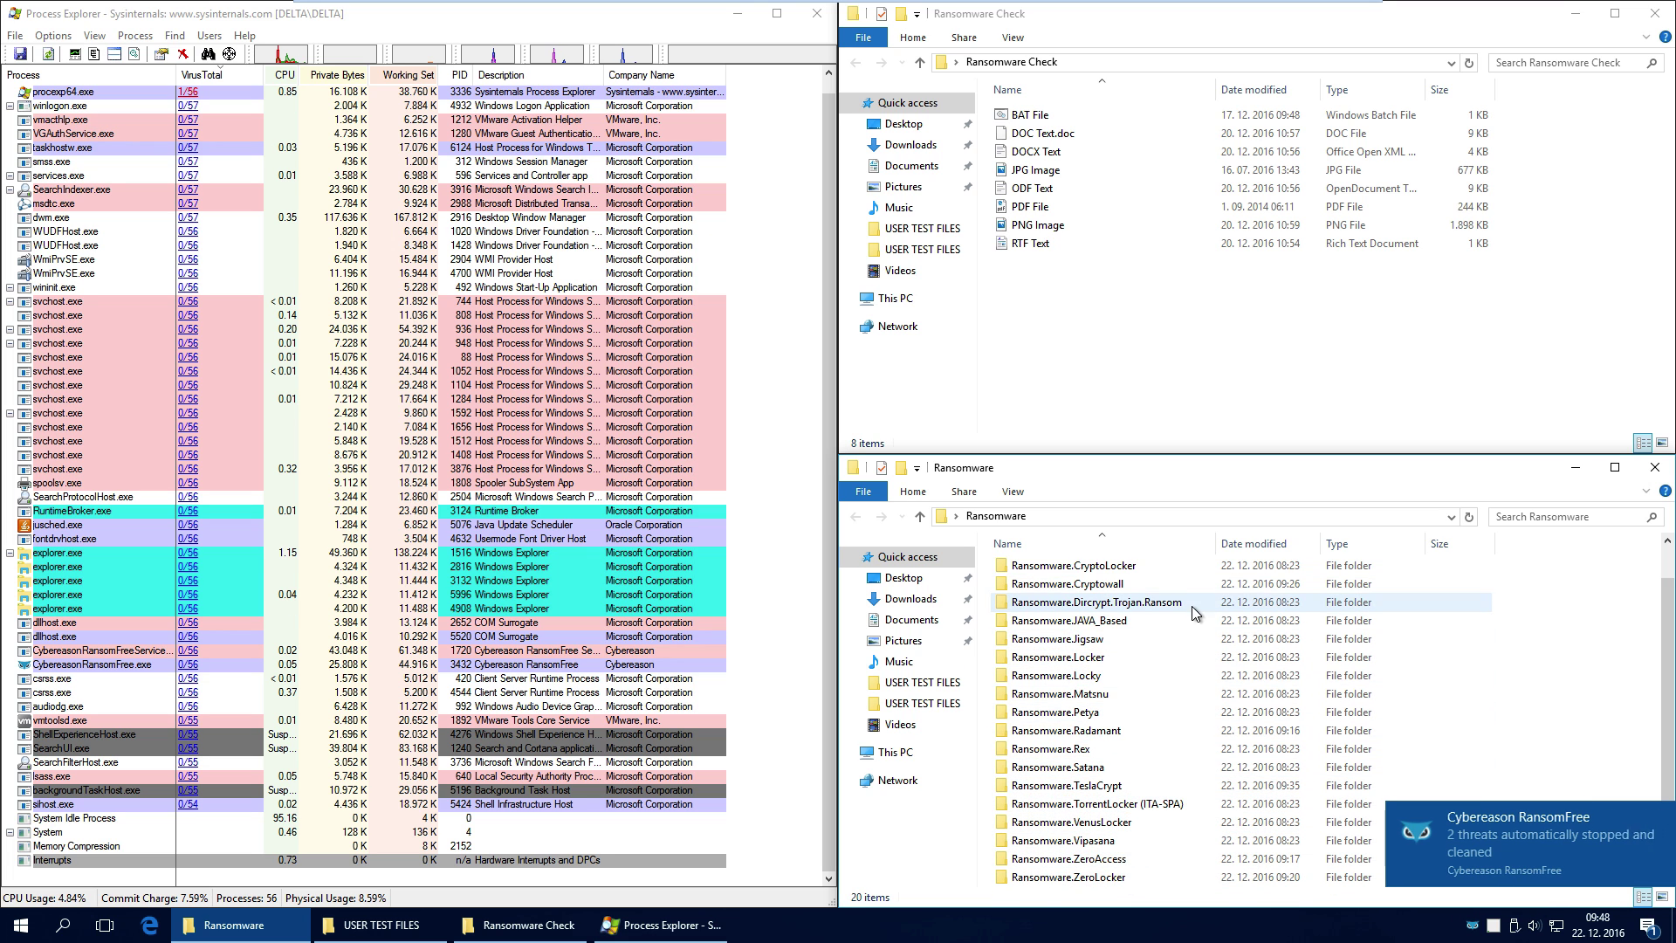
pyautogui.click(1452, 837)
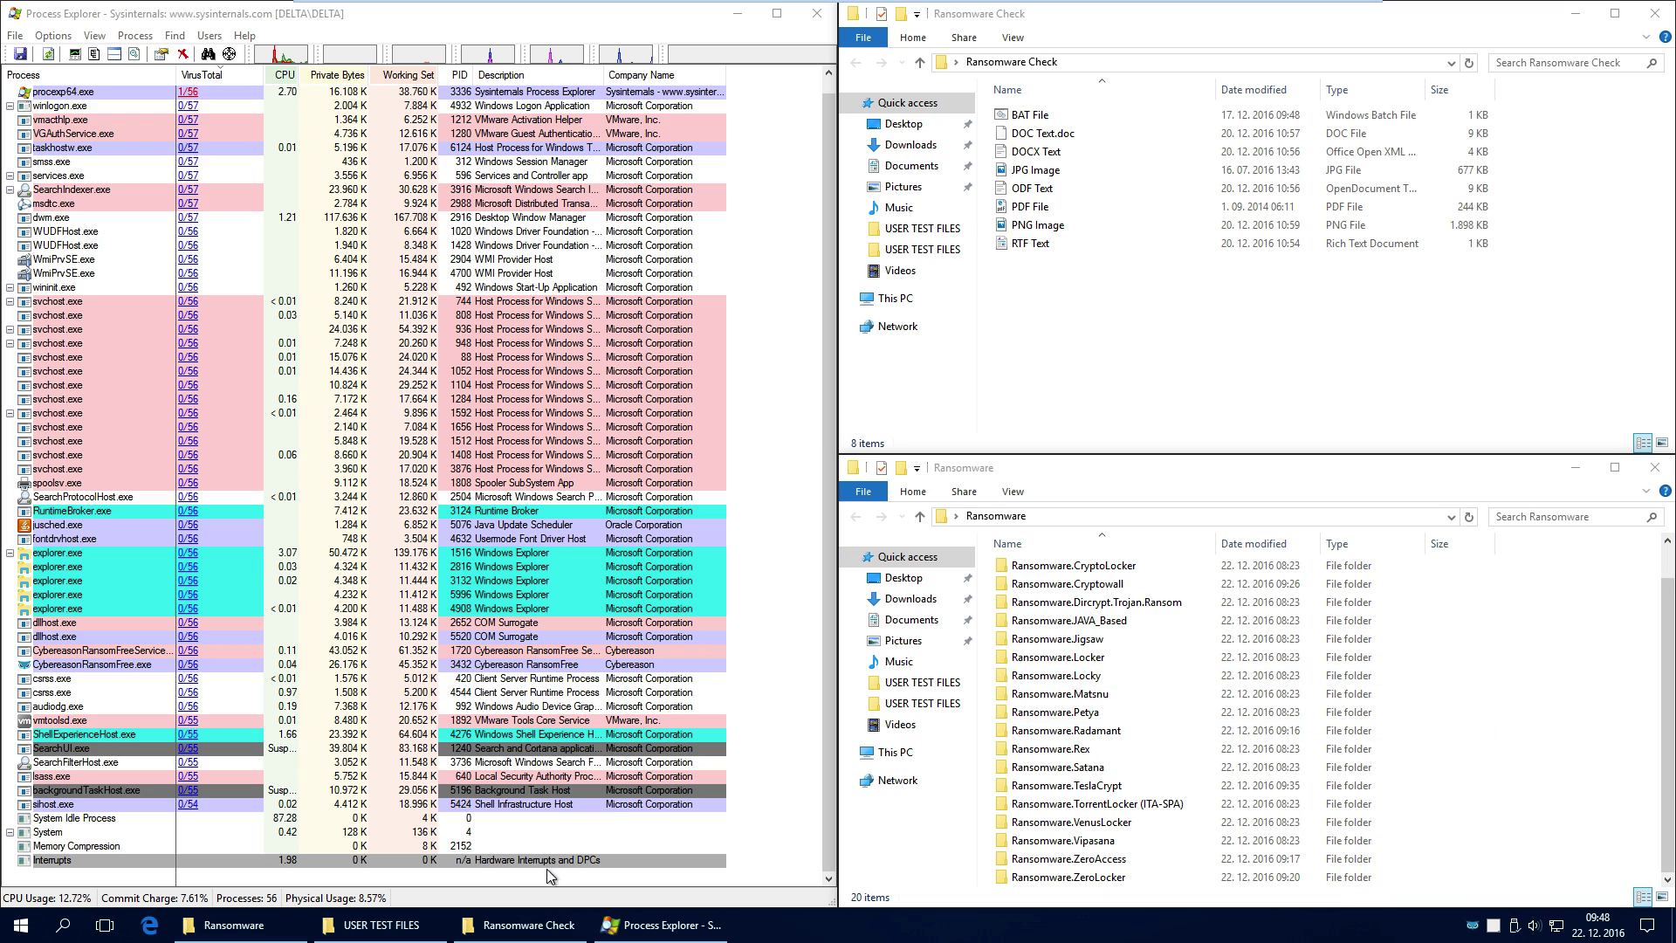
pyautogui.click(375, 925)
pyautogui.click(491, 935)
pyautogui.click(492, 936)
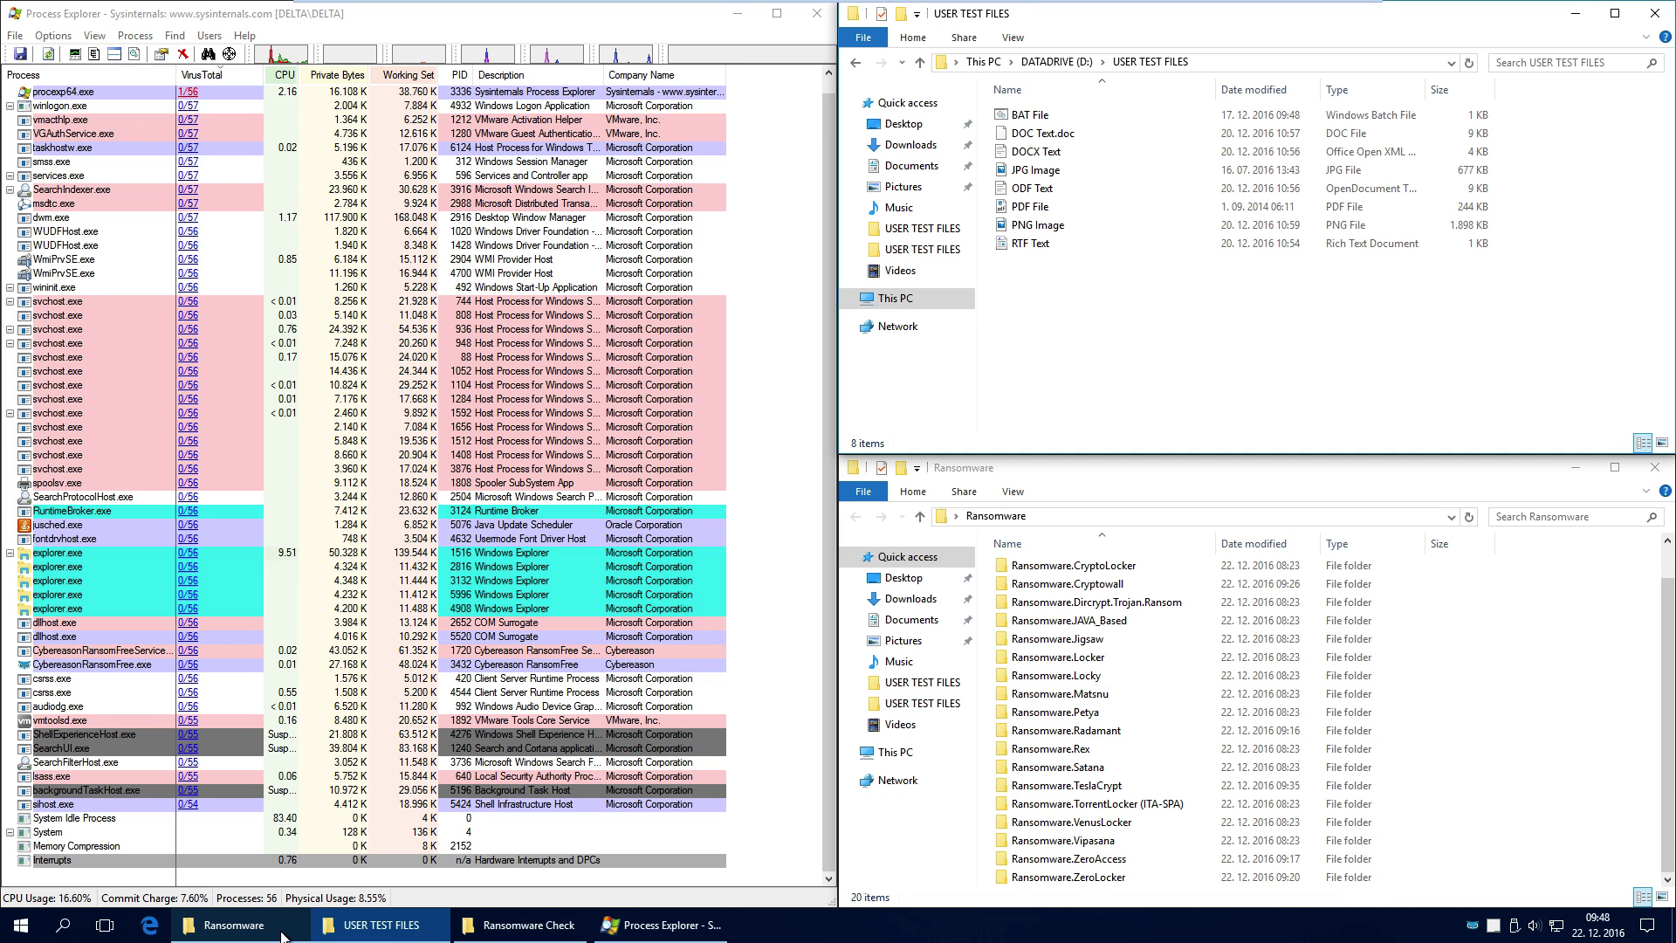
pyautogui.click(517, 931)
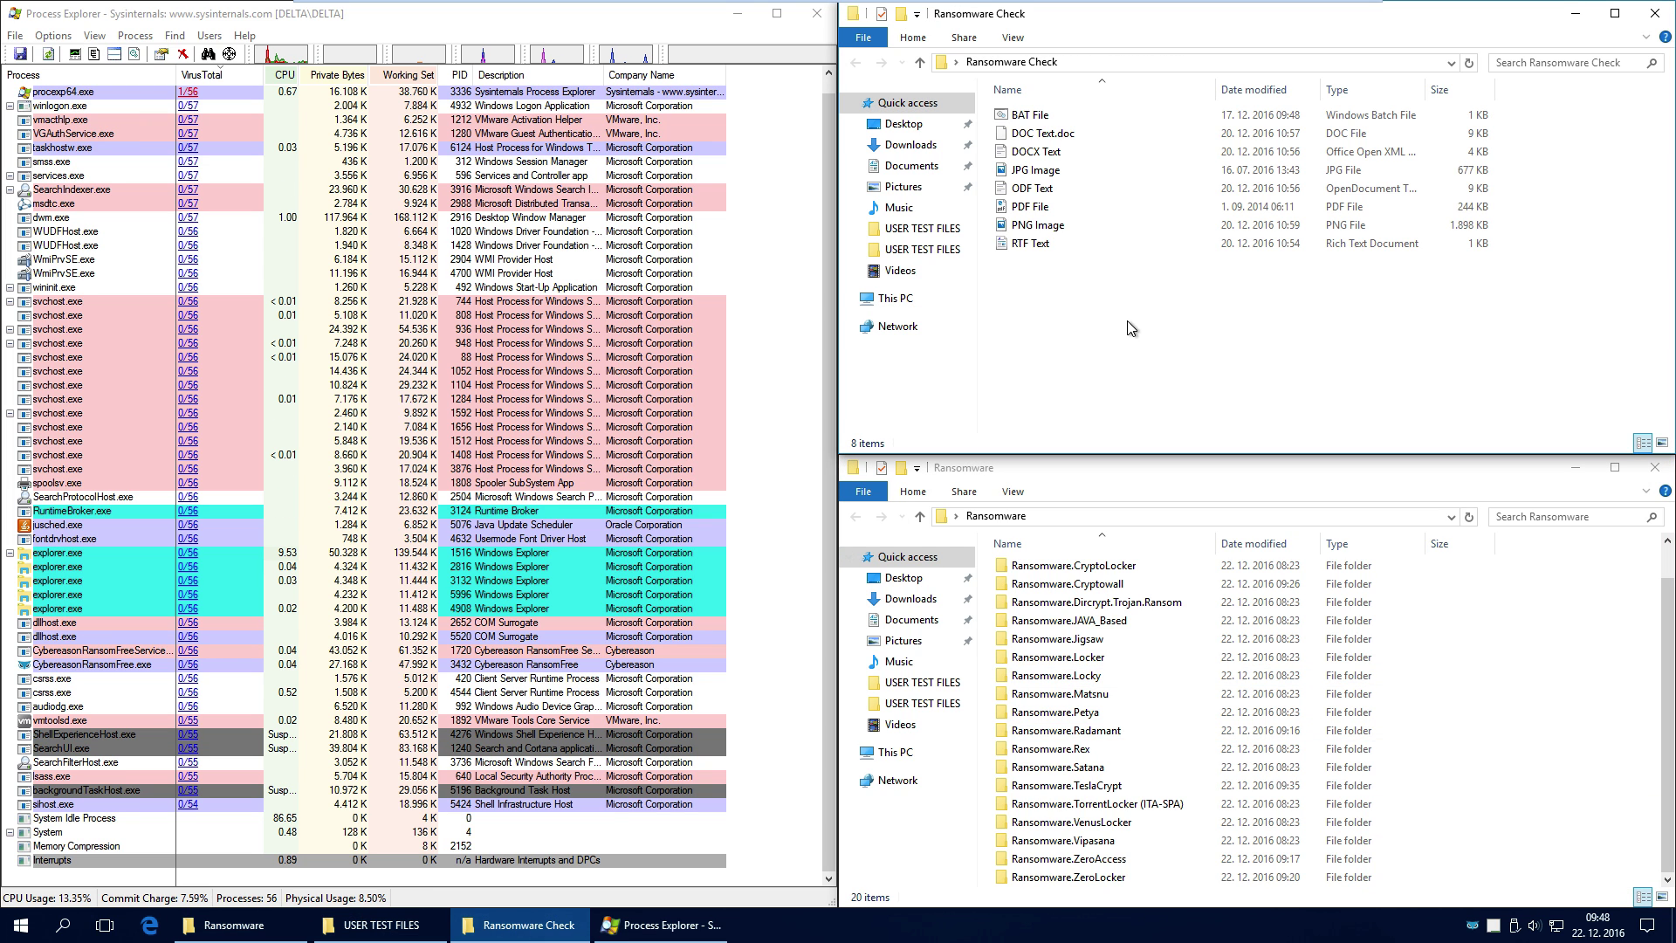
# Run the Petya application from the Ransomware.Petya folder, confirm its launch, and continue past the skull screen to the ransom note
pyautogui.click(1105, 716)
pyautogui.doubleClick(1105, 716)
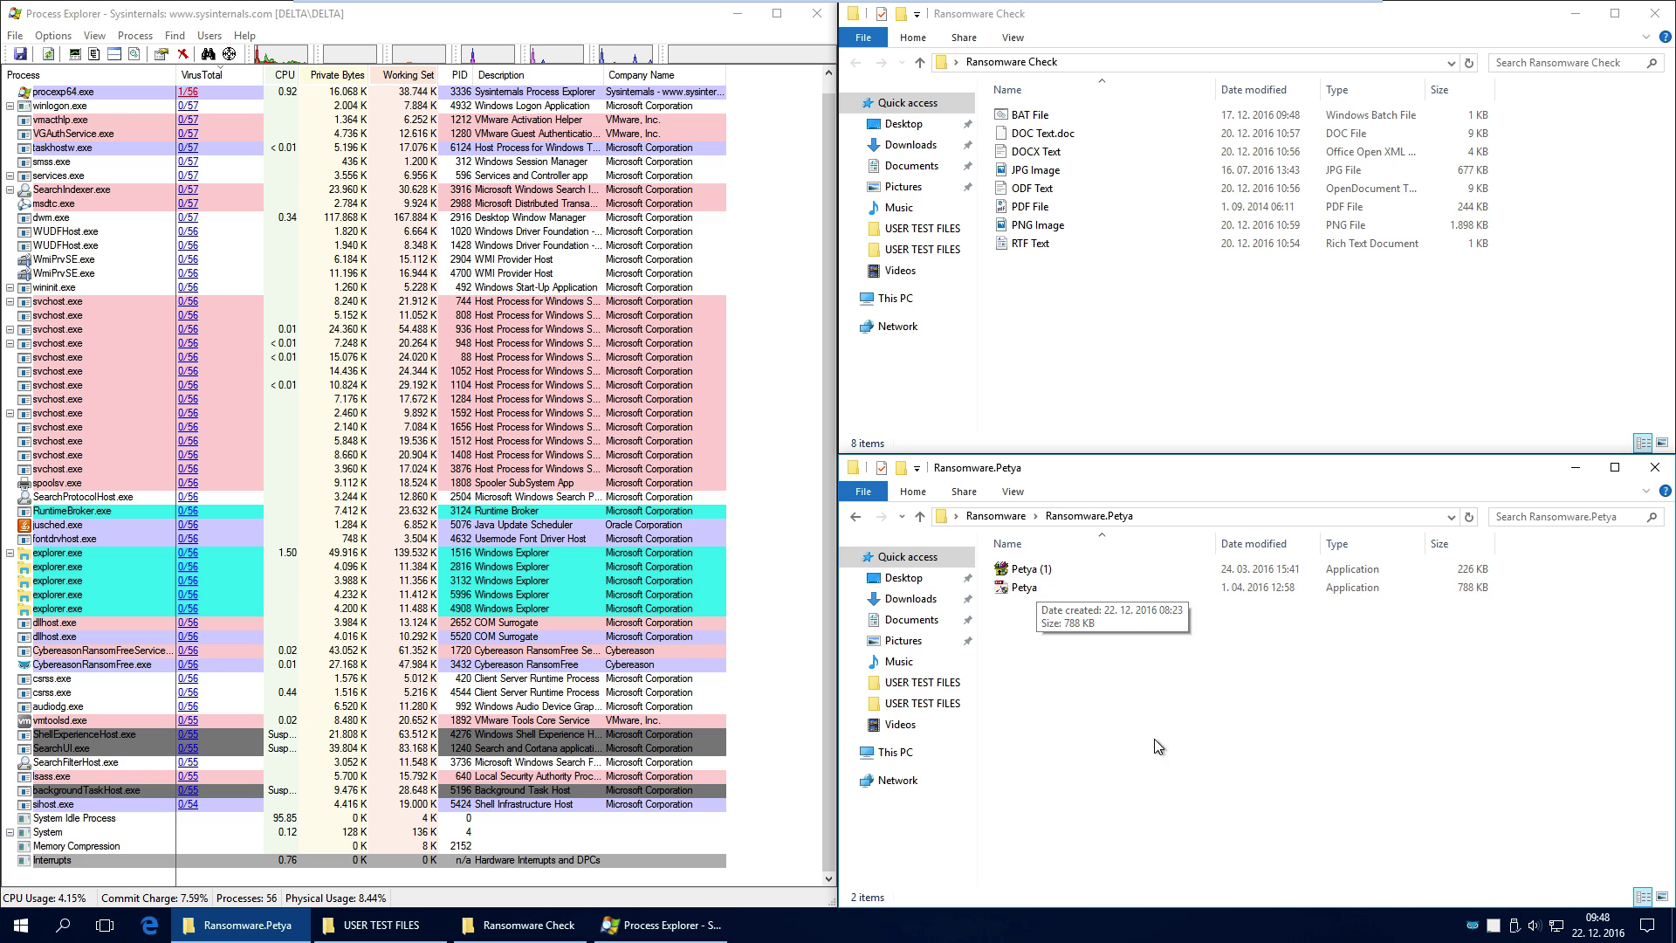
pyautogui.doubleClick(1030, 584)
pyautogui.click(716, 588)
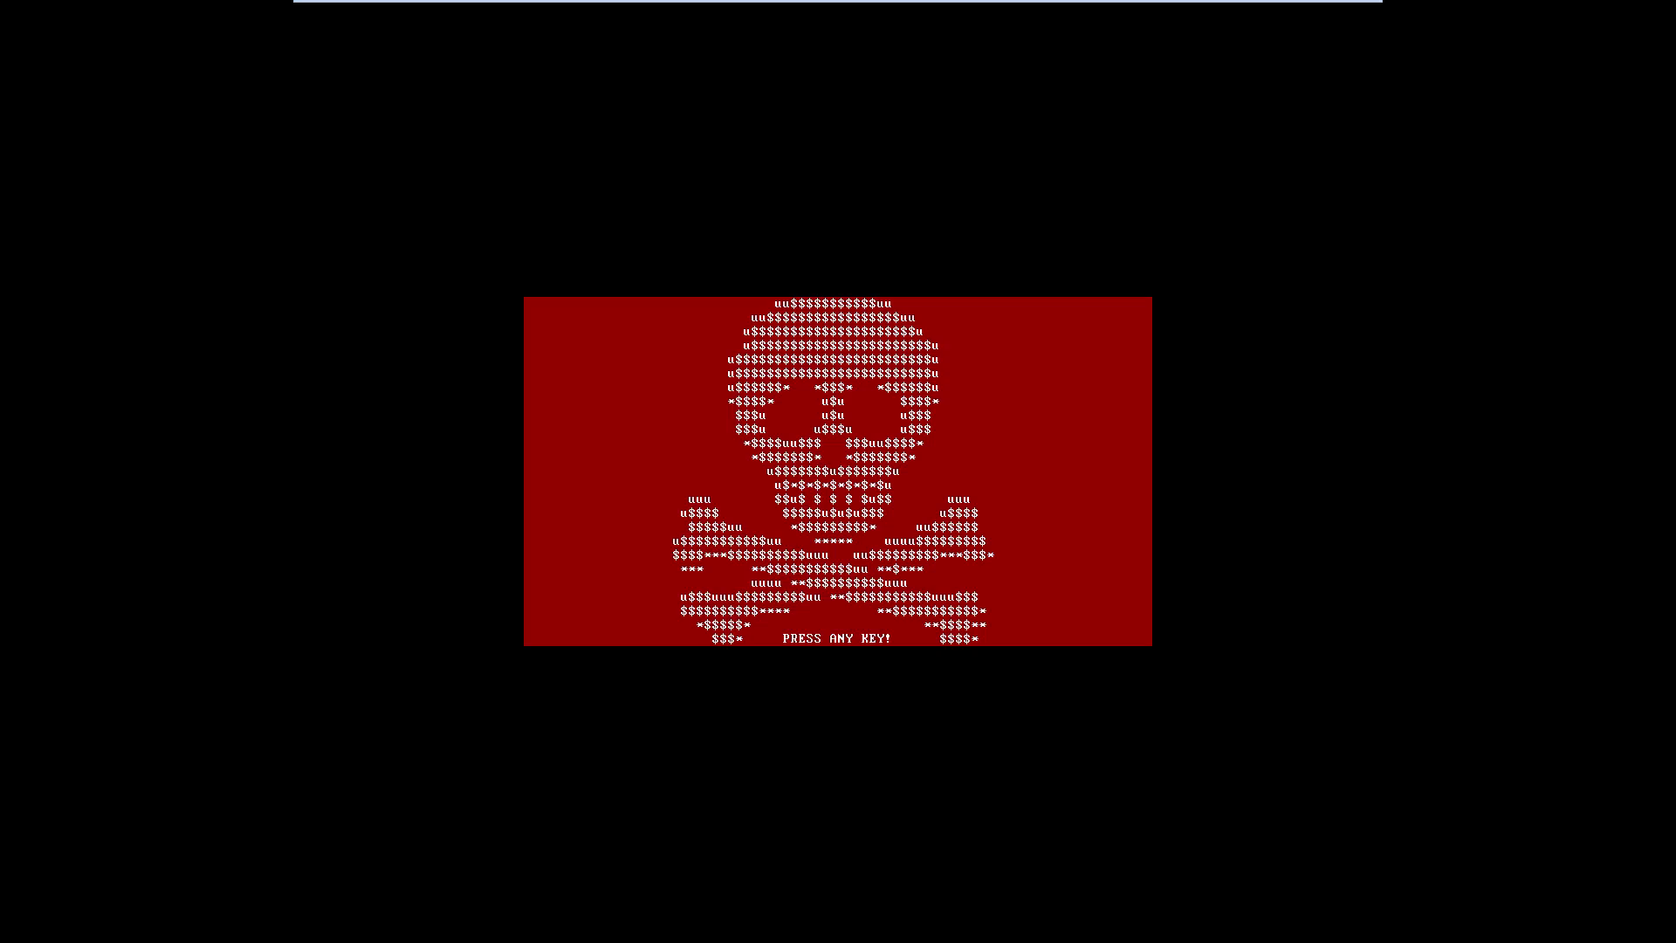
pyautogui.press('Return')
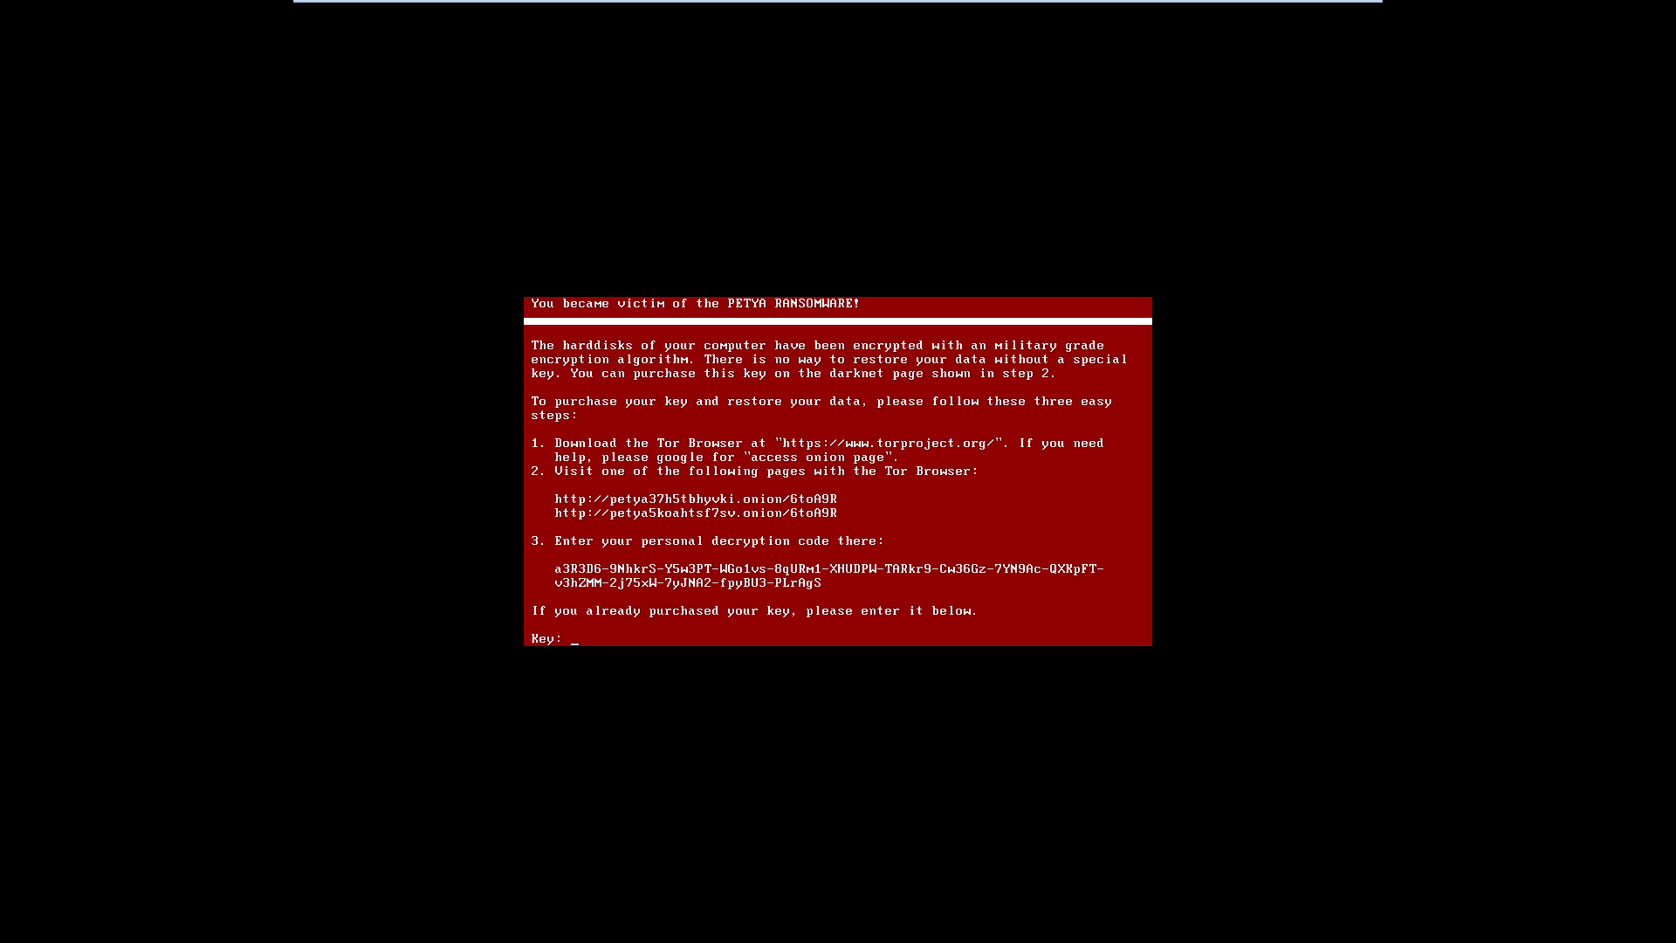
# Restart the virtual machine guest, confirm the reset, and continue past the skull screen that appears at boot
pyautogui.click(431, 11)
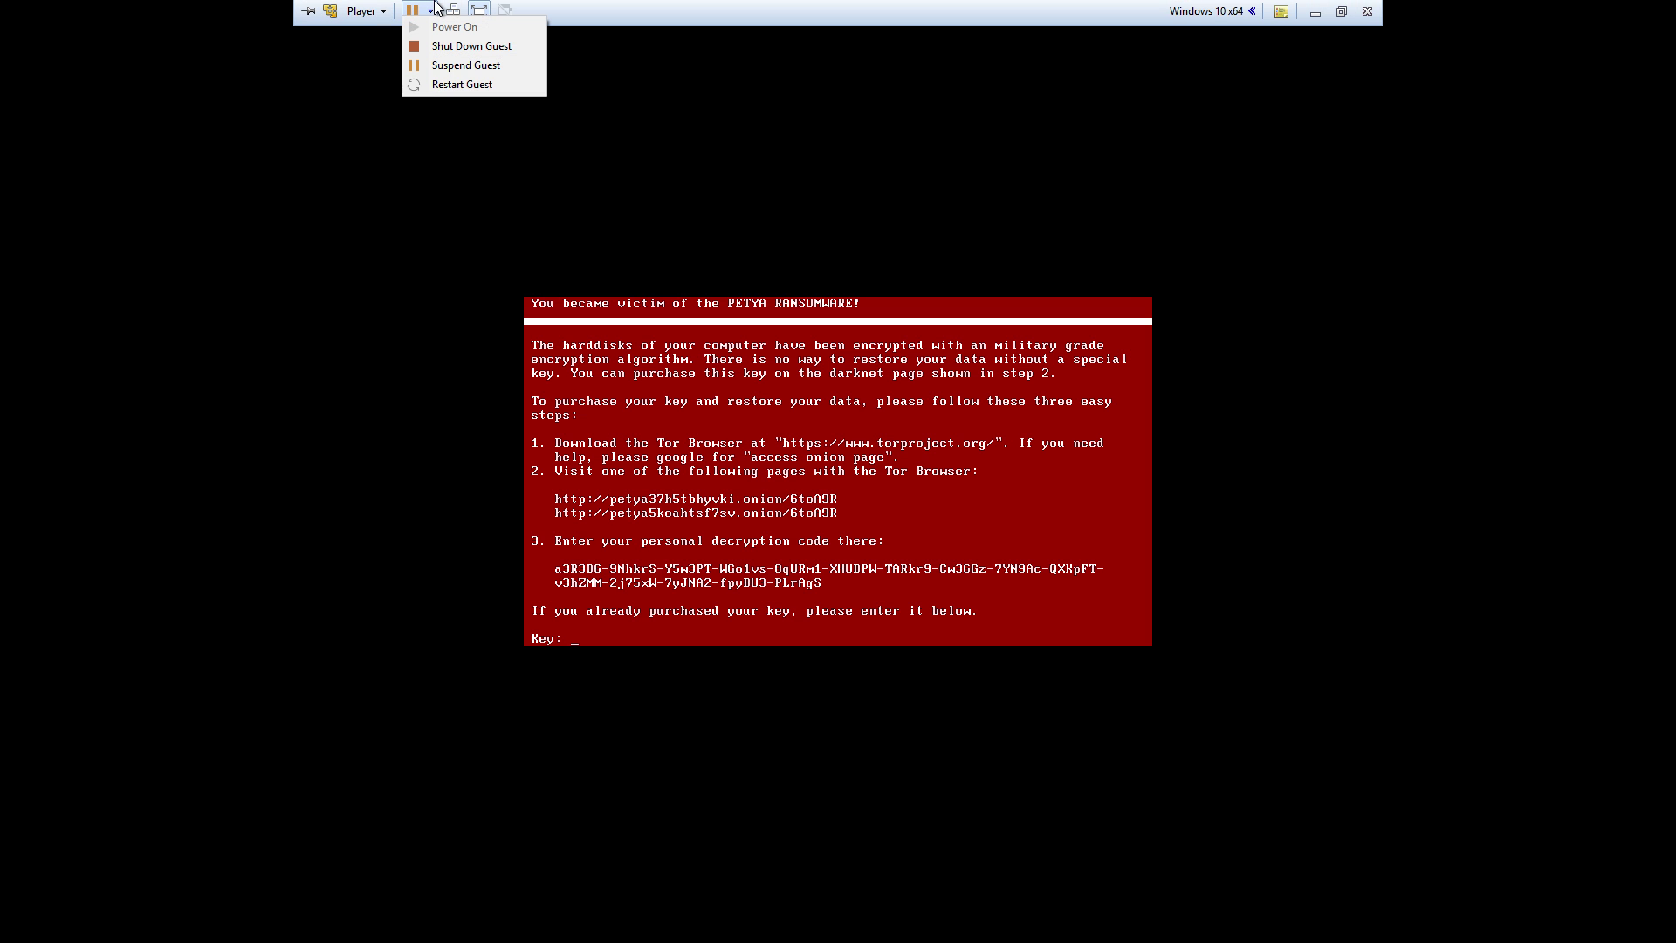
pyautogui.click(464, 85)
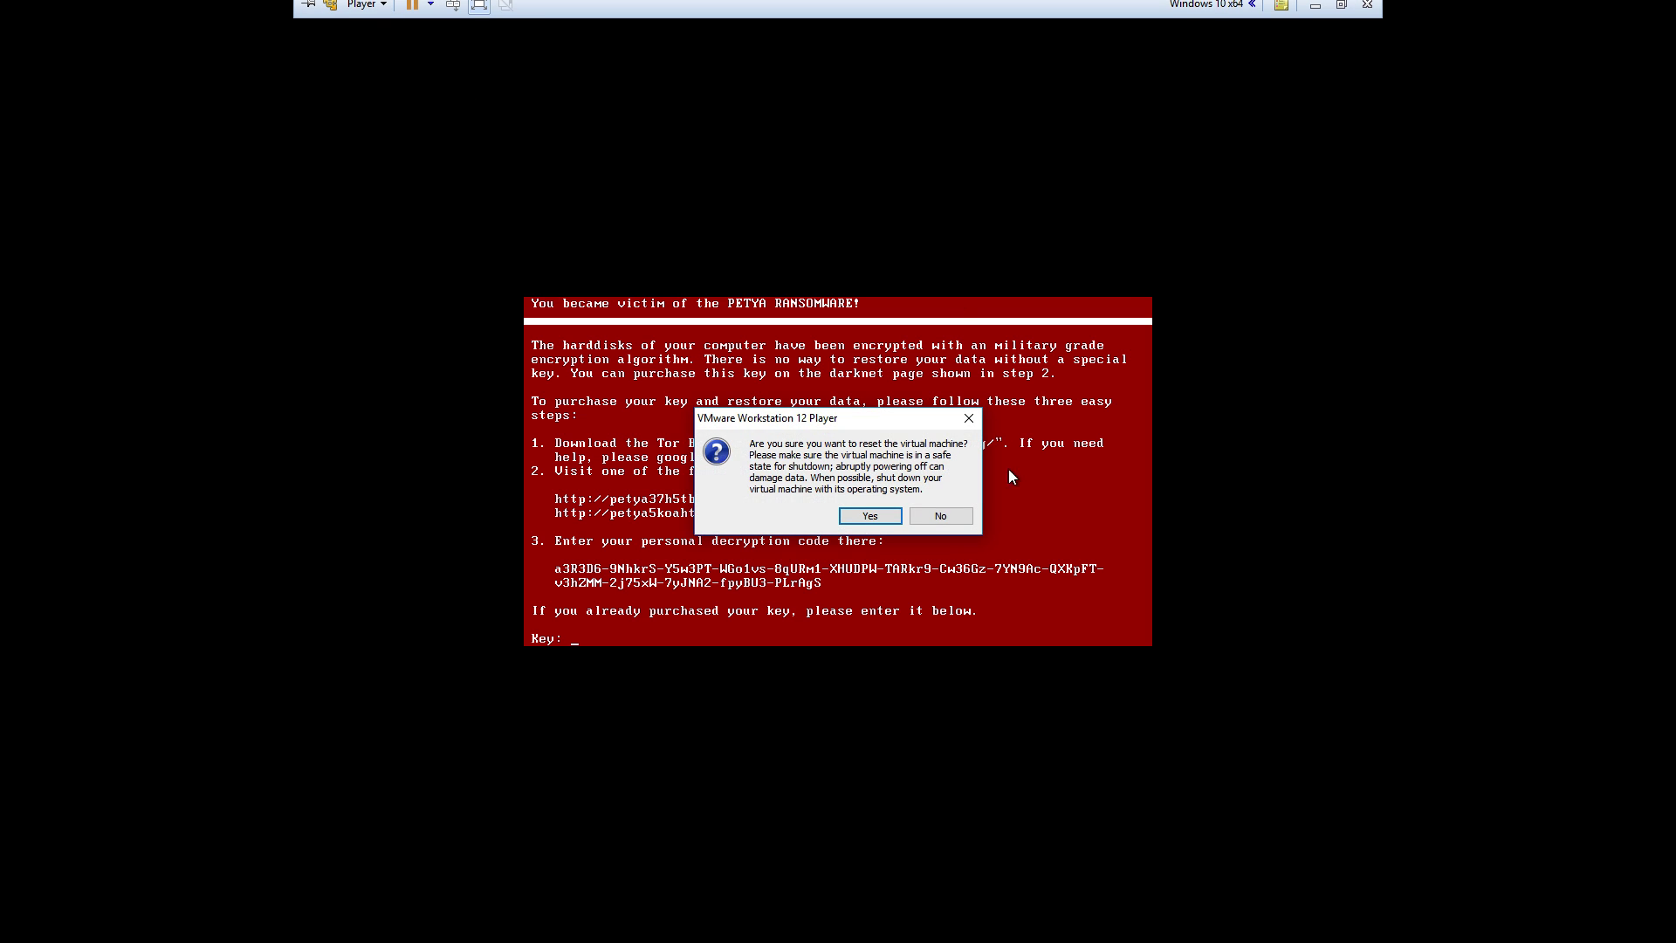
pyautogui.click(870, 517)
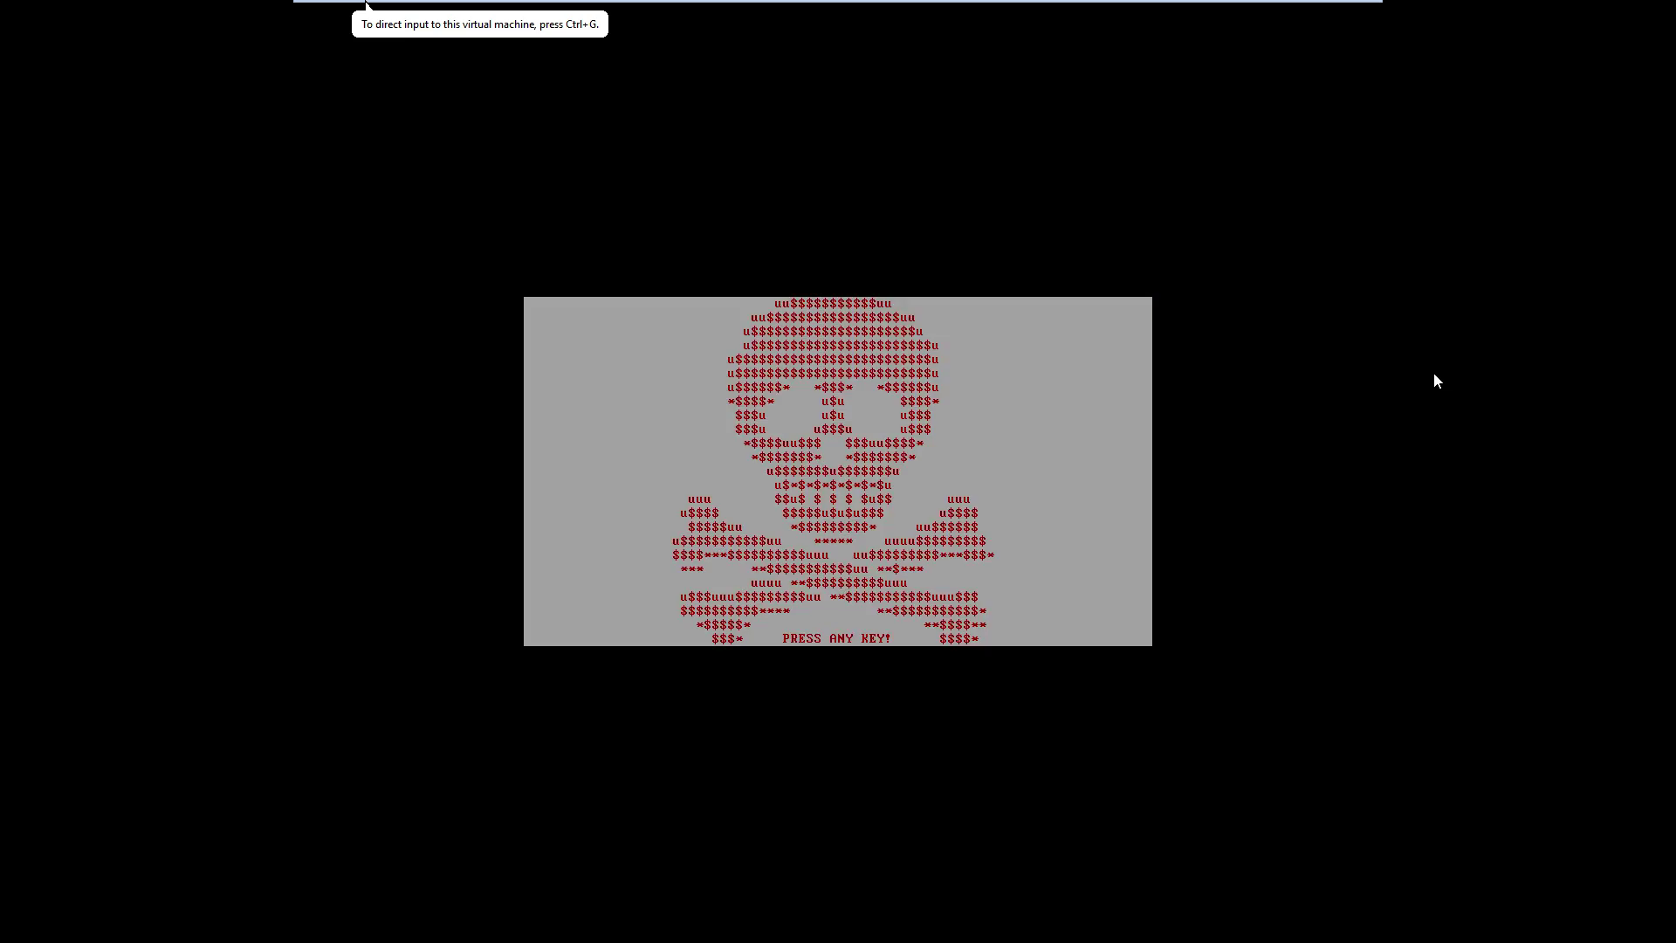
pyautogui.click(932, 494)
pyautogui.press('Return')
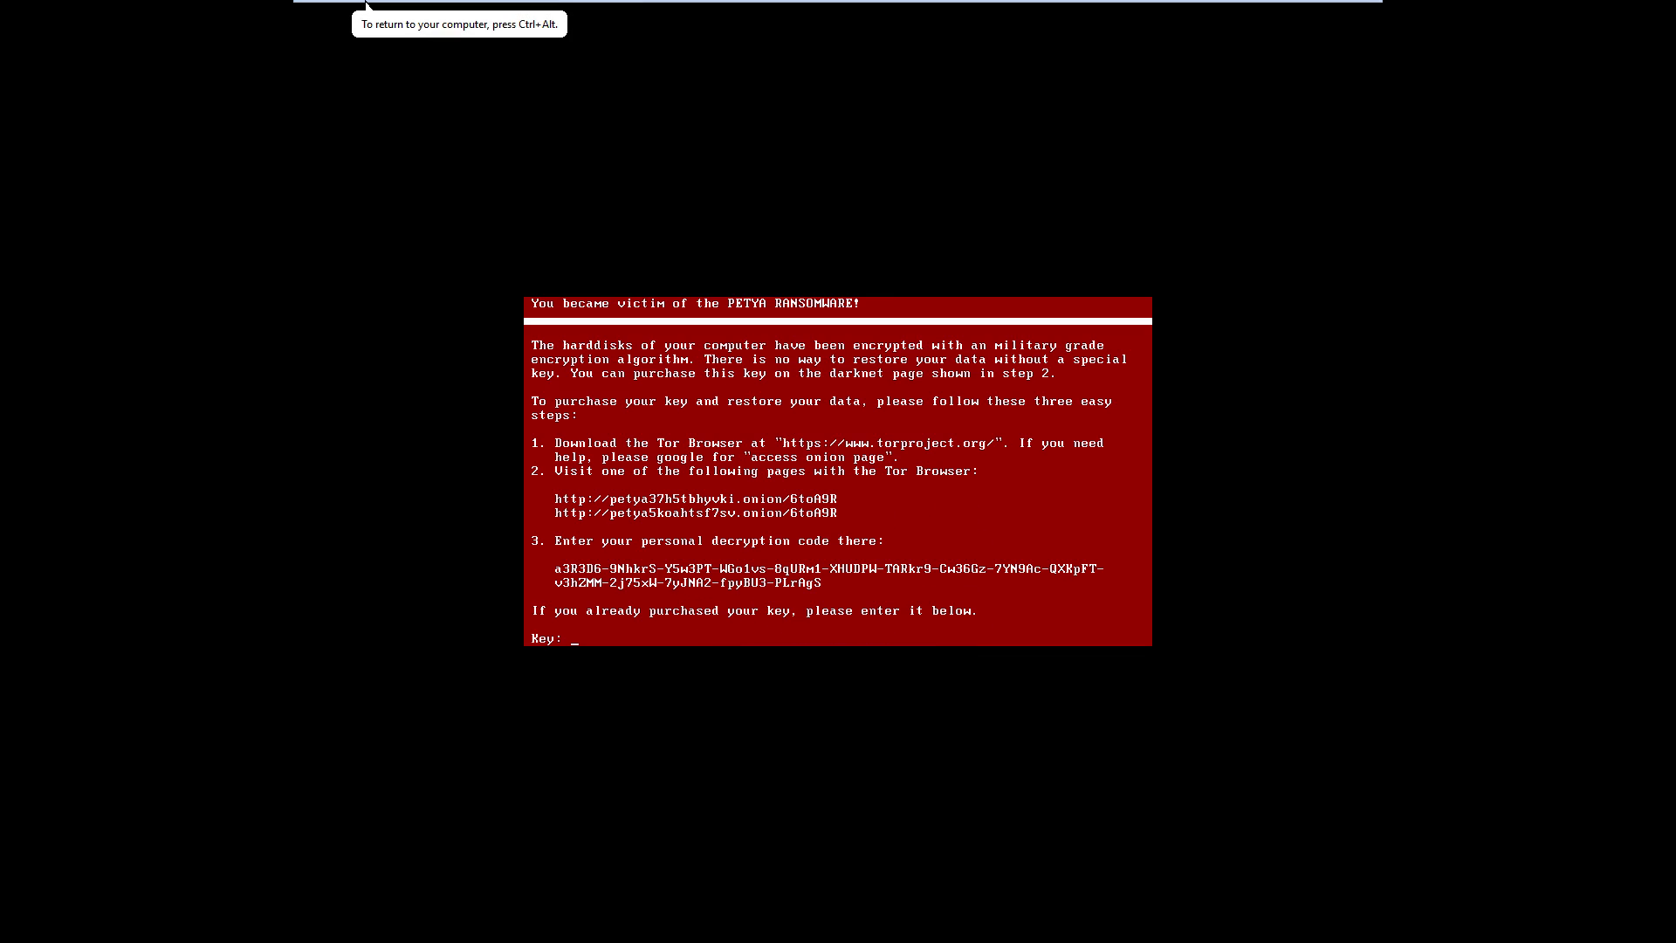